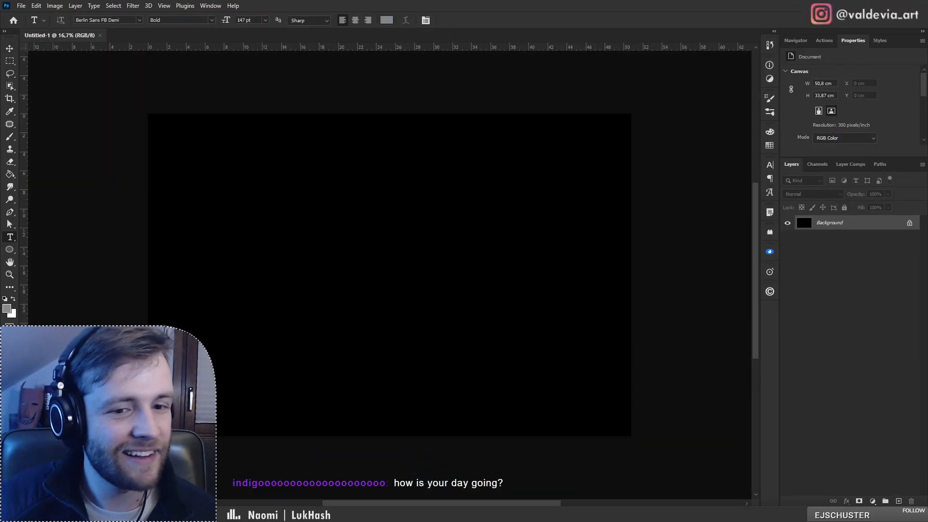
# Step: Bring up the shotgun king folder window and close it
pyautogui.hotkey('alt', 'Tab')
pyautogui.moveTo(521, 113); pyautogui.dragTo(485, 107)
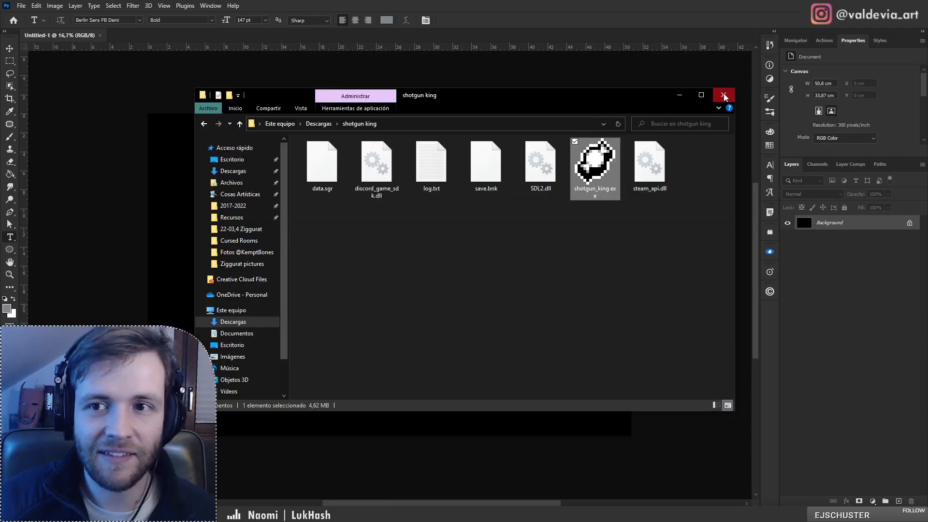
pyautogui.click(724, 95)
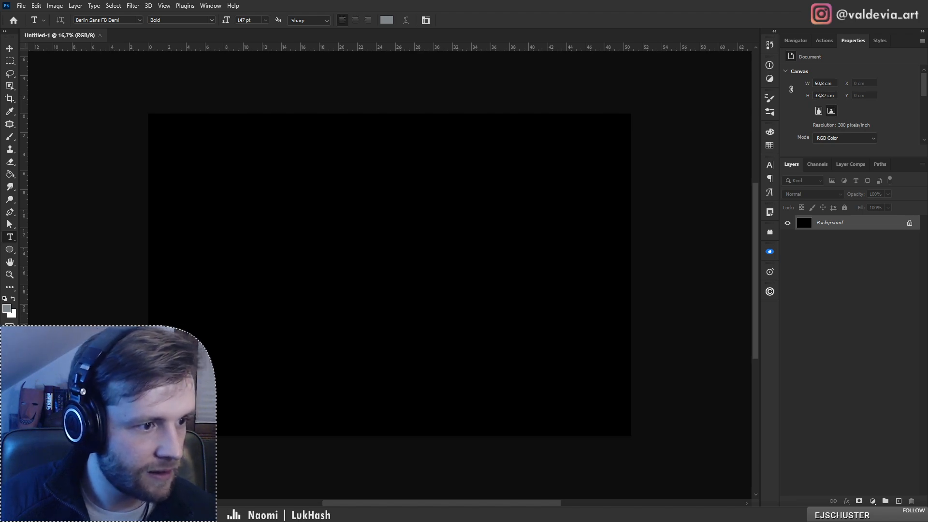
# Step: Switch to the photo viewer and look through the Level 3-3 and Level 3-2 images and their glitch versions
pyautogui.hotkey('alt', 'Tab')
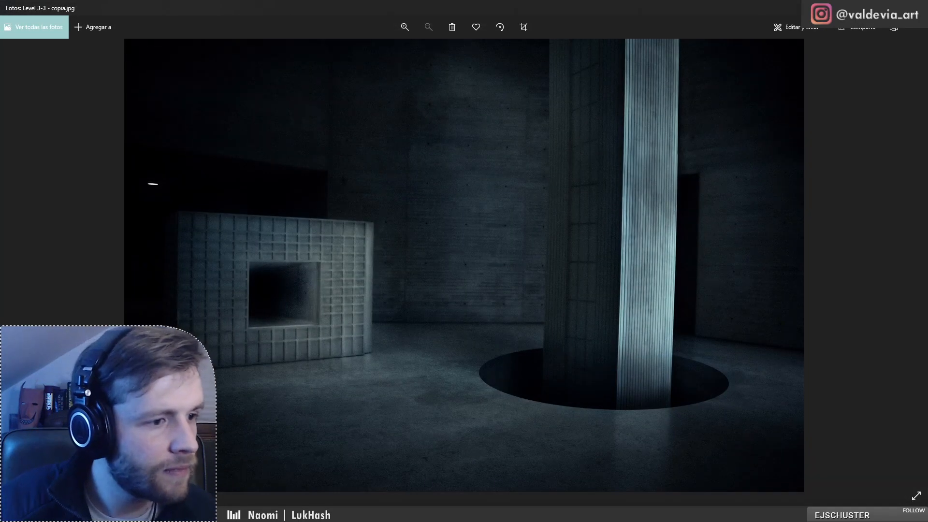
pyautogui.press('Right')
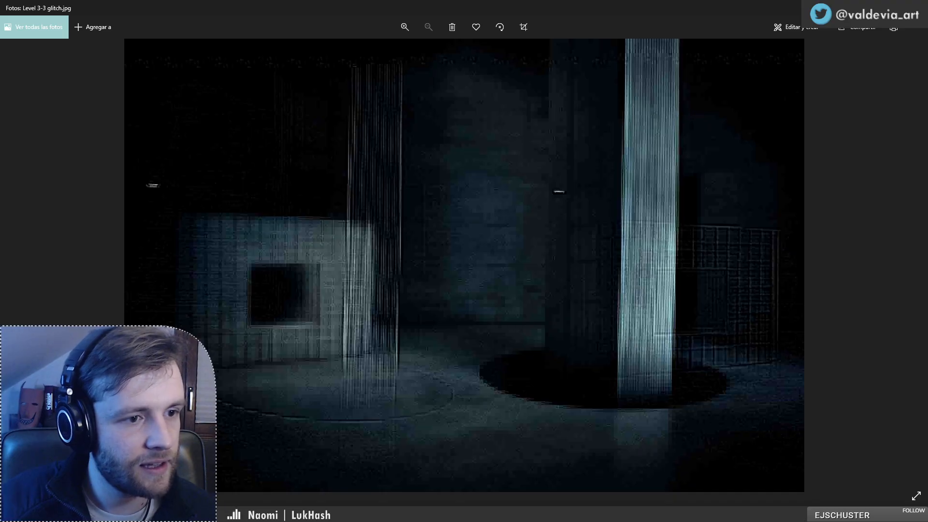
pyautogui.press('Left')
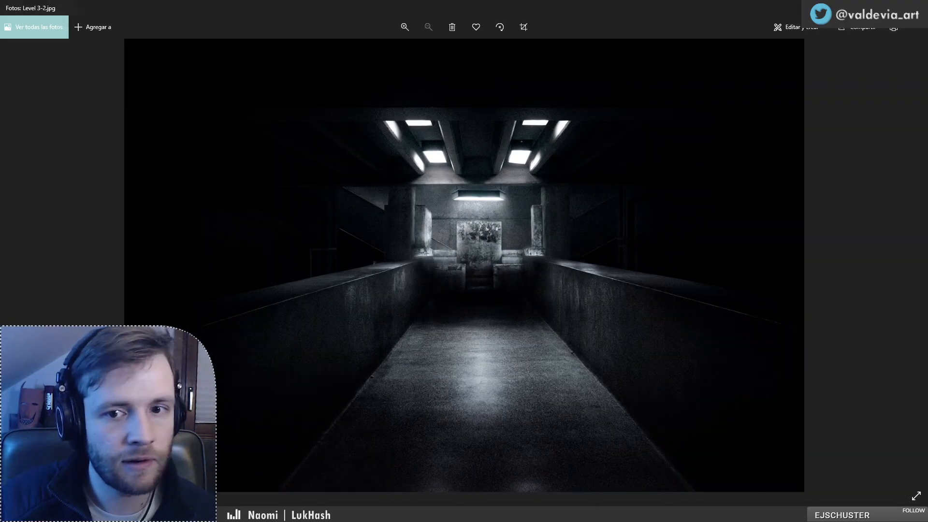
pyautogui.press('Left')
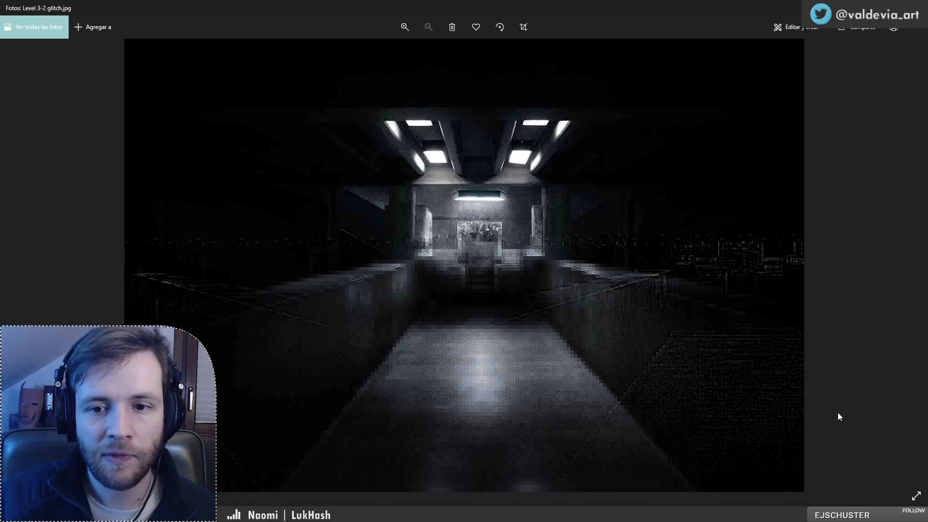
# Step: Examine the compression artifacts in Level 3-2 glitch.jpg up close, covering the floor, the lit ceiling and the dark side walls
pyautogui.scroll(5, 682, 288)
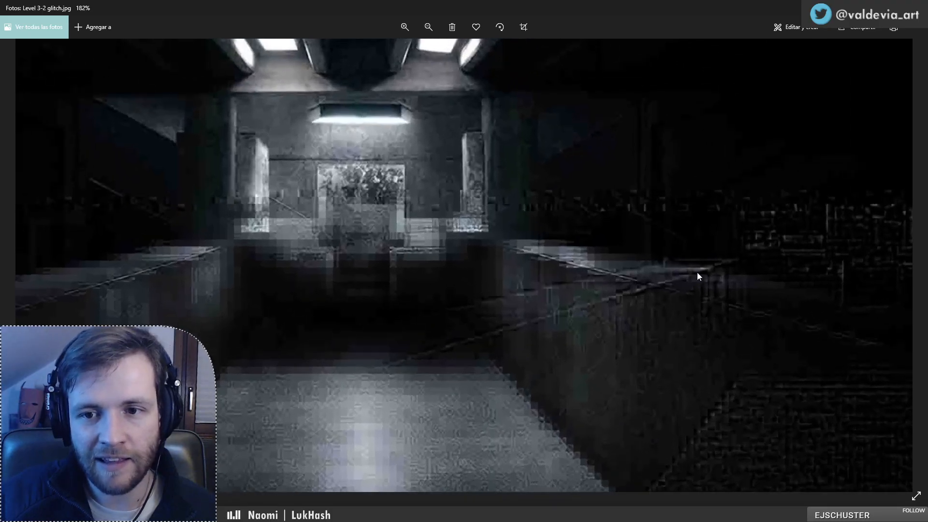
pyautogui.moveTo(358, 428); pyautogui.dragTo(553, 88)
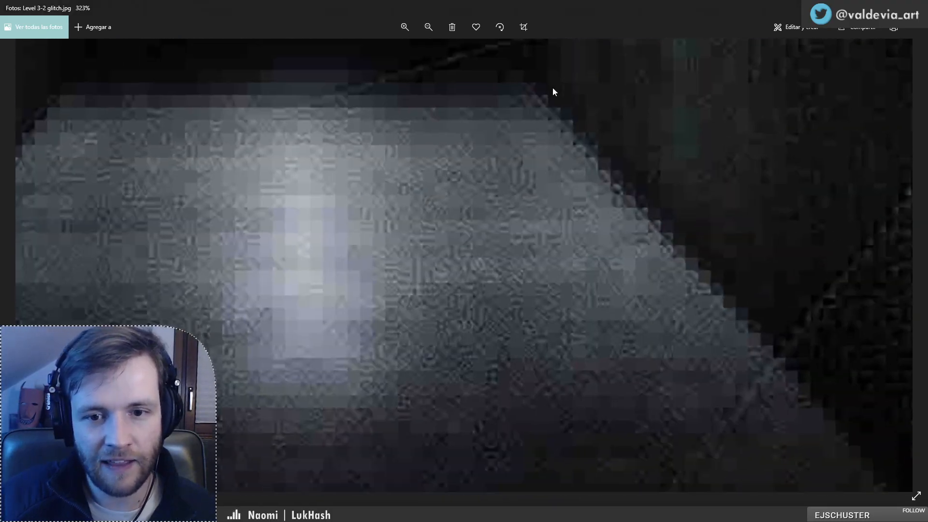
pyautogui.scroll(-5, 571, 327)
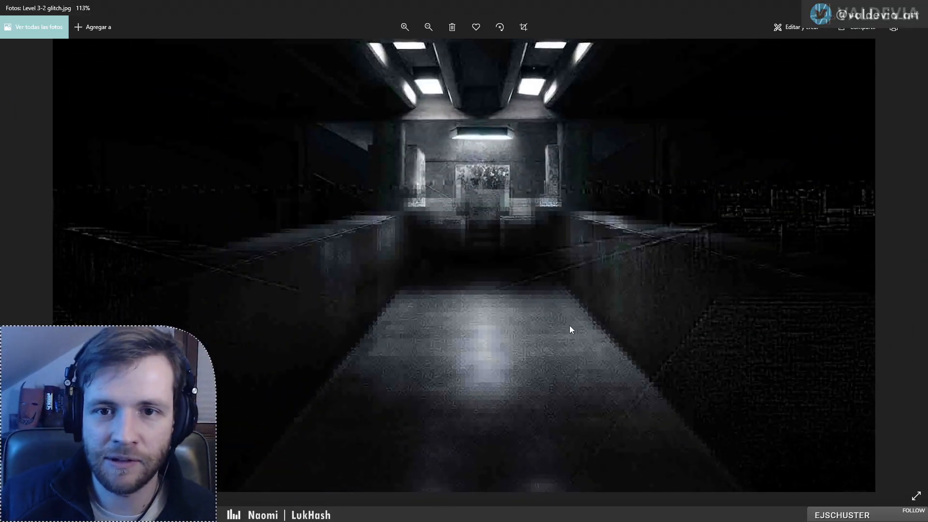
pyautogui.scroll(3, 561, 193)
pyautogui.moveTo(567, 195); pyautogui.dragTo(724, 341)
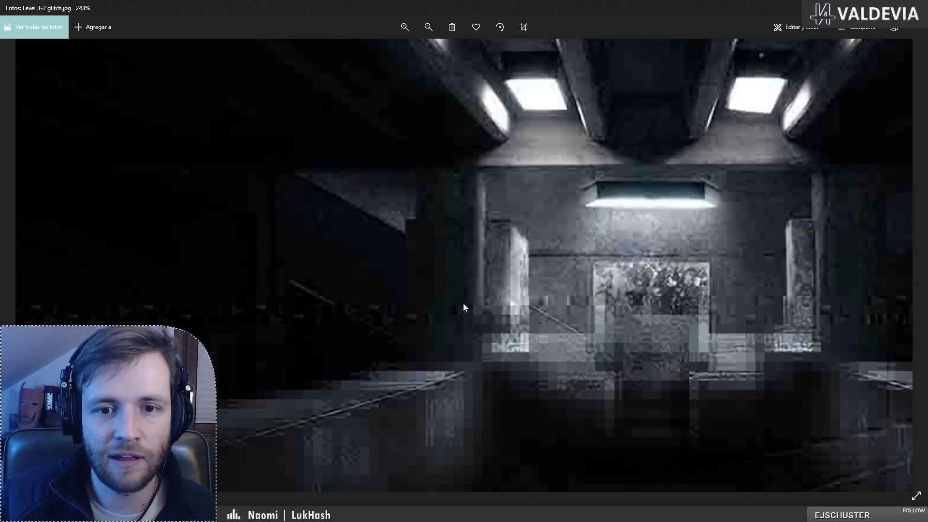
pyautogui.moveTo(463, 303); pyautogui.dragTo(422, 401)
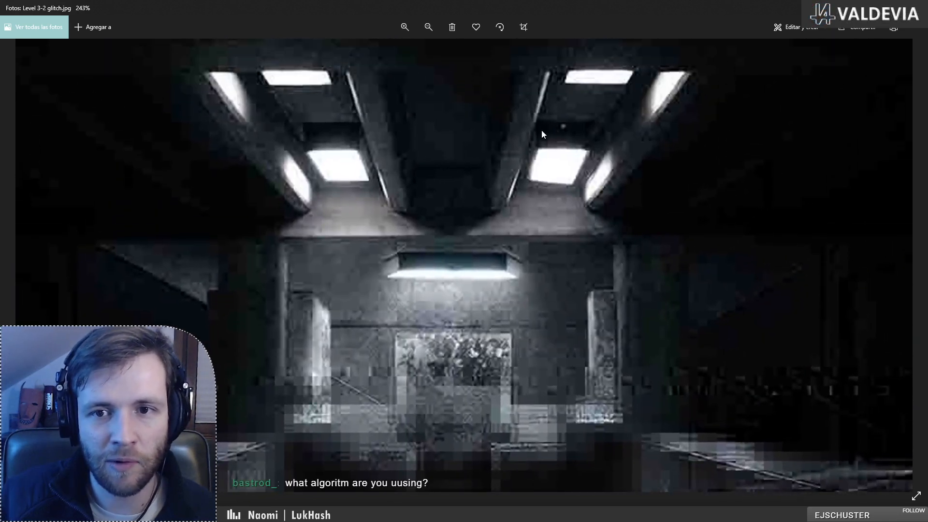
pyautogui.moveTo(500, 377); pyautogui.dragTo(347, 89)
pyautogui.moveTo(737, 109); pyautogui.dragTo(685, 301)
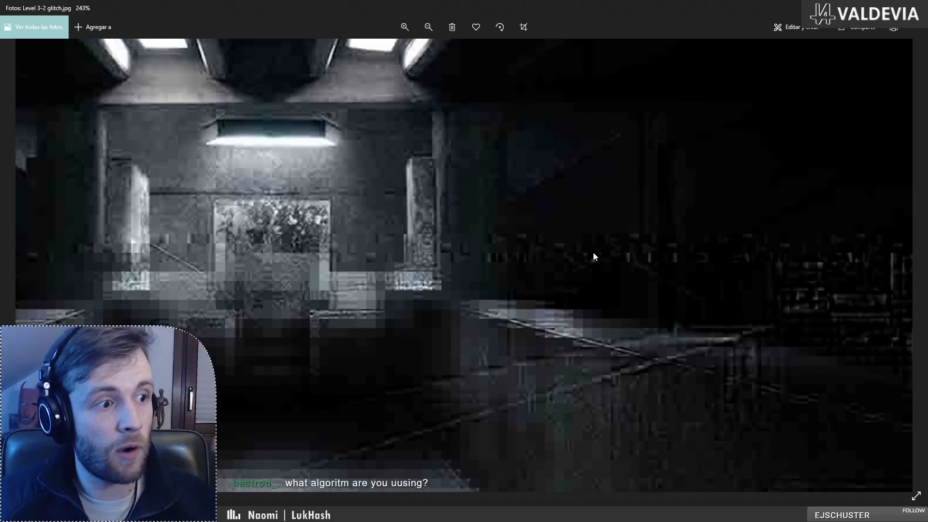
pyautogui.moveTo(630, 302); pyautogui.dragTo(387, 190)
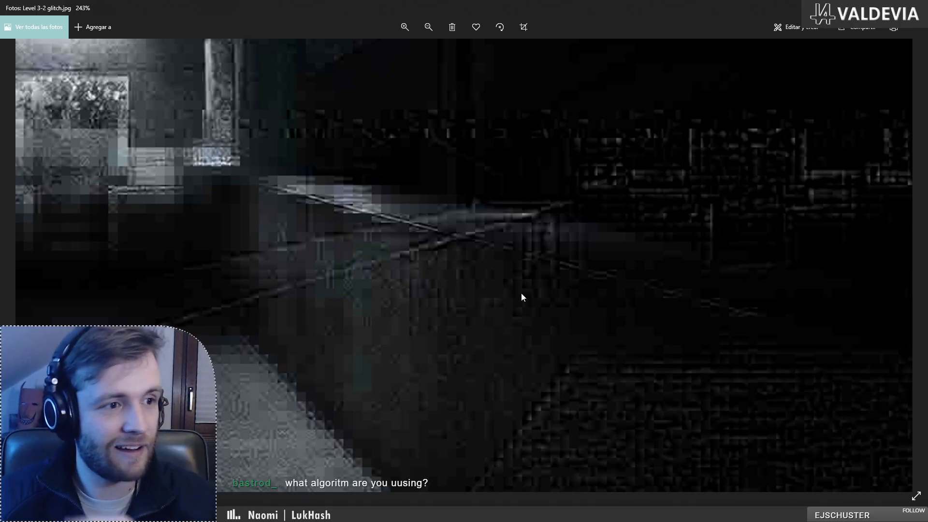
pyautogui.moveTo(520, 292); pyautogui.dragTo(889, 196)
pyautogui.scroll(-3, 555, 311)
pyautogui.scroll(-2, 554, 315)
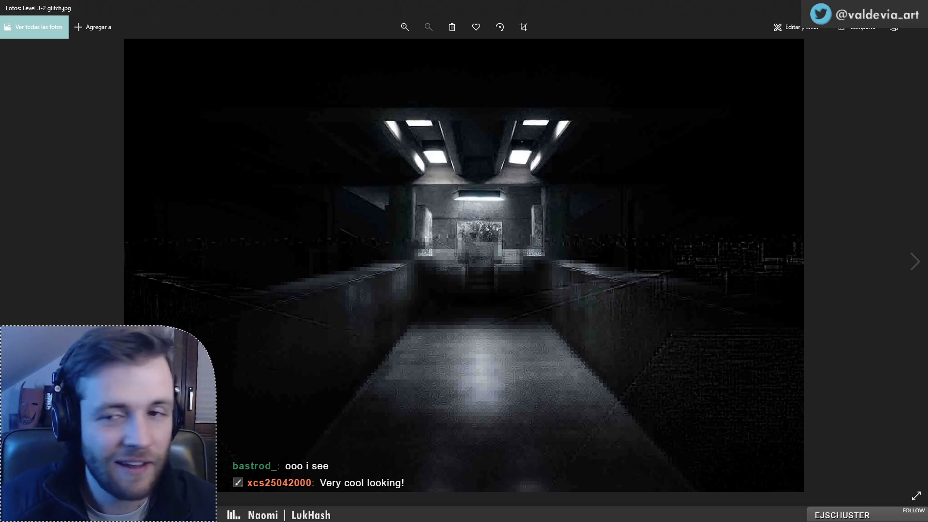
# Step: View Level 3-3 glitch.jpg once more and close the photo viewer
pyautogui.click(915, 262)
pyautogui.press('Right')
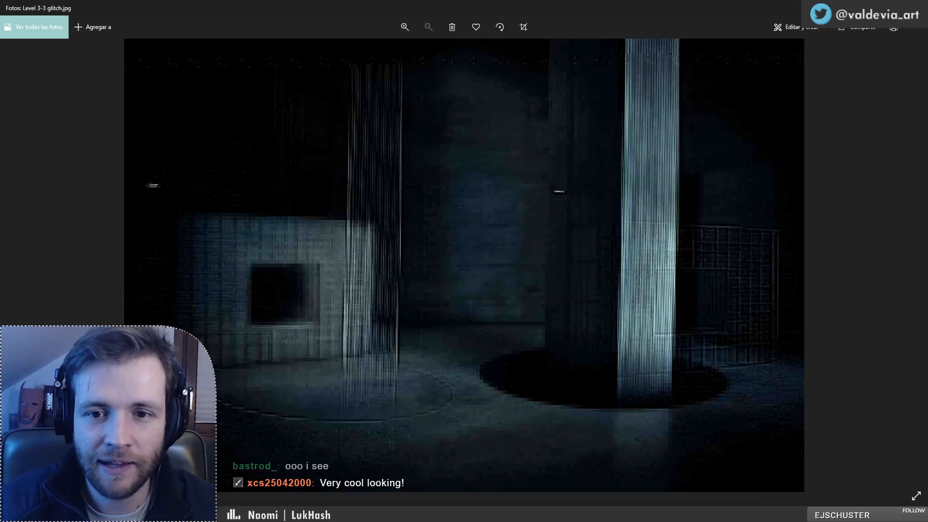
pyautogui.press('Right')
pyautogui.click(916, 8)
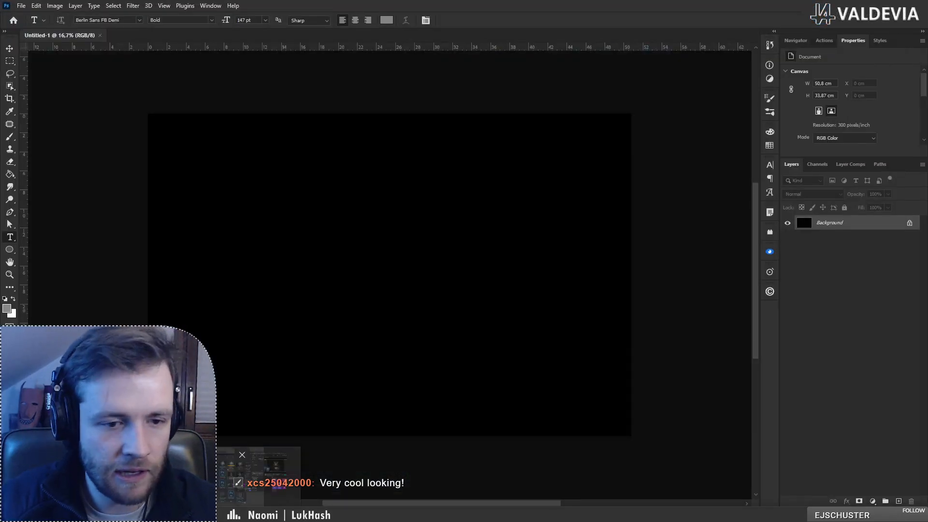
# Step: View Level 2-2-2.jpg and Level 2-2.jpg in the photo viewer and return to the blank Photoshop document
pyautogui.moveTo(325, 513)
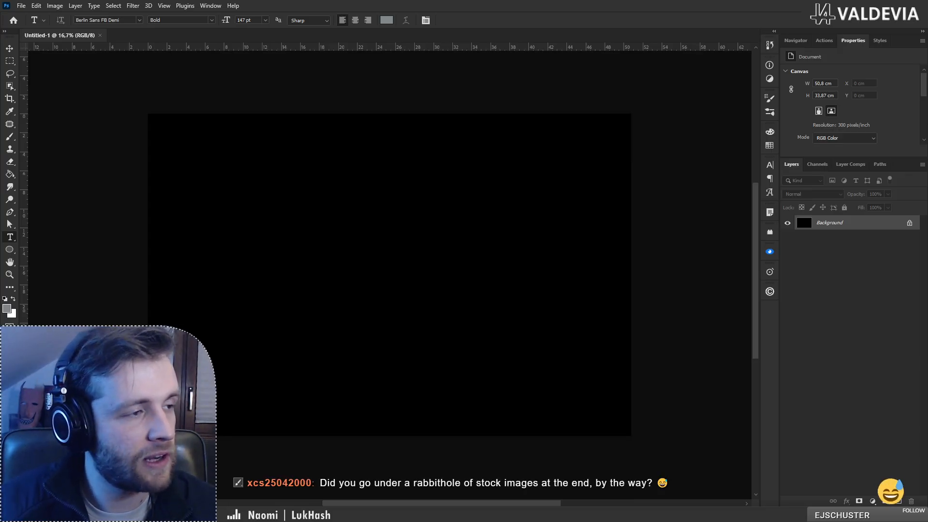
pyautogui.hotkey('alt', 'Tab')
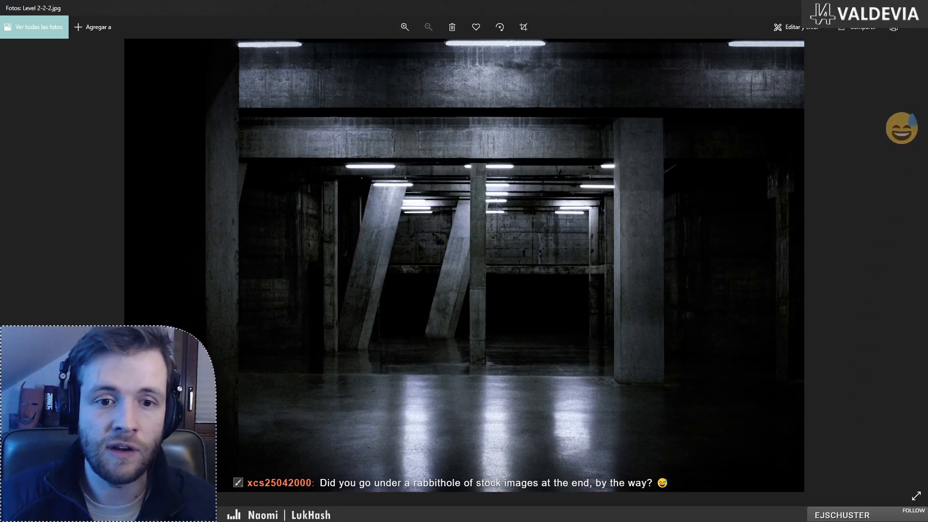
pyautogui.press('Left')
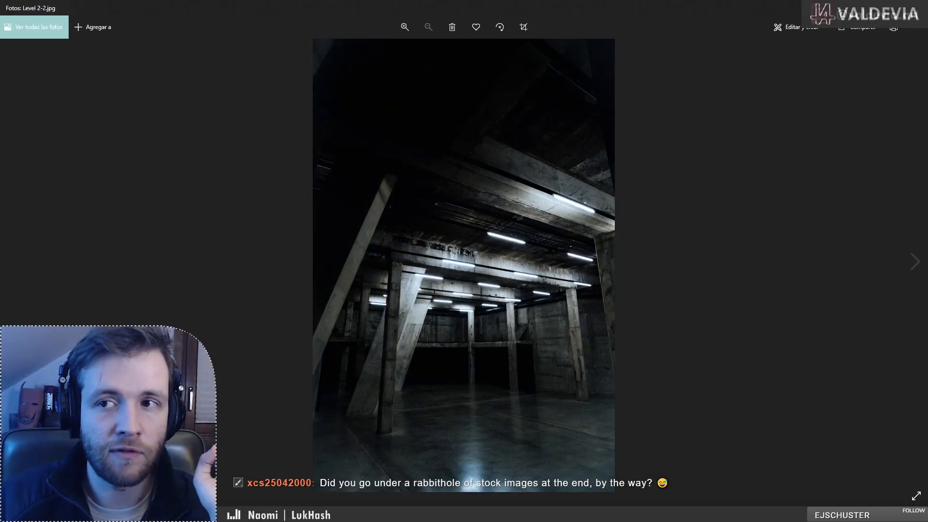
pyautogui.press('Right')
pyautogui.hotkey('alt', 'Tab')
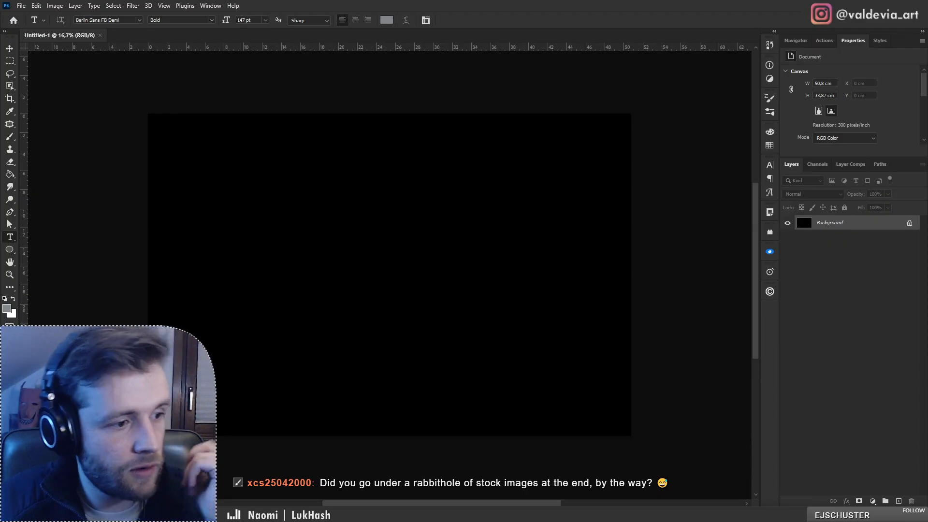
# Step: View Ziggurat 14.jpg and Ziggurat 12.jpg in the photo viewer and look through the 22-03,4 Ziggurat folder
pyautogui.hotkey('alt', 'Tab')
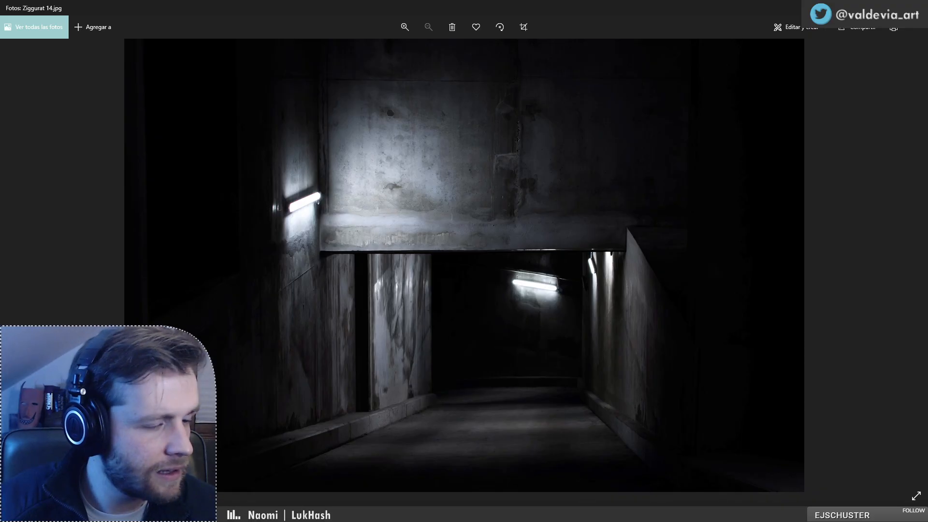
pyautogui.press('Left')
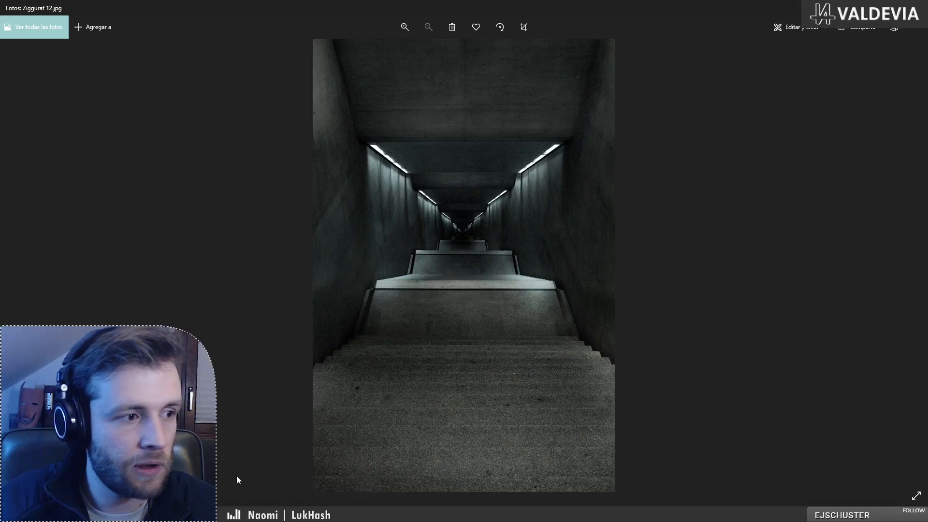
pyautogui.hotkey('alt', 'Tab')
pyautogui.moveTo(601, 103); pyautogui.dragTo(667, 98)
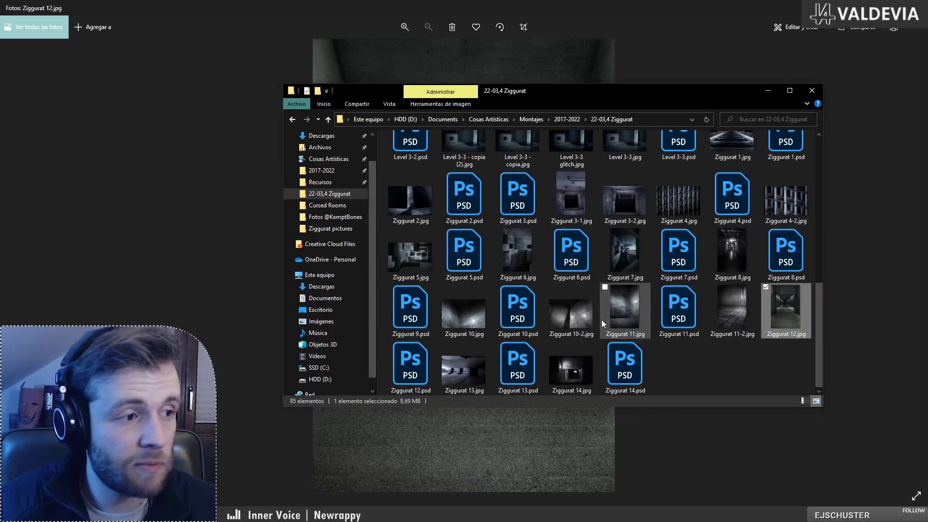
pyautogui.scroll(8, 603, 319)
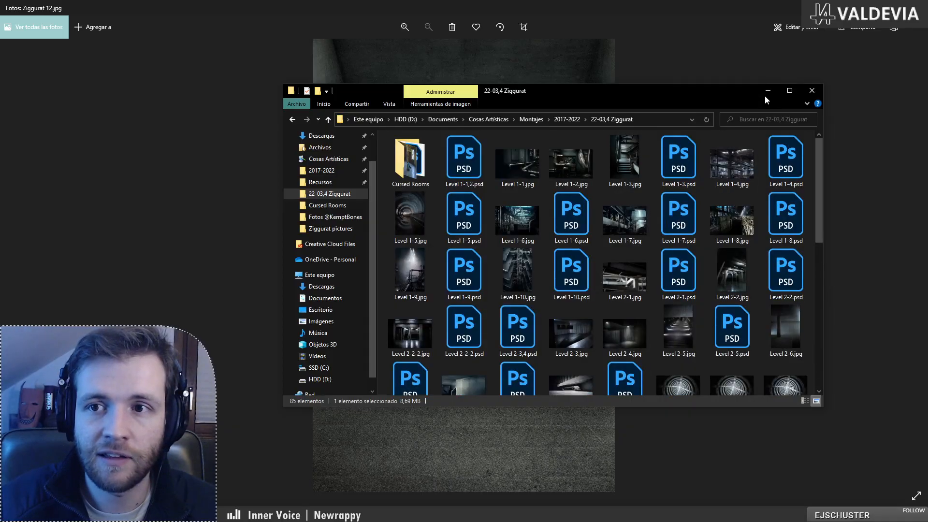
pyautogui.moveTo(747, 94); pyautogui.dragTo(625, 118)
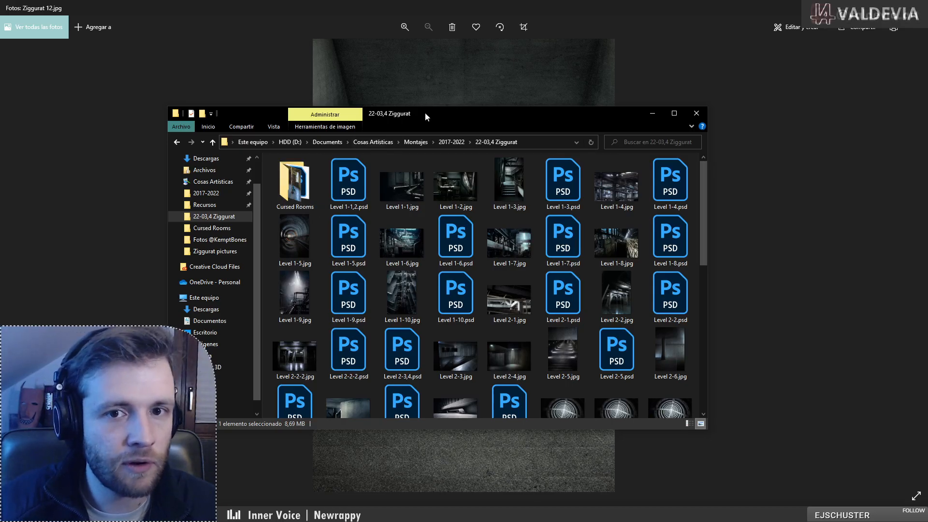
pyautogui.moveTo(424, 113); pyautogui.dragTo(0, 167)
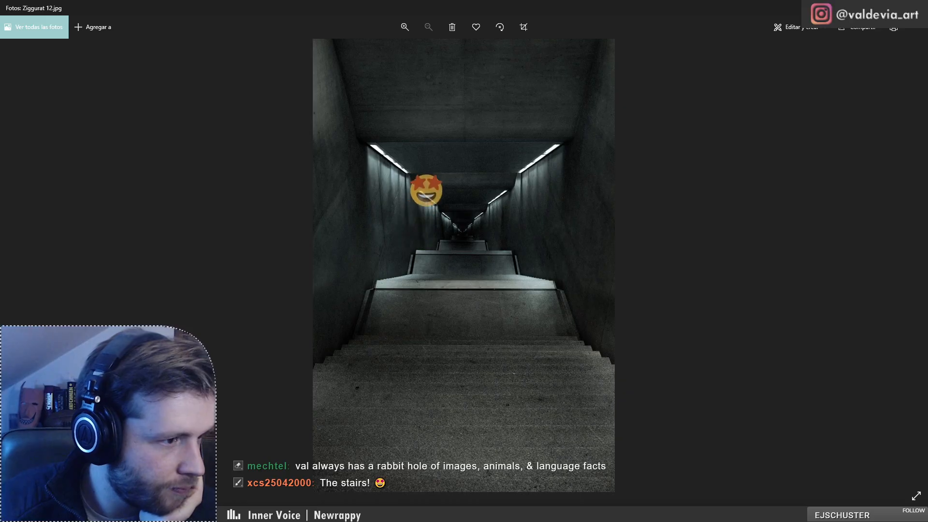
# Step: Select Fantasma 1 zoom, Fantasma 1 through 9 and Fantasma Fin A JPGs in the 21-07 Fantasma Familiar folder and move the window away
pyautogui.moveTo(0, 155); pyautogui.dragTo(453, 115)
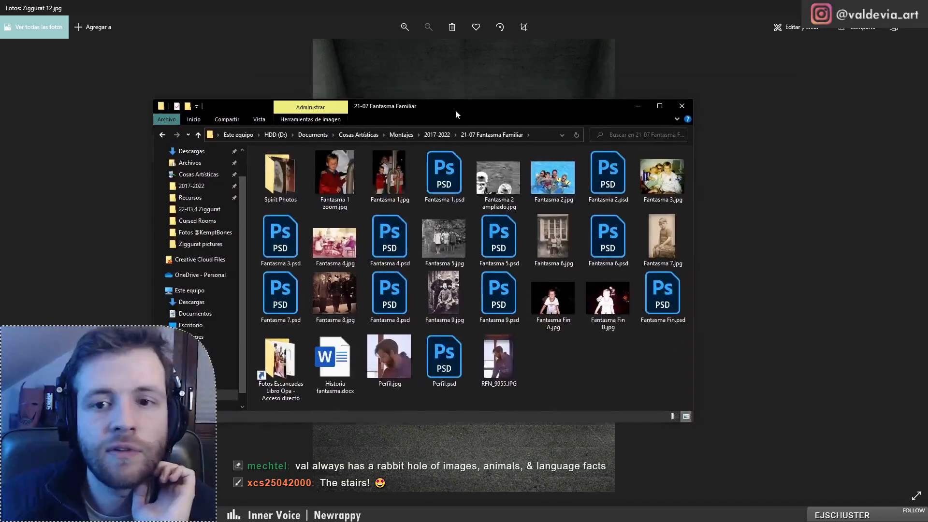
pyautogui.click(333, 176)
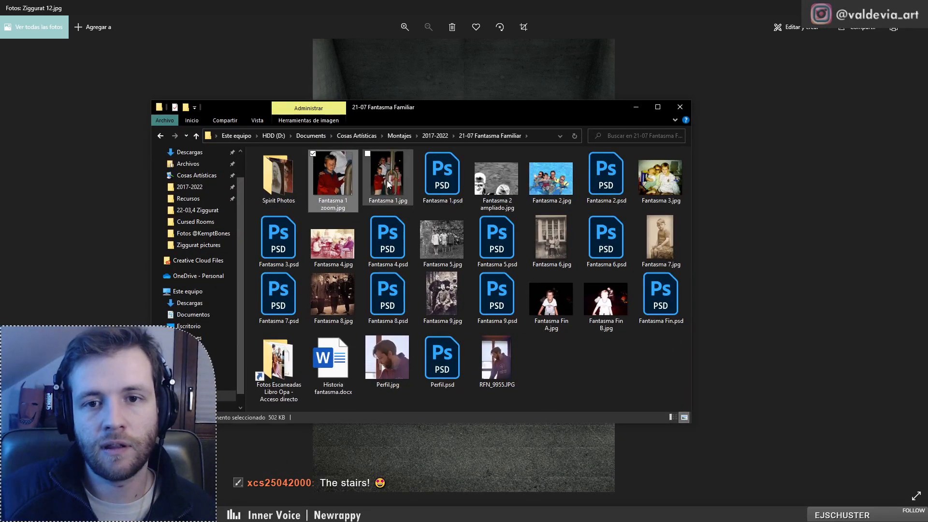
pyautogui.keyDown('ctrl'); pyautogui.click(387, 183); pyautogui.keyUp('ctrl')
pyautogui.keyDown('ctrl'); pyautogui.click(551, 178); pyautogui.keyUp('ctrl')
pyautogui.keyDown('ctrl'); pyautogui.click(641, 183); pyautogui.keyUp('ctrl')
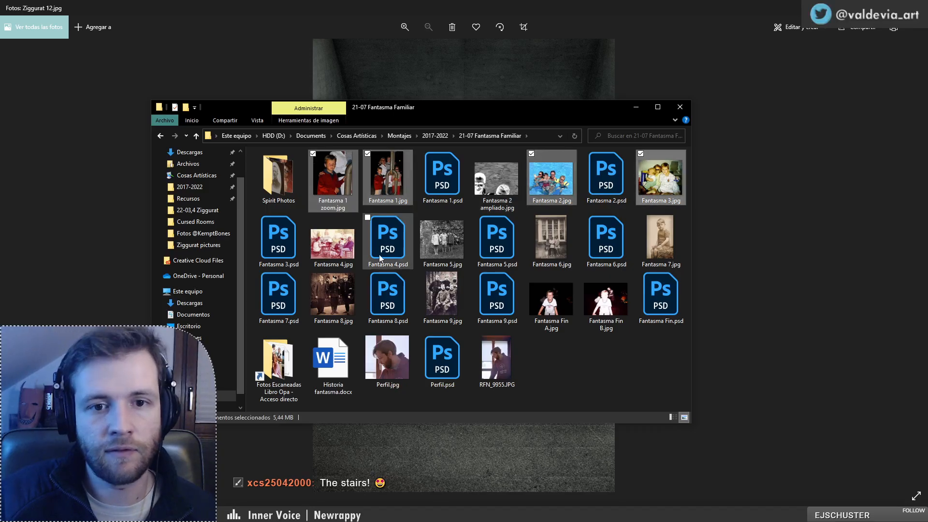
pyautogui.keyDown('ctrl'); pyautogui.click(332, 242); pyautogui.keyUp('ctrl')
pyautogui.keyDown('ctrl'); pyautogui.click(442, 242); pyautogui.keyUp('ctrl')
pyautogui.keyDown('ctrl'); pyautogui.click(551, 239); pyautogui.keyUp('ctrl')
pyautogui.keyDown('ctrl'); pyautogui.click(645, 249); pyautogui.keyUp('ctrl')
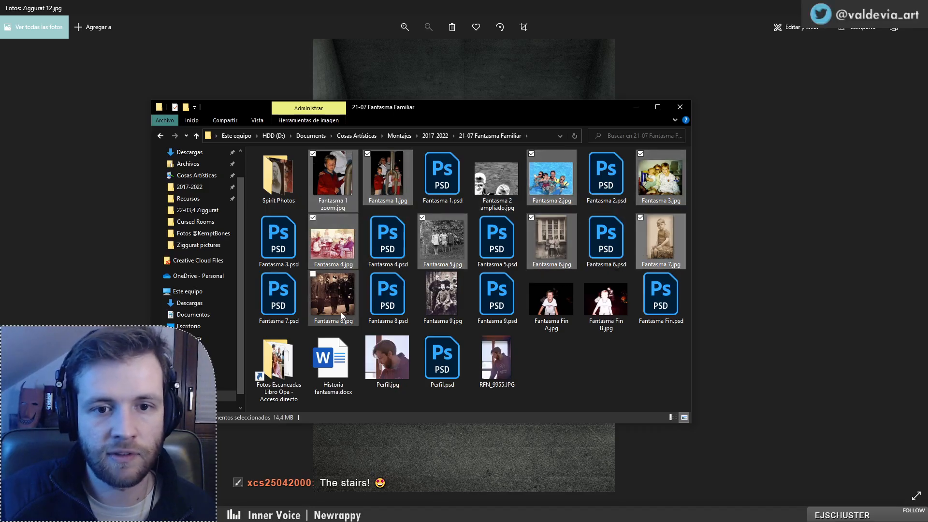
pyautogui.keyDown('ctrl'); pyautogui.click(332, 294); pyautogui.keyUp('ctrl')
pyautogui.keyDown('ctrl'); pyautogui.click(441, 294); pyautogui.keyUp('ctrl')
pyautogui.keyDown('ctrl'); pyautogui.click(555, 316); pyautogui.keyUp('ctrl')
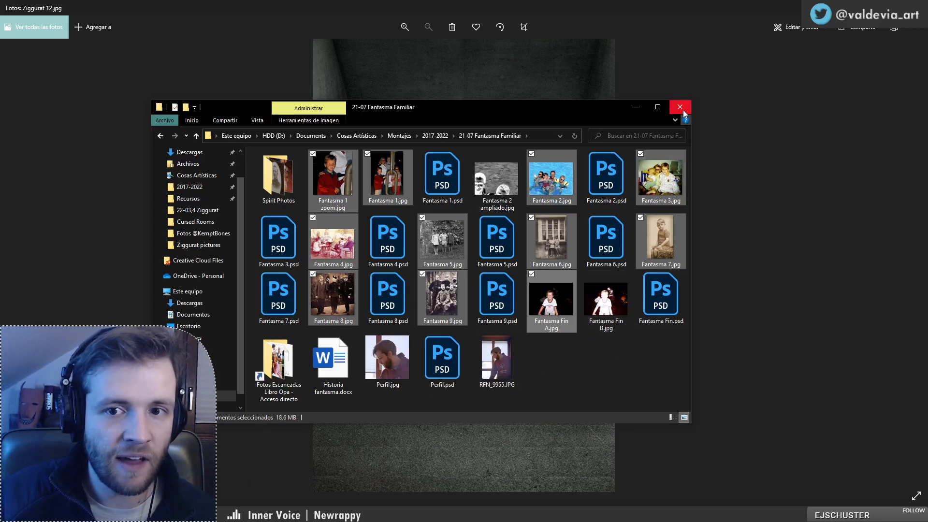
pyautogui.moveTo(544, 116); pyautogui.dragTo(0, 116)
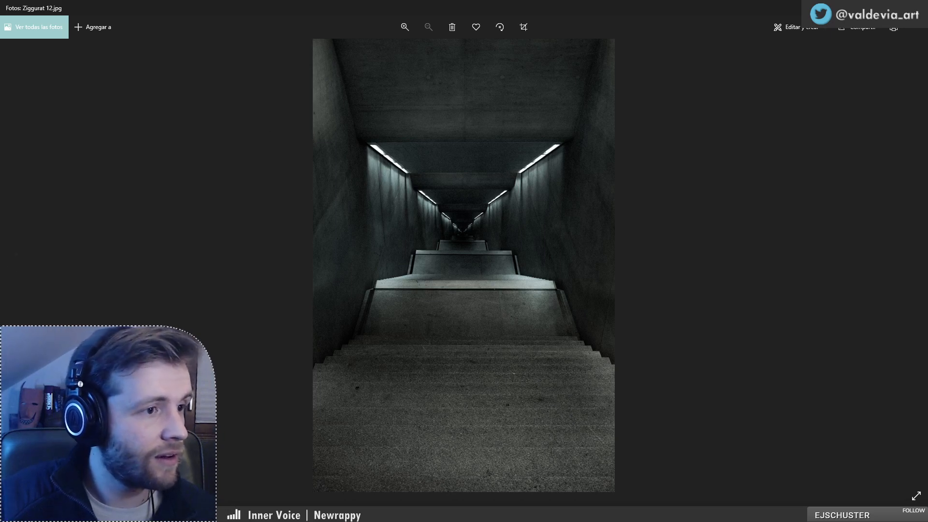
# Step: Look through the source photos in the Ziggurat pictures folder
pyautogui.moveTo(927, 144); pyautogui.dragTo(669, 147)
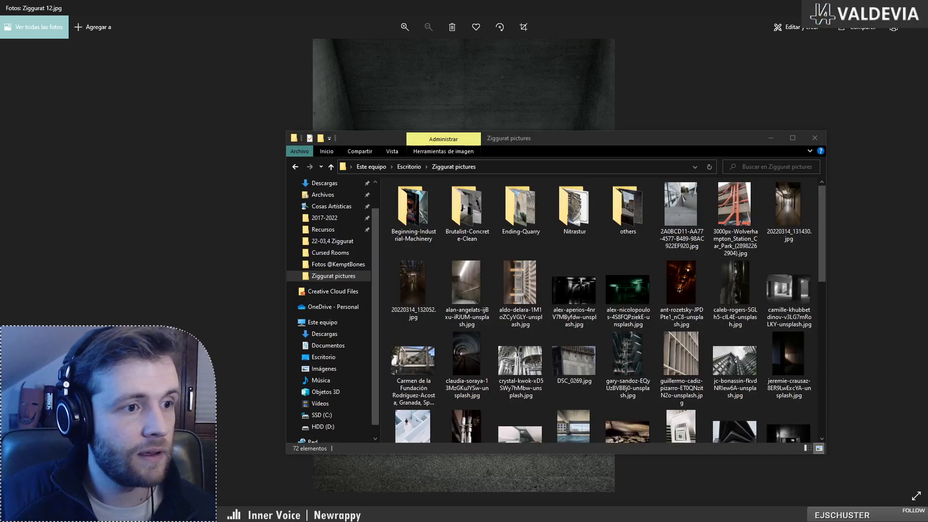
pyautogui.scroll(-6, 624, 314)
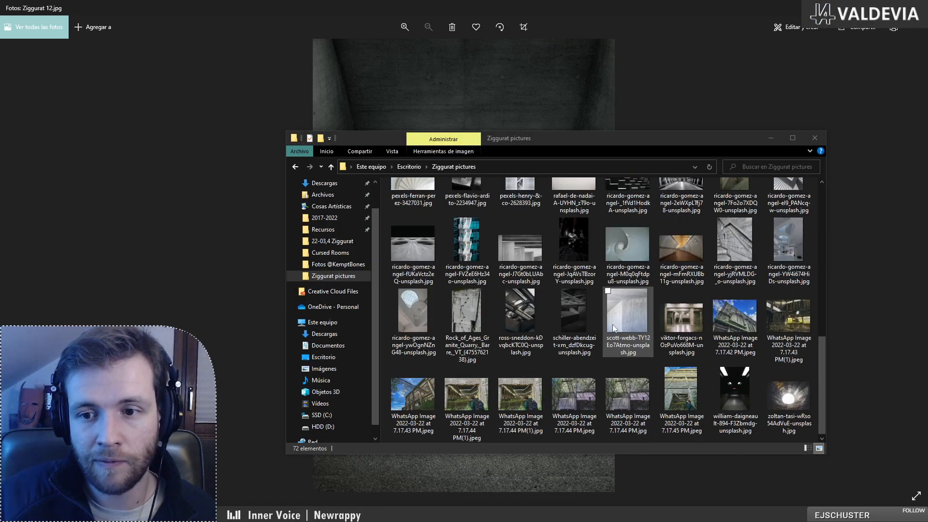
pyautogui.scroll(6, 613, 324)
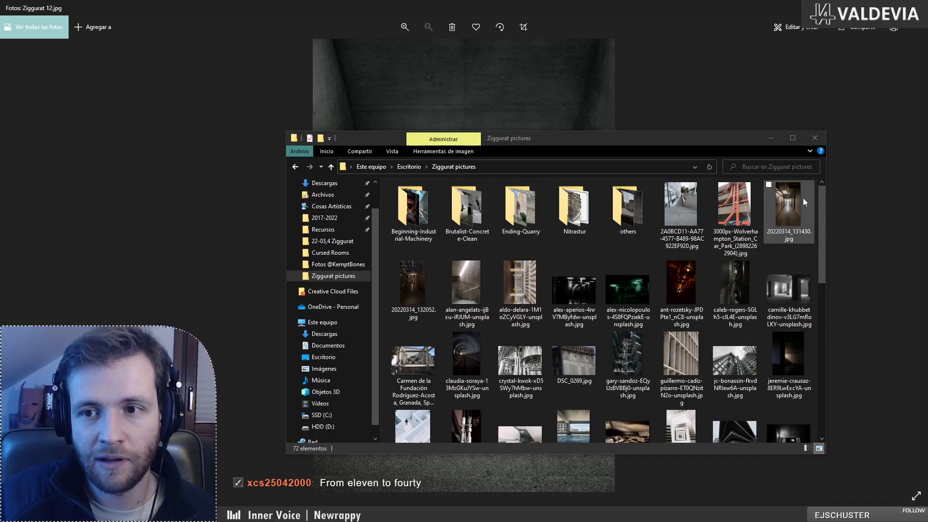
# Step: Select every image file in the Ziggurat pictures folder, excluding the five subfolders
pyautogui.moveTo(823, 198); pyautogui.dragTo(814, 190)
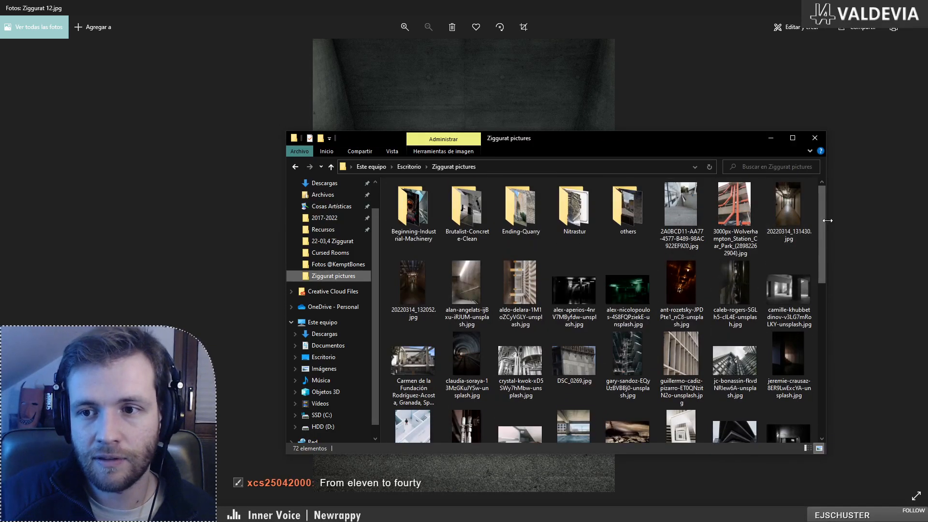
pyautogui.moveTo(822, 229); pyautogui.dragTo(848, 388)
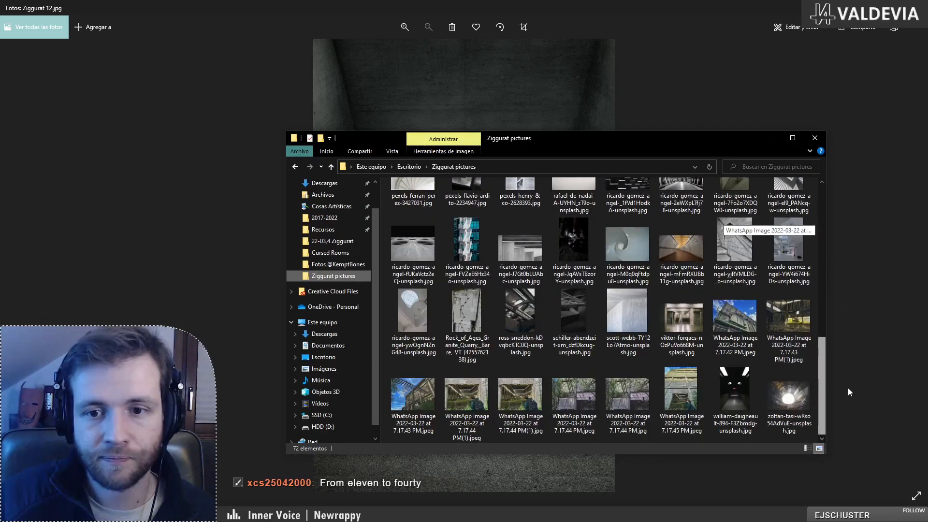
pyautogui.click(797, 386)
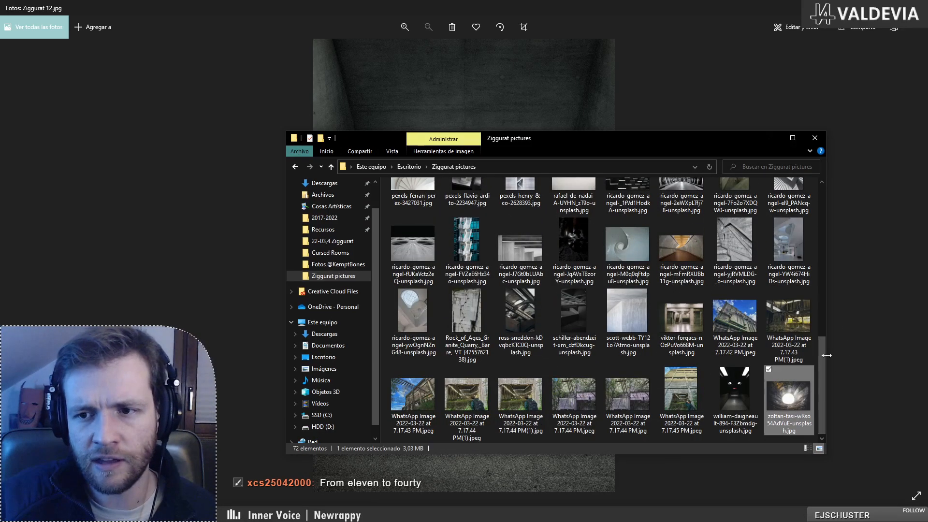
pyautogui.scroll(10, 733, 343)
pyautogui.keyDown('shift'); pyautogui.click(683, 213); pyautogui.keyUp('shift')
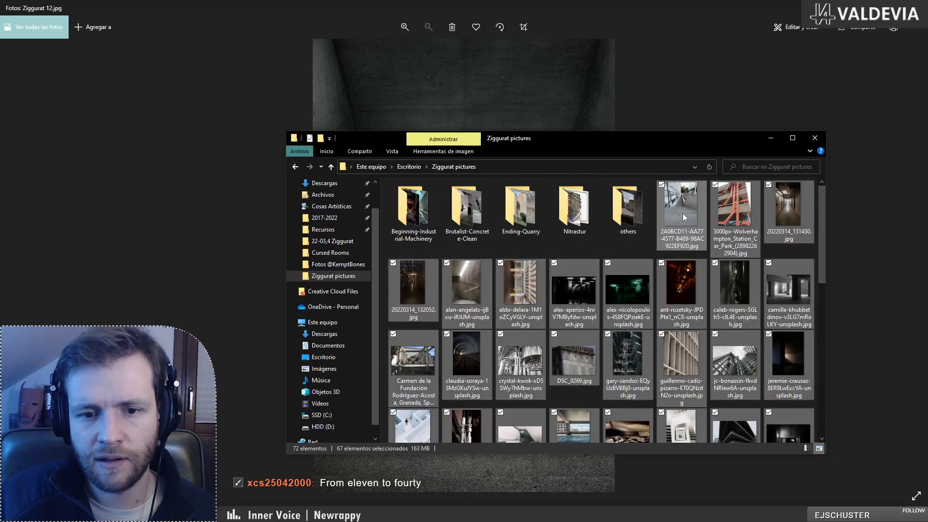
# Step: Open the Beginning-Industrial-Machinery subfolder, select all of its photos and return to the Ziggurat pictures folder
pyautogui.doubleClick(416, 232)
pyautogui.click(427, 230)
pyautogui.scroll(-3, 427, 230)
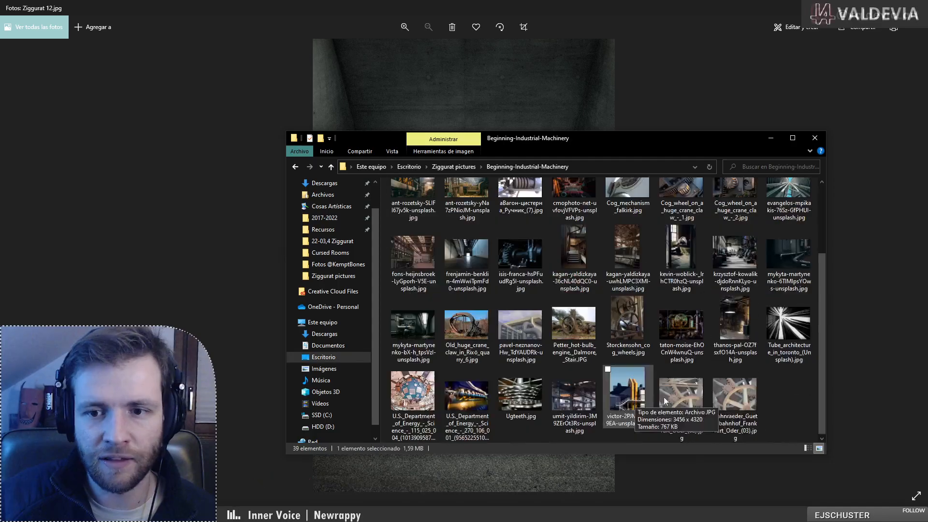
pyautogui.keyDown('shift'); pyautogui.click(726, 402); pyautogui.keyUp('shift')
pyautogui.hotkey('alt', 'Left')
# Step: Open the Brutalist-Concrete-Clean subfolder, select all of its photos and go back to the parent folder
pyautogui.doubleClick(458, 209)
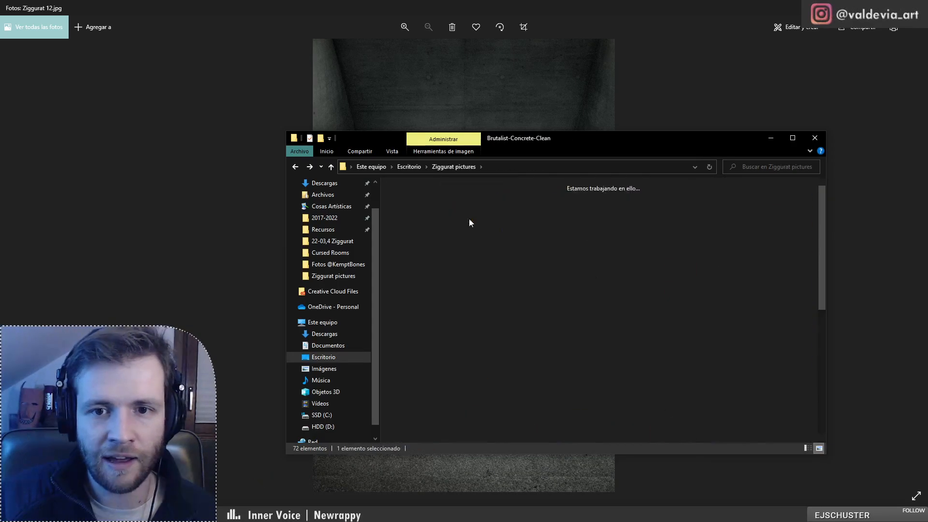
pyautogui.click(436, 231)
pyautogui.scroll(-5, 436, 231)
pyautogui.keyDown('shift'); pyautogui.click(738, 406); pyautogui.keyUp('shift')
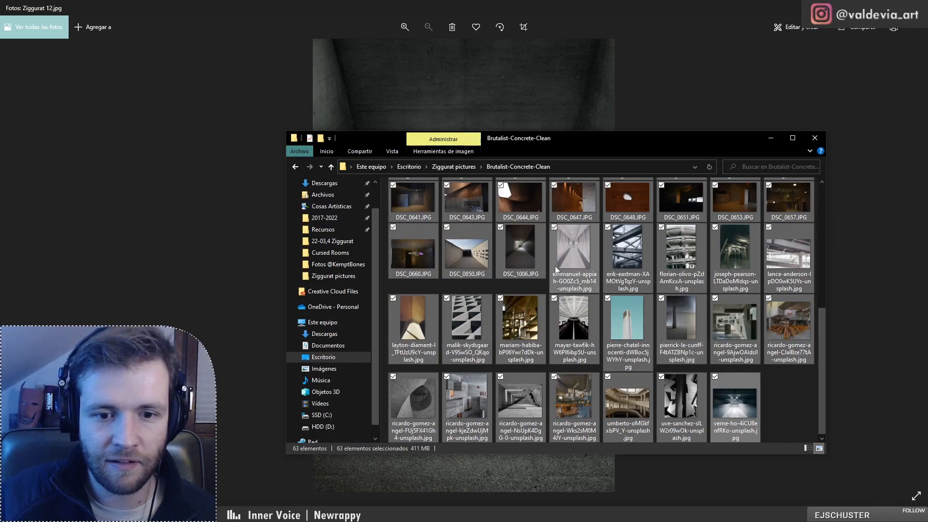
pyautogui.hotkey('alt', 'Left')
# Step: Open the Ending-Quarry subfolder, select all photos through zz Cantera (123).jpg and go back to the parent folder
pyautogui.doubleClick(516, 215)
pyautogui.click(425, 217)
pyautogui.scroll(-10, 610, 336)
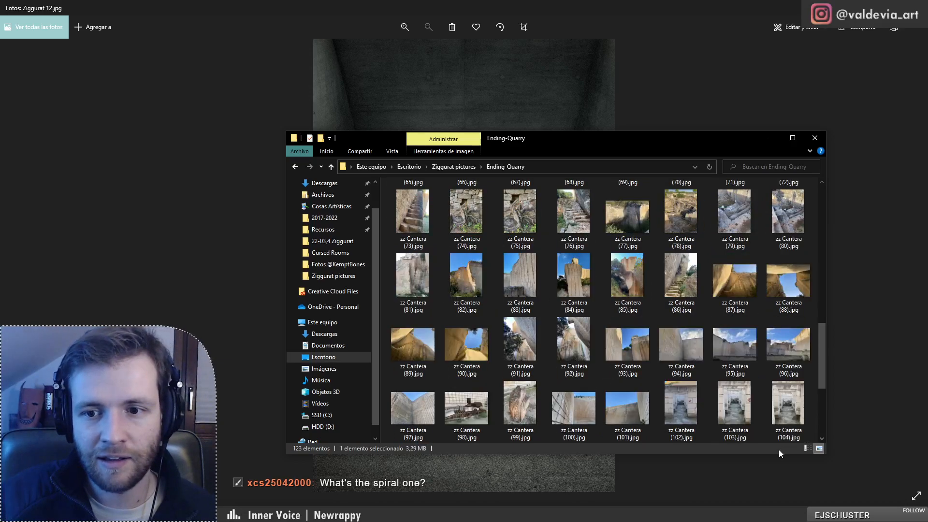
pyautogui.scroll(-5, 775, 409)
pyautogui.keyDown('shift'); pyautogui.click(535, 413); pyautogui.keyUp('shift')
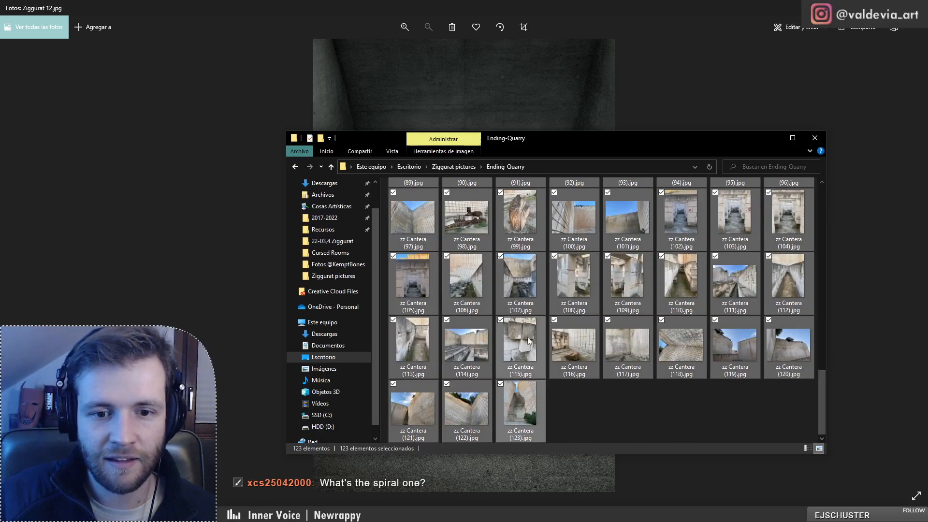
pyautogui.scroll(5, 517, 301)
pyautogui.hotkey('alt', 'Left')
# Step: Select the Nitrastur files from DSCF4453.JPG to the last one, then return to Ziggurat pictures and select the others folder
pyautogui.doubleClick(596, 224)
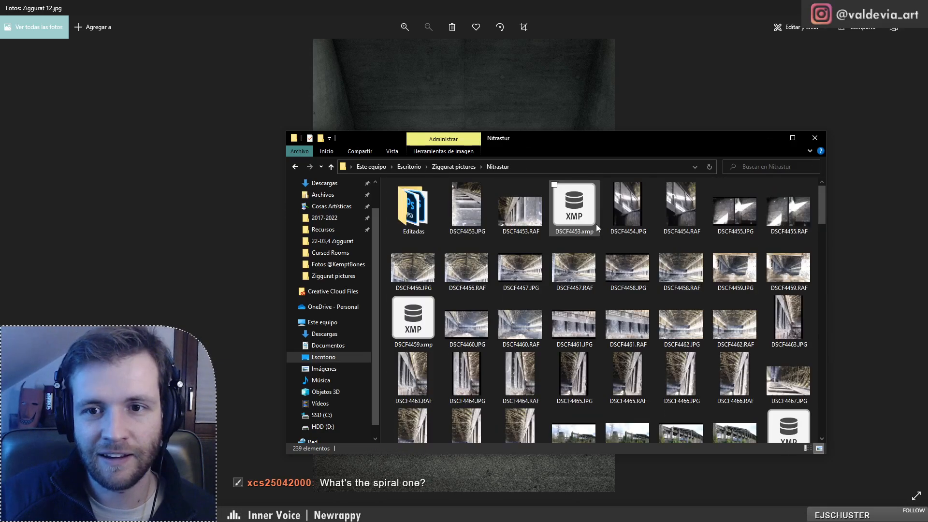
pyautogui.click(454, 203)
pyautogui.scroll(-8, 600, 328)
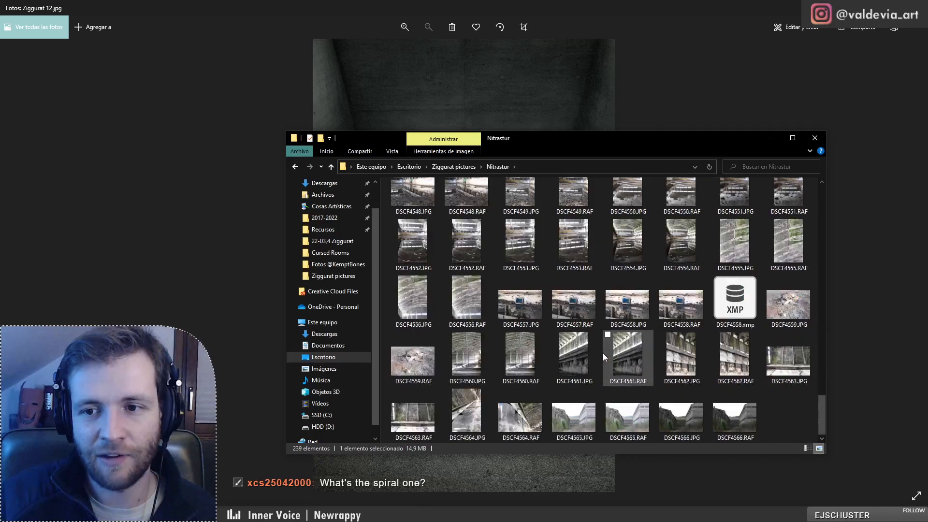
pyautogui.hotkey('shift', 'End')
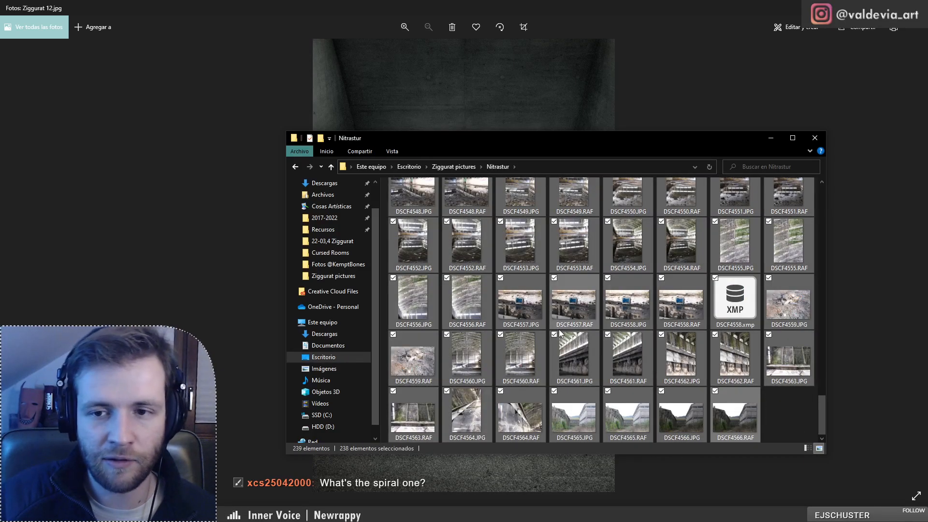
pyautogui.hotkey('alt', 'Left')
pyautogui.click(634, 213)
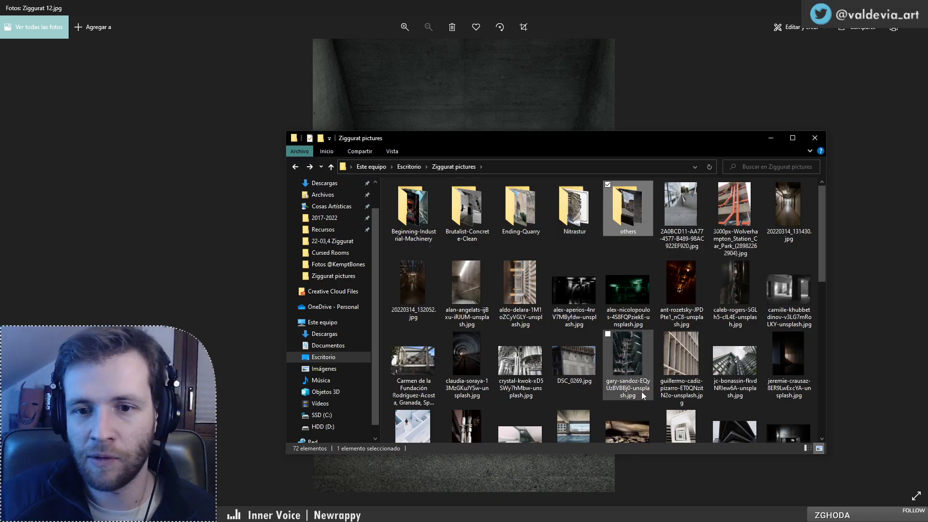
# Step: View the black-and-white spiral staircase photo from Ziggurat pictures in the photo viewer and close it
pyautogui.scroll(-3, 642, 391)
pyautogui.doubleClick(737, 263)
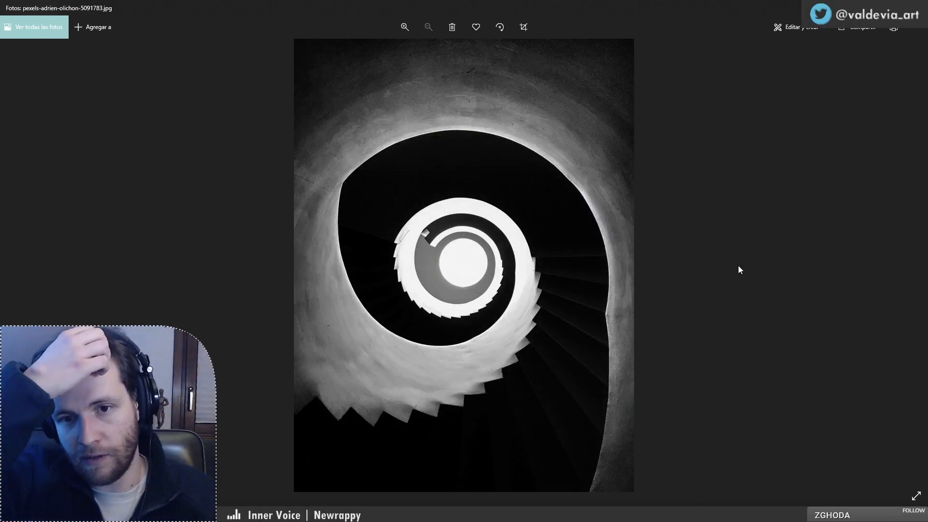
pyautogui.press('Right')
pyautogui.click(917, 8)
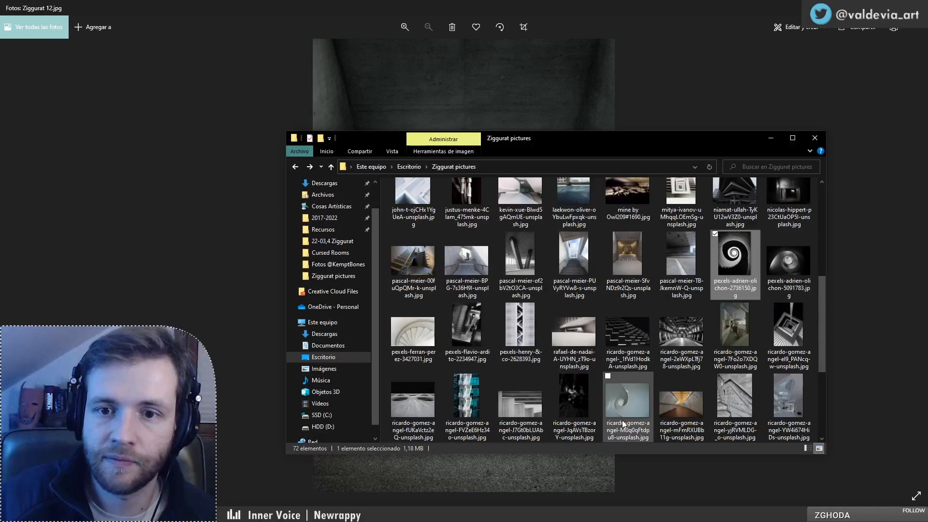
# Step: Open the dark concrete spiral photo beside it, rotate it 90° clockwise and inspect the result up close
pyautogui.doubleClick(805, 253)
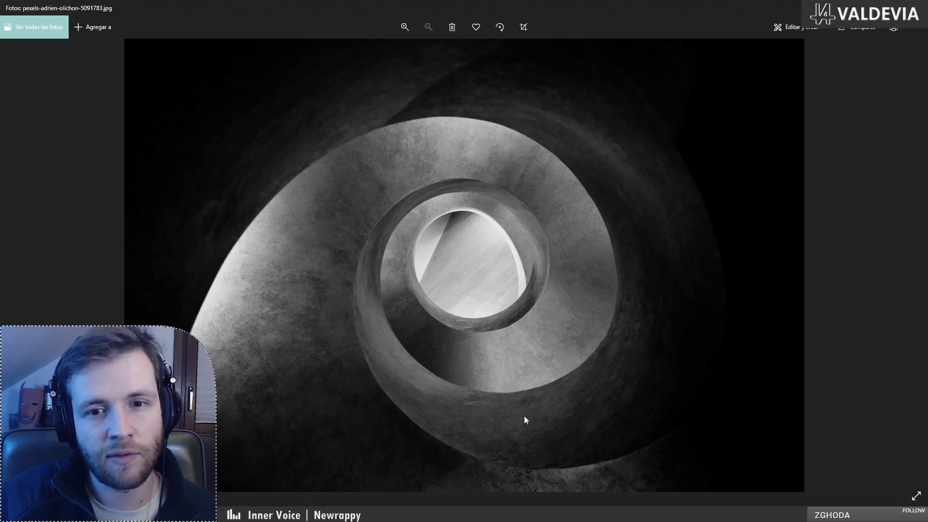
pyautogui.click(502, 27)
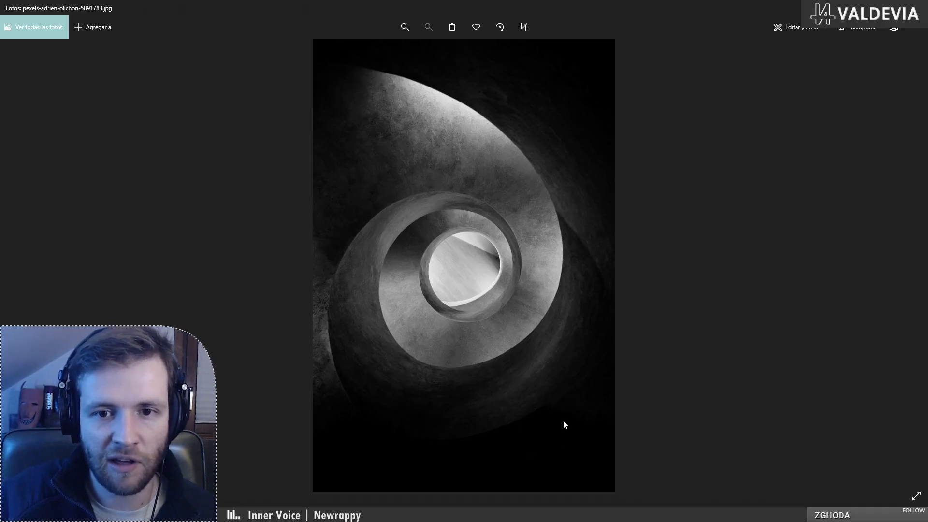
pyautogui.scroll(5, 474, 252)
pyautogui.scroll(-4, 502, 370)
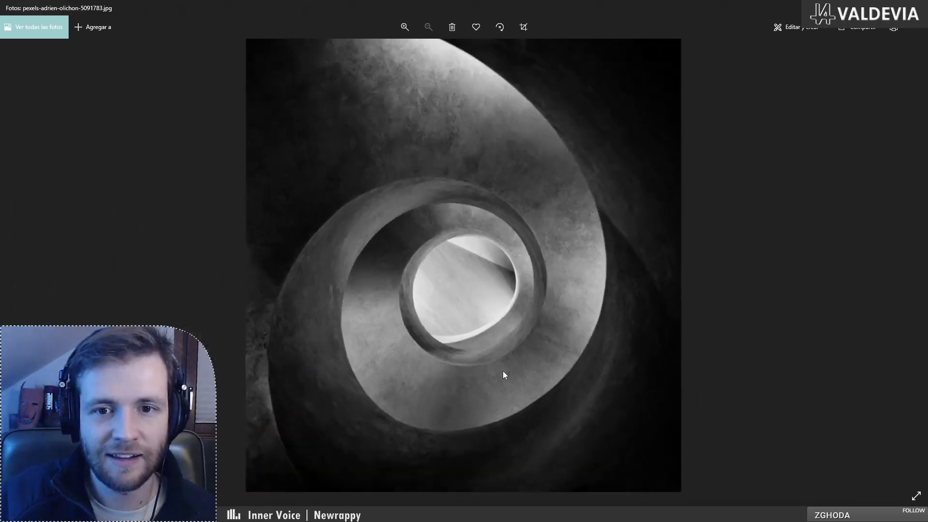
pyautogui.scroll(-1, 502, 372)
pyautogui.scroll(2, 503, 372)
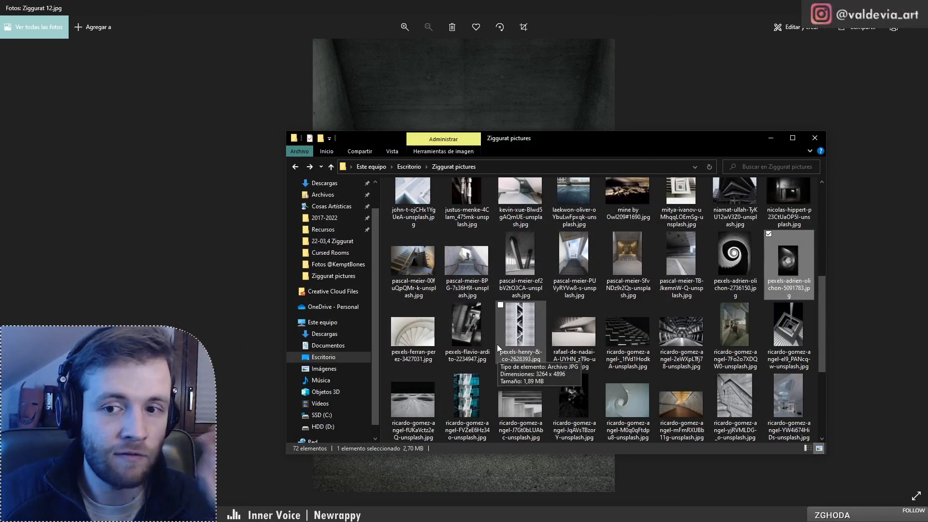
# Step: Open the concrete courtyard photo from the Brutalist-Concrete-Clean folder, rotate it 180° and close it
pyautogui.scroll(5, 507, 339)
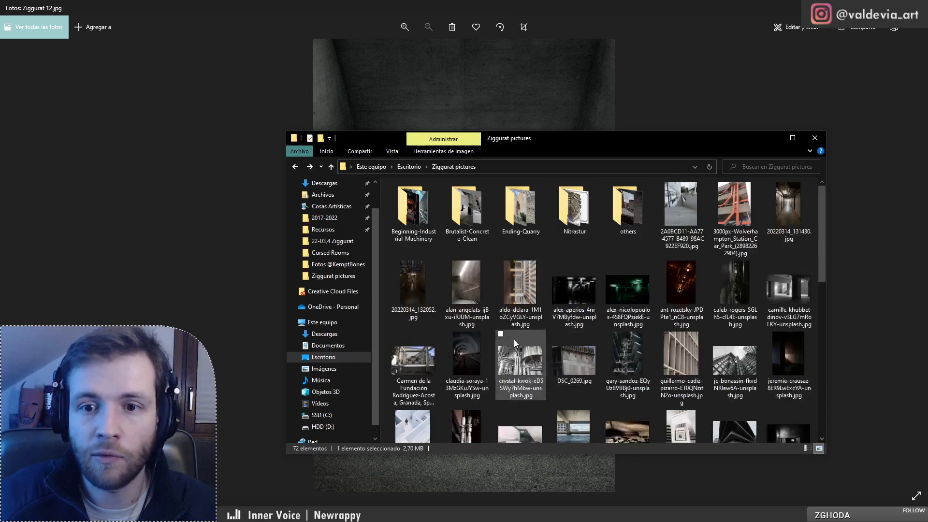
pyautogui.doubleClick(478, 201)
pyautogui.scroll(-5, 616, 370)
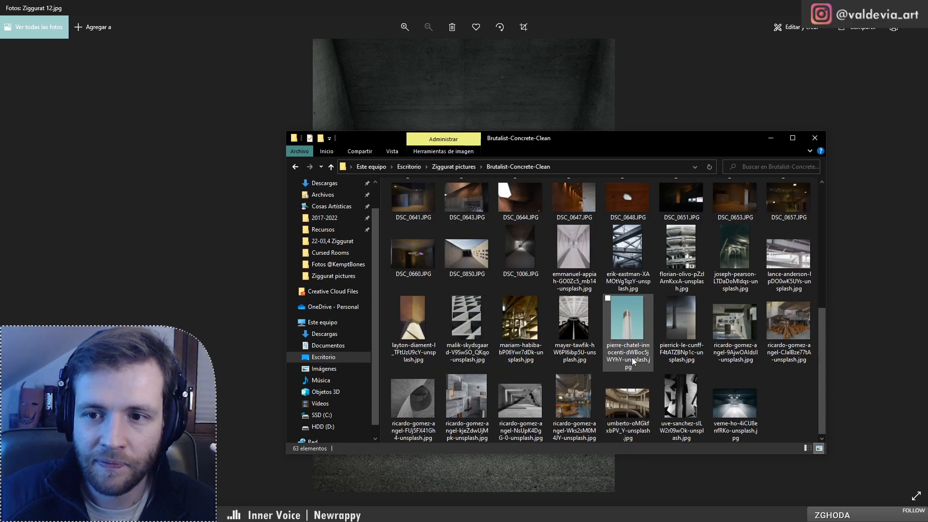
pyautogui.doubleClick(738, 329)
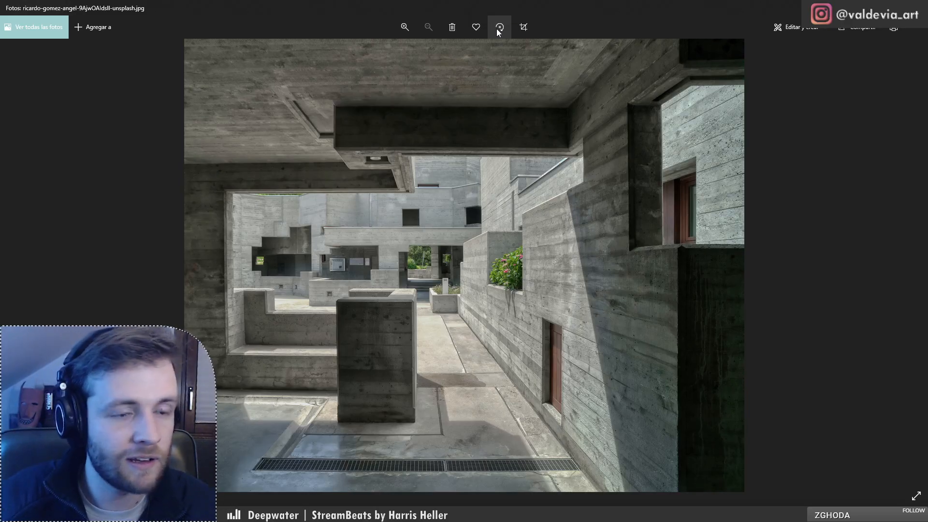
pyautogui.doubleClick(498, 30)
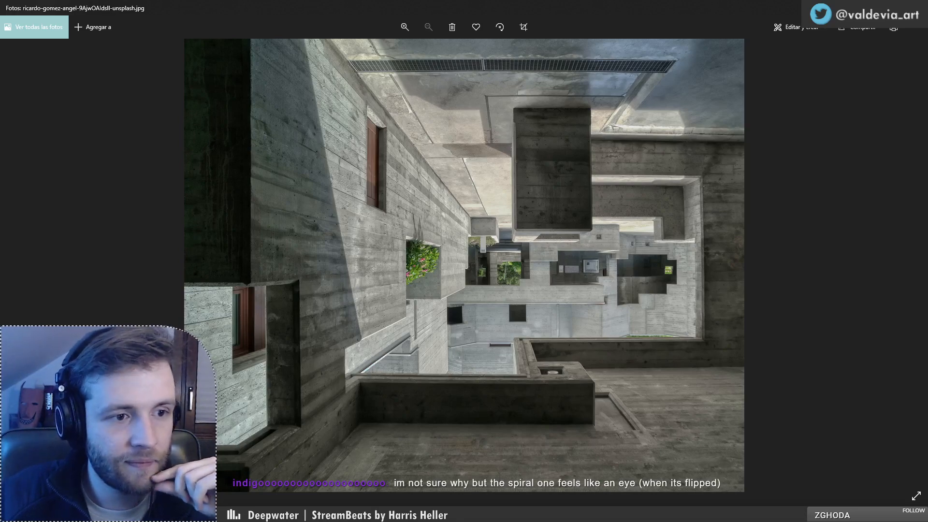
pyautogui.click(917, 7)
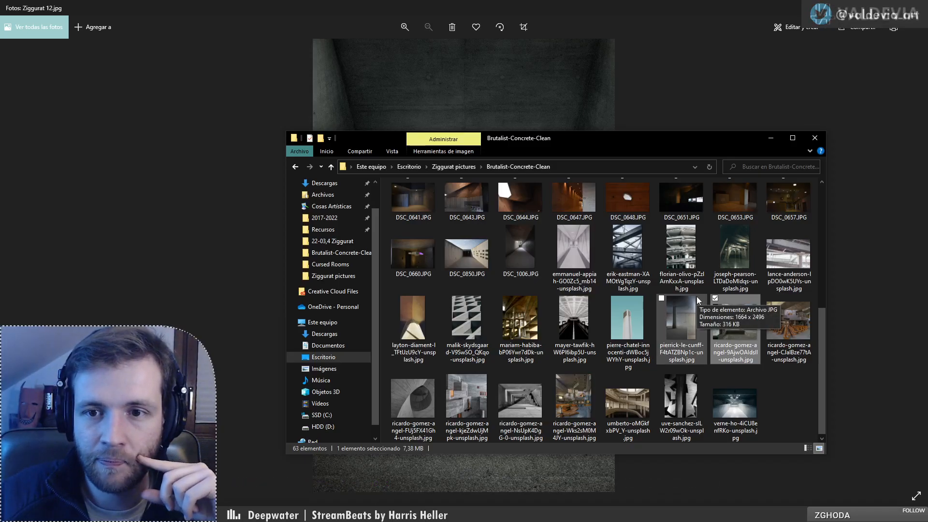
# Step: Open the photo of crossing concrete beams, turn it upside down and close it
pyautogui.doubleClick(619, 252)
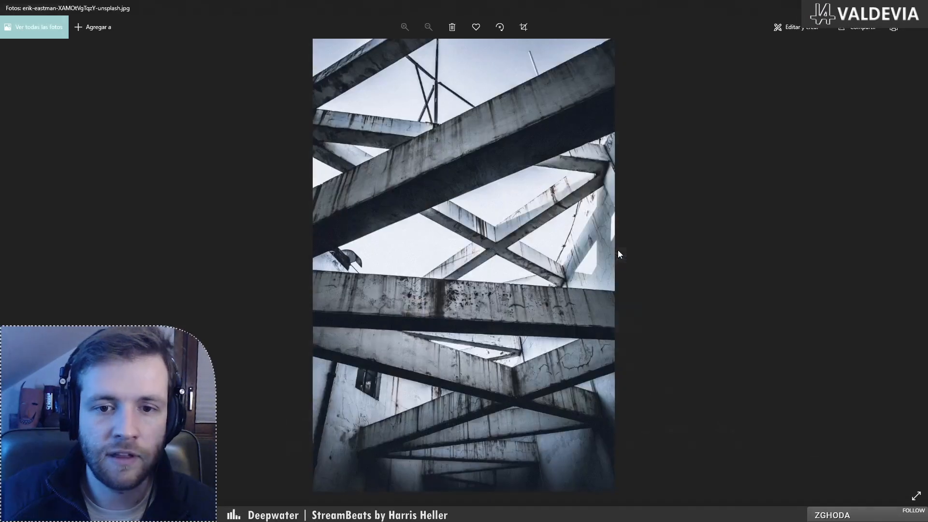
pyautogui.click(498, 29)
pyautogui.click(497, 29)
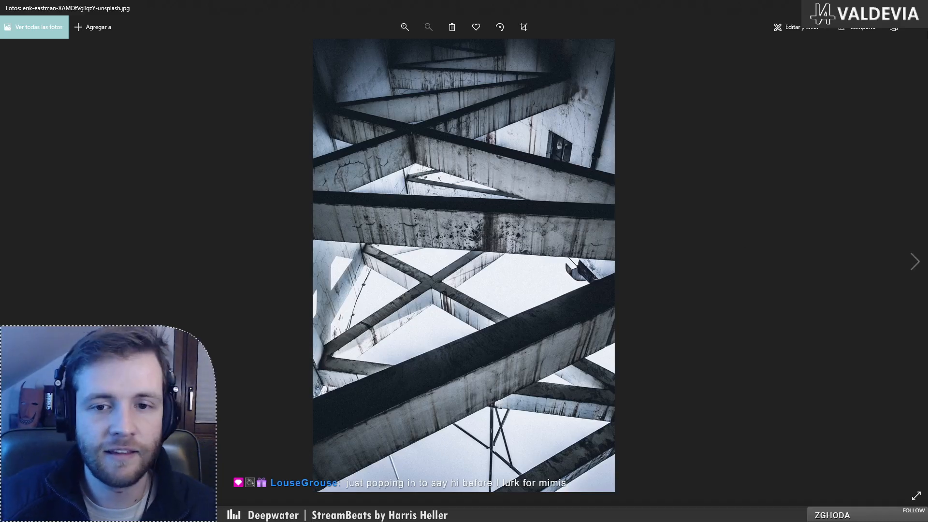
pyautogui.click(916, 8)
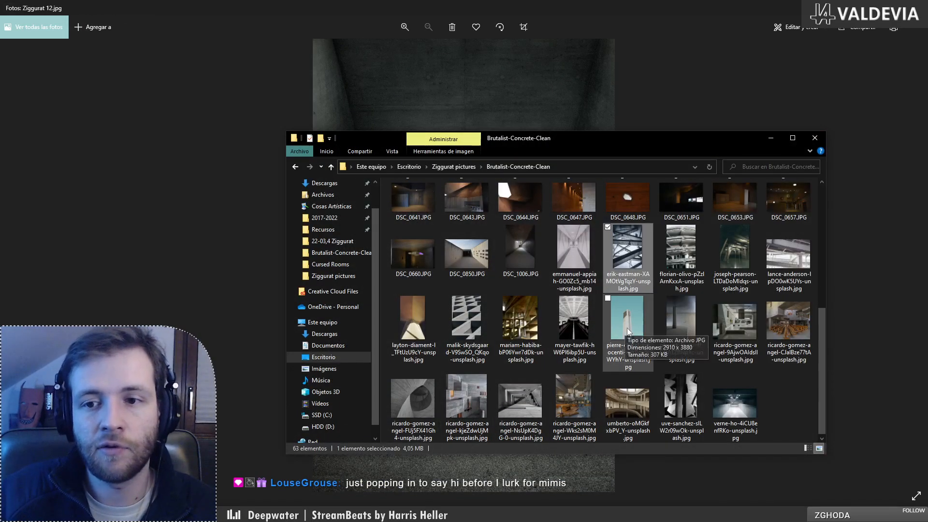
# Step: Bring up the 22-03,4 Ziggurat folder and view the finished images Level 1-2.jpg through Level 1-7.jpg
pyautogui.scroll(5, 628, 327)
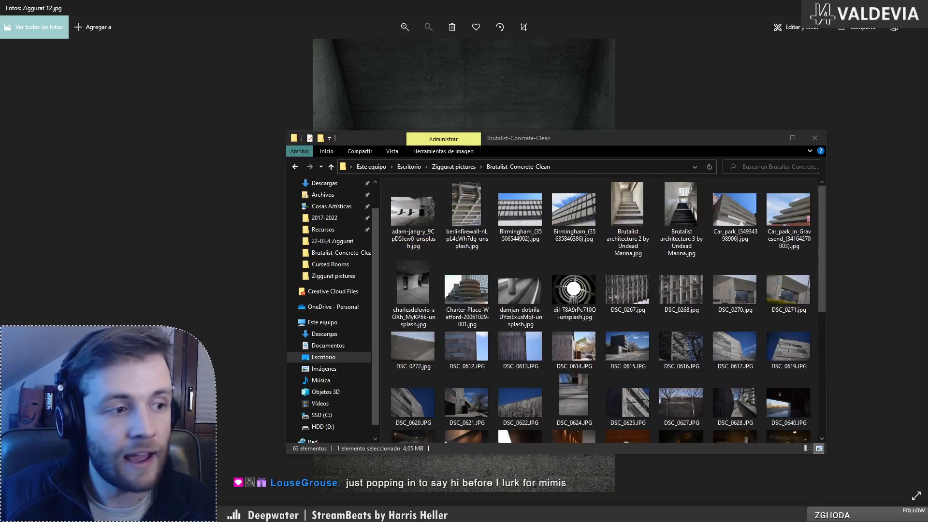
pyautogui.moveTo(0, 170); pyautogui.dragTo(651, 131)
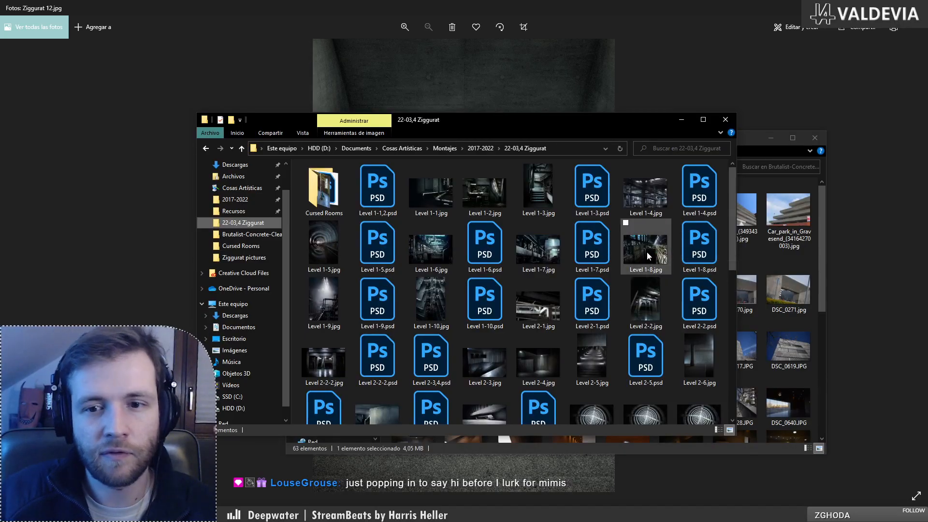
pyautogui.doubleClick(477, 199)
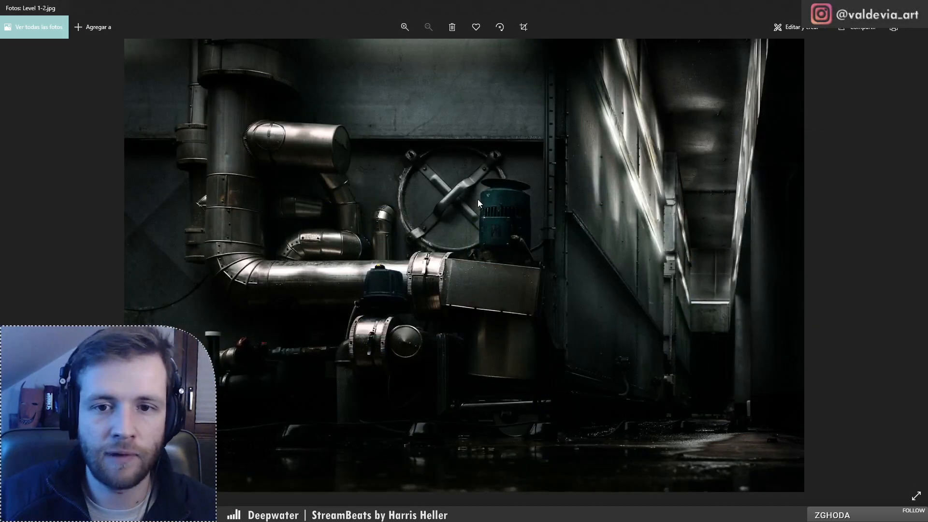
pyautogui.press('Right')
pyautogui.press('Right')
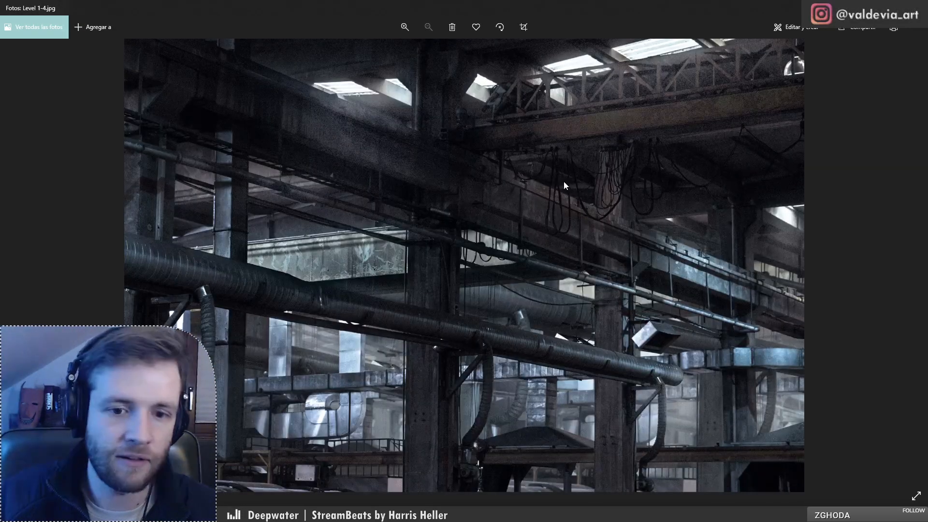
pyautogui.press('Right')
pyautogui.press('Right')
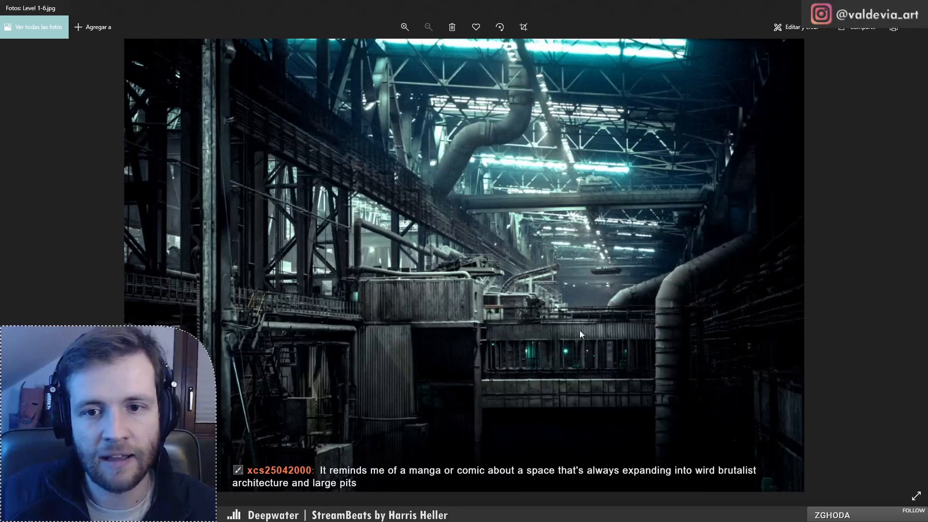
pyautogui.press('Right')
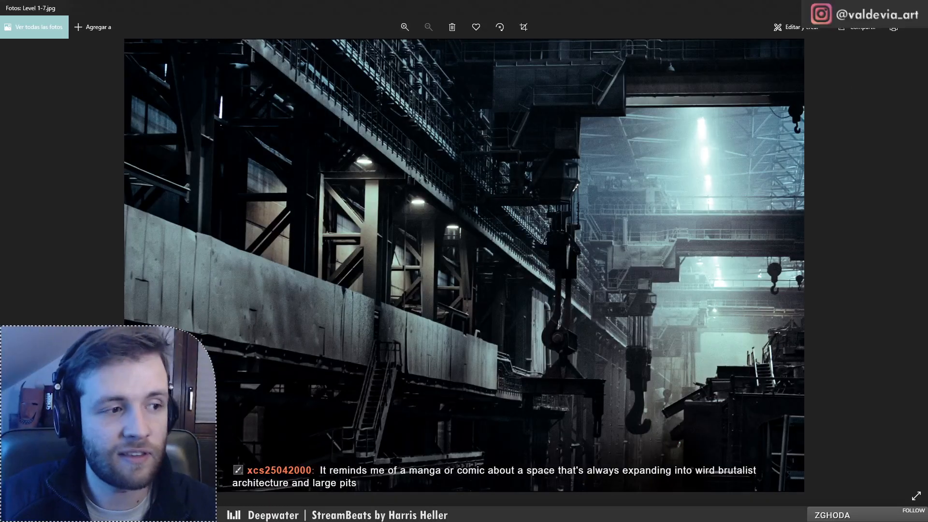
pyautogui.hotkey('alt', 'F4')
# Step: Look through the 22-03,4 Ziggurat folder and select Level 2-3.jpg
pyautogui.scroll(-5, 446, 361)
pyautogui.scroll(5, 470, 305)
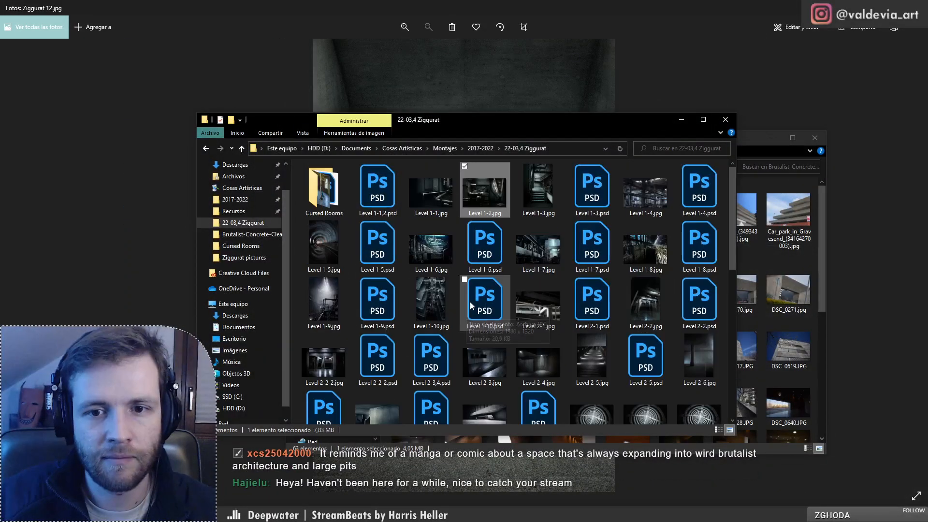
pyautogui.click(488, 371)
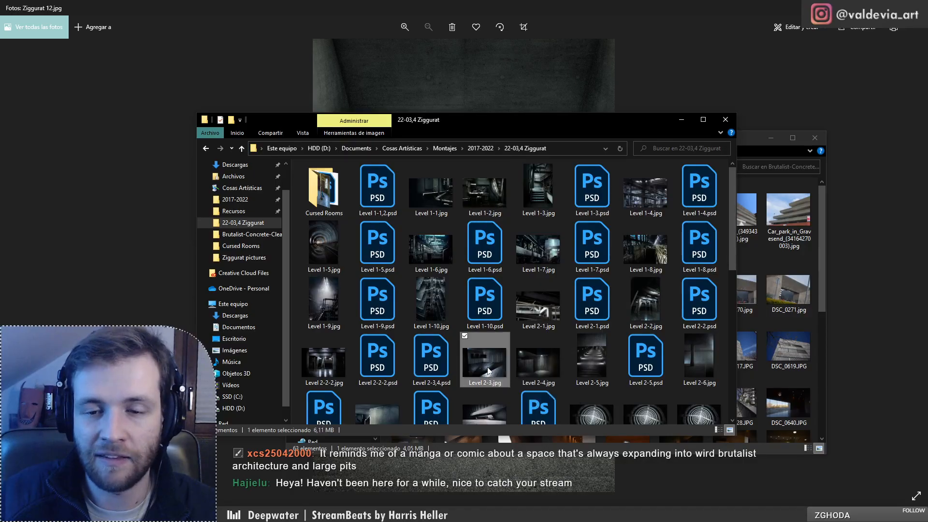
# Step: View the finished images Level 2-3.jpg, Level 2-4.jpg and Level 2-5.jpg, and close the viewer
pyautogui.doubleClick(488, 371)
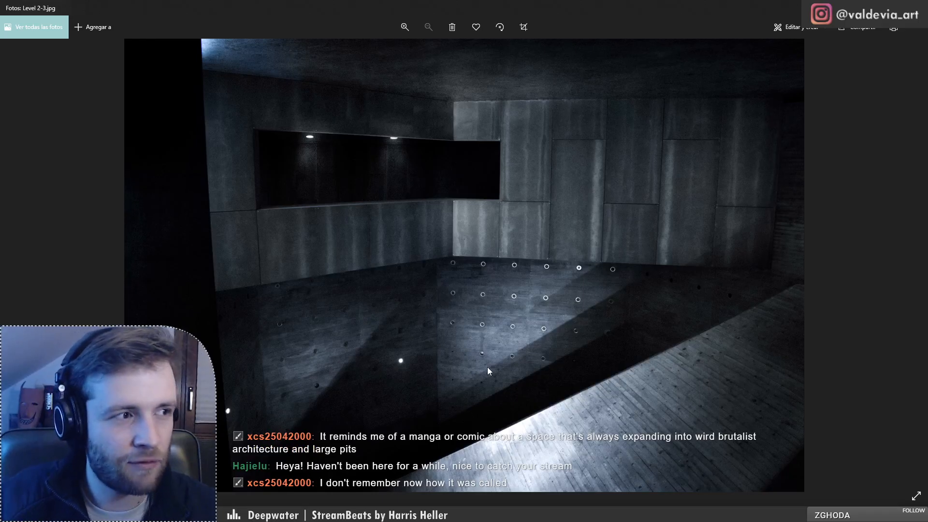
pyautogui.press('Right')
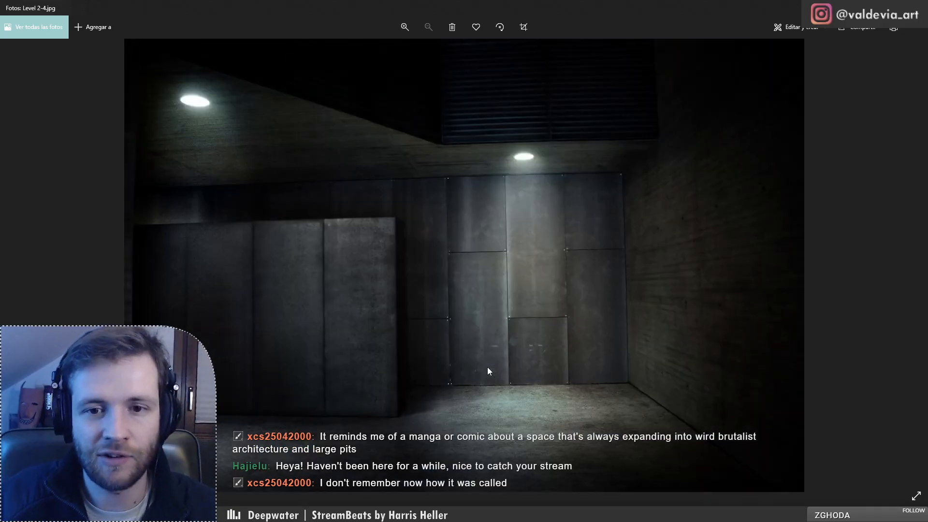
pyautogui.press('Right')
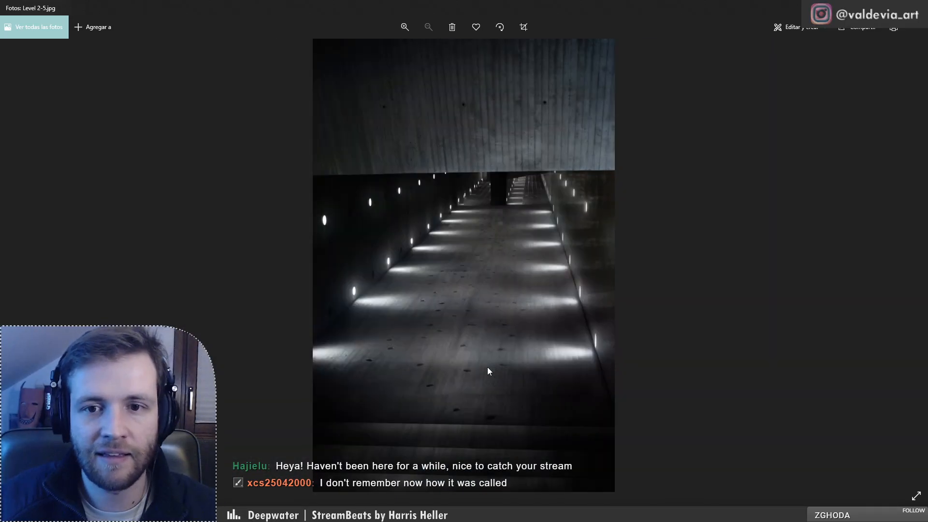
pyautogui.click(916, 8)
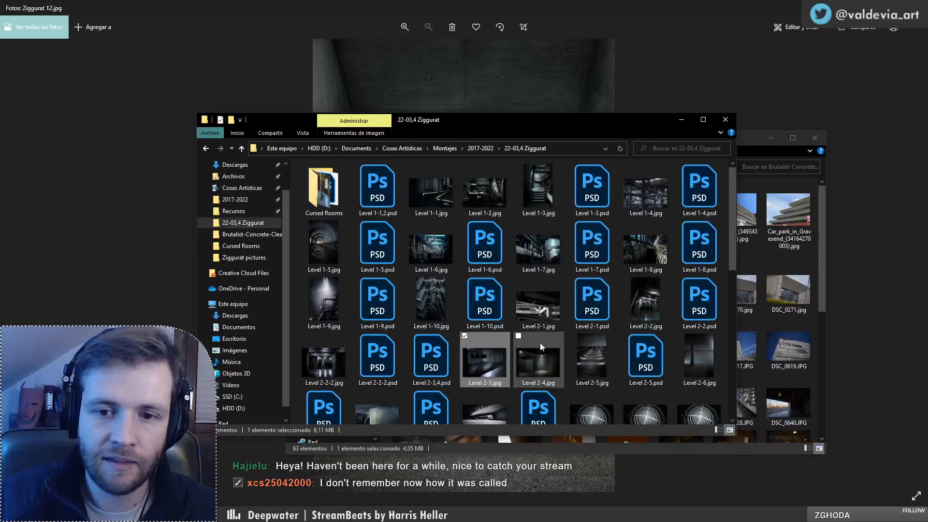
# Step: View Level 2-7.jpg and Level 2-6.jpg from the Ziggurat folder, returning to the folder after each
pyautogui.scroll(-3, 540, 343)
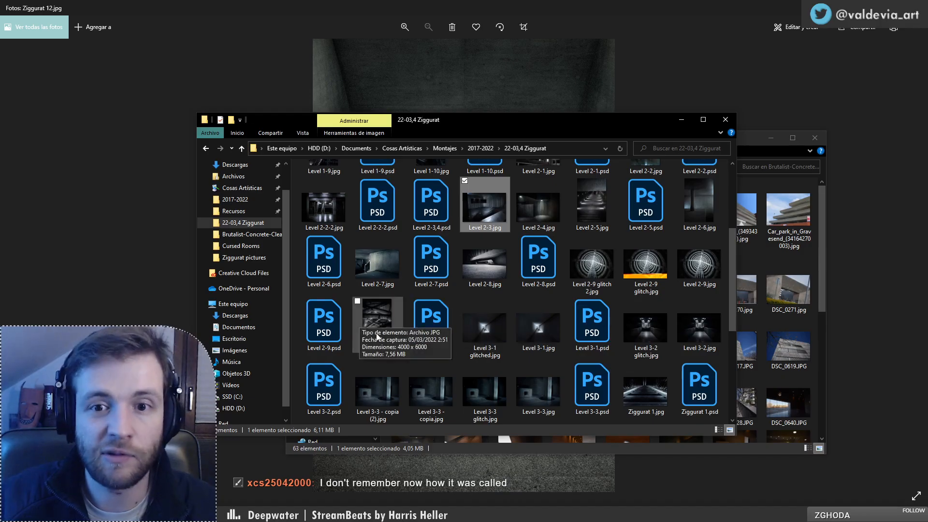
pyautogui.doubleClick(375, 271)
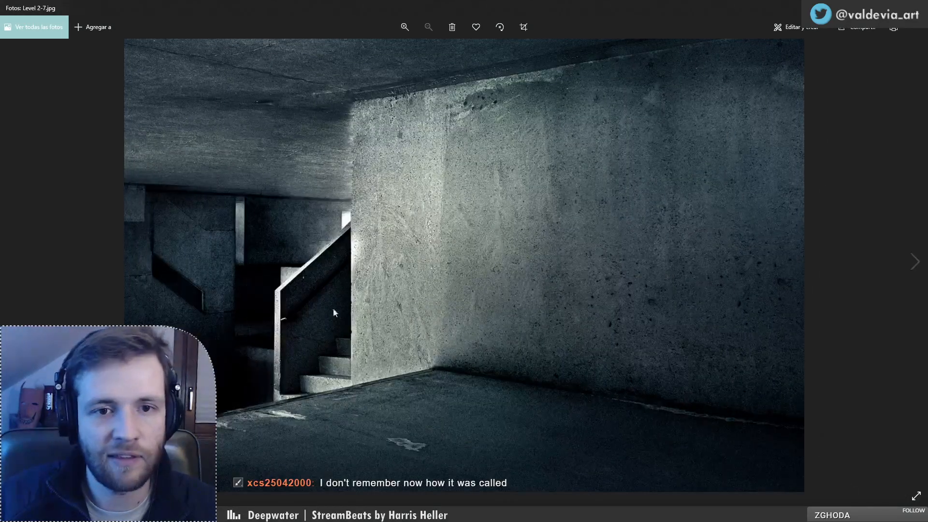
pyautogui.hotkey('alt', 'Tab')
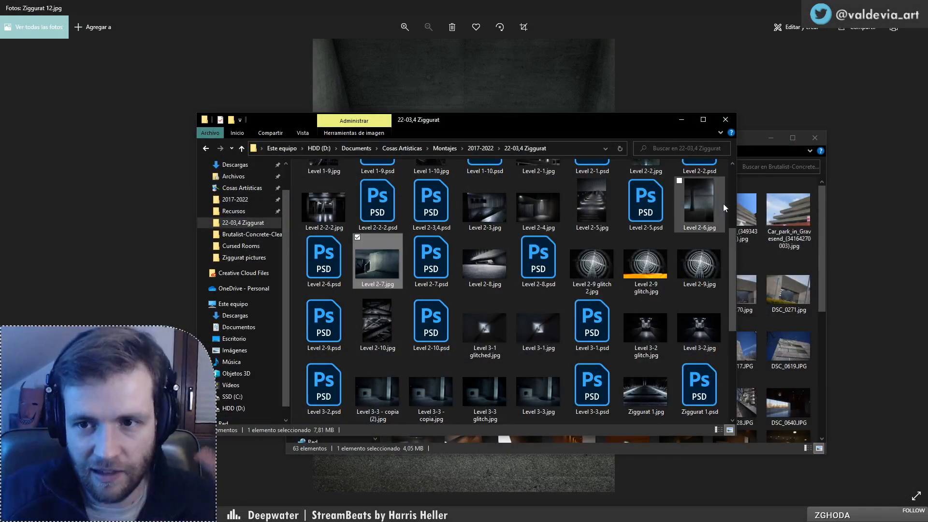
pyautogui.doubleClick(701, 203)
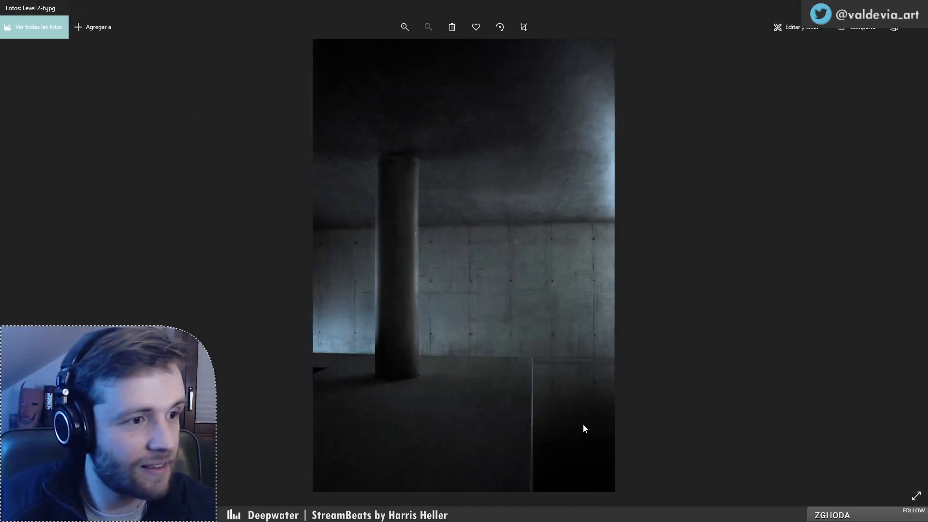
pyautogui.hotkey('alt', 'Tab')
# Step: Open Ziggurat 7.jpg, compare it with Ziggurat 5.jpg and Ziggurat 6.jpg, and close the viewer
pyautogui.scroll(-3, 621, 335)
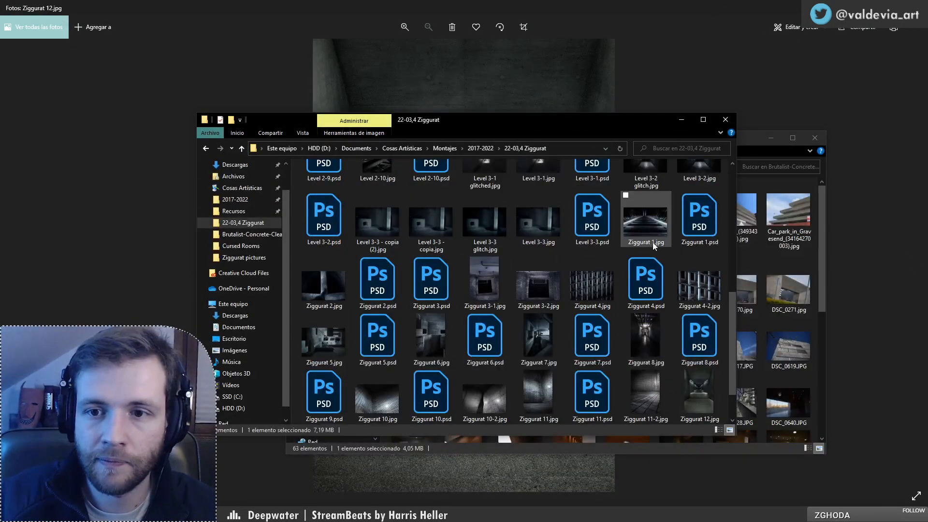
pyautogui.doubleClick(551, 361)
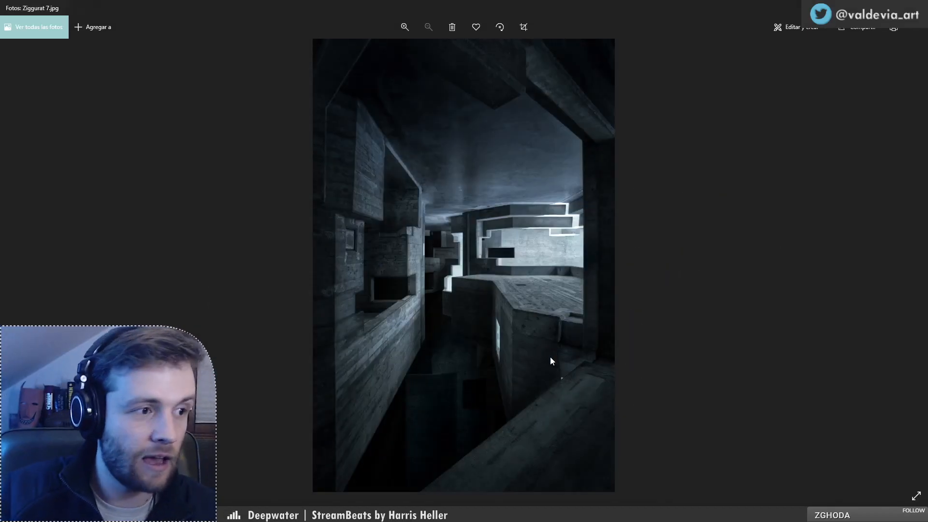
pyautogui.press('Left')
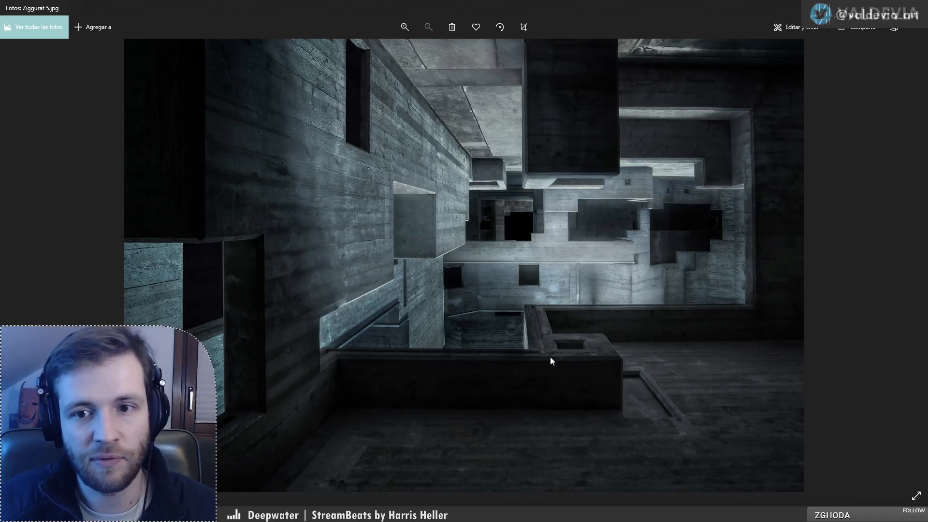
pyautogui.press('Right')
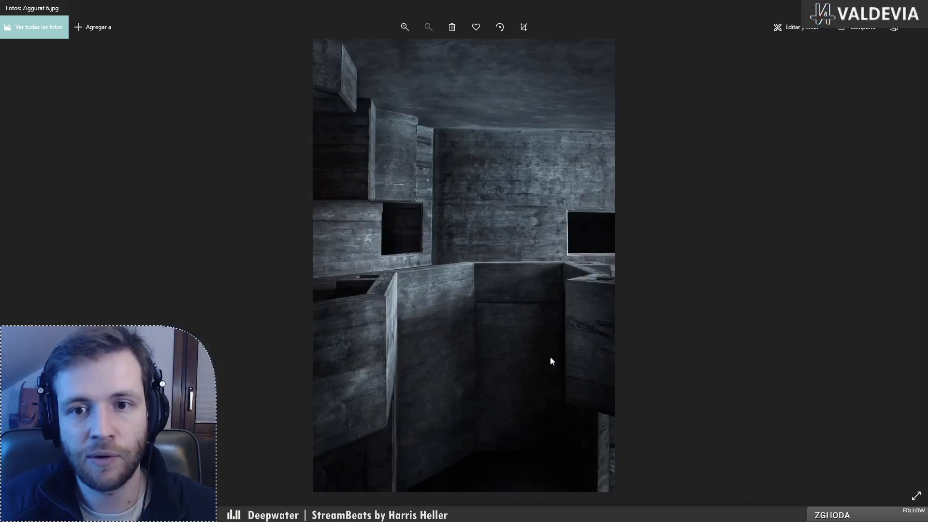
pyautogui.press('Right')
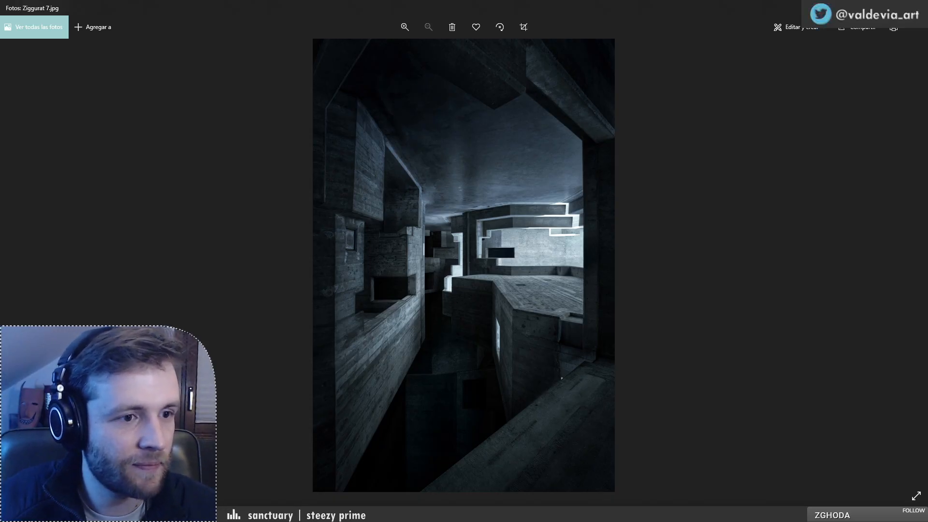
pyautogui.click(916, 8)
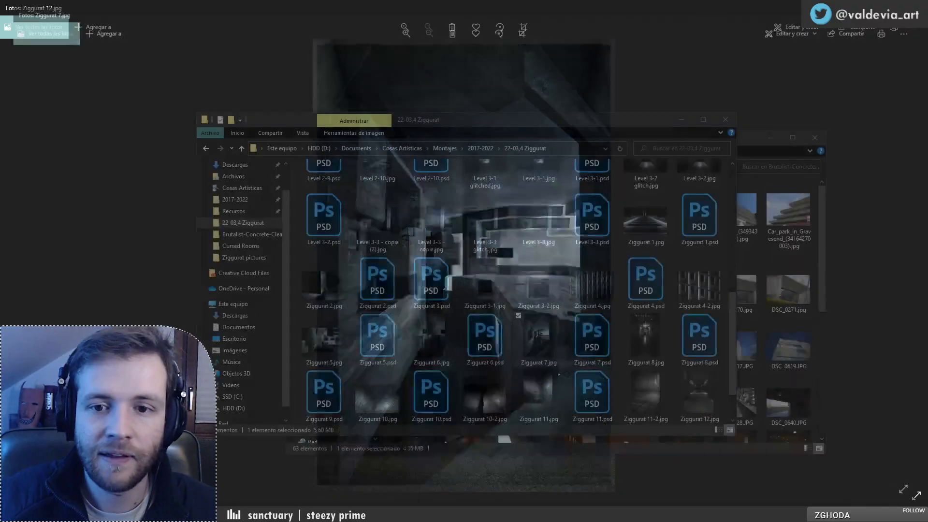
# Step: Look through the Ziggurat images at the end of the folder and open Ziggurat 8.jpg
pyautogui.scroll(-1, 561, 370)
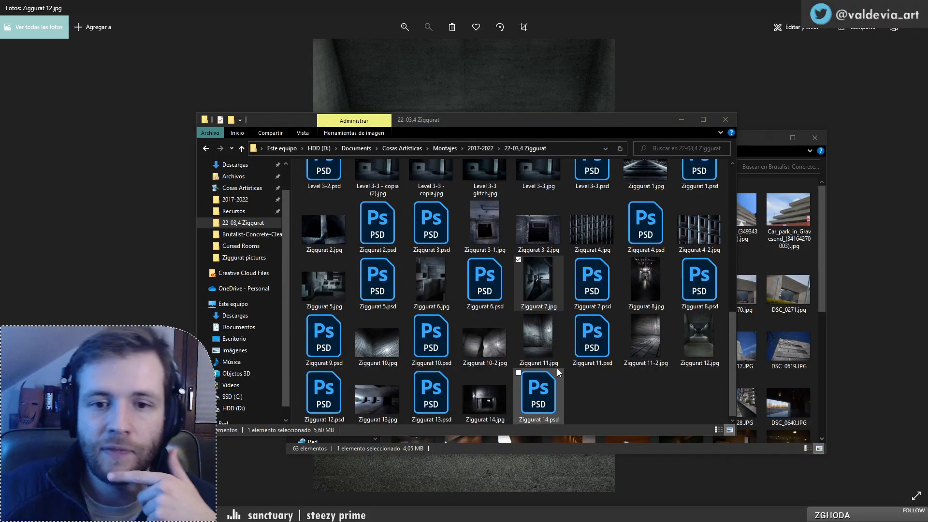
pyautogui.scroll(4, 524, 367)
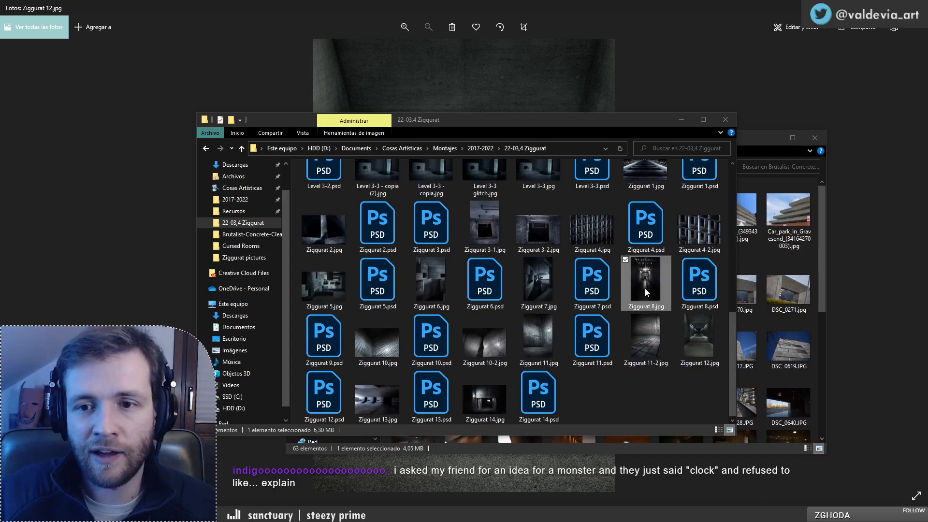
pyautogui.doubleClick(644, 288)
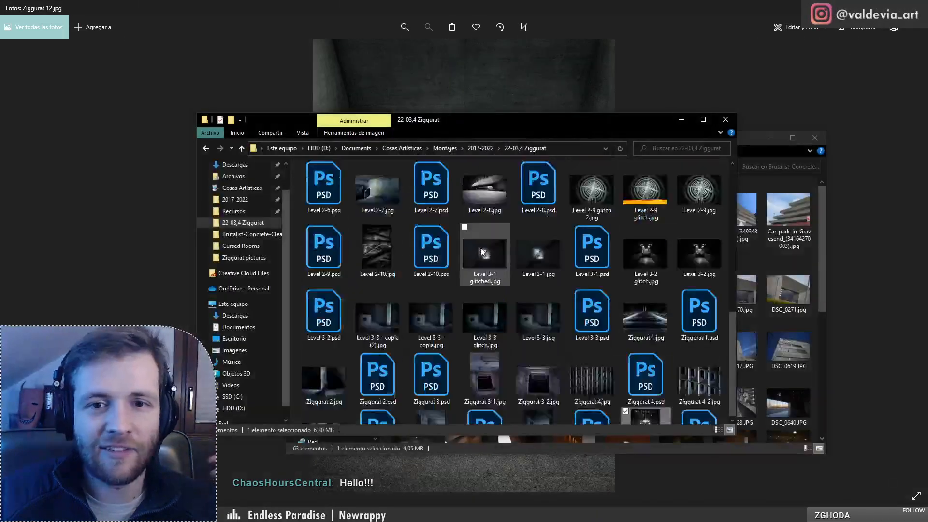
# Step: Open Level 1-2.jpg from the start of the folder and browse the Level 1 images through Level 1-10.jpg
pyautogui.scroll(3, 477, 202)
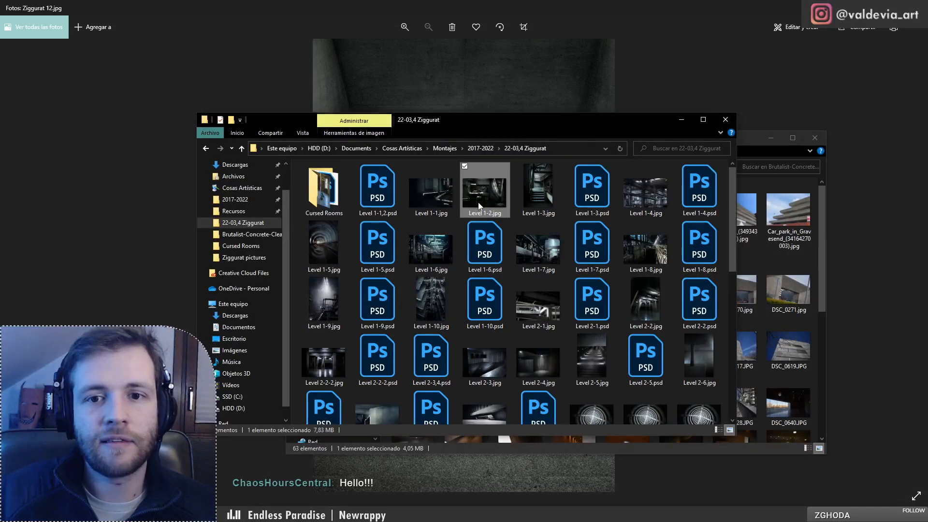
pyautogui.doubleClick(476, 203)
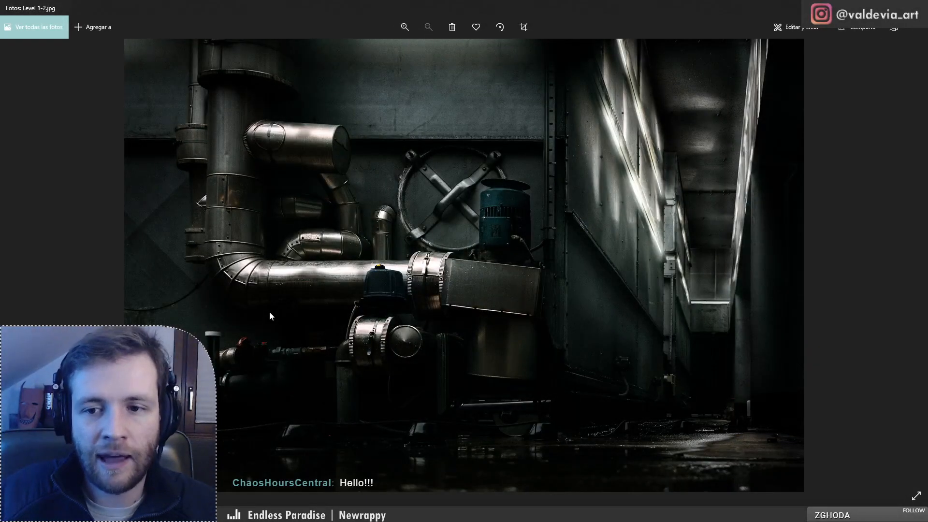
pyautogui.press('Right')
pyautogui.press('Right')
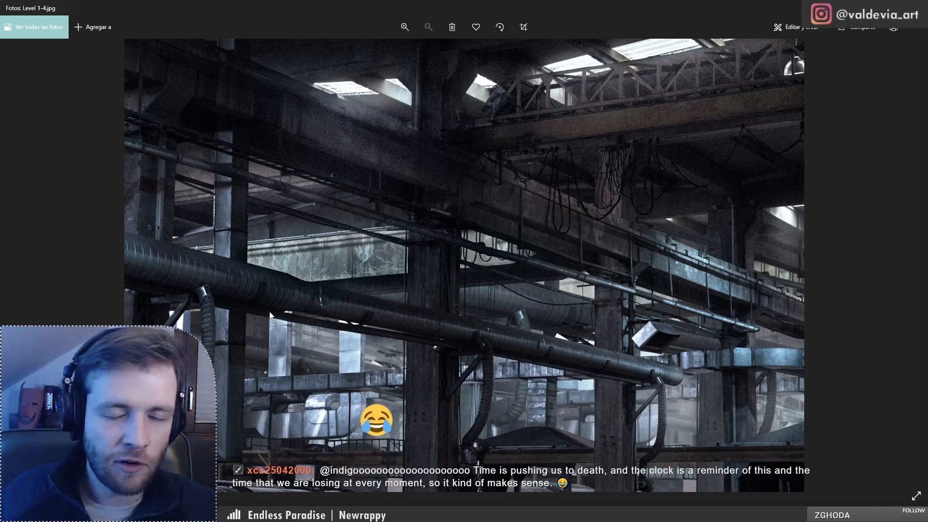
pyautogui.press('Right')
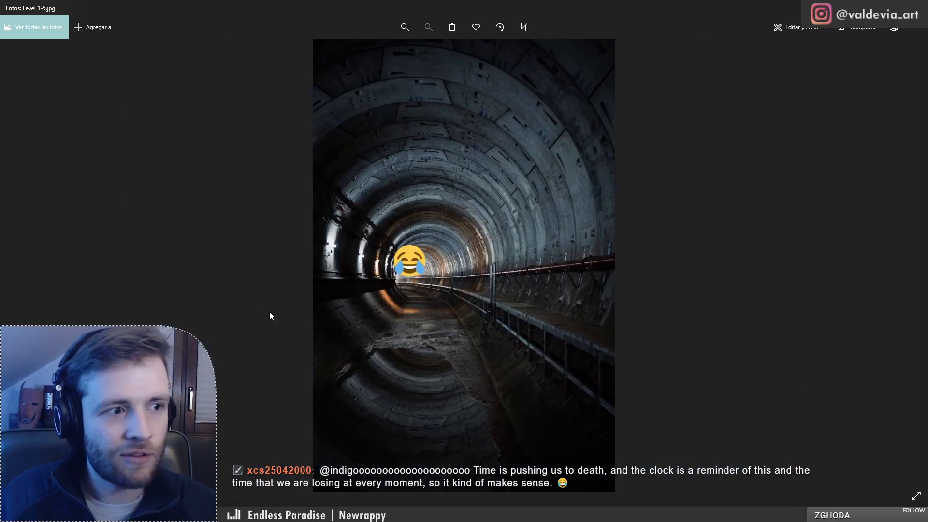
pyautogui.press('Right')
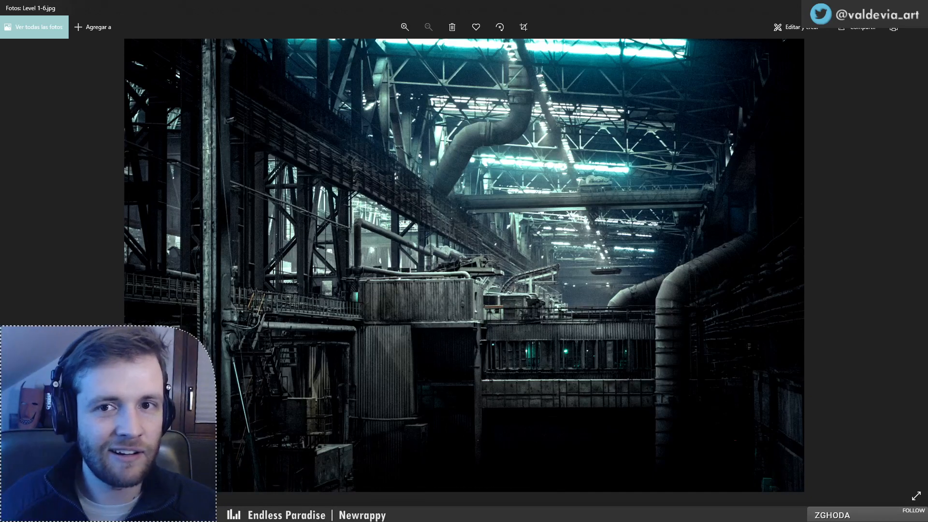
pyautogui.press('Right')
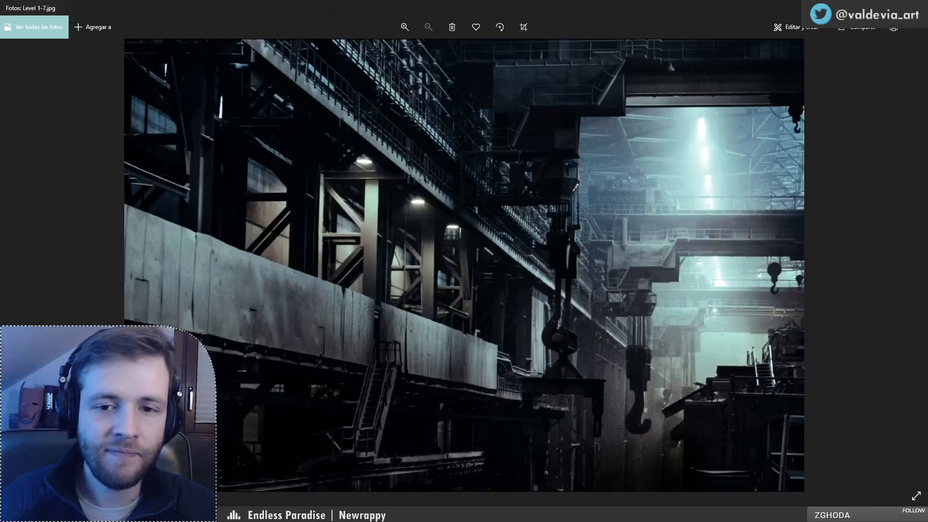
pyautogui.press('Right')
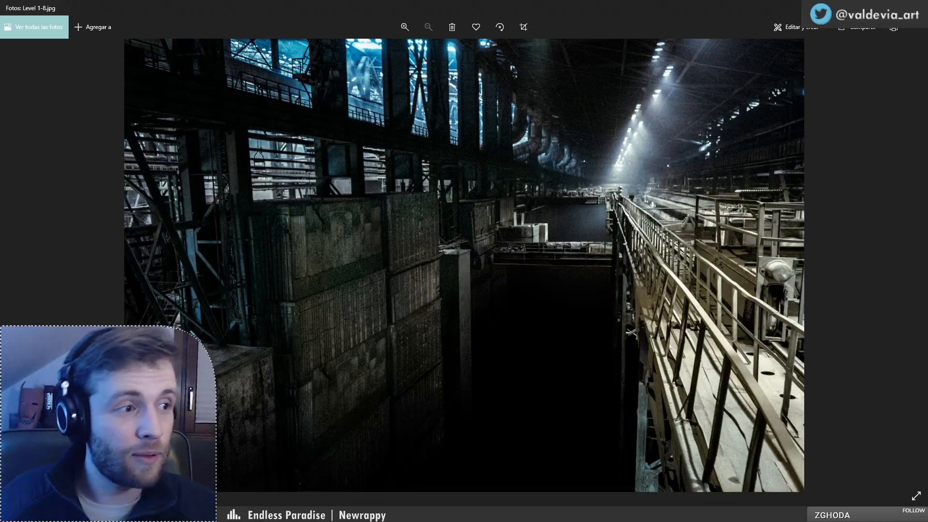
pyautogui.press('Right')
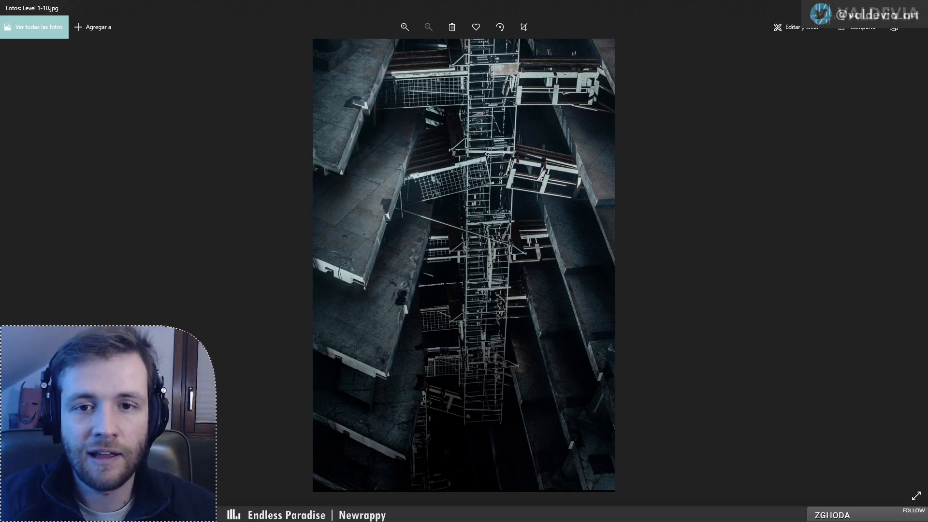
# Step: Browse the Level 2 images from Level 2-1.jpg through Level 2-6.jpg
pyautogui.press('Right')
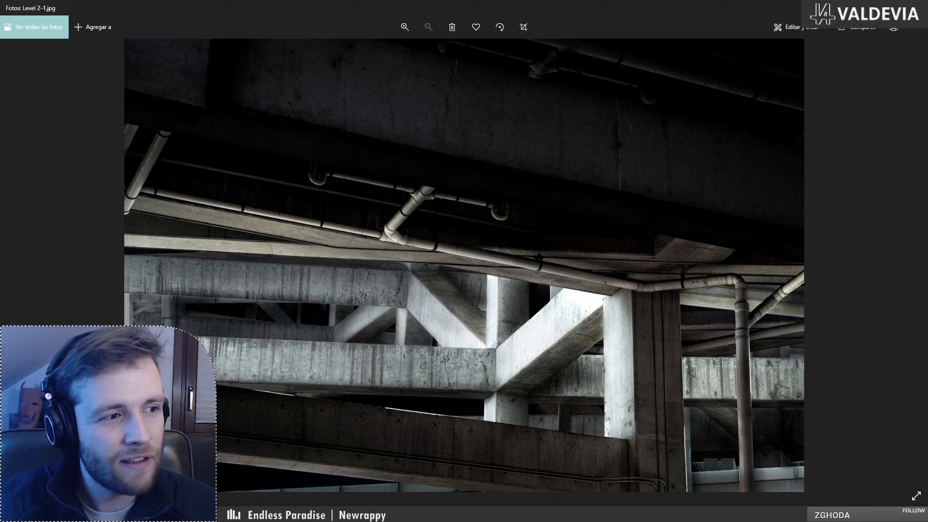
pyautogui.press('Right')
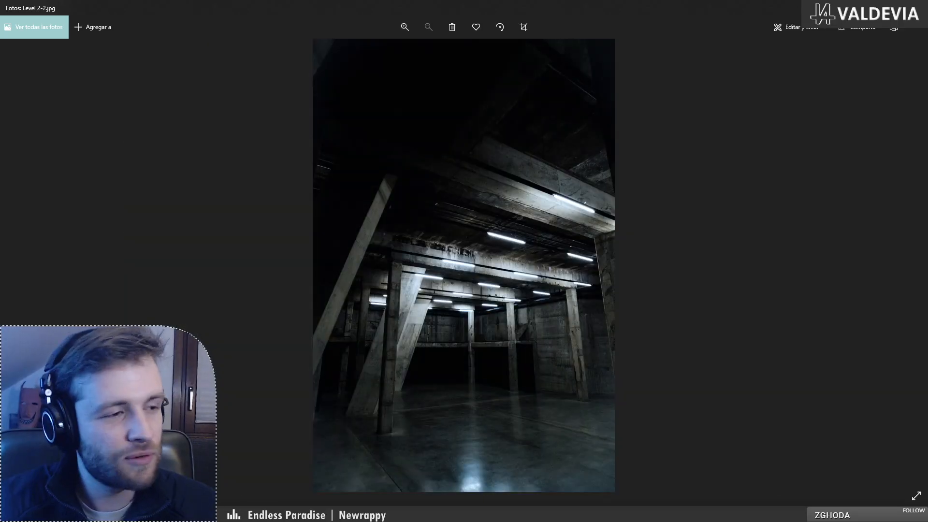
pyautogui.press('Right')
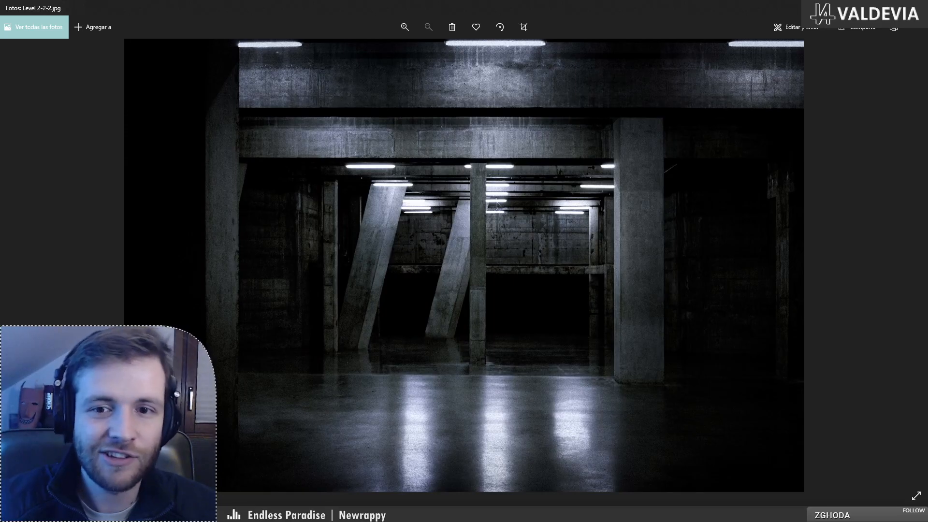
pyautogui.press('Right')
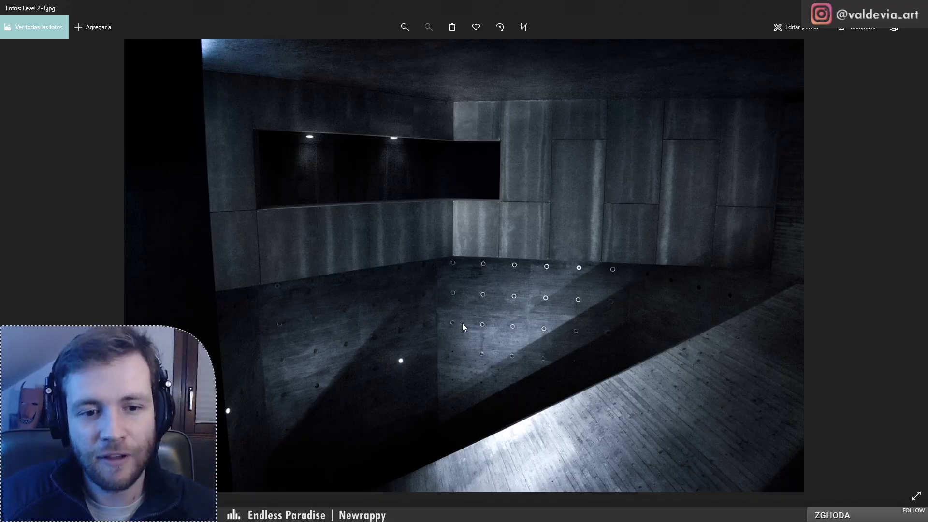
pyautogui.press('Right')
pyautogui.press('Right')
pyautogui.press('Right')
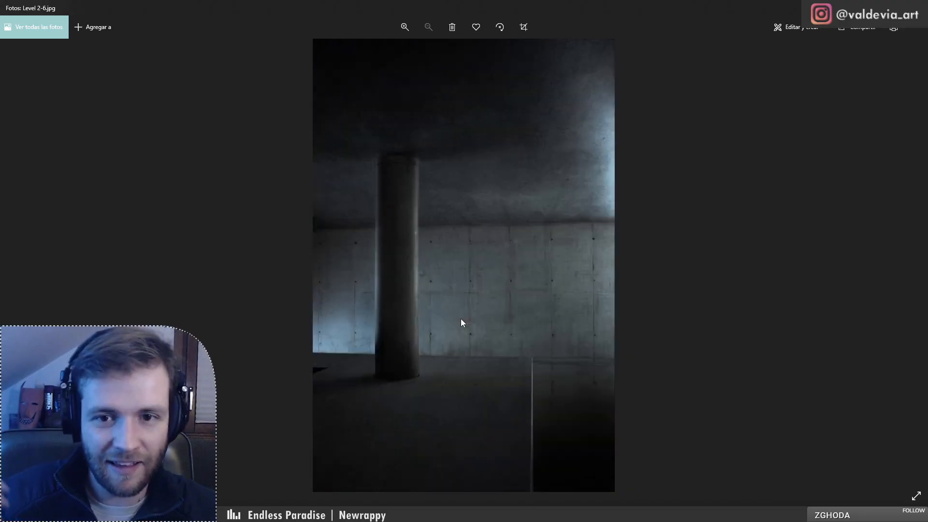
# Step: View the remaining Level 2 images up to Level 2-10.jpg and continue to Level 3-2 glitch.jpg
pyautogui.press('Right')
pyautogui.press('Right')
pyautogui.press('Right')
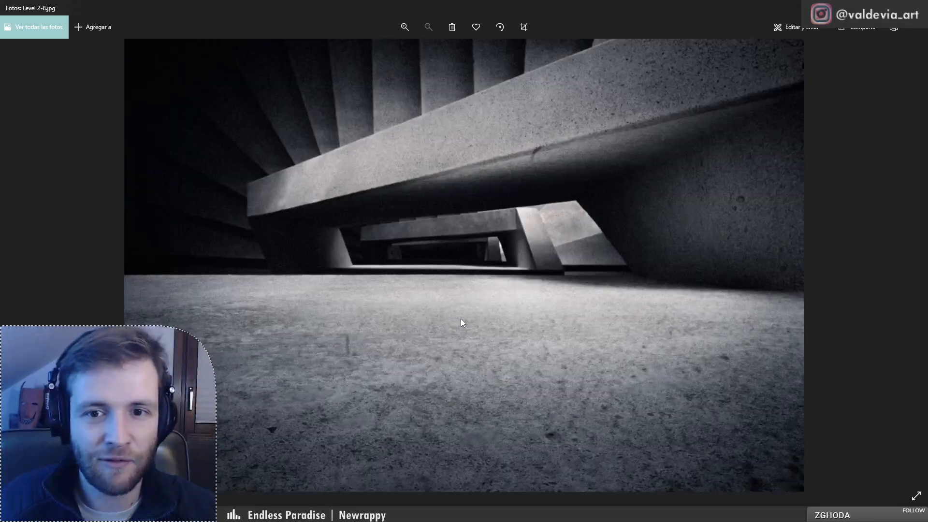
pyautogui.press('Right')
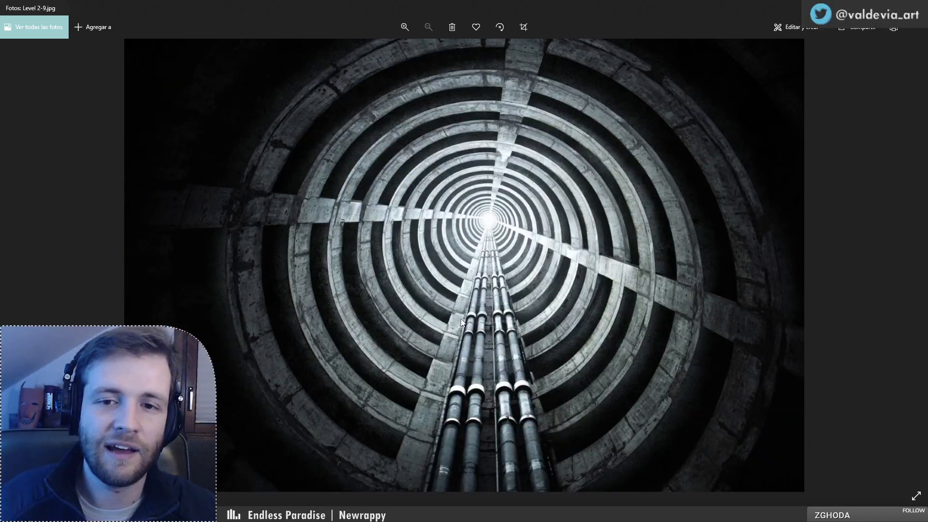
pyautogui.press('Right')
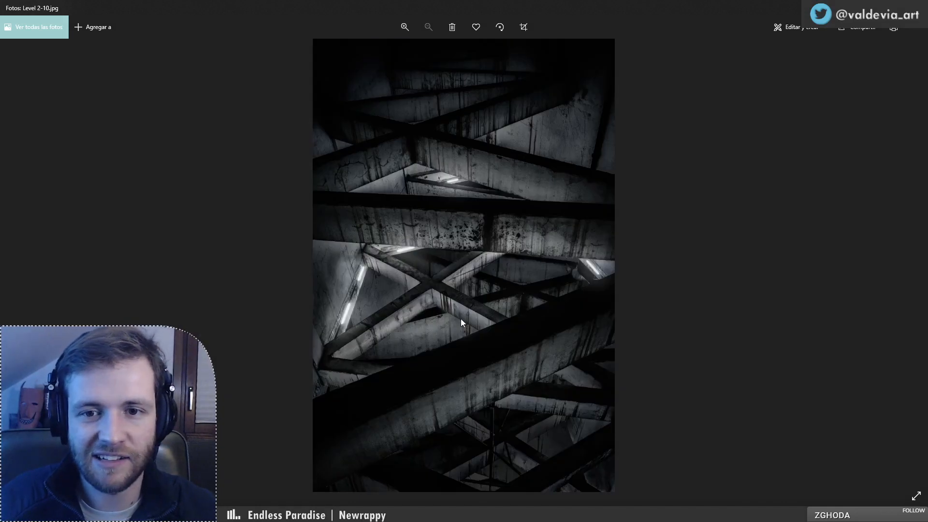
pyautogui.press('Right')
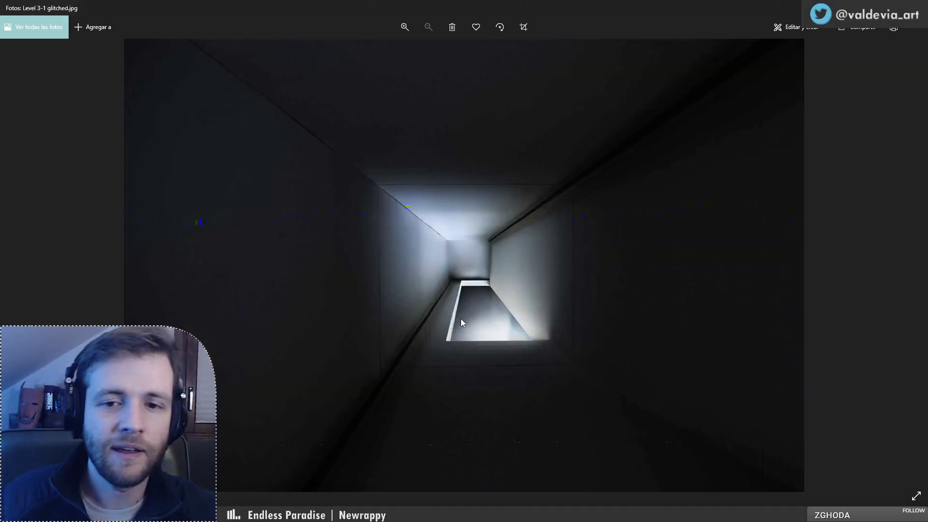
pyautogui.press('Right')
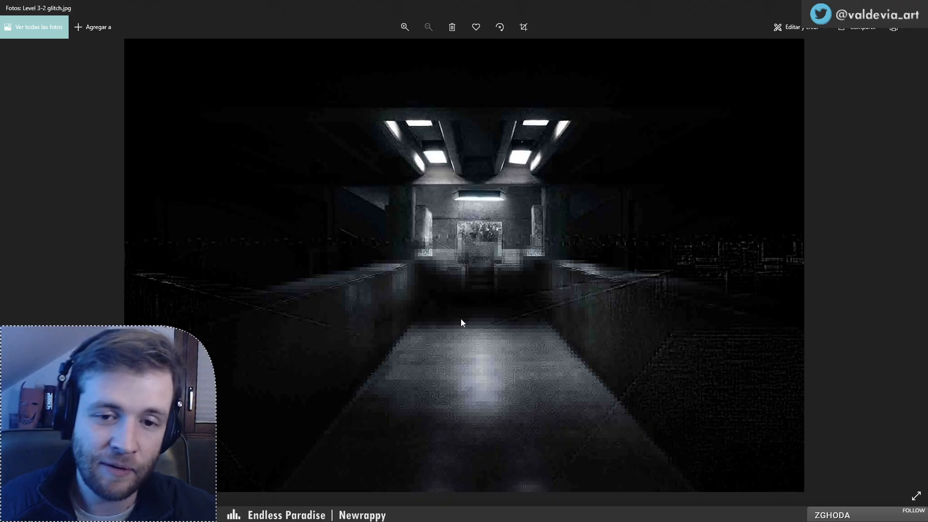
# Step: View the Level 3-3 image variants, from Level 3-3 - copia.jpg through the glitch version to Level 3-3.jpg
pyautogui.press('Right')
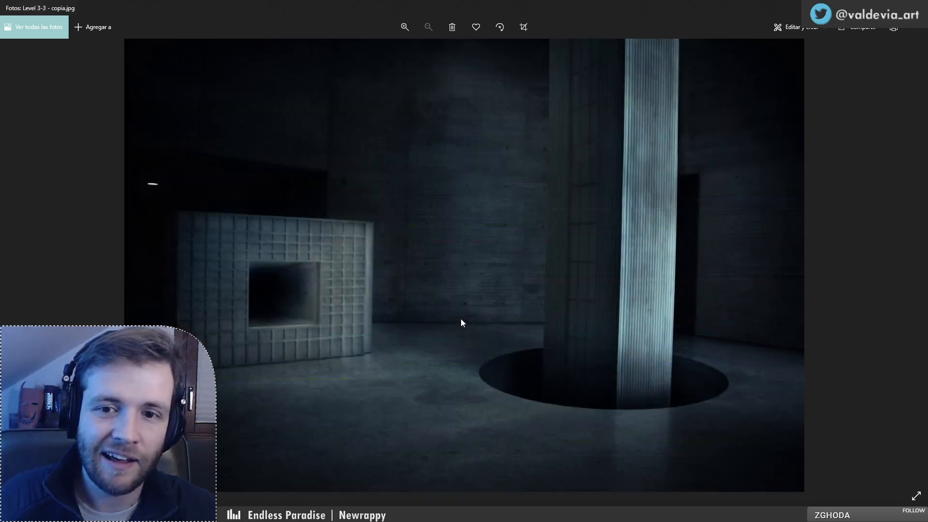
pyautogui.press('Right')
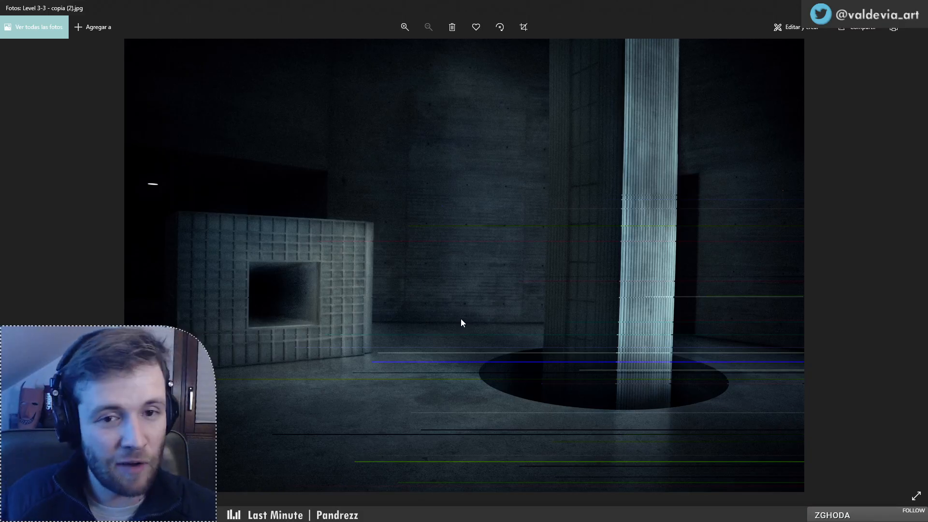
pyautogui.press('Right')
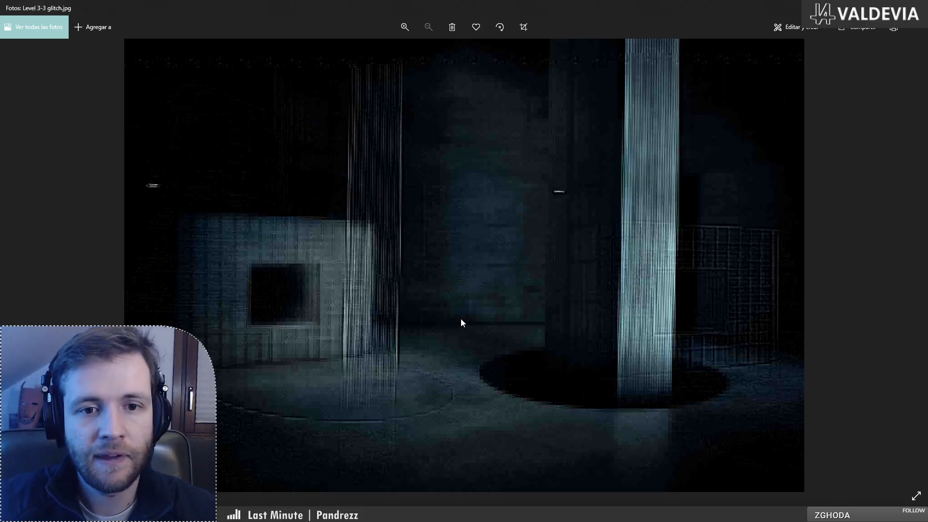
pyautogui.press('Right')
# Step: Browse the Ziggurat images in order from Ziggurat 1.jpg up to Ziggurat 10.jpg
pyautogui.press('Right')
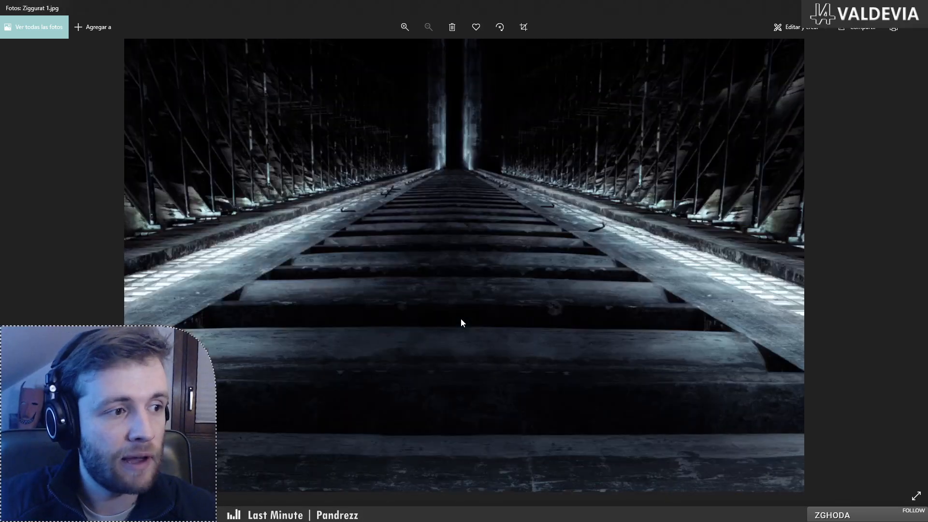
pyautogui.press('Right')
pyautogui.press('Right')
pyautogui.press('Right')
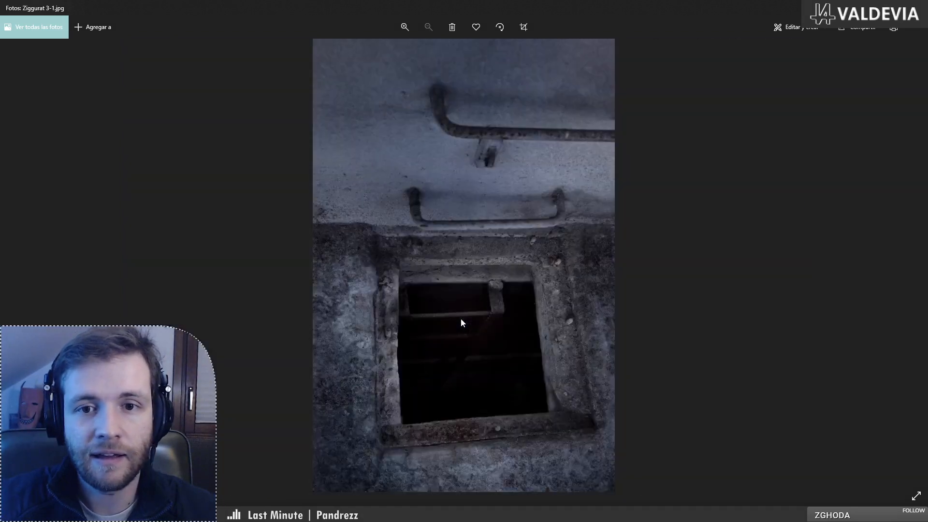
pyautogui.press('Right')
pyautogui.press('Right')
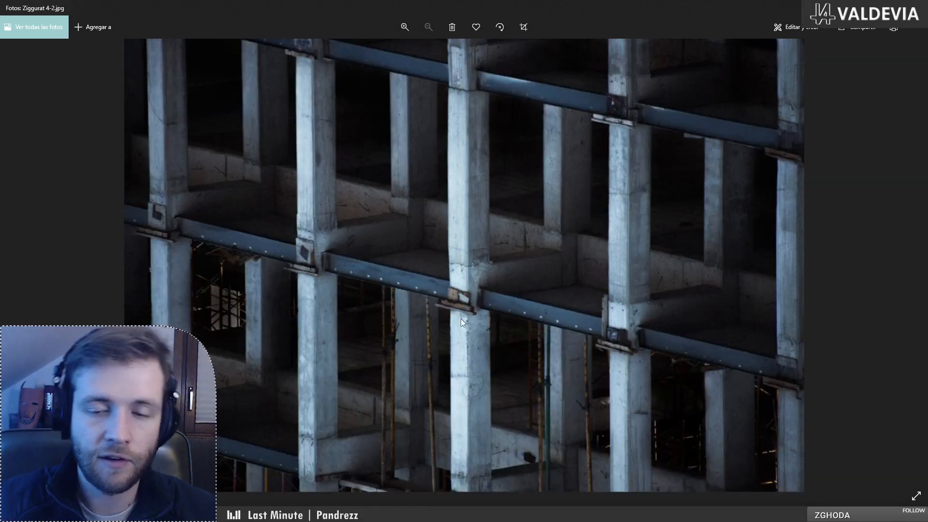
pyautogui.press('Right')
pyautogui.press('Right')
pyautogui.press('Right')
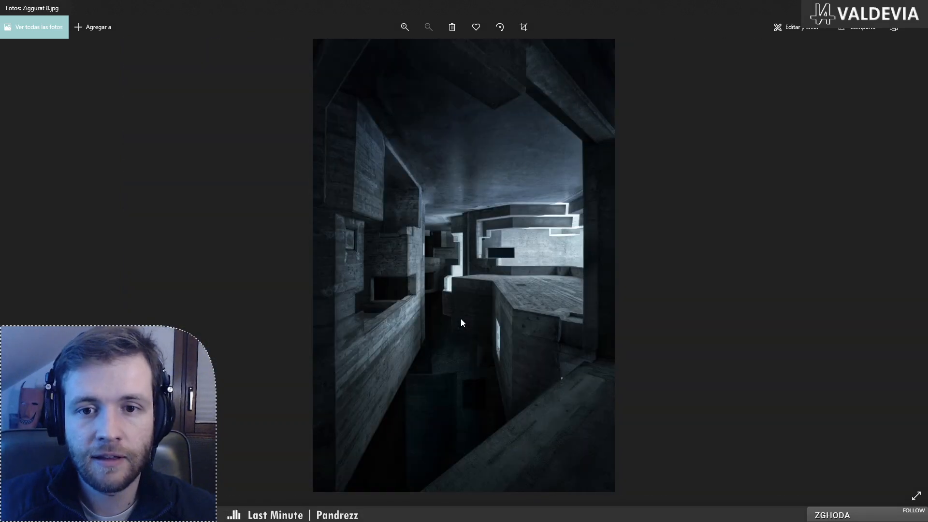
pyautogui.press('Right')
pyautogui.press('Right')
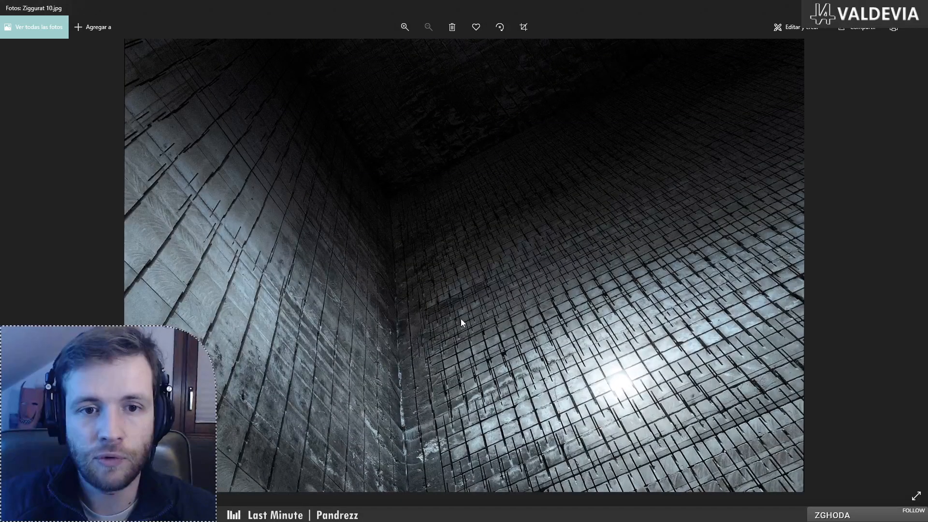
# Step: Compare Ziggurat 10.jpg with Ziggurat 10-2.jpg and examine the dark gap between the walls in Ziggurat 10-2.jpg up close
pyautogui.press('Right')
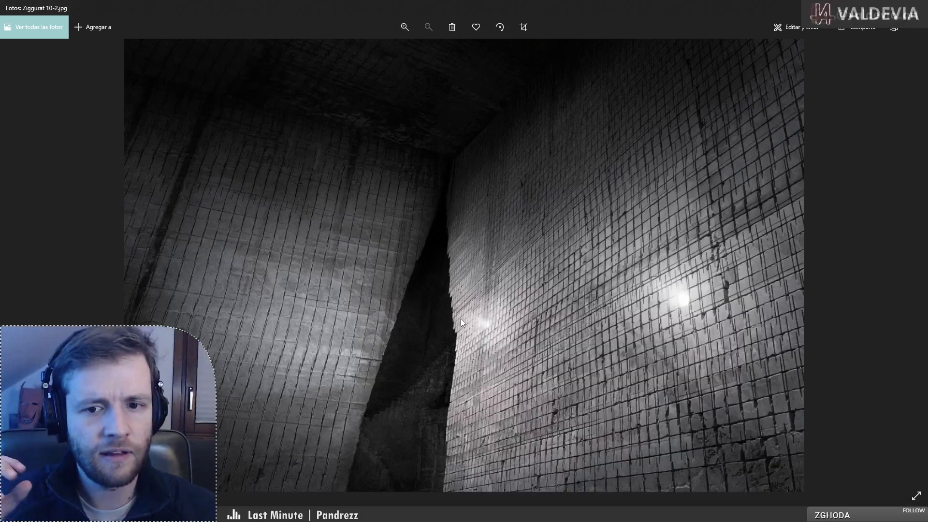
pyautogui.press('Left')
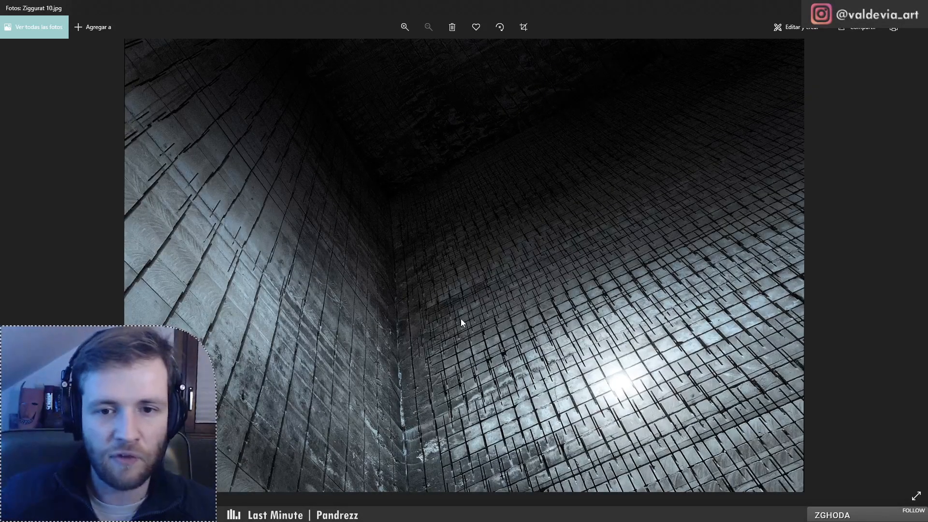
pyautogui.press('Right')
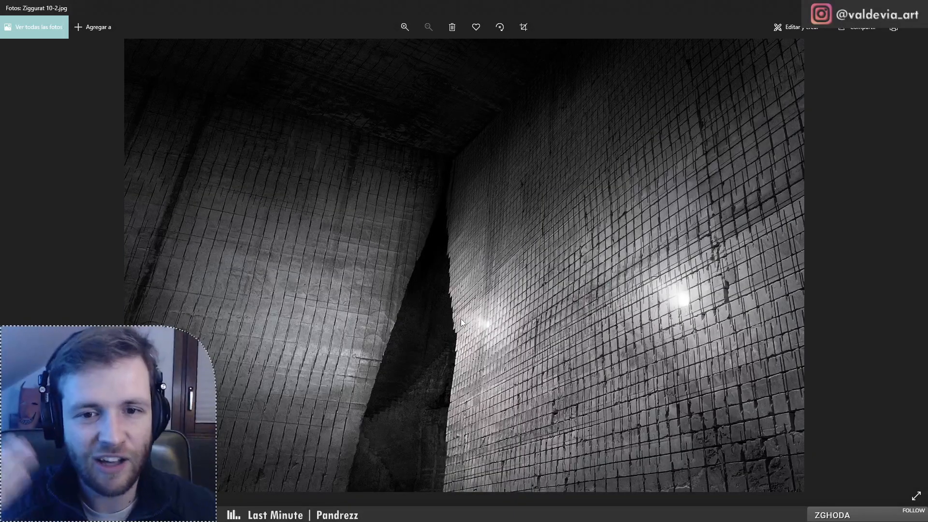
pyautogui.press('Left')
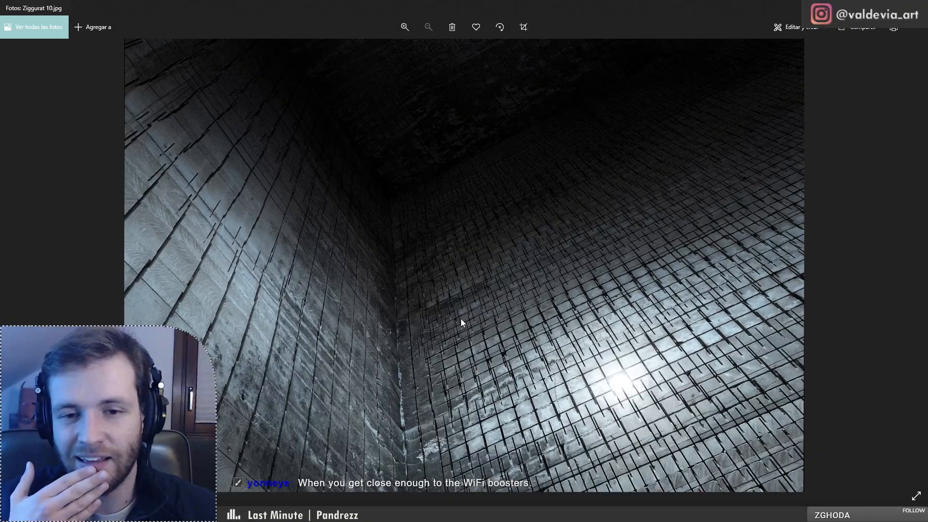
pyautogui.press('Right')
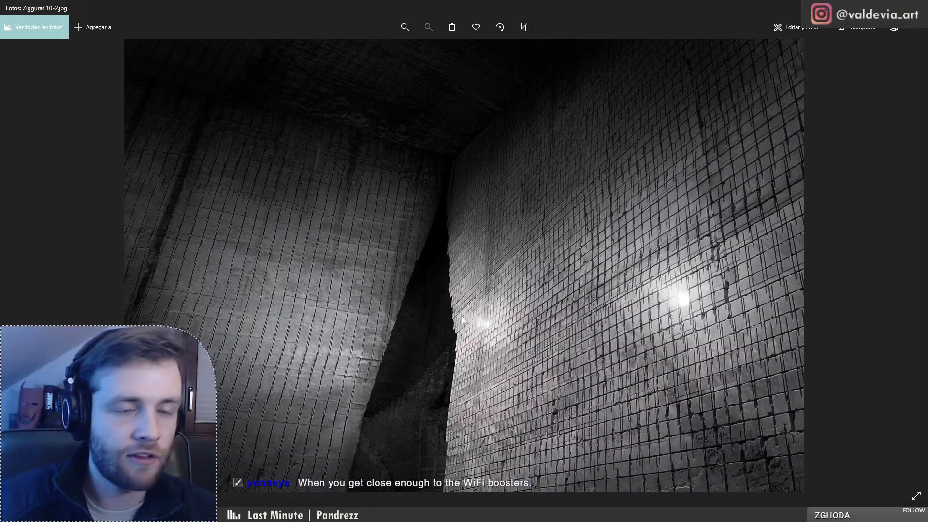
pyautogui.scroll(3, 462, 316)
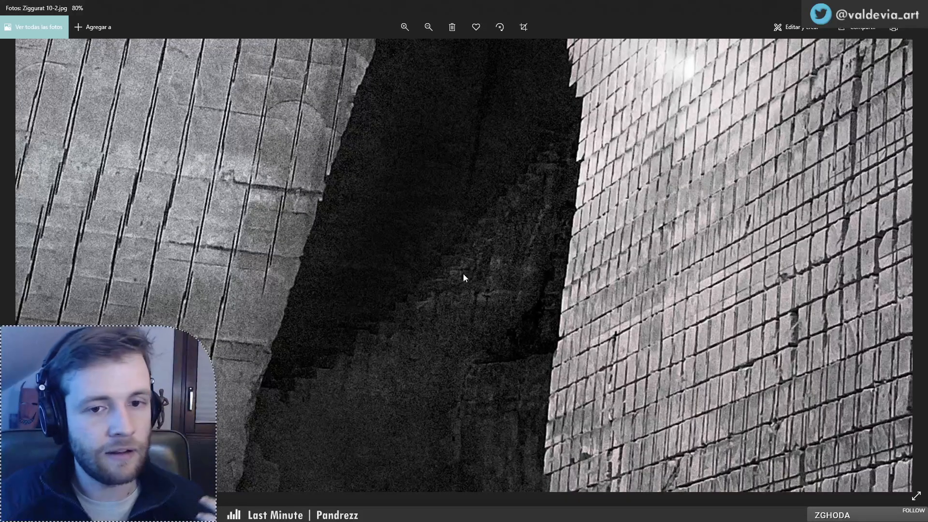
pyautogui.scroll(-5, 463, 273)
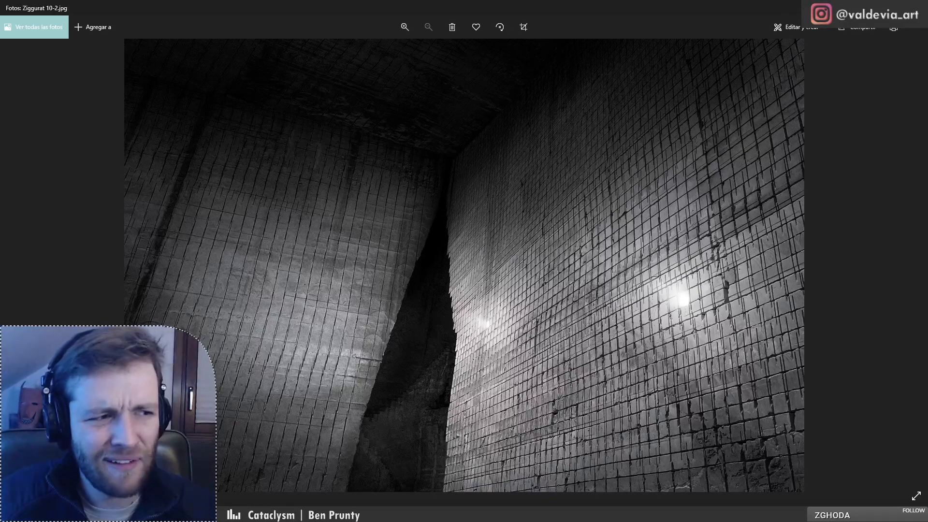
# Step: Go back through the Ziggurat images from Ziggurat 10.jpg to Ziggurat 1.jpg
pyautogui.click(15, 263)
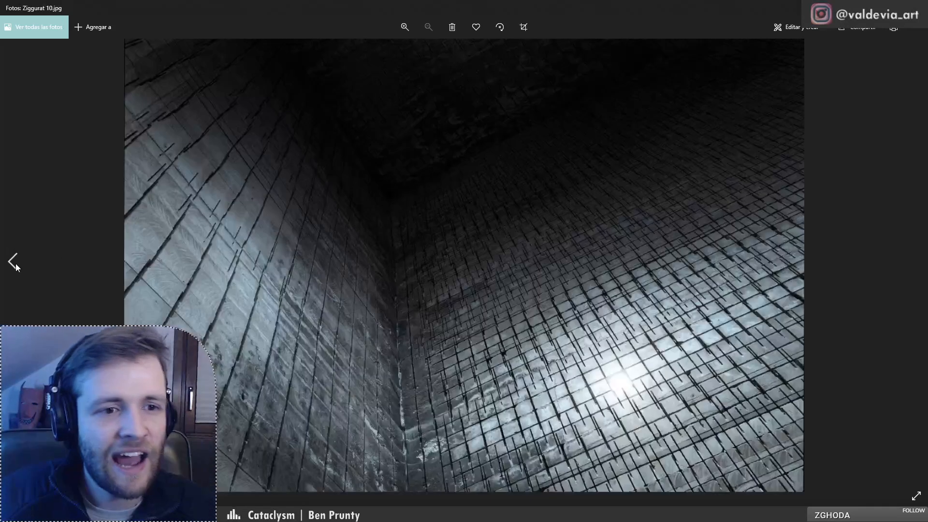
pyautogui.click(16, 263)
pyautogui.click(16, 263)
pyautogui.click(15, 263)
pyautogui.click(15, 263)
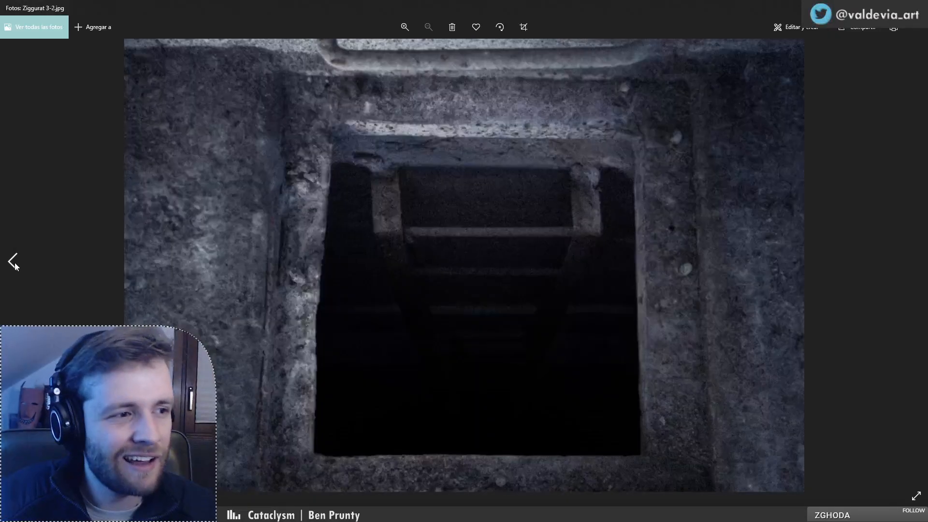
pyautogui.click(14, 263)
pyautogui.click(15, 262)
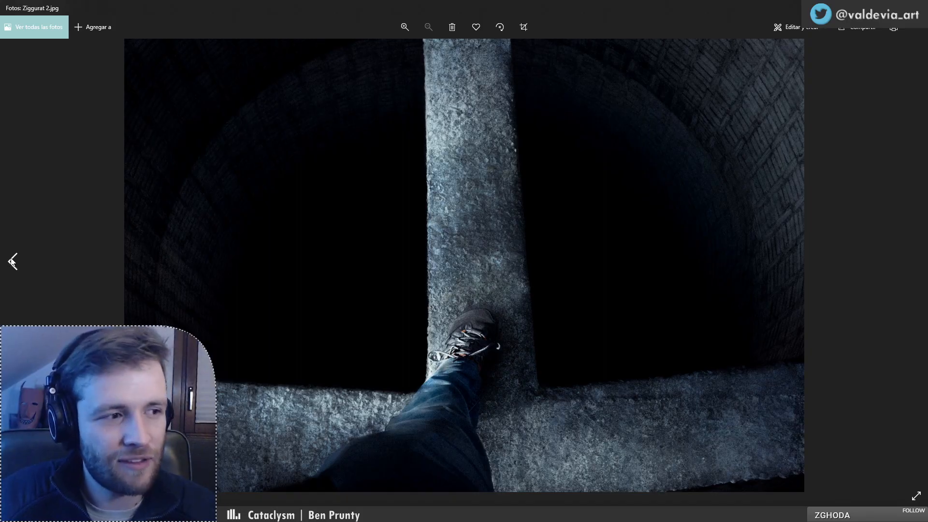
pyautogui.click(12, 262)
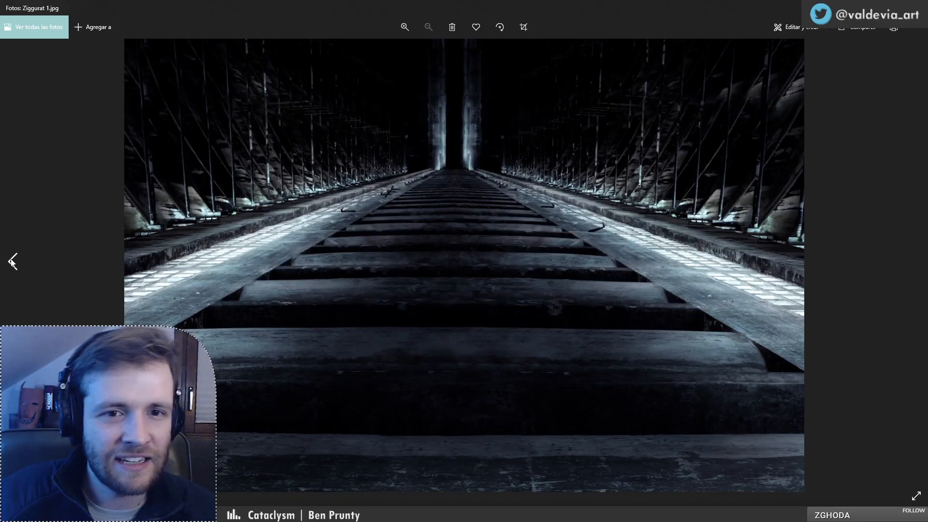
# Step: Go back through the Level 3 images to Level 3-1.jpg
pyautogui.click(12, 262)
pyautogui.click(11, 261)
pyautogui.click(12, 261)
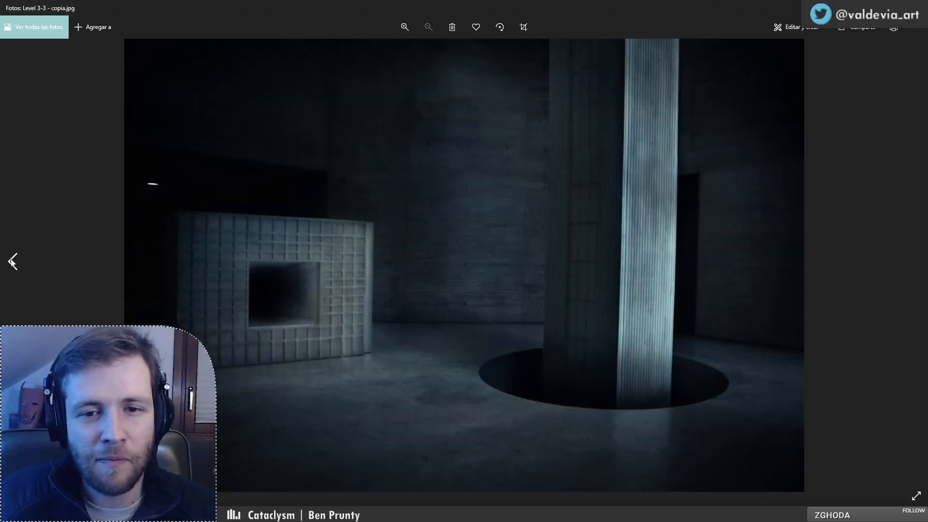
pyautogui.click(9, 269)
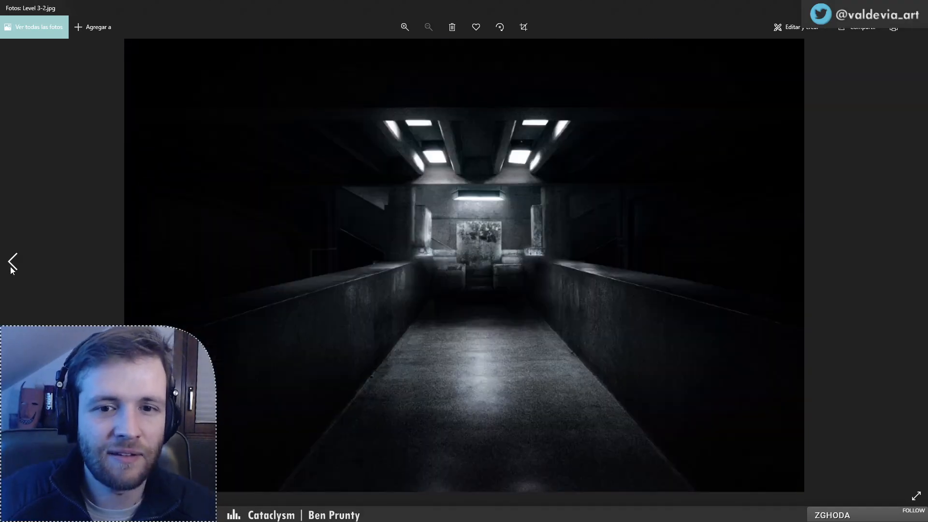
pyautogui.click(11, 269)
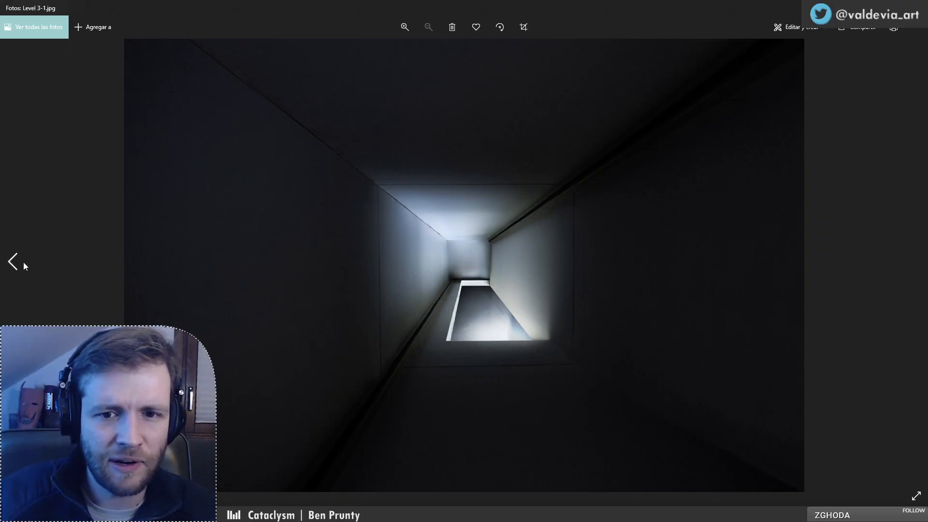
# Step: Examine the lit shaft walls in Level 3-1.jpg up close and go back to Level 2-9.jpg
pyautogui.scroll(1, 586, 257)
pyautogui.scroll(3, 586, 255)
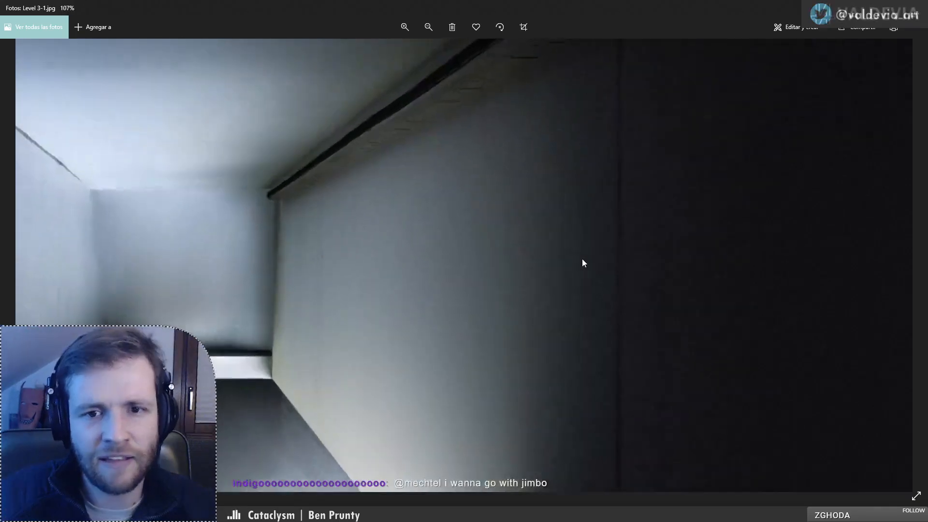
pyautogui.scroll(-2, 536, 270)
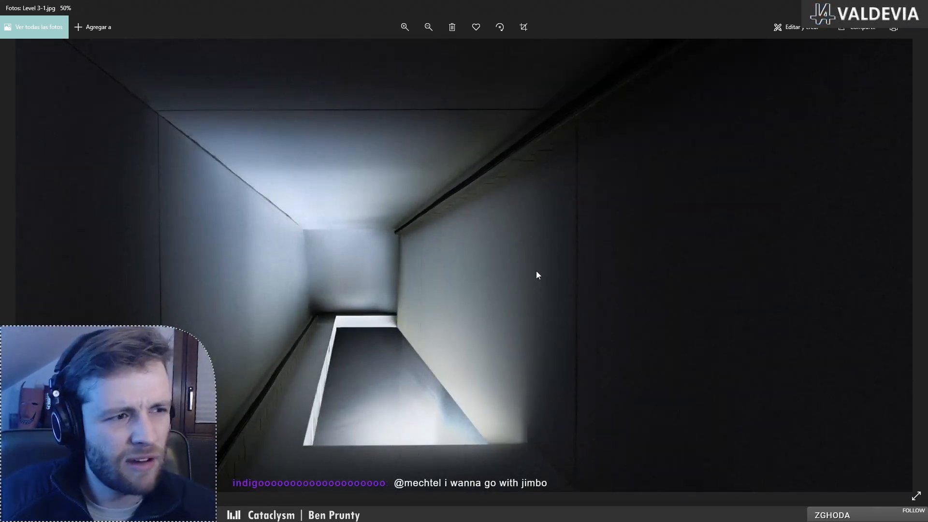
pyautogui.scroll(-3, 535, 271)
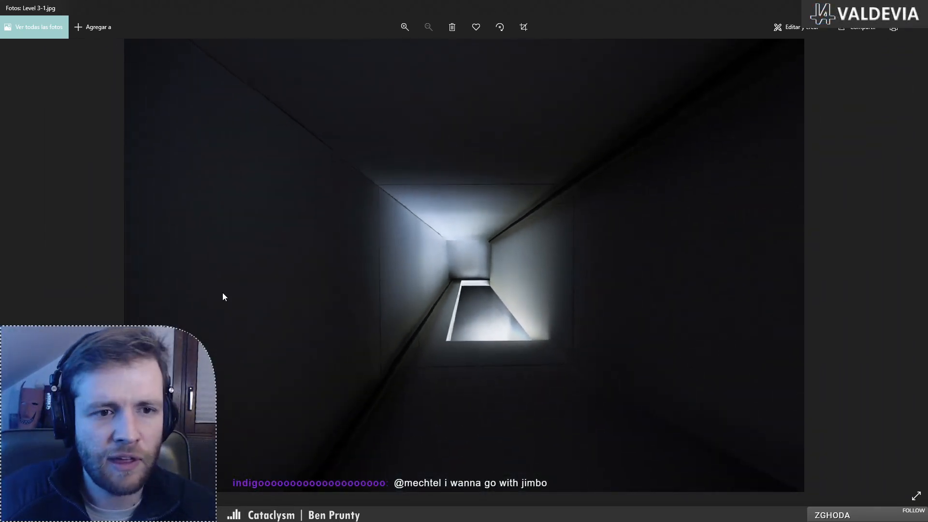
pyautogui.click(24, 255)
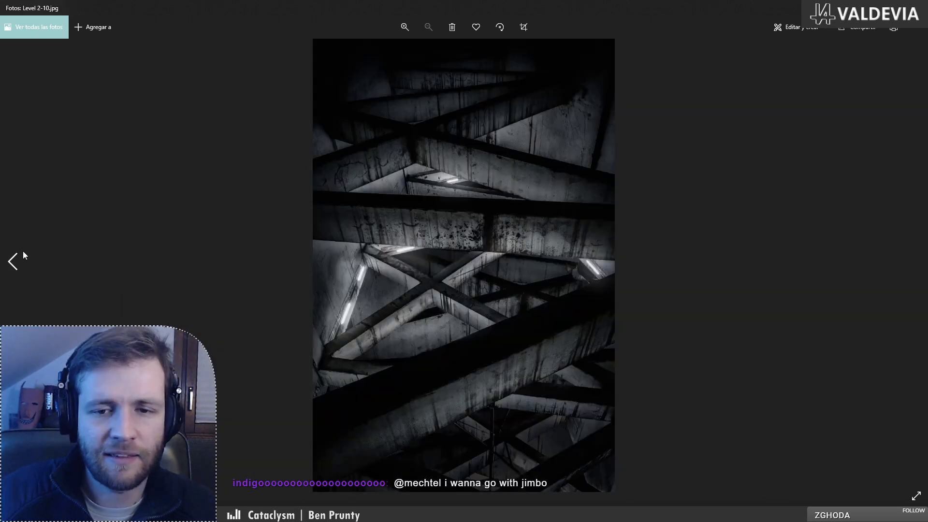
pyautogui.click(21, 252)
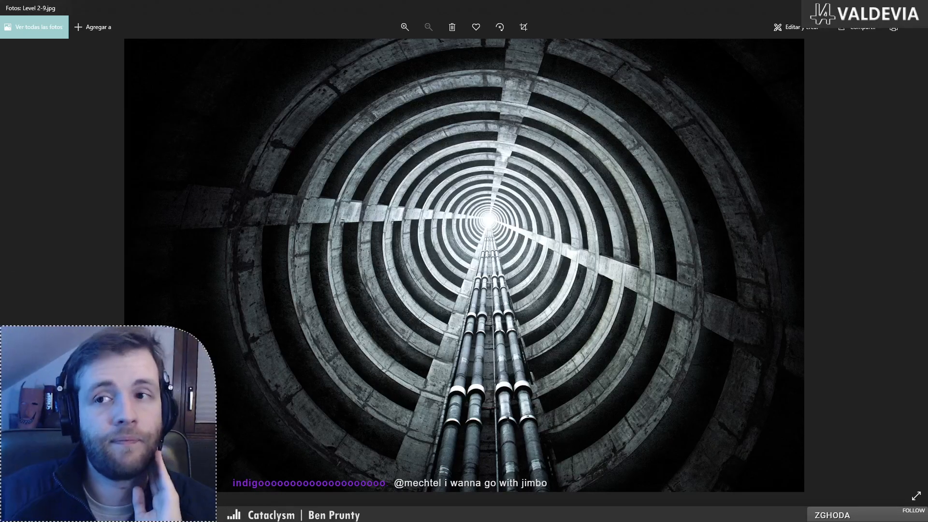
# Step: Close the Level 2-9.jpg viewer, look over the 22-03,4 Ziggurat folder and open Ziggurat 10.jpg
pyautogui.click(915, 8)
pyautogui.scroll(-6, 596, 294)
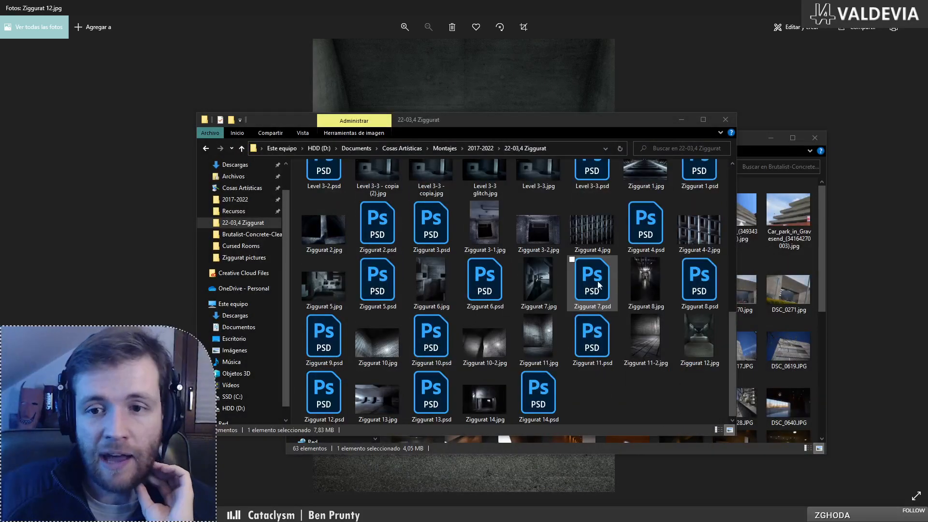
pyautogui.scroll(6, 605, 279)
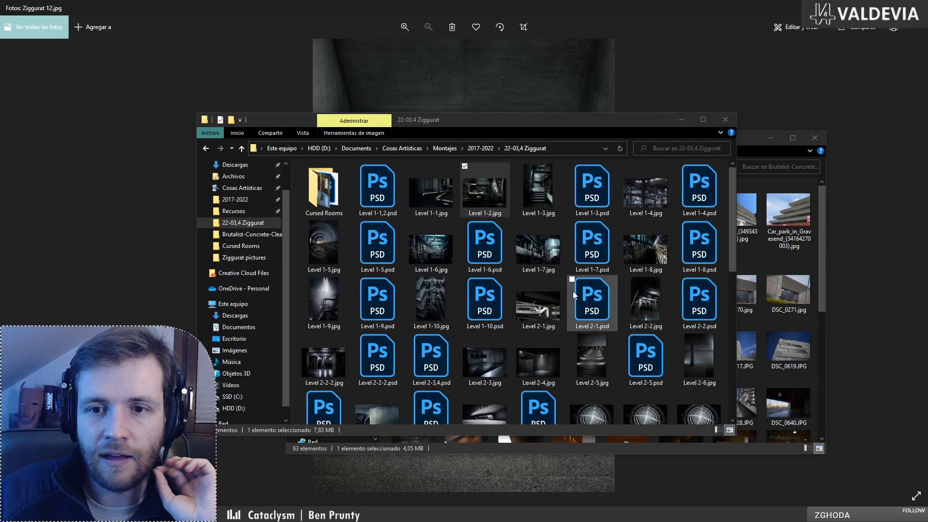
pyautogui.scroll(-5, 447, 192)
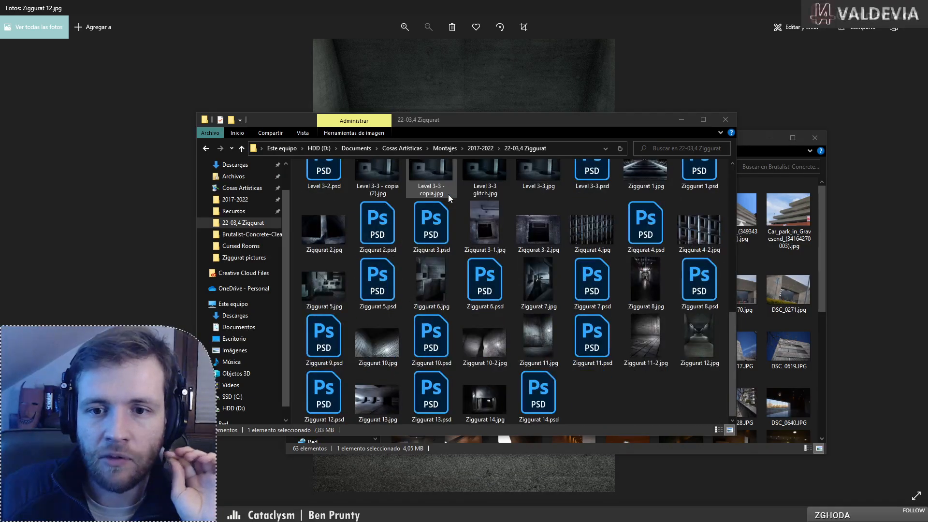
pyautogui.scroll(5, 448, 195)
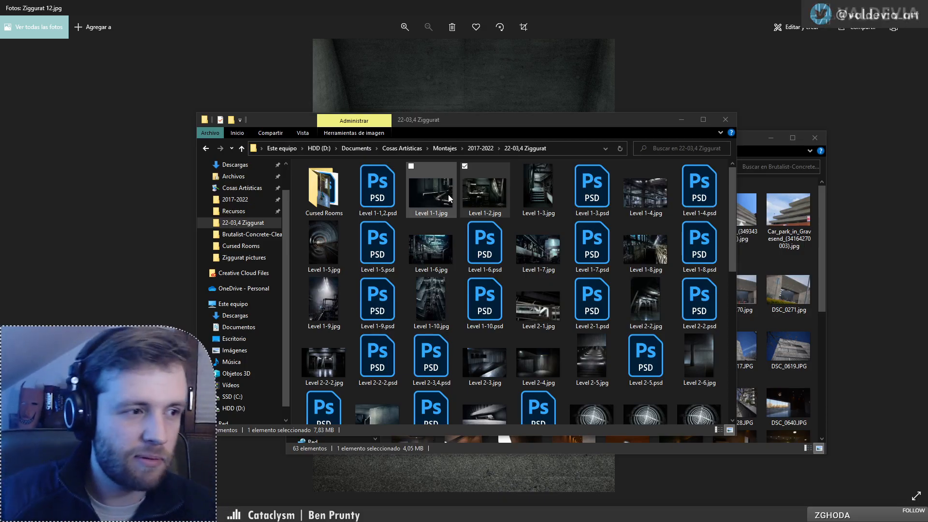
pyautogui.scroll(-5, 450, 200)
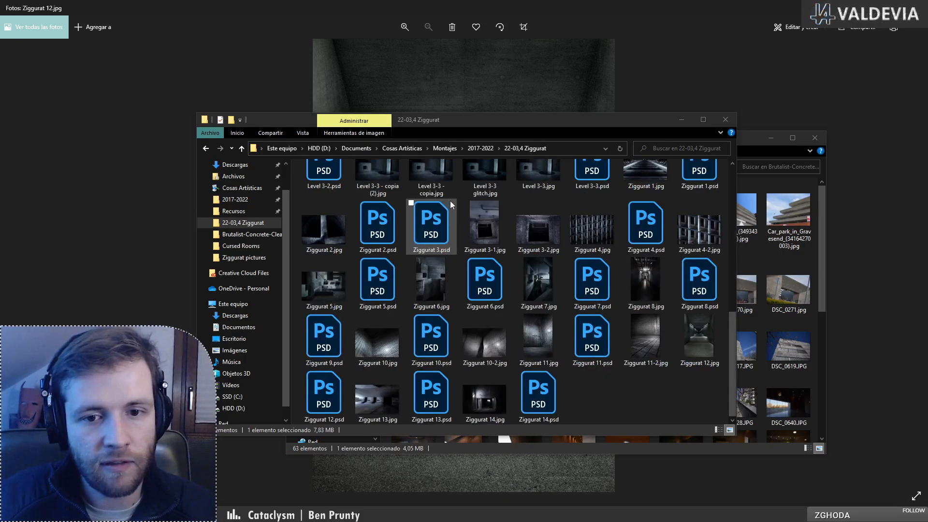
pyautogui.doubleClick(385, 346)
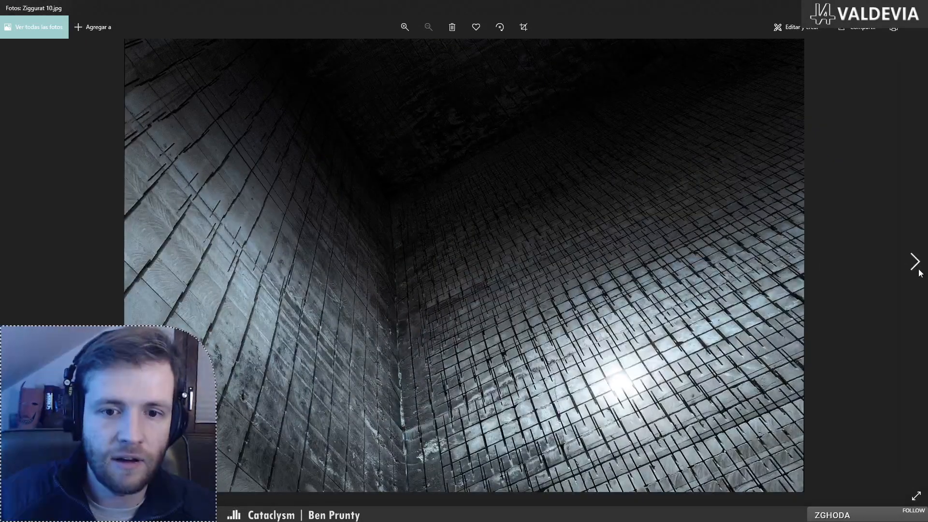
# Step: Browse forward from Ziggurat 10.jpg through Ziggurat 11.jpg to Ziggurat 11-2.jpg
pyautogui.click(918, 271)
pyautogui.click(918, 272)
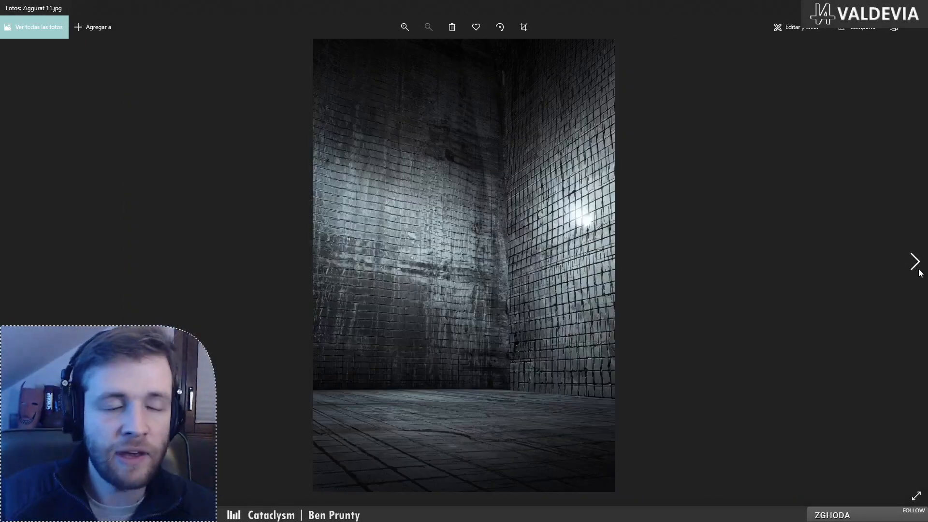
pyautogui.click(924, 283)
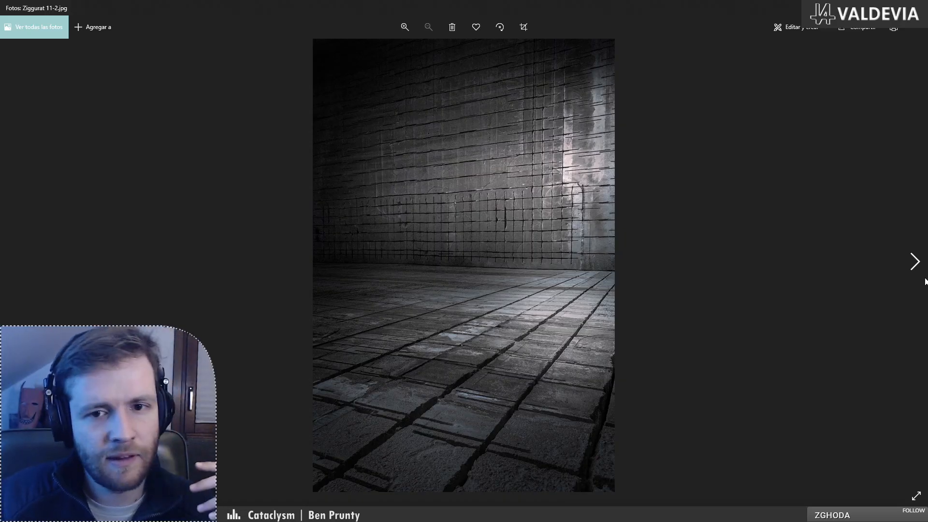
# Step: Advance to Ziggurat 12.jpg, then look over the Level and Ziggurat thumbnails in the 22-03,4 Ziggurat folder
pyautogui.click(924, 282)
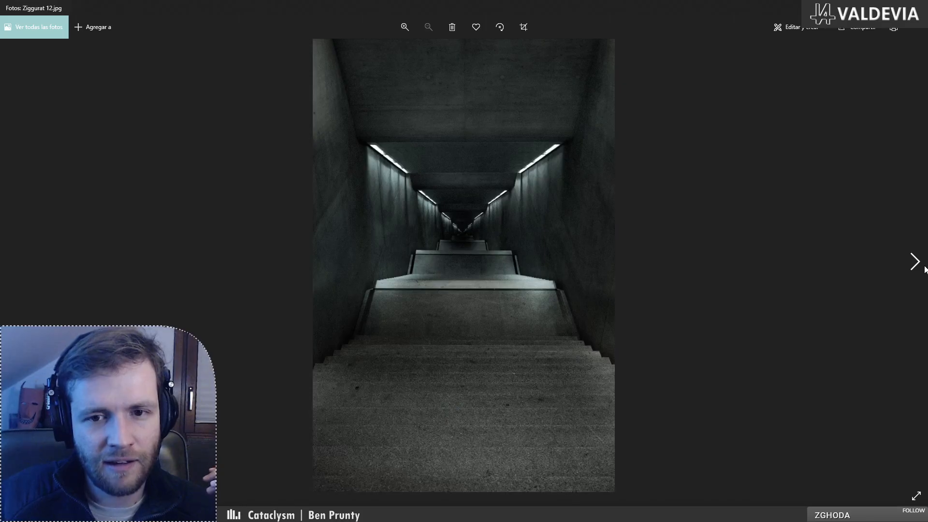
pyautogui.click(28, 268)
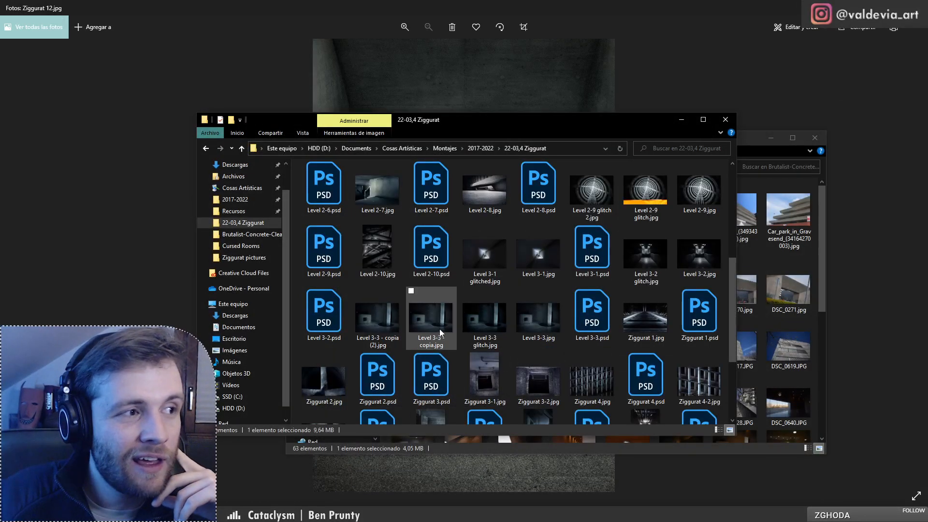
pyautogui.scroll(5, 492, 292)
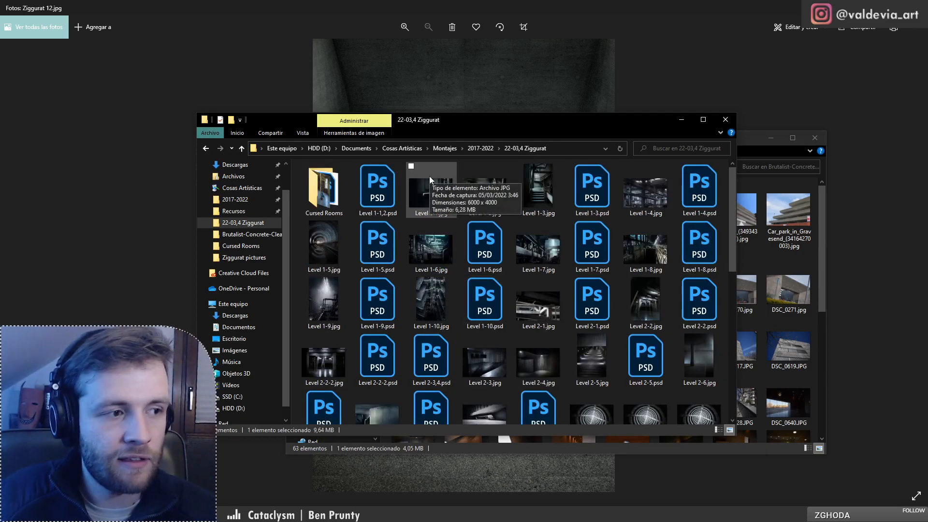
pyautogui.scroll(-5, 430, 181)
pyautogui.scroll(5, 430, 182)
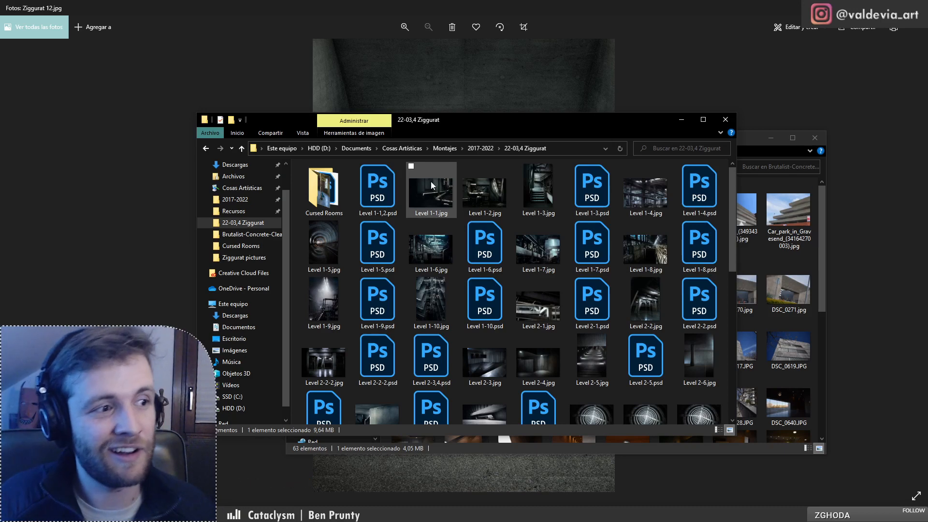
pyautogui.scroll(-5, 573, 326)
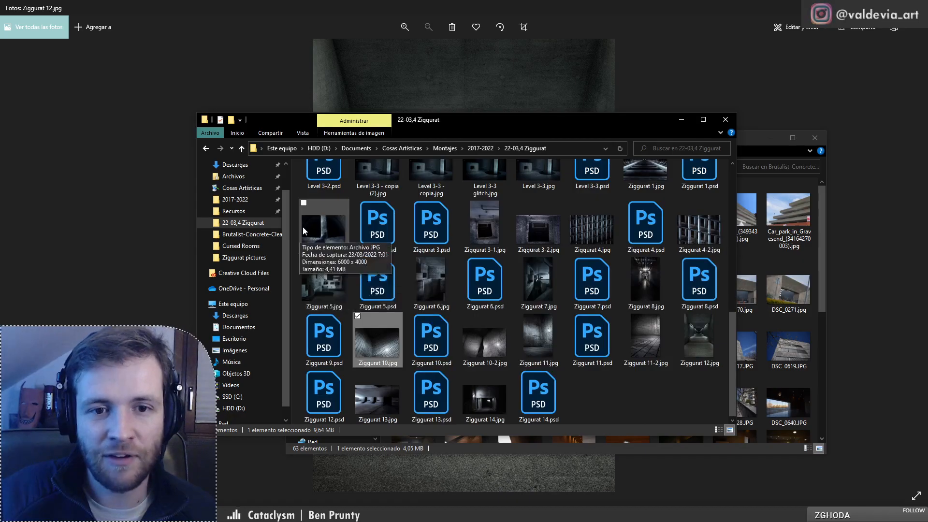
pyautogui.doubleClick(304, 225)
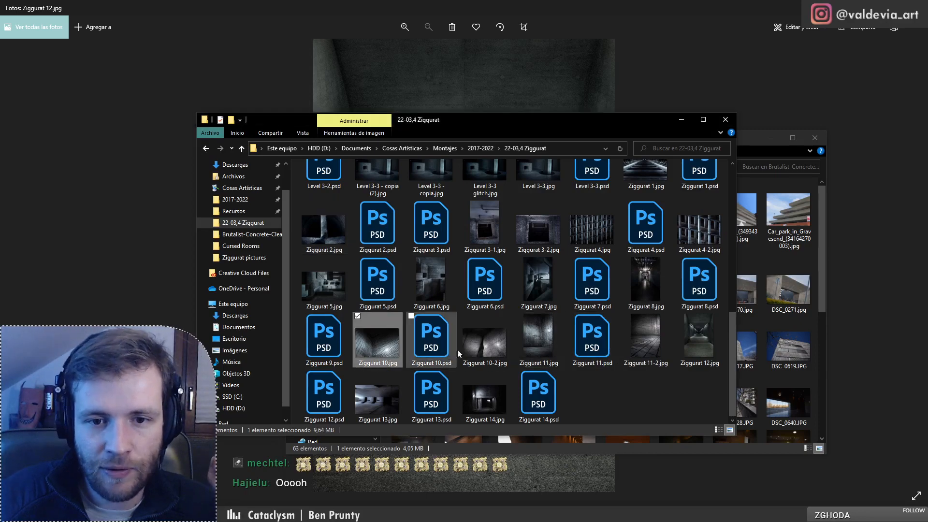
# Step: Reopen Ziggurat 10.jpg, browse forward to Ziggurat 11.jpg and close the image viewer
pyautogui.click(556, 346)
pyautogui.doubleClick(381, 344)
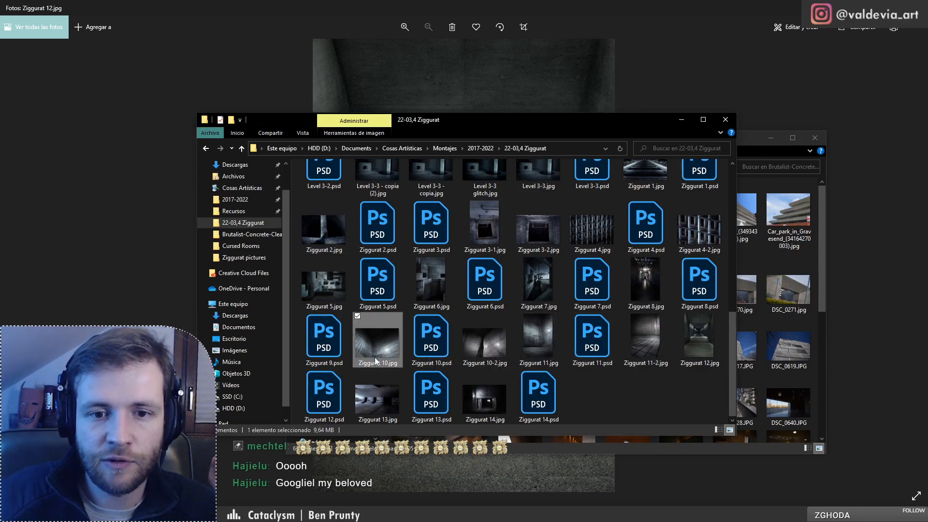
pyautogui.click(915, 261)
pyautogui.click(915, 261)
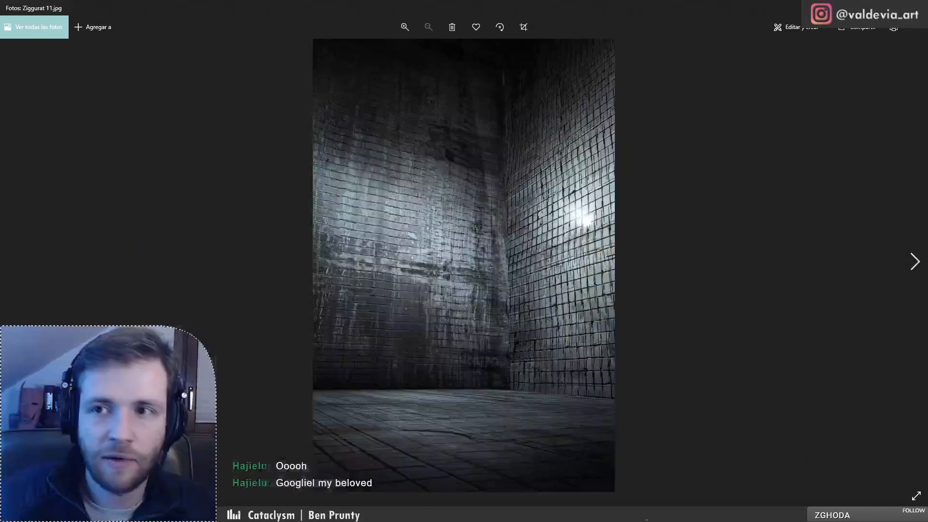
pyautogui.click(916, 7)
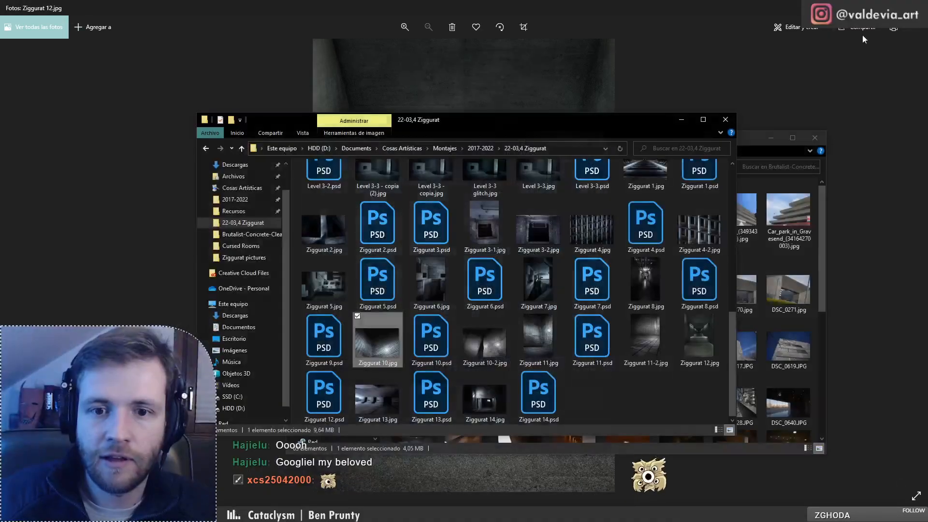
# Step: Open Ziggurat 10.psd in Photoshop and hide the pic 2 and pic 1 groups, showing the base pics group instead
pyautogui.click(498, 341)
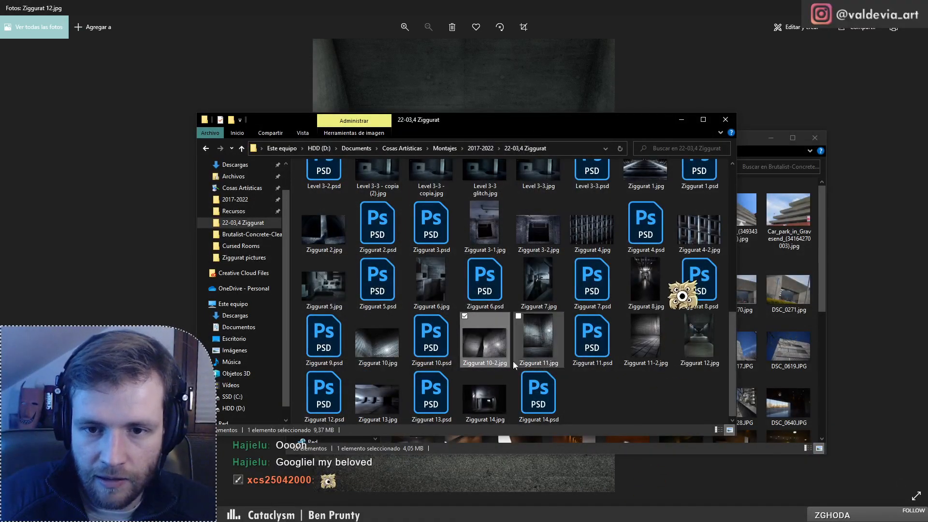
pyautogui.doubleClick(435, 341)
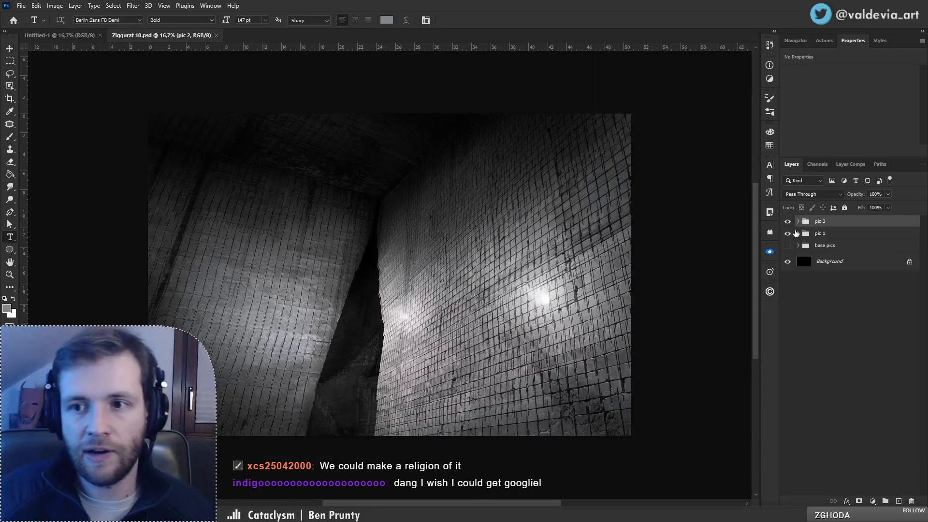
pyautogui.click(787, 221)
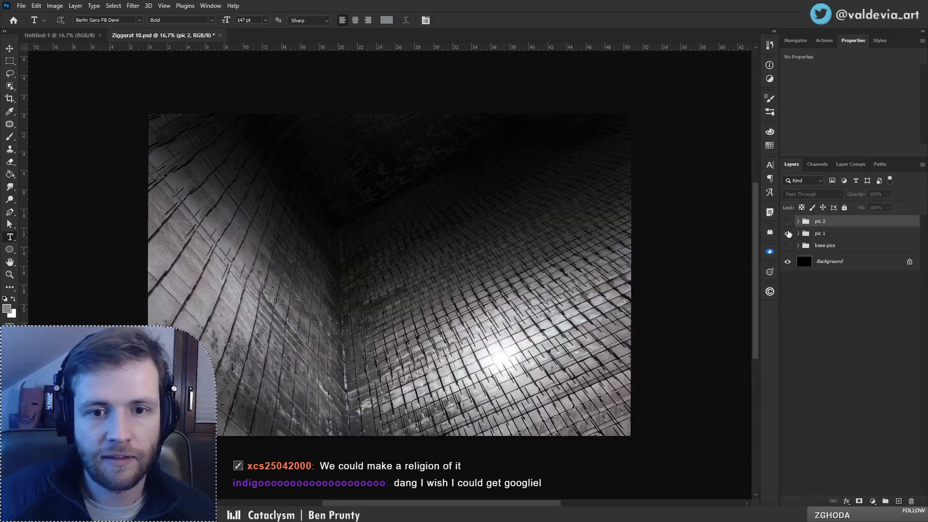
pyautogui.click(788, 234)
pyautogui.click(788, 245)
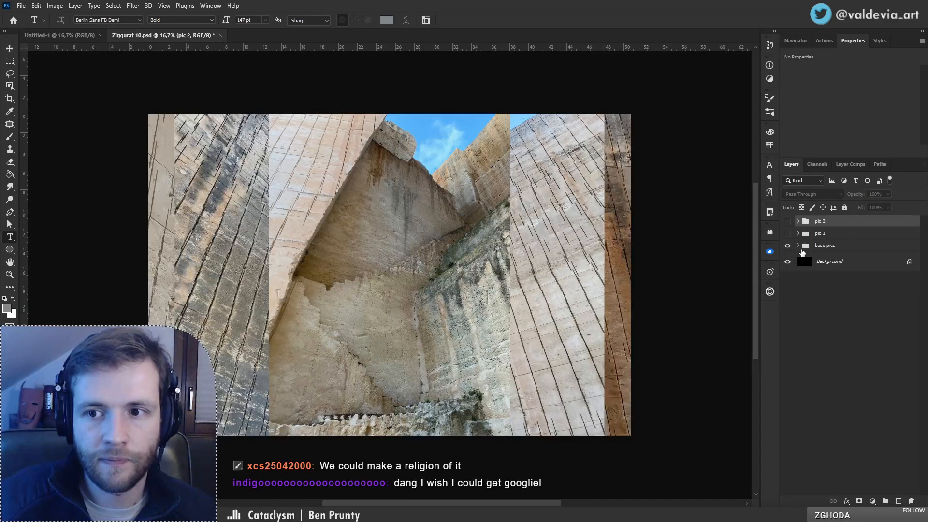
# Step: Expand the base pics group, hide zz Cantera (5) and zz Cantera (123), and compare the source photo with the pic 2 composite
pyautogui.click(799, 246)
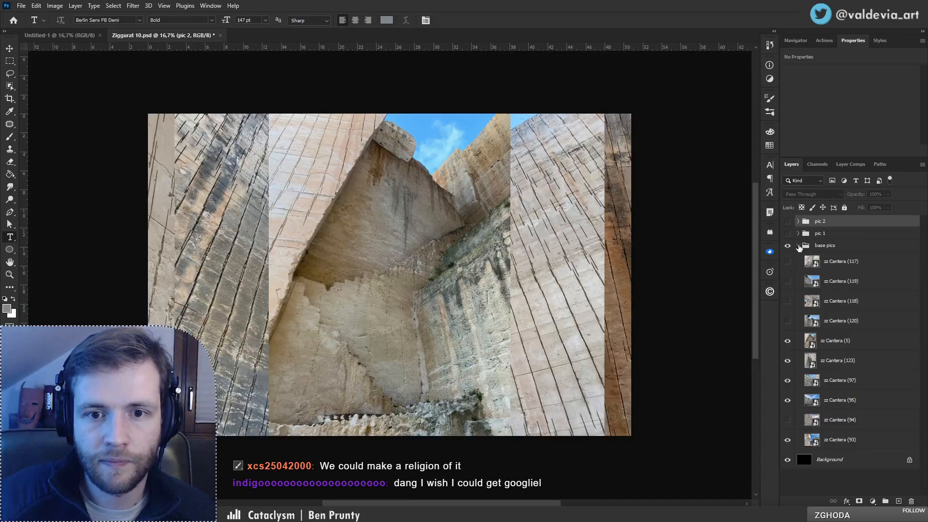
pyautogui.click(787, 341)
pyautogui.click(788, 361)
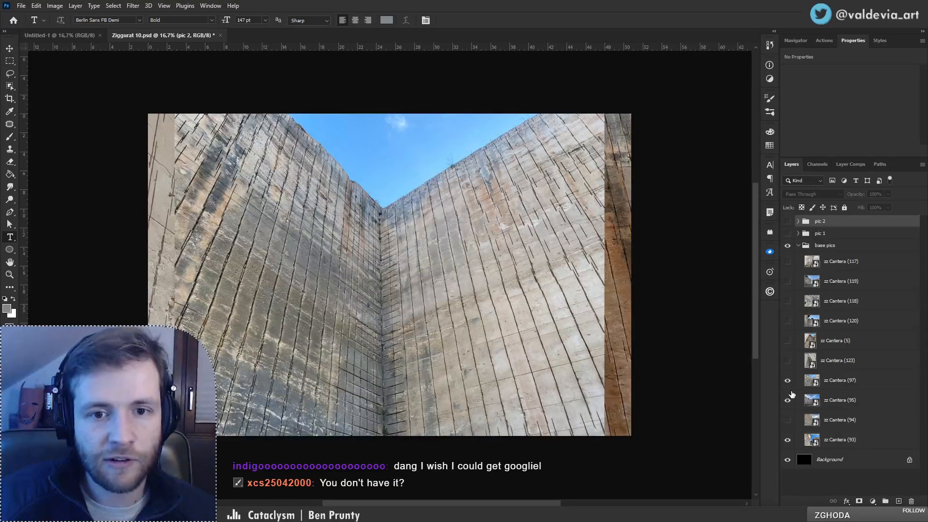
pyautogui.click(786, 233)
pyautogui.click(787, 222)
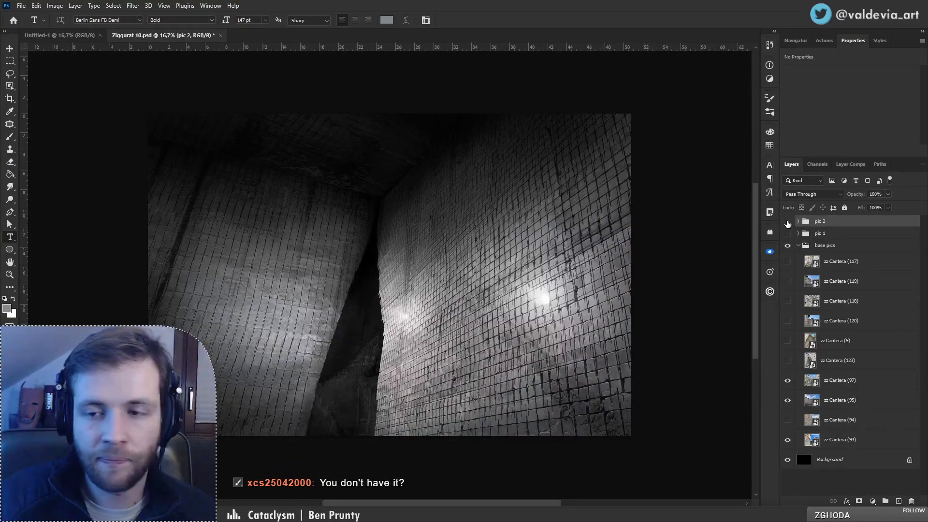
pyautogui.click(787, 221)
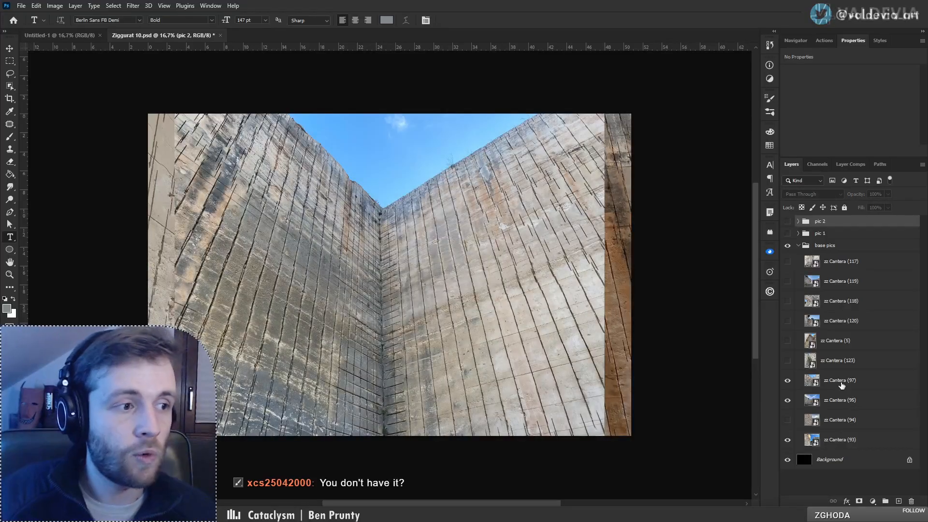
# Step: Hide zz Cantera (97) and zz Cantera (95) to examine the zz Cantera (93) quarry photo
pyautogui.click(787, 380)
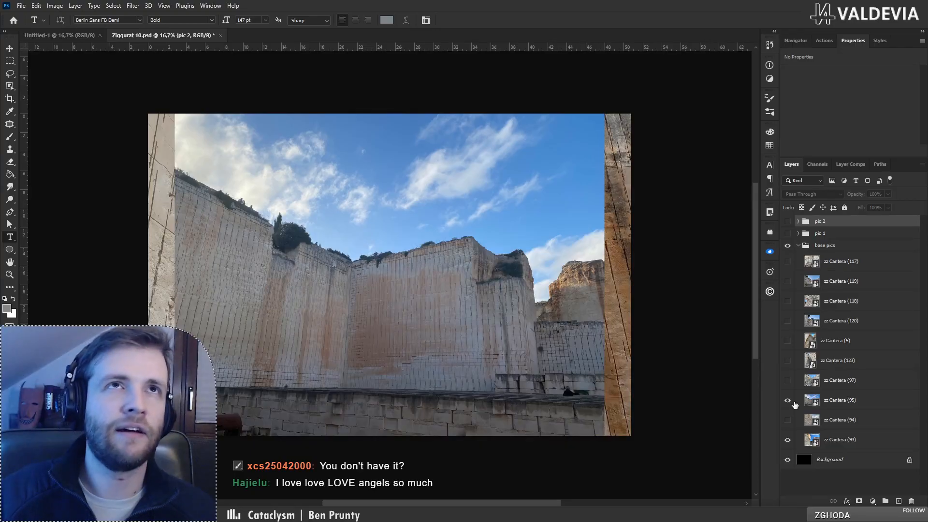
pyautogui.click(788, 401)
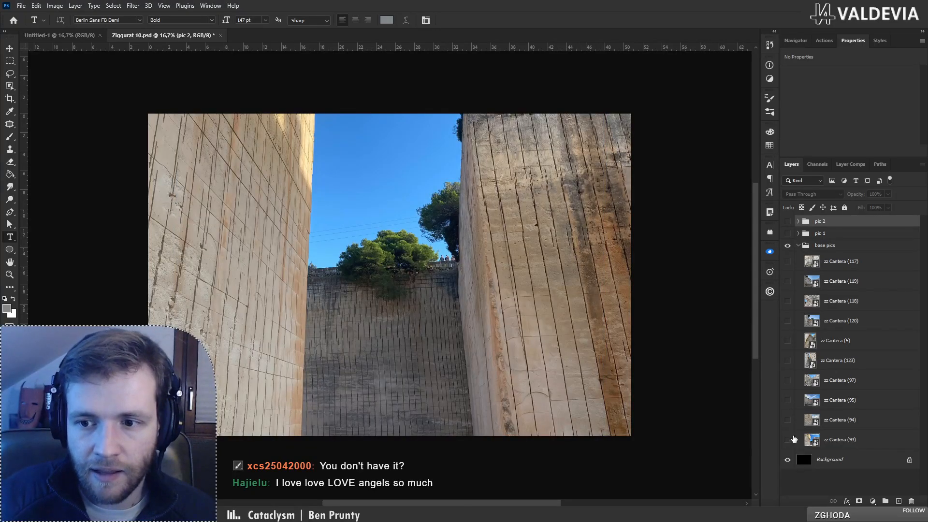
pyautogui.click(787, 440)
pyautogui.click(788, 439)
# Step: Show zz Cantera (94), (95), (97) and (123) one after another to view each quarry source photo
pyautogui.click(787, 420)
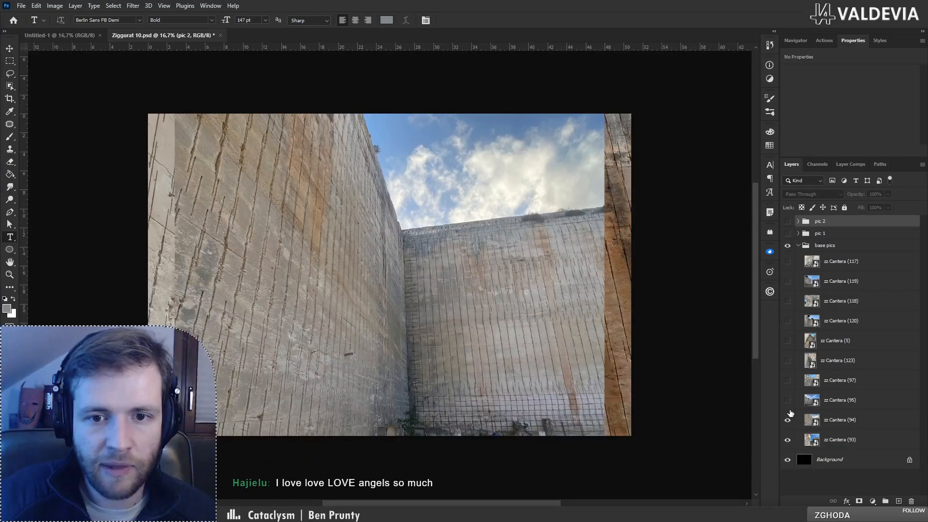
pyautogui.click(788, 400)
pyautogui.click(788, 380)
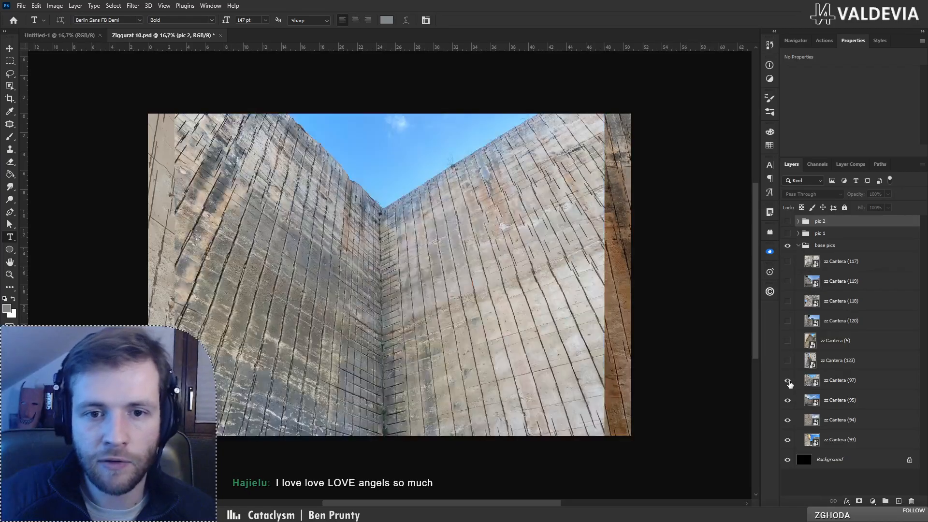
pyautogui.click(788, 360)
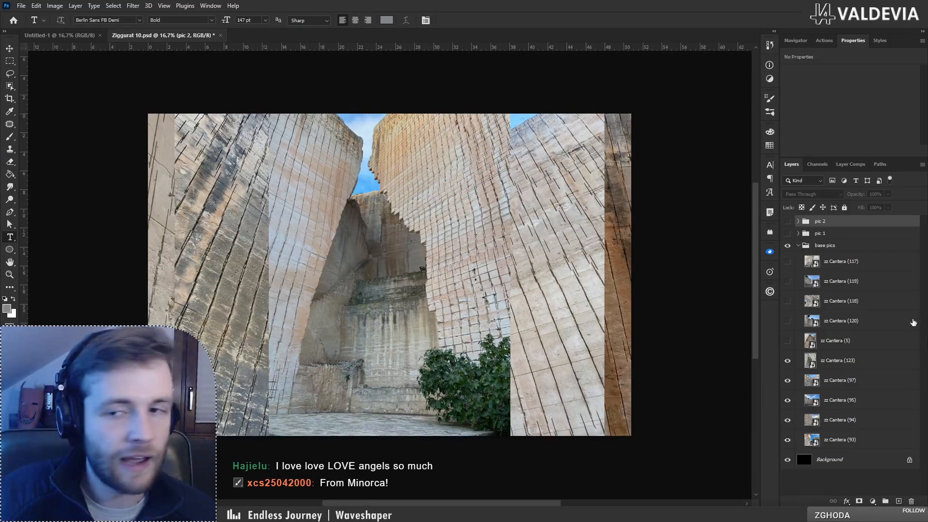
# Step: Compare the pic 2 composite with the base photos, then select the pic 1 group and collapse base pics
pyautogui.click(787, 221)
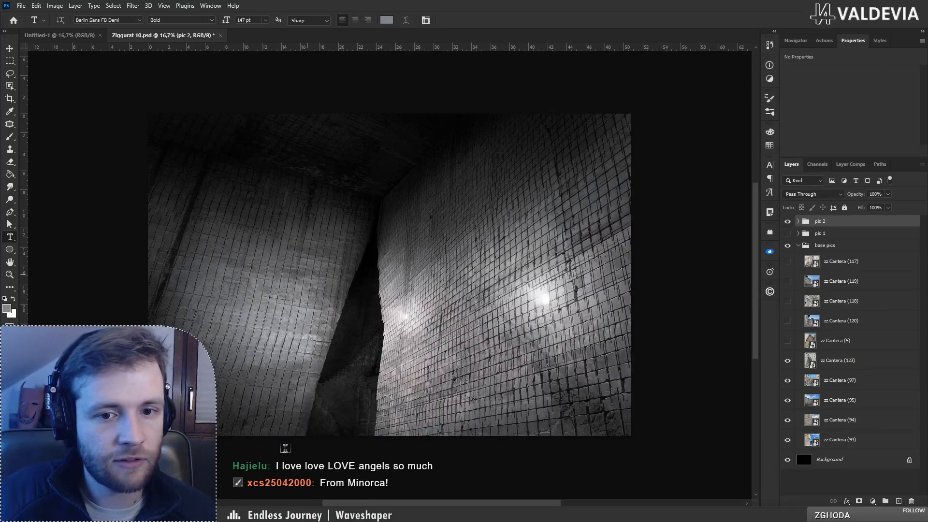
pyautogui.click(788, 221)
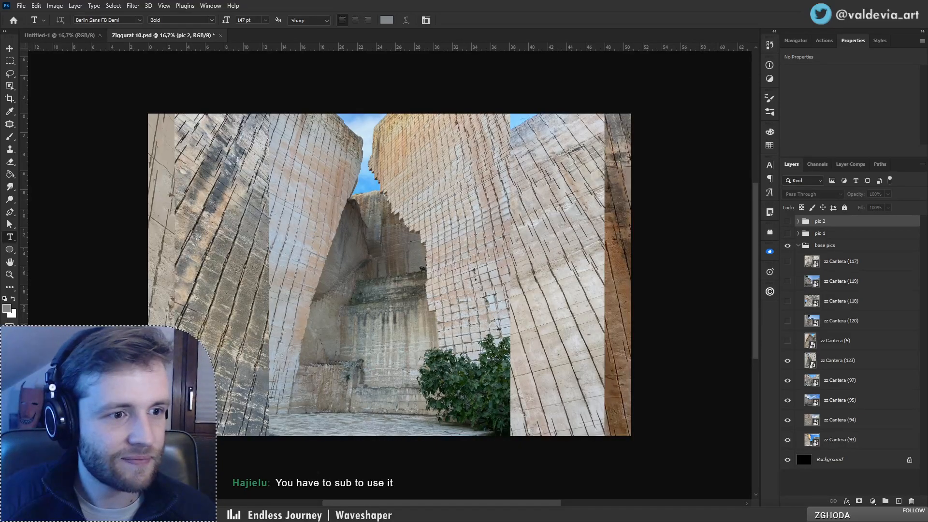
pyautogui.click(870, 234)
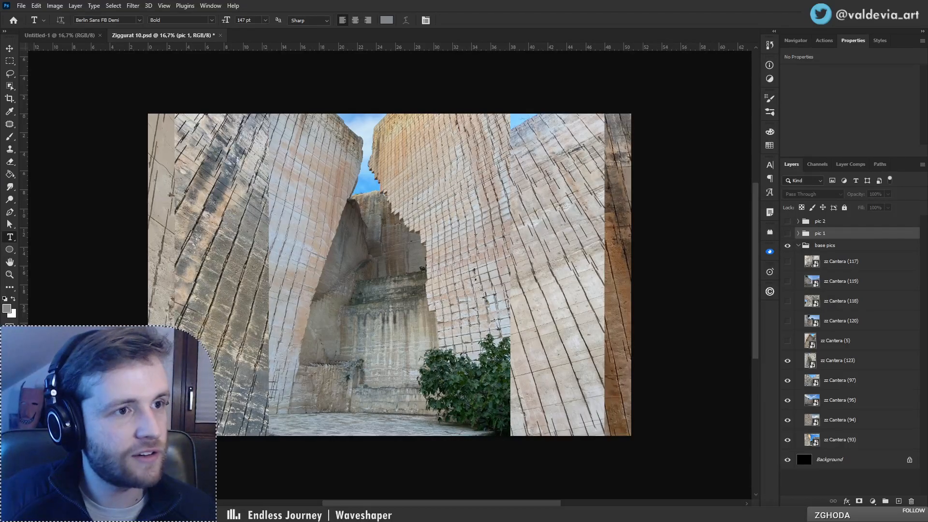
pyautogui.click(798, 246)
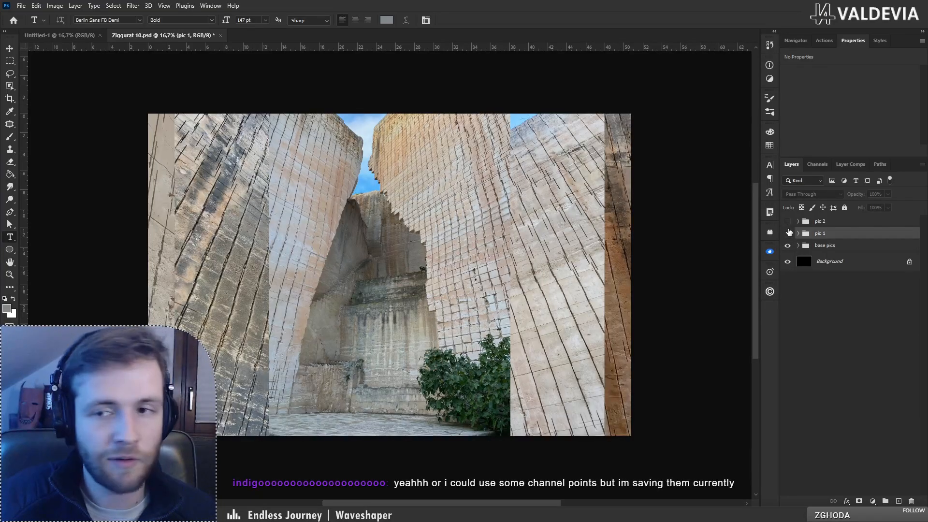
# Step: View the pic 1 composite, then hide it and show the pic 2 composite
pyautogui.click(787, 233)
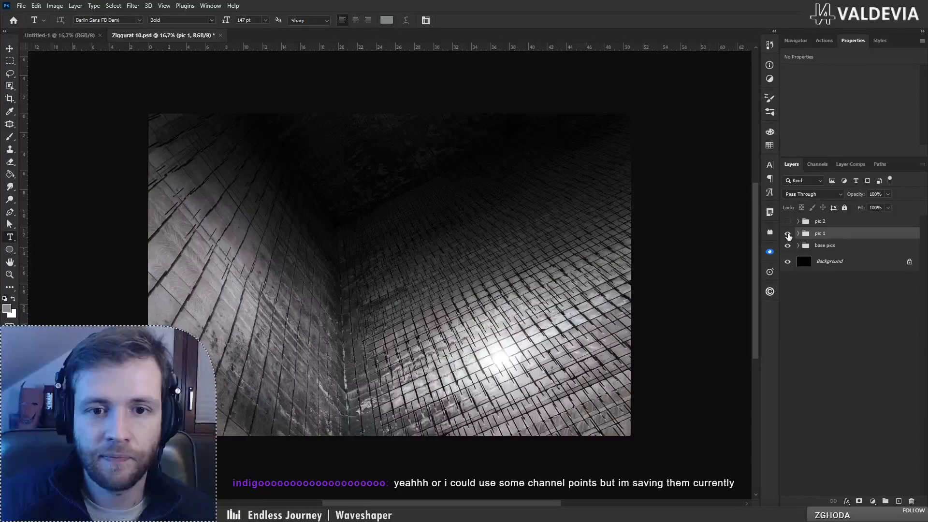
pyautogui.click(787, 233)
pyautogui.click(788, 221)
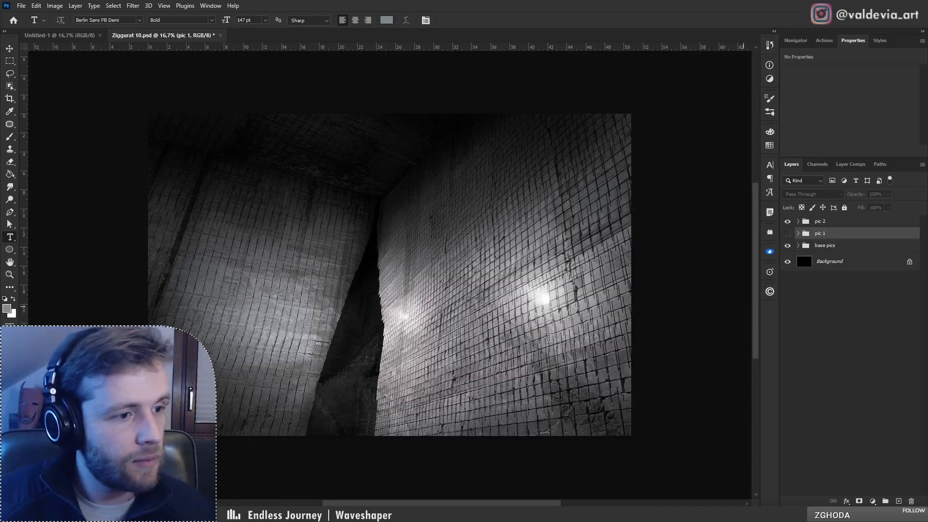
# Step: Search the system for "wac", open Wacom Desktop Center to check the connected devices, and close it
pyautogui.press('super+s')
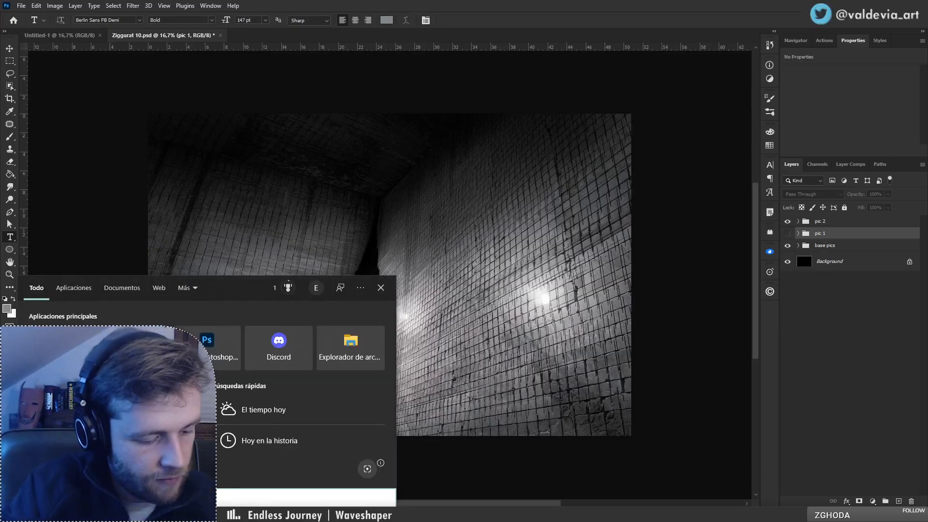
pyautogui.write('wac')
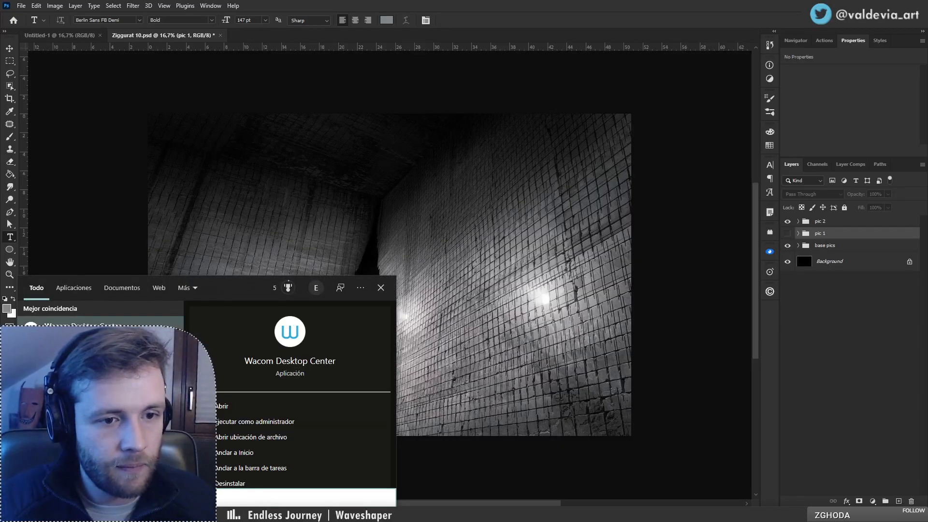
pyautogui.press('Return')
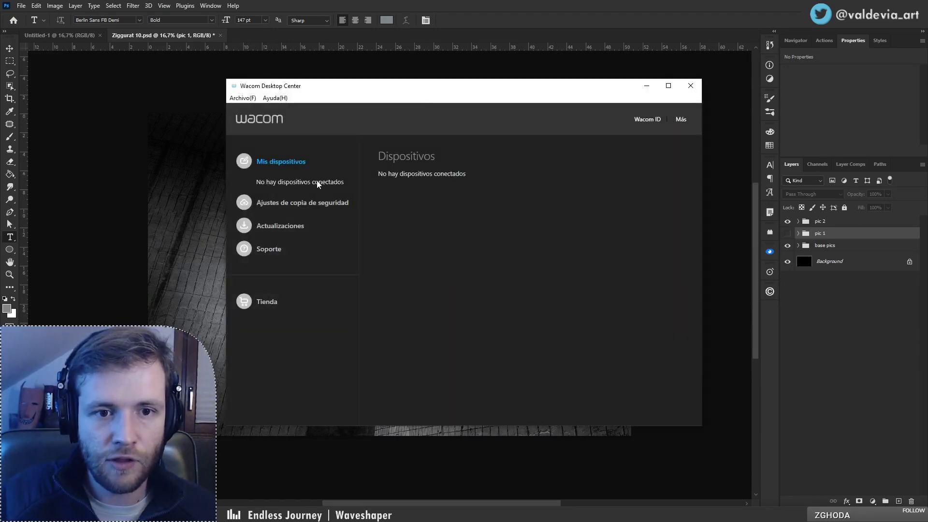
pyautogui.click(691, 86)
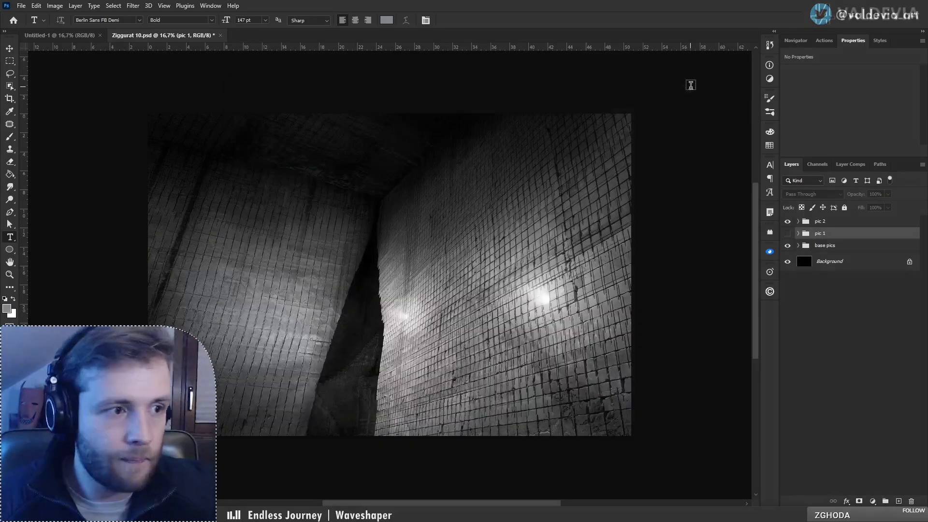
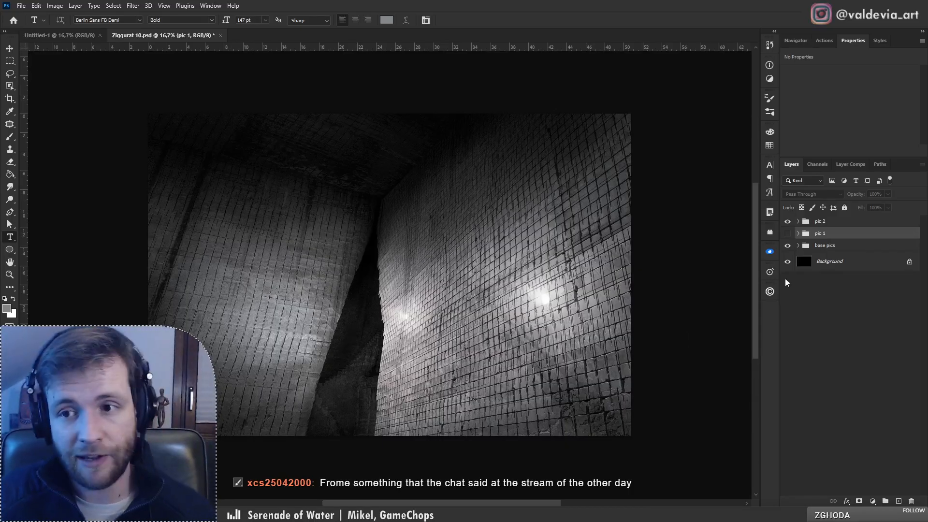
# Step: Toggle the pic 1 group on and off and hide pic 2 to view the base quarry photos again
pyautogui.click(787, 233)
pyautogui.click(788, 233)
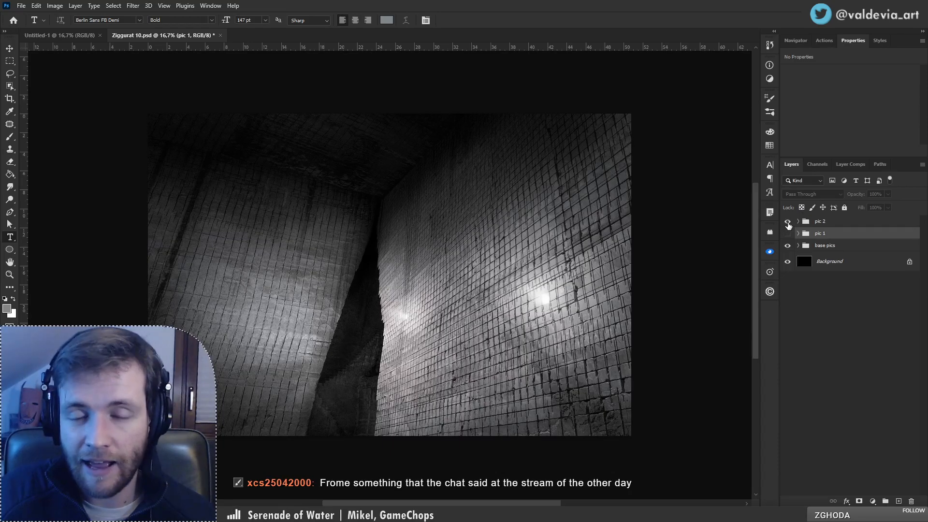
pyautogui.click(788, 222)
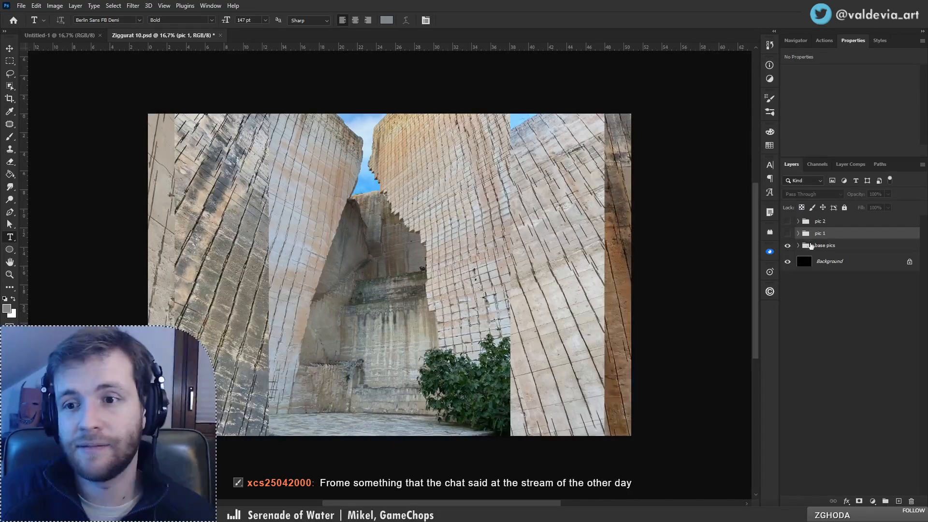
# Step: Expand base pics, hide zz Cantera (123), and view zz Cantera (5), (120), (118), (119) and (117) one at a time
pyautogui.click(798, 245)
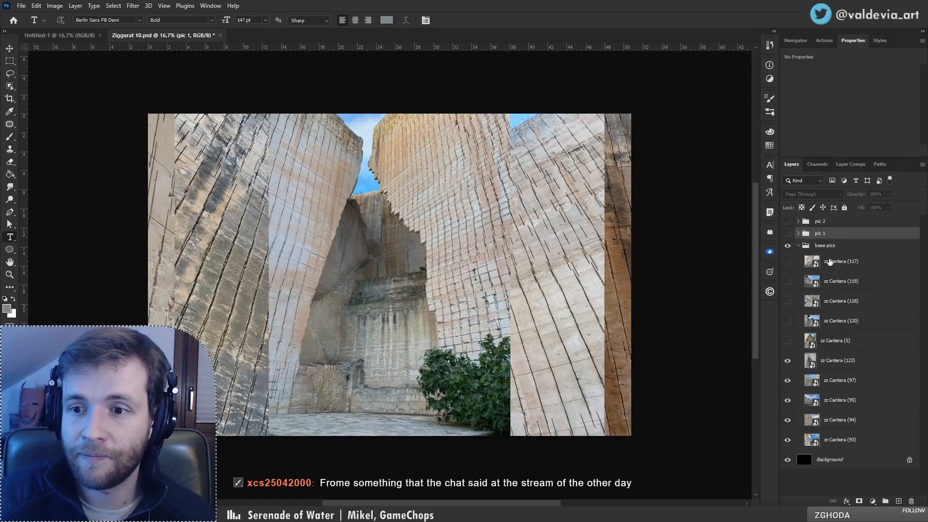
pyautogui.click(787, 360)
pyautogui.click(787, 340)
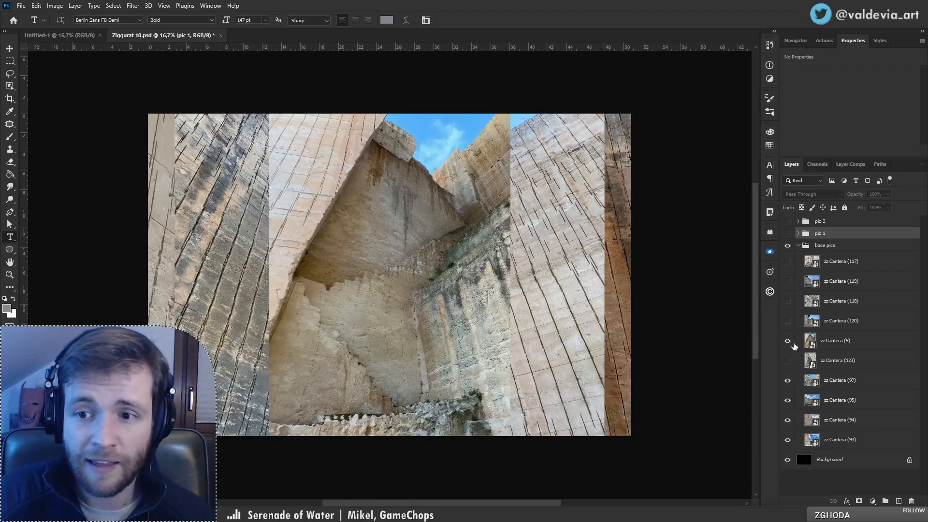
pyautogui.click(787, 341)
pyautogui.click(787, 321)
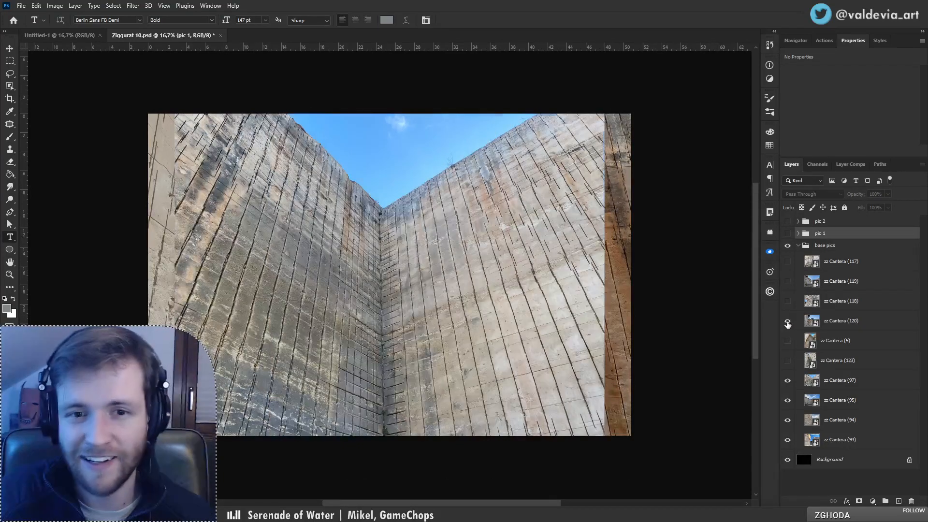
pyautogui.click(787, 320)
pyautogui.click(787, 301)
pyautogui.click(787, 301)
pyautogui.click(787, 281)
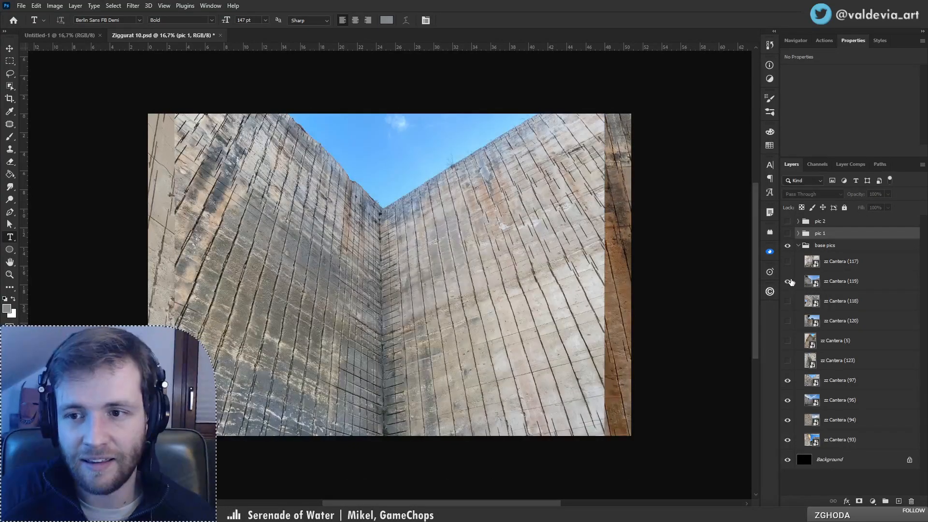
pyautogui.click(787, 281)
pyautogui.click(787, 261)
pyautogui.click(787, 261)
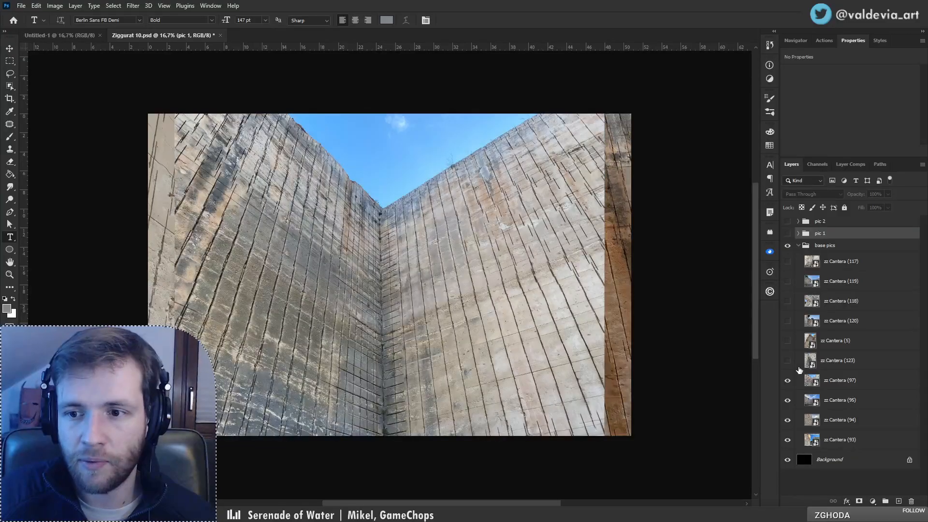
# Step: Hide zz Cantera (97), (95), (94) and (93) in base pics so only the black background shows
pyautogui.click(787, 380)
pyautogui.click(788, 400)
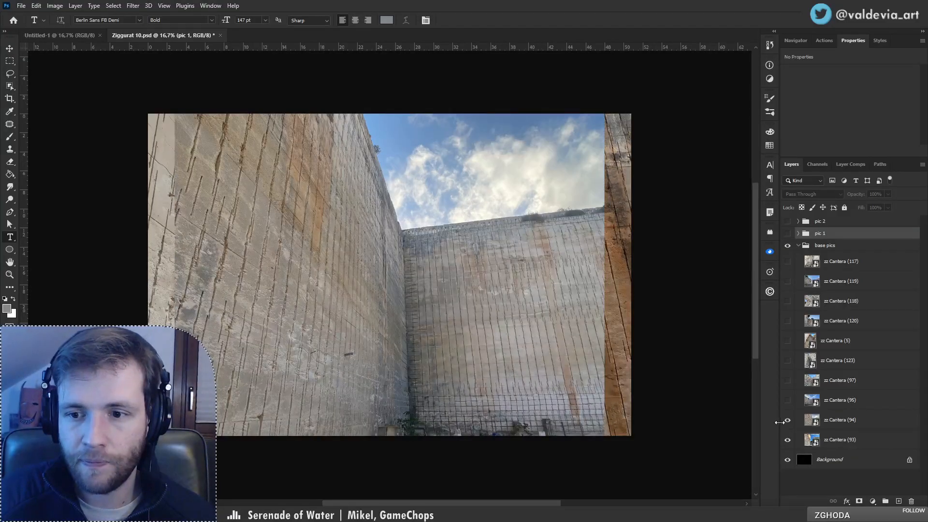
pyautogui.click(787, 420)
pyautogui.click(796, 441)
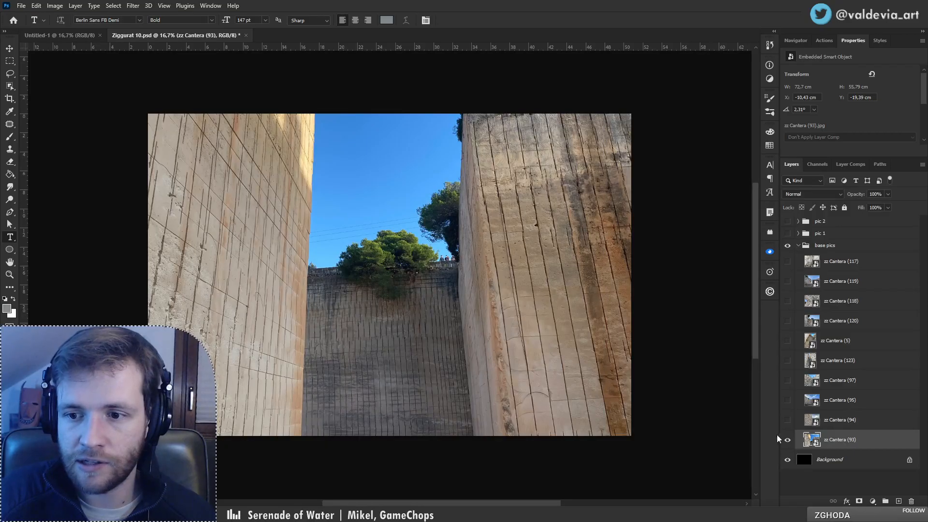
pyautogui.click(787, 440)
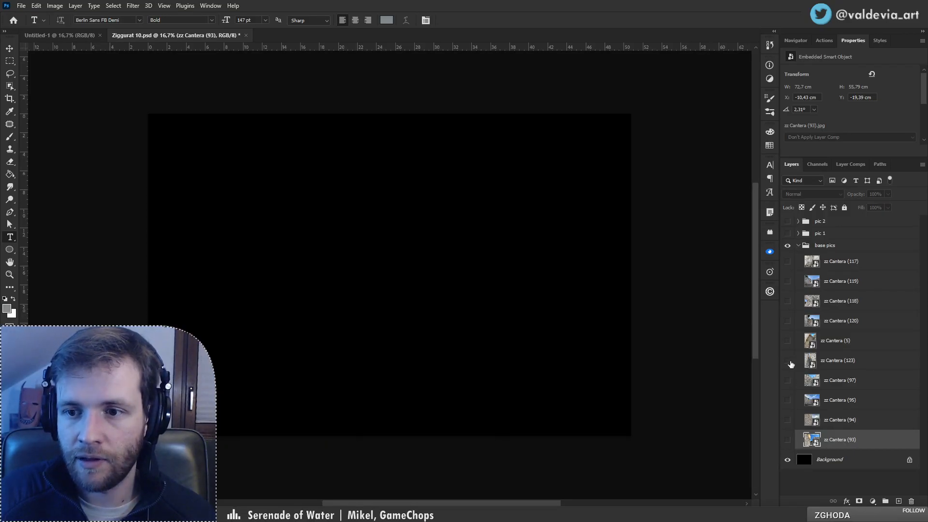
# Step: Move zz Cantera (123) and then zz Cantera (5) to the top of base pics, leaving only zz Cantera (5) visible
pyautogui.click(788, 361)
pyautogui.moveTo(886, 365); pyautogui.dragTo(839, 258)
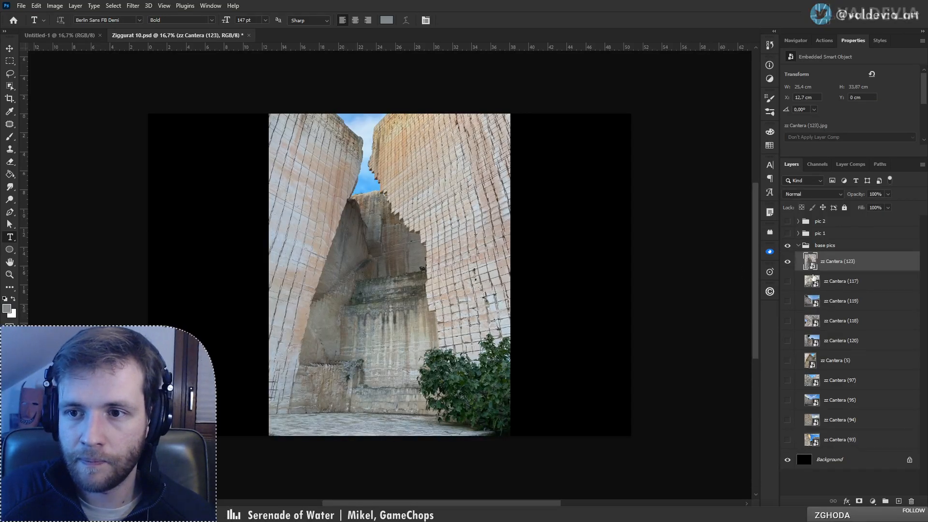
pyautogui.click(787, 261)
pyautogui.click(787, 281)
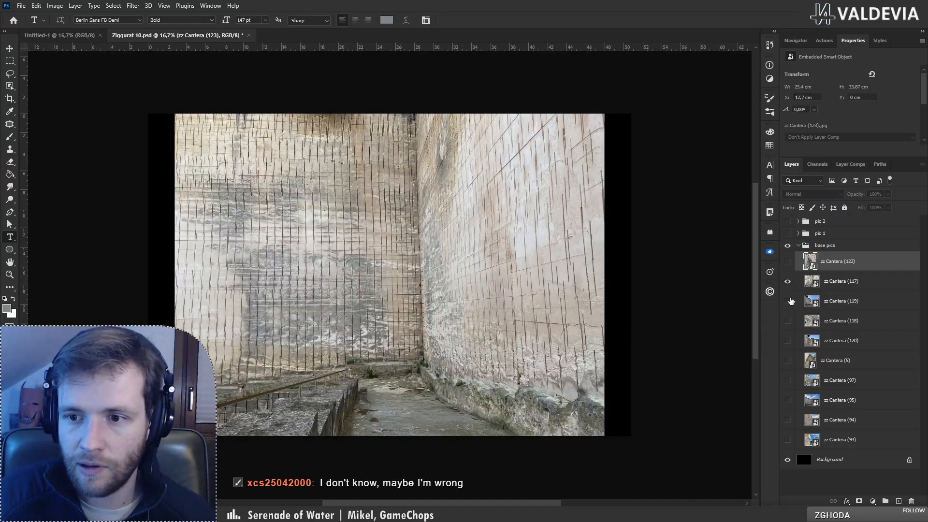
pyautogui.click(787, 360)
pyautogui.click(787, 281)
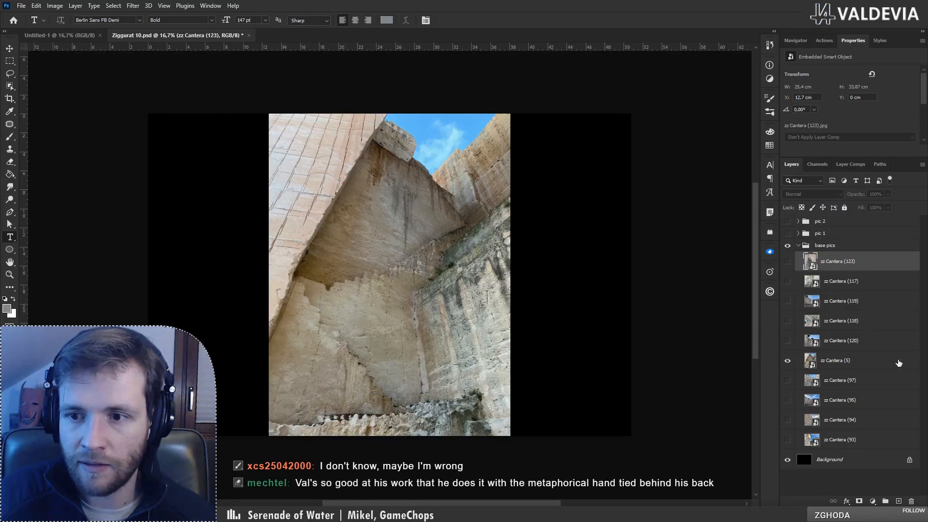
pyautogui.moveTo(868, 362); pyautogui.dragTo(829, 258)
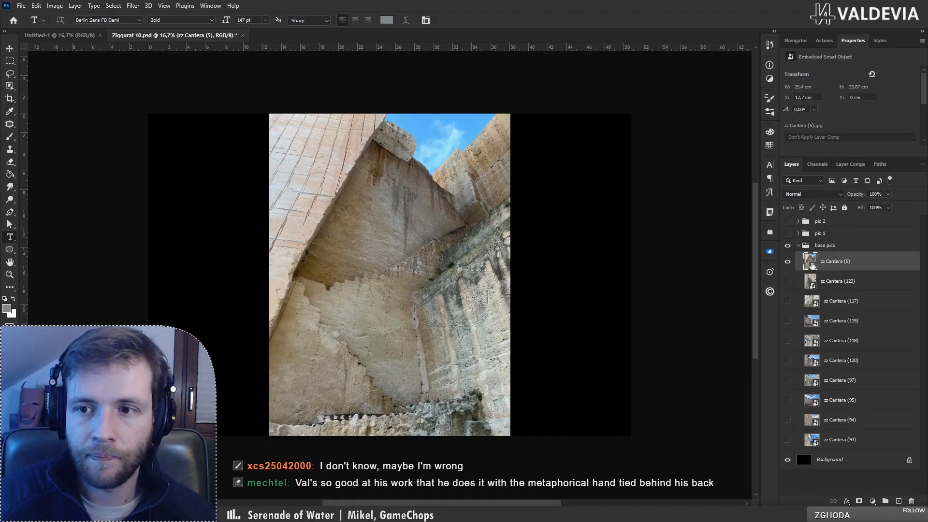
# Step: Select and show zz Cantera (123), and toggle zz Cantera (5) above it to compare the two quarry photos up close
pyautogui.click(803, 283)
pyautogui.click(787, 281)
pyautogui.click(787, 261)
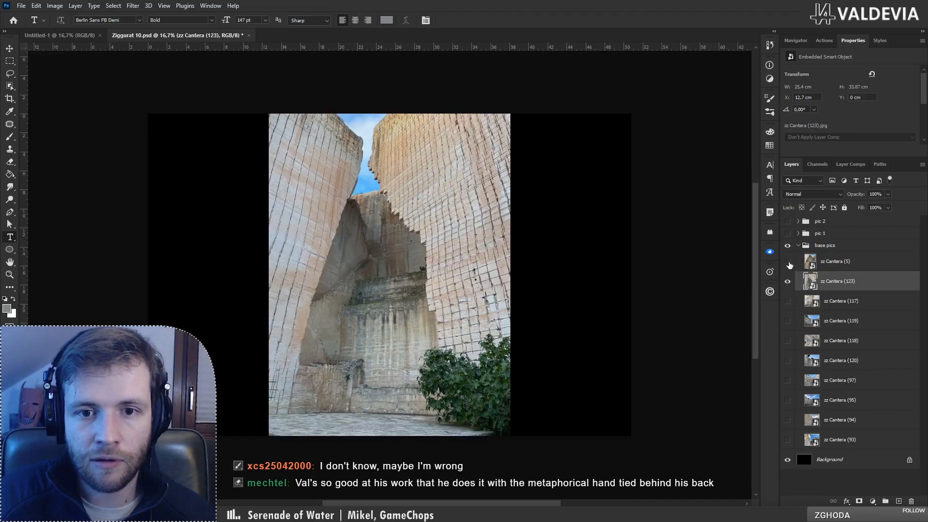
pyautogui.click(787, 261)
pyautogui.press('z')
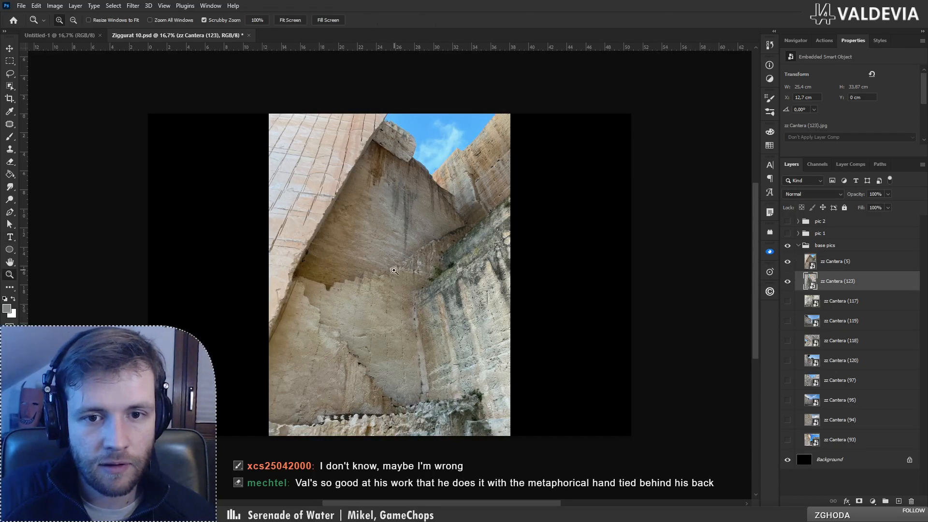
pyautogui.moveTo(382, 271)
pyautogui.mouseDown()
pyautogui.moveTo(414, 269)
pyautogui.moveTo(396, 267)
pyautogui.mouseUp()
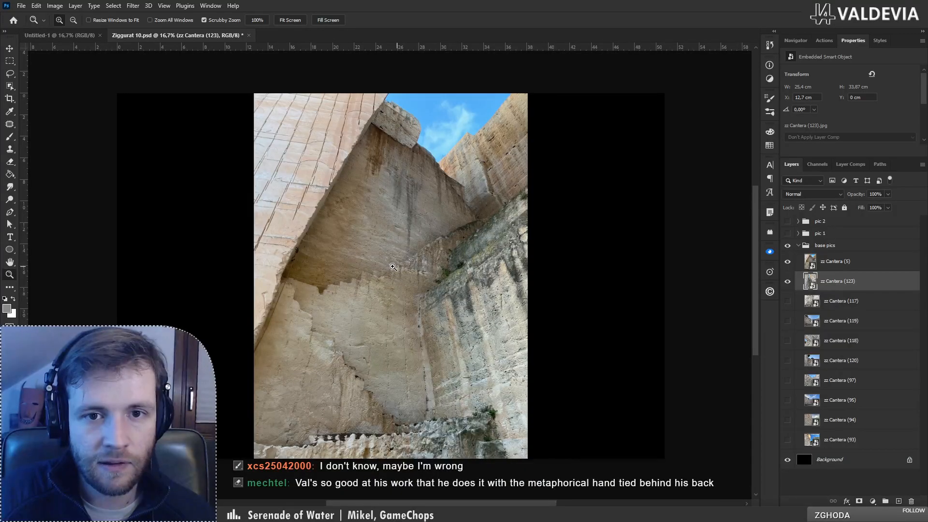
pyautogui.press('t')
pyautogui.click(785, 265)
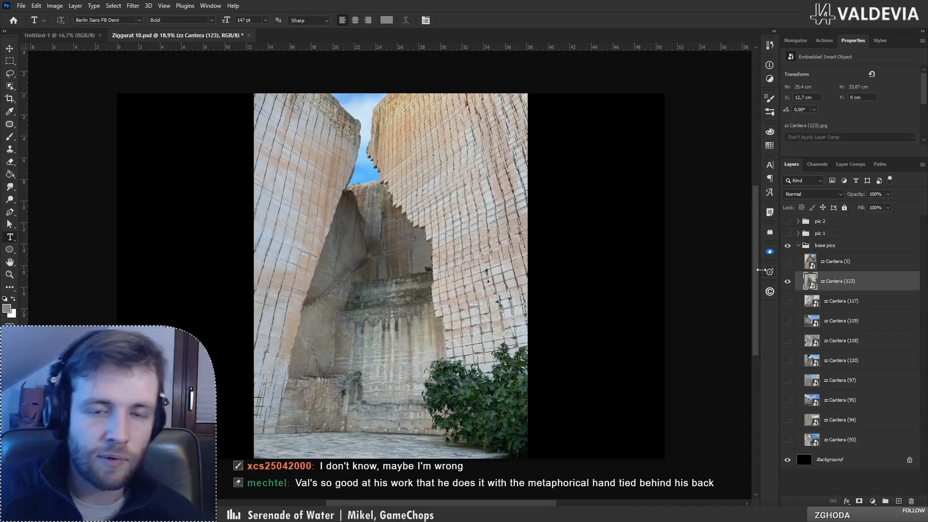
# Step: View the pic 2 composite, then toggle zz Cantera (117) and zz Cantera (5) to compare them with zz Cantera (123)
pyautogui.click(787, 222)
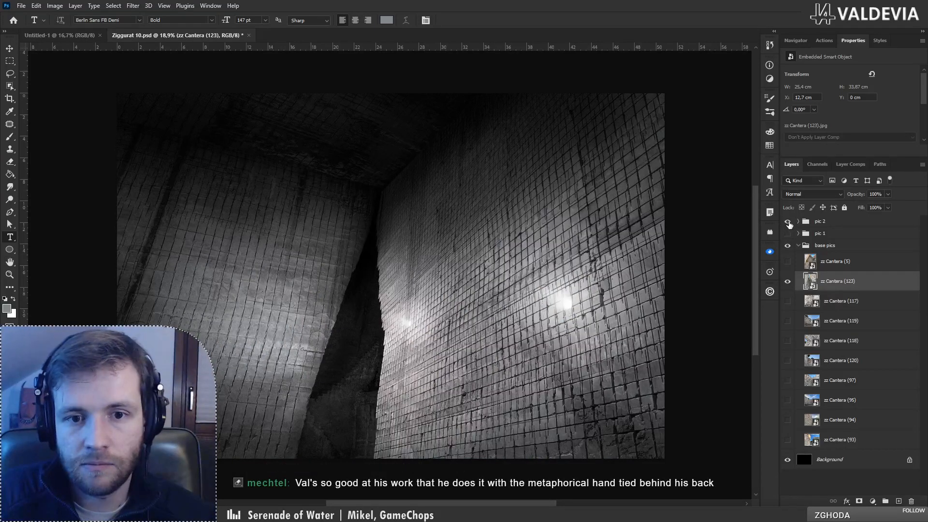
pyautogui.click(787, 222)
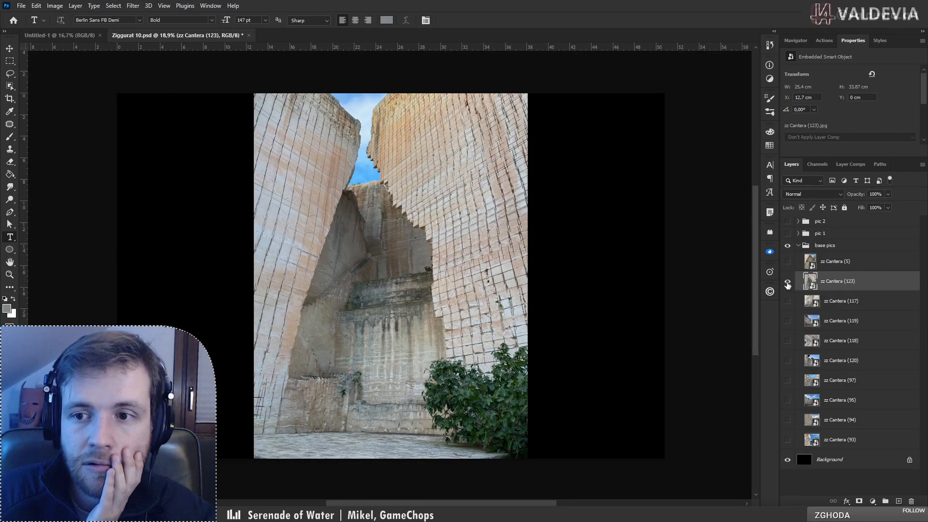
pyautogui.click(788, 301)
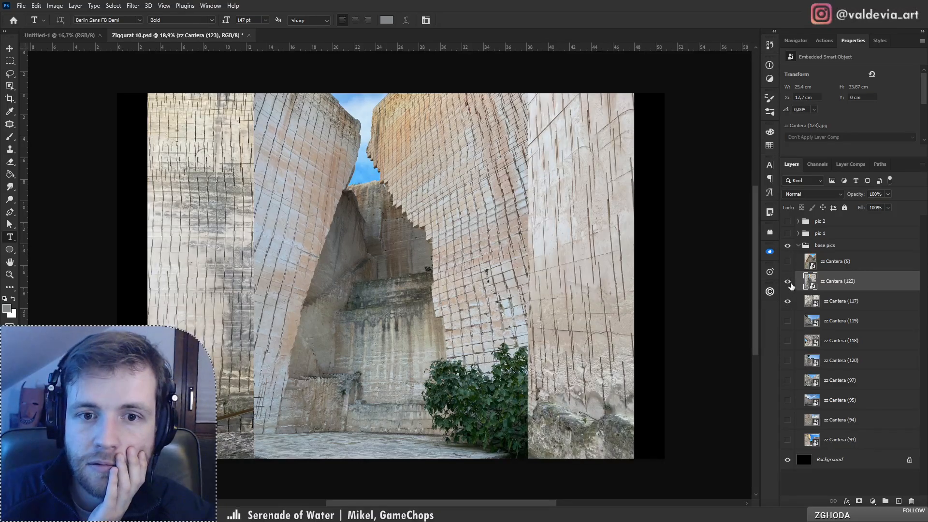
pyautogui.click(788, 301)
pyautogui.click(787, 261)
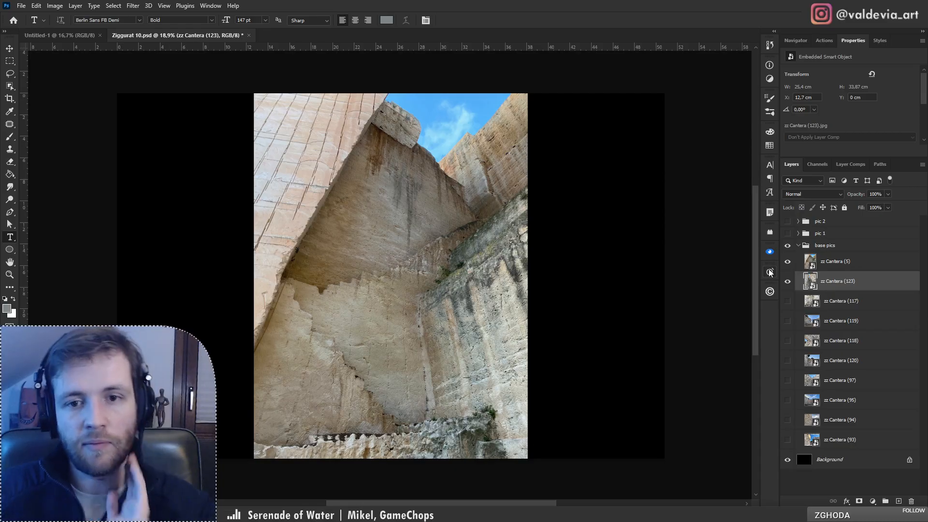
pyautogui.click(787, 262)
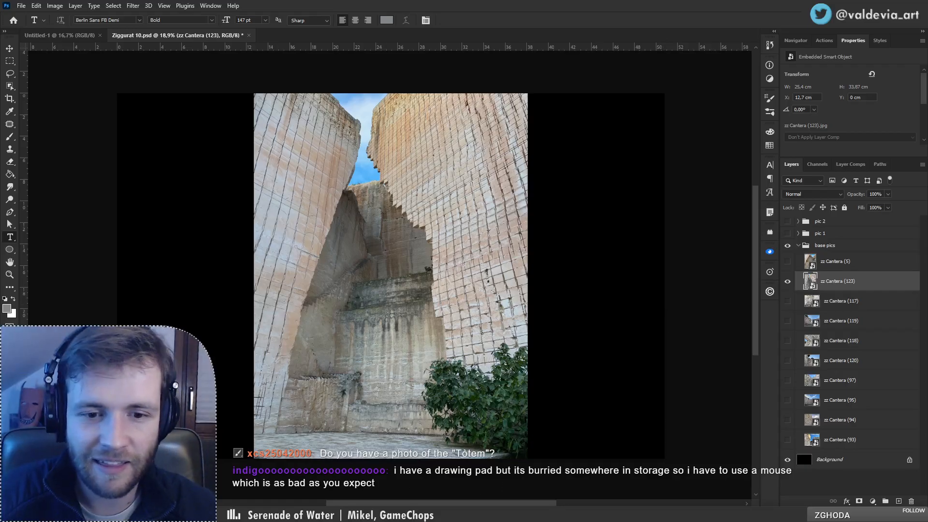
# Step: Switch to File Explorer and browse the Ending-Quarry folder in Ziggurat pictures for the totem-like rock photo
pyautogui.click(337, 477)
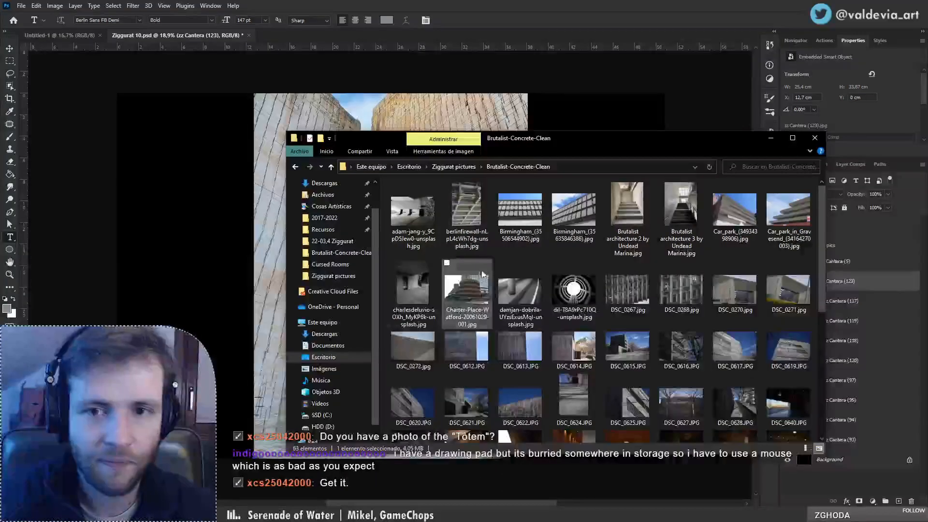
pyautogui.hotkey('alt', 'Left')
pyautogui.doubleClick(539, 211)
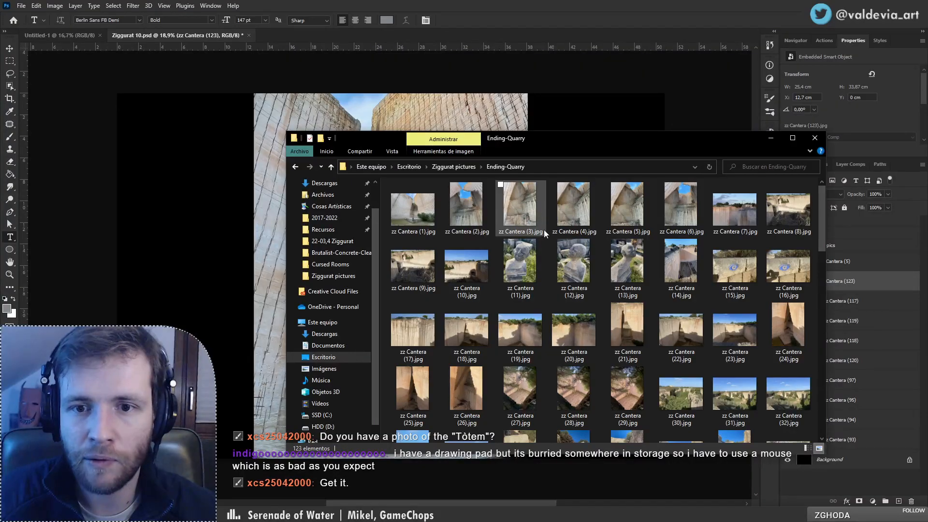
pyautogui.scroll(-3, 545, 232)
pyautogui.scroll(-9, 546, 234)
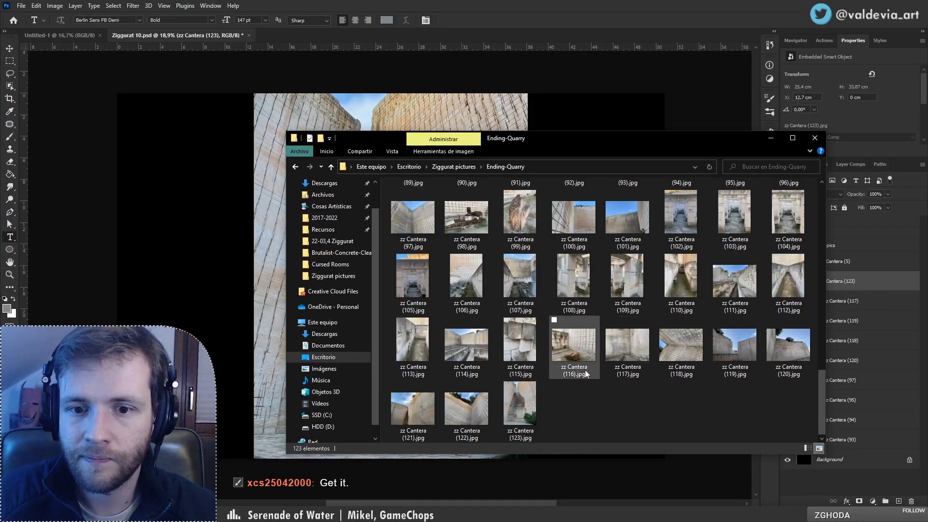
pyautogui.scroll(3, 594, 365)
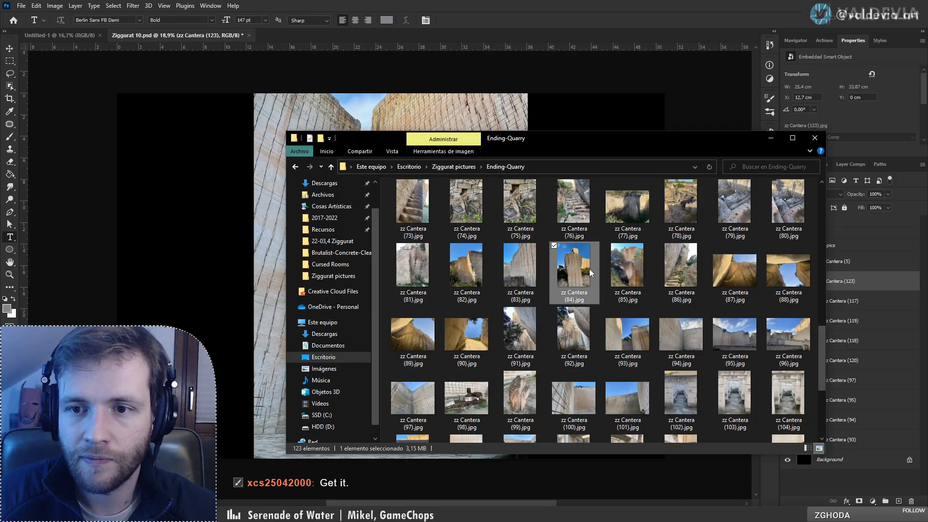
# Step: Open zz Cantera (84).jpg, examine the top of the rock pillar up close, and close the photo
pyautogui.doubleClick(590, 268)
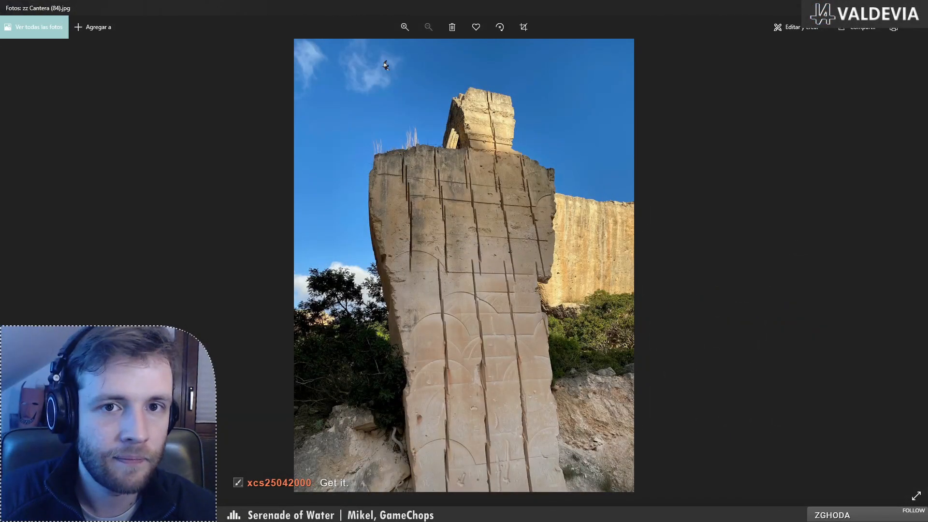
pyautogui.scroll(3, 321, 67)
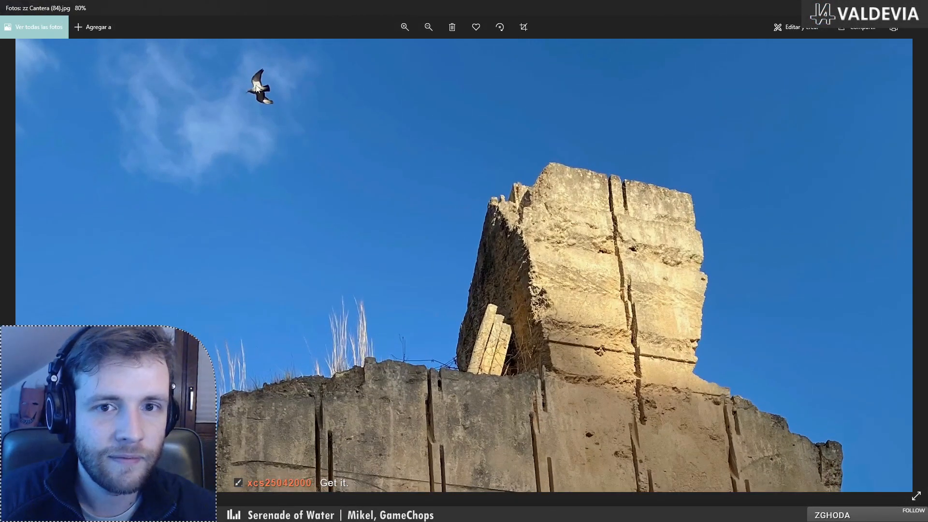
pyautogui.scroll(-1, 256, 85)
pyautogui.scroll(-2, 256, 85)
pyautogui.click(915, 8)
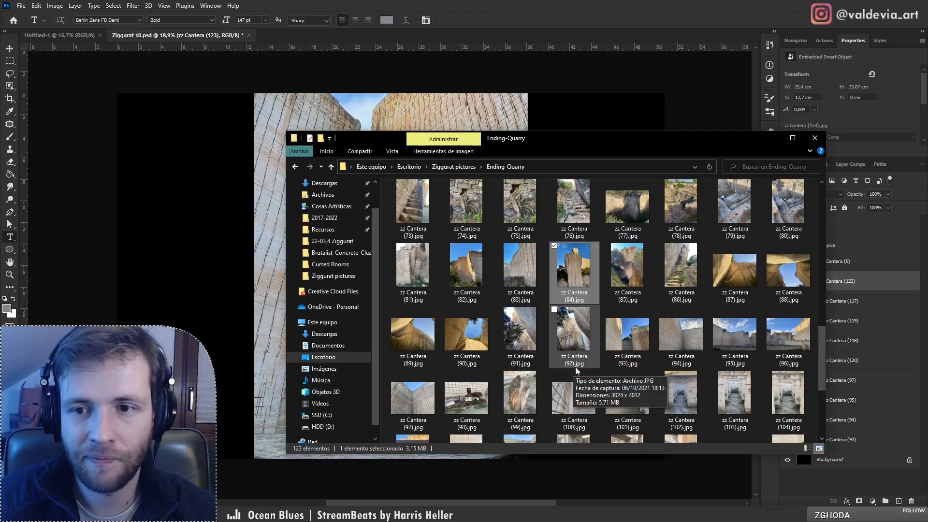
# Step: Open zz Cantera (2).jpg from the start of the Ending-Quarry folder and go back to zz Cantera (1).jpg
pyautogui.scroll(10, 737, 301)
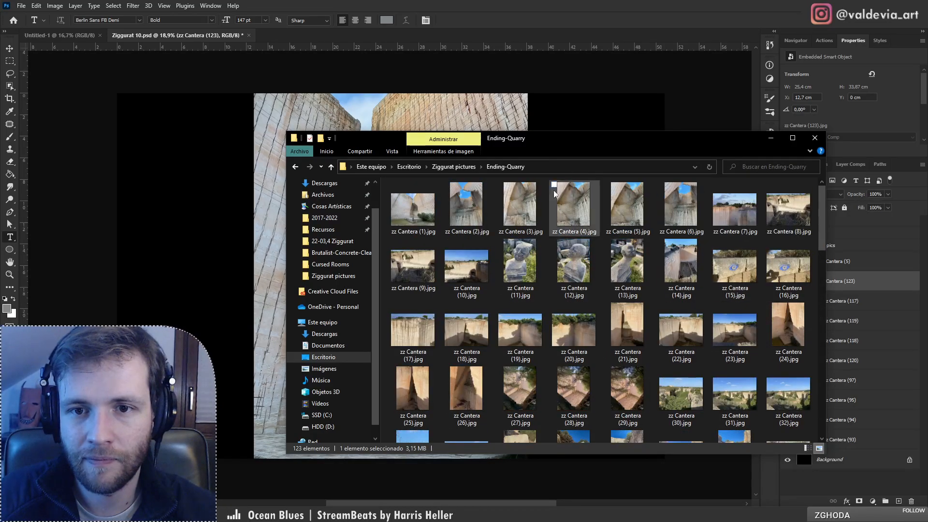
pyautogui.click(524, 207)
pyautogui.doubleClick(473, 213)
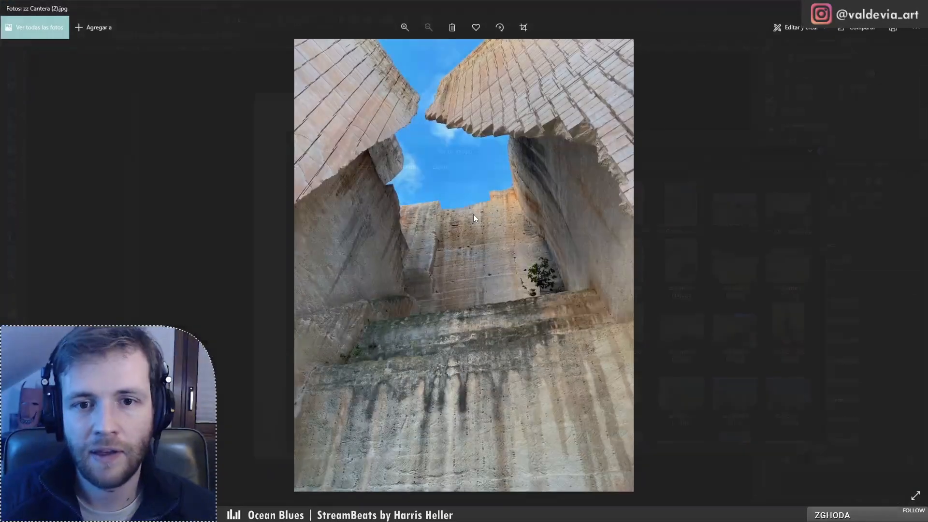
pyautogui.press('Left')
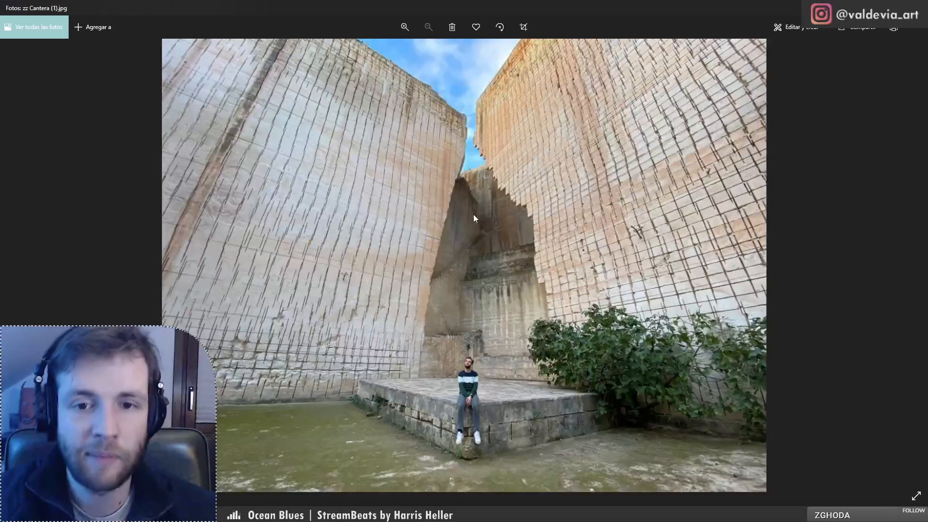
# Step: Inspect the seated person in zz Cantera (1).jpg up close, then browse forward to zz Cantera (4).jpg
pyautogui.scroll(5, 456, 334)
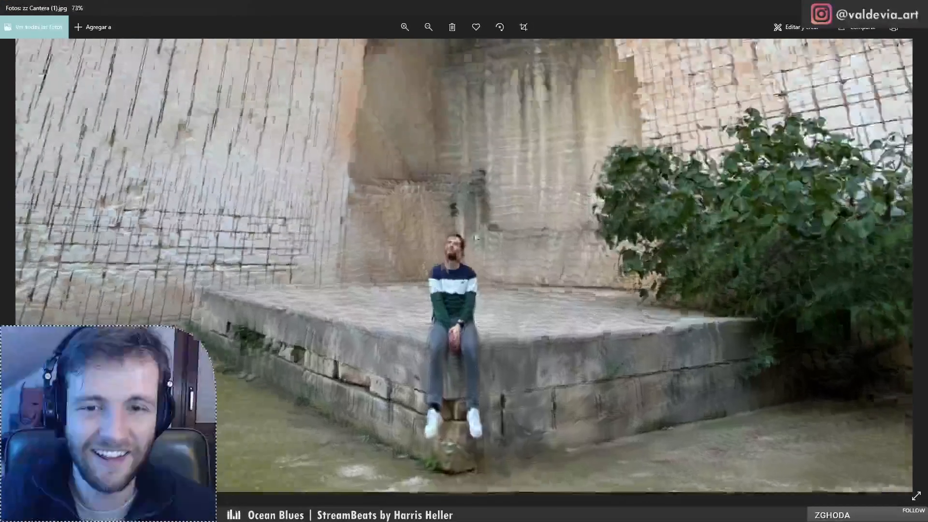
pyautogui.scroll(-5, 456, 329)
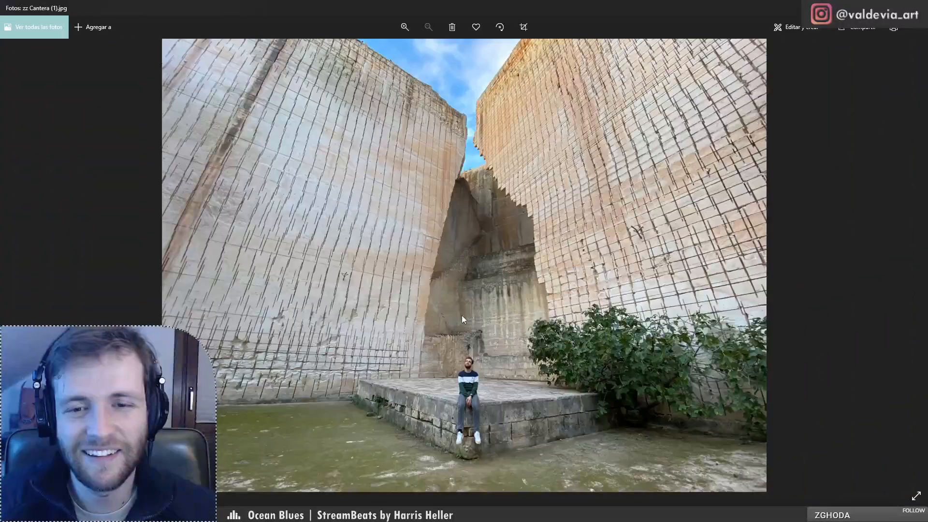
pyautogui.press('Right')
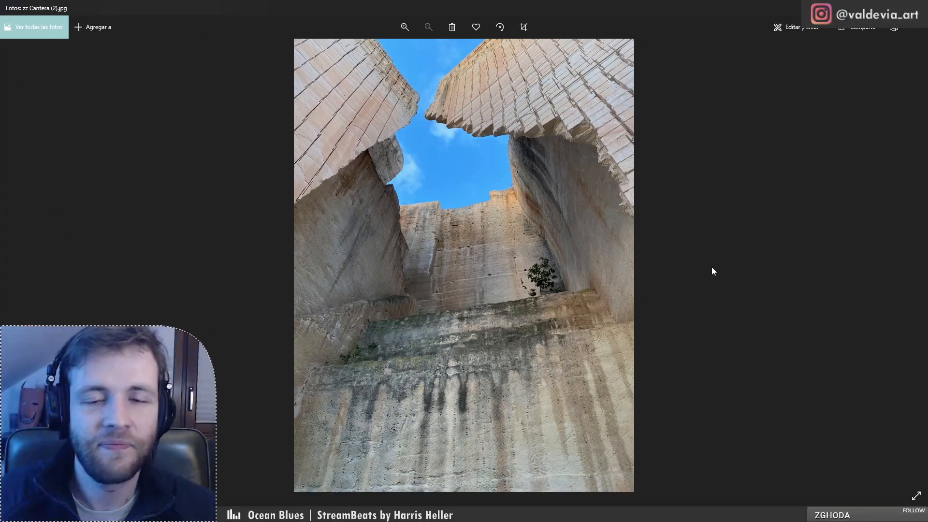
pyautogui.press('Right')
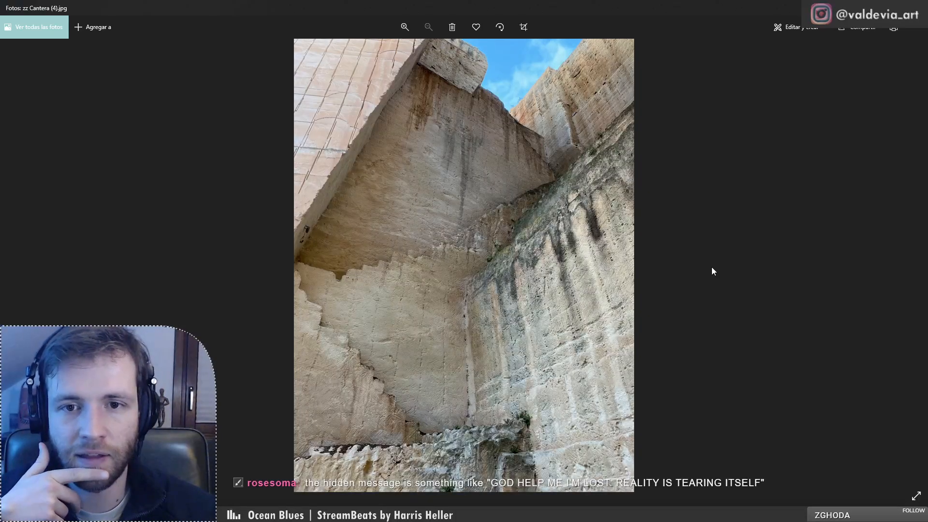
# Step: Browse forward through the quarry photos to zz Cantera (8).jpg and close the photo viewer
pyautogui.press('Right')
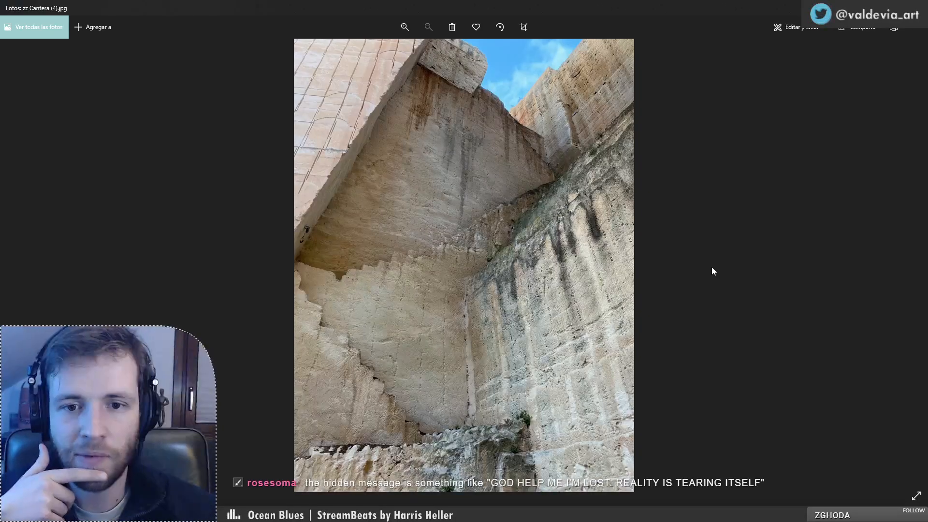
pyautogui.press('Right')
pyautogui.press('Right')
pyautogui.press('Right')
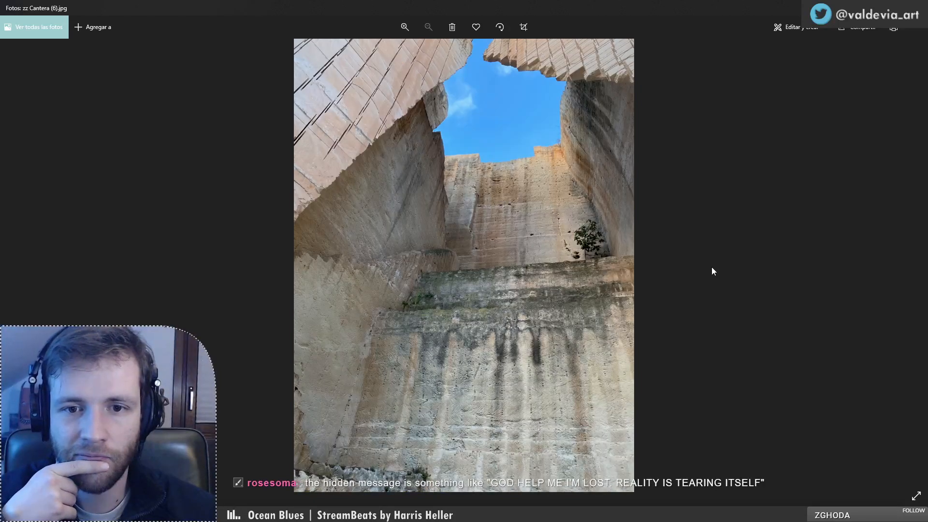
pyautogui.press('Right')
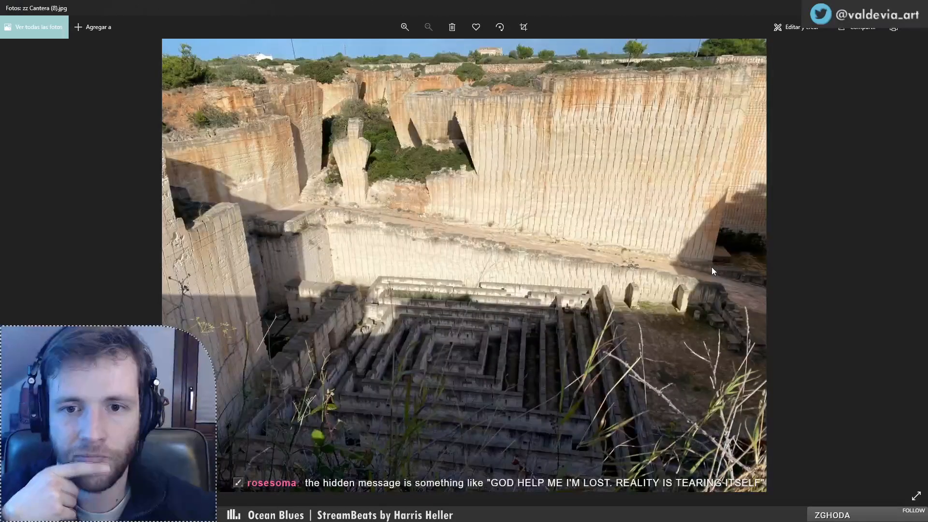
pyautogui.hotkey('alt', 'F4')
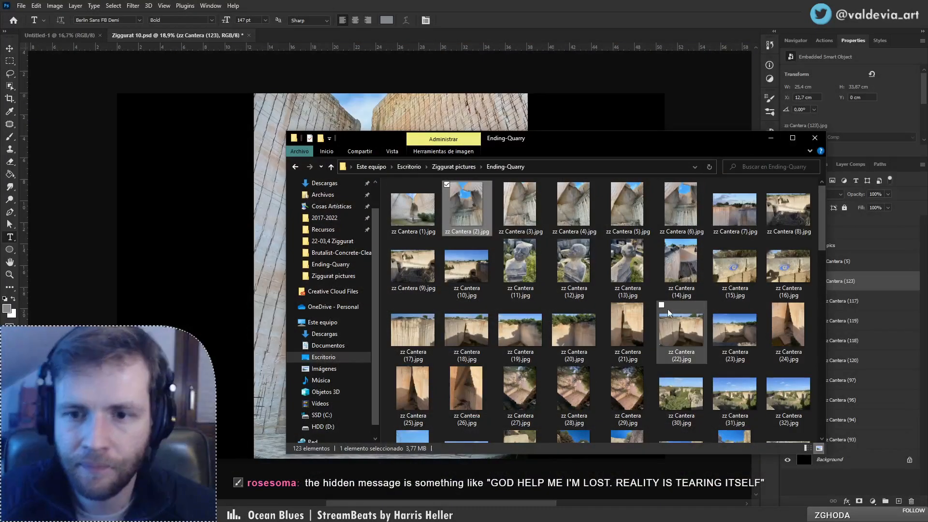
# Step: Find zz Cantera (123).jpg at the end of the Ending-Quarry folder, view it full size, and close it
pyautogui.scroll(-3, 661, 308)
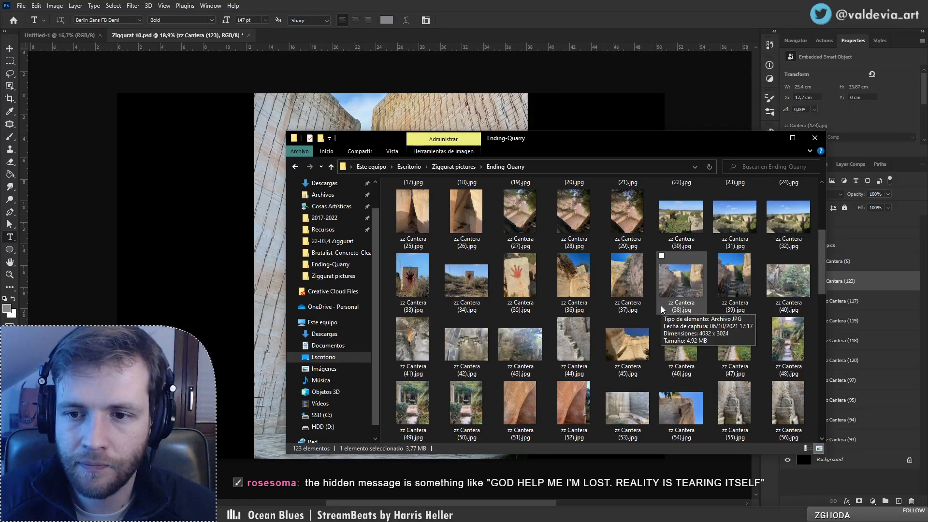
pyautogui.moveTo(819, 279); pyautogui.dragTo(814, 422)
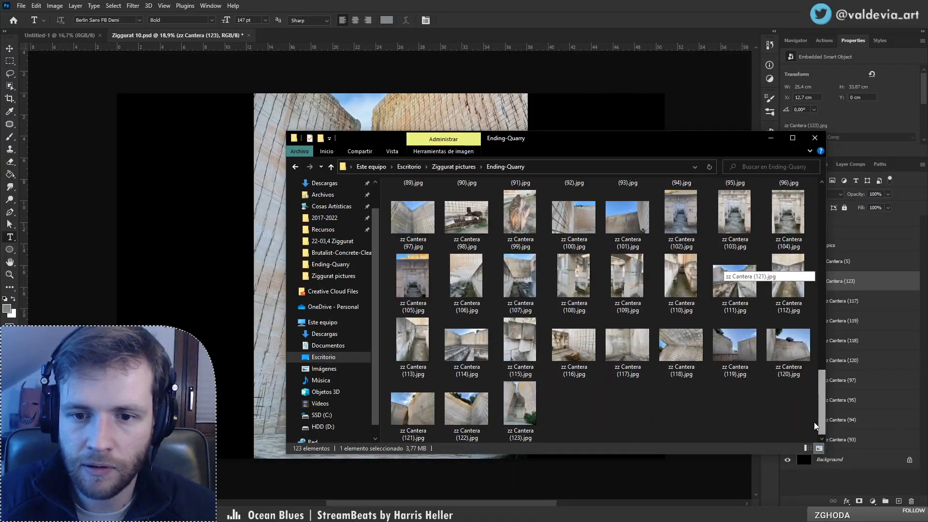
pyautogui.doubleClick(510, 403)
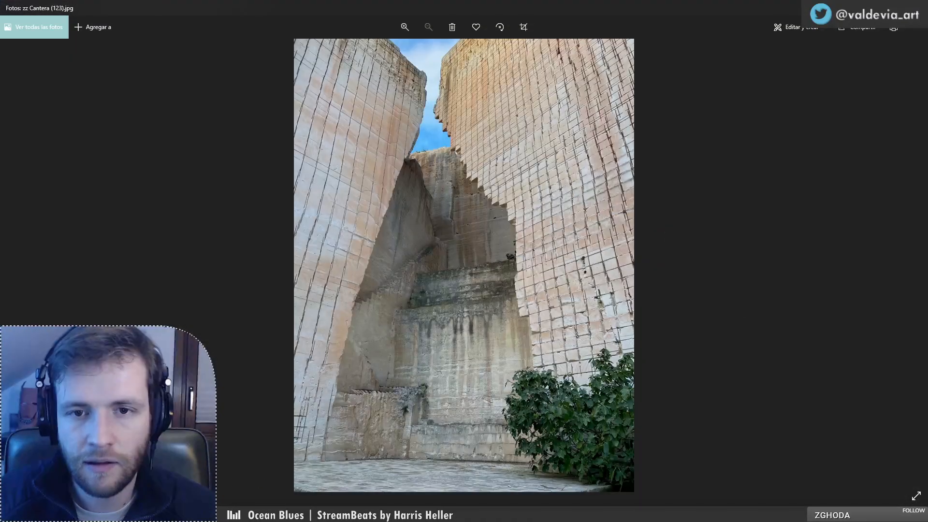
pyautogui.click(915, 7)
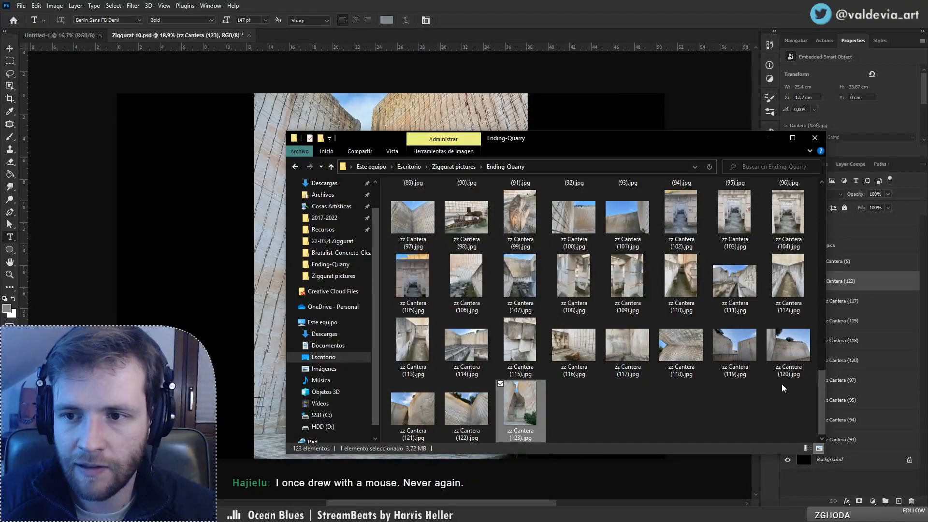
# Step: View zz Cantera (25).jpg and zz Cantera (121).jpg one after the other, and return to the Ziggurat 10.psd document
pyautogui.scroll(10, 732, 398)
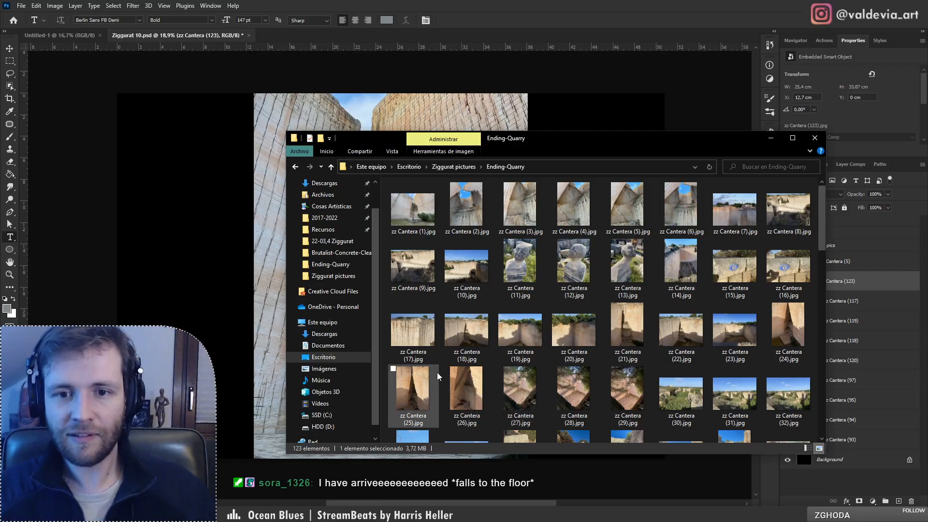
pyautogui.doubleClick(425, 384)
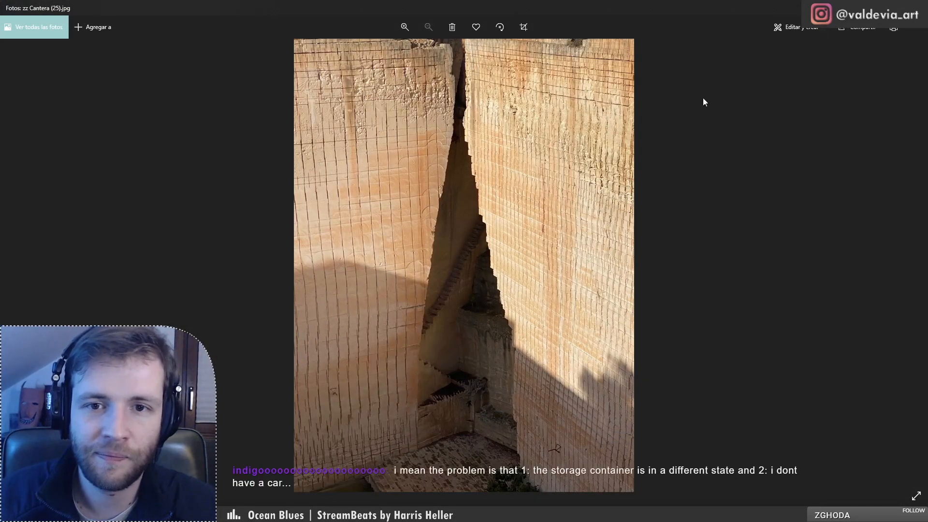
pyautogui.click(916, 8)
pyautogui.scroll(-8, 556, 285)
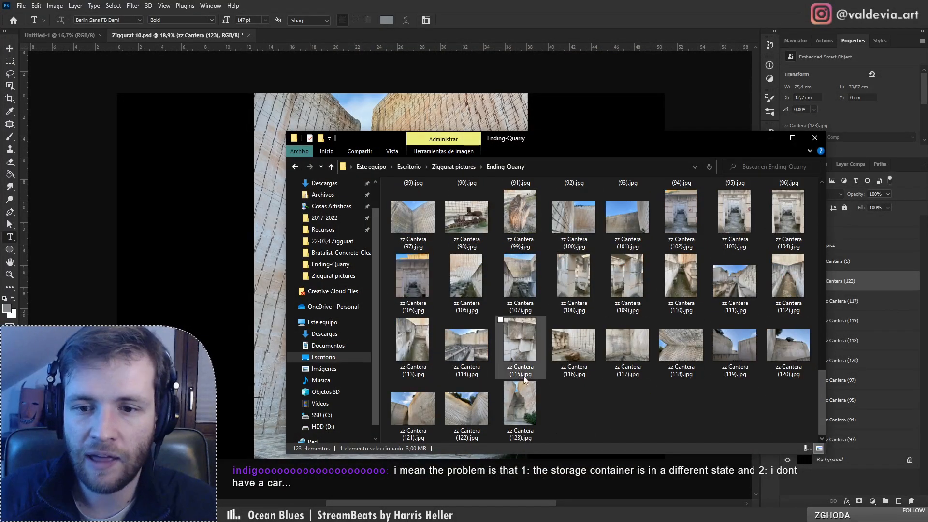
pyautogui.click(436, 411)
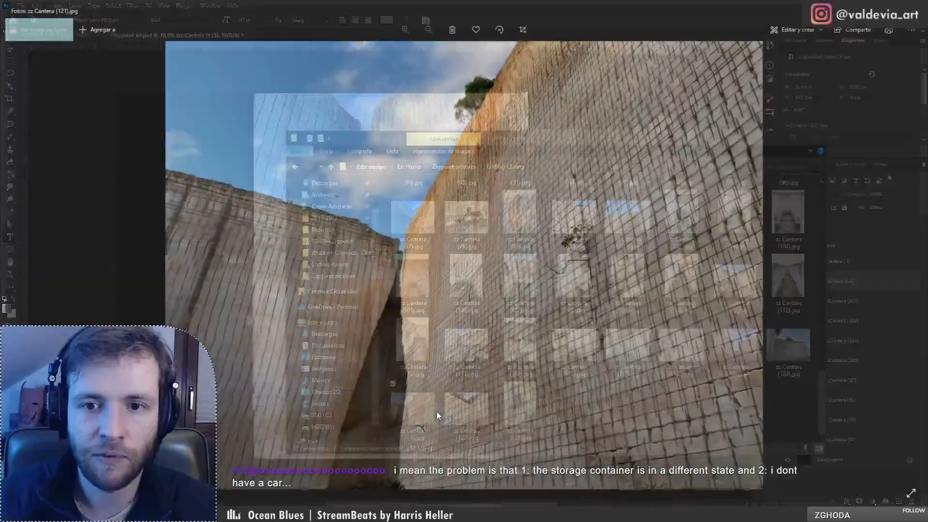
pyautogui.hotkey('alt', 'F4')
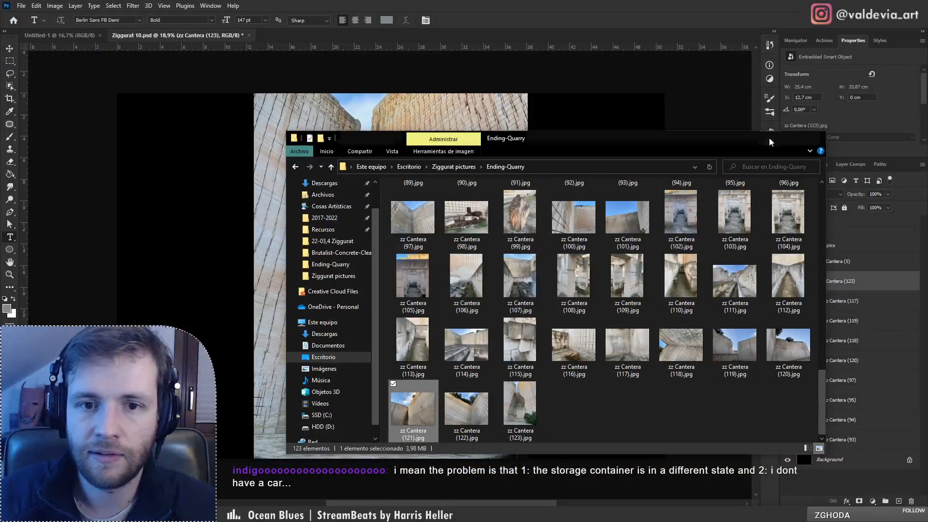
pyautogui.click(770, 138)
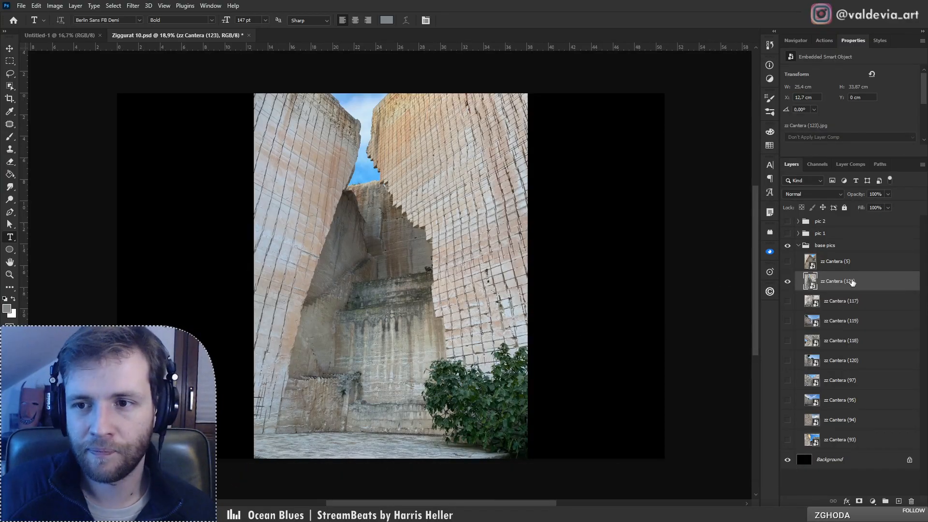
# Step: Take the zz Cantera (123) layer out of the base pics group, placing it just above, and collapse and hide that group
pyautogui.moveTo(850, 281); pyautogui.dragTo(841, 244)
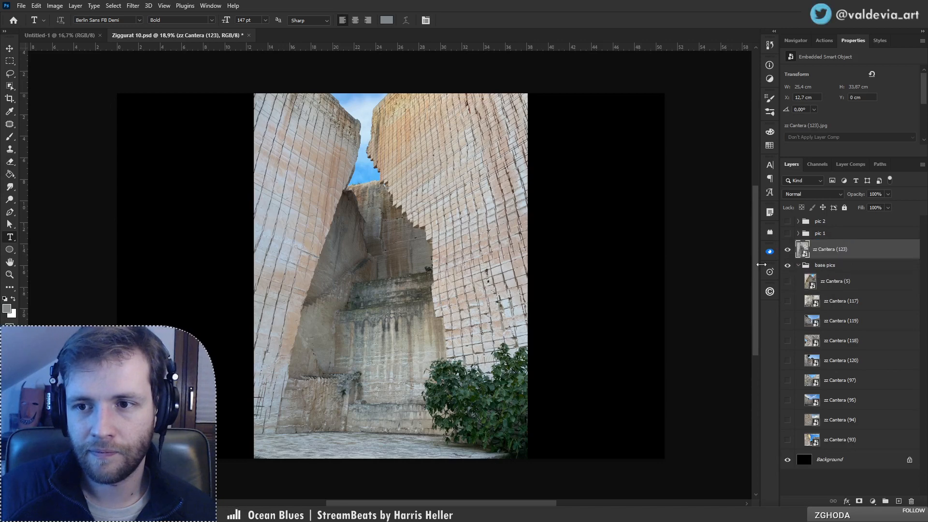
pyautogui.click(798, 266)
pyautogui.click(788, 266)
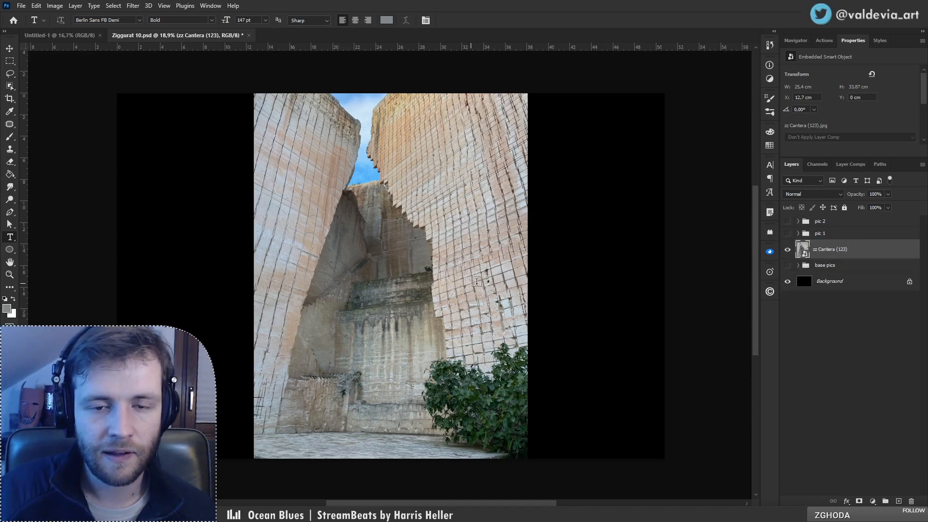
pyautogui.hotkey('ctrl', 't')
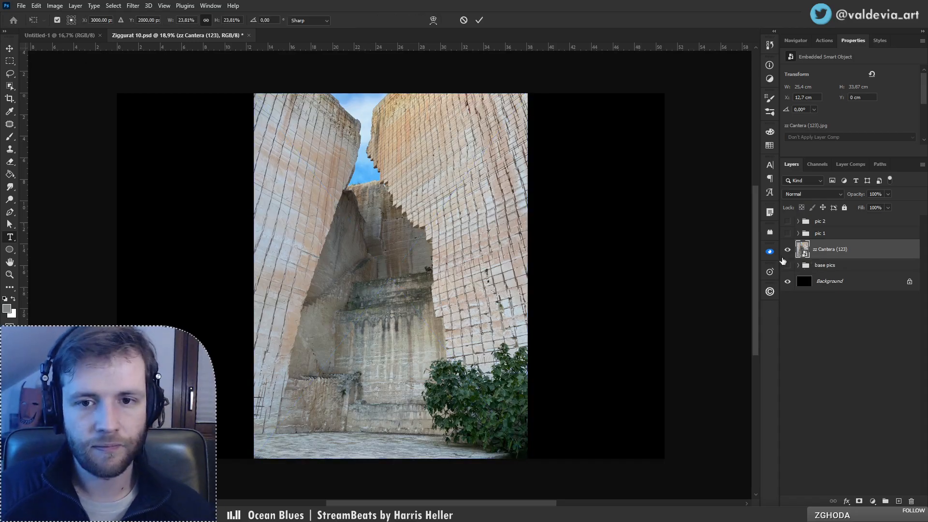
pyautogui.press('Escape')
pyautogui.hotkey('ctrl', 't')
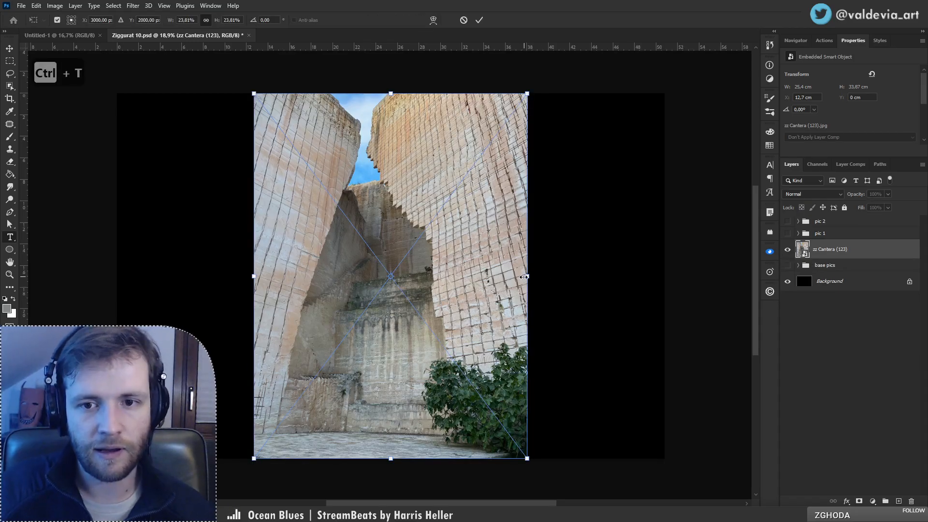
pyautogui.moveTo(529, 276); pyautogui.dragTo(664, 273)
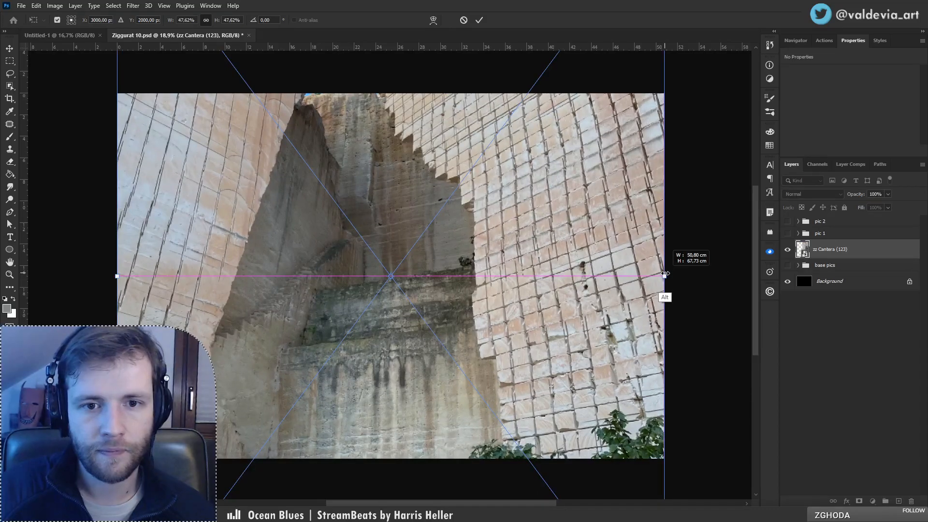
pyautogui.moveTo(507, 321); pyautogui.dragTo(509, 217)
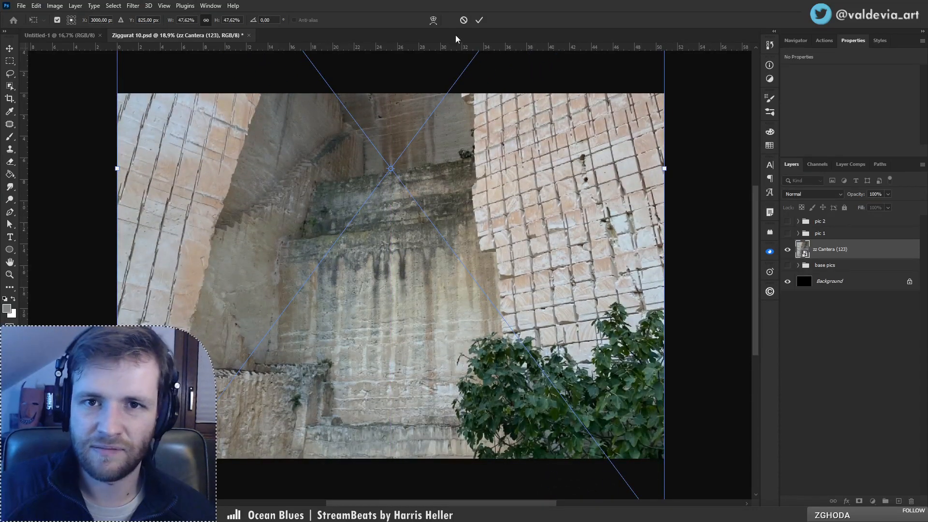
pyautogui.click(463, 21)
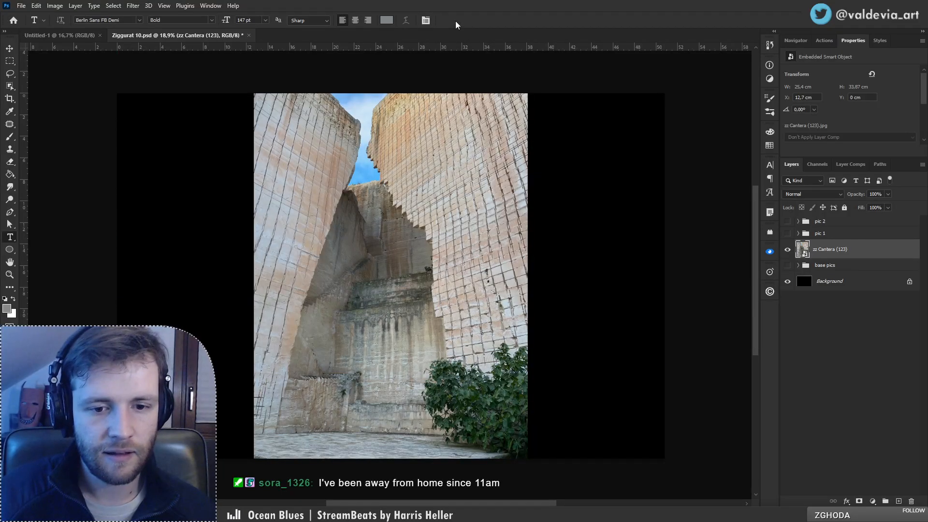
# Step: Switch to the 22-03,4 Ziggurat folder in File Explorer and open Ziggurat 11.psd in Photoshop
pyautogui.click(333, 513)
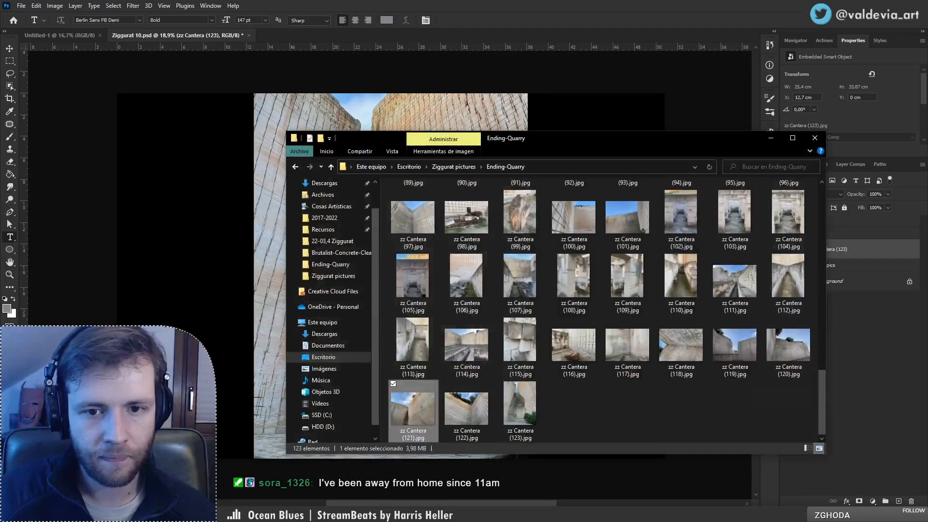
pyautogui.click(334, 513)
pyautogui.click(415, 514)
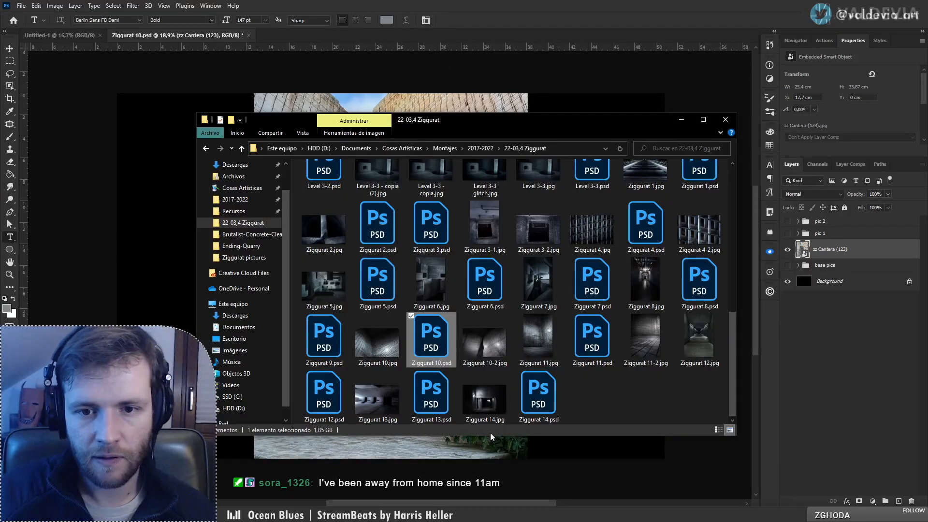
pyautogui.doubleClick(592, 347)
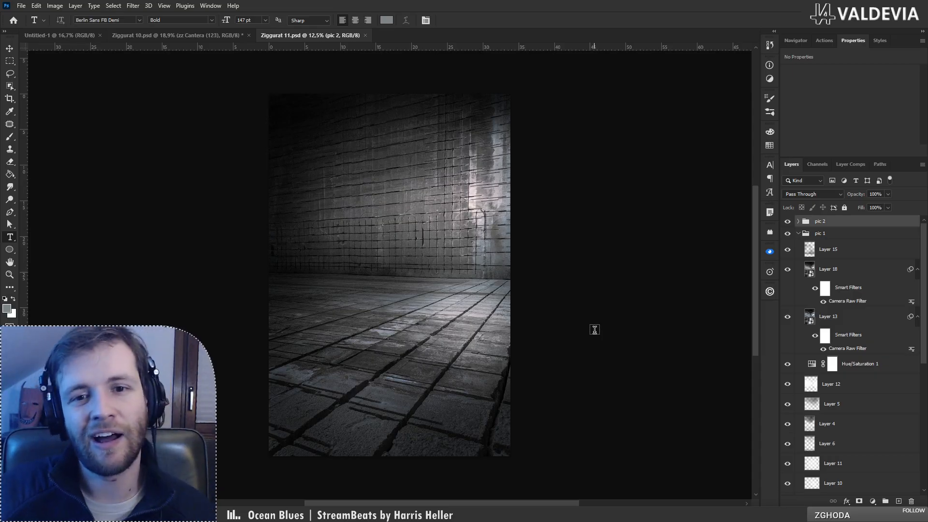
# Step: Copy the zz Cantera (123) layer from Ziggurat 10.psd into Ziggurat 11.psd, aligned to the canvas's upper-left corner
pyautogui.click(225, 37)
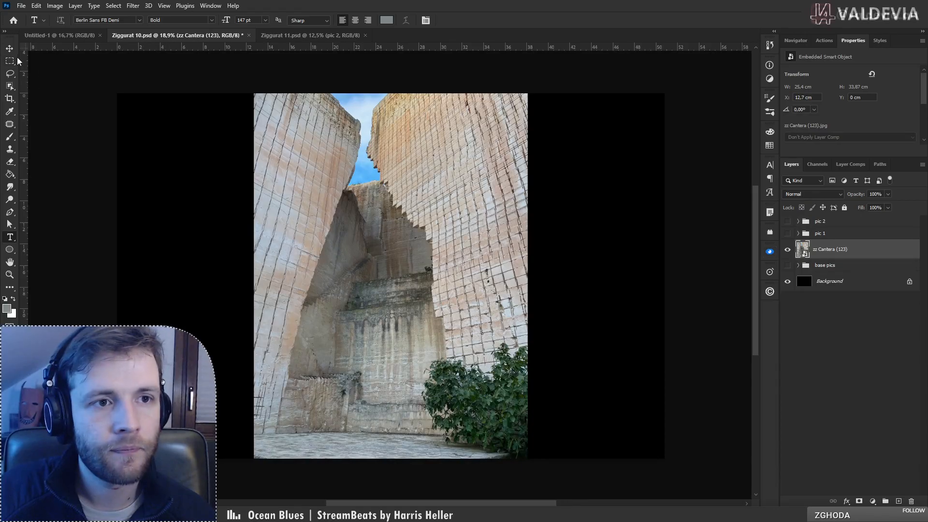
pyautogui.press('v')
pyautogui.moveTo(340, 177); pyautogui.dragTo(440, 179)
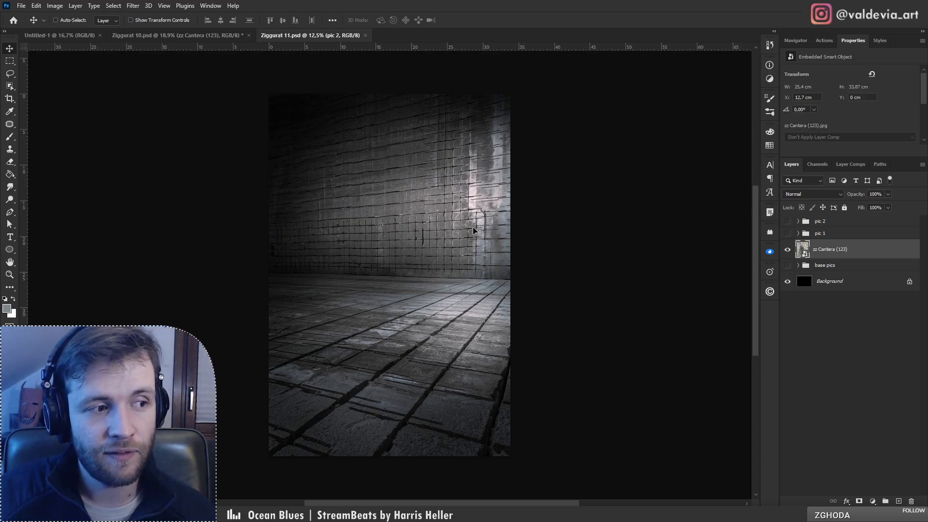
pyautogui.moveTo(472, 227); pyautogui.dragTo(384, 249)
# Step: Scale the zz Cantera (123) photo proportionally to about 38.24% so it covers the whole portrait canvas, keeping its left edge aligned
pyautogui.hotkey('ctrl', 't')
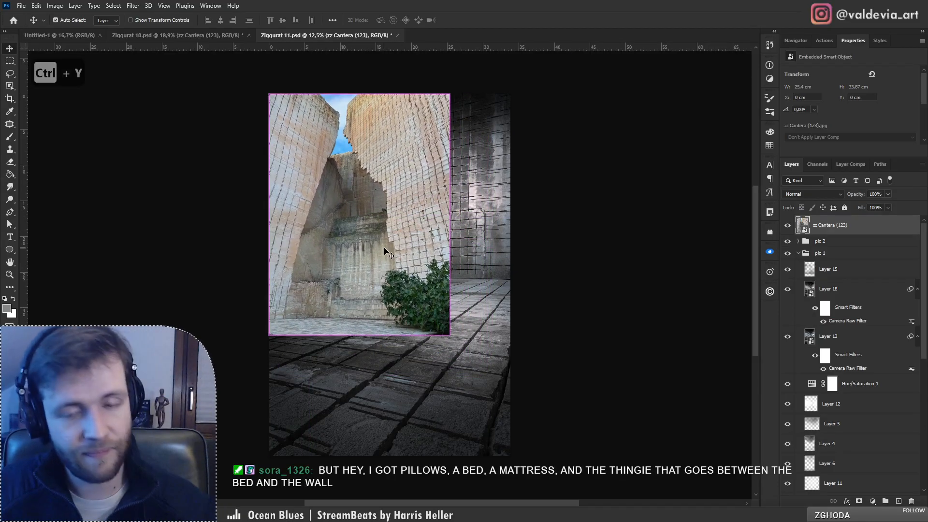
pyautogui.hotkey('ctrl', 'y')
pyautogui.hotkey('ctrl', 'y')
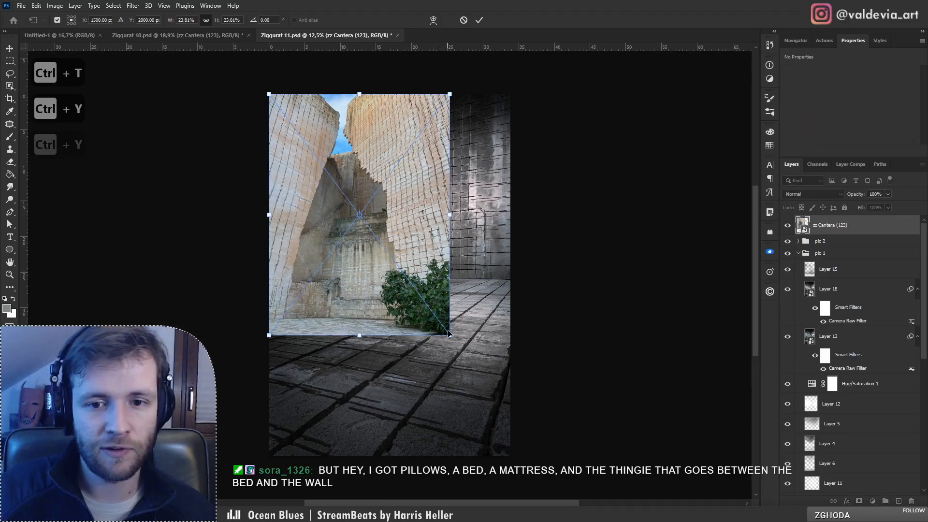
pyautogui.moveTo(450, 334); pyautogui.dragTo(542, 458)
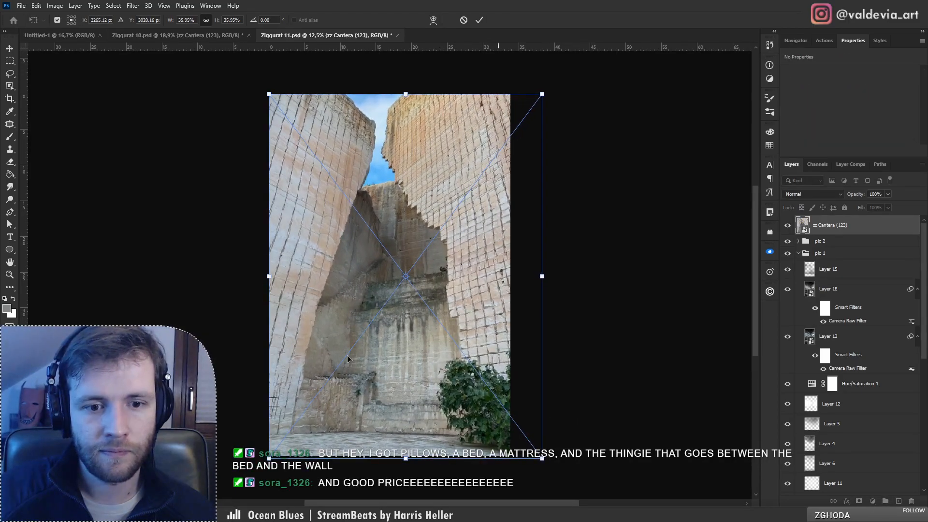
pyautogui.moveTo(265, 277); pyautogui.dragTo(269, 276)
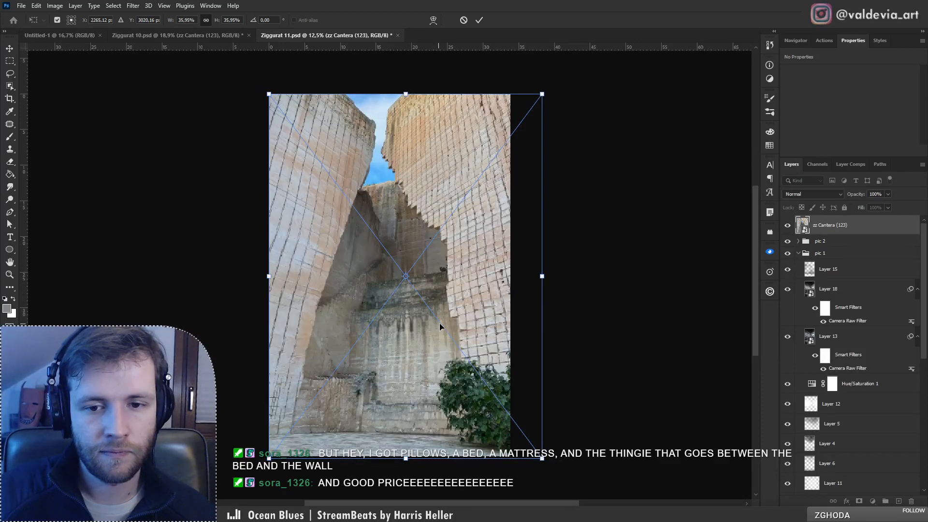
pyautogui.moveTo(545, 282); pyautogui.dragTo(563, 282)
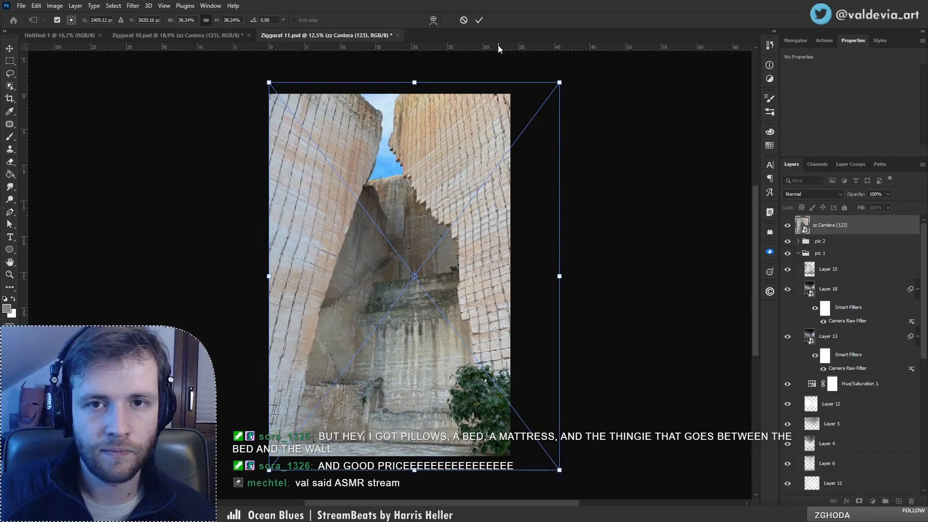
pyautogui.click(478, 19)
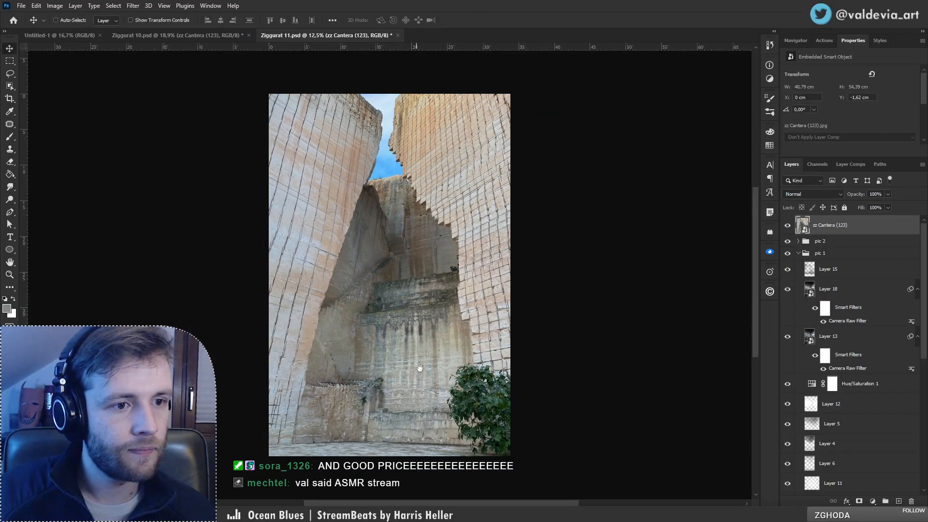
pyautogui.moveTo(416, 373); pyautogui.dragTo(434, 329)
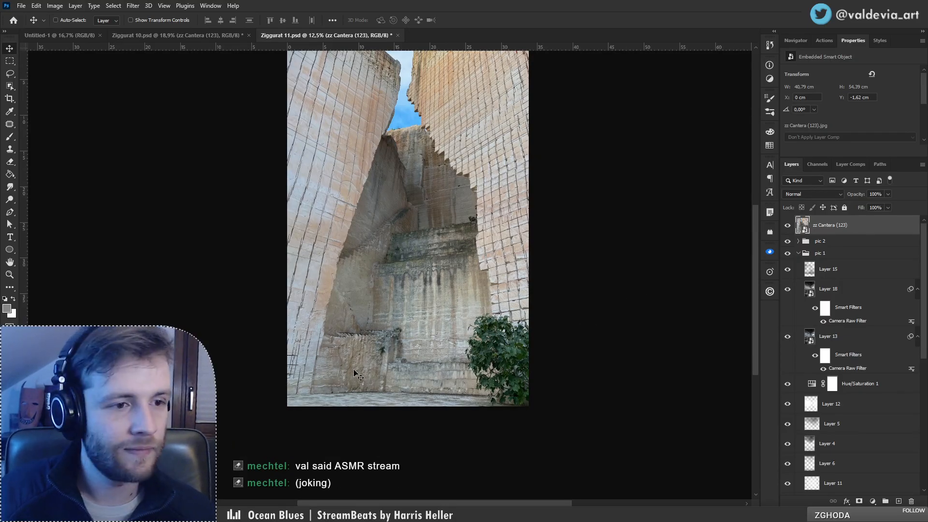
pyautogui.press('z')
pyautogui.moveTo(376, 401); pyautogui.dragTo(384, 180)
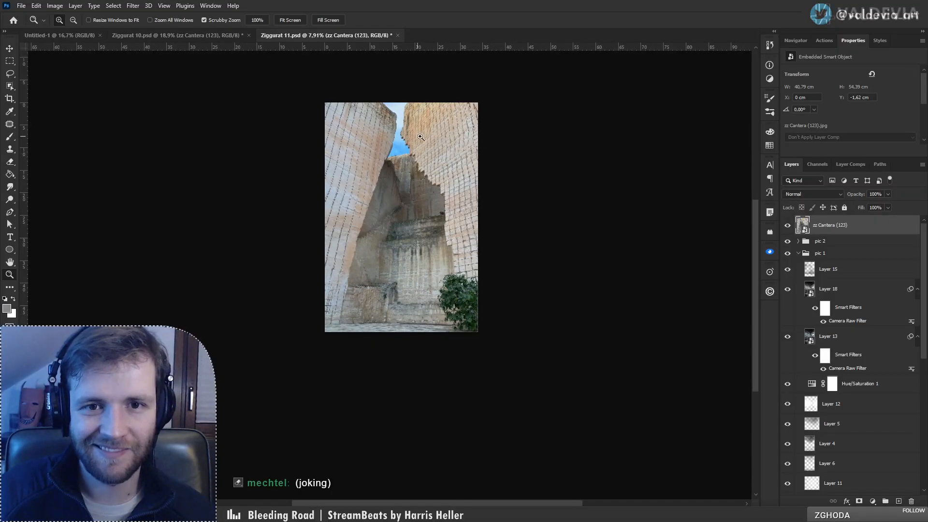
pyautogui.moveTo(442, 139); pyautogui.dragTo(470, 140)
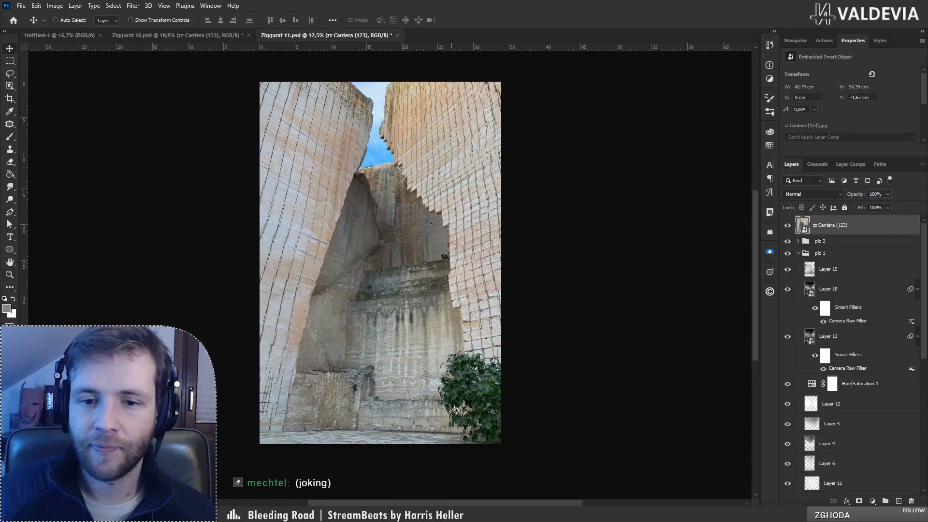
# Step: Add a new empty layer above the zz Cantera (123) photo and activate the Clone Stamp tool for retouching the bush area
pyautogui.moveTo(457, 412); pyautogui.dragTo(502, 410)
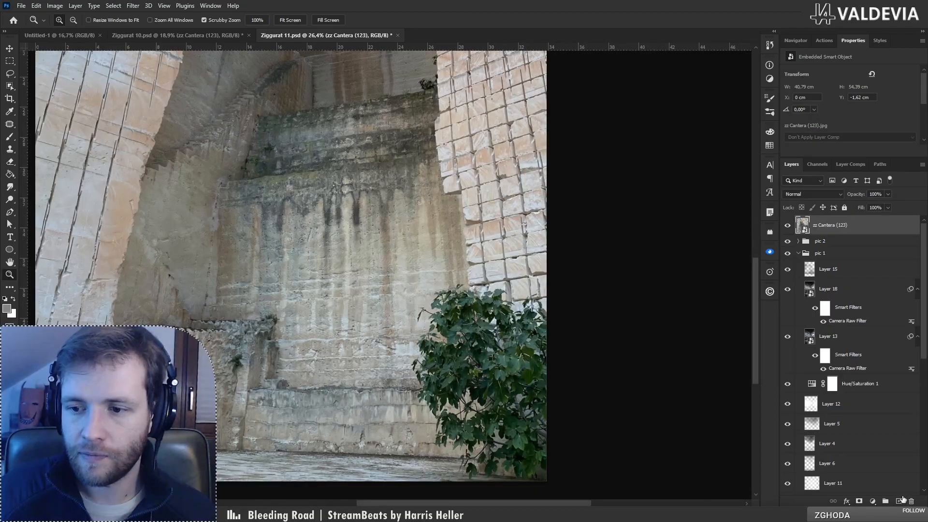
pyautogui.click(898, 501)
pyautogui.press('s')
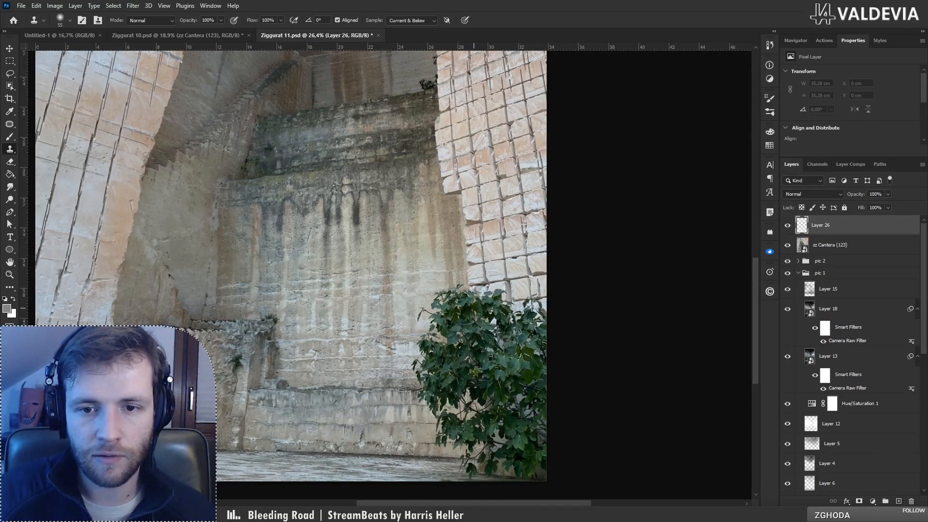
pyautogui.press('z')
pyautogui.moveTo(466, 312)
pyautogui.mouseDown()
pyautogui.moveTo(377, 312)
pyautogui.moveTo(467, 312)
pyautogui.mouseUp()
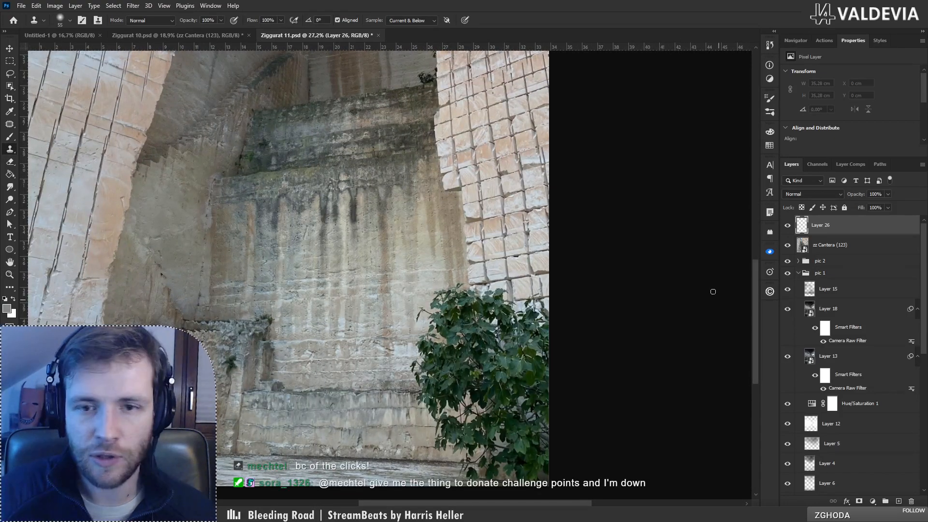
# Step: Set the Clone Stamp brush to 200 px with the Soft Round Pressure Opacity preset
pyautogui.rightClick(440, 258)
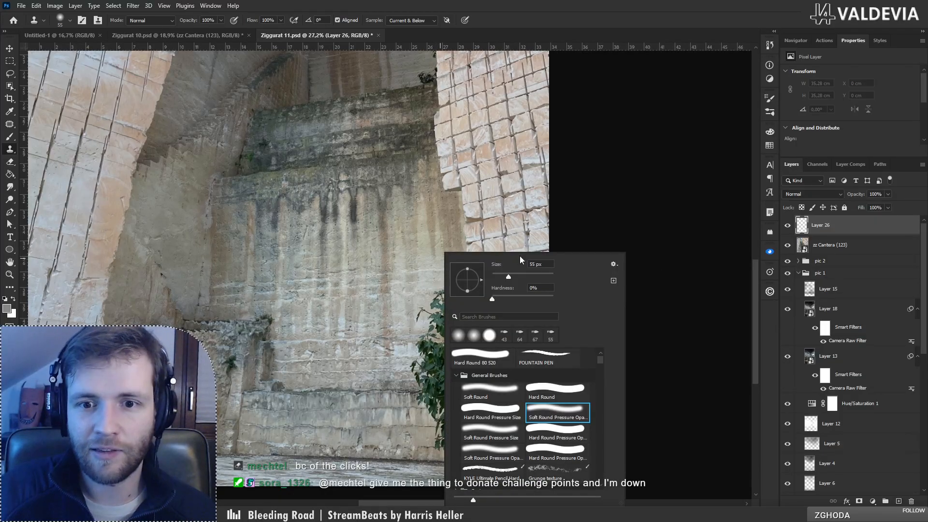
pyautogui.press('Return')
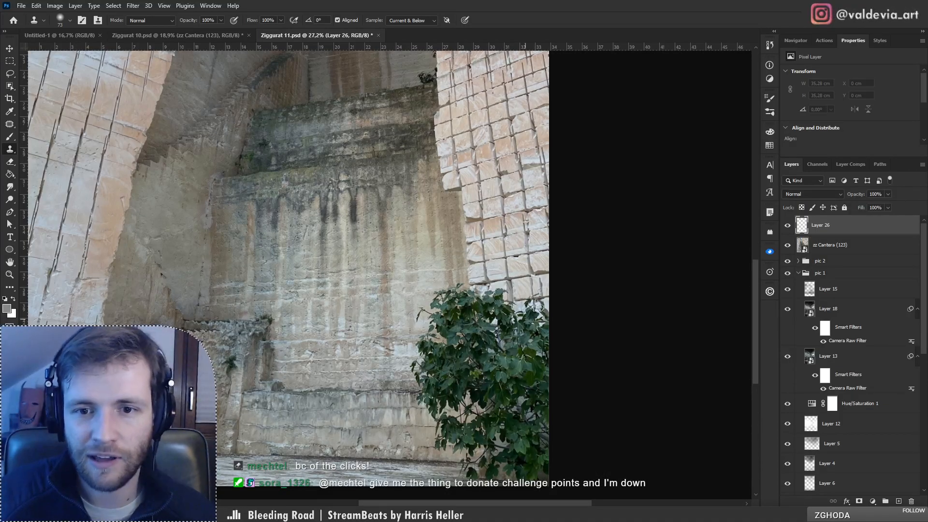
pyautogui.press('alt')
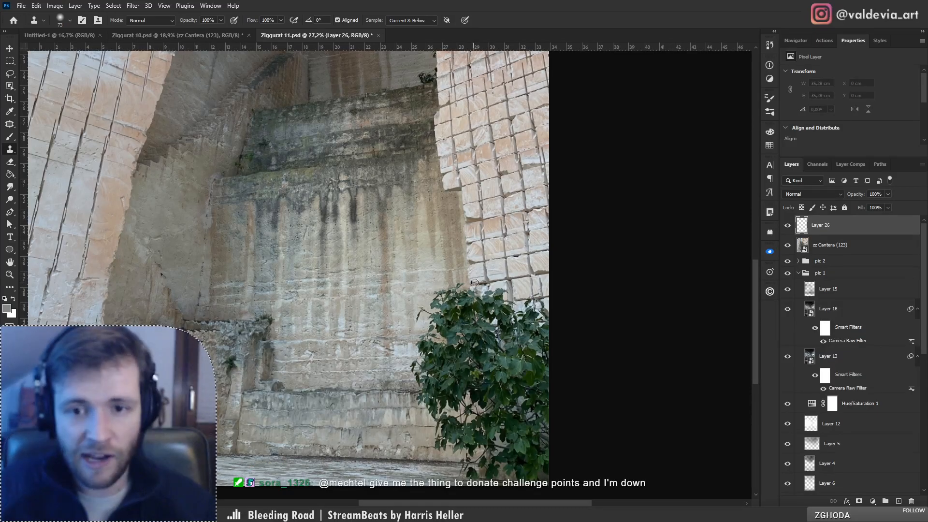
pyautogui.press(']')
pyautogui.press(']')
pyautogui.press(']')
pyautogui.press(']')
pyautogui.press(']')
pyautogui.press(']')
pyautogui.press(']')
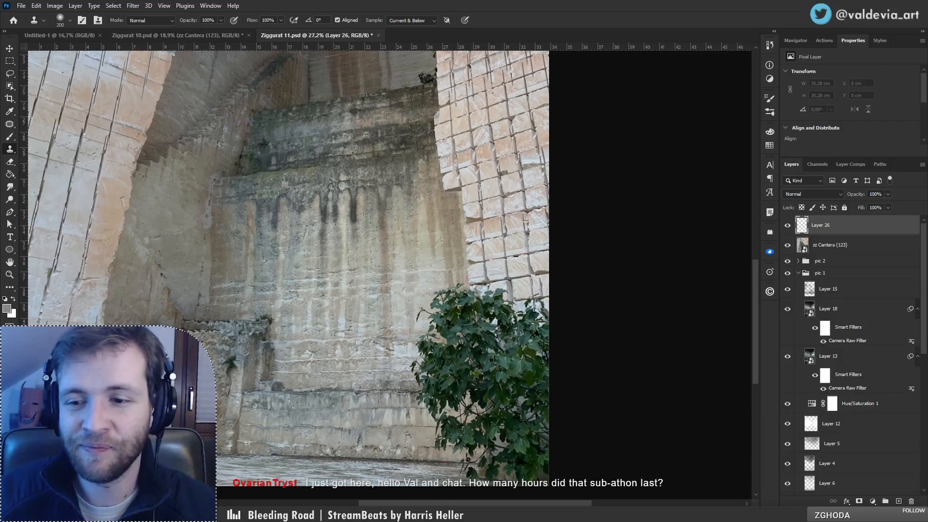
pyautogui.rightClick(275, 441)
pyautogui.click(382, 357)
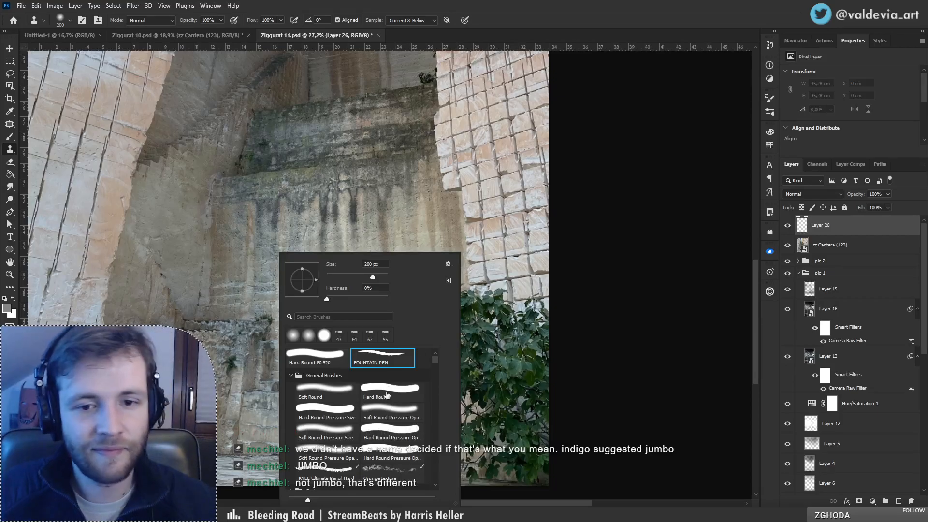
pyautogui.click(385, 411)
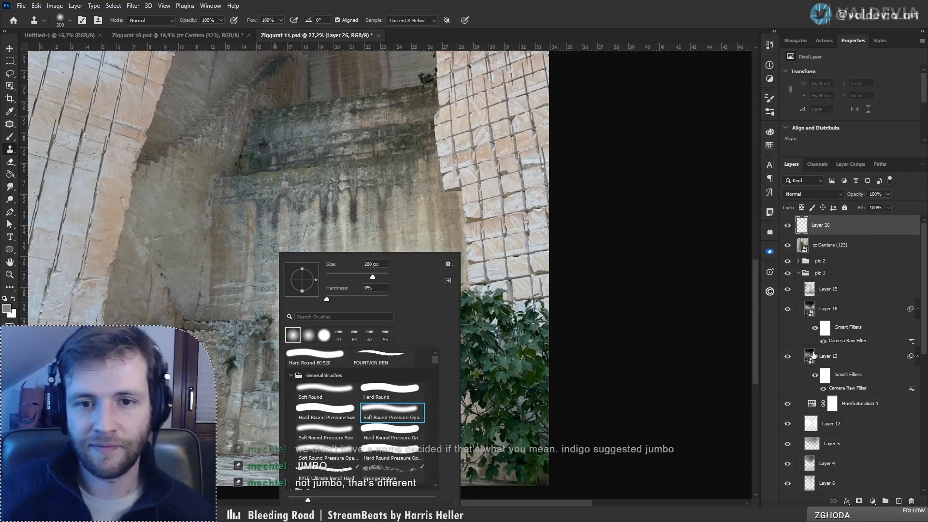
pyautogui.click(817, 231)
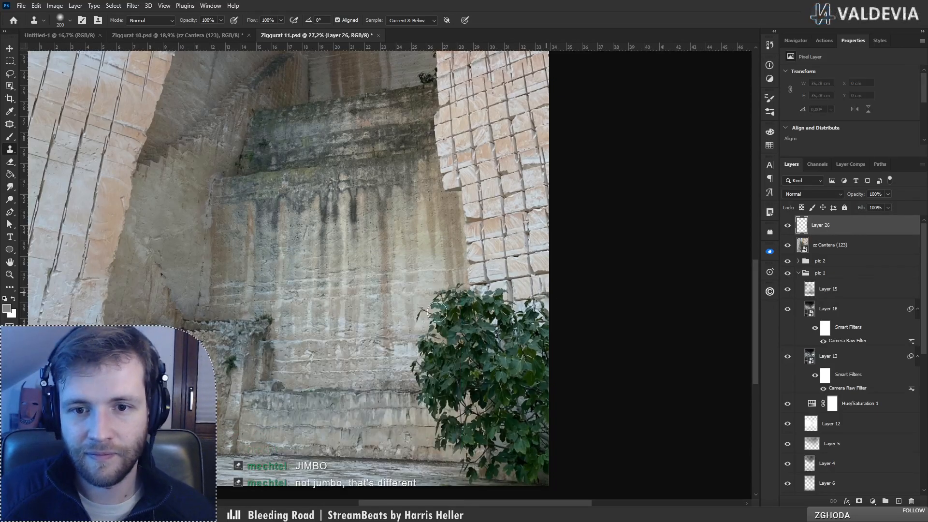
# Step: Clone block-wall texture over the bush's upper edge on the new layer, switching the stamp to the Soft Round brush and reducing its size to 90 px
pyautogui.keyDown('alt'); pyautogui.click(466, 244); pyautogui.keyUp('alt')
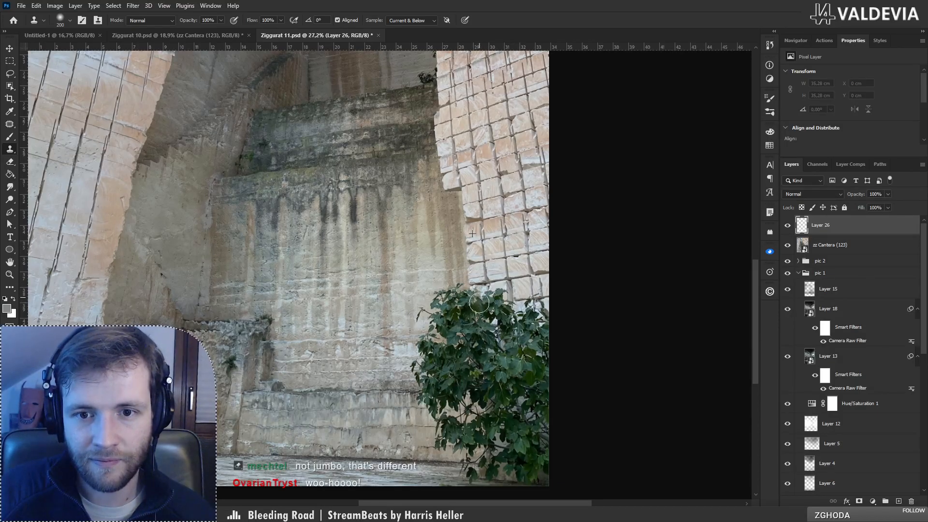
pyautogui.moveTo(478, 302); pyautogui.dragTo(500, 295)
pyautogui.rightClick(502, 319)
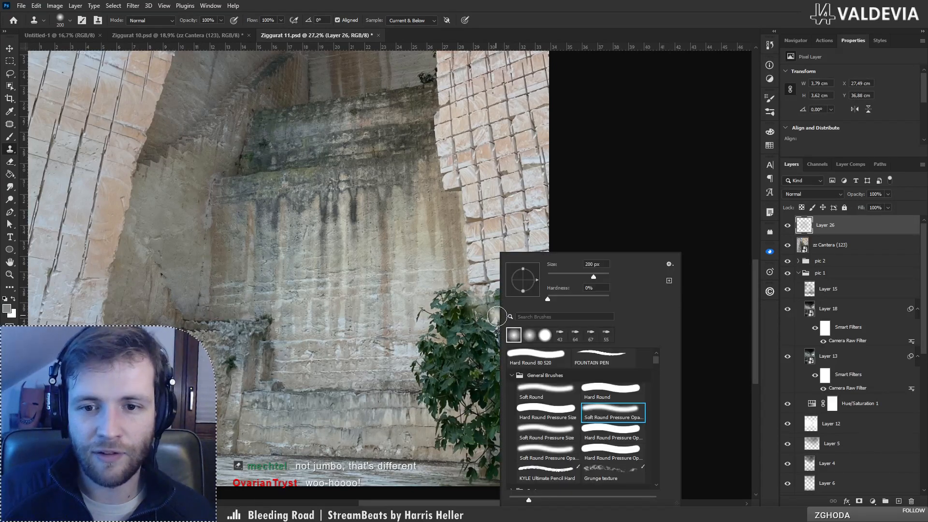
pyautogui.click(531, 377)
pyautogui.click(537, 394)
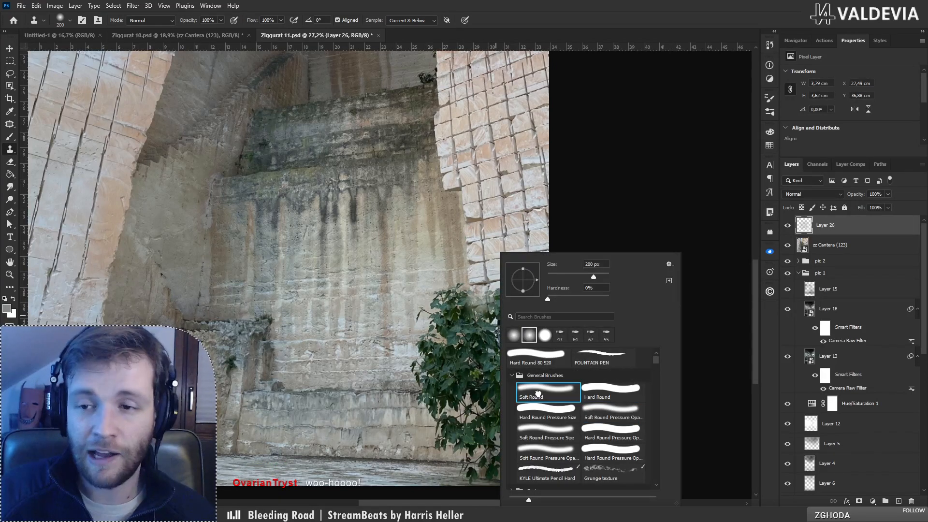
pyautogui.click(844, 234)
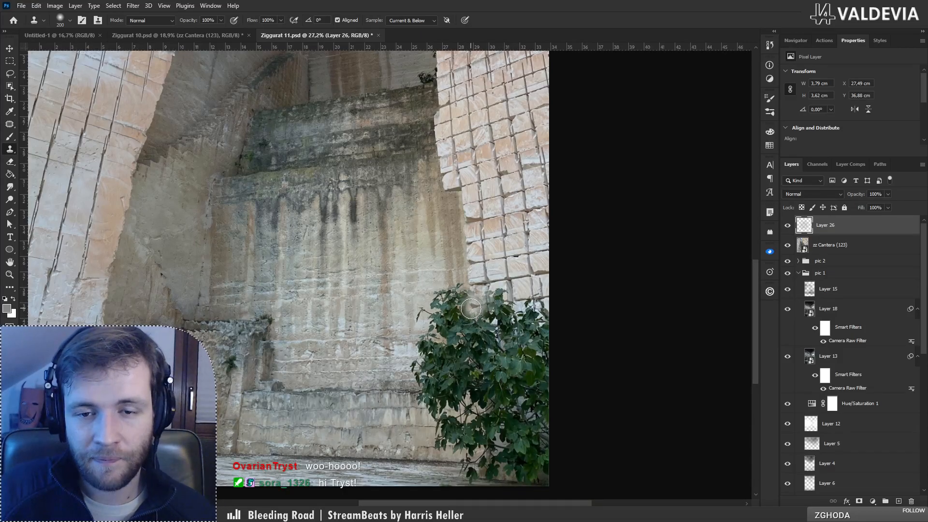
pyautogui.moveTo(470, 303)
pyautogui.mouseDown()
pyautogui.moveTo(500, 295)
pyautogui.moveTo(490, 313)
pyautogui.moveTo(506, 318)
pyautogui.mouseUp()
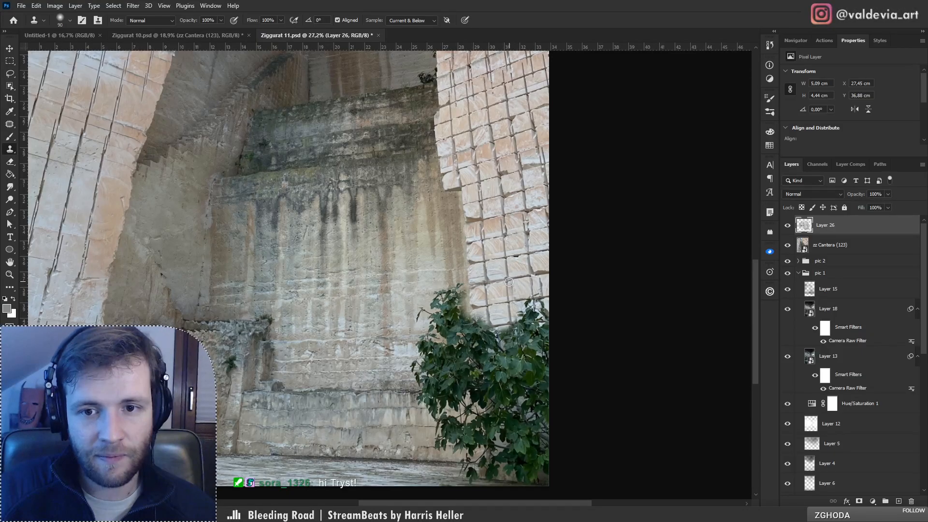
pyautogui.moveTo(512, 290); pyautogui.dragTo(512, 295)
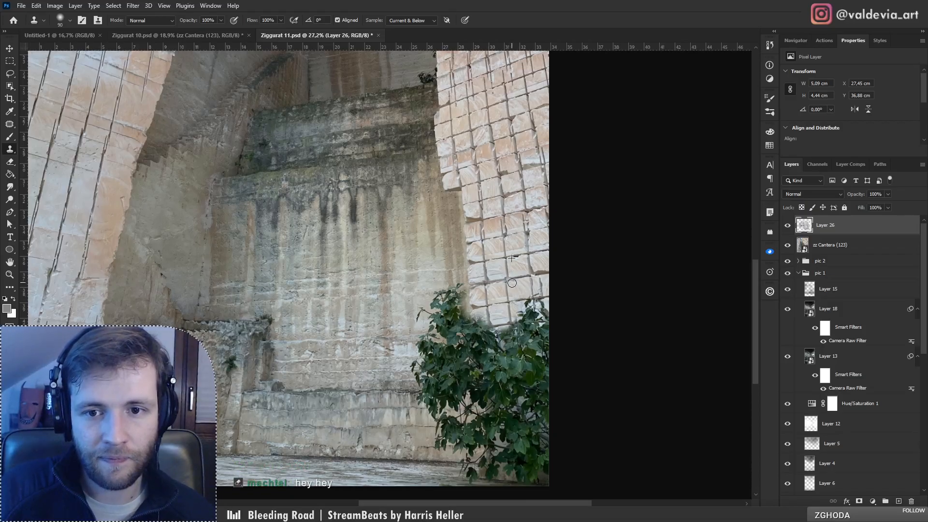
pyautogui.hotkey('ctrl', 'z')
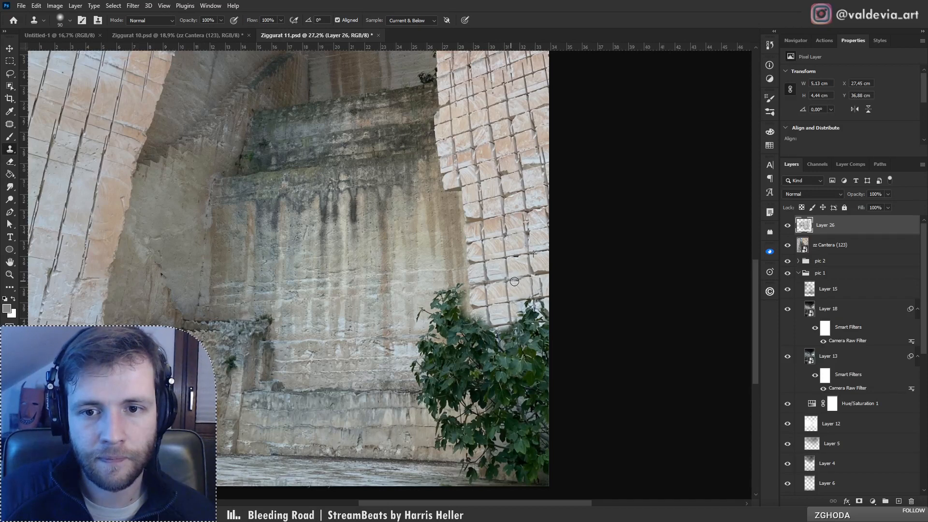
# Step: Extend the cloned stone blocks down over the middle of the bush, including the edge where the block wall meets the stained wall
pyautogui.press('z')
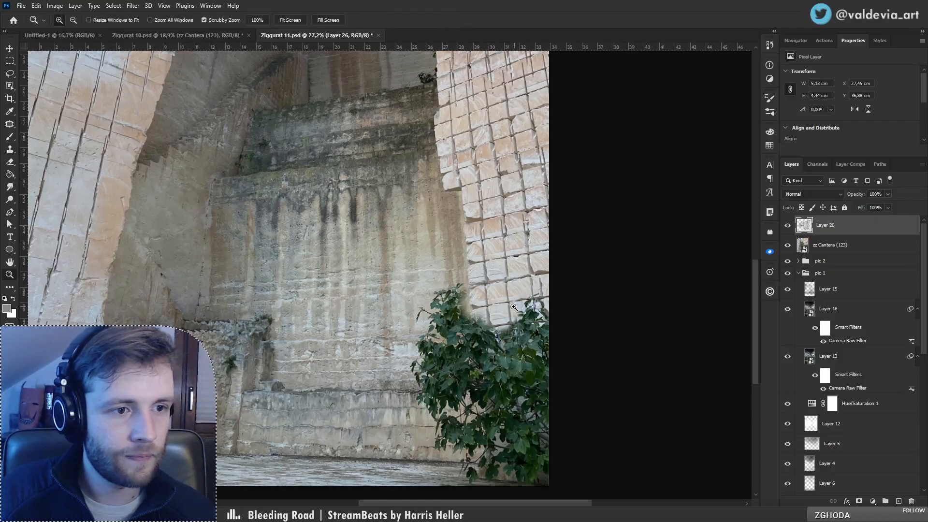
pyautogui.moveTo(514, 309); pyautogui.dragTo(566, 297)
pyautogui.press('s')
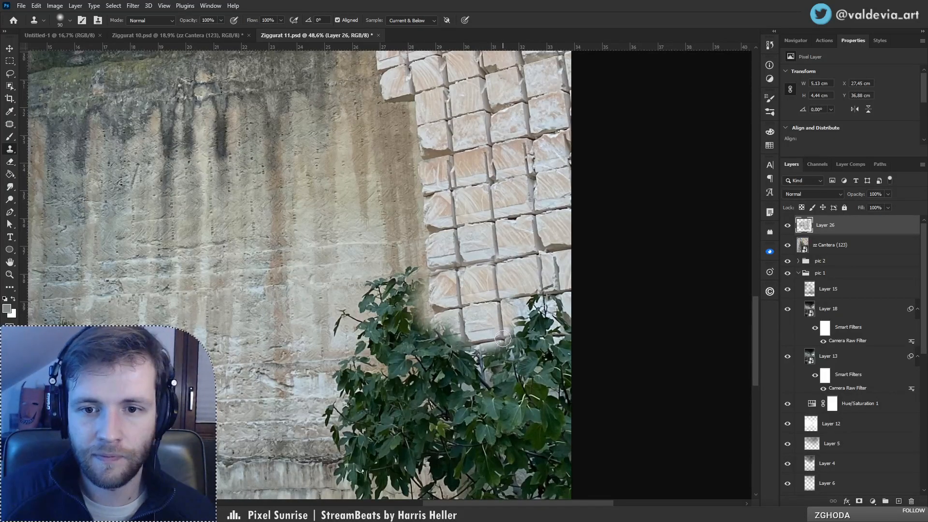
pyautogui.moveTo(503, 340)
pyautogui.mouseDown()
pyautogui.moveTo(512, 365)
pyautogui.moveTo(502, 348)
pyautogui.moveTo(477, 356)
pyautogui.mouseUp()
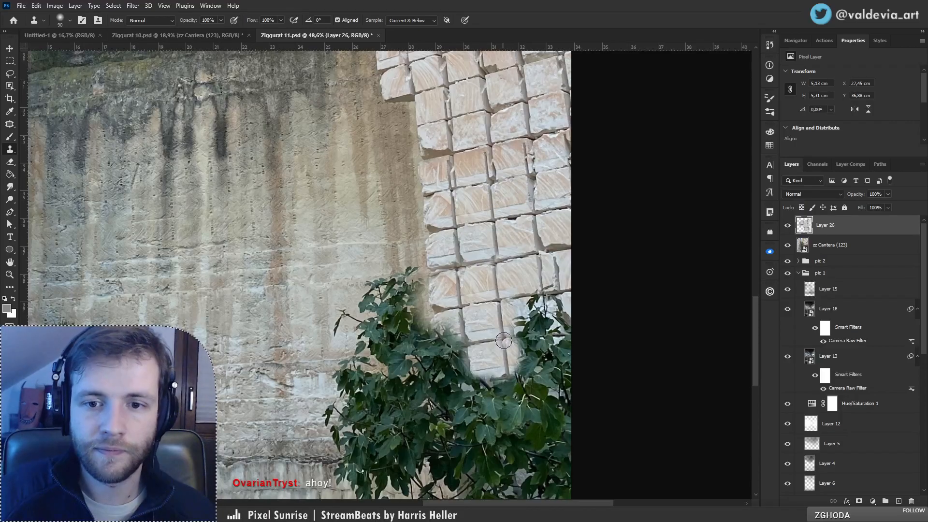
pyautogui.moveTo(506, 357)
pyautogui.mouseDown()
pyautogui.moveTo(509, 390)
pyautogui.moveTo(485, 372)
pyautogui.moveTo(466, 375)
pyautogui.moveTo(465, 351)
pyautogui.moveTo(418, 338)
pyautogui.moveTo(465, 350)
pyautogui.moveTo(434, 348)
pyautogui.moveTo(439, 329)
pyautogui.moveTo(452, 326)
pyautogui.moveTo(436, 322)
pyautogui.moveTo(455, 327)
pyautogui.moveTo(455, 373)
pyautogui.mouseUp()
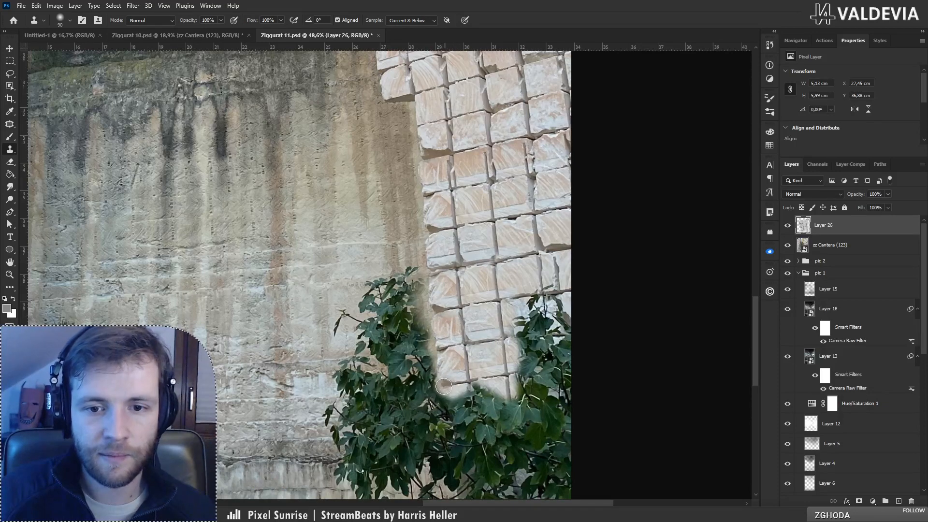
pyautogui.moveTo(444, 387)
pyautogui.mouseDown()
pyautogui.moveTo(466, 395)
pyautogui.moveTo(467, 406)
pyautogui.moveTo(442, 411)
pyautogui.moveTo(440, 421)
pyautogui.moveTo(470, 421)
pyautogui.moveTo(433, 399)
pyautogui.moveTo(442, 394)
pyautogui.moveTo(428, 387)
pyautogui.moveTo(416, 304)
pyautogui.mouseUp()
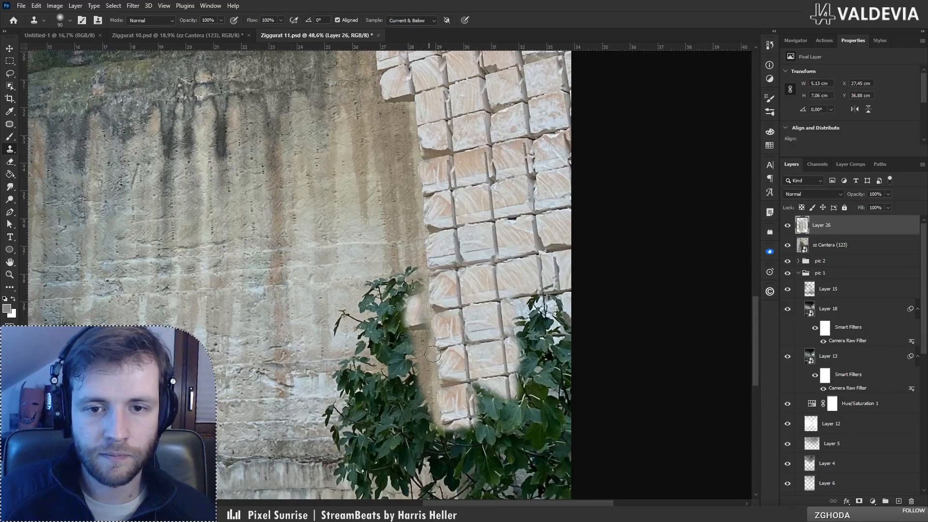
pyautogui.hotkey('ctrl', 'z')
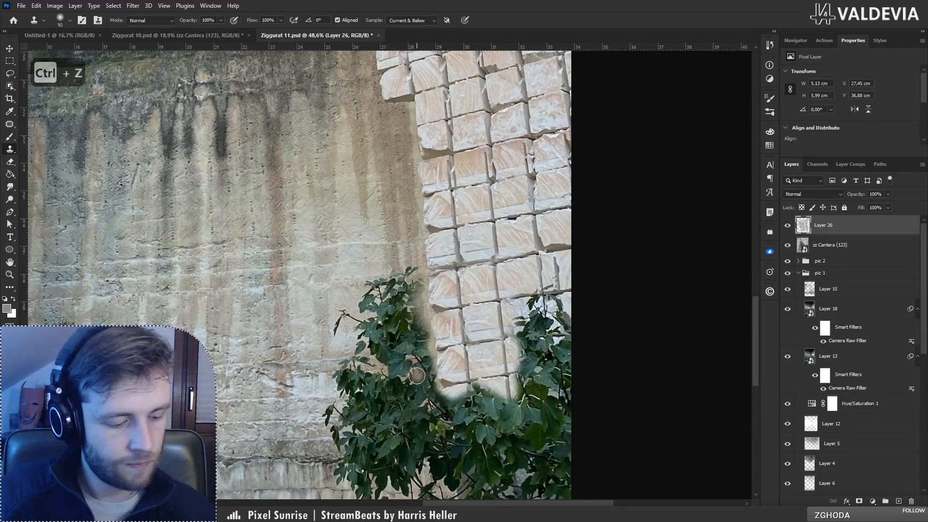
pyautogui.hotkey('ctrl', 'shift', 'z')
# Step: Erase the stray cloned stone patch beside the block wall's left edge with a 36 px Soft Round eraser
pyautogui.press('e')
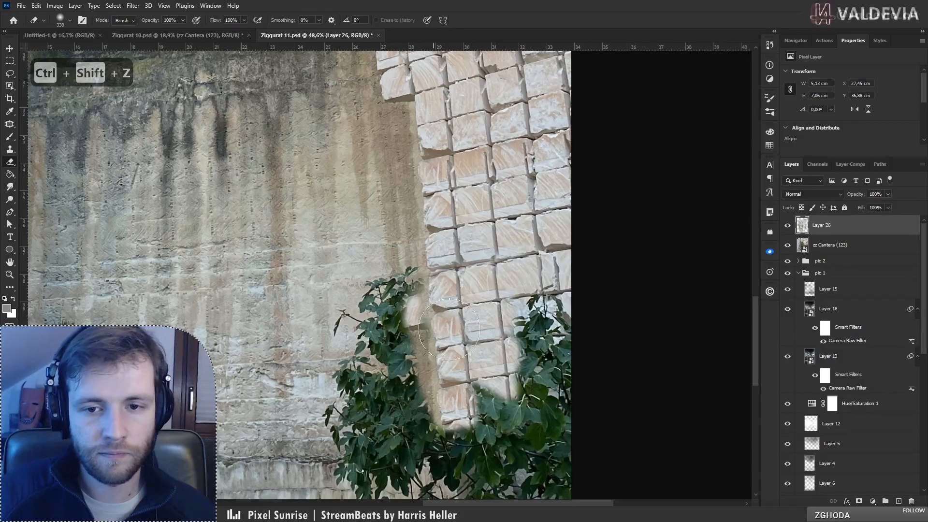
pyautogui.rightClick(460, 331)
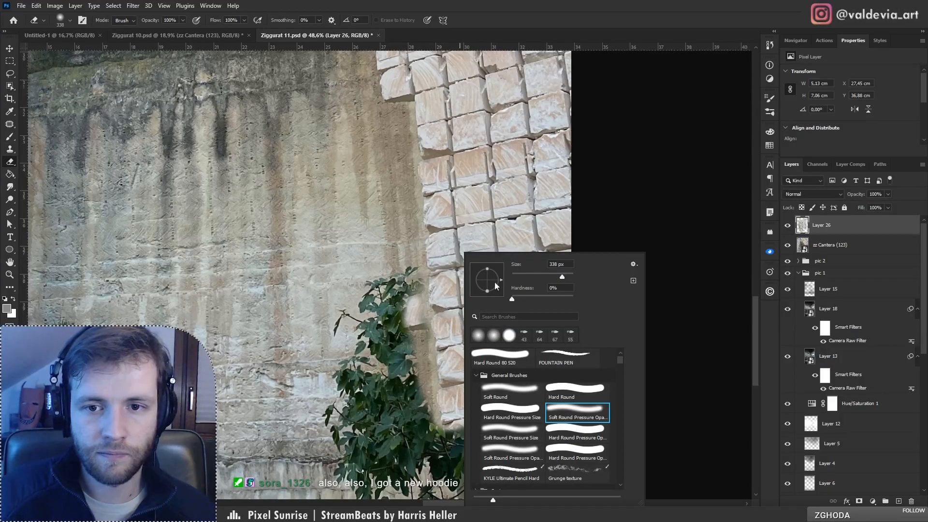
pyautogui.click(520, 396)
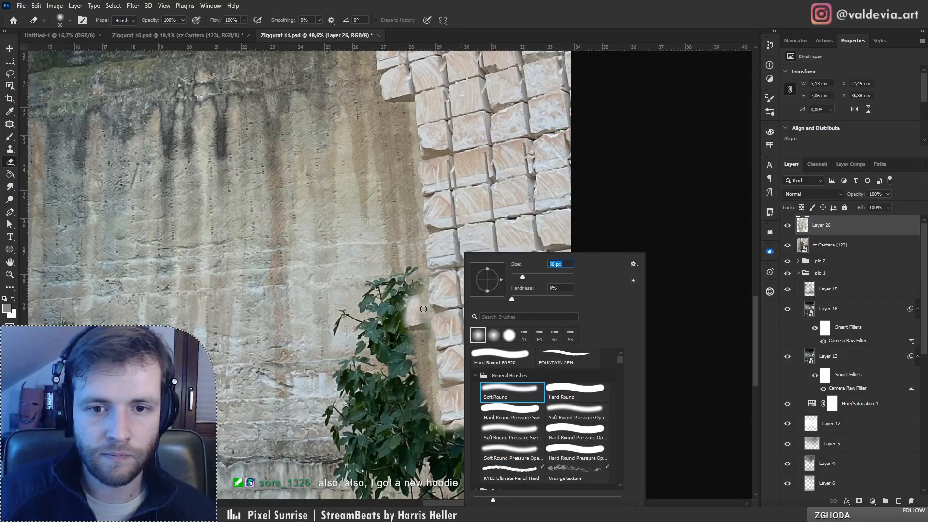
pyautogui.moveTo(423, 309)
pyautogui.mouseDown()
pyautogui.moveTo(411, 314)
pyautogui.moveTo(423, 327)
pyautogui.moveTo(396, 313)
pyautogui.moveTo(380, 267)
pyautogui.mouseUp()
# Step: Clone stone blocks over the upper right part of the bush, continuing the block wall to the canvas edge
pyautogui.press('s')
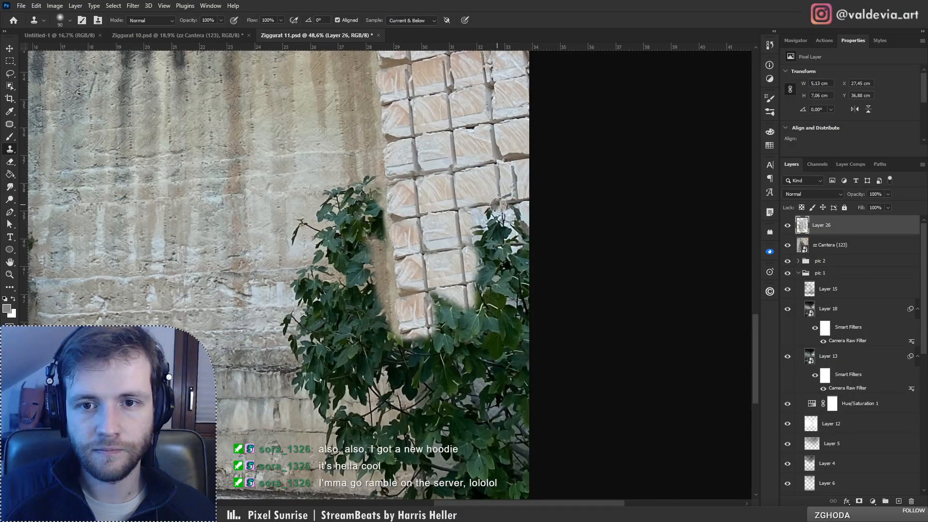
pyautogui.moveTo(500, 205); pyautogui.dragTo(500, 208)
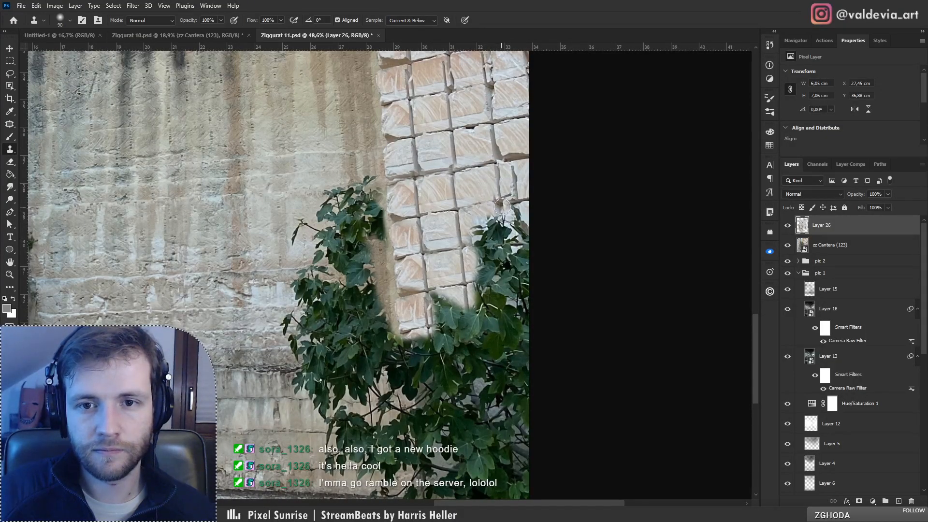
pyautogui.hotkey('ctrl', 'z')
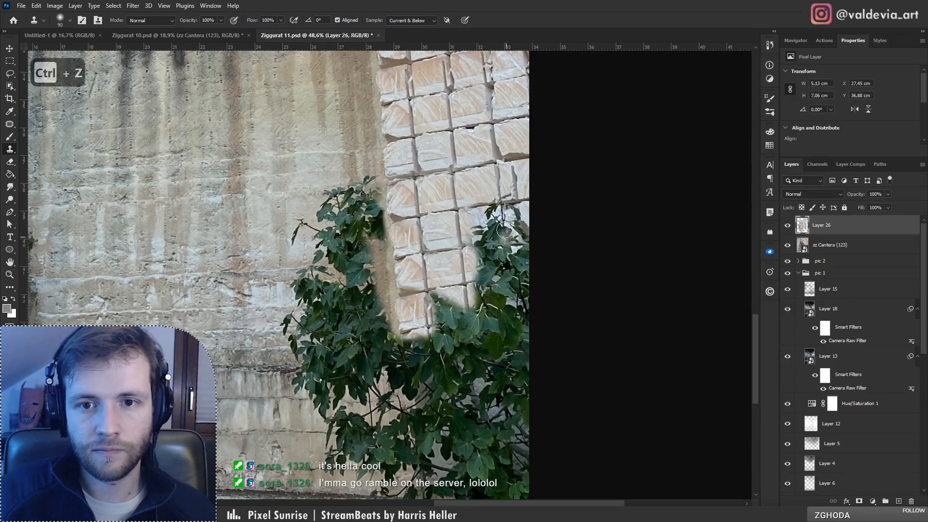
pyautogui.moveTo(497, 209); pyautogui.dragTo(521, 206)
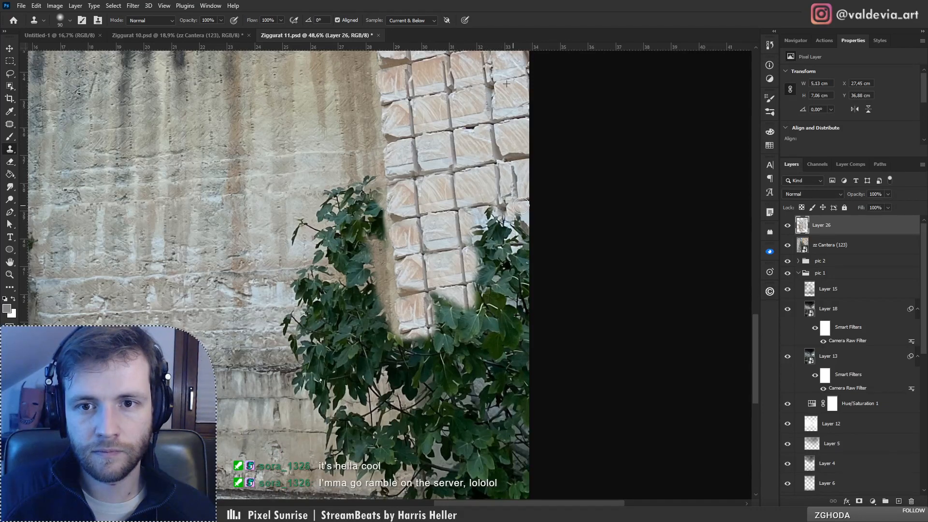
pyautogui.hotkey('ctrl', 'z')
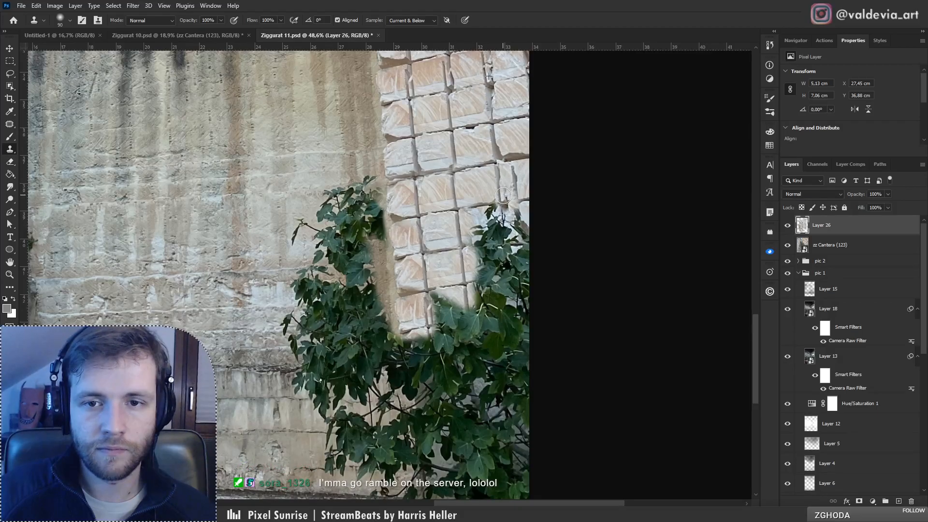
pyautogui.moveTo(501, 202)
pyautogui.mouseDown()
pyautogui.moveTo(500, 228)
pyautogui.moveTo(473, 230)
pyautogui.moveTo(503, 237)
pyautogui.moveTo(521, 214)
pyautogui.moveTo(512, 255)
pyautogui.moveTo(480, 257)
pyautogui.moveTo(502, 271)
pyautogui.moveTo(476, 276)
pyautogui.mouseUp()
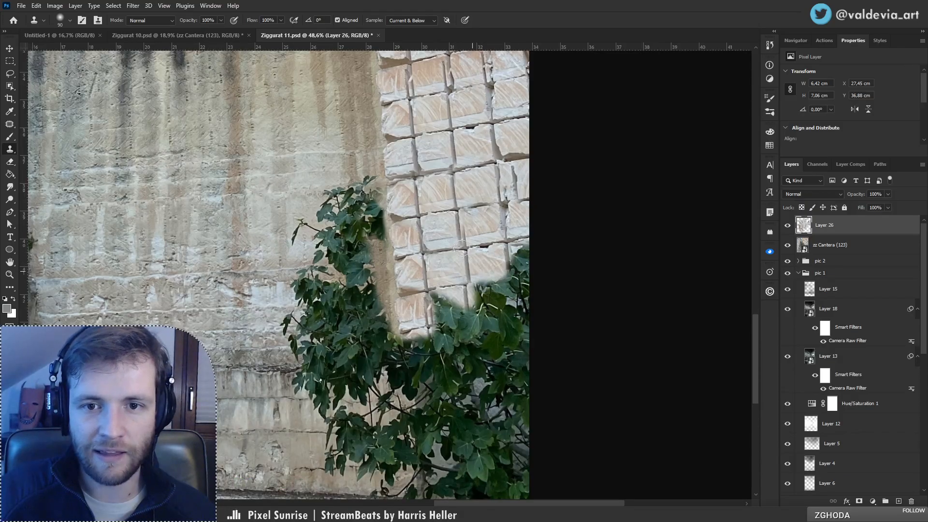
# Step: Examine the block wall higher up and the whole composition, then inspect the partly covered bush again with the Clone Stamp ready
pyautogui.press('z')
pyautogui.moveTo(456, 233); pyautogui.dragTo(375, 232)
pyautogui.moveTo(449, 106); pyautogui.dragTo(519, 107)
pyautogui.press('s')
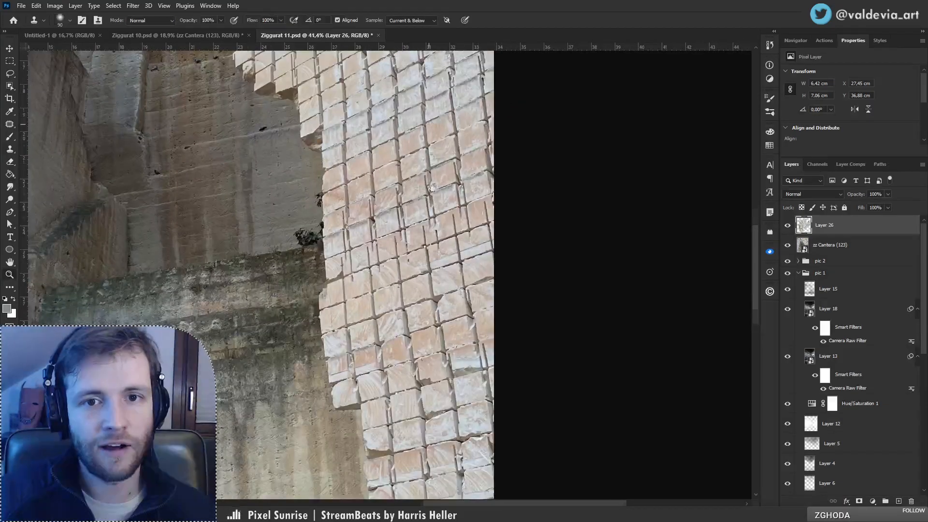
pyautogui.moveTo(411, 111)
pyautogui.mouseDown()
pyautogui.moveTo(432, 343)
pyautogui.moveTo(420, 349)
pyautogui.mouseUp()
pyautogui.press('z')
pyautogui.moveTo(372, 215)
pyautogui.mouseDown()
pyautogui.moveTo(310, 212)
pyautogui.moveTo(413, 199)
pyautogui.moveTo(354, 182)
pyautogui.mouseUp()
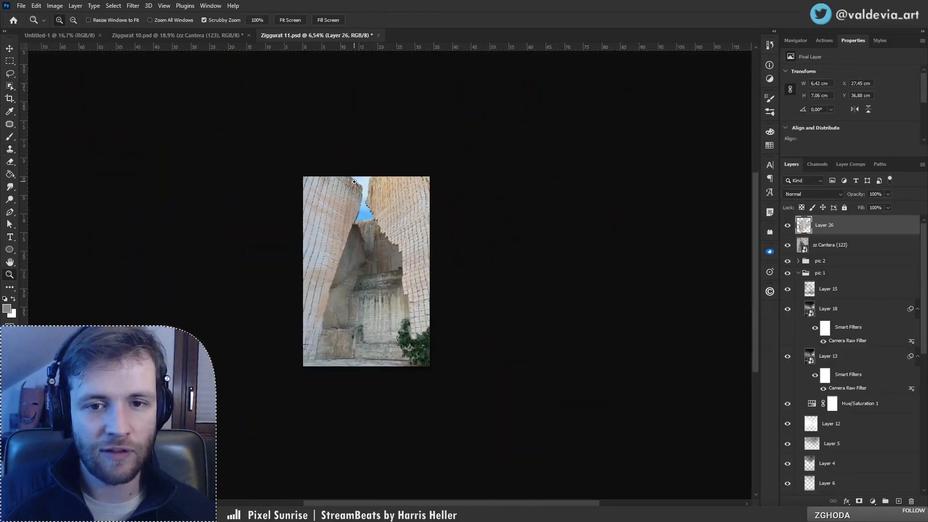
pyautogui.moveTo(410, 343)
pyautogui.mouseDown()
pyautogui.moveTo(503, 335)
pyautogui.moveTo(492, 331)
pyautogui.mouseUp()
pyautogui.press('s')
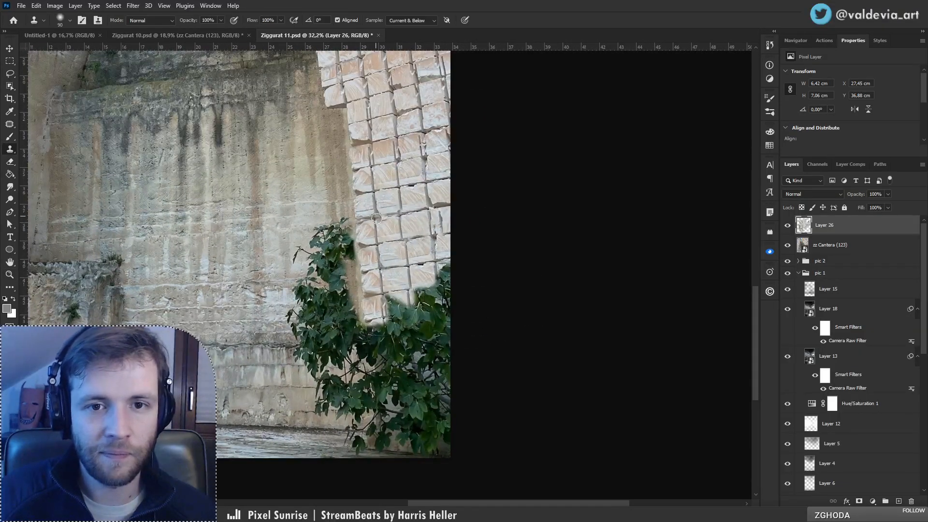
pyautogui.press('m')
pyautogui.moveTo(33, 55); pyautogui.dragTo(367, 274)
pyautogui.click(136, 5)
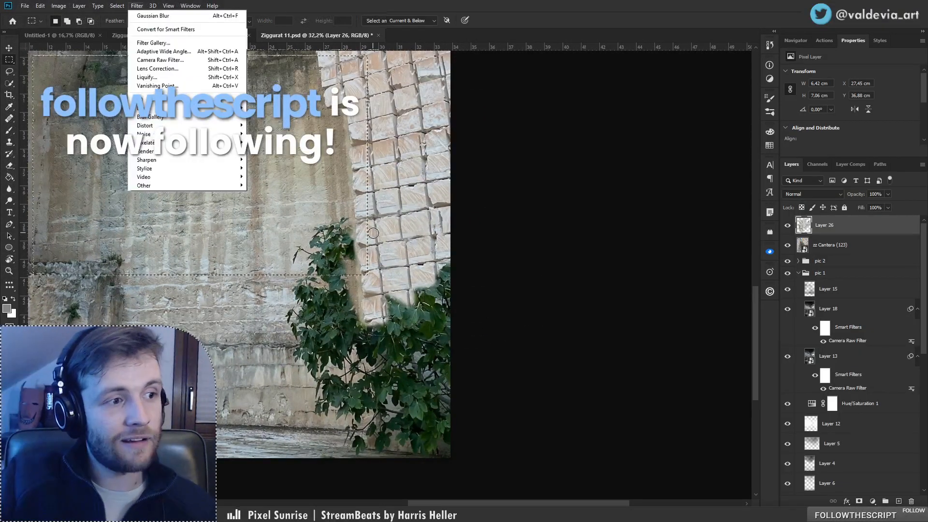
pyautogui.moveTo(184, 108)
pyautogui.click(265, 142)
pyautogui.moveTo(236, 271); pyautogui.dragTo(259, 270)
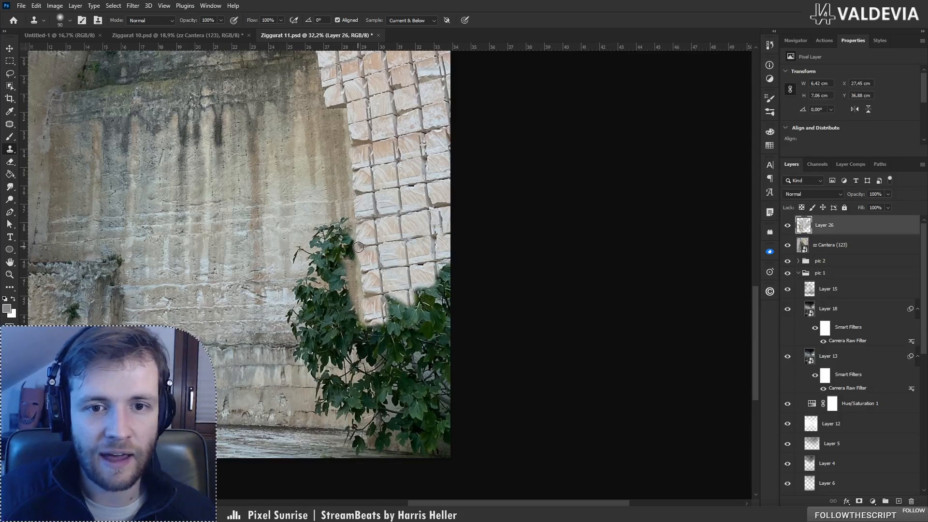
# Step: Clone stone blocks from higher up the block wall down over the middle of the bush
pyautogui.moveTo(407, 182); pyautogui.dragTo(328, 183)
pyautogui.moveTo(288, 80); pyautogui.dragTo(406, 83)
pyautogui.moveTo(414, 171); pyautogui.dragTo(421, 351)
pyautogui.moveTo(340, 225); pyautogui.dragTo(221, 220)
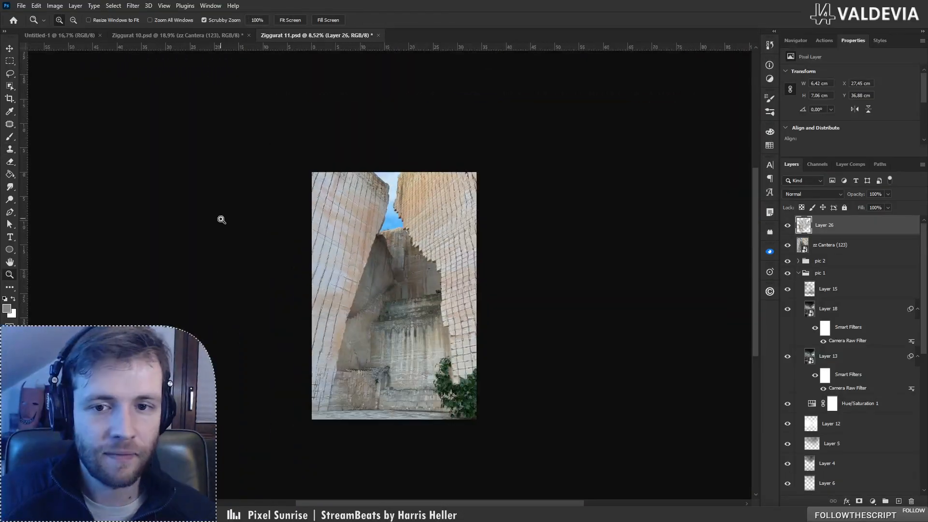
pyautogui.moveTo(453, 403); pyautogui.dragTo(537, 403)
pyautogui.press('s')
pyautogui.moveTo(529, 365); pyautogui.dragTo(455, 332)
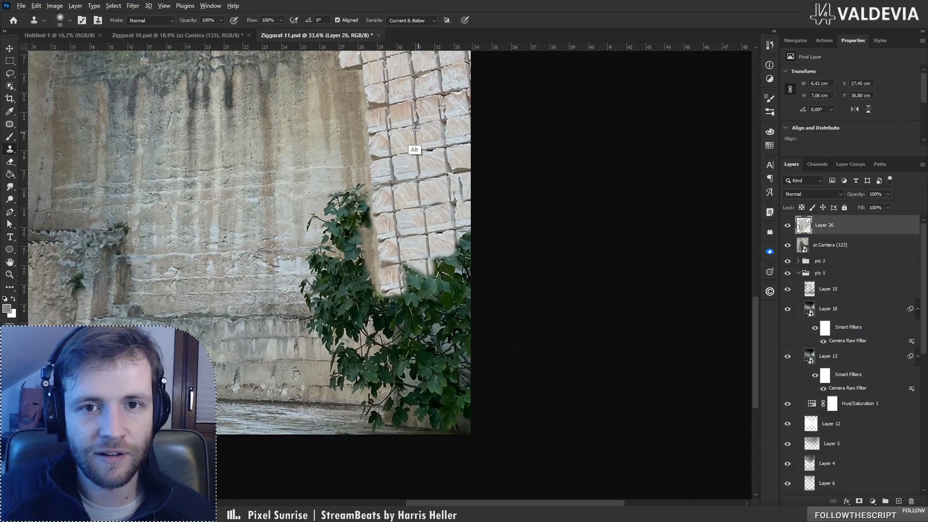
pyautogui.keyDown('alt'); pyautogui.click(416, 102); pyautogui.keyUp('alt')
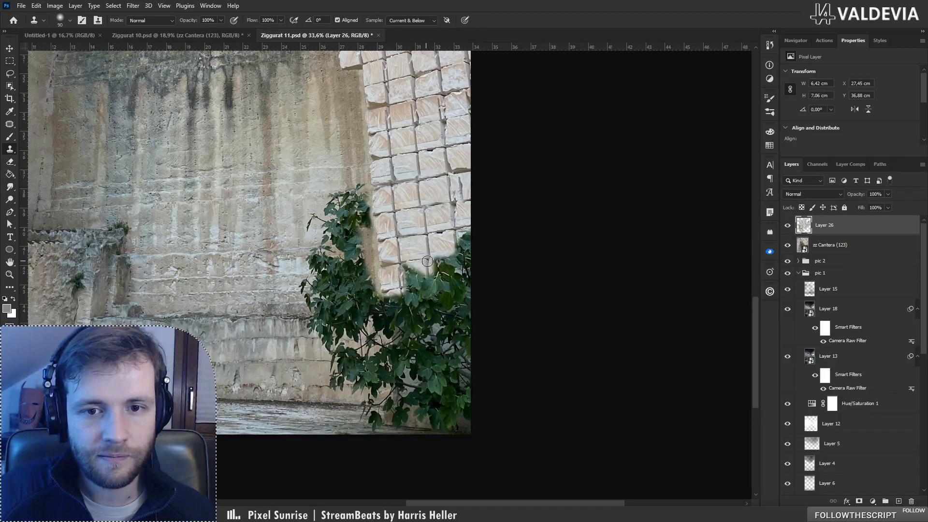
pyautogui.moveTo(427, 261)
pyautogui.mouseDown()
pyautogui.moveTo(412, 271)
pyautogui.moveTo(424, 282)
pyautogui.moveTo(403, 288)
pyautogui.moveTo(426, 299)
pyautogui.moveTo(401, 309)
pyautogui.moveTo(430, 309)
pyautogui.moveTo(410, 324)
pyautogui.moveTo(421, 329)
pyautogui.moveTo(440, 302)
pyautogui.mouseUp()
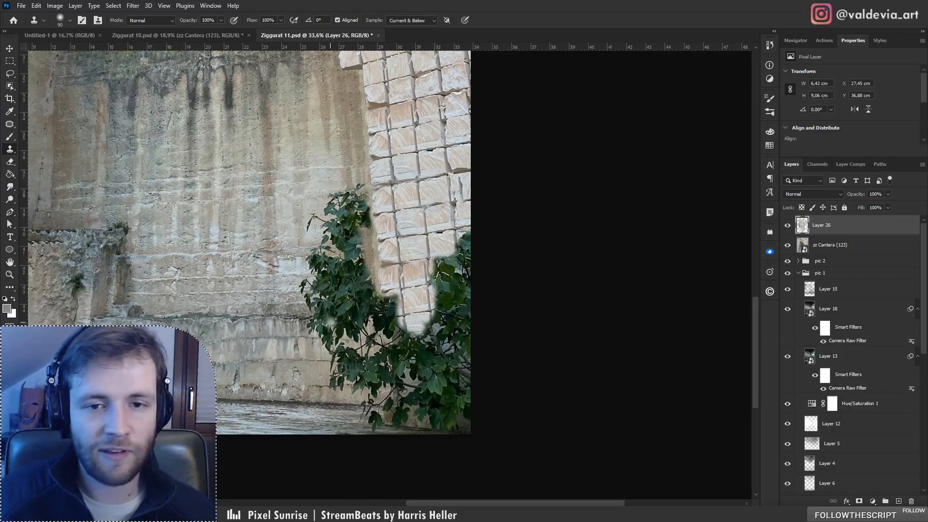
# Step: Clone the block wall's left edge further down through the bush, continuing its slanted outline
pyautogui.moveTo(349, 264); pyautogui.dragTo(482, 308)
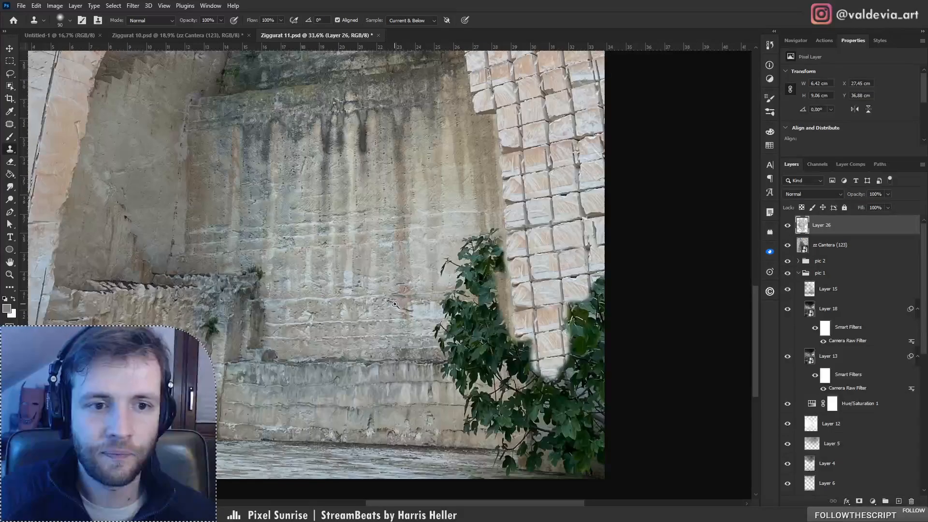
pyautogui.press('z')
pyautogui.moveTo(297, 307); pyautogui.dragTo(229, 311)
pyautogui.moveTo(355, 220); pyautogui.dragTo(406, 221)
pyautogui.press('s')
pyautogui.press('alt')
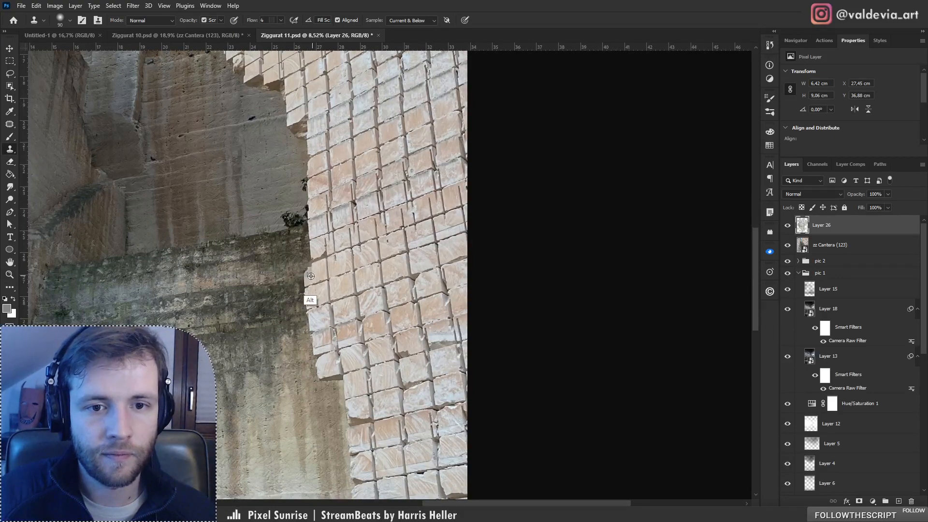
pyautogui.scroll(-3, 406, 394)
pyautogui.scroll(-4, 446, 189)
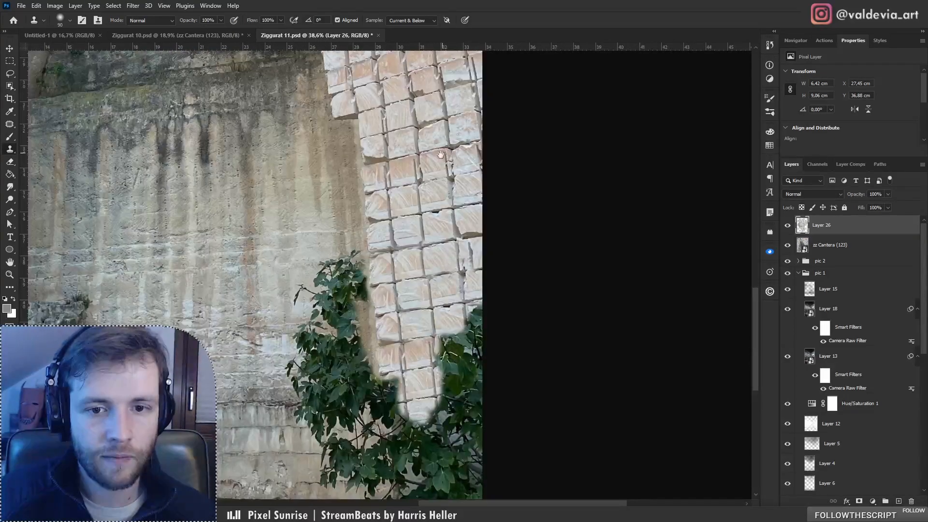
pyautogui.hscroll(1, 307, 255)
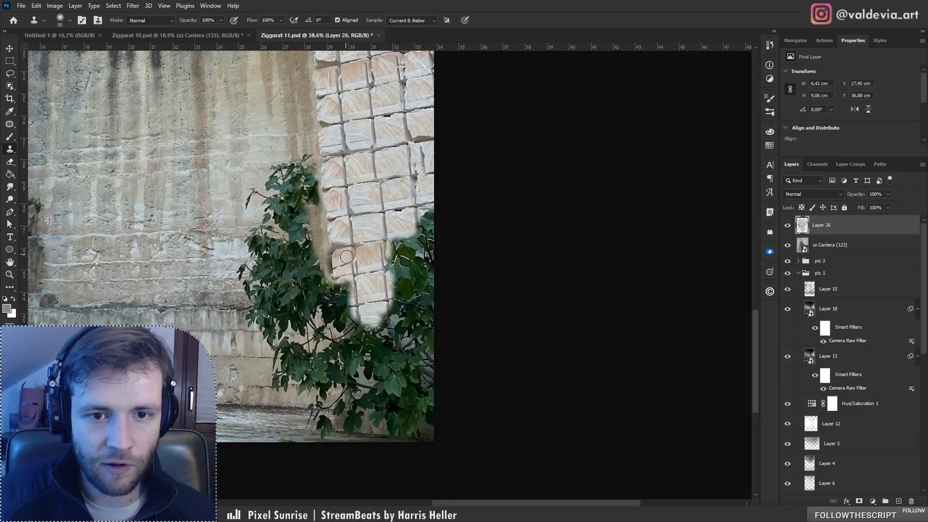
pyautogui.moveTo(337, 288)
pyautogui.mouseDown()
pyautogui.moveTo(350, 316)
pyautogui.moveTo(339, 304)
pyautogui.moveTo(353, 319)
pyautogui.moveTo(349, 349)
pyautogui.moveTo(367, 369)
pyautogui.moveTo(359, 304)
pyautogui.moveTo(363, 332)
pyautogui.moveTo(367, 300)
pyautogui.mouseUp()
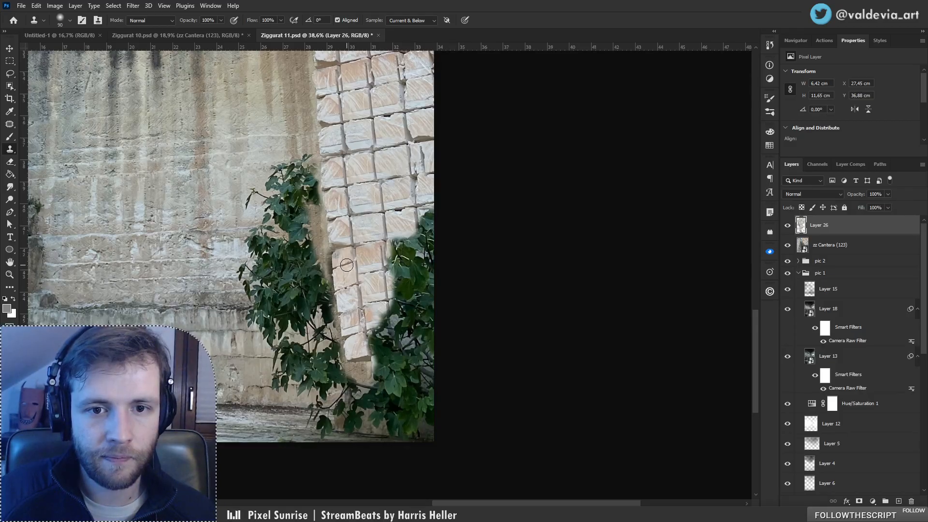
# Step: Clone stone blocks over the upper right part of the remaining bush, out to the canvas edge
pyautogui.press('z')
pyautogui.moveTo(337, 303); pyautogui.dragTo(270, 274)
pyautogui.moveTo(370, 249); pyautogui.dragTo(449, 246)
pyautogui.press('s')
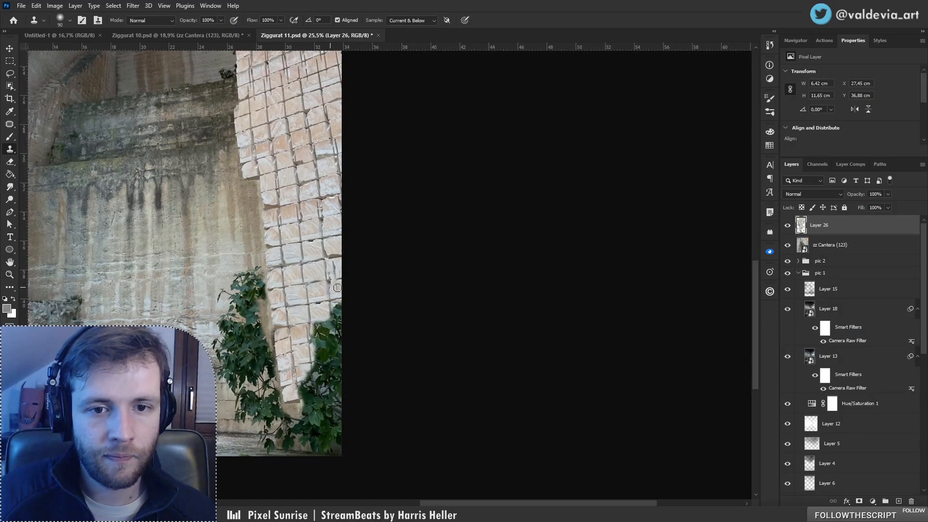
pyautogui.keyDown('alt'); pyautogui.click(319, 181); pyautogui.keyUp('alt')
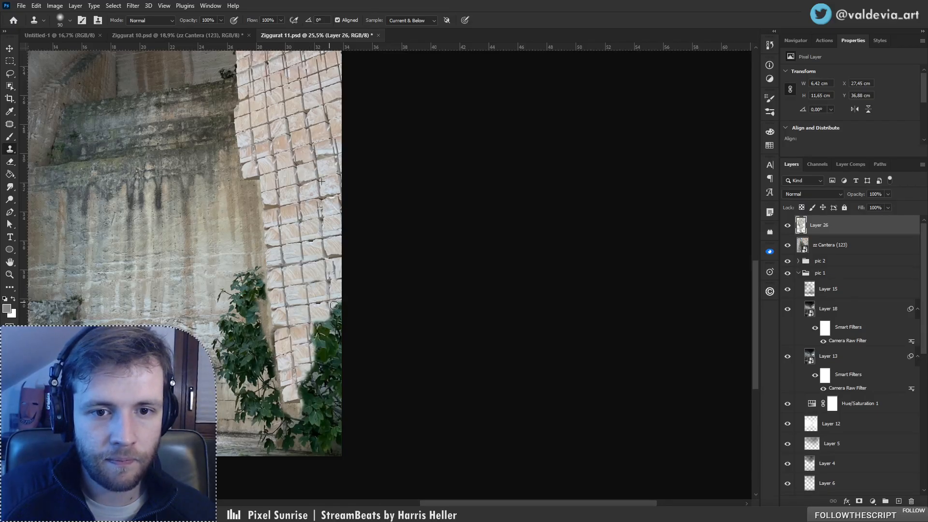
pyautogui.moveTo(334, 305)
pyautogui.mouseDown()
pyautogui.moveTo(333, 327)
pyautogui.moveTo(337, 344)
pyautogui.moveTo(329, 341)
pyautogui.moveTo(445, 250)
pyautogui.moveTo(447, 236)
pyautogui.moveTo(411, 236)
pyautogui.moveTo(403, 244)
pyautogui.moveTo(422, 265)
pyautogui.mouseUp()
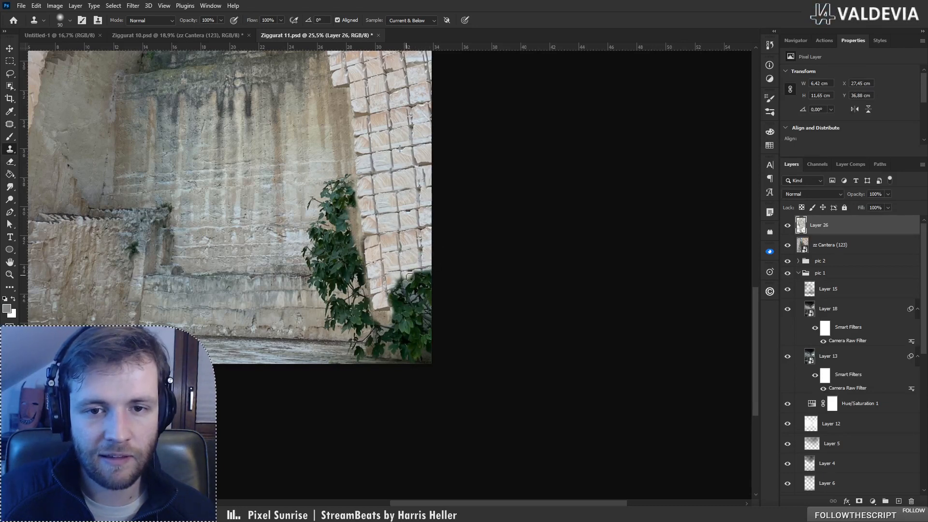
# Step: Clone darker stained wall texture into the narrow strip between the bush and the block wall's left edge
pyautogui.moveTo(410, 277)
pyautogui.mouseDown()
pyautogui.moveTo(430, 276)
pyautogui.moveTo(376, 299)
pyautogui.mouseUp()
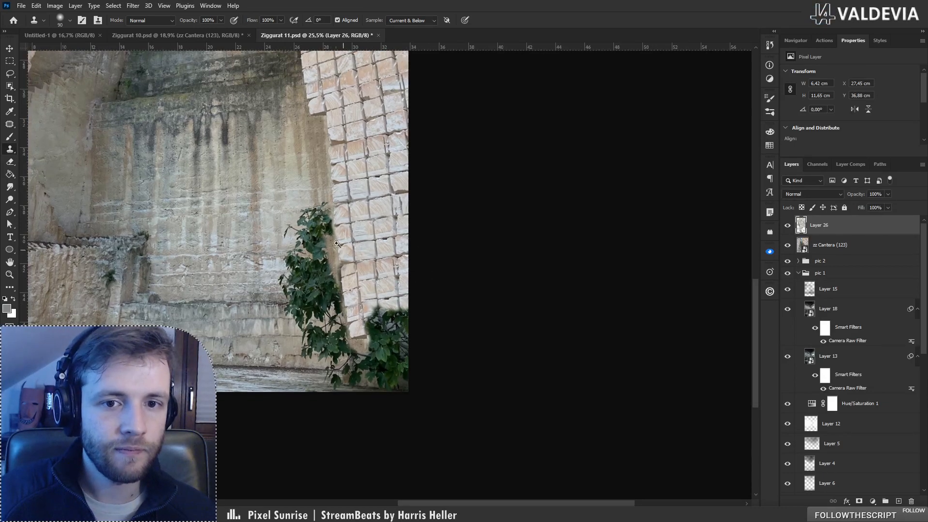
pyautogui.press('z')
pyautogui.moveTo(331, 247)
pyautogui.mouseDown()
pyautogui.moveTo(290, 230)
pyautogui.moveTo(452, 238)
pyautogui.mouseUp()
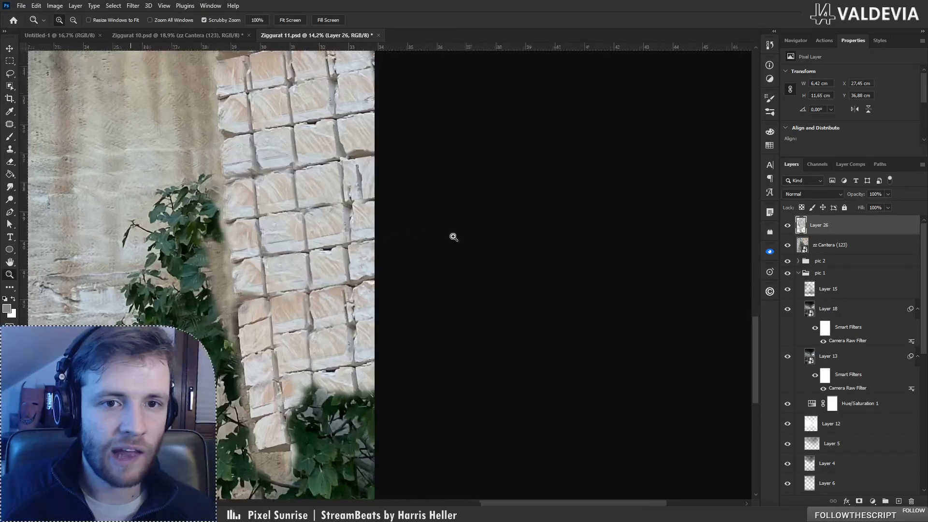
pyautogui.press('s')
pyautogui.moveTo(340, 179); pyautogui.dragTo(439, 235)
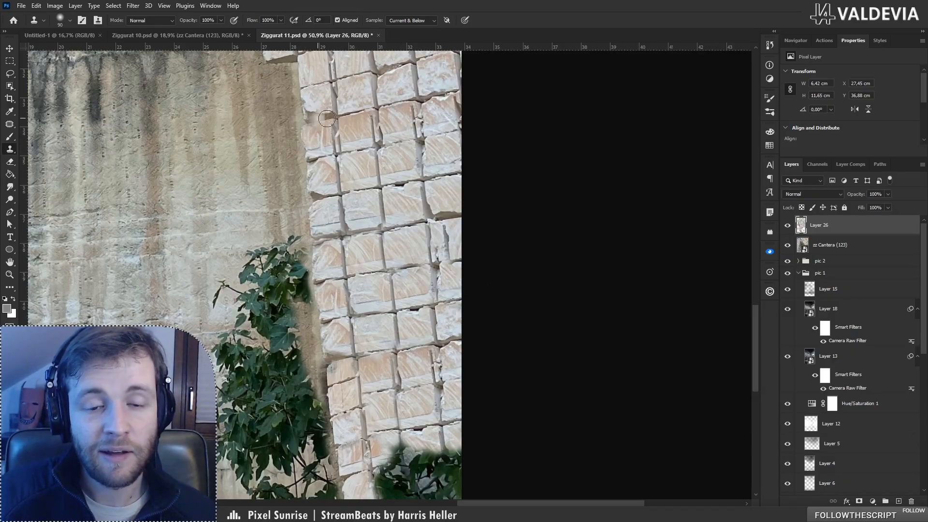
pyautogui.moveTo(305, 133); pyautogui.dragTo(387, 182)
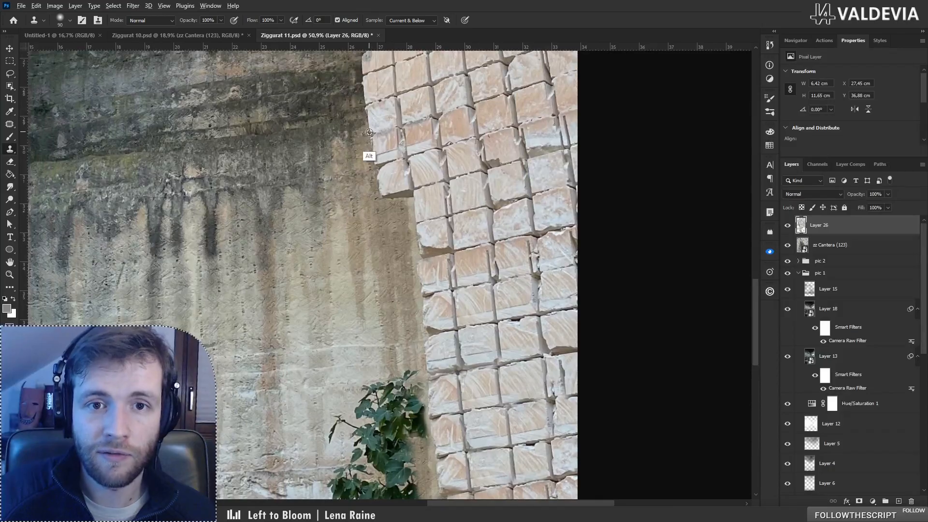
pyautogui.moveTo(522, 387); pyautogui.dragTo(485, 187)
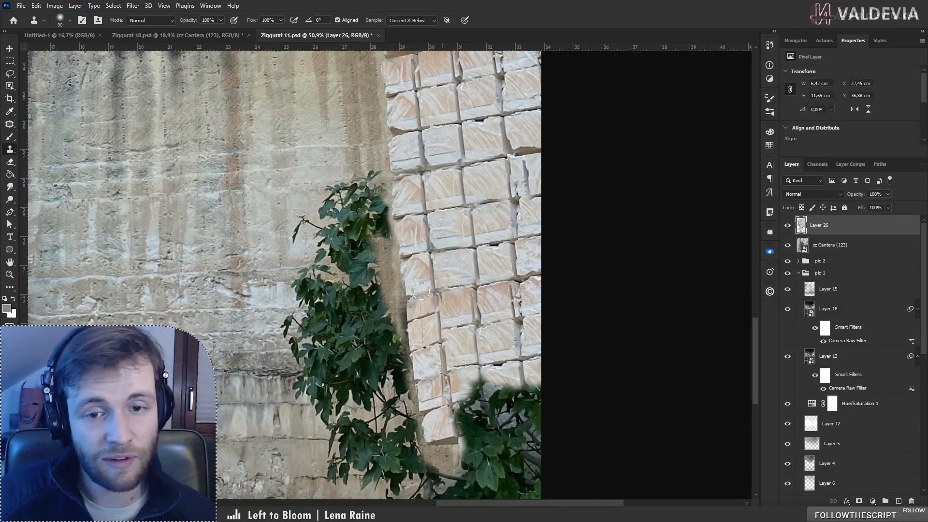
pyautogui.moveTo(402, 289); pyautogui.dragTo(384, 247)
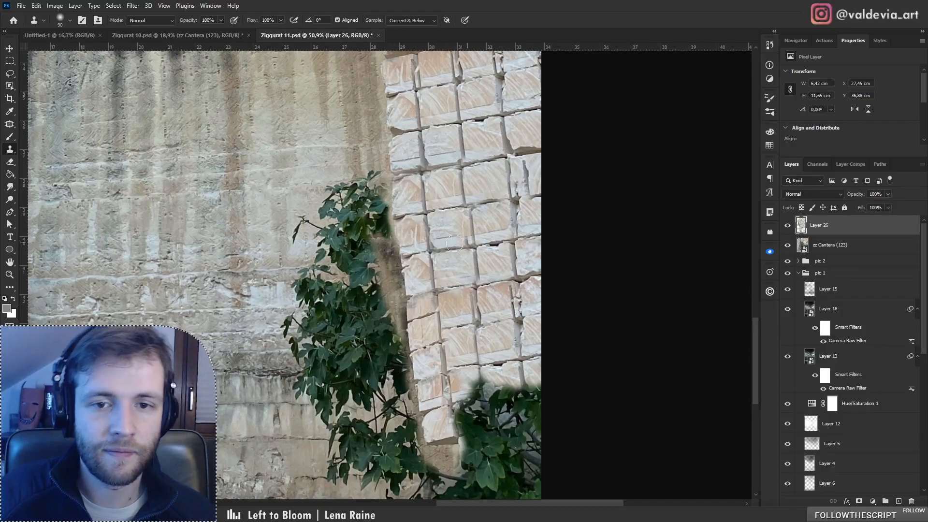
# Step: Clone the stained wall over the upper part of the bush and the dark remnants beside the block wall
pyautogui.keyDown('alt'); pyautogui.click(370, 93); pyautogui.keyUp('alt')
pyautogui.moveTo(376, 195)
pyautogui.mouseDown()
pyautogui.moveTo(383, 234)
pyautogui.moveTo(373, 172)
pyautogui.moveTo(358, 208)
pyautogui.moveTo(361, 183)
pyautogui.moveTo(351, 180)
pyautogui.moveTo(341, 219)
pyautogui.moveTo(318, 208)
pyautogui.moveTo(371, 251)
pyautogui.moveTo(346, 262)
pyautogui.moveTo(354, 244)
pyautogui.moveTo(374, 274)
pyautogui.moveTo(335, 299)
pyautogui.moveTo(365, 297)
pyautogui.mouseUp()
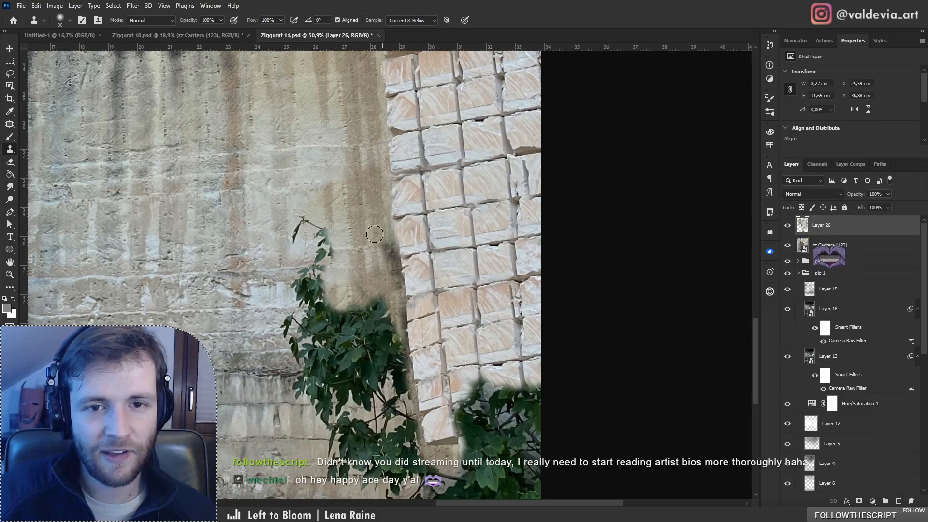
pyautogui.keyDown('alt'); pyautogui.click(370, 125); pyautogui.keyUp('alt')
pyautogui.moveTo(381, 248); pyautogui.dragTo(392, 301)
# Step: Reduce the Clone Stamp brush to 60 px and retouch the seam between the stained wall and the block wall above the bush
pyautogui.press('z')
pyautogui.moveTo(350, 210); pyautogui.dragTo(262, 210)
pyautogui.moveTo(360, 229); pyautogui.dragTo(434, 222)
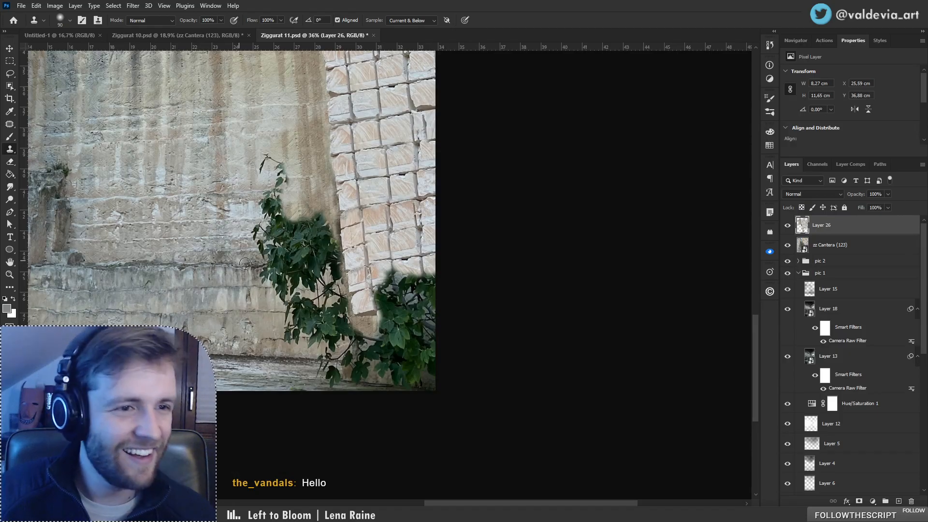
pyautogui.moveTo(285, 253); pyautogui.dragTo(384, 275)
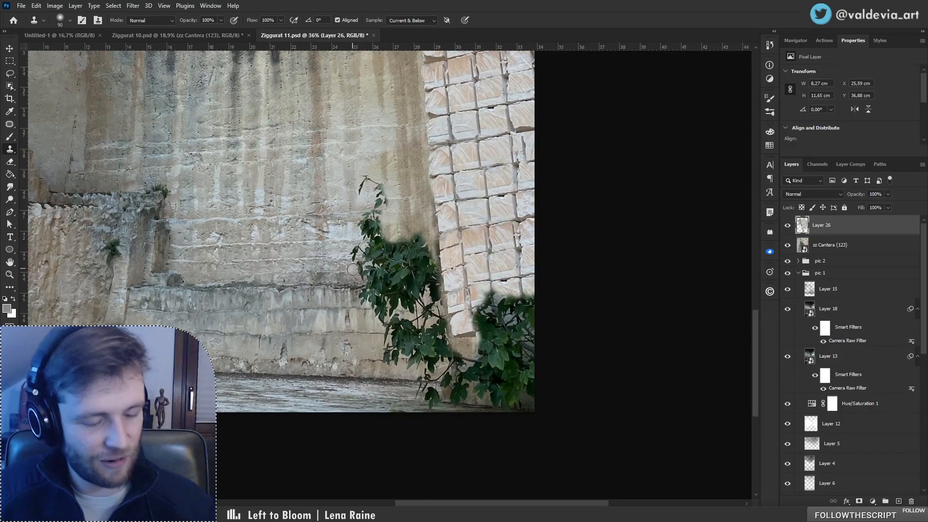
pyautogui.moveTo(438, 183); pyautogui.dragTo(403, 311)
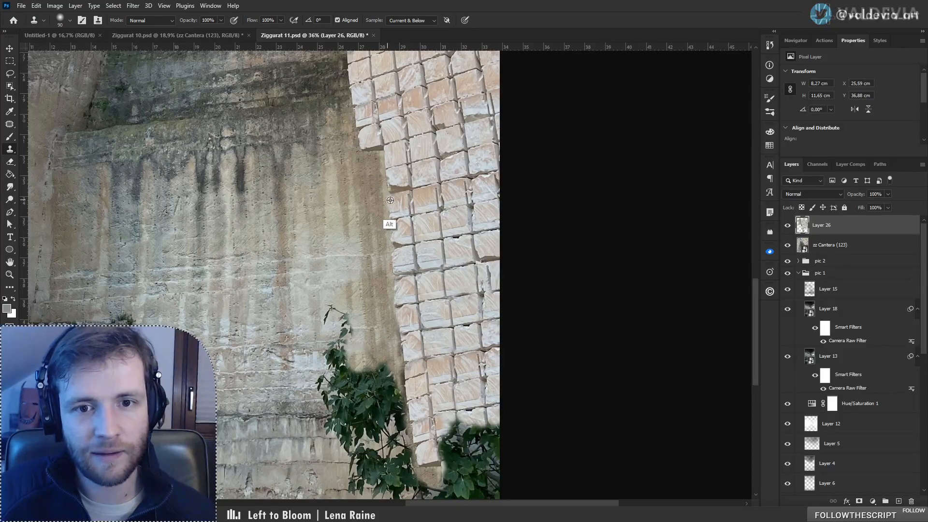
pyautogui.moveTo(430, 335)
pyautogui.mouseDown()
pyautogui.moveTo(425, 251)
pyautogui.moveTo(433, 257)
pyautogui.mouseUp()
pyautogui.press('z')
pyautogui.press('s')
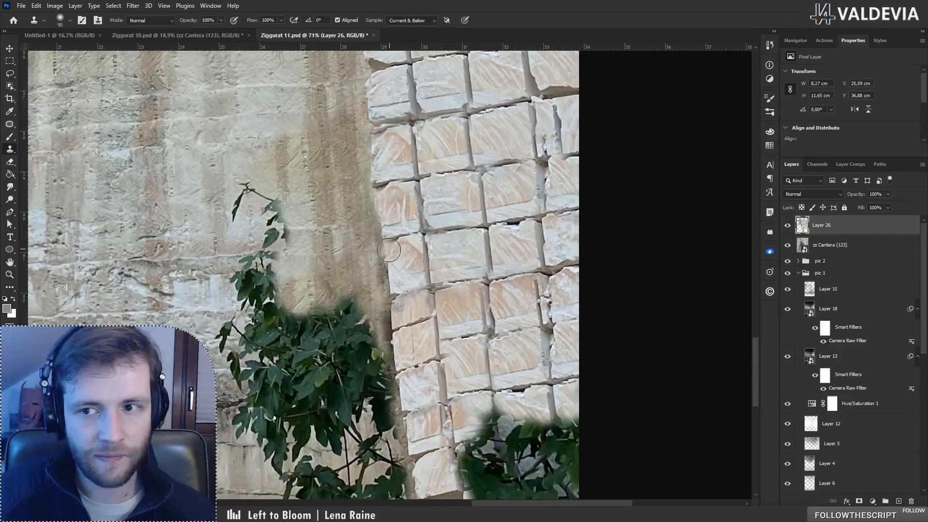
pyautogui.press('[')
pyautogui.press('[')
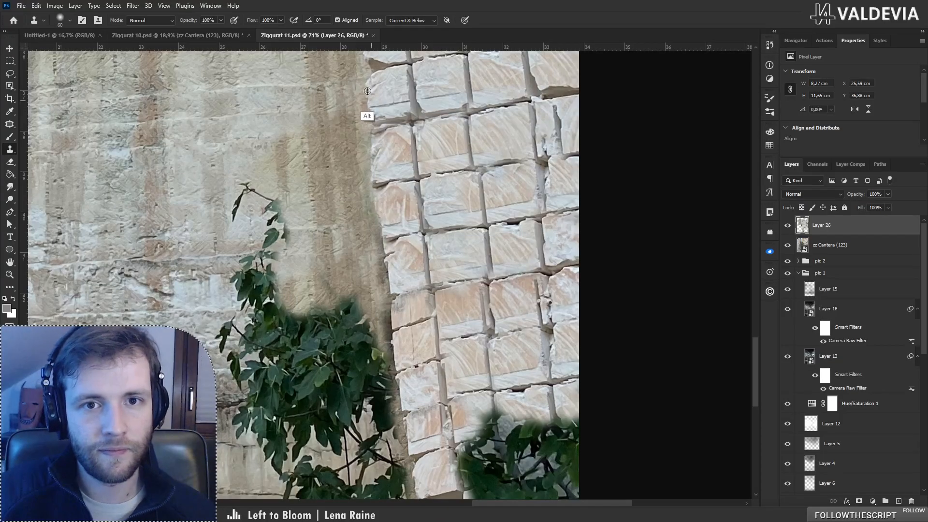
pyautogui.moveTo(387, 252)
pyautogui.mouseDown()
pyautogui.moveTo(380, 348)
pyautogui.moveTo(338, 322)
pyautogui.moveTo(372, 283)
pyautogui.mouseUp()
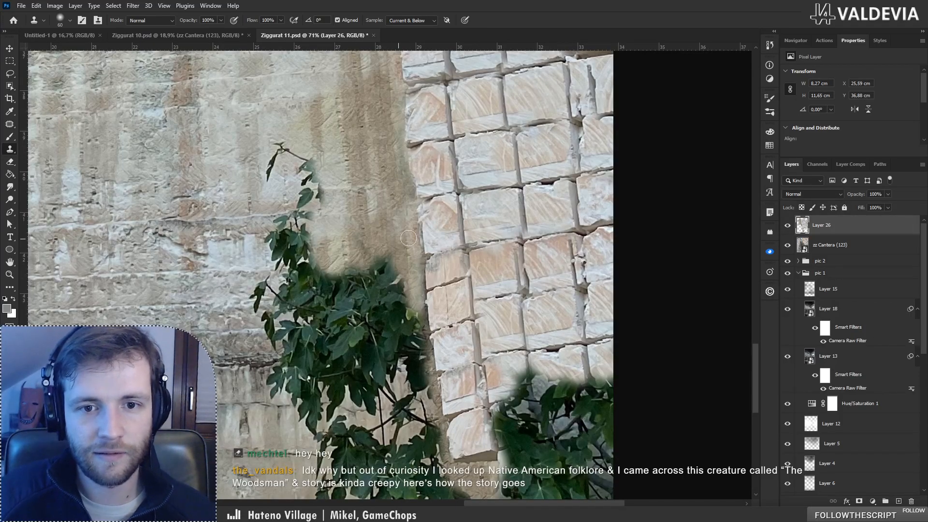
# Step: Clone more stone blocks below the wall's lowest corner, extending the column between the two halves of the bush
pyautogui.press('z')
pyautogui.moveTo(385, 244); pyautogui.dragTo(292, 238)
pyautogui.moveTo(395, 264); pyautogui.dragTo(441, 277)
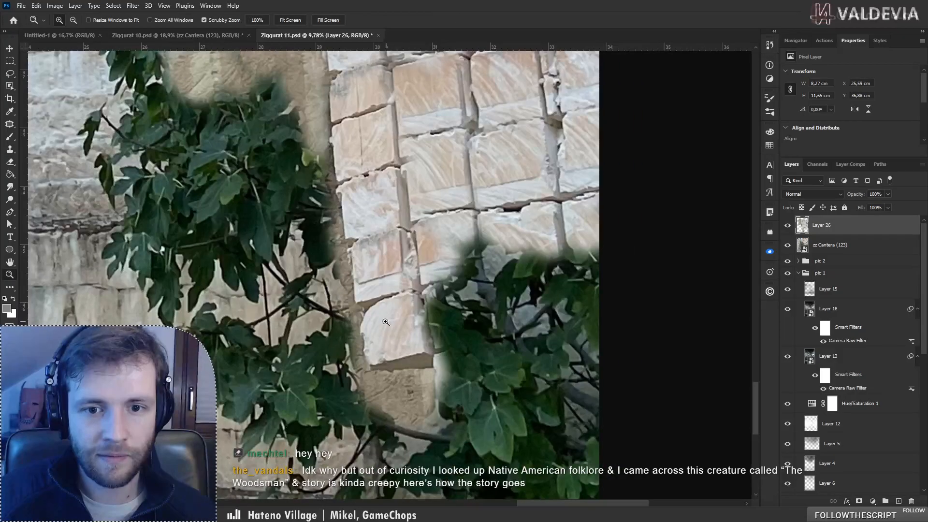
pyautogui.moveTo(383, 321)
pyautogui.mouseDown()
pyautogui.moveTo(303, 319)
pyautogui.moveTo(319, 318)
pyautogui.mouseUp()
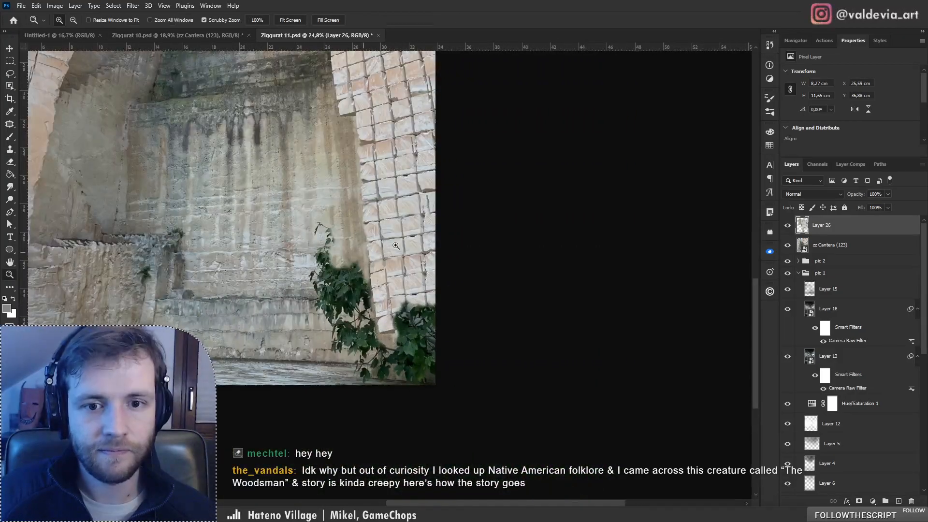
pyautogui.press('s')
pyautogui.moveTo(384, 132); pyautogui.dragTo(378, 230)
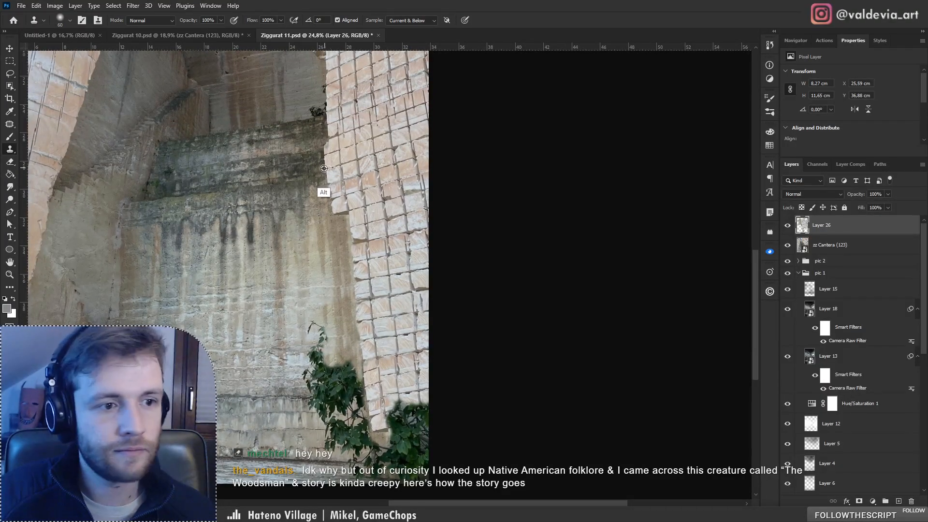
pyautogui.moveTo(421, 352); pyautogui.dragTo(420, 264)
pyautogui.press('z')
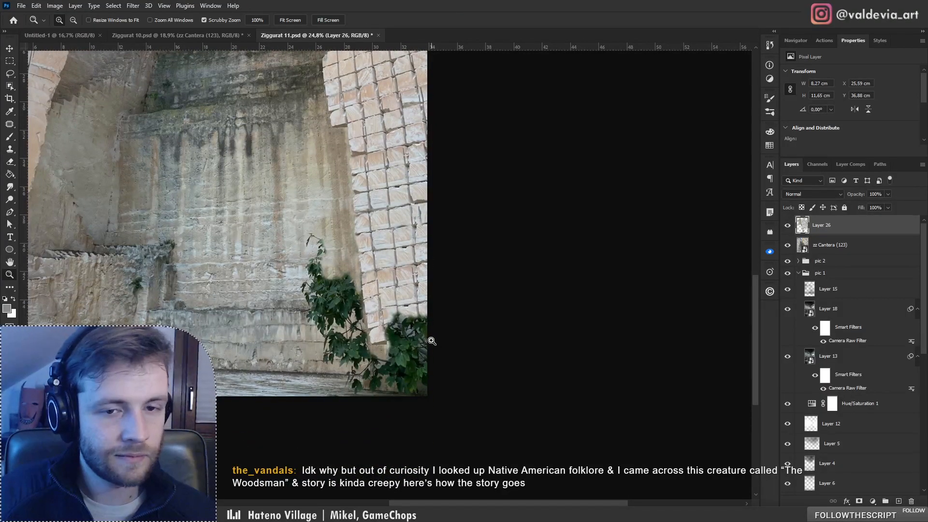
pyautogui.moveTo(368, 352)
pyautogui.mouseDown()
pyautogui.moveTo(381, 350)
pyautogui.moveTo(380, 327)
pyautogui.moveTo(431, 327)
pyautogui.moveTo(382, 340)
pyautogui.moveTo(420, 372)
pyautogui.moveTo(425, 391)
pyautogui.moveTo(396, 421)
pyautogui.moveTo(426, 400)
pyautogui.mouseUp()
pyautogui.press('z')
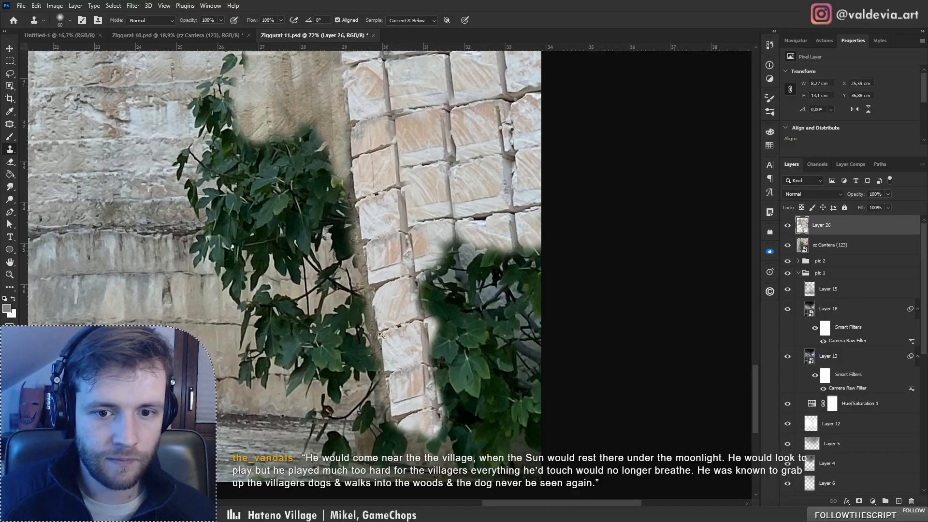
# Step: Complete the lowest block of the cloned column where it meets the ground near the canvas's bottom edge
pyautogui.moveTo(380, 335); pyautogui.dragTo(359, 355)
pyautogui.moveTo(449, 377); pyautogui.dragTo(493, 376)
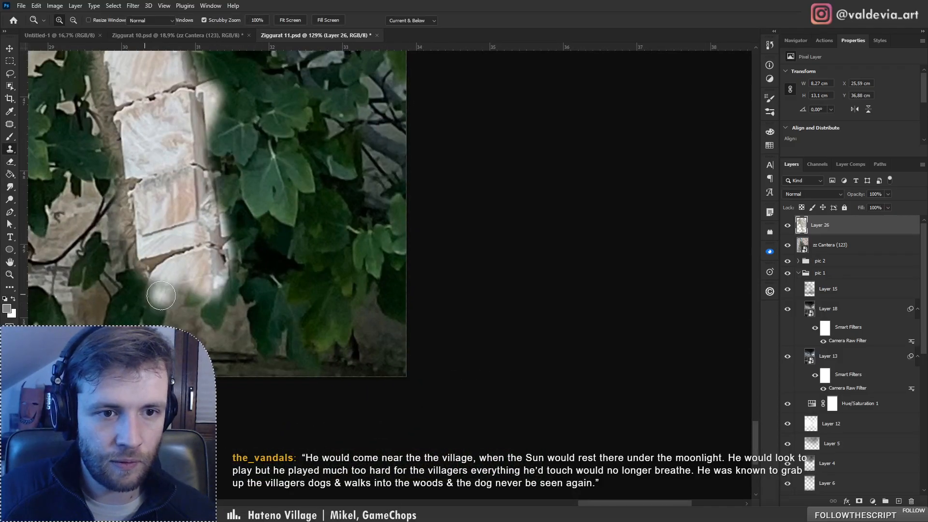
pyautogui.moveTo(143, 290)
pyautogui.mouseDown()
pyautogui.moveTo(155, 318)
pyautogui.moveTo(177, 299)
pyautogui.moveTo(208, 294)
pyautogui.moveTo(216, 320)
pyautogui.mouseUp()
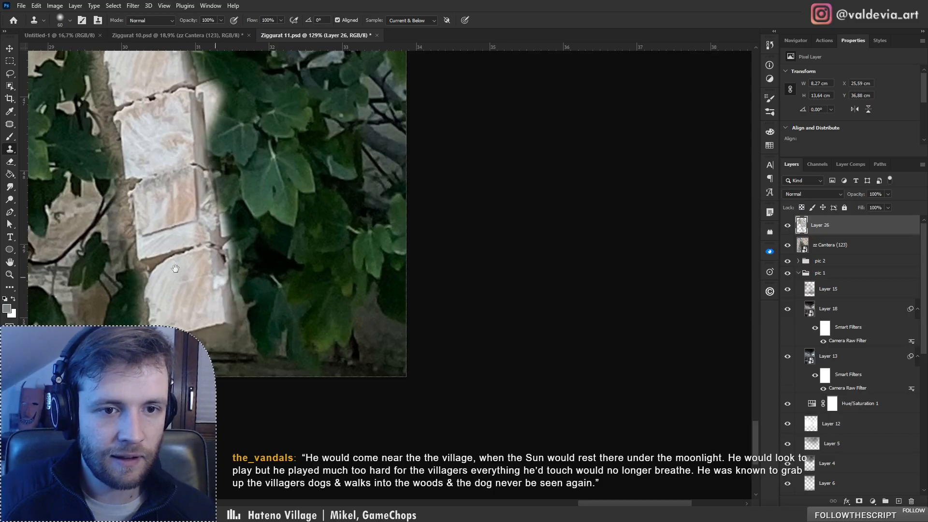
pyautogui.moveTo(172, 273); pyautogui.dragTo(306, 337)
pyautogui.press('z')
pyautogui.moveTo(655, 339); pyautogui.dragTo(257, 321)
pyautogui.press('s')
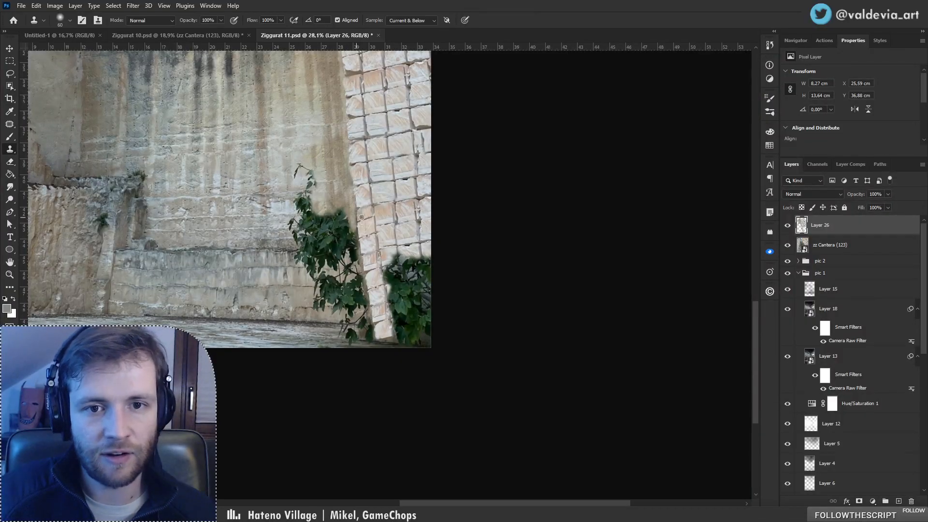
# Step: Clone stone blocks over the right half of the bush, extending the block wall down to the ground at the canvas edge
pyautogui.moveTo(386, 270)
pyautogui.mouseDown()
pyautogui.moveTo(415, 283)
pyautogui.moveTo(386, 295)
pyautogui.moveTo(423, 294)
pyautogui.moveTo(405, 302)
pyautogui.moveTo(439, 304)
pyautogui.moveTo(423, 319)
pyautogui.moveTo(388, 315)
pyautogui.moveTo(431, 324)
pyautogui.moveTo(431, 333)
pyautogui.moveTo(398, 338)
pyautogui.mouseUp()
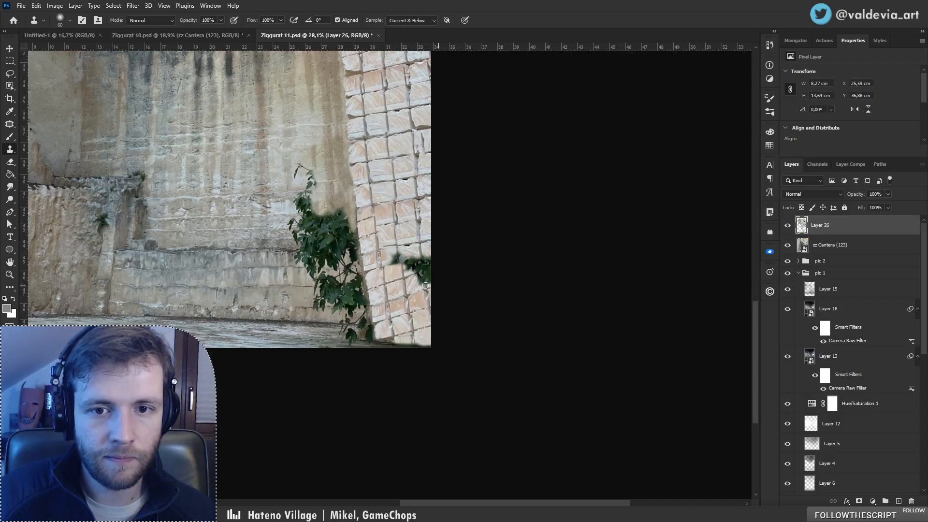
pyautogui.moveTo(439, 274)
pyautogui.mouseDown()
pyautogui.moveTo(412, 272)
pyautogui.moveTo(431, 261)
pyautogui.moveTo(399, 265)
pyautogui.moveTo(412, 271)
pyautogui.moveTo(406, 262)
pyautogui.moveTo(432, 258)
pyautogui.moveTo(394, 262)
pyautogui.mouseUp()
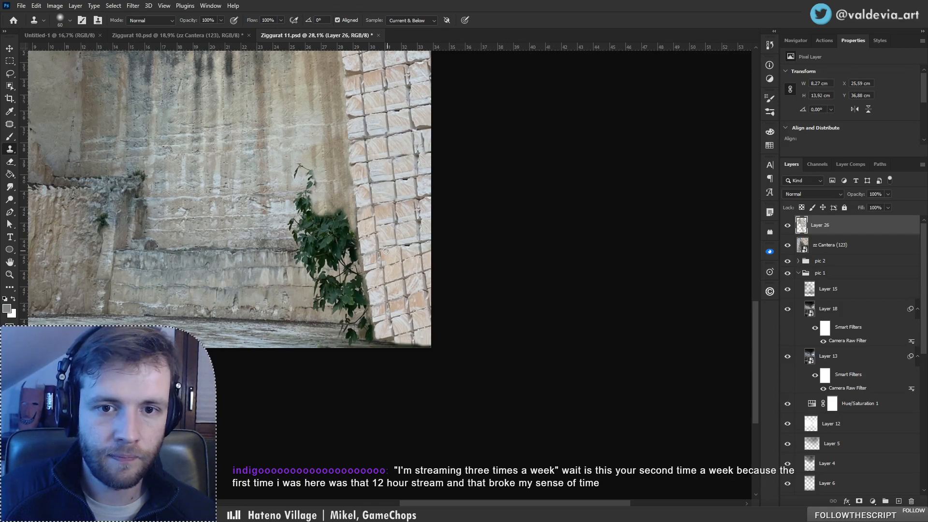
# Step: Sample the grey ledge wall and clone it along the foot of the block wall as a weathered base strip
pyautogui.press('z')
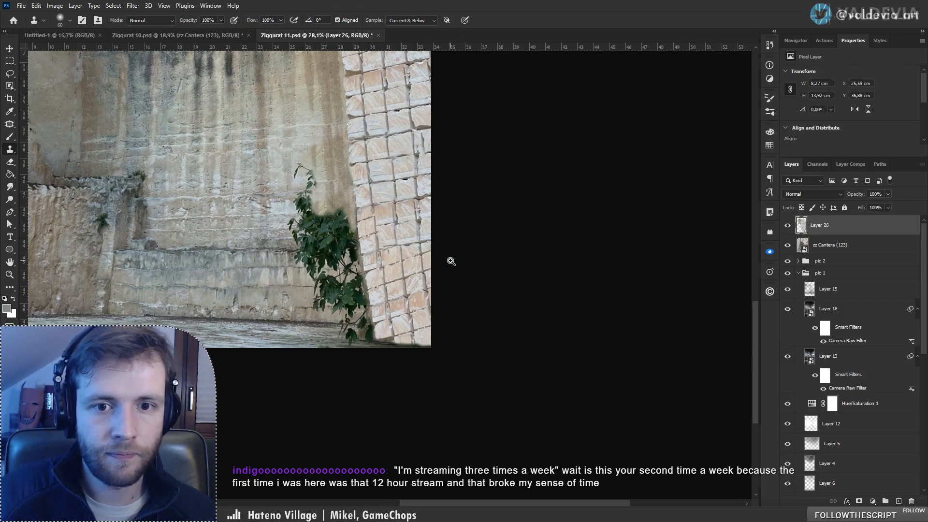
pyautogui.moveTo(450, 261)
pyautogui.mouseDown()
pyautogui.moveTo(460, 266)
pyautogui.moveTo(271, 294)
pyautogui.mouseUp()
pyautogui.moveTo(327, 302); pyautogui.dragTo(370, 305)
pyautogui.press('s')
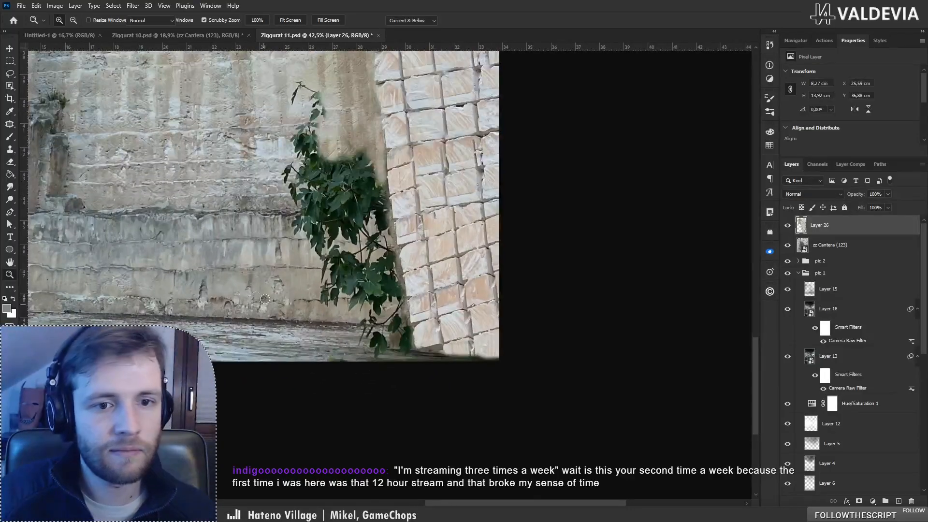
pyautogui.keyDown('alt'); pyautogui.click(207, 260); pyautogui.keyUp('alt')
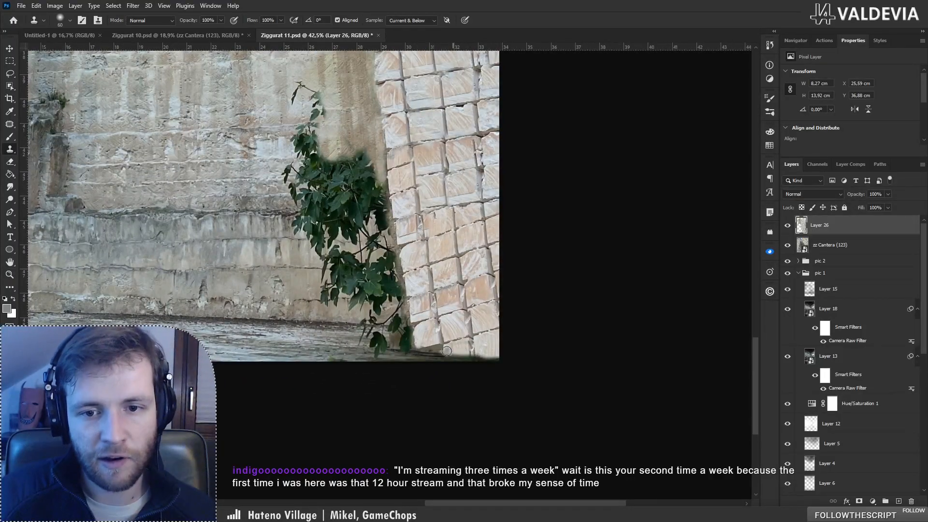
pyautogui.moveTo(422, 349)
pyautogui.mouseDown()
pyautogui.moveTo(519, 354)
pyautogui.moveTo(415, 343)
pyautogui.moveTo(511, 343)
pyautogui.moveTo(404, 335)
pyautogui.moveTo(500, 336)
pyautogui.moveTo(492, 333)
pyautogui.moveTo(415, 326)
pyautogui.moveTo(435, 333)
pyautogui.moveTo(414, 338)
pyautogui.moveTo(470, 347)
pyautogui.moveTo(487, 337)
pyautogui.moveTo(477, 334)
pyautogui.moveTo(500, 351)
pyautogui.moveTo(480, 317)
pyautogui.moveTo(490, 318)
pyautogui.moveTo(455, 321)
pyautogui.mouseUp()
pyautogui.hotkey('ctrl', 'z')
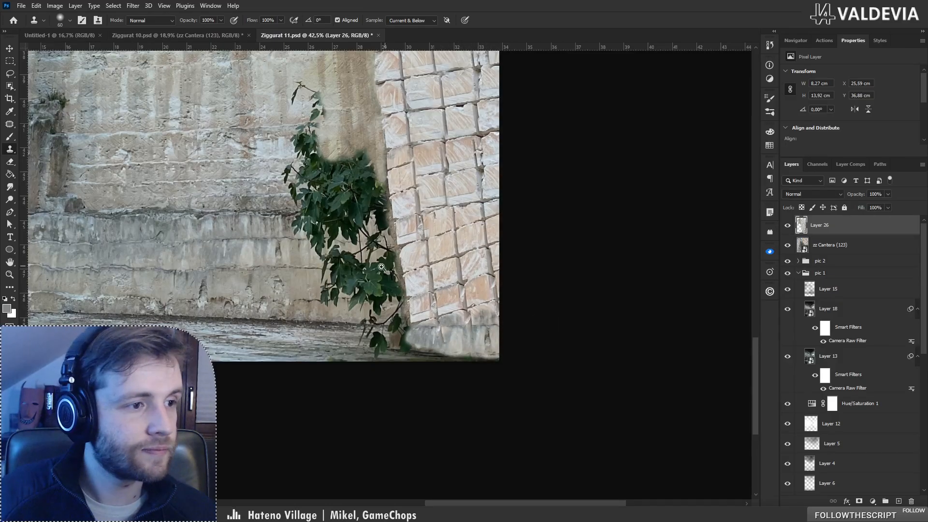
pyautogui.moveTo(381, 267); pyautogui.dragTo(309, 261)
pyautogui.moveTo(249, 219); pyautogui.dragTo(303, 219)
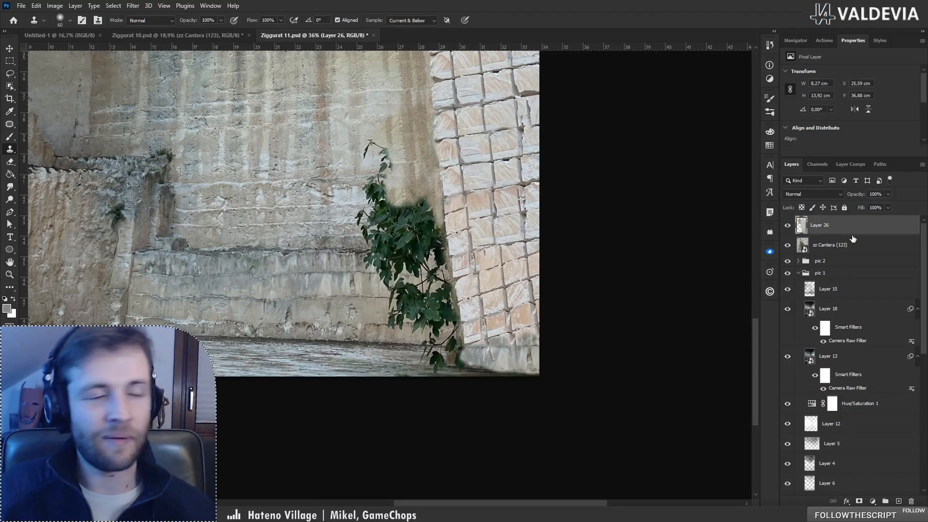
# Step: Place the googly eye image in the middle of the quarry composition above Layer 26
pyautogui.scroll(-8, 521, 215)
pyautogui.scroll(4, 469, 91)
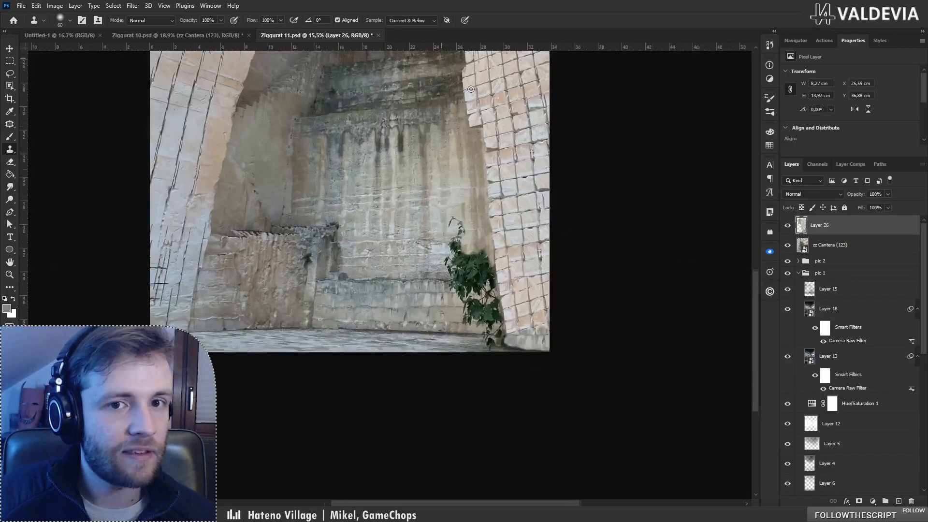
pyautogui.moveTo(386, 122); pyautogui.dragTo(498, 258)
pyautogui.moveTo(494, 322); pyautogui.dragTo(493, 325)
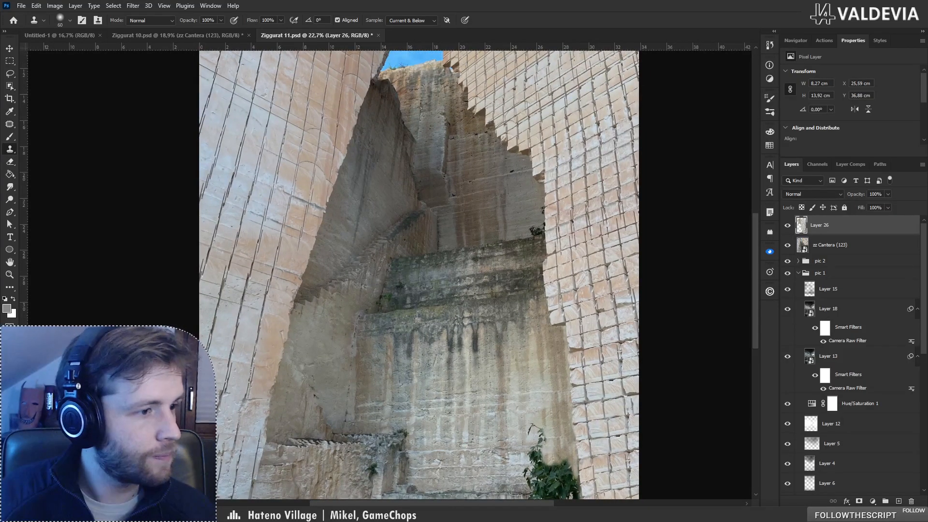
pyautogui.moveTo(205, 305); pyautogui.dragTo(286, 244)
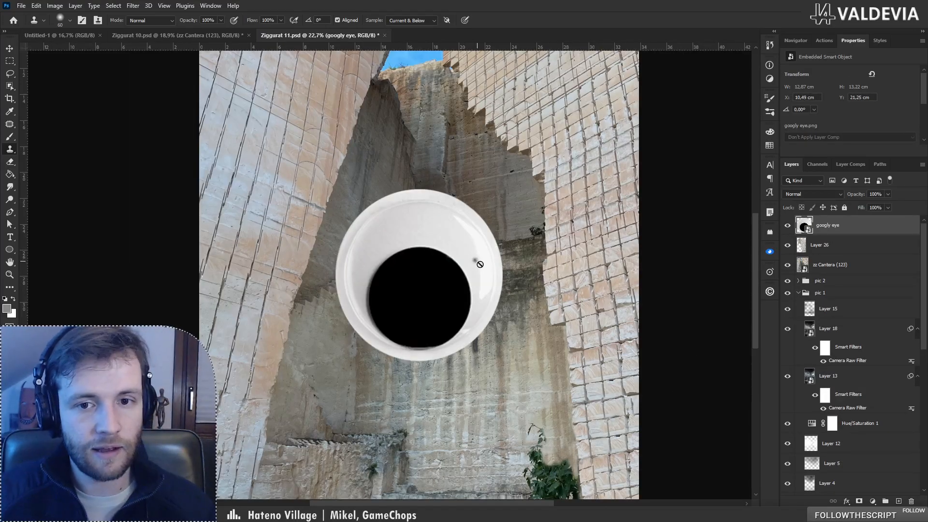
# Step: Duplicate the googly eye and transform both copies together to about 48%, placing them on the upper part of the left block wall
pyautogui.press('z')
pyautogui.moveTo(437, 286); pyautogui.dragTo(400, 281)
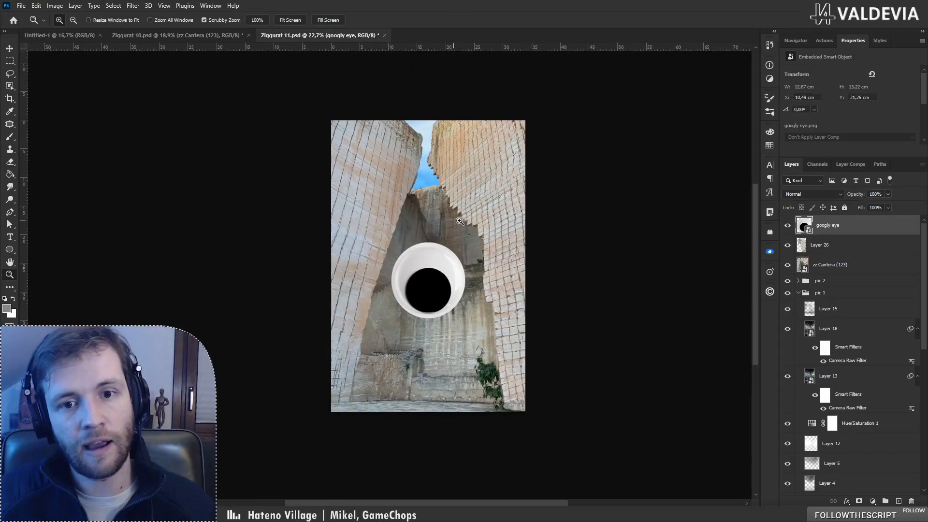
pyautogui.moveTo(459, 220); pyautogui.dragTo(478, 217)
pyautogui.press('s')
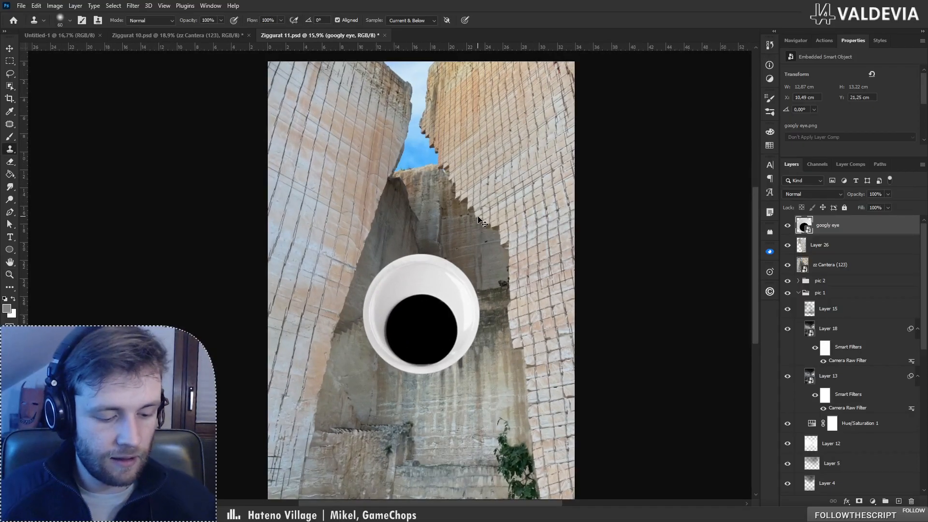
pyautogui.hotkey('ctrl', 'j')
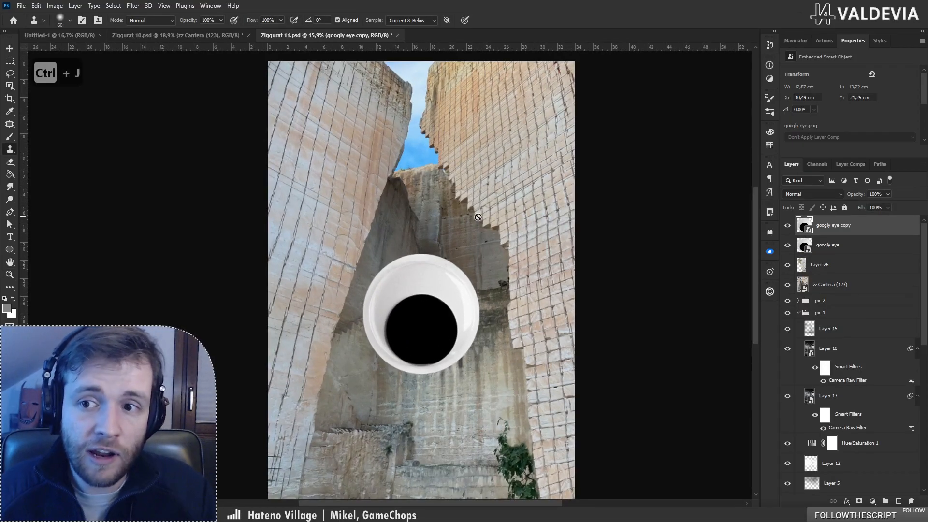
pyautogui.keyDown('shift'); pyautogui.click(825, 246); pyautogui.keyUp('shift')
pyautogui.hotkey('ctrl', 't')
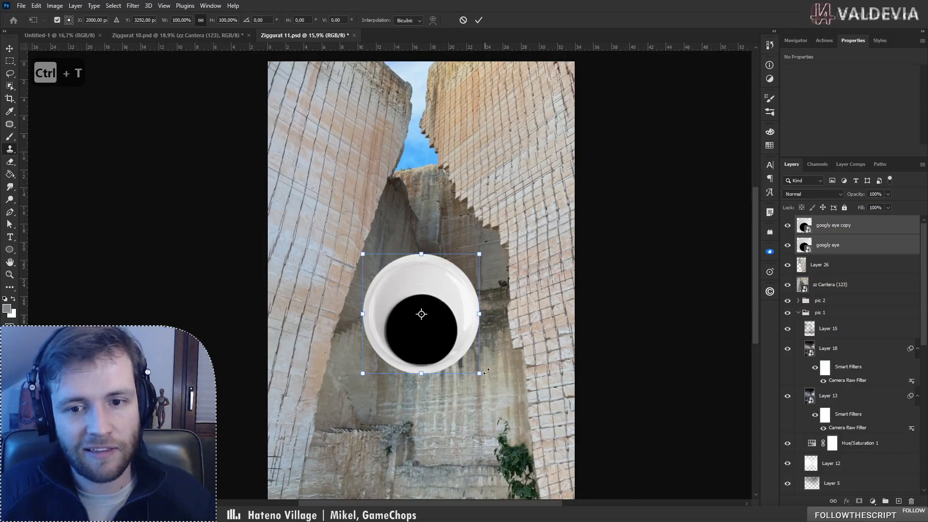
pyautogui.moveTo(485, 371); pyautogui.dragTo(352, 196)
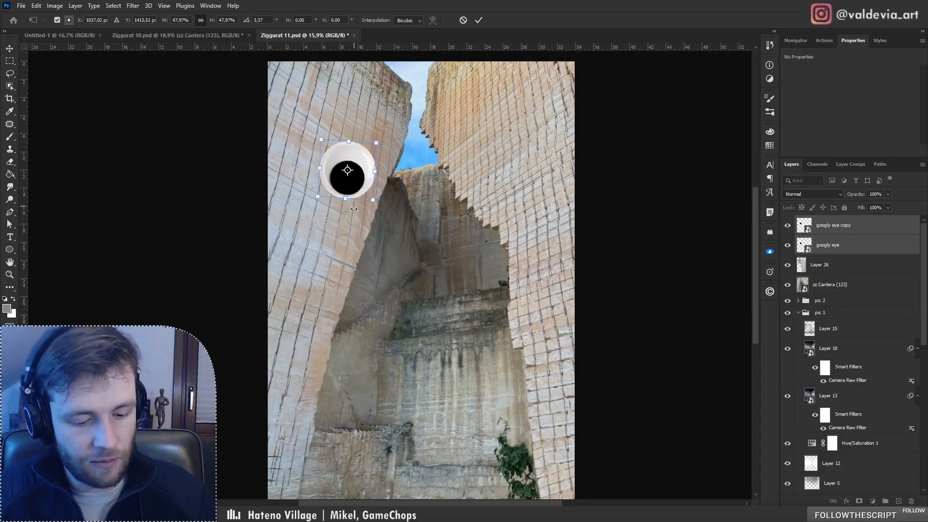
pyautogui.press('Return')
# Step: Move the googly eye copy onto the right block wall and distort it to about 43% width to follow the wall's perspective
pyautogui.press('s')
pyautogui.click(798, 231)
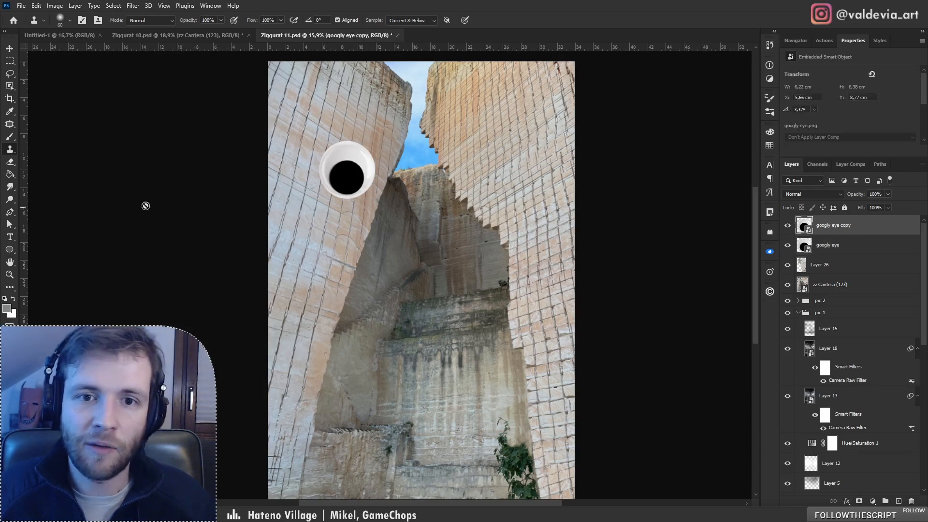
pyautogui.moveTo(344, 177); pyautogui.dragTo(484, 170)
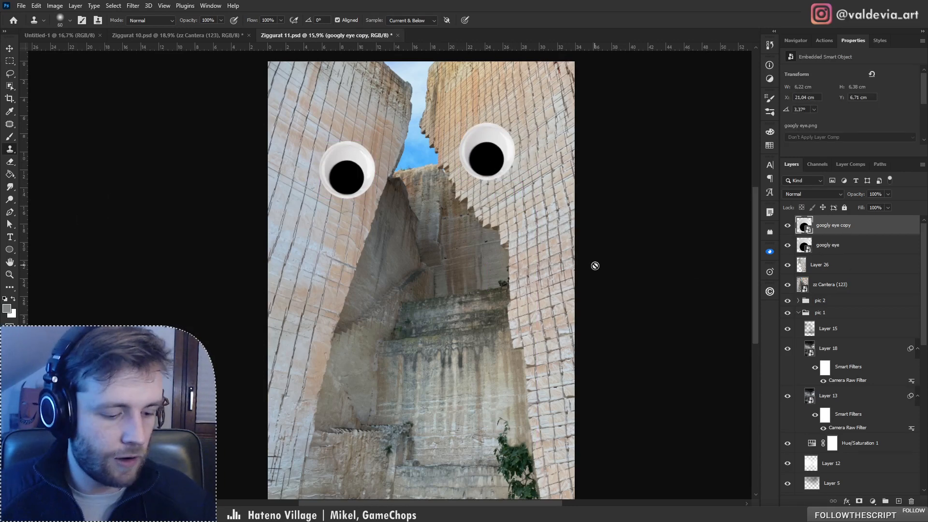
pyautogui.hotkey('ctrl', 't')
pyautogui.moveTo(459, 123); pyautogui.dragTo(468, 138)
pyautogui.moveTo(453, 176); pyautogui.dragTo(463, 178)
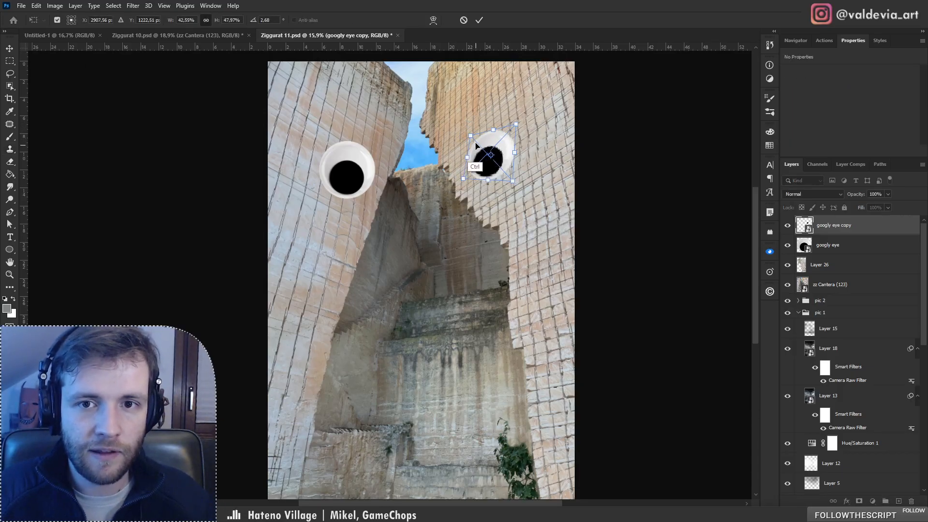
pyautogui.click(478, 20)
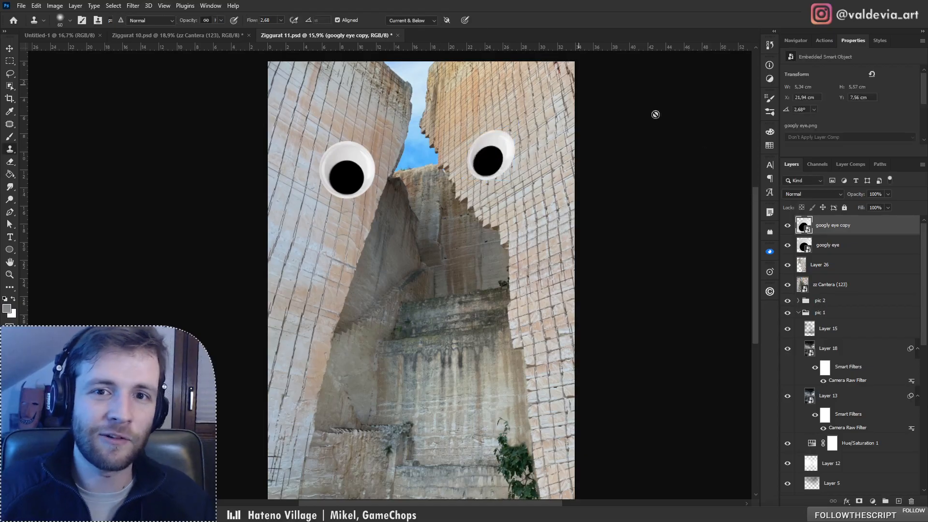
# Step: Distort the googly eye on the left wall to about 37% width and 43% height
pyautogui.click(886, 245)
pyautogui.hotkey('ctrl', 't')
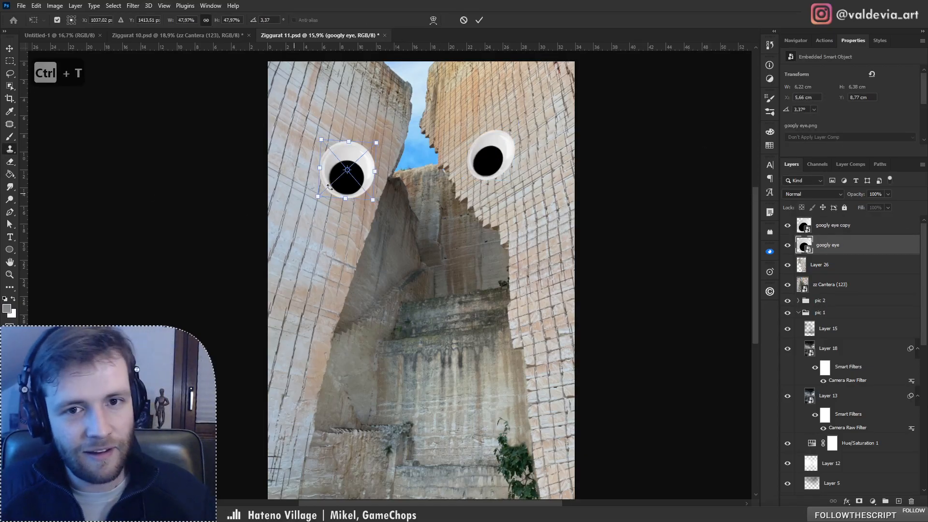
pyautogui.moveTo(372, 177); pyautogui.dragTo(355, 146)
pyautogui.click(480, 20)
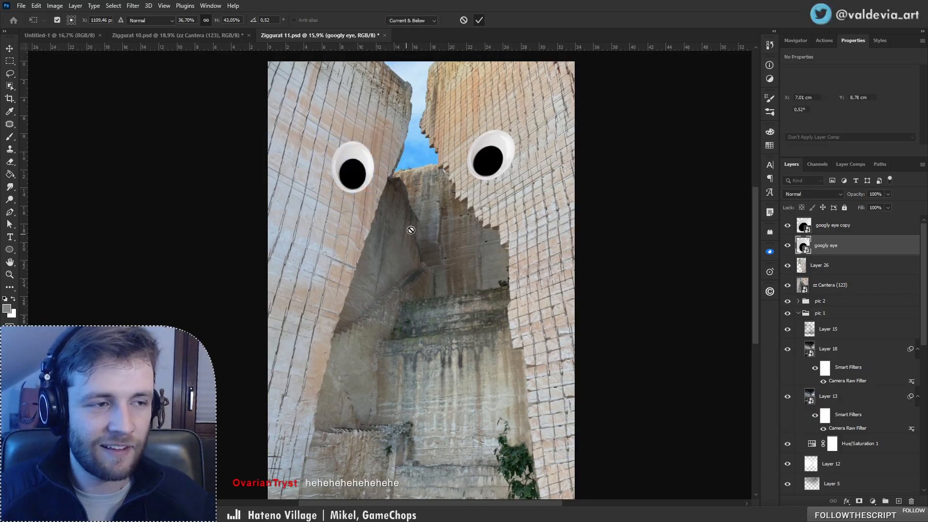
pyautogui.press('s')
# Step: Narrow the googly eye on the right wall to about 38% width and skew it closer to upright
pyautogui.click(870, 231)
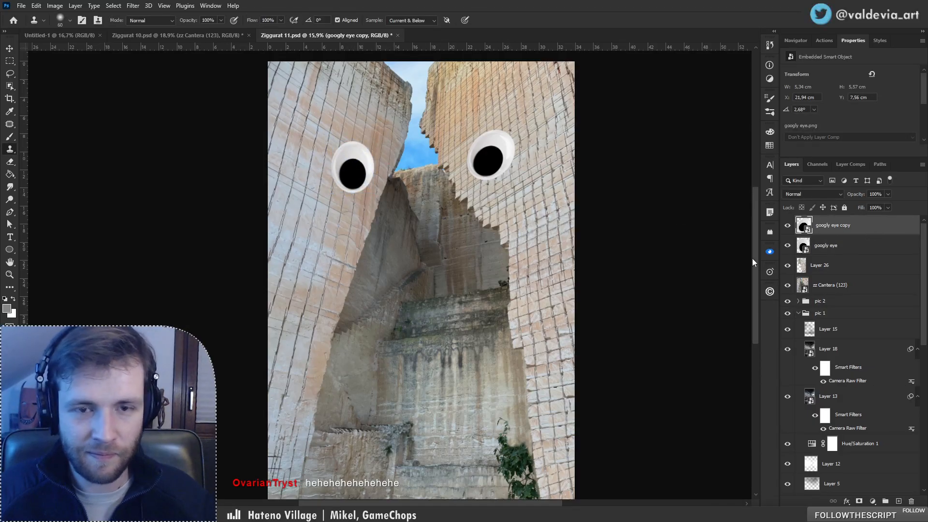
pyautogui.hotkey('ctrl', 't')
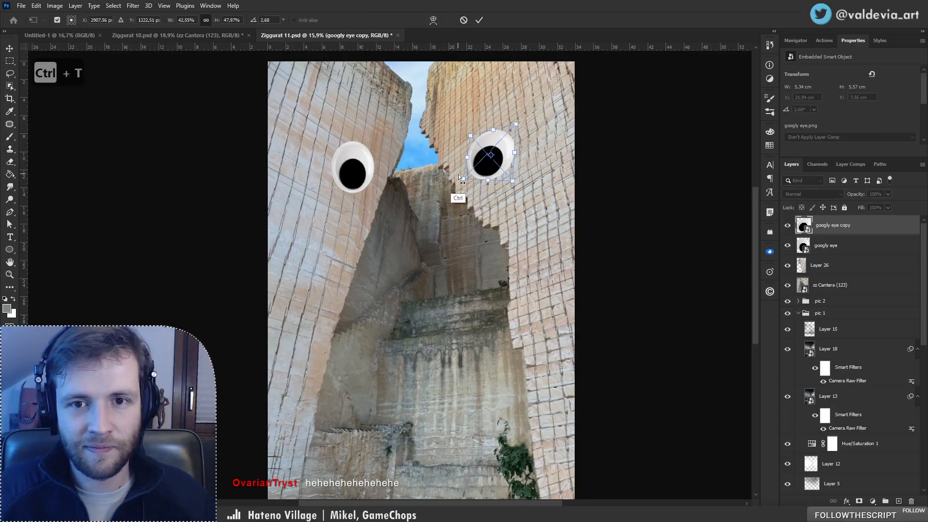
pyautogui.moveTo(462, 177); pyautogui.dragTo(473, 157)
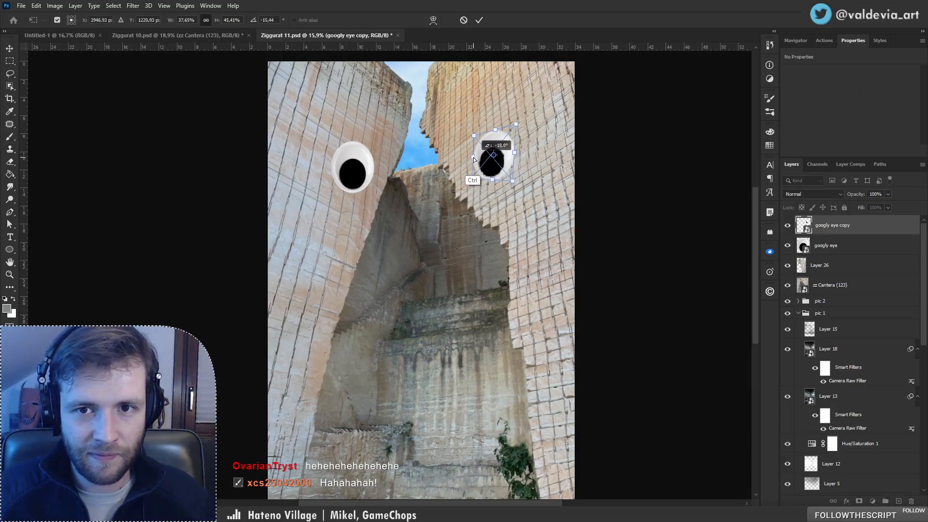
pyautogui.click(479, 20)
# Step: Pull in the right-hand corners of the left wall's googly eye, narrowing it to about 35% width
pyautogui.click(858, 246)
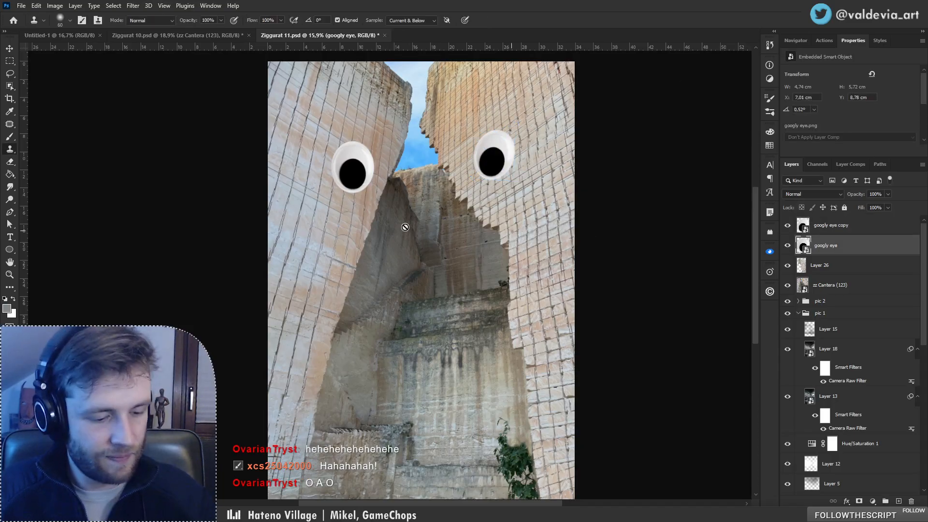
pyautogui.hotkey('ctrl', 't')
pyautogui.moveTo(373, 147); pyautogui.dragTo(369, 150)
pyautogui.moveTo(374, 192); pyautogui.dragTo(372, 190)
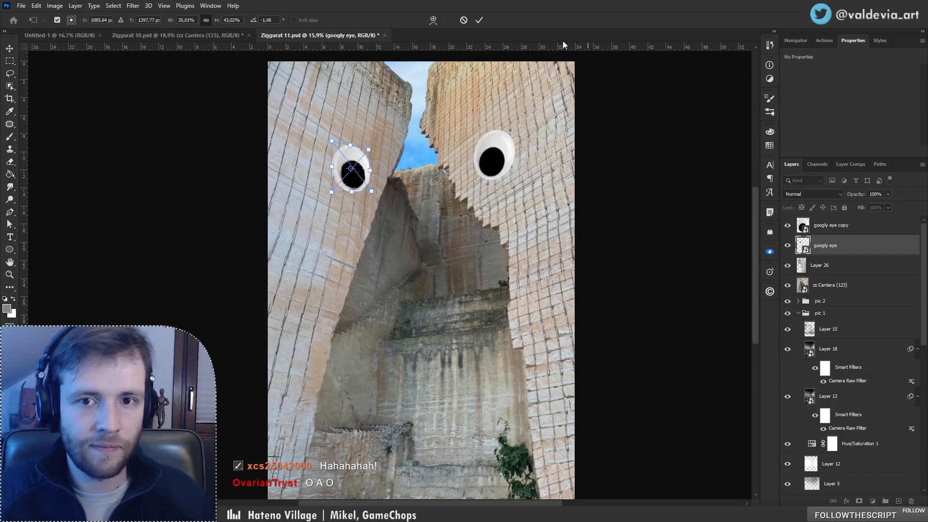
pyautogui.click(479, 21)
pyautogui.moveTo(441, 182)
pyautogui.mouseDown()
pyautogui.moveTo(370, 180)
pyautogui.moveTo(466, 196)
pyautogui.mouseUp()
pyautogui.press('s')
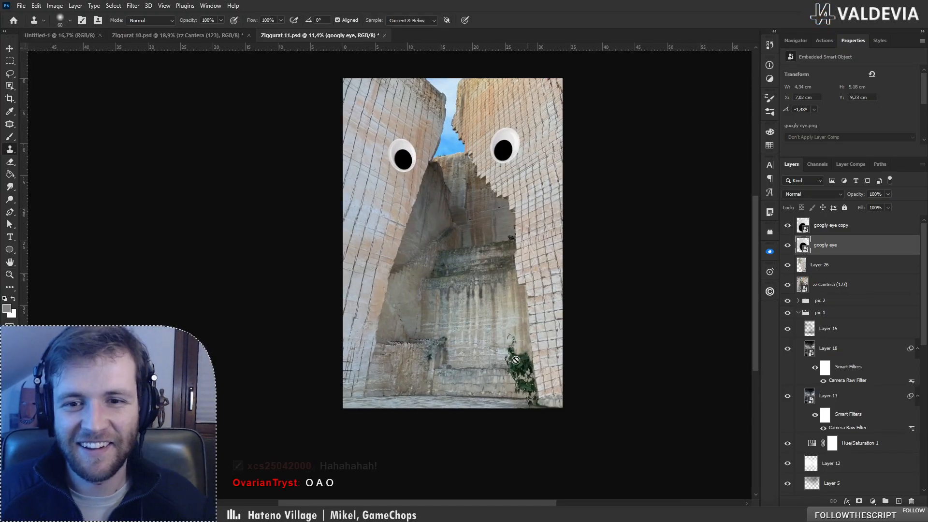
# Step: On Layer 26, clone the stained wall and its ledge line across the middle of the remaining bush
pyautogui.click(872, 272)
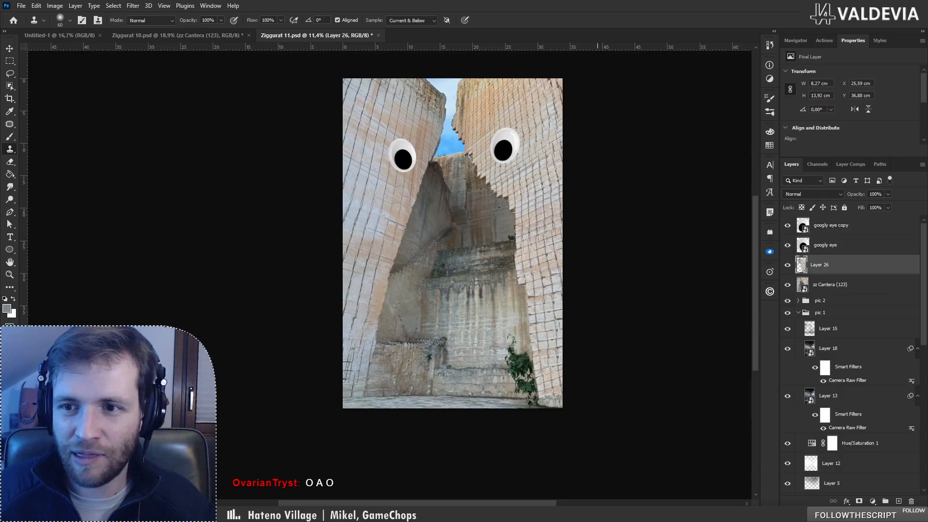
pyautogui.press('z')
pyautogui.moveTo(568, 386); pyautogui.dragTo(466, 407)
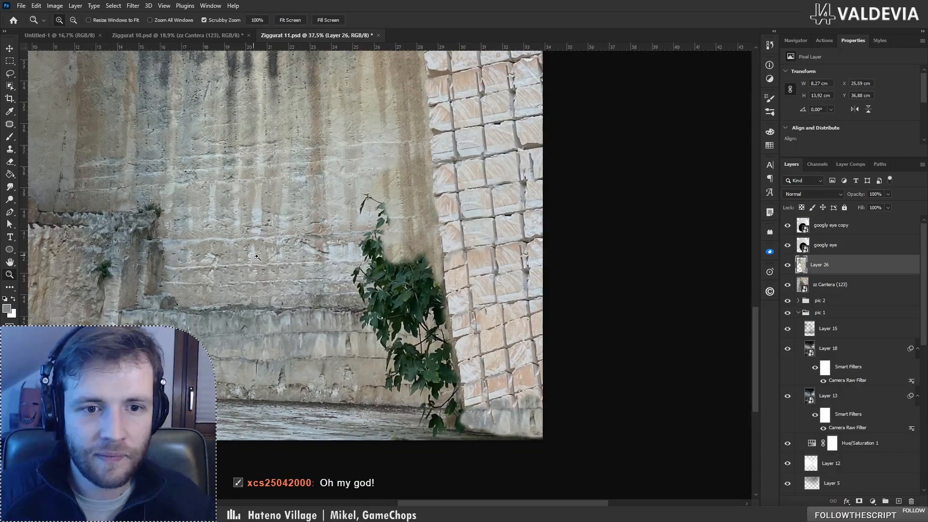
pyautogui.moveTo(257, 257); pyautogui.dragTo(274, 258)
pyautogui.press('s')
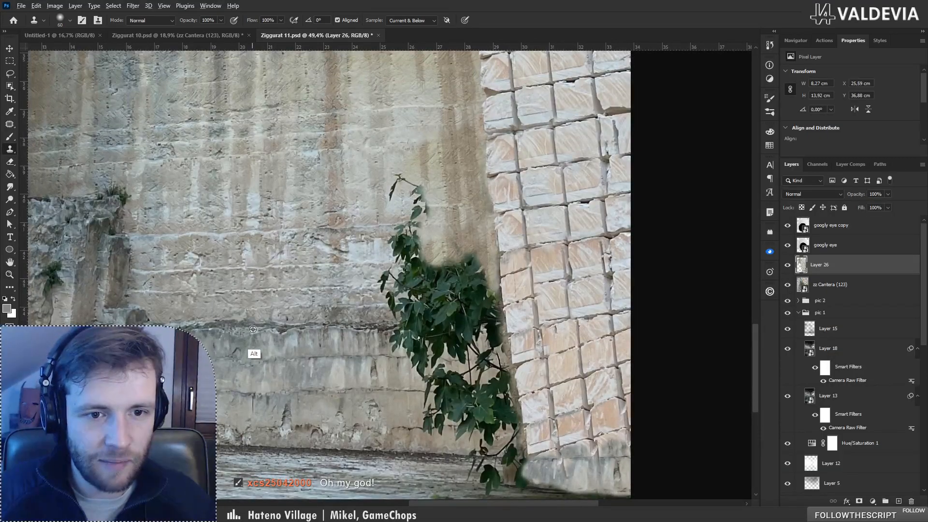
pyautogui.moveTo(399, 328)
pyautogui.mouseDown()
pyautogui.moveTo(491, 323)
pyautogui.moveTo(386, 325)
pyautogui.moveTo(418, 316)
pyautogui.moveTo(381, 313)
pyautogui.moveTo(499, 310)
pyautogui.moveTo(480, 297)
pyautogui.moveTo(446, 296)
pyautogui.moveTo(485, 296)
pyautogui.moveTo(469, 264)
pyautogui.moveTo(418, 281)
pyautogui.moveTo(425, 294)
pyautogui.moveTo(391, 299)
pyautogui.moveTo(426, 283)
pyautogui.moveTo(404, 281)
pyautogui.moveTo(454, 273)
pyautogui.moveTo(386, 271)
pyautogui.moveTo(421, 263)
pyautogui.mouseUp()
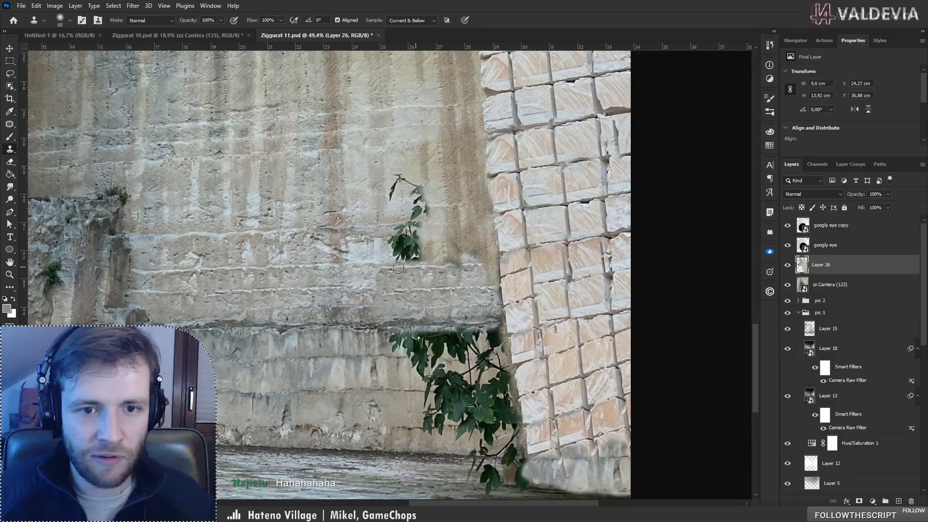
# Step: On Layer 26, clone the pale wall texture and its ledge line over the isolated sprig of leaves above the lower bush
pyautogui.keyDown('alt'); pyautogui.click(257, 268); pyautogui.keyUp('alt')
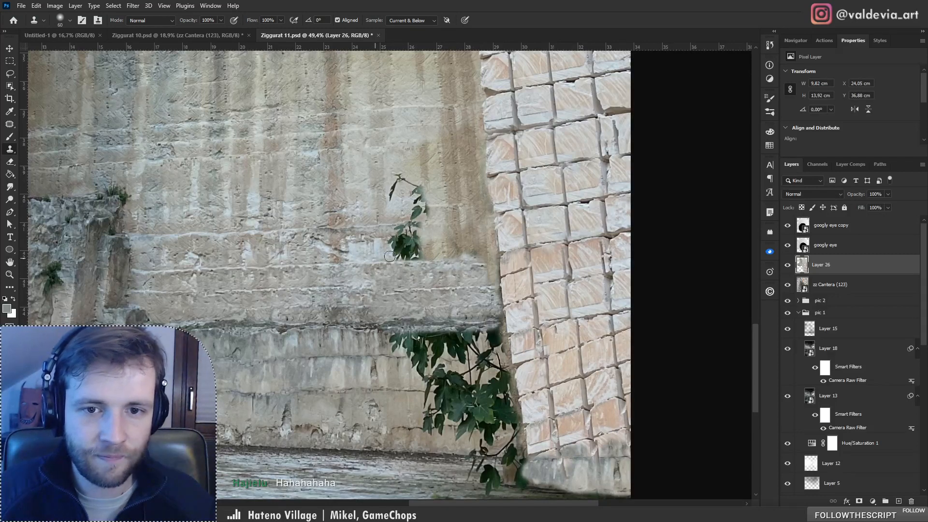
pyautogui.moveTo(389, 256)
pyautogui.mouseDown()
pyautogui.moveTo(445, 247)
pyautogui.moveTo(395, 232)
pyautogui.moveTo(421, 229)
pyautogui.mouseUp()
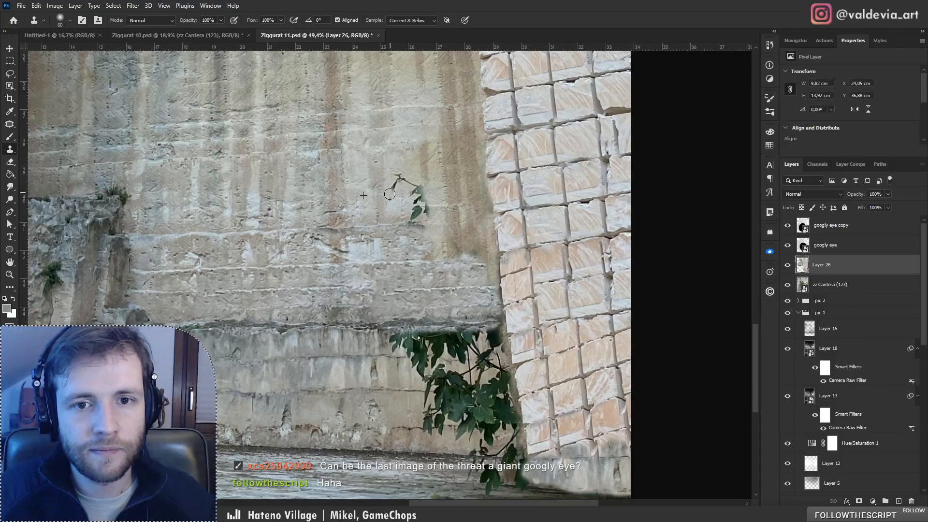
pyautogui.moveTo(389, 194); pyautogui.dragTo(403, 179)
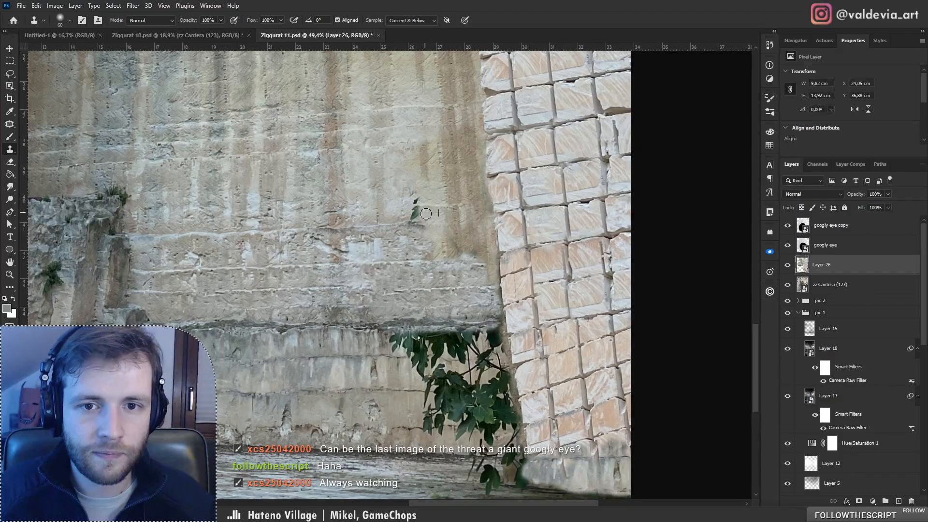
pyautogui.moveTo(425, 213)
pyautogui.mouseDown()
pyautogui.moveTo(359, 231)
pyautogui.moveTo(321, 228)
pyautogui.moveTo(319, 244)
pyautogui.mouseUp()
pyautogui.press('z')
pyautogui.press('s')
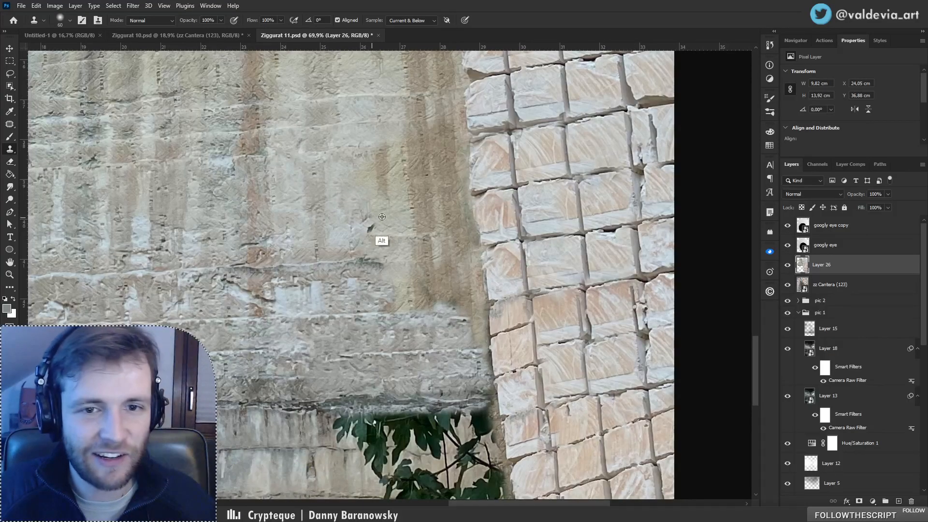
# Step: Clone the weathered ground strip over the lowest leaves hanging at the foot of the wall beside the brickwork
pyautogui.press('z')
pyautogui.moveTo(356, 263); pyautogui.dragTo(328, 254)
pyautogui.moveTo(530, 328); pyautogui.dragTo(592, 328)
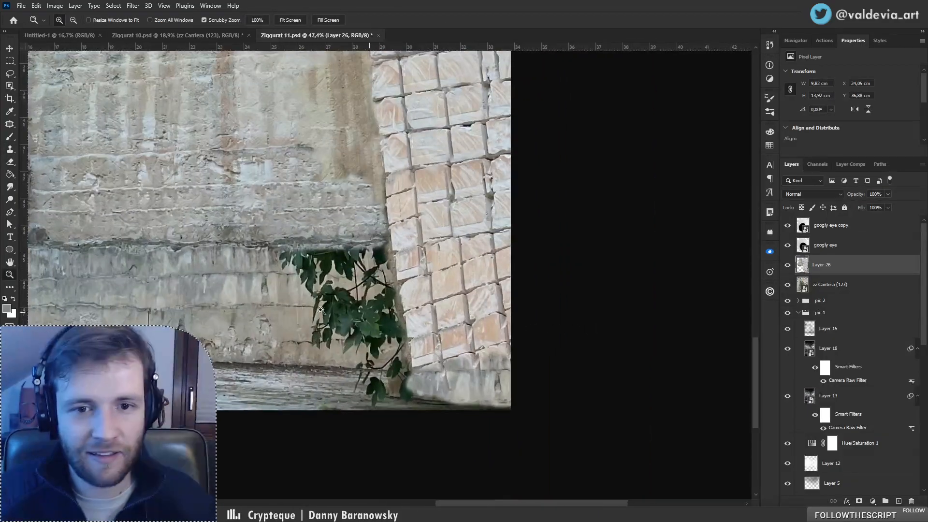
pyautogui.moveTo(207, 291)
pyautogui.mouseDown()
pyautogui.moveTo(220, 292)
pyautogui.moveTo(191, 290)
pyautogui.moveTo(306, 315)
pyautogui.mouseUp()
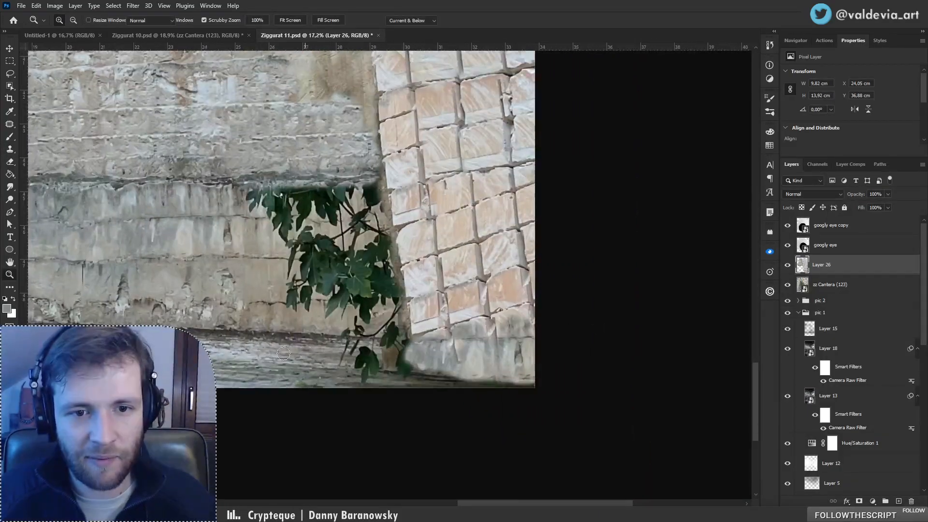
pyautogui.press('s')
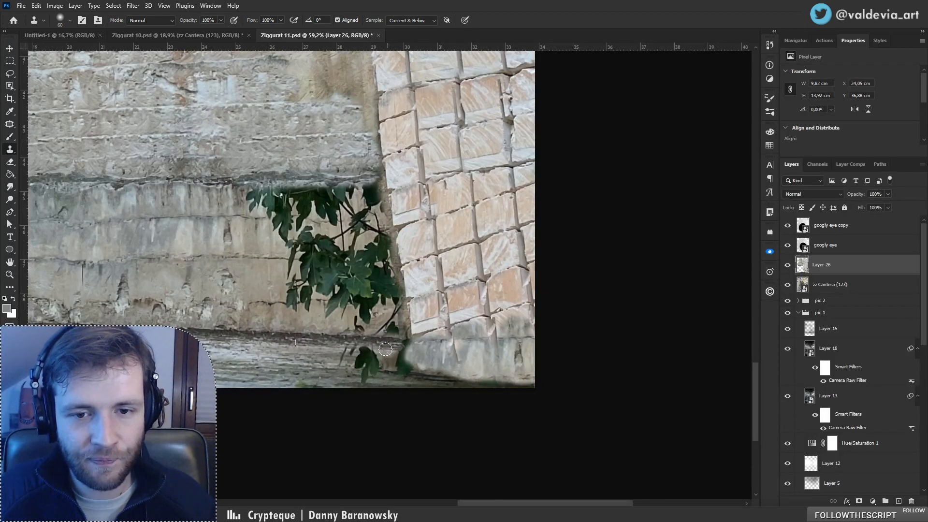
pyautogui.moveTo(385, 349)
pyautogui.mouseDown()
pyautogui.moveTo(405, 372)
pyautogui.moveTo(347, 368)
pyautogui.moveTo(377, 359)
pyautogui.mouseUp()
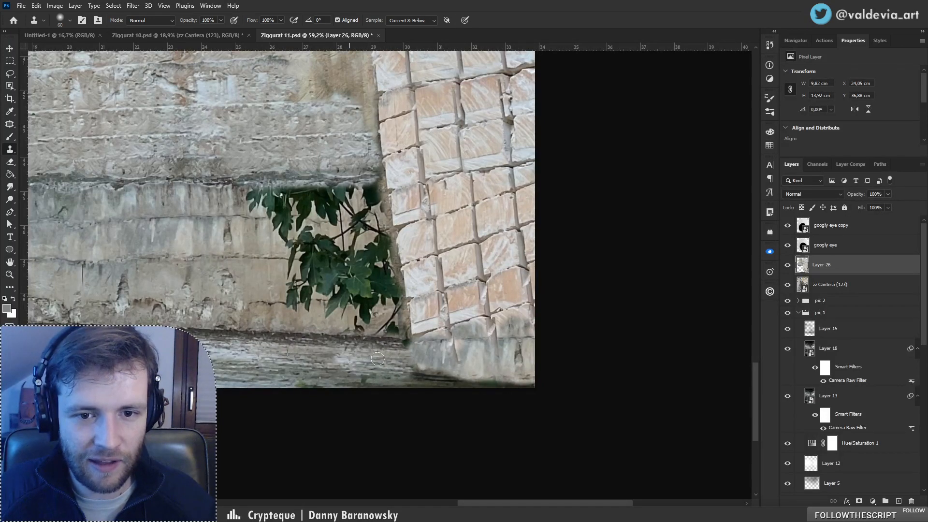
pyautogui.moveTo(295, 382); pyautogui.dragTo(301, 383)
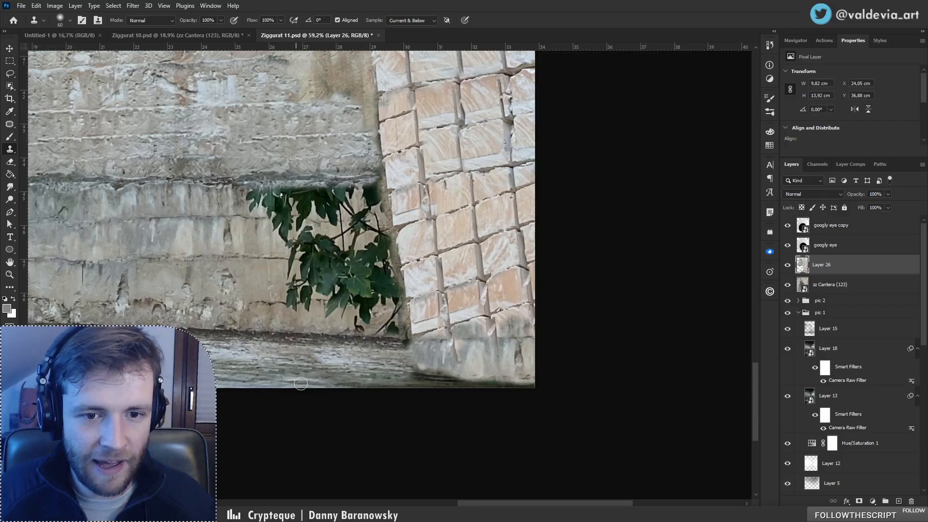
# Step: Clone the horizontal crack and the plain stone course below it across the middle of the lower bush
pyautogui.moveTo(279, 326); pyautogui.dragTo(323, 334)
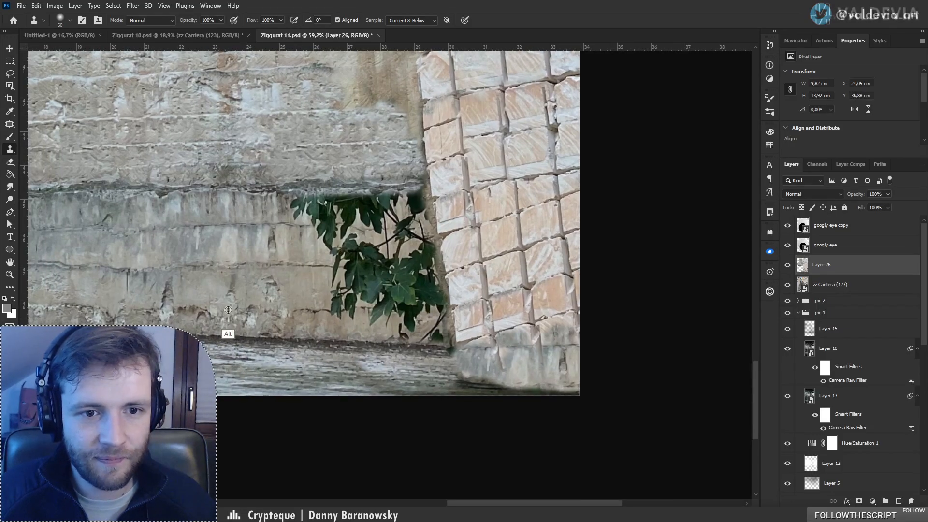
pyautogui.keyDown('alt'); pyautogui.click(332, 266); pyautogui.keyUp('alt')
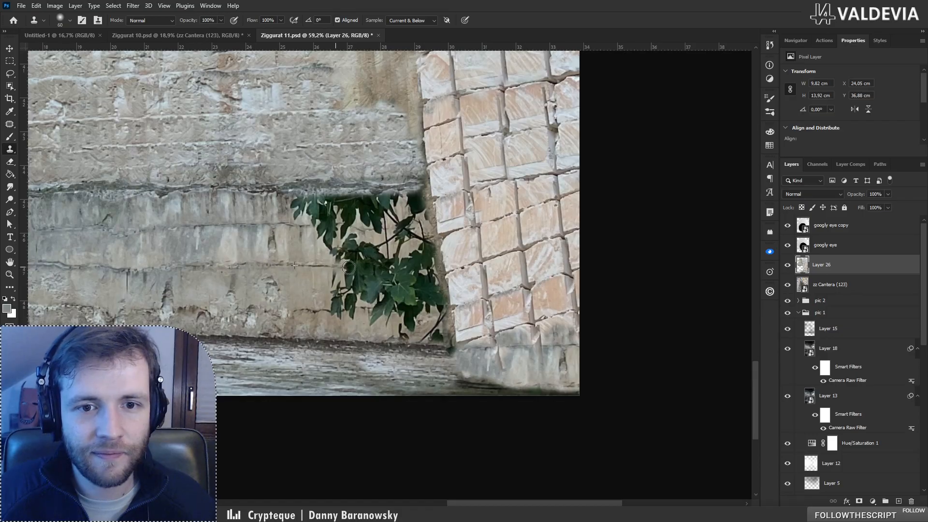
pyautogui.moveTo(348, 268); pyautogui.dragTo(364, 269)
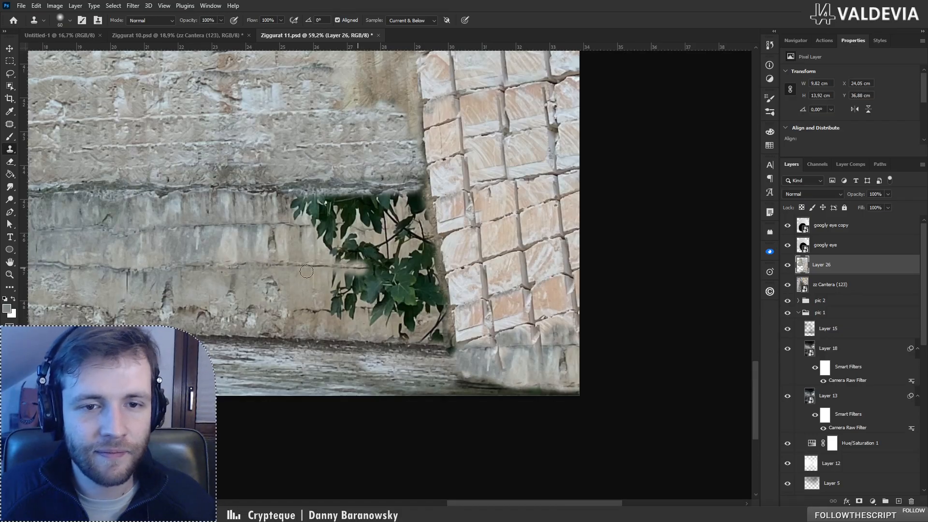
pyautogui.keyDown('alt'); pyautogui.click(204, 266); pyautogui.keyUp('alt')
pyautogui.moveTo(370, 266)
pyautogui.mouseDown()
pyautogui.moveTo(424, 268)
pyautogui.moveTo(435, 288)
pyautogui.moveTo(378, 292)
pyautogui.moveTo(355, 284)
pyautogui.moveTo(371, 278)
pyautogui.moveTo(341, 276)
pyautogui.moveTo(323, 289)
pyautogui.moveTo(352, 300)
pyautogui.mouseUp()
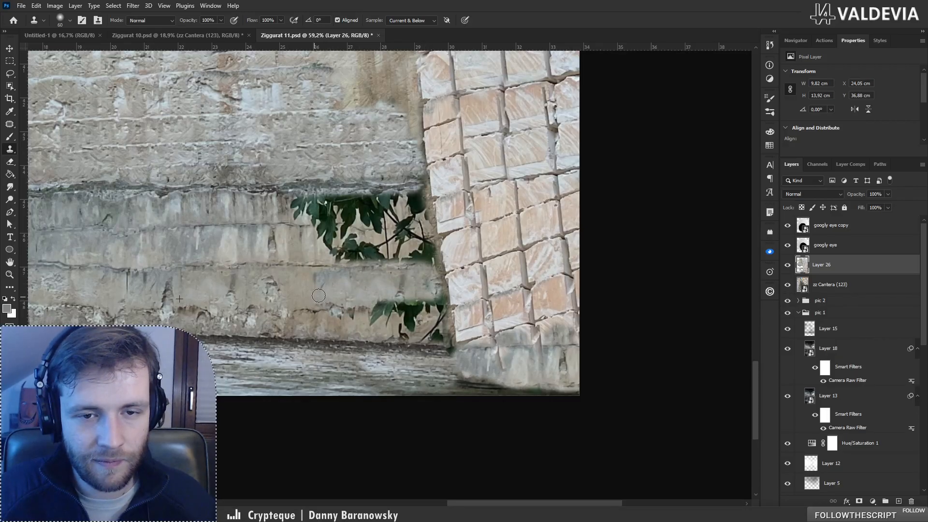
# Step: Clone the streaked stone course just above that crack over the leaves, working from the bush's outer side toward the brickwork
pyautogui.moveTo(259, 253)
pyautogui.mouseDown()
pyautogui.moveTo(193, 252)
pyautogui.moveTo(302, 253)
pyautogui.moveTo(290, 253)
pyautogui.mouseUp()
pyautogui.keyDown('alt'); pyautogui.click(199, 206); pyautogui.keyUp('alt')
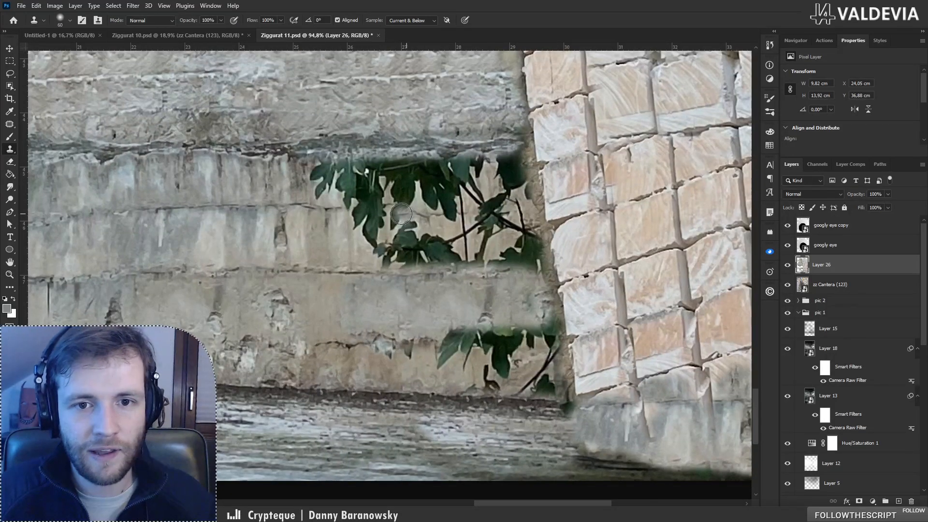
pyautogui.moveTo(349, 209)
pyautogui.mouseDown()
pyautogui.moveTo(385, 208)
pyautogui.moveTo(344, 220)
pyautogui.moveTo(377, 221)
pyautogui.moveTo(390, 237)
pyautogui.moveTo(395, 220)
pyautogui.moveTo(437, 257)
pyautogui.mouseUp()
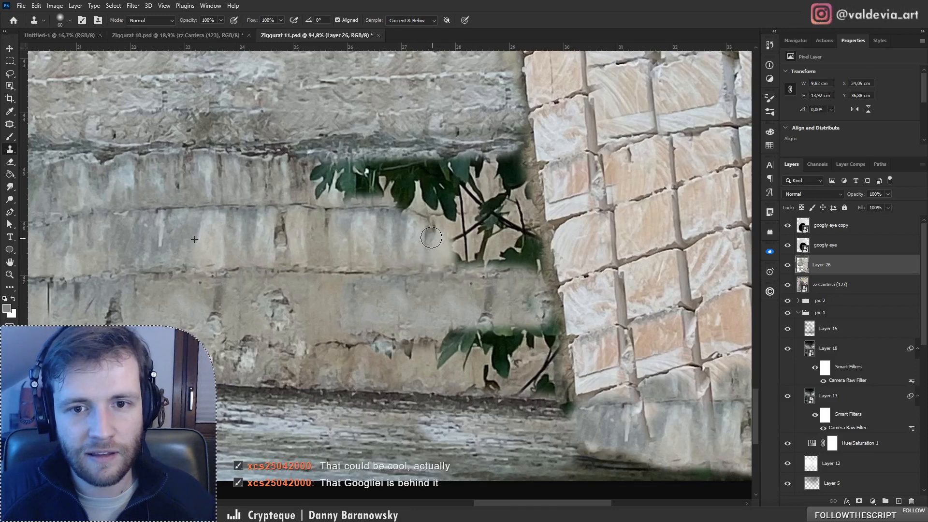
pyautogui.moveTo(450, 247)
pyautogui.mouseDown()
pyautogui.moveTo(460, 228)
pyautogui.moveTo(471, 257)
pyautogui.mouseUp()
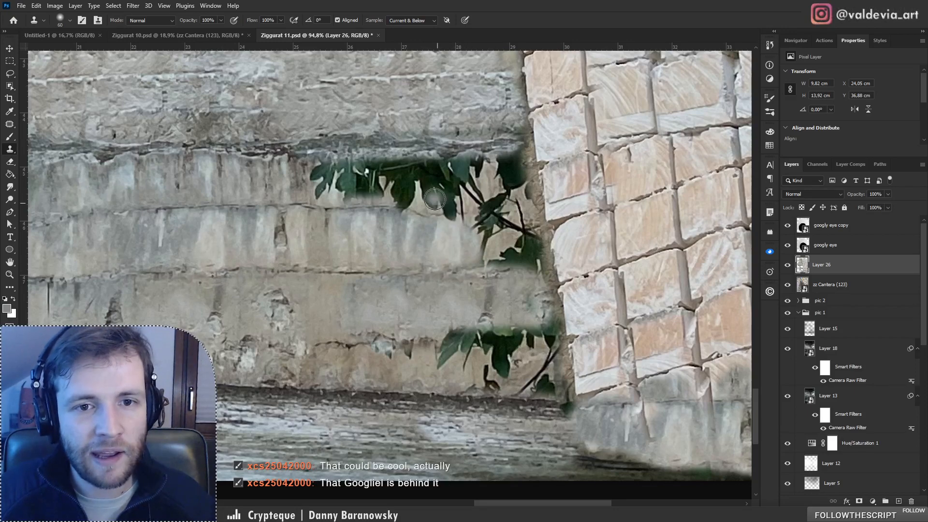
# Step: Clone the stained course under the dark ledge over the bush's upper outer leaves, redoing the first stroke
pyautogui.moveTo(383, 210)
pyautogui.mouseDown()
pyautogui.moveTo(352, 209)
pyautogui.moveTo(353, 188)
pyautogui.moveTo(343, 197)
pyautogui.moveTo(315, 172)
pyautogui.moveTo(318, 183)
pyautogui.moveTo(334, 163)
pyautogui.moveTo(335, 179)
pyautogui.moveTo(384, 189)
pyautogui.moveTo(398, 164)
pyautogui.moveTo(407, 196)
pyautogui.mouseUp()
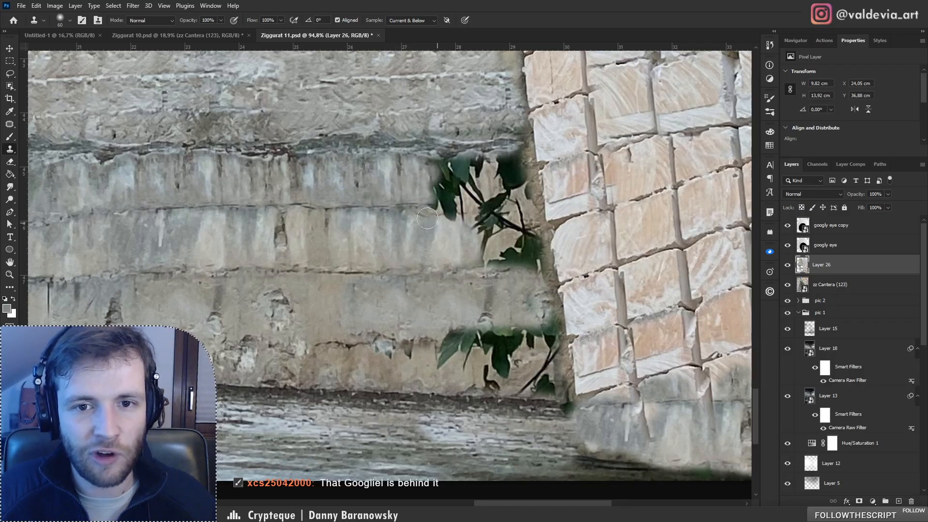
pyautogui.hotkey('ctrl', 'z')
pyautogui.moveTo(331, 196)
pyautogui.mouseDown()
pyautogui.moveTo(406, 193)
pyautogui.moveTo(324, 186)
pyautogui.moveTo(304, 169)
pyautogui.moveTo(401, 164)
pyautogui.moveTo(424, 174)
pyautogui.mouseUp()
# Step: Extend the dark ledge and its stained underside by cloning over the remaining upper leaves up to the brick wall
pyautogui.hotkey('ctrl', 'space')
pyautogui.moveTo(323, 181)
pyautogui.mouseDown()
pyautogui.moveTo(268, 190)
pyautogui.moveTo(310, 192)
pyautogui.mouseUp()
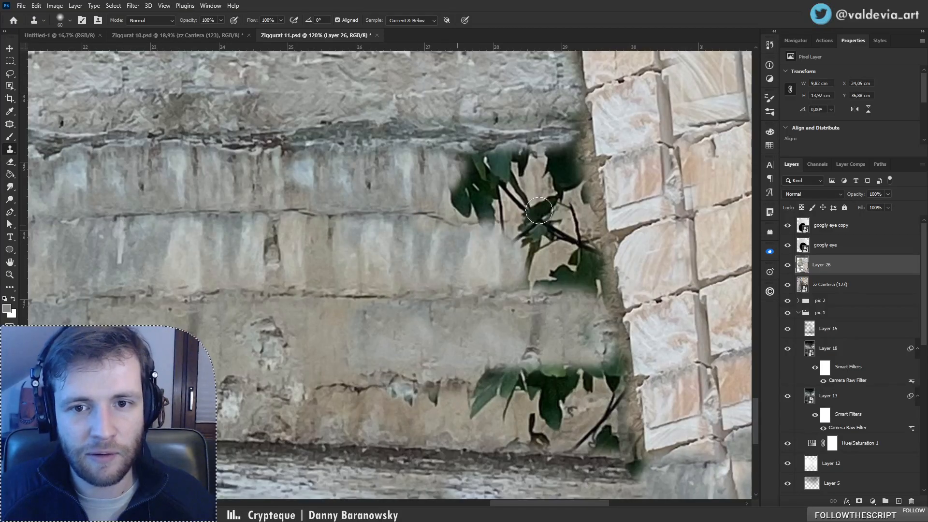
pyautogui.moveTo(483, 211)
pyautogui.mouseDown()
pyautogui.moveTo(481, 193)
pyautogui.moveTo(459, 201)
pyautogui.moveTo(476, 208)
pyautogui.moveTo(490, 198)
pyautogui.mouseUp()
pyautogui.press('z')
pyautogui.moveTo(349, 212)
pyautogui.mouseDown()
pyautogui.moveTo(253, 215)
pyautogui.moveTo(364, 214)
pyautogui.mouseUp()
pyautogui.press('s')
pyautogui.moveTo(485, 215); pyautogui.dragTo(413, 255)
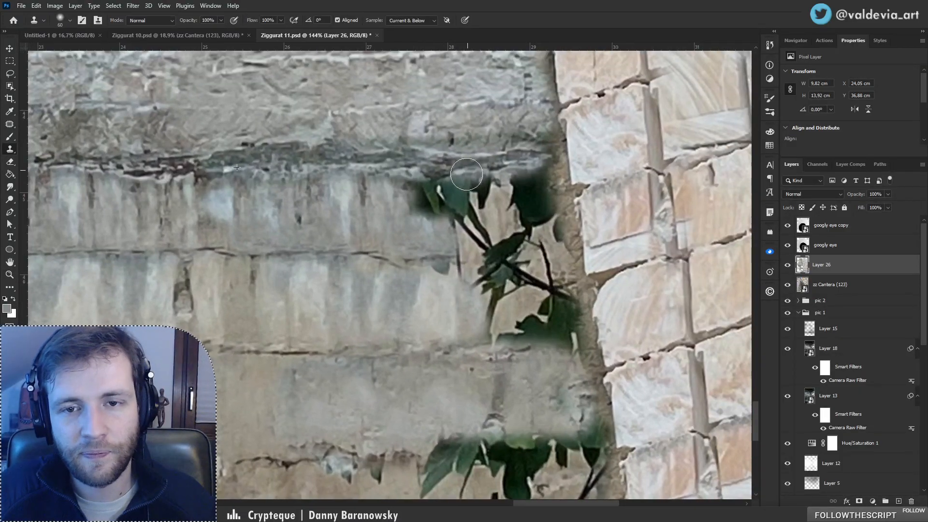
pyautogui.moveTo(466, 174)
pyautogui.mouseDown()
pyautogui.moveTo(461, 203)
pyautogui.moveTo(483, 227)
pyautogui.moveTo(409, 194)
pyautogui.moveTo(483, 241)
pyautogui.moveTo(531, 212)
pyautogui.moveTo(547, 186)
pyautogui.mouseUp()
# Step: Clone the thin crack and streaked stone over the remaining branches and leaves next to the brick wall's edge
pyautogui.moveTo(443, 239)
pyautogui.mouseDown()
pyautogui.moveTo(367, 238)
pyautogui.moveTo(447, 239)
pyautogui.mouseUp()
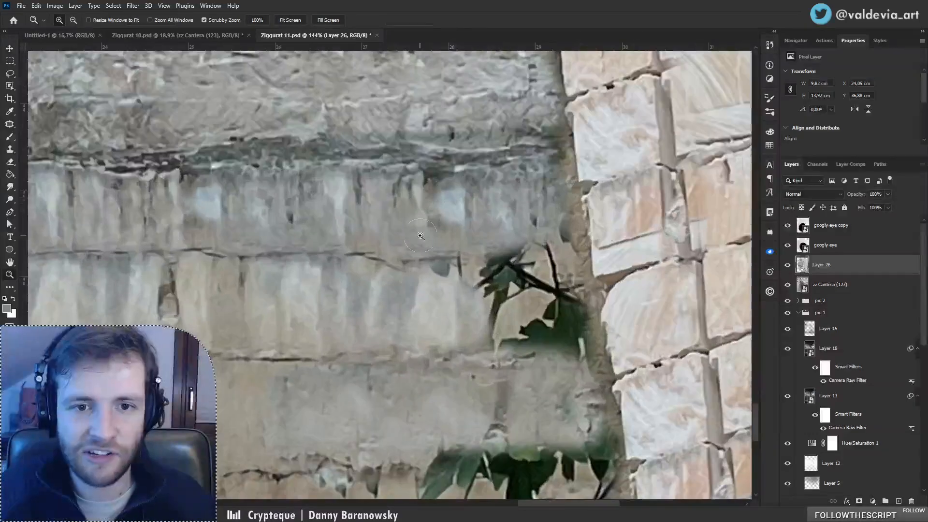
pyautogui.press('s')
pyautogui.keyDown('alt'); pyautogui.click(290, 255); pyautogui.keyUp('alt')
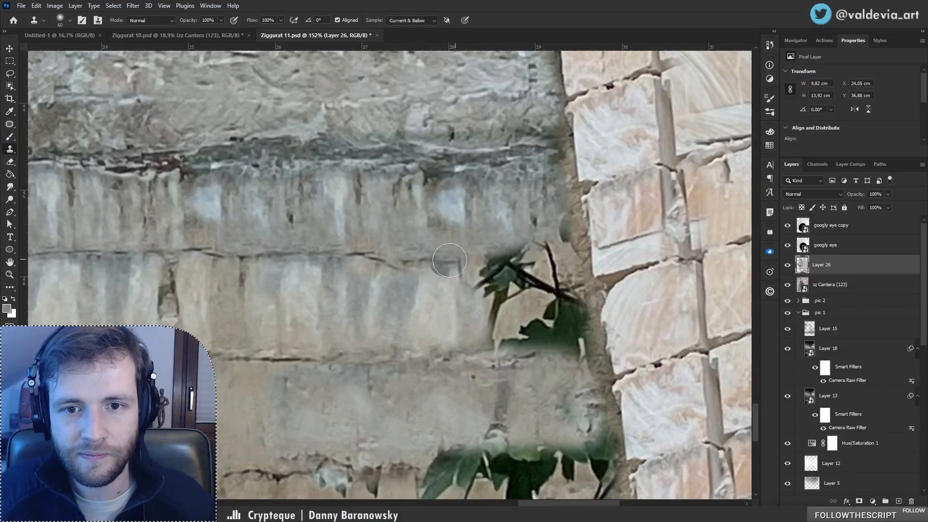
pyautogui.moveTo(442, 267)
pyautogui.mouseDown()
pyautogui.moveTo(563, 246)
pyautogui.moveTo(496, 288)
pyautogui.moveTo(488, 310)
pyautogui.moveTo(512, 329)
pyautogui.moveTo(564, 330)
pyautogui.mouseUp()
pyautogui.scroll(-3, 564, 330)
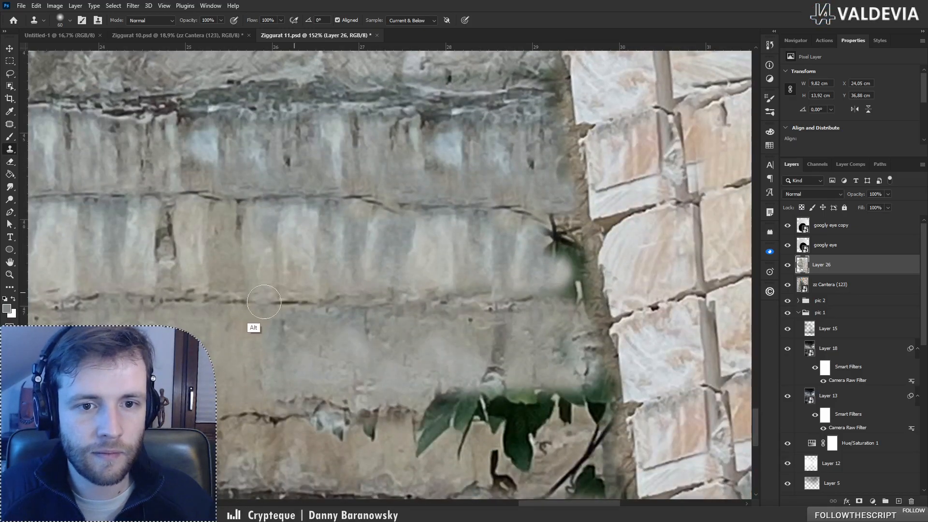
pyautogui.moveTo(531, 299)
pyautogui.mouseDown()
pyautogui.moveTo(575, 295)
pyautogui.moveTo(556, 256)
pyautogui.moveTo(561, 232)
pyautogui.moveTo(592, 296)
pyautogui.moveTo(542, 232)
pyautogui.moveTo(567, 282)
pyautogui.mouseUp()
pyautogui.hotkey('ctrl', 'z')
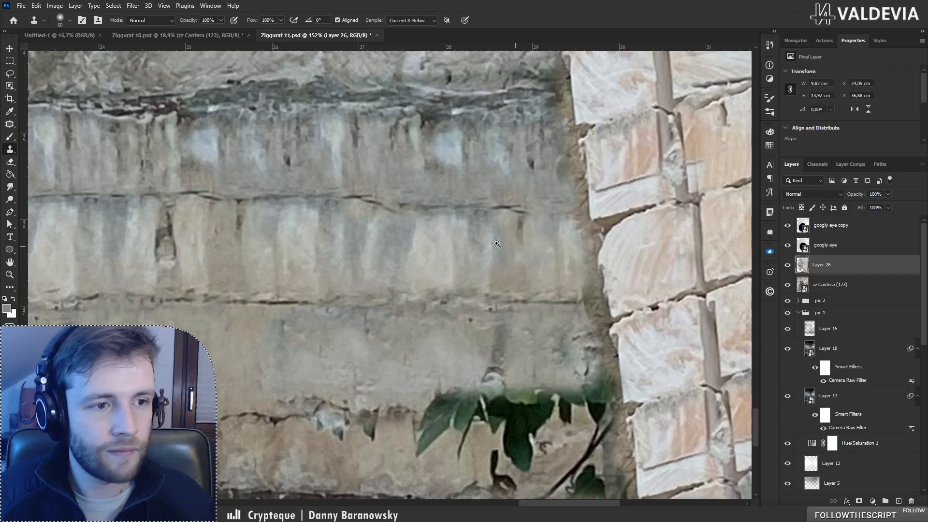
# Step: Clone the rough bottom stone course over the last leaves and stems just above the ground line
pyautogui.press('z')
pyautogui.moveTo(521, 288)
pyautogui.mouseDown()
pyautogui.moveTo(411, 273)
pyautogui.moveTo(350, 251)
pyautogui.moveTo(338, 278)
pyautogui.moveTo(526, 284)
pyautogui.moveTo(380, 280)
pyautogui.moveTo(422, 293)
pyautogui.mouseUp()
pyautogui.press('s')
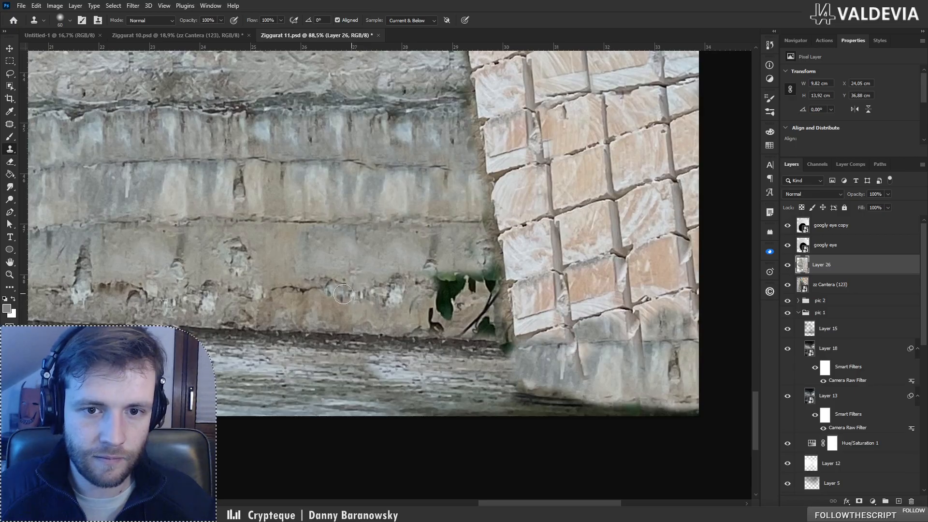
pyautogui.keyDown('alt'); pyautogui.click(120, 286); pyautogui.keyUp('alt')
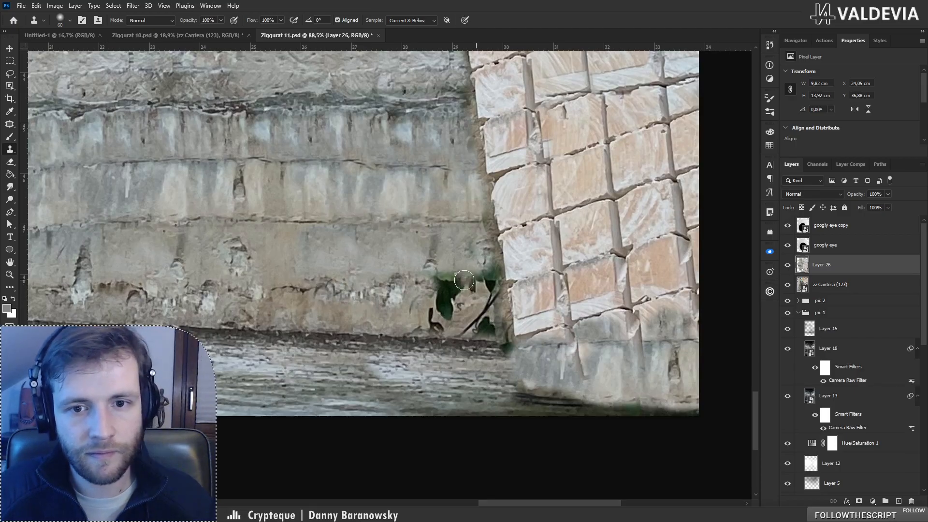
pyautogui.moveTo(430, 282)
pyautogui.mouseDown()
pyautogui.moveTo(491, 282)
pyautogui.moveTo(489, 300)
pyautogui.moveTo(460, 331)
pyautogui.moveTo(472, 338)
pyautogui.moveTo(453, 334)
pyautogui.moveTo(496, 327)
pyautogui.moveTo(432, 331)
pyautogui.moveTo(428, 315)
pyautogui.moveTo(446, 299)
pyautogui.moveTo(435, 302)
pyautogui.moveTo(461, 295)
pyautogui.moveTo(383, 320)
pyautogui.moveTo(450, 302)
pyautogui.mouseUp()
pyautogui.keyDown('alt'); pyautogui.click(328, 337); pyautogui.keyUp('alt')
# Step: With a smaller clone brush, retouch the seam where the brick wall's grey foot meets the ground, undoing unwanted strokes
pyautogui.hotkey('ctrl', 'space')
pyautogui.moveTo(390, 279); pyautogui.dragTo(290, 279)
pyautogui.moveTo(326, 211); pyautogui.dragTo(432, 241)
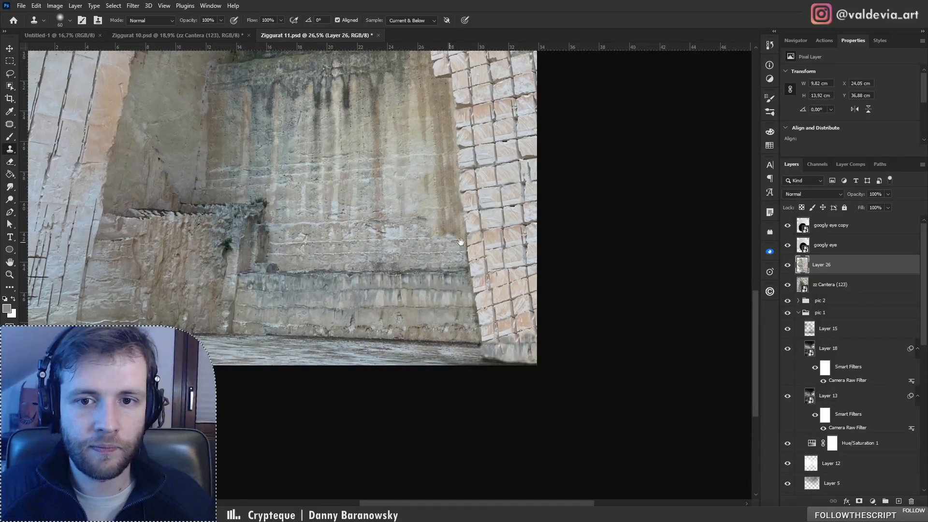
pyautogui.hotkey('ctrl', 'space')
pyautogui.moveTo(490, 259); pyautogui.dragTo(570, 260)
pyautogui.moveTo(449, 368); pyautogui.dragTo(410, 309)
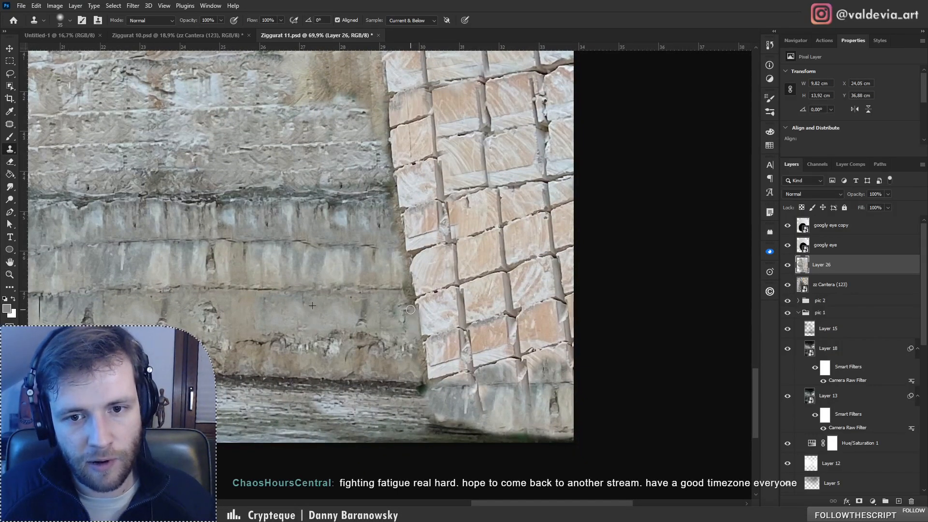
pyautogui.hotkey('ctrl', 'z')
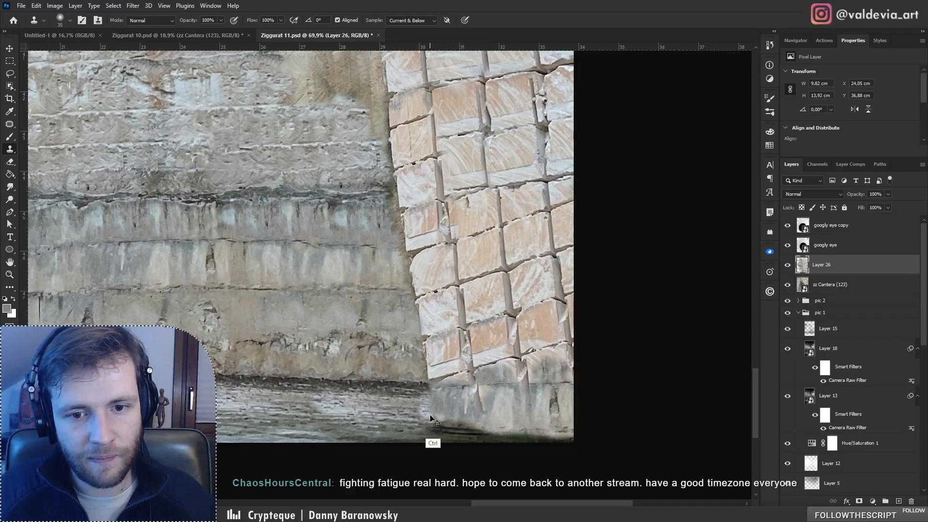
pyautogui.hotkey('ctrl', 'z')
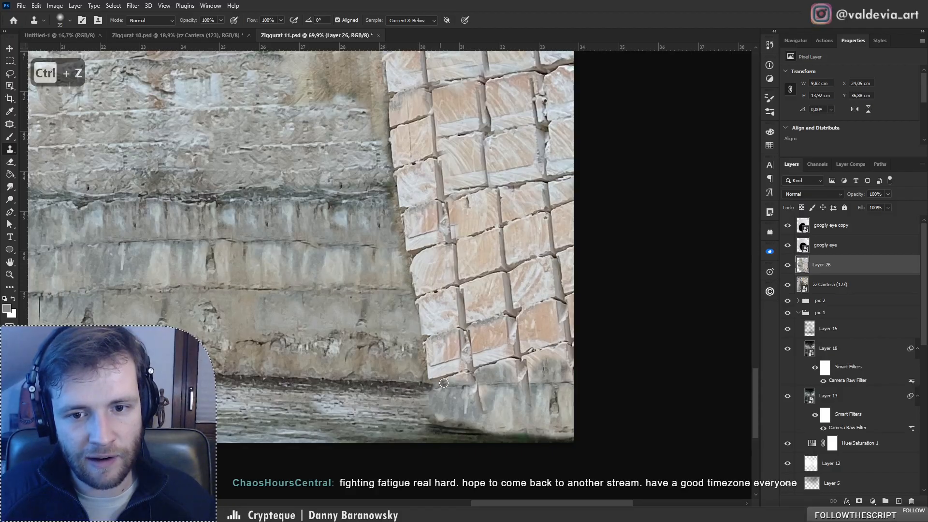
pyautogui.hotkey('ctrl', 'z')
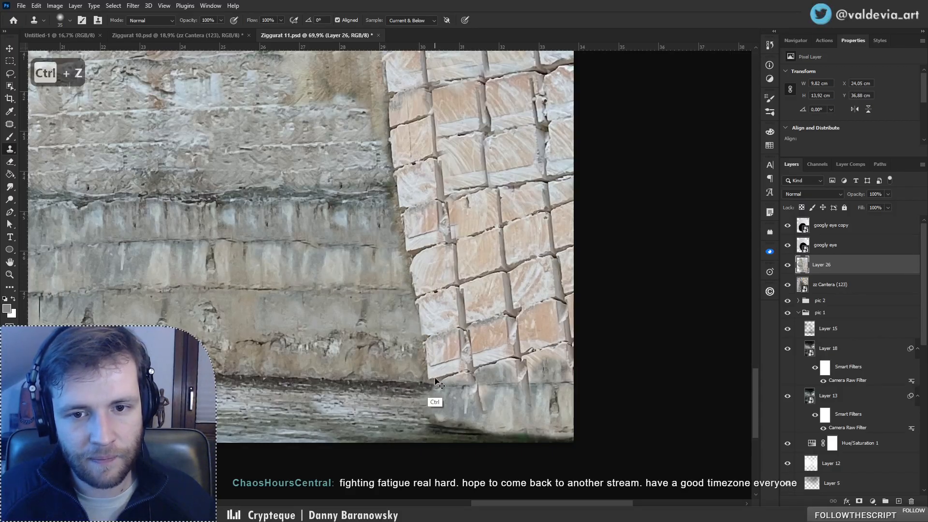
pyautogui.moveTo(433, 386); pyautogui.dragTo(432, 403)
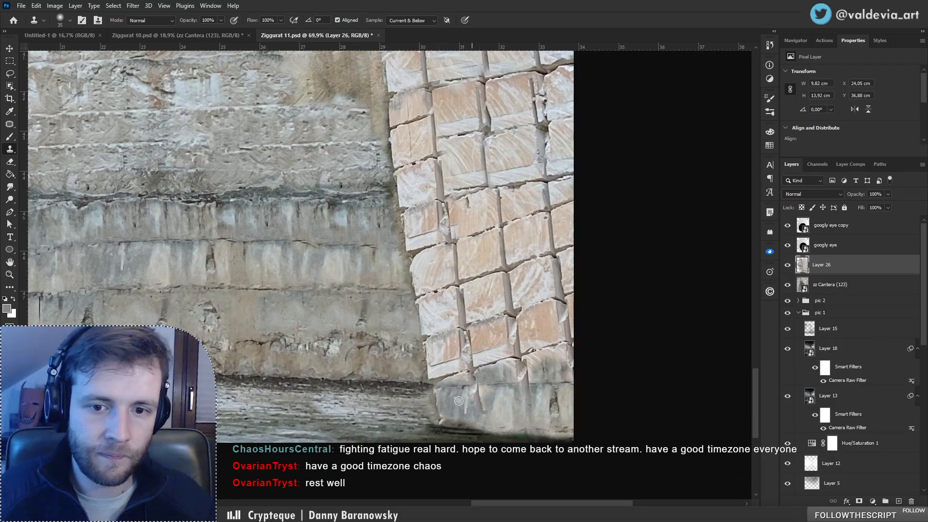
pyautogui.keyDown('alt'); pyautogui.click(262, 409); pyautogui.keyUp('alt')
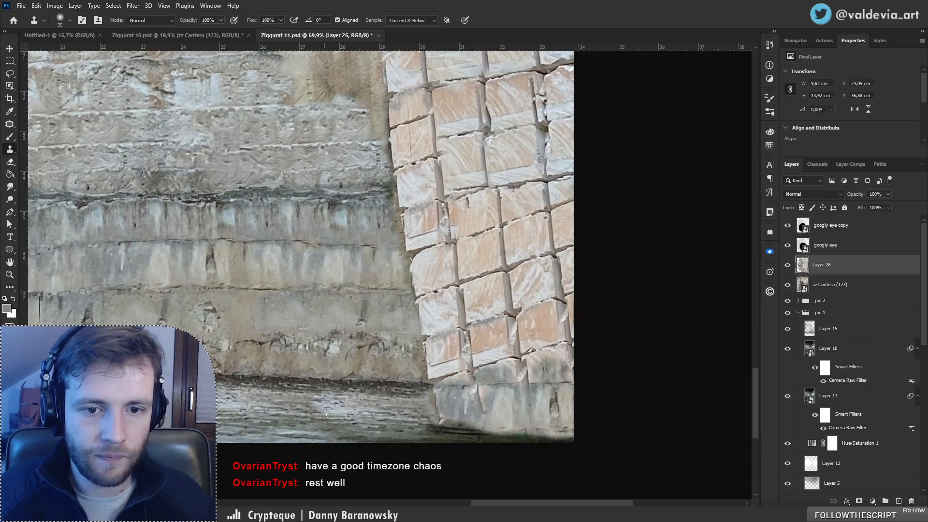
pyautogui.moveTo(324, 412); pyautogui.dragTo(321, 404)
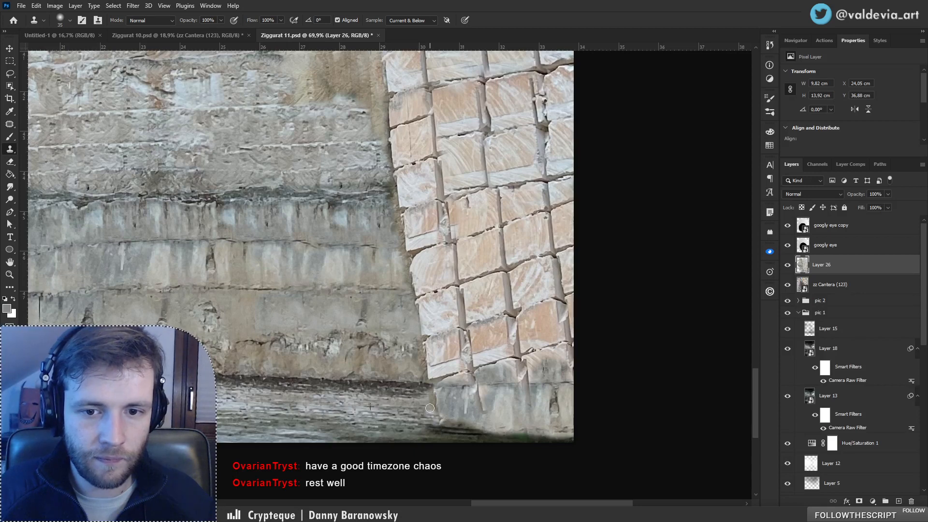
# Step: Clone the dark ledge and stained stone along the brick wall's edge to clean up the brownish seam
pyautogui.moveTo(379, 325); pyautogui.dragTo(459, 347)
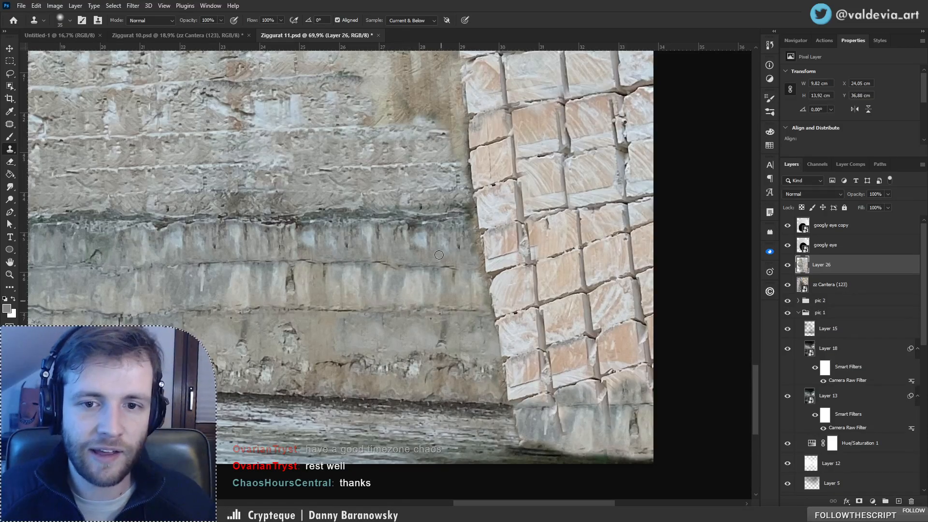
pyautogui.press('z')
pyautogui.moveTo(388, 298); pyautogui.dragTo(242, 298)
pyautogui.moveTo(416, 278)
pyautogui.mouseDown()
pyautogui.moveTo(495, 290)
pyautogui.moveTo(644, 290)
pyautogui.mouseUp()
pyautogui.press('s')
pyautogui.keyDown('alt'); pyautogui.click(164, 232); pyautogui.keyUp('alt')
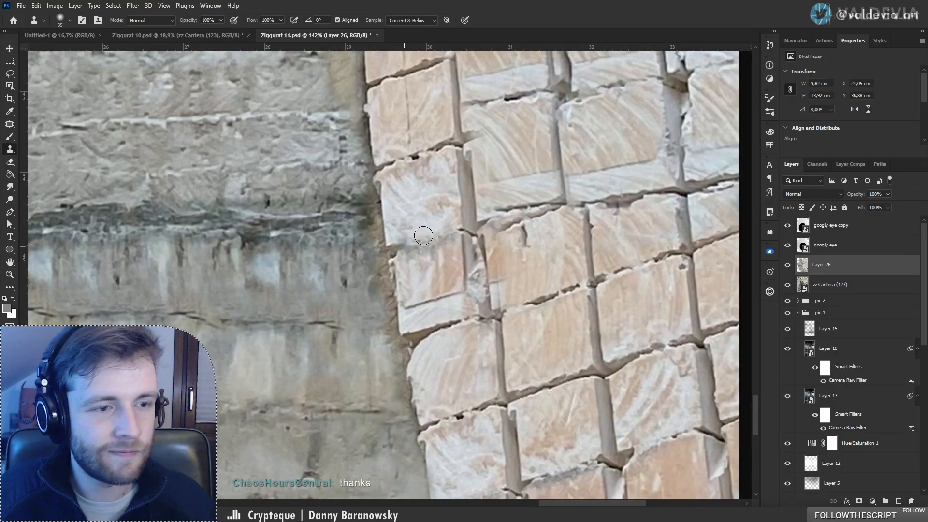
pyautogui.moveTo(369, 226)
pyautogui.mouseDown()
pyautogui.moveTo(371, 216)
pyautogui.moveTo(393, 314)
pyautogui.mouseUp()
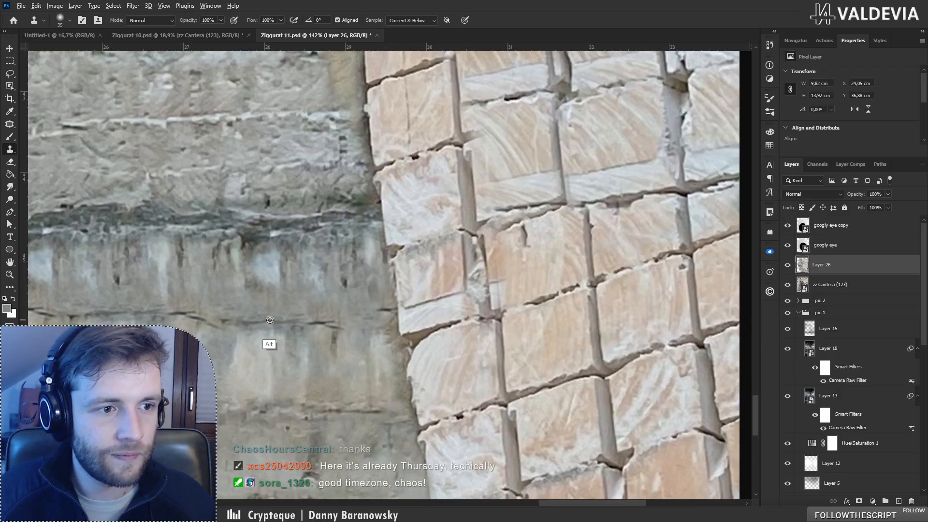
# Step: Clone the grey wall texture over the edge where the lower wall meets the tiled pillar, redoing the first stroke
pyautogui.keyDown('alt'); pyautogui.click(287, 319); pyautogui.keyUp('alt')
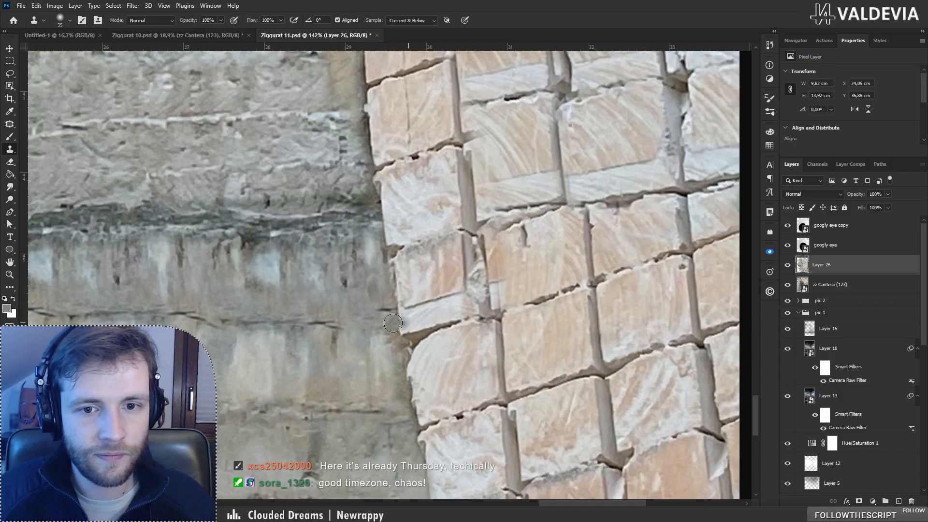
pyautogui.moveTo(384, 310); pyautogui.dragTo(372, 239)
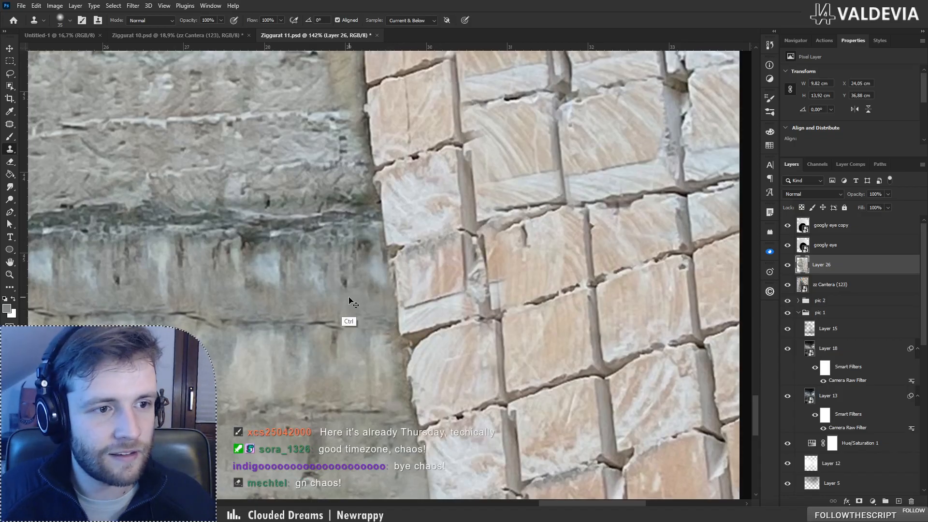
pyautogui.hotkey('ctrl', 'z')
pyautogui.moveTo(383, 300)
pyautogui.mouseDown()
pyautogui.moveTo(369, 251)
pyautogui.moveTo(380, 263)
pyautogui.mouseUp()
# Step: Try to clone wall texture along the narrow strip beside the tiled pillar, with a smaller brush and a new source
pyautogui.press('z')
pyautogui.moveTo(355, 297); pyautogui.dragTo(285, 267)
pyautogui.moveTo(354, 275); pyautogui.dragTo(422, 278)
pyautogui.press('s')
pyautogui.press('[')
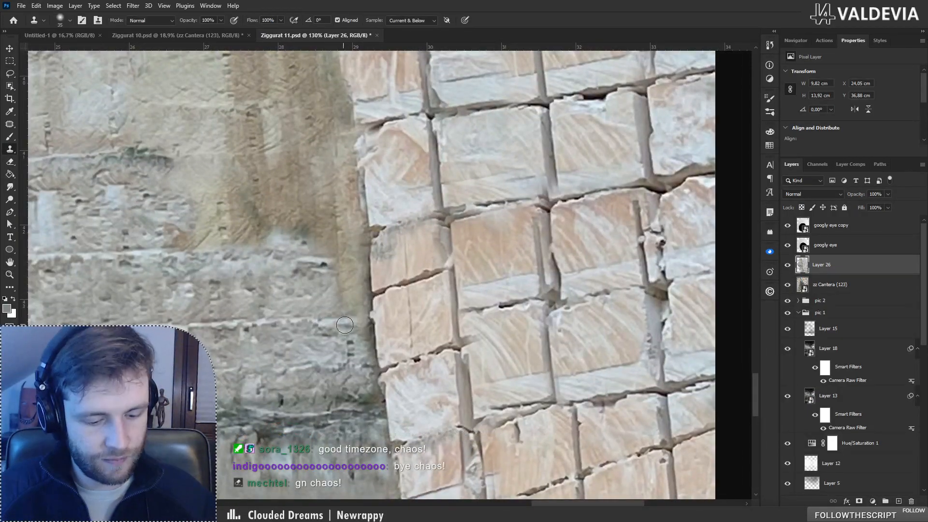
pyautogui.moveTo(366, 321)
pyautogui.mouseDown()
pyautogui.moveTo(378, 371)
pyautogui.moveTo(366, 254)
pyautogui.mouseUp()
pyautogui.hotkey('ctrl', 'z')
pyautogui.keyDown('alt'); pyautogui.click(347, 231); pyautogui.keyUp('alt')
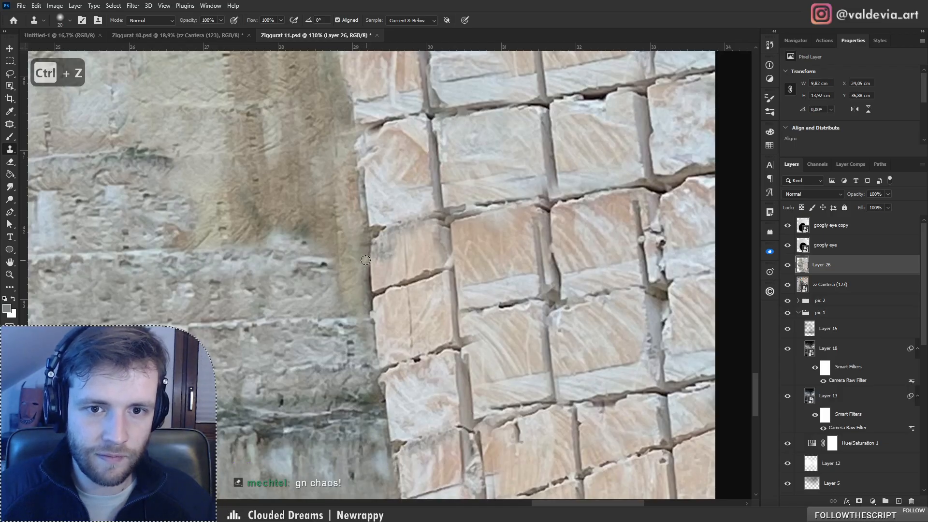
pyautogui.moveTo(364, 276); pyautogui.dragTo(364, 291)
pyautogui.hotkey('ctrl', 'z')
# Step: Sample the brown-stained wall as clone source and set the brush to Soft Round Pressure Opacity at 23 px
pyautogui.keyDown('alt'); pyautogui.click(344, 190); pyautogui.keyUp('alt')
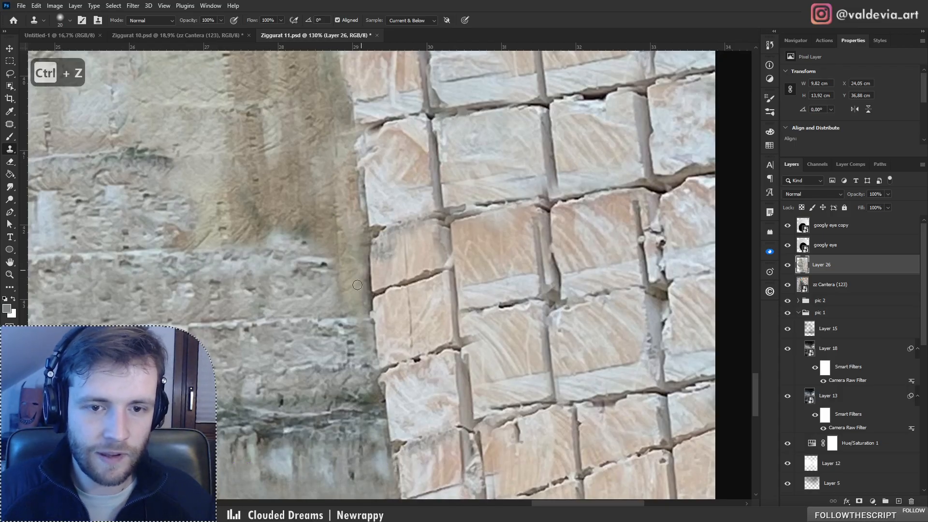
pyautogui.press('[')
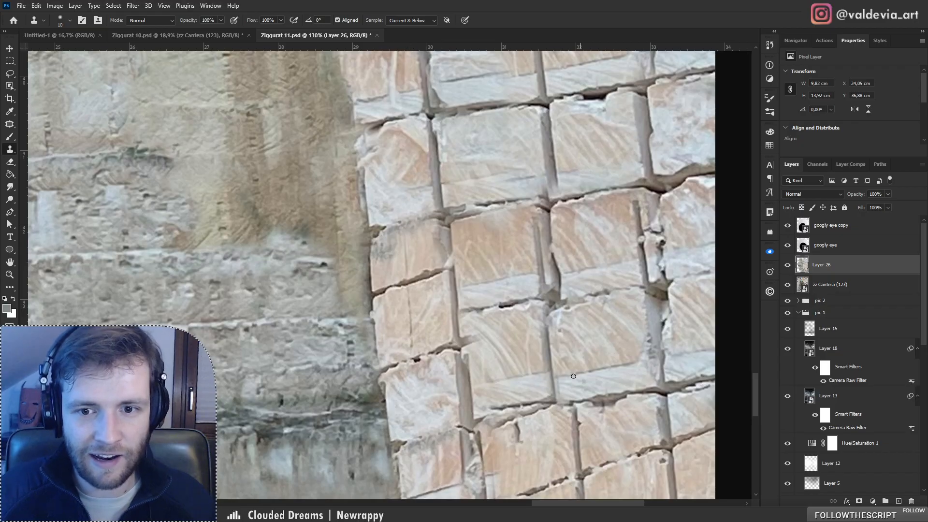
pyautogui.rightClick(433, 257)
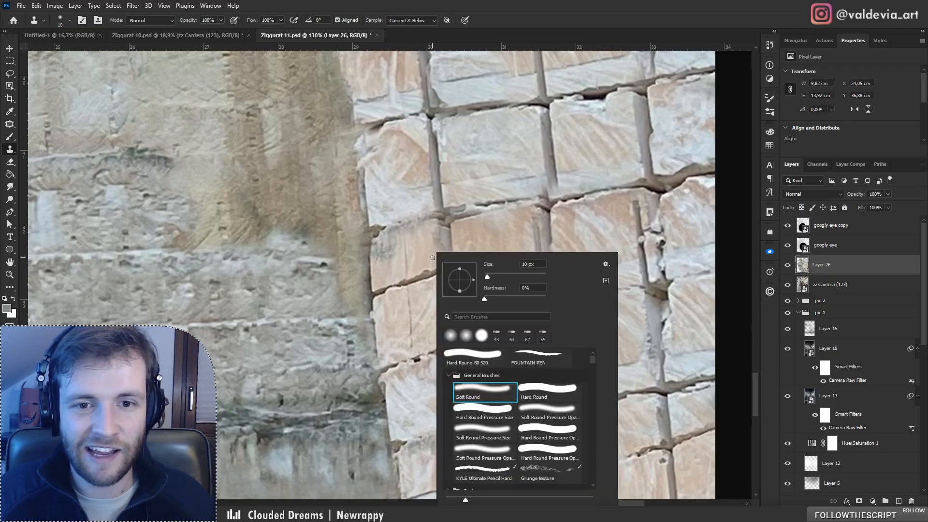
pyautogui.click(559, 407)
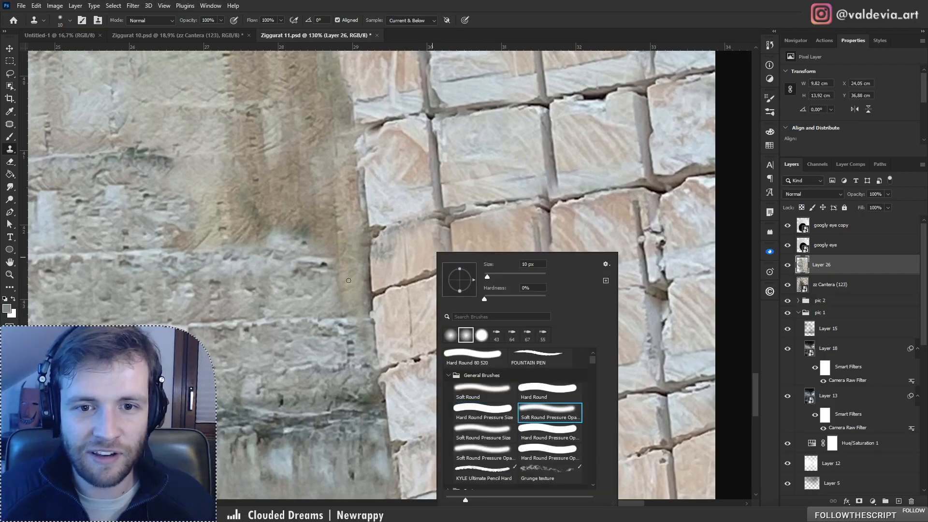
pyautogui.moveTo(487, 276); pyautogui.dragTo(491, 277)
pyautogui.press('Return')
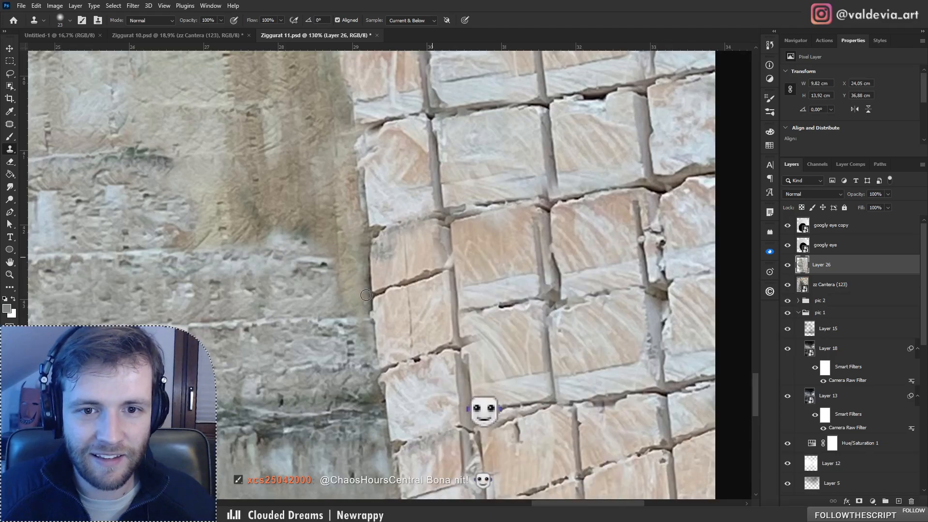
# Step: Clone the brown-stained stone texture along the wall's edge next to the tiled pillar blocks
pyautogui.moveTo(365, 295)
pyautogui.mouseDown()
pyautogui.moveTo(362, 264)
pyautogui.moveTo(366, 309)
pyautogui.moveTo(365, 267)
pyautogui.mouseUp()
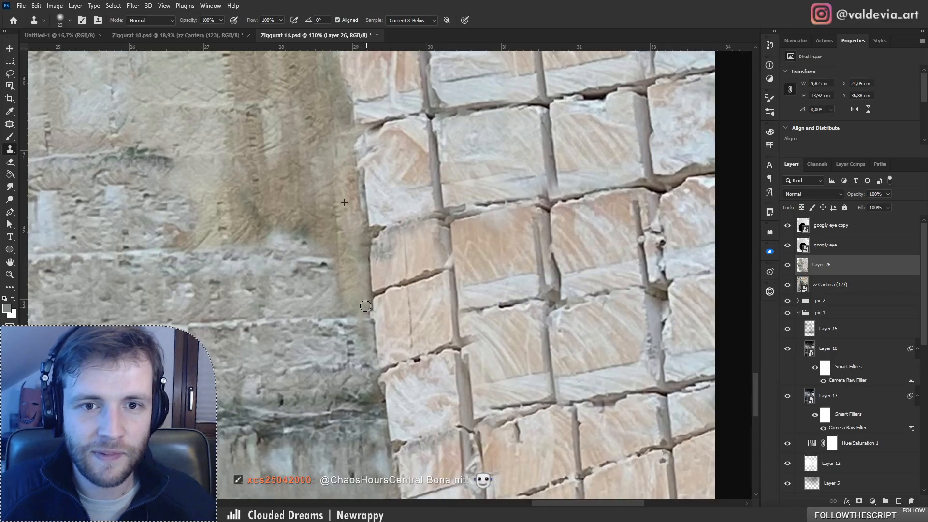
pyautogui.moveTo(366, 305)
pyautogui.mouseDown()
pyautogui.moveTo(359, 320)
pyautogui.moveTo(371, 294)
pyautogui.mouseUp()
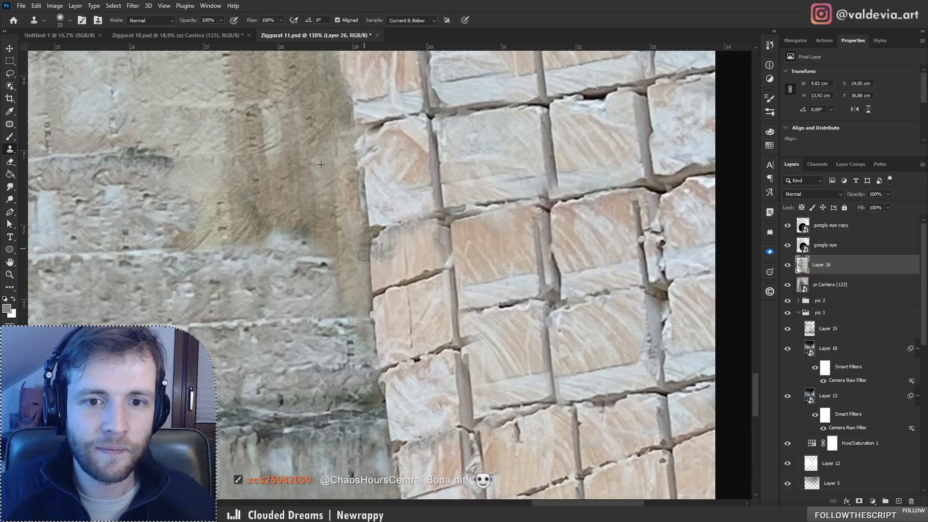
pyautogui.moveTo(372, 242); pyautogui.dragTo(224, 167)
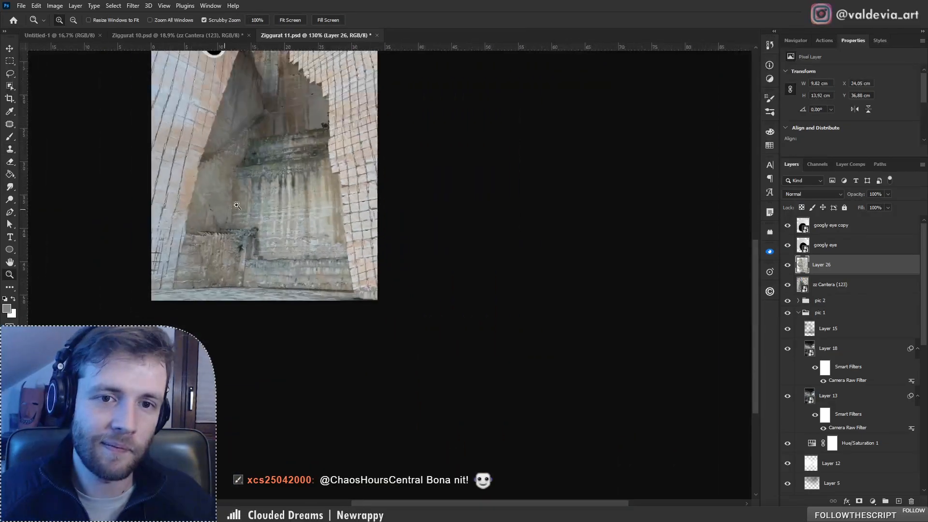
# Step: Switch the clone brush back to the Soft Round preset for the mossy ledge beside the upper tiled pillar
pyautogui.moveTo(237, 206); pyautogui.dragTo(438, 276)
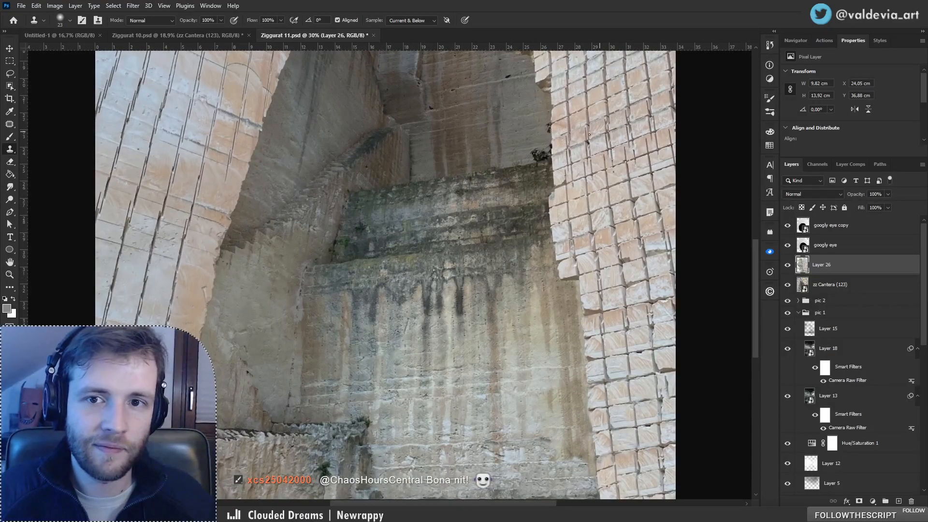
pyautogui.press('z')
pyautogui.moveTo(573, 135); pyautogui.dragTo(634, 132)
pyautogui.press('s')
pyautogui.moveTo(504, 161); pyautogui.dragTo(521, 193)
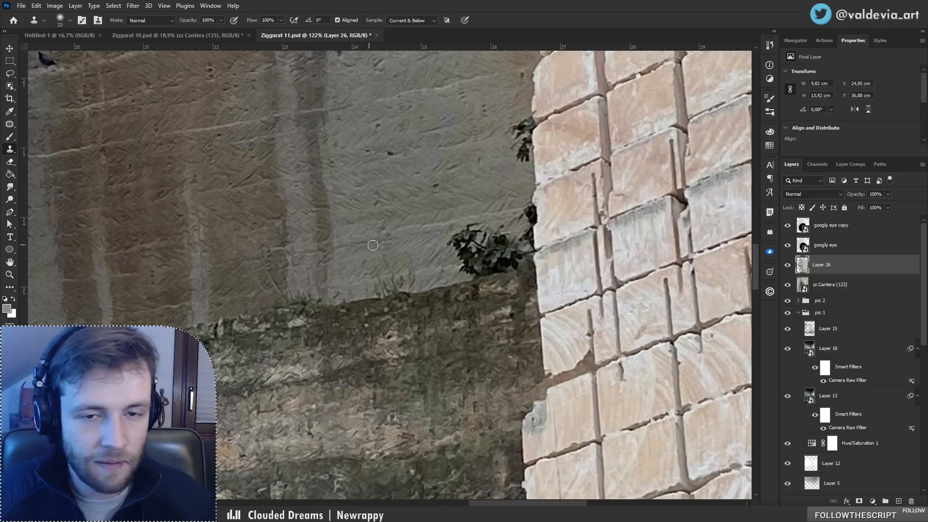
pyautogui.rightClick(448, 301)
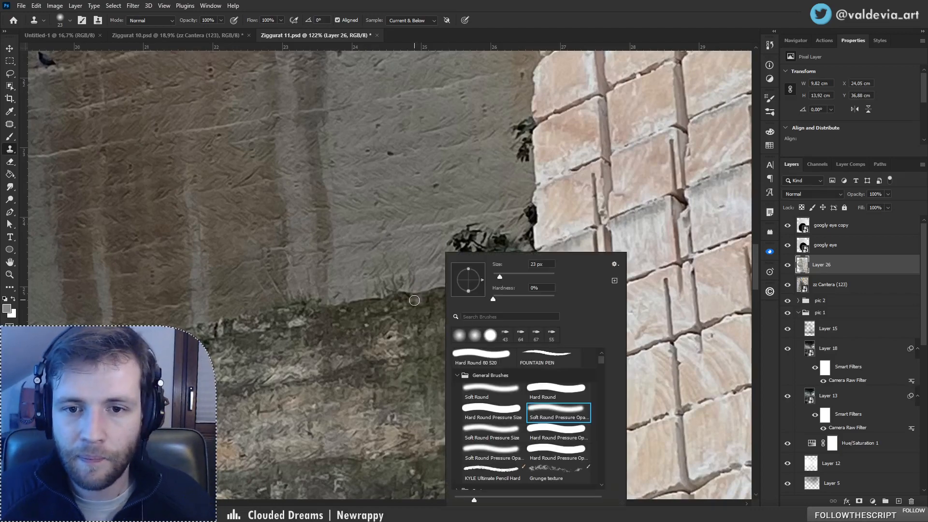
pyautogui.click(490, 388)
pyautogui.click(884, 275)
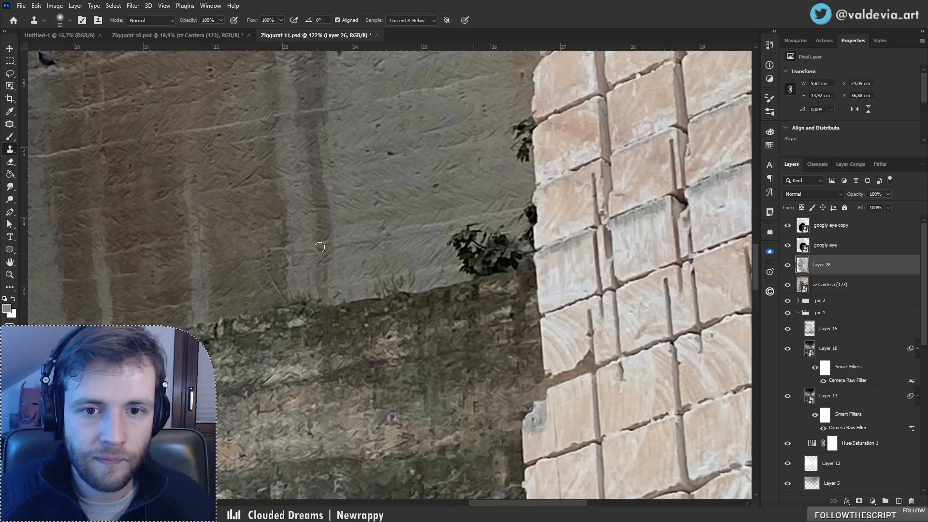
# Step: Clone out the grass tufts on the mossy ledge near the bush, undoing the first attempt and resampling from nearby
pyautogui.keyDown('alt'); pyautogui.click(448, 289); pyautogui.keyUp('alt')
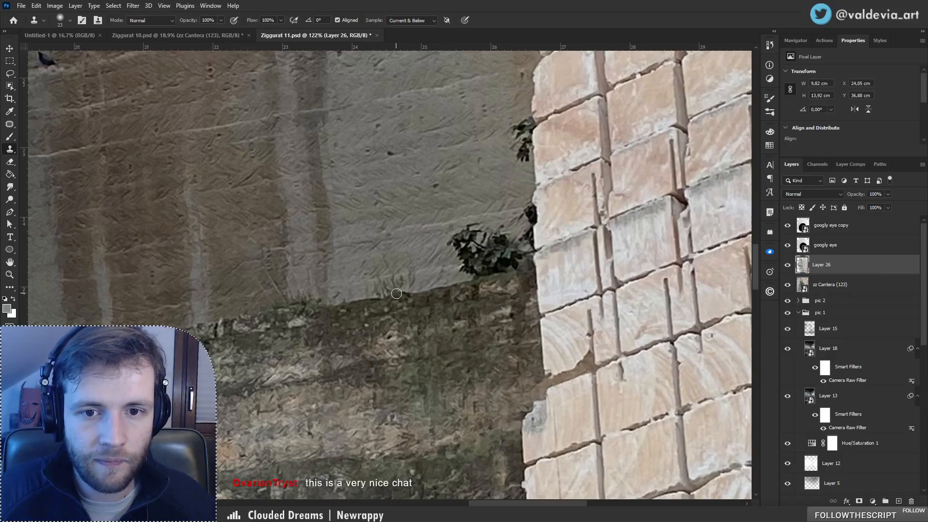
pyautogui.hotkey('ctrl', 'z')
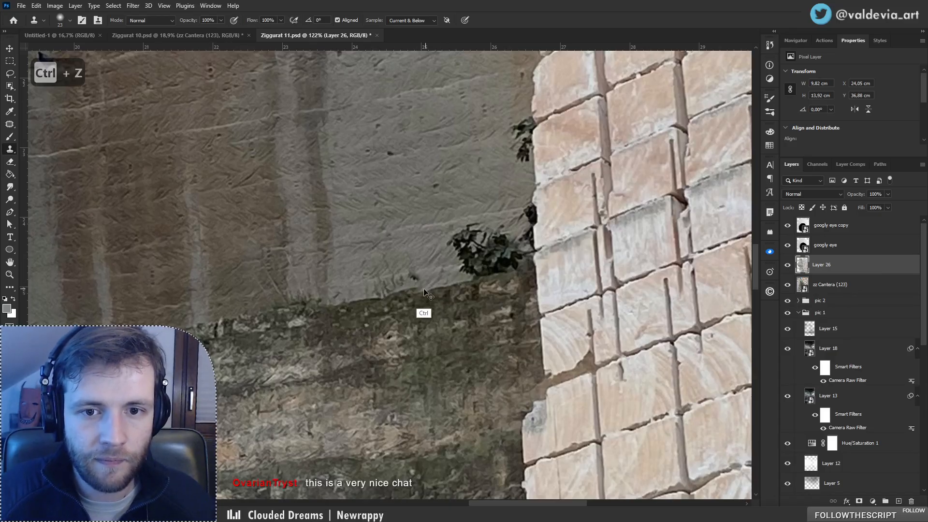
pyautogui.moveTo(375, 256); pyautogui.dragTo(373, 250)
pyautogui.keyDown('alt'); pyautogui.click(432, 264); pyautogui.keyUp('alt')
pyautogui.moveTo(410, 283); pyautogui.dragTo(405, 268)
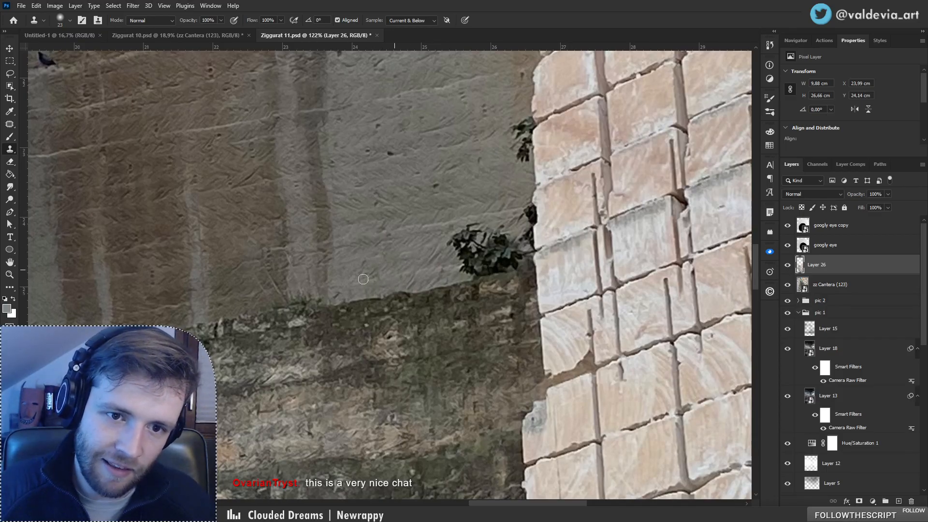
# Step: Clone clean ledge edge and wall over the grass at the foot of the pale vertical streak
pyautogui.hscroll(-5, 363, 279)
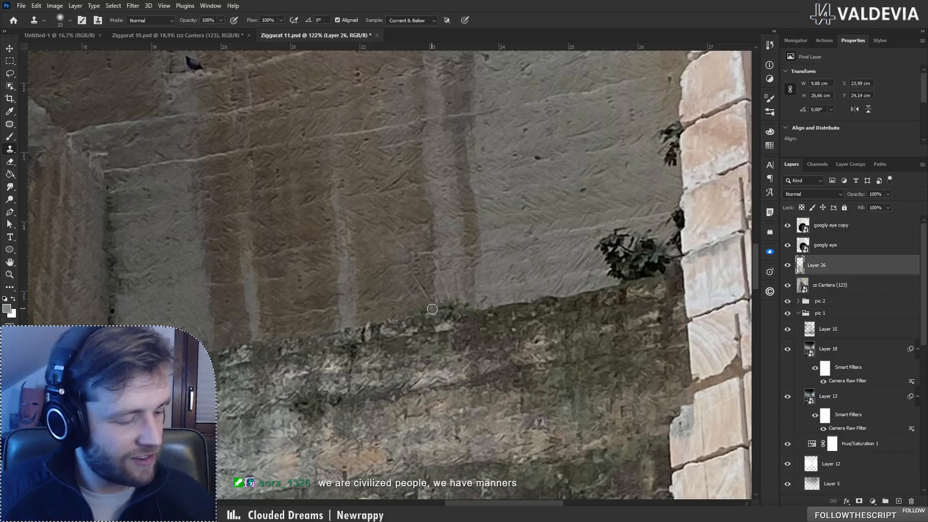
pyautogui.press('alt')
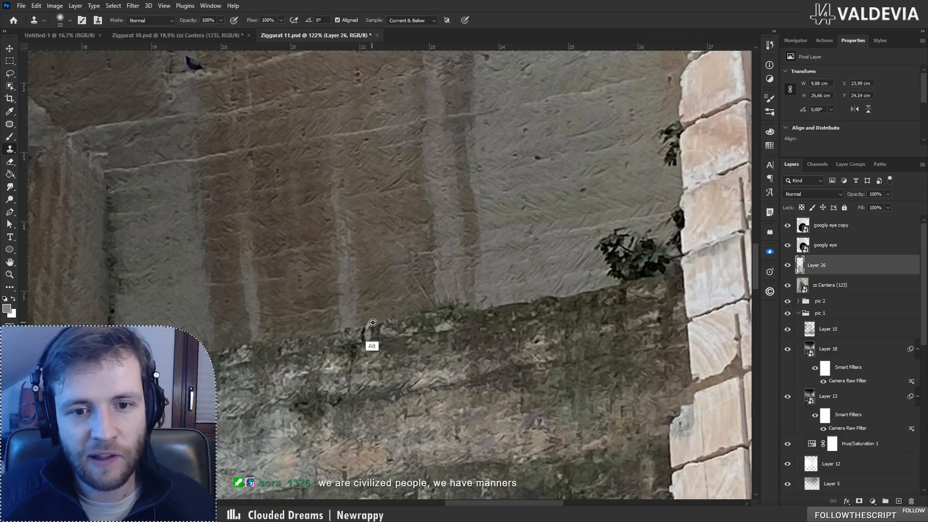
pyautogui.keyDown('alt'); pyautogui.click(373, 323); pyautogui.keyUp('alt')
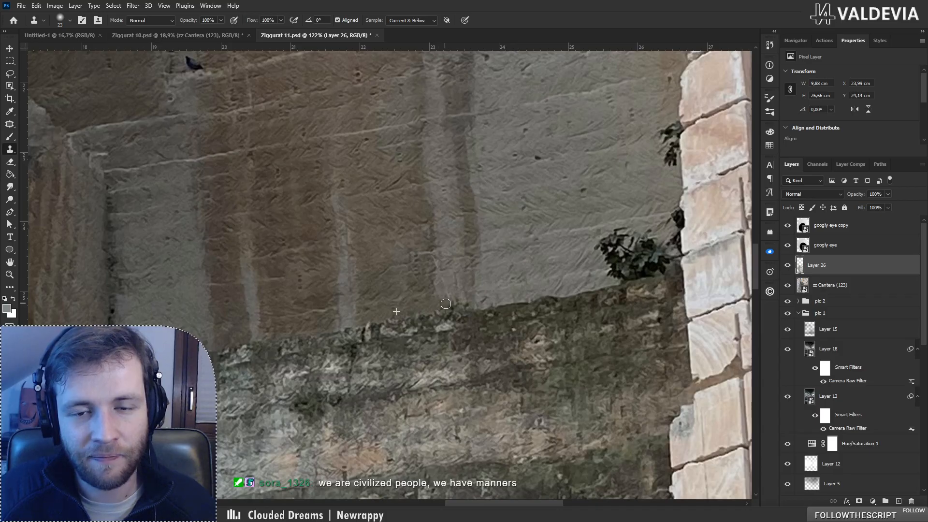
pyautogui.moveTo(465, 304)
pyautogui.mouseDown()
pyautogui.moveTo(448, 289)
pyautogui.moveTo(437, 264)
pyautogui.moveTo(437, 288)
pyautogui.mouseUp()
pyautogui.click(387, 236)
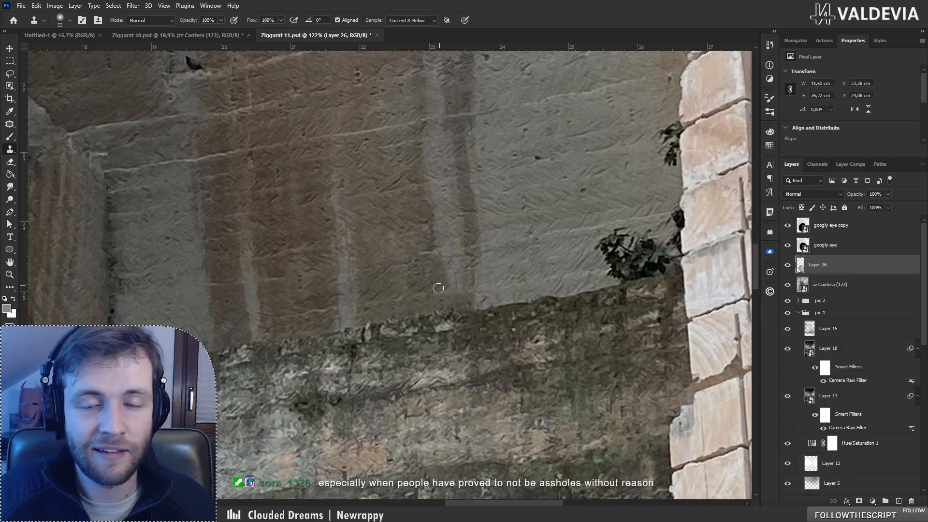
# Step: Clone out the dark bush on the ledge beside the tiled pillar using the surrounding wall and ledge texture
pyautogui.press('z')
pyautogui.moveTo(359, 295)
pyautogui.mouseDown()
pyautogui.moveTo(296, 296)
pyautogui.moveTo(505, 274)
pyautogui.moveTo(587, 281)
pyautogui.mouseUp()
pyautogui.press('s')
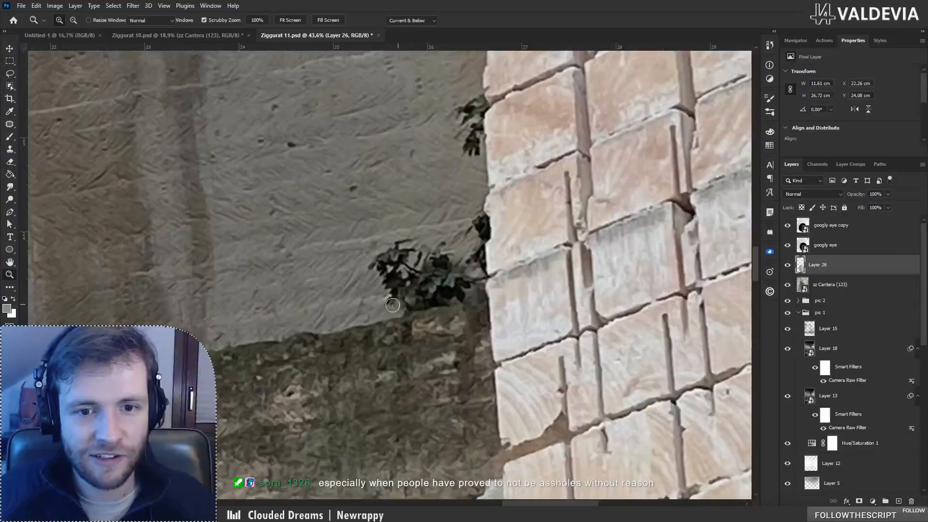
pyautogui.keyDown('alt'); pyautogui.click(342, 328); pyautogui.keyUp('alt')
pyautogui.moveTo(417, 313)
pyautogui.mouseDown()
pyautogui.moveTo(391, 299)
pyautogui.moveTo(417, 302)
pyautogui.moveTo(391, 293)
pyautogui.moveTo(379, 267)
pyautogui.moveTo(389, 301)
pyautogui.mouseUp()
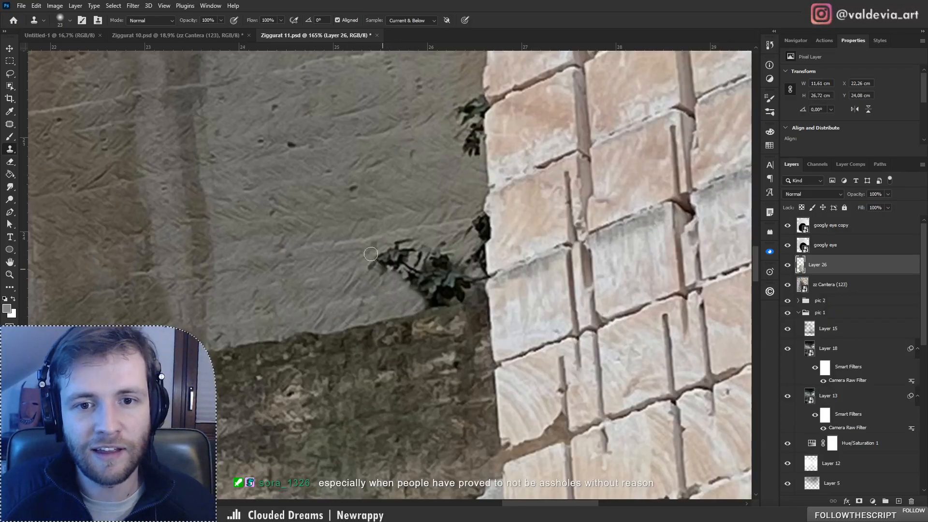
pyautogui.keyDown('alt'); pyautogui.click(294, 268); pyautogui.keyUp('alt')
pyautogui.moveTo(381, 263)
pyautogui.mouseDown()
pyautogui.moveTo(401, 253)
pyautogui.moveTo(403, 274)
pyautogui.moveTo(435, 271)
pyautogui.moveTo(410, 289)
pyautogui.moveTo(445, 270)
pyautogui.moveTo(458, 283)
pyautogui.moveTo(422, 289)
pyautogui.moveTo(426, 299)
pyautogui.moveTo(452, 297)
pyautogui.moveTo(476, 281)
pyautogui.moveTo(472, 257)
pyautogui.mouseUp()
pyautogui.keyDown('alt'); pyautogui.click(290, 332); pyautogui.keyUp('alt')
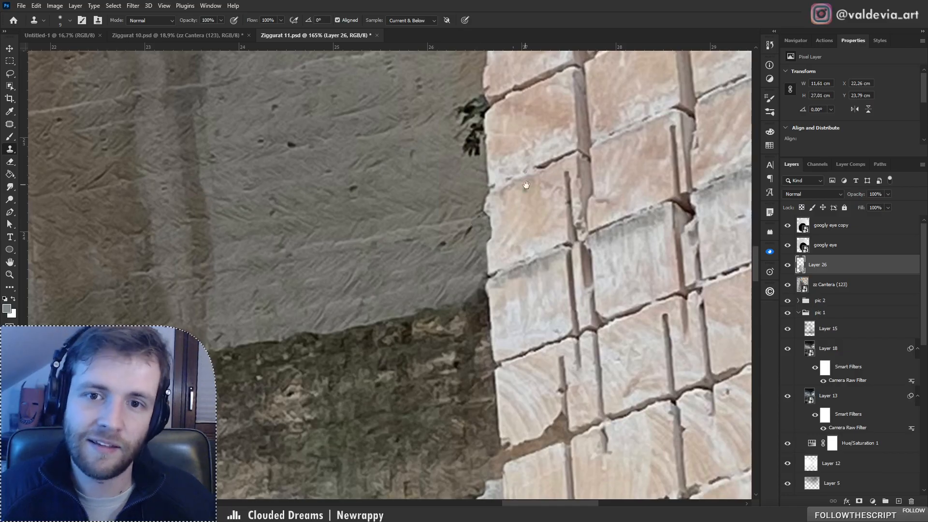
# Step: Clone grey wall texture over the small plant growing against the tiled pillar above the ledge
pyautogui.scroll(5, 464, 246)
pyautogui.keyDown('alt'); pyautogui.click(454, 273); pyautogui.keyUp('alt')
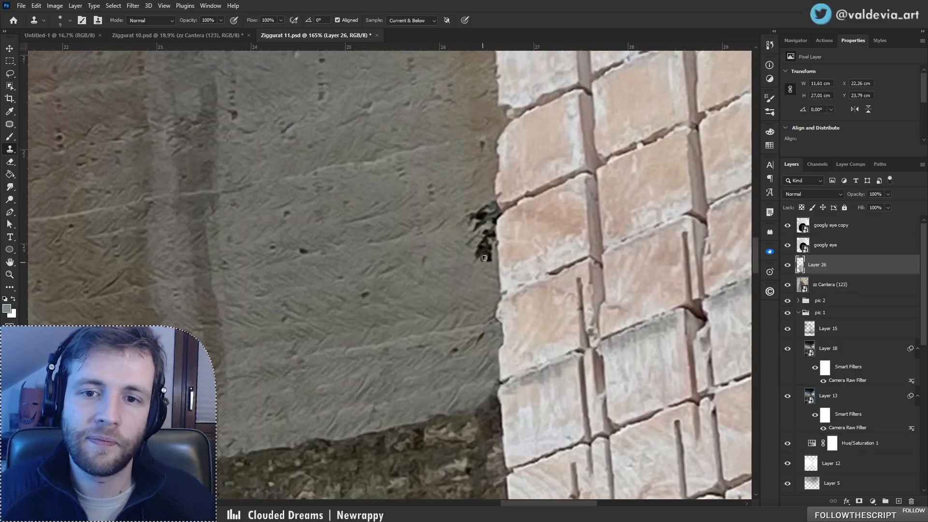
pyautogui.moveTo(480, 260); pyautogui.dragTo(491, 264)
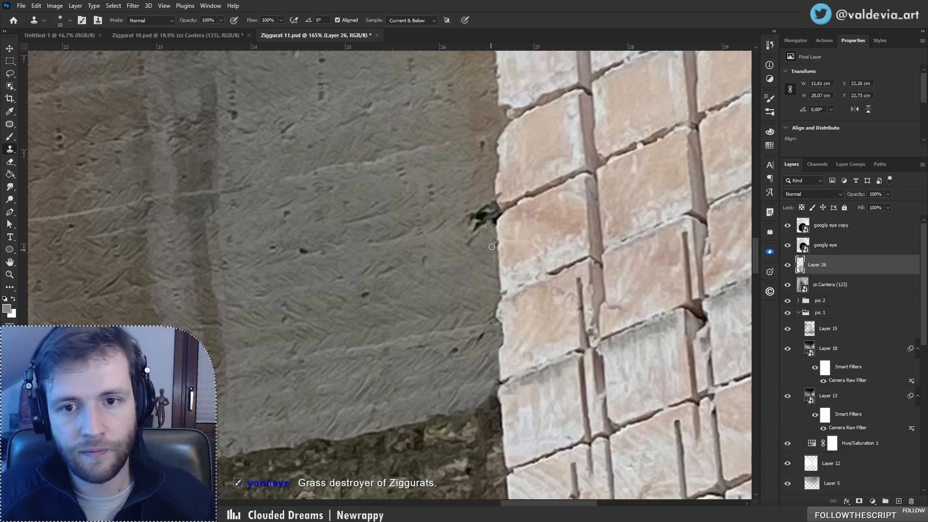
pyautogui.moveTo(470, 229); pyautogui.dragTo(485, 215)
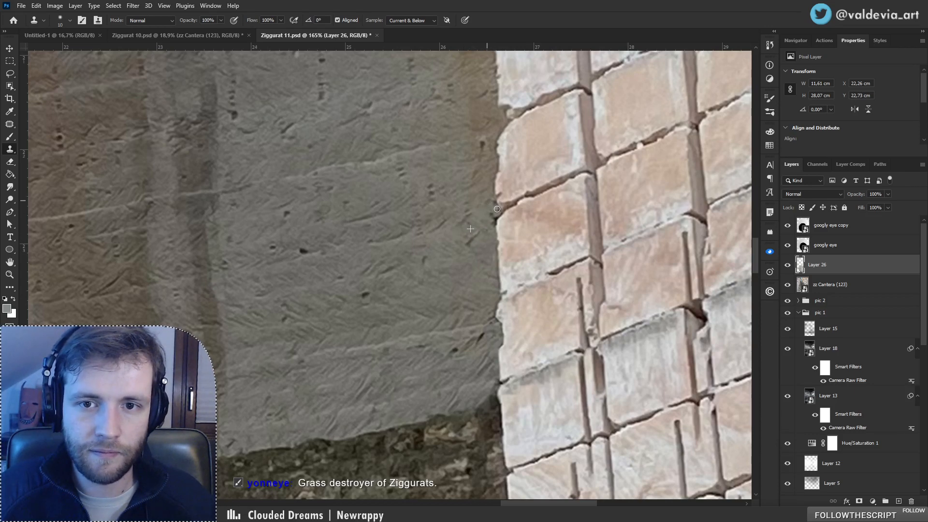
pyautogui.moveTo(490, 224); pyautogui.dragTo(492, 226)
# Step: Inspect the whole retouched quarry image, from the skyline to the tiled pillar's base, for remaining plants and blemishes
pyautogui.press('z')
pyautogui.moveTo(439, 264); pyautogui.dragTo(246, 308)
pyautogui.moveTo(314, 96); pyautogui.dragTo(366, 93)
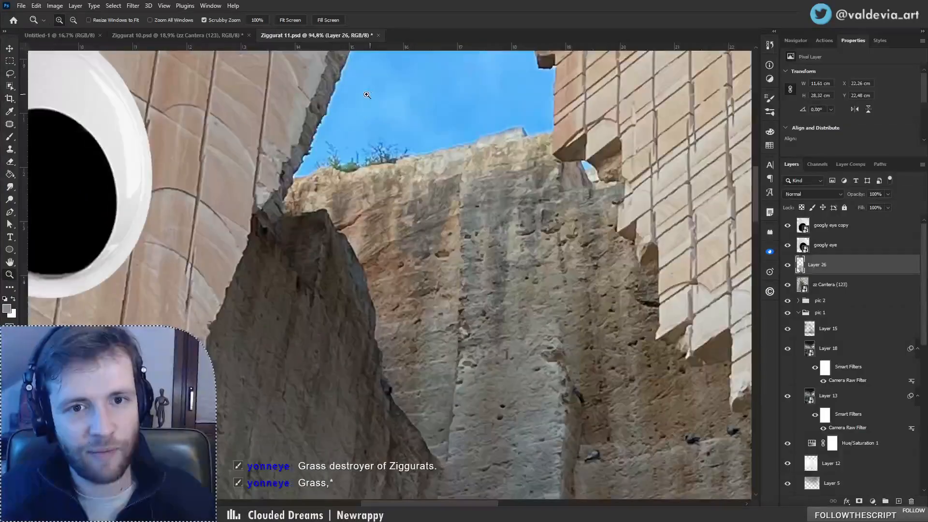
pyautogui.moveTo(359, 196); pyautogui.dragTo(306, 222)
pyautogui.moveTo(326, 300); pyautogui.dragTo(367, 301)
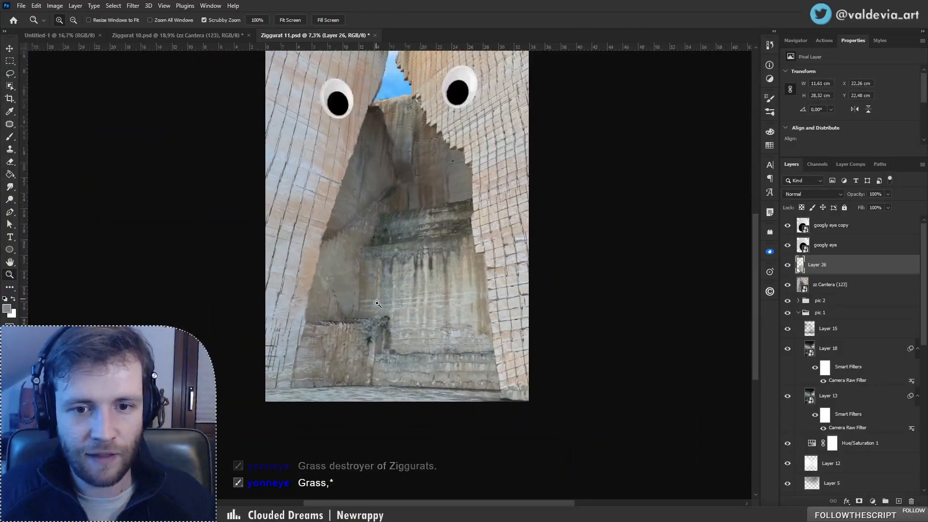
pyautogui.press('s')
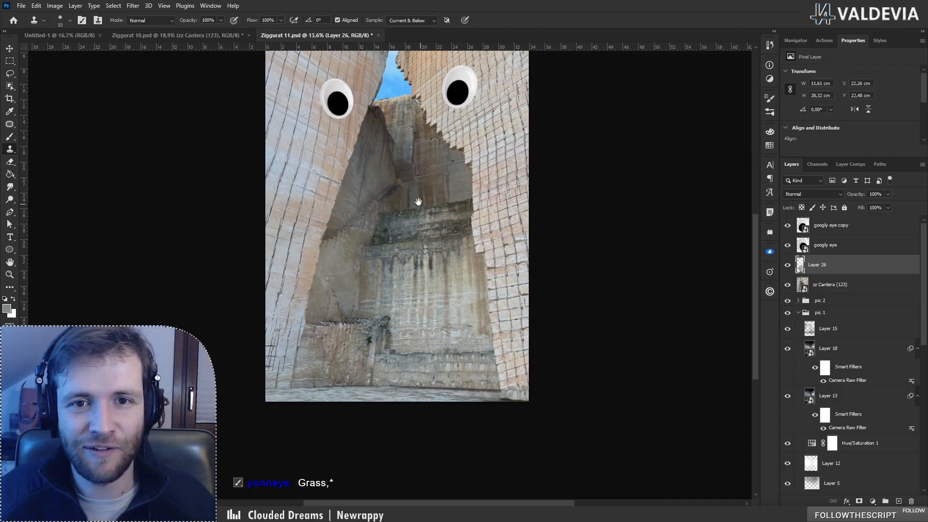
pyautogui.moveTo(418, 202); pyautogui.dragTo(435, 306)
pyautogui.press('z')
pyautogui.moveTo(457, 114); pyautogui.dragTo(390, 107)
pyautogui.moveTo(397, 301); pyautogui.dragTo(411, 300)
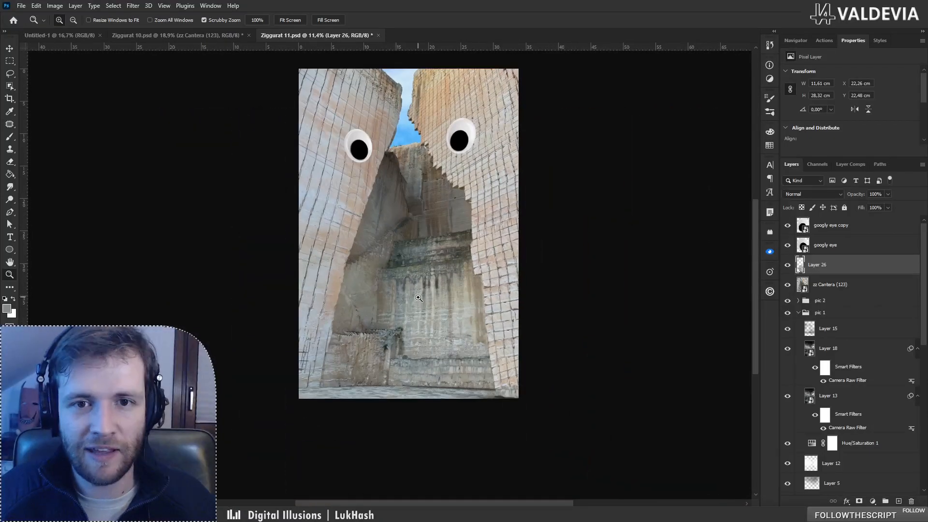
pyautogui.press('s')
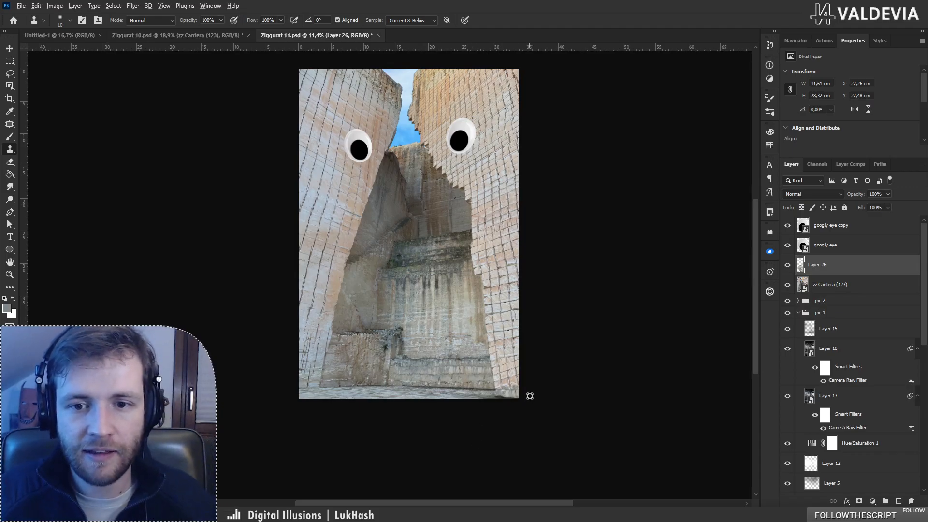
pyautogui.scroll(3, 530, 396)
pyautogui.scroll(3, 554, 364)
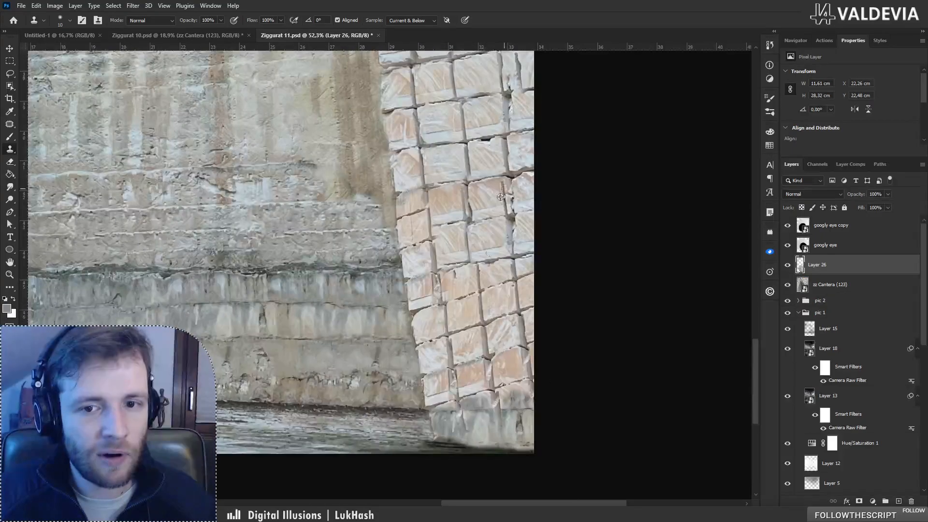
pyautogui.scroll(-5, 500, 197)
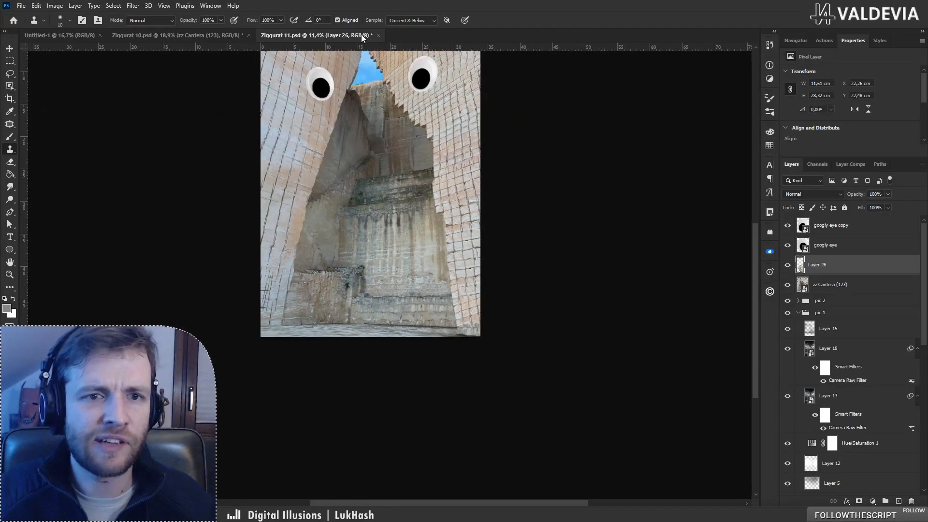
pyautogui.scroll(2, 366, 74)
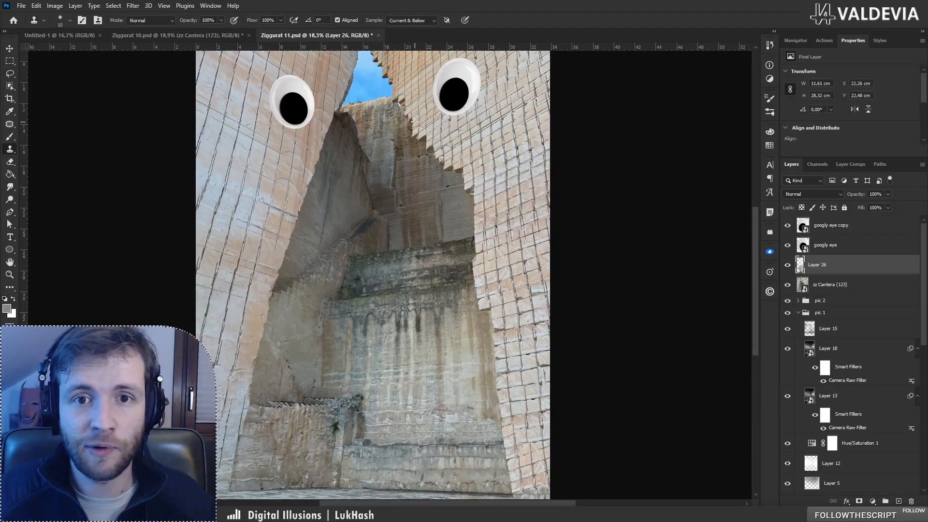
pyautogui.moveTo(414, 113); pyautogui.dragTo(454, 232)
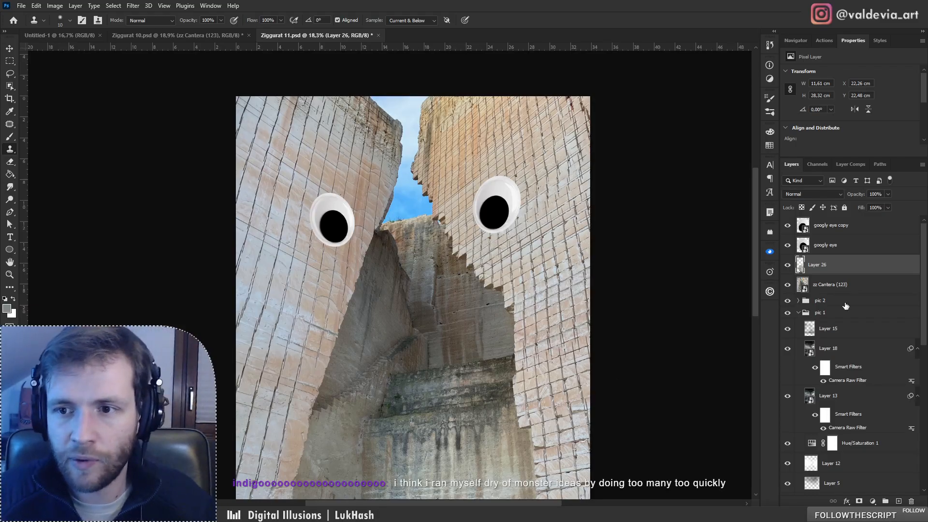
pyautogui.click(788, 286)
pyautogui.click(788, 286)
# Step: Switch to Ziggurat 10.psd, hide the zz Cantera (123) layer, and show and expand the pic 2 group
pyautogui.click(191, 35)
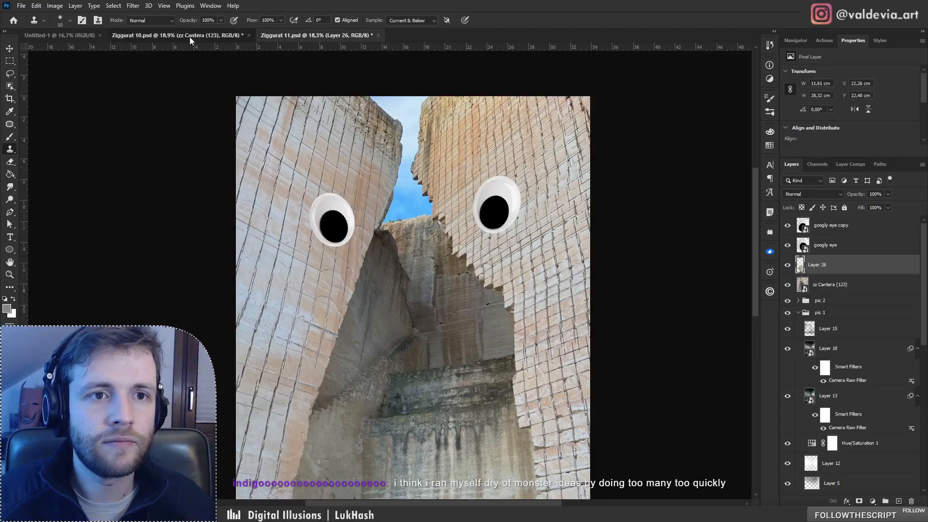
pyautogui.click(785, 250)
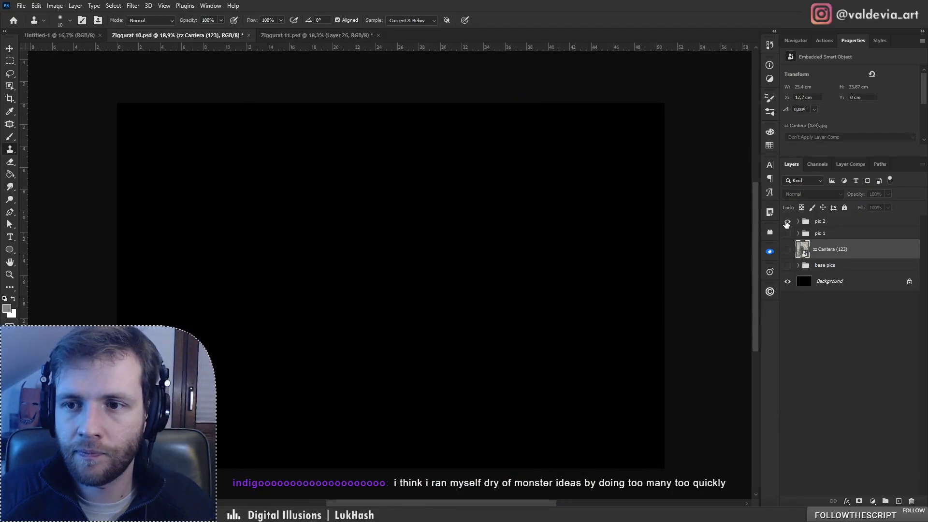
pyautogui.click(787, 221)
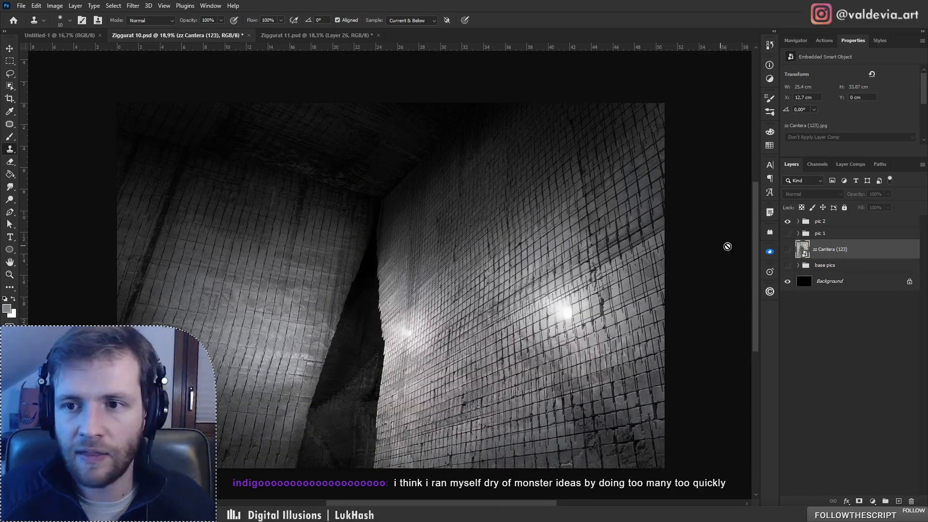
pyautogui.click(798, 221)
pyautogui.scroll(-4, 826, 311)
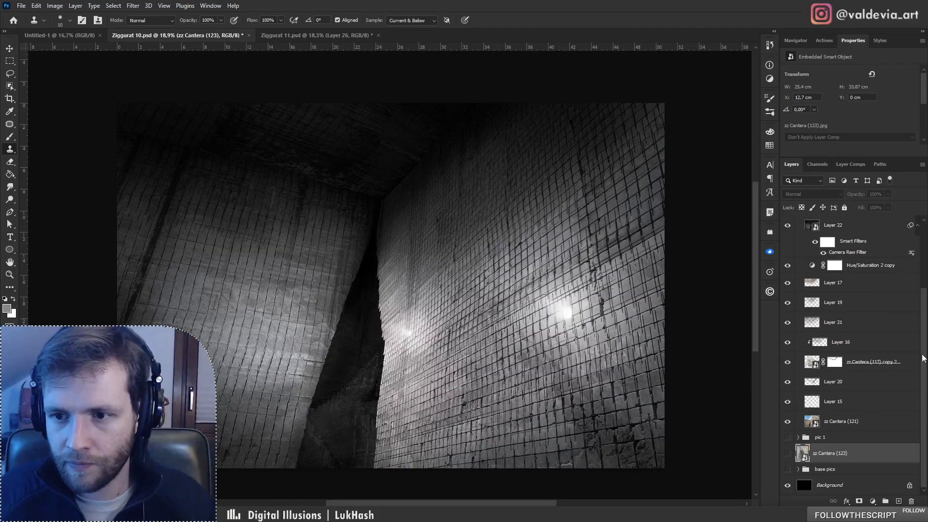
# Step: Copy the ceiling layer zz Cantera (117) copy 2 together with its clipped Layer 16 into Ziggurat 11.psd
pyautogui.click(905, 363)
pyautogui.keyDown('shift'); pyautogui.click(881, 341); pyautogui.keyUp('shift')
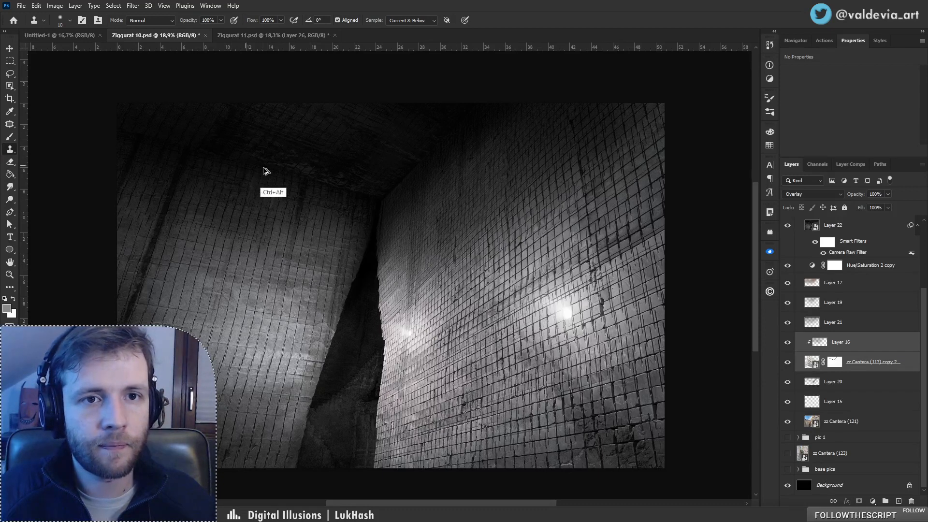
pyautogui.moveTo(265, 171); pyautogui.dragTo(361, 99)
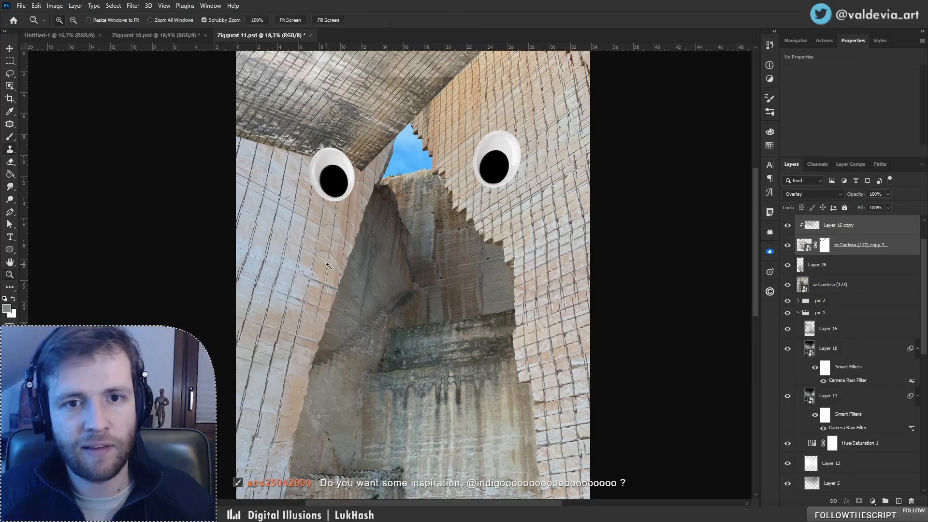
# Step: Delete the layer mask from the copied zz Cantera (117) ceiling layer
pyautogui.moveTo(418, 251); pyautogui.dragTo(368, 239)
pyautogui.moveTo(406, 170); pyautogui.dragTo(467, 170)
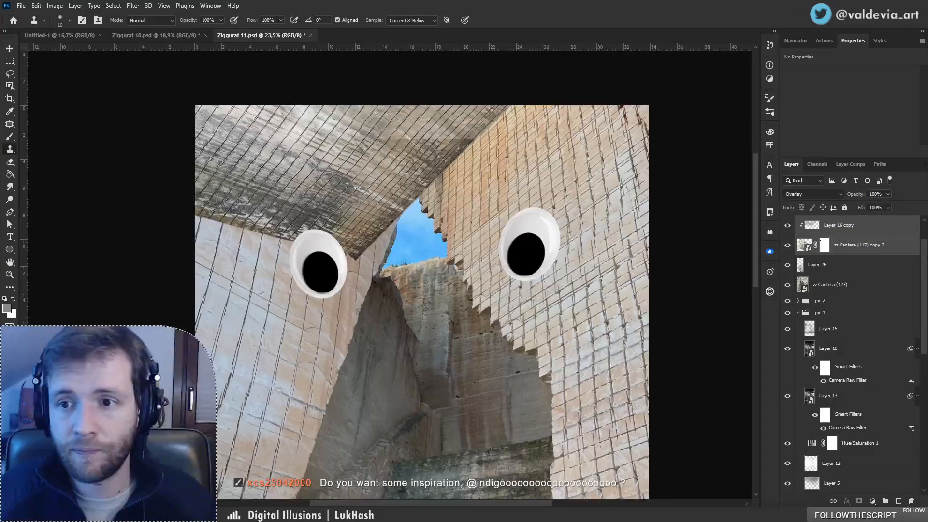
pyautogui.click(855, 246)
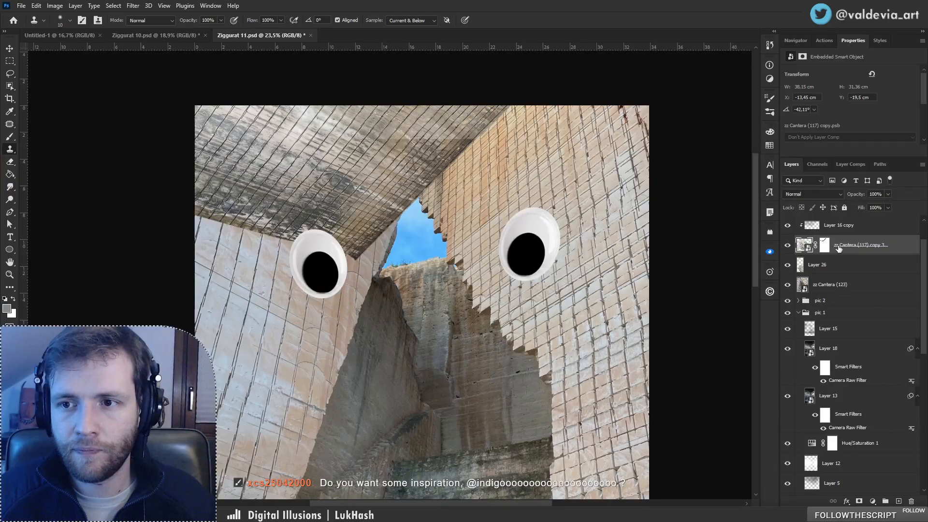
pyautogui.rightClick(826, 247)
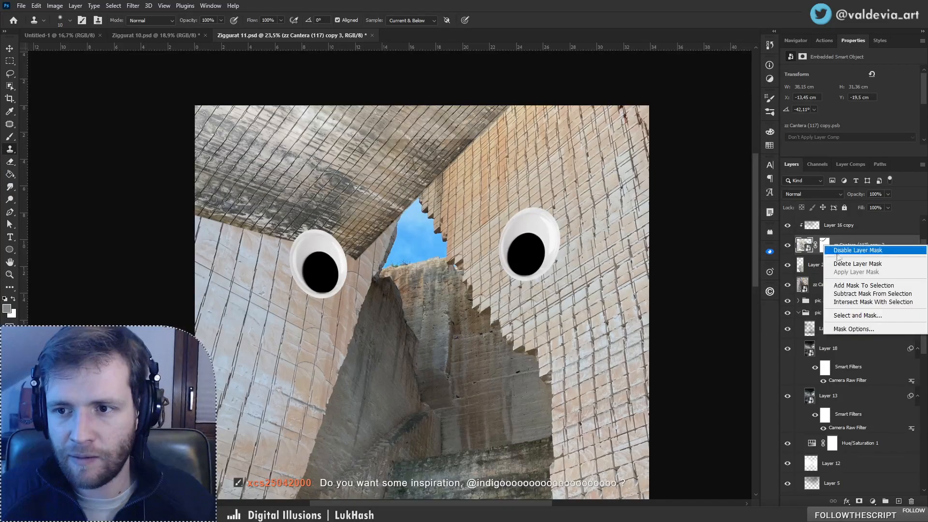
pyautogui.click(851, 268)
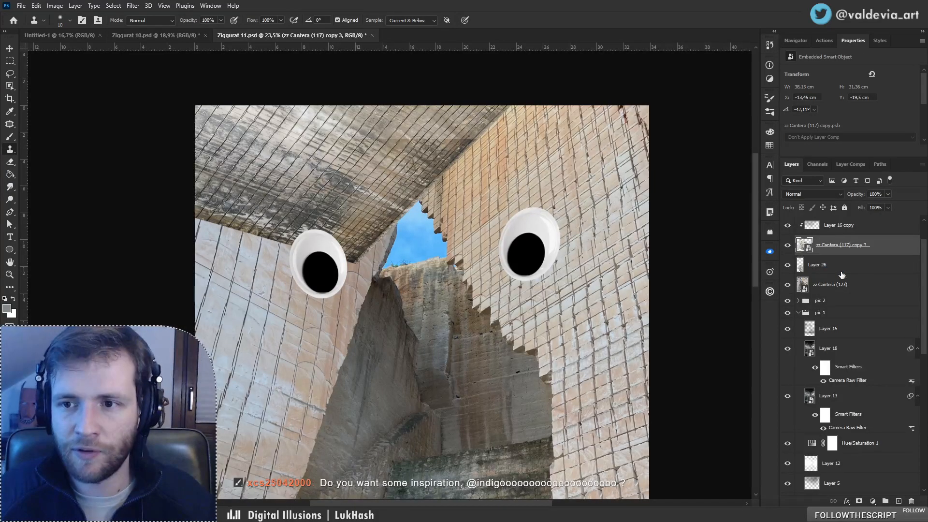
# Step: Move both ceiling layers up to the top of the sky gap, enlarge them to about 141% and rotate them to about 14.7°
pyautogui.keyDown('shift'); pyautogui.click(844, 226); pyautogui.keyUp('shift')
pyautogui.moveTo(340, 217); pyautogui.dragTo(393, 93)
pyautogui.hotkey('ctrl', 't')
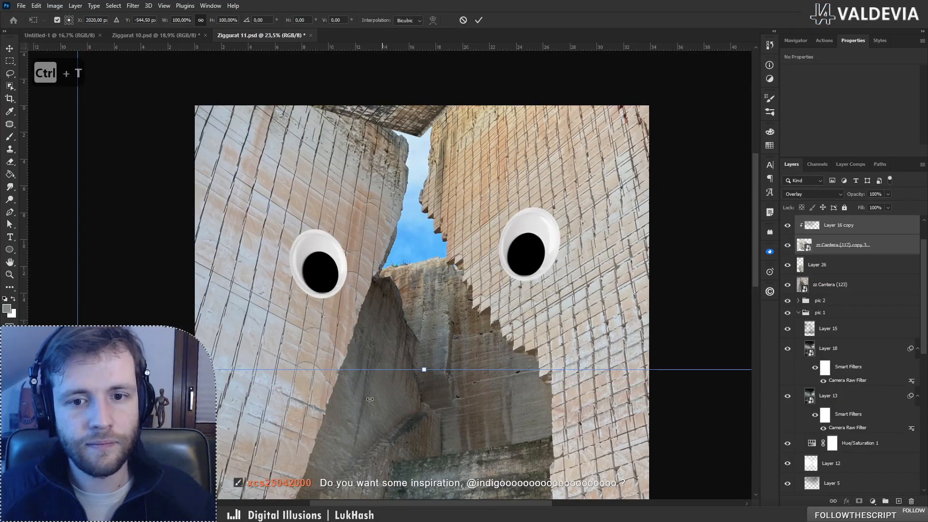
pyautogui.moveTo(370, 399); pyautogui.dragTo(338, 400)
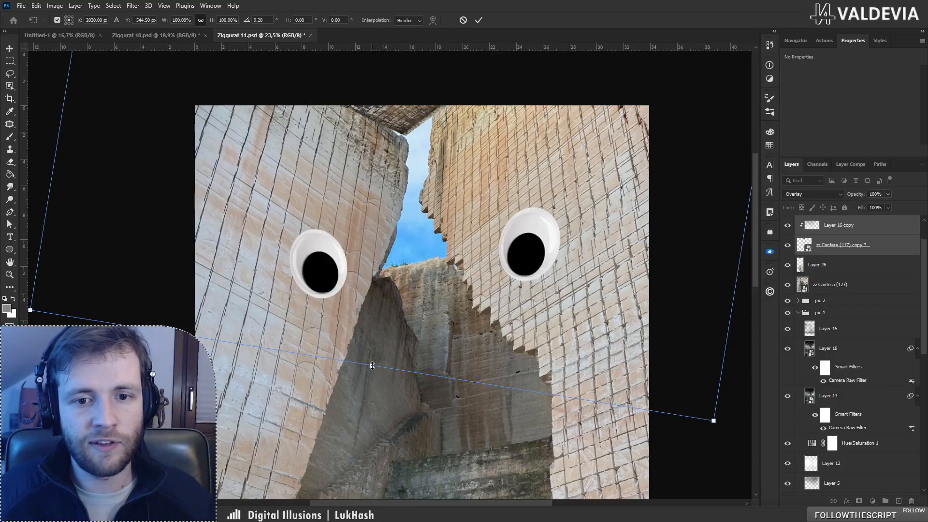
pyautogui.moveTo(372, 366); pyautogui.dragTo(391, 442)
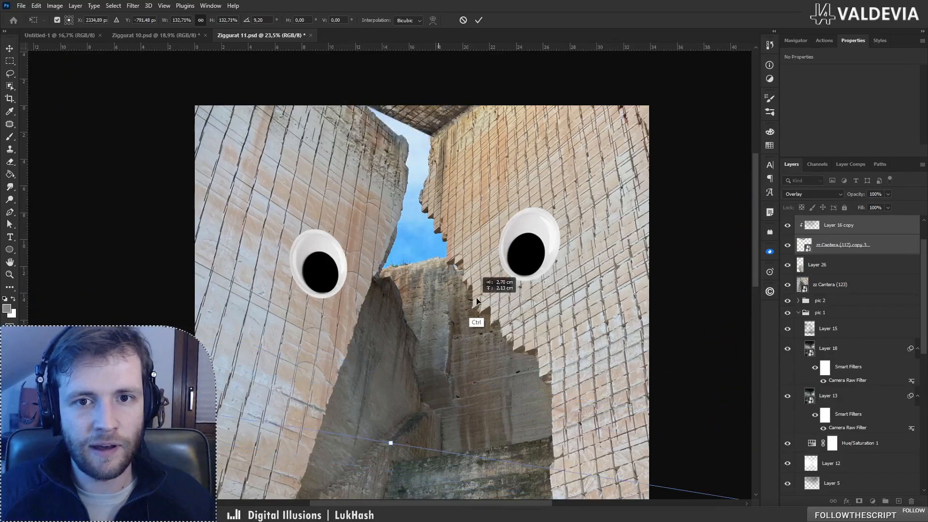
pyautogui.moveTo(476, 300); pyautogui.dragTo(444, 306)
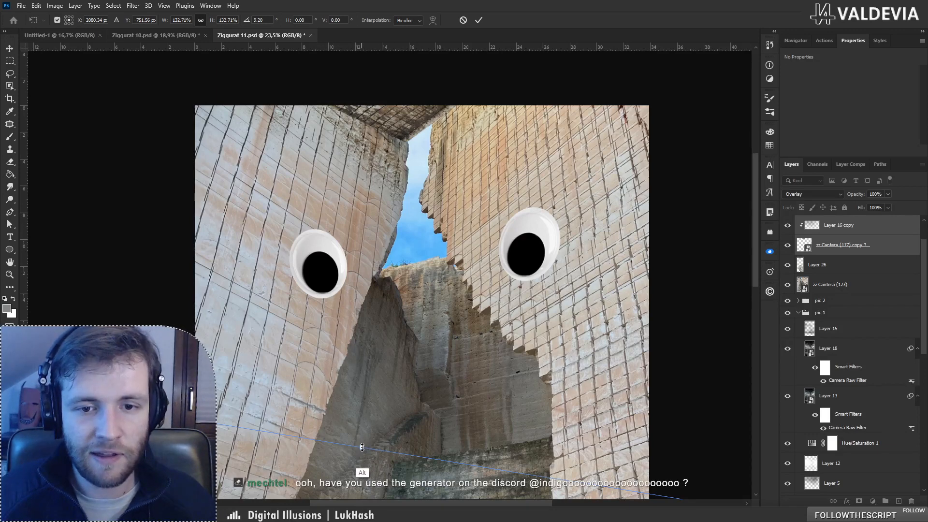
pyautogui.moveTo(362, 447); pyautogui.dragTo(364, 476)
pyautogui.moveTo(424, 327)
pyautogui.mouseDown()
pyautogui.moveTo(430, 309)
pyautogui.moveTo(429, 319)
pyautogui.mouseUp()
pyautogui.moveTo(391, 379); pyautogui.dragTo(257, 431)
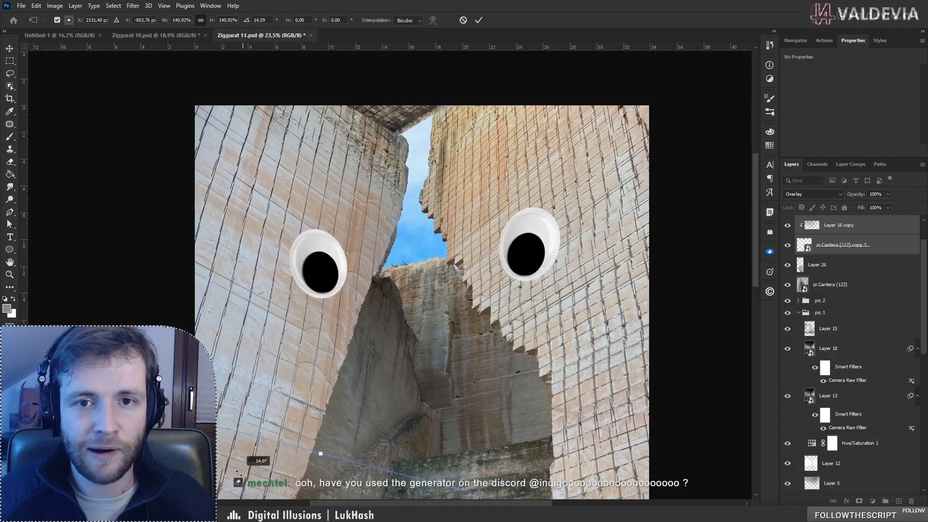
# Step: Skew and stretch the ceiling layers to about 211% height at a 9.5° angle, fit them above both pillars and apply the transform
pyautogui.scroll(-3, 419, 228)
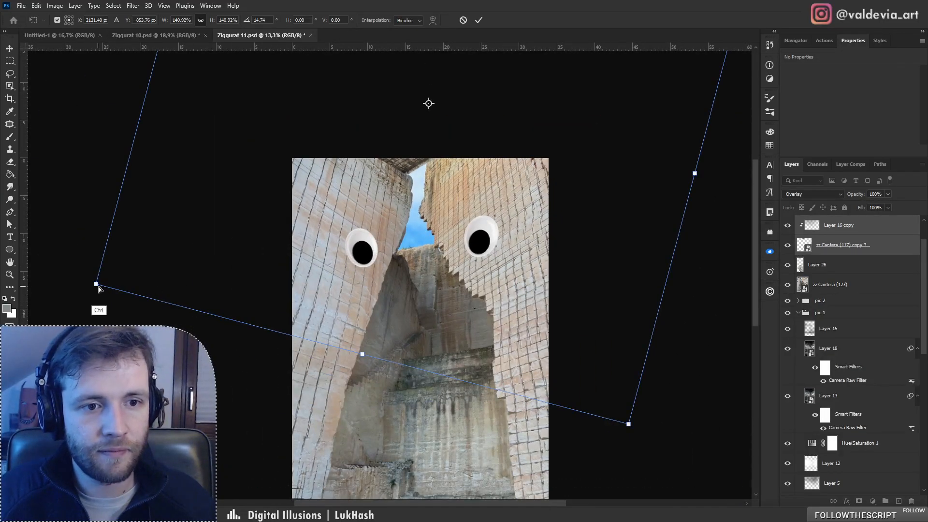
pyautogui.moveTo(97, 285); pyautogui.dragTo(82, 339)
pyautogui.moveTo(347, 376); pyautogui.dragTo(352, 445)
pyautogui.moveTo(461, 367); pyautogui.dragTo(466, 337)
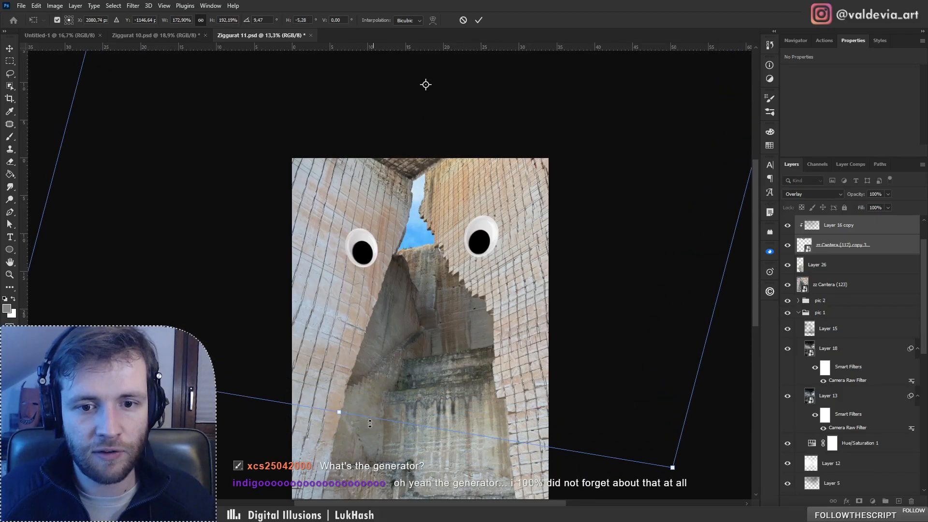
pyautogui.moveTo(340, 413); pyautogui.dragTo(339, 445)
pyautogui.moveTo(444, 375); pyautogui.dragTo(444, 366)
pyautogui.press('Return')
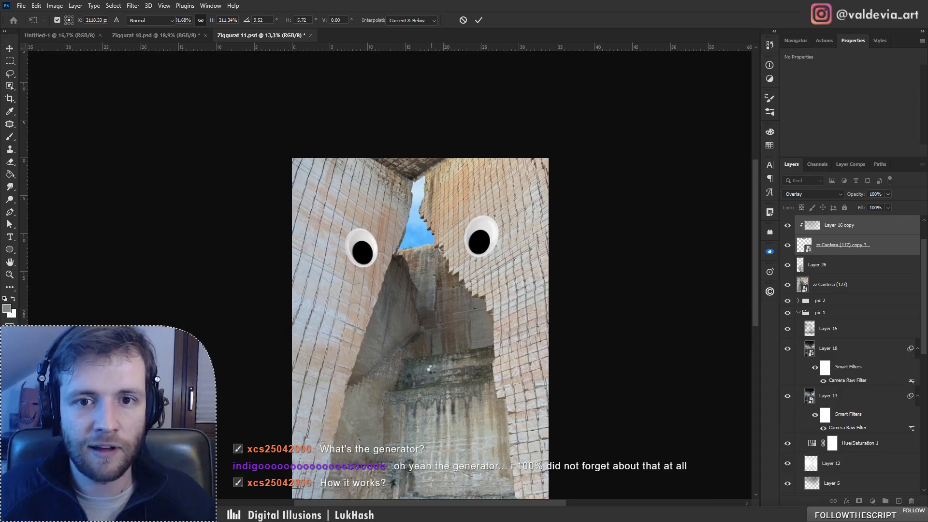
# Step: Compare the ceiling corner between the two pillars with the matching dark corner in Ziggurat 10.psd
pyautogui.press('z')
pyautogui.click(478, 156)
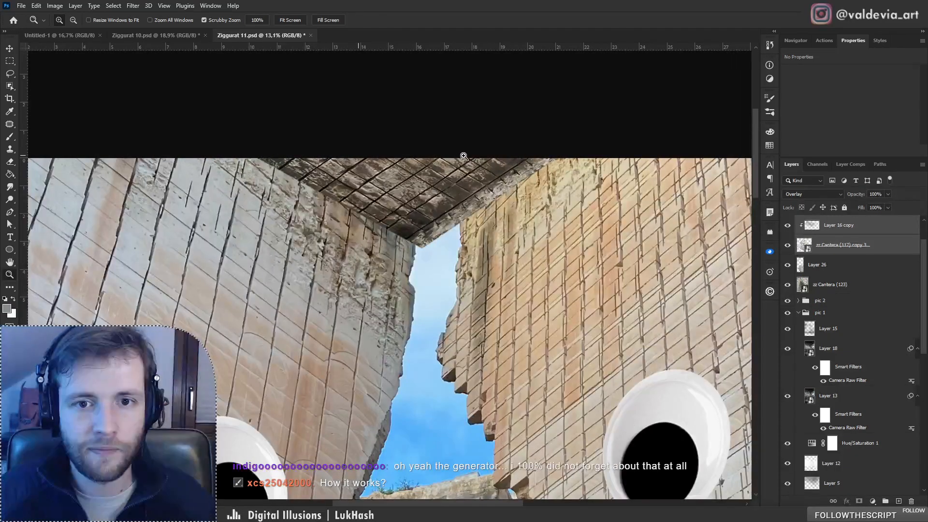
pyautogui.moveTo(464, 156); pyautogui.dragTo(454, 156)
pyautogui.press('s')
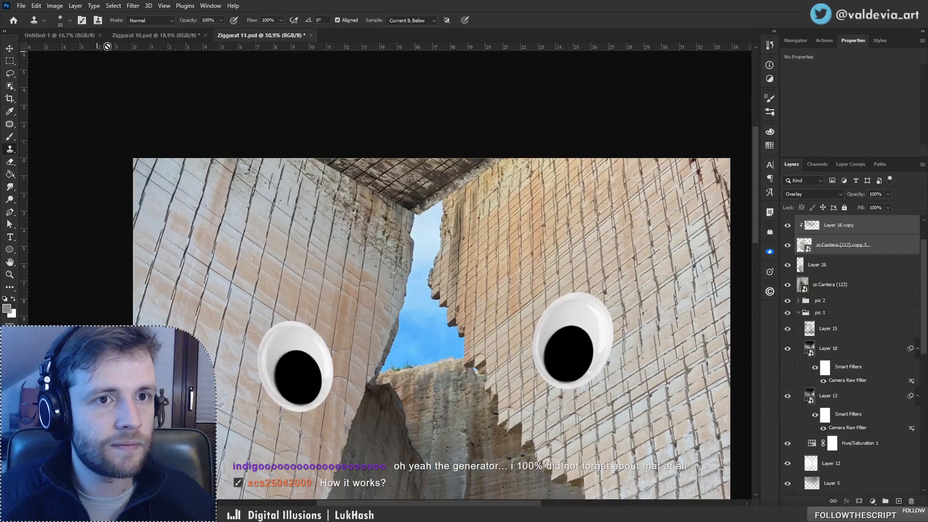
pyautogui.click(175, 35)
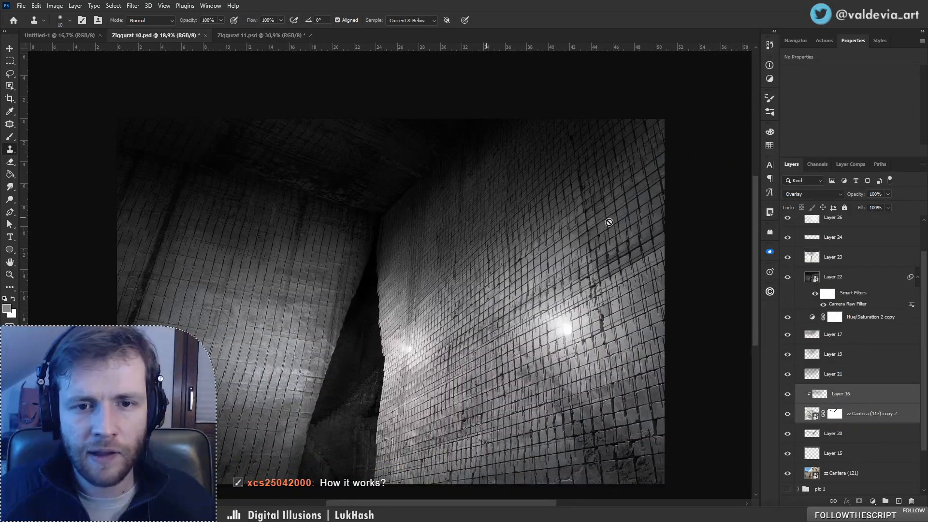
pyautogui.press('z')
pyautogui.moveTo(366, 226); pyautogui.dragTo(450, 218)
pyautogui.press('s')
pyautogui.click(256, 36)
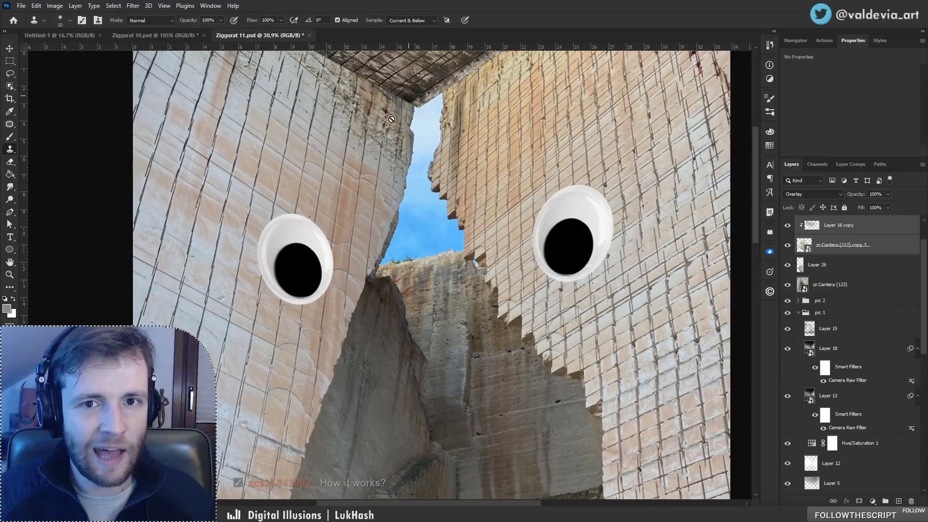
pyautogui.click(154, 36)
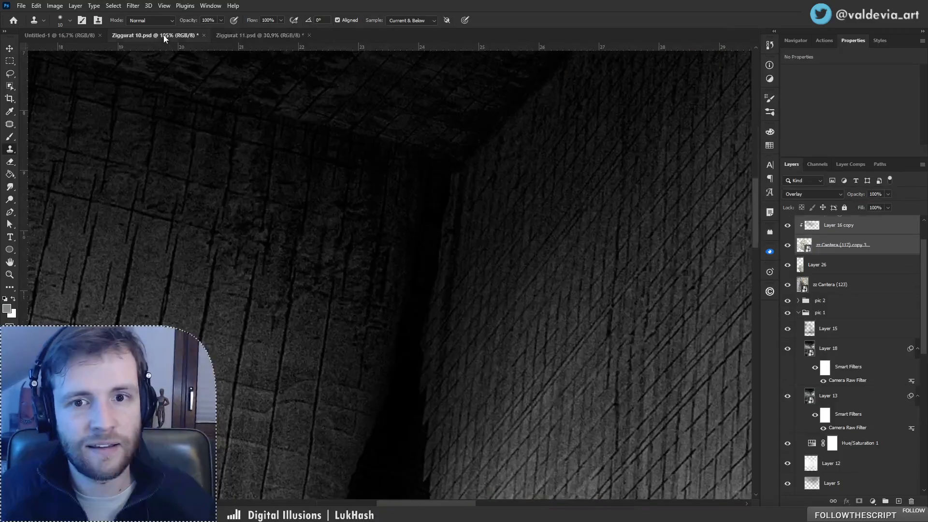
pyautogui.click(281, 36)
# Step: Delete the clipped overlay layer Layer 16 copy above the ceiling in Ziggurat 11.psd
pyautogui.press('z')
pyautogui.moveTo(446, 177); pyautogui.dragTo(377, 164)
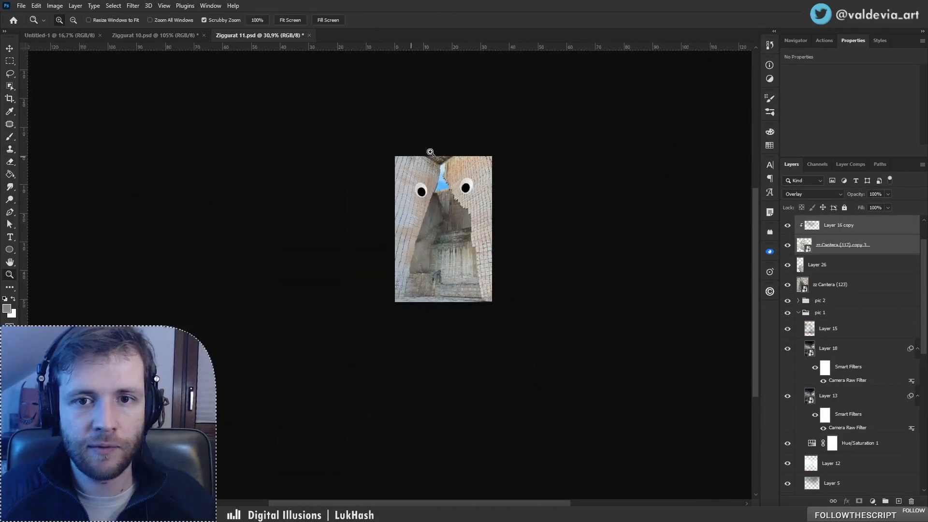
pyautogui.moveTo(430, 152); pyautogui.dragTo(492, 153)
pyautogui.press('s')
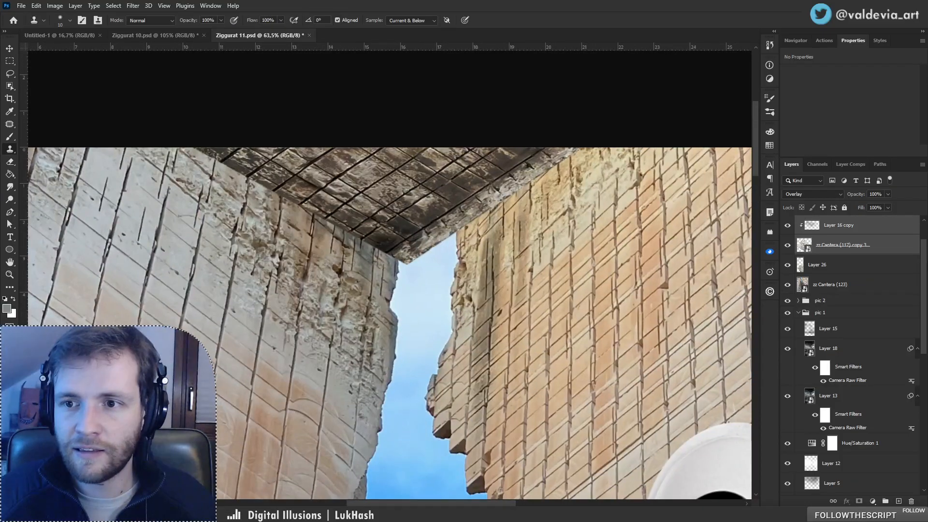
pyautogui.click(811, 254)
pyautogui.click(787, 225)
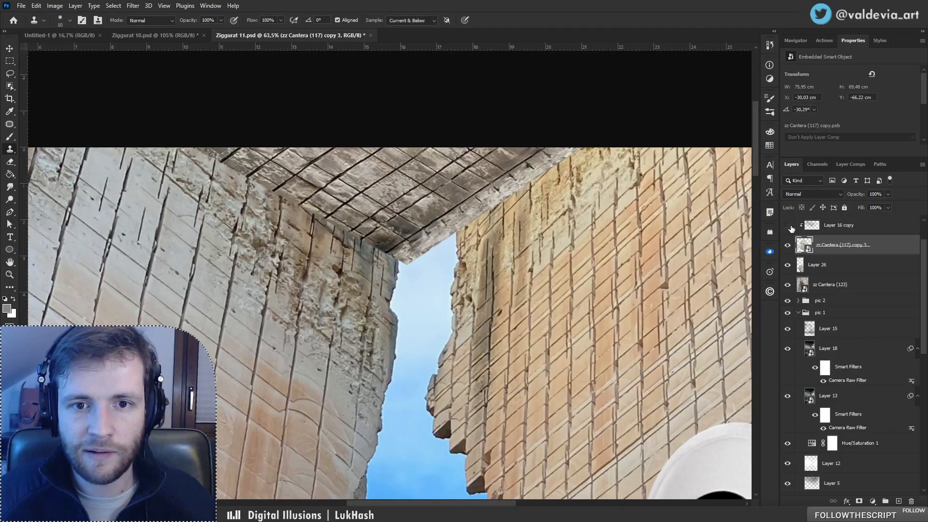
pyautogui.click(859, 227)
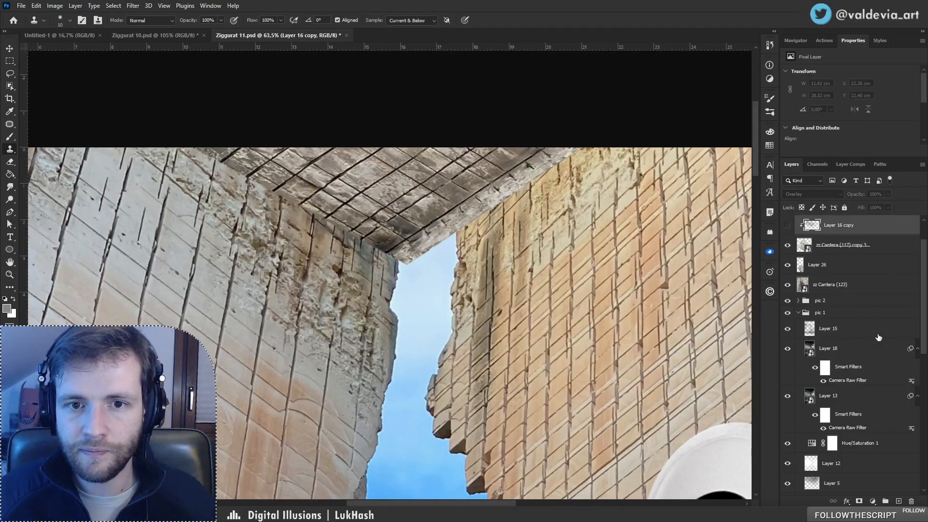
pyautogui.click(915, 502)
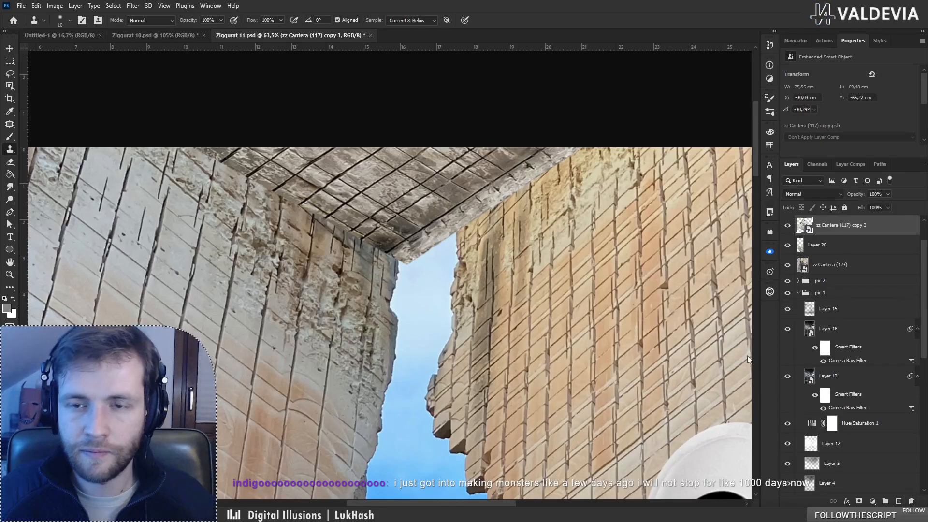
# Step: Shift the ceiling layer over the sky gap, then skew and stretch it to about 217% width and 248% height at -54.2°
pyautogui.moveTo(418, 226); pyautogui.dragTo(438, 234)
pyautogui.hotkey('ctrl', 't')
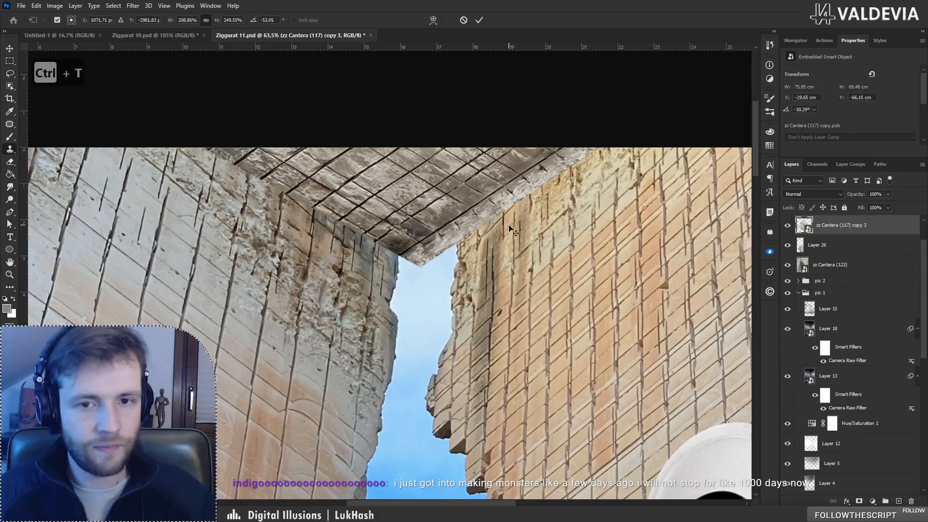
pyautogui.moveTo(375, 293); pyautogui.dragTo(369, 352)
pyautogui.moveTo(473, 265); pyautogui.dragTo(482, 200)
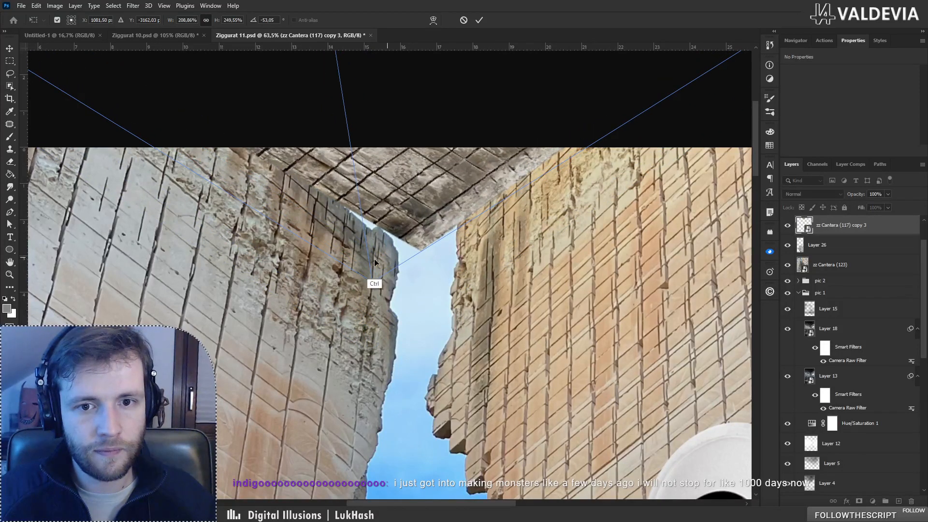
pyautogui.moveTo(367, 284); pyautogui.dragTo(353, 372)
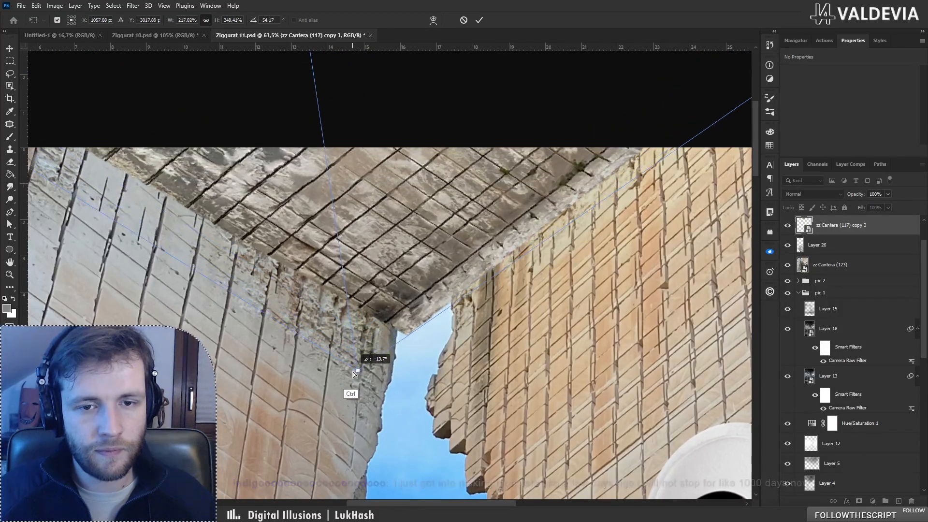
pyautogui.moveTo(449, 285); pyautogui.dragTo(462, 216)
pyautogui.moveTo(363, 298); pyautogui.dragTo(356, 415)
pyautogui.moveTo(434, 340); pyautogui.dragTo(461, 224)
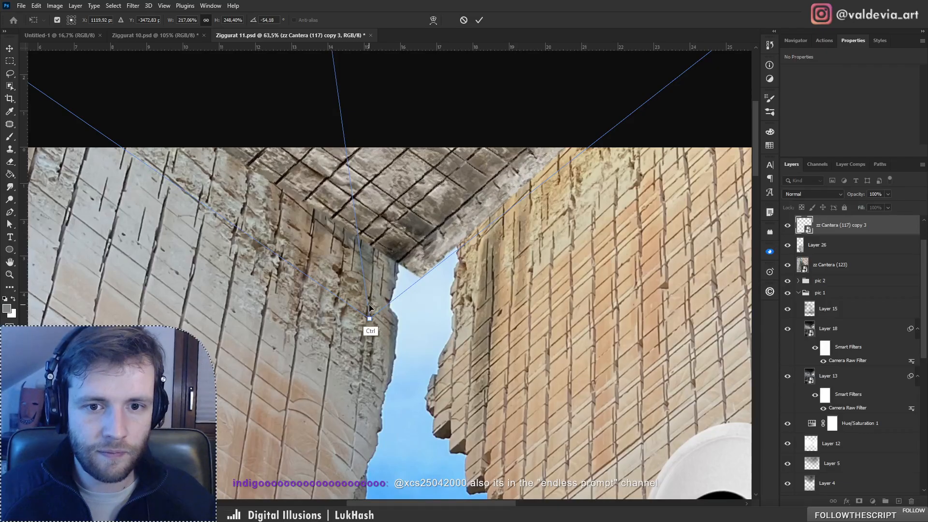
# Step: Distort the ceiling further, scale it to about 202% width and 231% height, and fit its corner onto the left pillar's upper edge
pyautogui.moveTo(369, 318); pyautogui.dragTo(354, 424)
pyautogui.moveTo(448, 333); pyautogui.dragTo(448, 216)
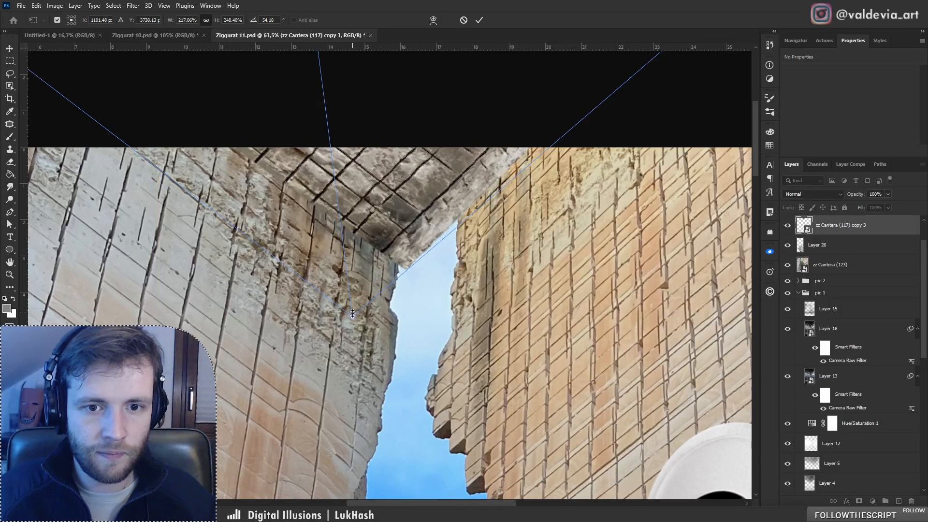
pyautogui.moveTo(356, 317); pyautogui.dragTo(339, 224)
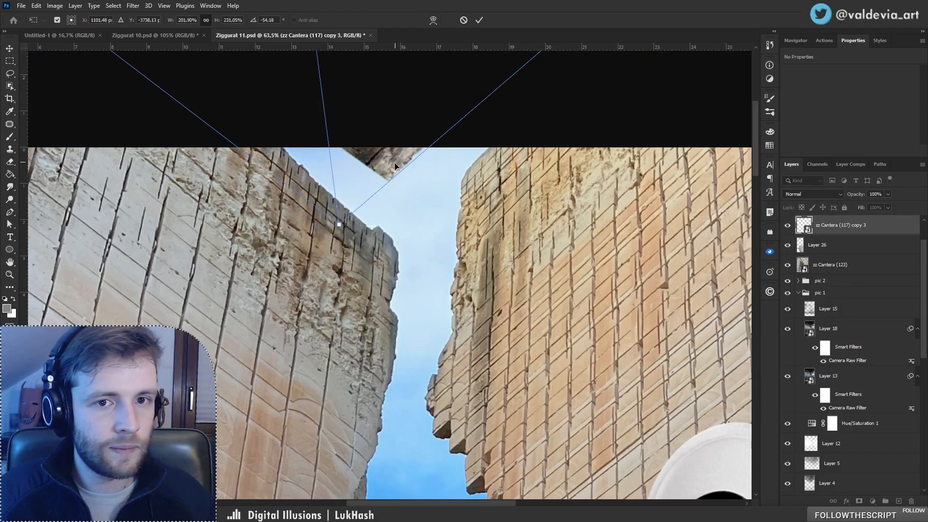
pyautogui.moveTo(394, 167); pyautogui.dragTo(407, 249)
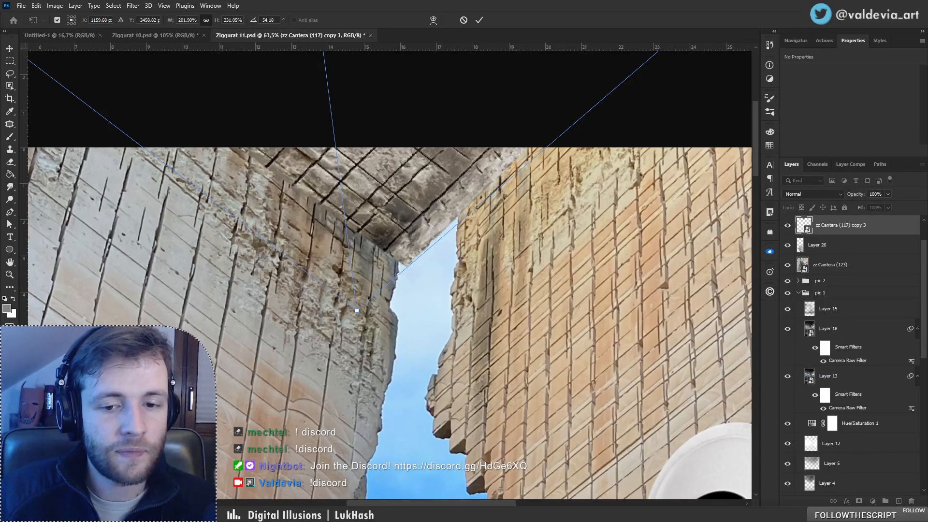
# Step: Switch to Discord, look at the endless-prompt-generator channel and move its window out of the way
pyautogui.moveTo(431, 514)
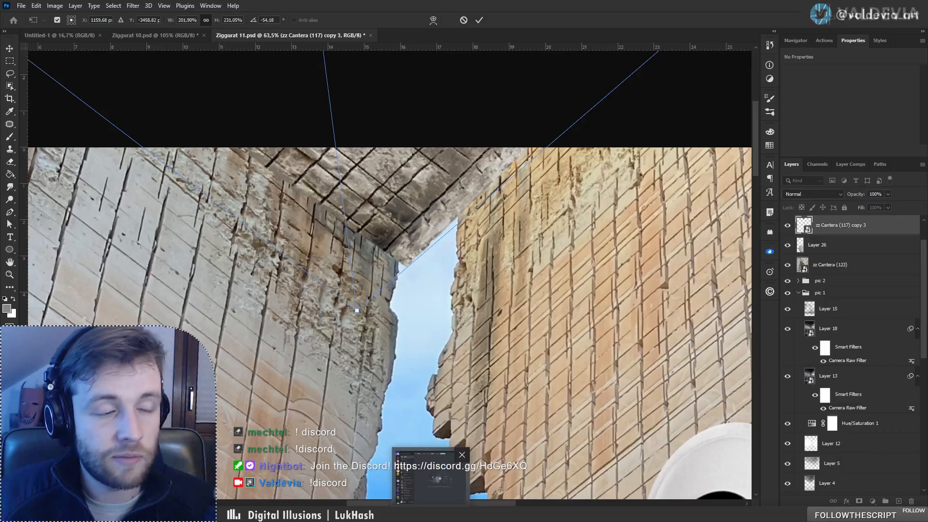
pyautogui.click(432, 476)
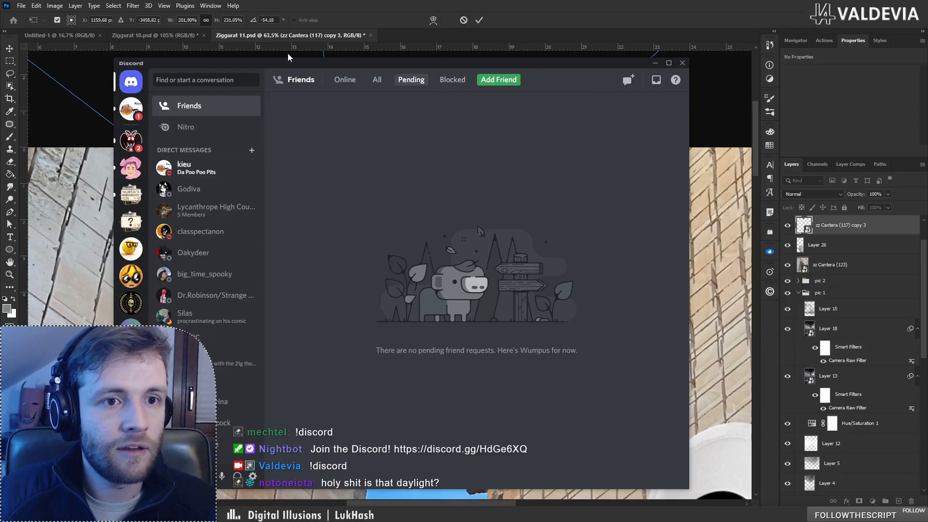
pyautogui.moveTo(295, 65); pyautogui.dragTo(0, 57)
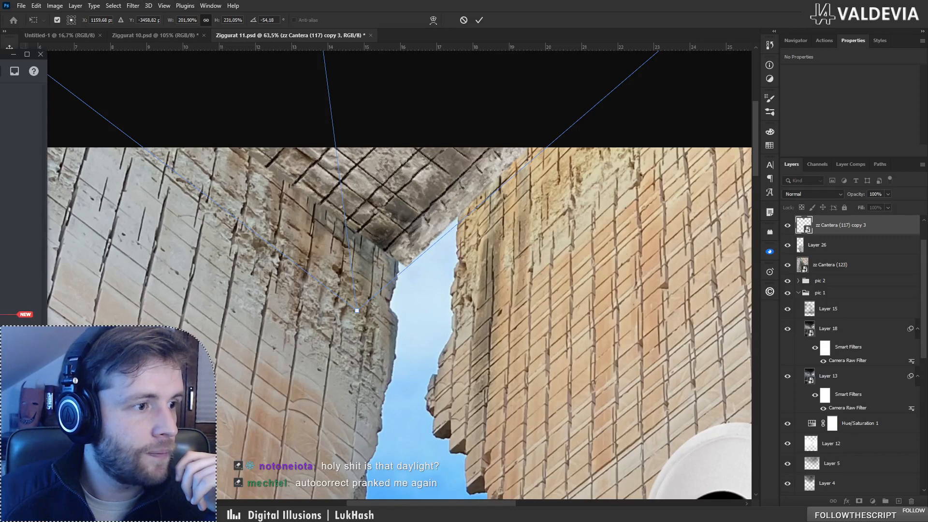
pyautogui.moveTo(270, 60); pyautogui.dragTo(331, 59)
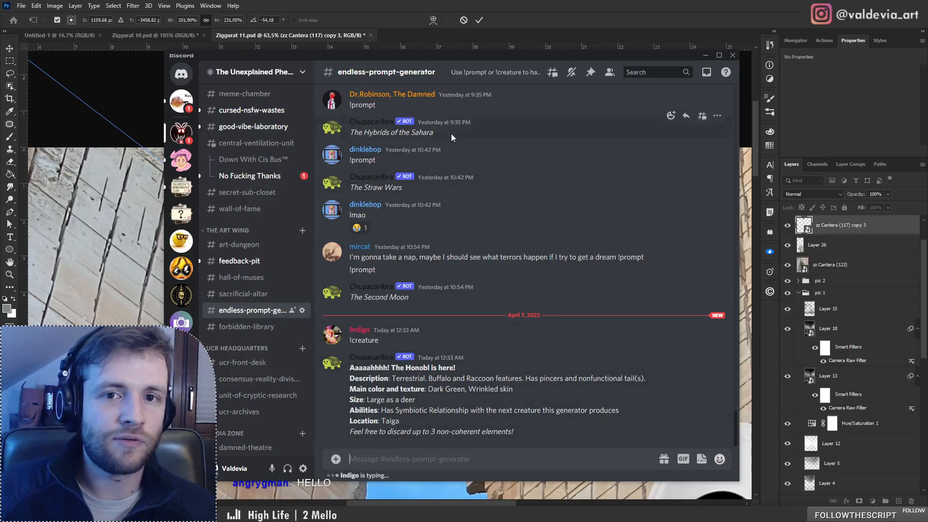
pyautogui.moveTo(667, 55); pyautogui.dragTo(0, 42)
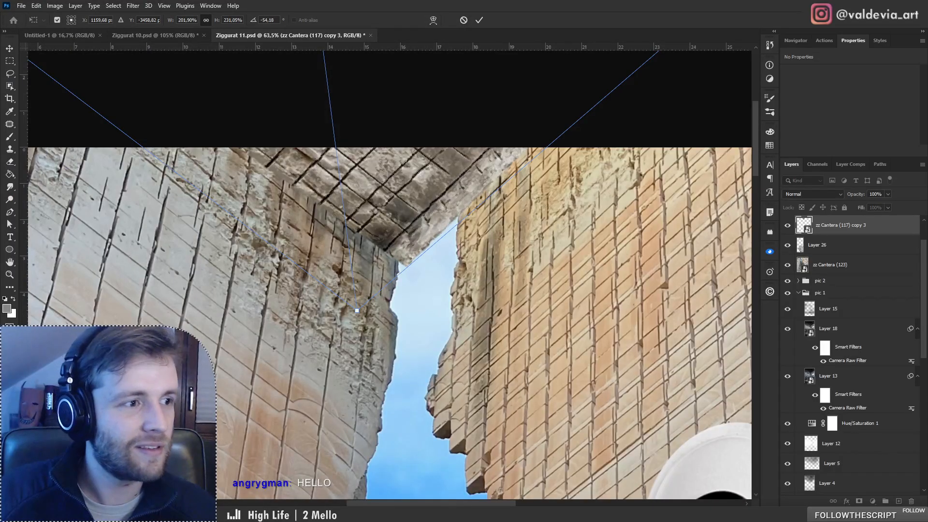
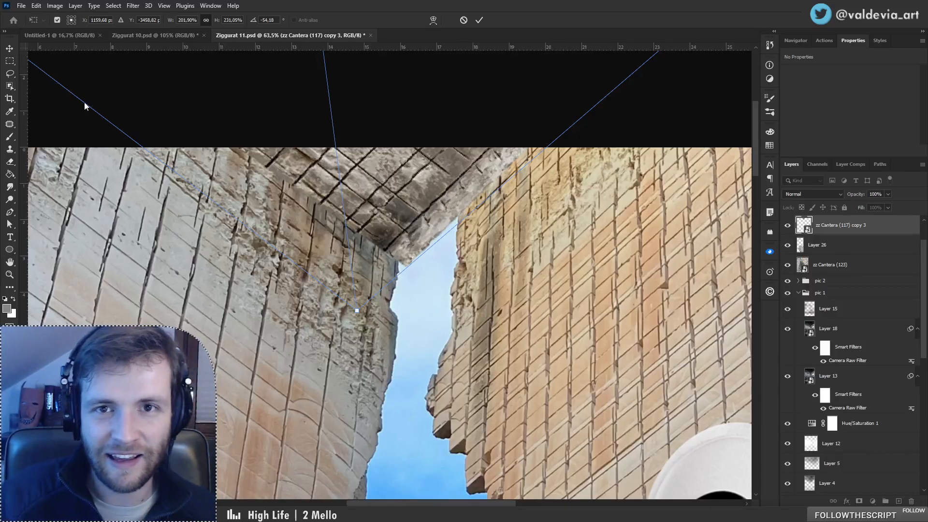
# Step: Apply the ceiling's transform and add a layer mask to zz Cantera (117) copy 3
pyautogui.click(478, 21)
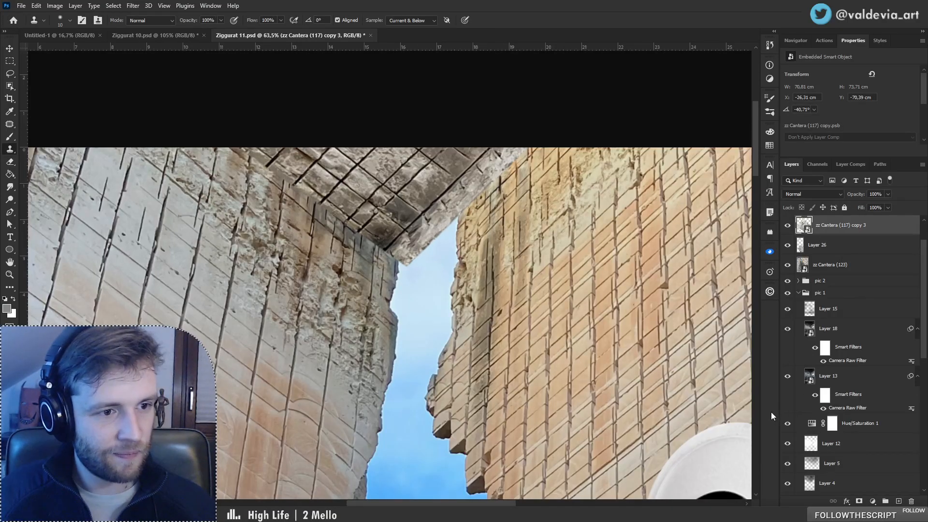
pyautogui.click(859, 501)
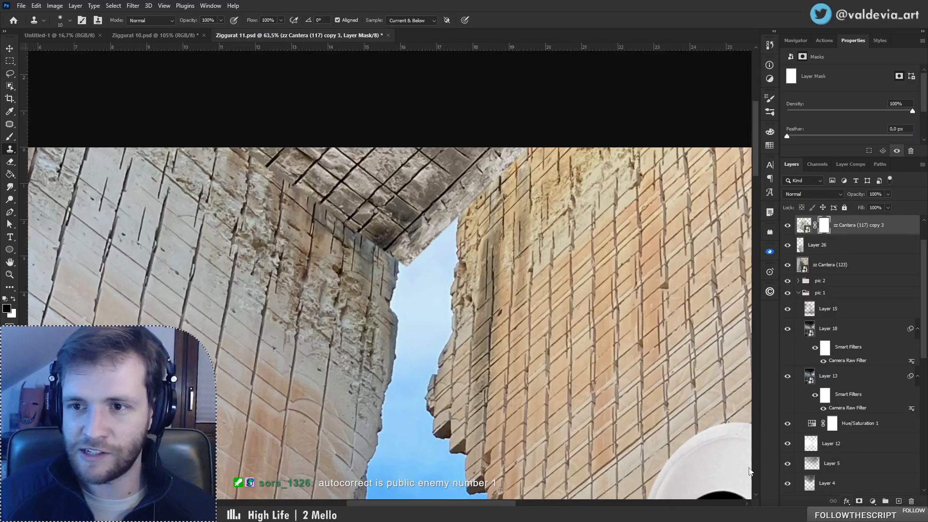
# Step: Mask out the ceiling's pale edge along the right pillar with a 111 px Hard Round 80 S20 brush in black, and save the file
pyautogui.press('b')
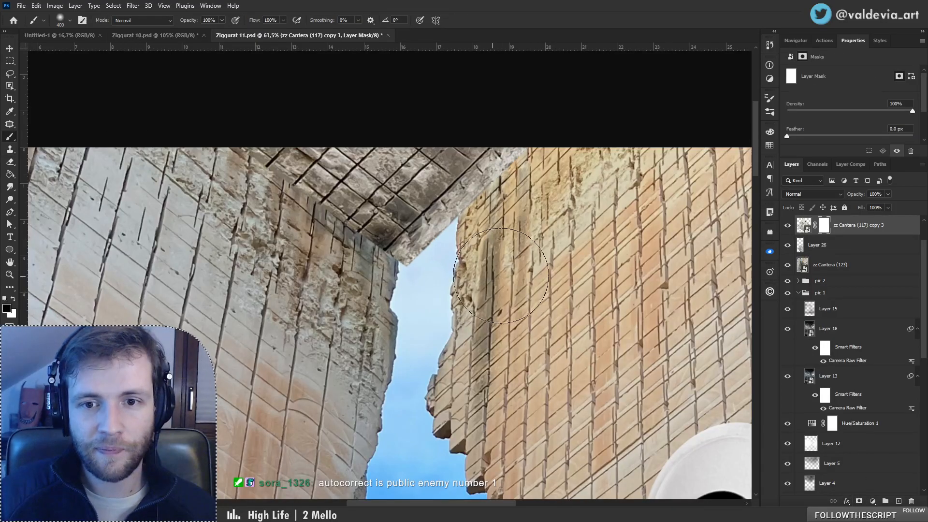
pyautogui.rightClick(465, 280)
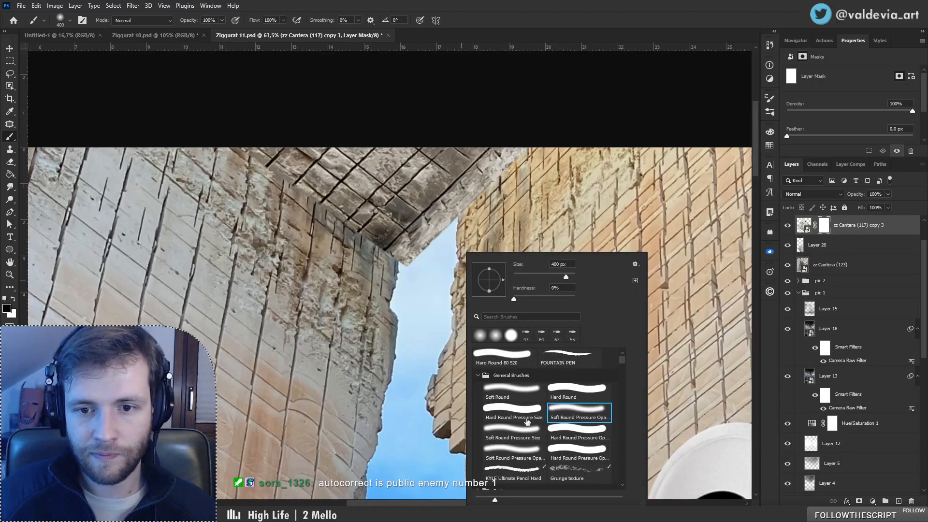
pyautogui.click(519, 397)
pyautogui.click(513, 365)
pyautogui.click(546, 276)
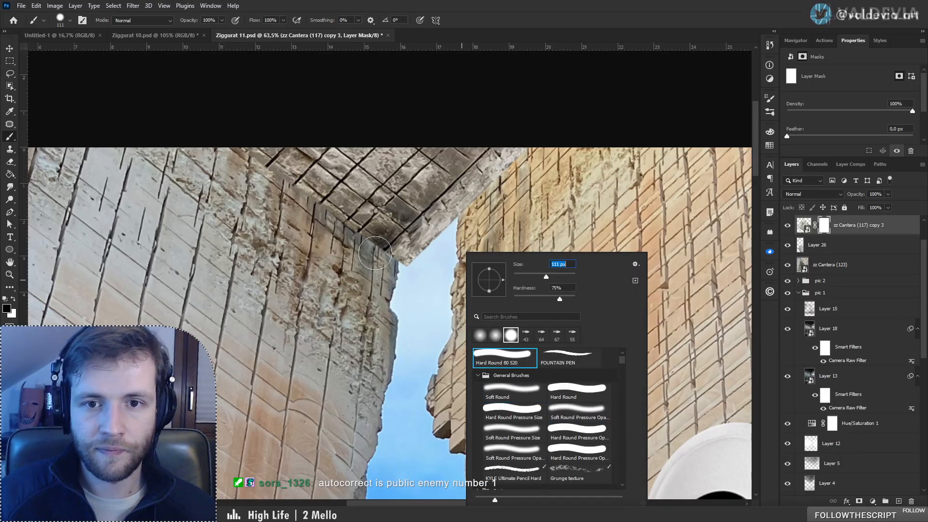
pyautogui.moveTo(402, 259); pyautogui.dragTo(464, 224)
pyautogui.click(521, 159)
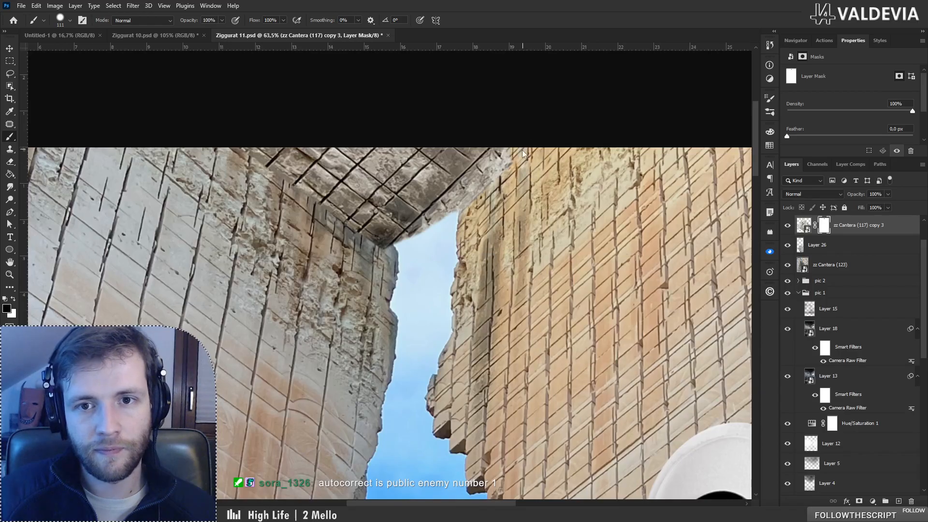
pyautogui.keyDown('shift'); pyautogui.click(416, 250); pyautogui.keyUp('shift')
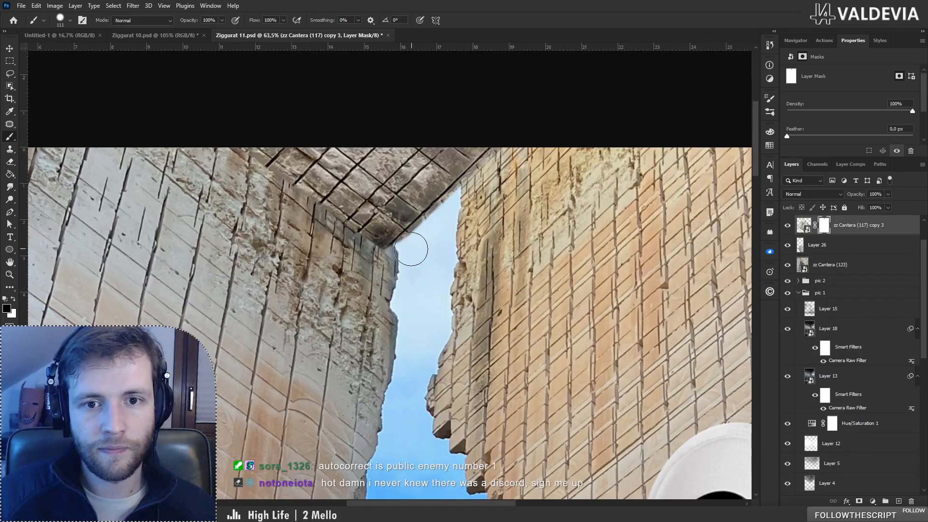
pyautogui.keyDown('shift'); pyautogui.click(514, 152); pyautogui.keyUp('shift')
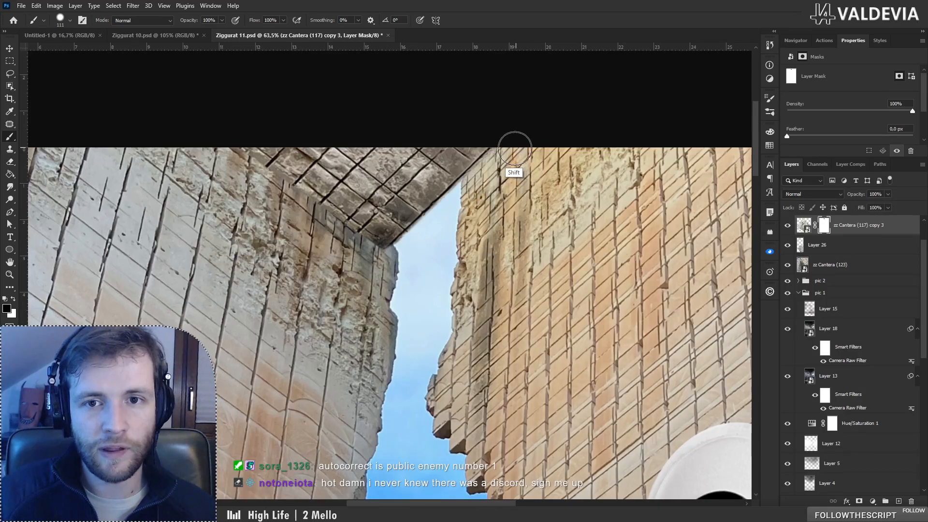
pyautogui.hotkey('ctrl', 's')
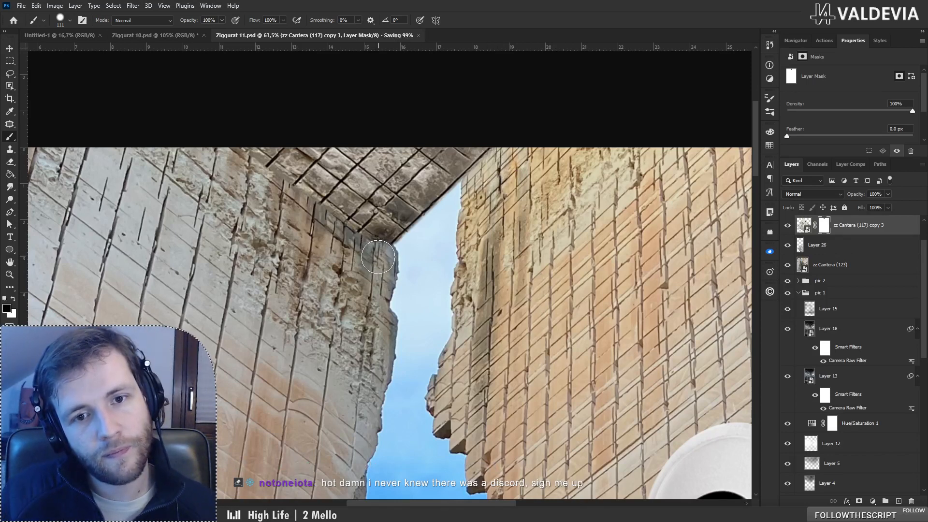
# Step: Mask the ceiling's edge along the left pillar with a straight black stroke from the corner up to the canvas edge
pyautogui.keyDown('shift'); pyautogui.click(238, 160); pyautogui.keyUp('shift')
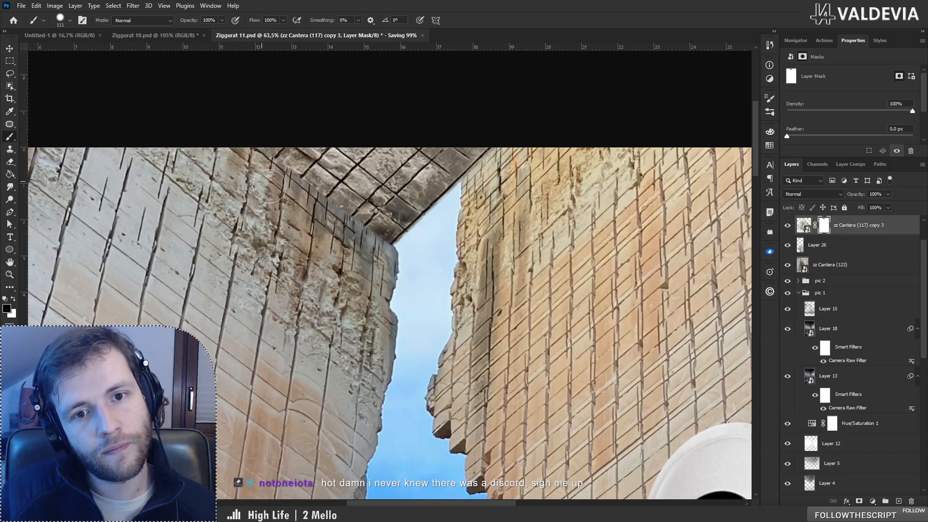
pyautogui.press('x')
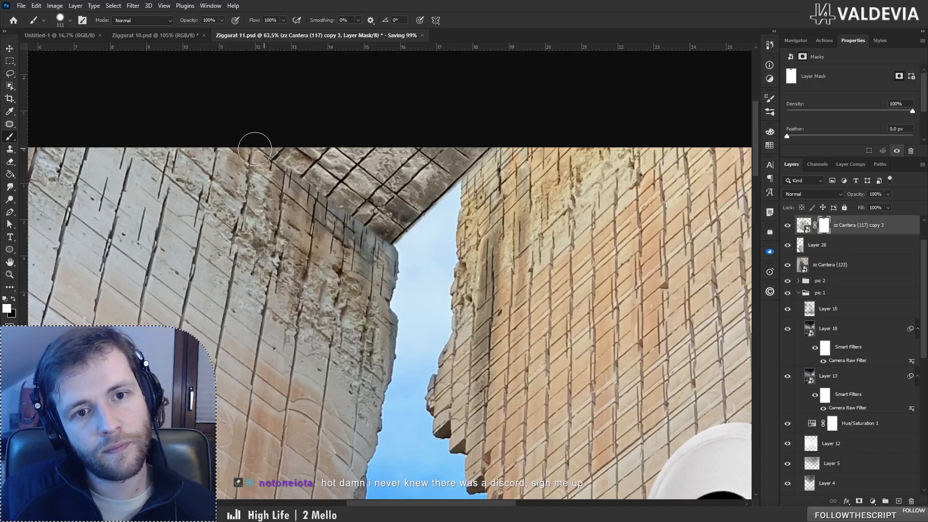
pyautogui.press('x')
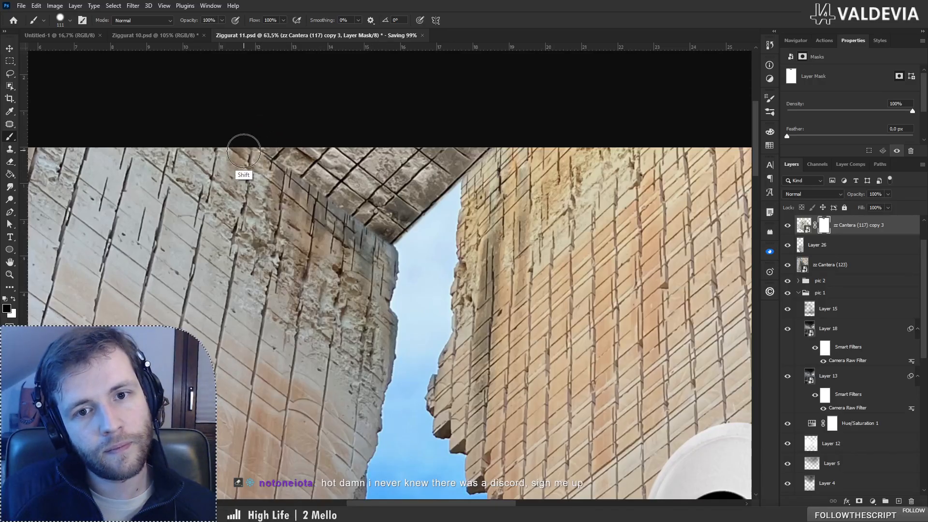
pyautogui.press('z')
pyautogui.moveTo(278, 213)
pyautogui.mouseDown()
pyautogui.moveTo(165, 215)
pyautogui.moveTo(245, 213)
pyautogui.mouseUp()
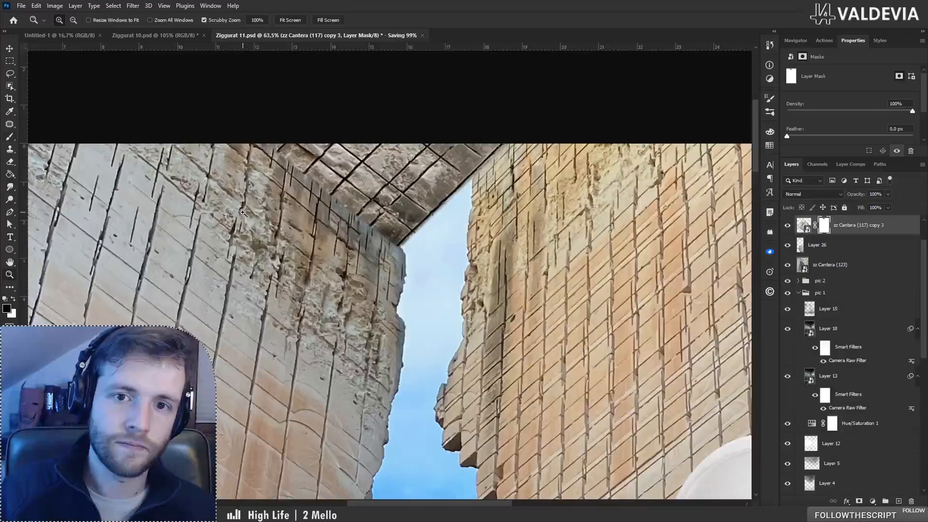
pyautogui.press('b')
# Step: Compare the ceiling corner in Ziggurat 11.psd with the dark corner in Ziggurat 10.psd
pyautogui.click(129, 35)
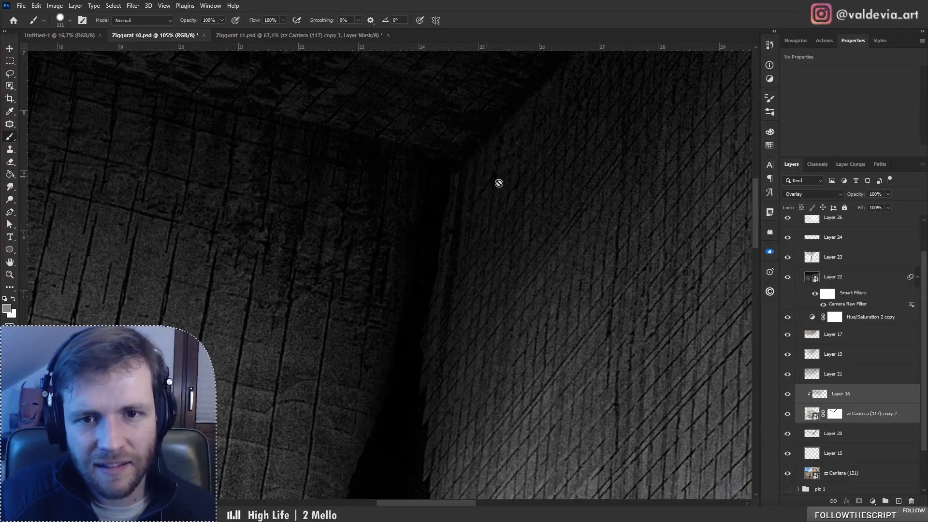
pyautogui.click(264, 39)
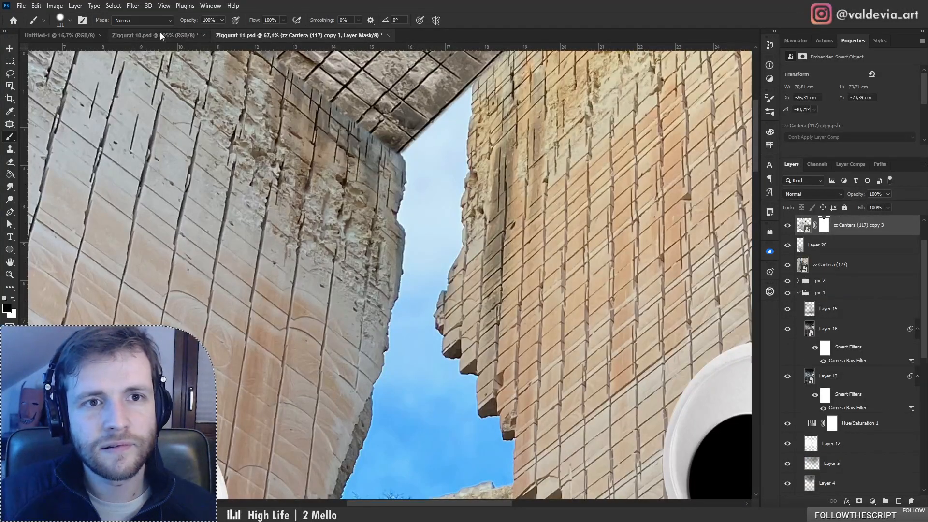
pyautogui.click(160, 35)
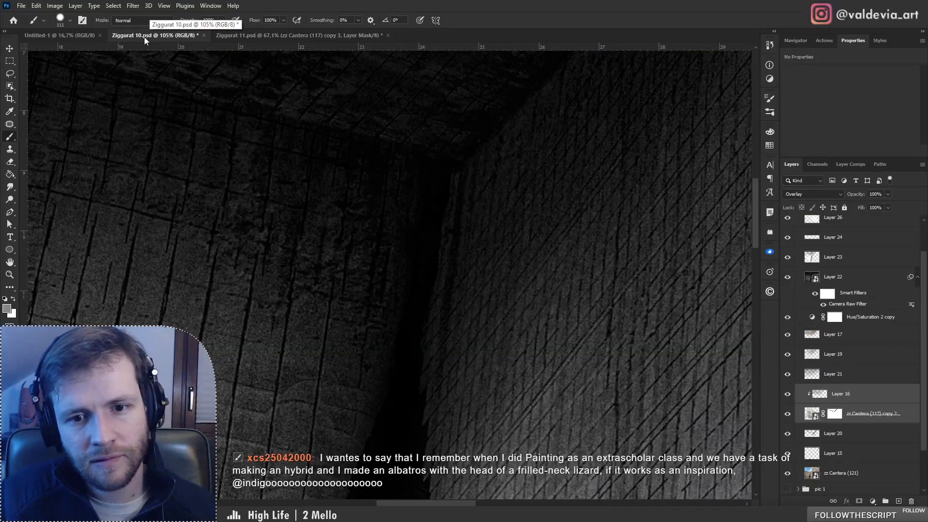
pyautogui.click(318, 36)
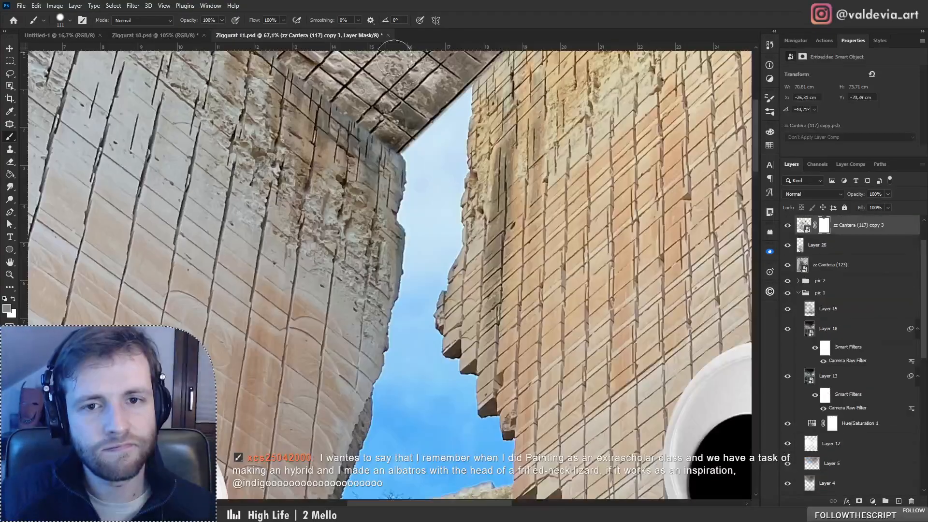
# Step: Move the masked ceiling layer down and to the right so its corner meets the top of the right pillar
pyautogui.press('z')
pyautogui.moveTo(357, 161); pyautogui.dragTo(257, 161)
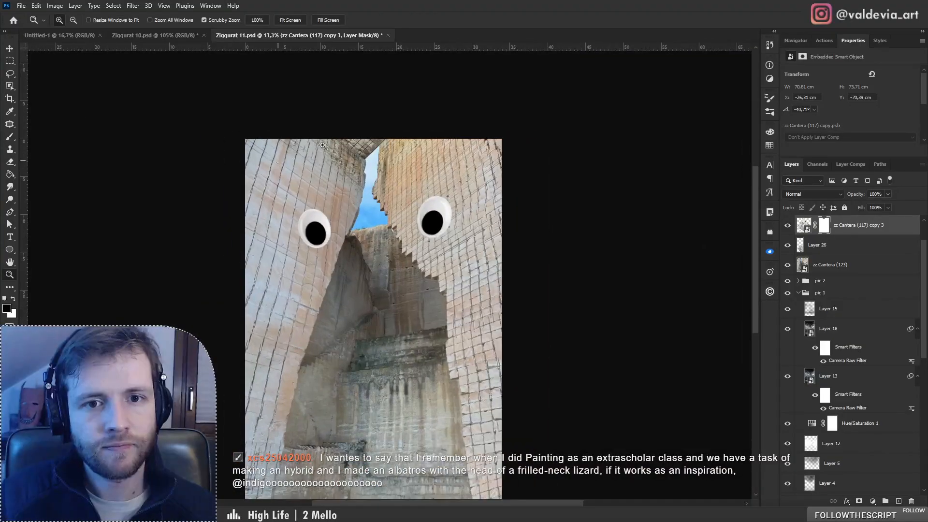
pyautogui.moveTo(373, 139); pyautogui.dragTo(469, 139)
pyautogui.press('b')
pyautogui.moveTo(337, 204)
pyautogui.mouseDown()
pyautogui.moveTo(381, 221)
pyautogui.moveTo(367, 227)
pyautogui.moveTo(412, 238)
pyautogui.moveTo(400, 246)
pyautogui.mouseUp()
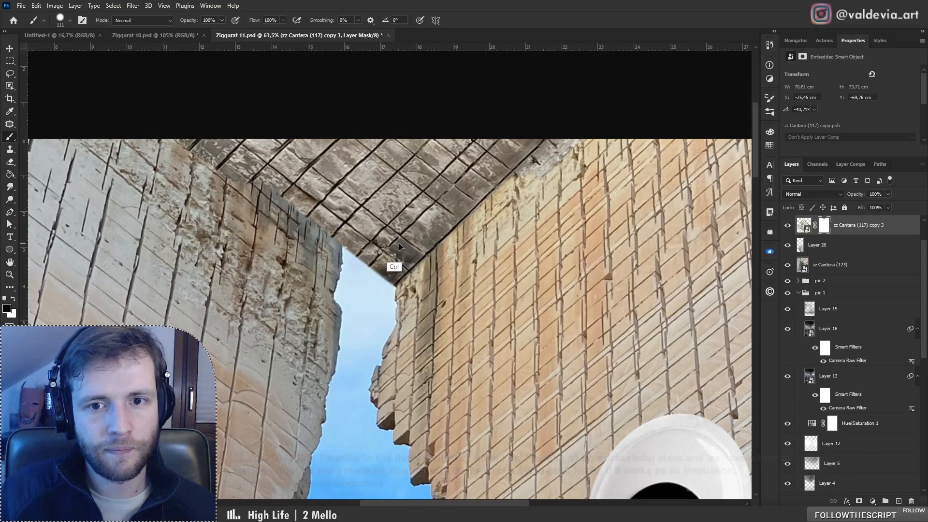
pyautogui.press('z')
pyautogui.moveTo(438, 223); pyautogui.dragTo(406, 223)
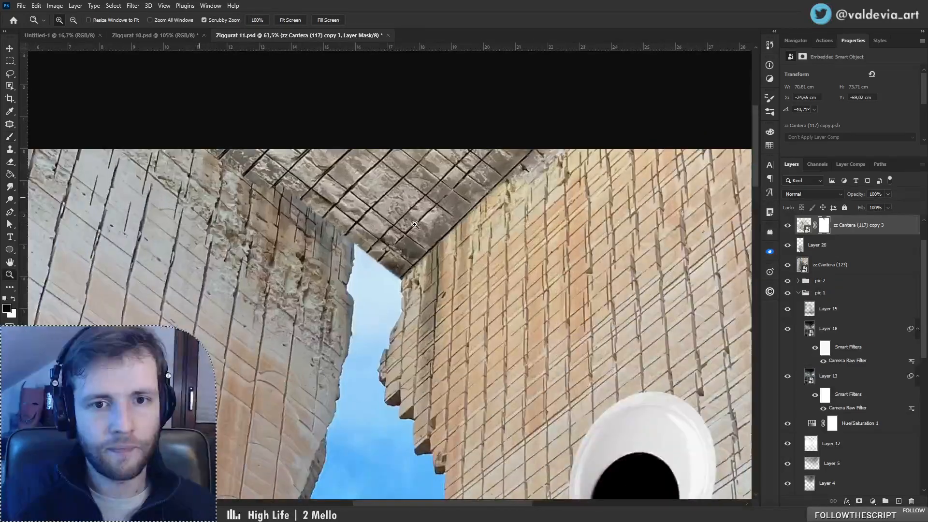
pyautogui.hotkey('ctrl', 't')
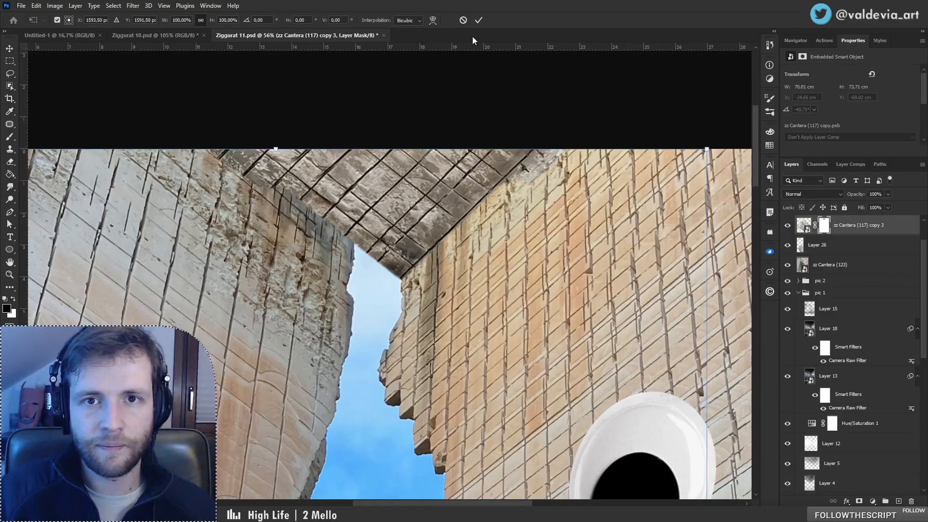
pyautogui.press('Return')
pyautogui.press('b')
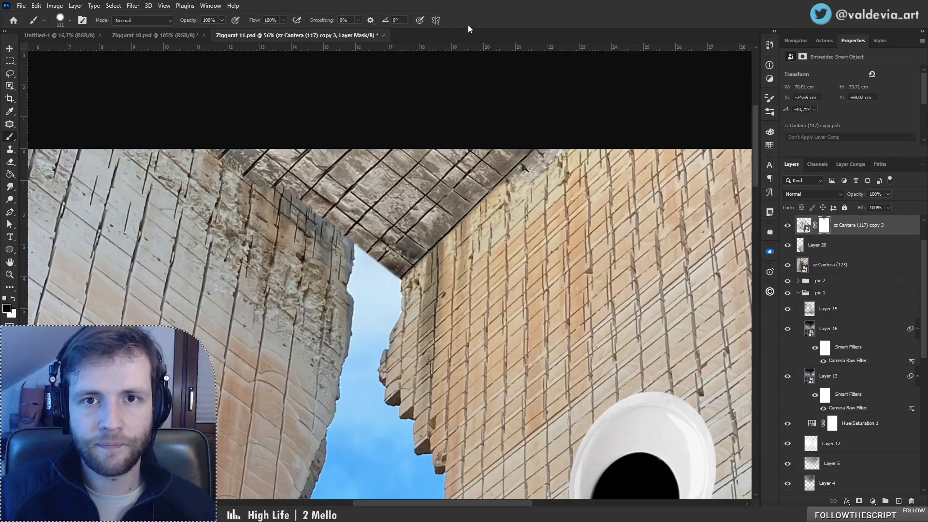
# Step: Scale the ceiling layer down to 172.66% width and 197.59% height and move it back over the gap between the pillars
pyautogui.click(800, 230)
pyautogui.hotkey('ctrl', 't')
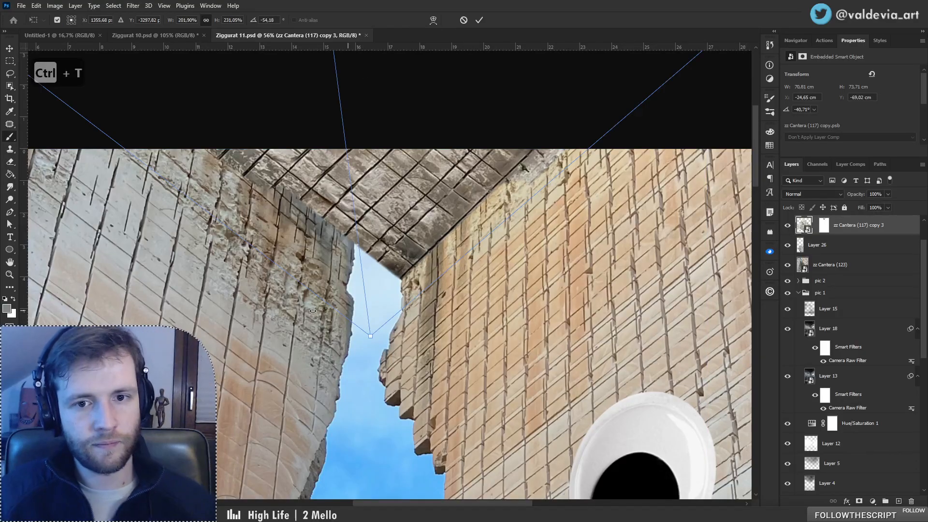
pyautogui.moveTo(372, 334); pyautogui.dragTo(370, 256)
pyautogui.moveTo(422, 198); pyautogui.dragTo(416, 239)
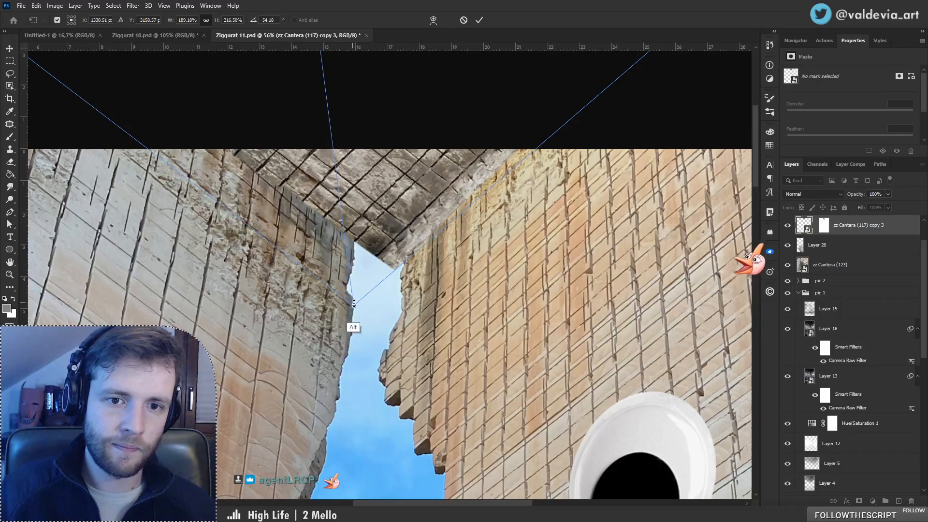
pyautogui.moveTo(353, 304); pyautogui.dragTo(364, 209)
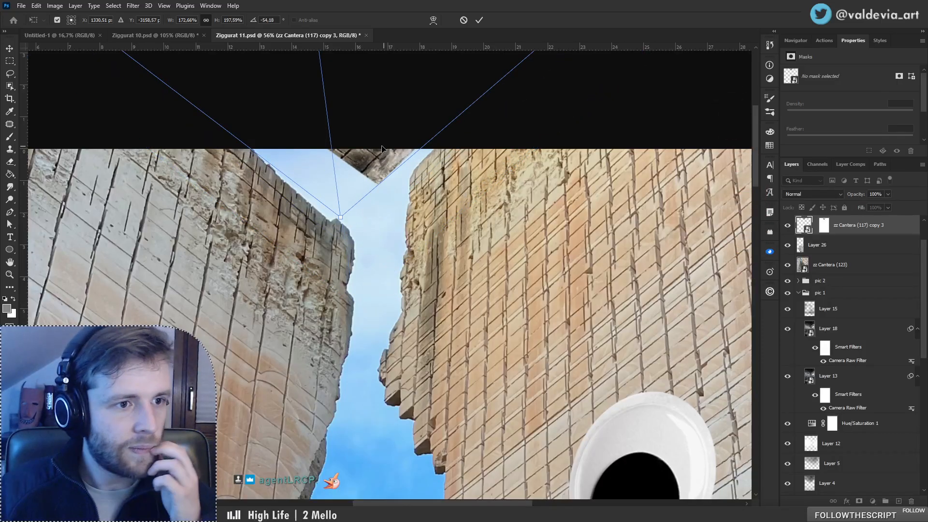
pyautogui.moveTo(388, 162); pyautogui.dragTo(386, 225)
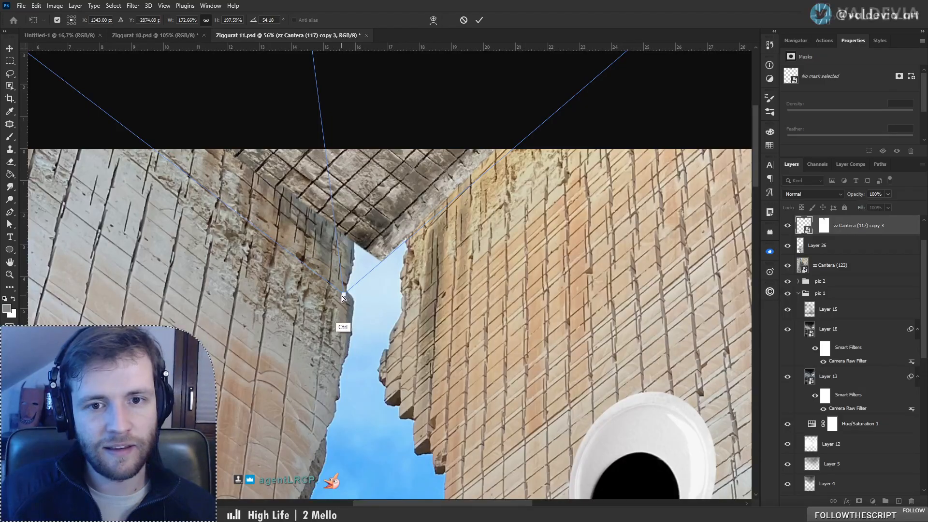
# Step: Rotate the ceiling to -53.88° and move its corner against the top of the right pillar, then apply the transform
pyautogui.moveTo(341, 293); pyautogui.dragTo(350, 312)
pyautogui.moveTo(399, 251); pyautogui.dragTo(417, 252)
pyautogui.moveTo(466, 291); pyautogui.dragTo(459, 298)
pyautogui.moveTo(381, 236); pyautogui.dragTo(427, 240)
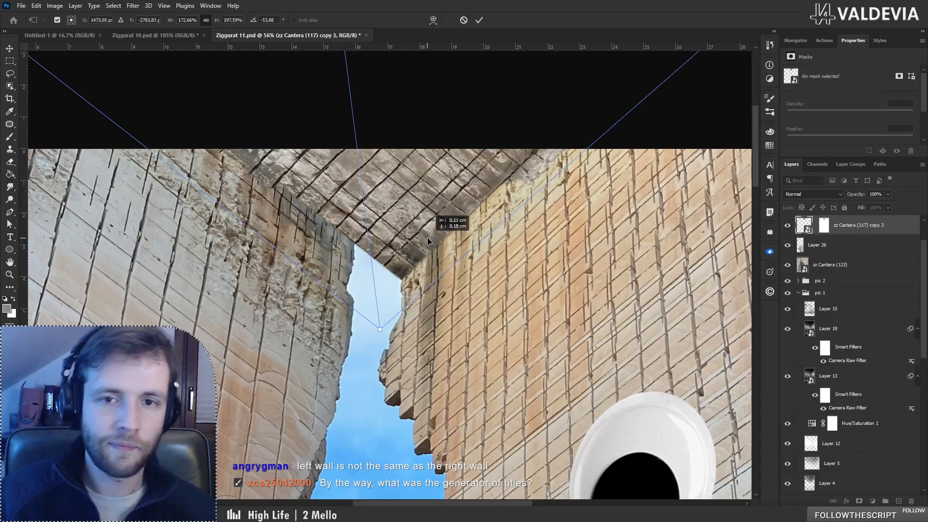
pyautogui.click(481, 20)
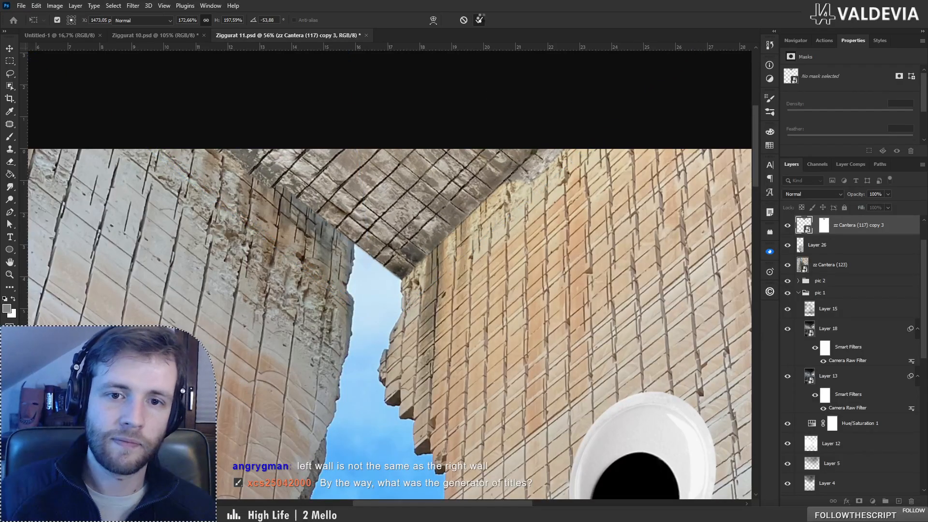
# Step: Paint black on the ceiling's layer mask to hide its pale edge along the right pillar, undoing unwanted strokes
pyautogui.press('z')
pyautogui.moveTo(431, 245)
pyautogui.mouseDown()
pyautogui.moveTo(322, 243)
pyautogui.moveTo(466, 211)
pyautogui.mouseUp()
pyautogui.press('b')
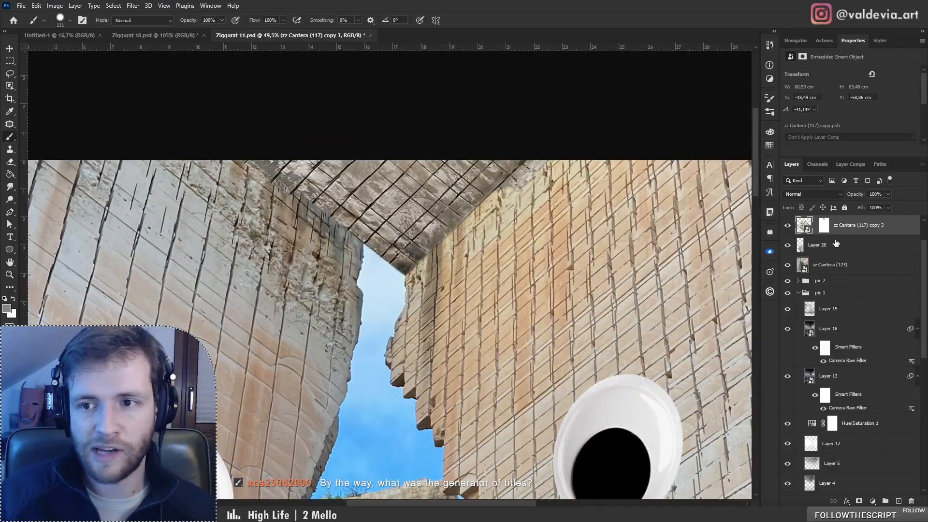
pyautogui.click(824, 231)
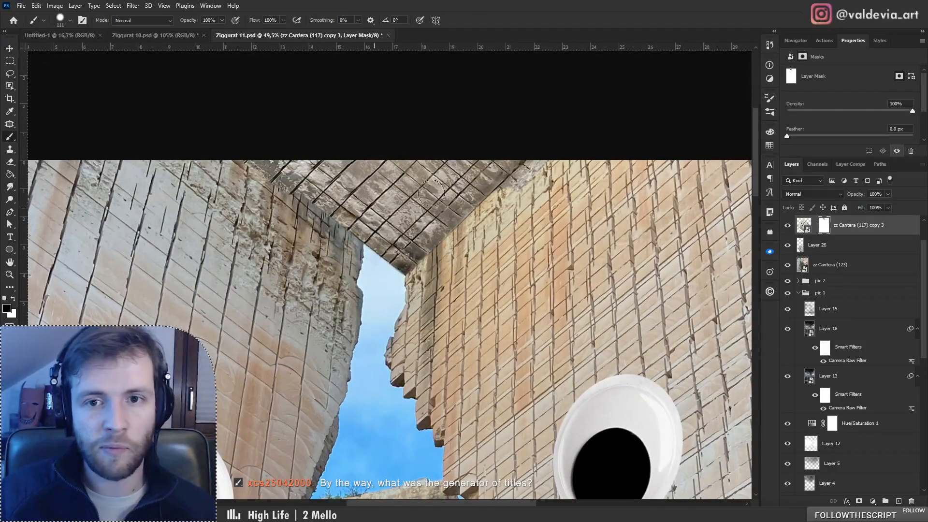
pyautogui.hotkey('ctrl', 'z')
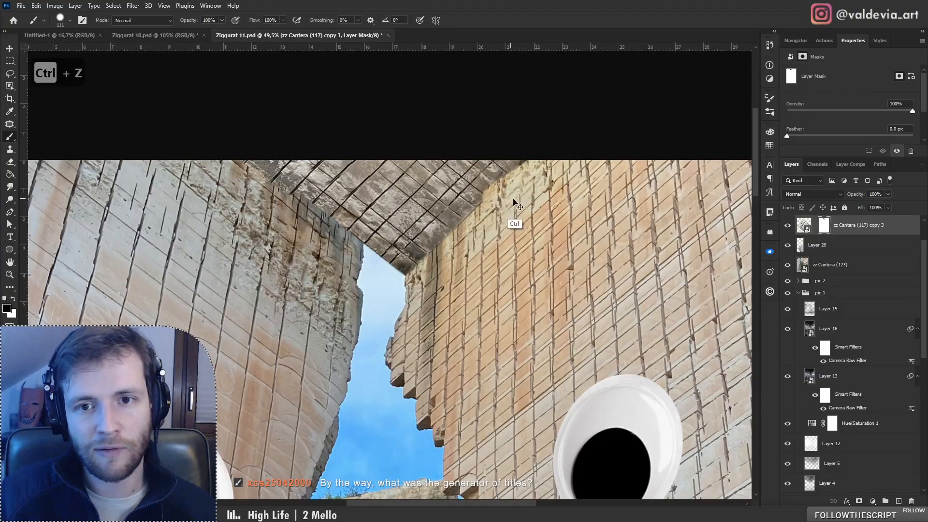
pyautogui.hotkey('ctrl', 'z')
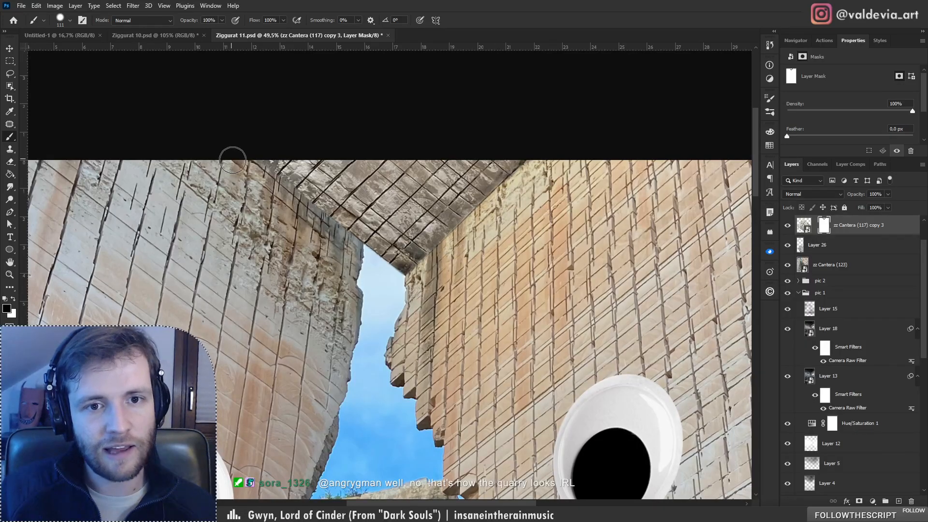
pyautogui.moveTo(358, 225)
pyautogui.mouseDown()
pyautogui.moveTo(267, 225)
pyautogui.moveTo(352, 225)
pyautogui.mouseUp()
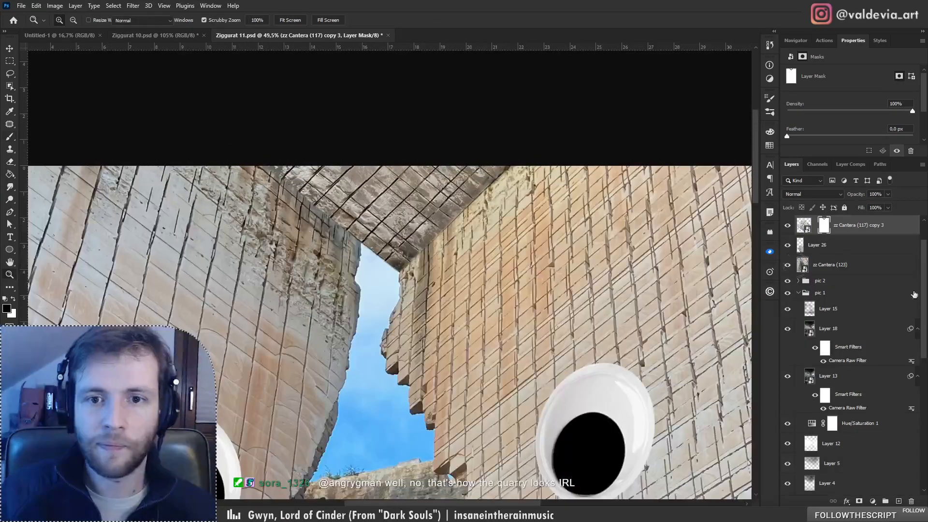
# Step: Add a new layer above the ceiling and clip it to zz Cantera (117) copy 3
pyautogui.click(899, 501)
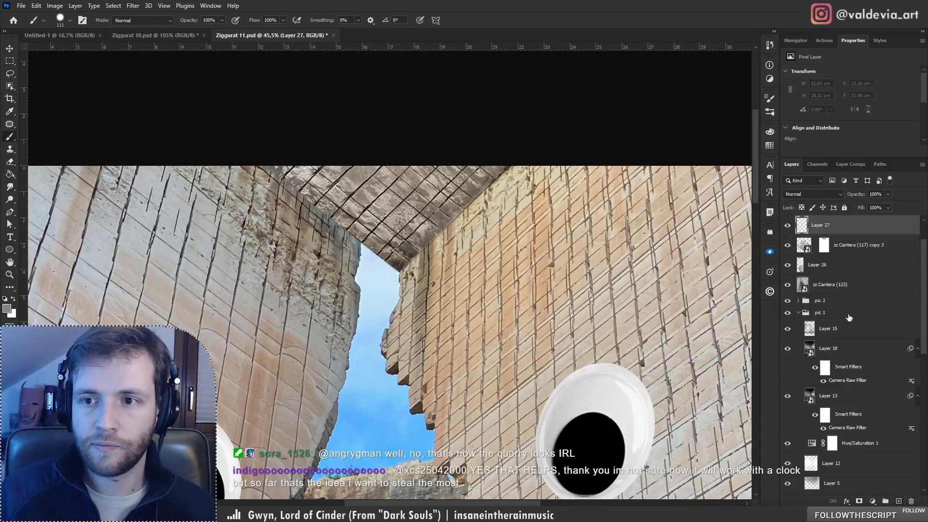
pyautogui.keyDown('alt'); pyautogui.click(863, 235); pyautogui.keyUp('alt')
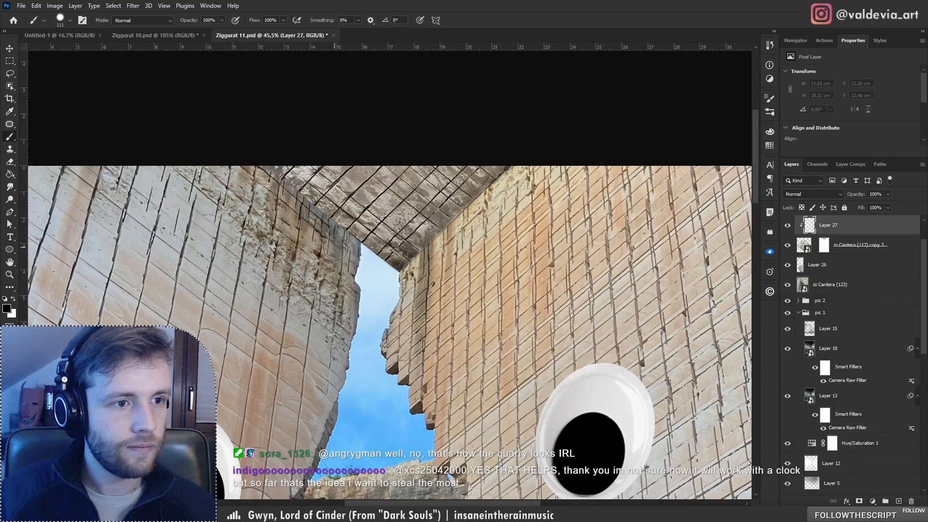
pyautogui.press('z')
pyautogui.moveTo(396, 268); pyautogui.dragTo(355, 262)
pyautogui.press('b')
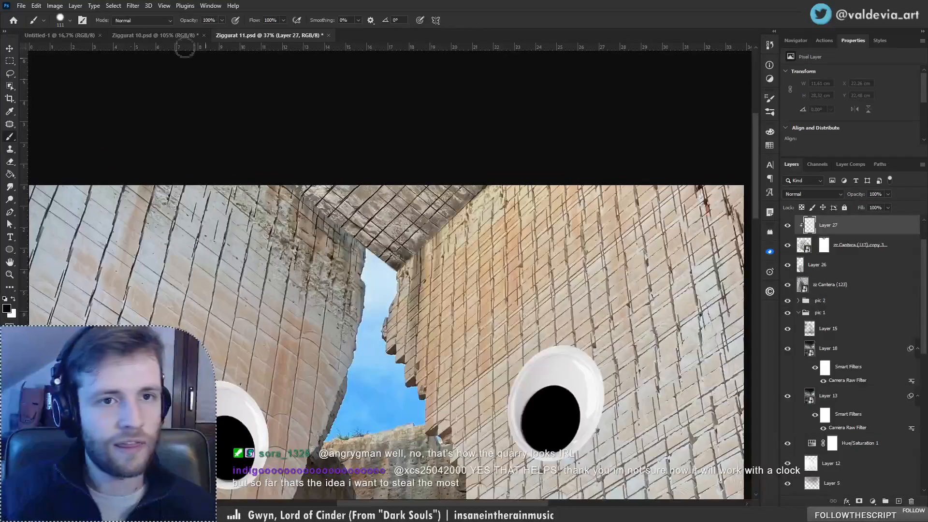
# Step: Inspect the ceiling corner in Ziggurat 10.psd with Layer 22's smart filters temporarily hidden, then restore them
pyautogui.click(148, 33)
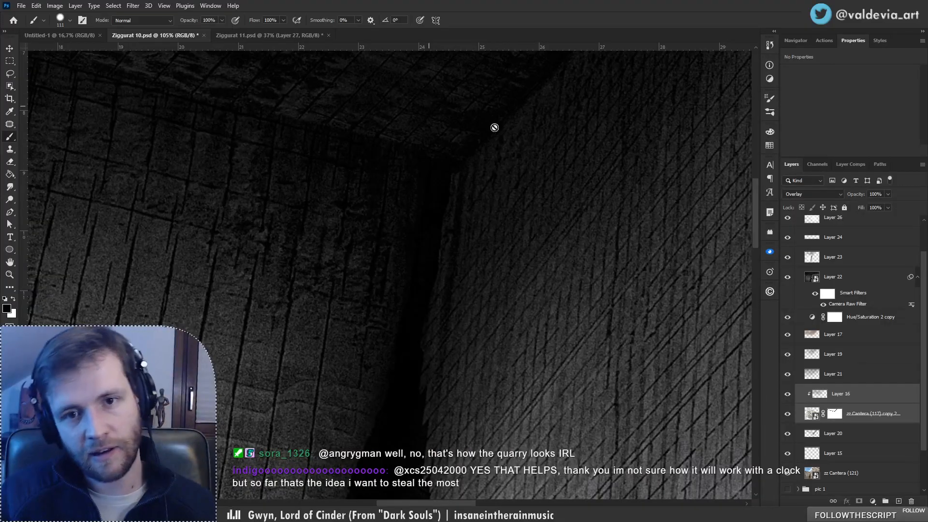
pyautogui.click(825, 278)
pyautogui.click(815, 295)
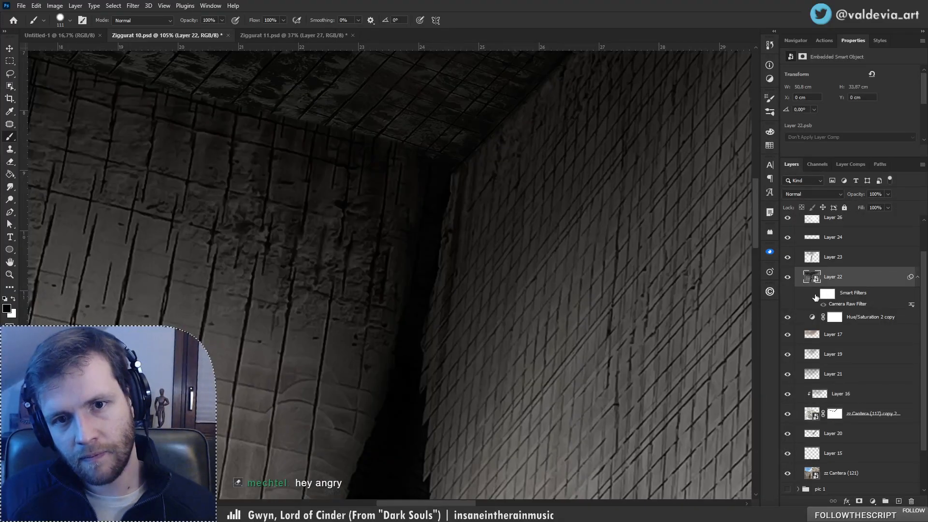
pyautogui.moveTo(441, 159)
pyautogui.mouseDown()
pyautogui.moveTo(522, 172)
pyautogui.moveTo(441, 155)
pyautogui.moveTo(524, 158)
pyautogui.moveTo(453, 155)
pyautogui.mouseUp()
pyautogui.hotkey('ctrl', 'z')
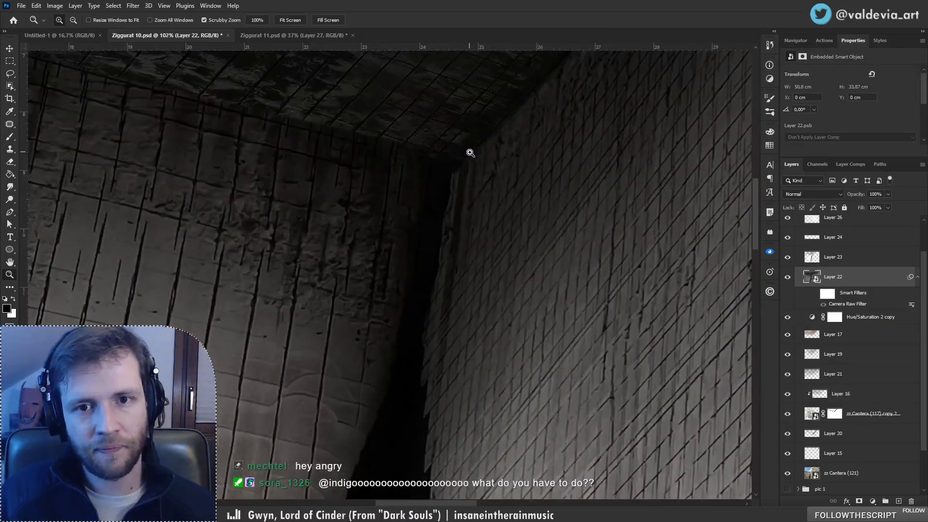
pyautogui.press('b')
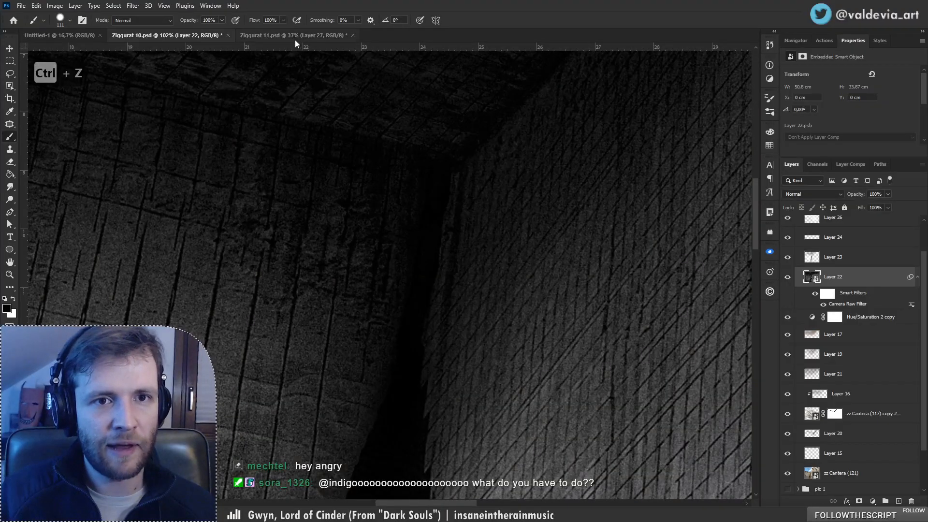
# Step: Return to Ziggurat 11.psd and mask out the ceiling's pointed tip over the sky gap between the pillars
pyautogui.click(300, 37)
pyautogui.press('z')
pyautogui.moveTo(354, 152)
pyautogui.mouseDown()
pyautogui.moveTo(261, 150)
pyautogui.moveTo(331, 149)
pyautogui.moveTo(315, 149)
pyautogui.mouseUp()
pyautogui.press('b')
pyautogui.moveTo(394, 144); pyautogui.dragTo(421, 214)
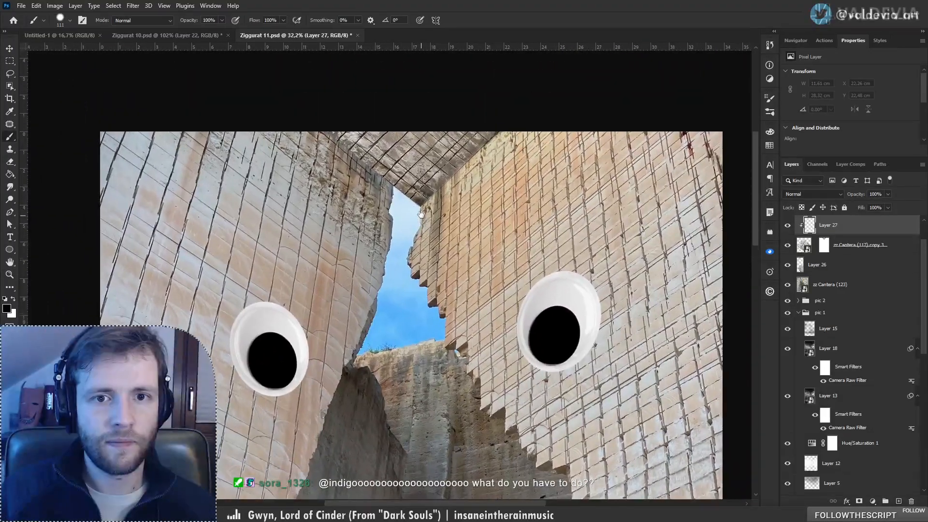
pyautogui.press('z')
pyautogui.moveTo(425, 172); pyautogui.dragTo(461, 167)
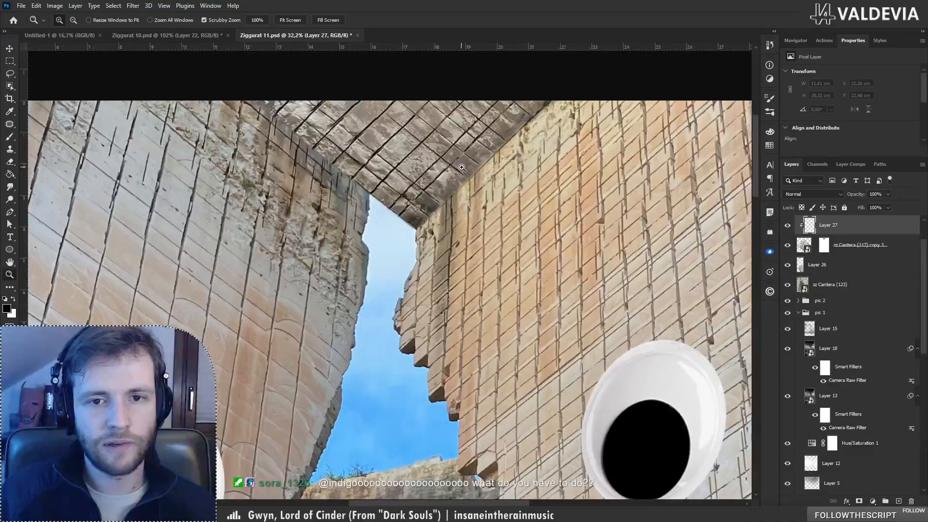
pyautogui.press('b')
pyautogui.click(823, 245)
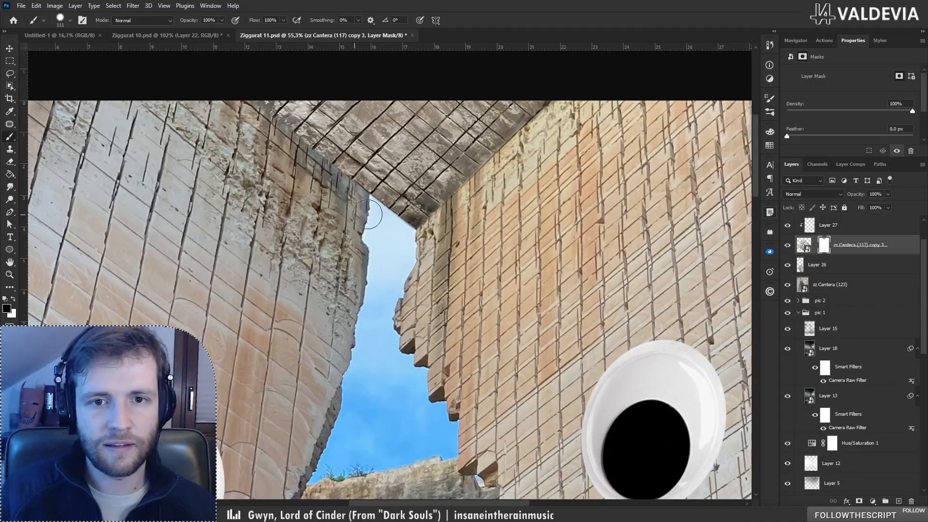
pyautogui.moveTo(384, 201); pyautogui.dragTo(406, 215)
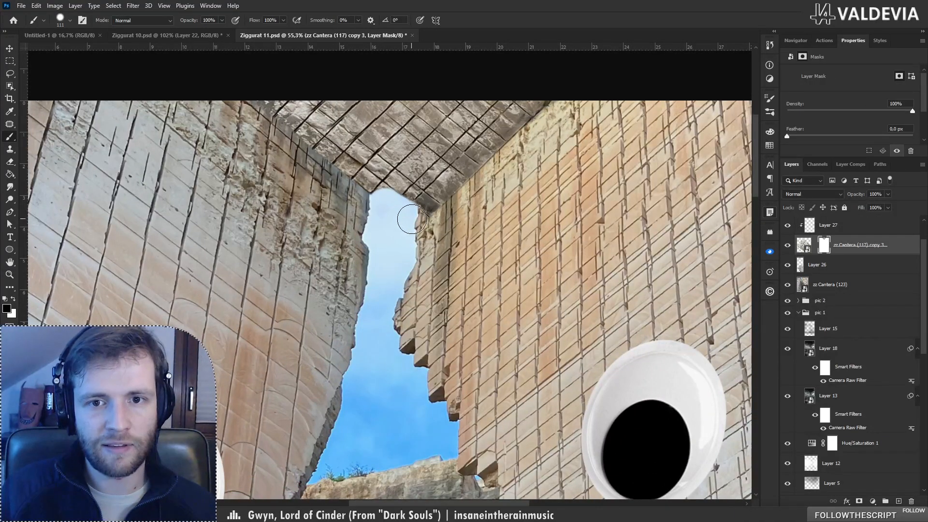
# Step: Check the pillar edges with the ceiling hidden, show it again, and mask out its corner overlapping the right pillar's top
pyautogui.click(787, 246)
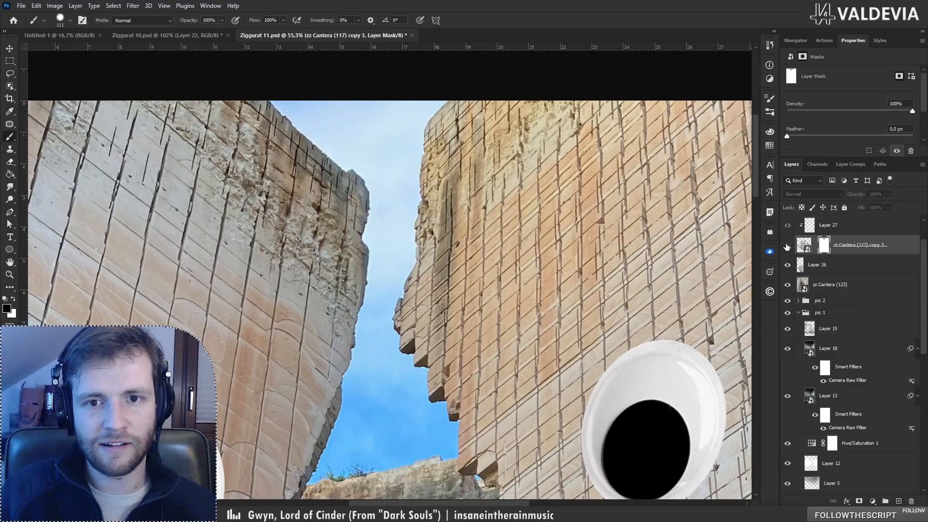
pyautogui.click(786, 247)
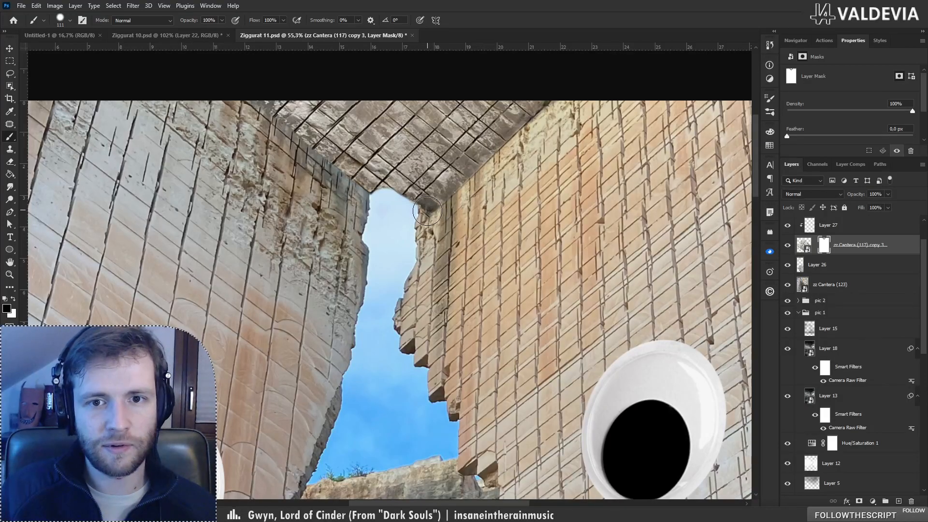
pyautogui.click(427, 210)
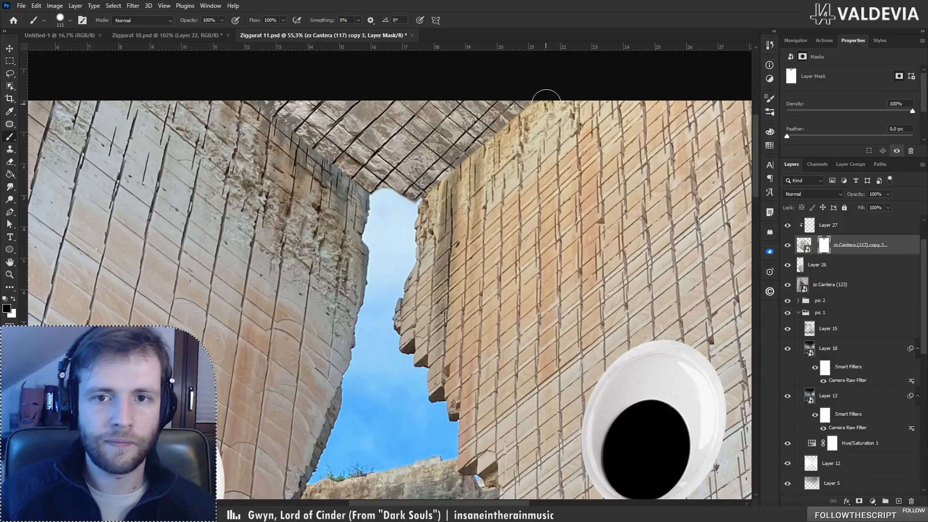
pyautogui.keyDown('shift'); pyautogui.click(399, 202); pyautogui.keyUp('shift')
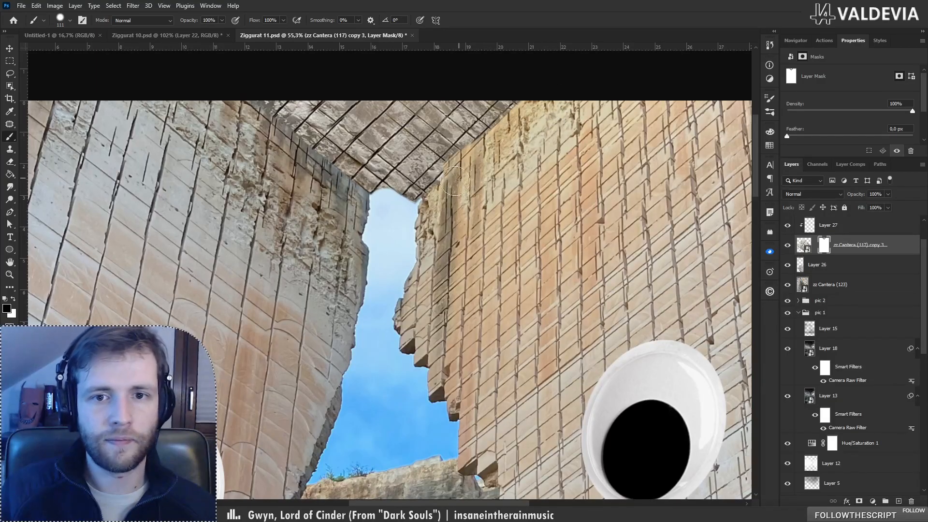
pyautogui.moveTo(457, 181); pyautogui.dragTo(423, 206)
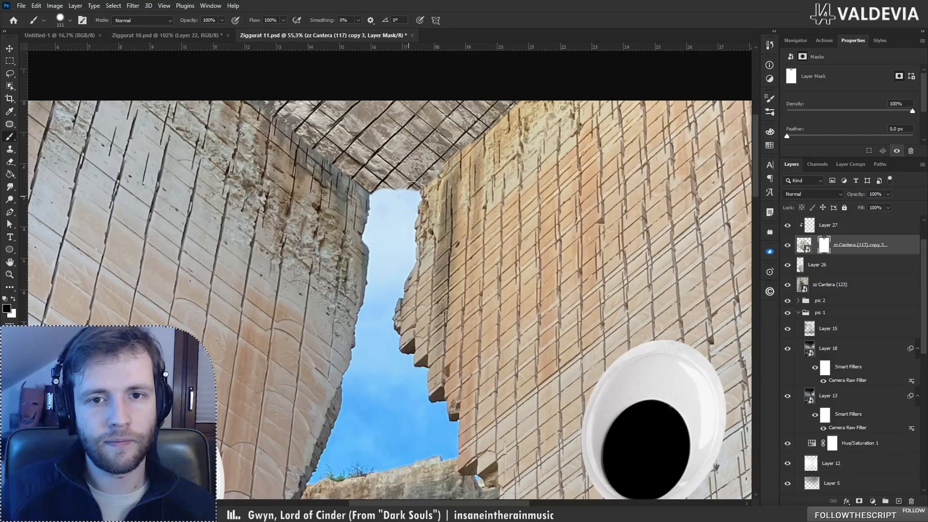
# Step: Reshape the ceiling's lower edge over the sky on its mask with a 30 px brush, using white and straight black strokes
pyautogui.press('[')
pyautogui.press('[')
pyautogui.press('[')
pyautogui.press('[')
pyautogui.press('[')
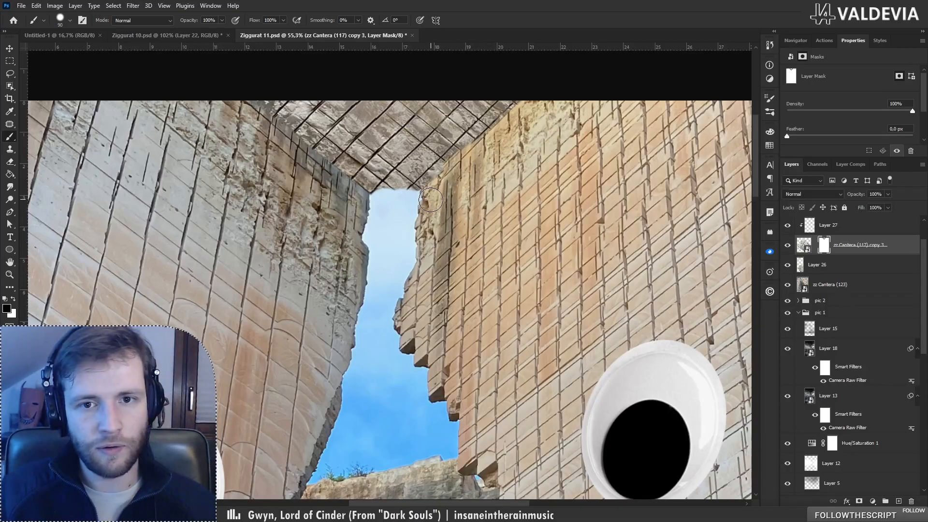
pyautogui.press('[')
pyautogui.press('[')
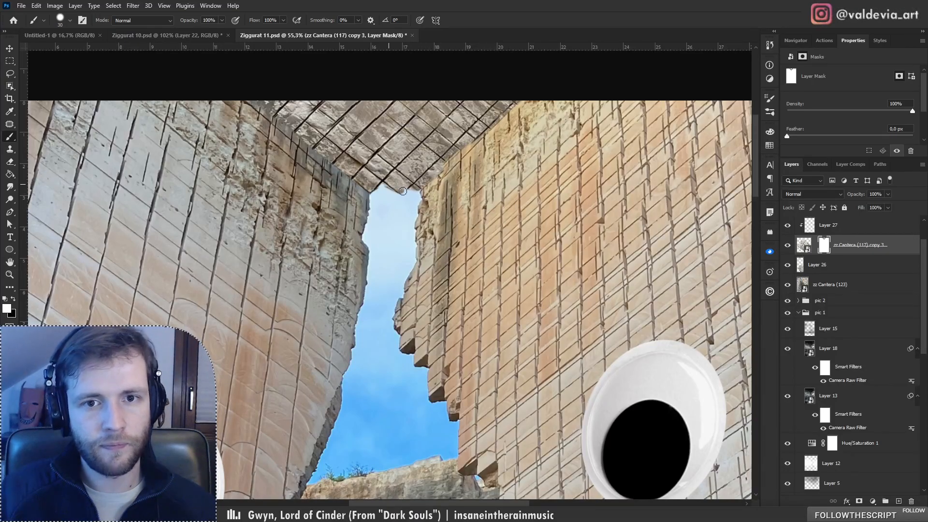
pyautogui.hotkey('ctrl', 'z')
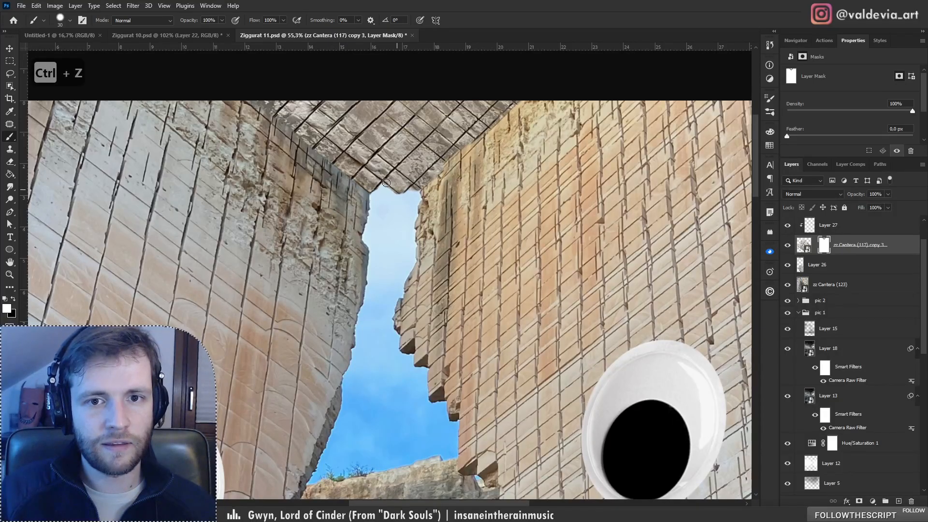
pyautogui.press('x')
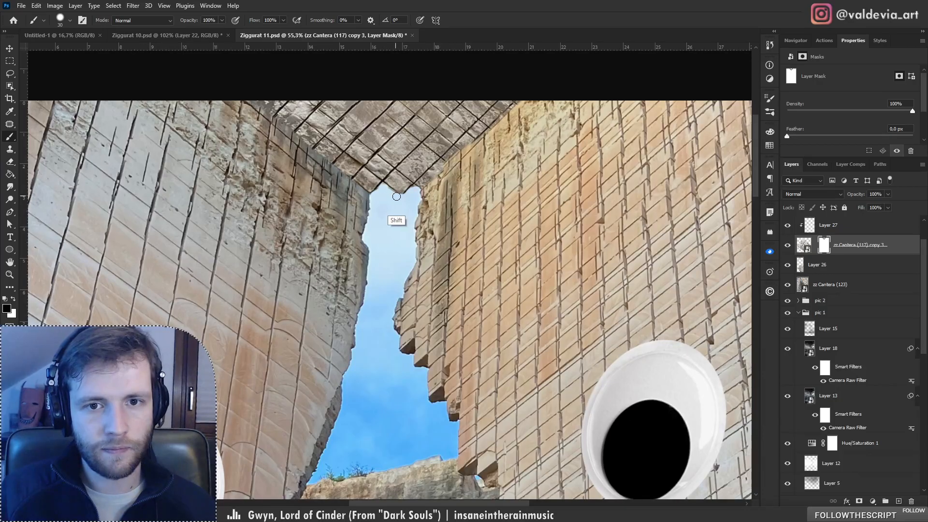
pyautogui.keyDown('shift'); pyautogui.click(396, 196); pyautogui.keyUp('shift')
pyautogui.keyDown('shift'); pyautogui.click(414, 191); pyautogui.keyUp('shift')
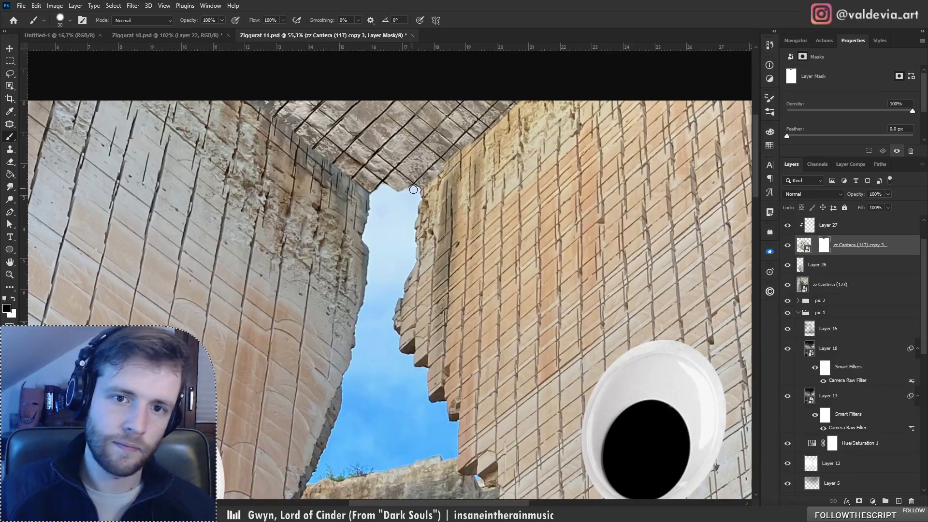
# Step: Refine the ceiling mask's jagged lower edge where it meets the tops of the two pillars with small black strokes
pyautogui.moveTo(446, 210)
pyautogui.mouseDown()
pyautogui.moveTo(323, 217)
pyautogui.moveTo(397, 232)
pyautogui.moveTo(381, 190)
pyautogui.moveTo(393, 196)
pyautogui.moveTo(367, 194)
pyautogui.mouseUp()
pyautogui.press('z')
pyautogui.moveTo(366, 150)
pyautogui.mouseDown()
pyautogui.moveTo(337, 150)
pyautogui.moveTo(370, 150)
pyautogui.mouseUp()
pyautogui.press('b')
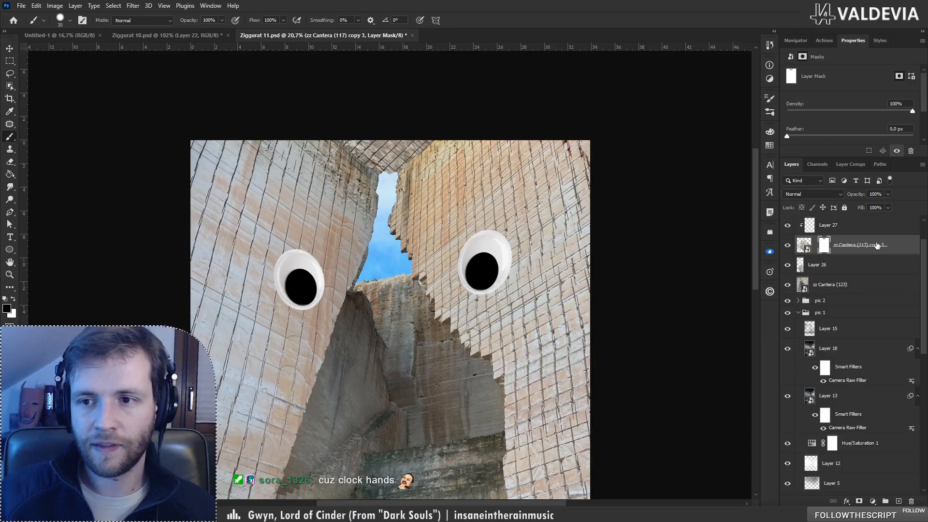
pyautogui.scroll(10, 397, 160)
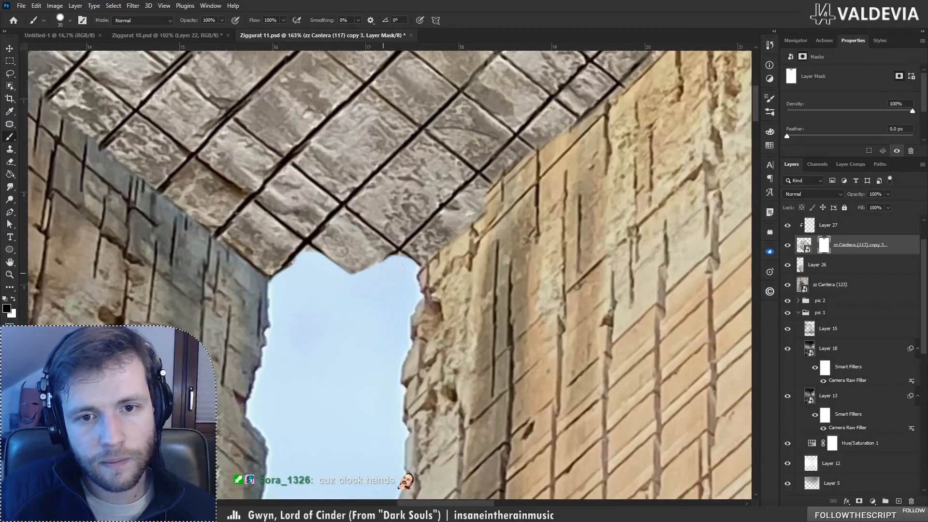
pyautogui.moveTo(399, 264); pyautogui.dragTo(418, 262)
pyautogui.moveTo(308, 260)
pyautogui.mouseDown()
pyautogui.moveTo(177, 272)
pyautogui.moveTo(193, 272)
pyautogui.mouseUp()
pyautogui.press('z')
pyautogui.moveTo(329, 263)
pyautogui.mouseDown()
pyautogui.moveTo(384, 142)
pyautogui.moveTo(464, 145)
pyautogui.mouseUp()
pyautogui.press('b')
pyautogui.press('z')
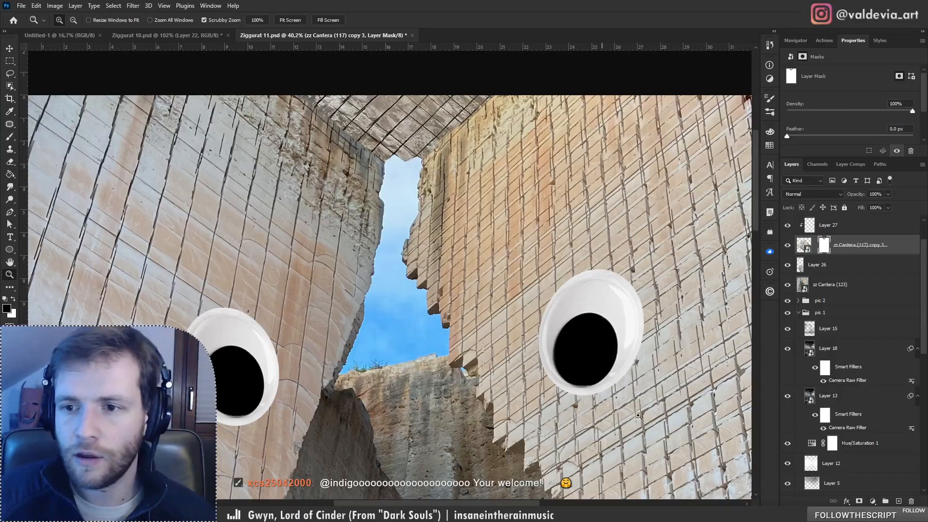
# Step: Try to select the sky gap between the pillars on Layer 26 with the Object Selection tool
pyautogui.click(788, 247)
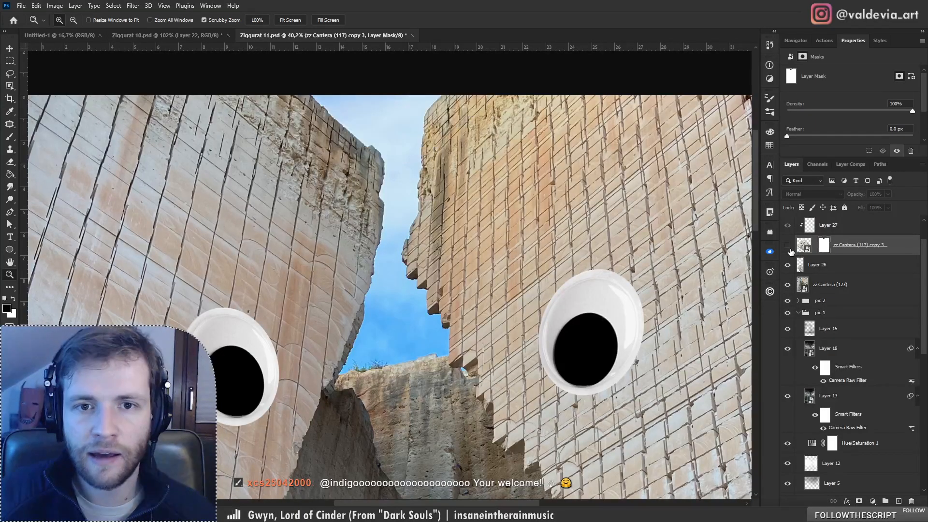
pyautogui.click(788, 247)
pyautogui.click(835, 266)
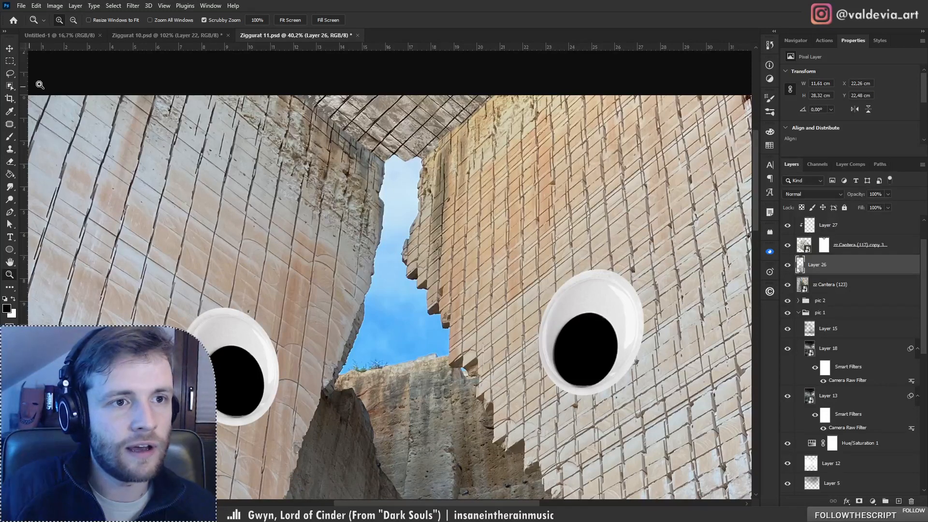
pyautogui.click(10, 86)
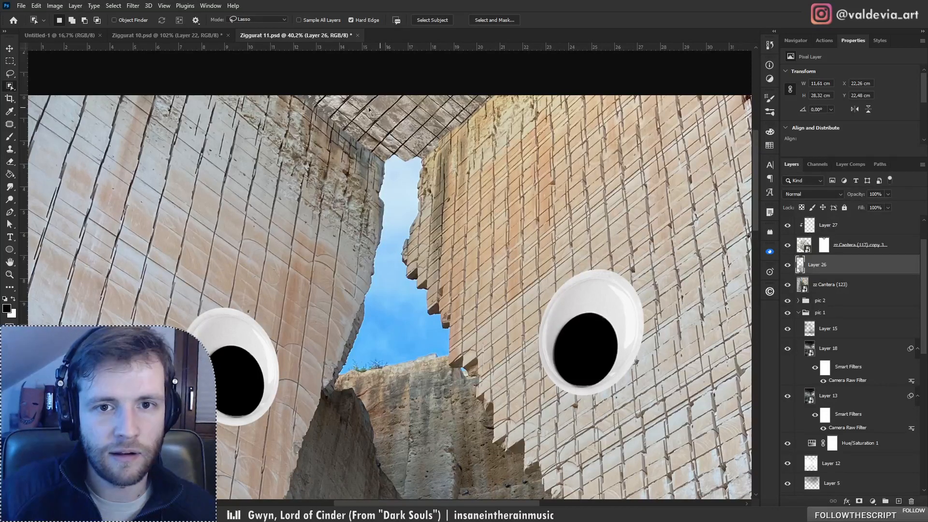
pyautogui.moveTo(370, 95)
pyautogui.mouseDown()
pyautogui.moveTo(381, 169)
pyautogui.moveTo(366, 263)
pyautogui.mouseUp()
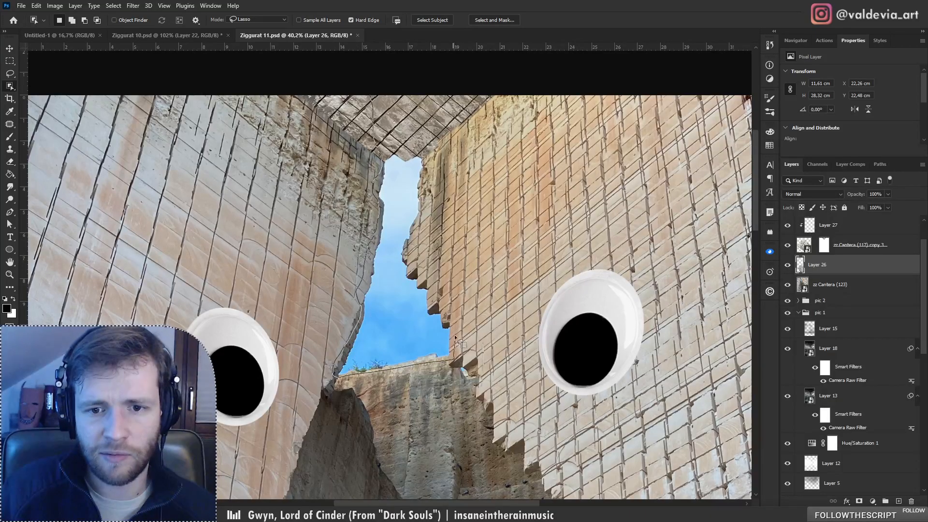
pyautogui.moveTo(454, 335)
pyautogui.mouseDown()
pyautogui.moveTo(402, 260)
pyautogui.moveTo(422, 238)
pyautogui.moveTo(432, 174)
pyautogui.moveTo(451, 90)
pyautogui.mouseUp()
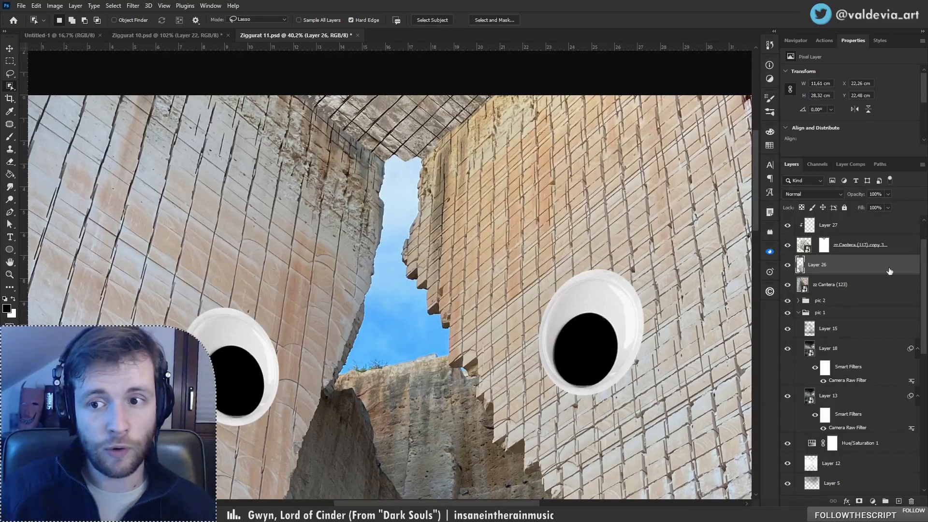
# Step: Object-select part of the lower sky between the pillars on zz Cantera (123), and hide Layer 27, the ceiling and Layer 26
pyautogui.click(845, 284)
pyautogui.hotkey('ctrl', 'd')
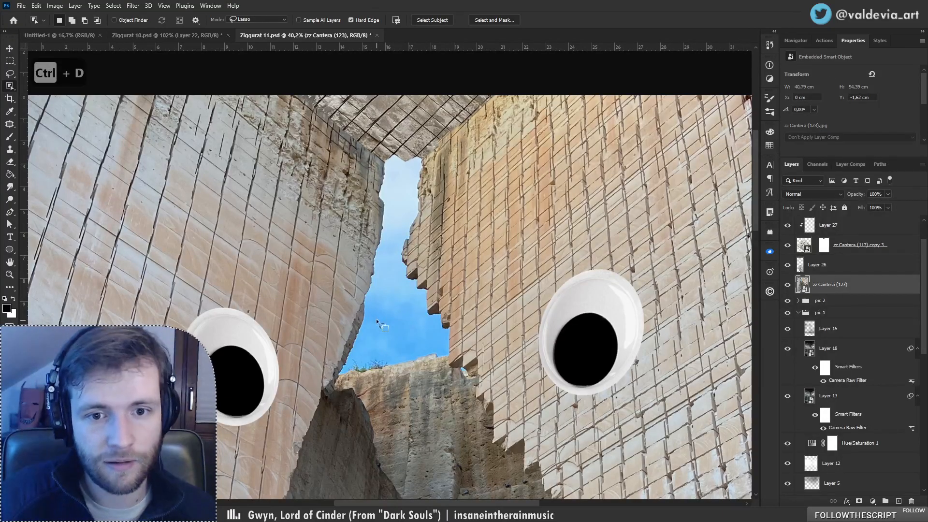
pyautogui.moveTo(333, 371)
pyautogui.mouseDown()
pyautogui.moveTo(362, 355)
pyautogui.moveTo(371, 310)
pyautogui.mouseUp()
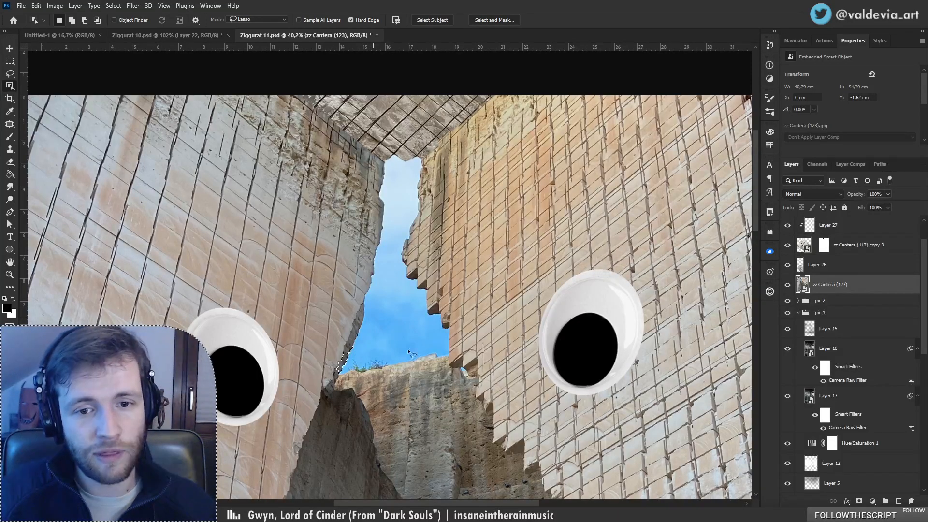
pyautogui.hotkey('ctrl', 'd')
pyautogui.moveTo(339, 372)
pyautogui.mouseDown()
pyautogui.moveTo(357, 344)
pyautogui.moveTo(382, 227)
pyautogui.moveTo(381, 156)
pyautogui.moveTo(365, 148)
pyautogui.moveTo(359, 121)
pyautogui.moveTo(372, 99)
pyautogui.moveTo(422, 90)
pyautogui.moveTo(458, 97)
pyautogui.moveTo(459, 116)
pyautogui.moveTo(422, 156)
pyautogui.moveTo(408, 250)
pyautogui.moveTo(450, 325)
pyautogui.moveTo(446, 362)
pyautogui.mouseUp()
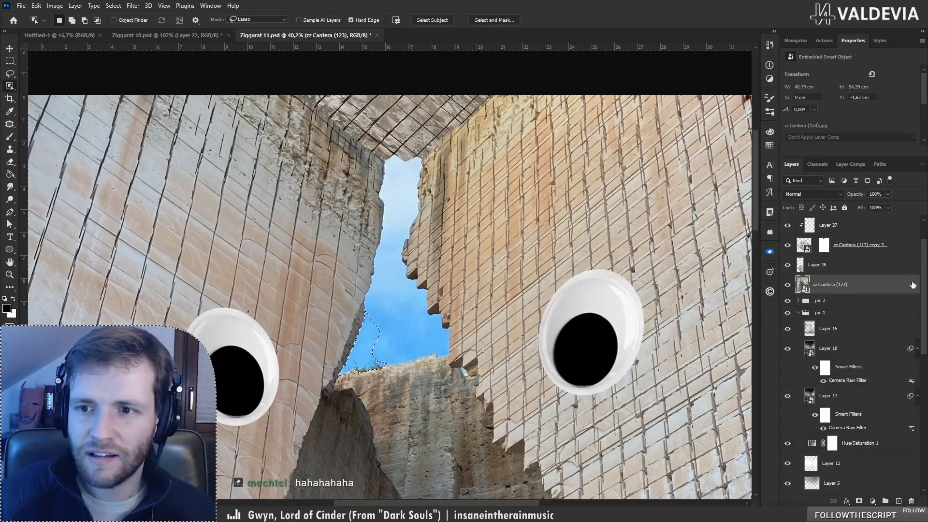
pyautogui.click(787, 225)
pyautogui.moveTo(790, 247); pyautogui.dragTo(788, 264)
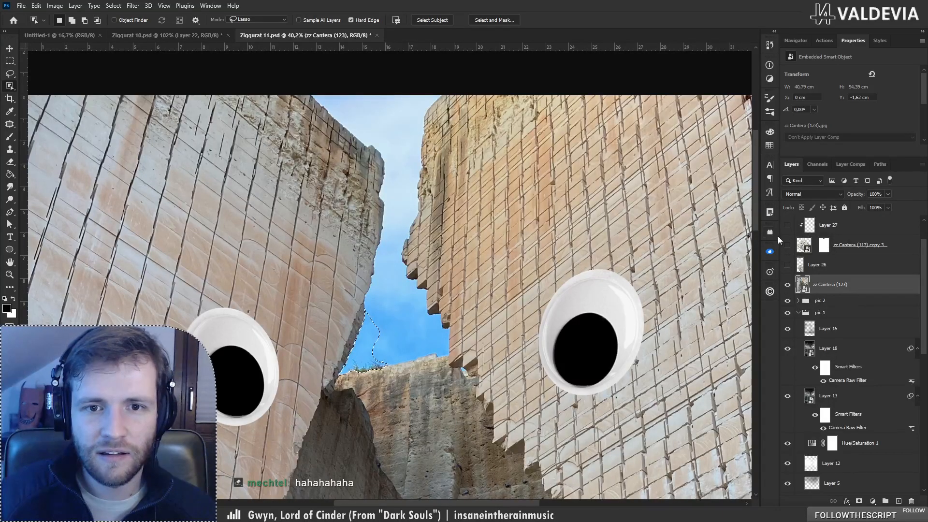
# Step: Add the rest of the sky between the pillars to the selection, up to the image's upper edge, including the thin strip across the middle
pyautogui.press('shift')
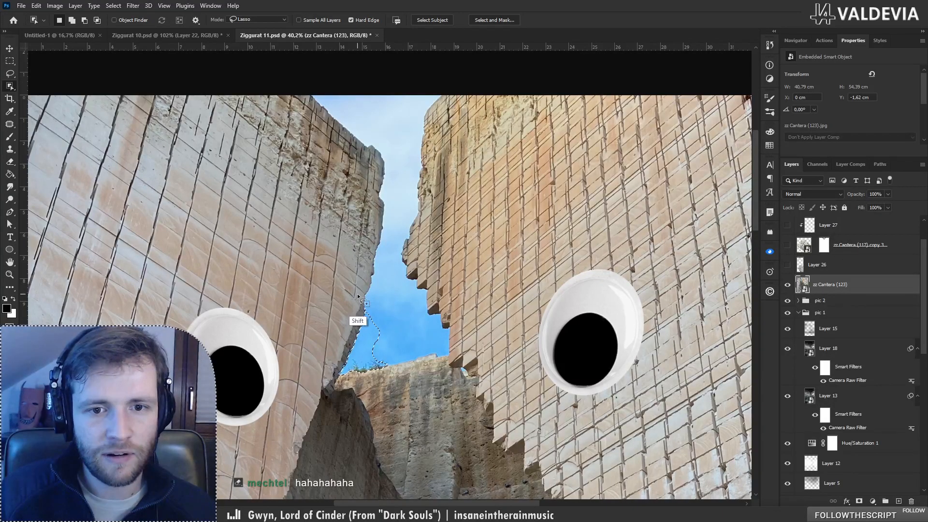
pyautogui.moveTo(373, 265)
pyautogui.mouseDown()
pyautogui.moveTo(377, 199)
pyautogui.moveTo(365, 159)
pyautogui.moveTo(296, 109)
pyautogui.moveTo(460, 91)
pyautogui.moveTo(435, 116)
pyautogui.moveTo(415, 236)
pyautogui.moveTo(454, 332)
pyautogui.moveTo(425, 368)
pyautogui.moveTo(375, 369)
pyautogui.moveTo(364, 311)
pyautogui.mouseUp()
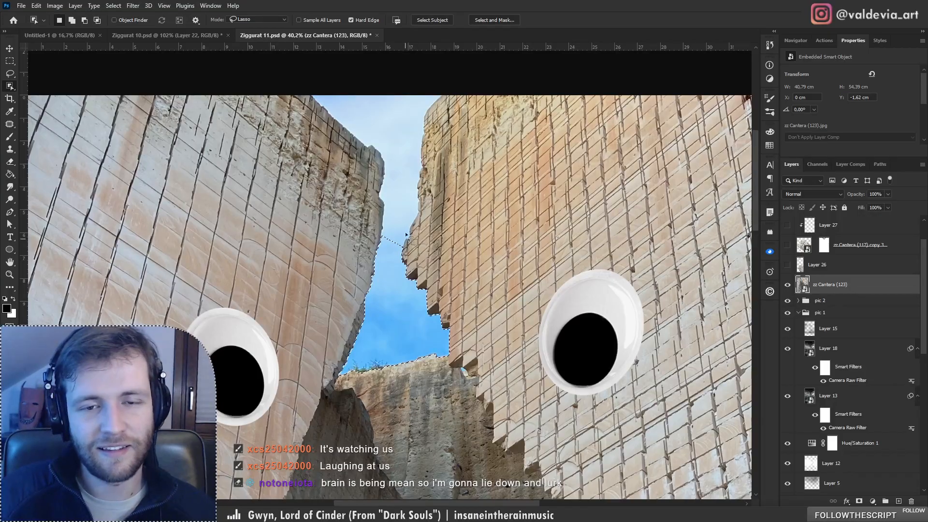
pyautogui.press('shift')
pyautogui.moveTo(380, 203)
pyautogui.mouseDown()
pyautogui.moveTo(381, 162)
pyautogui.moveTo(324, 121)
pyautogui.moveTo(311, 95)
pyautogui.moveTo(458, 93)
pyautogui.moveTo(430, 110)
pyautogui.moveTo(420, 214)
pyautogui.moveTo(392, 250)
pyautogui.mouseUp()
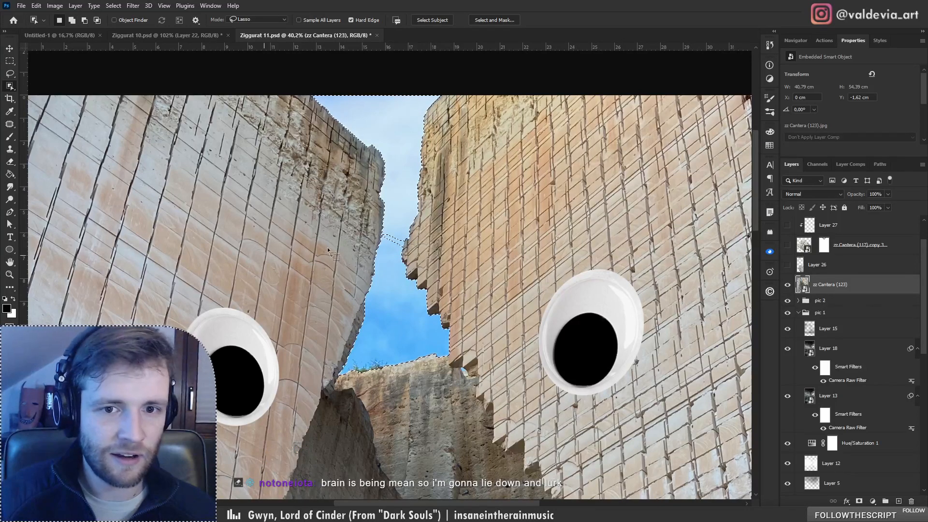
pyautogui.moveTo(415, 240)
pyautogui.mouseDown()
pyautogui.moveTo(387, 251)
pyautogui.moveTo(391, 227)
pyautogui.mouseUp()
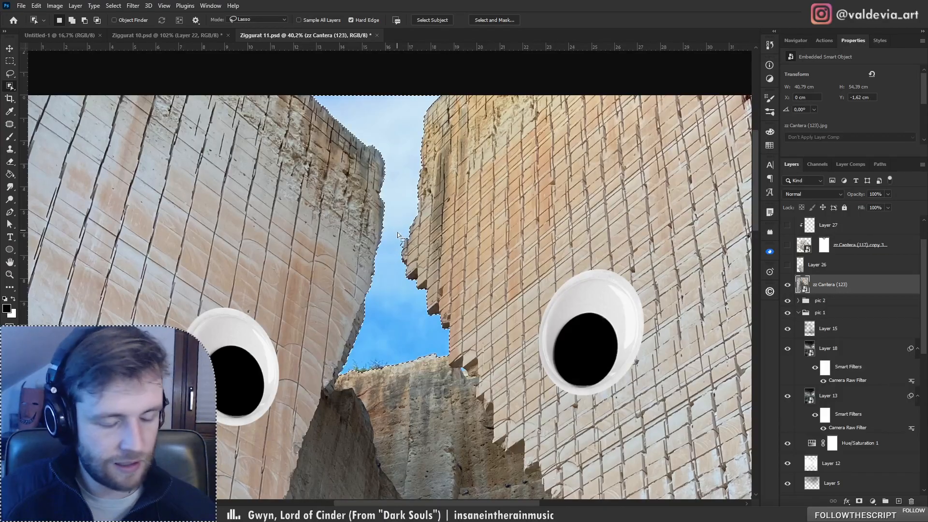
# Step: Clean up the sky selection at the small notch on the right pillar's edge with the Lasso tool
pyautogui.moveTo(396, 241); pyautogui.dragTo(453, 240)
pyautogui.press('l')
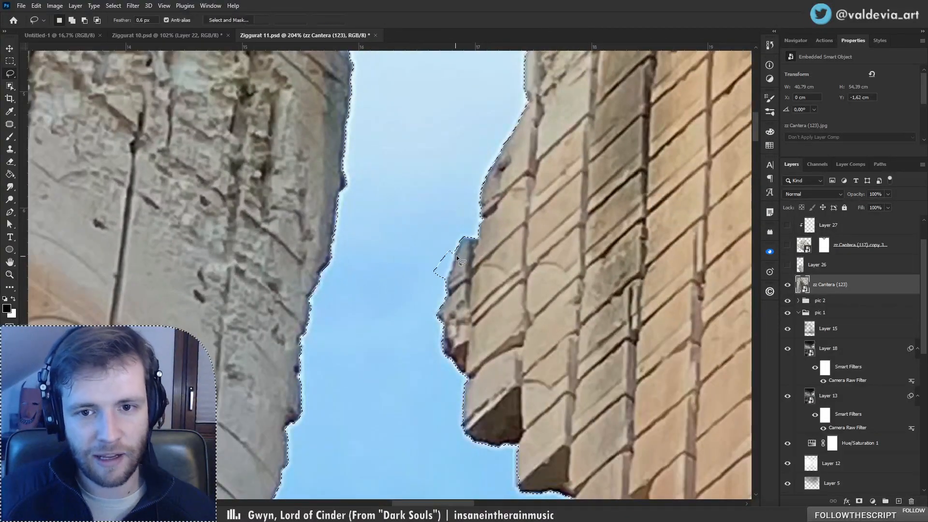
pyautogui.moveTo(456, 253)
pyautogui.mouseDown()
pyautogui.moveTo(441, 271)
pyautogui.moveTo(290, 260)
pyautogui.moveTo(309, 259)
pyautogui.mouseUp()
pyautogui.press('z')
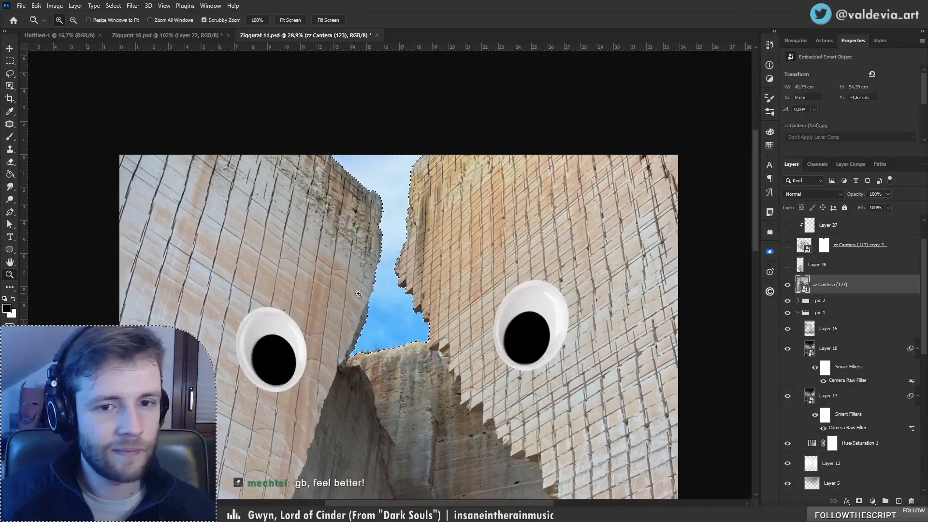
pyautogui.moveTo(358, 294); pyautogui.dragTo(391, 293)
pyautogui.press('l')
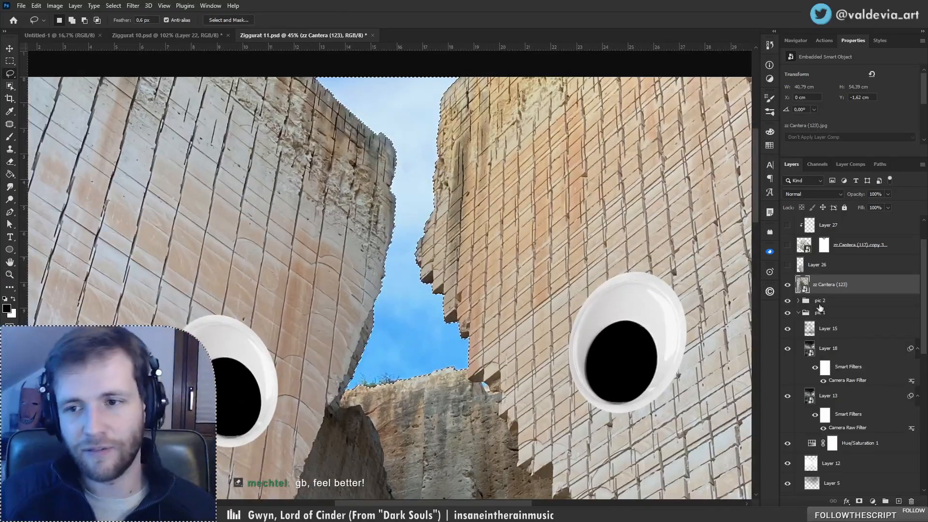
# Step: Show the three hidden layers again and create a group above Layer 26, masked by the sky selection
pyautogui.click(787, 265)
pyautogui.click(787, 225)
pyautogui.click(787, 245)
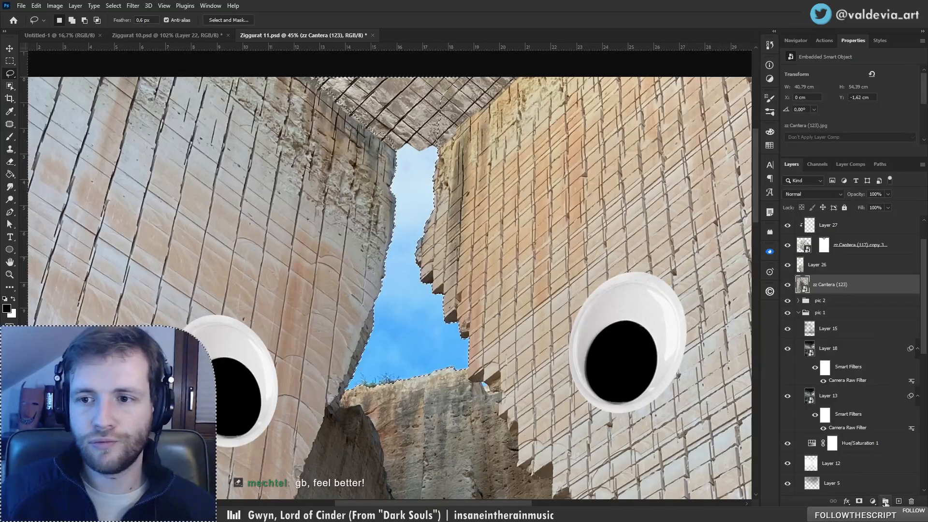
pyautogui.click(885, 501)
pyautogui.moveTo(827, 283); pyautogui.dragTo(820, 261)
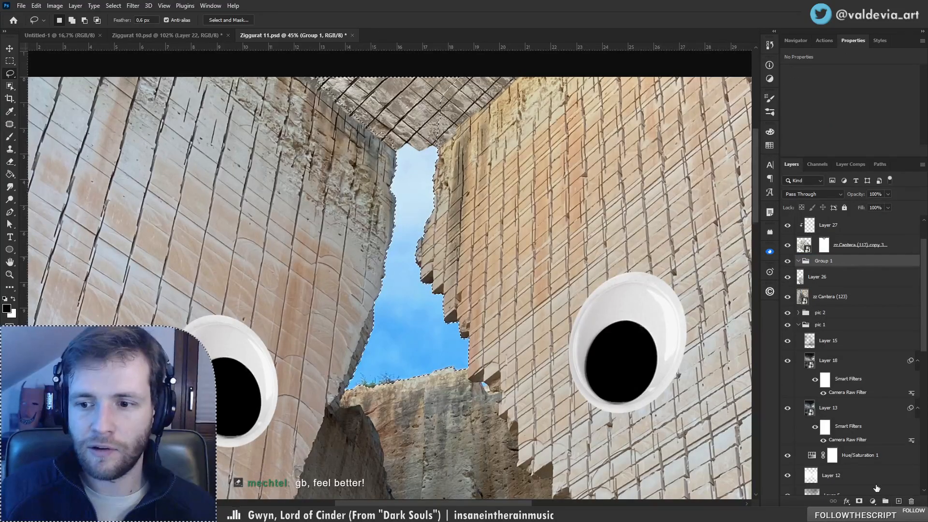
pyautogui.click(859, 502)
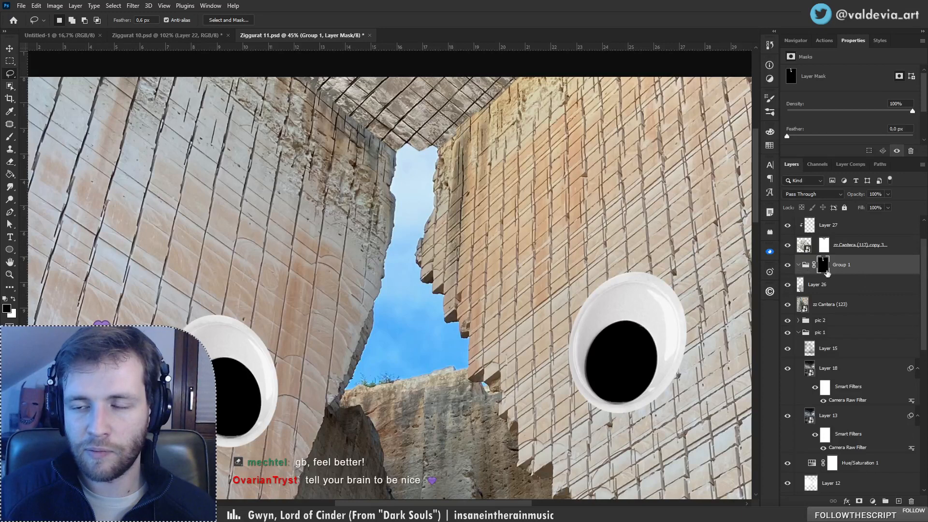
# Step: Add a new layer inside the masked sky group and fill it with black
pyautogui.click(898, 501)
pyautogui.press('b')
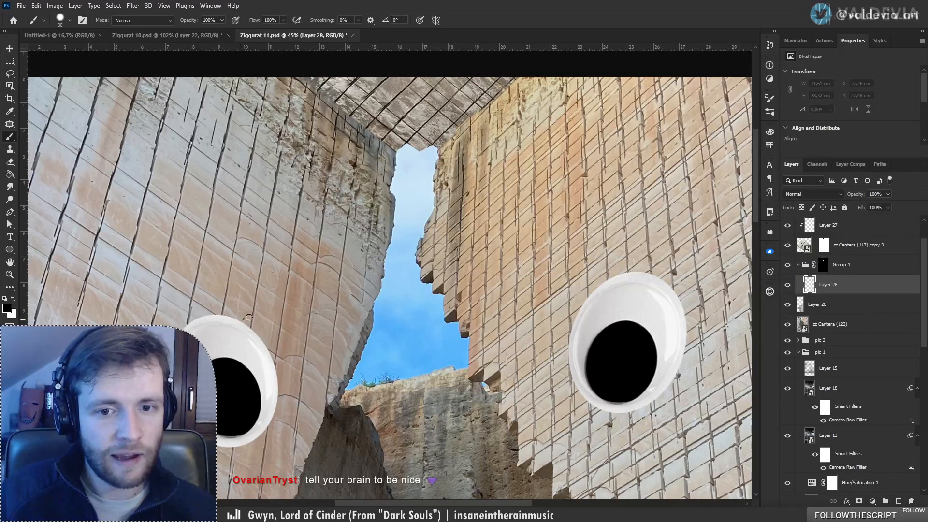
pyautogui.click(10, 174)
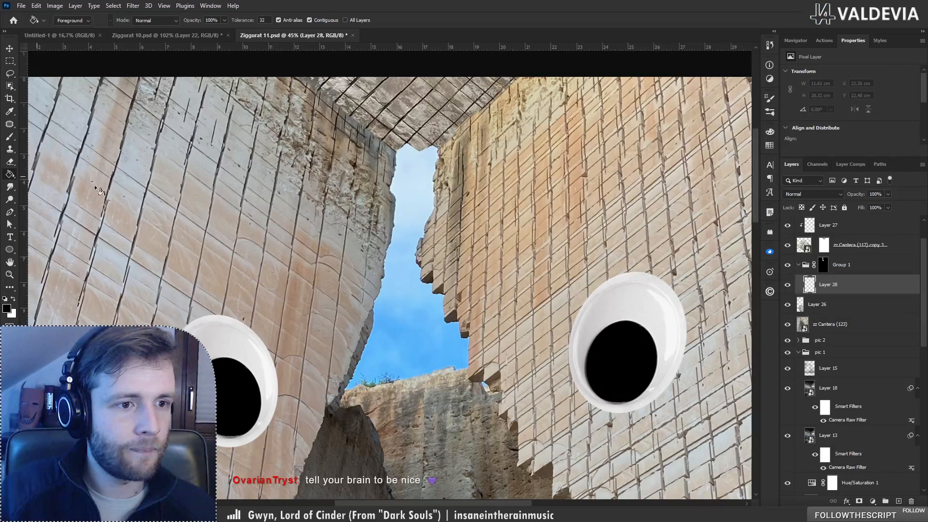
pyautogui.click(489, 278)
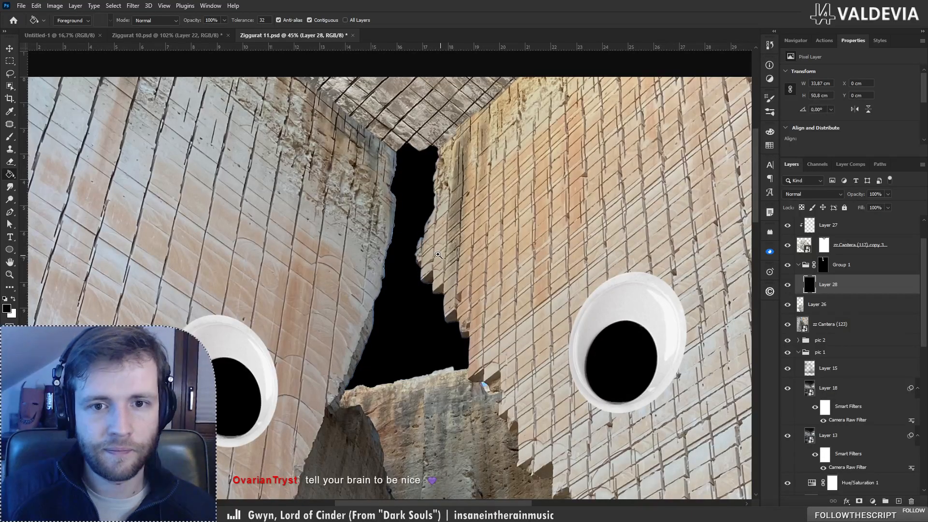
# Step: Refine the sky group's mask in Select and Mask with Shift Edge +76% and Feather 0.3 px to cover the blue fringe
pyautogui.press('z')
pyautogui.moveTo(404, 264); pyautogui.dragTo(613, 270)
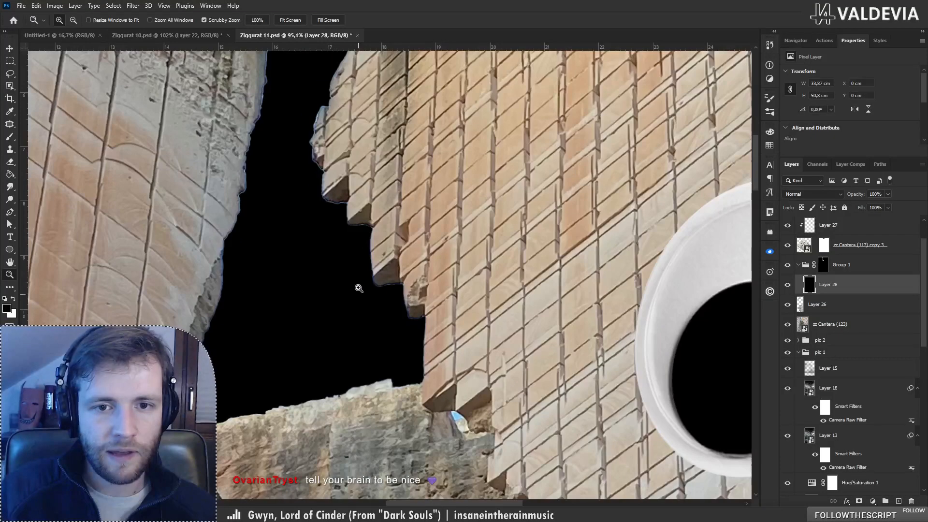
pyautogui.moveTo(294, 196); pyautogui.dragTo(435, 195)
pyautogui.press('g')
pyautogui.click(824, 265)
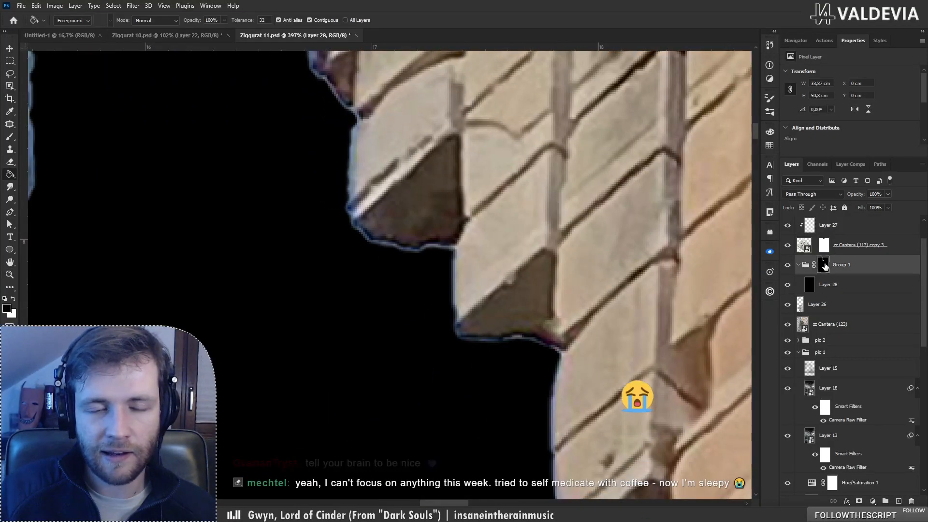
pyautogui.doubleClick(825, 265)
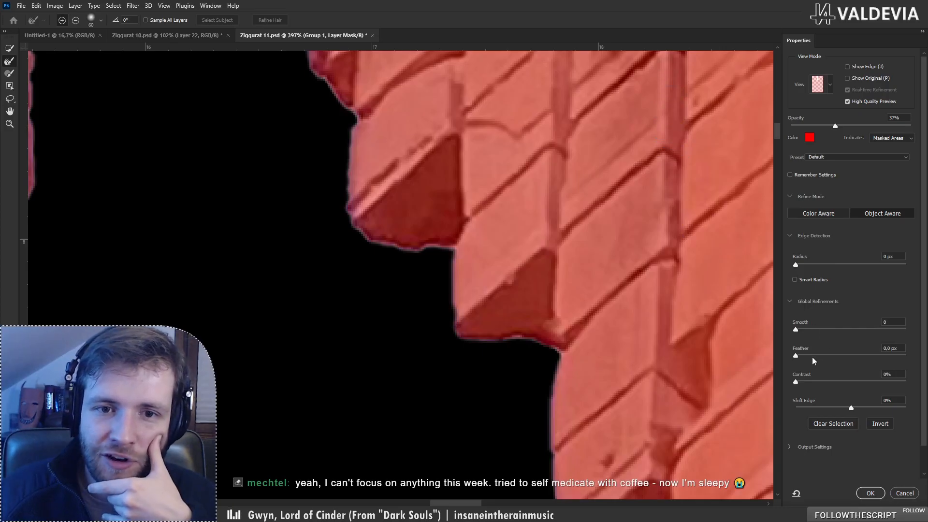
pyautogui.click(841, 408)
pyautogui.moveTo(871, 408); pyautogui.dragTo(892, 411)
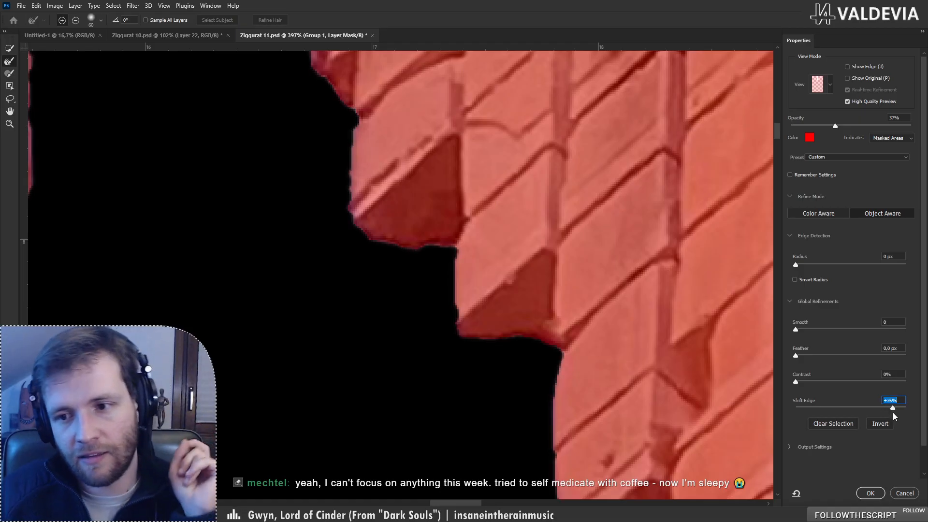
pyautogui.click(796, 355)
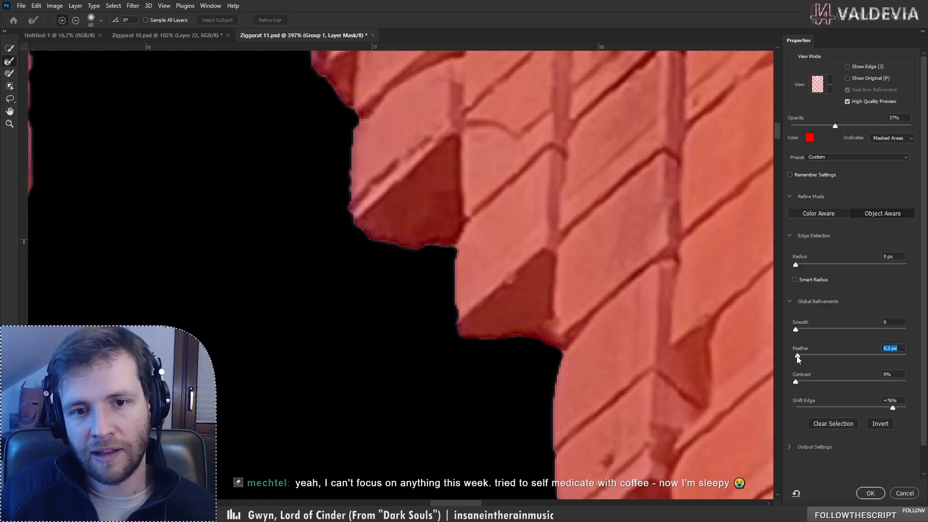
pyautogui.click(869, 493)
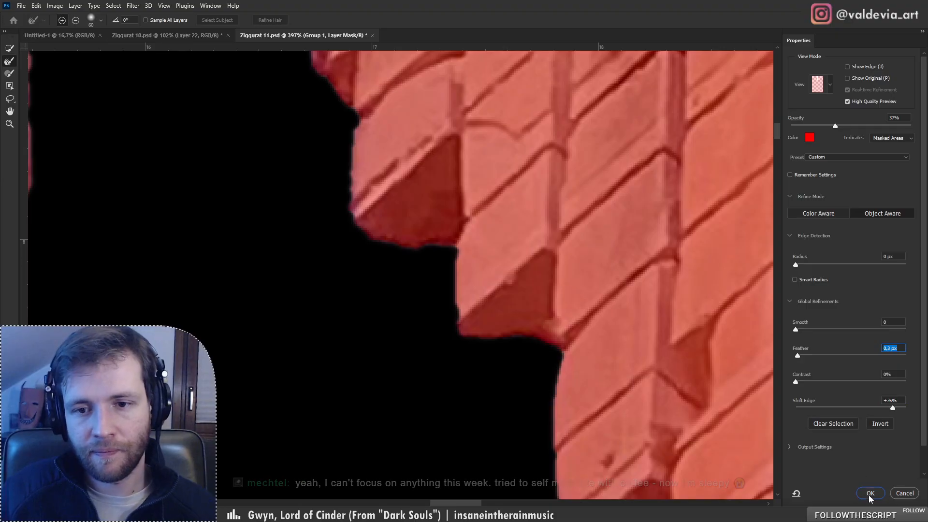
# Step: Examine the blackened gap along the pillar edges and in the whole composition
pyautogui.press('z')
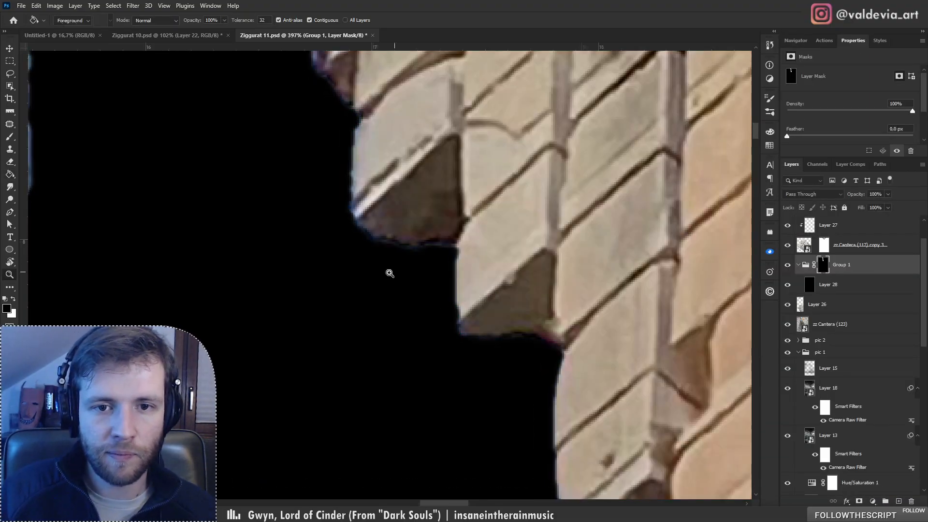
pyautogui.moveTo(390, 271)
pyautogui.mouseDown()
pyautogui.moveTo(335, 222)
pyautogui.moveTo(212, 230)
pyautogui.moveTo(285, 246)
pyautogui.mouseUp()
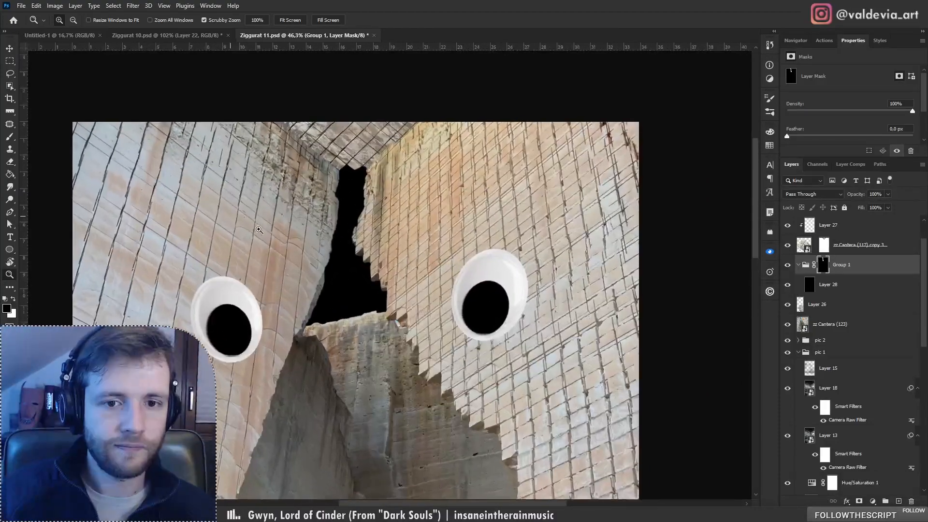
pyautogui.press('g')
pyautogui.moveTo(373, 300); pyautogui.dragTo(426, 202)
pyautogui.press('z')
pyautogui.moveTo(387, 228)
pyautogui.mouseDown()
pyautogui.moveTo(313, 217)
pyautogui.moveTo(424, 198)
pyautogui.mouseUp()
pyautogui.press('g')
pyautogui.press('g')
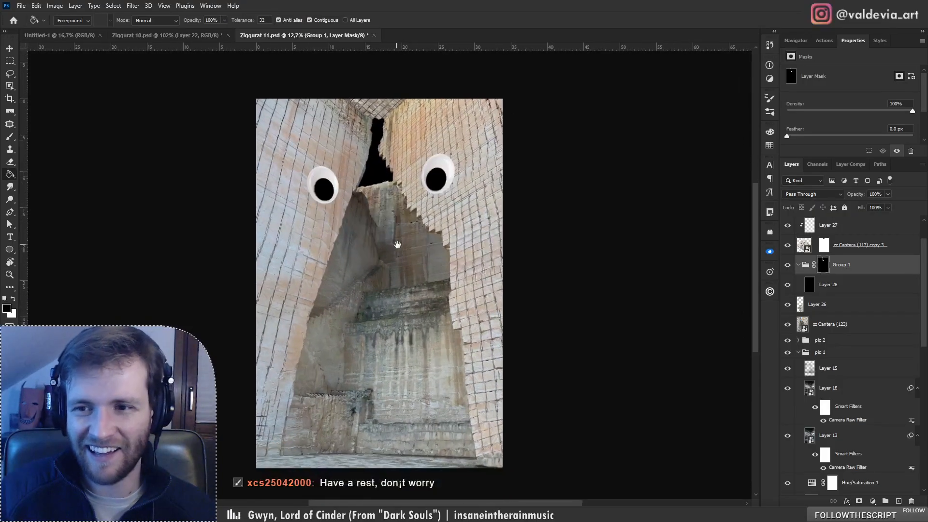
# Step: Try to select the recessed wall between the pillars on Layer 26 with the Object Selection tool in Lasso mode, and clear the selection
pyautogui.click(816, 305)
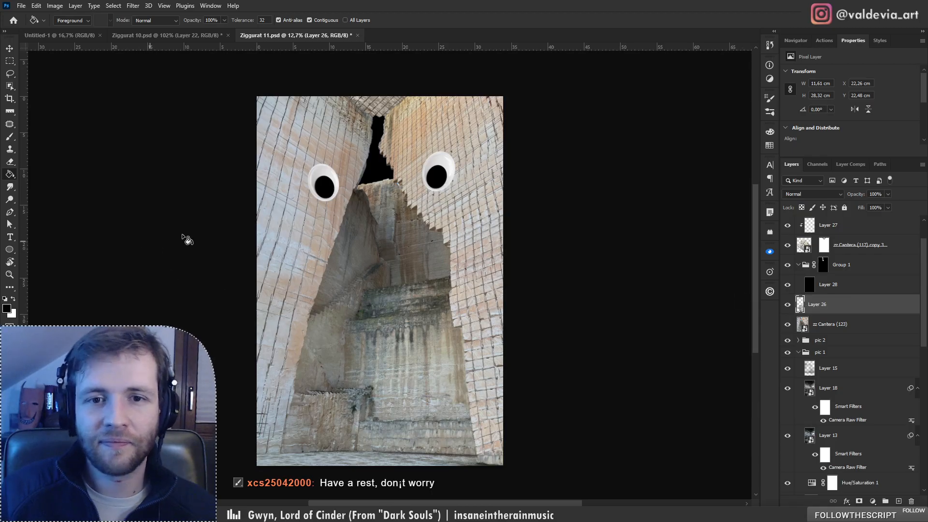
pyautogui.click(10, 86)
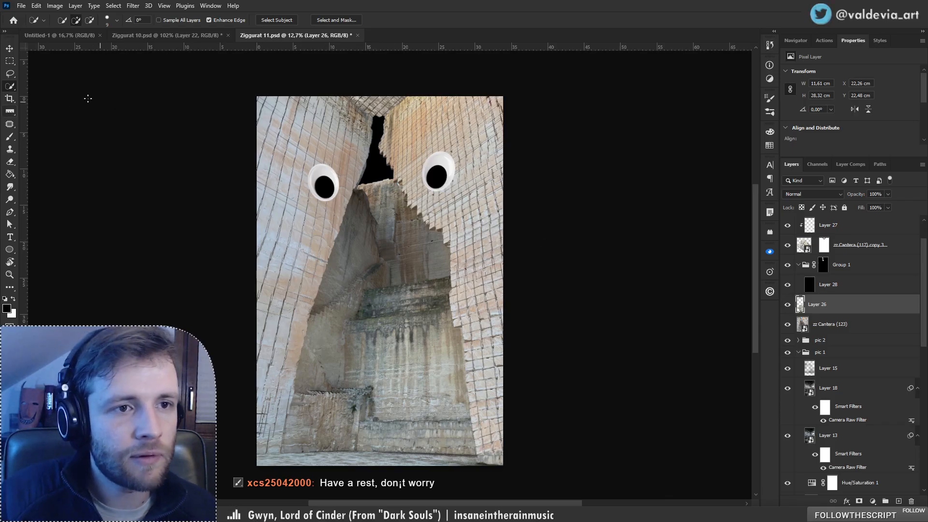
pyautogui.hotkey('ctrl', 'd')
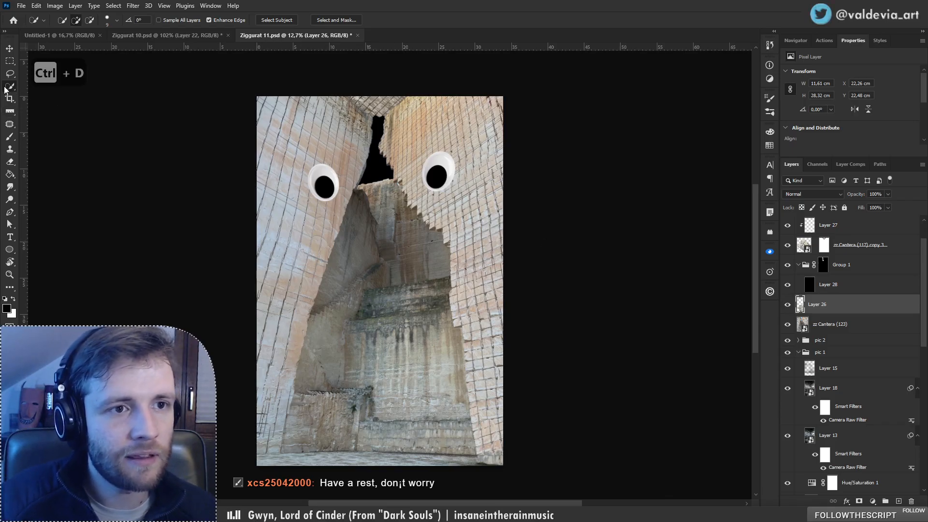
pyautogui.rightClick(6, 89)
pyautogui.click(48, 85)
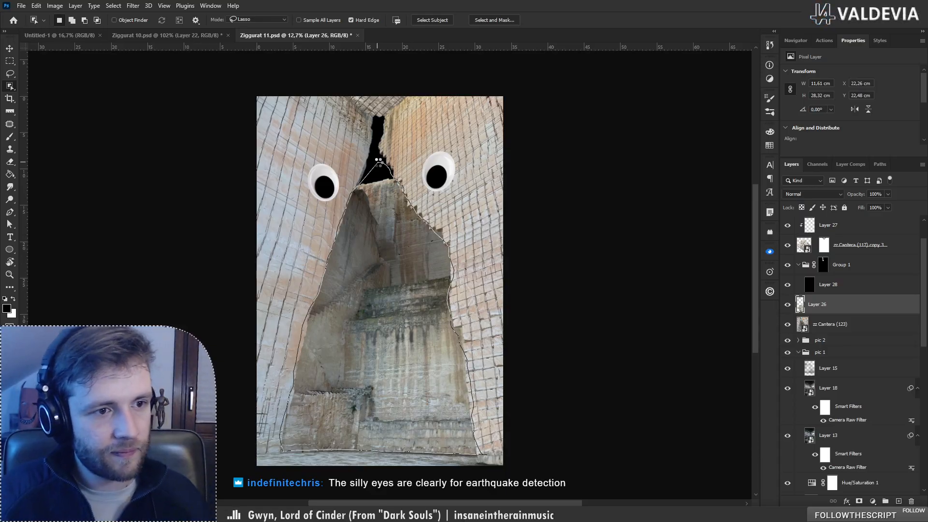
pyautogui.moveTo(380, 161); pyautogui.dragTo(380, 162)
pyautogui.press('Delete')
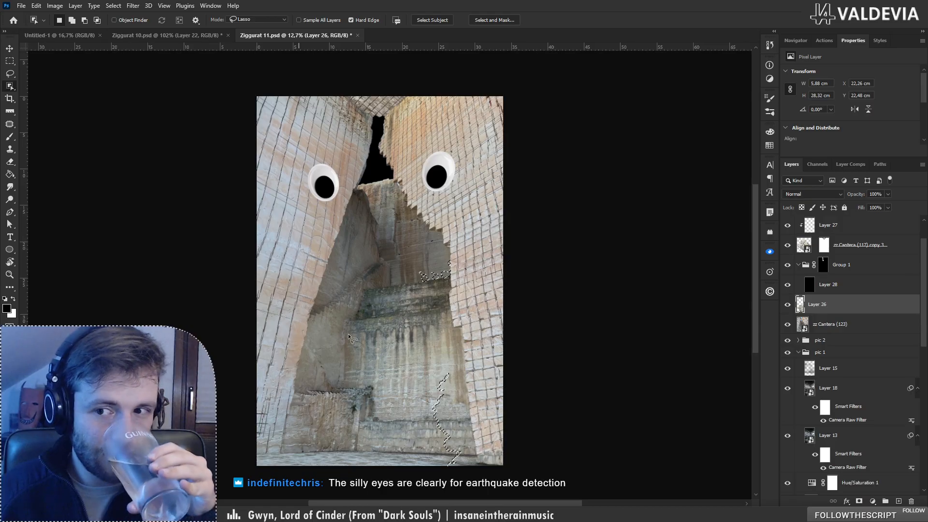
pyautogui.hotkey('ctrl', 'd')
# Step: Select the recessed wall on the zz Cantera (123) layer with Object Selection, and add its missed lower-right corner with the Lasso
pyautogui.click(831, 325)
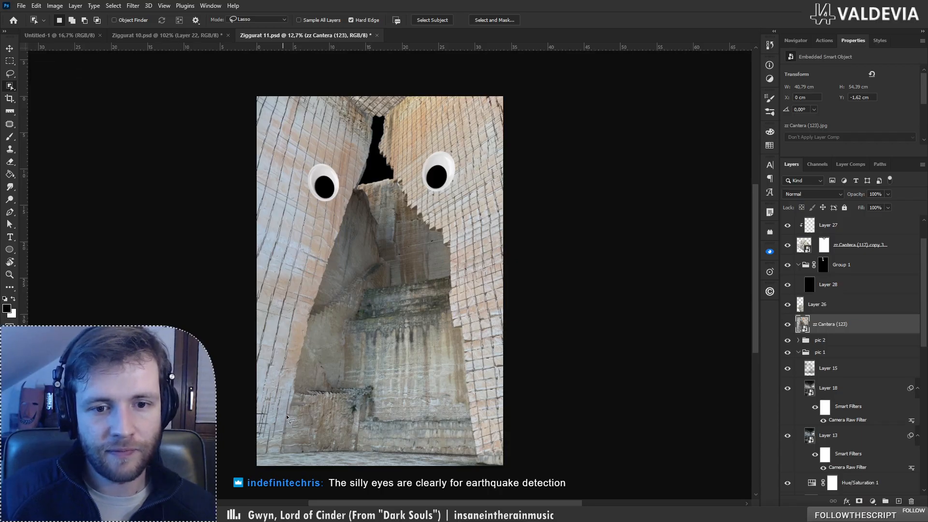
pyautogui.moveTo(285, 425); pyautogui.dragTo(294, 392)
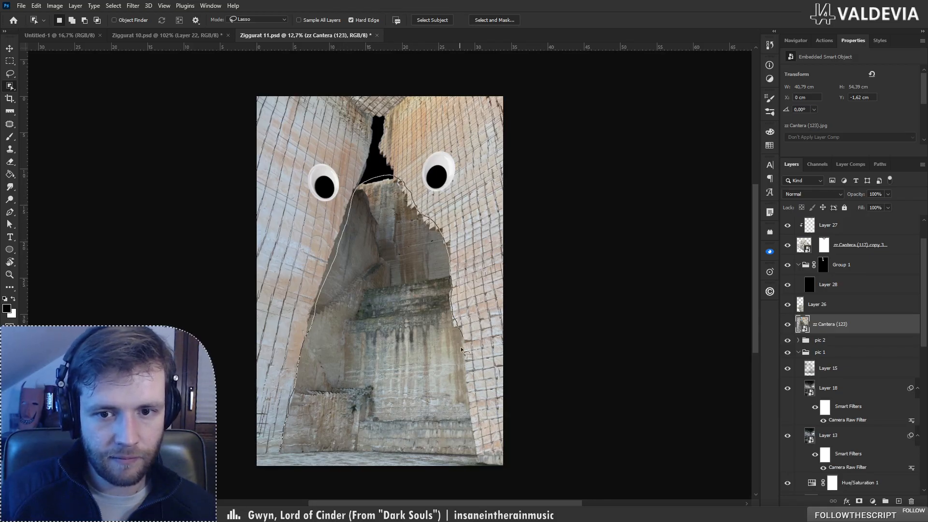
pyautogui.moveTo(482, 438)
pyautogui.mouseDown()
pyautogui.moveTo(484, 463)
pyautogui.moveTo(320, 455)
pyautogui.mouseUp()
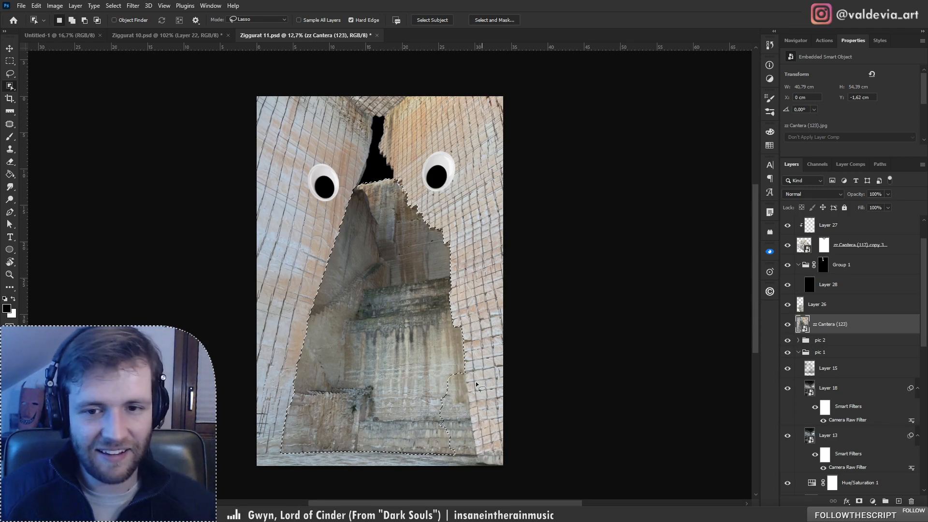
pyautogui.press('l')
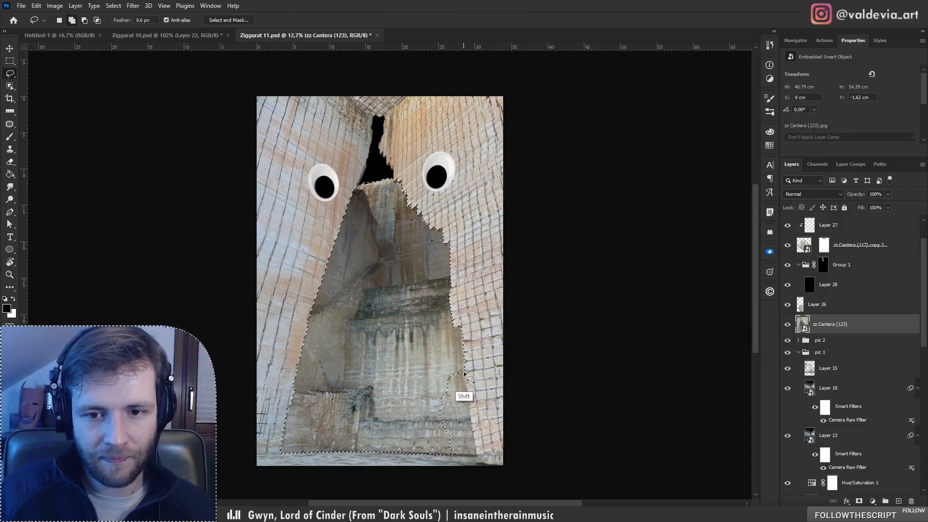
pyautogui.moveTo(464, 374)
pyautogui.mouseDown()
pyautogui.moveTo(476, 452)
pyautogui.moveTo(437, 452)
pyautogui.moveTo(420, 432)
pyautogui.moveTo(432, 372)
pyautogui.mouseUp()
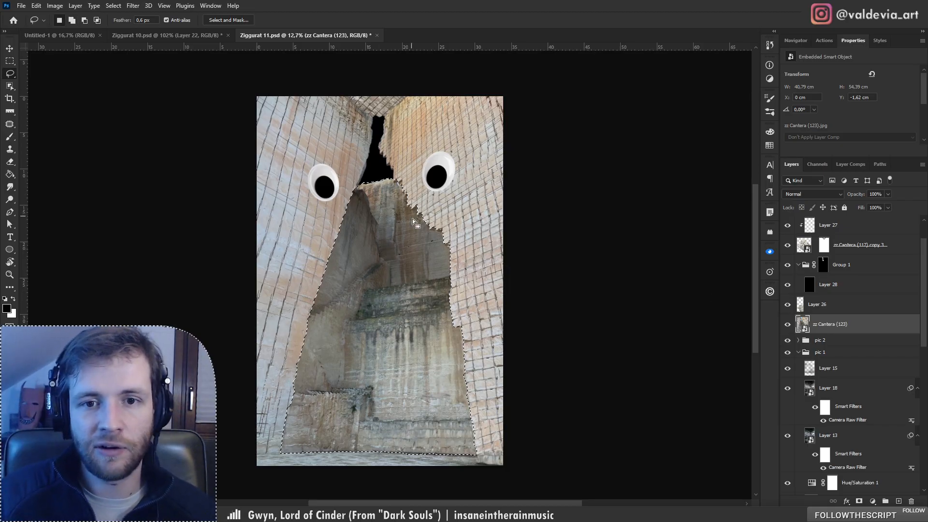
# Step: Subtract the right pillar's topmost stepped blocks and their undersides from the wall selection with the Lasso, beside the wall's upper edge
pyautogui.press('z')
pyautogui.moveTo(415, 222)
pyautogui.mouseDown()
pyautogui.moveTo(515, 201)
pyautogui.moveTo(478, 200)
pyautogui.moveTo(497, 199)
pyautogui.mouseUp()
pyautogui.moveTo(320, 136); pyautogui.dragTo(369, 131)
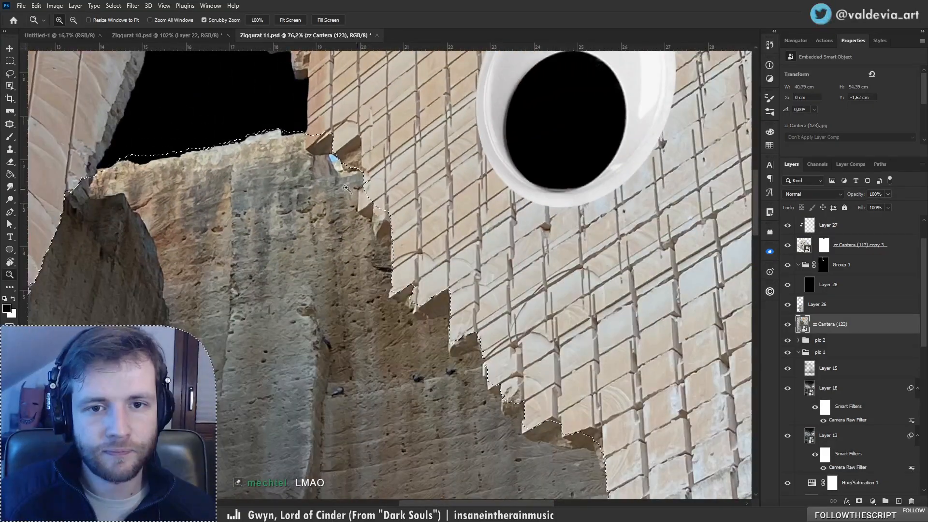
pyautogui.moveTo(346, 188)
pyautogui.mouseDown()
pyautogui.moveTo(373, 206)
pyautogui.moveTo(364, 195)
pyautogui.moveTo(358, 218)
pyautogui.moveTo(367, 231)
pyautogui.moveTo(437, 236)
pyautogui.moveTo(385, 232)
pyautogui.mouseUp()
pyautogui.press('l')
pyautogui.press('shift')
pyautogui.hotkey('ctrl', 'z')
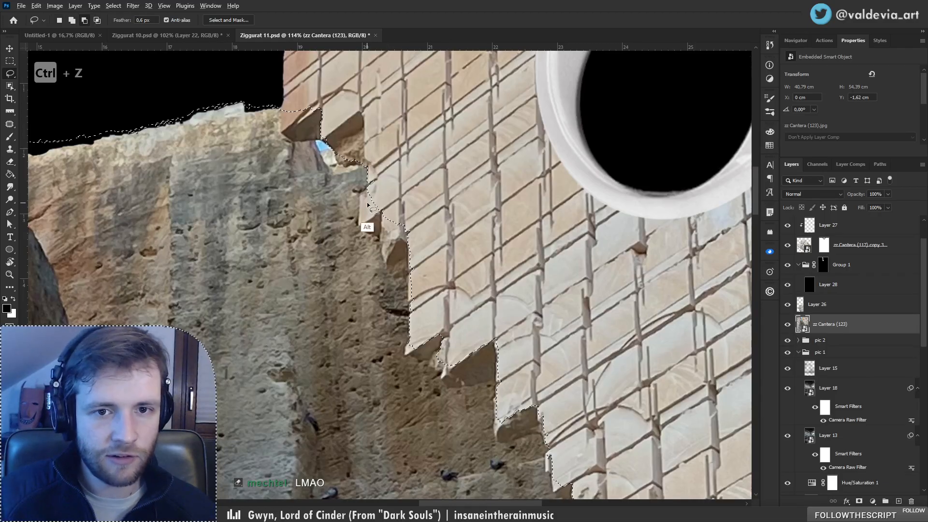
pyautogui.moveTo(357, 195)
pyautogui.mouseDown()
pyautogui.moveTo(388, 264)
pyautogui.moveTo(396, 263)
pyautogui.moveTo(414, 255)
pyautogui.moveTo(403, 198)
pyautogui.moveTo(376, 234)
pyautogui.moveTo(361, 230)
pyautogui.moveTo(357, 213)
pyautogui.moveTo(377, 236)
pyautogui.moveTo(409, 215)
pyautogui.mouseUp()
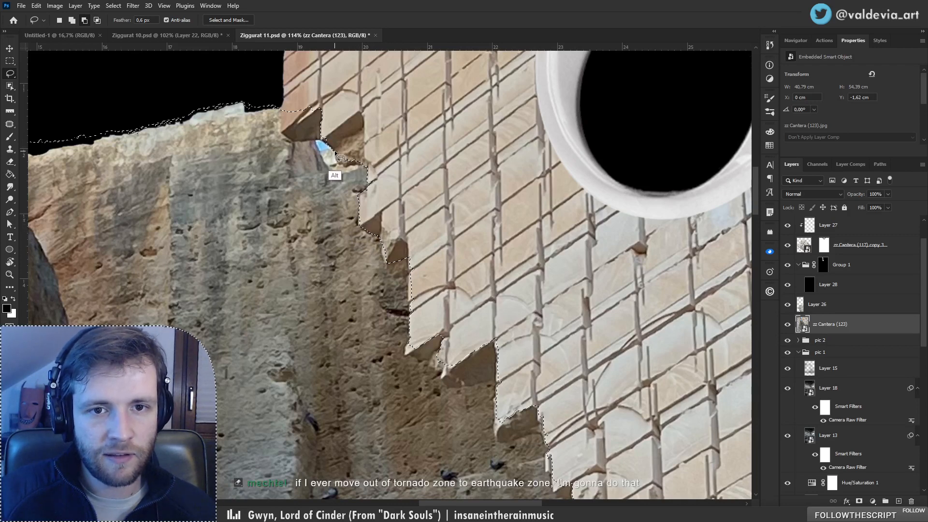
pyautogui.moveTo(346, 167); pyautogui.dragTo(389, 160)
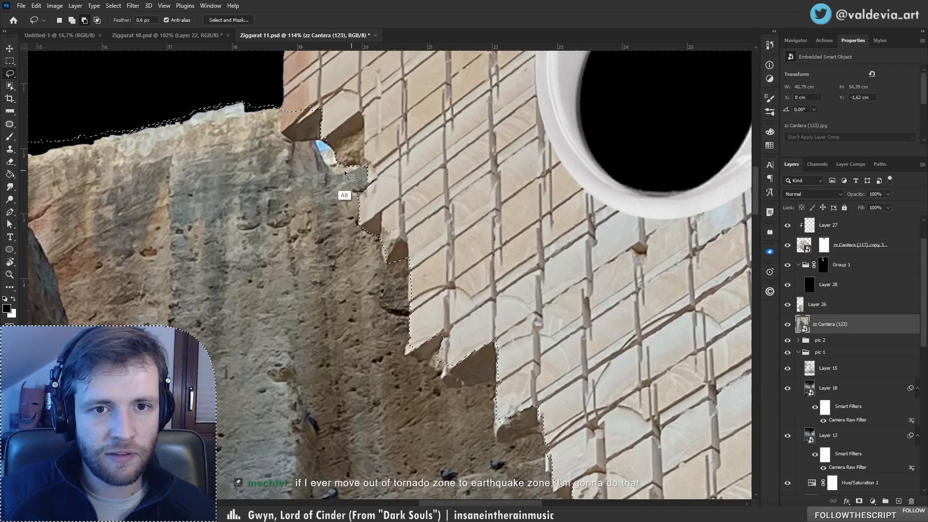
pyautogui.moveTo(281, 111)
pyautogui.mouseDown()
pyautogui.moveTo(278, 126)
pyautogui.moveTo(303, 142)
pyautogui.moveTo(341, 135)
pyautogui.moveTo(302, 93)
pyautogui.moveTo(350, 129)
pyautogui.moveTo(318, 138)
pyautogui.moveTo(327, 148)
pyautogui.moveTo(361, 151)
pyautogui.mouseUp()
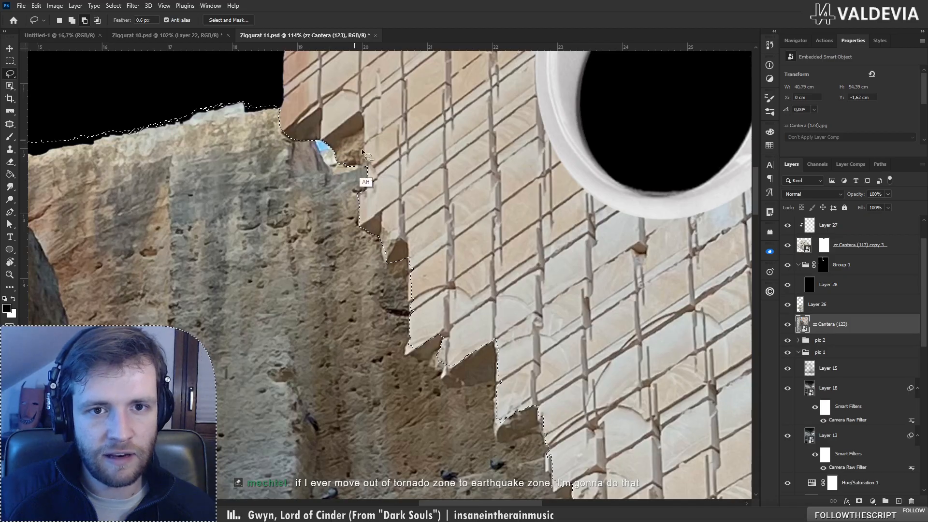
# Step: Lasso the shadowed undersides of the two protruding blocks farther down the right pillar out of the wall selection
pyautogui.moveTo(378, 206); pyautogui.dragTo(340, 206)
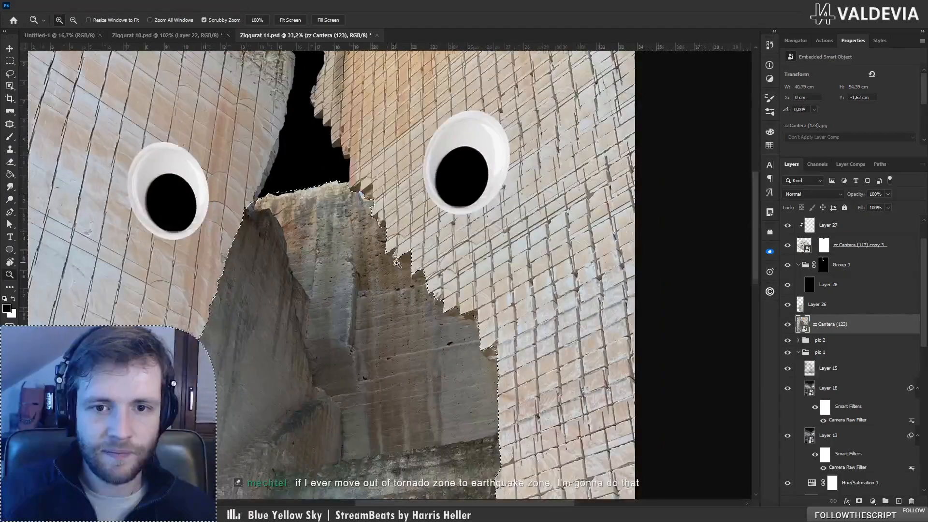
pyautogui.moveTo(397, 258); pyautogui.dragTo(450, 260)
pyautogui.moveTo(340, 197)
pyautogui.mouseDown()
pyautogui.moveTo(331, 207)
pyautogui.moveTo(373, 223)
pyautogui.moveTo(390, 249)
pyautogui.moveTo(423, 261)
pyautogui.moveTo(470, 258)
pyautogui.mouseUp()
pyautogui.moveTo(502, 167); pyautogui.dragTo(482, 263)
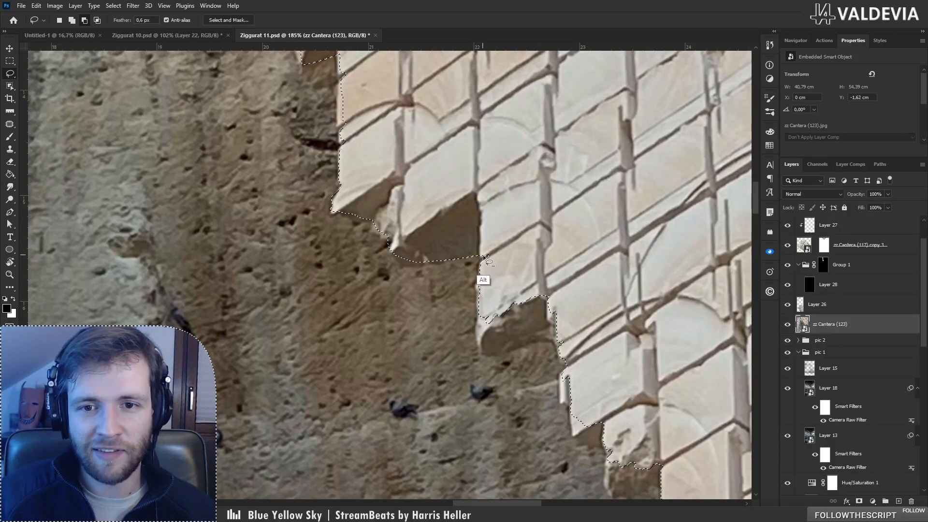
pyautogui.moveTo(482, 257)
pyautogui.mouseDown()
pyautogui.moveTo(516, 283)
pyautogui.moveTo(480, 309)
pyautogui.moveTo(486, 352)
pyautogui.moveTo(558, 341)
pyautogui.moveTo(560, 290)
pyautogui.mouseUp()
pyautogui.moveTo(503, 357); pyautogui.dragTo(556, 353)
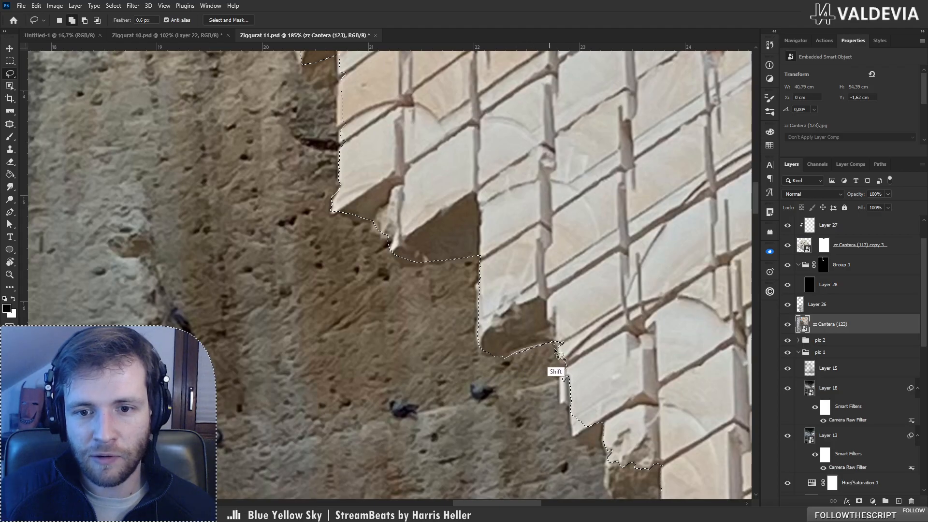
# Step: Continue down the right pillar's staircase edge, subtracting the thin sliver, the broken block and the two wide shaded overhangs from the selection
pyautogui.moveTo(519, 397); pyautogui.dragTo(532, 263)
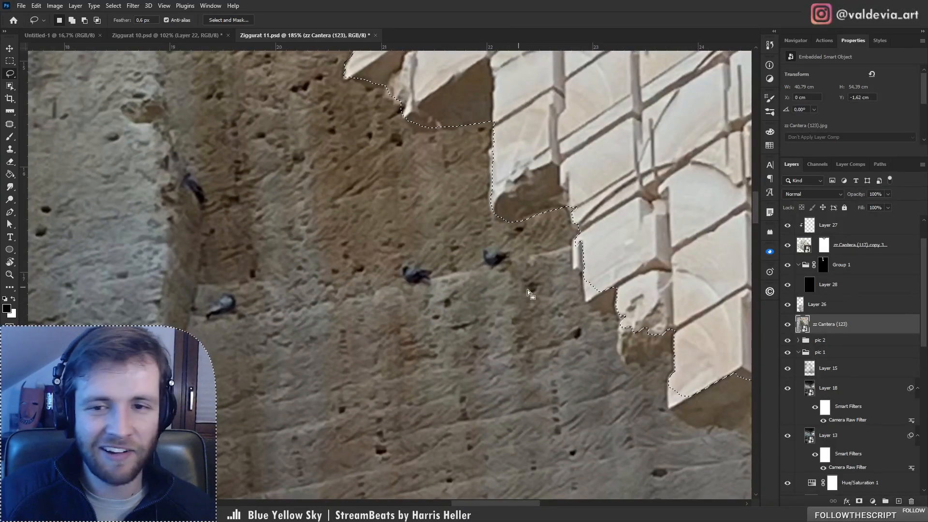
pyautogui.moveTo(586, 235)
pyautogui.mouseDown()
pyautogui.moveTo(570, 264)
pyautogui.moveTo(574, 285)
pyautogui.moveTo(602, 273)
pyautogui.mouseUp()
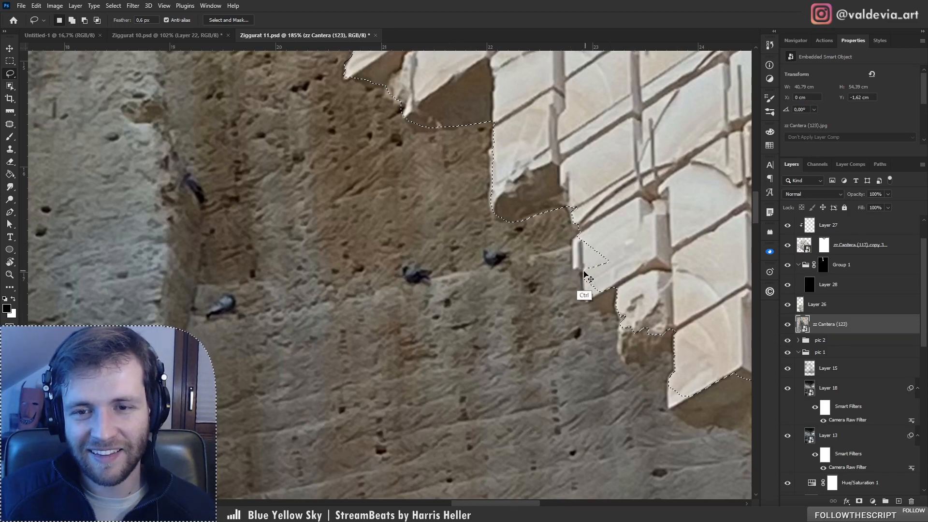
pyautogui.hotkey('ctrl', 'z')
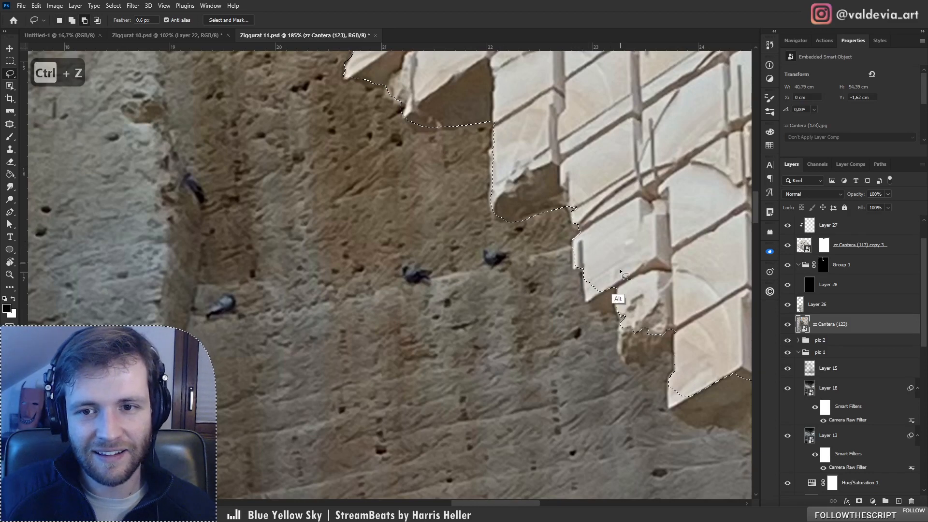
pyautogui.moveTo(586, 297); pyautogui.dragTo(616, 308)
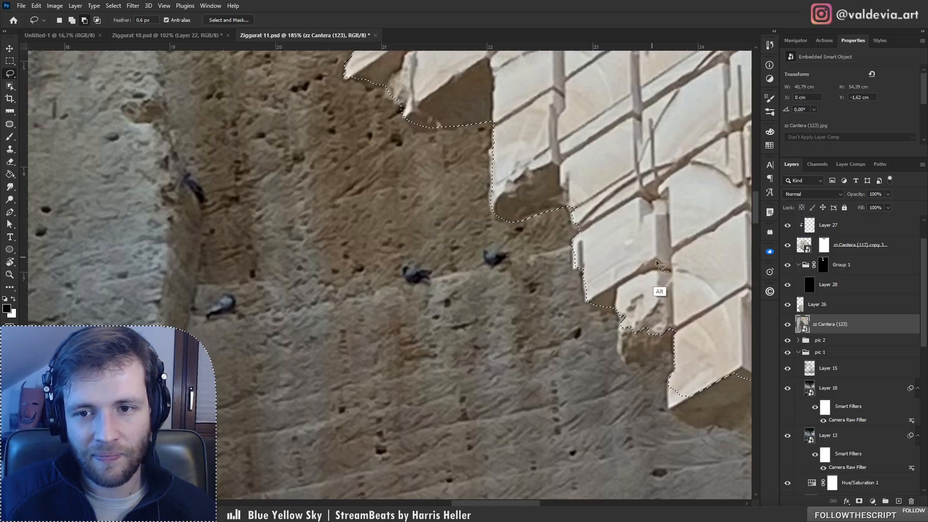
pyautogui.moveTo(579, 338); pyautogui.dragTo(335, 242)
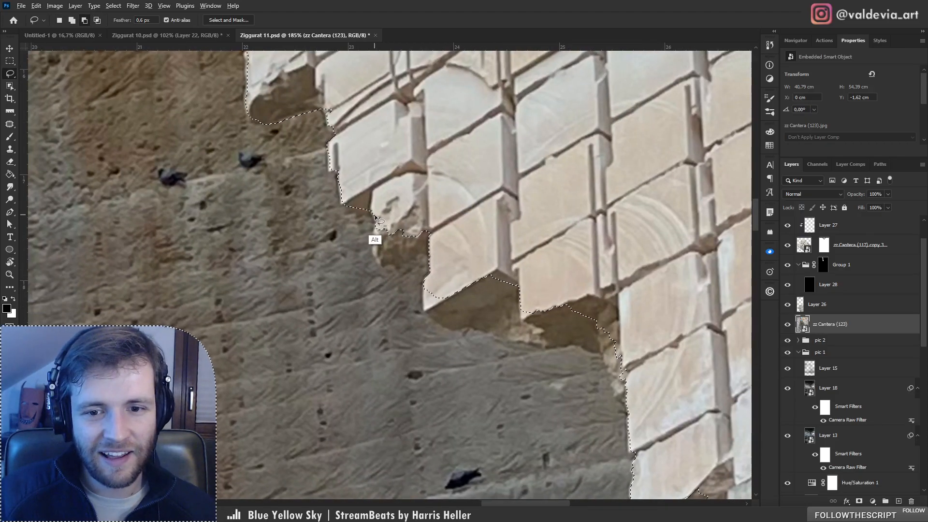
pyautogui.moveTo(377, 218)
pyautogui.mouseDown()
pyautogui.moveTo(373, 251)
pyautogui.moveTo(388, 267)
pyautogui.moveTo(421, 263)
pyautogui.moveTo(443, 212)
pyautogui.mouseUp()
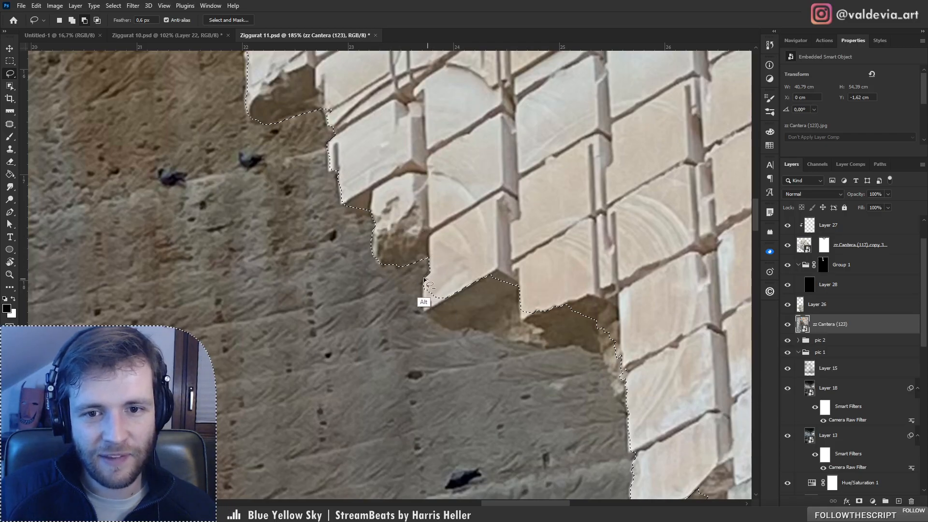
pyautogui.moveTo(425, 280)
pyautogui.mouseDown()
pyautogui.moveTo(423, 308)
pyautogui.moveTo(452, 331)
pyautogui.moveTo(484, 327)
pyautogui.moveTo(618, 358)
pyautogui.moveTo(656, 309)
pyautogui.moveTo(565, 253)
pyautogui.moveTo(516, 239)
pyautogui.mouseUp()
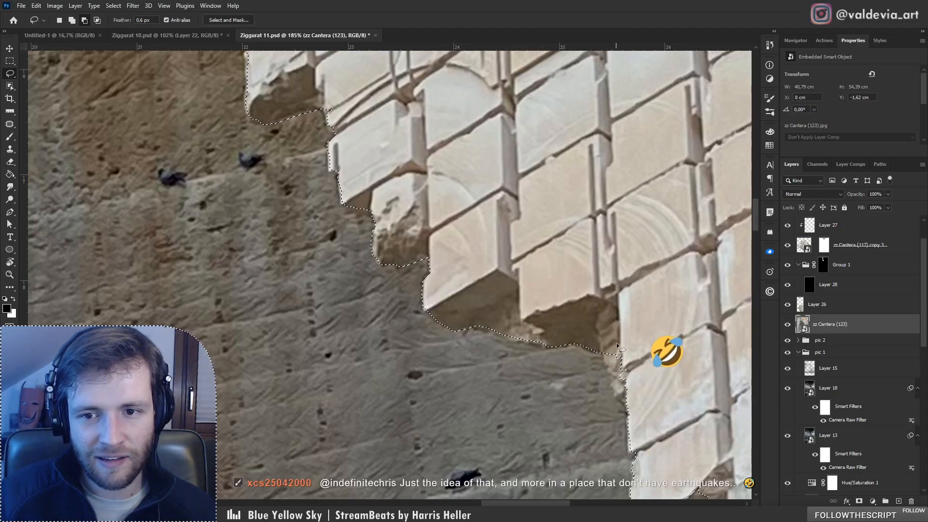
# Step: Exclude the brown recess beneath the last stair block of the right pillar from the wall selection with the Lasso
pyautogui.moveTo(616, 343)
pyautogui.mouseDown()
pyautogui.moveTo(410, 225)
pyautogui.moveTo(425, 261)
pyautogui.moveTo(460, 183)
pyautogui.moveTo(420, 193)
pyautogui.mouseUp()
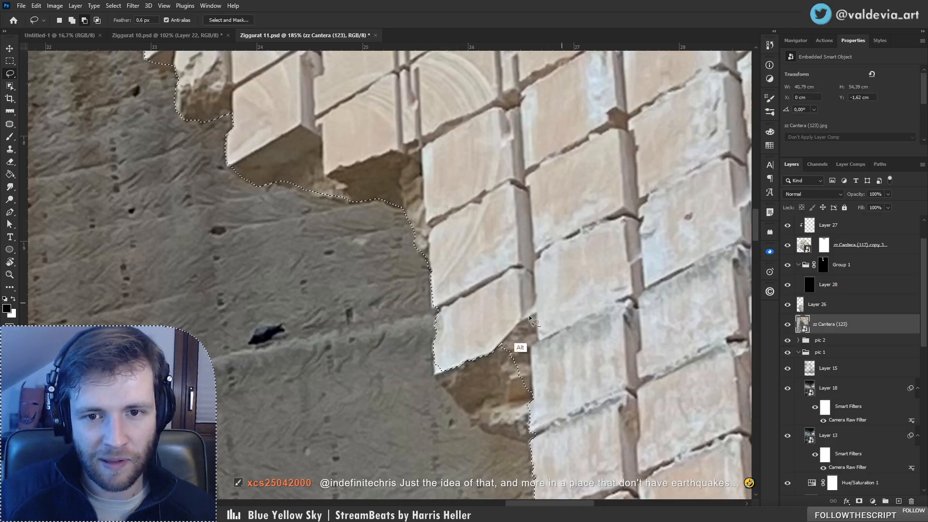
pyautogui.moveTo(497, 372); pyautogui.dragTo(457, 227)
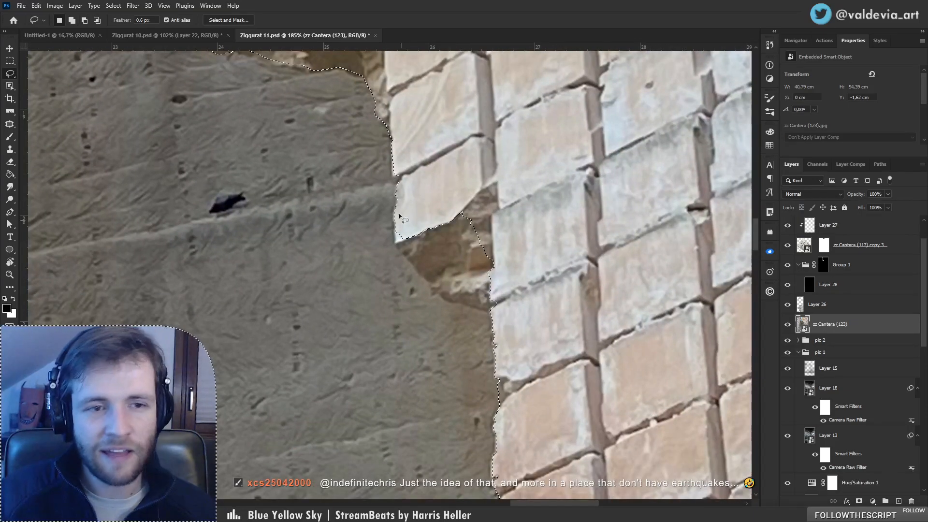
pyautogui.keyDown('alt'); pyautogui.click(395, 240); pyautogui.keyUp('alt')
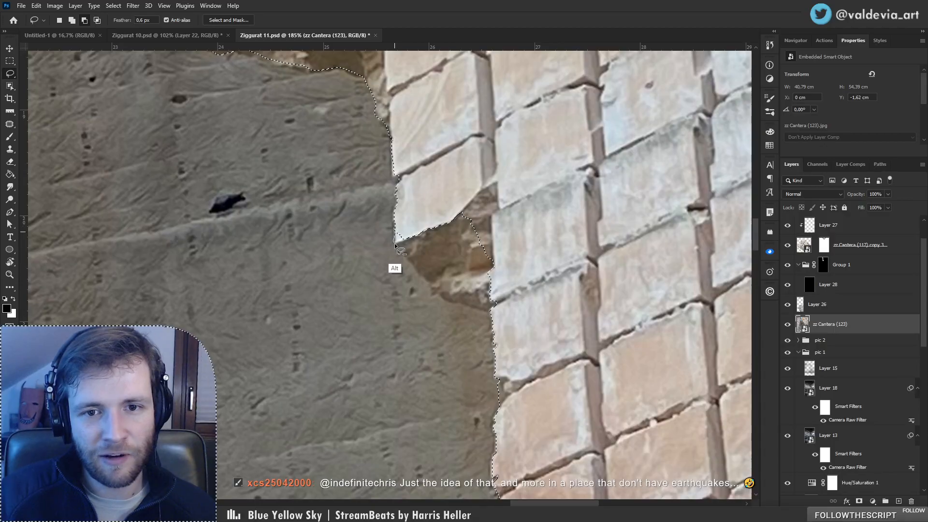
pyautogui.moveTo(451, 300)
pyautogui.mouseDown()
pyautogui.moveTo(529, 301)
pyautogui.moveTo(490, 183)
pyautogui.mouseUp()
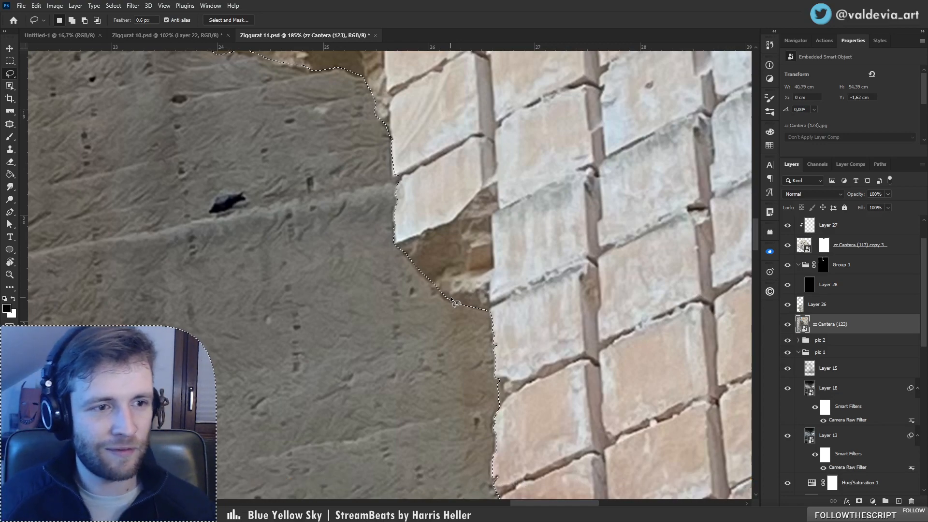
# Step: Subtract the shaded underside of the overhanging block on the right pillar's lower half from the wall selection
pyautogui.press('z')
pyautogui.hotkey('ctrl', '0')
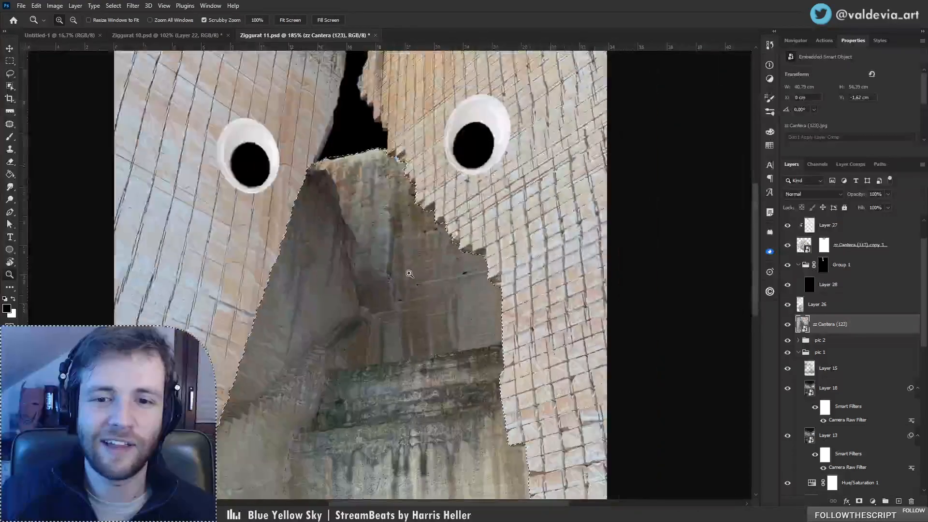
pyautogui.moveTo(523, 417); pyautogui.dragTo(624, 417)
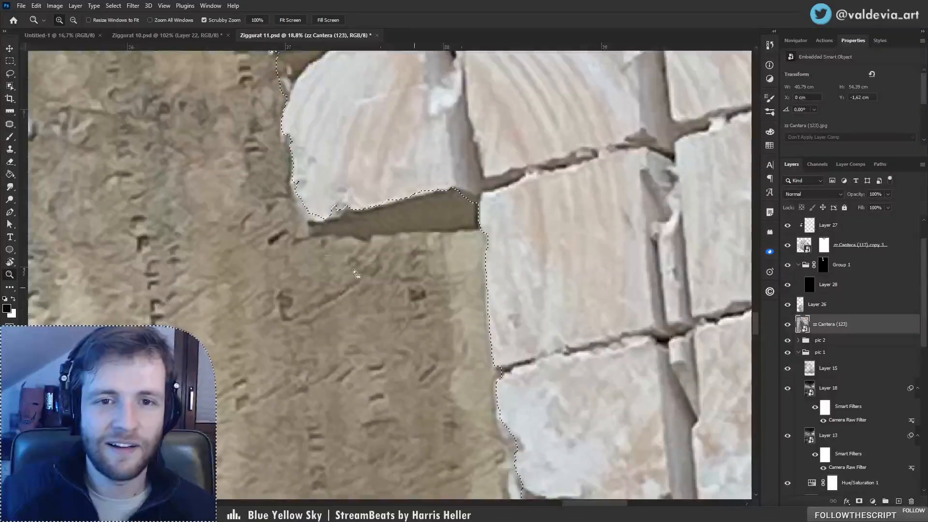
pyautogui.press('l')
pyautogui.moveTo(302, 199)
pyautogui.mouseDown()
pyautogui.moveTo(321, 235)
pyautogui.moveTo(394, 236)
pyautogui.moveTo(478, 229)
pyautogui.moveTo(517, 192)
pyautogui.moveTo(415, 157)
pyautogui.mouseUp()
# Step: Subtract the left pillar's outer strip from the wall selection near the base with the Lasso, and deselect
pyautogui.press('z')
pyautogui.moveTo(294, 236); pyautogui.dragTo(184, 286)
pyautogui.moveTo(310, 307); pyautogui.dragTo(380, 312)
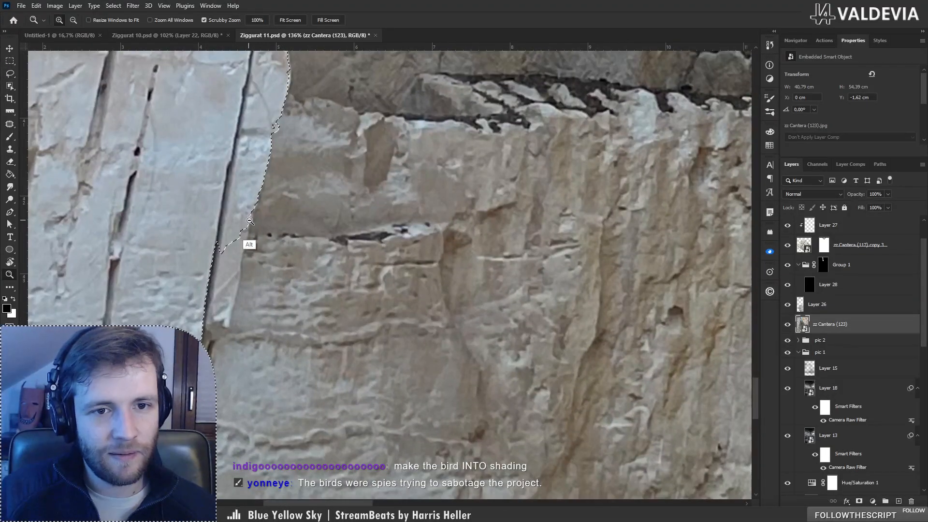
pyautogui.hotkey('alt', 'l')
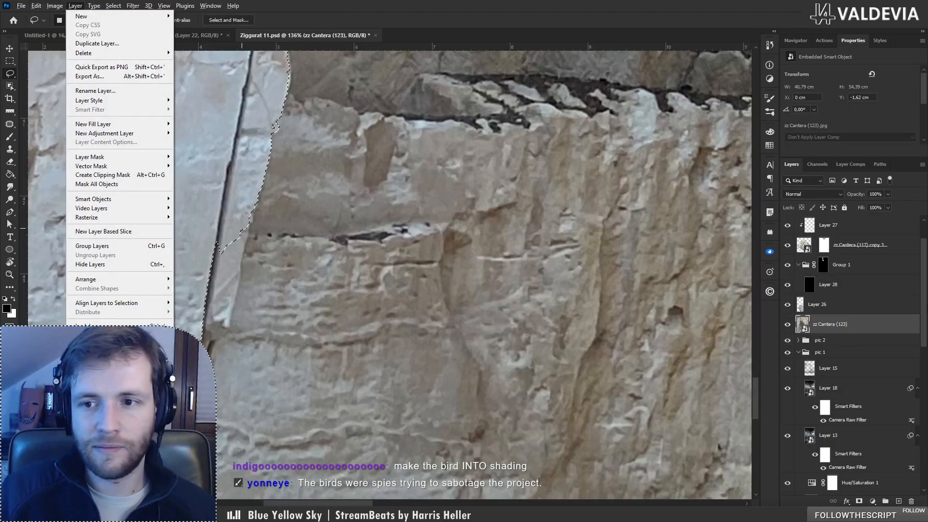
pyautogui.press('Escape')
pyautogui.press('l')
pyautogui.moveTo(251, 211)
pyautogui.mouseDown()
pyautogui.moveTo(219, 323)
pyautogui.moveTo(246, 229)
pyautogui.moveTo(232, 310)
pyautogui.moveTo(204, 311)
pyautogui.moveTo(231, 289)
pyautogui.mouseUp()
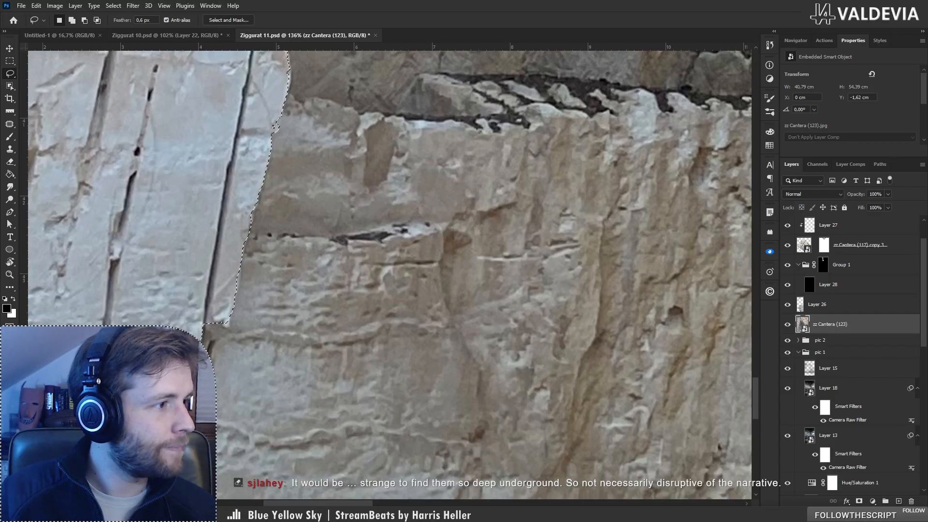
pyautogui.hotkey('ctrl', 'd')
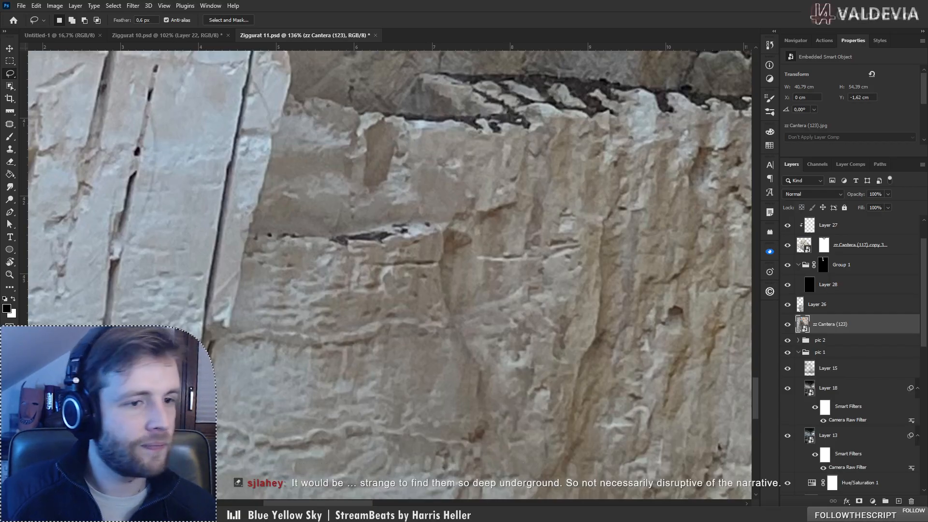
# Step: Reload the recessed wall selection, discard the stray Lasso stroke, and check the selection outline across the whole canvas
pyautogui.keyDown('ctrl'); pyautogui.click(800, 304); pyautogui.keyUp('ctrl')
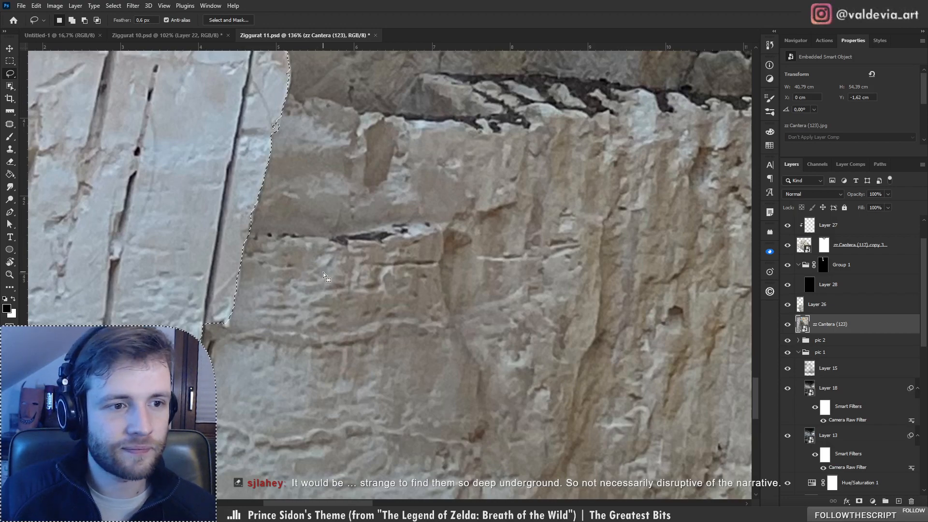
pyautogui.moveTo(320, 271); pyautogui.dragTo(274, 273)
pyautogui.hotkey('ctrl', 'z')
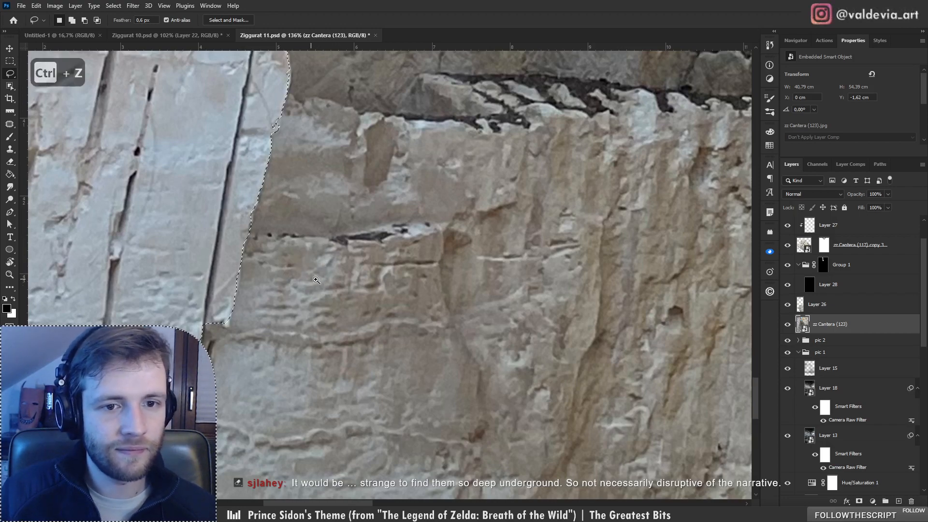
pyautogui.press('z')
pyautogui.moveTo(340, 278); pyautogui.dragTo(218, 277)
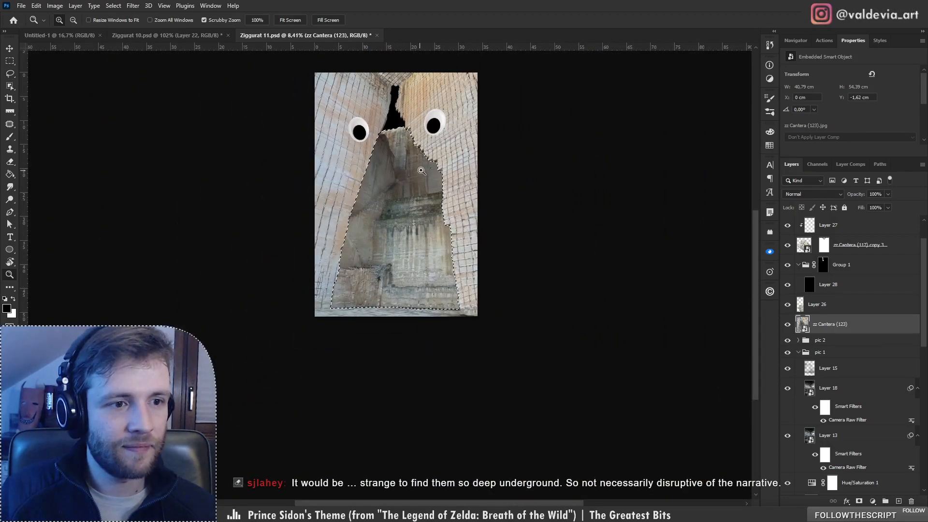
pyautogui.moveTo(422, 174); pyautogui.dragTo(461, 175)
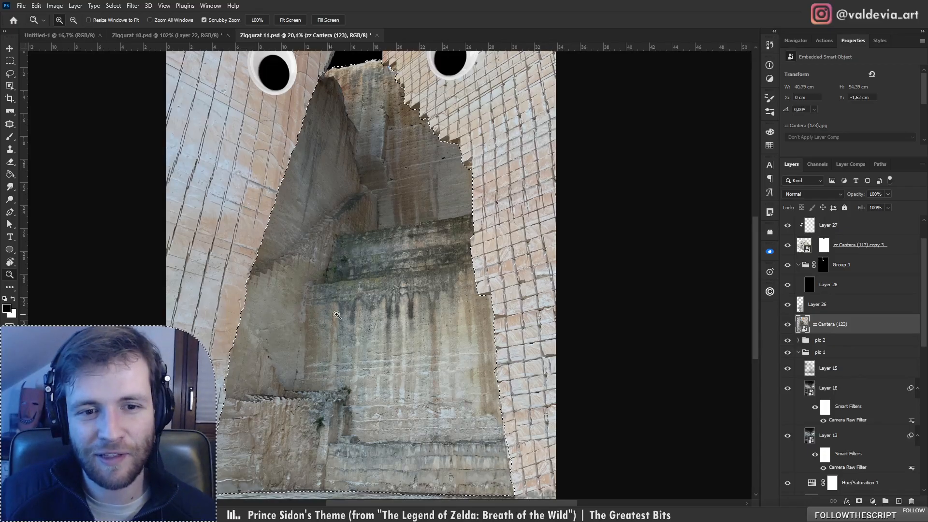
pyautogui.moveTo(362, 314); pyautogui.dragTo(309, 314)
pyautogui.moveTo(344, 289); pyautogui.dragTo(393, 289)
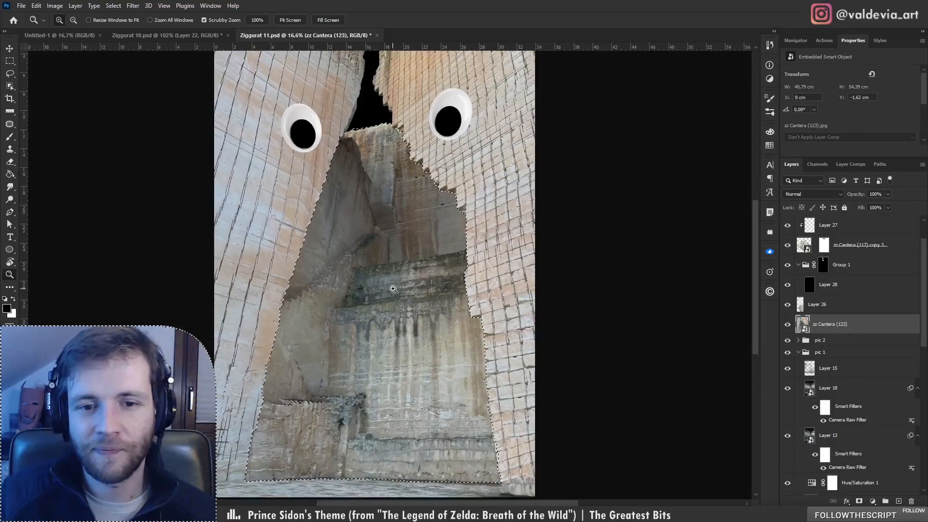
# Step: Create a group above Layer 26, mask it with the recessed wall selection, and add an empty layer inside it
pyautogui.click(884, 501)
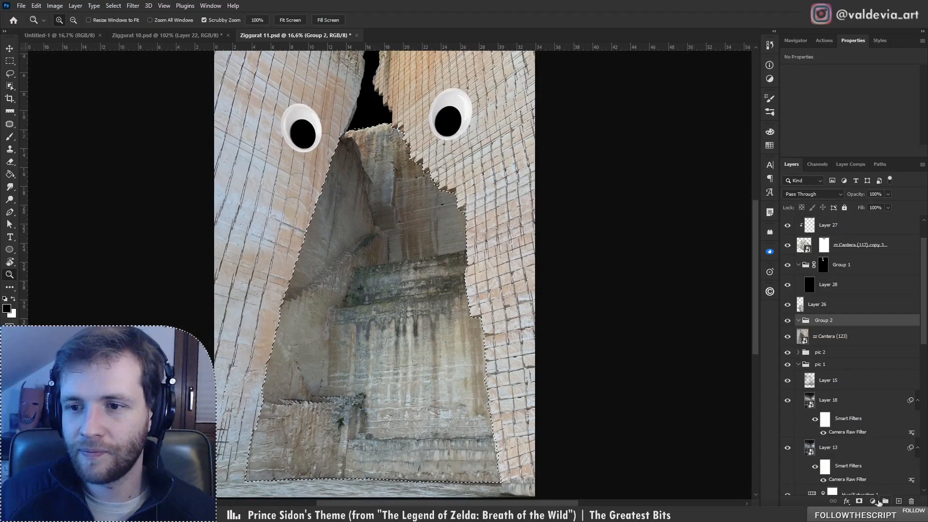
pyautogui.moveTo(830, 321); pyautogui.dragTo(822, 298)
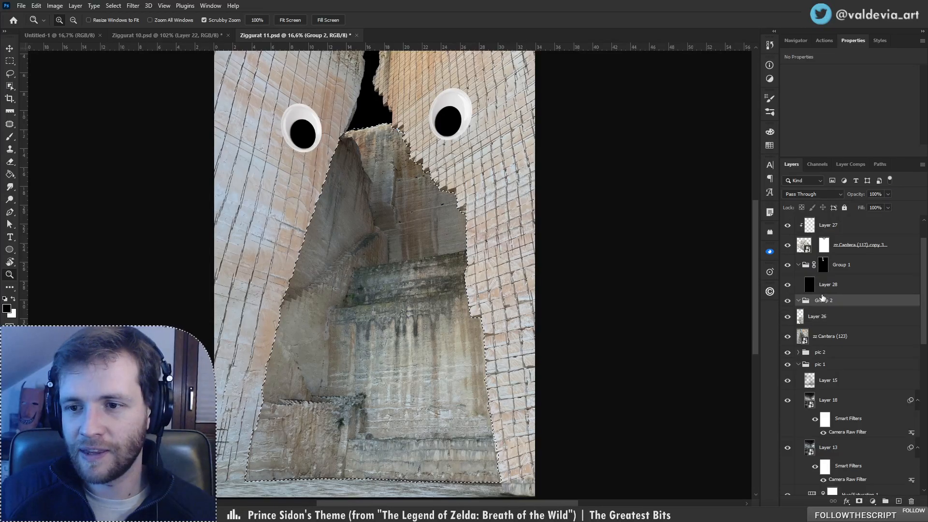
pyautogui.click(861, 502)
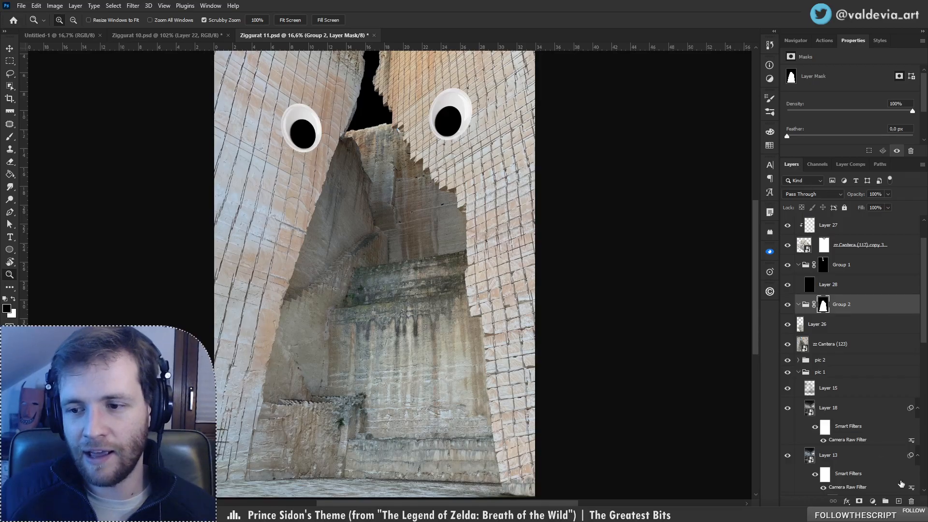
pyautogui.click(898, 501)
# Step: Paint white on Group 1's mask with a 30 px Soft Round Pressure Size brush to black out the blue sky remnant beside the right pillar
pyautogui.click(841, 265)
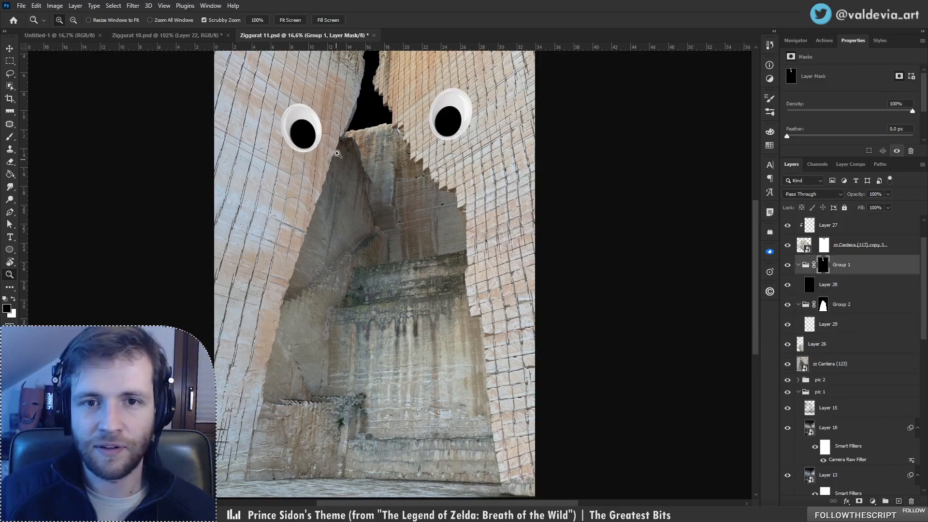
pyautogui.moveTo(396, 121); pyautogui.dragTo(409, 197)
pyautogui.press('b')
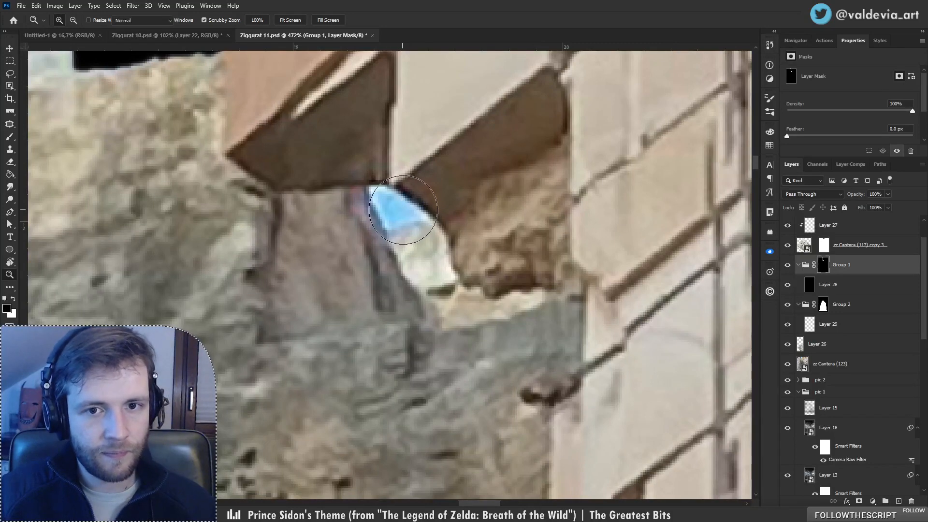
pyautogui.rightClick(709, 272)
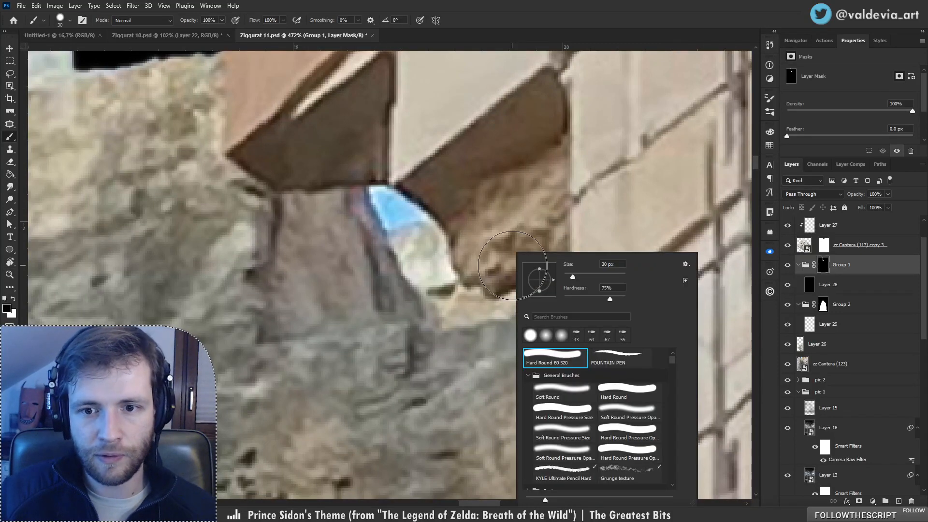
pyautogui.click(563, 434)
pyautogui.click(386, 208)
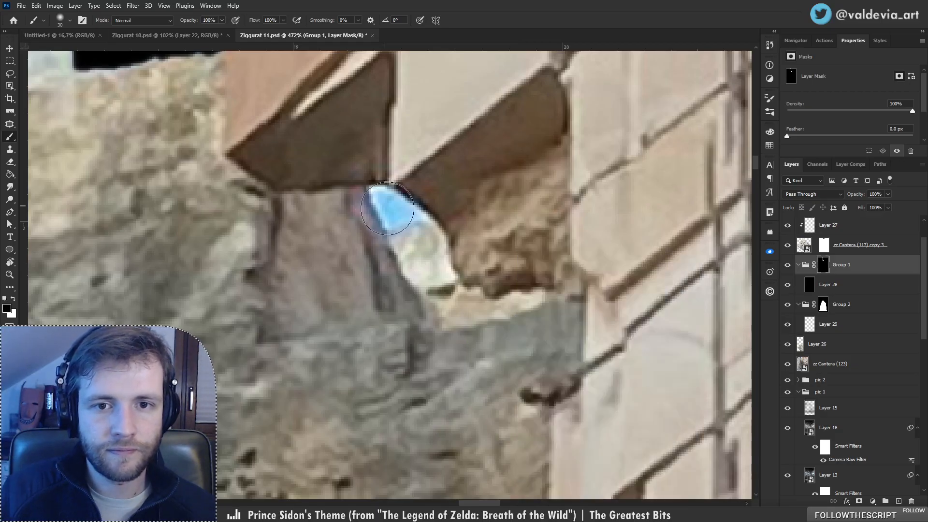
pyautogui.press('x')
pyautogui.click(384, 201)
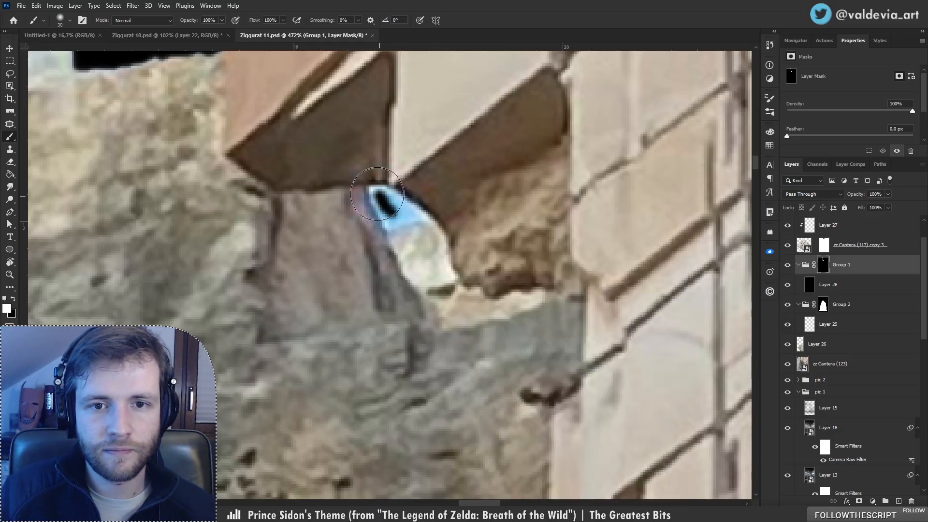
pyautogui.moveTo(377, 193)
pyautogui.mouseDown()
pyautogui.moveTo(432, 215)
pyautogui.moveTo(387, 220)
pyautogui.moveTo(371, 195)
pyautogui.moveTo(391, 229)
pyautogui.moveTo(383, 218)
pyautogui.moveTo(396, 229)
pyautogui.moveTo(426, 219)
pyautogui.moveTo(408, 222)
pyautogui.moveTo(418, 213)
pyautogui.moveTo(396, 212)
pyautogui.moveTo(408, 206)
pyautogui.moveTo(369, 189)
pyautogui.moveTo(420, 210)
pyautogui.moveTo(373, 199)
pyautogui.moveTo(393, 226)
pyautogui.mouseUp()
pyautogui.press('z')
pyautogui.moveTo(445, 242); pyautogui.dragTo(297, 242)
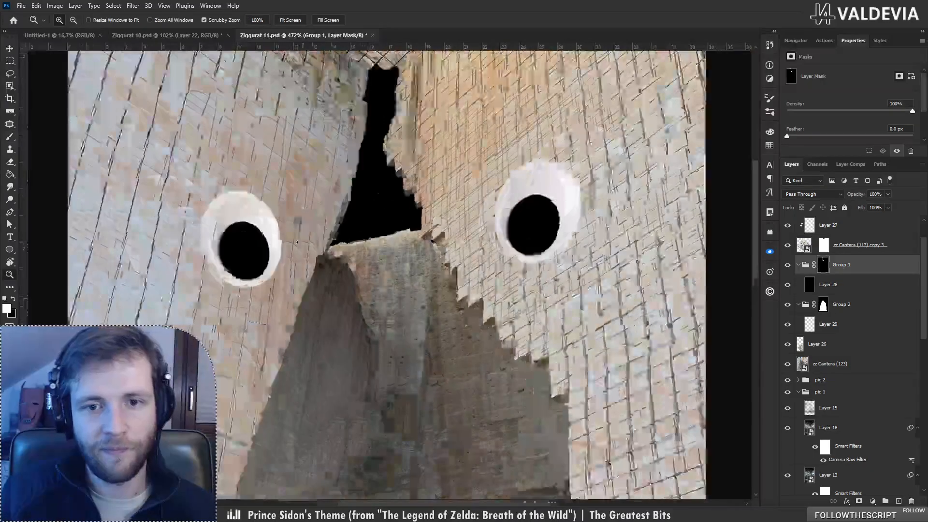
pyautogui.moveTo(462, 304); pyautogui.dragTo(527, 302)
pyautogui.press('b')
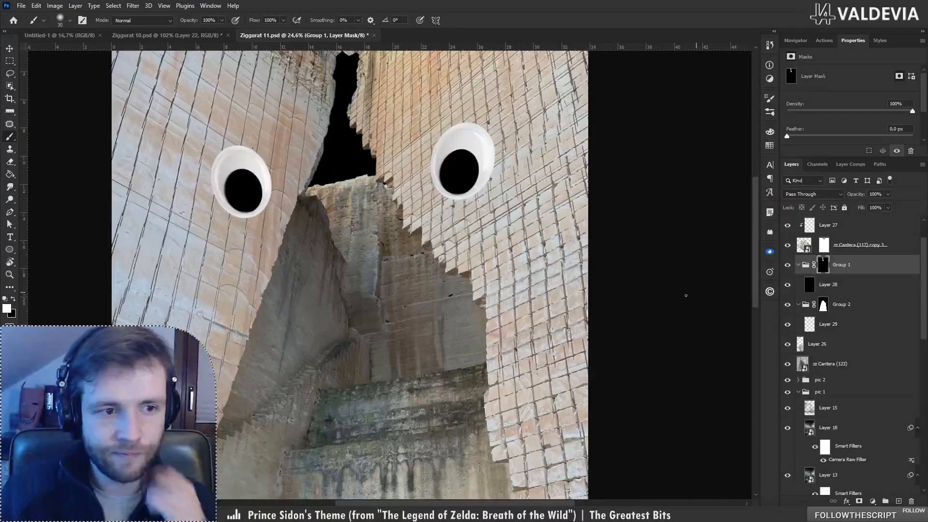
# Step: Set Layer 29 in the masked wall group to Soft Light and add another empty layer beneath it
pyautogui.click(874, 324)
pyautogui.press('x')
pyautogui.click(814, 194)
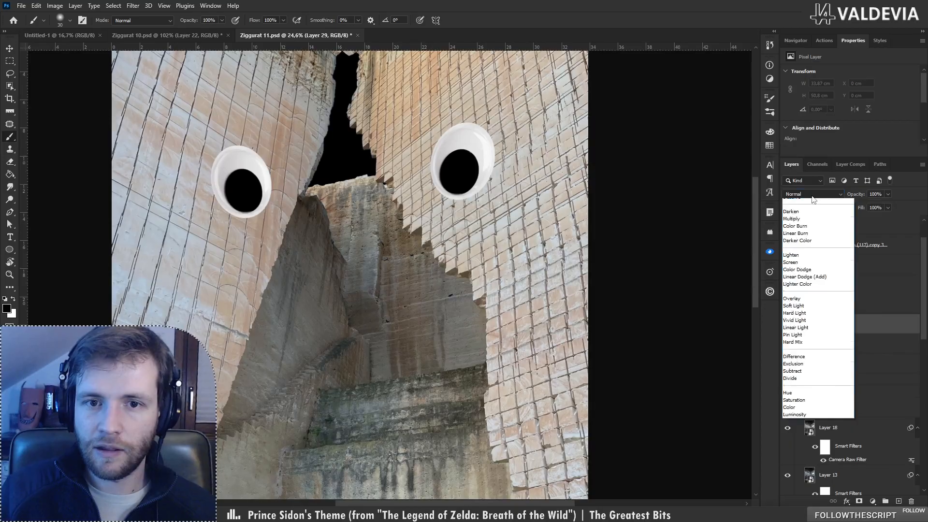
pyautogui.click(799, 319)
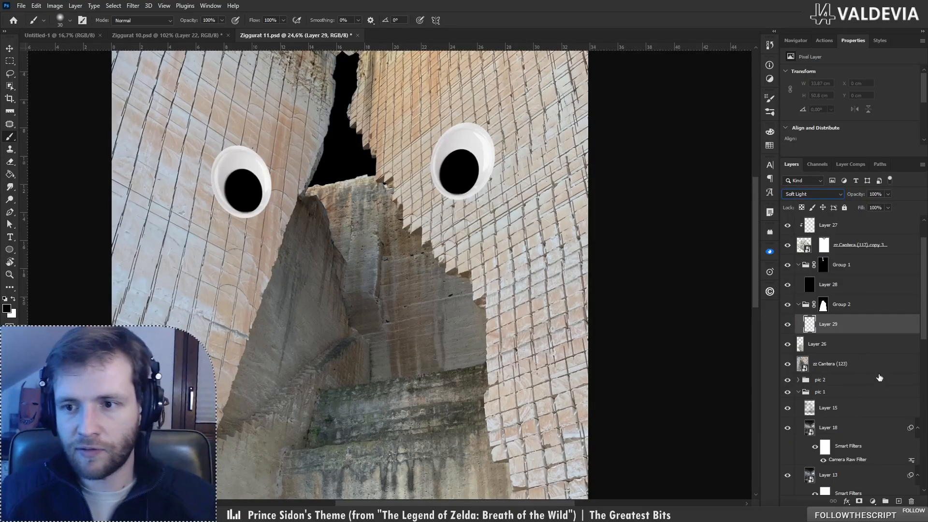
pyautogui.keyDown('ctrl'); pyautogui.click(899, 501); pyautogui.keyUp('ctrl')
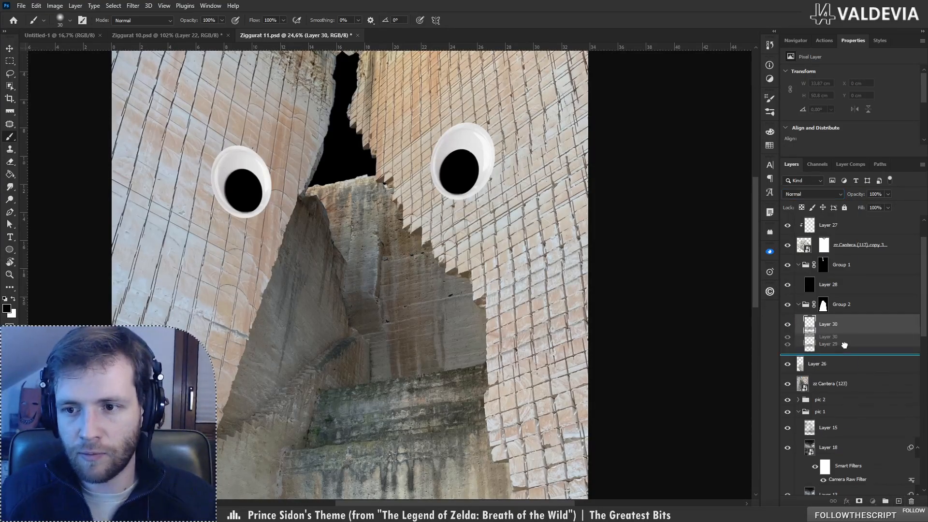
# Step: Darken the upper recessed wall on the Soft Light layer with black and a Soft Round Pressure Opacity brush, enlarging it from 149 to 1300 px
pyautogui.click(829, 325)
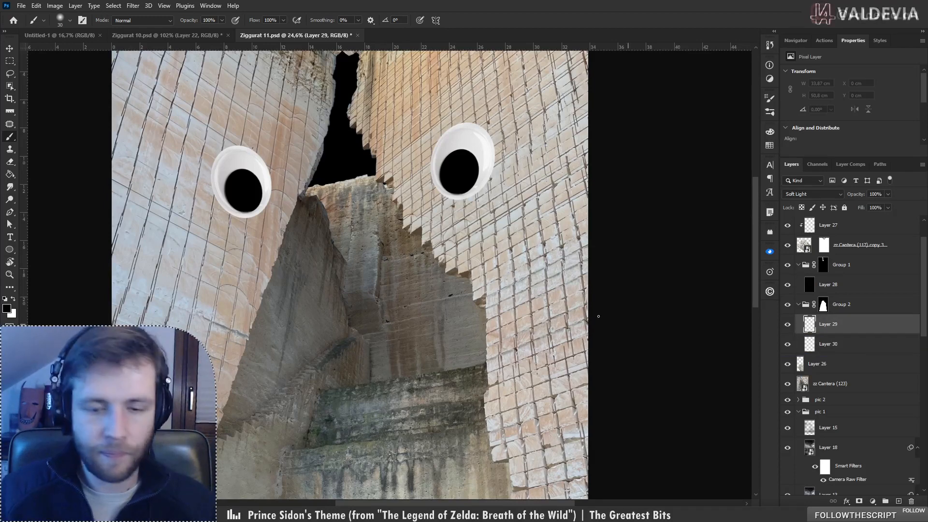
pyautogui.rightClick(417, 236)
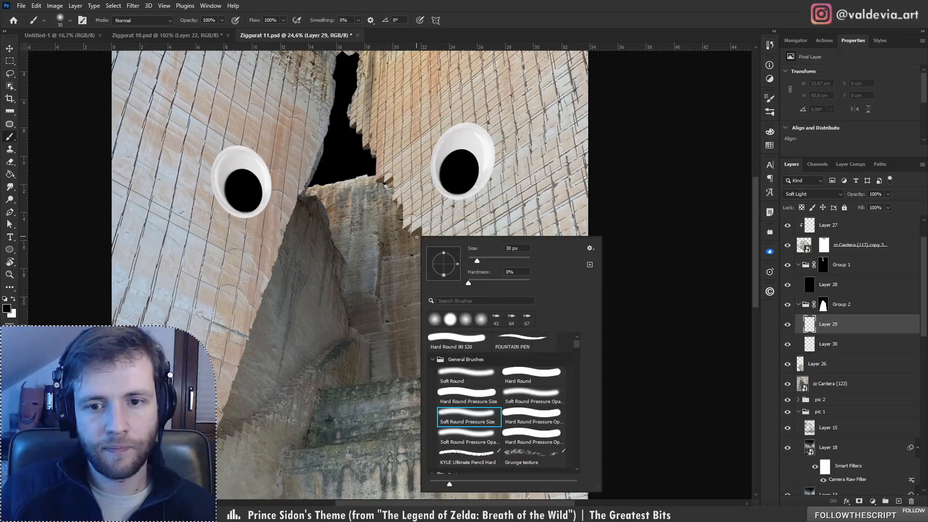
pyautogui.click(512, 394)
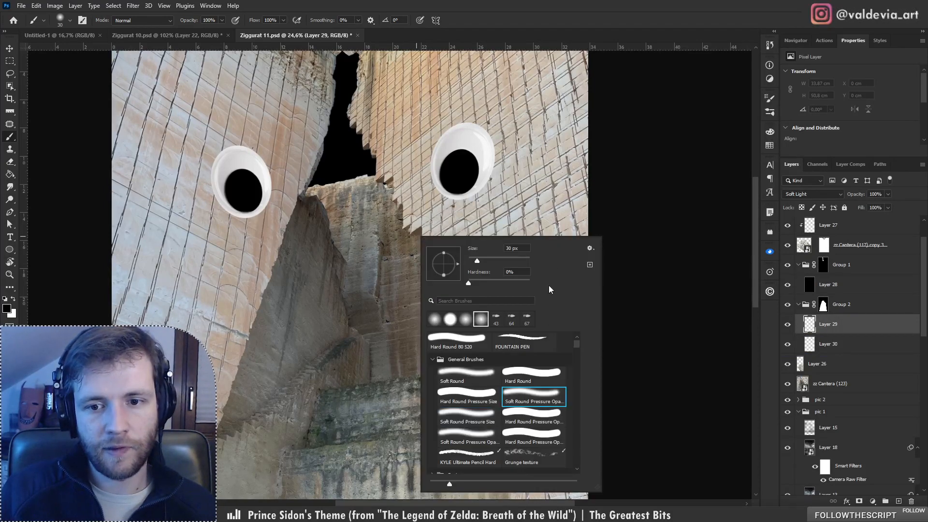
pyautogui.click(503, 260)
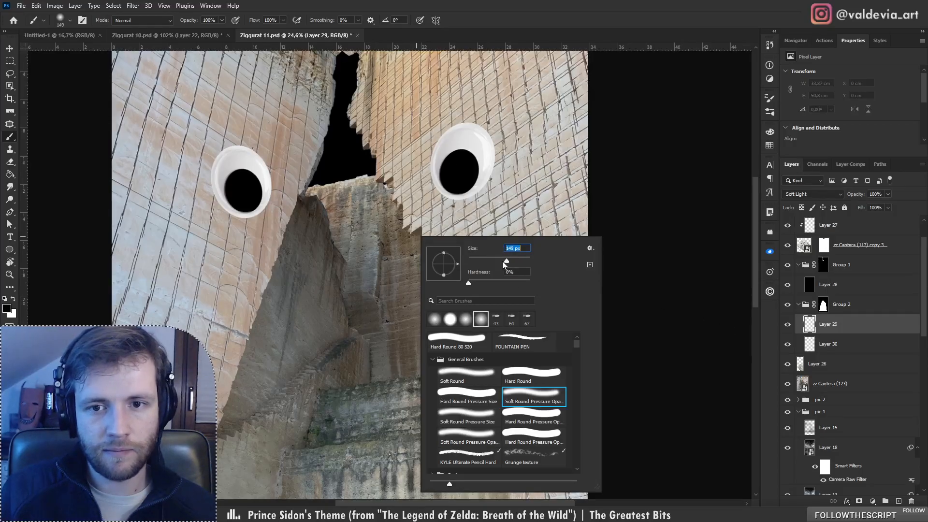
pyautogui.press('Return')
pyautogui.moveTo(316, 186)
pyautogui.mouseDown()
pyautogui.moveTo(388, 203)
pyautogui.moveTo(332, 226)
pyautogui.moveTo(378, 262)
pyautogui.moveTo(261, 353)
pyautogui.moveTo(425, 269)
pyautogui.moveTo(300, 188)
pyautogui.mouseUp()
pyautogui.press(']')
pyautogui.press(']')
pyautogui.press(']')
pyautogui.press(']')
pyautogui.press(']')
pyautogui.press(']')
pyautogui.press(']')
pyautogui.press(']')
pyautogui.press(']')
pyautogui.press(']')
pyautogui.press(']')
pyautogui.press(']')
pyautogui.press(']')
pyautogui.press(']')
pyautogui.press(']')
pyautogui.press(']')
pyautogui.press(']')
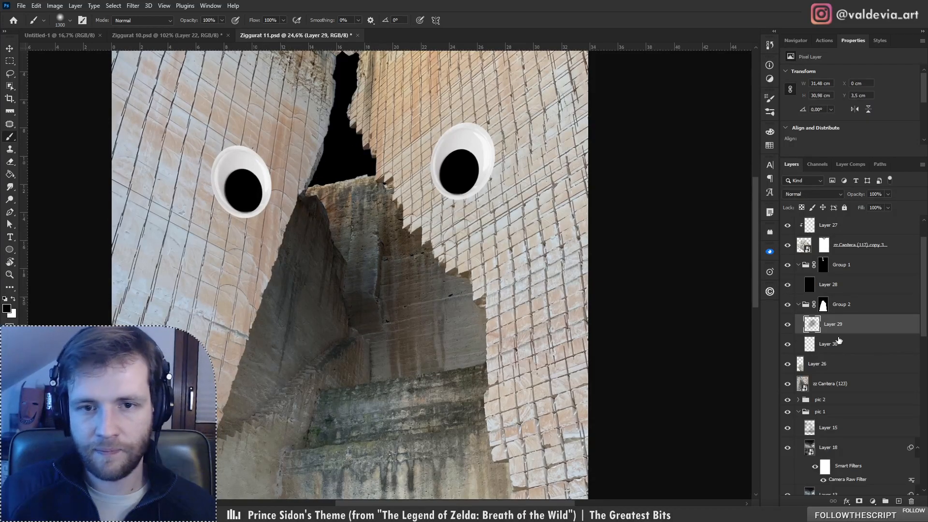
# Step: Paint a soft black shadow over the top of the recessed wall on Layer 30 with the 1300 px brush
pyautogui.click(847, 344)
pyautogui.moveTo(366, 176)
pyautogui.mouseDown()
pyautogui.moveTo(332, 166)
pyautogui.moveTo(353, 152)
pyautogui.moveTo(324, 151)
pyautogui.moveTo(343, 159)
pyautogui.moveTo(379, 219)
pyautogui.moveTo(361, 246)
pyautogui.moveTo(305, 165)
pyautogui.moveTo(322, 193)
pyautogui.moveTo(299, 171)
pyautogui.moveTo(345, 169)
pyautogui.moveTo(365, 197)
pyautogui.moveTo(301, 271)
pyautogui.mouseUp()
pyautogui.press('z')
pyautogui.moveTo(370, 285); pyautogui.dragTo(421, 267)
pyautogui.moveTo(319, 131)
pyautogui.mouseDown()
pyautogui.moveTo(375, 134)
pyautogui.moveTo(379, 145)
pyautogui.mouseUp()
pyautogui.press('b')
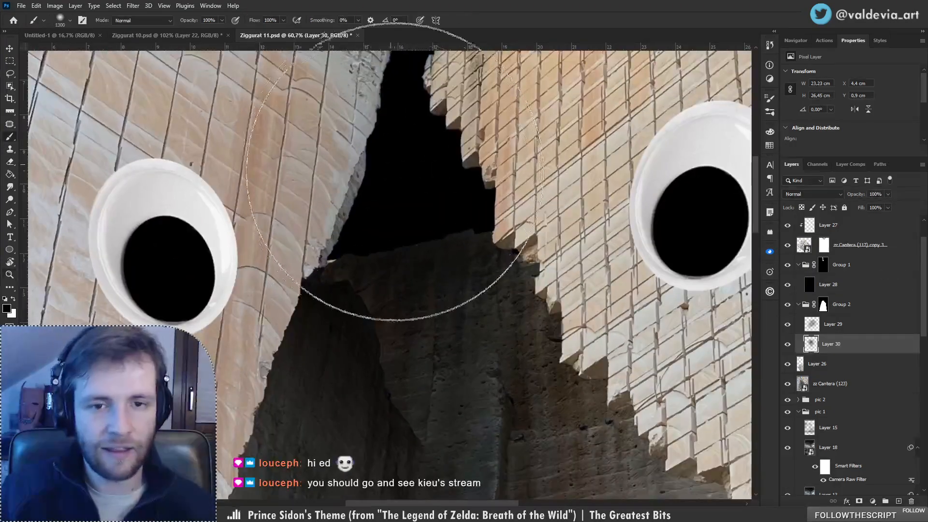
# Step: Paint white on Group 1's mask with a much smaller brush to cover the bright rim where the sky gap meets the recessed wall
pyautogui.click(787, 266)
pyautogui.click(787, 265)
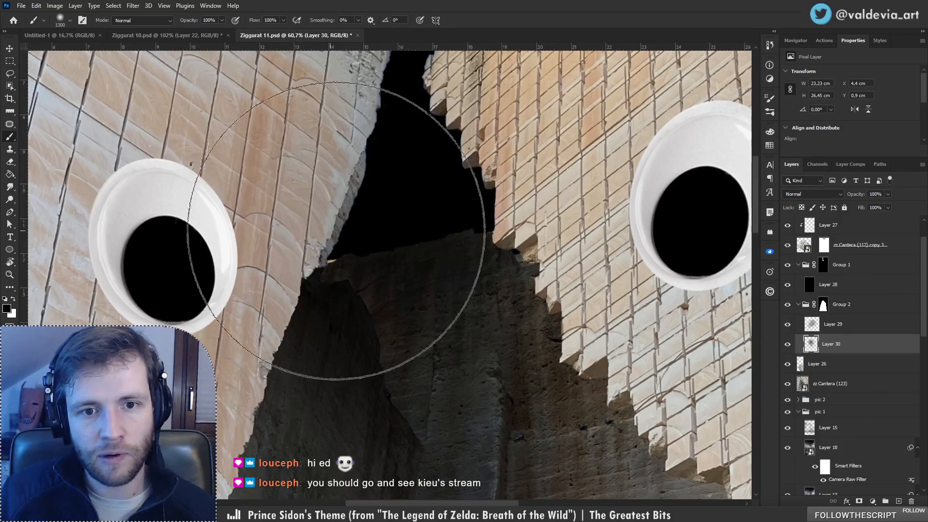
pyautogui.click(823, 265)
pyautogui.press('x')
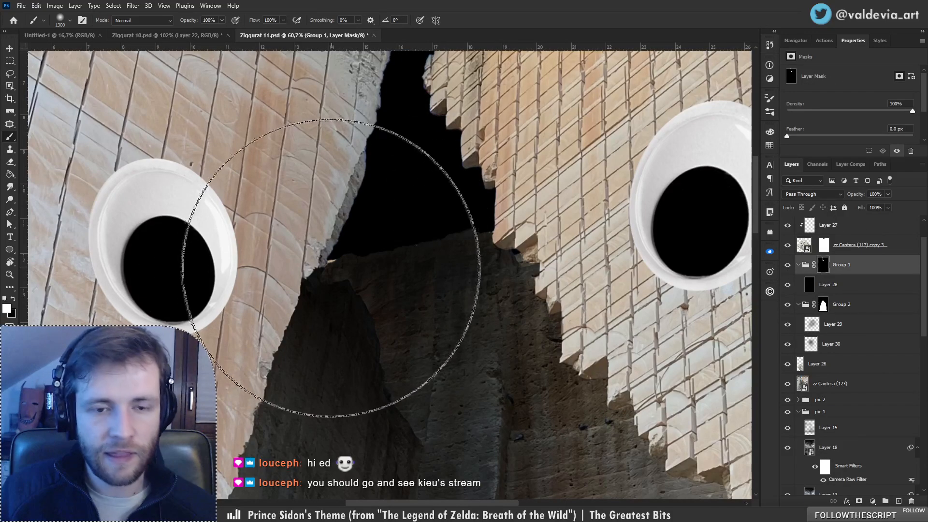
pyautogui.press('[')
pyautogui.press('[')
pyautogui.press('[')
pyautogui.press('[')
pyautogui.press('[')
pyautogui.press('[')
pyautogui.press('[')
pyautogui.press('[')
pyautogui.press('[')
pyautogui.press('[')
pyautogui.press('[')
pyautogui.press('[')
pyautogui.press('[')
pyautogui.press('[')
pyautogui.press('[')
pyautogui.press('[')
pyautogui.press('[')
pyautogui.press('[')
pyautogui.press('[')
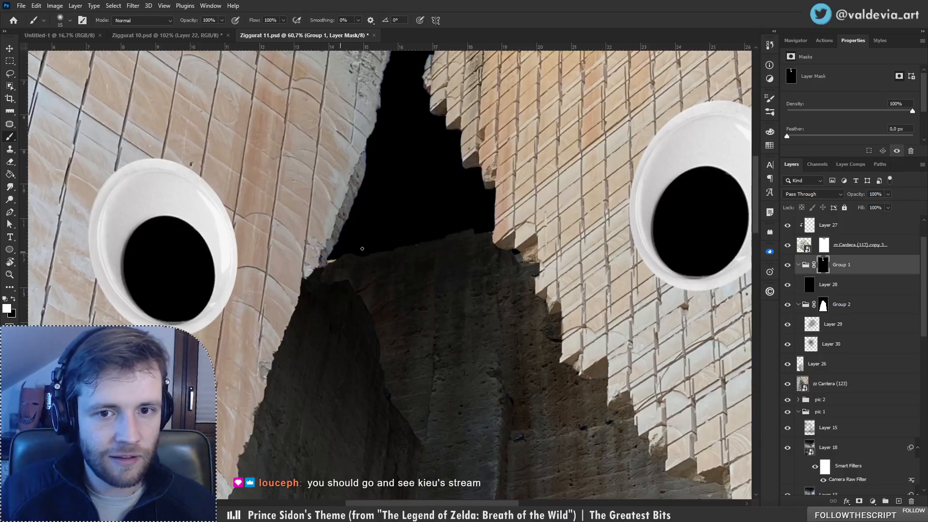
pyautogui.press('[')
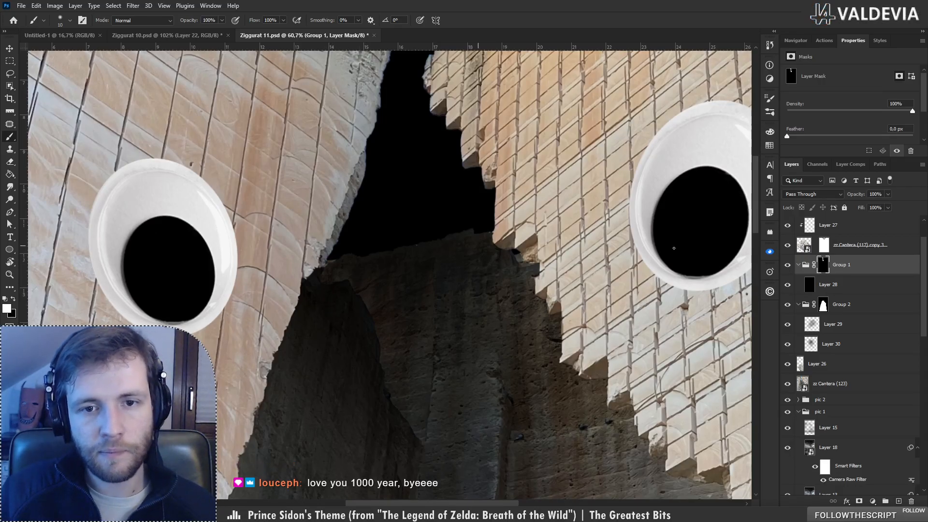
pyautogui.click(790, 265)
pyautogui.click(790, 265)
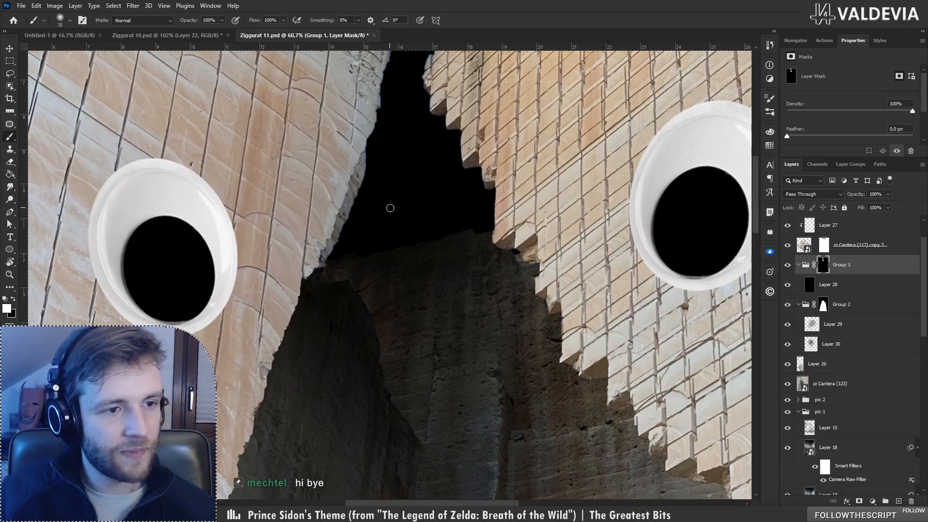
# Step: Review the whole composition and examine the birds perched on the ledge of the darkened wall up close
pyautogui.moveTo(392, 247); pyautogui.dragTo(280, 251)
pyautogui.moveTo(447, 284)
pyautogui.mouseDown()
pyautogui.moveTo(472, 284)
pyautogui.moveTo(365, 298)
pyautogui.moveTo(417, 316)
pyautogui.moveTo(443, 302)
pyautogui.mouseUp()
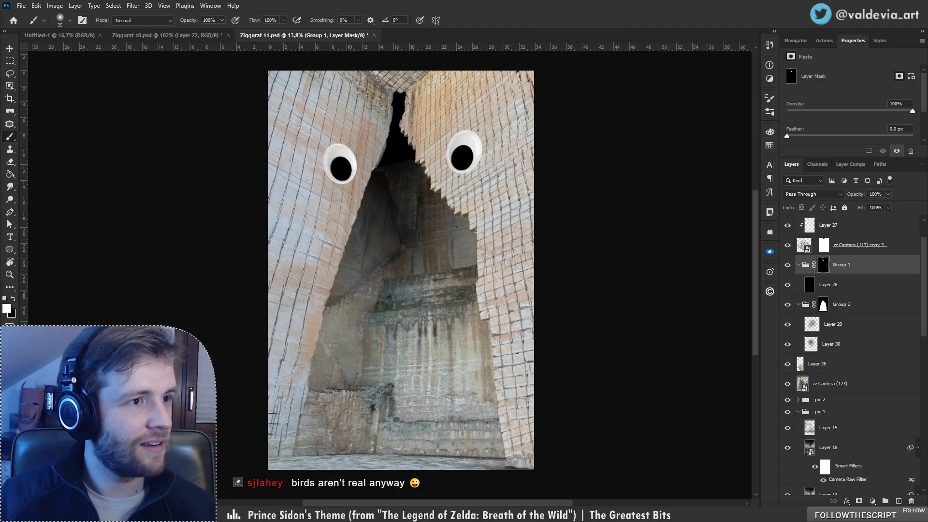
pyautogui.moveTo(0, 97); pyautogui.dragTo(0, 56)
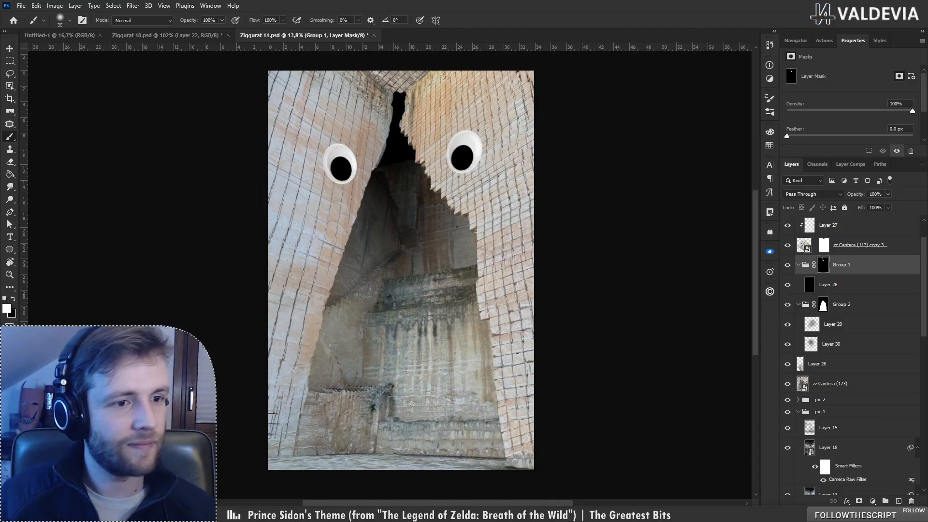
pyautogui.click(852, 268)
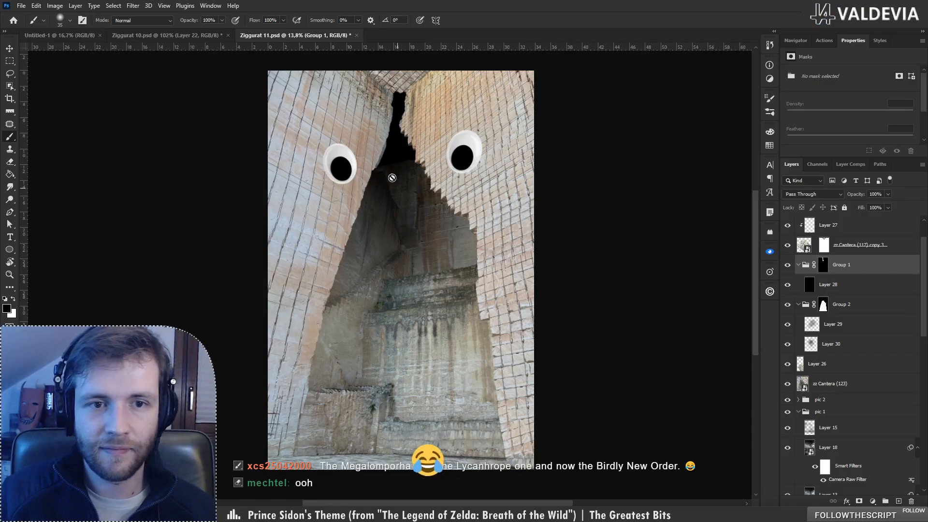
pyautogui.press('z')
pyautogui.moveTo(400, 185)
pyautogui.mouseDown()
pyautogui.moveTo(443, 185)
pyautogui.moveTo(425, 183)
pyautogui.mouseUp()
pyautogui.press('b')
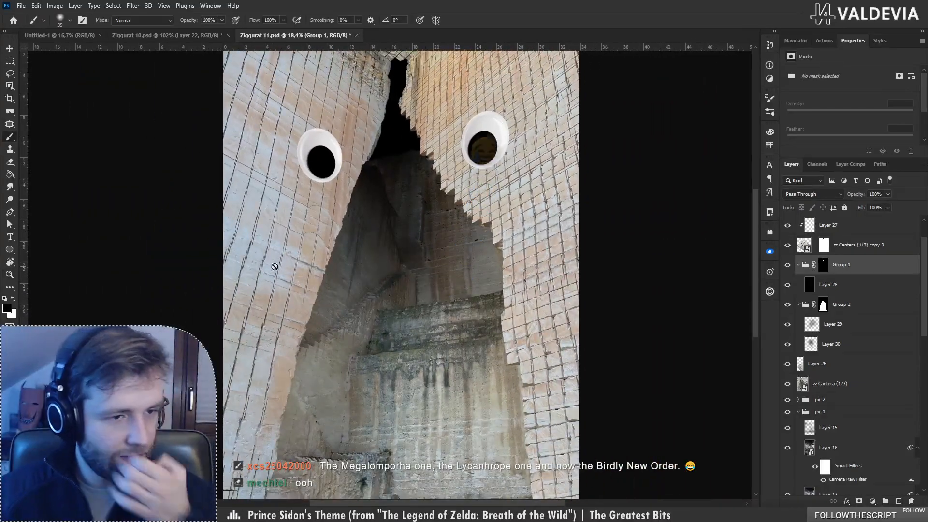
pyautogui.press('z')
pyautogui.moveTo(481, 241); pyautogui.dragTo(528, 241)
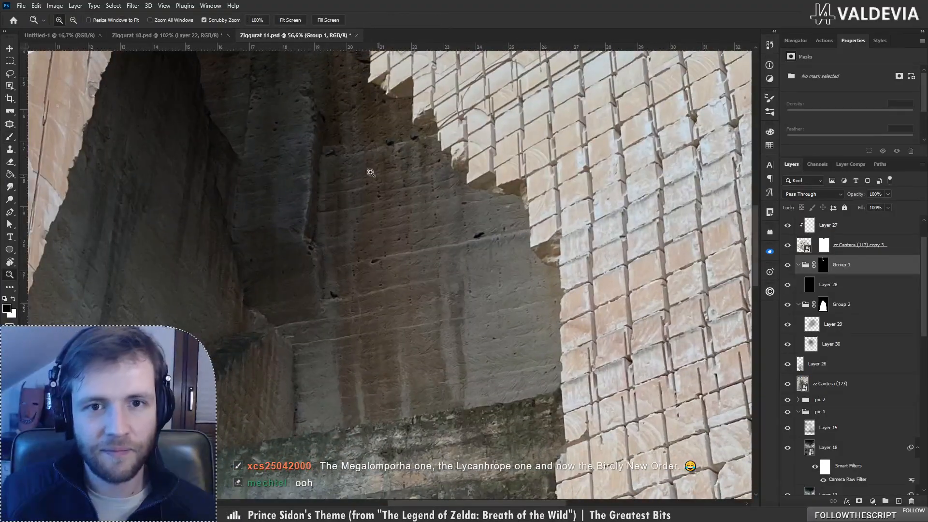
pyautogui.moveTo(390, 132); pyautogui.dragTo(446, 132)
pyautogui.press('b')
pyautogui.press('space')
pyautogui.moveTo(334, 197); pyautogui.dragTo(498, 222)
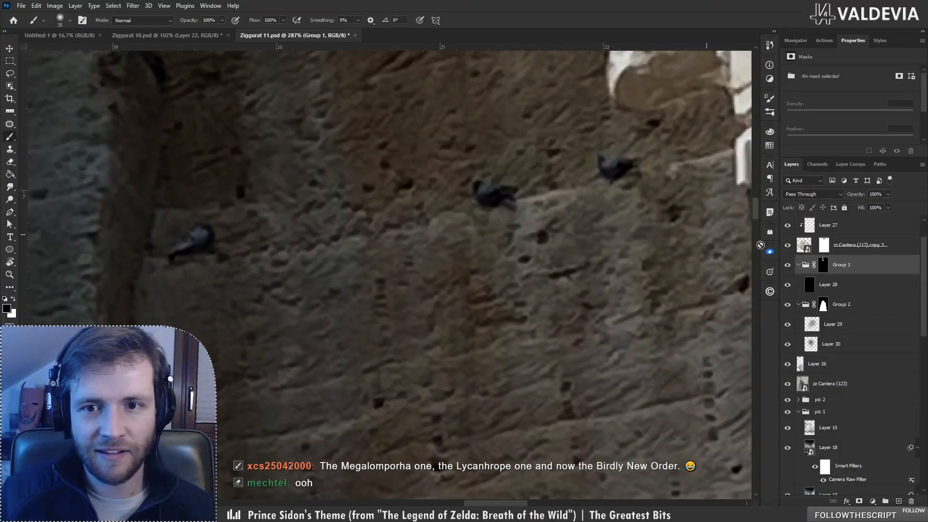
# Step: Clone nearby stone texture over the birds perched on the darkened wall's ledge on Layer 26 with the Clone Stamp
pyautogui.click(865, 251)
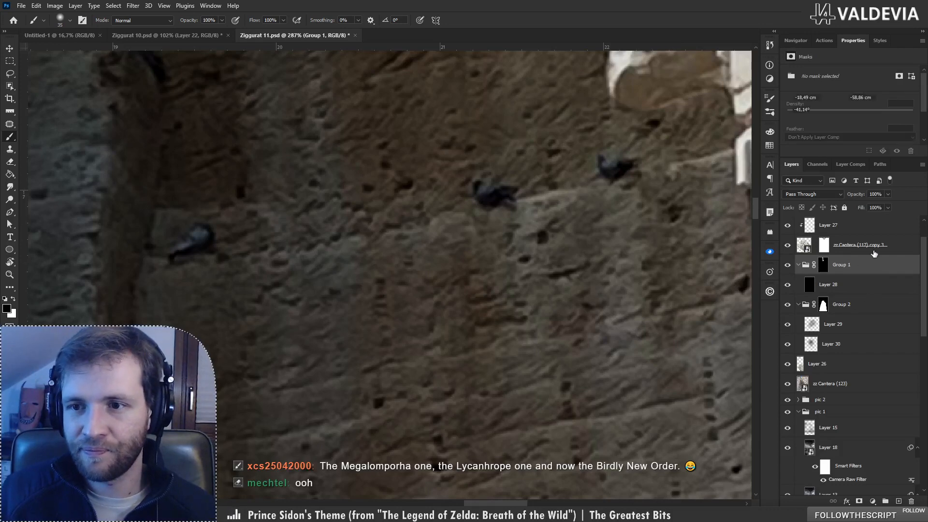
pyautogui.press('s')
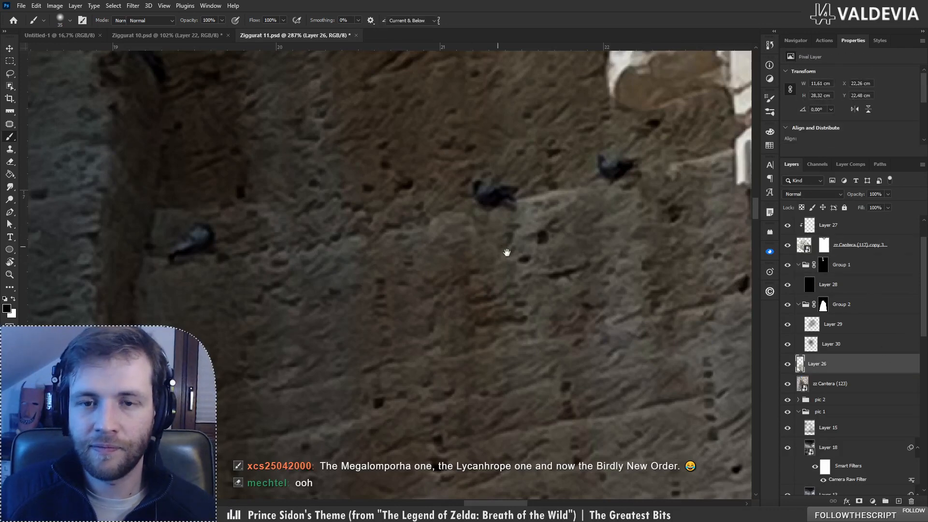
pyautogui.moveTo(508, 248); pyautogui.dragTo(441, 317)
pyautogui.moveTo(419, 275)
pyautogui.mouseDown()
pyautogui.moveTo(444, 260)
pyautogui.moveTo(420, 249)
pyautogui.mouseUp()
pyautogui.moveTo(550, 247); pyautogui.dragTo(573, 237)
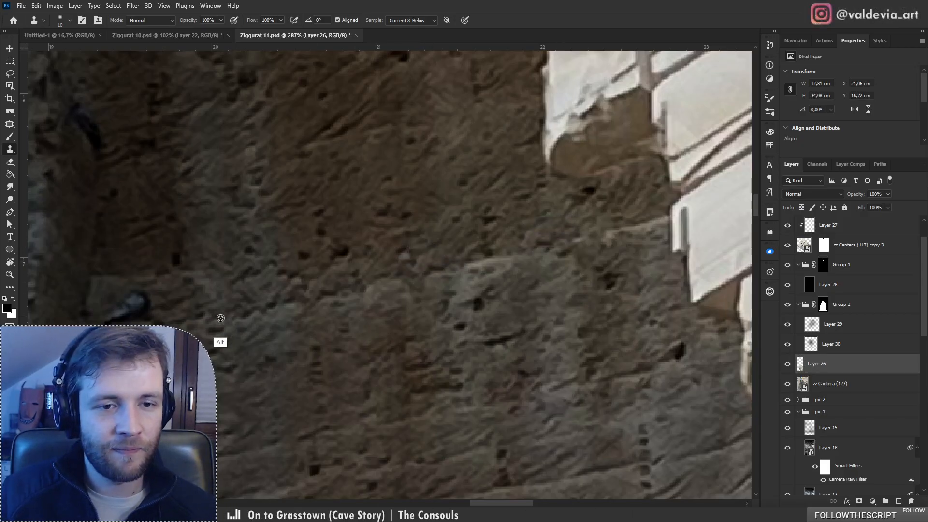
pyautogui.moveTo(143, 317); pyautogui.dragTo(415, 269)
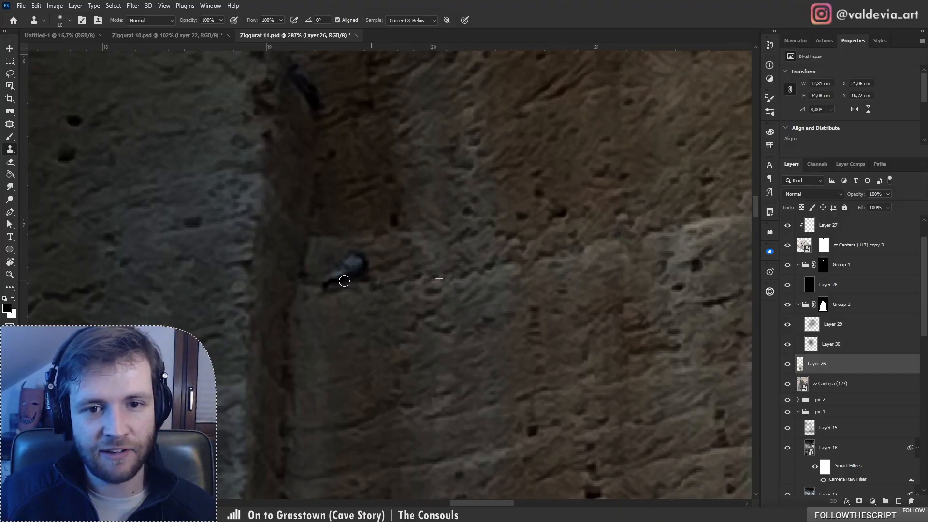
pyautogui.moveTo(344, 281); pyautogui.dragTo(330, 275)
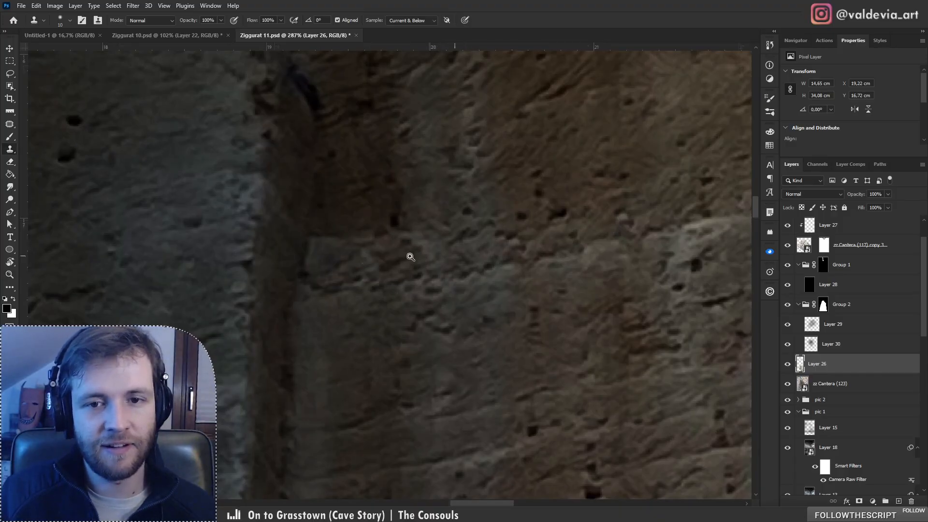
# Step: Examine the rest of the recessed wall up close and as a whole for stray details that still need removing
pyautogui.moveTo(410, 256); pyautogui.dragTo(288, 252)
pyautogui.moveTo(518, 306); pyautogui.dragTo(562, 310)
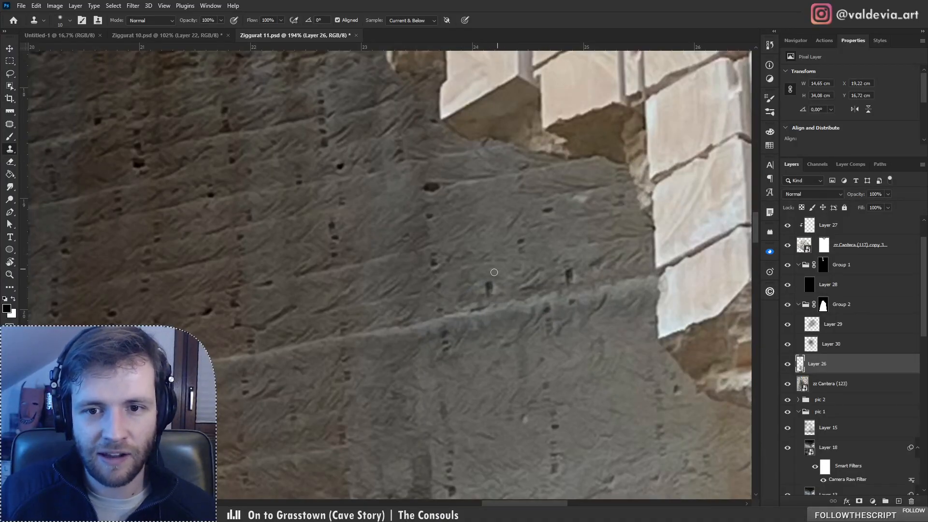
pyautogui.moveTo(422, 296); pyautogui.dragTo(341, 292)
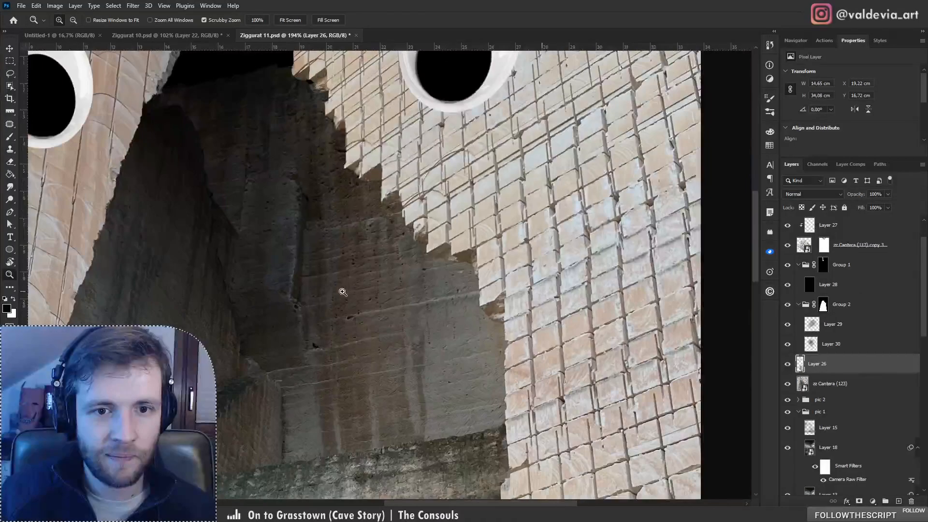
pyautogui.moveTo(400, 356); pyautogui.dragTo(435, 239)
pyautogui.moveTo(354, 217); pyautogui.dragTo(412, 230)
pyautogui.press('s')
pyautogui.moveTo(326, 232)
pyautogui.mouseDown()
pyautogui.moveTo(343, 220)
pyautogui.moveTo(293, 214)
pyautogui.moveTo(312, 204)
pyautogui.moveTo(303, 196)
pyautogui.moveTo(285, 196)
pyautogui.moveTo(294, 225)
pyautogui.moveTo(309, 210)
pyautogui.moveTo(304, 184)
pyautogui.mouseUp()
pyautogui.moveTo(345, 250); pyautogui.dragTo(214, 243)
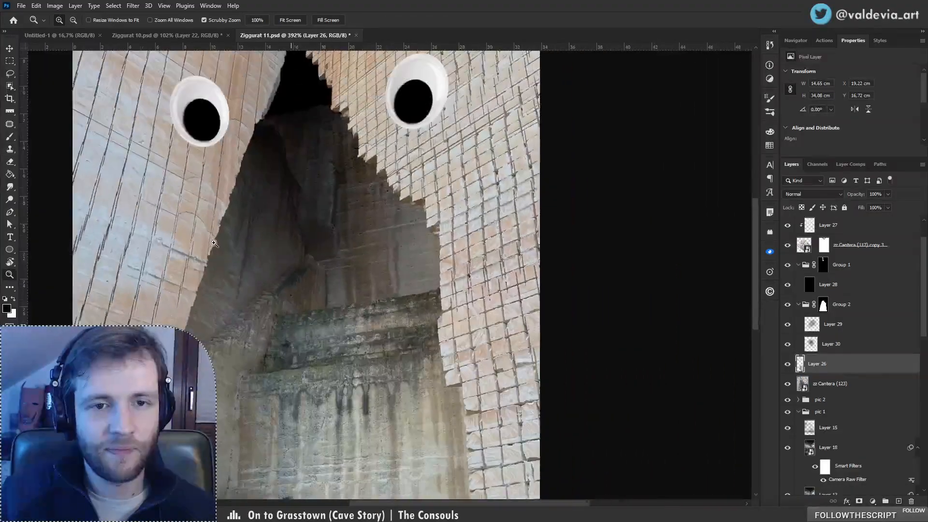
# Step: Enlarge the Clone Stamp to 70 px and cover the small green plant in the middle of the dark mossy band
pyautogui.moveTo(258, 340); pyautogui.dragTo(415, 340)
pyautogui.moveTo(353, 322); pyautogui.dragTo(415, 260)
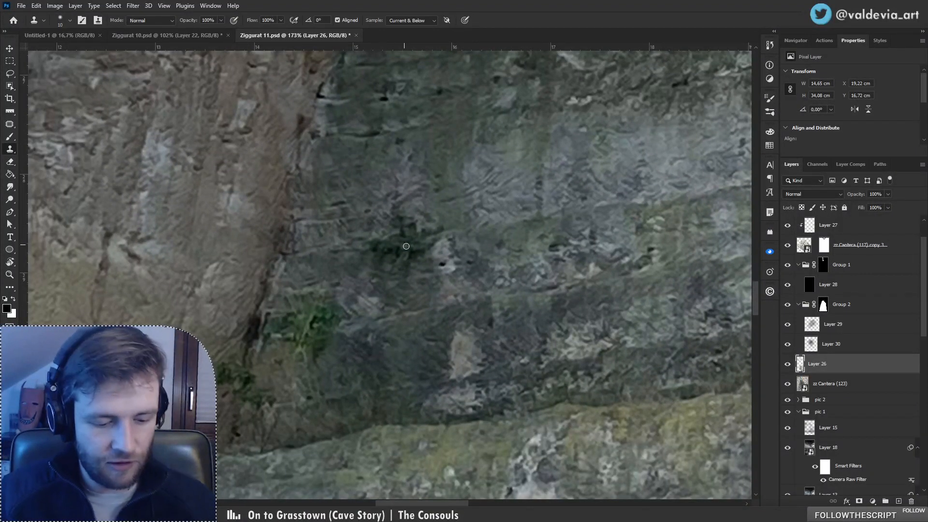
pyautogui.press(']')
pyautogui.press(']')
pyautogui.press(']')
pyautogui.press(']')
pyautogui.press(']')
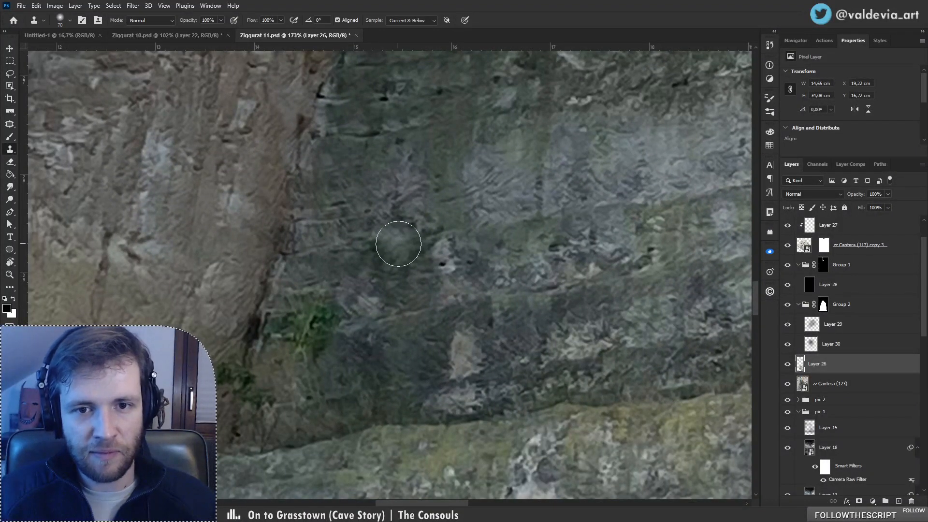
pyautogui.moveTo(398, 244)
pyautogui.mouseDown()
pyautogui.moveTo(394, 226)
pyautogui.moveTo(419, 246)
pyautogui.mouseUp()
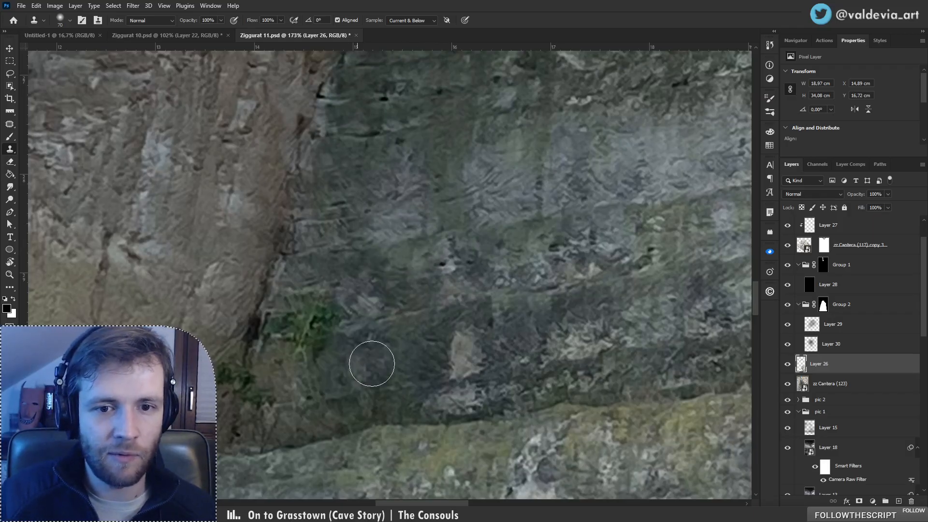
# Step: Clone out the bright green plants along the corner where the mossy band meets the brown rock face
pyautogui.keyDown('alt'); pyautogui.click(415, 317); pyautogui.keyUp('alt')
pyautogui.click(301, 334)
pyautogui.moveTo(301, 334)
pyautogui.mouseDown()
pyautogui.moveTo(312, 317)
pyautogui.moveTo(323, 329)
pyautogui.moveTo(283, 333)
pyautogui.moveTo(295, 318)
pyautogui.mouseUp()
pyautogui.moveTo(274, 385)
pyautogui.mouseDown()
pyautogui.moveTo(360, 295)
pyautogui.moveTo(308, 299)
pyautogui.moveTo(319, 297)
pyautogui.moveTo(331, 318)
pyautogui.moveTo(306, 337)
pyautogui.mouseUp()
# Step: Review the whole composition and compare the recessed wall with the pillars
pyautogui.press('z')
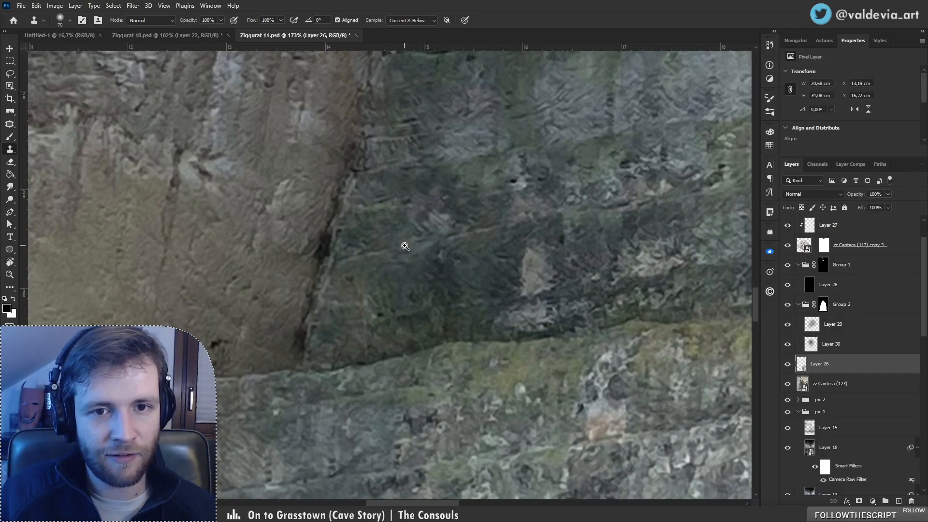
pyautogui.moveTo(341, 234); pyautogui.dragTo(270, 221)
pyautogui.moveTo(418, 199)
pyautogui.mouseDown()
pyautogui.moveTo(426, 198)
pyautogui.moveTo(404, 198)
pyautogui.mouseUp()
pyautogui.moveTo(353, 146); pyautogui.dragTo(395, 148)
pyautogui.moveTo(415, 231); pyautogui.dragTo(407, 219)
pyautogui.press('s')
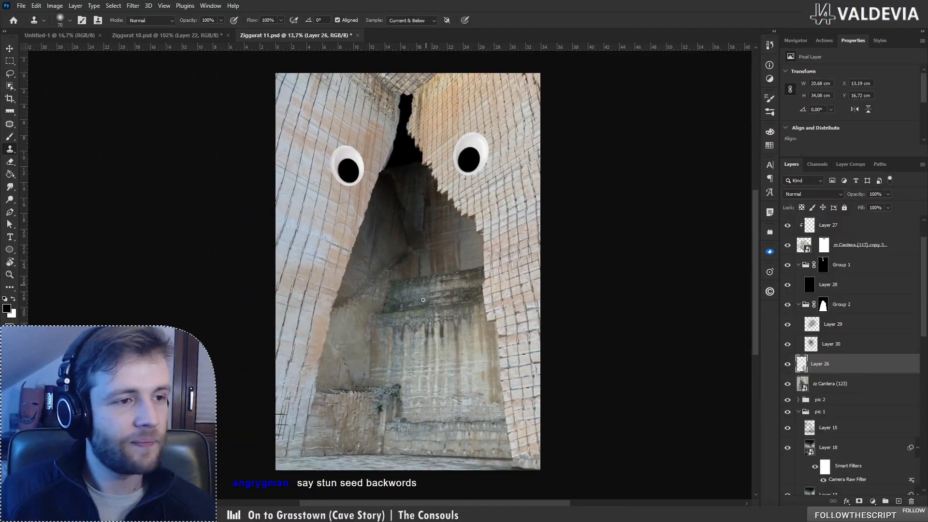
pyautogui.moveTo(404, 270); pyautogui.dragTo(354, 277)
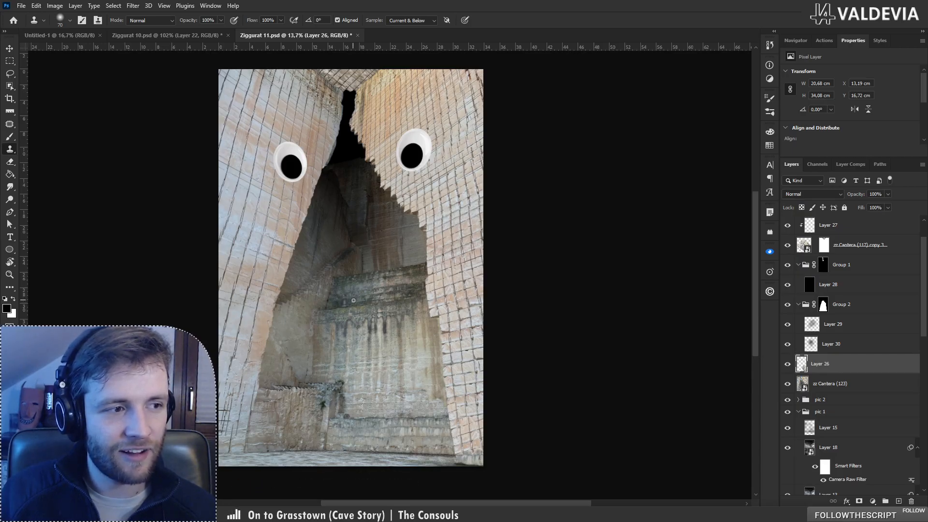
# Step: Add a new layer above Layer 29 inside Group 2 and set its blend mode to Color
pyautogui.click(864, 329)
pyautogui.click(898, 500)
pyautogui.press('b')
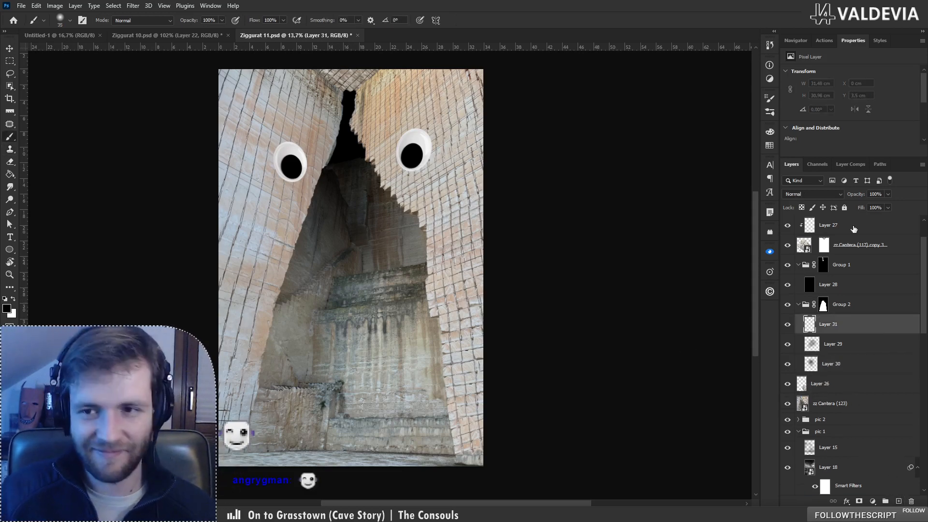
pyautogui.click(810, 194)
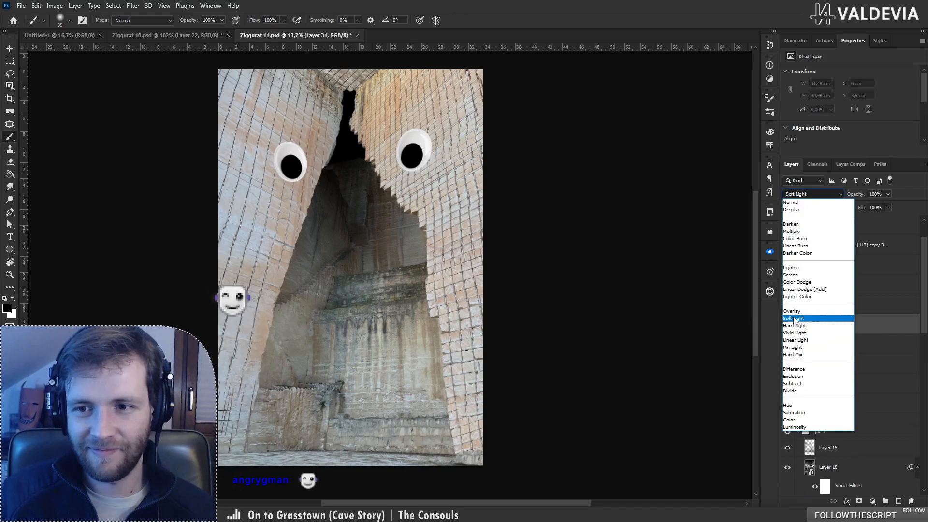
pyautogui.click(789, 420)
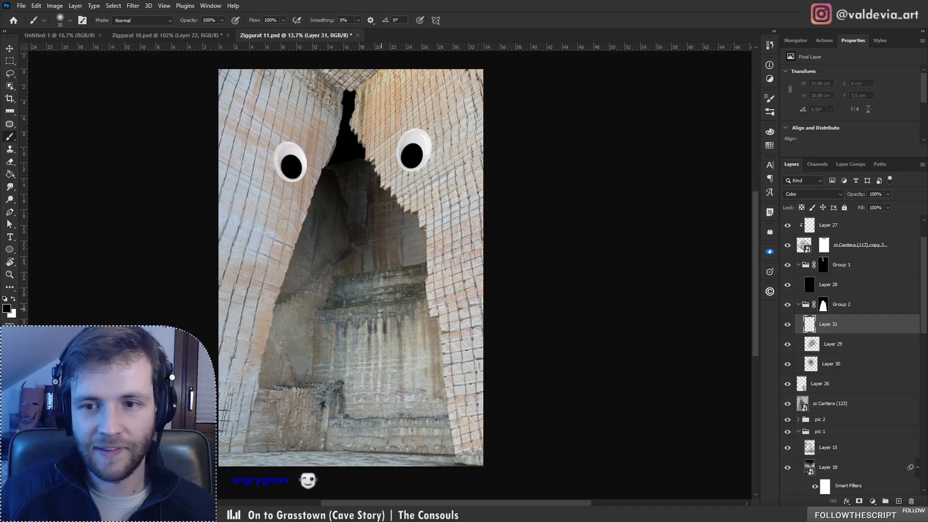
# Step: Sample a pale stone colour from the left pillar and tint the whole recessed wall with it using an 1800 px soft brush
pyautogui.keyDown('alt'); pyautogui.click(317, 141); pyautogui.keyUp('alt')
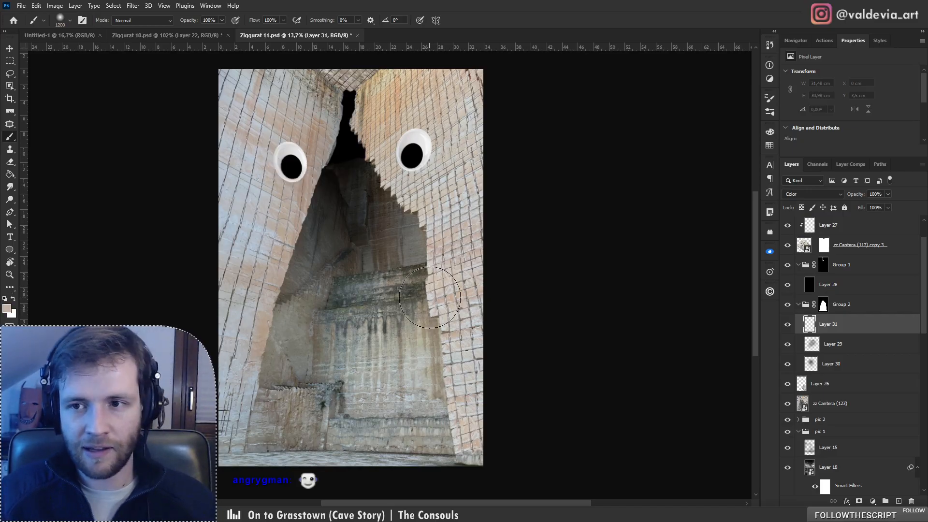
pyautogui.press(']')
pyautogui.press(']')
pyautogui.press(']')
pyautogui.press(']')
pyautogui.press(']')
pyautogui.press(']')
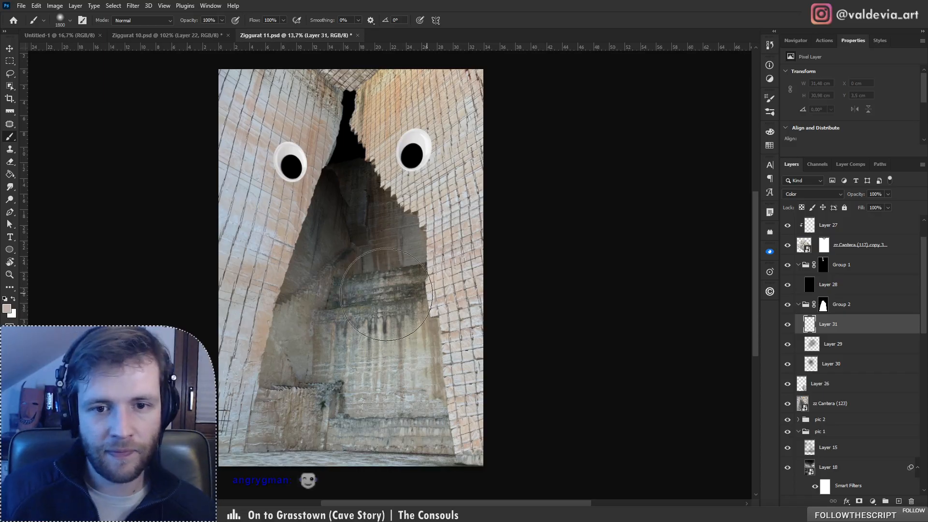
pyautogui.moveTo(387, 294)
pyautogui.mouseDown()
pyautogui.moveTo(391, 276)
pyautogui.moveTo(356, 297)
pyautogui.moveTo(359, 320)
pyautogui.mouseUp()
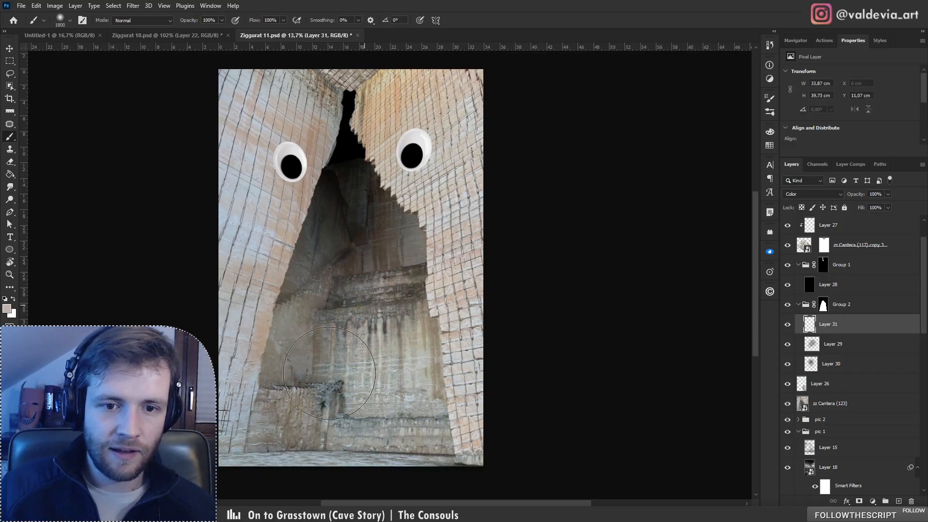
pyautogui.moveTo(329, 373)
pyautogui.mouseDown()
pyautogui.moveTo(323, 407)
pyautogui.moveTo(411, 399)
pyautogui.mouseUp()
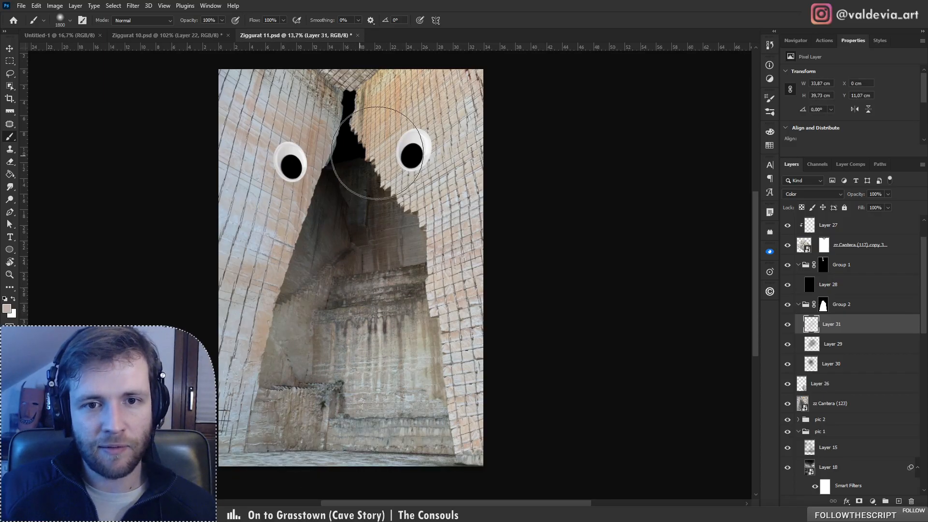
pyautogui.moveTo(377, 153)
pyautogui.mouseDown()
pyautogui.moveTo(378, 363)
pyautogui.moveTo(442, 416)
pyautogui.mouseUp()
# Step: Clone rock texture on Layer 26 over the lower-left branches of the shrub on the lower wall with the 70 px Clone Stamp
pyautogui.press('z')
pyautogui.moveTo(320, 408)
pyautogui.mouseDown()
pyautogui.moveTo(467, 402)
pyautogui.moveTo(418, 402)
pyautogui.moveTo(428, 402)
pyautogui.mouseUp()
pyautogui.press('b')
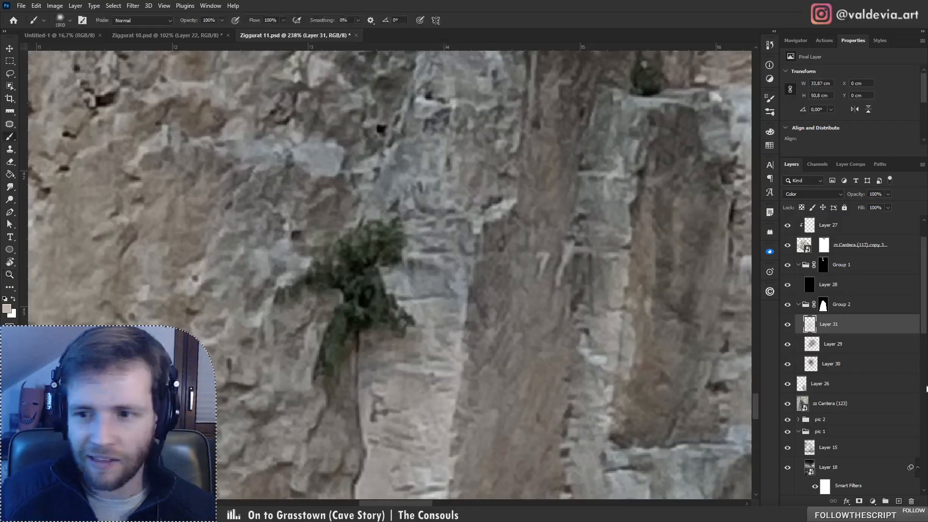
pyautogui.click(876, 384)
pyautogui.press('s')
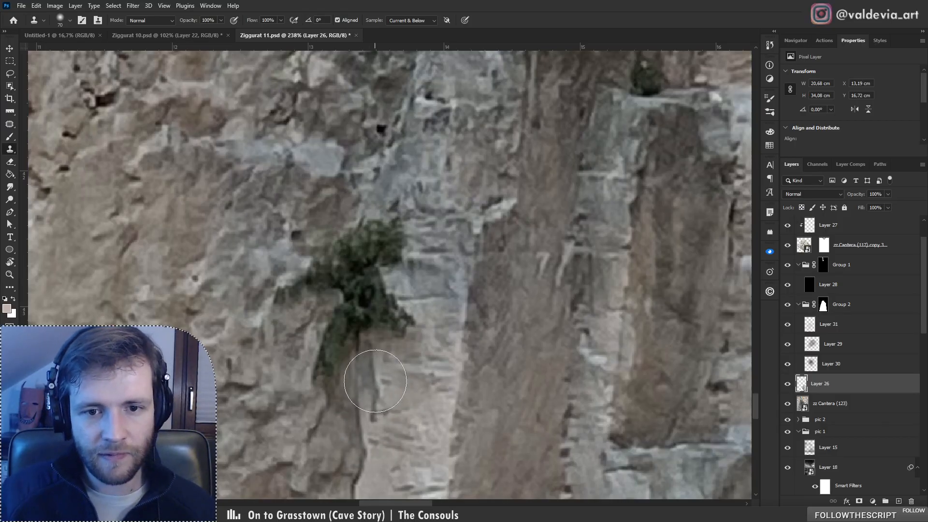
pyautogui.rightClick(328, 303)
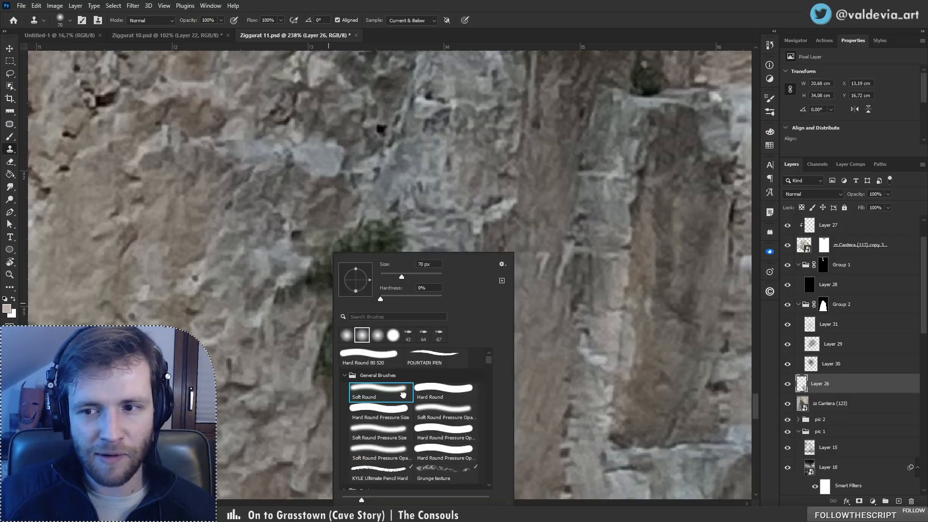
pyautogui.click(840, 385)
pyautogui.moveTo(379, 322); pyautogui.dragTo(379, 317)
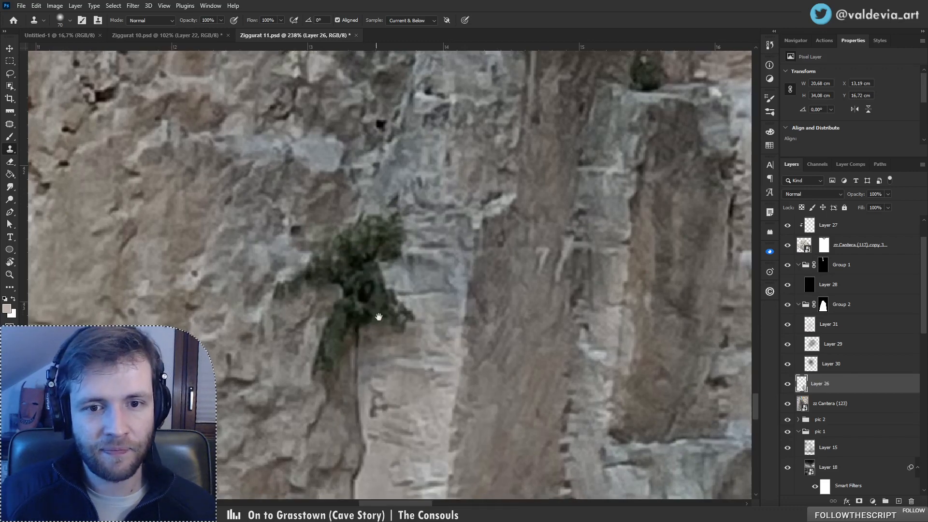
pyautogui.scroll(-4, 378, 317)
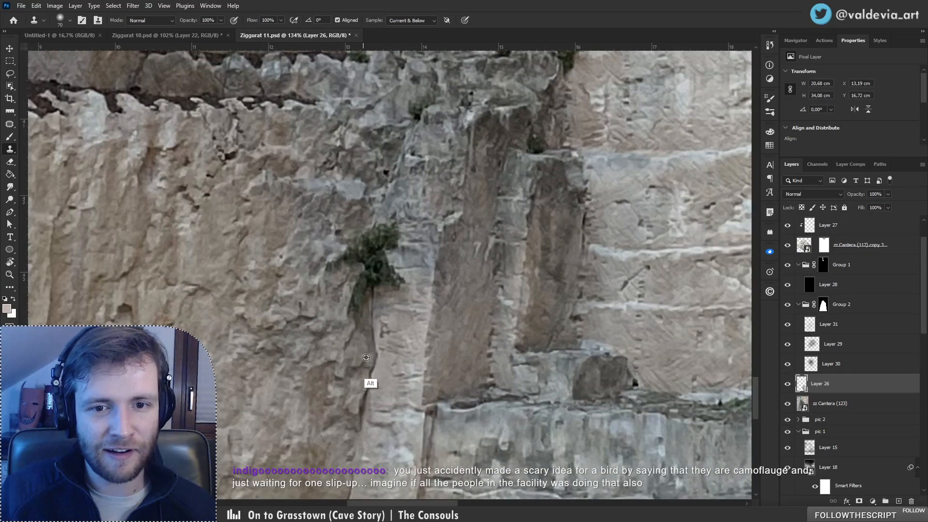
pyautogui.moveTo(368, 350)
pyautogui.mouseDown()
pyautogui.moveTo(376, 300)
pyautogui.moveTo(350, 297)
pyautogui.moveTo(355, 281)
pyautogui.moveTo(340, 296)
pyautogui.moveTo(343, 261)
pyautogui.mouseUp()
pyautogui.hotkey('ctrl', 'z')
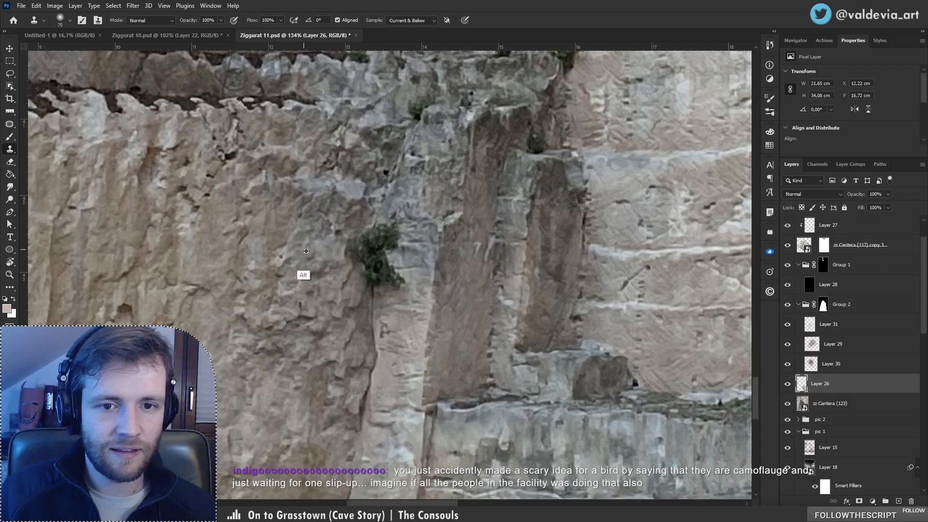
# Step: Clone the pale stone edge over the lower half of the shrub and undo the last stroke beneath it
pyautogui.press('alt')
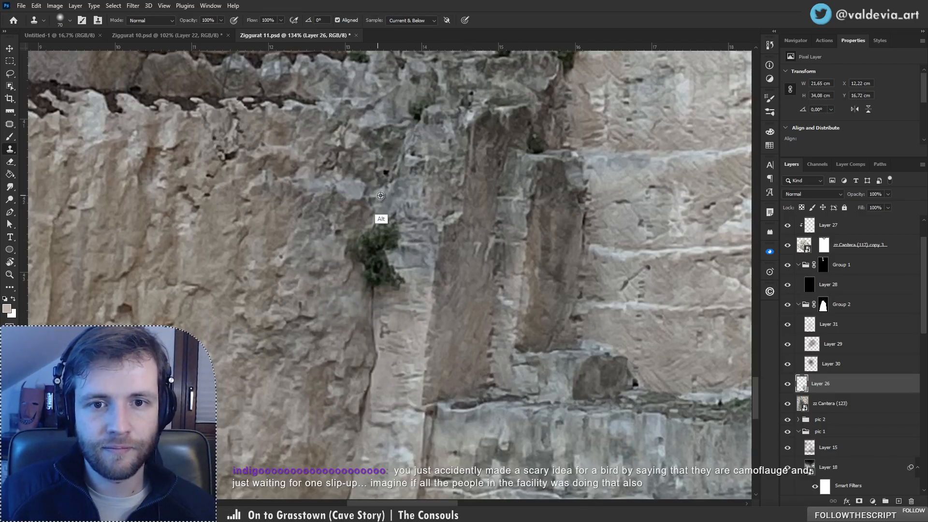
pyautogui.keyDown('alt'); pyautogui.click(374, 318); pyautogui.keyUp('alt')
pyautogui.moveTo(380, 278)
pyautogui.mouseDown()
pyautogui.moveTo(399, 281)
pyautogui.moveTo(386, 259)
pyautogui.mouseUp()
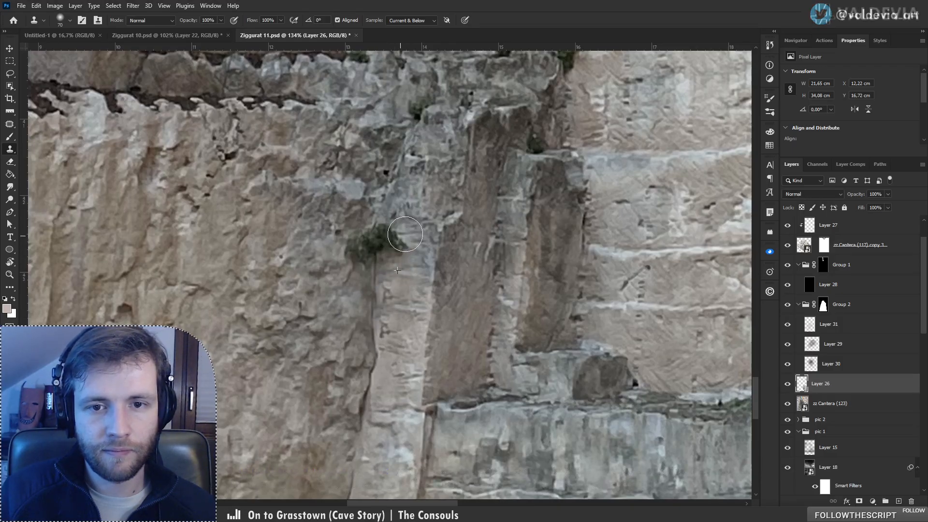
pyautogui.press('alt')
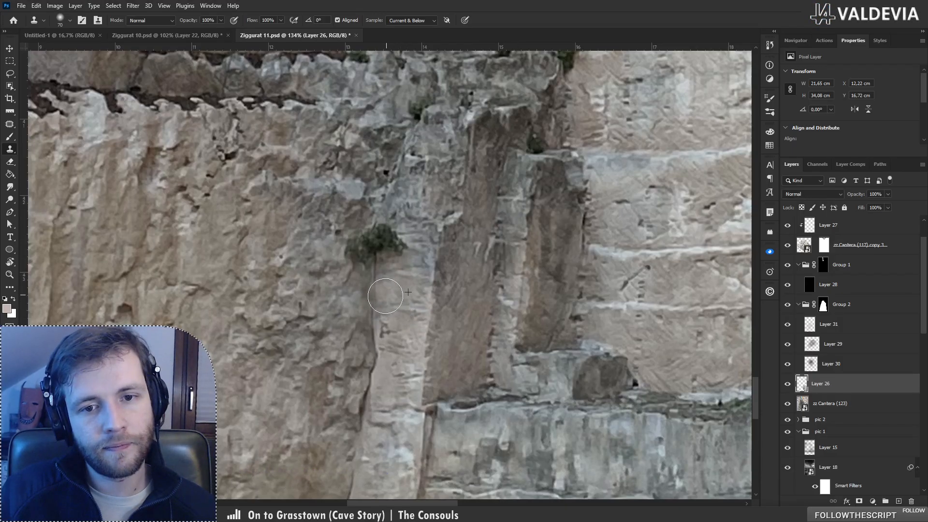
pyautogui.hotkey('ctrl', 'z')
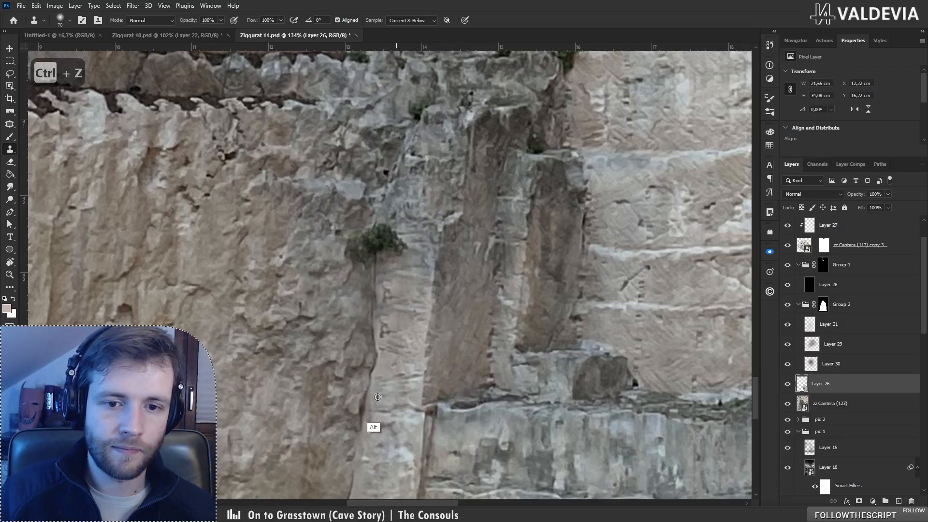
# Step: Clone rock texture over the seam below the shrub and over the shrub's remaining foliage
pyautogui.keyDown('alt'); pyautogui.click(352, 455); pyautogui.keyUp('alt')
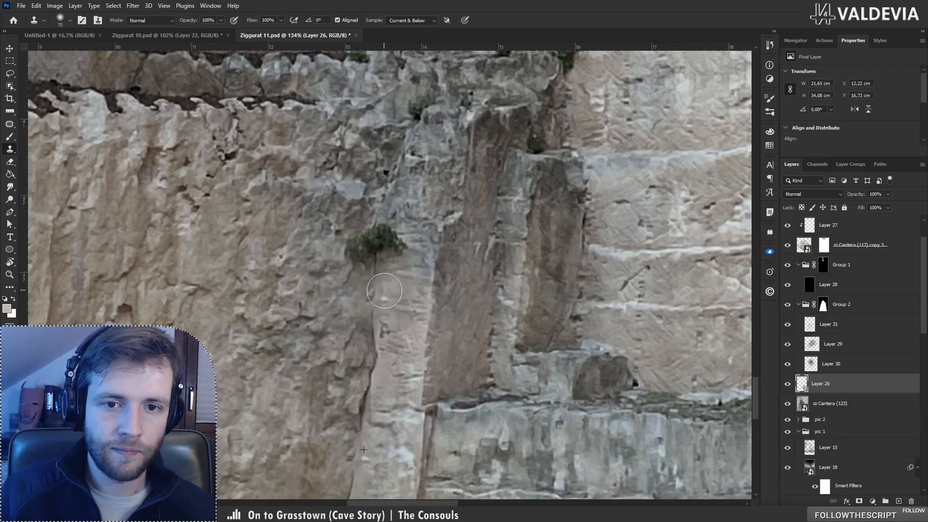
pyautogui.moveTo(447, 314); pyautogui.dragTo(492, 237)
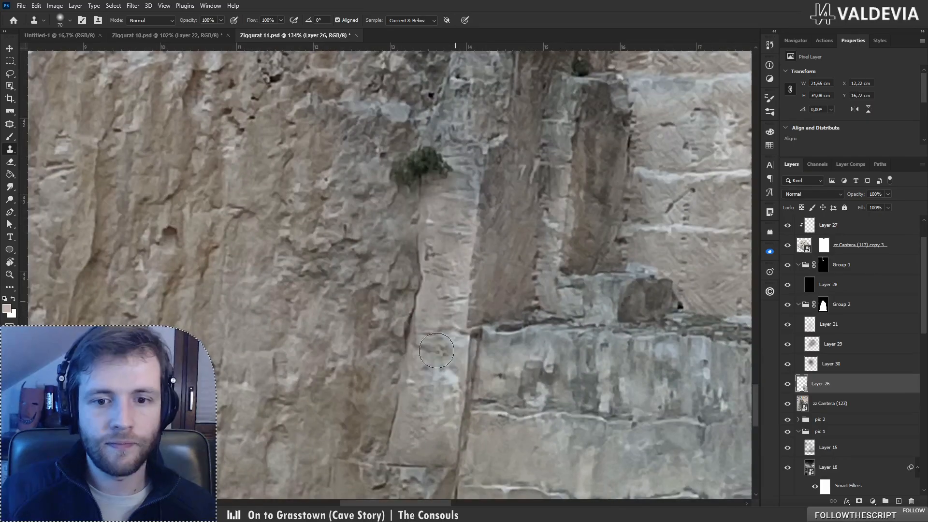
pyautogui.press('alt')
pyautogui.keyDown('alt'); pyautogui.click(389, 429); pyautogui.keyUp('alt')
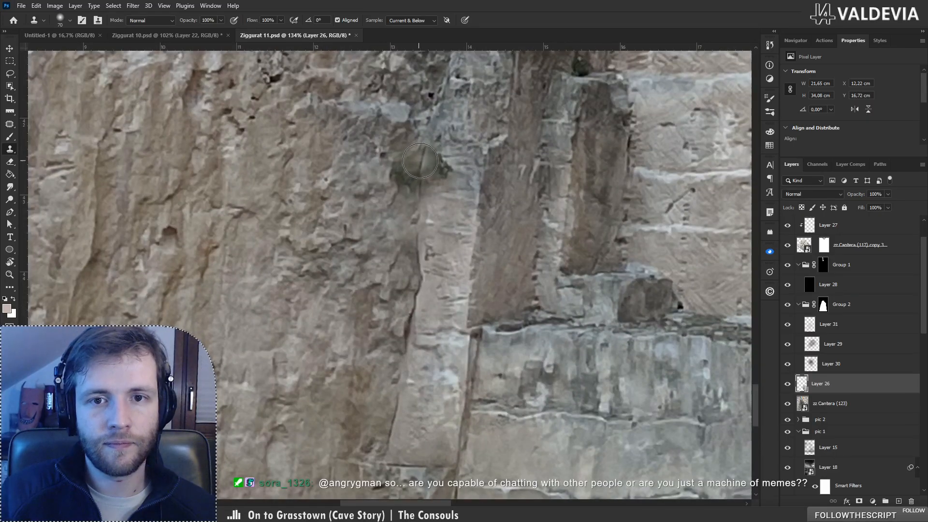
pyautogui.moveTo(423, 159)
pyautogui.mouseDown()
pyautogui.moveTo(398, 173)
pyautogui.moveTo(445, 162)
pyautogui.mouseUp()
pyautogui.moveTo(480, 234); pyautogui.dragTo(561, 264)
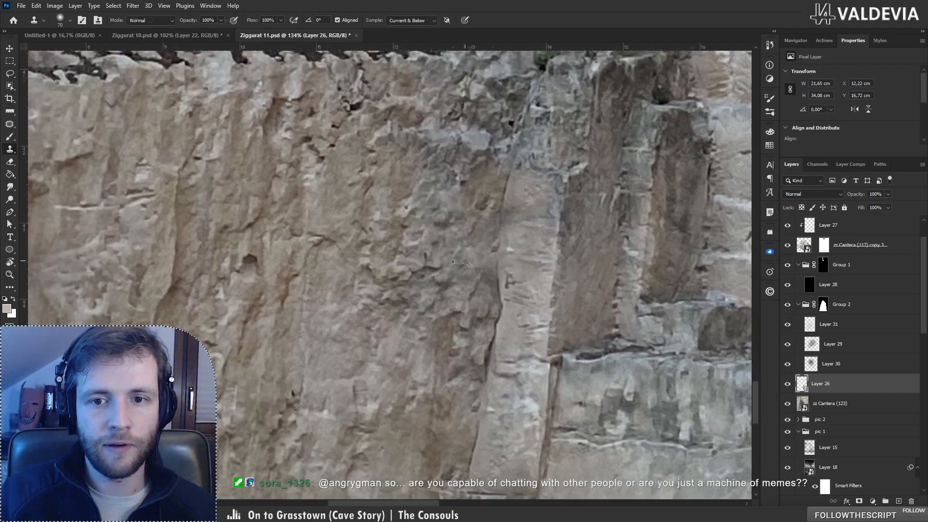
# Step: Clone pale stone over the upper part of the narrow pale edge on the lower wall and undo the faulty stroke
pyautogui.moveTo(452, 262); pyautogui.dragTo(338, 262)
pyautogui.moveTo(516, 233); pyautogui.dragTo(604, 235)
pyautogui.moveTo(299, 298)
pyautogui.mouseDown()
pyautogui.moveTo(340, 295)
pyautogui.moveTo(367, 234)
pyautogui.moveTo(358, 202)
pyautogui.moveTo(380, 192)
pyautogui.mouseUp()
pyautogui.press('s')
pyautogui.hotkey('ctrl', 'z')
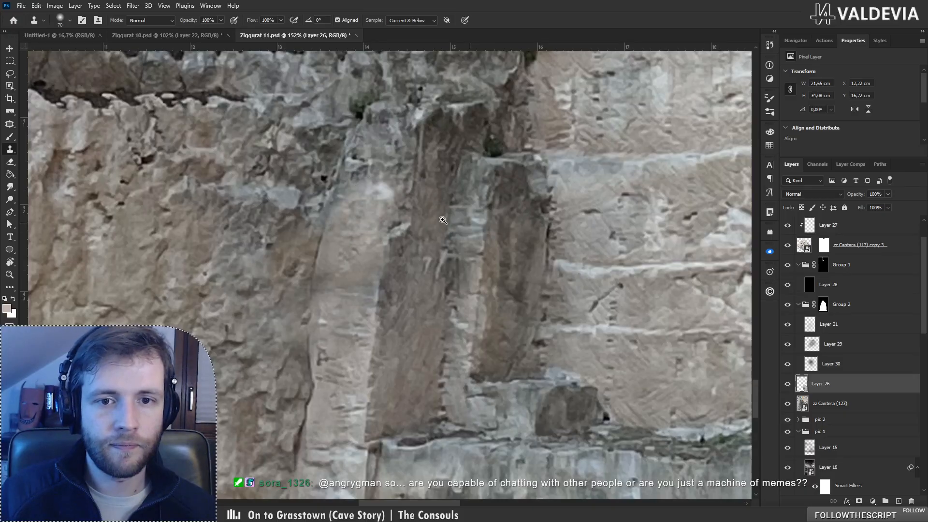
pyautogui.moveTo(283, 229); pyautogui.dragTo(211, 230)
pyautogui.moveTo(318, 223); pyautogui.dragTo(350, 224)
pyautogui.moveTo(298, 172)
pyautogui.mouseDown()
pyautogui.moveTo(327, 122)
pyautogui.moveTo(340, 122)
pyautogui.mouseUp()
pyautogui.press('s')
pyautogui.moveTo(175, 295)
pyautogui.mouseDown()
pyautogui.moveTo(217, 181)
pyautogui.moveTo(196, 150)
pyautogui.mouseUp()
pyautogui.moveTo(300, 127)
pyautogui.mouseDown()
pyautogui.moveTo(522, 273)
pyautogui.moveTo(512, 288)
pyautogui.mouseUp()
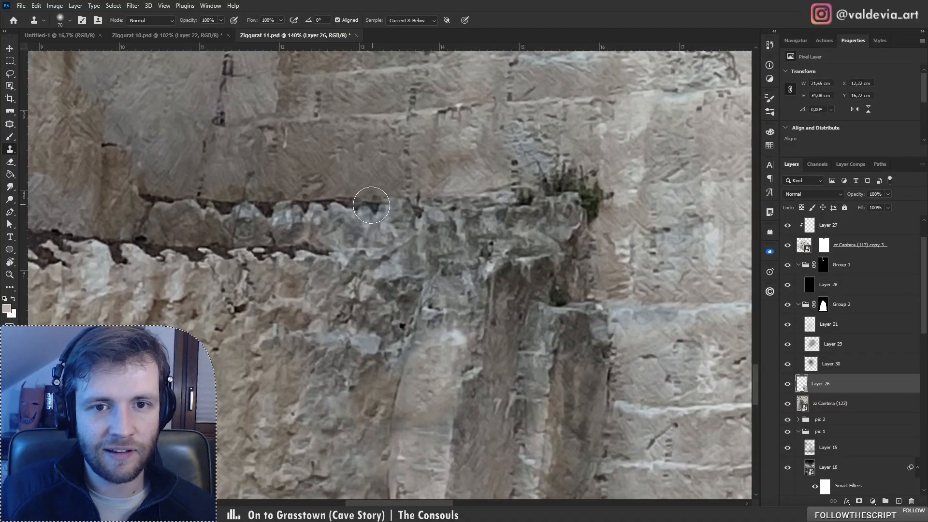
pyautogui.click(373, 204)
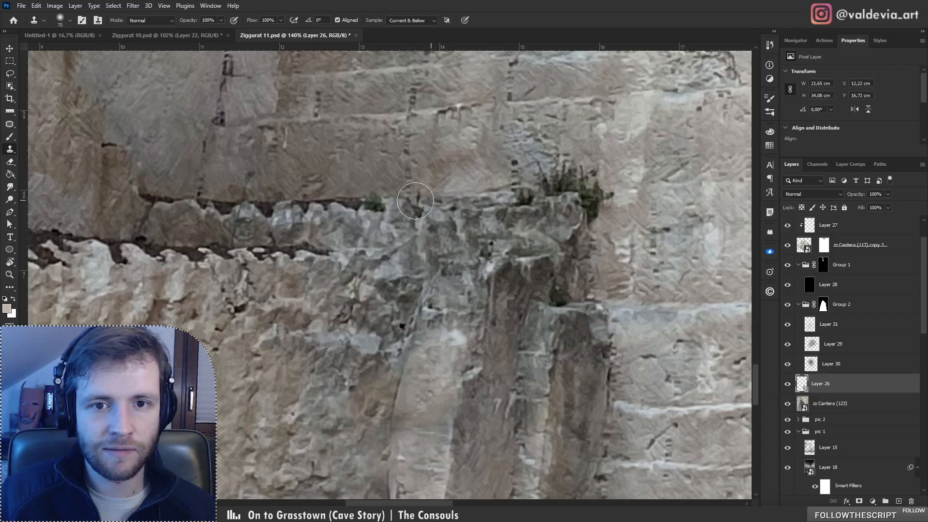
pyautogui.moveTo(369, 204)
pyautogui.mouseDown()
pyautogui.moveTo(425, 210)
pyautogui.moveTo(270, 277)
pyautogui.mouseUp()
pyautogui.hotkey('ctrl', 'z')
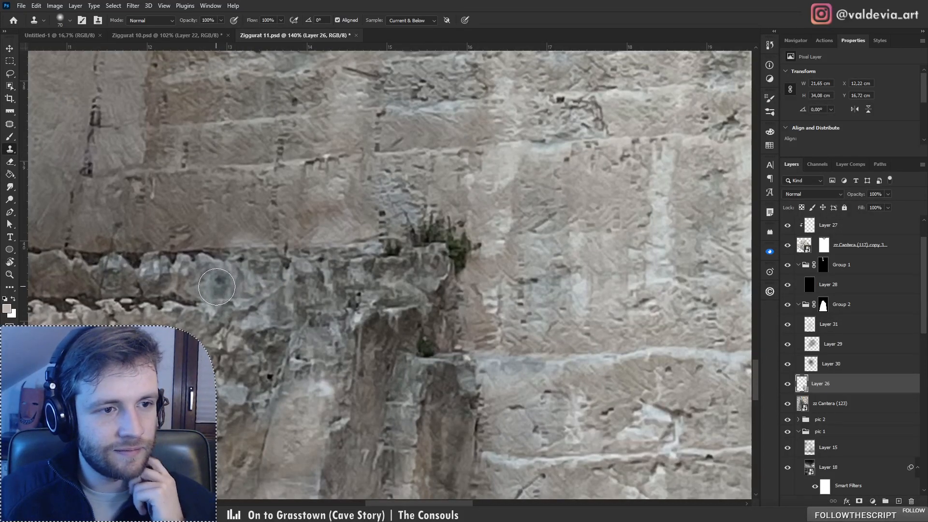
# Step: Sample the pale stone beside the plant and clone over the foliage at the ledge corner, reducing the Clone Stamp to 40 px
pyautogui.press('alt')
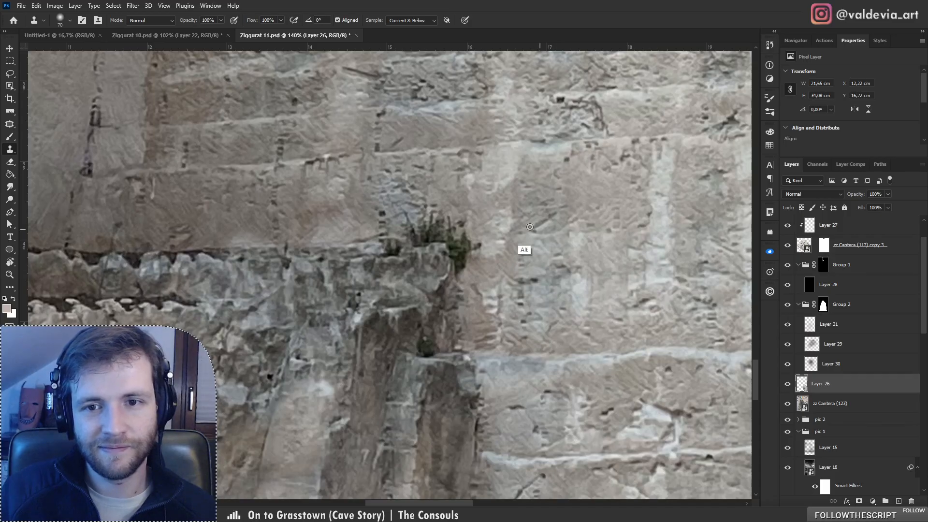
pyautogui.keyDown('alt'); pyautogui.click(575, 238); pyautogui.keyUp('alt')
pyautogui.press('[')
pyautogui.press('[')
pyautogui.press('[')
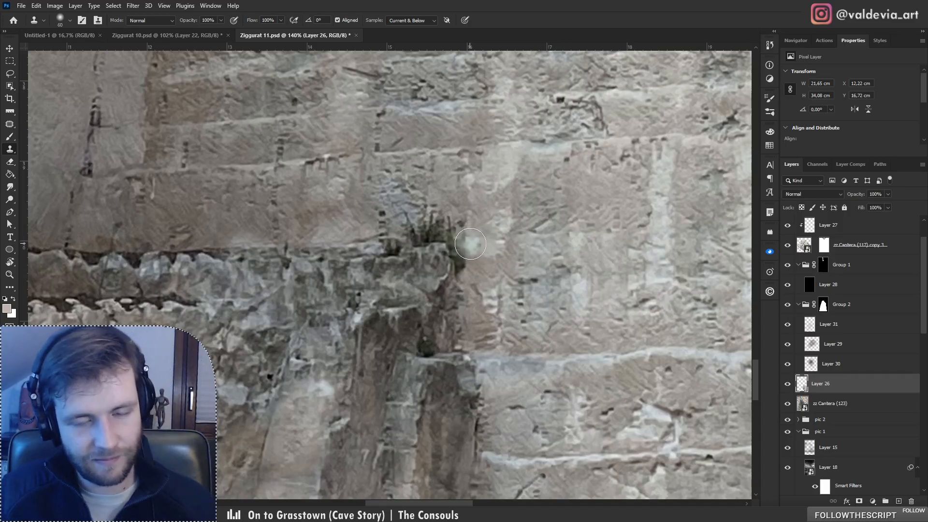
pyautogui.moveTo(472, 244)
pyautogui.mouseDown()
pyautogui.moveTo(466, 269)
pyautogui.moveTo(442, 230)
pyautogui.moveTo(417, 237)
pyautogui.moveTo(465, 236)
pyautogui.moveTo(414, 237)
pyautogui.moveTo(446, 233)
pyautogui.moveTo(406, 224)
pyautogui.moveTo(418, 220)
pyautogui.moveTo(451, 241)
pyautogui.mouseUp()
pyautogui.press('[')
pyautogui.hotkey('ctrl', 'z')
pyautogui.hotkey('ctrl', 'z')
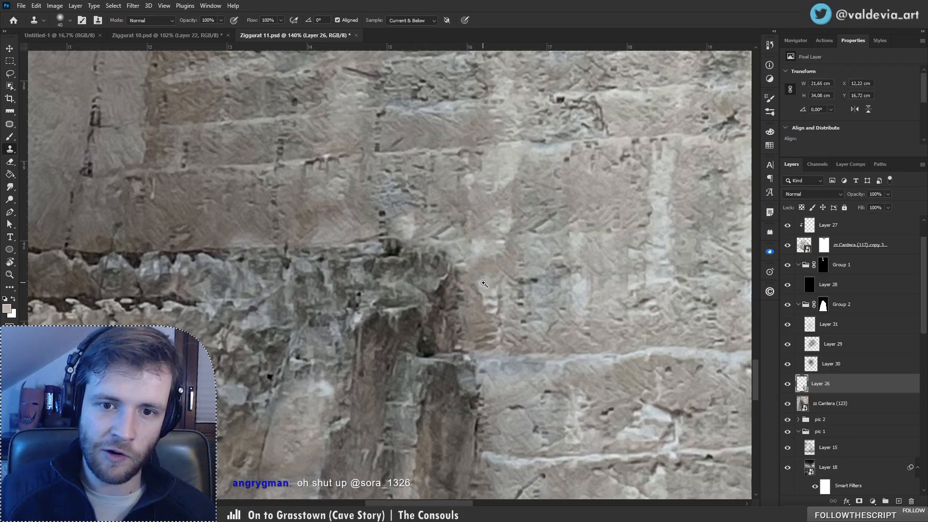
# Step: Clone dark rock over the small plant beneath the ledge corner with the 40 px Clone Stamp
pyautogui.moveTo(434, 299)
pyautogui.mouseDown()
pyautogui.moveTo(353, 314)
pyautogui.moveTo(449, 335)
pyautogui.mouseUp()
pyautogui.press('s')
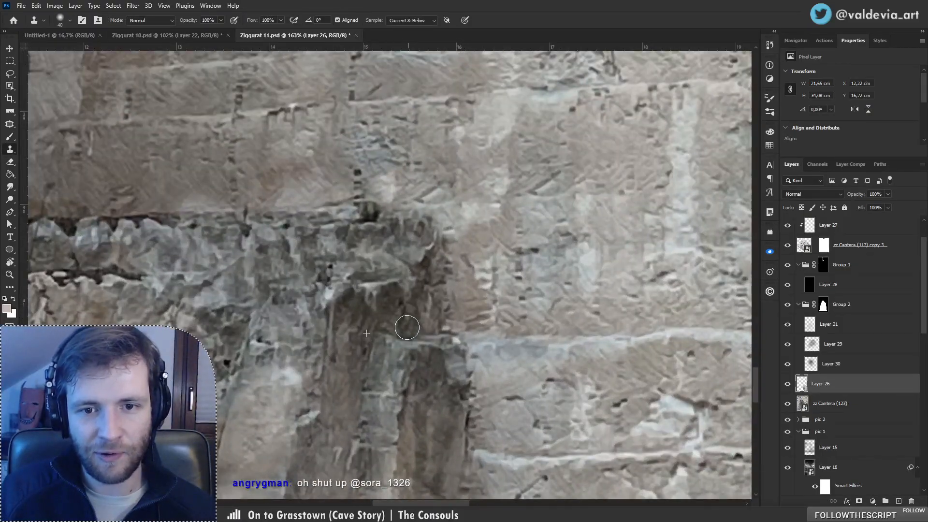
pyautogui.moveTo(373, 312); pyautogui.dragTo(342, 313)
pyautogui.moveTo(390, 330); pyautogui.dragTo(383, 366)
# Step: Examine the recessed wall and the full composition to check the cloned areas and overall tone
pyautogui.moveTo(383, 295); pyautogui.dragTo(382, 371)
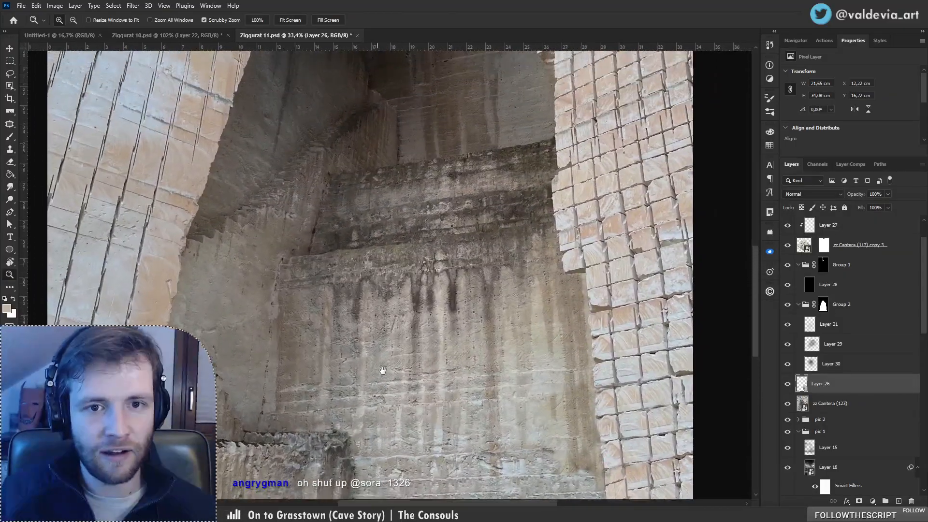
pyautogui.moveTo(379, 232); pyautogui.dragTo(393, 267)
pyautogui.moveTo(329, 257)
pyautogui.mouseDown()
pyautogui.moveTo(407, 259)
pyautogui.moveTo(314, 259)
pyautogui.mouseUp()
pyautogui.moveTo(359, 93); pyautogui.dragTo(430, 344)
pyautogui.moveTo(473, 198); pyautogui.dragTo(421, 178)
pyautogui.moveTo(385, 424); pyautogui.dragTo(339, 402)
pyautogui.moveTo(375, 354); pyautogui.dragTo(423, 351)
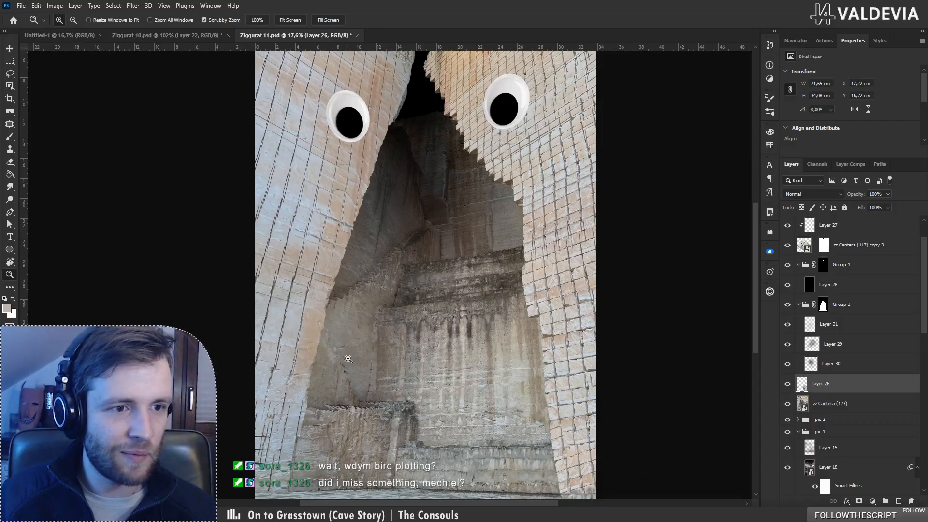
pyautogui.moveTo(445, 301); pyautogui.dragTo(483, 292)
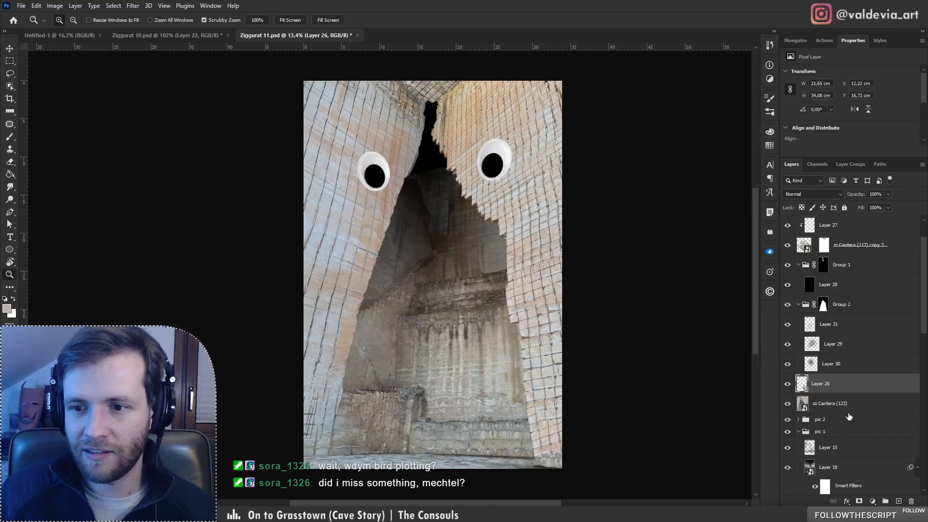
# Step: Add a Soft Light layer above zz Cantera (123) with black as the paint colour and undo the last change
pyautogui.click(853, 407)
pyautogui.click(899, 501)
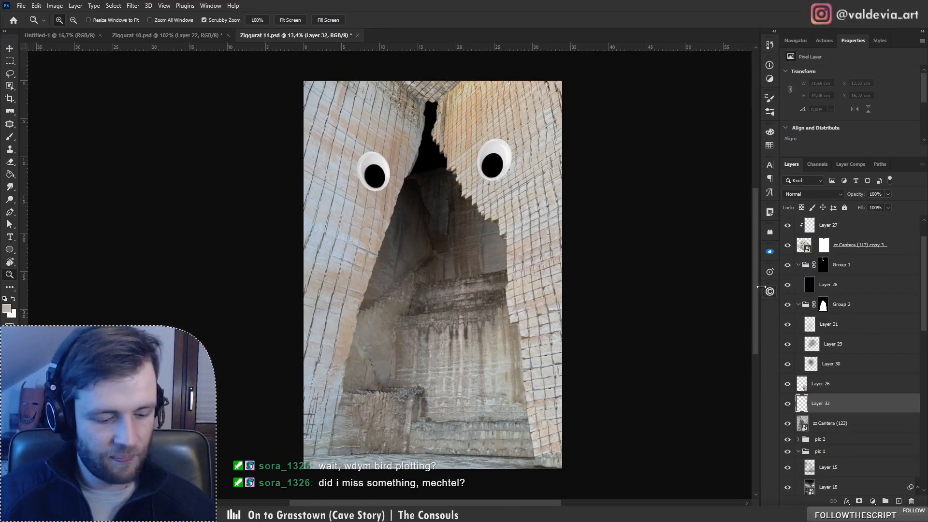
pyautogui.press('b')
pyautogui.press('d')
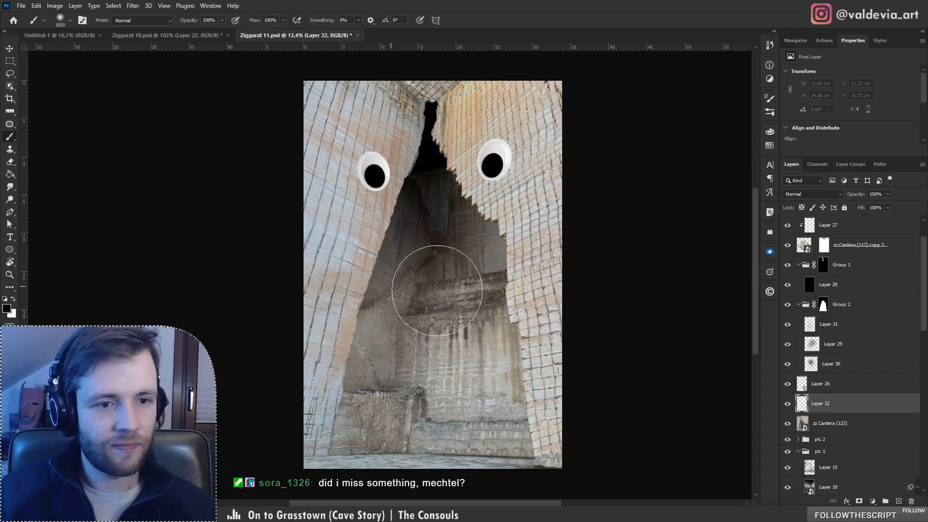
pyautogui.click(820, 195)
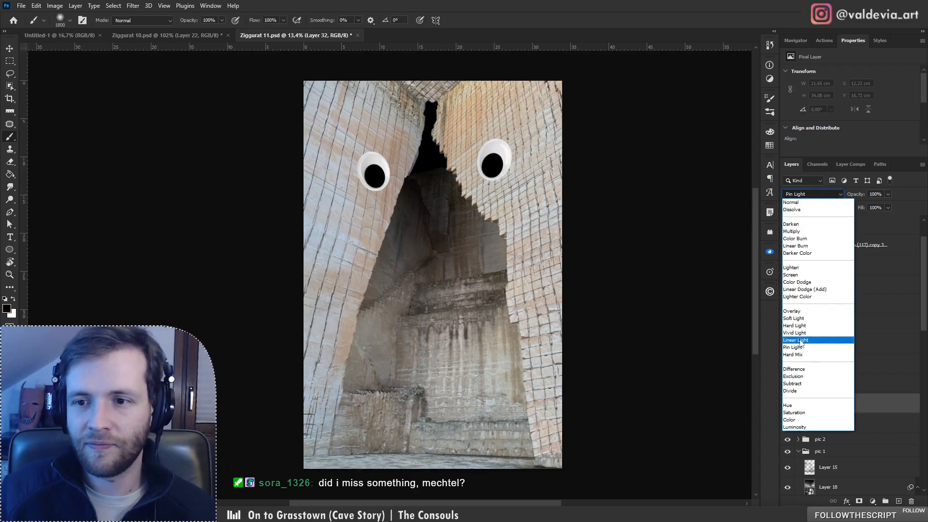
pyautogui.click(795, 320)
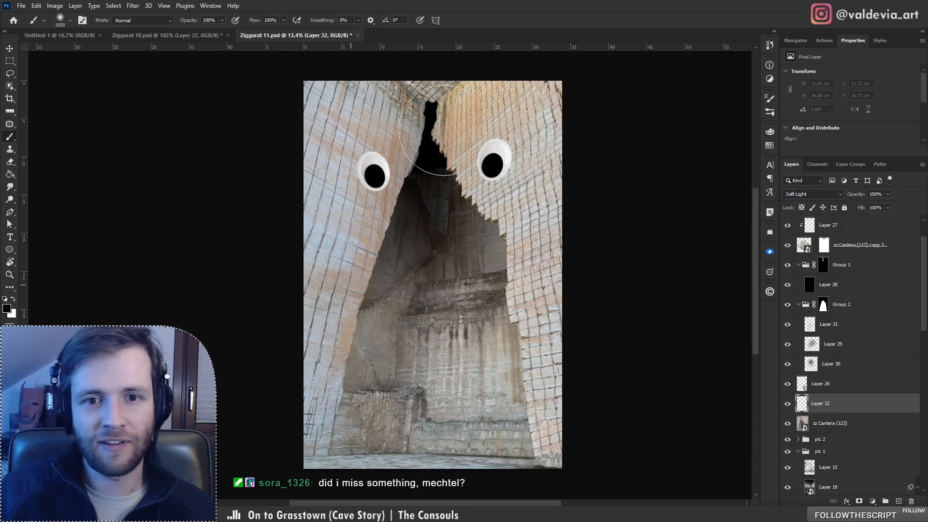
pyautogui.hotkey('ctrl', 'z')
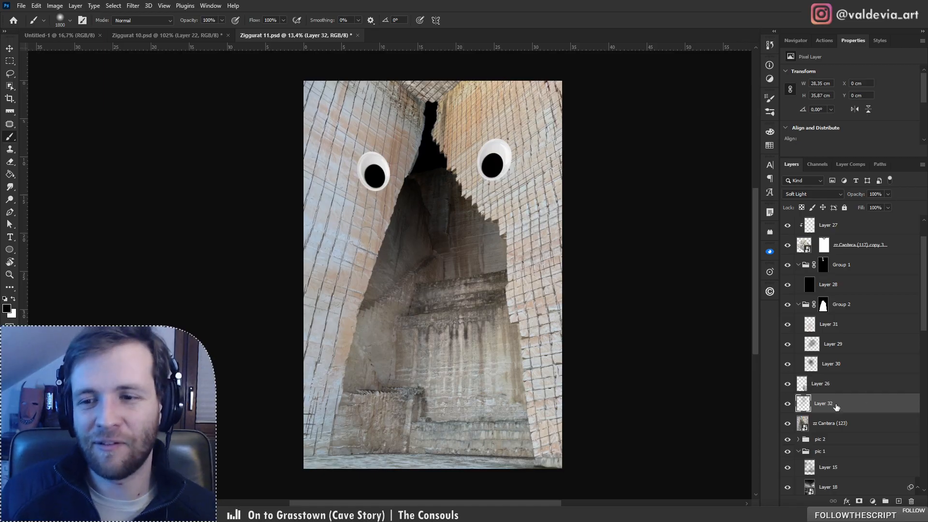
# Step: Move Layer 32 above the googly eye layers and darken the recess and surrounding pillars on it with the 1800 px black soft brush
pyautogui.moveTo(836, 407); pyautogui.dragTo(846, 224)
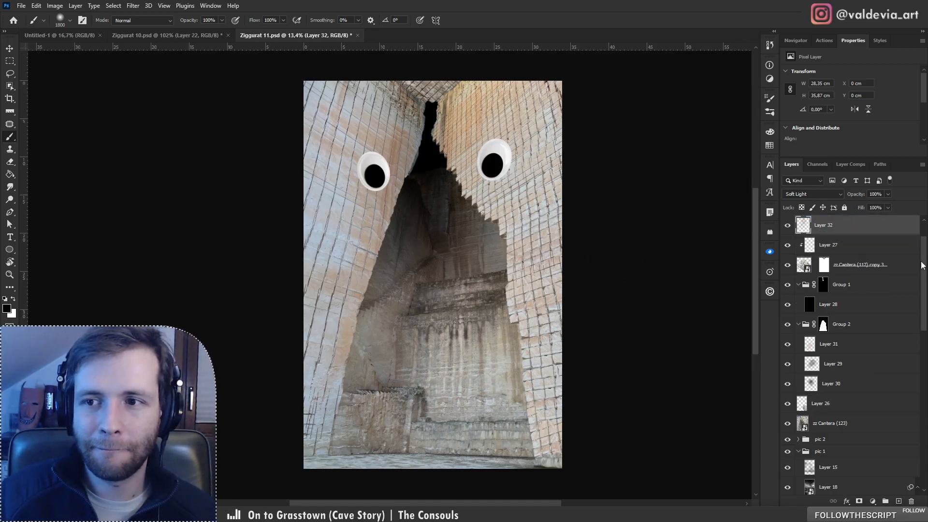
pyautogui.scroll(2, 916, 275)
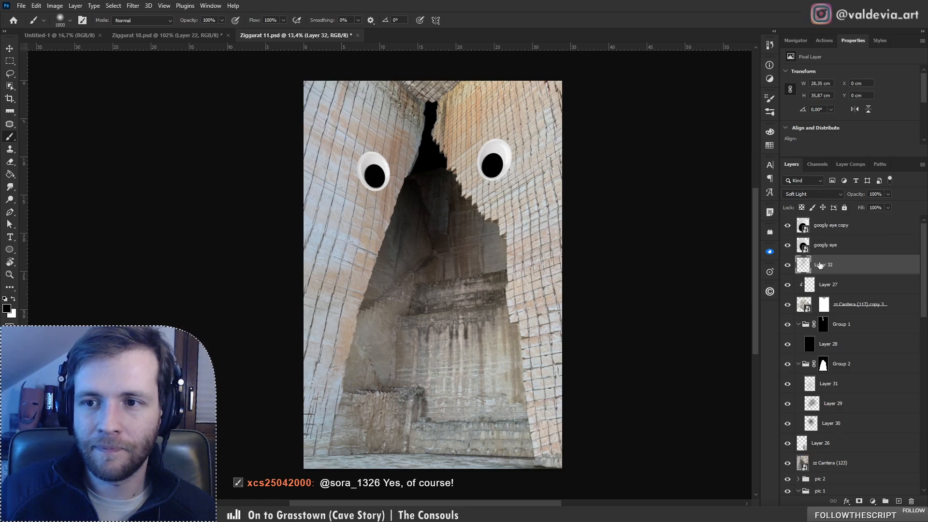
pyautogui.moveTo(443, 110)
pyautogui.mouseDown()
pyautogui.moveTo(417, 109)
pyautogui.moveTo(475, 99)
pyautogui.mouseUp()
pyautogui.moveTo(840, 265); pyautogui.dragTo(840, 223)
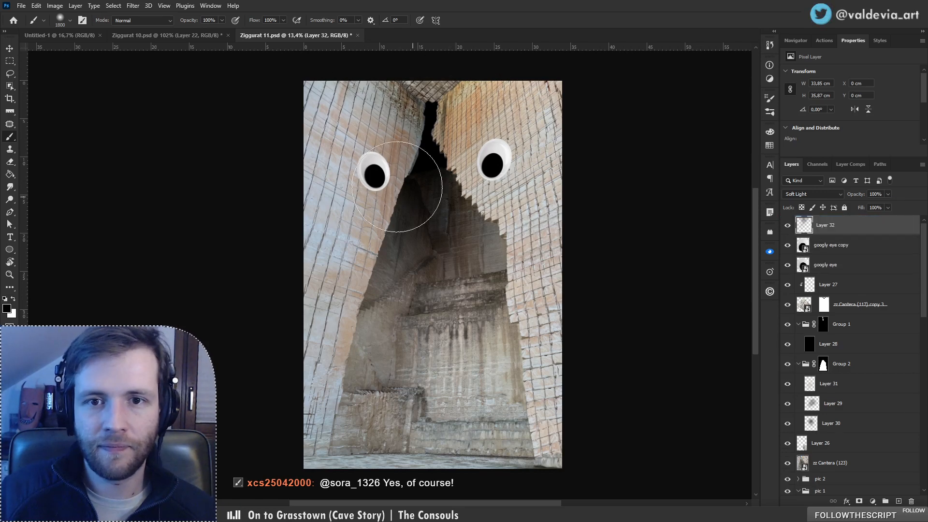
pyautogui.moveTo(448, 151)
pyautogui.mouseDown()
pyautogui.moveTo(465, 204)
pyautogui.moveTo(476, 171)
pyautogui.moveTo(404, 186)
pyautogui.moveTo(394, 259)
pyautogui.moveTo(311, 300)
pyautogui.moveTo(303, 425)
pyautogui.mouseUp()
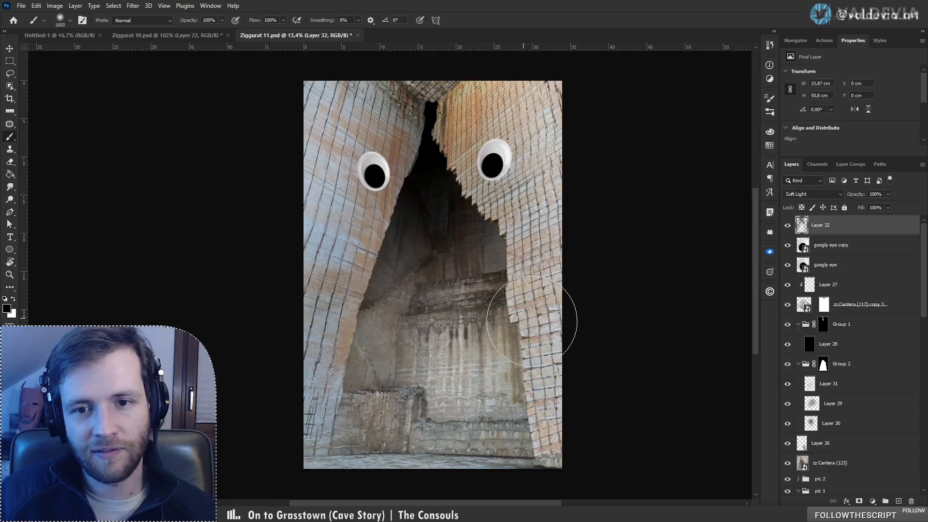
# Step: Add a new layer above Layer 32 and set its blend mode to Color
pyautogui.press('z')
pyautogui.moveTo(414, 269)
pyautogui.mouseDown()
pyautogui.moveTo(329, 277)
pyautogui.moveTo(439, 286)
pyautogui.moveTo(393, 282)
pyautogui.moveTo(406, 282)
pyautogui.mouseUp()
pyautogui.press('b')
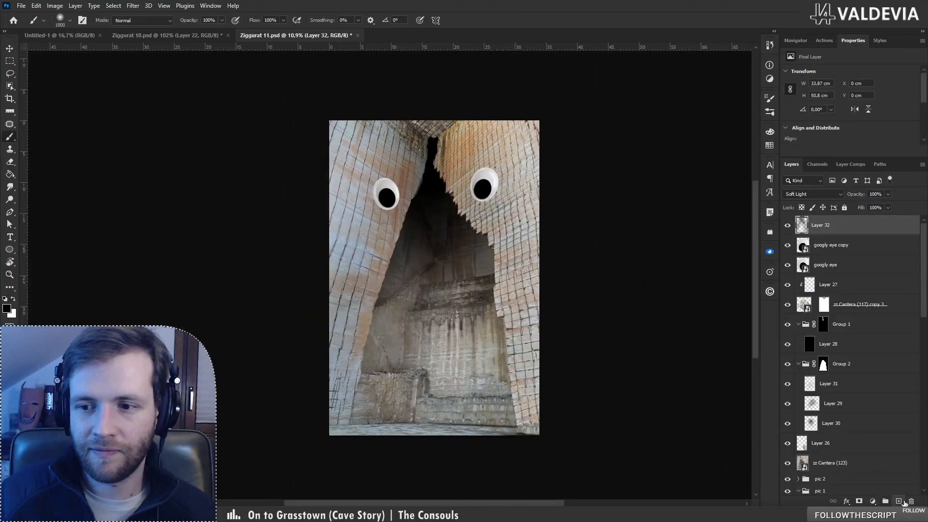
pyautogui.click(898, 501)
pyautogui.click(801, 195)
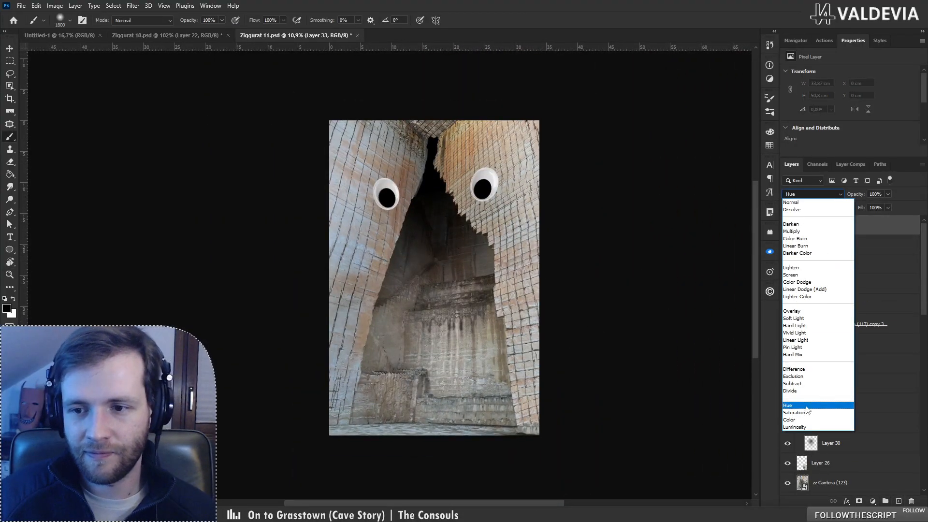
pyautogui.click(797, 419)
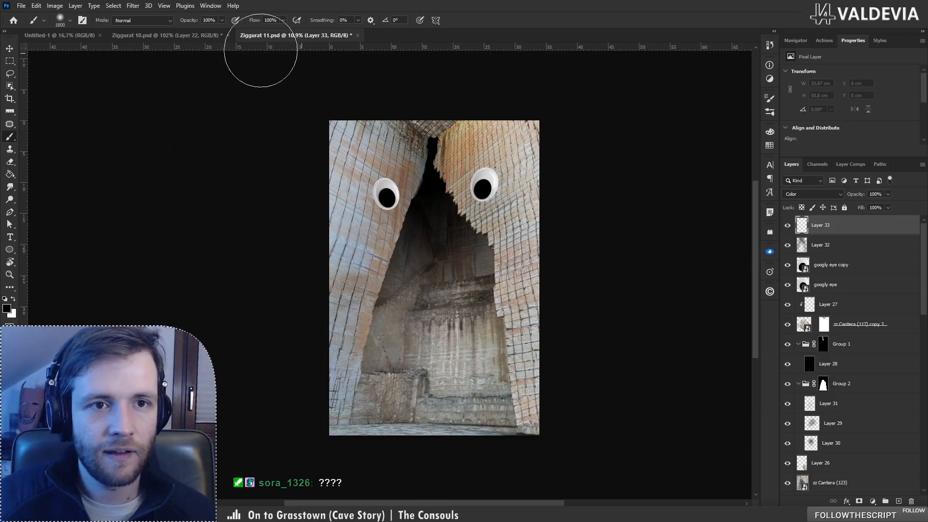
# Step: Copy the Hue/Saturation 2 copy adjustment layer from Ziggurat 10.psd to the top of Ziggurat 11.psd
pyautogui.click(167, 35)
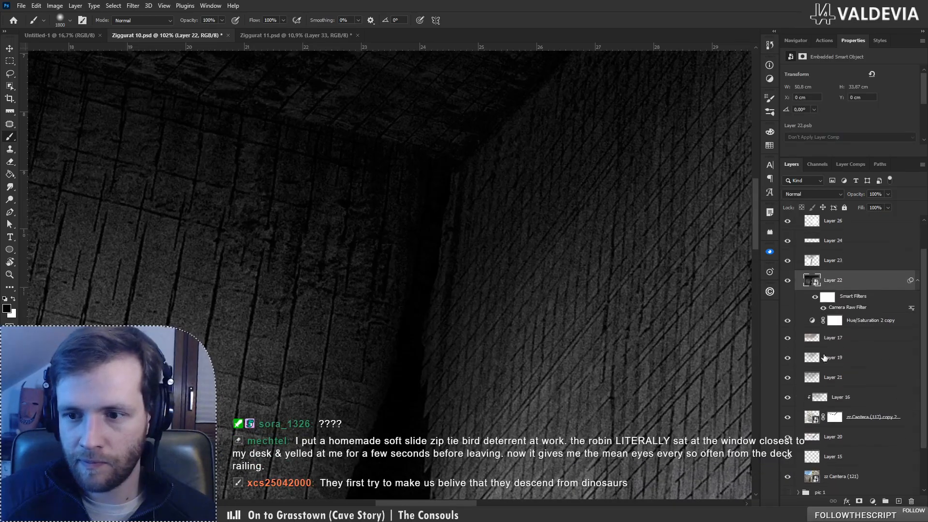
pyautogui.scroll(1, 870, 348)
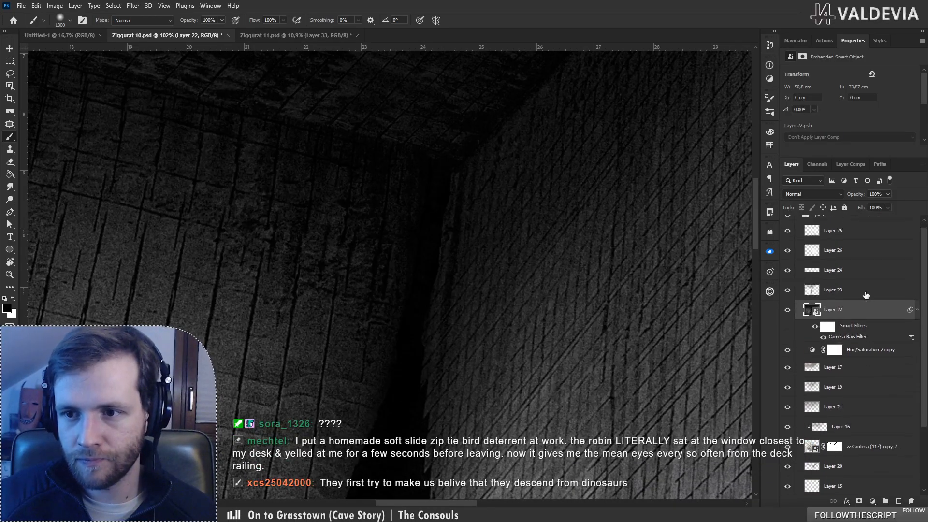
pyautogui.click(887, 354)
pyautogui.press('x')
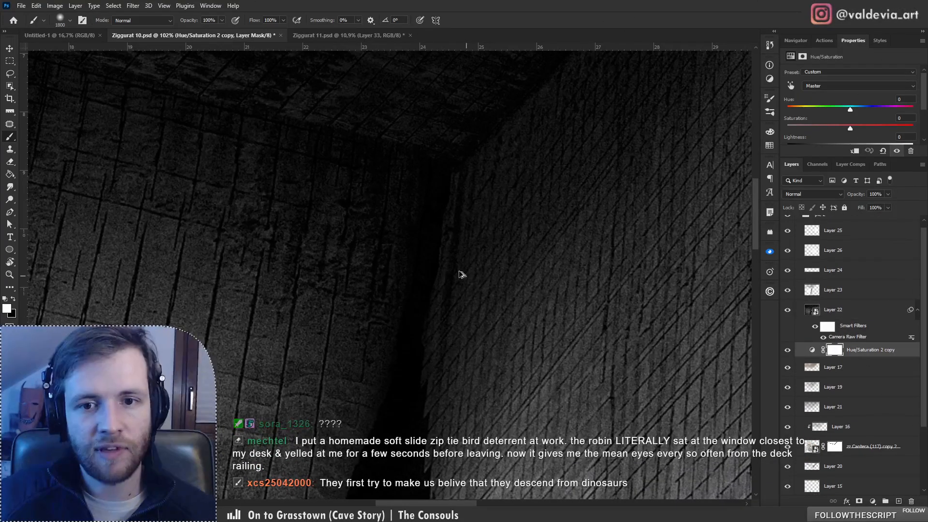
pyautogui.click(351, 35)
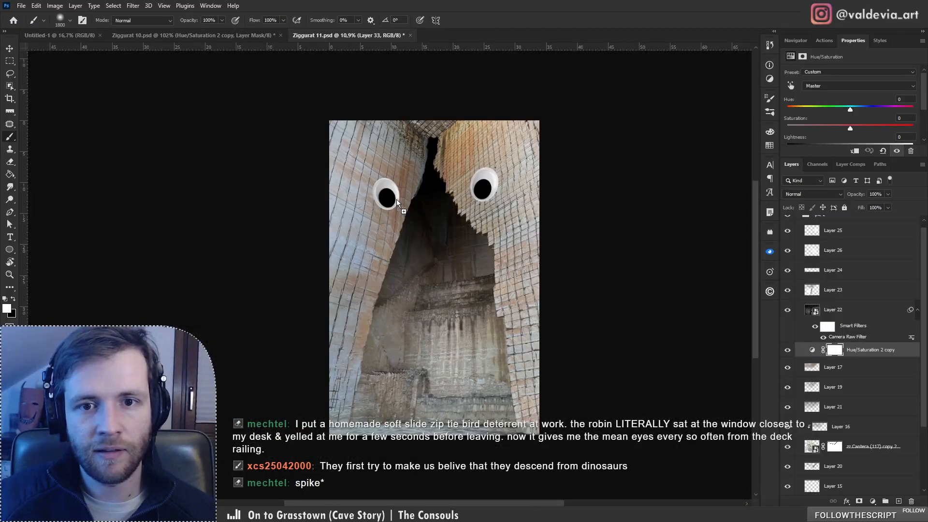
pyautogui.moveTo(398, 203); pyautogui.dragTo(398, 204)
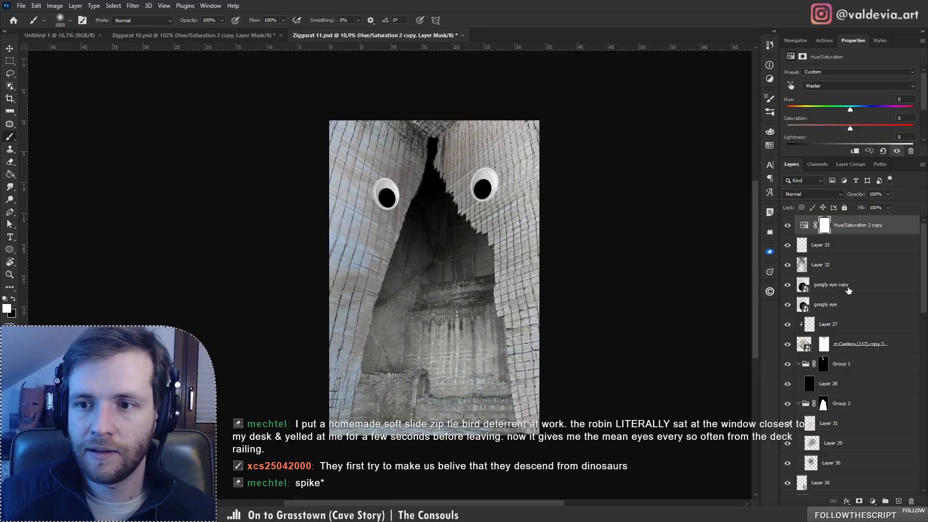
# Step: Move both googly eye layers above the Hue/Saturation 2 copy adjustment and select Layer 33
pyautogui.click(848, 289)
pyautogui.keyDown('shift'); pyautogui.click(845, 309); pyautogui.keyUp('shift')
pyautogui.moveTo(846, 289); pyautogui.dragTo(845, 224)
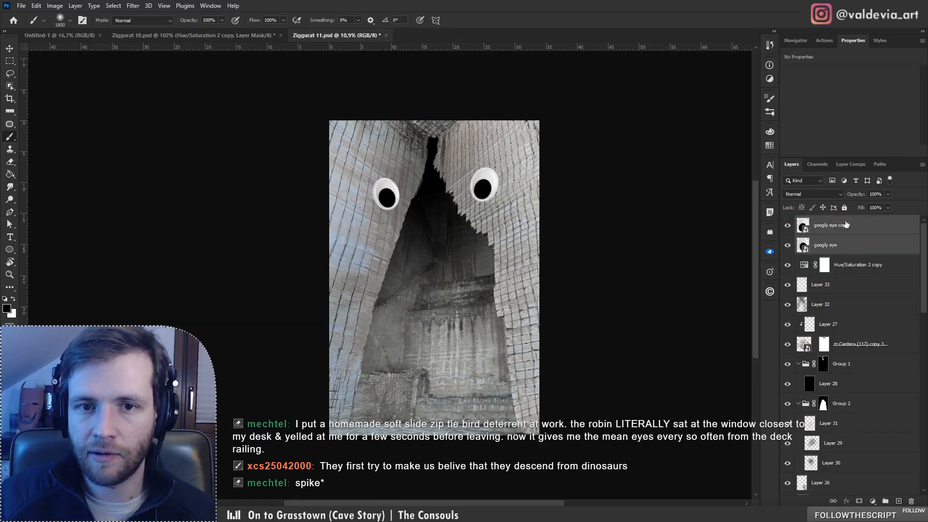
pyautogui.click(863, 289)
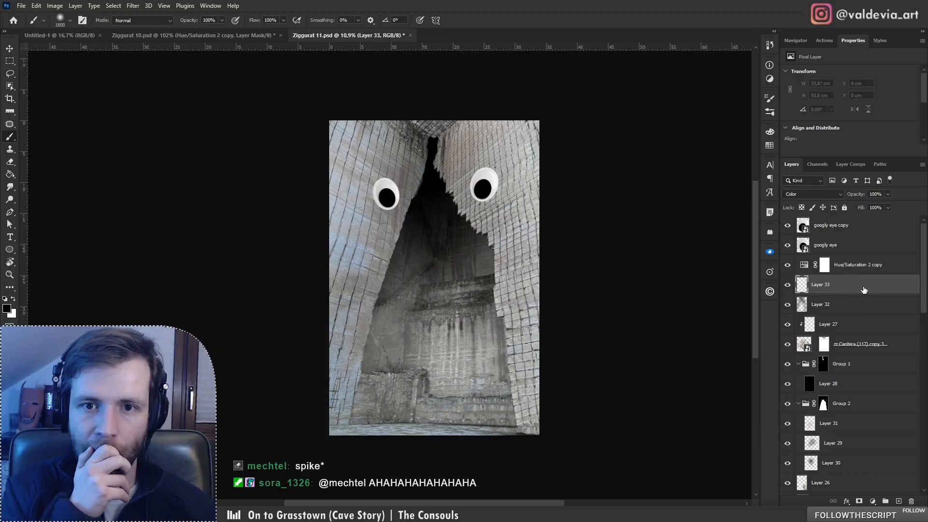
# Step: Hide both googly eye layers and merge a copy of the visible image into a new smart object layer on top
pyautogui.click(793, 227)
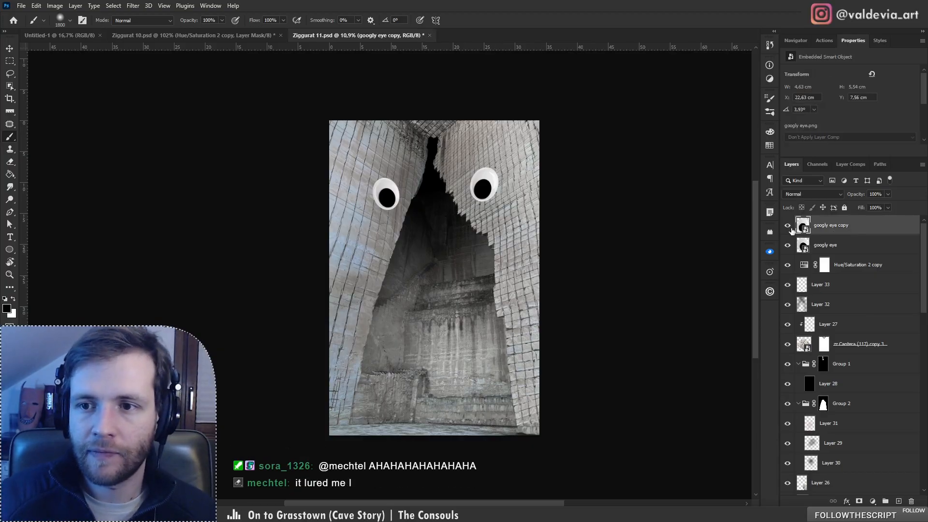
pyautogui.click(789, 245)
pyautogui.hotkey('ctrl', 'shift', 'alt', 'n')
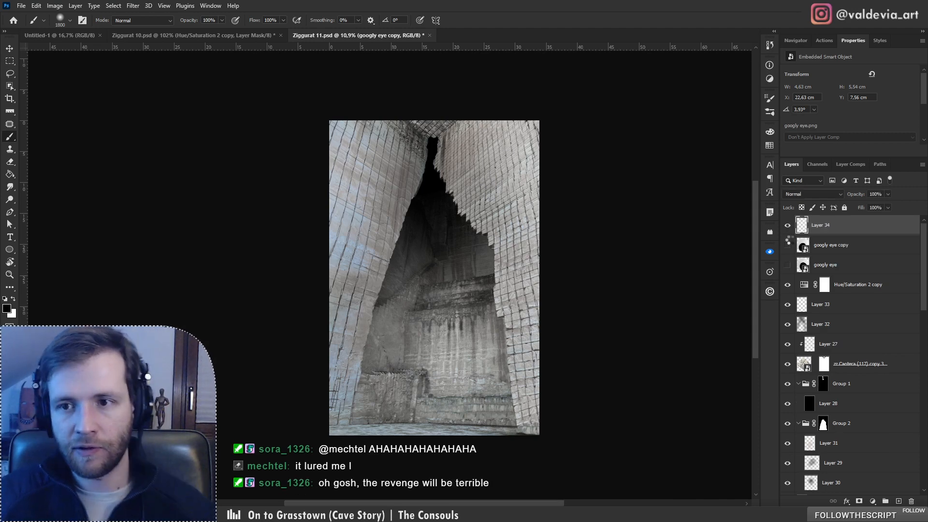
# Step: Copy the smart object Layer 22 with its Camera Raw Filter from Ziggurat 10.psd into Ziggurat 11.psd
pyautogui.click(237, 35)
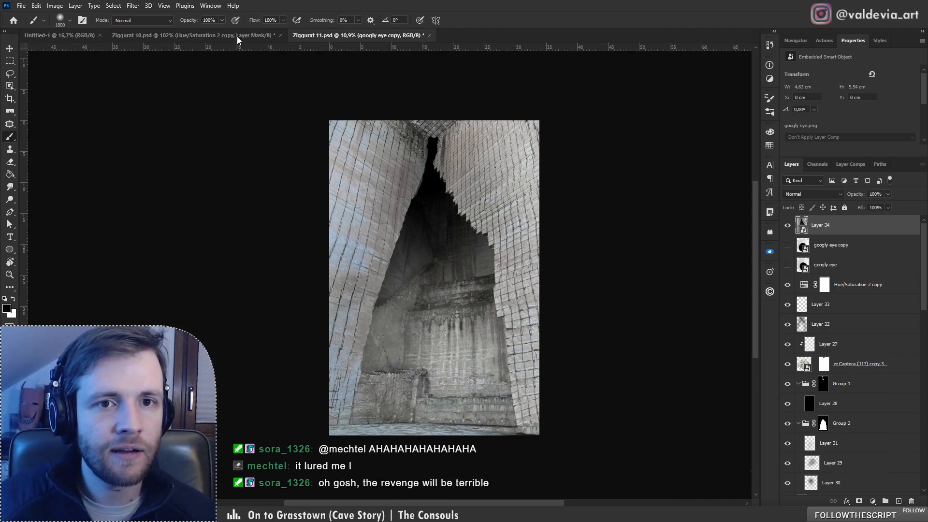
pyautogui.click(843, 315)
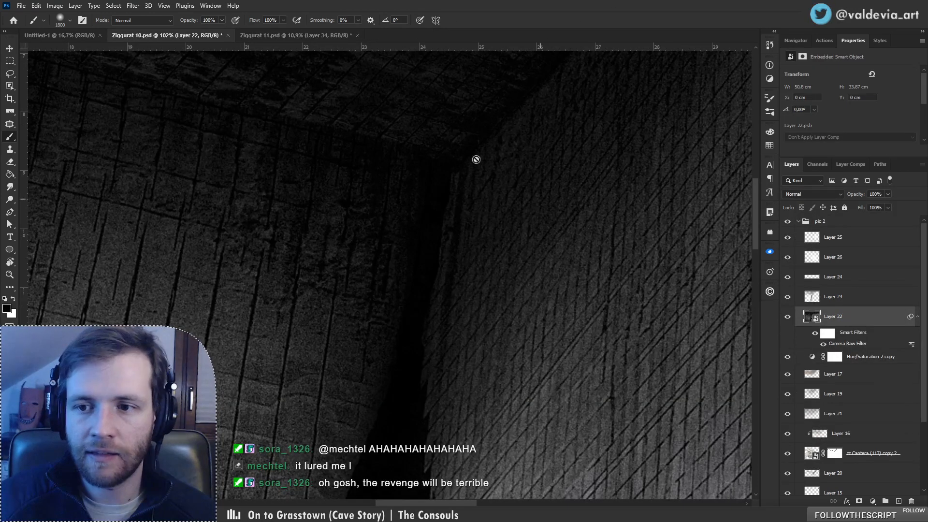
pyautogui.click(11, 52)
pyautogui.moveTo(193, 145)
pyautogui.mouseDown()
pyautogui.moveTo(273, 28)
pyautogui.moveTo(288, 79)
pyautogui.moveTo(457, 361)
pyautogui.mouseUp()
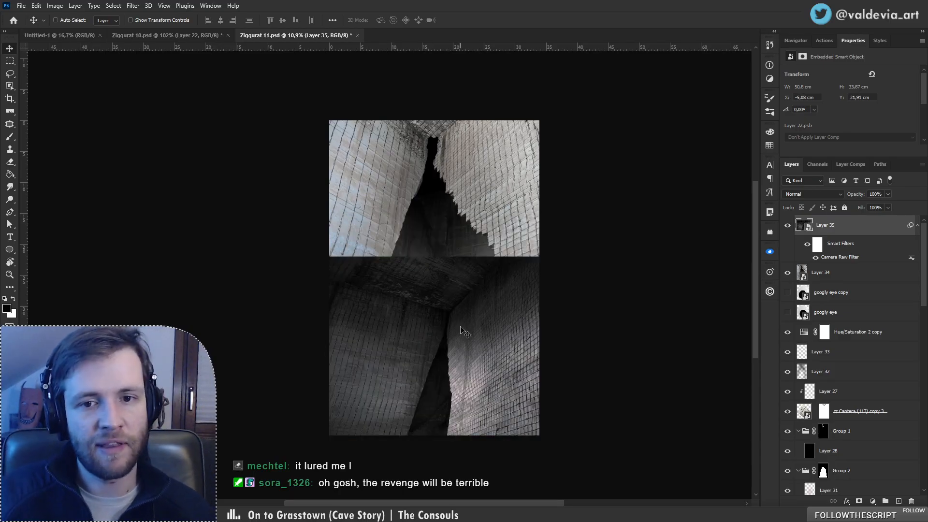
# Step: Move Layer 35 up to about X -6.19 cm, Y 0.51 cm, compare it with the scene and hide it
pyautogui.moveTo(461, 330); pyautogui.dragTo(453, 209)
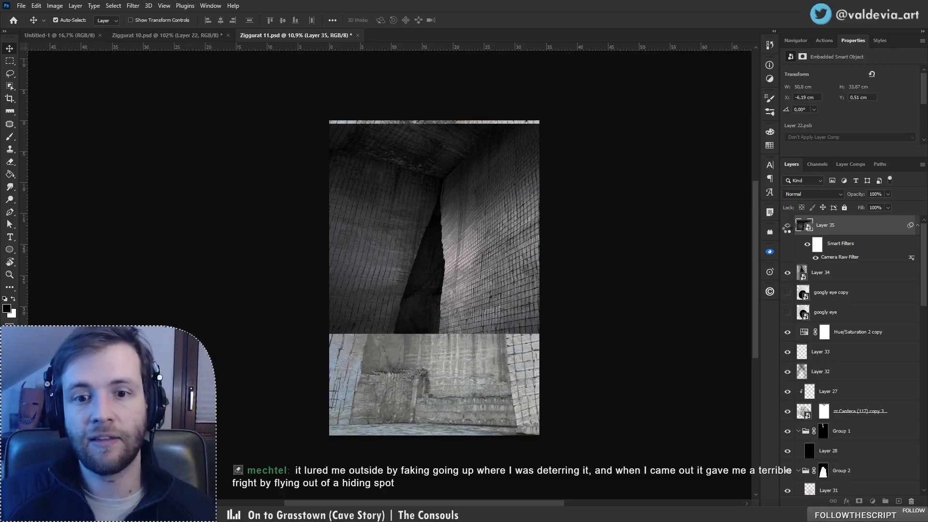
pyautogui.click(787, 226)
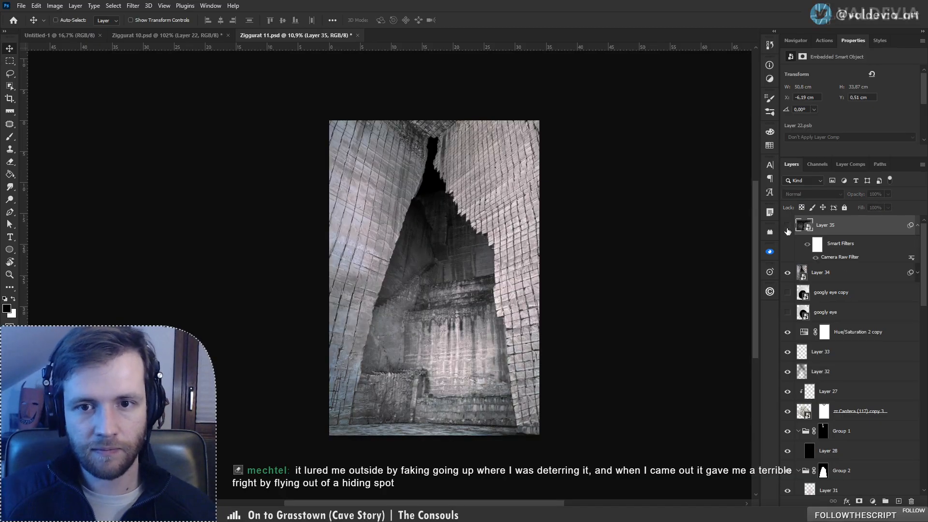
pyautogui.click(787, 225)
pyautogui.click(788, 230)
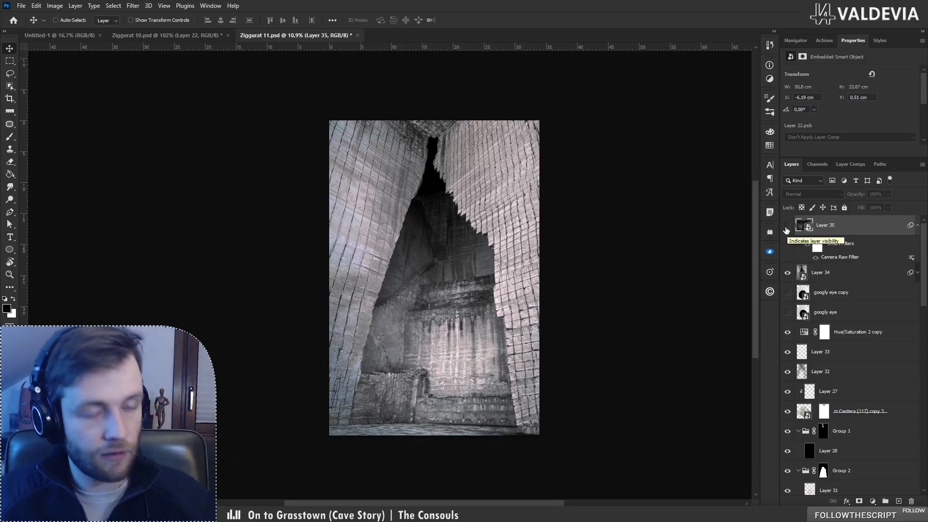
# Step: Save the document to the desktop in Large Document Format as Ziggurat 11.psb
pyautogui.hotkey('ctrl', 's')
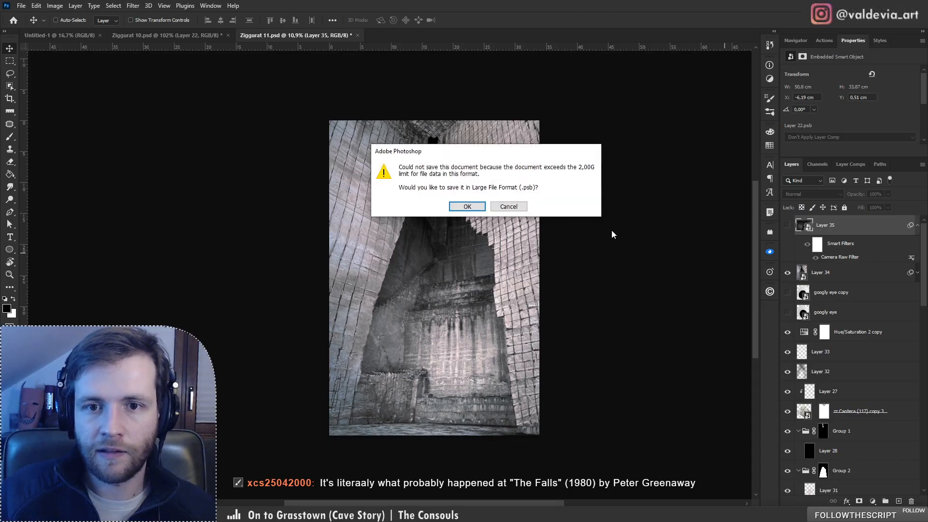
pyautogui.click(466, 206)
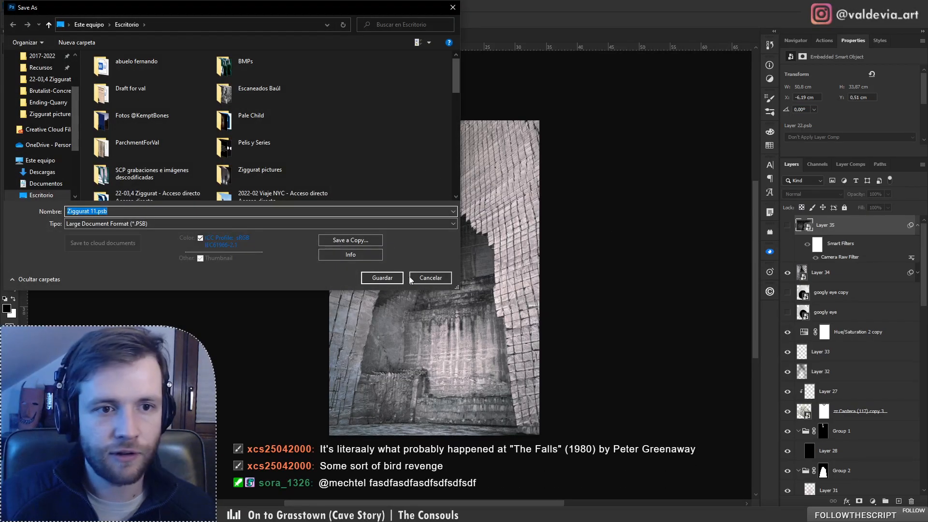
pyautogui.click(382, 278)
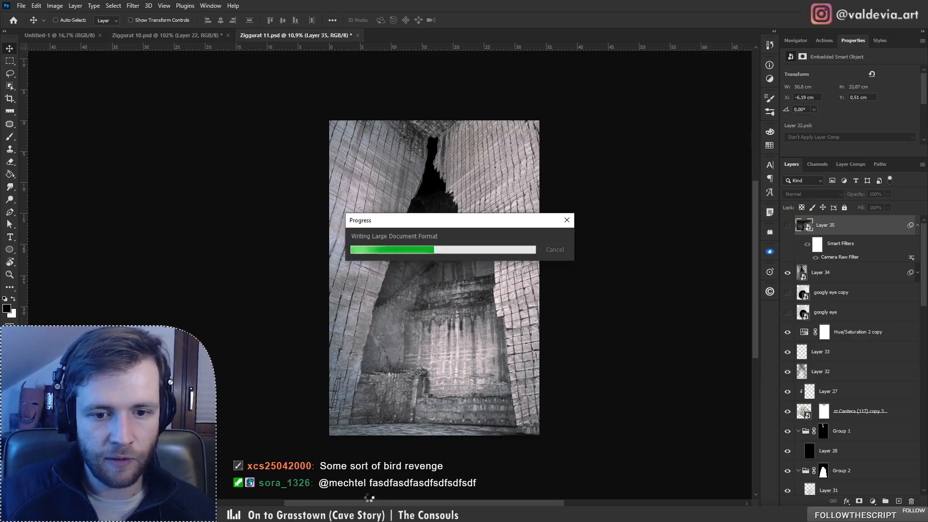
pyautogui.click(284, 510)
pyautogui.moveTo(521, 128); pyautogui.dragTo(0, 86)
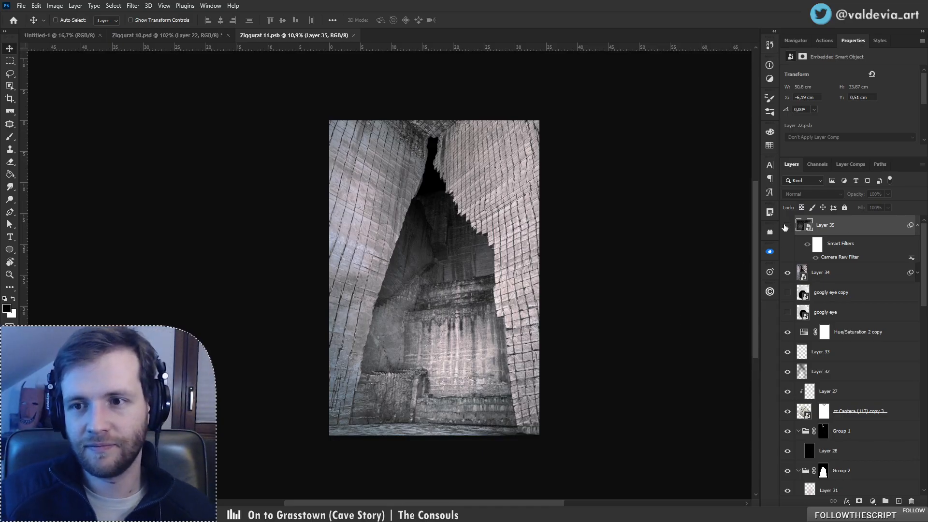
# Step: Hide Layer 34 and move both googly eye layers above Layer 35, leaving the eyes hidden
pyautogui.click(787, 225)
pyautogui.click(787, 225)
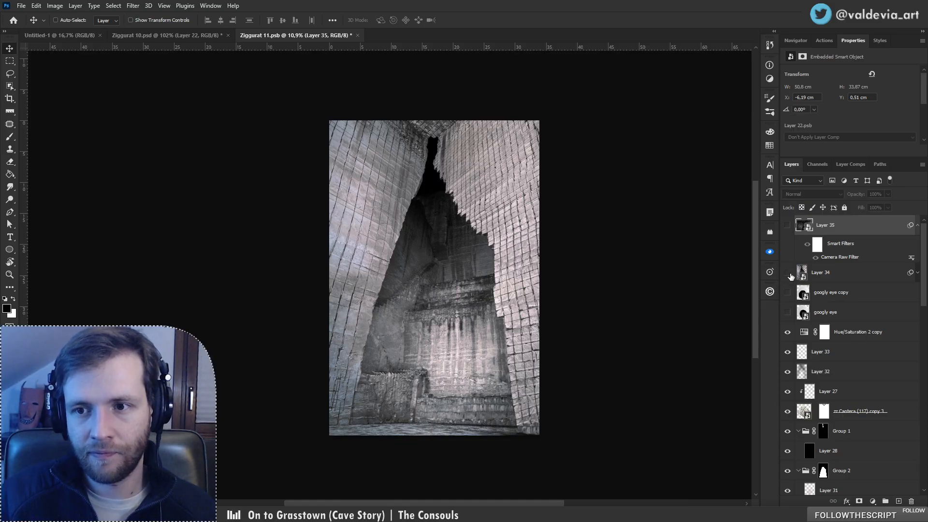
pyautogui.click(787, 273)
pyautogui.click(886, 296)
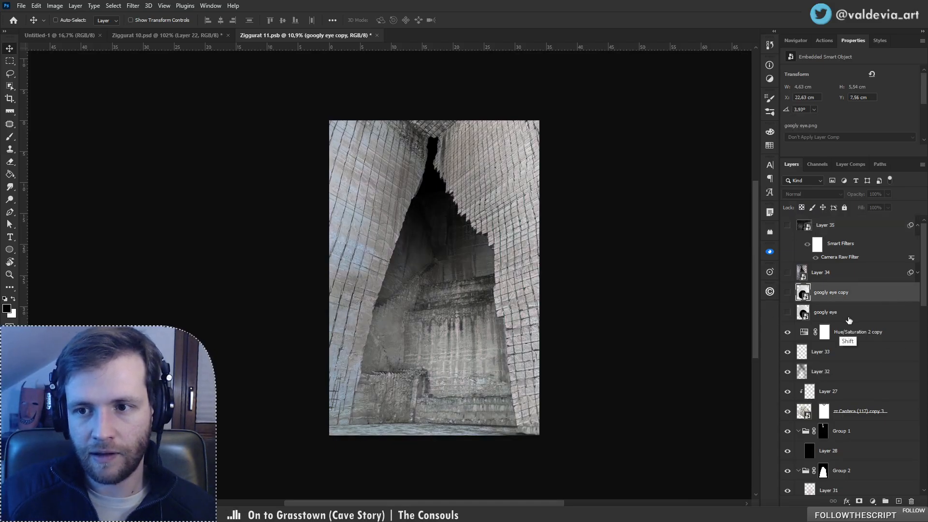
pyautogui.keyDown('shift'); pyautogui.click(803, 312); pyautogui.keyUp('shift')
pyautogui.moveTo(802, 312); pyautogui.dragTo(786, 246)
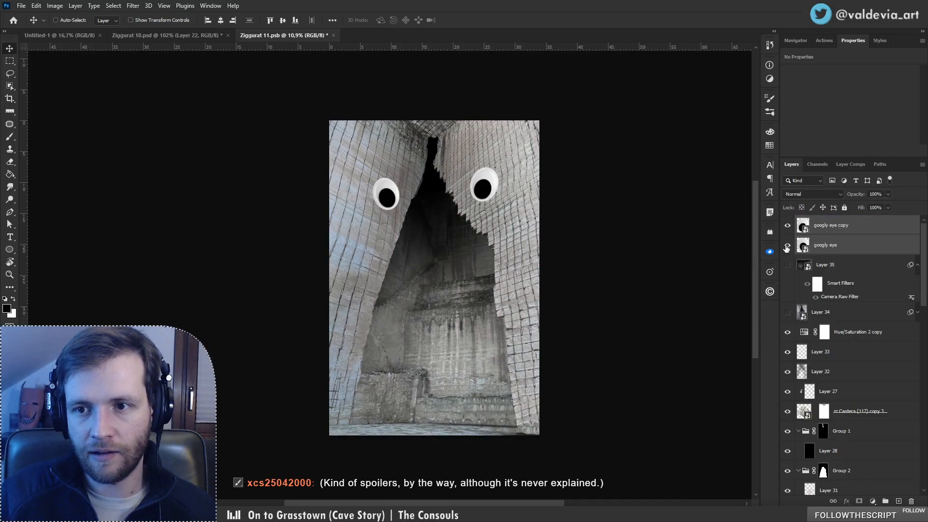
pyautogui.click(863, 332)
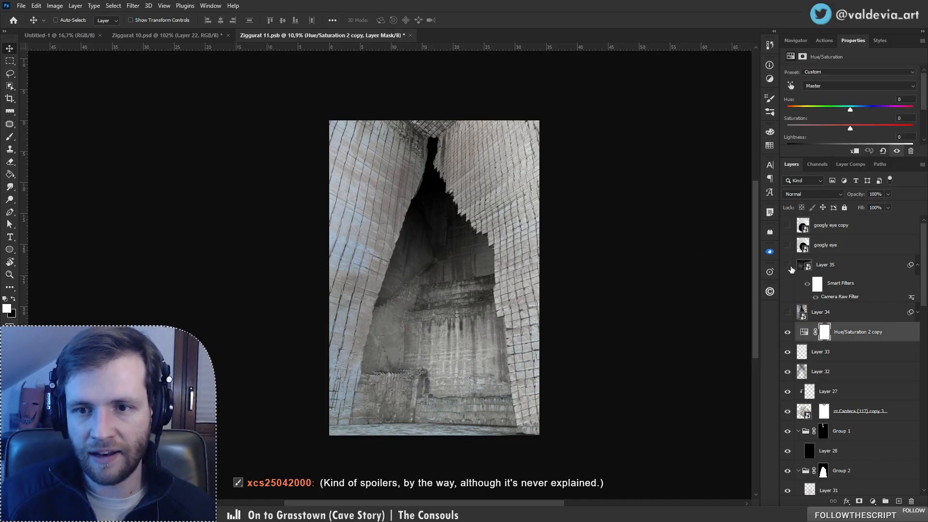
# Step: Check the scene against Layer 35, then add a new layer above Layer 33 with the Soft Light blend mode
pyautogui.click(788, 265)
pyautogui.click(788, 265)
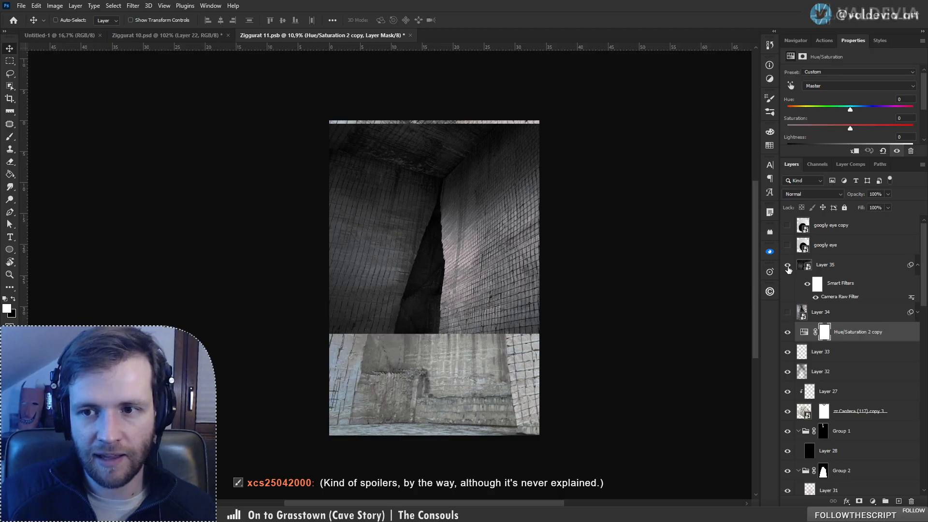
pyautogui.click(857, 355)
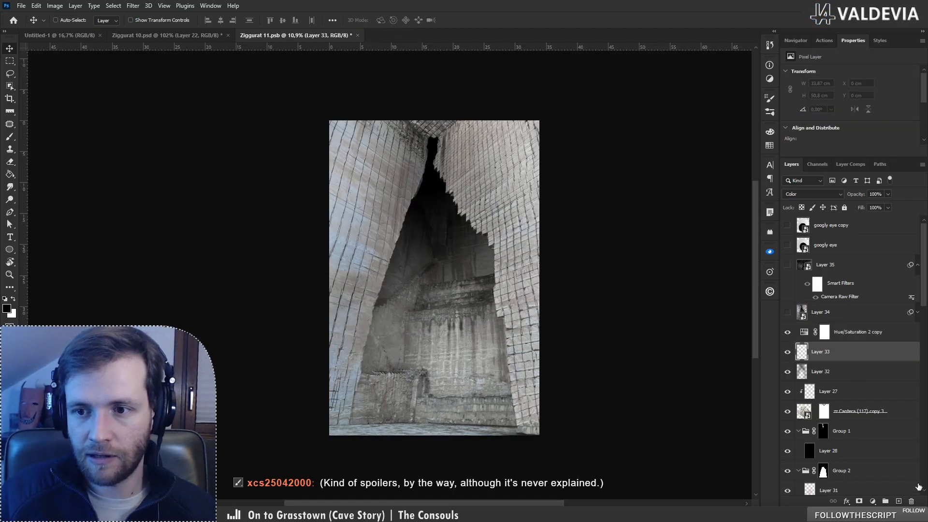
pyautogui.press('Delete')
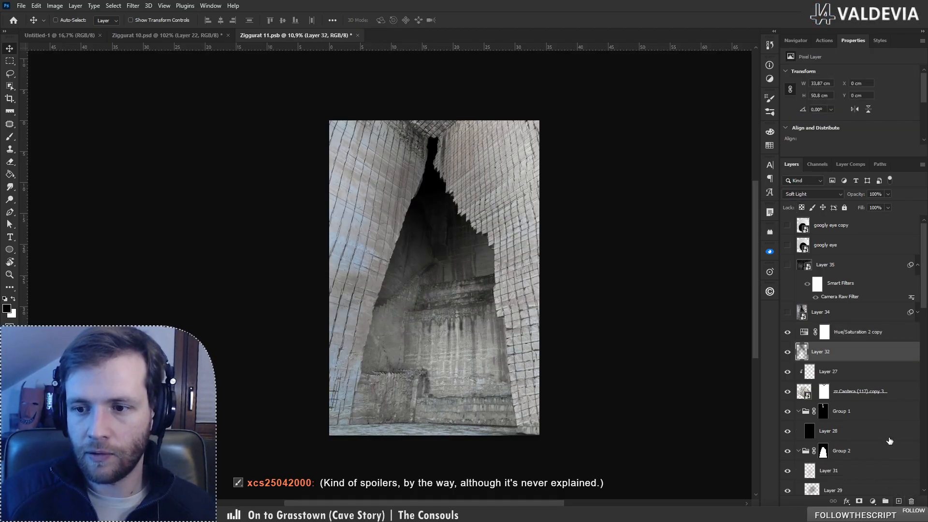
pyautogui.hotkey('ctrl', 'z')
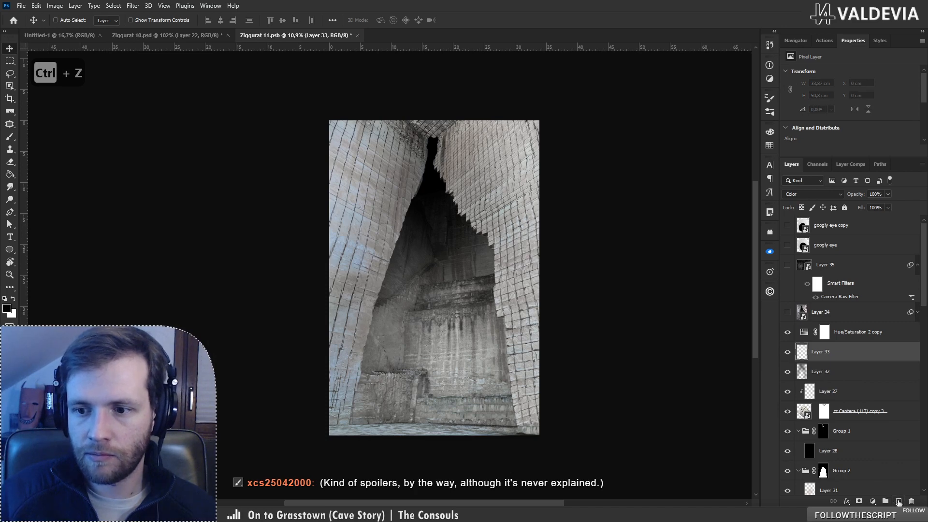
pyautogui.click(898, 501)
pyautogui.click(814, 196)
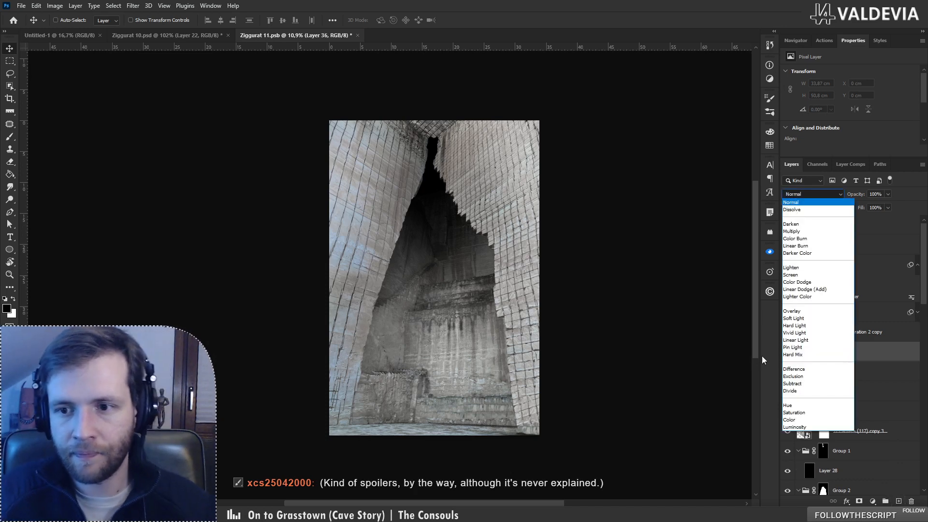
pyautogui.click(793, 318)
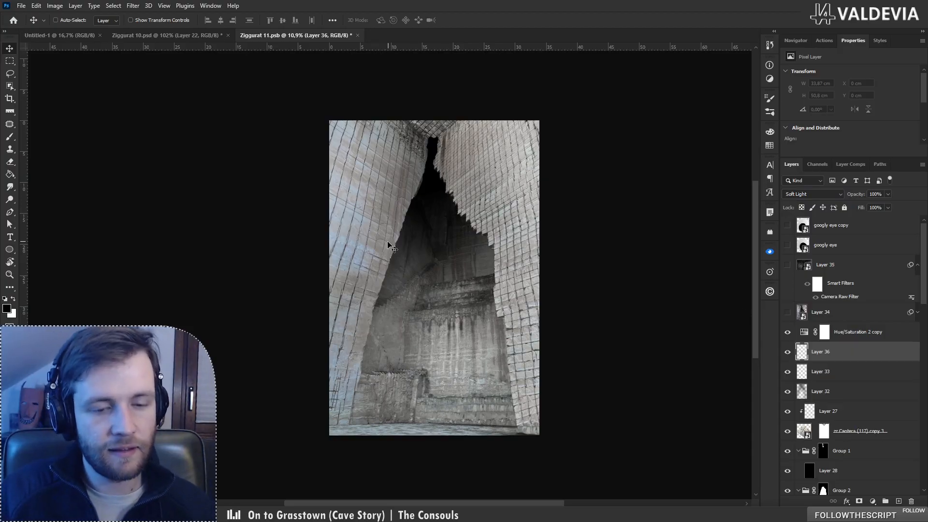
# Step: Try a large soft black brush stroke along the left wall's inner edge on the Soft Light layer, and undo it
pyautogui.press('b')
pyautogui.moveTo(411, 242)
pyautogui.mouseDown()
pyautogui.moveTo(377, 267)
pyautogui.moveTo(364, 306)
pyautogui.moveTo(418, 173)
pyautogui.mouseUp()
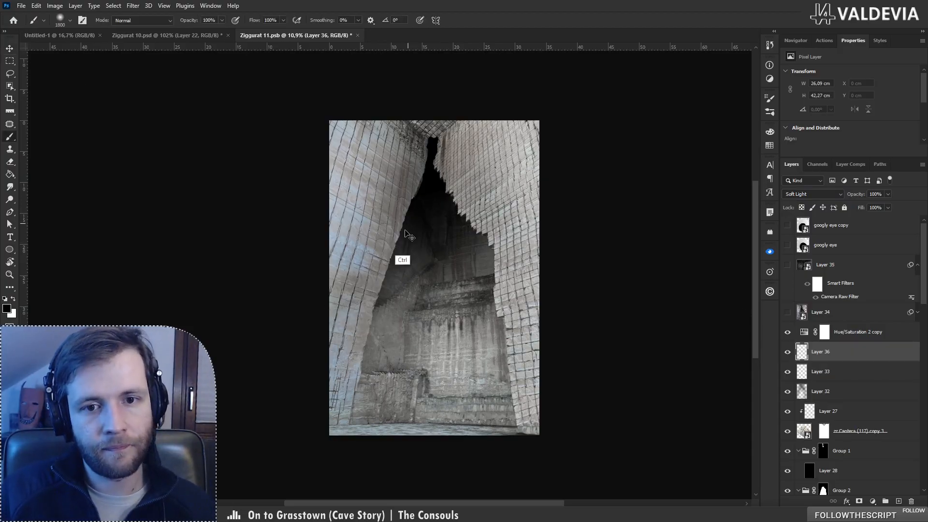
pyautogui.hotkey('ctrl', 'z')
# Step: Add a new Normal layer above Layer 33 and brush soft dark shading up the lower part of the left wall
pyautogui.click(829, 372)
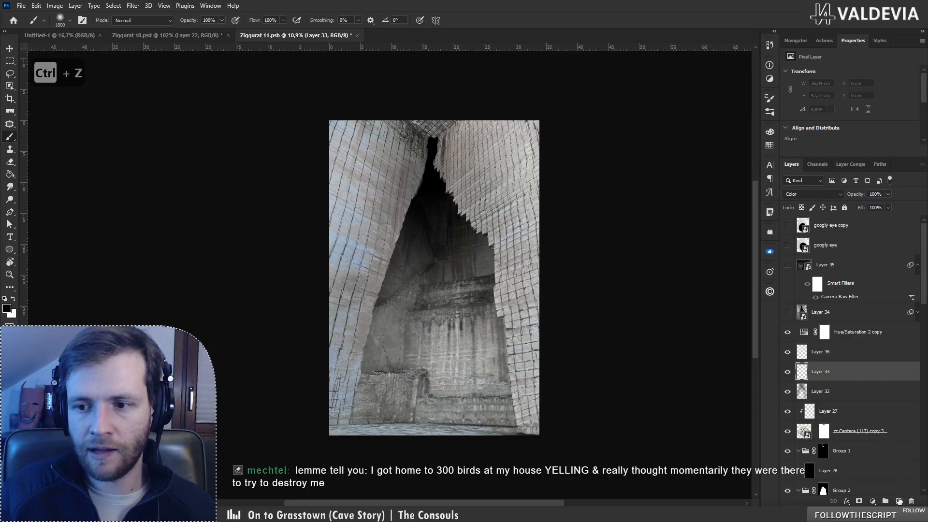
pyautogui.click(898, 501)
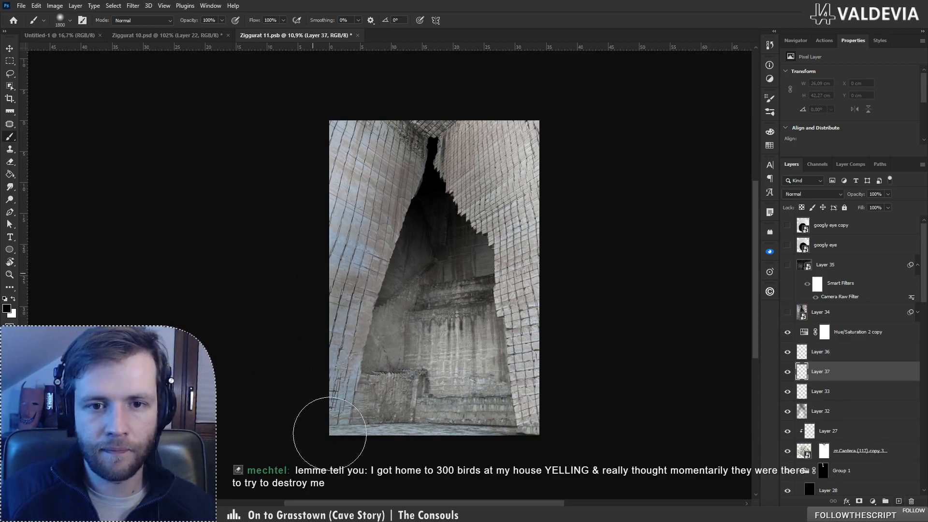
pyautogui.moveTo(329, 433)
pyautogui.mouseDown()
pyautogui.moveTo(332, 197)
pyautogui.moveTo(343, 325)
pyautogui.moveTo(307, 338)
pyautogui.moveTo(334, 383)
pyautogui.mouseUp()
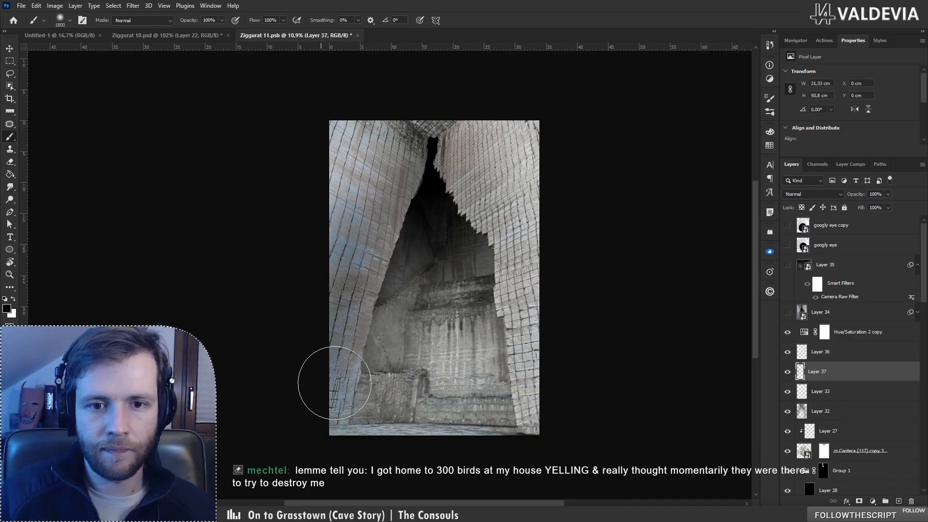
# Step: Show Layer 35 and shift it sideways to about X -14.73 cm to bring more of its right wall into the canvas
pyautogui.click(787, 265)
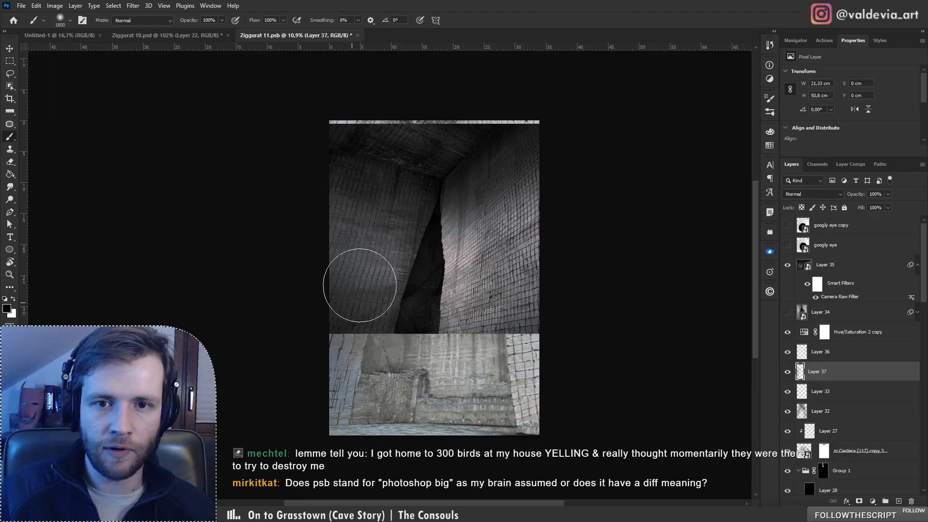
pyautogui.keyDown('ctrl'); pyautogui.click(450, 268); pyautogui.keyUp('ctrl')
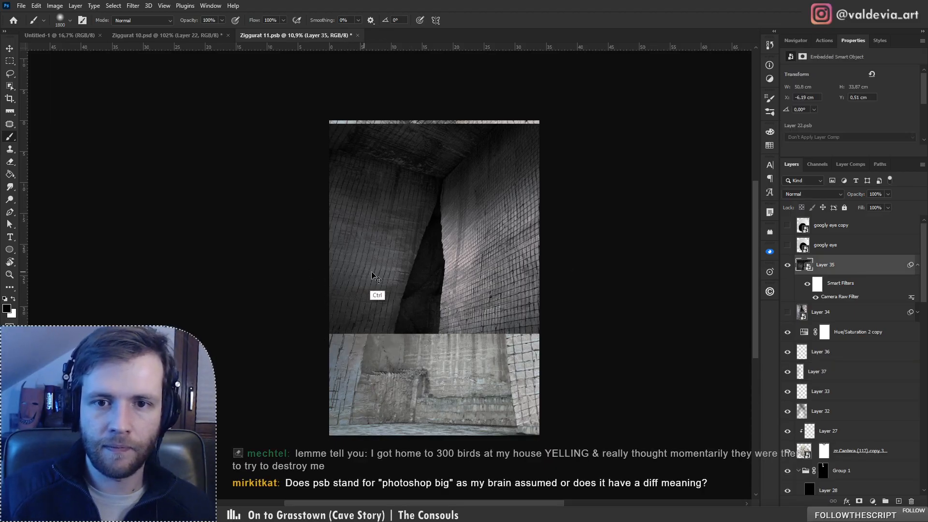
pyautogui.moveTo(450, 269); pyautogui.dragTo(398, 269)
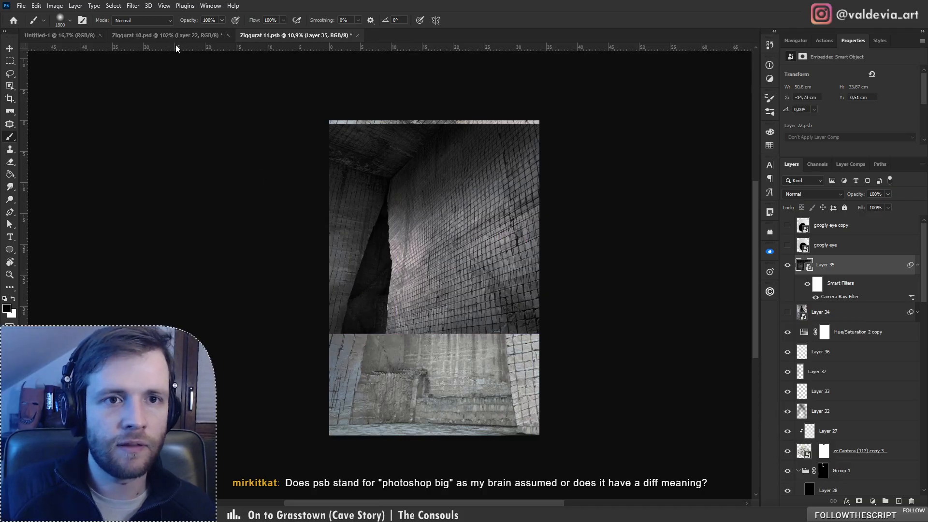
# Step: Examine the wall lighting across the whole Ziggurat 10.psd picture, then hide Layer 35 in Ziggurat 11.psb
pyautogui.click(185, 36)
pyautogui.press('z')
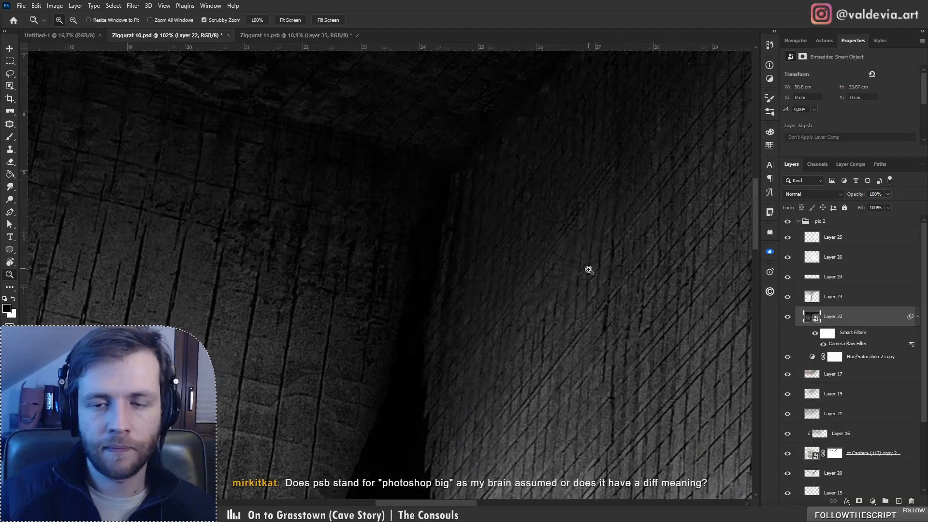
pyautogui.moveTo(590, 269); pyautogui.dragTo(435, 264)
pyautogui.moveTo(655, 306); pyautogui.dragTo(822, 310)
pyautogui.moveTo(254, 270)
pyautogui.mouseDown()
pyautogui.moveTo(162, 248)
pyautogui.moveTo(198, 252)
pyautogui.mouseUp()
pyautogui.press('b')
pyautogui.moveTo(282, 266); pyautogui.dragTo(378, 290)
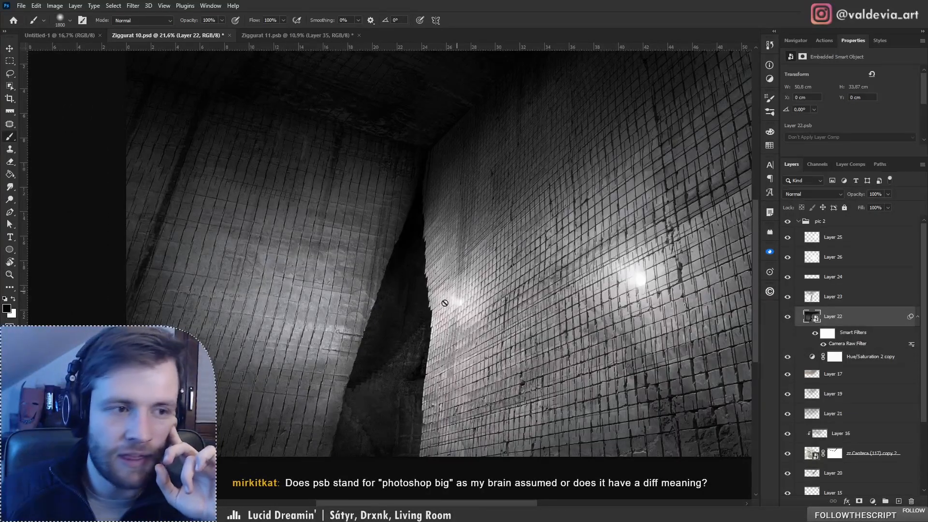
pyautogui.click(323, 36)
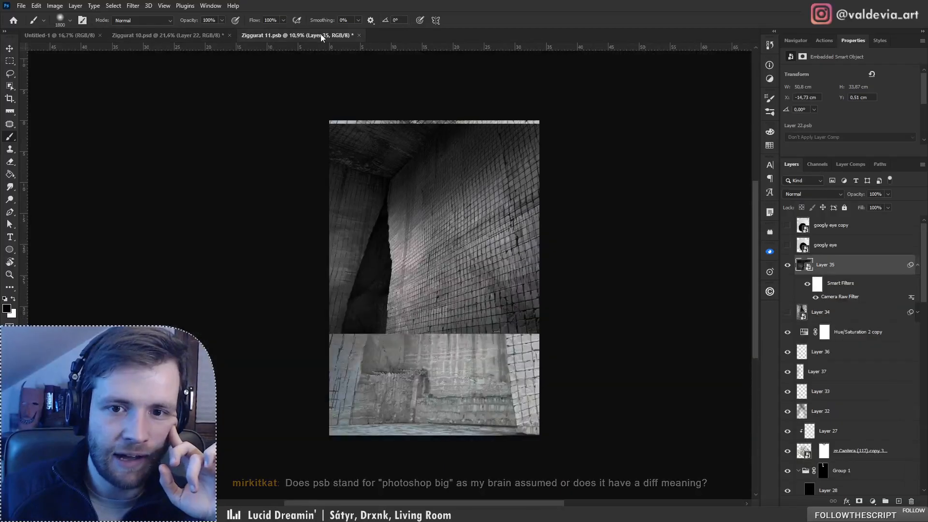
pyautogui.click(787, 266)
# Step: Compare the lighting of Ziggurat 11.psb with Ziggurat 10.psd and inspect the bright highlight beside the reference's dark crevice up close
pyautogui.click(140, 36)
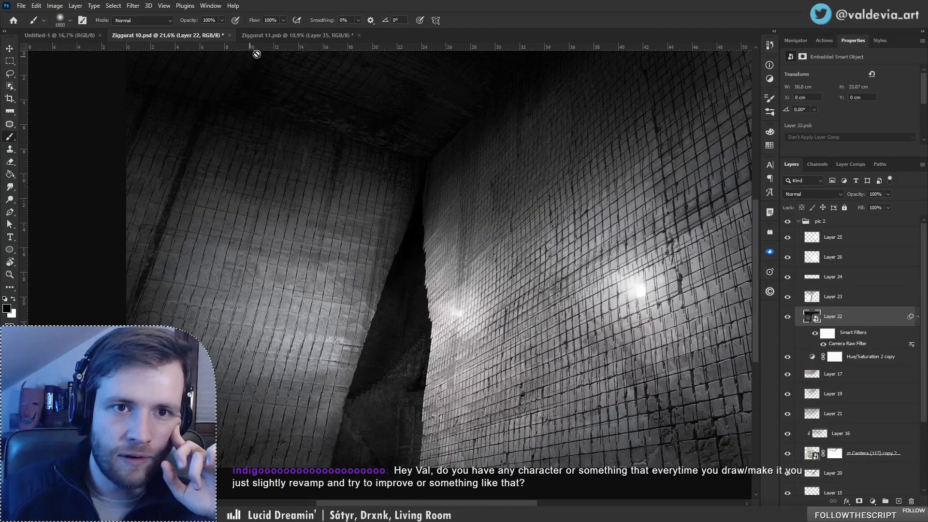
pyautogui.click(283, 36)
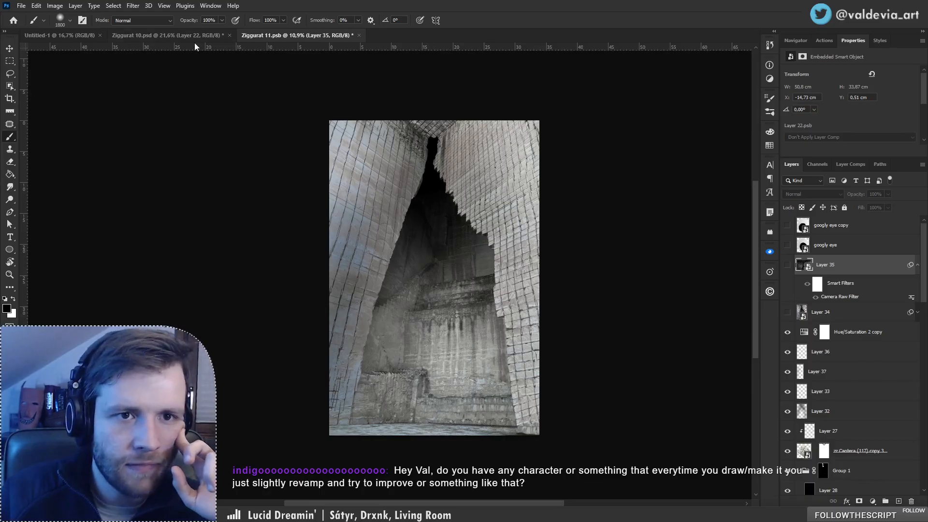
pyautogui.click(181, 34)
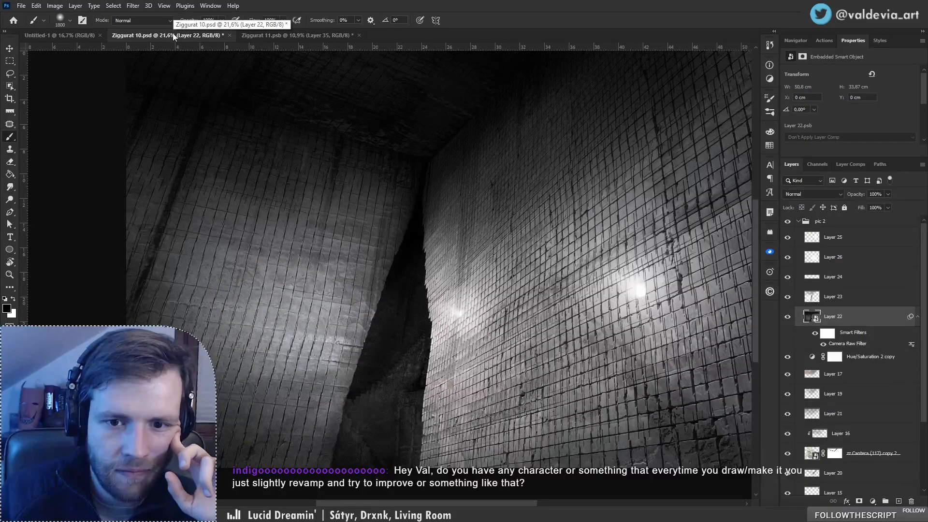
pyautogui.click(278, 36)
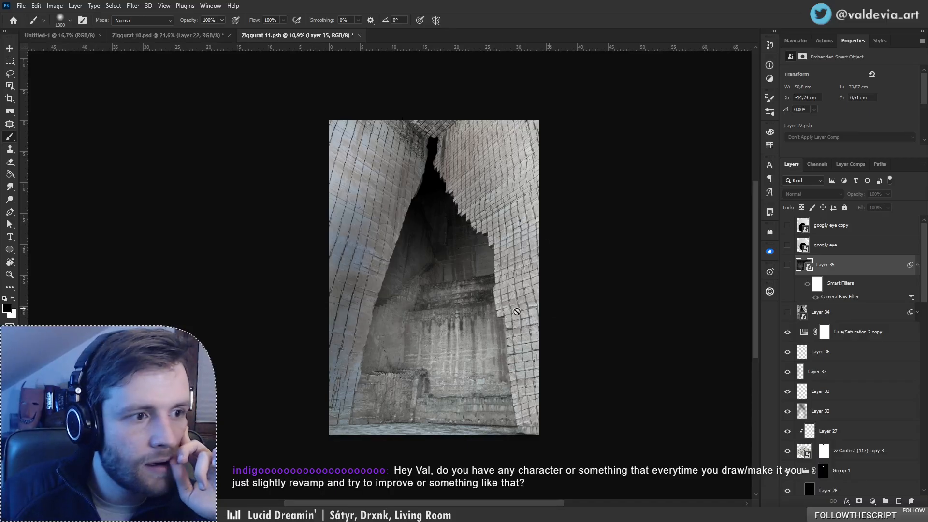
pyautogui.click(190, 38)
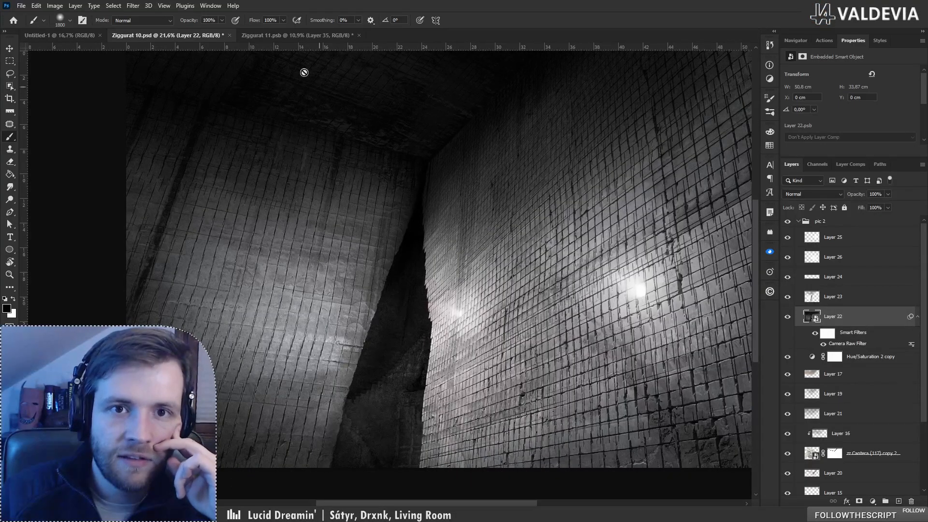
pyautogui.click(285, 36)
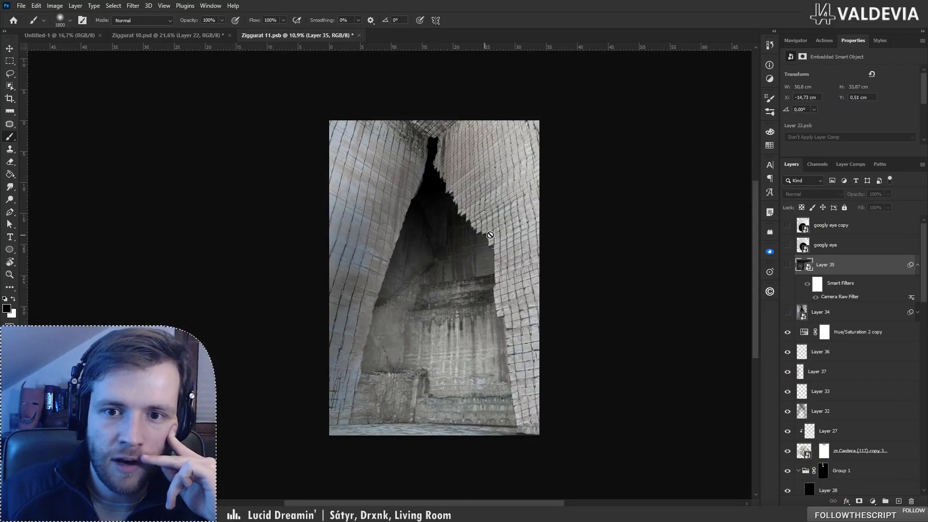
pyautogui.click(171, 42)
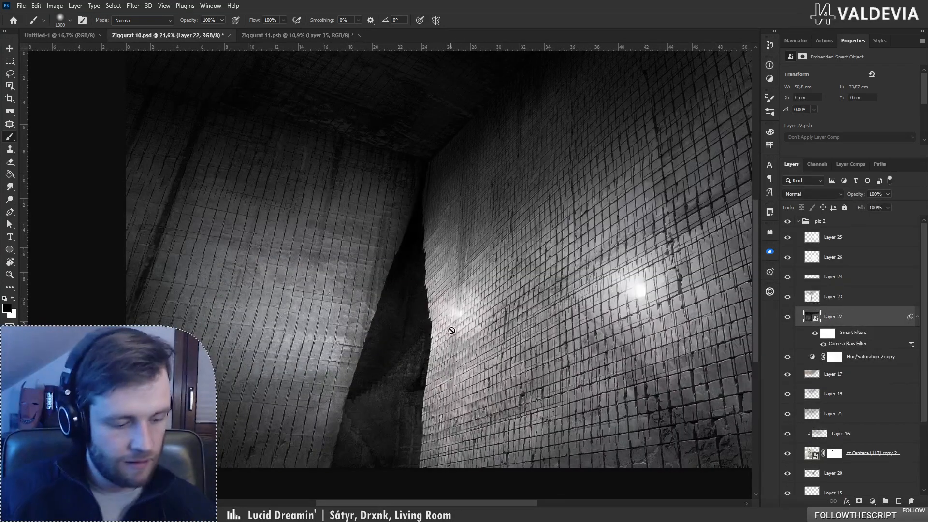
pyautogui.press('z')
pyautogui.moveTo(451, 331); pyautogui.dragTo(503, 331)
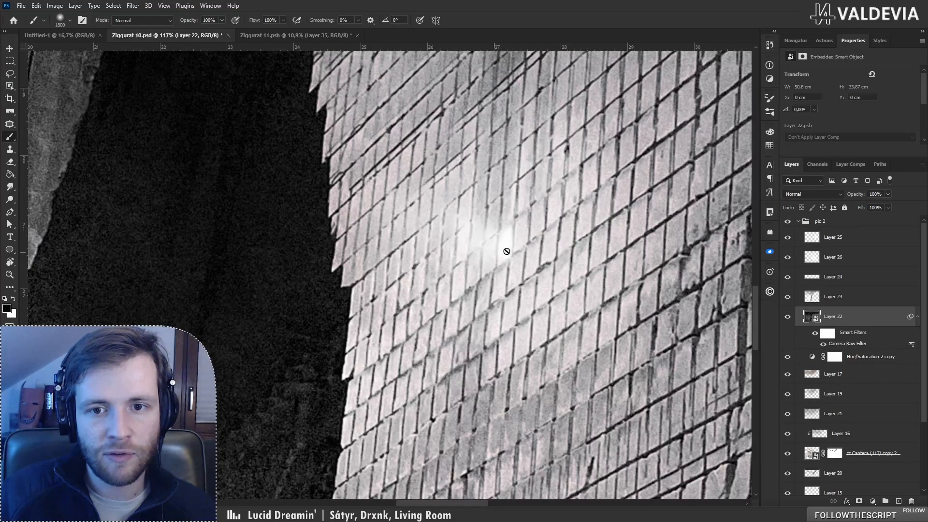
# Step: Return to Ziggurat 11.psb and examine the right wall's stonework beside the dark opening, up close and in the full picture
pyautogui.click(306, 34)
pyautogui.press('z')
pyautogui.moveTo(523, 242)
pyautogui.mouseDown()
pyautogui.moveTo(572, 229)
pyautogui.moveTo(527, 232)
pyautogui.mouseUp()
pyautogui.press('b')
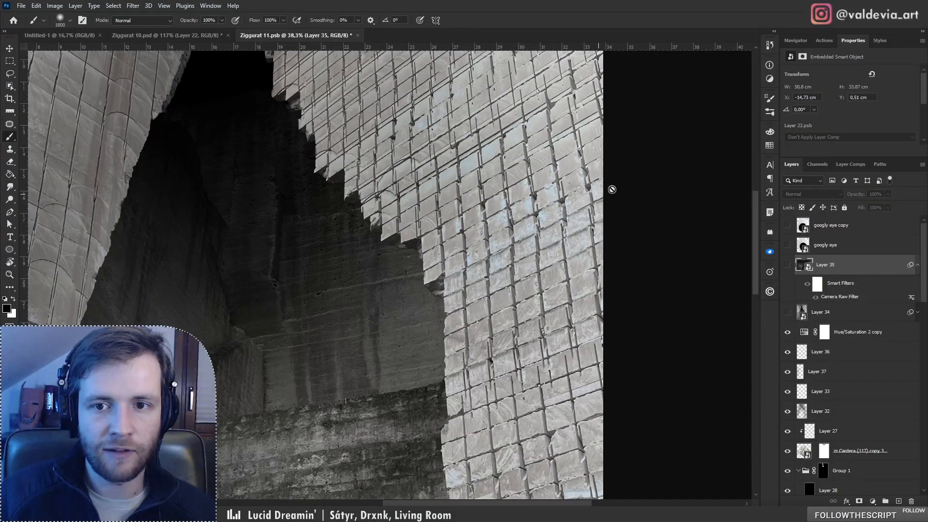
pyautogui.moveTo(425, 244)
pyautogui.mouseDown()
pyautogui.moveTo(323, 247)
pyautogui.moveTo(335, 246)
pyautogui.mouseUp()
pyautogui.press('b')
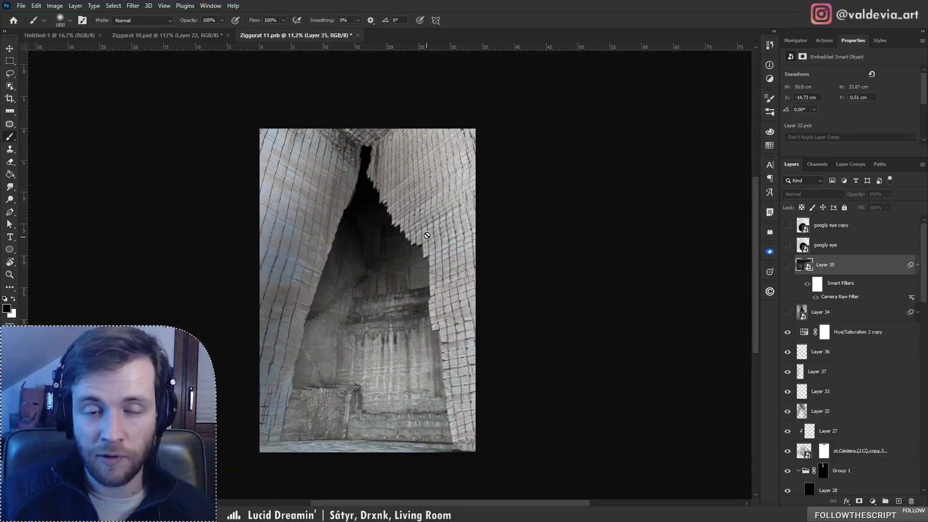
# Step: Try brushing white and black Soft Light strokes over the walls on Layer 36, and undo them
pyautogui.click(862, 352)
pyautogui.click(846, 372)
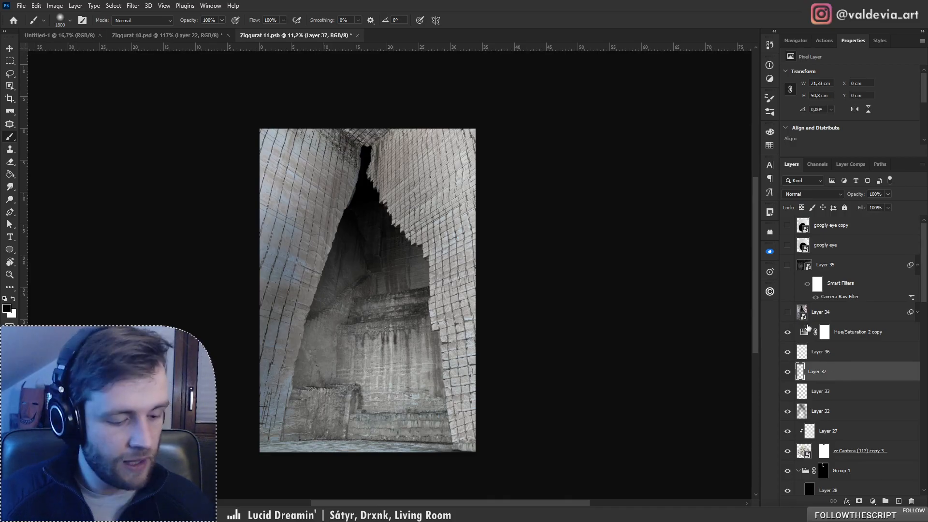
pyautogui.click(836, 352)
pyautogui.press('x')
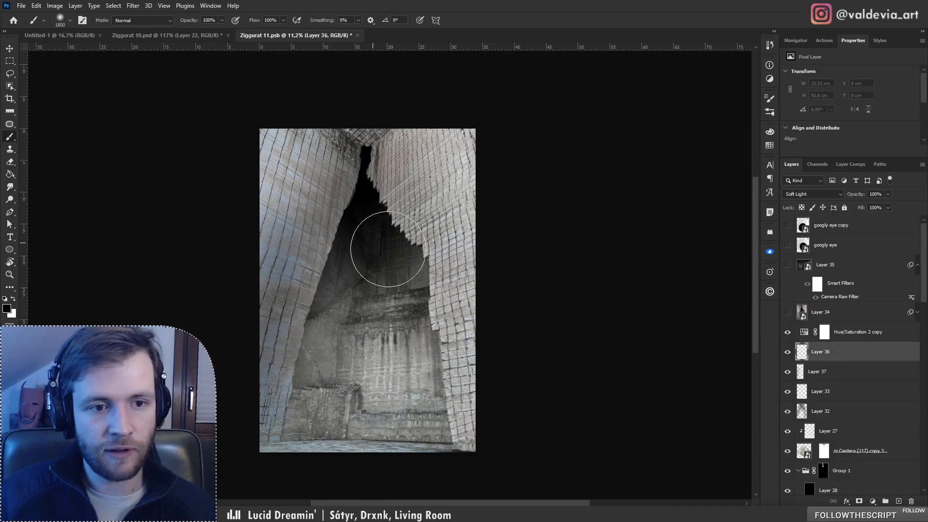
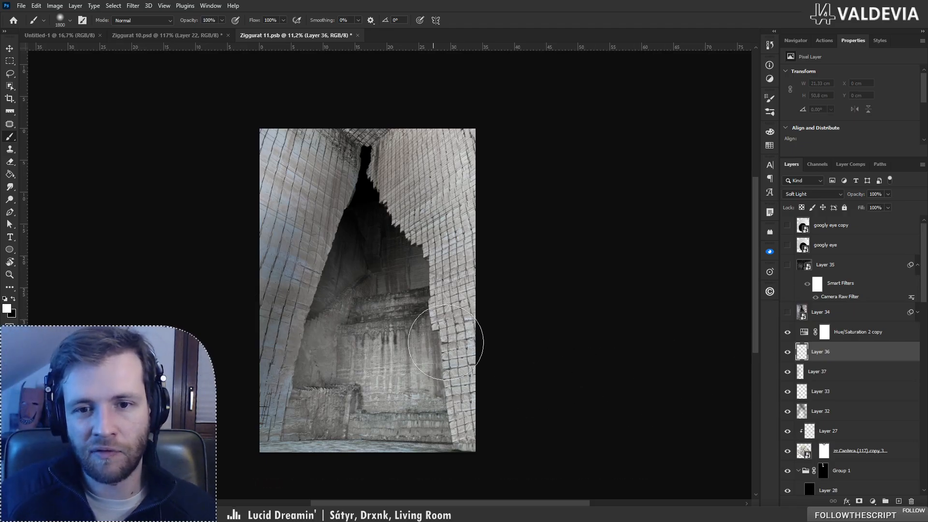
pyautogui.hotkey('ctrl', 'z')
pyautogui.press('x')
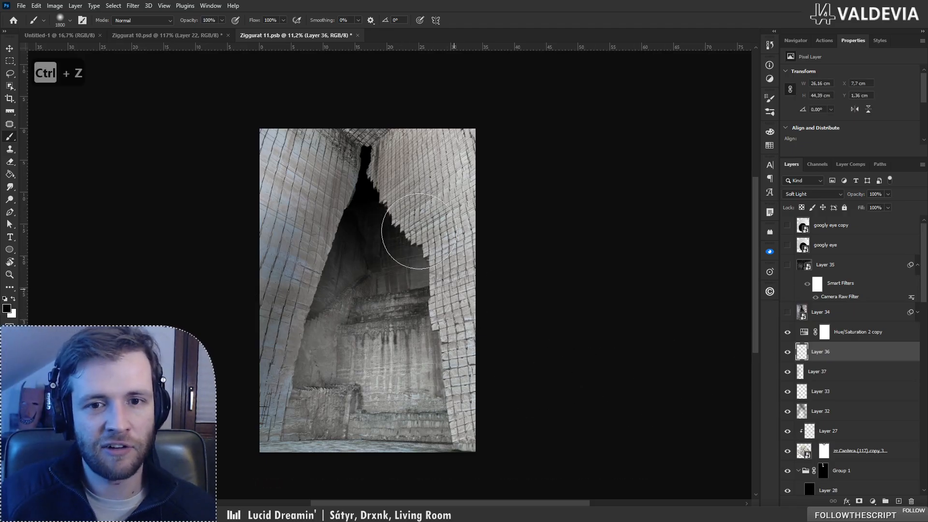
pyautogui.hotkey('ctrl', 'z')
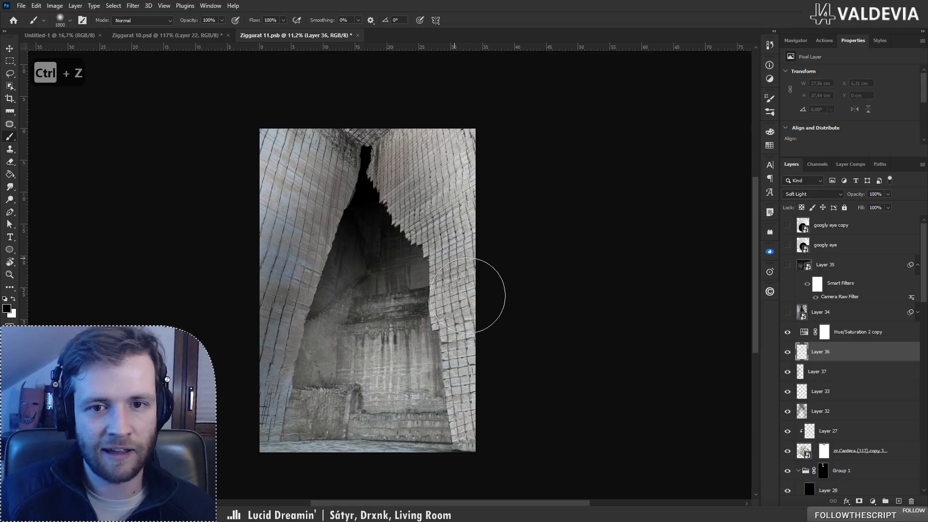
pyautogui.hotkey('ctrl', 'z')
# Step: On Layer 37, brush soft black shading over the left wall's outer side and upper end, using Ziggurat 10.psd as the lighting reference
pyautogui.click(850, 374)
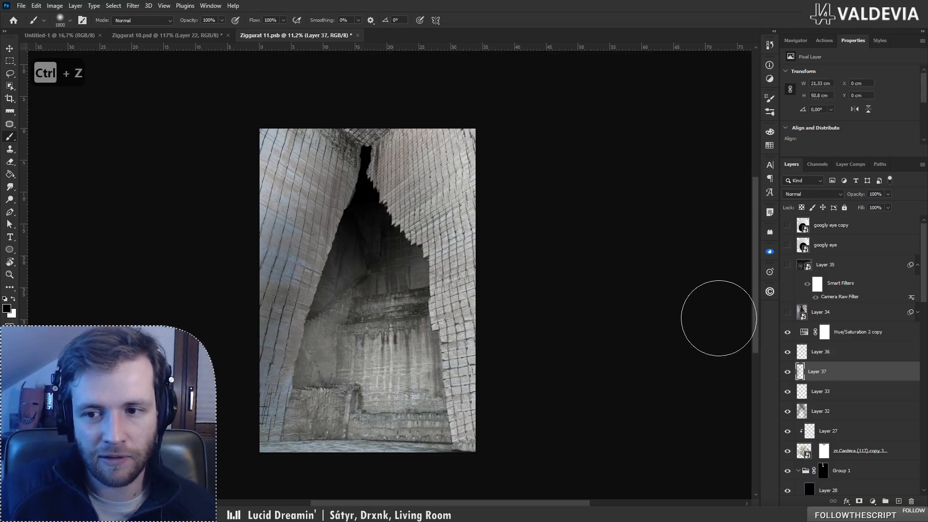
pyautogui.hotkey('ctrl', 'z')
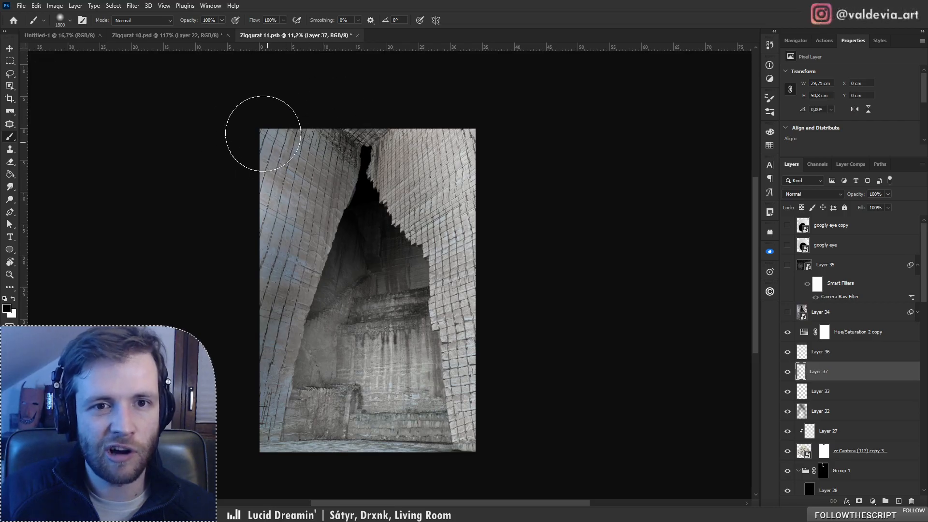
pyautogui.click(188, 36)
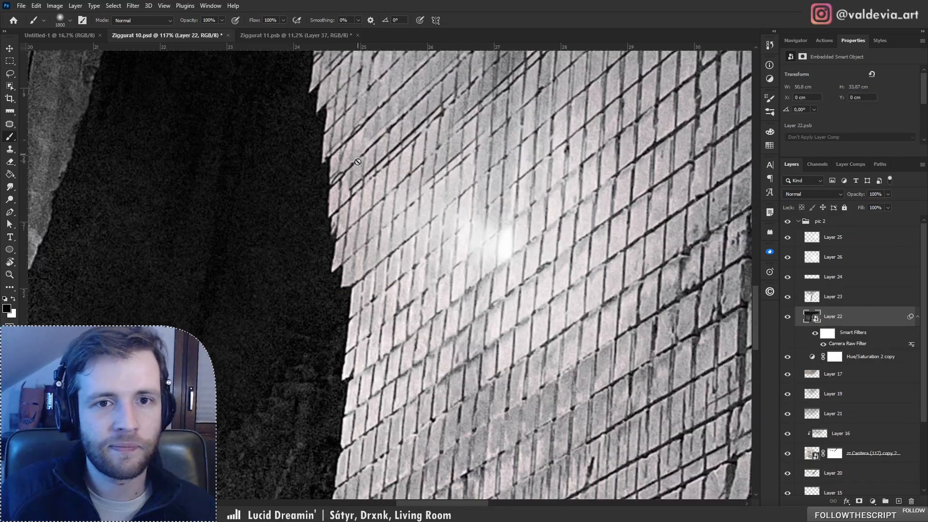
pyautogui.press('z')
pyautogui.moveTo(357, 203)
pyautogui.mouseDown()
pyautogui.moveTo(290, 148)
pyautogui.moveTo(344, 149)
pyautogui.moveTo(327, 150)
pyautogui.mouseUp()
pyautogui.press('b')
pyautogui.click(296, 35)
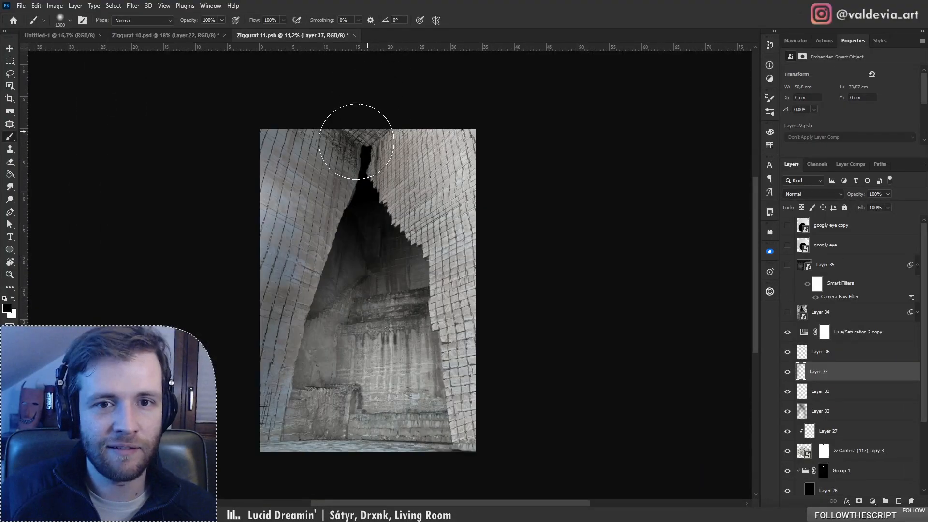
pyautogui.moveTo(354, 130)
pyautogui.mouseDown()
pyautogui.moveTo(313, 126)
pyautogui.moveTo(368, 143)
pyautogui.moveTo(486, 97)
pyautogui.moveTo(377, 133)
pyautogui.moveTo(438, 100)
pyautogui.mouseUp()
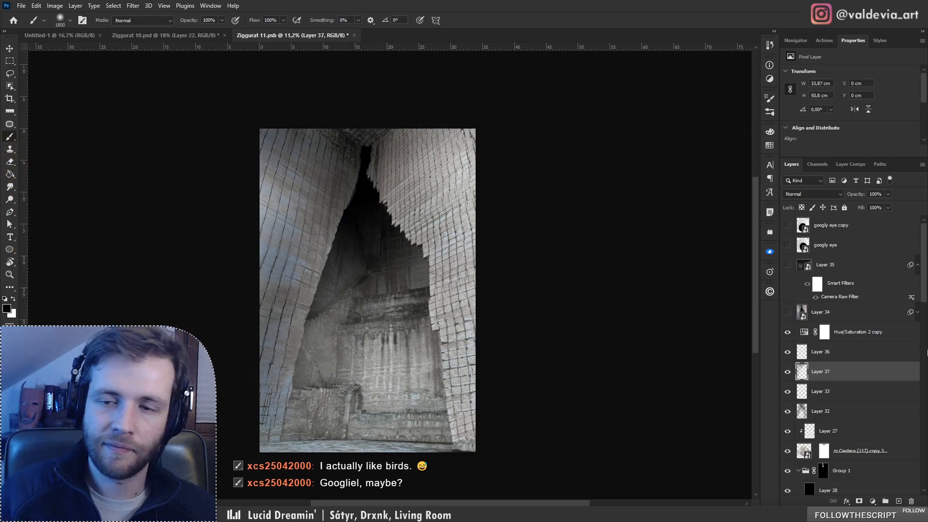
# Step: On the Soft Light Layer 36, brush soft black over the ceiling and the top of both walls
pyautogui.click(865, 351)
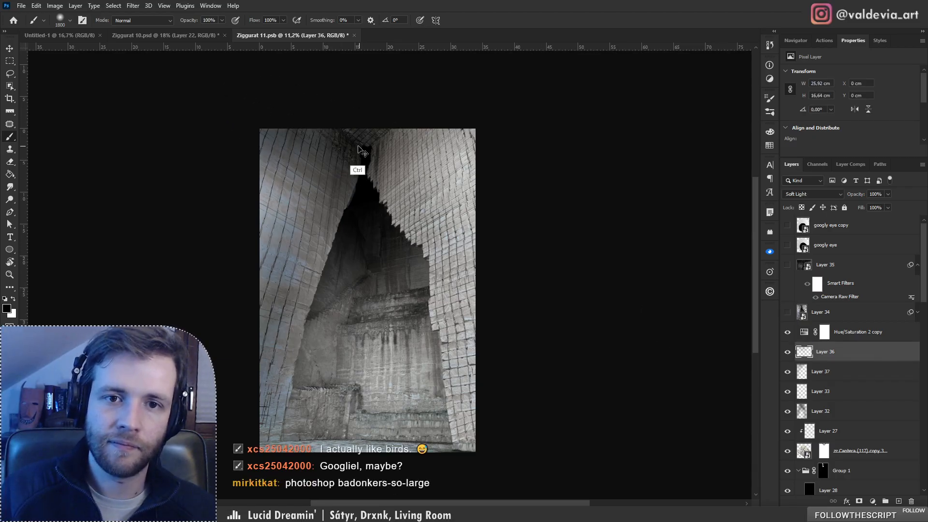
pyautogui.hotkey('ctrl', 'z')
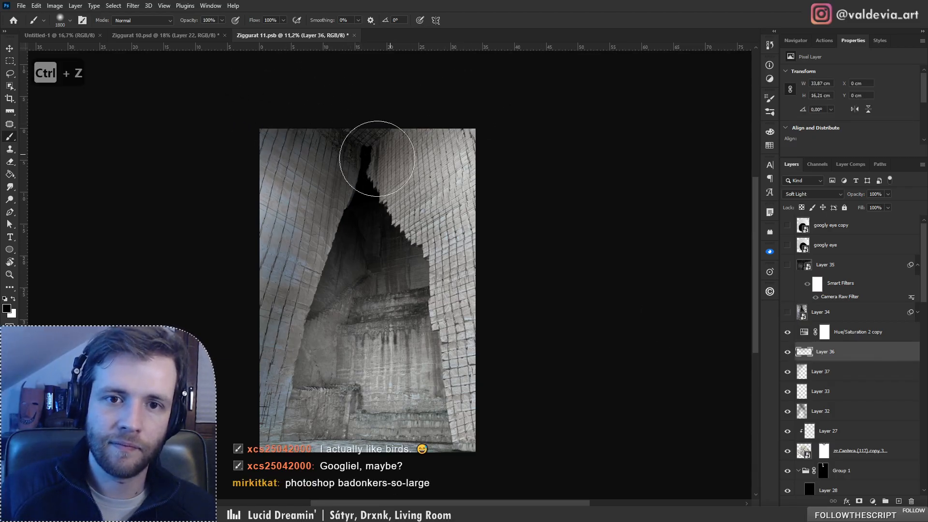
pyautogui.moveTo(377, 158)
pyautogui.mouseDown()
pyautogui.moveTo(392, 195)
pyautogui.moveTo(387, 170)
pyautogui.mouseUp()
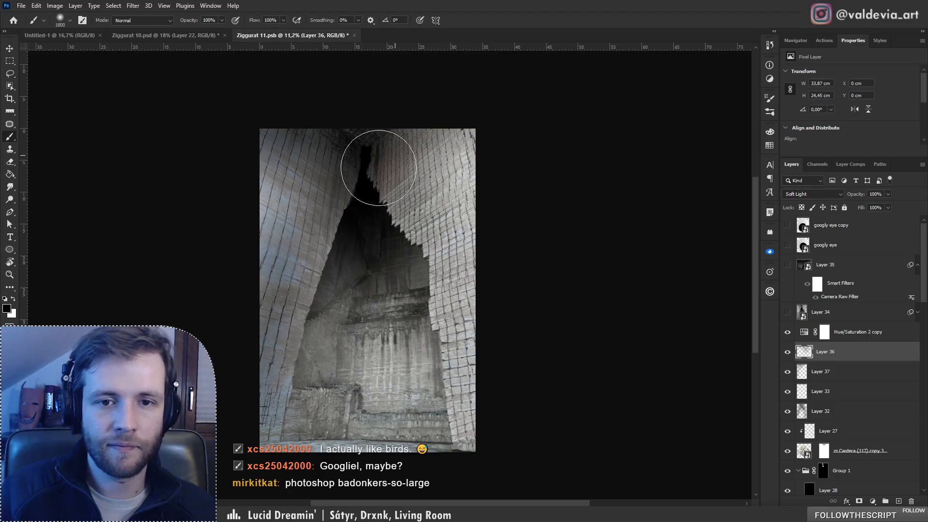
# Step: Deepen the dark shading around the upper walls and opening on Layer 37, and compare the lighting with Ziggurat 10.psd
pyautogui.click(837, 372)
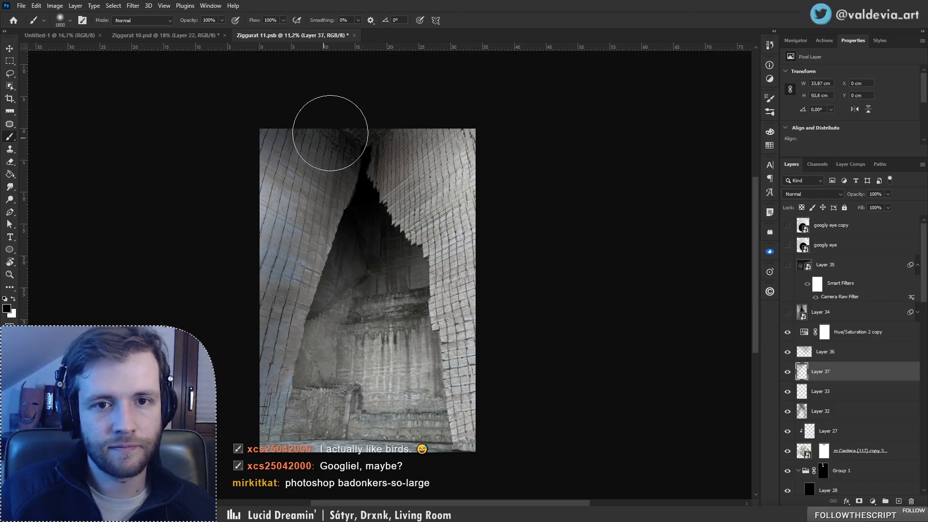
pyautogui.moveTo(365, 212); pyautogui.dragTo(385, 196)
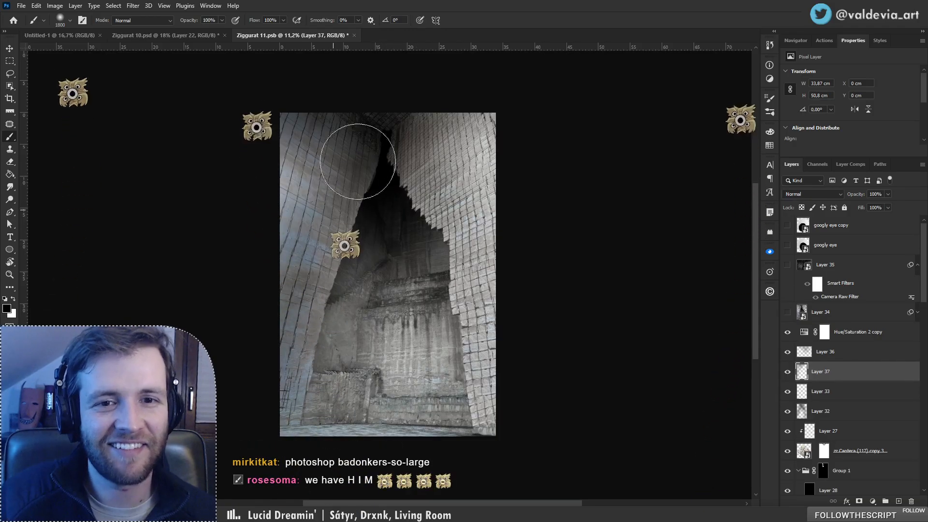
pyautogui.hotkey('ctrl', 'z')
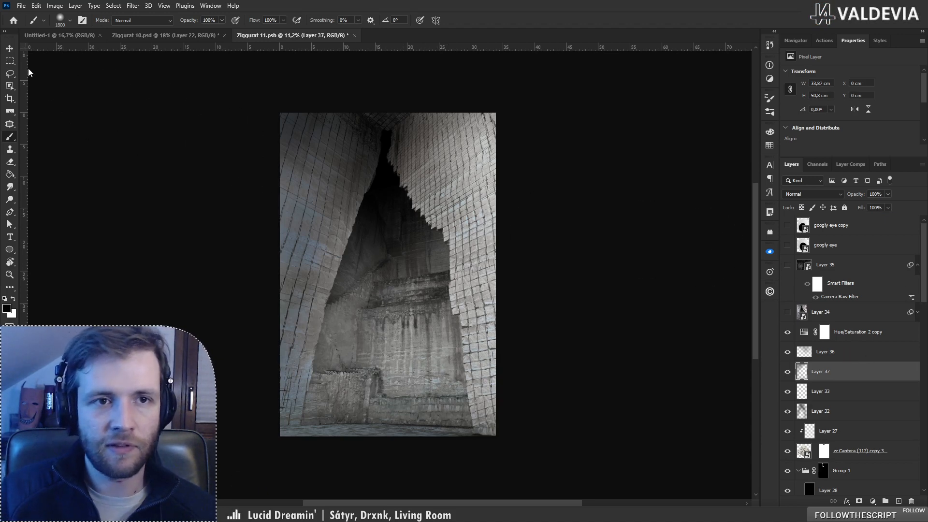
pyautogui.click(173, 36)
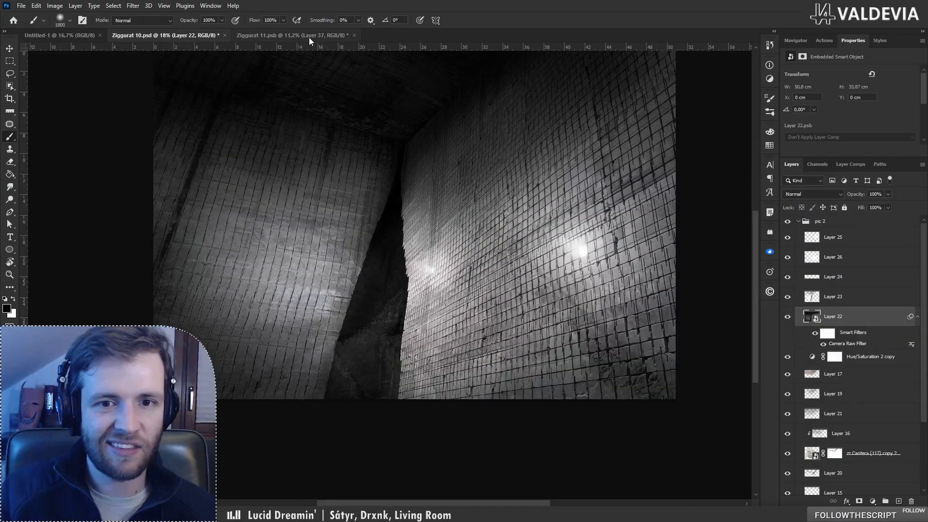
pyautogui.click(309, 37)
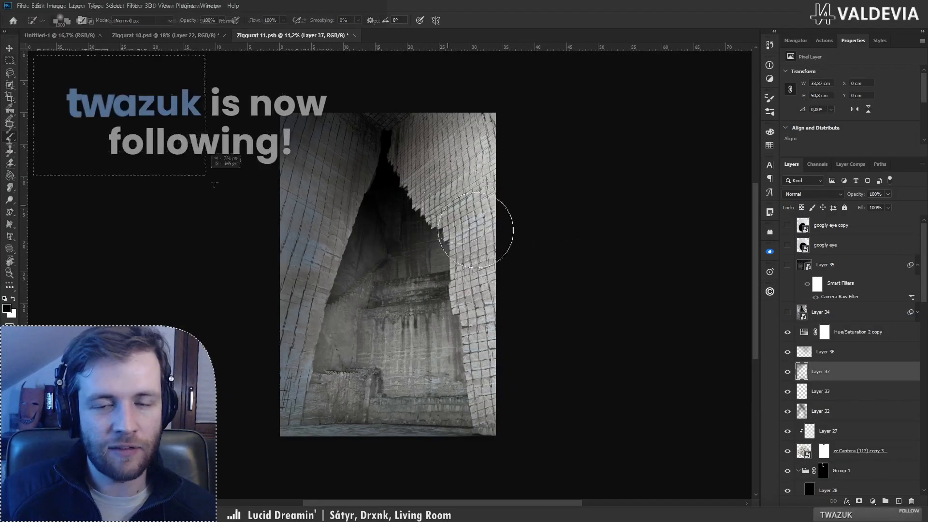
pyautogui.moveTo(205, 175); pyautogui.dragTo(367, 275)
pyautogui.click(136, 6)
pyautogui.moveTo(193, 107)
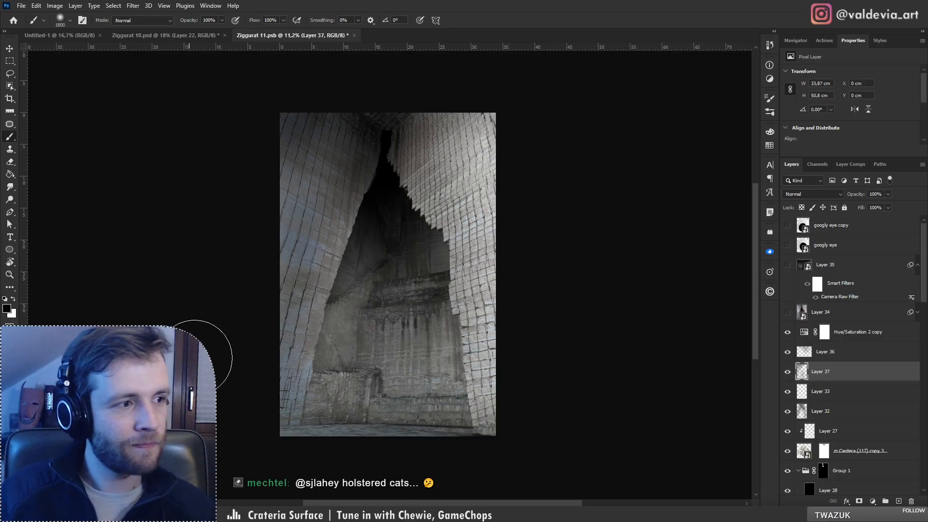
pyautogui.press('m')
pyautogui.moveTo(33, 55); pyautogui.dragTo(367, 274)
pyautogui.click(137, 5)
pyautogui.moveTo(193, 109)
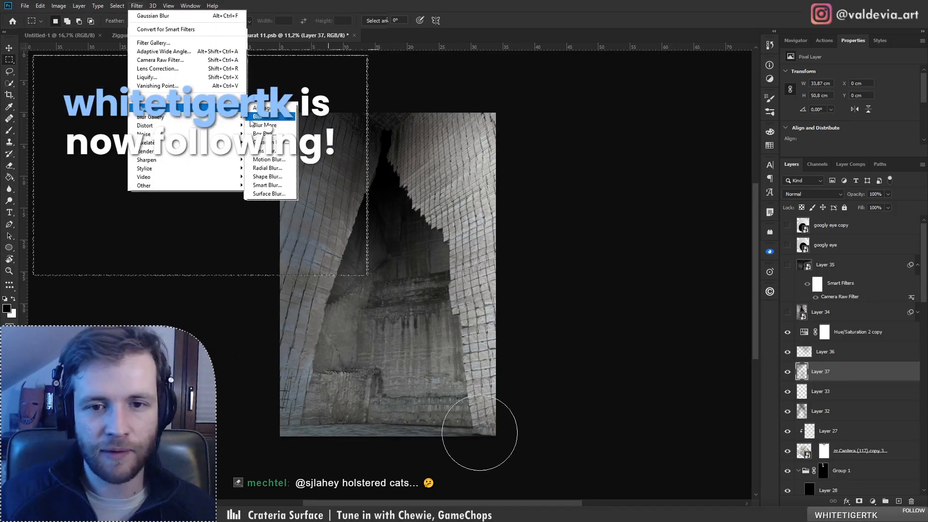
pyautogui.click(263, 142)
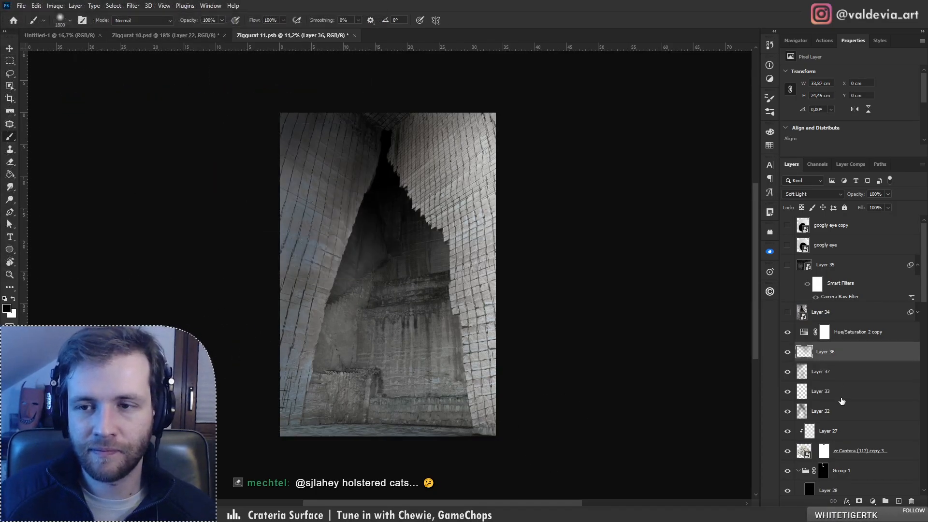
pyautogui.click(787, 353)
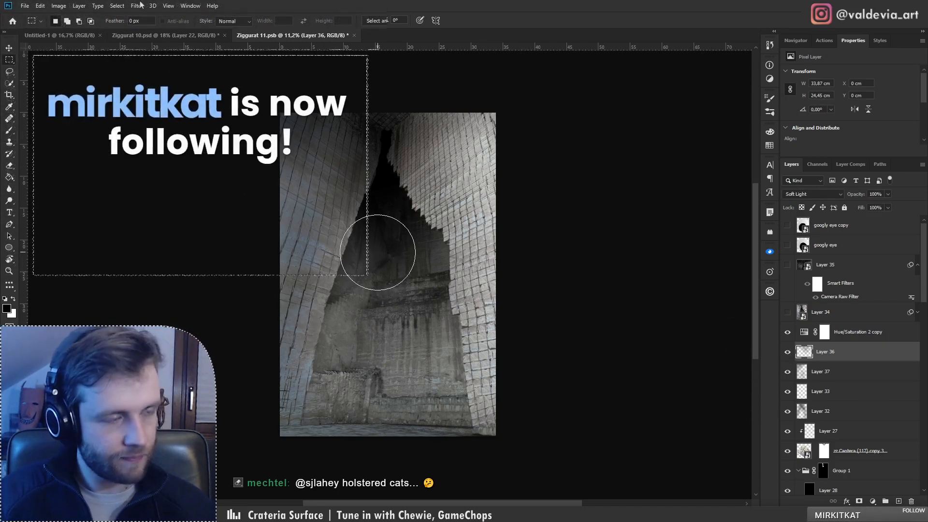
pyautogui.click(140, 5)
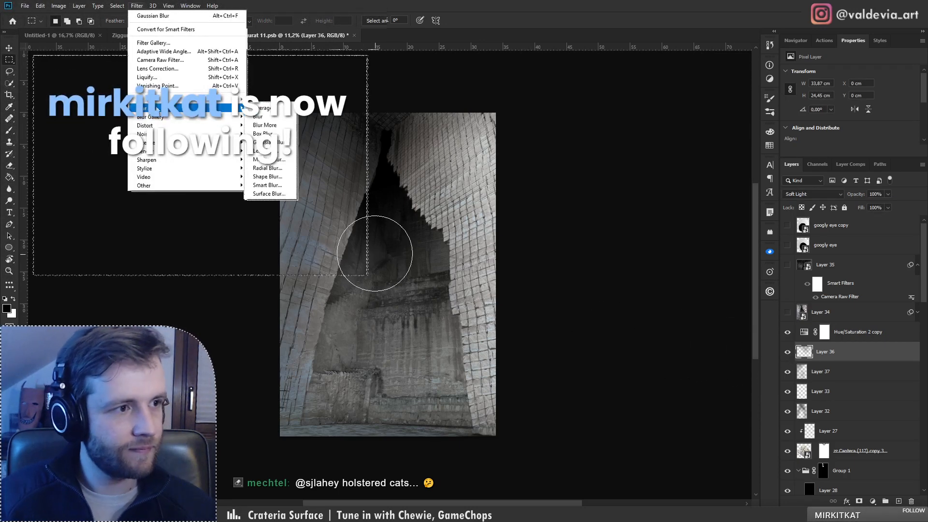
pyautogui.click(264, 141)
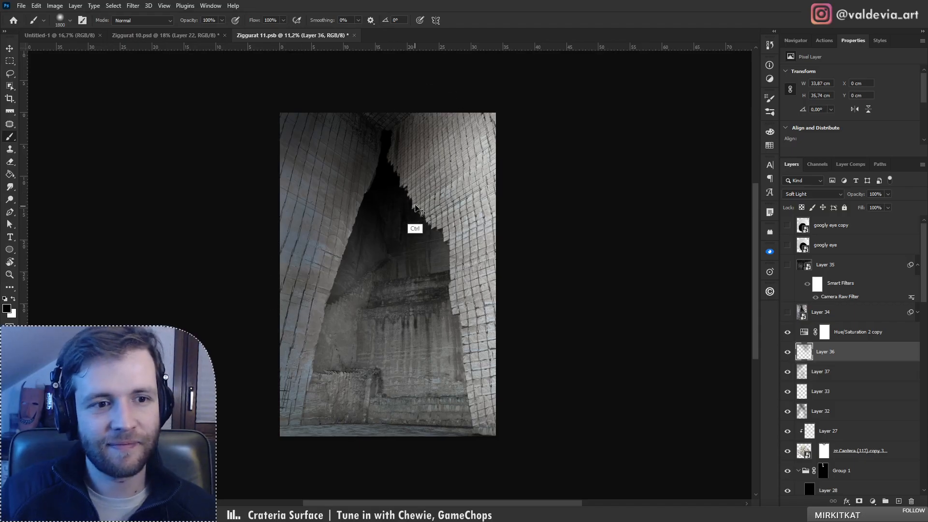
# Step: Undo the last strokes on Layer 36 and brush soft black down the lower left wall
pyautogui.hotkey('ctrl', 'z')
pyautogui.hotkey('ctrl', 'z')
pyautogui.hotkey('ctrl', 'z')
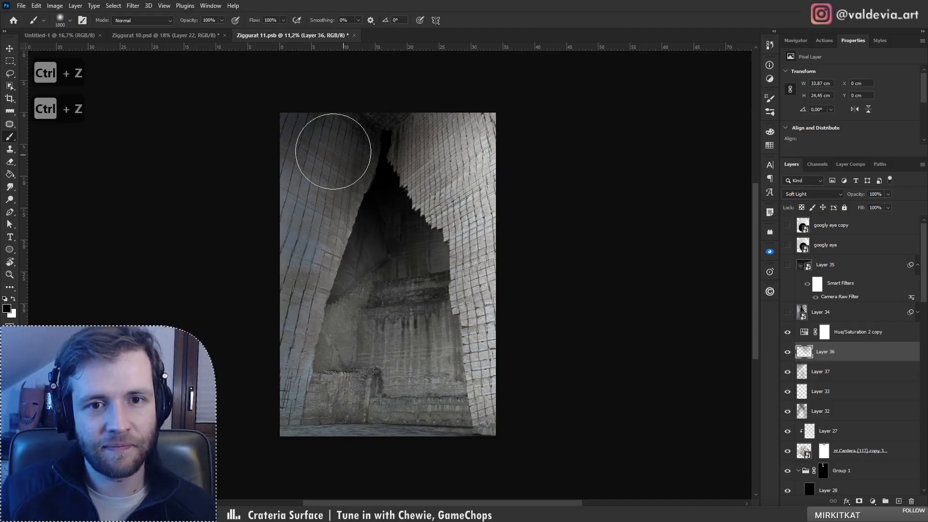
pyautogui.moveTo(293, 380); pyautogui.dragTo(299, 361)
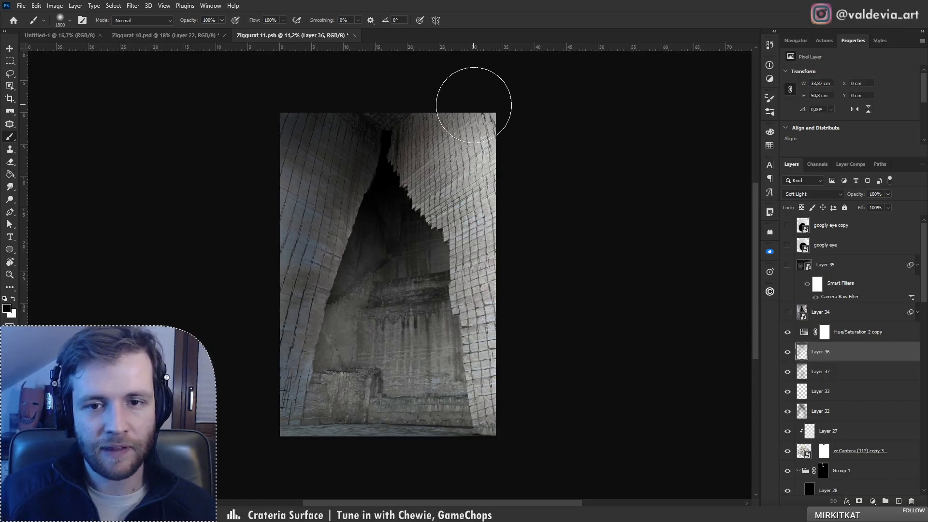
# Step: Brush soft white light over the middle of both walls on Layer 36, undoing the misplaced strokes
pyautogui.press('x')
pyautogui.hotkey('ctrl', 'z')
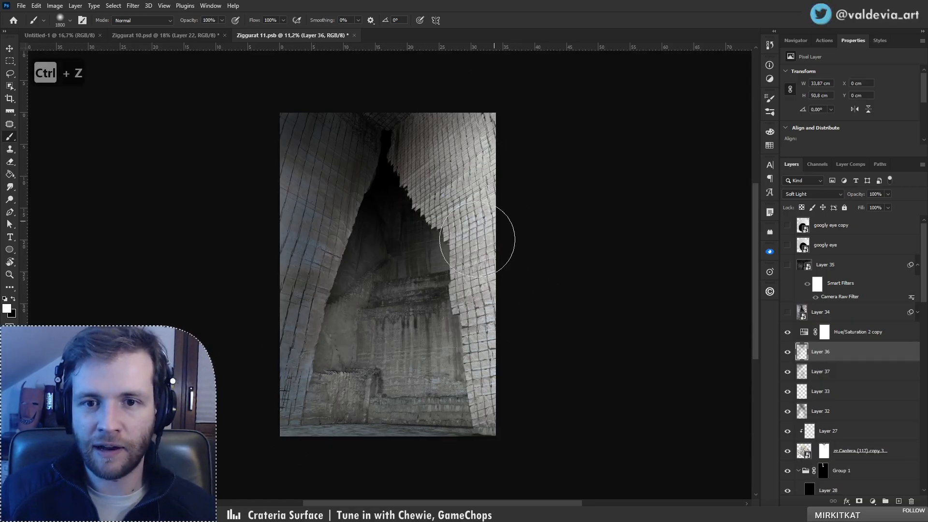
pyautogui.hotkey('ctrl', 'z')
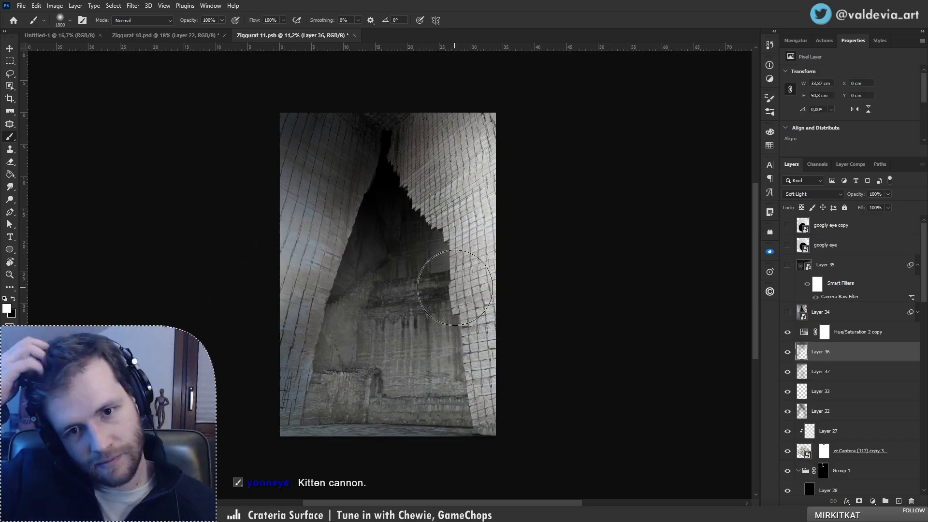
pyautogui.hotkey('ctrl', 'z')
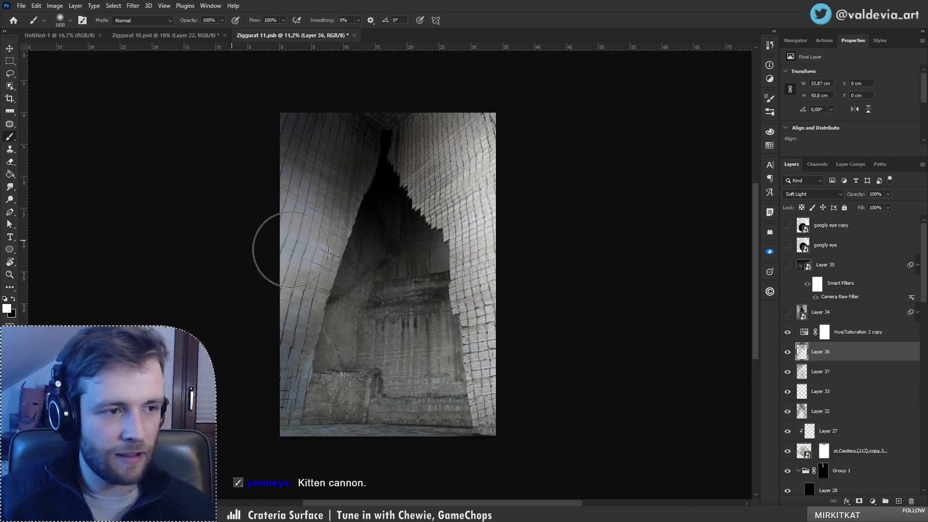
# Step: Enlarge the eraser to 1400 px, try erasing part of the left wall's lighting on Layer 36, and undo the stroke
pyautogui.press('e')
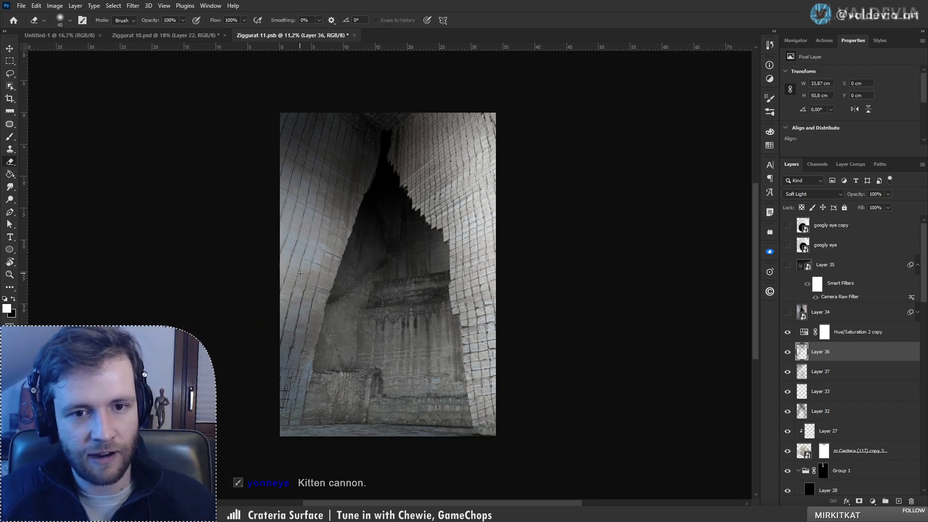
pyautogui.press(']')
pyautogui.press(']')
pyautogui.press(']')
pyautogui.press(']')
pyautogui.press(']')
pyautogui.press(']')
pyautogui.press(']')
pyautogui.press(']')
pyautogui.press(']')
pyautogui.press(']')
pyautogui.press(']')
pyautogui.press(']')
pyautogui.press(']')
pyautogui.press(']')
pyautogui.press(']')
pyautogui.press(']')
pyautogui.press(']')
pyautogui.press(']')
pyautogui.press(']')
pyautogui.press(']')
pyautogui.moveTo(304, 278)
pyautogui.mouseDown()
pyautogui.moveTo(328, 253)
pyautogui.moveTo(313, 215)
pyautogui.moveTo(352, 249)
pyautogui.mouseUp()
pyautogui.hotkey('ctrl', 'z')
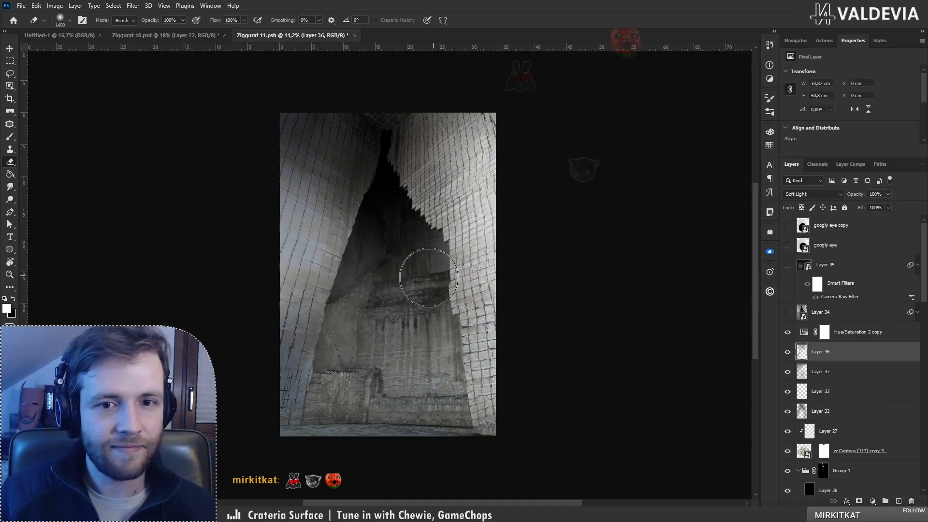
# Step: Give the eraser the Soft Round Pressure Opacity tip and fade the lighting on the left wall in Layer 36
pyautogui.rightClick(426, 272)
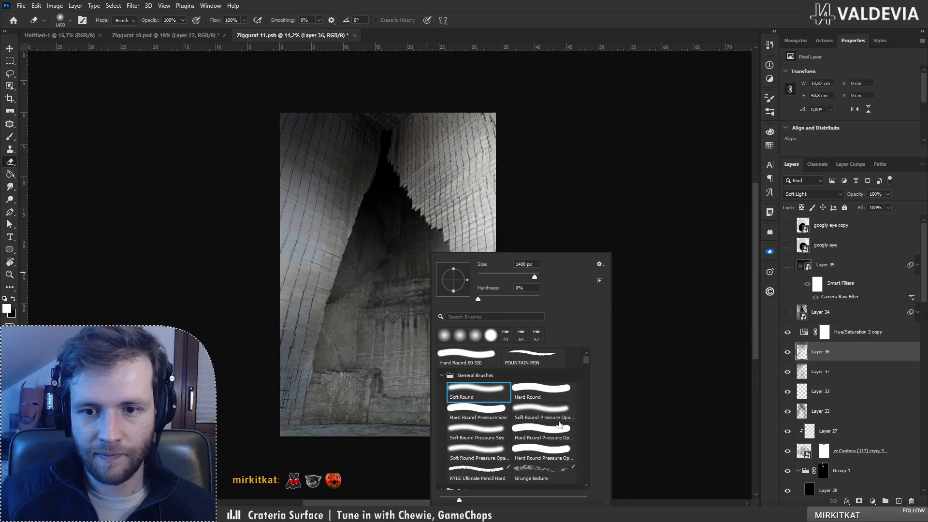
pyautogui.click(557, 419)
pyautogui.click(344, 294)
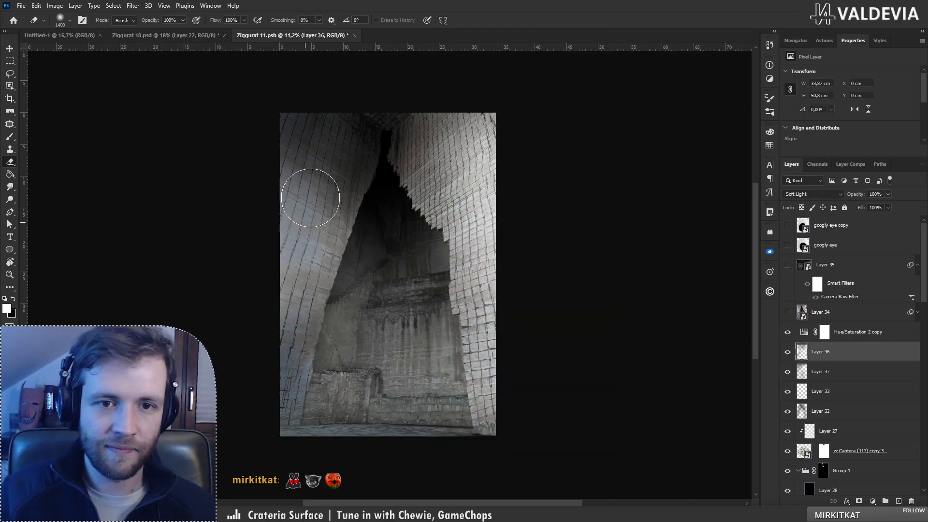
# Step: On Layer 37, brush a soft white highlight onto the right wall's outer edge, undoing unwanted strokes, and switch to erasing to soften it
pyautogui.click(845, 377)
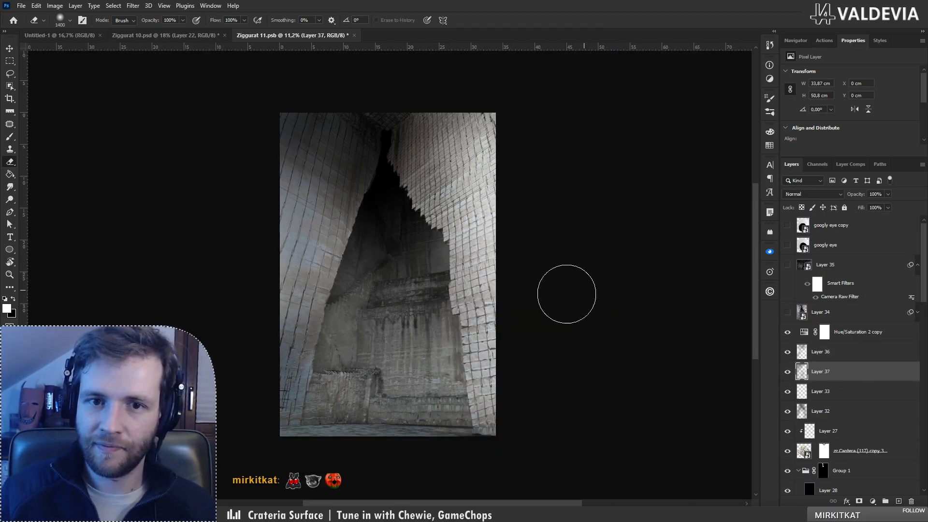
pyautogui.press('b')
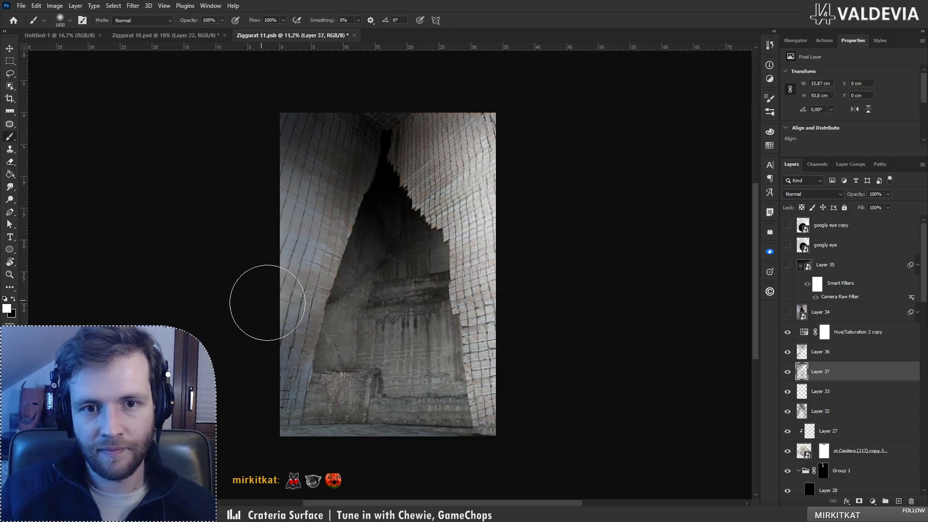
pyautogui.moveTo(259, 300)
pyautogui.mouseDown()
pyautogui.moveTo(296, 269)
pyautogui.moveTo(280, 213)
pyautogui.mouseUp()
pyautogui.hotkey('ctrl', 'z')
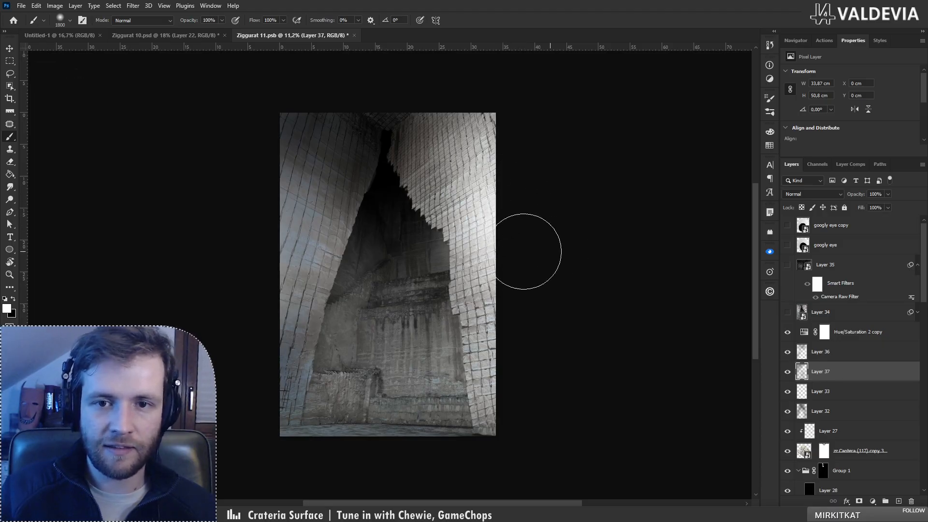
pyautogui.hotkey('ctrl', 'z')
pyautogui.hotkey('ctrl', 'z')
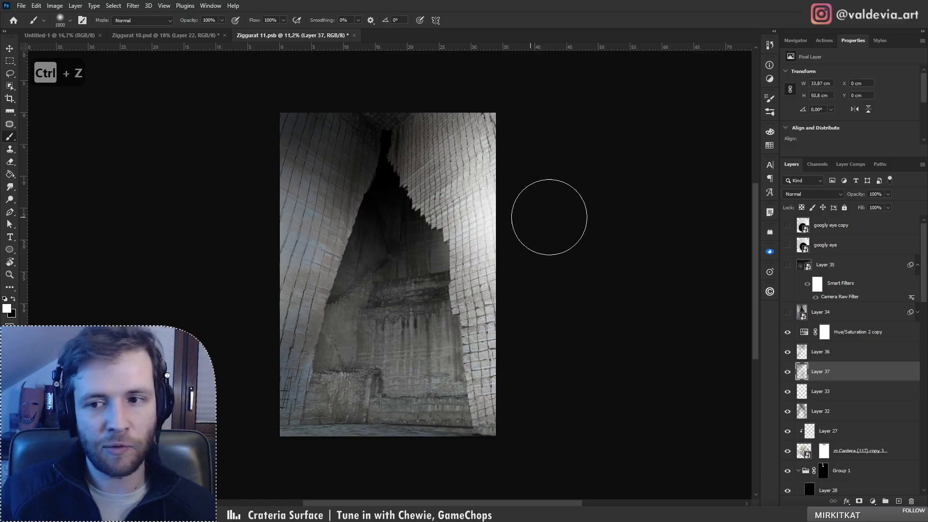
pyautogui.press('e')
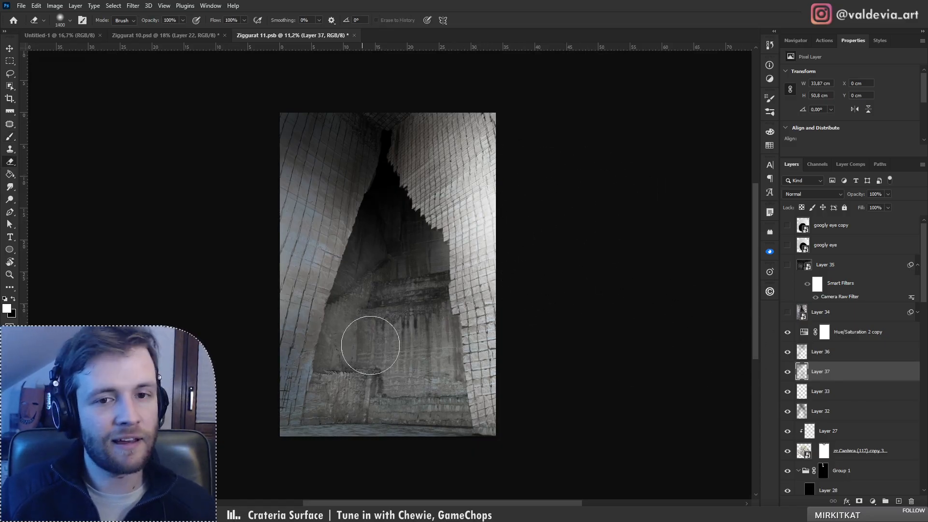
# Step: Make Layer 36 active for painting, undo the last change and reduce the brush size to 600 px
pyautogui.hotkey('alt', ']')
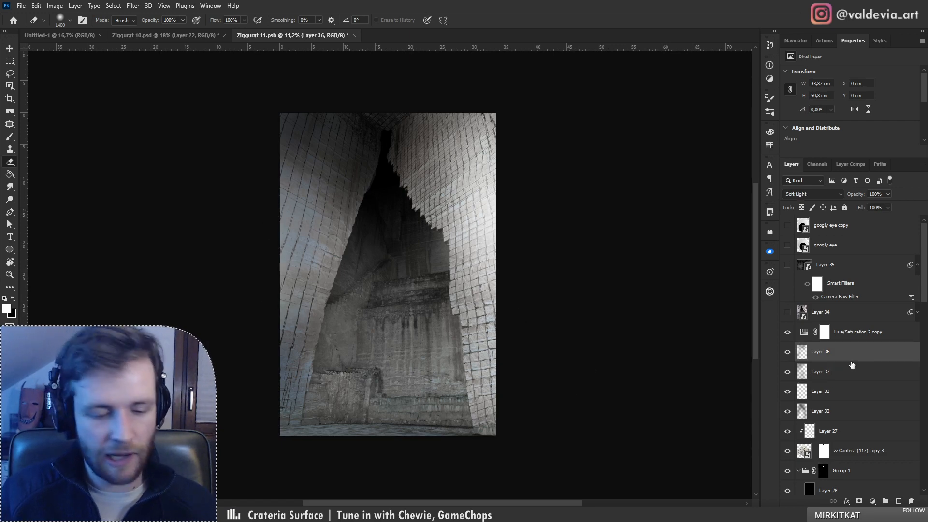
pyautogui.press('b')
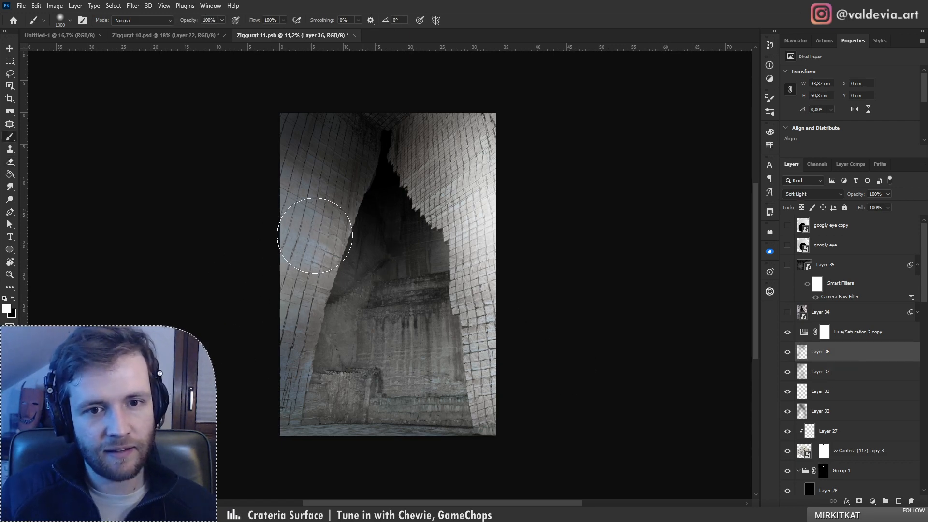
pyautogui.hotkey('ctrl', 'z')
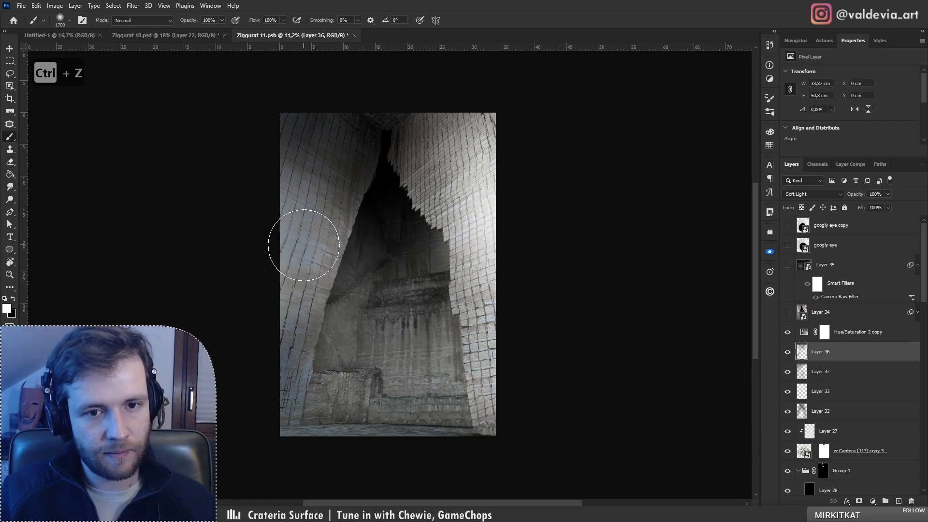
pyautogui.press('[')
pyautogui.press('[')
pyautogui.press('[')
pyautogui.press('[')
pyautogui.press('[')
pyautogui.press('[')
pyautogui.press('[')
pyautogui.press('[')
pyautogui.press('[')
pyautogui.press('[')
pyautogui.press('[')
pyautogui.press('[')
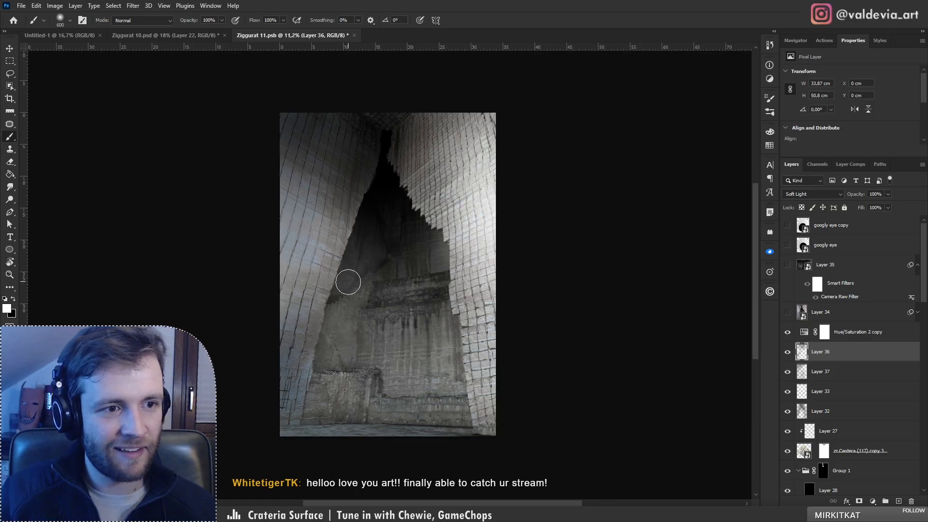
# Step: Add a new layer above Layer 36 and set its blend mode to Color
pyautogui.press('z')
pyautogui.moveTo(367, 269)
pyautogui.mouseDown()
pyautogui.moveTo(342, 269)
pyautogui.moveTo(392, 265)
pyautogui.moveTo(389, 232)
pyautogui.moveTo(325, 237)
pyautogui.moveTo(442, 252)
pyautogui.mouseUp()
pyautogui.press('b')
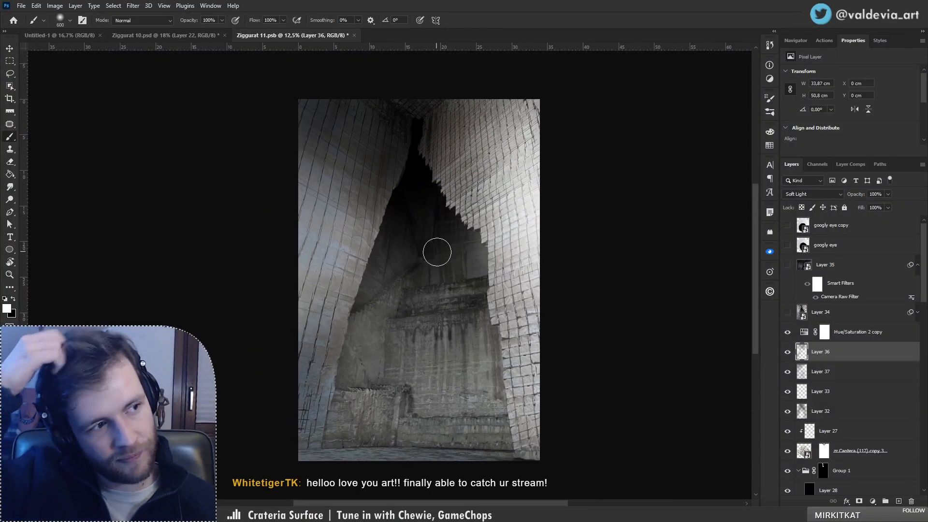
pyautogui.moveTo(403, 282)
pyautogui.mouseDown()
pyautogui.moveTo(333, 284)
pyautogui.moveTo(391, 286)
pyautogui.mouseUp()
pyautogui.press('b')
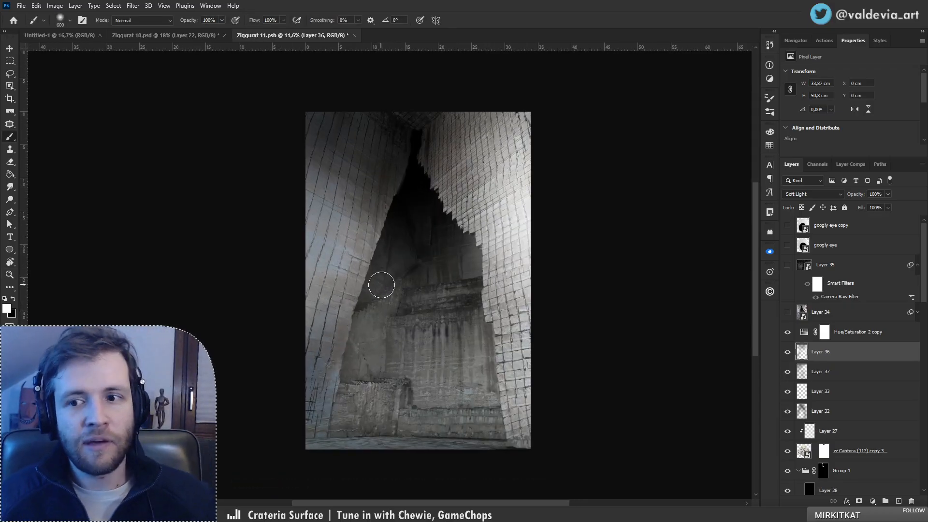
pyautogui.click(898, 501)
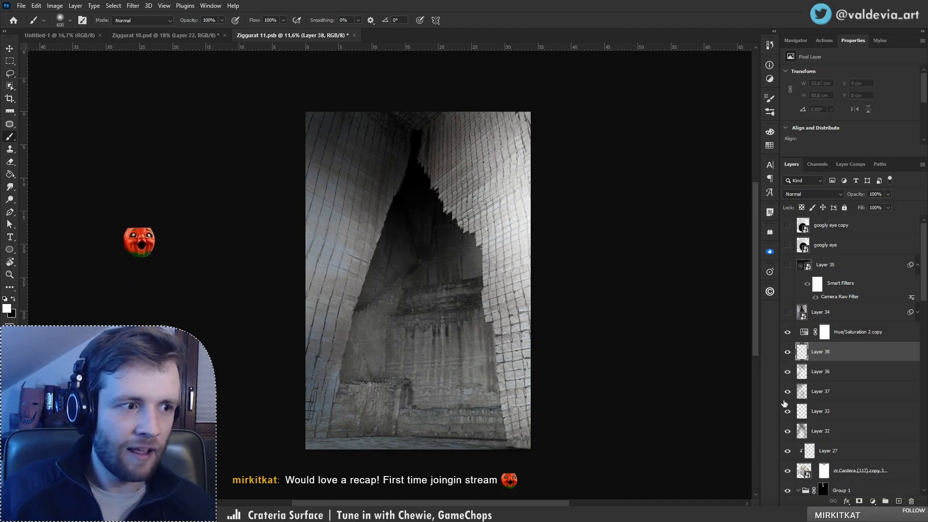
pyautogui.click(820, 195)
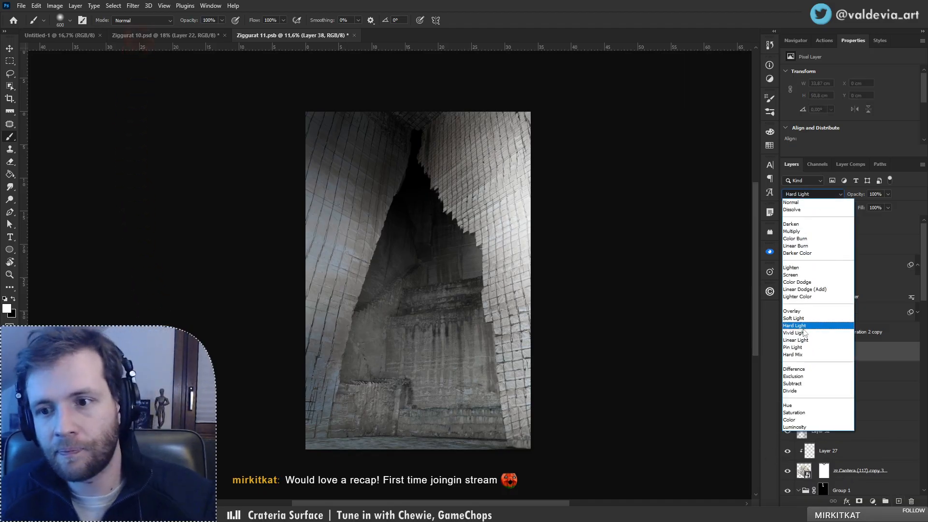
pyautogui.click(804, 419)
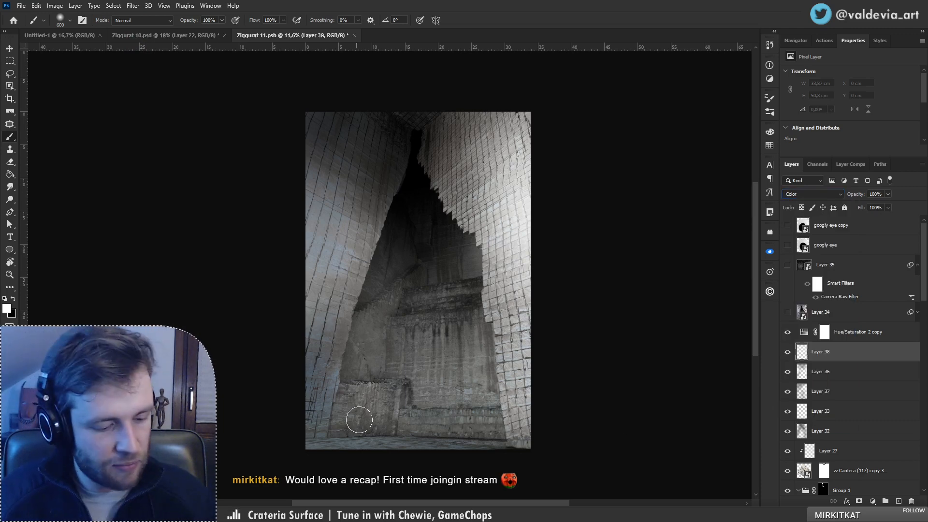
# Step: Sample a gray from the left wall and paint it over the bluish tiled walls, enlarging the brush to 1100 px
pyautogui.keyDown('alt'); pyautogui.click(356, 287); pyautogui.keyUp('alt')
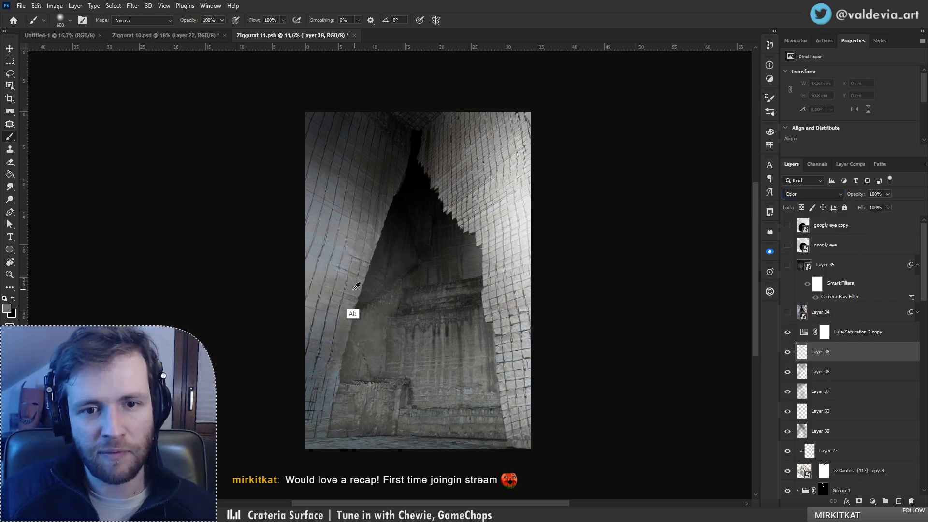
pyautogui.moveTo(316, 356); pyautogui.dragTo(325, 424)
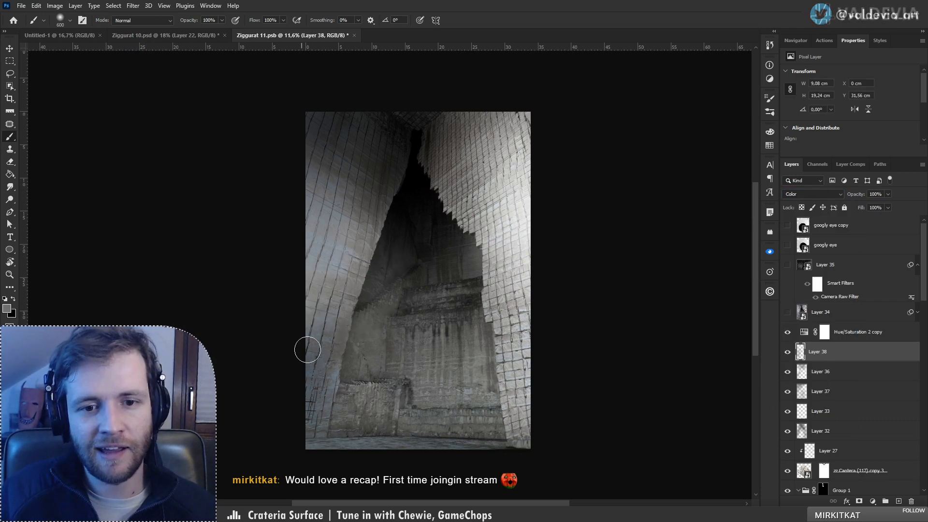
pyautogui.moveTo(315, 338); pyautogui.dragTo(397, 246)
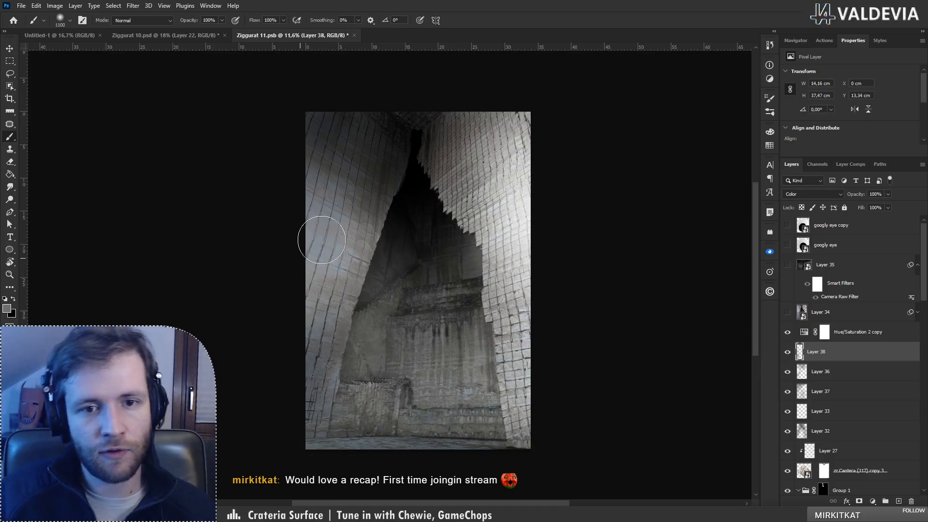
pyautogui.moveTo(321, 240)
pyautogui.mouseDown()
pyautogui.moveTo(320, 325)
pyautogui.moveTo(341, 181)
pyautogui.moveTo(428, 206)
pyautogui.mouseUp()
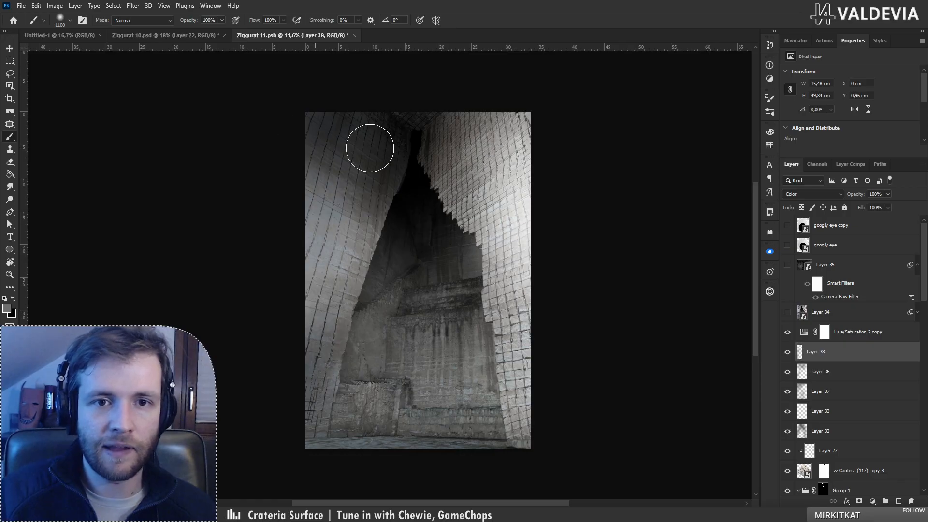
pyautogui.moveTo(370, 148)
pyautogui.mouseDown()
pyautogui.moveTo(388, 118)
pyautogui.moveTo(353, 105)
pyautogui.moveTo(372, 100)
pyautogui.moveTo(502, 80)
pyautogui.moveTo(473, 160)
pyautogui.moveTo(442, 128)
pyautogui.moveTo(505, 126)
pyautogui.mouseUp()
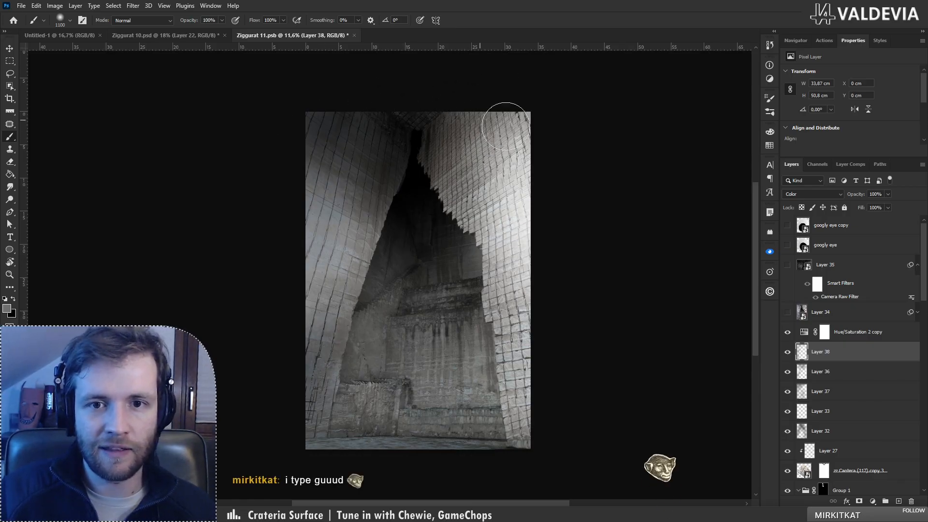
# Step: Brush over the floor at the base of the cave on Layer 36 and undo the unwanted stroke
pyautogui.press('z')
pyautogui.moveTo(437, 289); pyautogui.dragTo(368, 290)
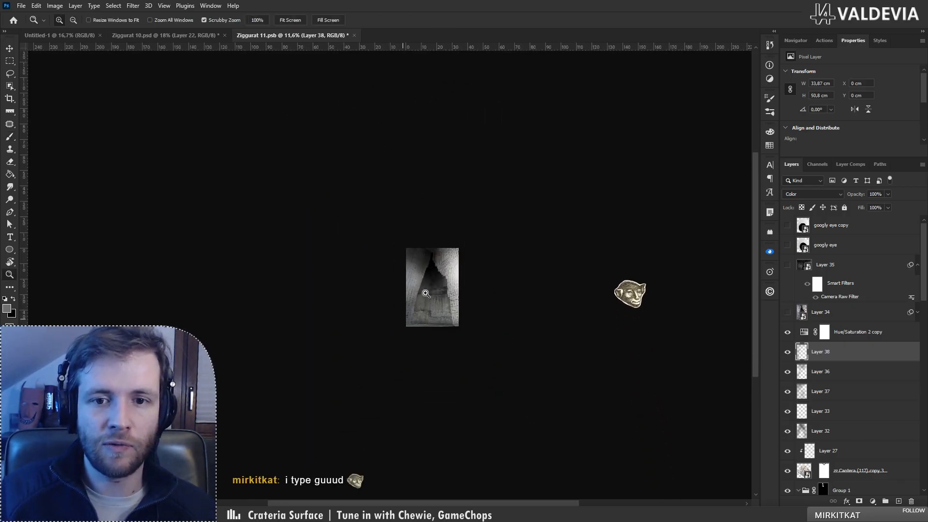
pyautogui.moveTo(426, 293)
pyautogui.mouseDown()
pyautogui.moveTo(458, 296)
pyautogui.moveTo(430, 302)
pyautogui.moveTo(437, 302)
pyautogui.mouseUp()
pyautogui.press('b')
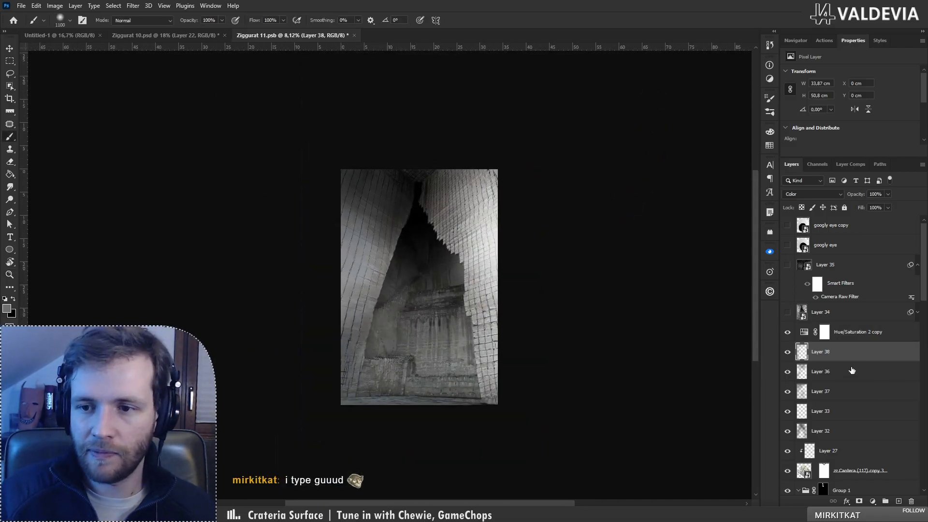
pyautogui.click(852, 373)
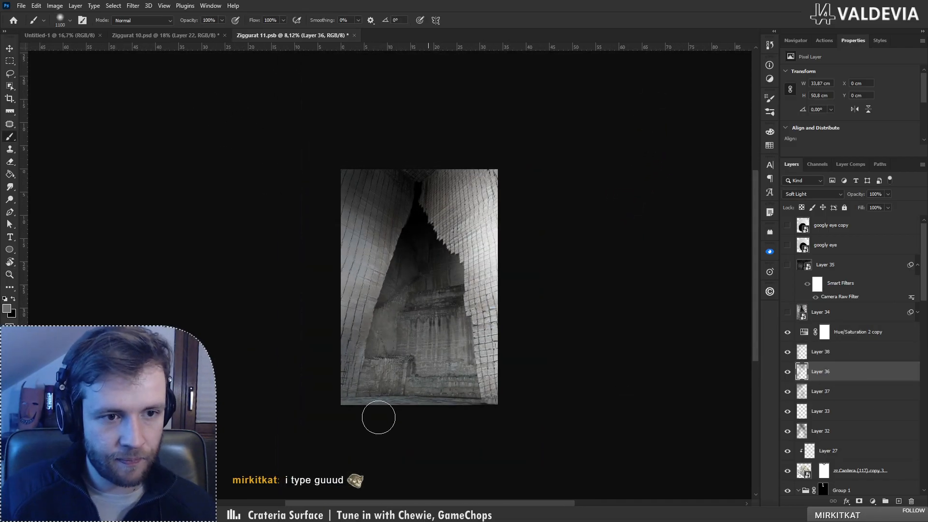
pyautogui.moveTo(357, 402); pyautogui.dragTo(456, 395)
pyautogui.hotkey('ctrl', 'z')
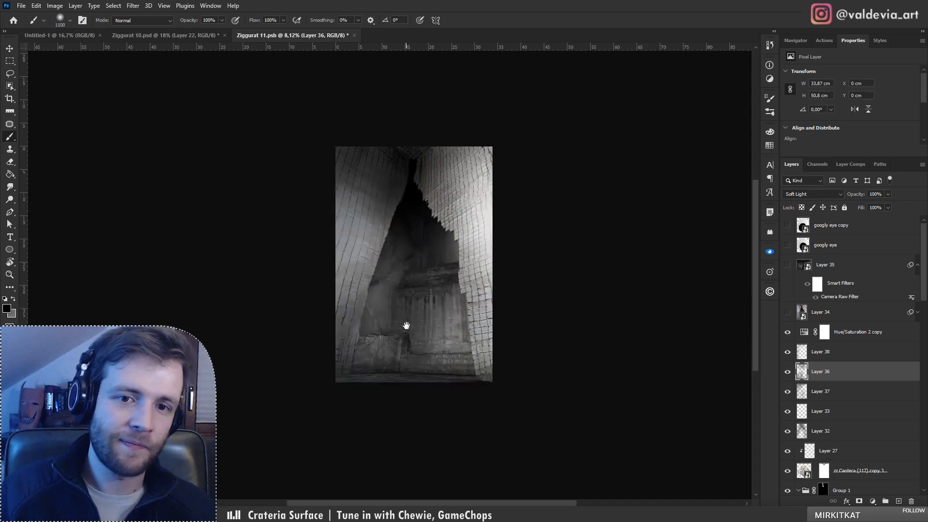
# Step: Touch up the recessed back wall on Layer 36 with a white 300 px brush, undoing the last strokes
pyautogui.press('z')
pyautogui.moveTo(387, 271); pyautogui.dragTo(437, 271)
pyautogui.press('b')
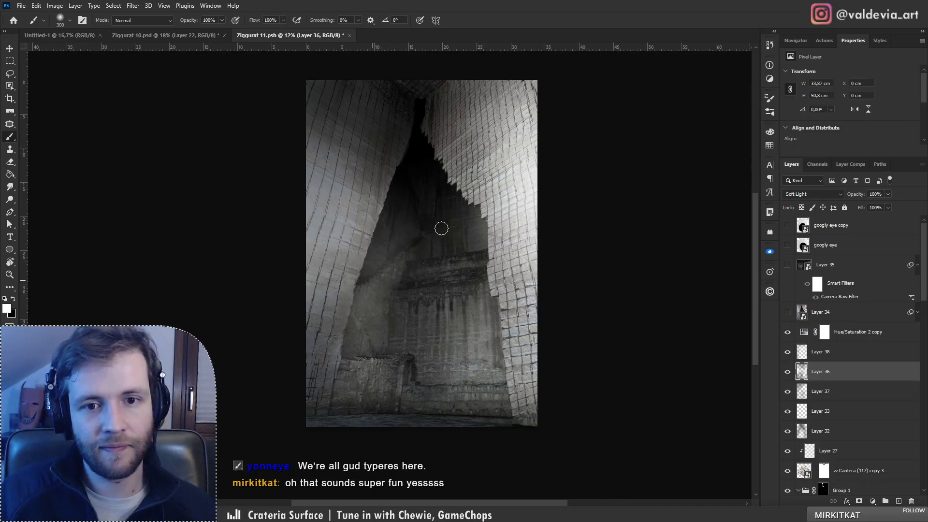
pyautogui.hotkey('ctrl', 'z')
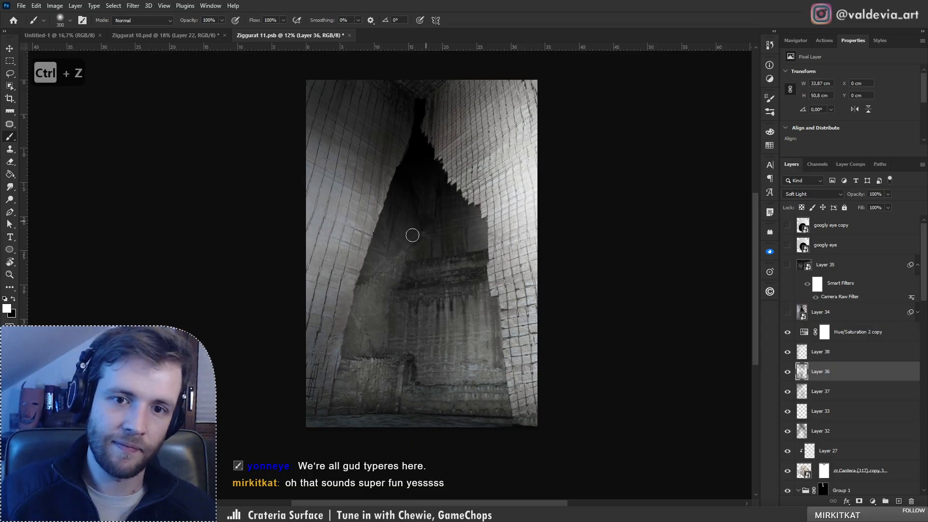
pyautogui.hotkey('ctrl', 'z')
pyautogui.hotkey('ctrl', 'z')
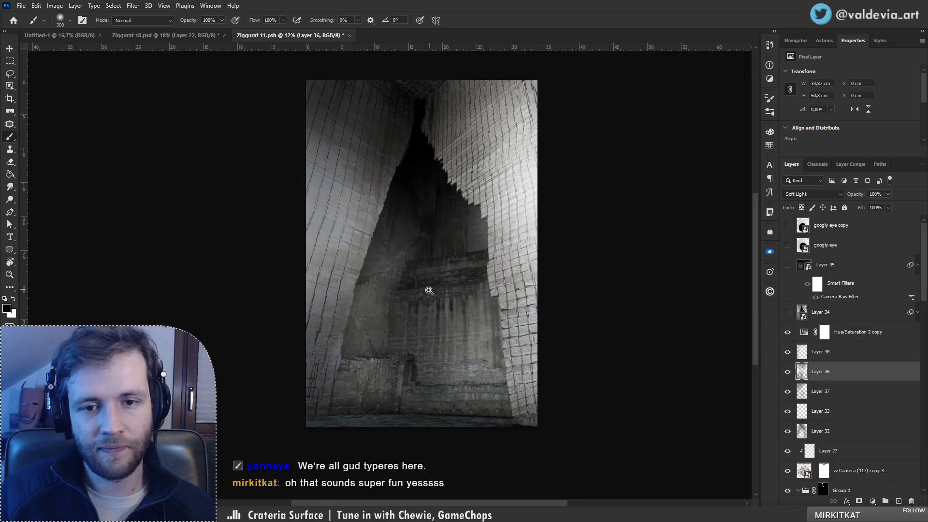
# Step: Sample a gray from the right wall and paint it over the bluish floor on Layer 38
pyautogui.press('z')
pyautogui.moveTo(428, 290)
pyautogui.mouseDown()
pyautogui.moveTo(358, 296)
pyautogui.moveTo(387, 296)
pyautogui.moveTo(429, 273)
pyautogui.moveTo(403, 270)
pyautogui.mouseUp()
pyautogui.moveTo(416, 204); pyautogui.dragTo(437, 191)
pyautogui.press('b')
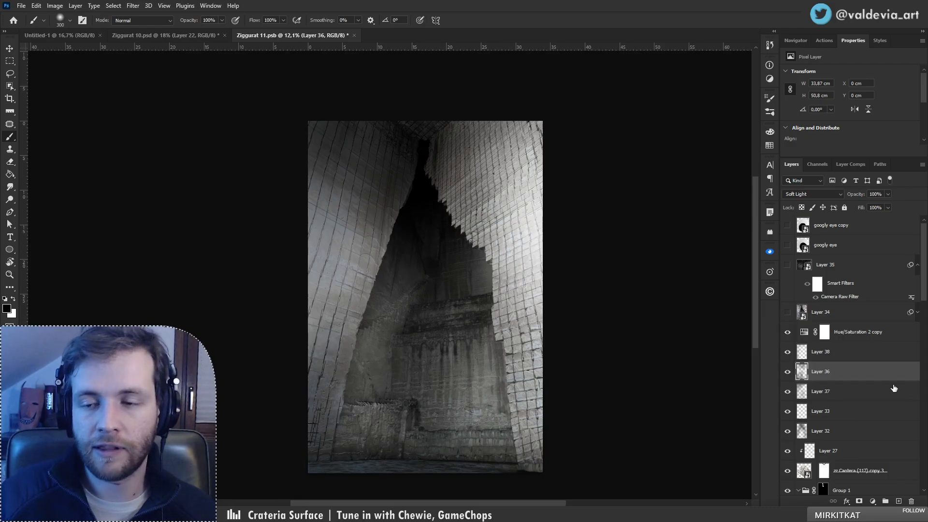
pyautogui.click(867, 356)
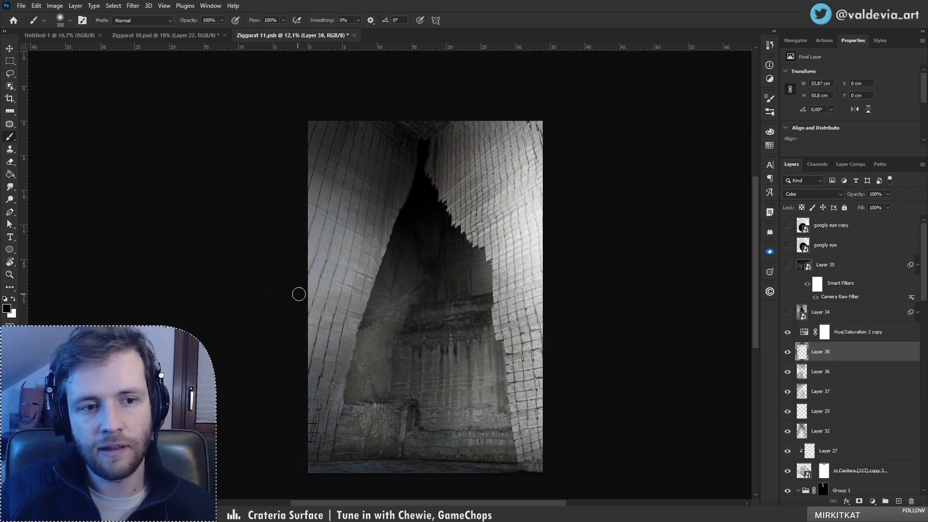
pyautogui.keyDown('alt'); pyautogui.click(480, 199); pyautogui.keyUp('alt')
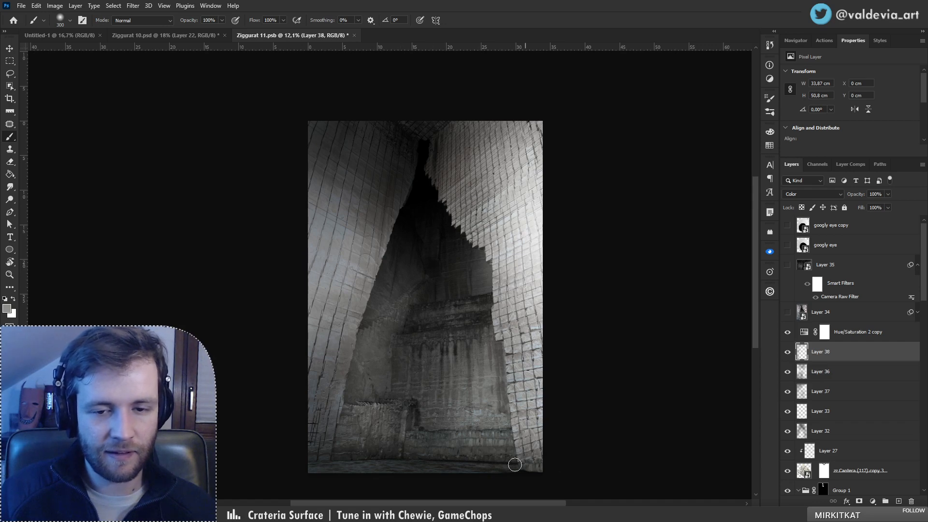
# Step: Check the overall image, compare its lighting with Ziggurat 10.psd, and return to Ziggurat 11.psb
pyautogui.press('z')
pyautogui.moveTo(419, 358)
pyautogui.mouseDown()
pyautogui.moveTo(317, 326)
pyautogui.moveTo(374, 322)
pyautogui.mouseUp()
pyautogui.moveTo(435, 257); pyautogui.dragTo(434, 288)
pyautogui.press('b')
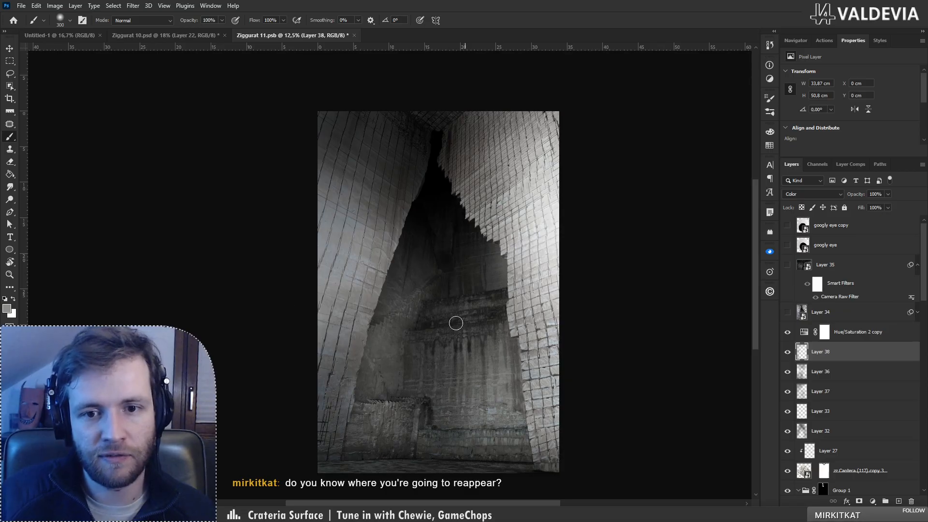
pyautogui.press('z')
pyautogui.moveTo(413, 282); pyautogui.dragTo(439, 283)
pyautogui.press('b')
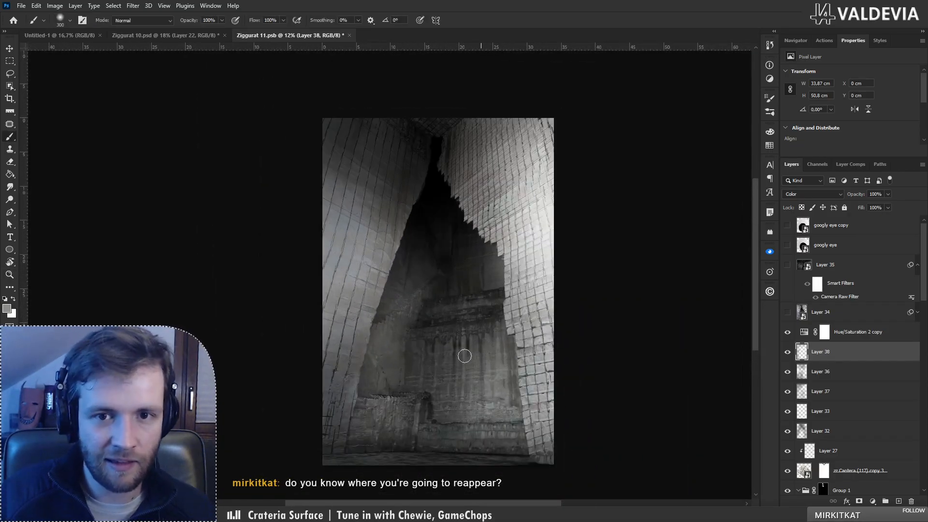
pyautogui.click(169, 36)
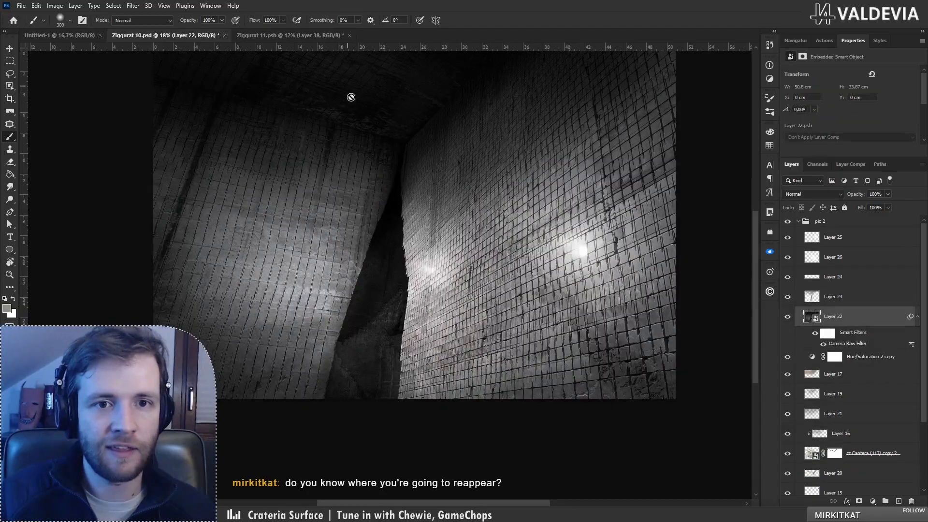
pyautogui.moveTo(444, 182); pyautogui.dragTo(503, 220)
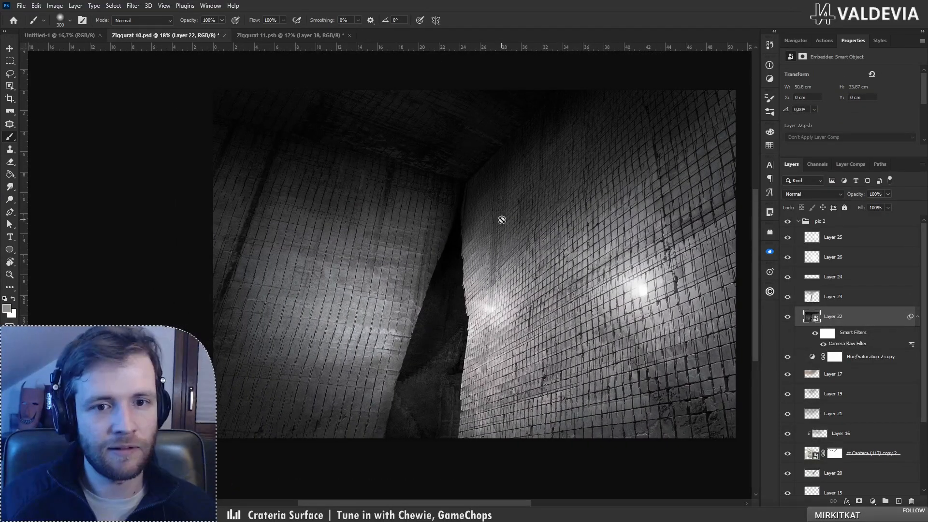
pyautogui.click(315, 33)
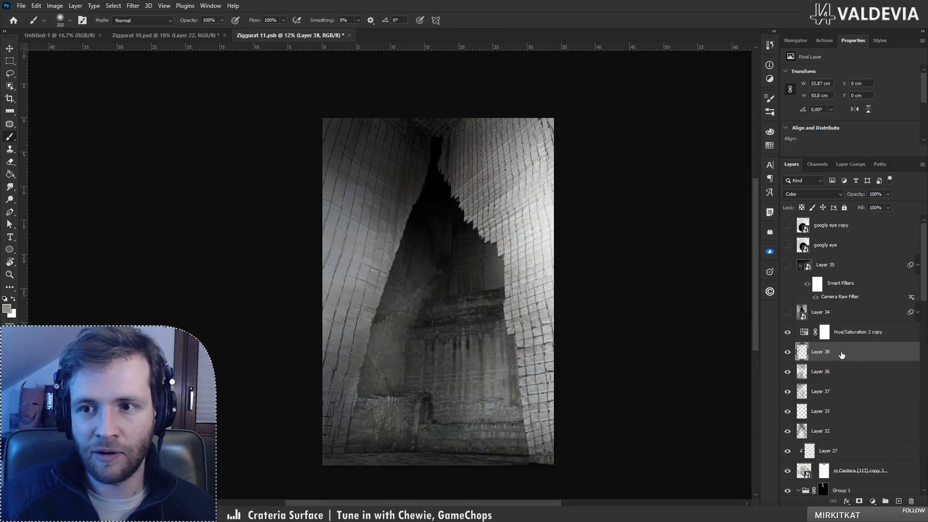
# Step: Set the foreground colour to white for brushing highlights on Layer 36 and undo the last two strokes
pyautogui.click(843, 372)
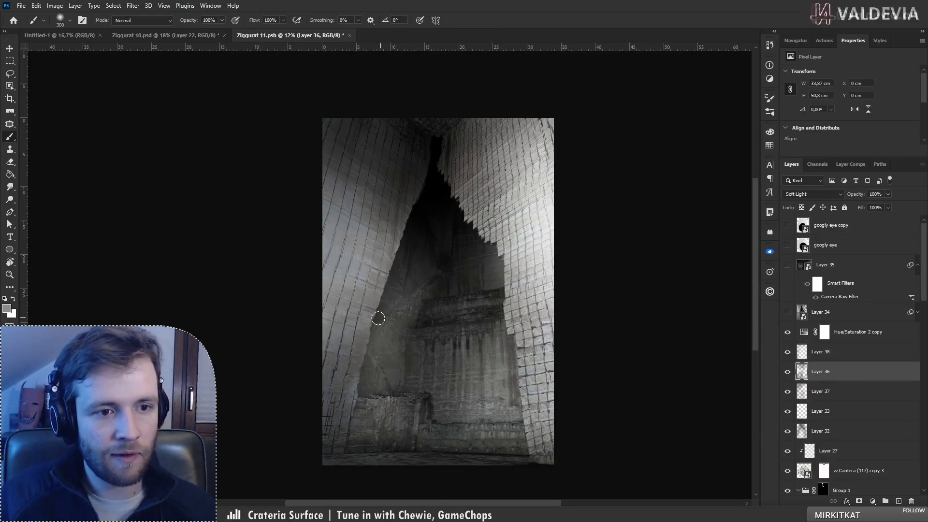
pyautogui.press('d')
pyautogui.press('x')
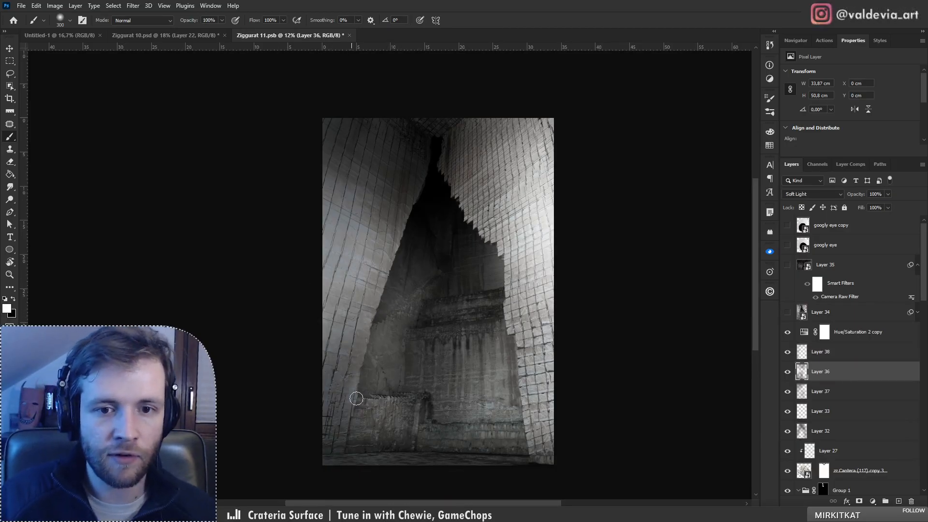
pyautogui.hotkey('ctrl', 'z')
pyautogui.hotkey('ctrl', 'z')
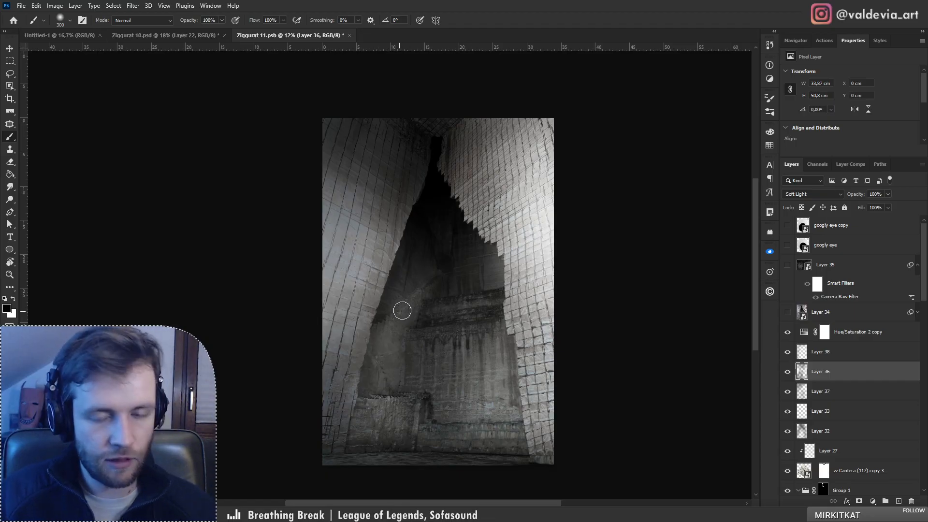
# Step: Enlarge the brush to 800 px to shade the back wall on Layer 36, undoing the last stroke
pyautogui.press(']')
pyautogui.press(']')
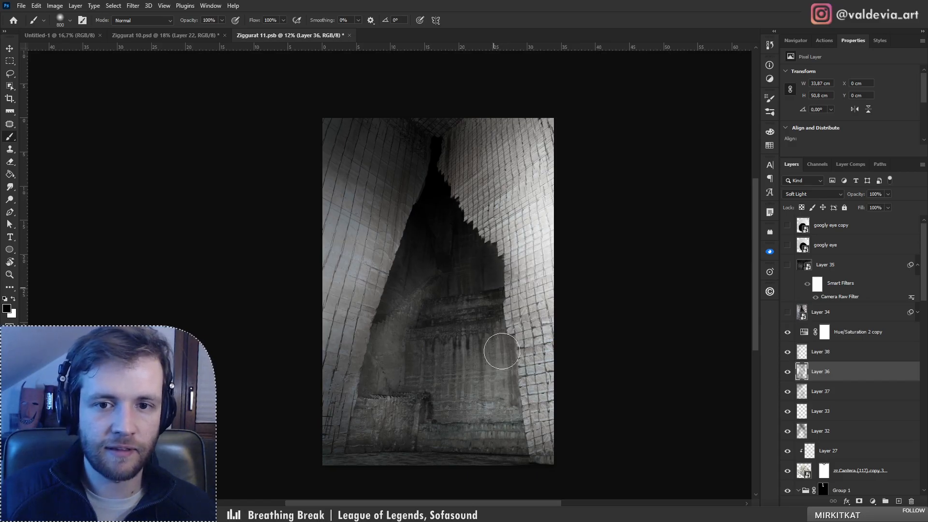
pyautogui.hotkey('ctrl', 'z')
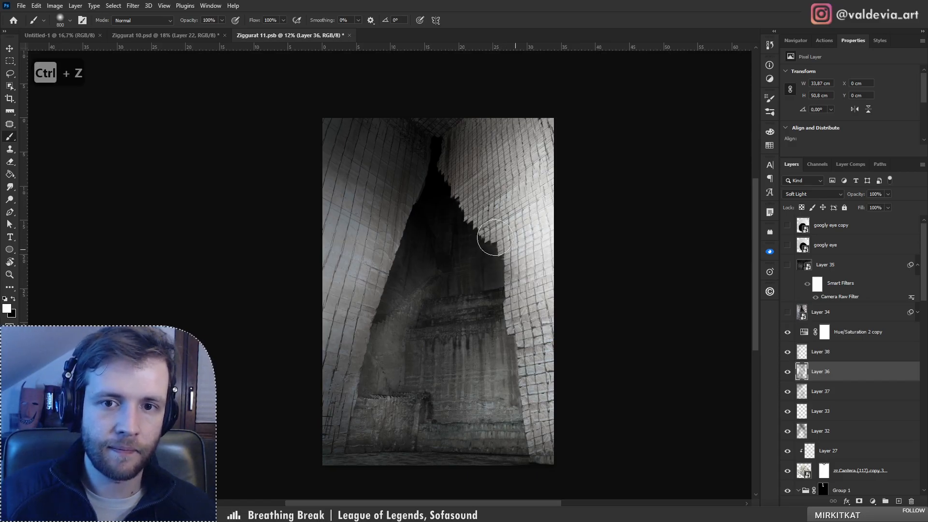
pyautogui.moveTo(459, 266)
pyautogui.mouseDown()
pyautogui.moveTo(383, 265)
pyautogui.moveTo(419, 264)
pyautogui.mouseUp()
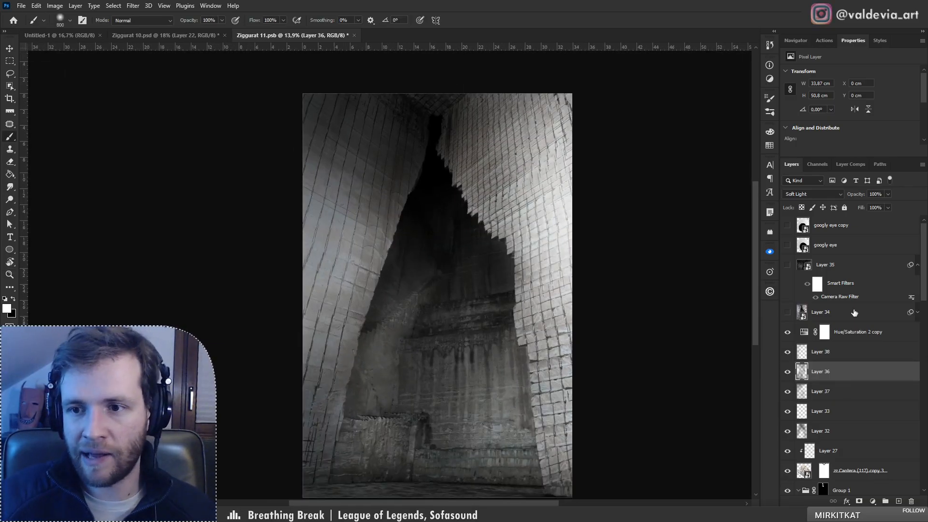
# Step: Stamp the visible scene into a new smart-object layer above Layer 35 and darken it with the Camera Raw Filter
pyautogui.click(862, 266)
pyautogui.hotkey('ctrl', 'shift', 'alt', 'n')
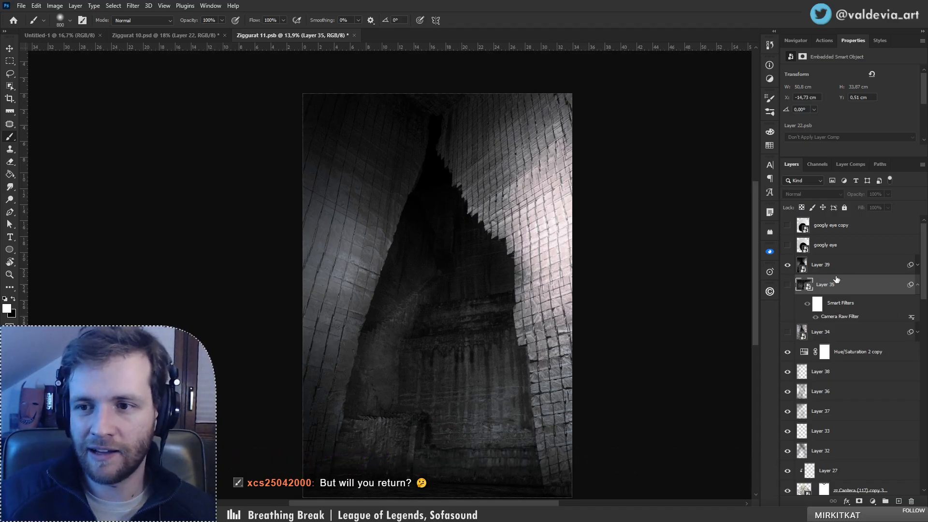
# Step: Add a new empty layer above Layer 39 and set its blend mode to Soft Light
pyautogui.click(851, 265)
pyautogui.click(899, 501)
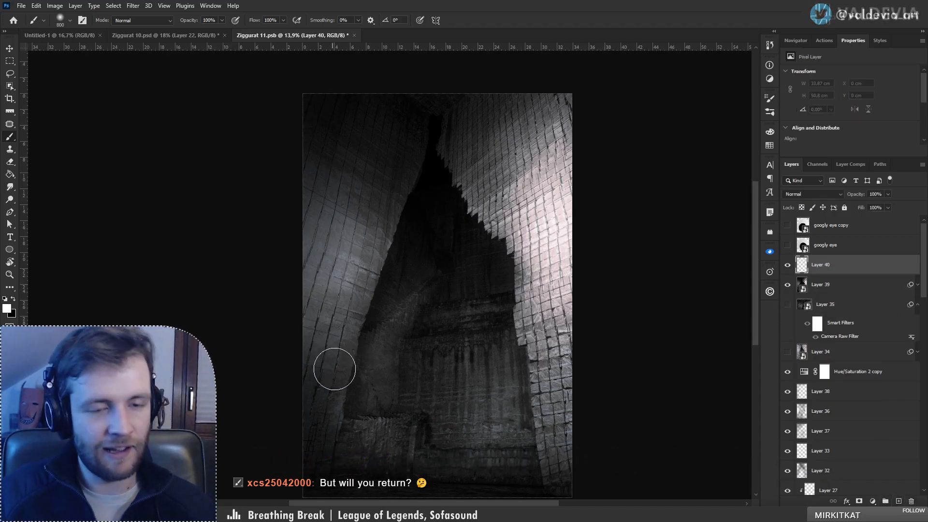
pyautogui.press('z')
pyautogui.moveTo(436, 262)
pyautogui.mouseDown()
pyautogui.moveTo(361, 265)
pyautogui.moveTo(450, 263)
pyautogui.mouseUp()
pyautogui.press('b')
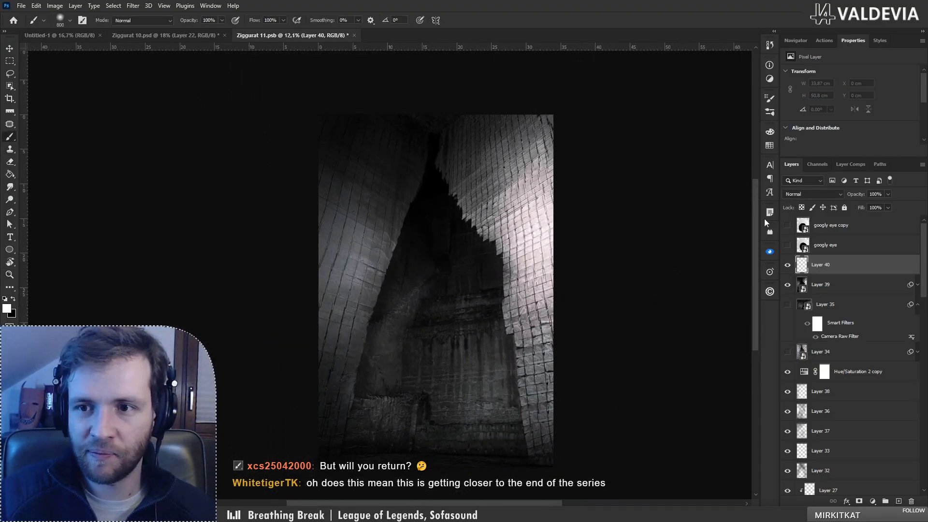
pyautogui.click(811, 194)
pyautogui.click(792, 319)
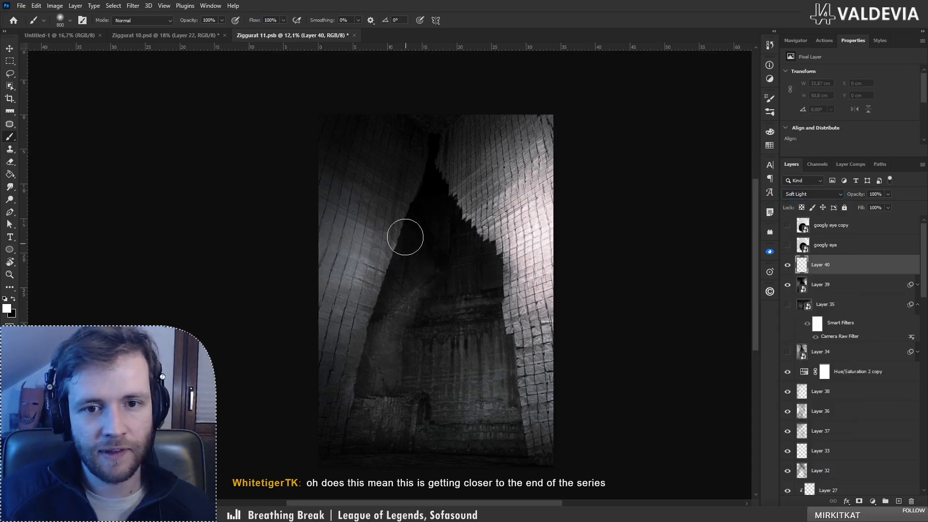
# Step: Brush white highlights over the left wall and across the lower back wall on Layer 40, undoing the unwanted stroke
pyautogui.hotkey('ctrl', 'z')
pyautogui.moveTo(348, 341)
pyautogui.mouseDown()
pyautogui.moveTo(390, 201)
pyautogui.moveTo(326, 291)
pyautogui.moveTo(355, 230)
pyautogui.mouseUp()
pyautogui.moveTo(375, 274); pyautogui.dragTo(429, 175)
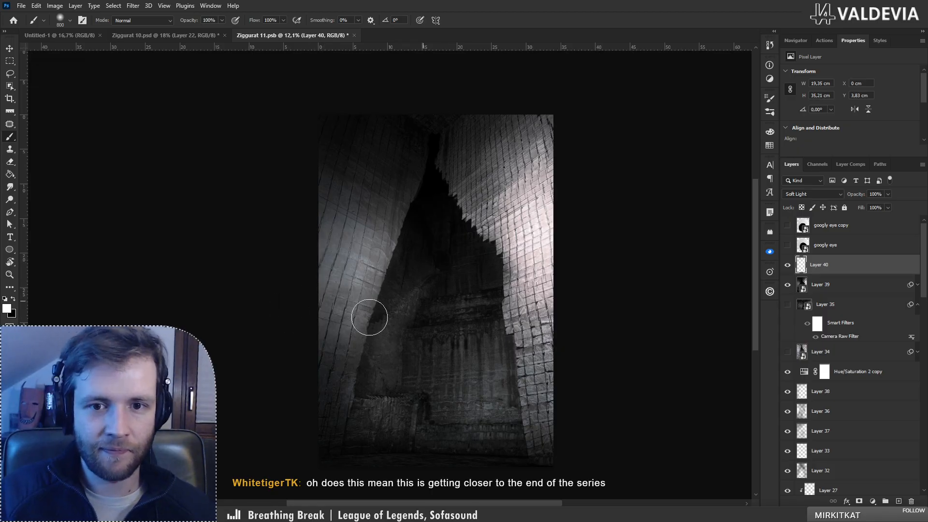
pyautogui.press('x')
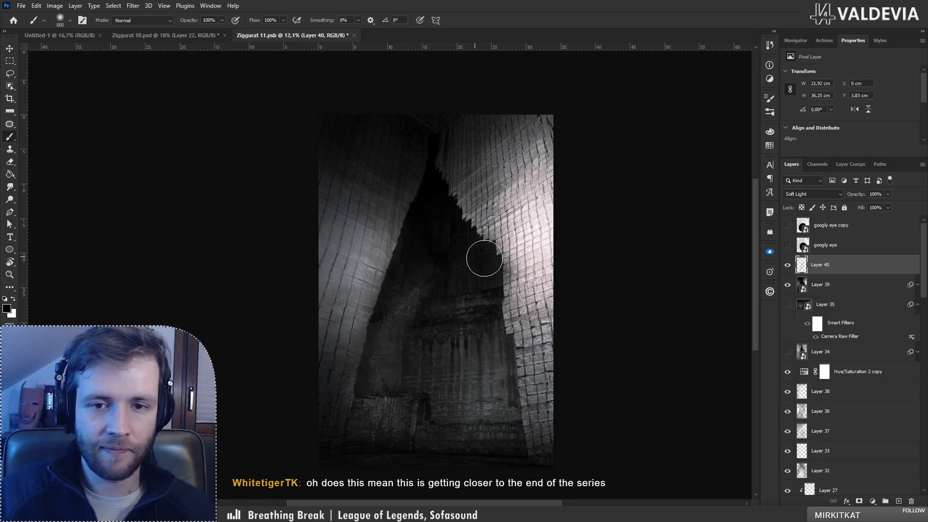
pyautogui.hotkey('ctrl', 'z')
pyautogui.press('x')
pyautogui.moveTo(369, 345)
pyautogui.mouseDown()
pyautogui.moveTo(452, 267)
pyautogui.moveTo(396, 396)
pyautogui.moveTo(371, 424)
pyautogui.moveTo(456, 383)
pyautogui.moveTo(514, 398)
pyautogui.moveTo(519, 439)
pyautogui.moveTo(516, 386)
pyautogui.mouseUp()
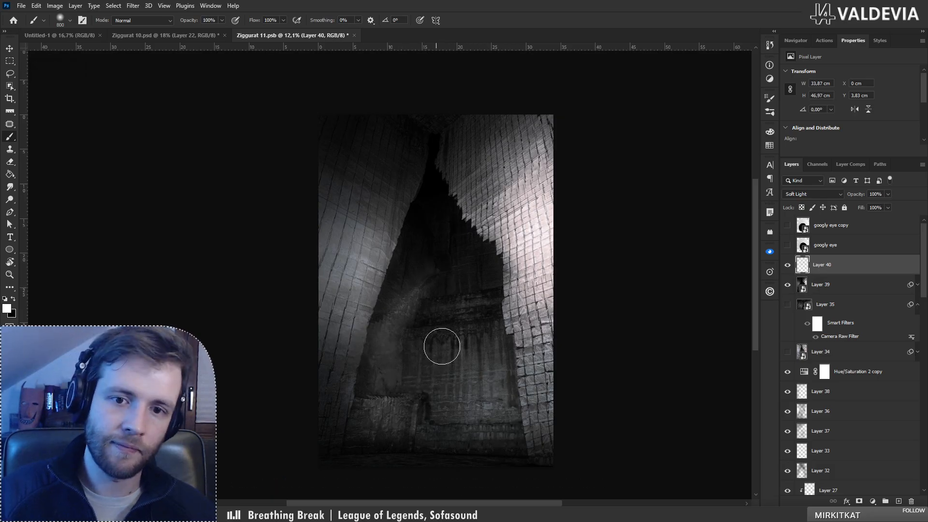
# Step: Check the overall lighting at a small size and touch up the back wall beside the right wall on Layer 40
pyautogui.press('z')
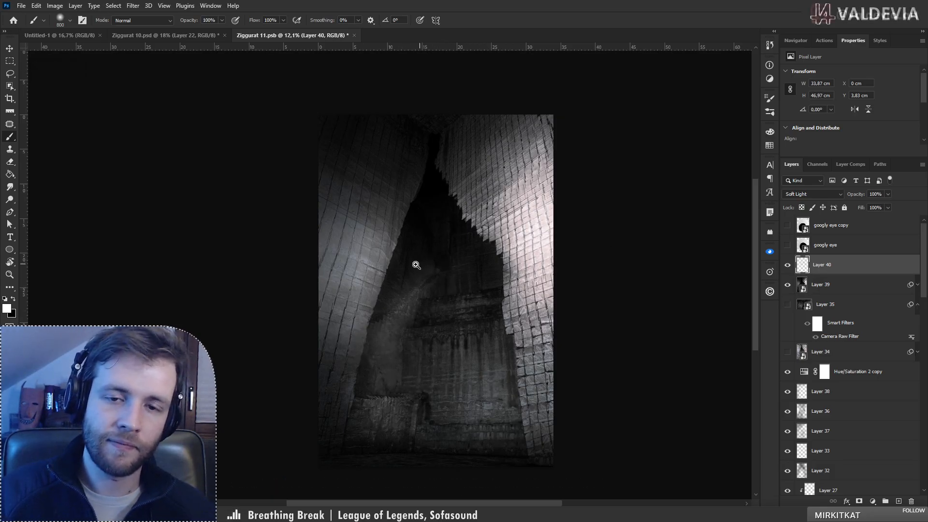
pyautogui.moveTo(416, 265); pyautogui.dragTo(352, 263)
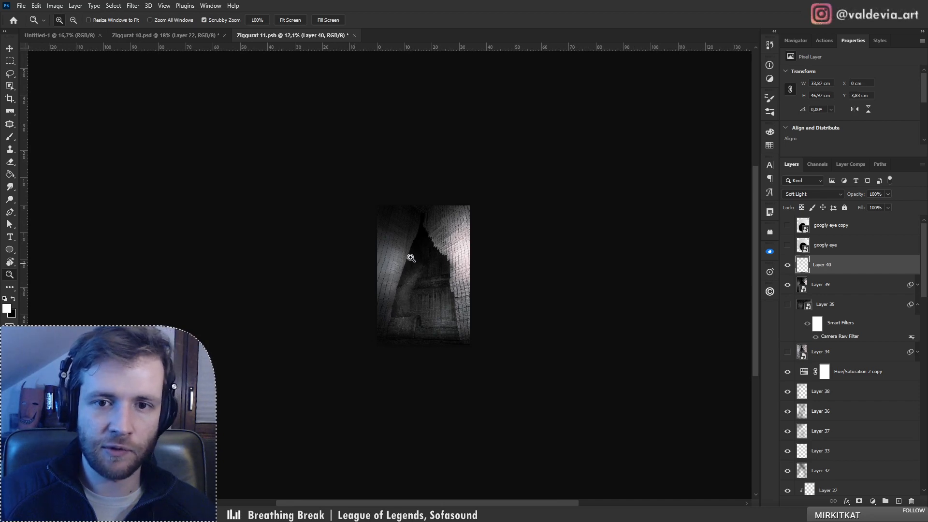
pyautogui.moveTo(411, 258)
pyautogui.mouseDown()
pyautogui.moveTo(406, 280)
pyautogui.moveTo(416, 278)
pyautogui.mouseUp()
pyautogui.press('z')
pyautogui.press('e')
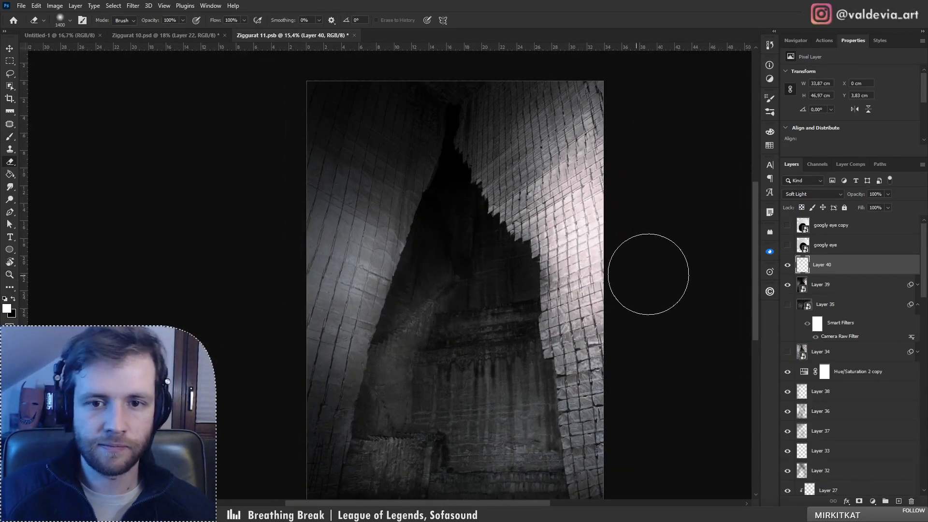
pyautogui.press('b')
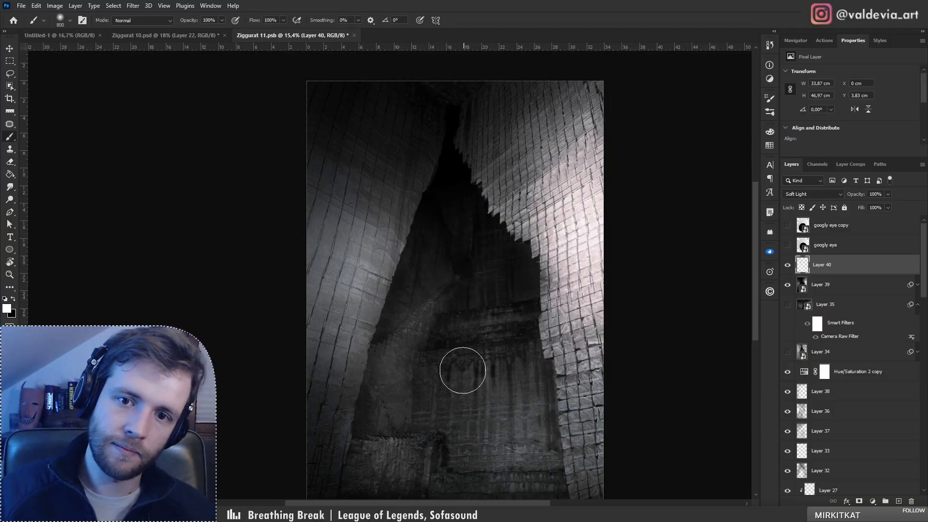
pyautogui.press('z')
pyautogui.moveTo(408, 300)
pyautogui.mouseDown()
pyautogui.moveTo(352, 302)
pyautogui.moveTo(377, 299)
pyautogui.moveTo(369, 293)
pyautogui.mouseUp()
pyautogui.press('b')
pyautogui.moveTo(522, 325); pyautogui.dragTo(508, 292)
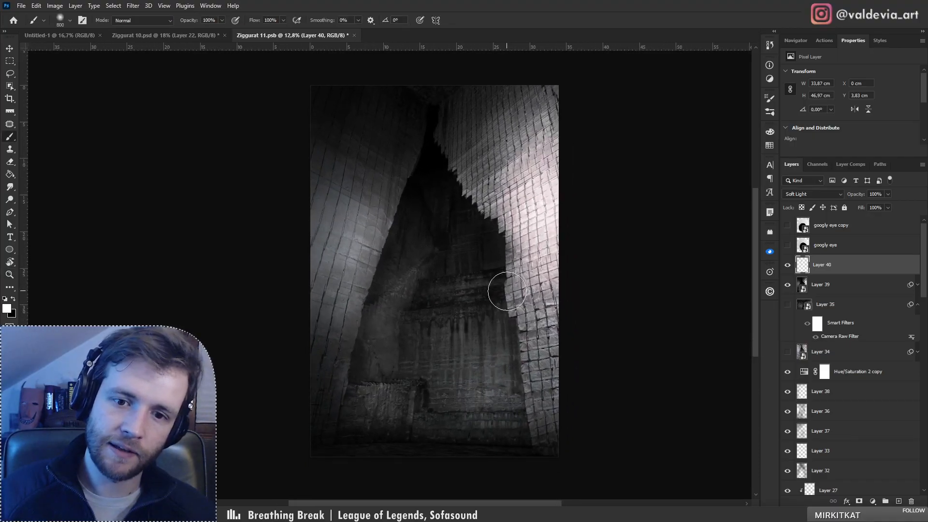
# Step: Hide Layers 39 and 40 and lower the Hue/Saturation 2 copy layer's opacity to 55%
pyautogui.click(787, 285)
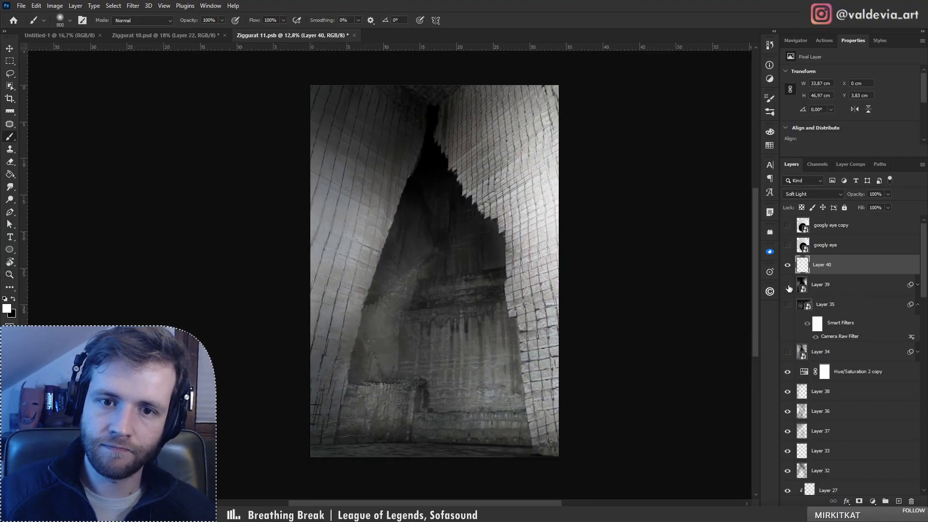
pyautogui.click(787, 285)
pyautogui.moveTo(787, 285); pyautogui.dragTo(787, 265)
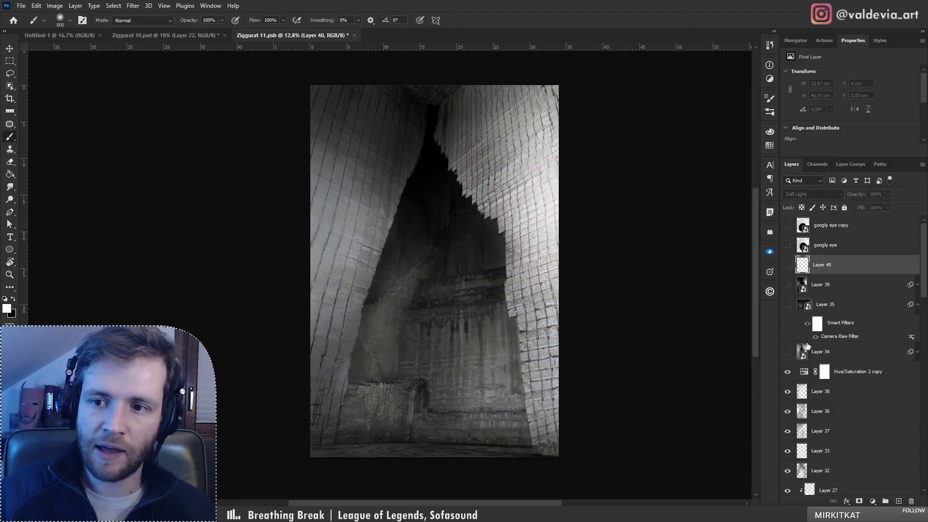
pyautogui.click(820, 374)
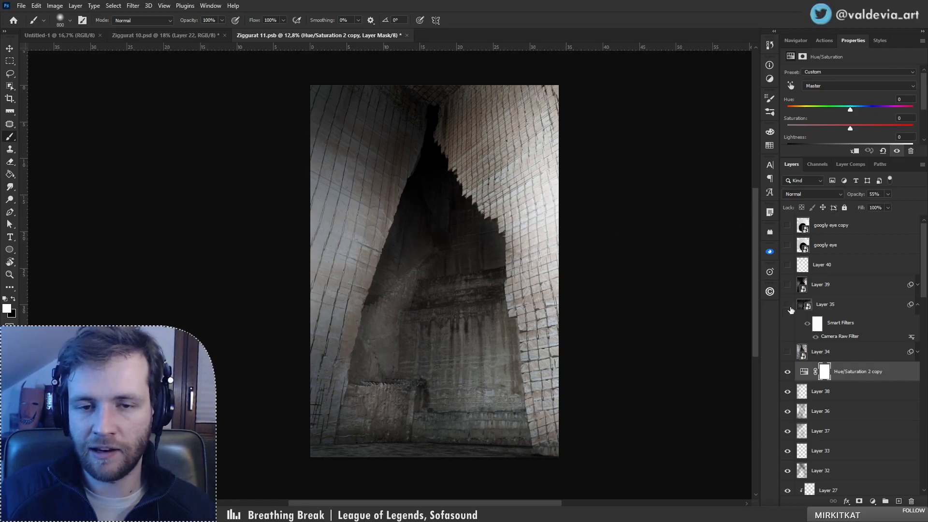
# Step: Replace Layer 39 with a freshly stamped smart object of the visible scene above Layer 35, carrying over its Camera Raw Filter
pyautogui.click(861, 309)
pyautogui.hotkey('ctrl', 'shift', 'alt', 'n')
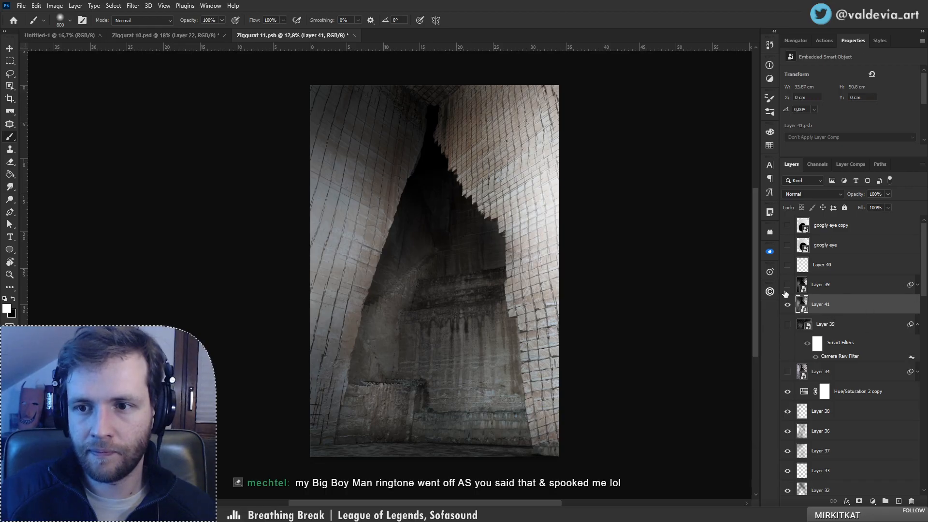
pyautogui.click(918, 284)
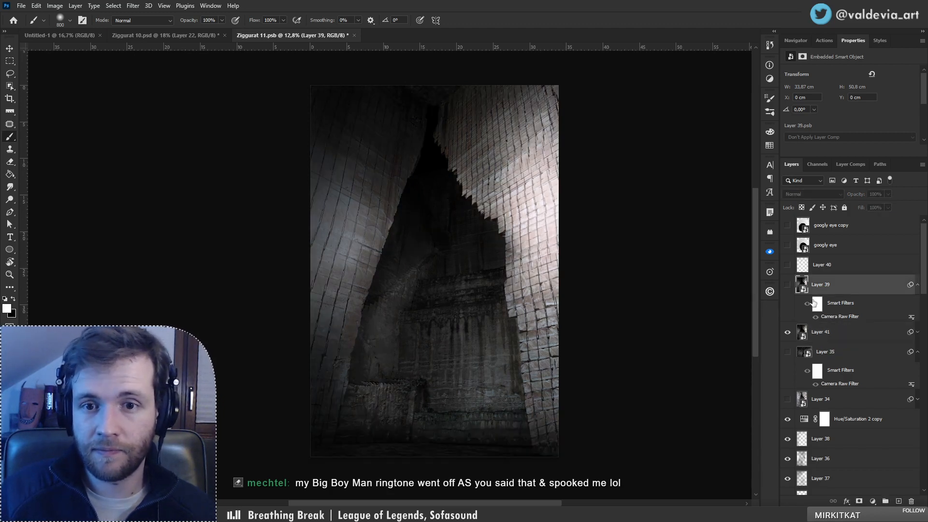
pyautogui.click(912, 501)
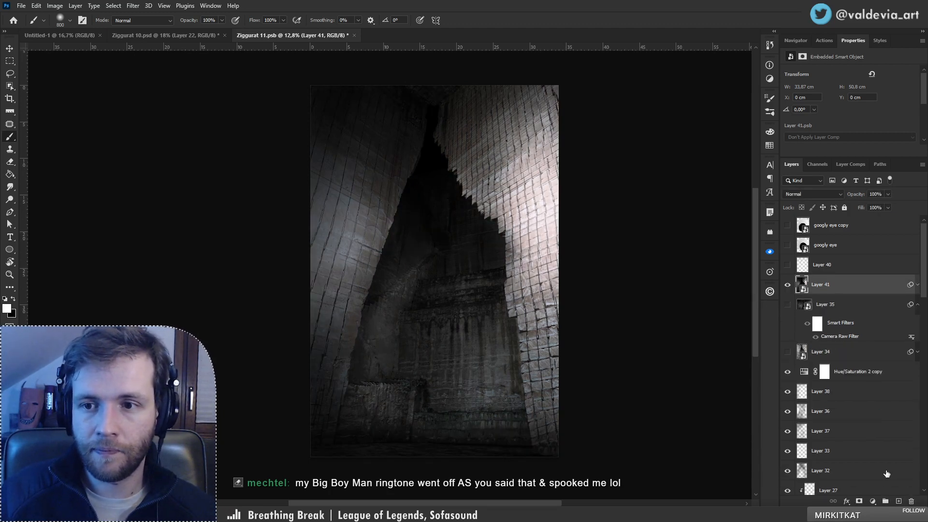
# Step: Compare the lighting with Ziggurat 10.psd and return to Ziggurat 11.psb
pyautogui.click(184, 36)
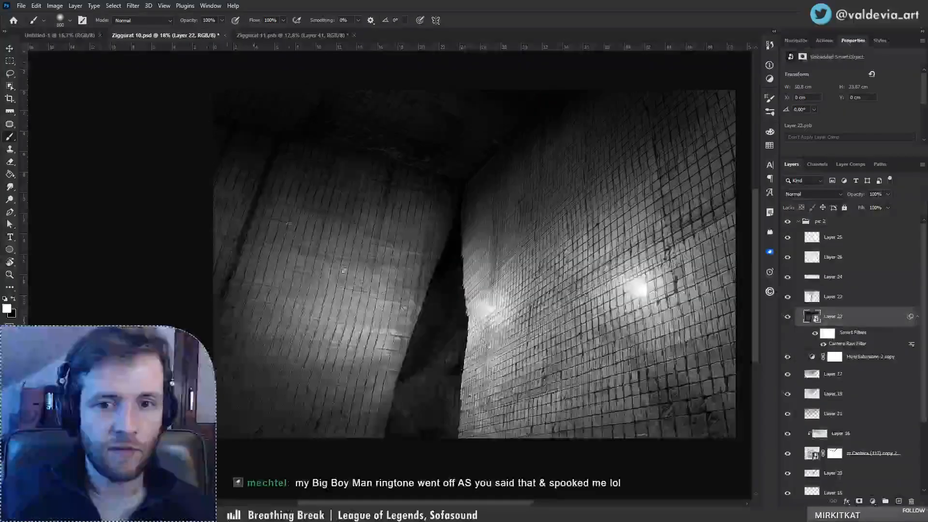
pyautogui.click(308, 38)
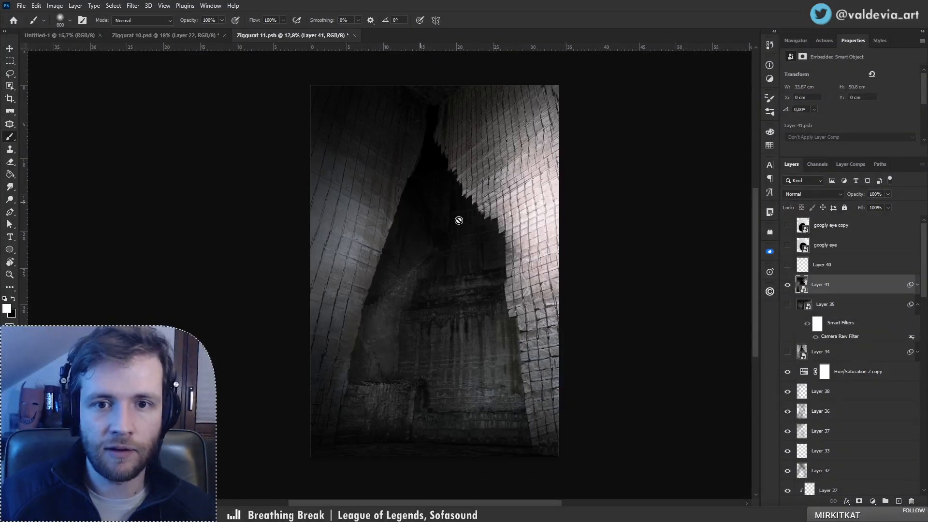
# Step: Add a new Soft Light layer above Layer 41 and show both googly eye layers
pyautogui.click(898, 501)
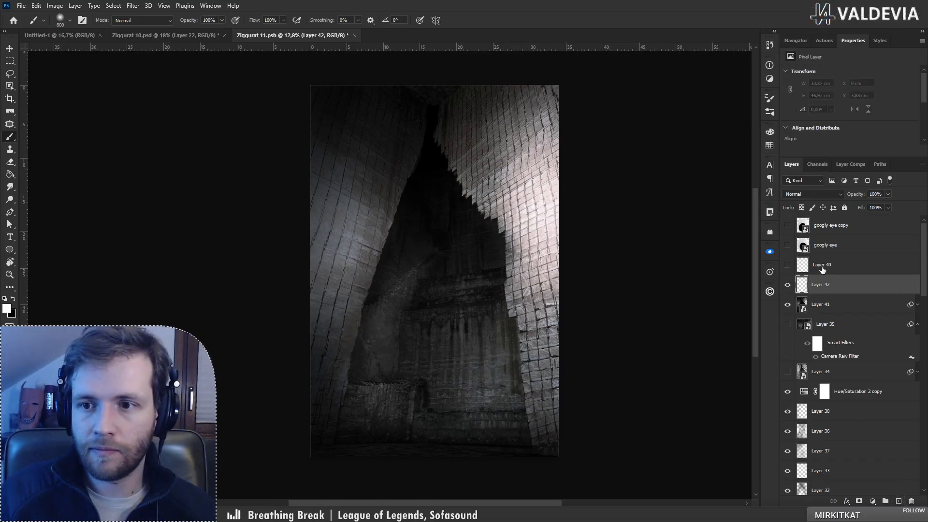
pyautogui.moveTo(788, 247); pyautogui.dragTo(788, 225)
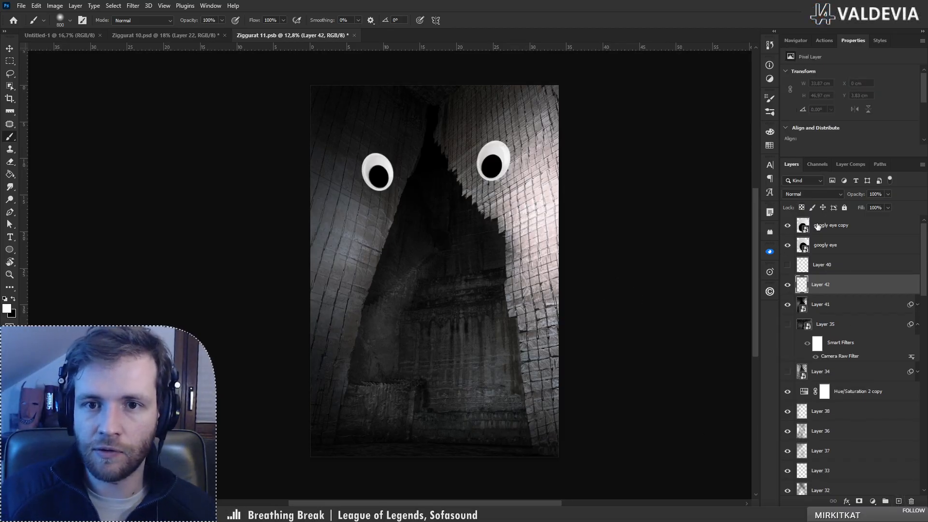
pyautogui.click(816, 193)
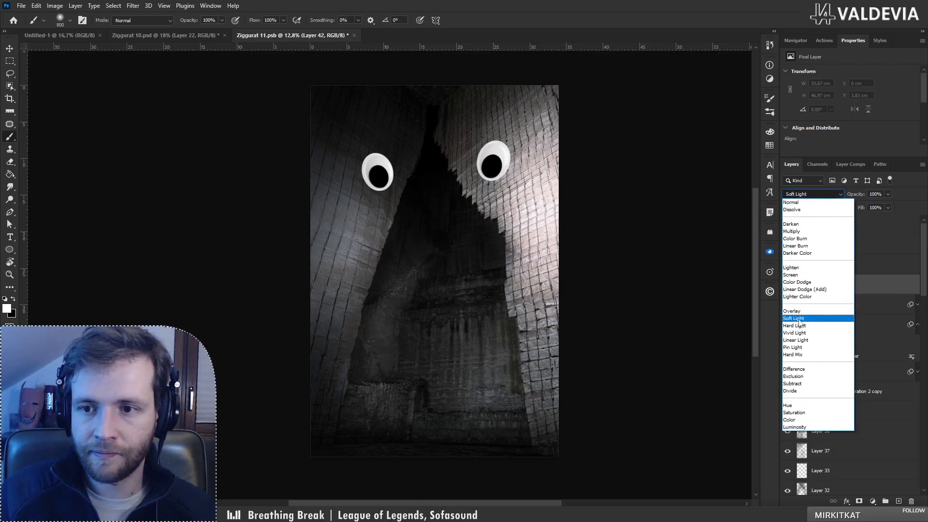
pyautogui.click(816, 320)
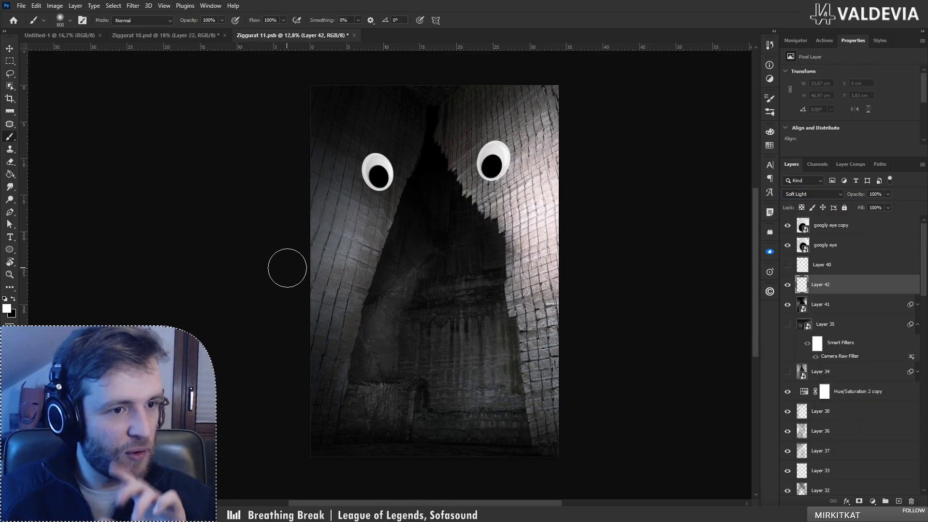
# Step: Enlarge the brush to 900 px and brush a white highlight onto the left wall on Layer 42, undoing unwanted strokes
pyautogui.press(']')
pyautogui.moveTo(365, 280)
pyautogui.mouseDown()
pyautogui.moveTo(359, 244)
pyautogui.moveTo(346, 296)
pyautogui.mouseUp()
pyautogui.hotkey('ctrl', 'z')
pyautogui.hotkey('ctrl', 'z')
pyautogui.hotkey('ctrl', 'z')
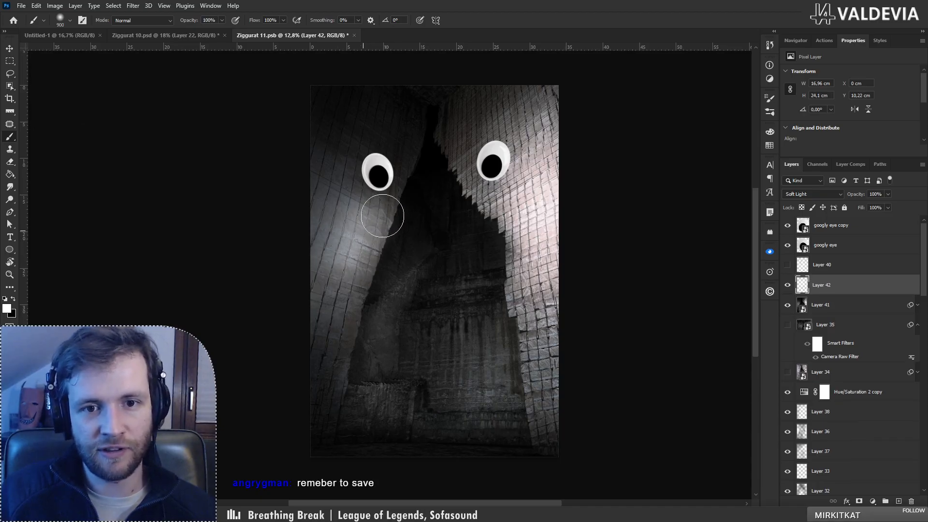
pyautogui.moveTo(375, 225); pyautogui.dragTo(433, 264)
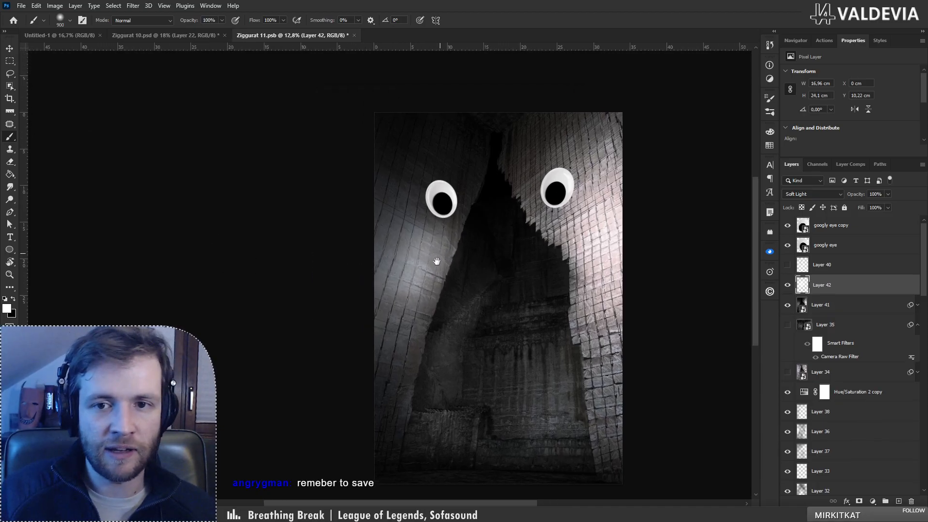
pyautogui.hotkey('ctrl', 'z')
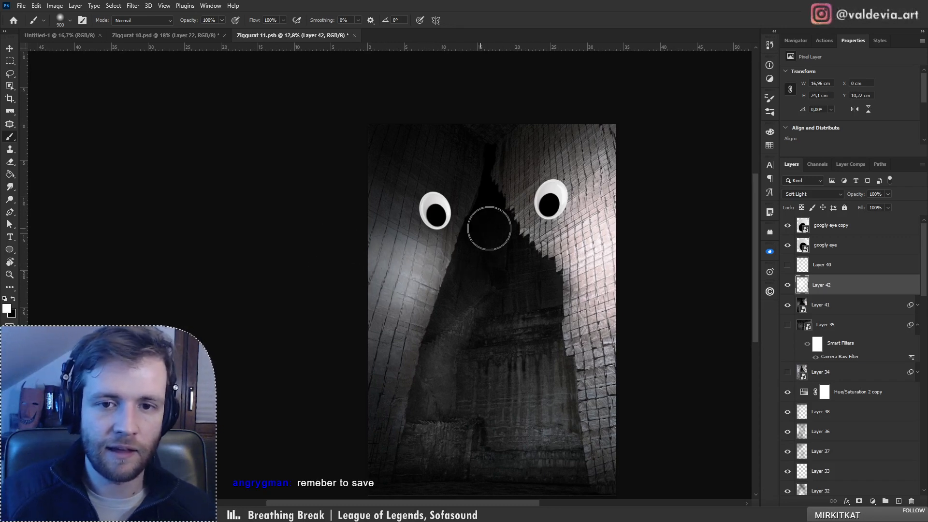
# Step: Check the image at a small size and brush white light across the lower back wall on Layer 42, undoing unwanted strokes
pyautogui.press('z')
pyautogui.moveTo(422, 240); pyautogui.dragTo(326, 241)
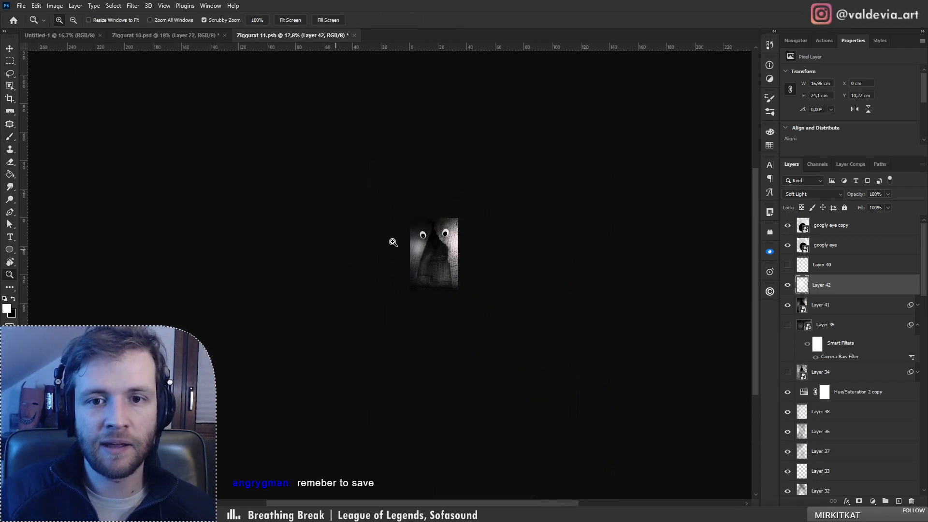
pyautogui.moveTo(393, 242)
pyautogui.mouseDown()
pyautogui.moveTo(458, 241)
pyautogui.moveTo(402, 240)
pyautogui.mouseUp()
pyautogui.moveTo(478, 211)
pyautogui.mouseDown()
pyautogui.moveTo(540, 217)
pyautogui.moveTo(518, 218)
pyautogui.mouseUp()
pyautogui.moveTo(474, 266); pyautogui.dragTo(507, 271)
pyautogui.press('b')
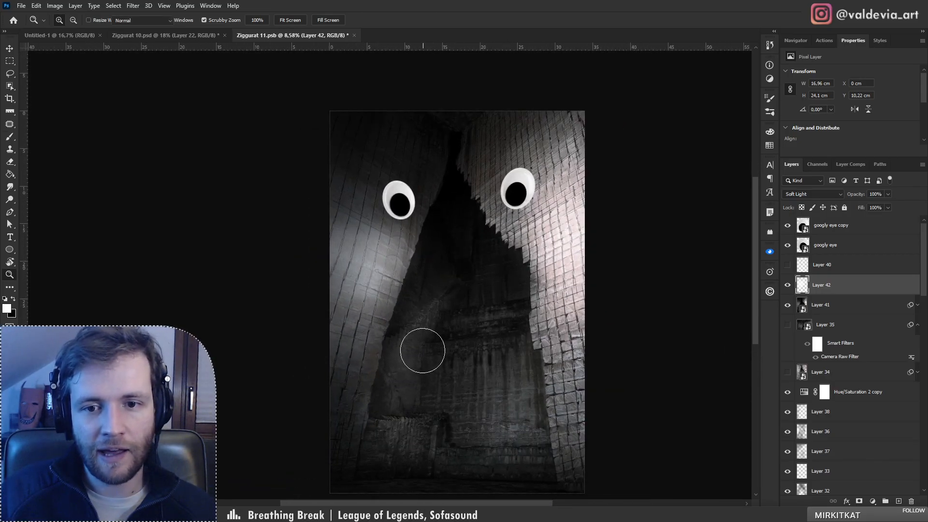
pyautogui.moveTo(422, 350); pyautogui.dragTo(604, 339)
pyautogui.hotkey('ctrl', 'z')
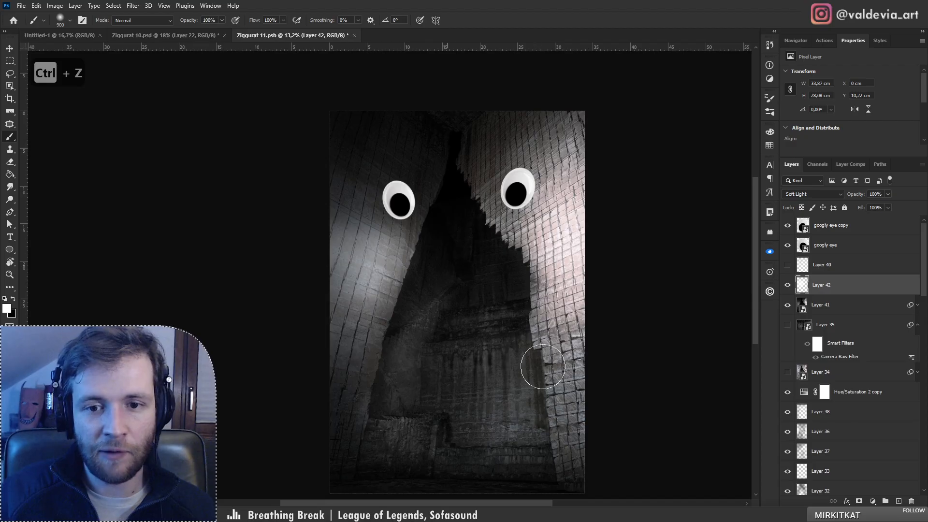
pyautogui.moveTo(543, 366)
pyautogui.mouseDown()
pyautogui.moveTo(492, 391)
pyautogui.moveTo(541, 391)
pyautogui.moveTo(527, 377)
pyautogui.moveTo(485, 367)
pyautogui.moveTo(522, 356)
pyautogui.moveTo(548, 369)
pyautogui.moveTo(430, 362)
pyautogui.moveTo(478, 408)
pyautogui.moveTo(531, 412)
pyautogui.moveTo(485, 425)
pyautogui.mouseUp()
pyautogui.hotkey('ctrl', 'z')
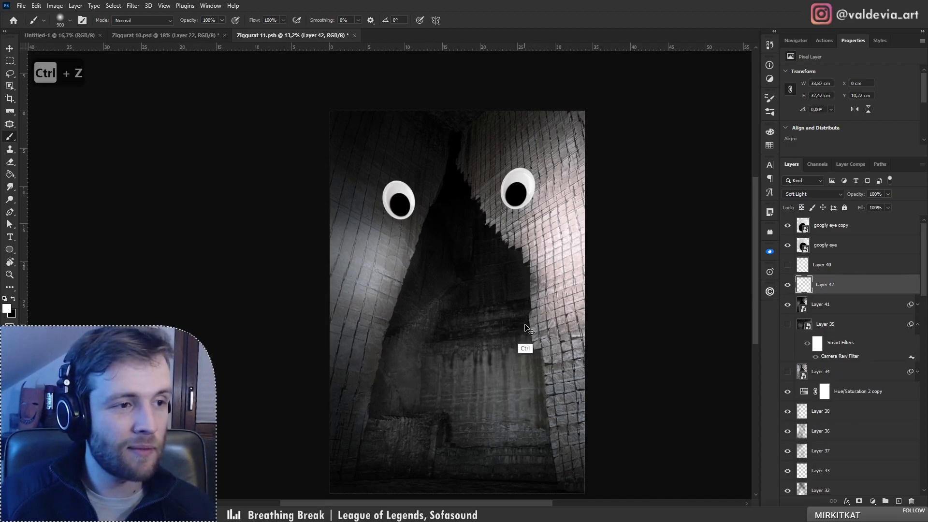
# Step: Undo the last strokes and shade the back wall beside the right wall with black on Layer 42
pyautogui.press('x')
pyautogui.hotkey('ctrl', 'z')
pyautogui.hotkey('ctrl', 'z')
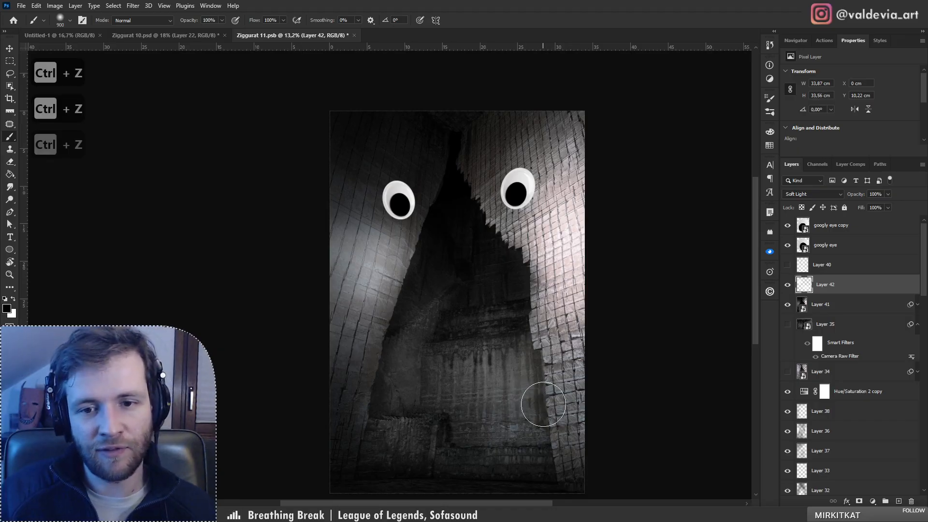
pyautogui.moveTo(543, 404)
pyautogui.mouseDown()
pyautogui.moveTo(484, 396)
pyautogui.moveTo(496, 378)
pyautogui.moveTo(530, 377)
pyautogui.moveTo(535, 429)
pyautogui.moveTo(473, 428)
pyautogui.moveTo(547, 432)
pyautogui.moveTo(518, 353)
pyautogui.moveTo(516, 396)
pyautogui.moveTo(538, 415)
pyautogui.moveTo(517, 389)
pyautogui.mouseUp()
pyautogui.press('x')
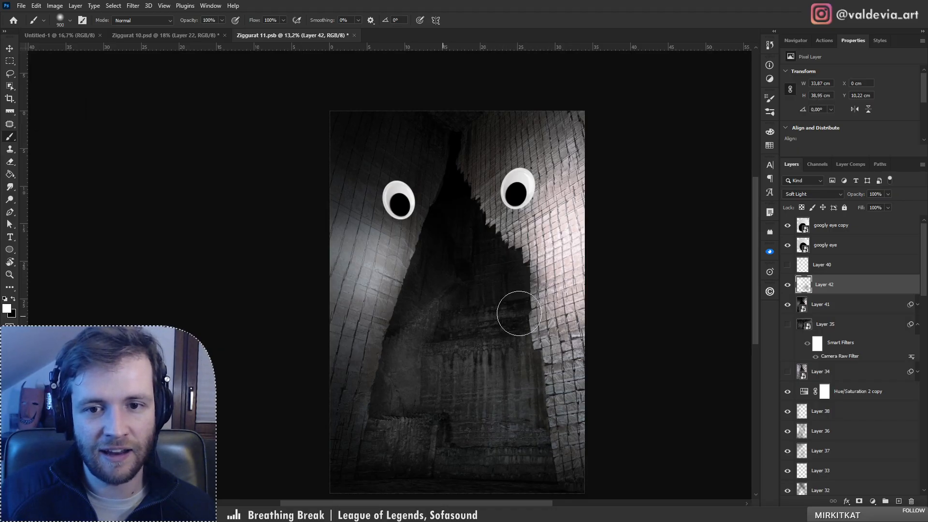
# Step: Undo the latest white strokes on Layer 42 and reduce the brush to 175 px for finer shading
pyautogui.hotkey('ctrl', 'z')
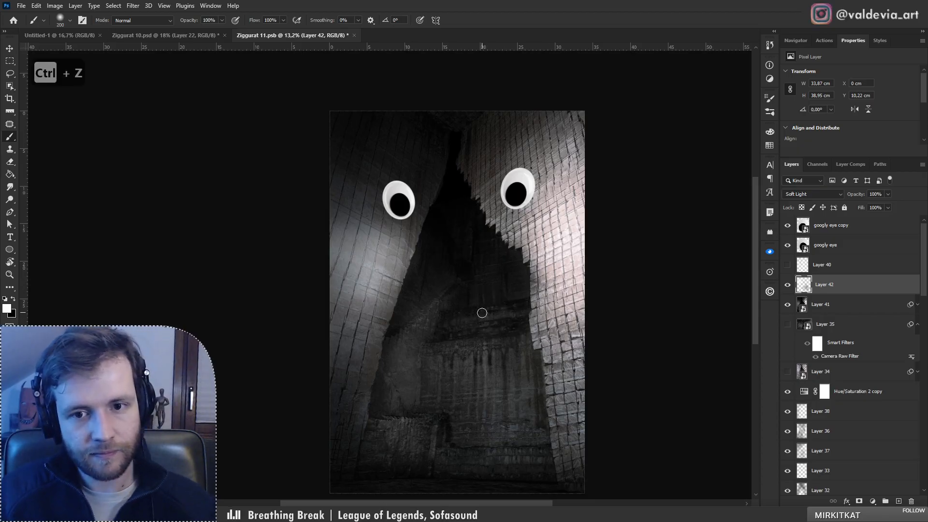
pyautogui.hotkey('ctrl', 'z')
pyautogui.press('[')
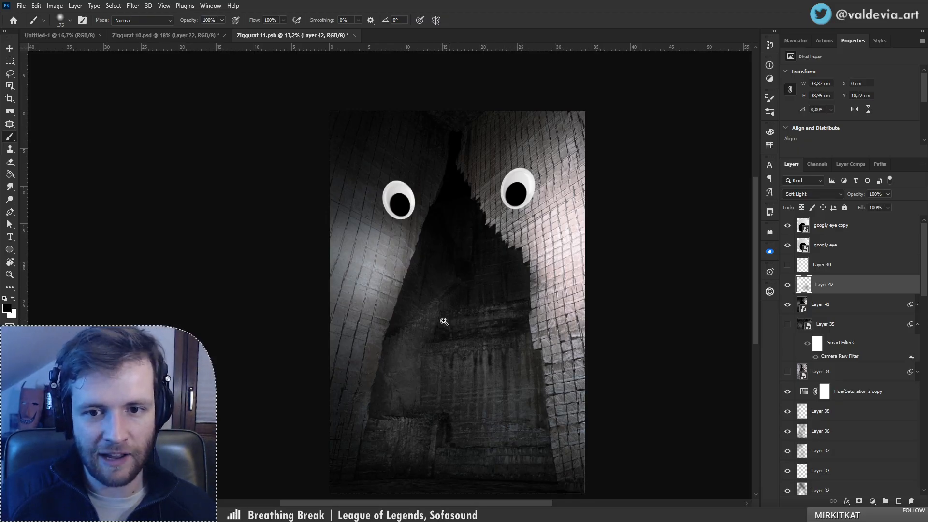
# Step: Inspect the back wall's shading at different zoom levels and compare the scene's lighting with Ziggurat 10.psd
pyautogui.moveTo(444, 322)
pyautogui.mouseDown()
pyautogui.moveTo(392, 325)
pyautogui.moveTo(441, 317)
pyautogui.mouseUp()
pyautogui.press('x')
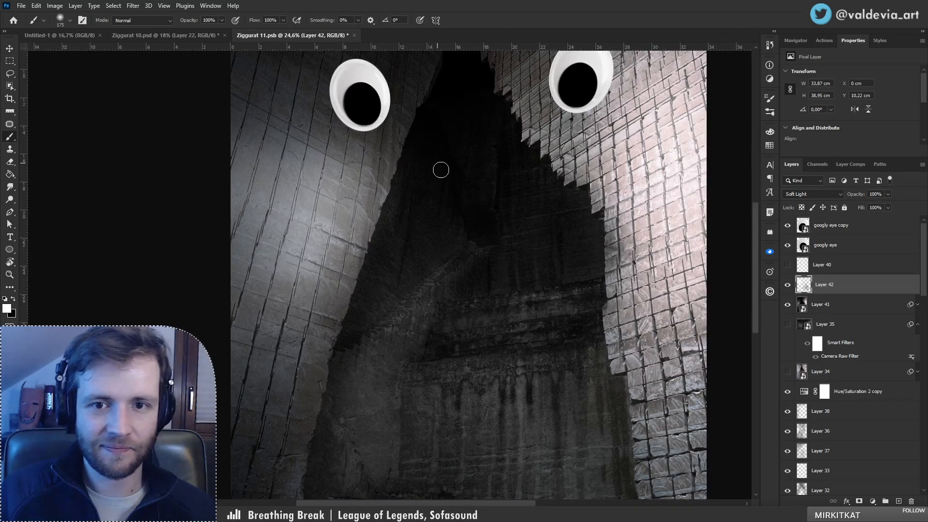
pyautogui.moveTo(426, 273); pyautogui.dragTo(344, 268)
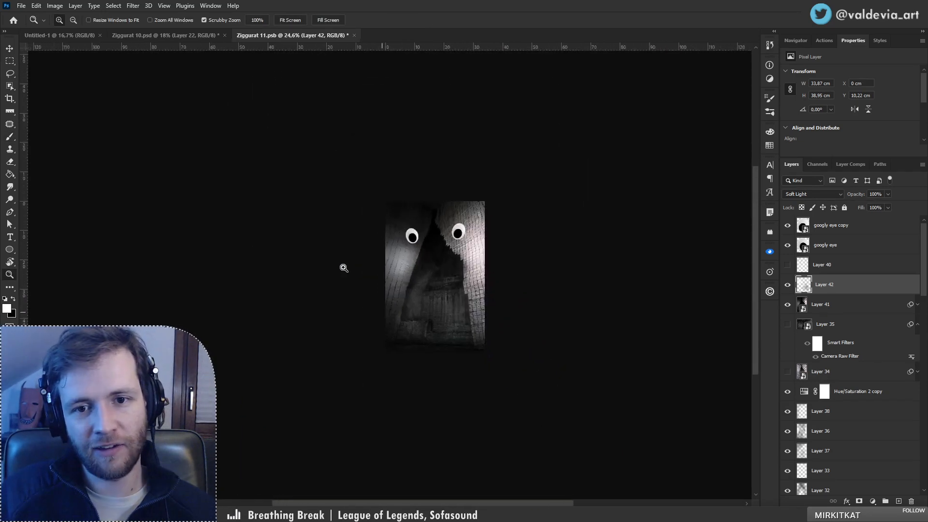
pyautogui.moveTo(446, 247); pyautogui.dragTo(501, 247)
pyautogui.moveTo(402, 357); pyautogui.dragTo(439, 333)
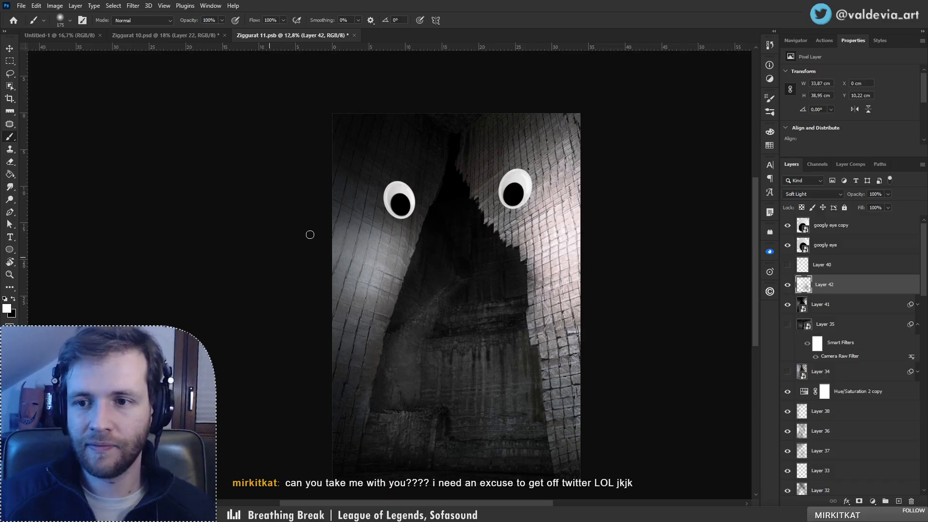
pyautogui.click(190, 33)
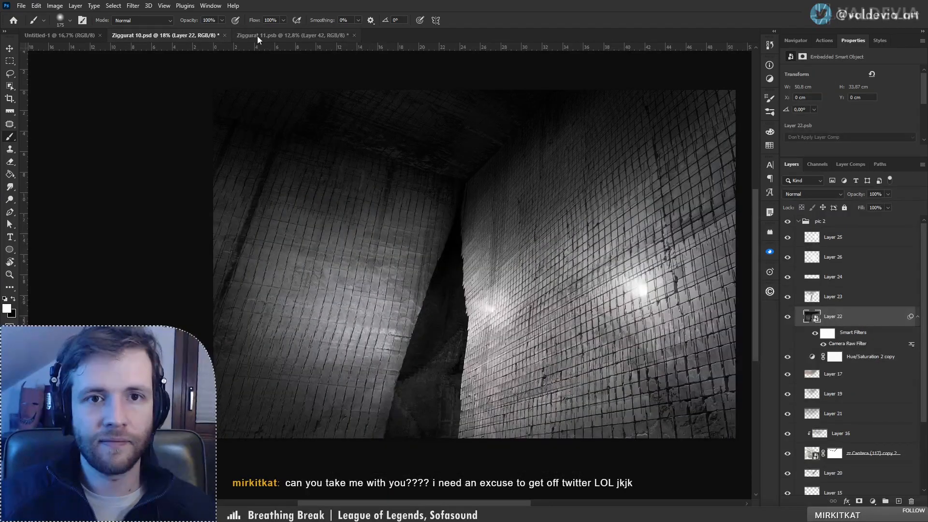
pyautogui.hotkey('ctrl', 'Tab')
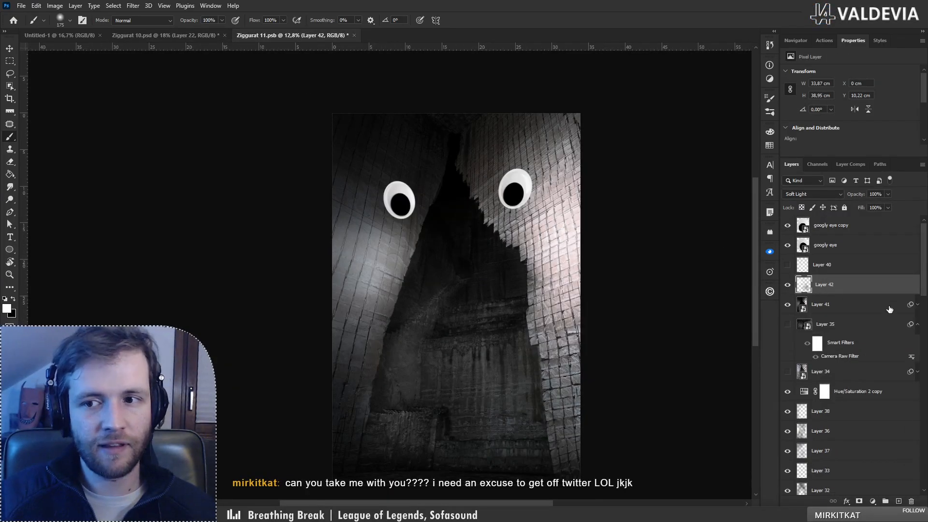
# Step: Reopen Layer 41's Camera Raw Filter in Ziggurat 11.psb and set Saturation to -36, checking the whole preview
pyautogui.click(917, 305)
pyautogui.click(853, 336)
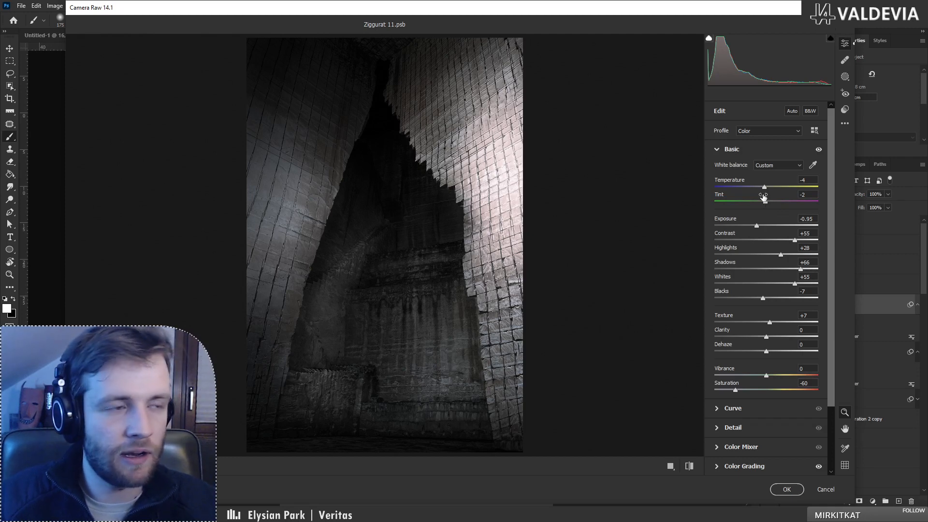
pyautogui.moveTo(738, 394)
pyautogui.mouseDown()
pyautogui.moveTo(765, 392)
pyautogui.moveTo(751, 391)
pyautogui.mouseUp()
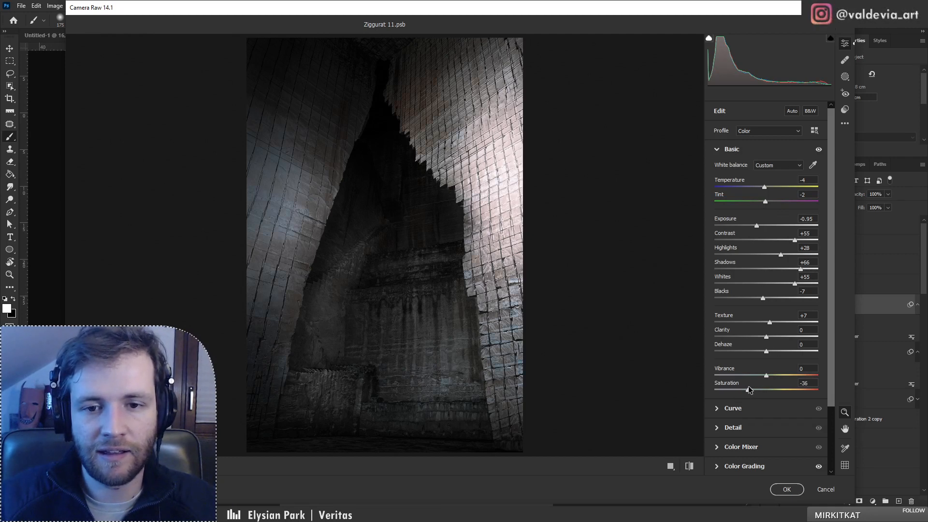
pyautogui.moveTo(524, 238); pyautogui.dragTo(464, 232)
pyautogui.moveTo(413, 186); pyautogui.dragTo(441, 174)
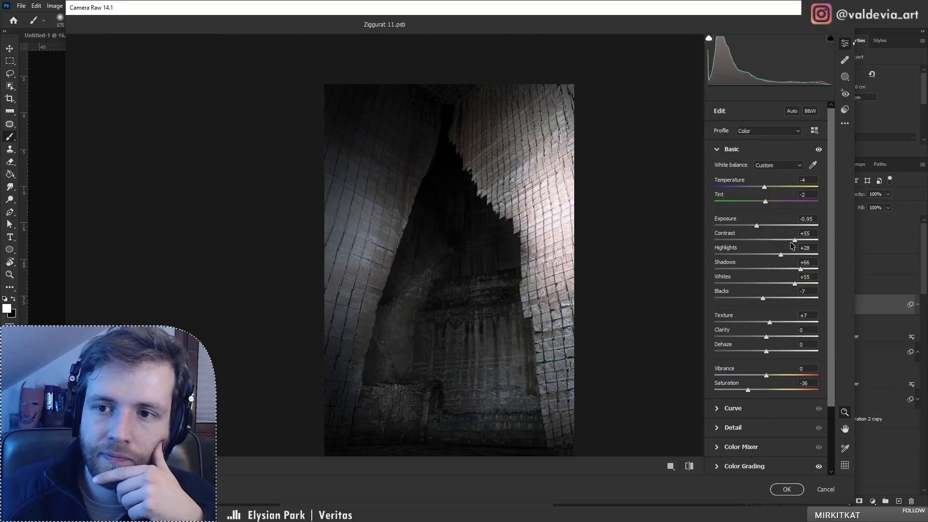
# Step: Set Contrast to +64, Highlights to +21 and Shadows to +14 in Layer 41's Camera Raw Filter
pyautogui.moveTo(794, 240)
pyautogui.mouseDown()
pyautogui.moveTo(808, 241)
pyautogui.moveTo(799, 240)
pyautogui.mouseUp()
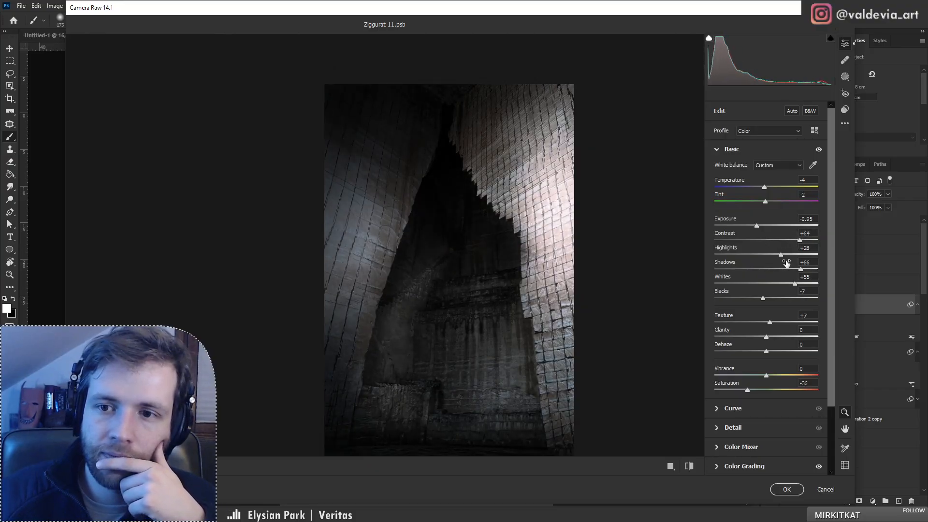
pyautogui.moveTo(781, 254)
pyautogui.mouseDown()
pyautogui.moveTo(801, 253)
pyautogui.moveTo(778, 254)
pyautogui.moveTo(817, 273)
pyautogui.moveTo(699, 273)
pyautogui.moveTo(795, 272)
pyautogui.moveTo(773, 269)
pyautogui.mouseUp()
pyautogui.moveTo(476, 256)
pyautogui.mouseDown()
pyautogui.moveTo(437, 255)
pyautogui.moveTo(482, 251)
pyautogui.mouseUp()
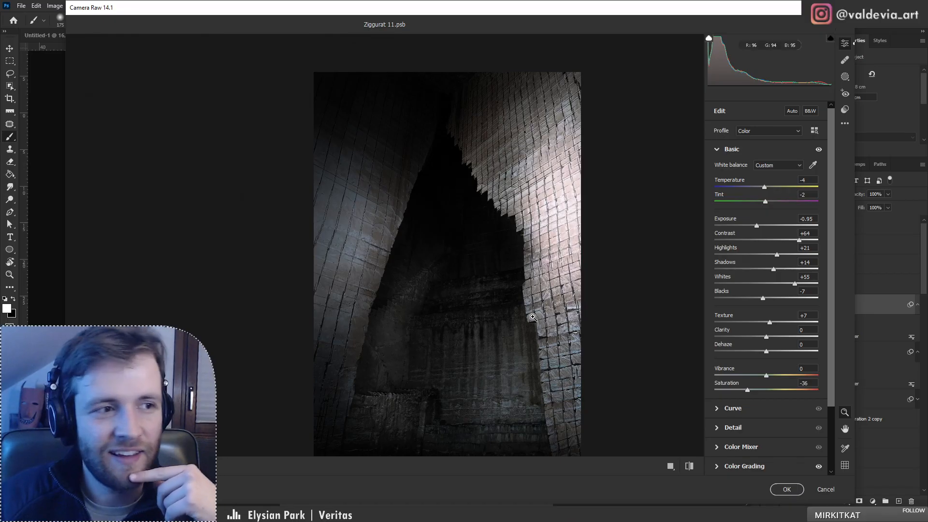
# Step: Warm Layer 41 with Temperature +5, set Blacks to -8 and apply the Camera Raw Filter
pyautogui.moveTo(764, 188); pyautogui.dragTo(772, 189)
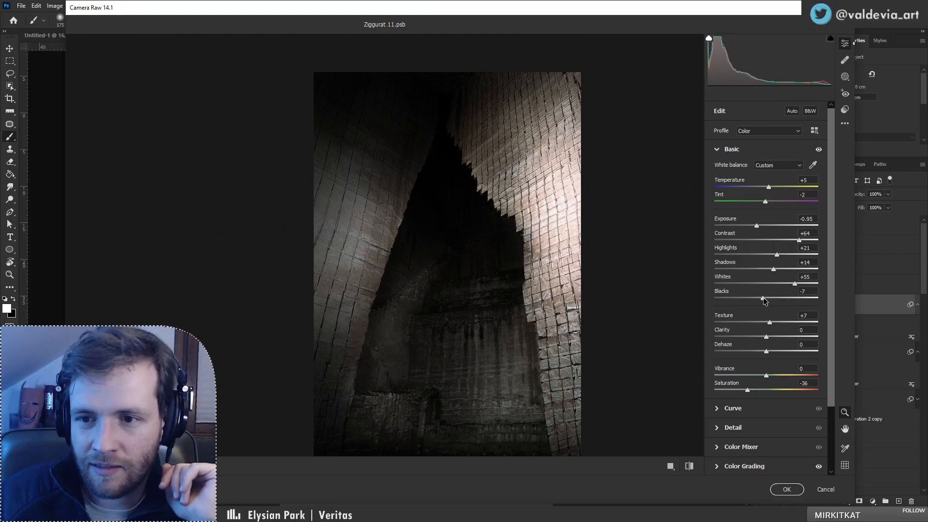
pyautogui.moveTo(764, 297)
pyautogui.mouseDown()
pyautogui.moveTo(749, 299)
pyautogui.moveTo(760, 296)
pyautogui.mouseUp()
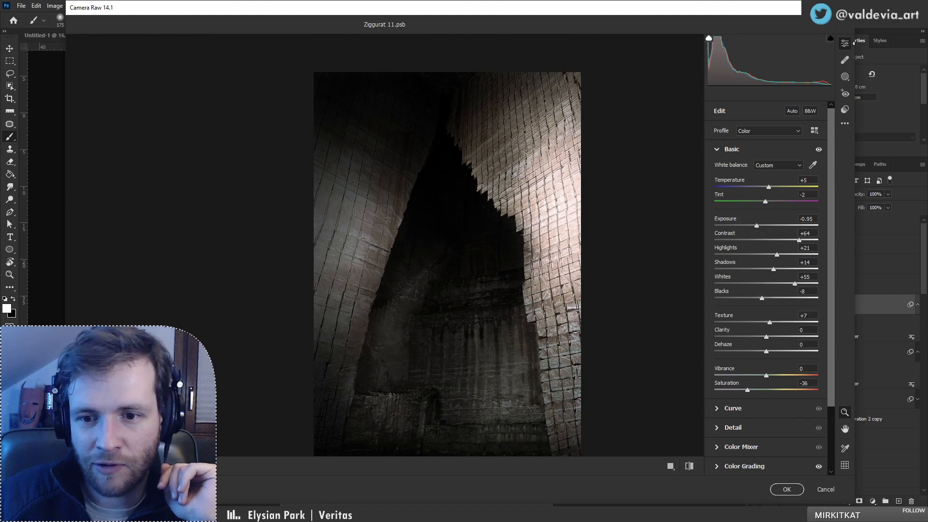
pyautogui.click(783, 489)
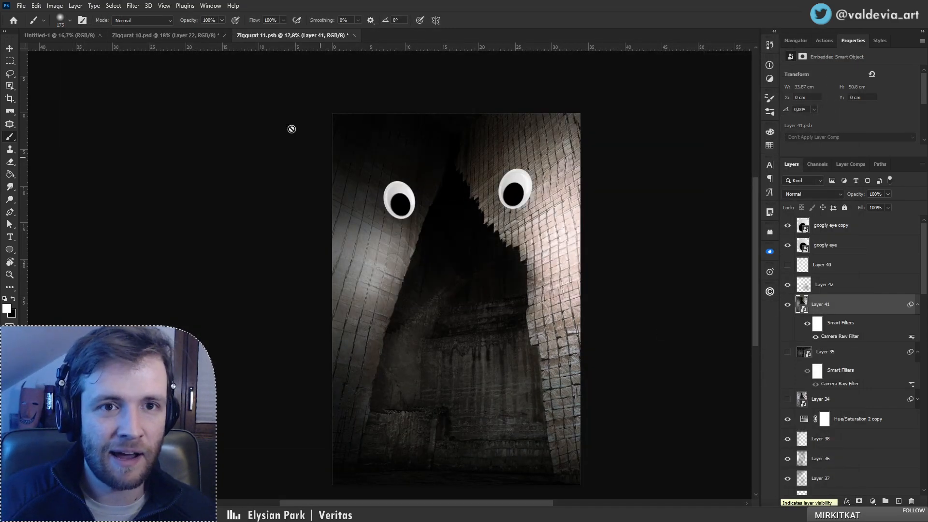
# Step: Compare both ziggurat images and set Temperature to +6 in the Camera Raw Filter of Layer 22 in Ziggurat 10.psd
pyautogui.click(184, 39)
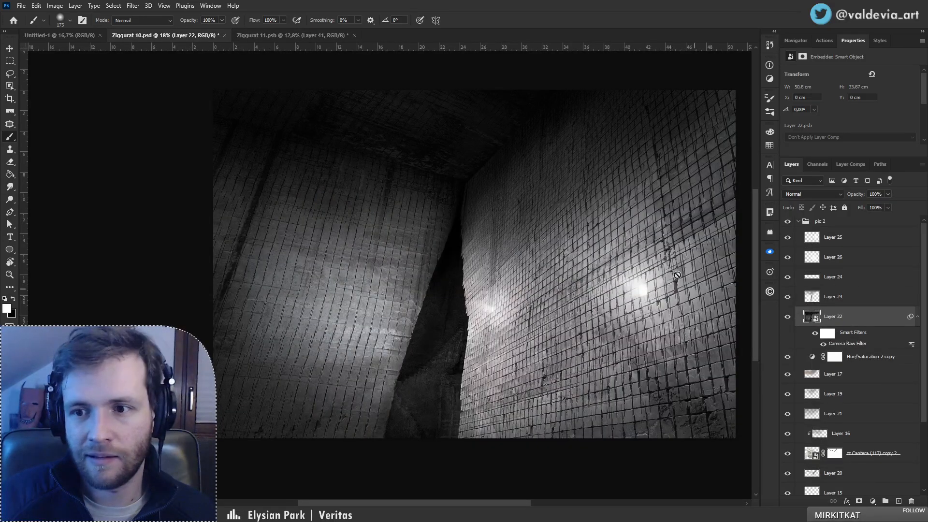
pyautogui.click(307, 40)
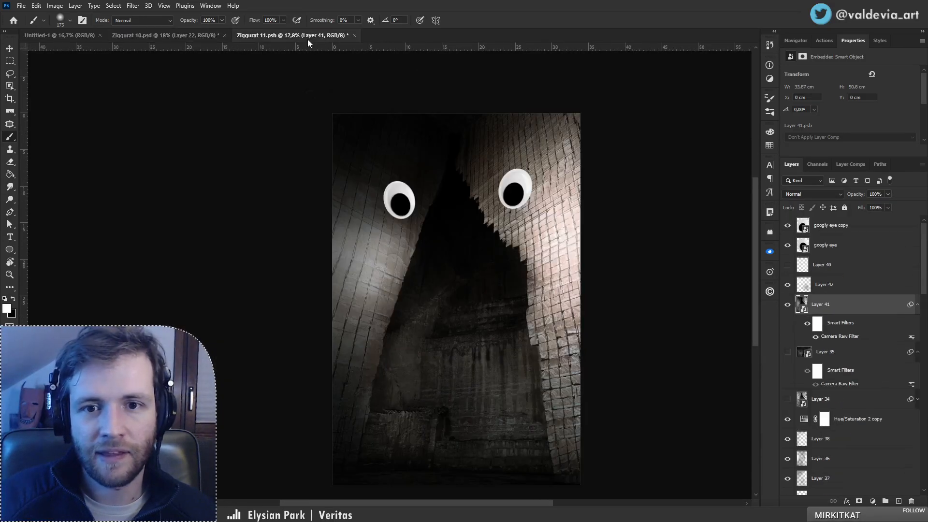
pyautogui.click(191, 37)
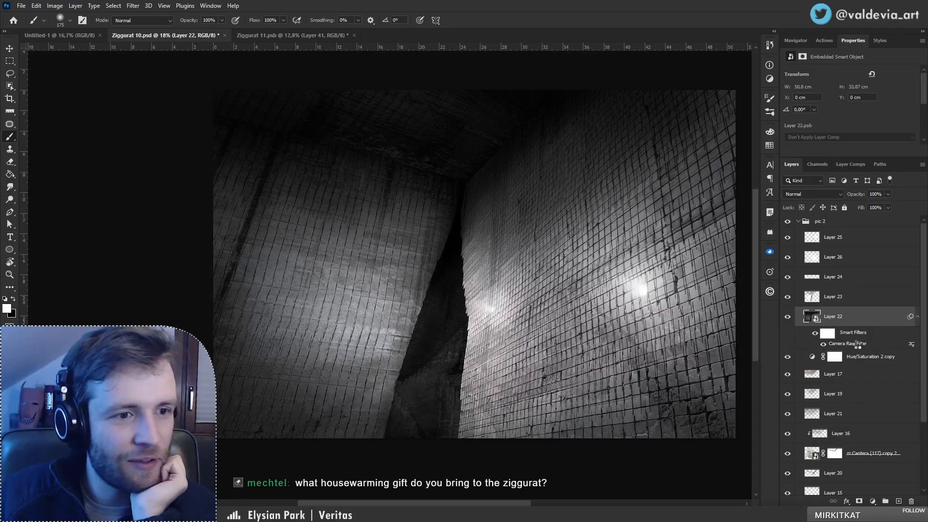
pyautogui.doubleClick(857, 344)
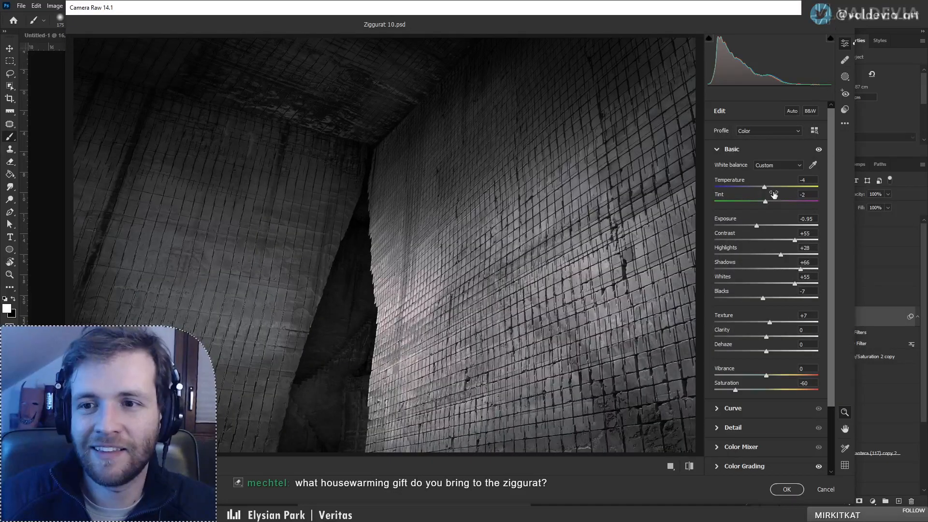
pyautogui.moveTo(765, 186); pyautogui.dragTo(769, 188)
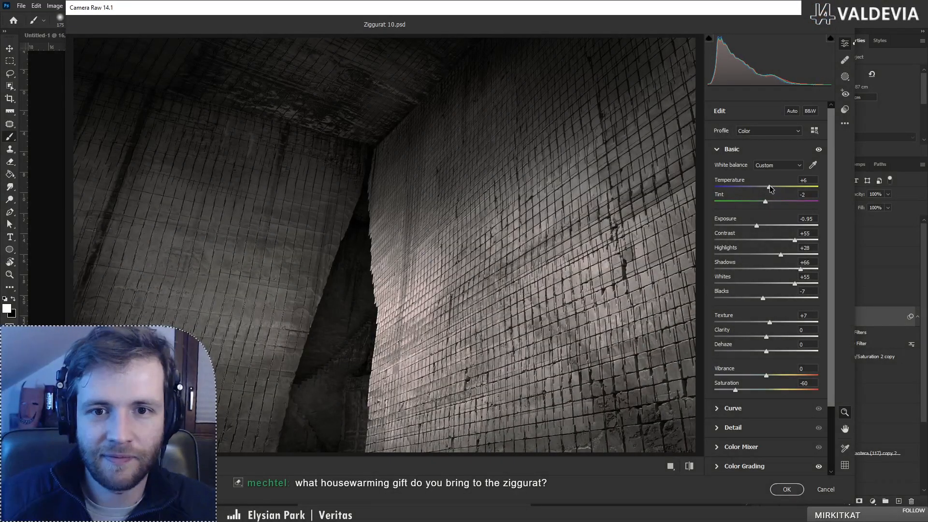
# Step: Set Contrast to +81 and Saturation to -50 for Layer 22 and apply the Camera Raw Filter
pyautogui.moveTo(794, 240); pyautogui.dragTo(811, 240)
pyautogui.moveTo(453, 293); pyautogui.dragTo(445, 174)
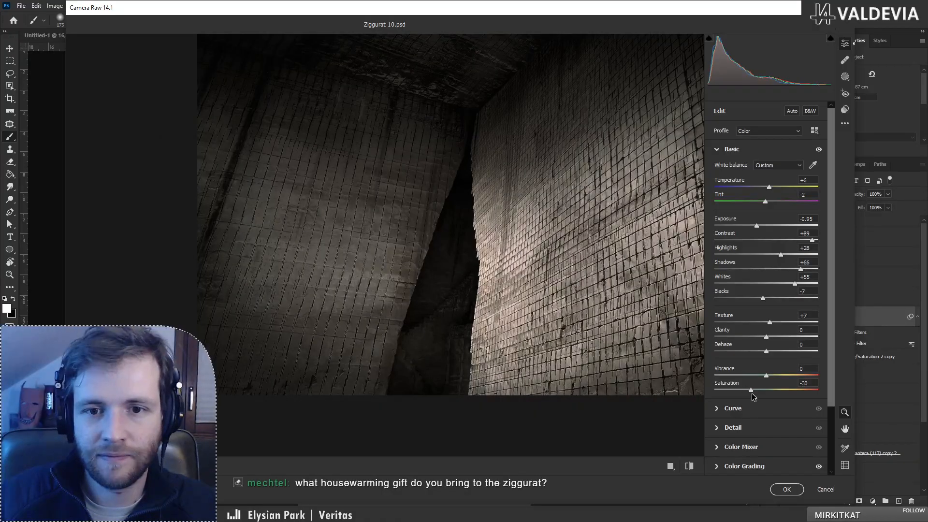
pyautogui.moveTo(736, 390); pyautogui.dragTo(742, 390)
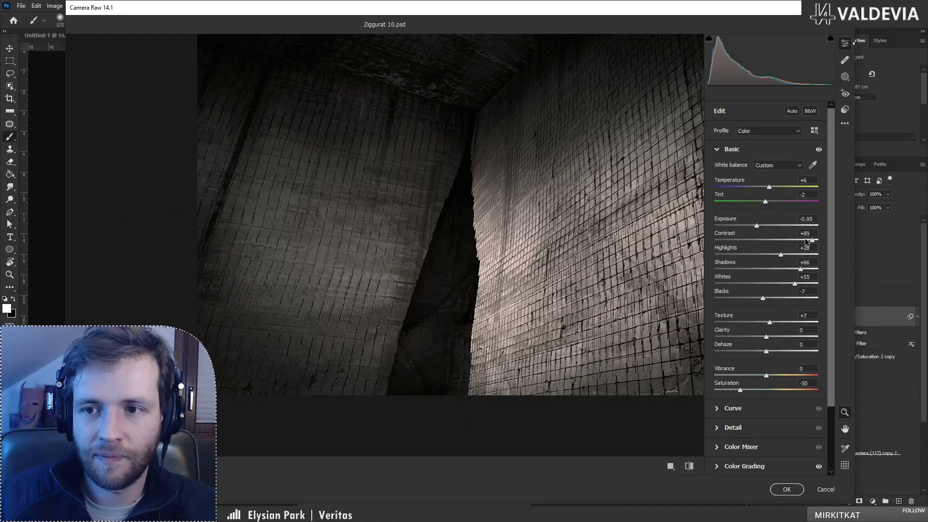
pyautogui.moveTo(812, 240); pyautogui.dragTo(808, 241)
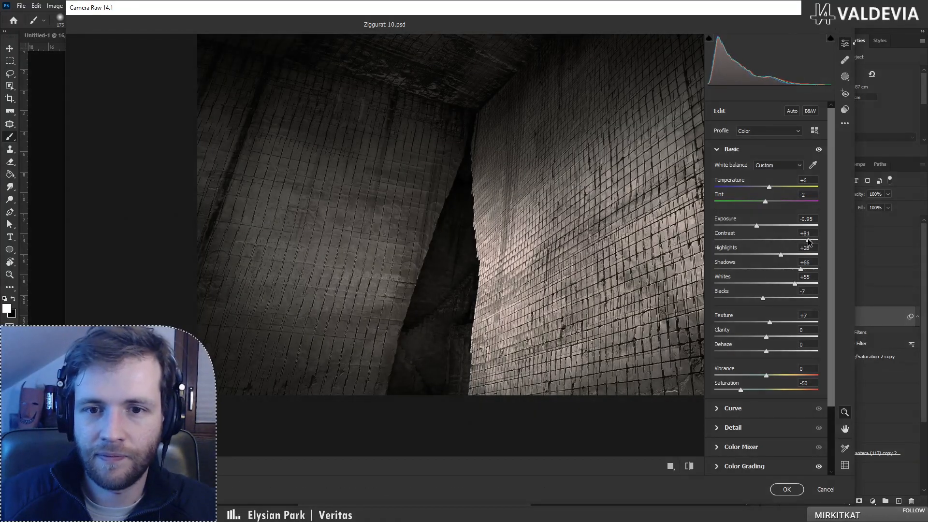
pyautogui.click(787, 489)
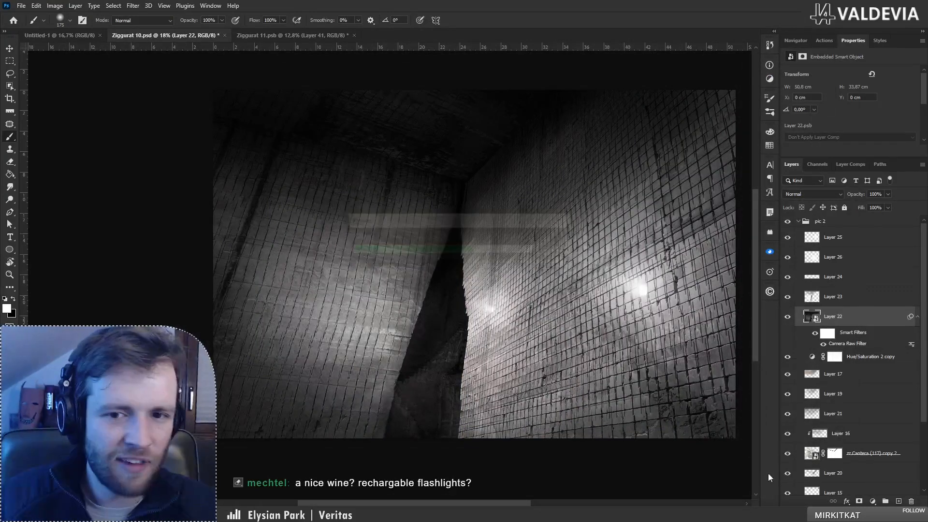
# Step: Compare both images again and save Ziggurat 10.psd as a JPEG, replacing the existing Ziggurat 10-2.jpg
pyautogui.click(300, 36)
pyautogui.click(197, 39)
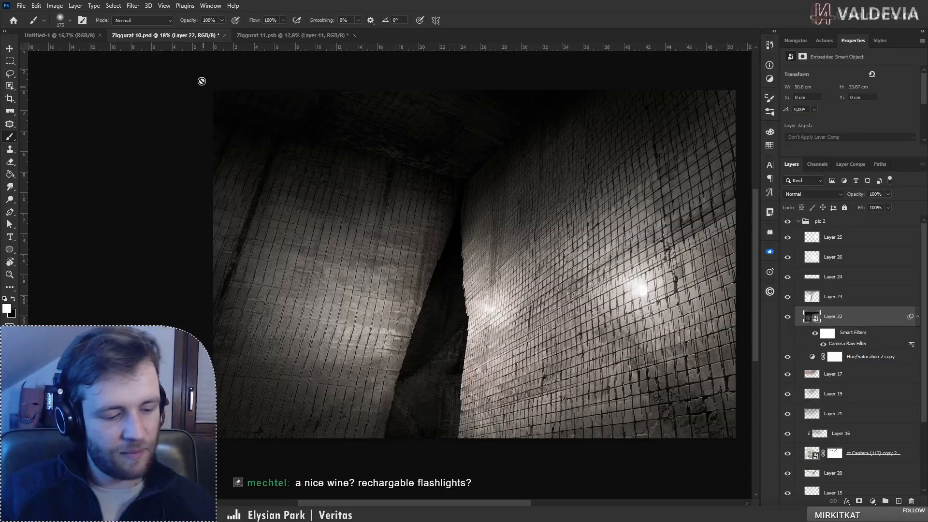
pyautogui.hotkey('ctrl', 'shift', 's')
pyautogui.click(143, 223)
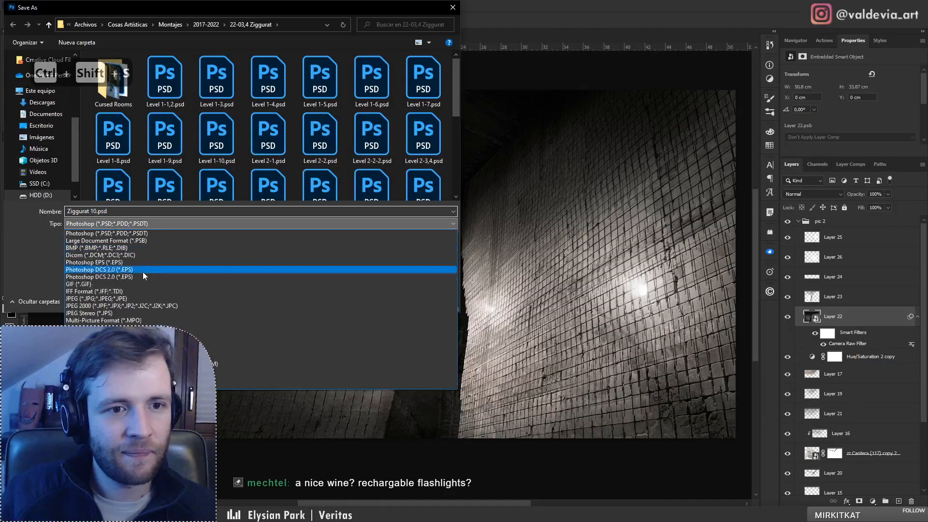
pyautogui.click(138, 297)
pyautogui.scroll(-2, 189, 184)
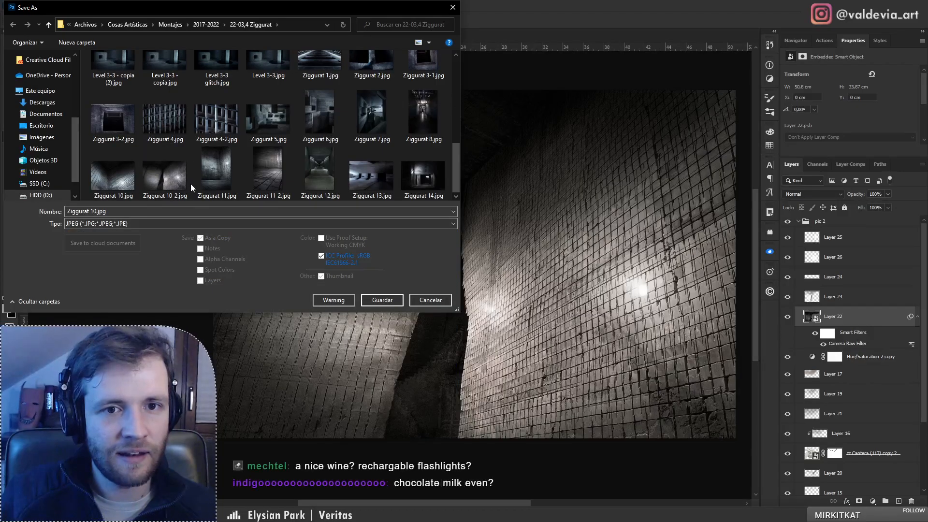
pyautogui.doubleClick(176, 187)
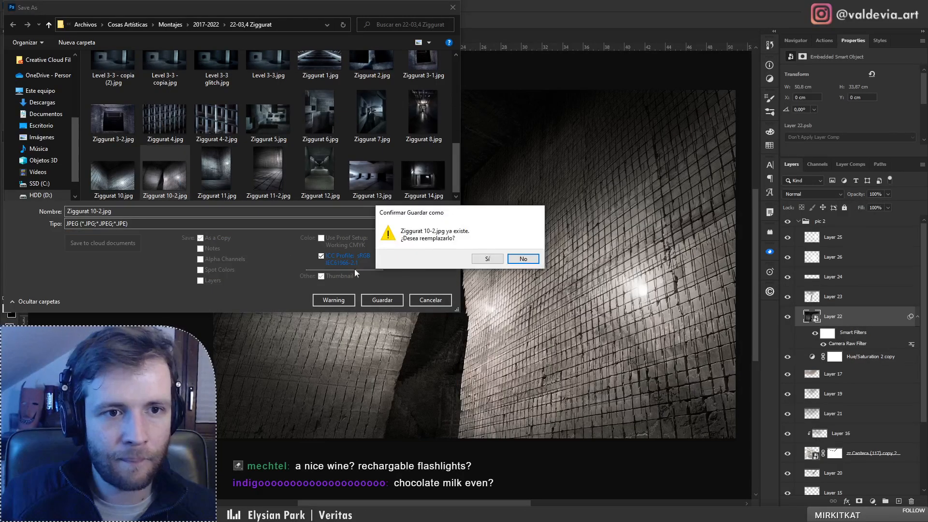
pyautogui.click(486, 259)
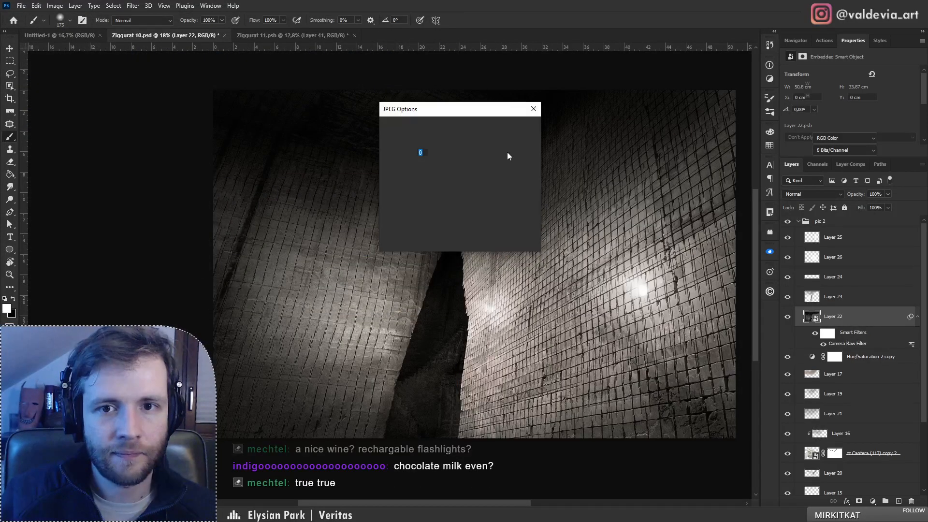
# Step: Set the JPEG quality to 11 and finish exporting Ziggurat 10-2.jpg
pyautogui.click(476, 172)
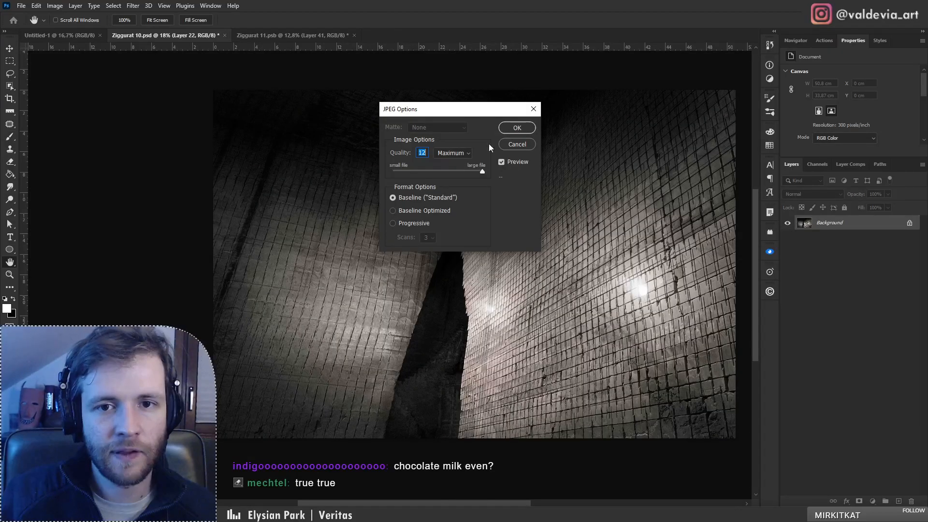
pyautogui.click(468, 171)
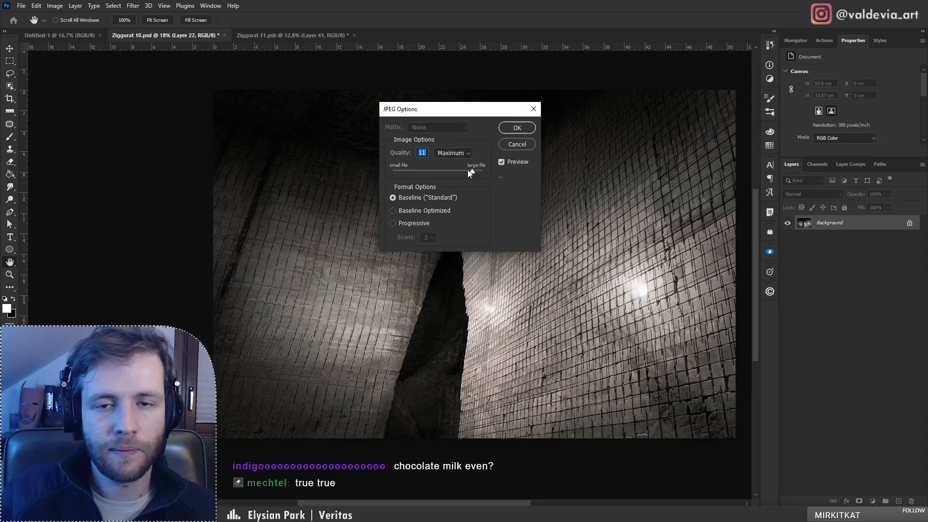
pyautogui.click(505, 128)
# Step: Switch to Ziggurat 11.psb and hide both googly eye layers
pyautogui.click(299, 35)
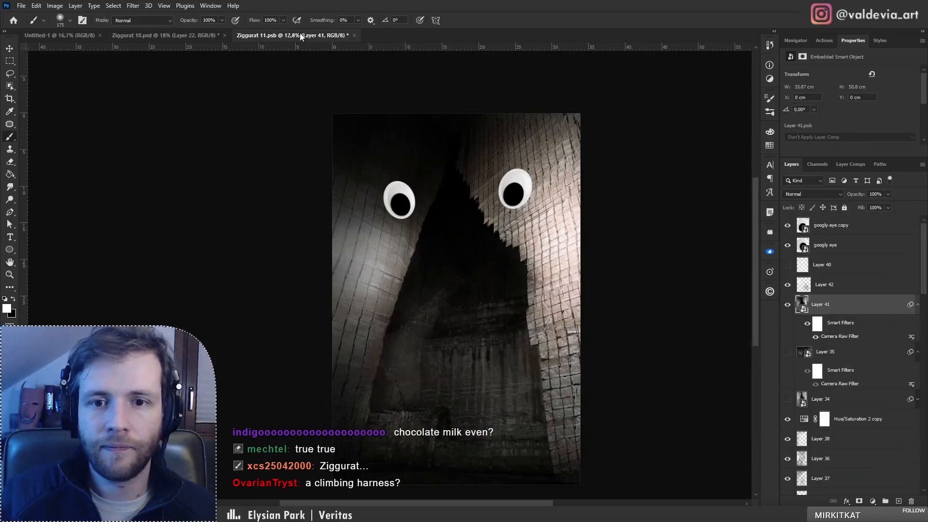
pyautogui.moveTo(787, 245); pyautogui.dragTo(789, 199)
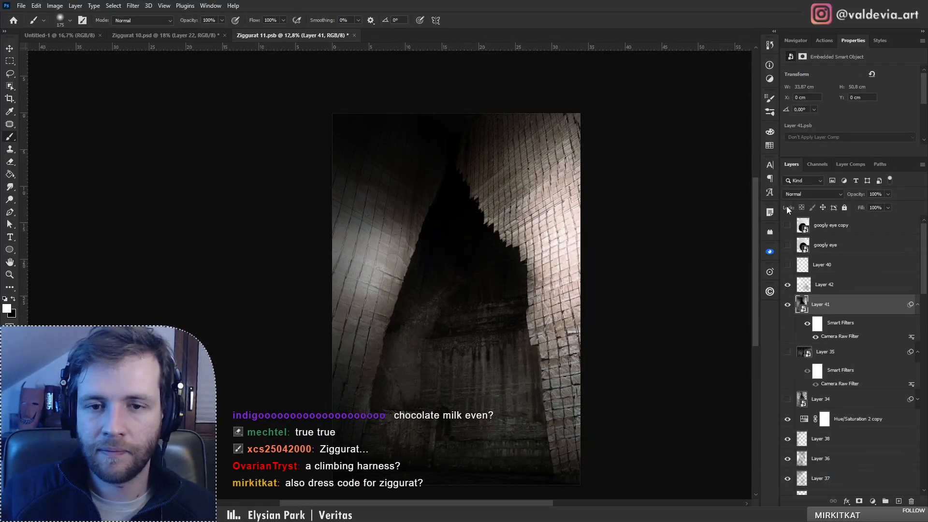
pyautogui.hotkey('ctrl', 'shift', 's')
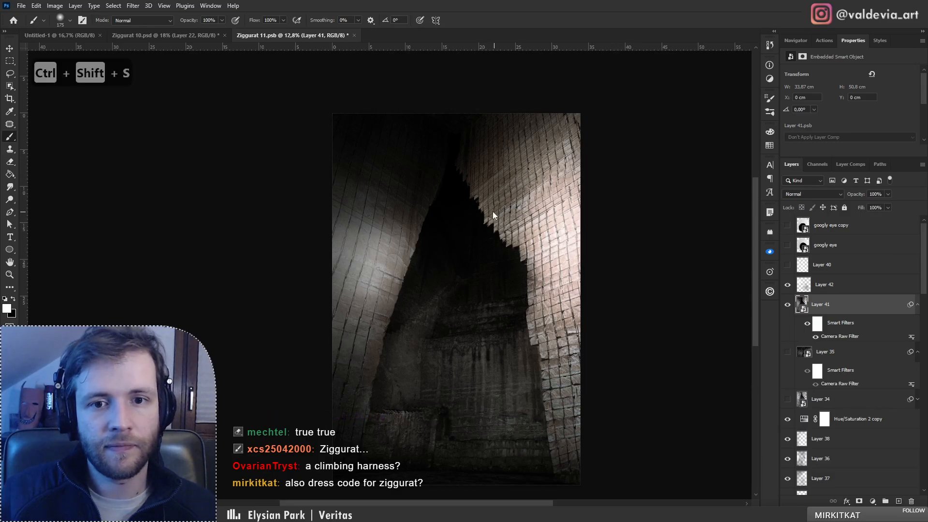
pyautogui.click(235, 223)
pyautogui.click(160, 271)
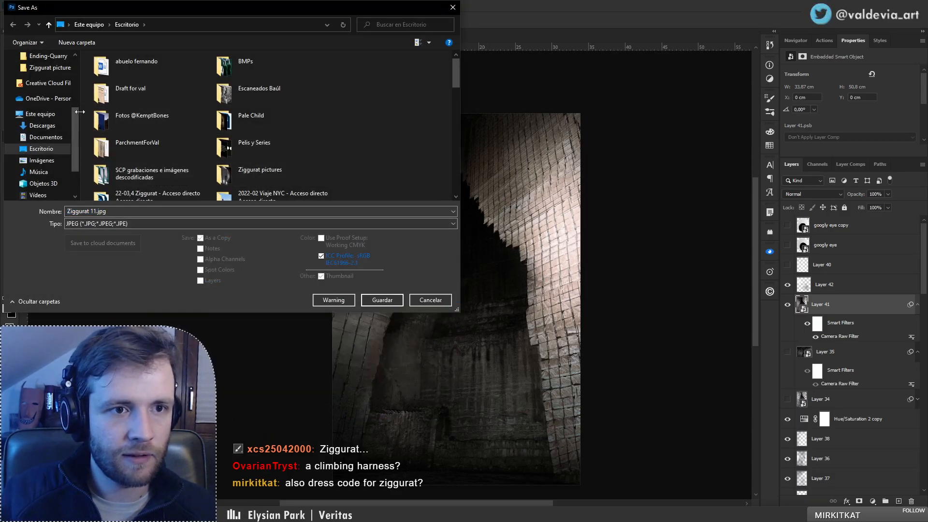
pyautogui.scroll(2, 51, 109)
pyautogui.click(51, 103)
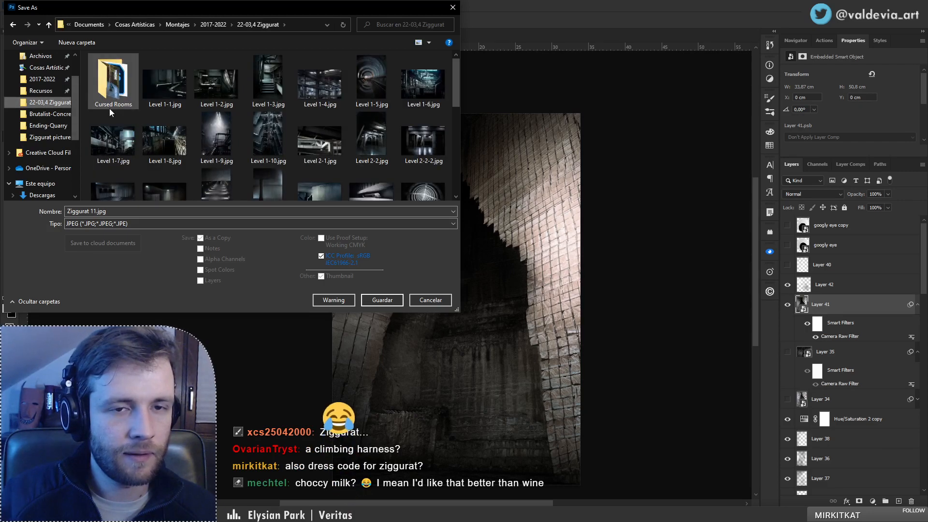
pyautogui.scroll(-3, 329, 154)
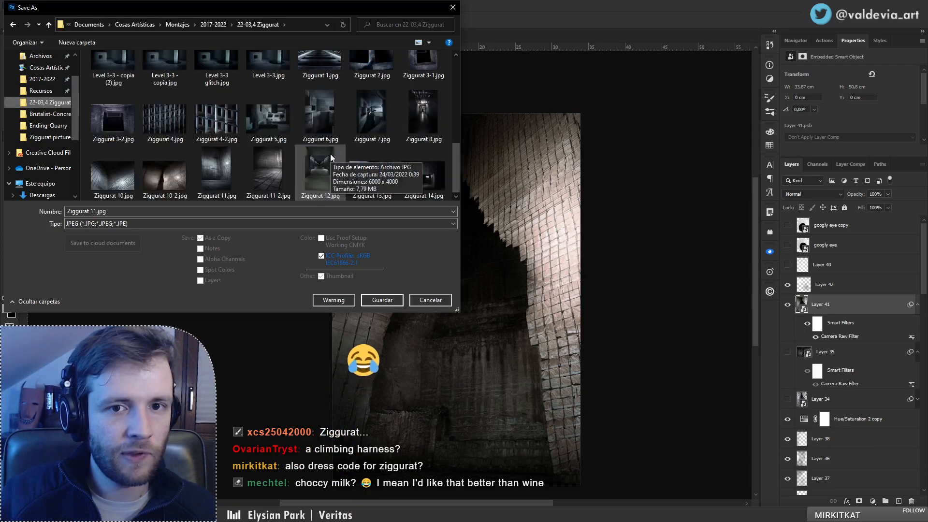
pyautogui.click(421, 300)
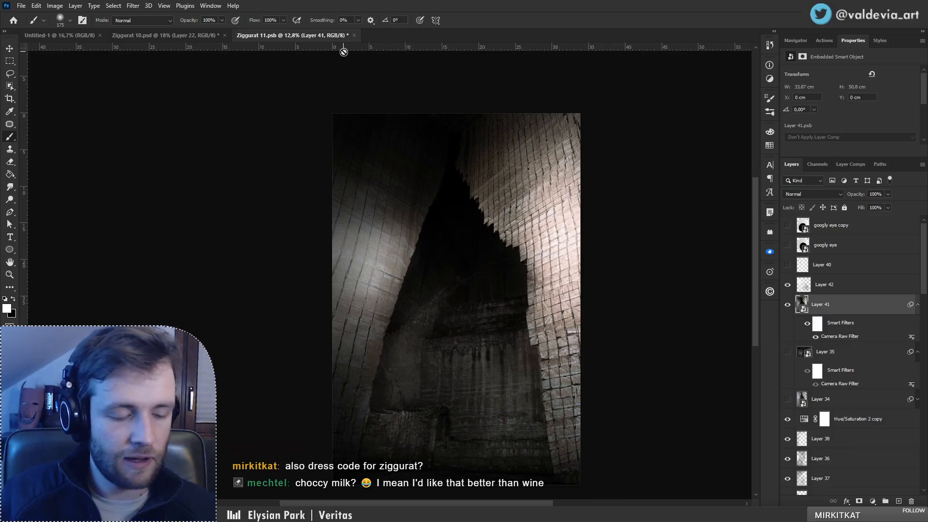
# Step: Start saving Ziggurat 11.psb as a JPEG in the 22-03,4 Ziggurat folder
pyautogui.hotkey('ctrl', 'shift', 's')
pyautogui.click(127, 223)
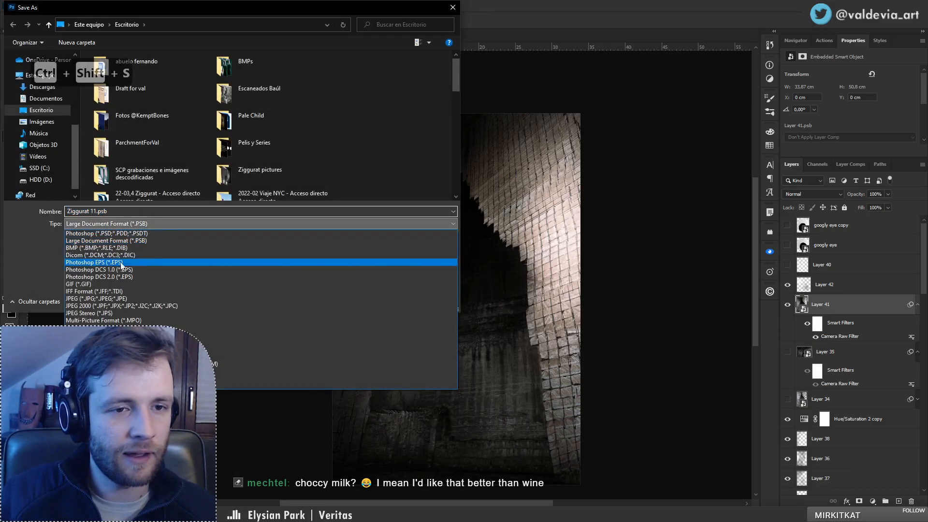
pyautogui.click(127, 303)
pyautogui.scroll(4, 62, 153)
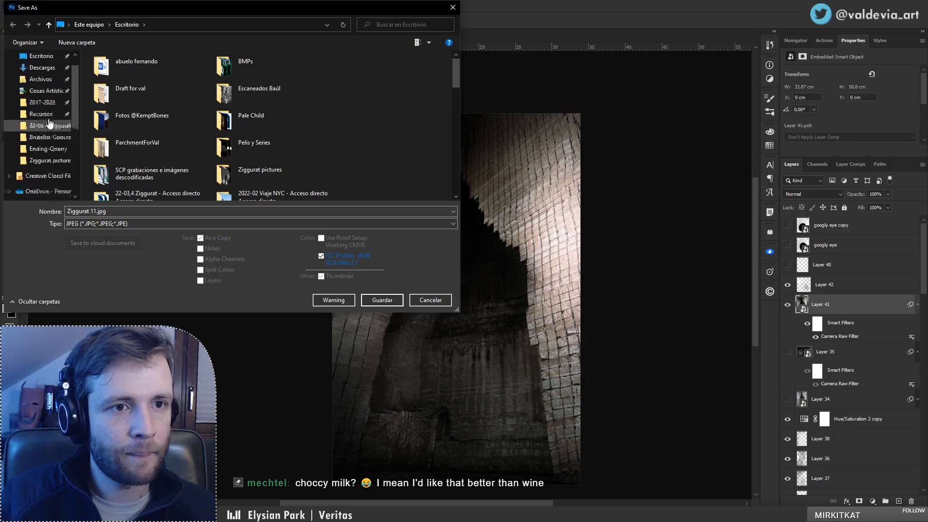
pyautogui.click(48, 122)
pyautogui.click(48, 145)
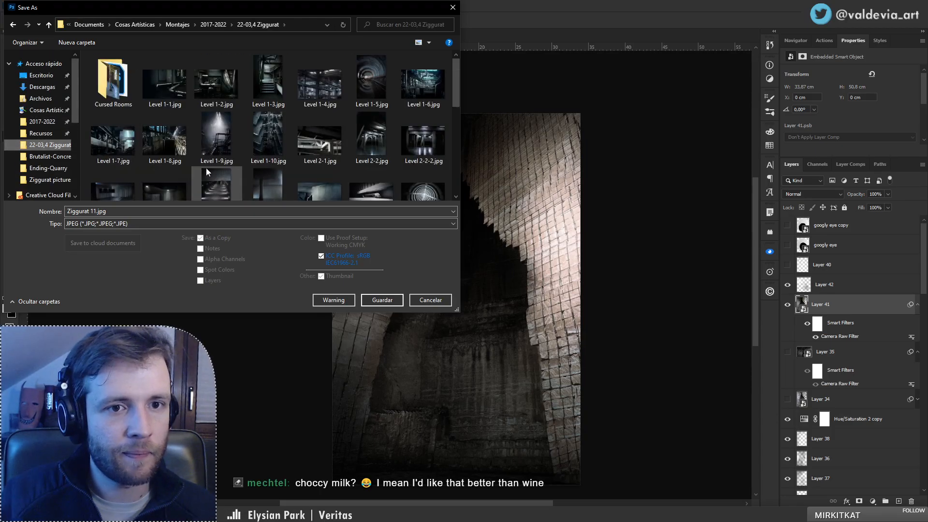
# Step: Base the JPEG's file name on the existing Ziggurat 11-2.jpg and export it at quality 11
pyautogui.scroll(-5, 308, 179)
pyautogui.click(279, 177)
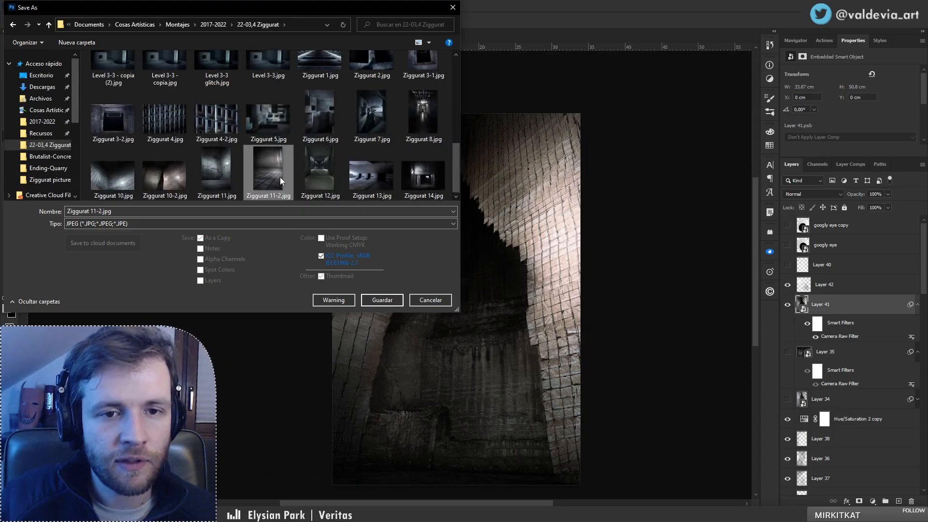
pyautogui.click(113, 211)
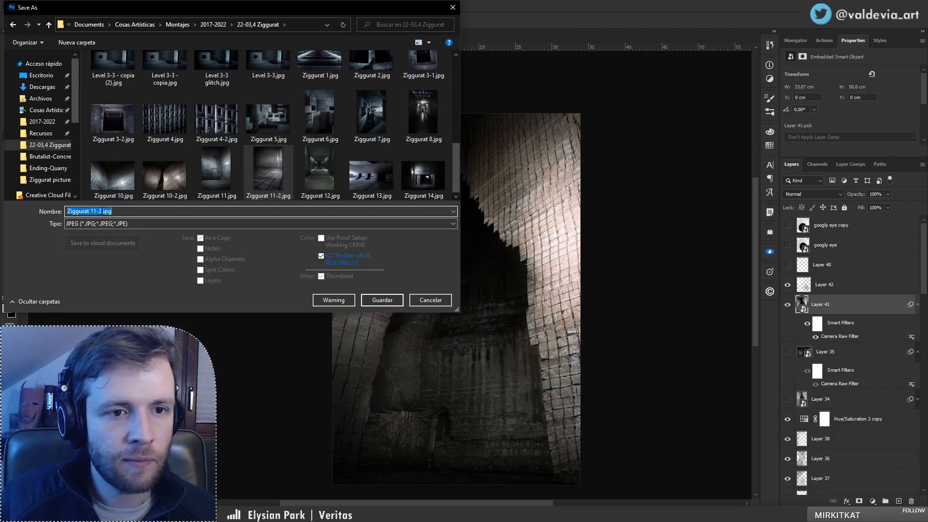
pyautogui.click(111, 211)
pyautogui.press('Return')
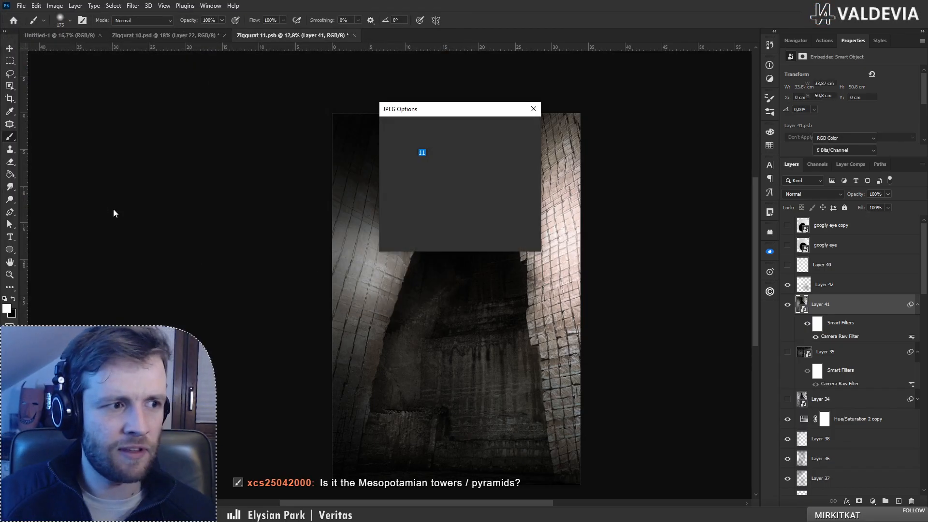
pyautogui.press('Return')
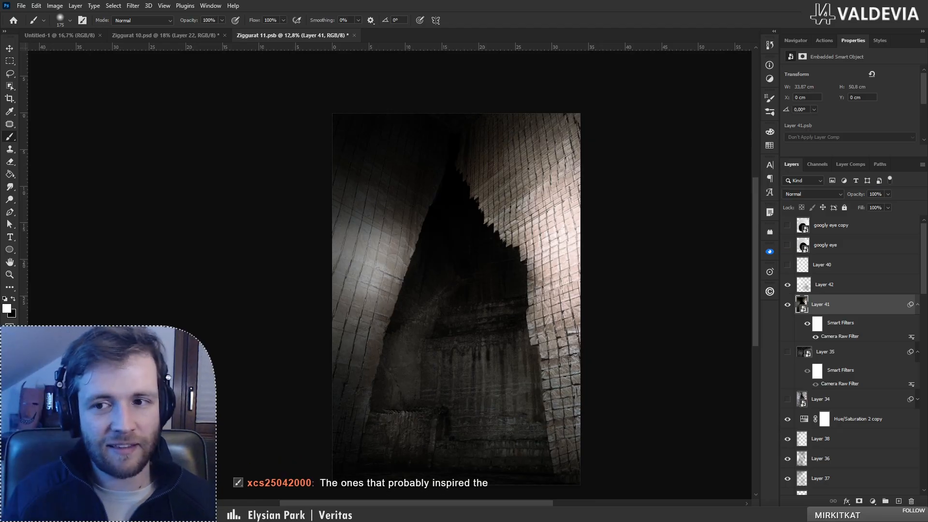
# Step: Sketch a stepped ziggurat outline in white across the upper image on a new layer above Layer 42, using the Fountain Pen brush
pyautogui.click(853, 290)
pyautogui.click(898, 501)
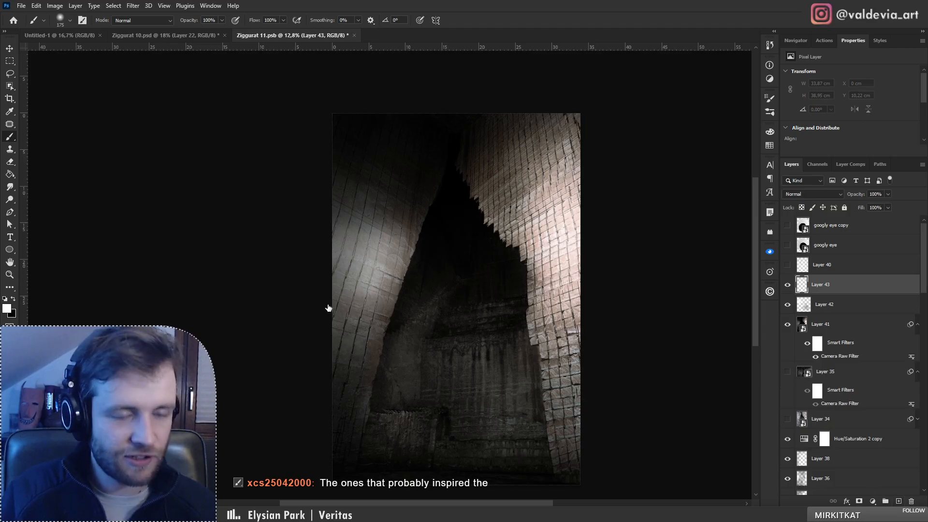
pyautogui.rightClick(508, 267)
pyautogui.click(628, 354)
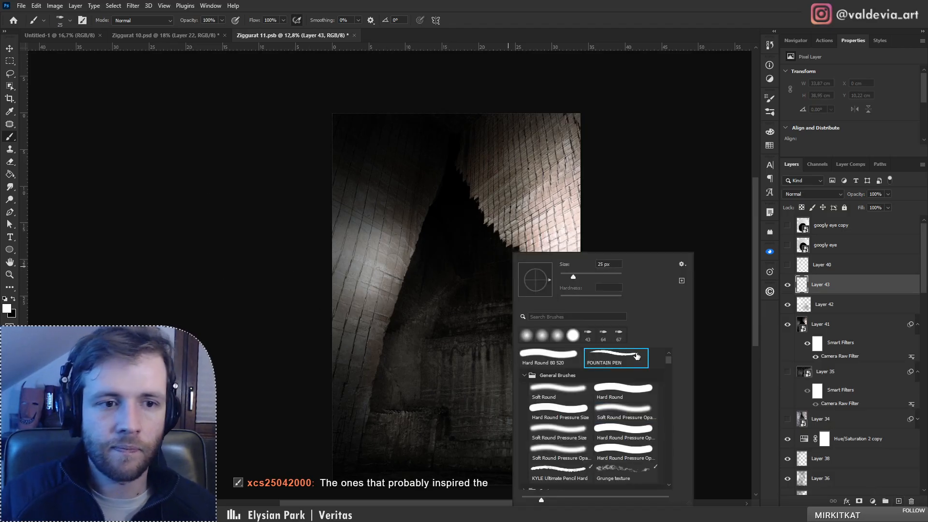
pyautogui.moveTo(362, 209); pyautogui.dragTo(373, 184)
pyautogui.hotkey('ctrl', 'z')
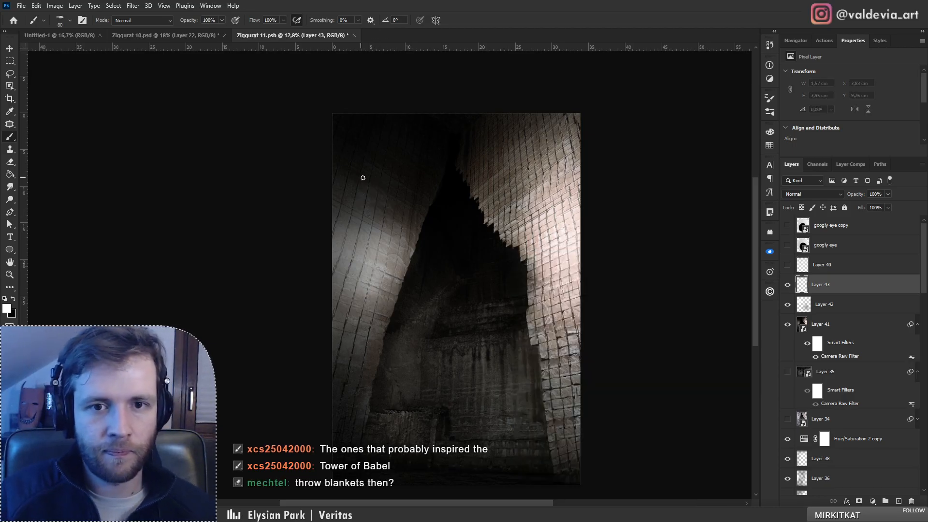
pyautogui.moveTo(361, 169); pyautogui.dragTo(347, 207)
pyautogui.moveTo(362, 170)
pyautogui.mouseDown()
pyautogui.moveTo(394, 168)
pyautogui.moveTo(412, 141)
pyautogui.moveTo(442, 140)
pyautogui.moveTo(456, 112)
pyautogui.moveTo(509, 112)
pyautogui.moveTo(525, 137)
pyautogui.moveTo(563, 140)
pyautogui.moveTo(572, 169)
pyautogui.mouseUp()
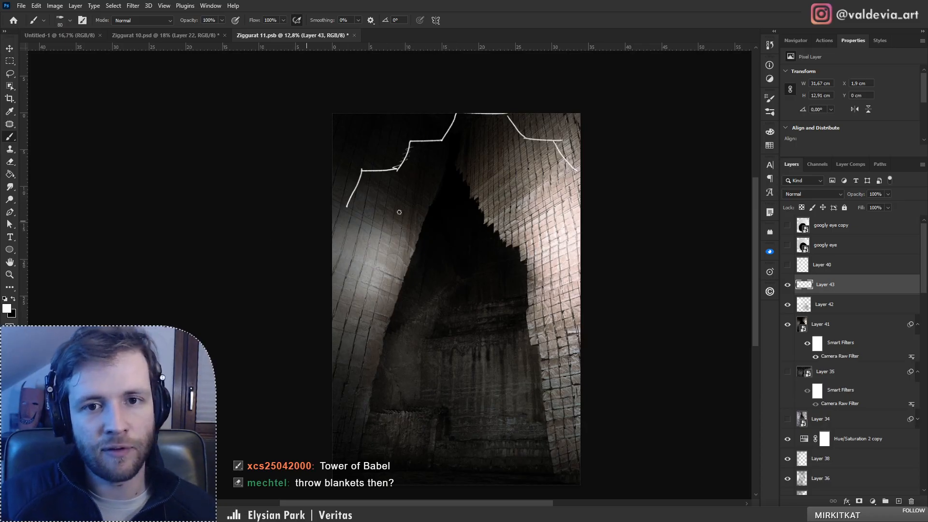
# Step: Flip the stepped outline vertically and move it slightly down over the dark opening
pyautogui.hotkey('ctrl', 't')
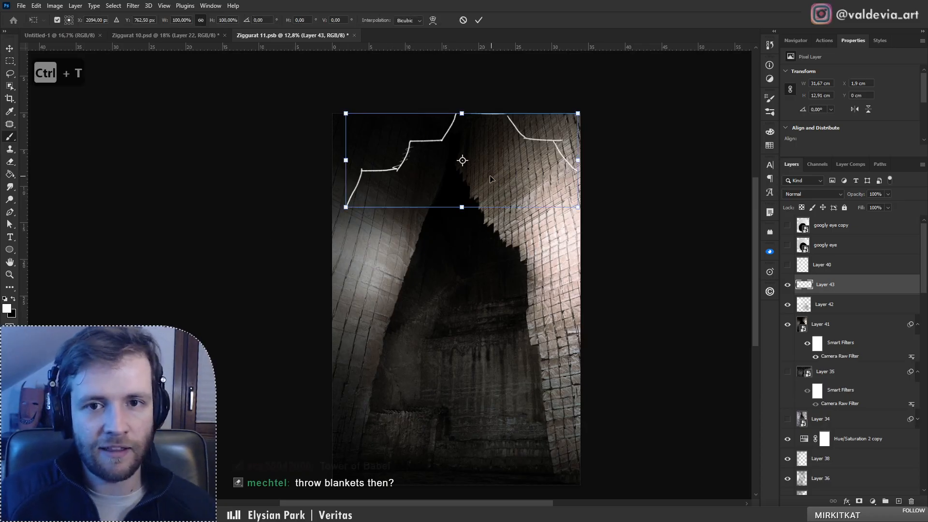
pyautogui.rightClick(400, 191)
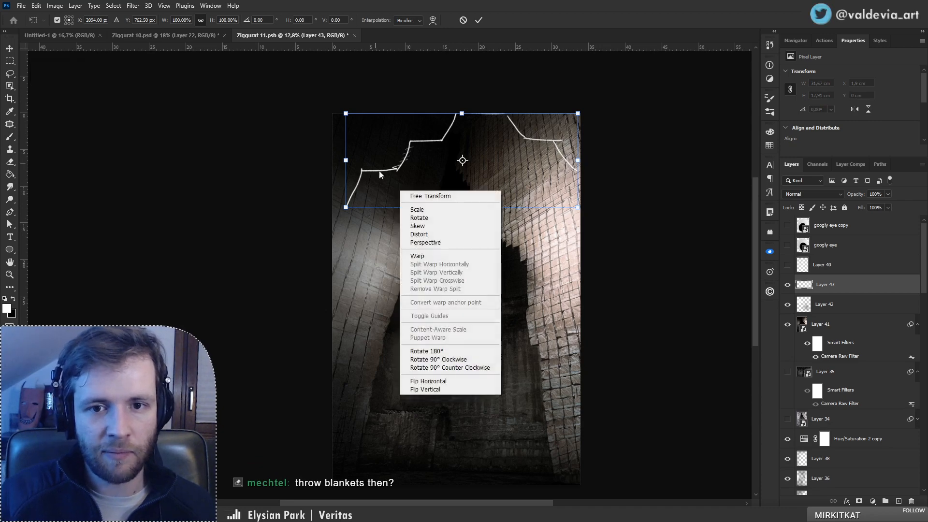
pyautogui.click(423, 389)
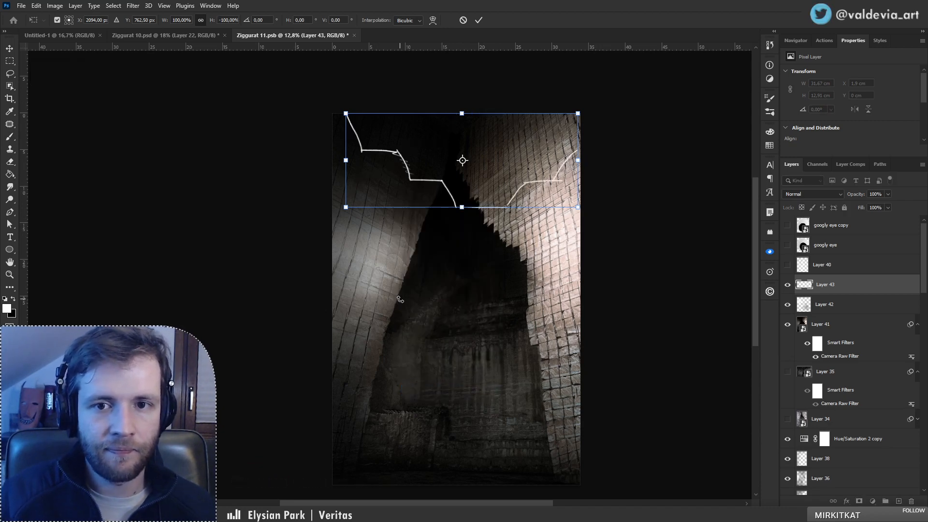
pyautogui.moveTo(409, 184)
pyautogui.mouseDown()
pyautogui.moveTo(412, 198)
pyautogui.moveTo(404, 198)
pyautogui.mouseUp()
pyautogui.press('Return')
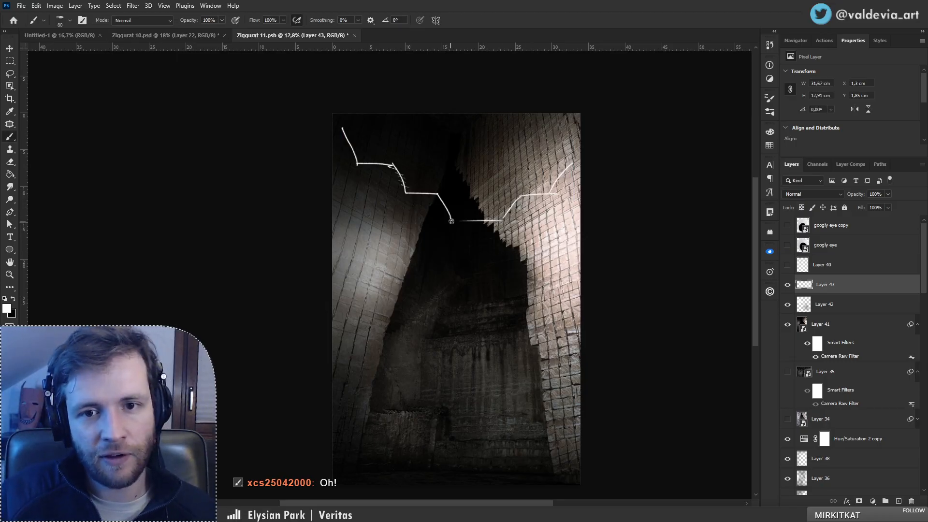
# Step: Add a second stepped line and branching terrace strokes around the flipped outline, and delete the sketch layer
pyautogui.hotkey('ctrl', 'z')
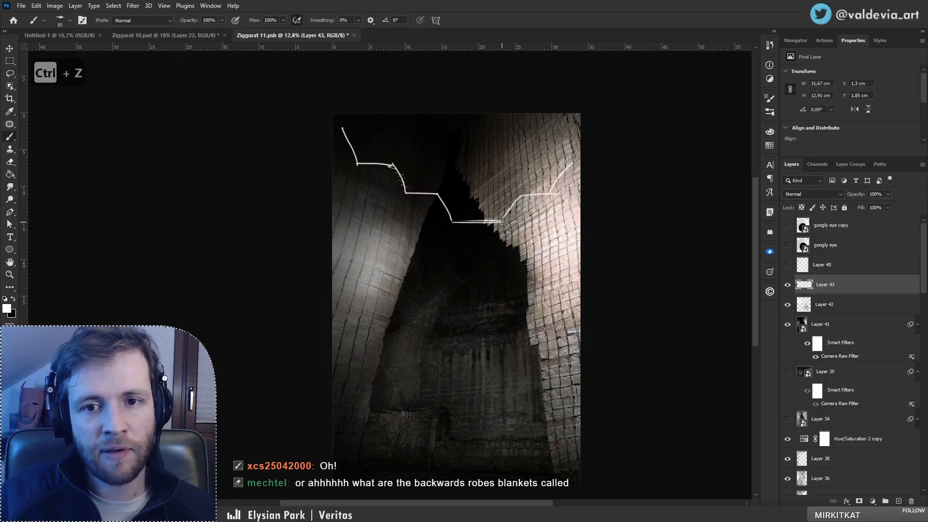
pyautogui.click(503, 221)
pyautogui.moveTo(378, 156)
pyautogui.mouseDown()
pyautogui.moveTo(421, 177)
pyautogui.moveTo(444, 178)
pyautogui.moveTo(467, 202)
pyautogui.mouseUp()
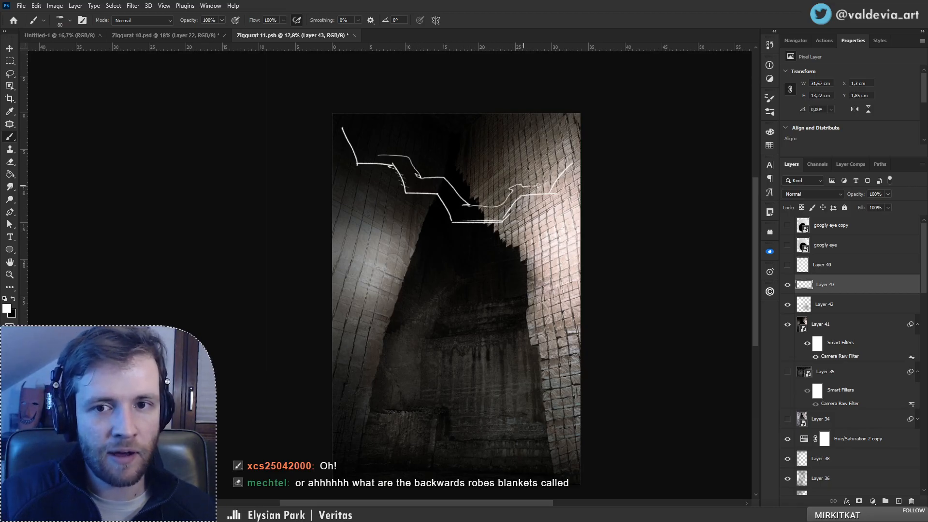
pyautogui.moveTo(538, 185); pyautogui.dragTo(560, 168)
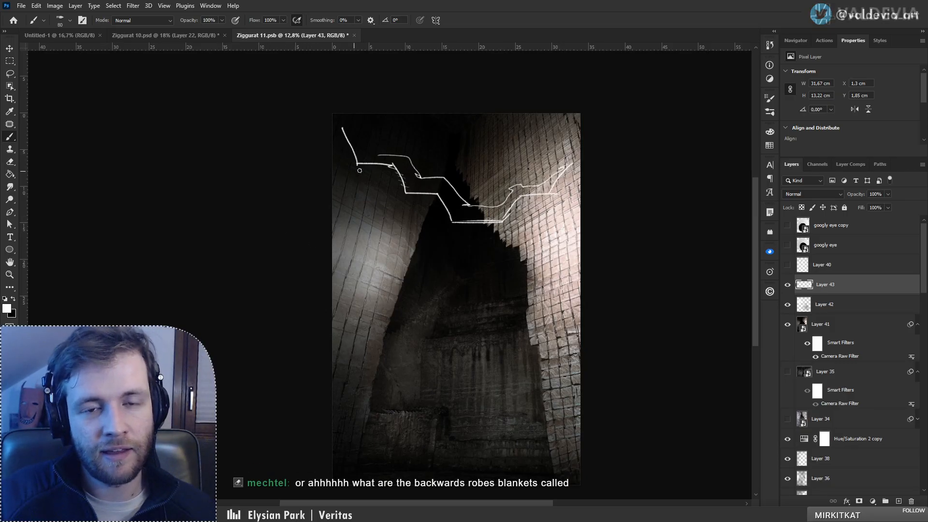
pyautogui.moveTo(376, 147)
pyautogui.mouseDown()
pyautogui.moveTo(405, 180)
pyautogui.moveTo(441, 182)
pyautogui.moveTo(420, 182)
pyautogui.moveTo(454, 190)
pyautogui.mouseUp()
pyautogui.moveTo(502, 223)
pyautogui.mouseDown()
pyautogui.moveTo(523, 250)
pyautogui.moveTo(556, 250)
pyautogui.mouseUp()
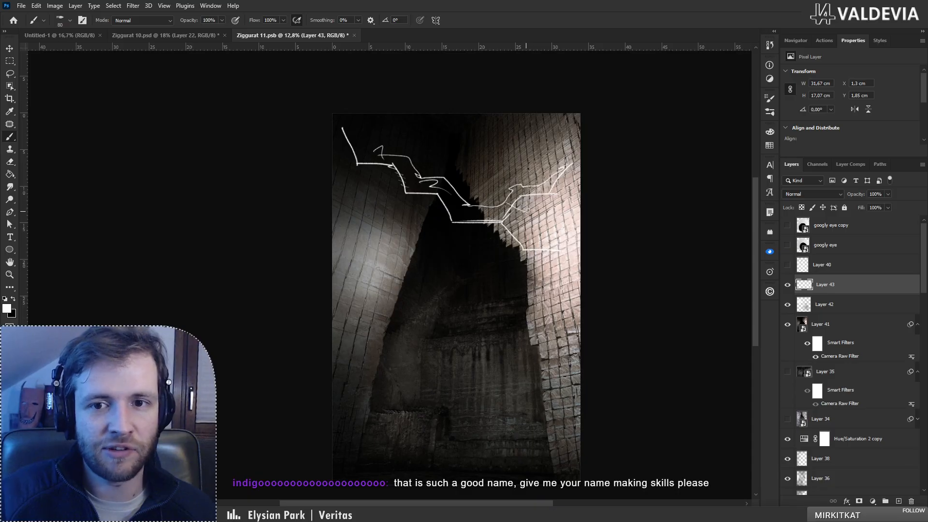
pyautogui.moveTo(461, 207)
pyautogui.mouseDown()
pyautogui.moveTo(512, 212)
pyautogui.moveTo(550, 226)
pyautogui.mouseUp()
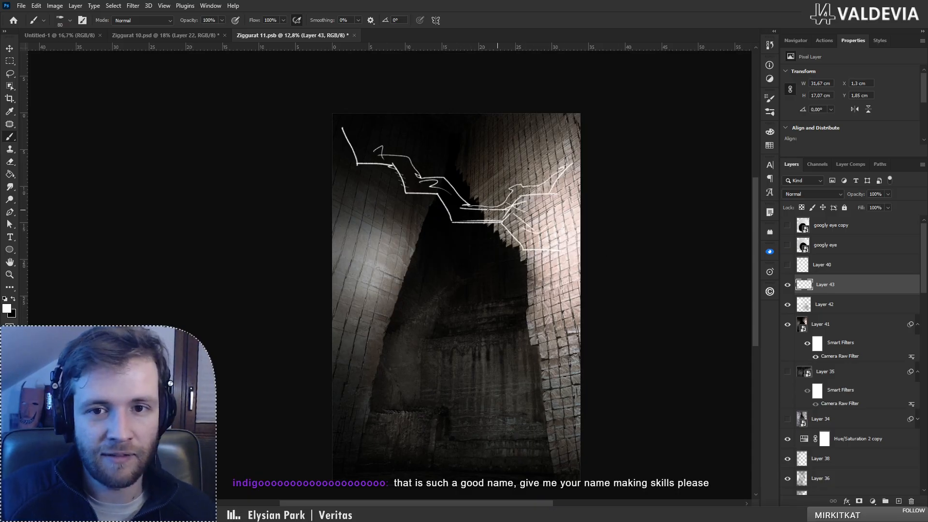
pyautogui.moveTo(491, 202); pyautogui.dragTo(476, 205)
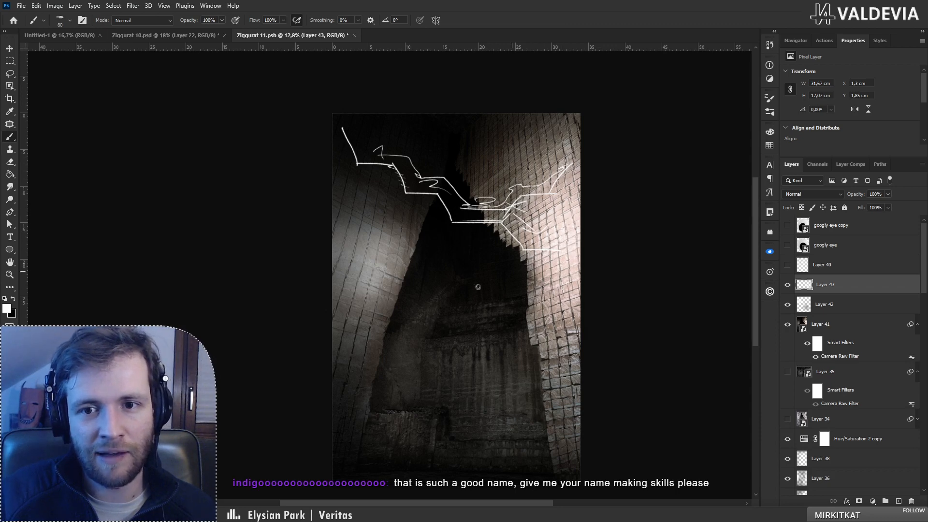
pyautogui.click(911, 501)
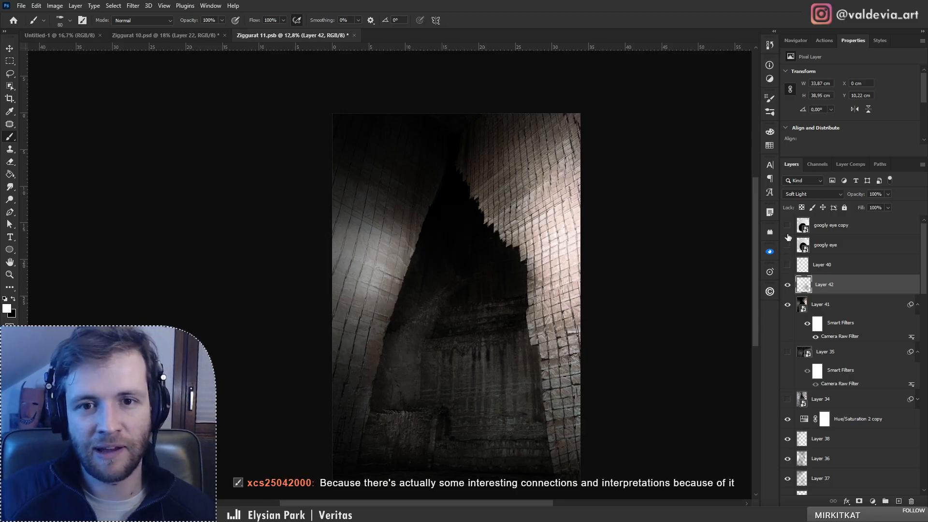
# Step: Show and select Layer 40, toggling its visibility to compare the image with and without it
pyautogui.click(787, 264)
pyautogui.click(819, 271)
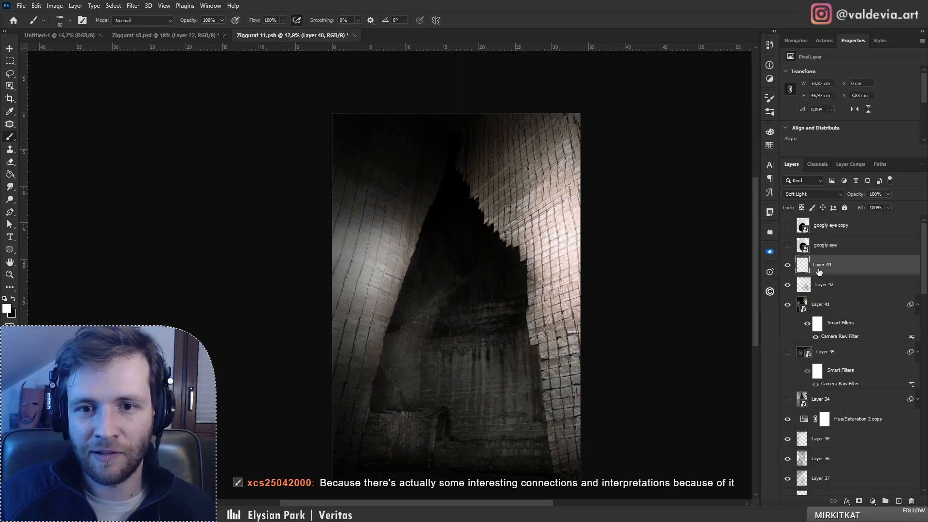
pyautogui.click(788, 265)
pyautogui.click(789, 266)
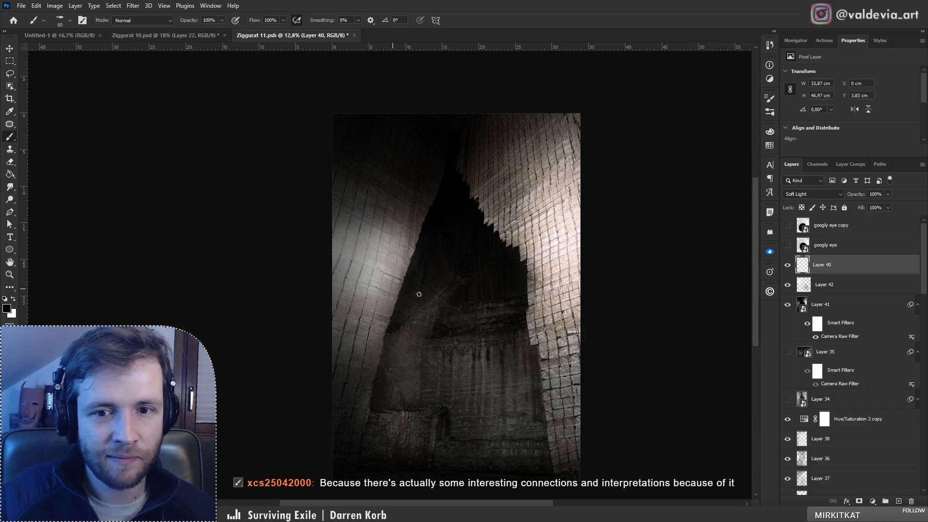
# Step: Darken the left wall on Layer 42 with black strokes, using the Soft Round Pressure Opacity brush enlarged to 1200 px, and swap to white
pyautogui.rightClick(490, 343)
pyautogui.click(622, 419)
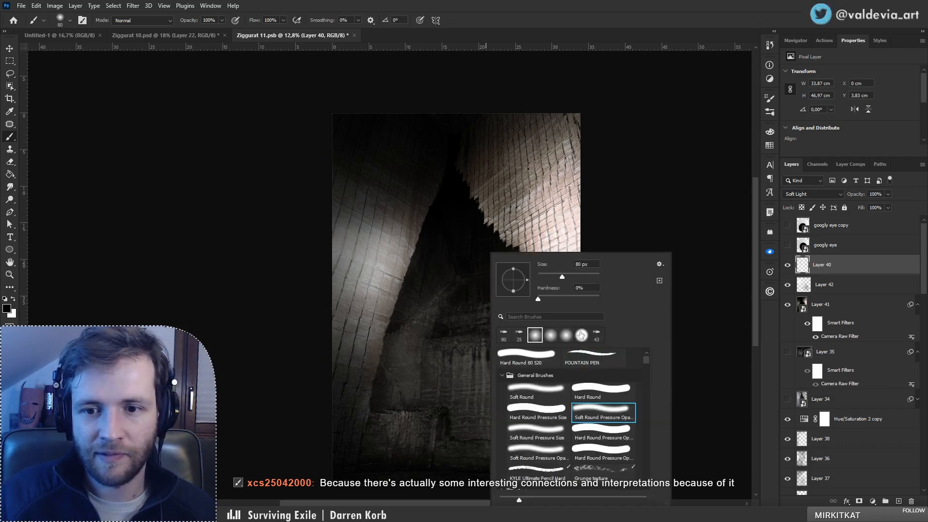
pyautogui.click(861, 279)
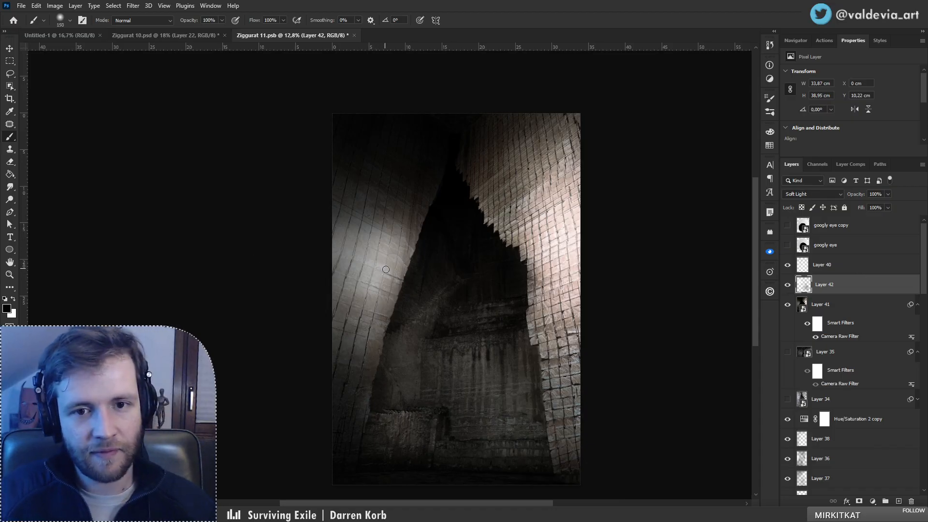
pyautogui.press(']')
pyautogui.press(']')
pyautogui.press(']')
pyautogui.press(']')
pyautogui.press(']')
pyautogui.press(']')
pyautogui.press(']')
pyautogui.press(']')
pyautogui.press(']')
pyautogui.press(']')
pyautogui.press(']')
pyautogui.press(']')
pyautogui.press(']')
pyautogui.press(']')
pyautogui.press(']')
pyautogui.press(']')
pyautogui.press(']')
pyautogui.moveTo(364, 337); pyautogui.dragTo(395, 229)
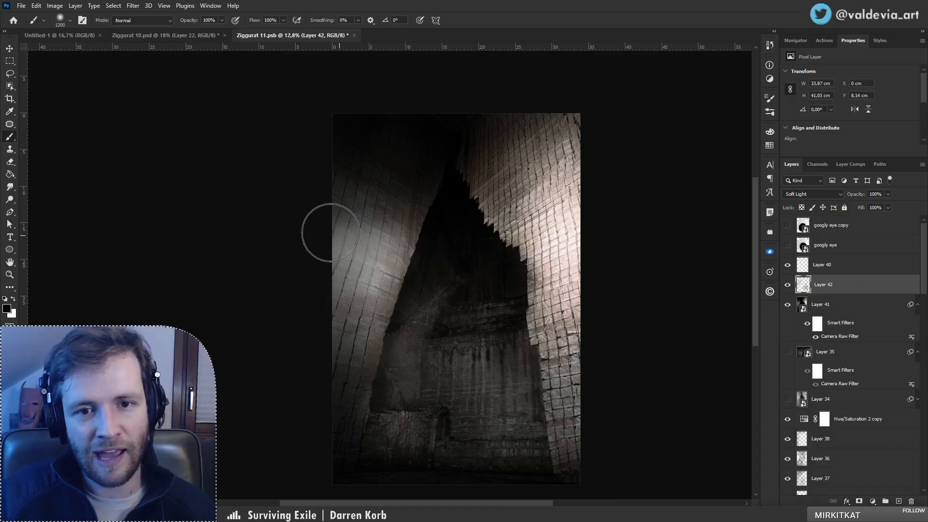
pyautogui.moveTo(331, 233)
pyautogui.mouseDown()
pyautogui.moveTo(331, 240)
pyautogui.moveTo(319, 237)
pyautogui.mouseUp()
pyautogui.press('x')
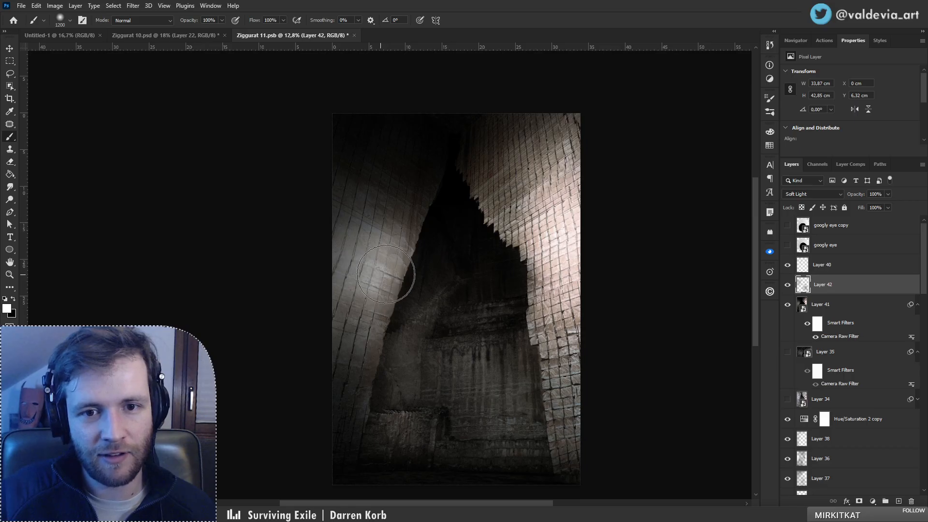
# Step: Save the Ziggurat 11 document and inspect the wall lighting up close and in full view
pyautogui.hotkey('ctrl', 's')
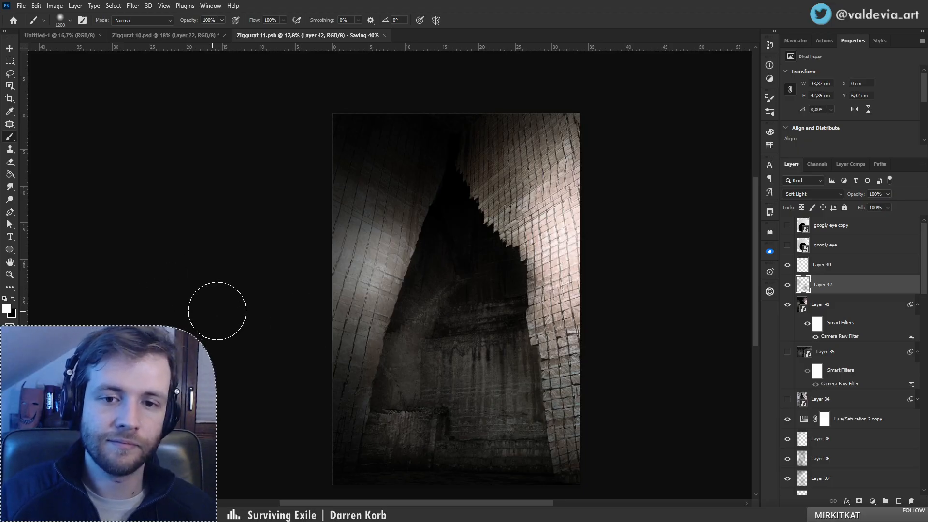
pyautogui.press('z')
pyautogui.moveTo(393, 291)
pyautogui.mouseDown()
pyautogui.moveTo(341, 298)
pyautogui.moveTo(431, 328)
pyautogui.mouseUp()
pyautogui.press('b')
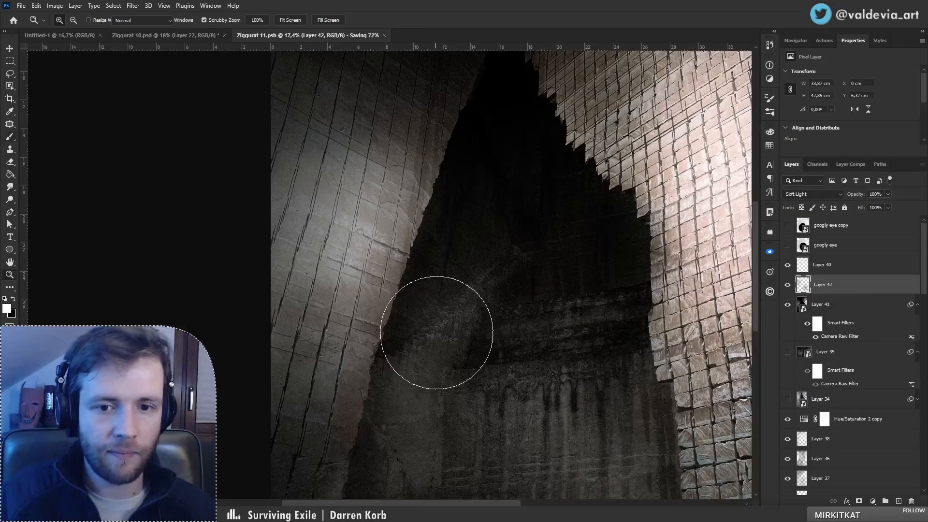
pyautogui.press('z')
pyautogui.moveTo(448, 290)
pyautogui.mouseDown()
pyautogui.moveTo(387, 269)
pyautogui.moveTo(574, 259)
pyautogui.mouseUp()
pyautogui.press('b')
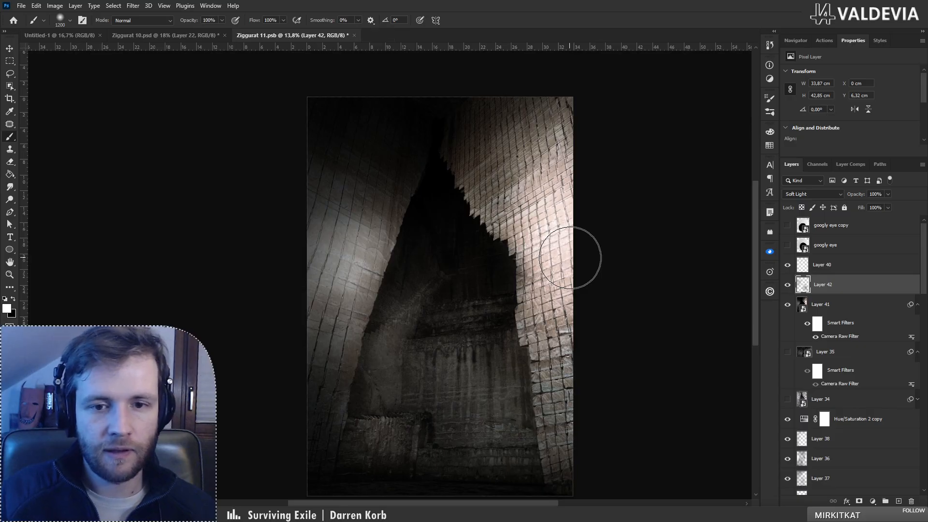
# Step: Export the image as a JPEG at quality 11 to the 22-03,4 Ziggurat folder, replacing Ziggurat 11-3.jpg
pyautogui.hotkey('ctrl', 'shift', 's')
pyautogui.click(238, 224)
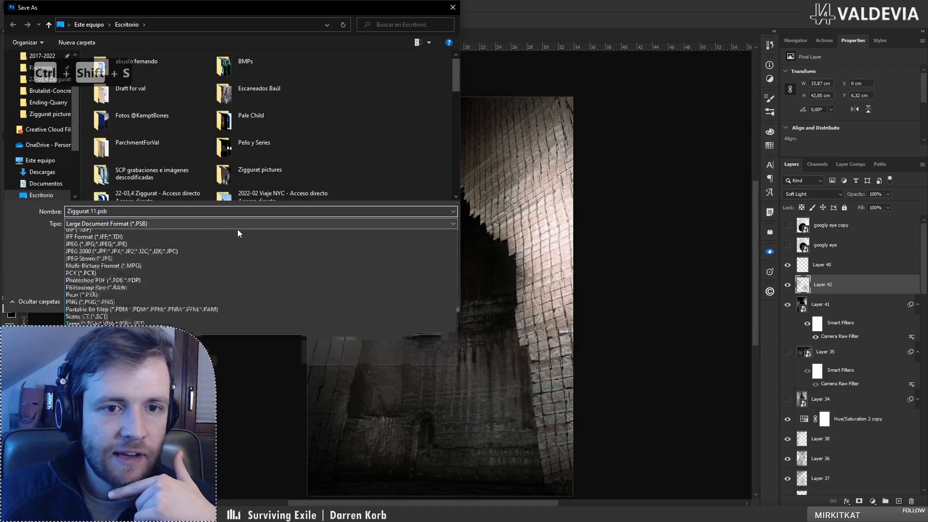
pyautogui.click(167, 297)
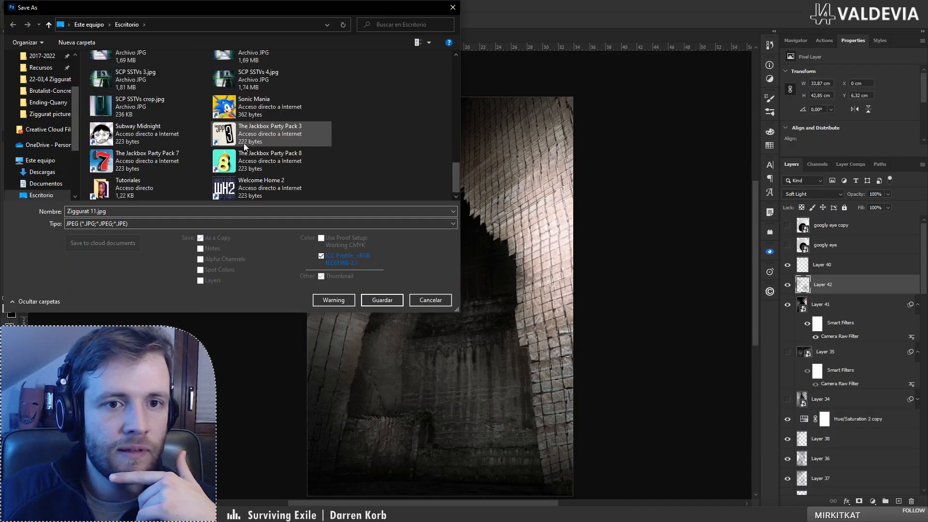
pyautogui.scroll(10, 207, 167)
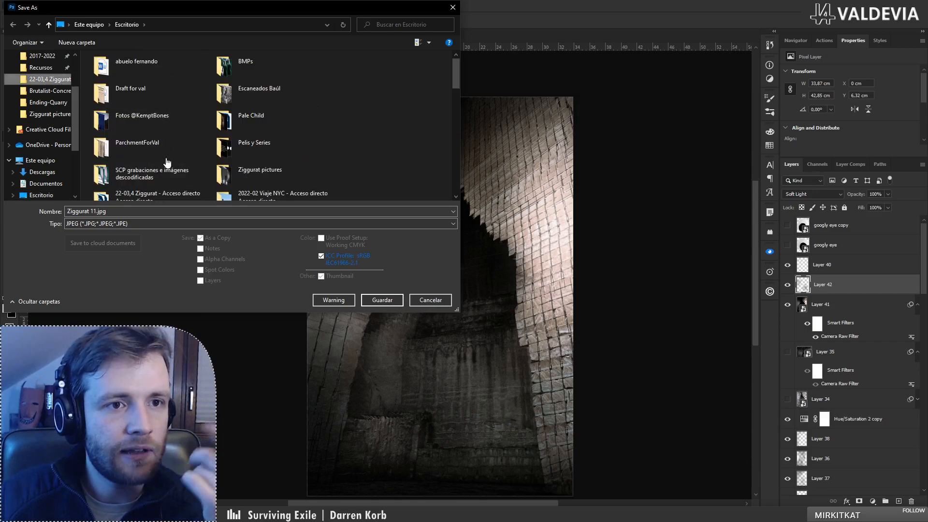
pyautogui.scroll(-5, 190, 178)
pyautogui.doubleClick(316, 117)
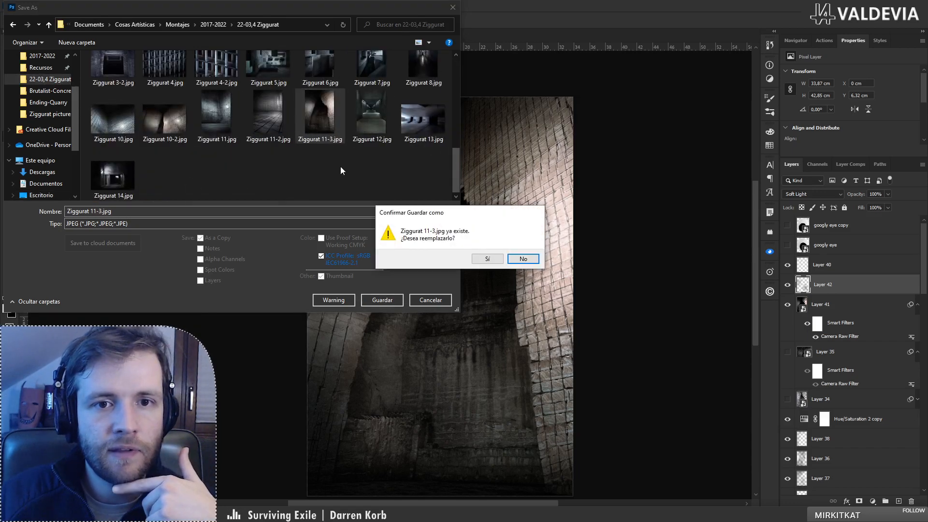
pyautogui.click(487, 259)
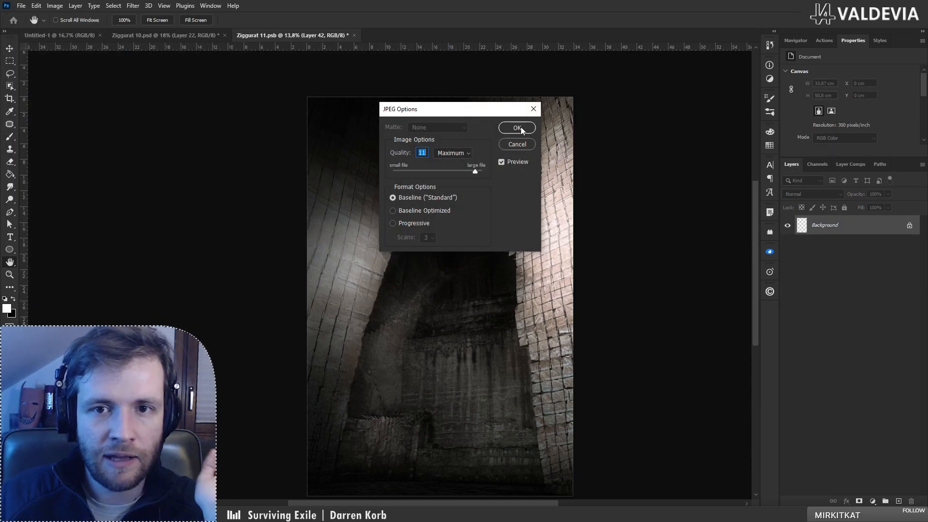
pyautogui.click(517, 127)
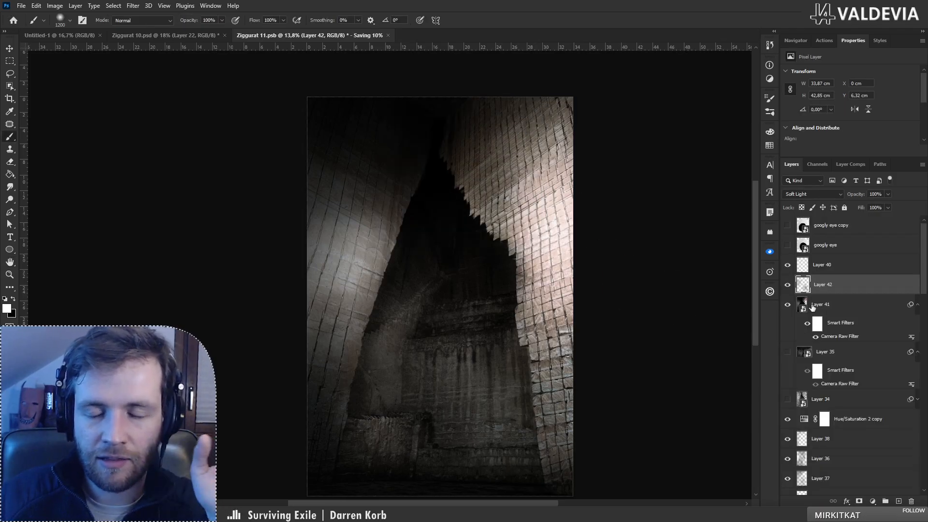
# Step: Group all layers above the pic 2 group and name the new group pic 3
pyautogui.click(835, 228)
pyautogui.scroll(-10, 846, 387)
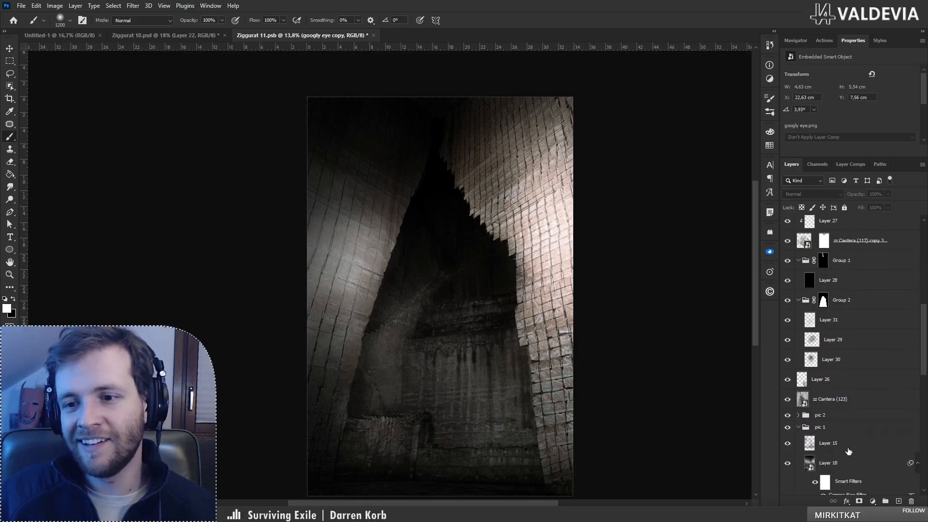
pyautogui.scroll(-4, 848, 451)
pyautogui.keyDown('shift'); pyautogui.click(855, 307); pyautogui.keyUp('shift')
pyautogui.hotkey('ctrl', 'g')
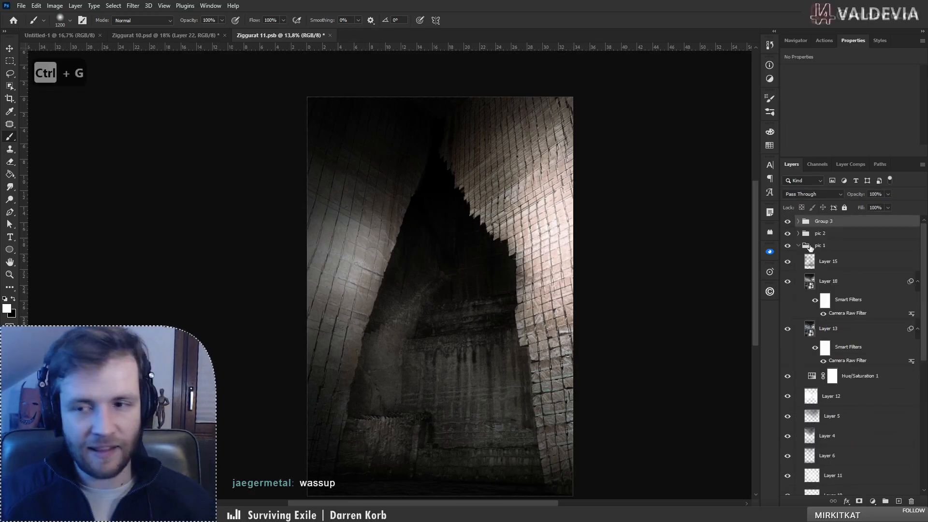
pyautogui.doubleClick(817, 221)
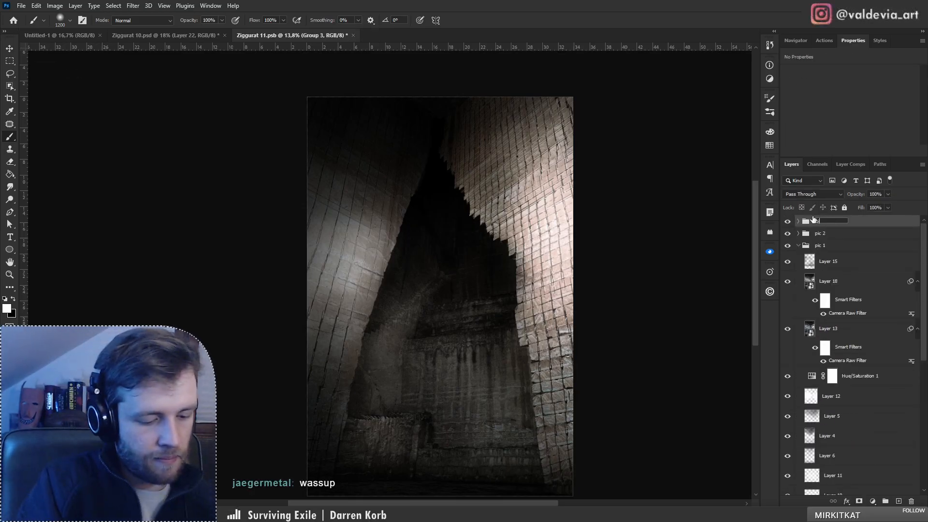
pyautogui.press('Return')
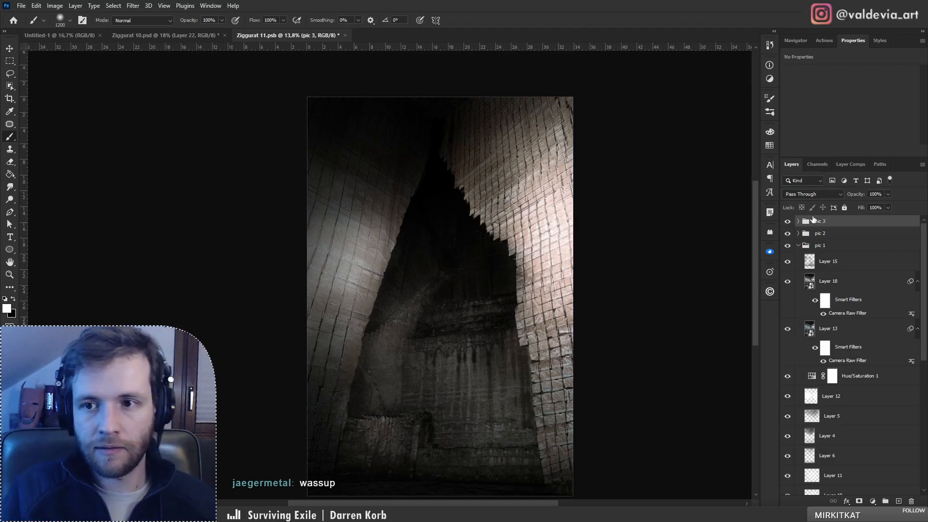
# Step: Save the layered document as Ziggurat 11.psb in Large Document Format in the 22-03,4 Ziggurat folder
pyautogui.hotkey('ctrl', 'shift', 's')
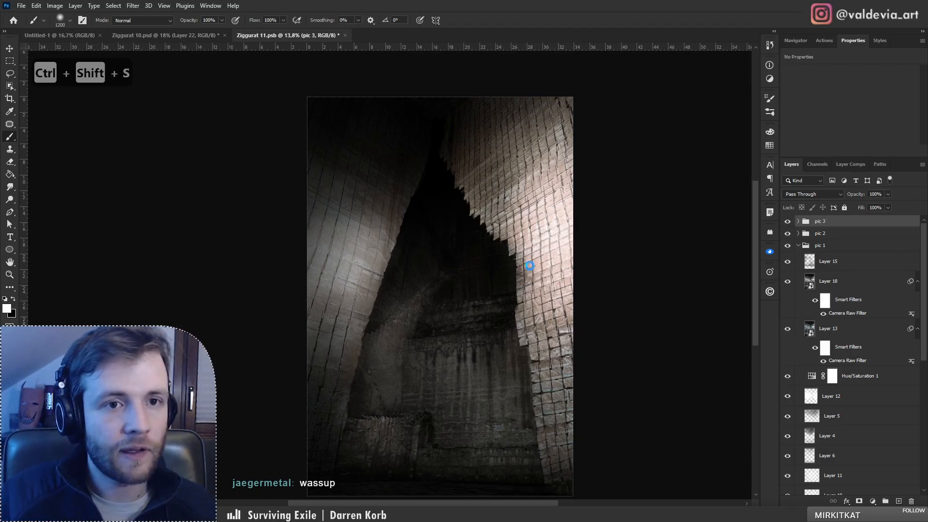
pyautogui.scroll(3, 57, 124)
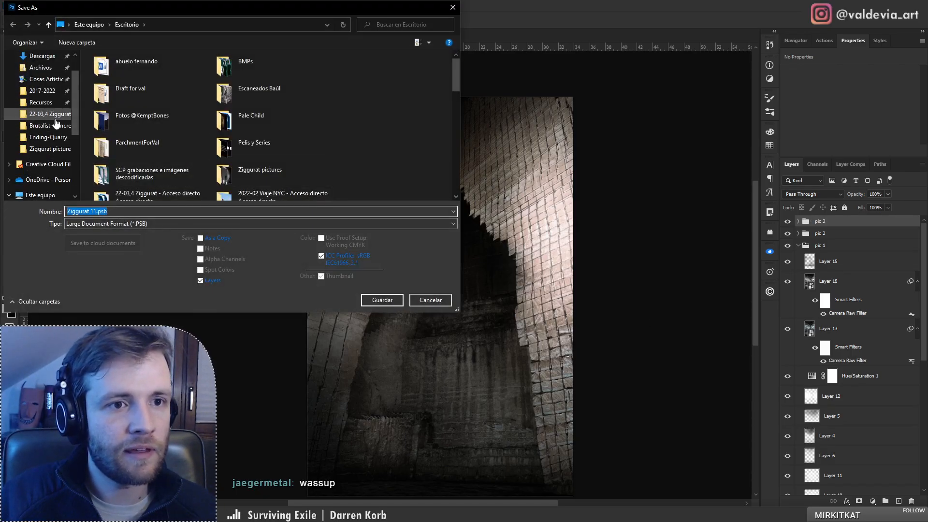
pyautogui.click(51, 114)
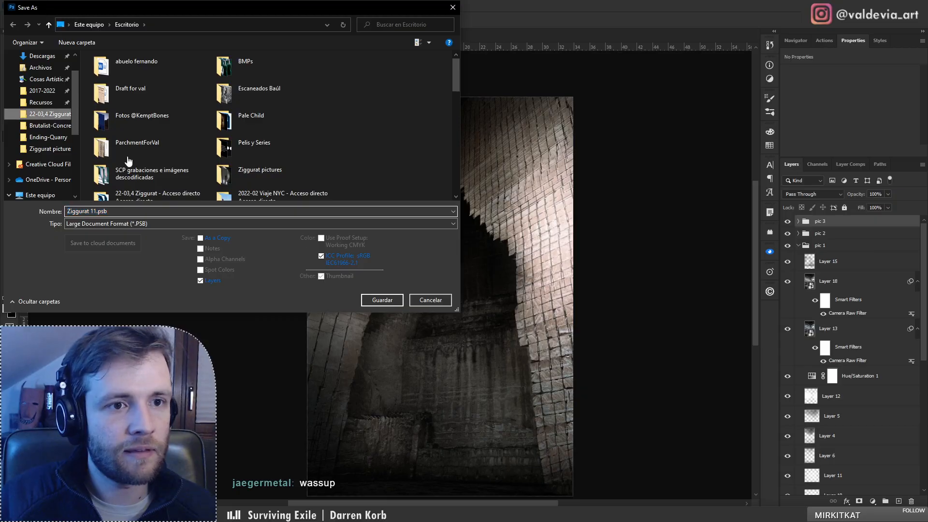
pyautogui.click(382, 300)
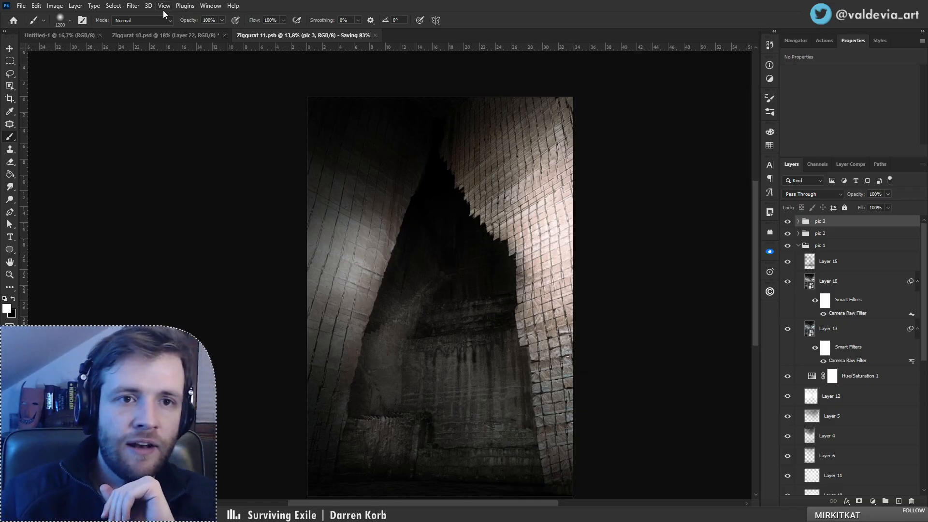
# Step: In Ziggurat 10, collapse and hide the pic 2 group, and delete the zz Cantera (123) layer
pyautogui.click(155, 35)
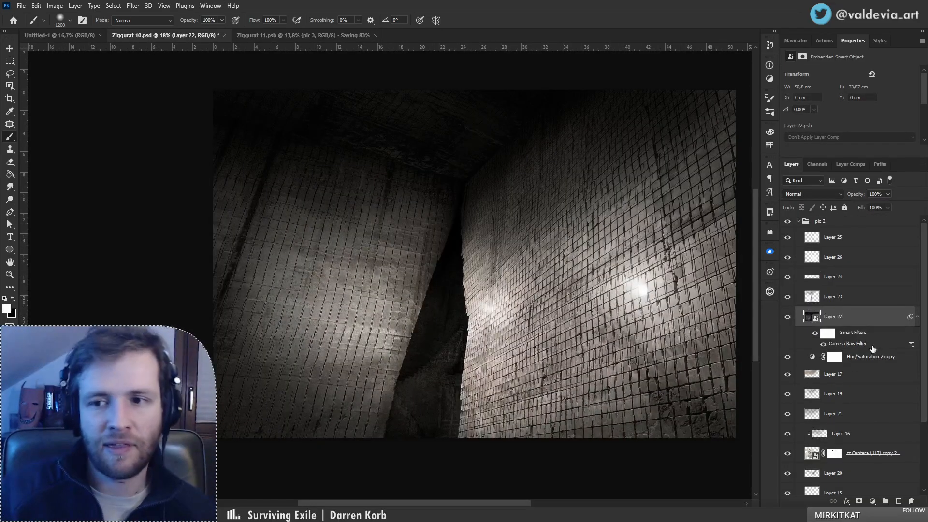
pyautogui.scroll(-3, 833, 437)
pyautogui.scroll(3, 815, 437)
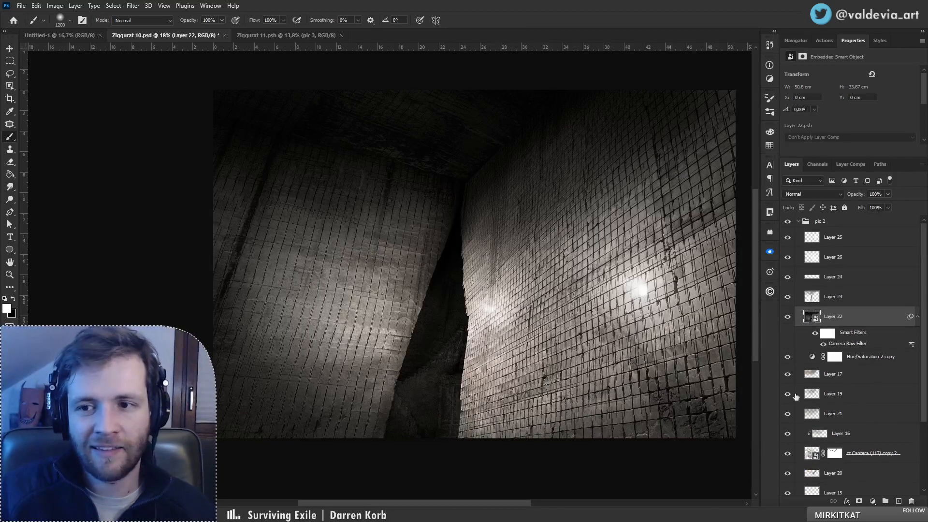
pyautogui.click(798, 222)
pyautogui.click(787, 222)
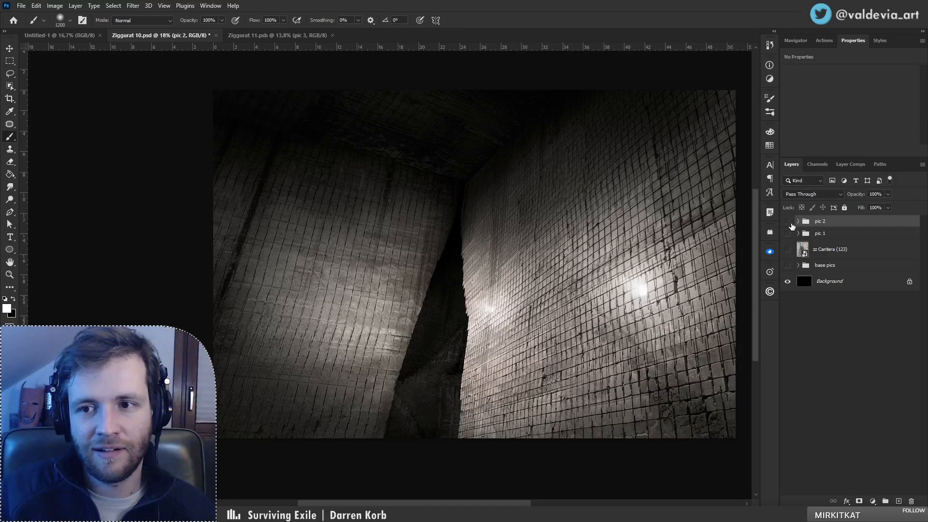
pyautogui.click(788, 250)
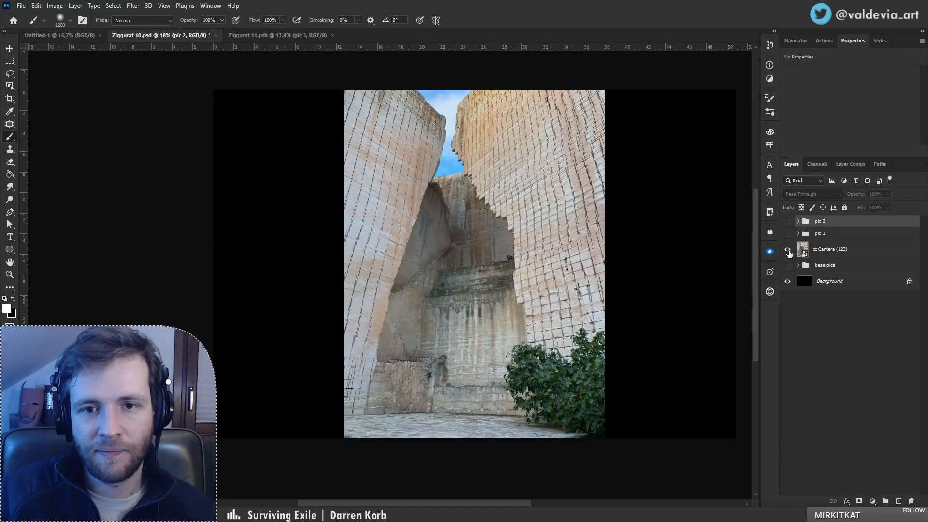
pyautogui.moveTo(841, 254); pyautogui.dragTo(911, 501)
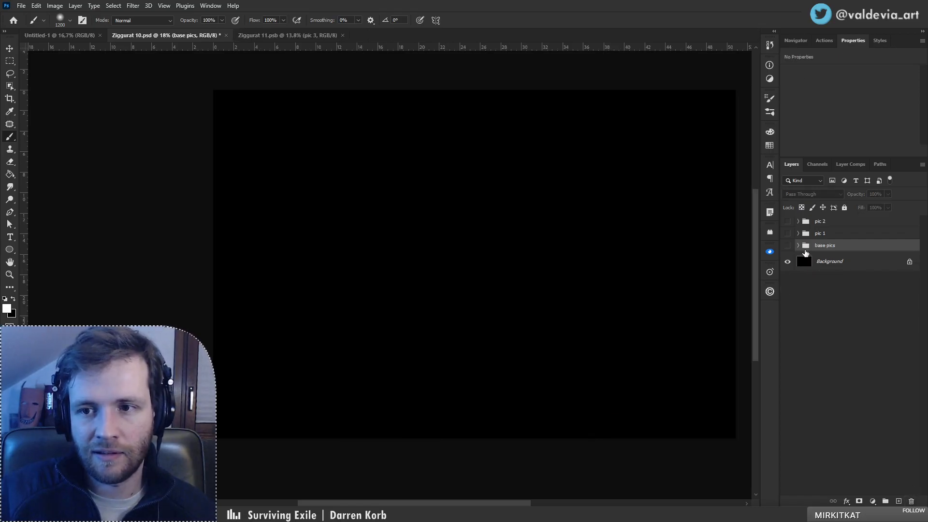
# Step: Expand and show the base pics group, and make the zz Cantera (5) photo visible
pyautogui.click(797, 245)
pyautogui.click(787, 245)
pyautogui.click(787, 261)
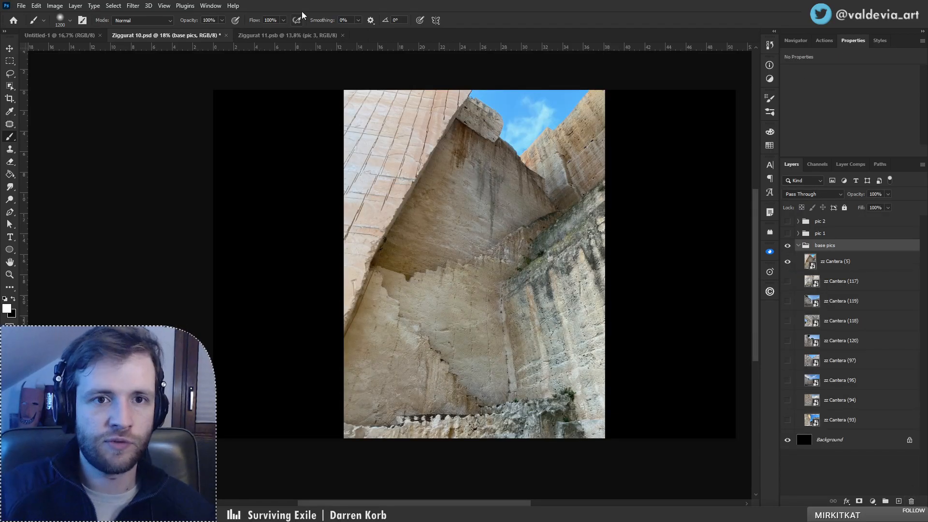
# Step: Compare the finished Ziggurat 11 scene with the quarry photo in Ziggurat 10 by switching between the two documents
pyautogui.click(294, 36)
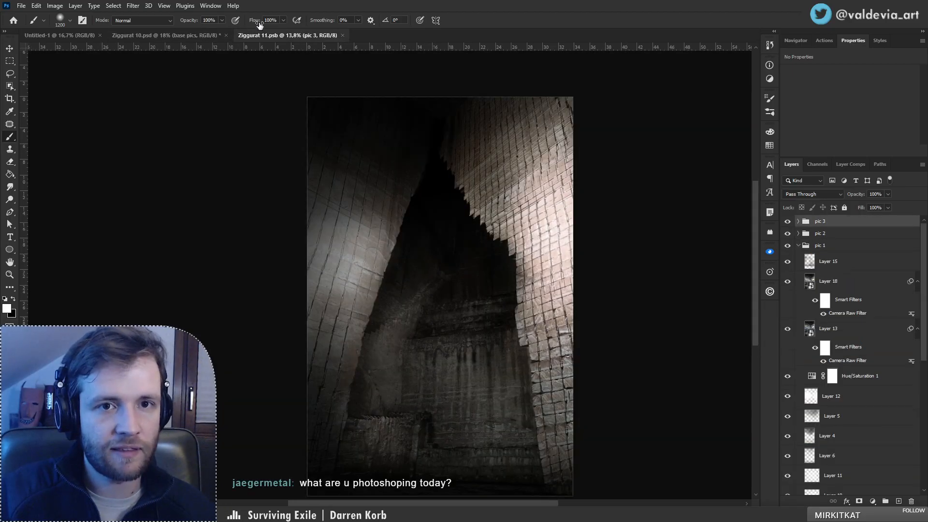
pyautogui.click(193, 35)
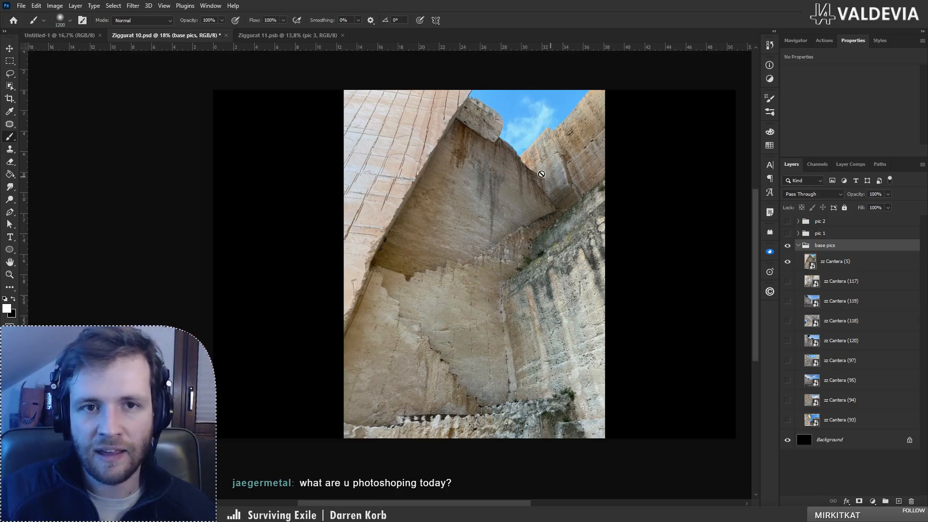
pyautogui.click(250, 39)
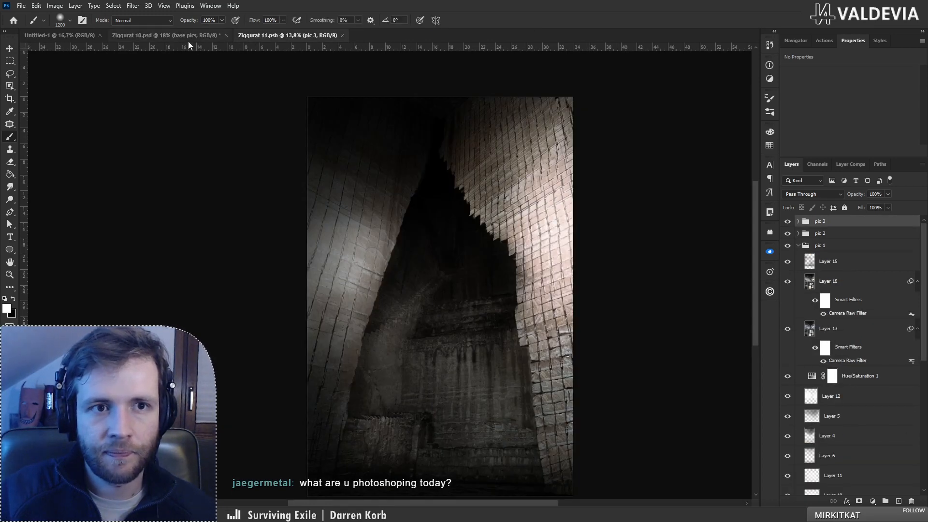
pyautogui.click(187, 36)
pyautogui.click(248, 32)
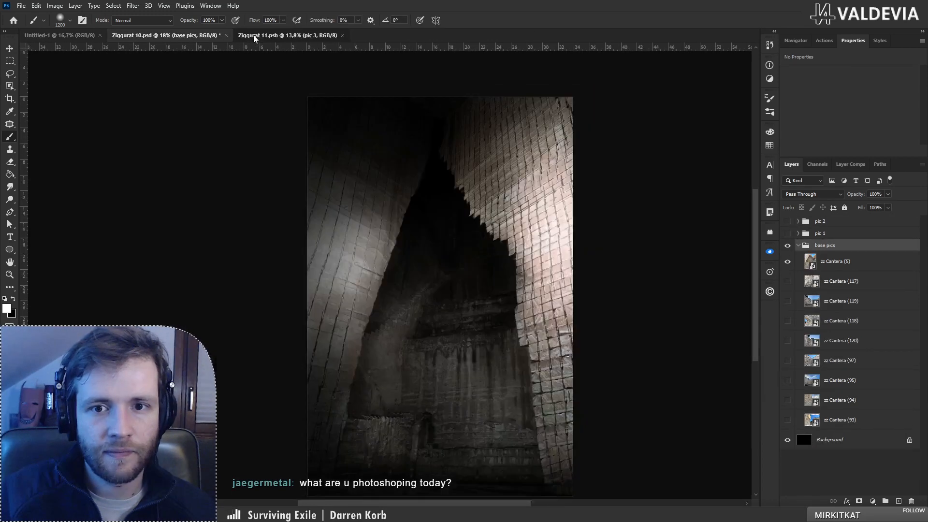
# Step: Switch to the Ending-Quarry folder in File Explorer and examine the zz Cantera (20), (3) and (1) photos as base candidates
pyautogui.click(327, 511)
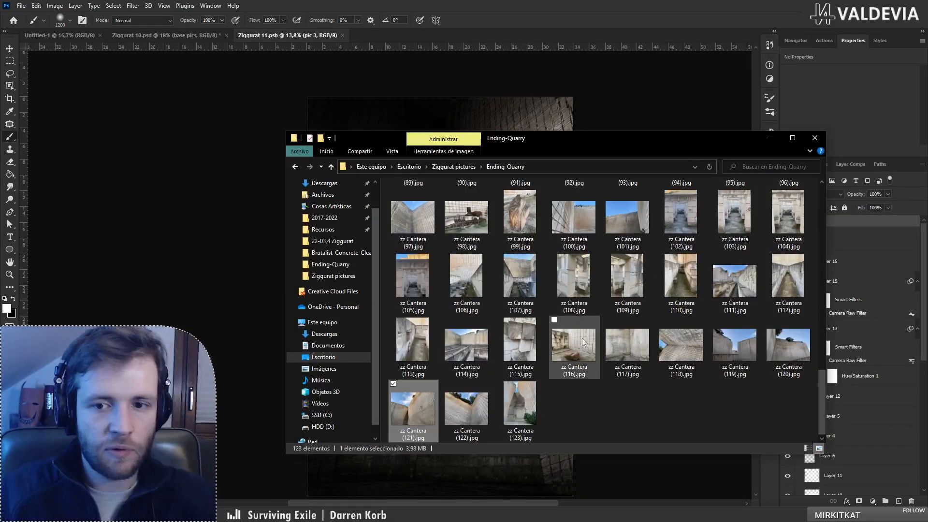
pyautogui.scroll(3, 575, 362)
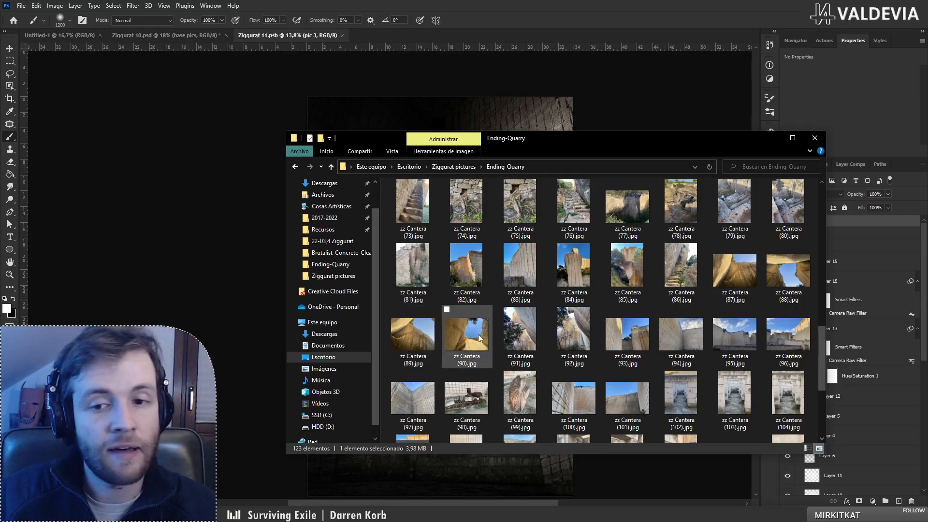
pyautogui.scroll(-3, 483, 338)
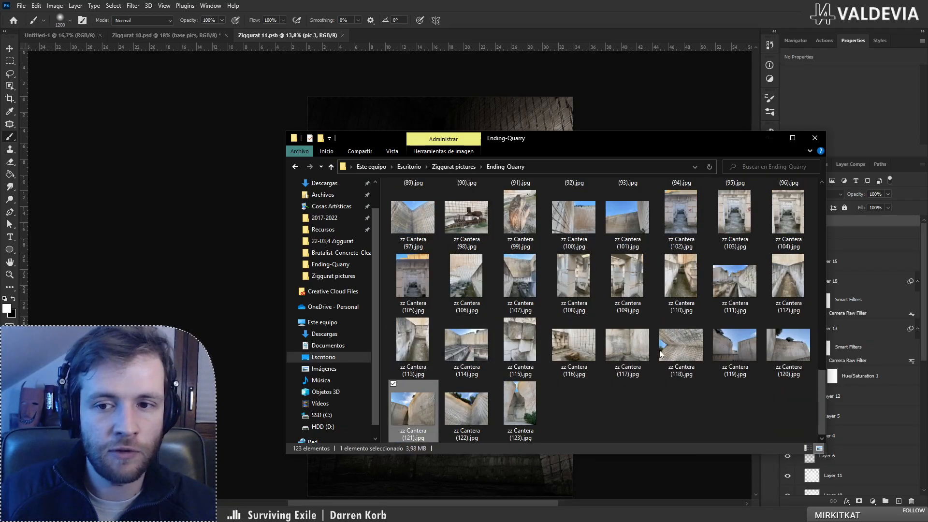
pyautogui.scroll(10, 671, 352)
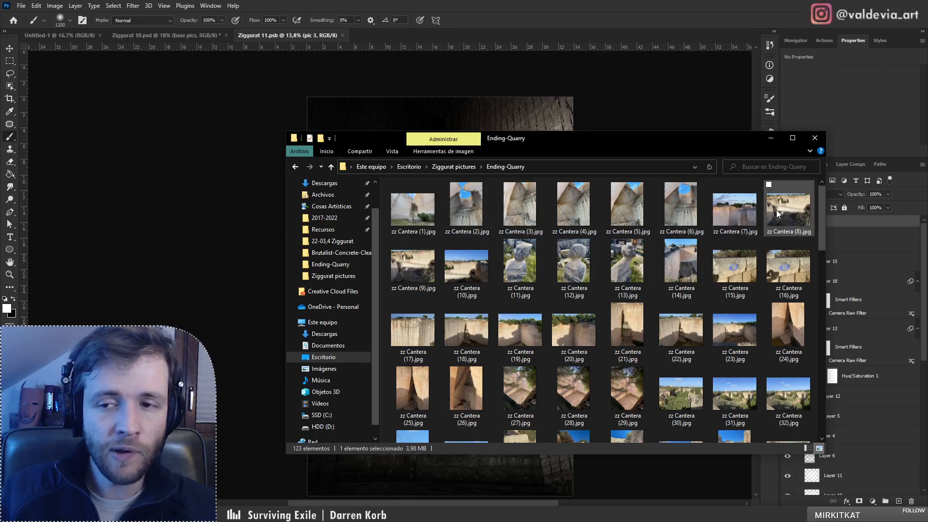
pyautogui.click(686, 338)
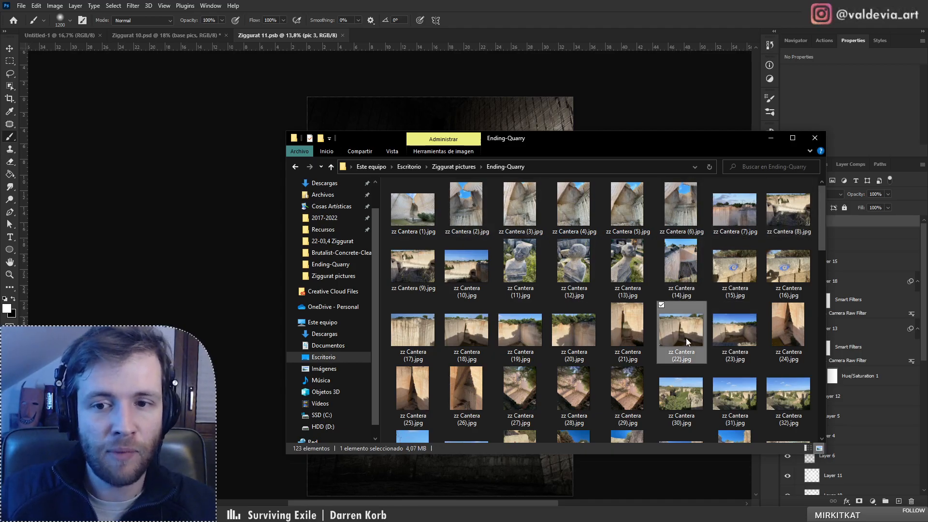
pyautogui.doubleClick(586, 334)
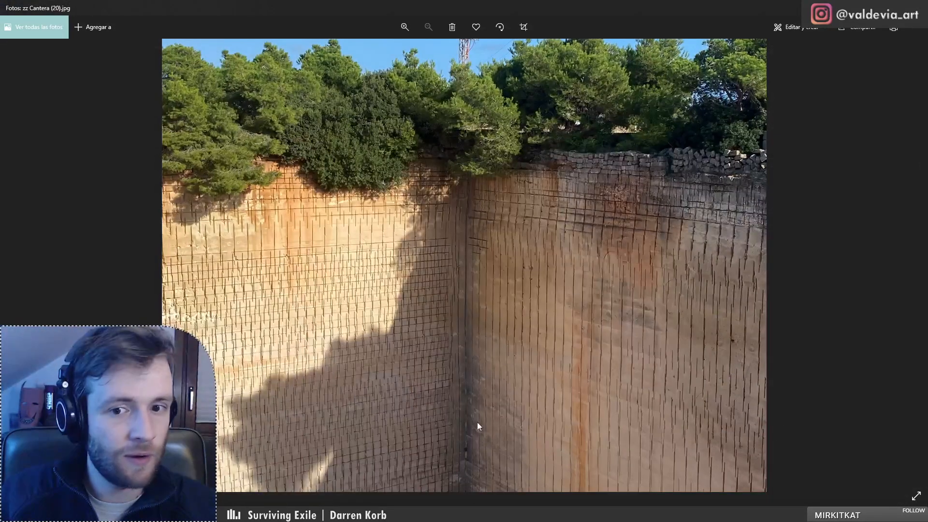
pyautogui.click(915, 8)
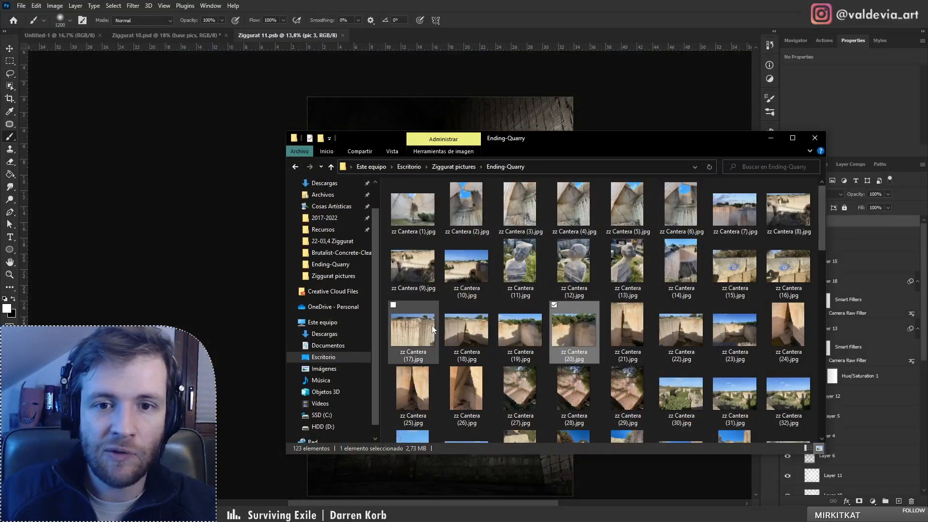
pyautogui.doubleClick(523, 205)
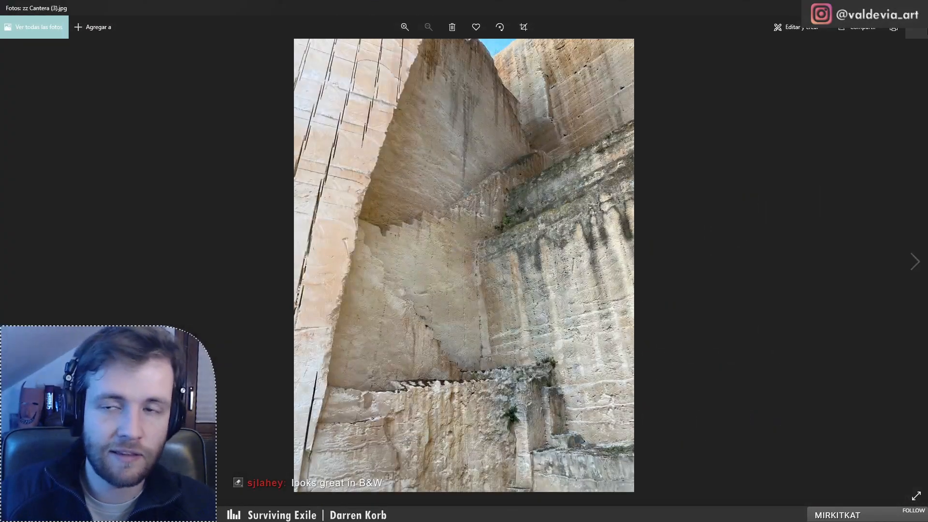
pyautogui.click(915, 8)
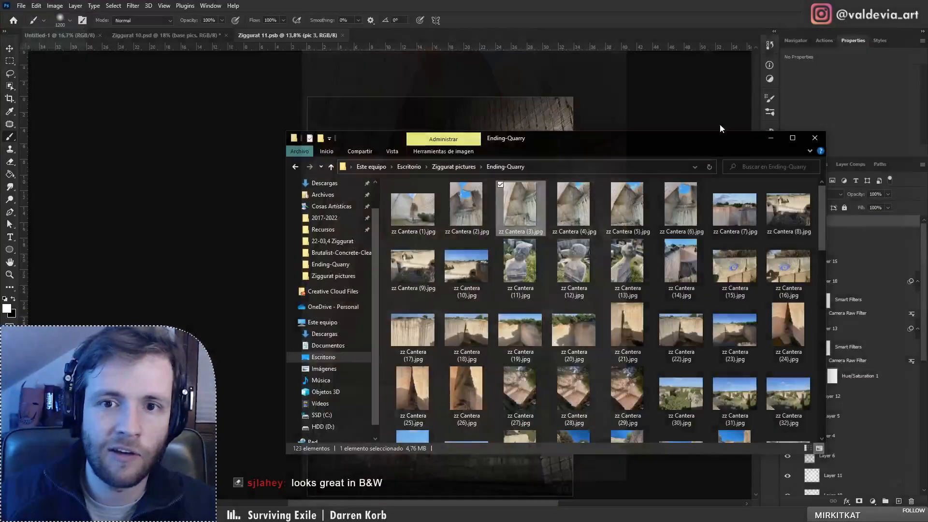
pyautogui.doubleClick(418, 216)
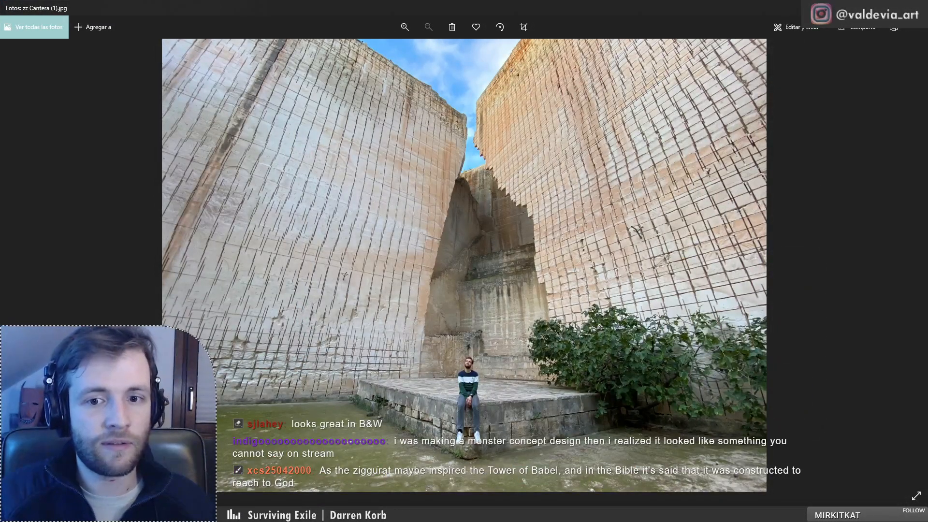
pyautogui.press('Escape')
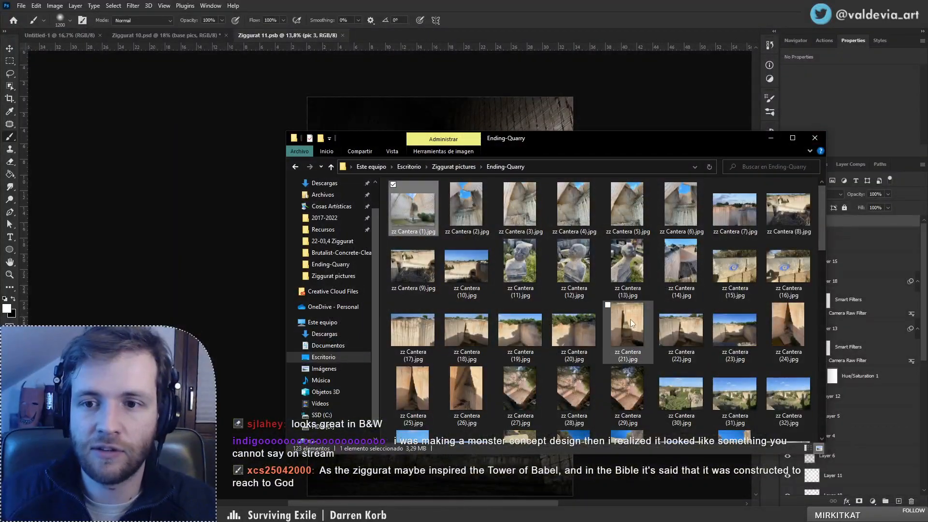
# Step: Browse further through the quarry pictures and view the zz Cantera (84) and (87) photos at full size
pyautogui.scroll(-7, 631, 318)
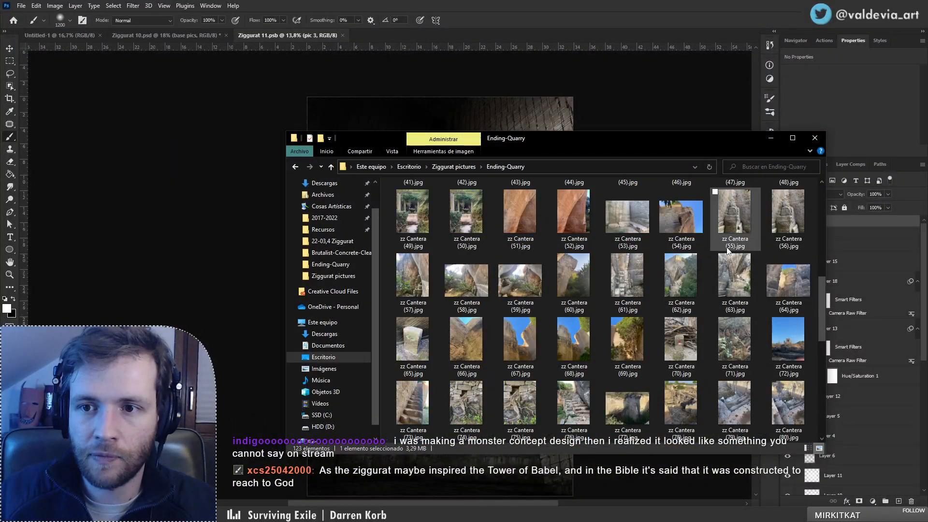
pyautogui.scroll(-4, 738, 307)
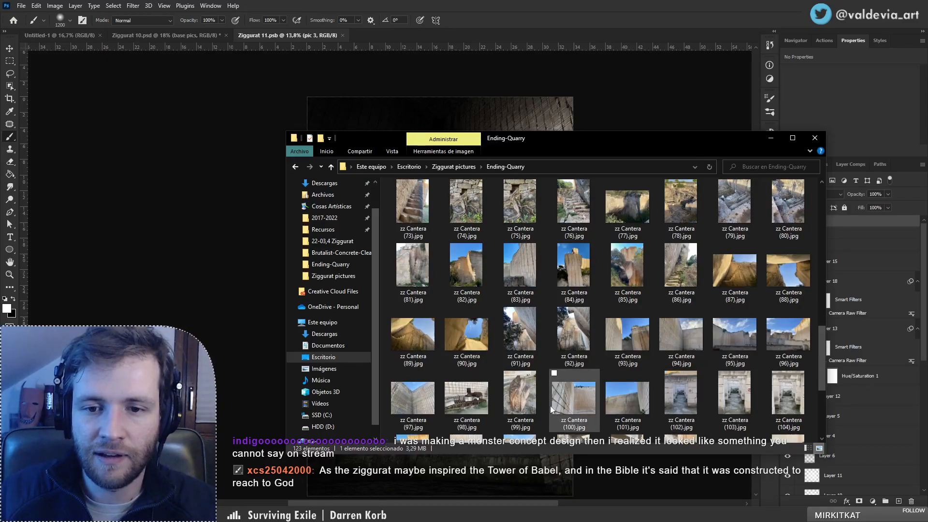
pyautogui.doubleClick(593, 276)
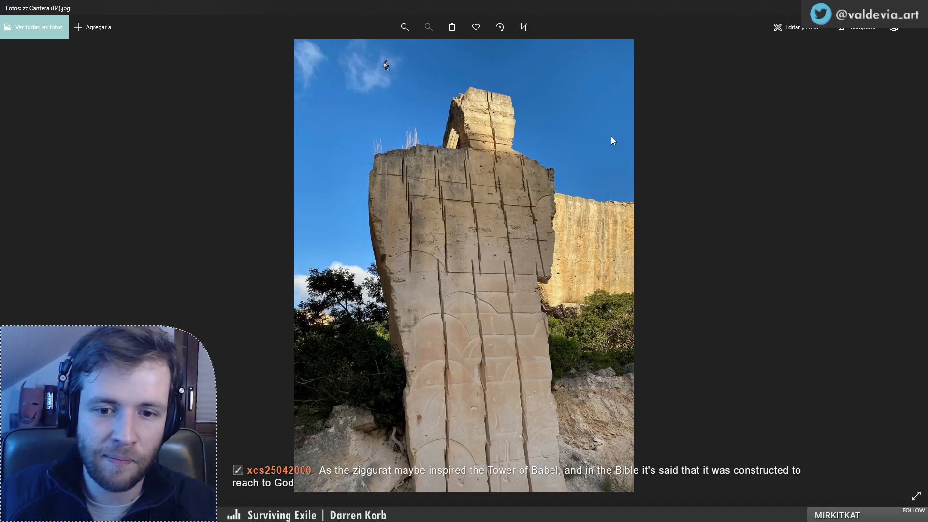
pyautogui.hotkey('alt', 'F4')
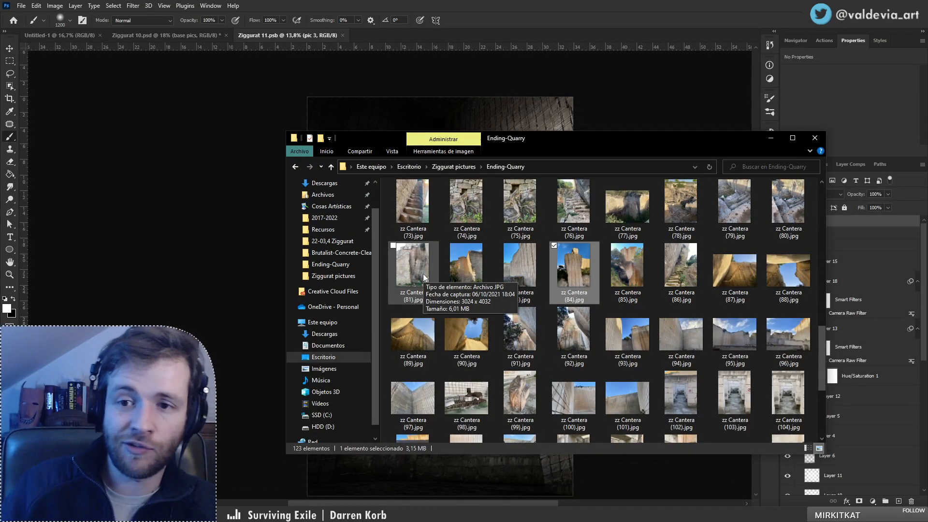
pyautogui.doubleClick(747, 277)
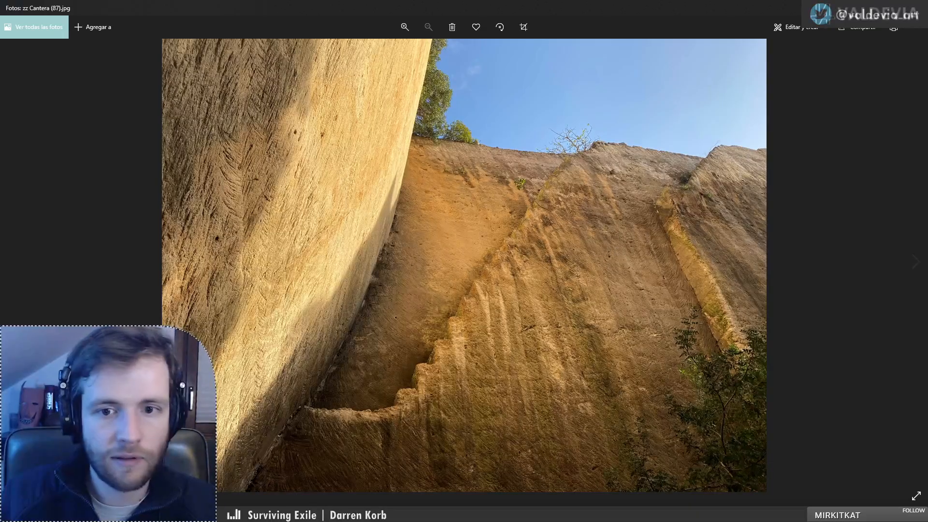
pyautogui.click(916, 7)
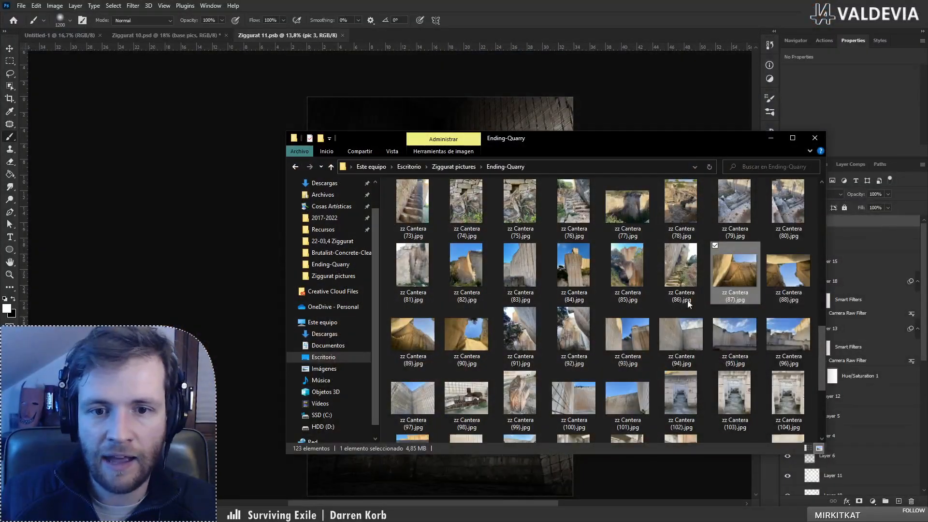
# Step: View the photos from zz Cantera (88) to (90), and rotate zz Cantera (90) three quarter turns clockwise
pyautogui.click(422, 335)
pyautogui.doubleClick(784, 278)
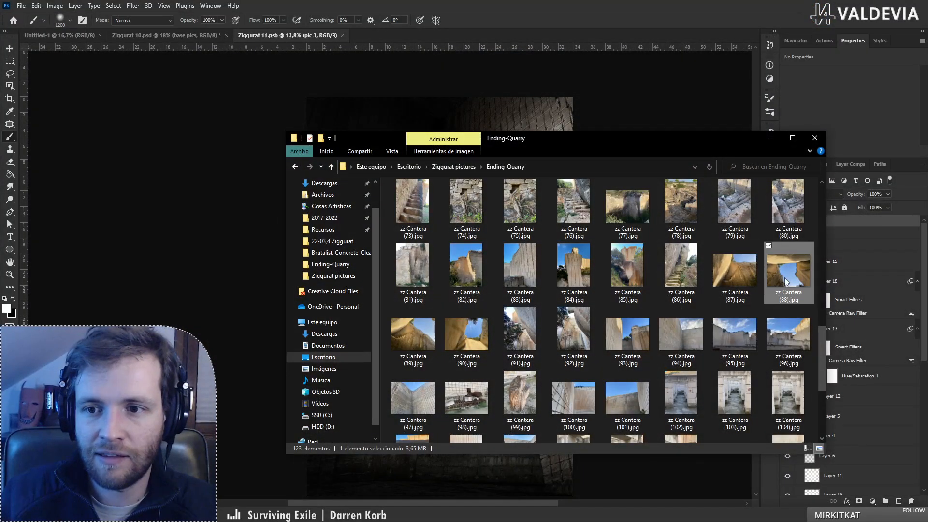
pyautogui.press('Right')
pyautogui.press('Right')
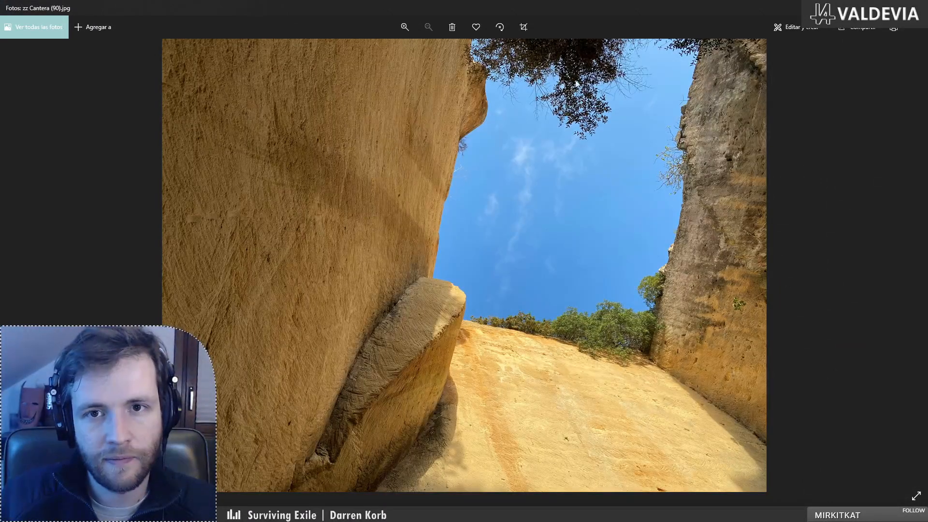
pyautogui.click(506, 29)
pyautogui.click(506, 29)
pyautogui.click(506, 28)
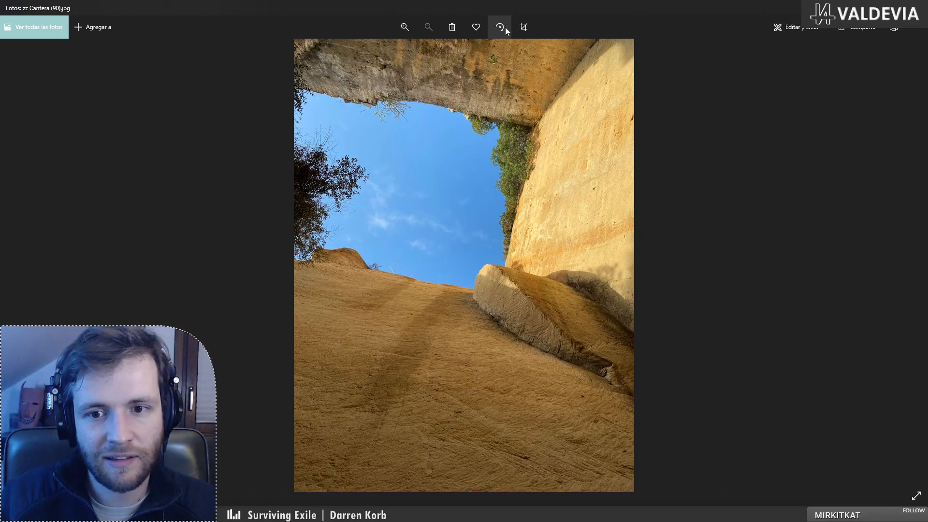
pyautogui.click(916, 8)
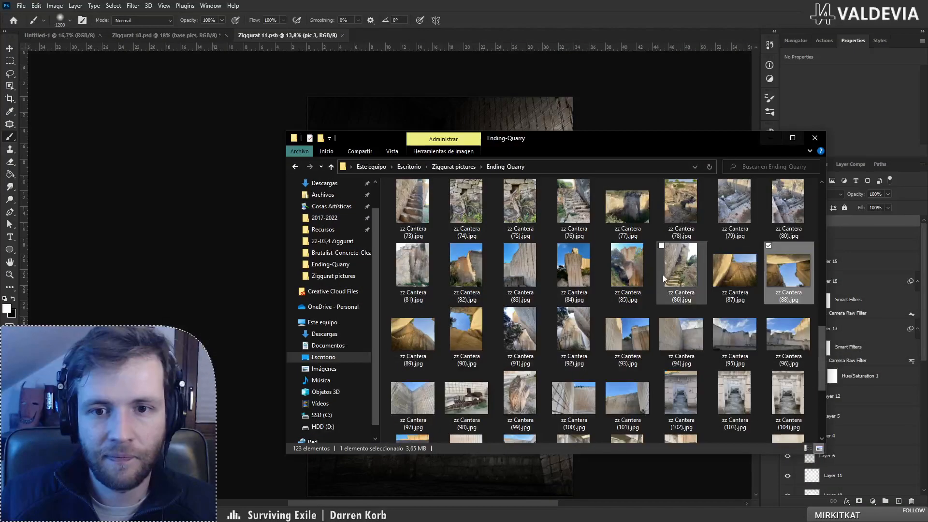
# Step: Examine the zz Cantera (89), (86), (92) and (93) photos one after another as candidates for the next scene
pyautogui.doubleClick(422, 341)
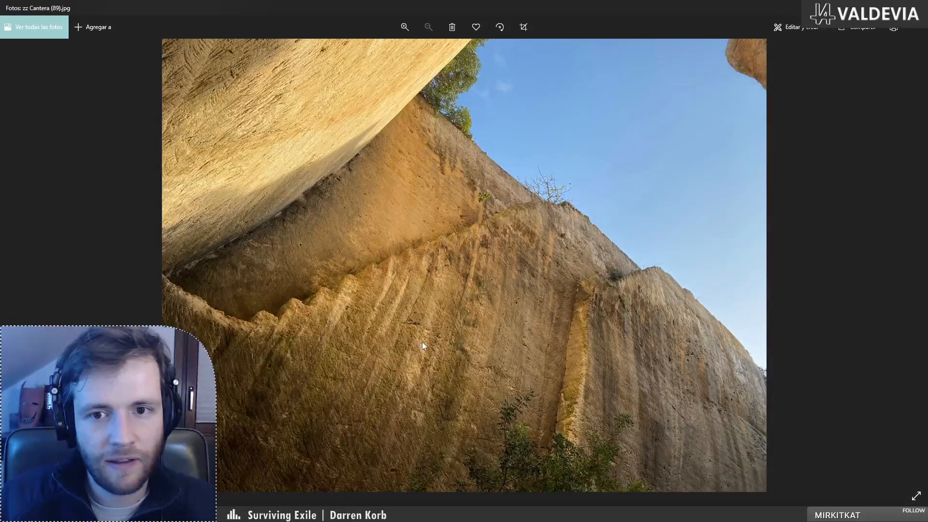
pyautogui.click(916, 8)
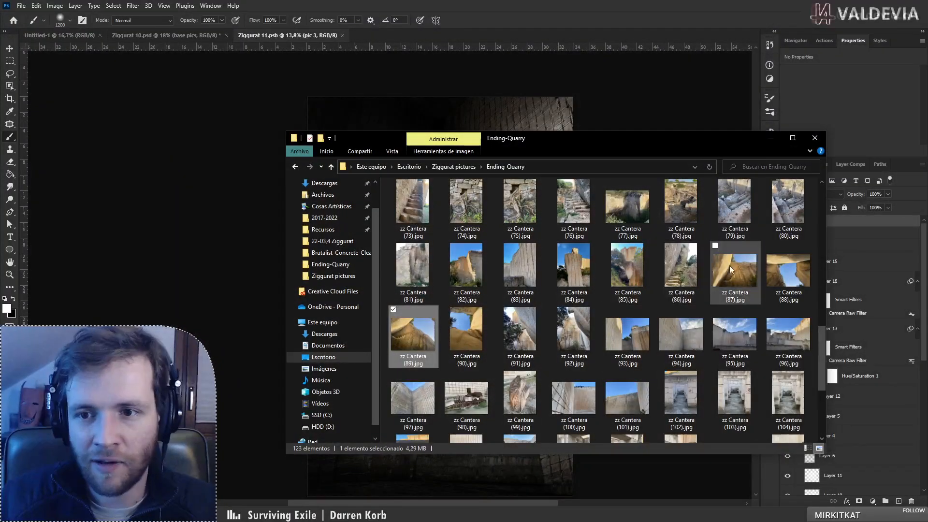
pyautogui.doubleClick(692, 271)
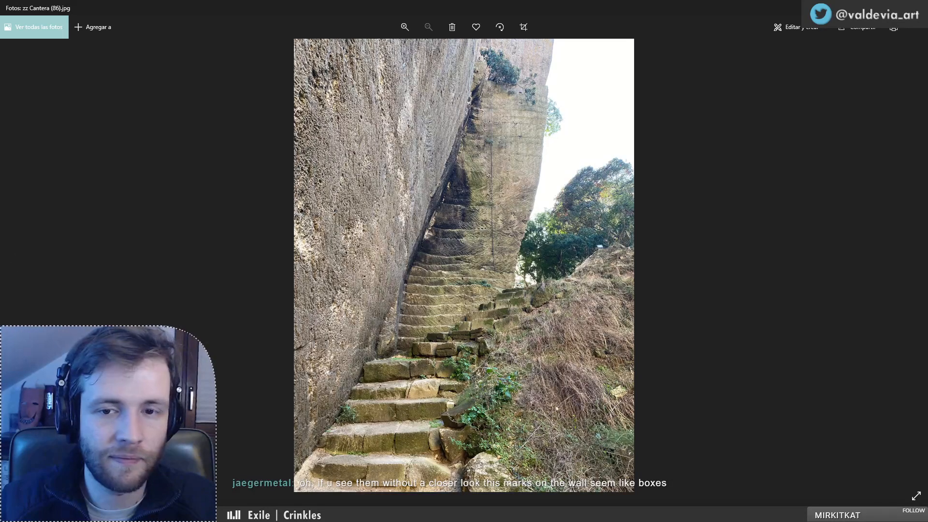
pyautogui.click(916, 8)
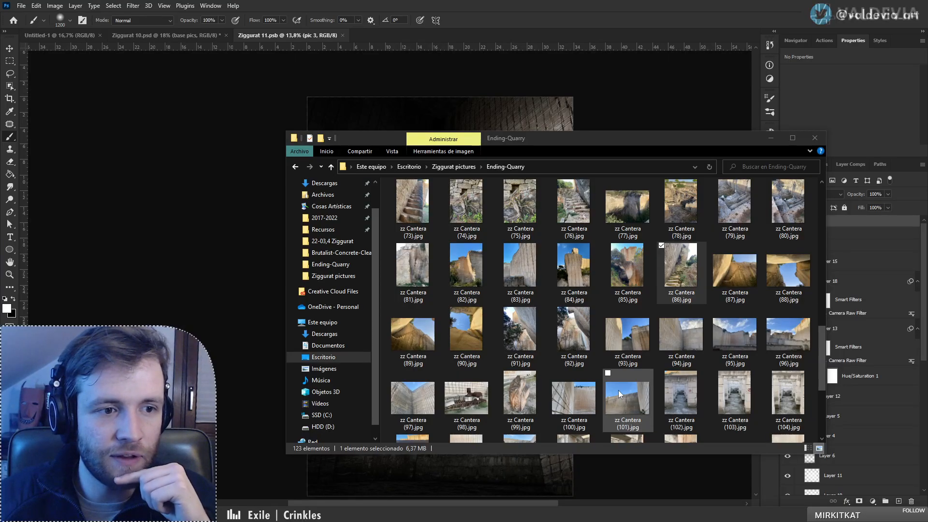
pyautogui.doubleClick(594, 348)
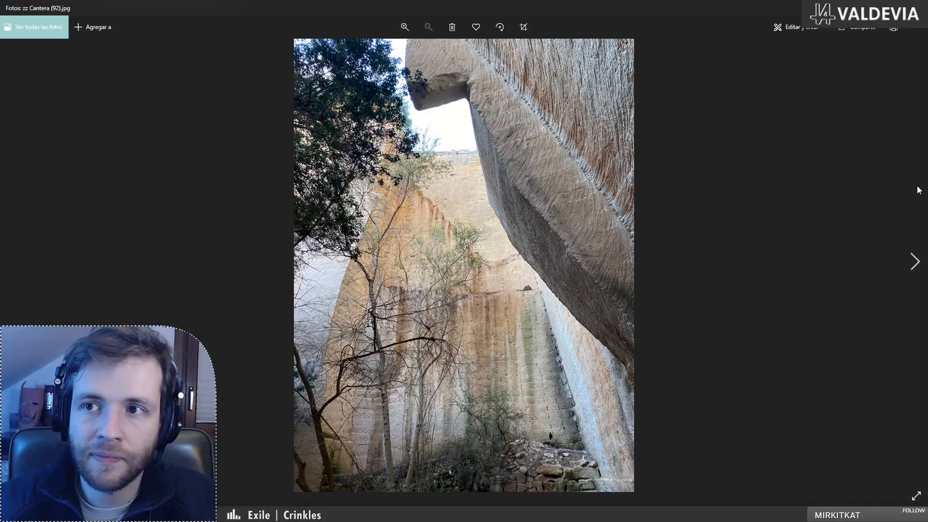
pyautogui.click(916, 8)
pyautogui.click(630, 342)
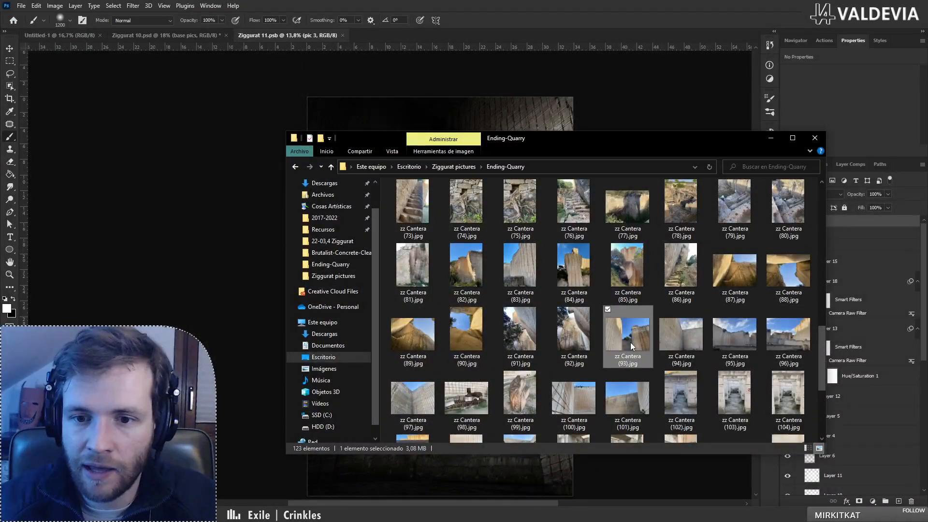
pyautogui.doubleClick(630, 343)
pyautogui.press('Escape')
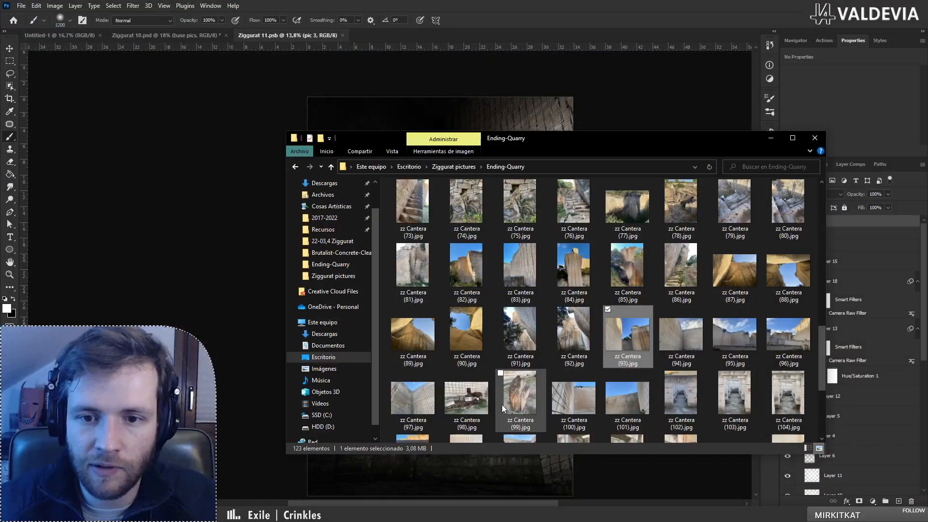
# Step: Look through the remaining quarry thumbnails and view the zz Cantera (73) staircase photo at full size
pyautogui.scroll(-3, 555, 388)
pyautogui.scroll(3, 555, 392)
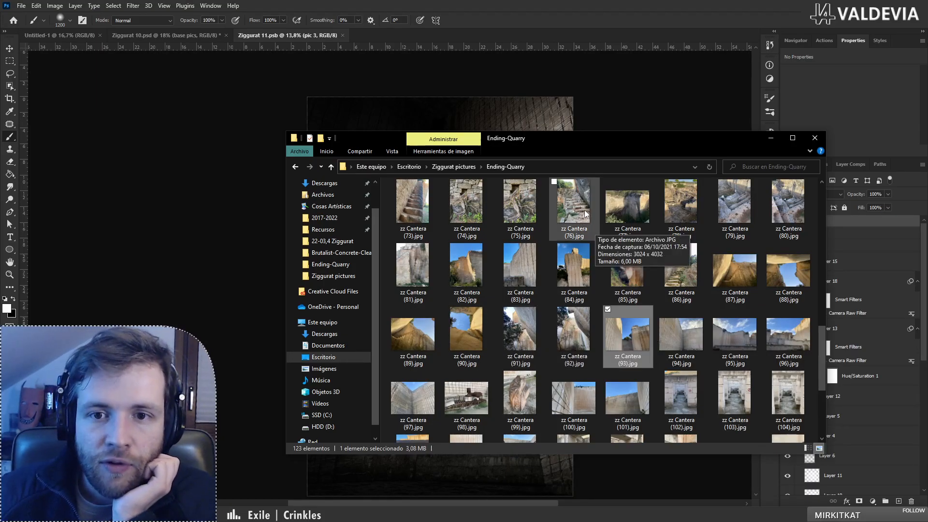
pyautogui.doubleClick(430, 207)
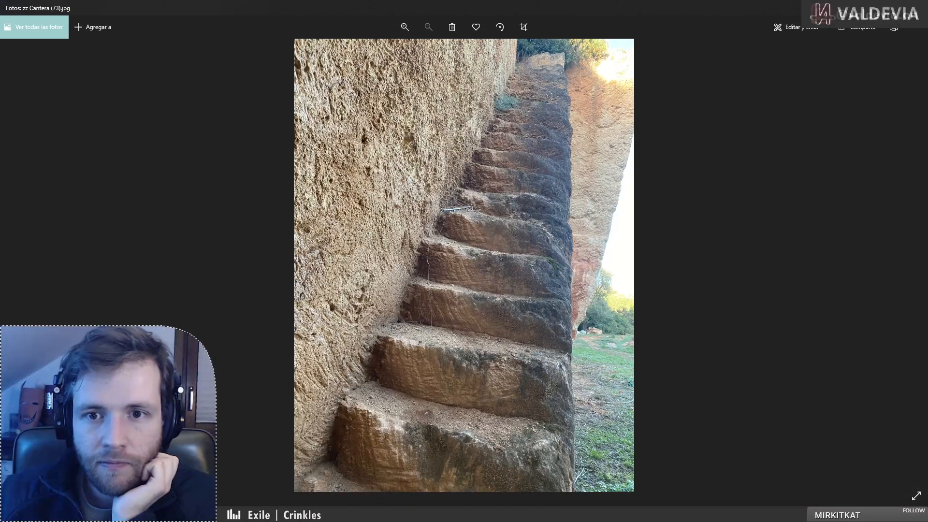
pyautogui.hotkey('alt', 'F4')
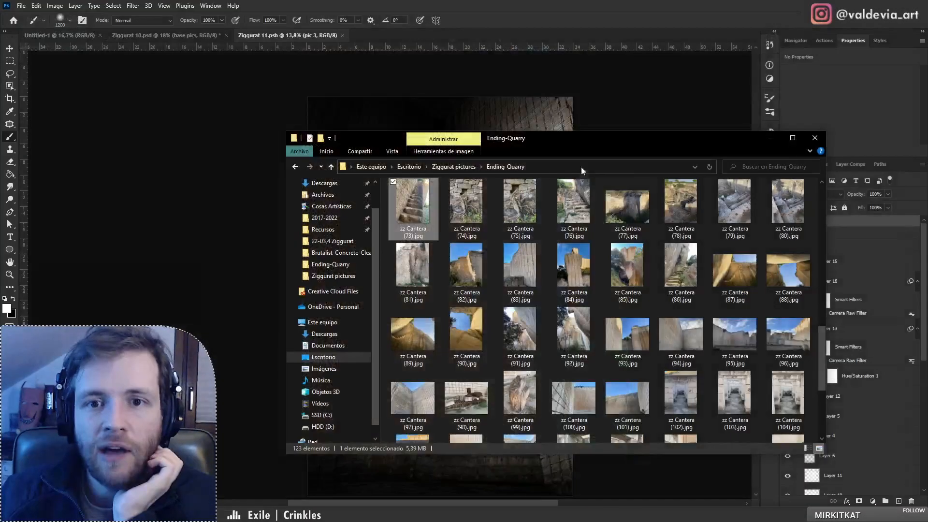
# Step: Place the zz Cantera (73) staircase photo in the Ziggurat 11 document and scale it to about 38.18% to fill the canvas
pyautogui.moveTo(410, 214); pyautogui.dragTo(417, 83)
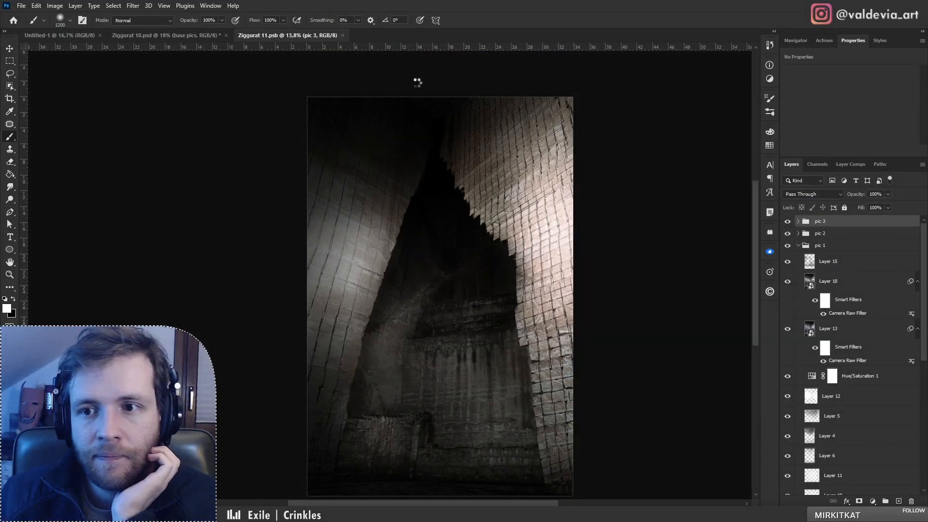
pyautogui.hotkey('ctrl', 't')
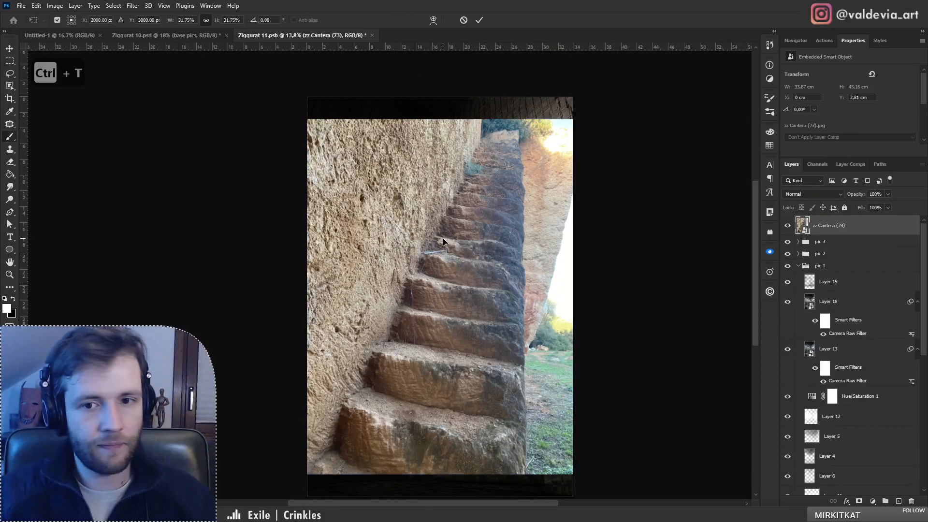
pyautogui.scroll(-2, 515, 388)
pyautogui.moveTo(442, 439); pyautogui.dragTo(447, 466)
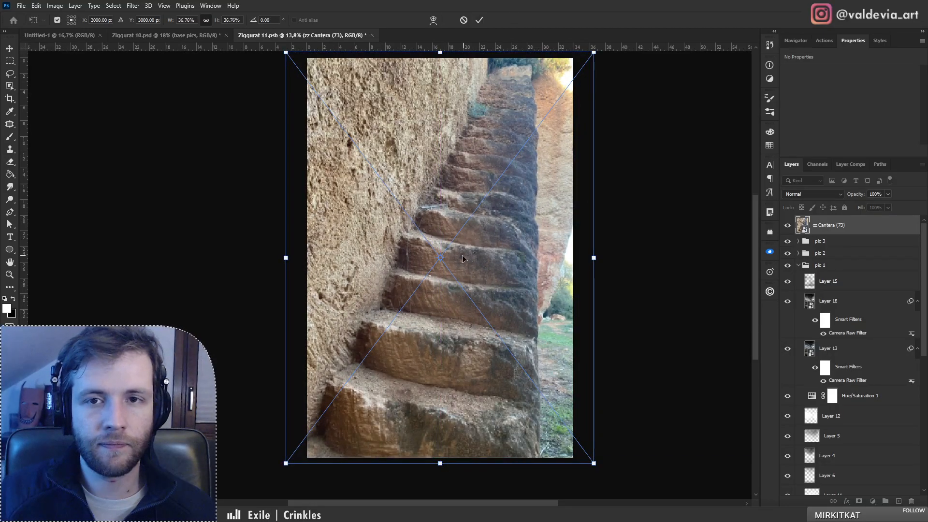
pyautogui.moveTo(471, 237); pyautogui.dragTo(462, 219)
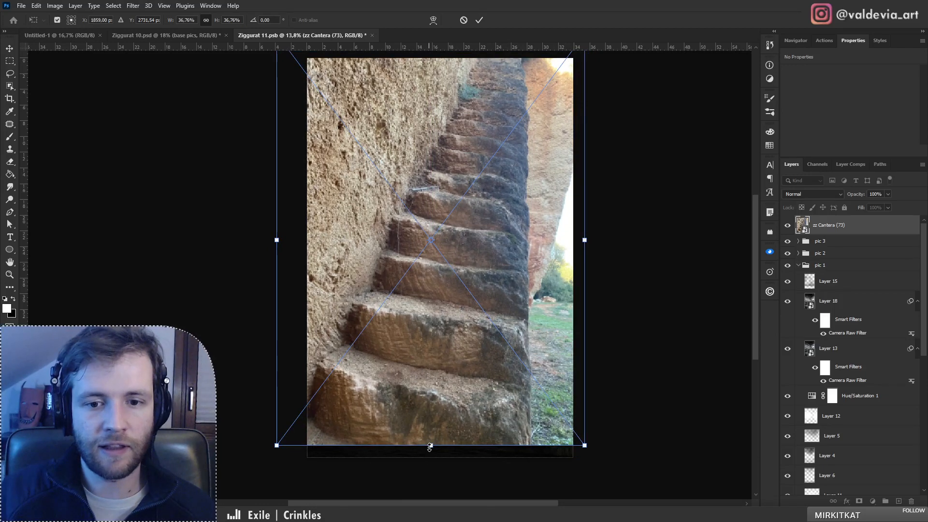
pyautogui.moveTo(431, 445); pyautogui.dragTo(437, 463)
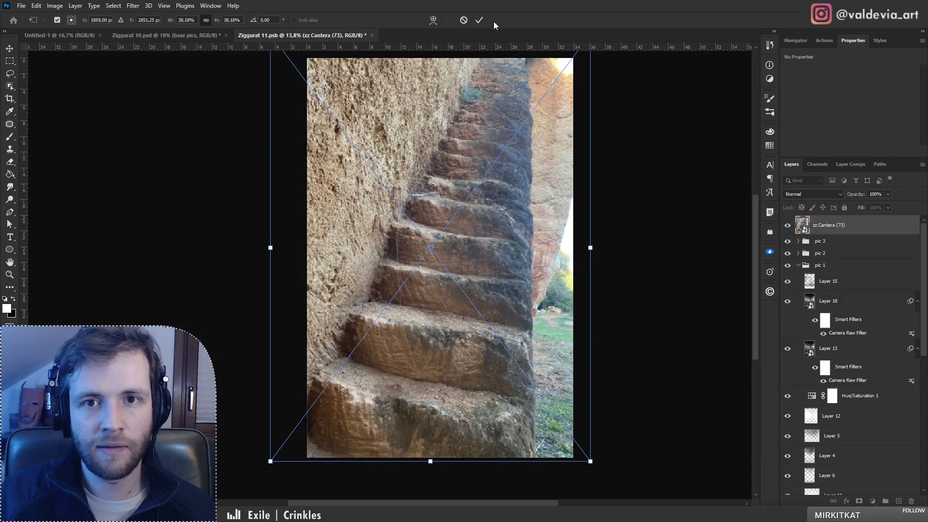
pyautogui.click(479, 20)
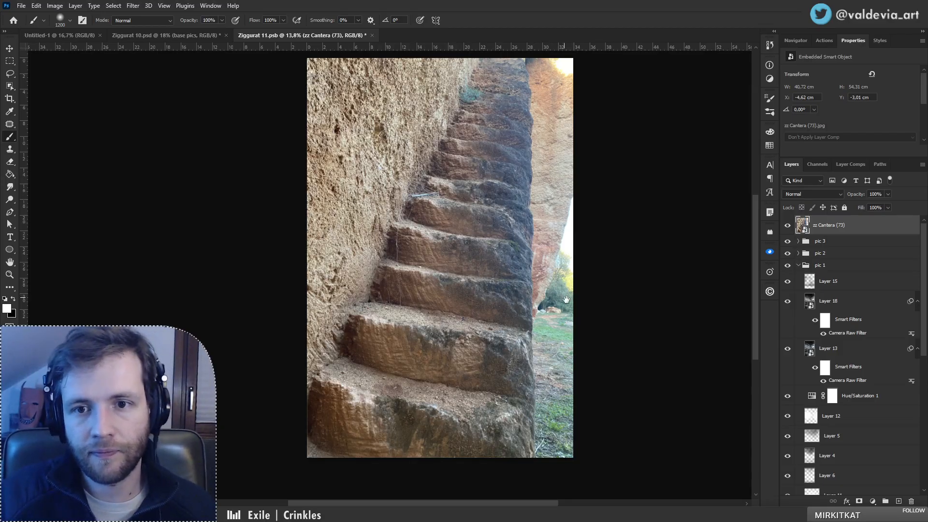
# Step: View the zz Cantera (81) rock wall photo from the quarry folder at full size and place it in the document
pyautogui.moveTo(566, 297)
pyautogui.mouseDown()
pyautogui.moveTo(548, 340)
pyautogui.moveTo(553, 304)
pyautogui.mouseUp()
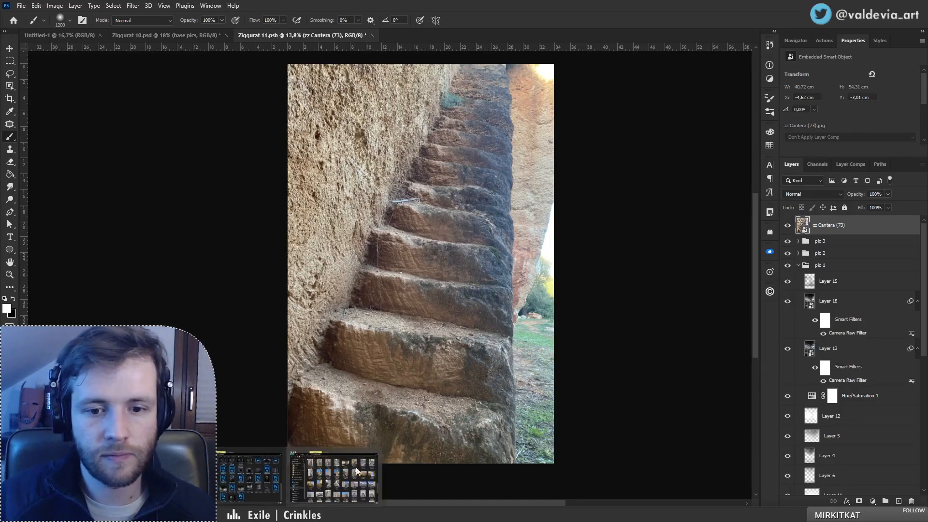
pyautogui.click(325, 511)
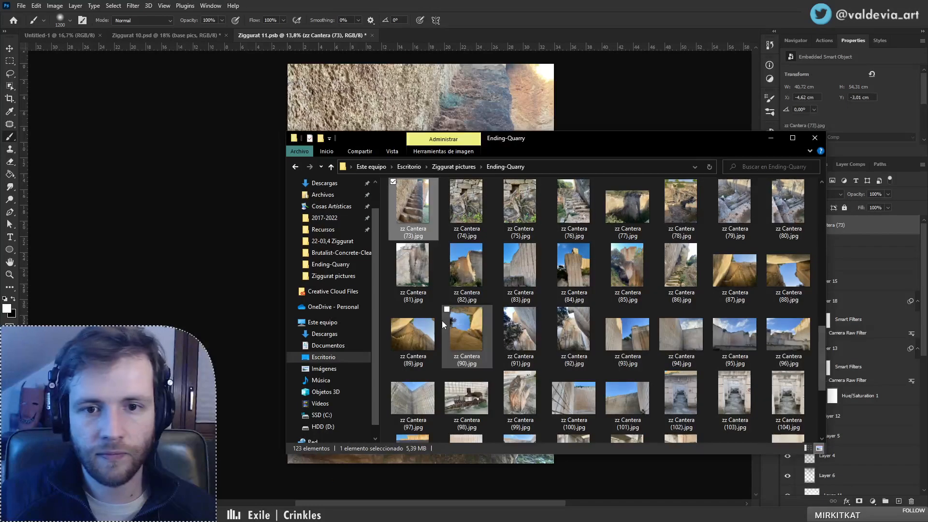
pyautogui.doubleClick(424, 271)
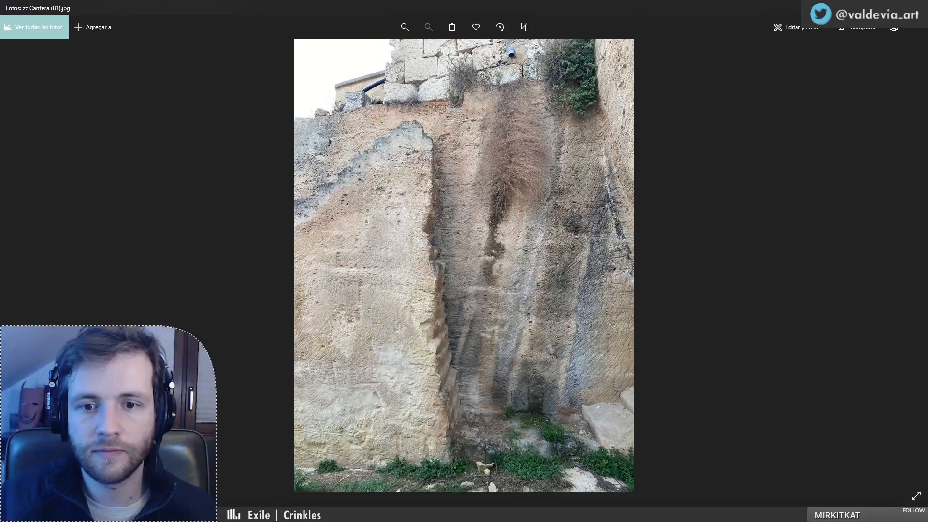
pyautogui.click(916, 7)
pyautogui.moveTo(418, 268); pyautogui.dragTo(343, 65)
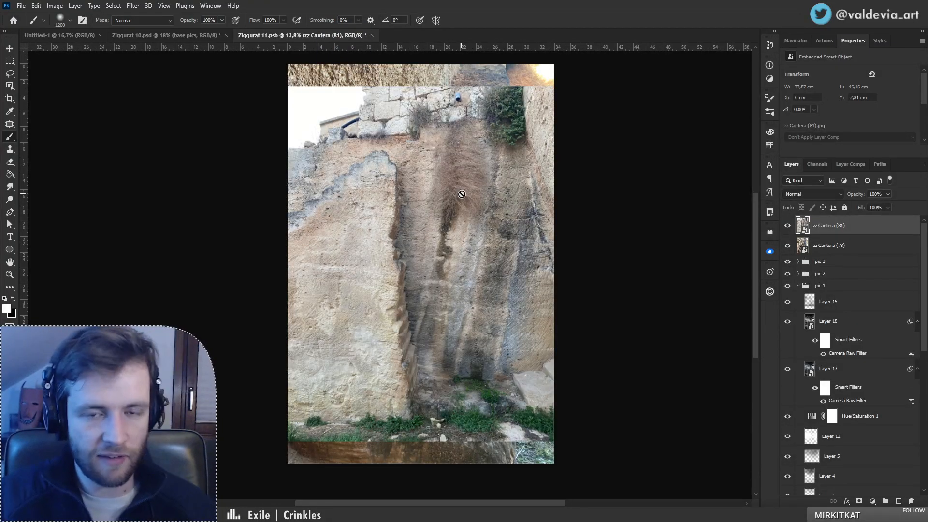
# Step: Scale the zz Cantera (81) photo to 61.25%, flip it horizontally, and position its rocky edge along the canvas's right side
pyautogui.hotkey('ctrl', 't')
pyautogui.moveTo(288, 263); pyautogui.dragTo(163, 280)
pyautogui.moveTo(263, 304); pyautogui.dragTo(433, 232)
pyautogui.rightClick(464, 247)
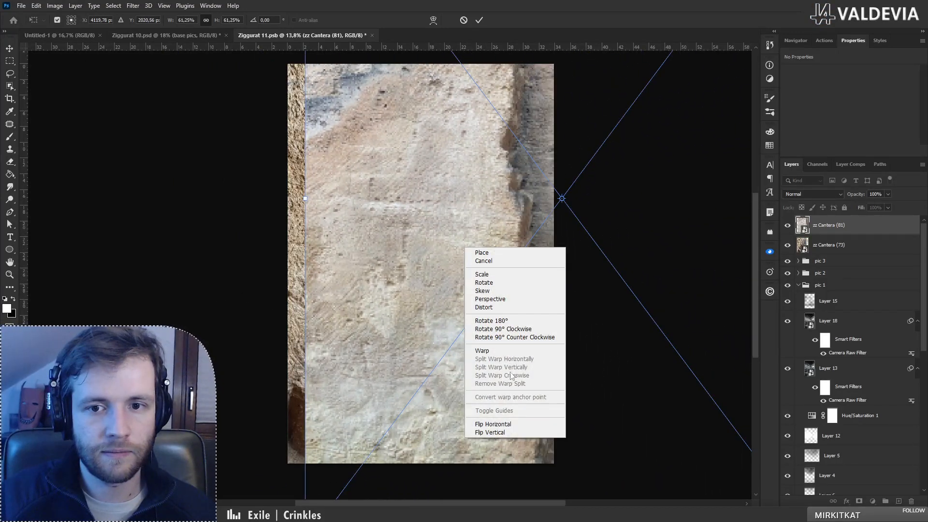
pyautogui.click(510, 424)
pyautogui.moveTo(487, 367); pyautogui.dragTo(344, 327)
pyautogui.click(479, 20)
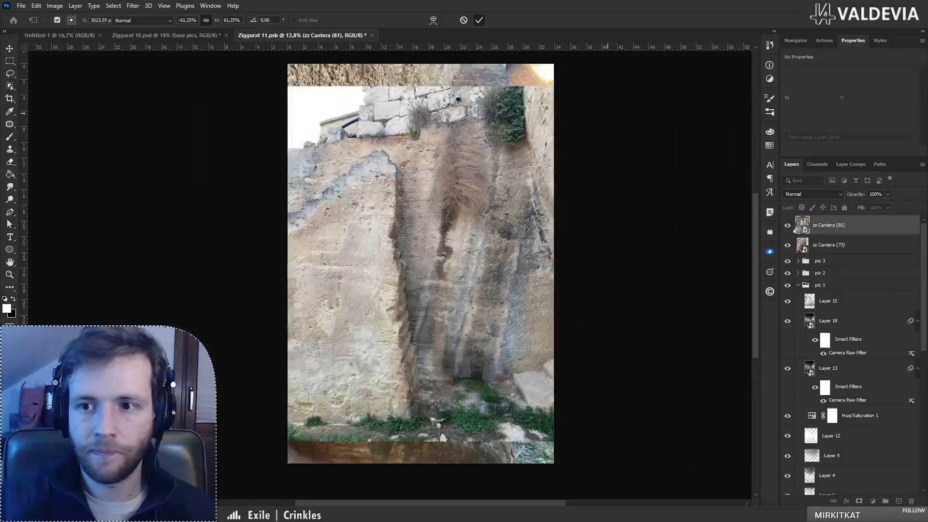
# Step: Hide the zz Cantera (81) layer and select the background right of the stairs on zz Cantera (73) with the Object Selection tool
pyautogui.click(787, 226)
pyautogui.click(10, 85)
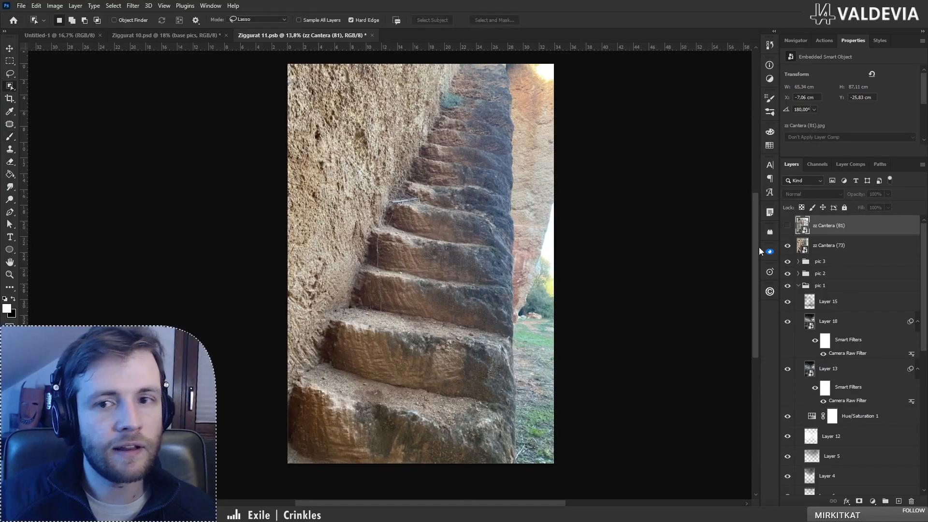
pyautogui.hotkey('alt', '[')
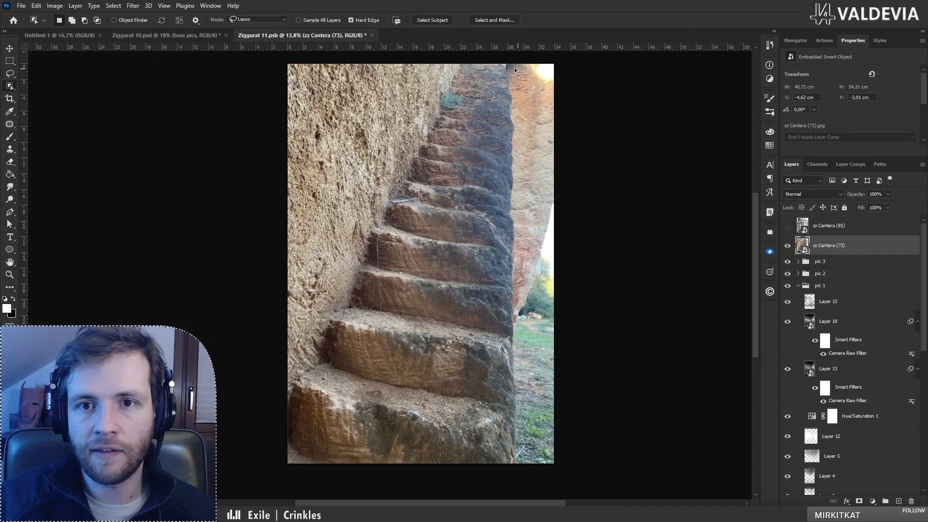
pyautogui.moveTo(507, 66); pyautogui.dragTo(511, 155)
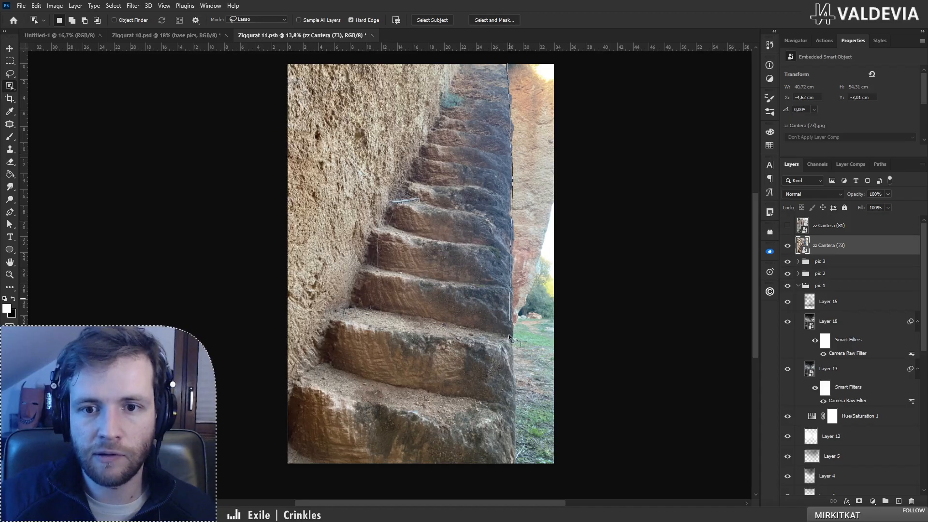
pyautogui.moveTo(509, 442)
pyautogui.mouseDown()
pyautogui.moveTo(534, 476)
pyautogui.moveTo(586, 474)
pyautogui.moveTo(645, 39)
pyautogui.mouseUp()
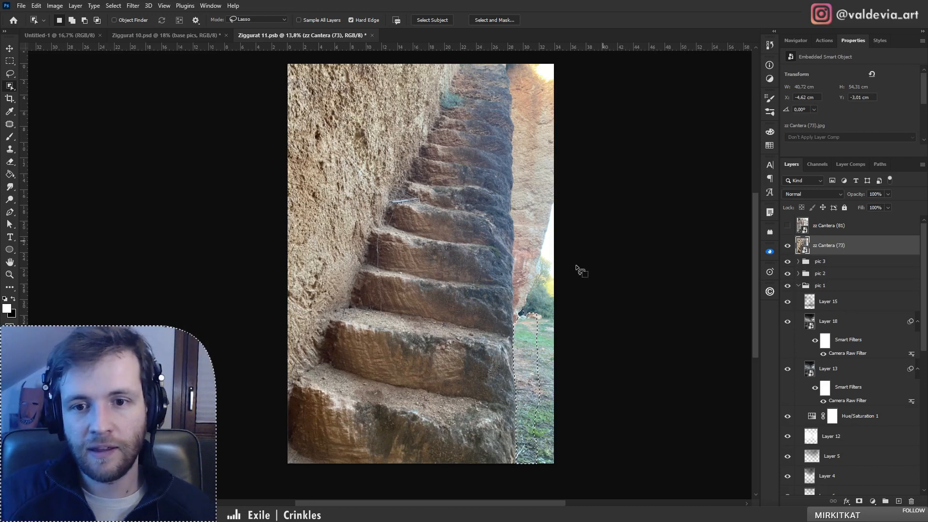
pyautogui.moveTo(513, 317); pyautogui.dragTo(510, 218)
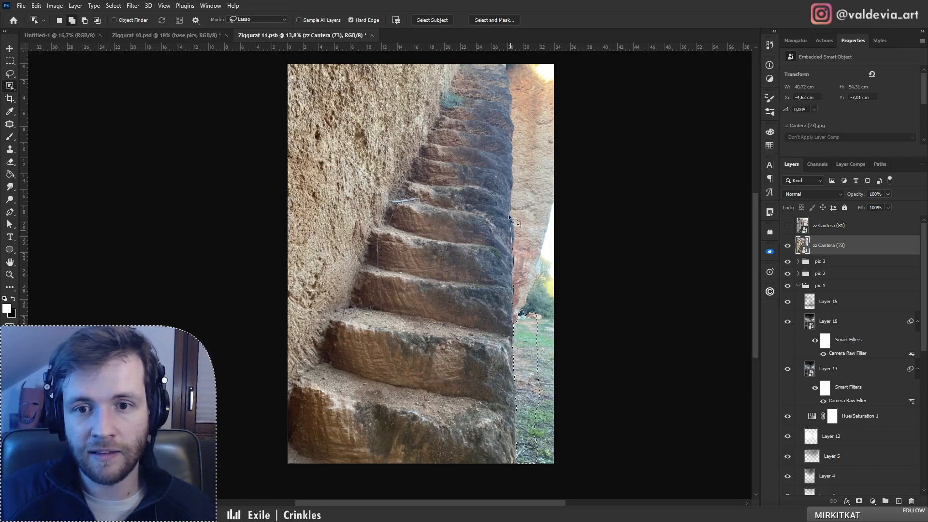
pyautogui.moveTo(510, 48)
pyautogui.mouseDown()
pyautogui.moveTo(567, 69)
pyautogui.moveTo(578, 181)
pyautogui.moveTo(542, 287)
pyautogui.mouseUp()
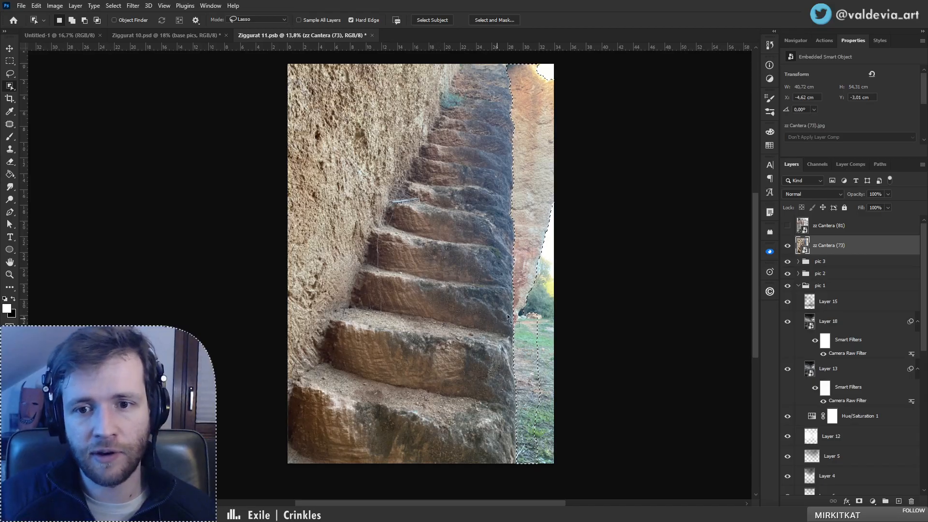
# Step: Extend the selection with the Lasso tool to cover the whole background strip right of the staircase
pyautogui.press('l')
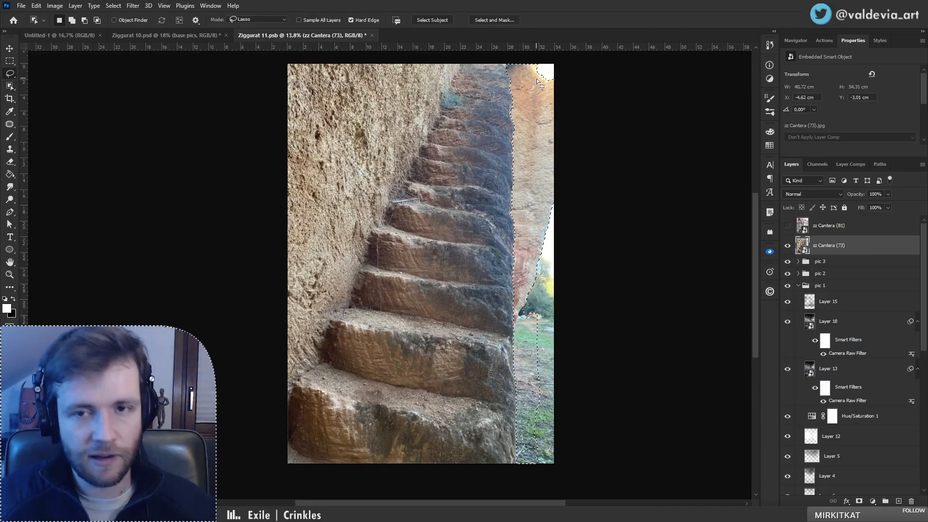
pyautogui.moveTo(539, 64)
pyautogui.mouseDown()
pyautogui.moveTo(579, 61)
pyautogui.moveTo(615, 176)
pyautogui.moveTo(645, 288)
pyautogui.moveTo(670, 458)
pyautogui.mouseUp()
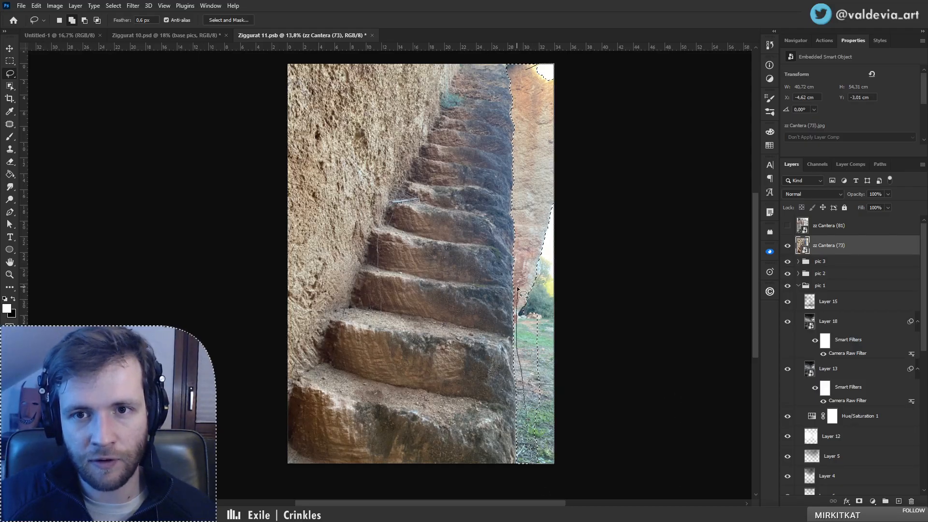
pyautogui.moveTo(519, 289); pyautogui.dragTo(517, 287)
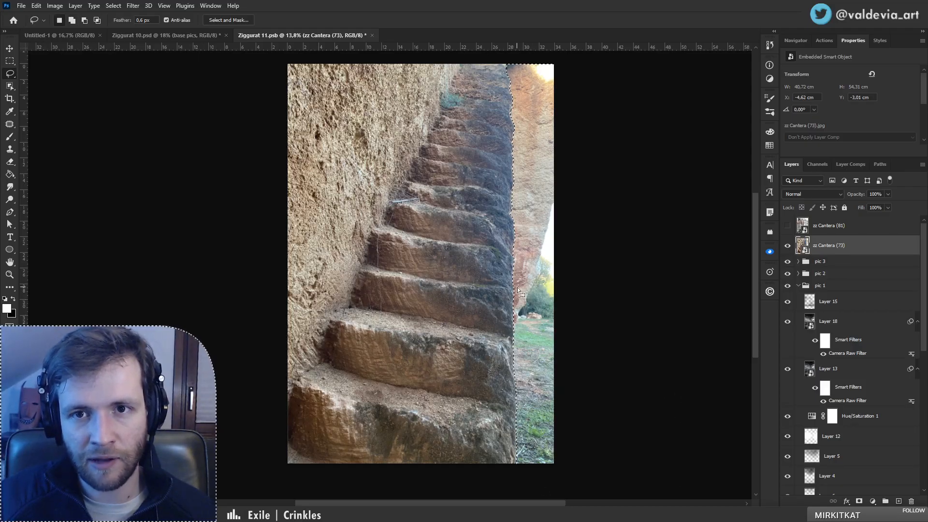
# Step: Show the zz Cantera (81) layer, mask it to the selected strip, and shift the photo within its mask
pyautogui.click(828, 225)
pyautogui.click(787, 225)
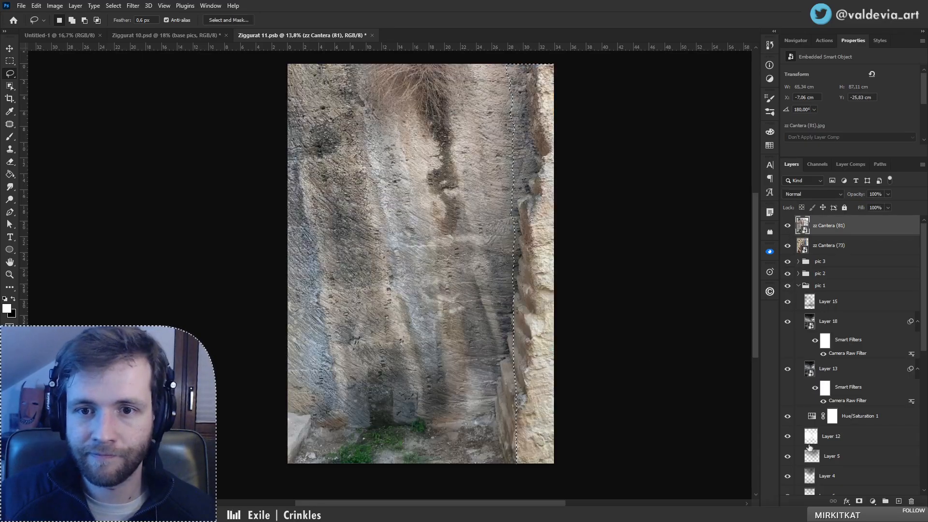
pyautogui.click(858, 501)
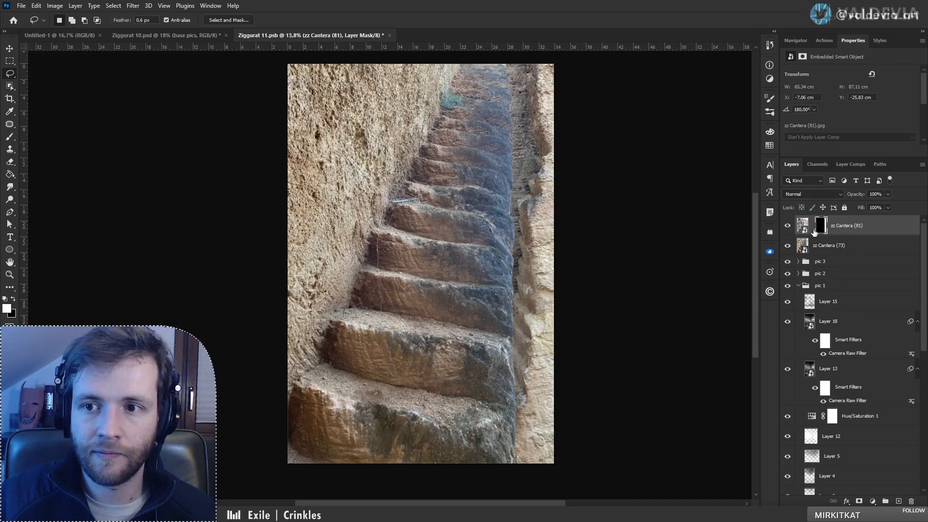
pyautogui.hotkey('ctrl', '2')
pyautogui.moveTo(548, 248); pyautogui.dragTo(561, 288)
# Step: Try the zz Cantera (81) photo flipped vertically and shifted down beside the staircase, and flip it back
pyautogui.hotkey('ctrl', 't')
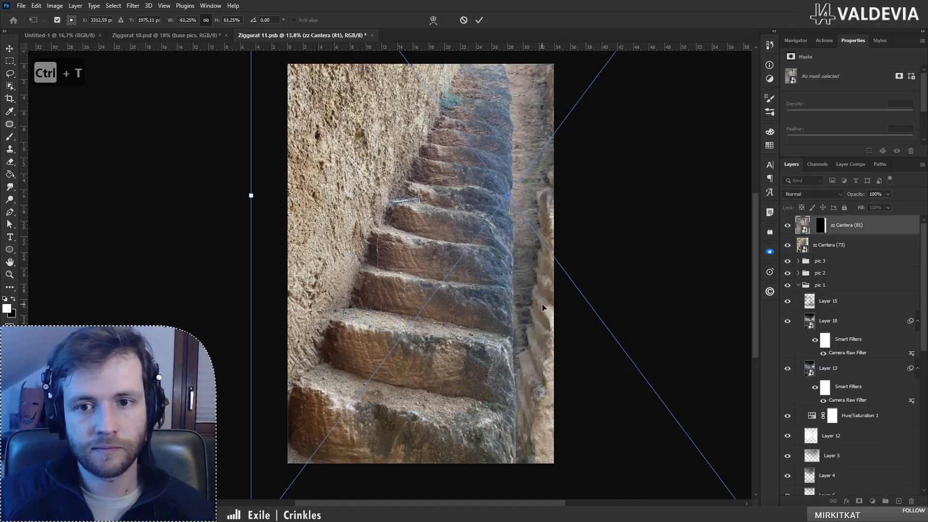
pyautogui.rightClick(543, 305)
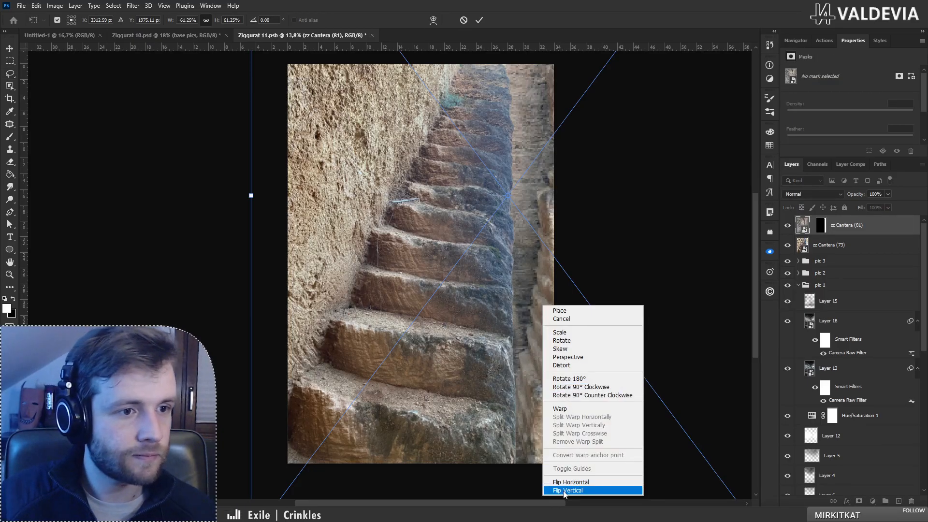
pyautogui.click(564, 490)
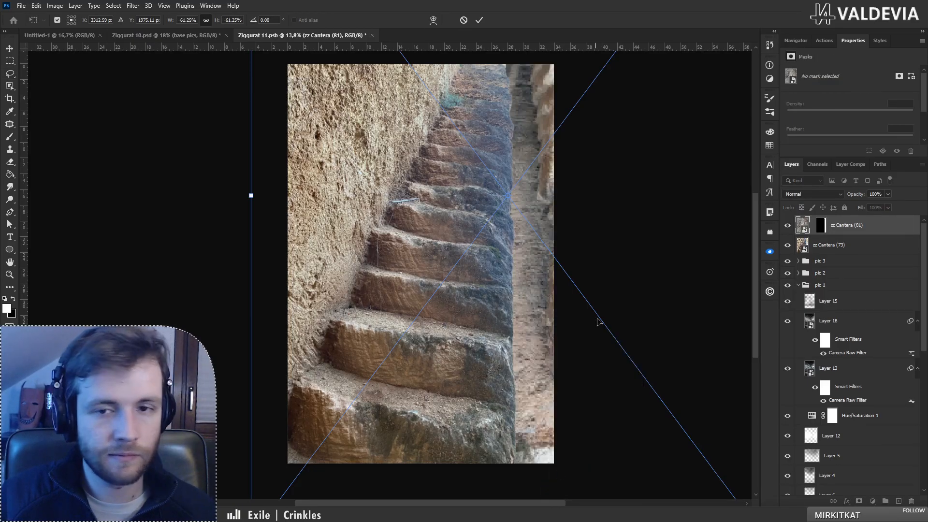
pyautogui.moveTo(564, 241); pyautogui.dragTo(551, 335)
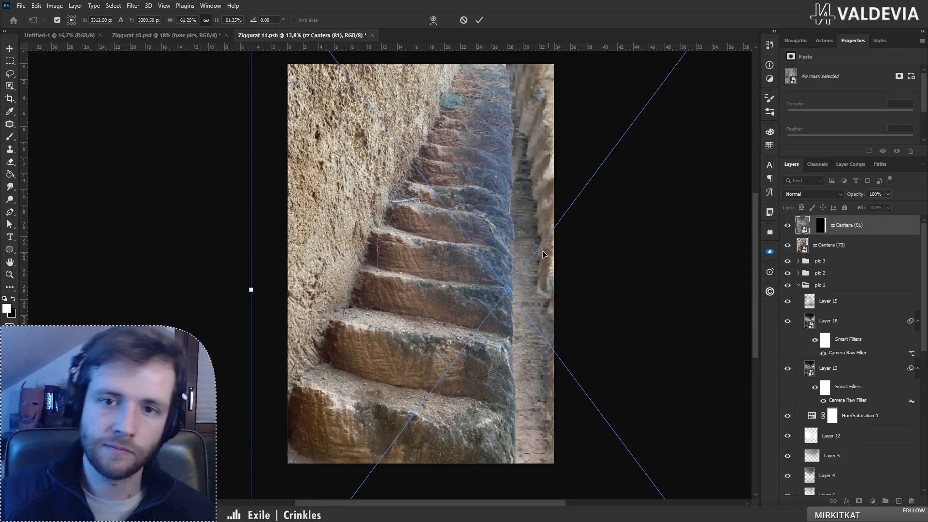
pyautogui.rightClick(535, 185)
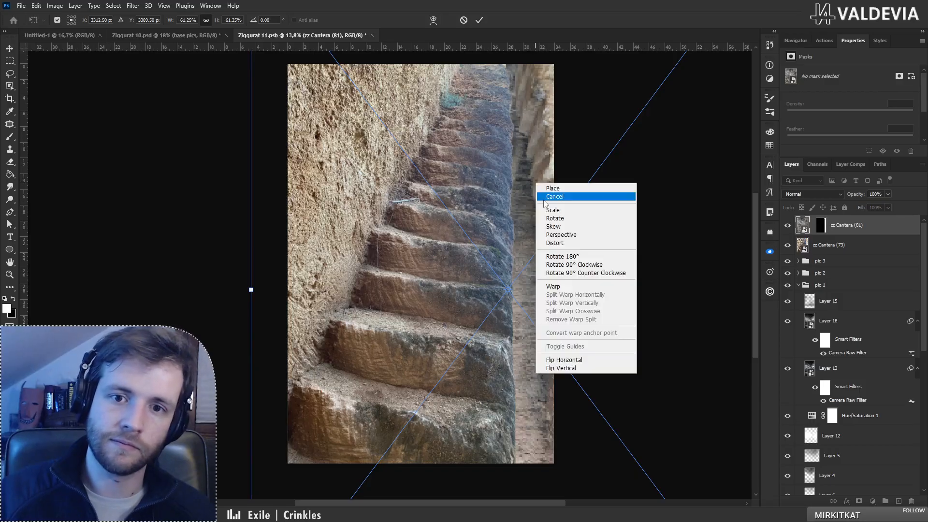
pyautogui.click(551, 371)
# Step: Reposition the zz Cantera (81) photo within its mask and scale it down to about 46.2% beside the staircase
pyautogui.moveTo(546, 417); pyautogui.dragTo(525, 402)
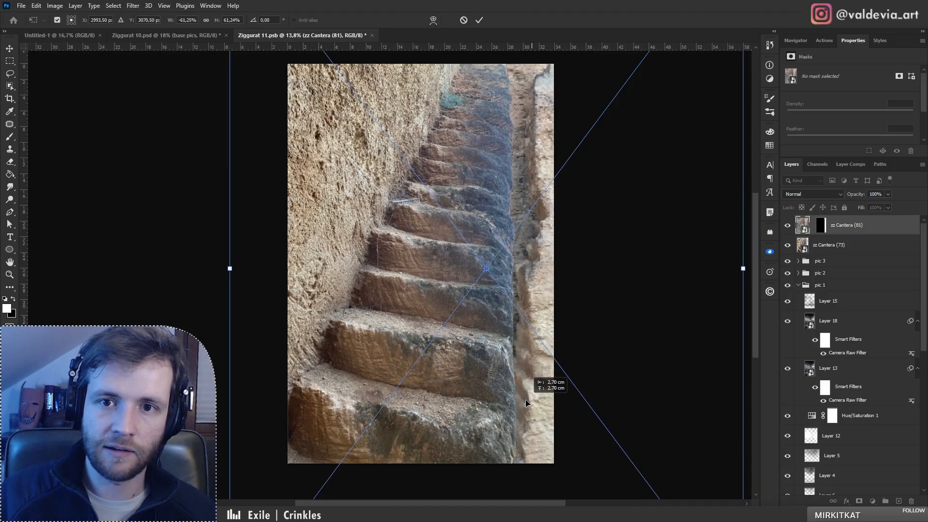
pyautogui.click(479, 22)
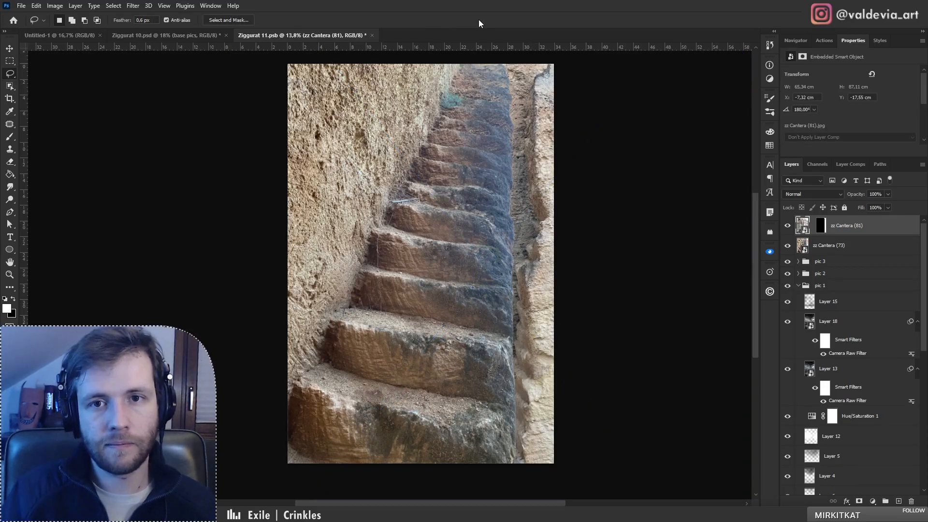
pyautogui.hotkey('ctrl', 't')
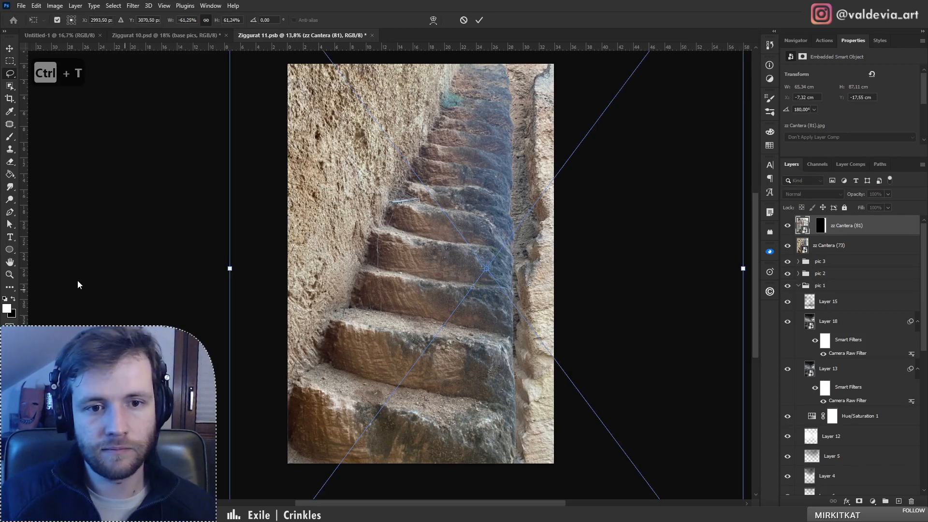
pyautogui.moveTo(229, 269); pyautogui.dragTo(292, 270)
pyautogui.moveTo(548, 266); pyautogui.dragTo(569, 244)
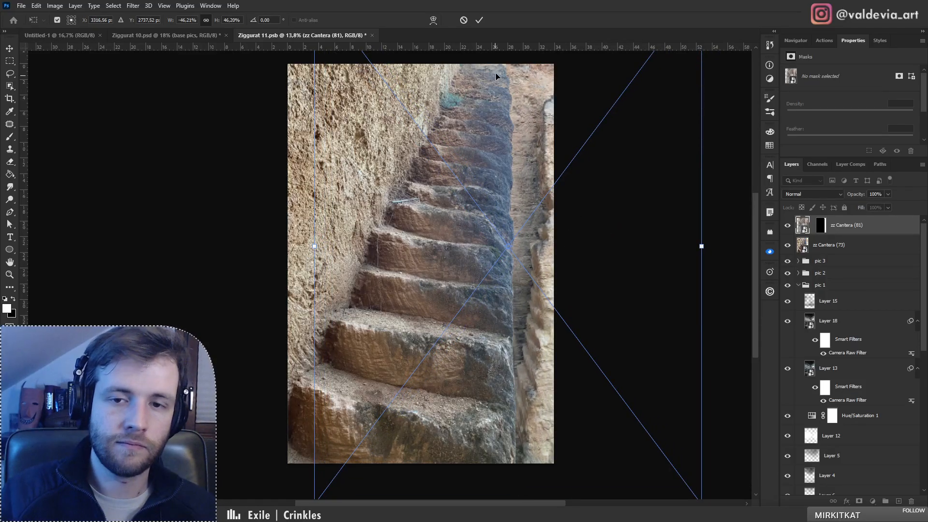
pyautogui.click(480, 22)
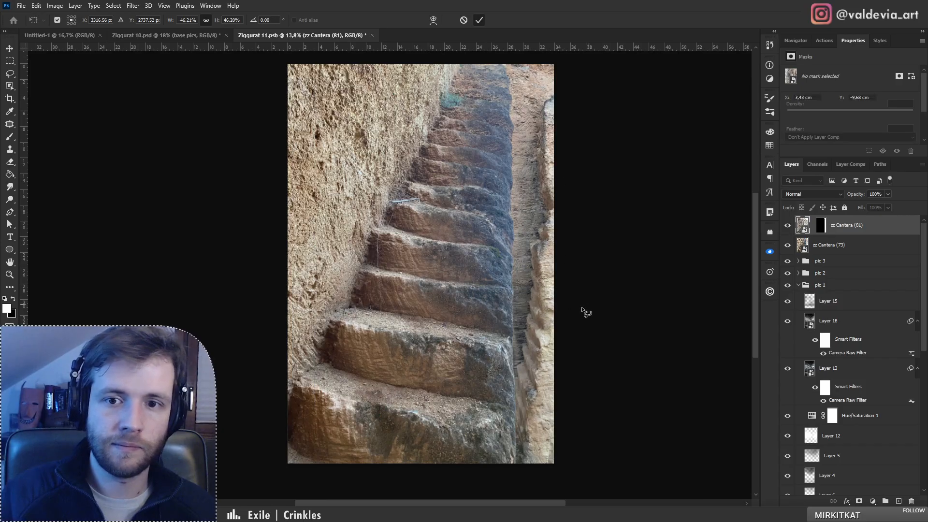
pyautogui.press('z')
pyautogui.moveTo(517, 221)
pyautogui.mouseDown()
pyautogui.moveTo(477, 223)
pyautogui.moveTo(505, 222)
pyautogui.mouseUp()
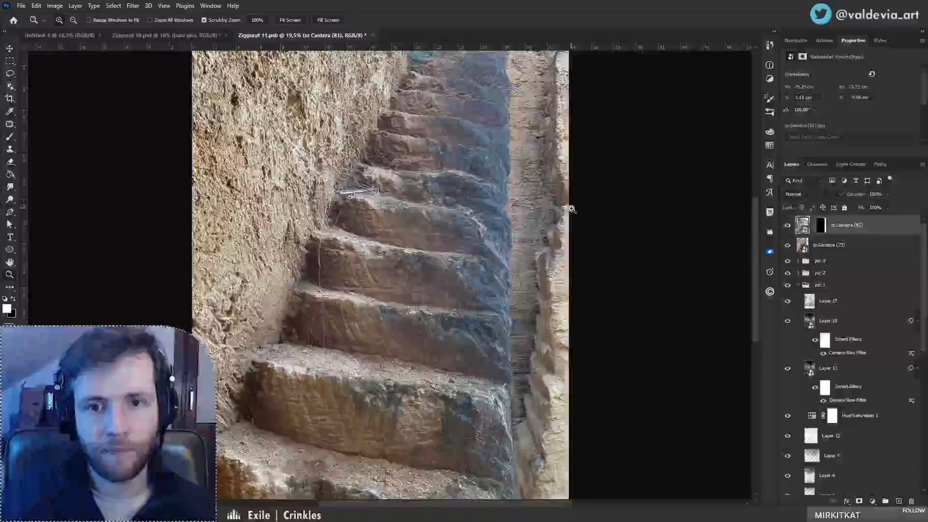
pyautogui.moveTo(454, 237); pyautogui.dragTo(436, 215)
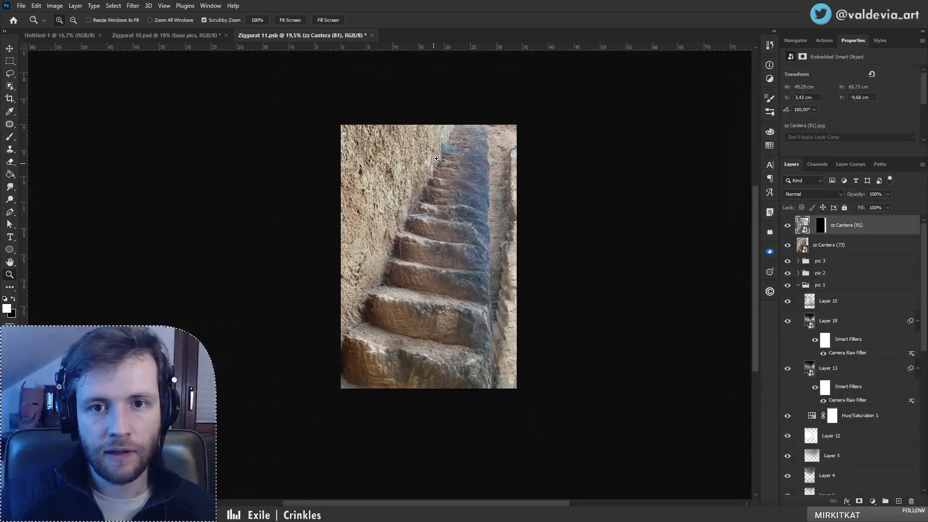
# Step: Add an empty layer directly above zz Cantera (73) for retouching the staircase with the Clone Stamp tool
pyautogui.moveTo(452, 148); pyautogui.dragTo(502, 148)
pyautogui.click(874, 245)
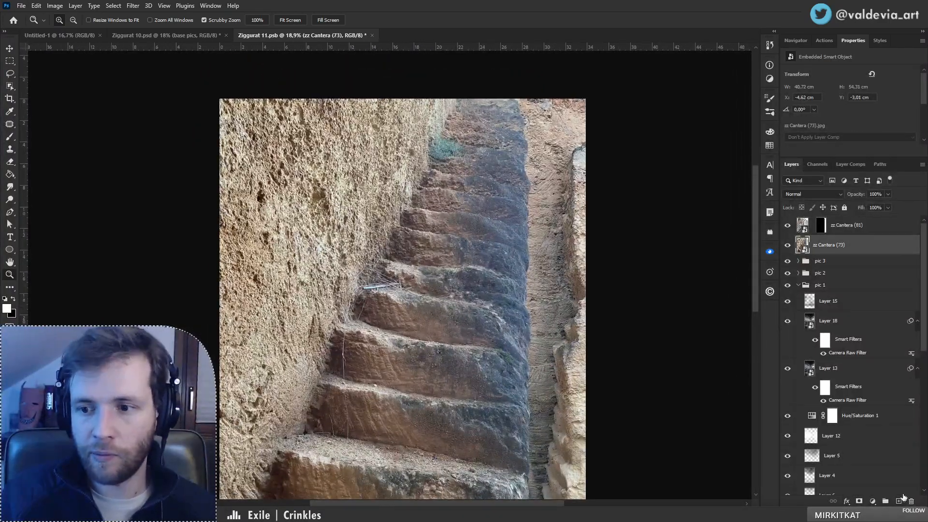
pyautogui.click(898, 500)
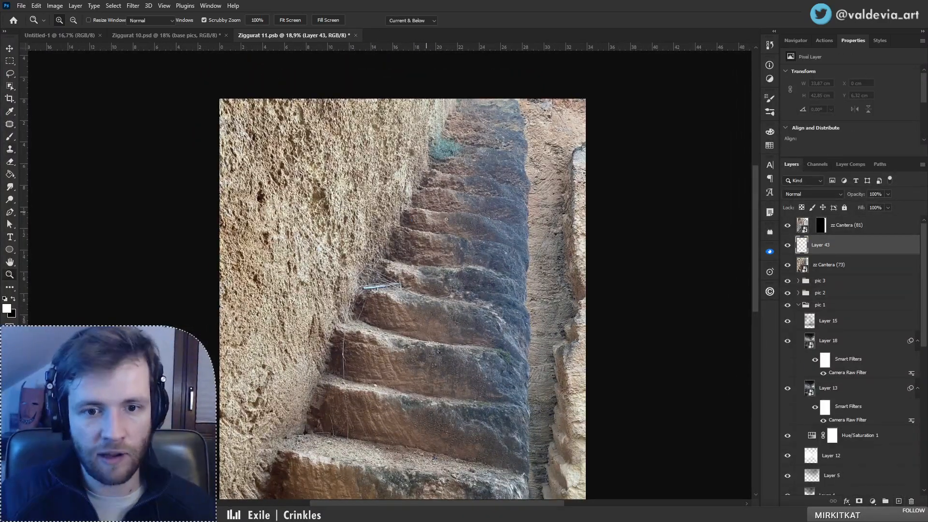
pyautogui.press('s')
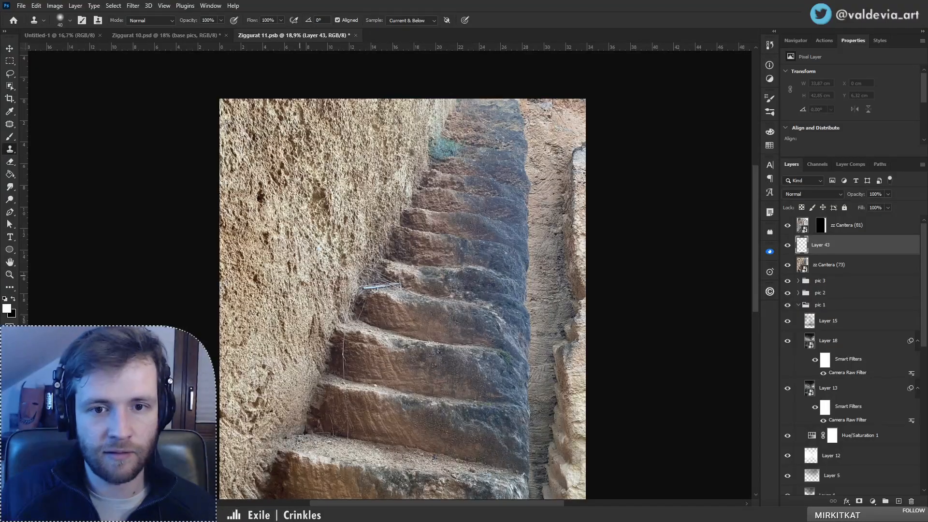
# Step: Clone surrounding rock over the small plant and the green shrub growing beside the wall on the upper steps
pyautogui.moveTo(454, 128); pyautogui.dragTo(551, 129)
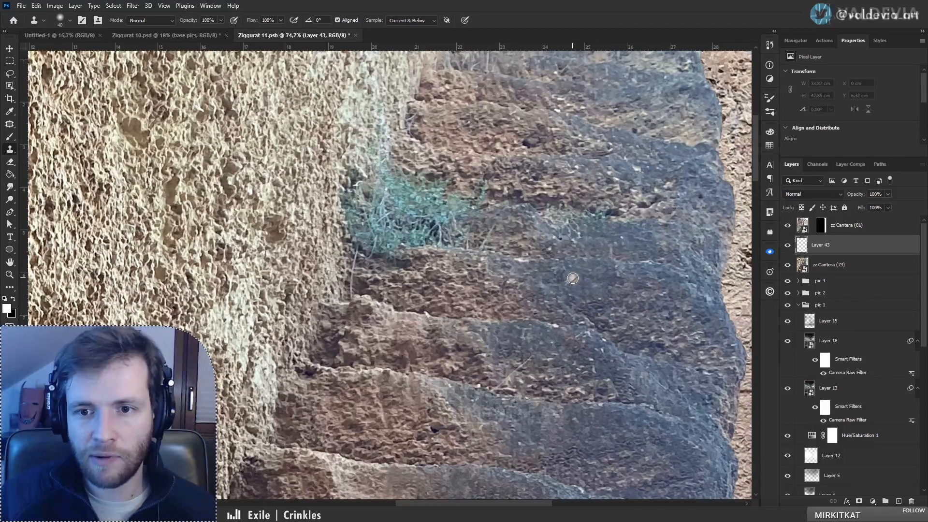
pyautogui.rightClick(573, 276)
pyautogui.click(871, 252)
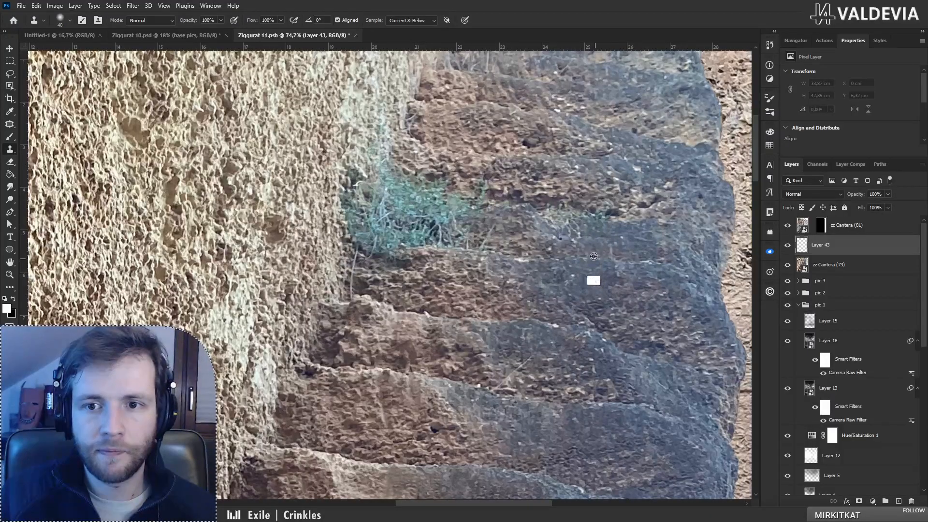
pyautogui.moveTo(573, 219)
pyautogui.mouseDown()
pyautogui.moveTo(549, 223)
pyautogui.moveTo(545, 213)
pyautogui.moveTo(564, 208)
pyautogui.mouseUp()
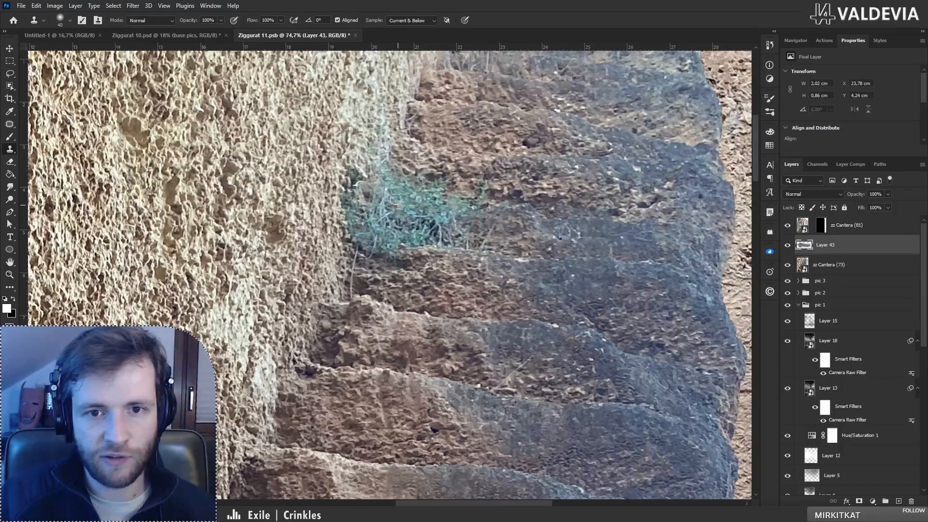
pyautogui.moveTo(386, 186)
pyautogui.mouseDown()
pyautogui.moveTo(483, 202)
pyautogui.moveTo(441, 210)
pyautogui.moveTo(460, 209)
pyautogui.moveTo(387, 200)
pyautogui.moveTo(399, 214)
pyautogui.moveTo(475, 240)
pyautogui.moveTo(390, 242)
pyautogui.moveTo(402, 241)
pyautogui.moveTo(361, 226)
pyautogui.moveTo(403, 233)
pyautogui.moveTo(384, 214)
pyautogui.moveTo(366, 226)
pyautogui.moveTo(389, 179)
pyautogui.moveTo(461, 198)
pyautogui.moveTo(483, 185)
pyautogui.mouseUp()
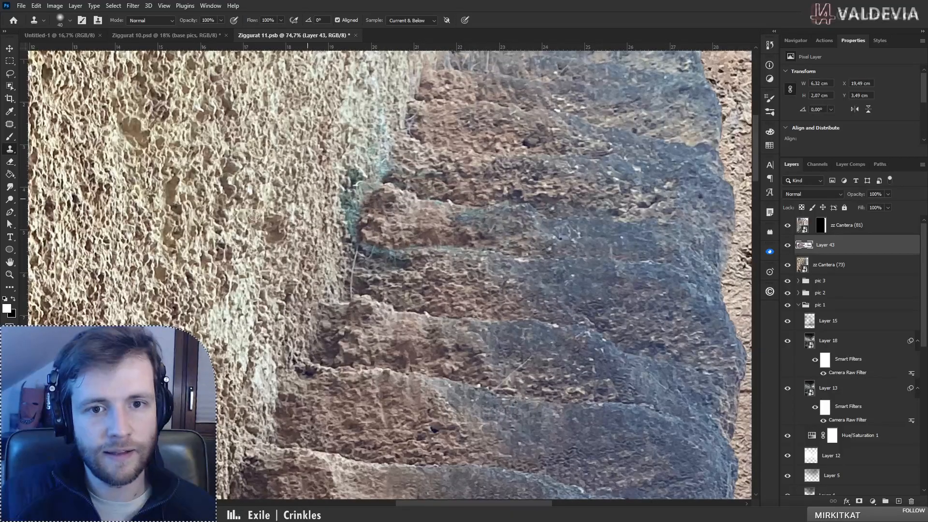
pyautogui.moveTo(349, 239)
pyautogui.mouseDown()
pyautogui.moveTo(354, 204)
pyautogui.moveTo(341, 214)
pyautogui.moveTo(341, 182)
pyautogui.moveTo(376, 172)
pyautogui.moveTo(362, 188)
pyautogui.moveTo(379, 161)
pyautogui.moveTo(389, 125)
pyautogui.mouseUp()
pyautogui.moveTo(395, 224)
pyautogui.mouseDown()
pyautogui.moveTo(487, 218)
pyautogui.moveTo(551, 238)
pyautogui.moveTo(461, 246)
pyautogui.moveTo(514, 251)
pyautogui.moveTo(478, 255)
pyautogui.moveTo(457, 244)
pyautogui.moveTo(464, 261)
pyautogui.moveTo(450, 256)
pyautogui.moveTo(443, 278)
pyautogui.moveTo(537, 254)
pyautogui.moveTo(522, 272)
pyautogui.moveTo(481, 271)
pyautogui.moveTo(518, 276)
pyautogui.mouseUp()
# Step: Clone stone over the long pale twig hanging down the step face below the dry stick pile
pyautogui.press('z')
pyautogui.moveTo(484, 203); pyautogui.dragTo(403, 204)
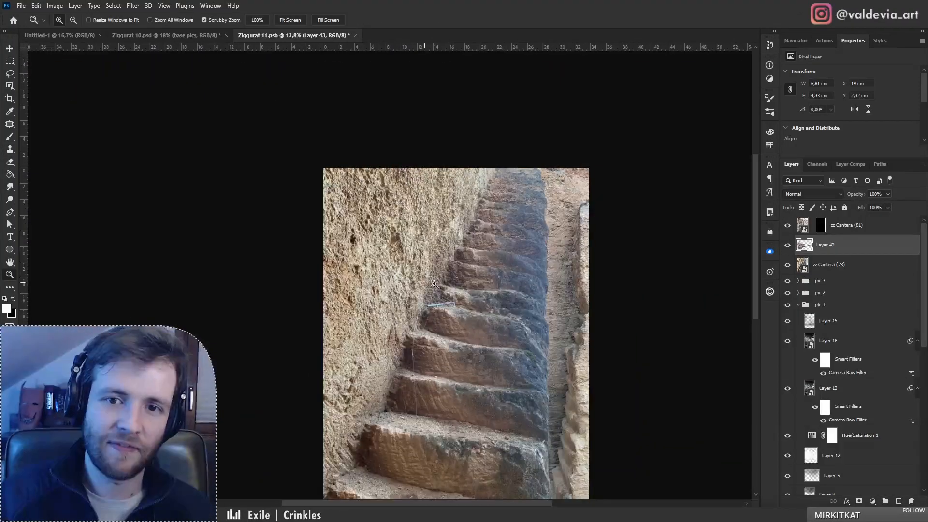
pyautogui.moveTo(442, 307)
pyautogui.mouseDown()
pyautogui.moveTo(415, 305)
pyautogui.moveTo(406, 317)
pyautogui.moveTo(428, 317)
pyautogui.mouseUp()
pyautogui.press('s')
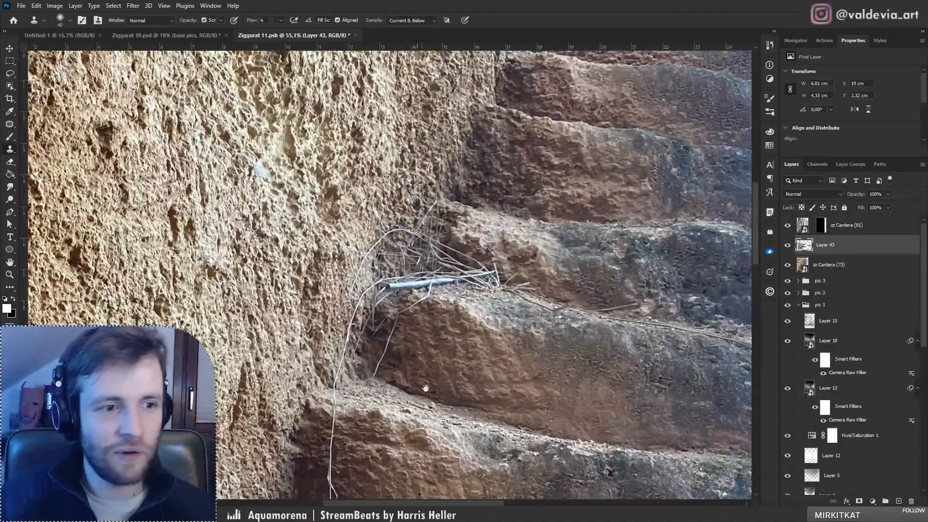
pyautogui.moveTo(425, 387); pyautogui.dragTo(389, 326)
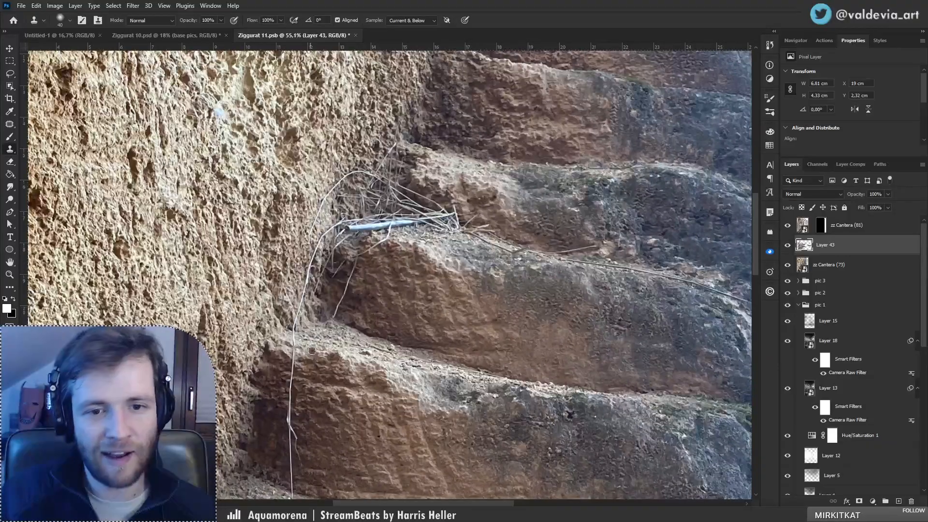
pyautogui.moveTo(293, 346)
pyautogui.mouseDown()
pyautogui.moveTo(292, 394)
pyautogui.moveTo(314, 284)
pyautogui.mouseUp()
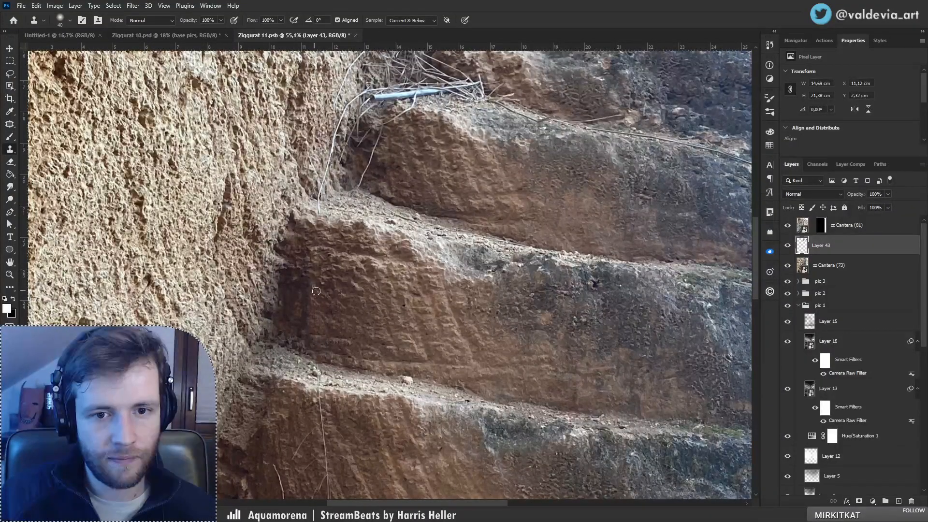
# Step: Clone stone texture over the thin stems on the face and at the foot of the next lower step
pyautogui.moveTo(397, 334)
pyautogui.mouseDown()
pyautogui.moveTo(391, 222)
pyautogui.moveTo(401, 192)
pyautogui.mouseUp()
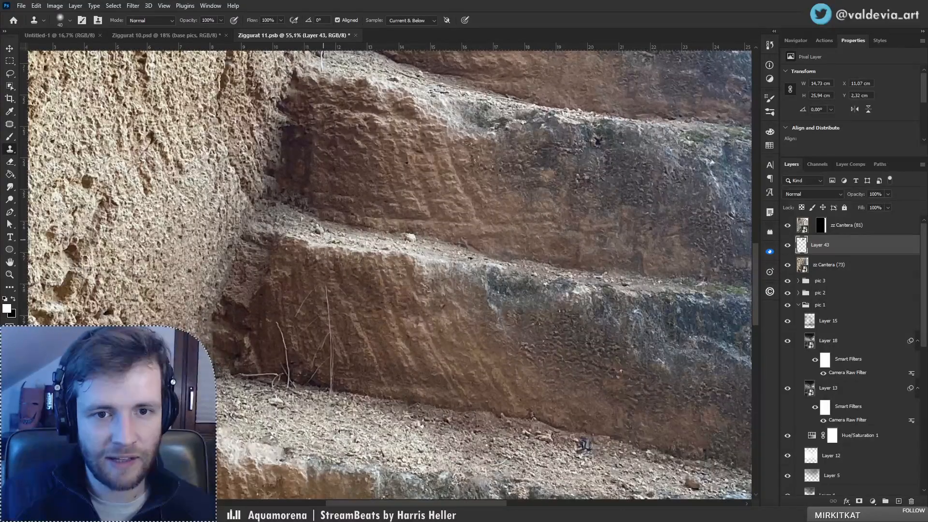
pyautogui.moveTo(362, 286); pyautogui.dragTo(352, 224)
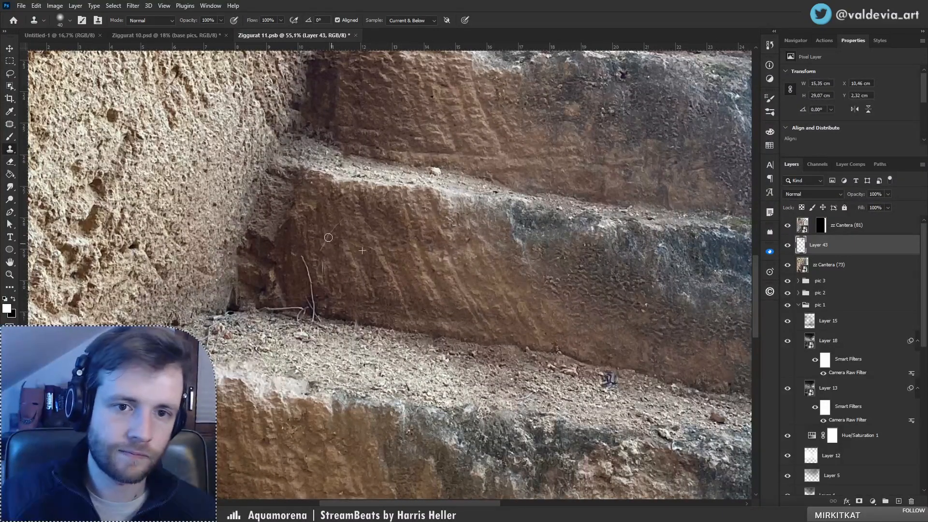
pyautogui.moveTo(321, 267); pyautogui.dragTo(324, 275)
pyautogui.click(376, 328)
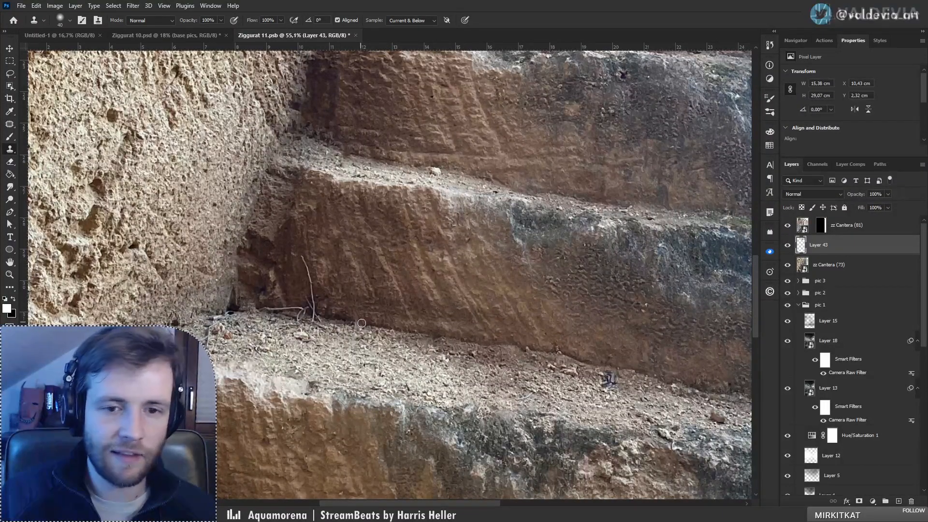
pyautogui.hotkey('ctrl', 'z')
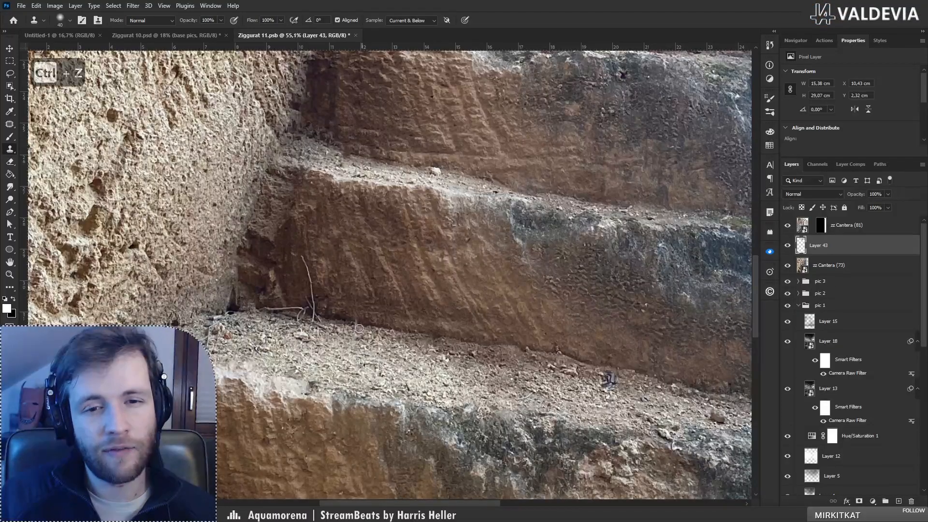
pyautogui.moveTo(357, 323); pyautogui.dragTo(353, 334)
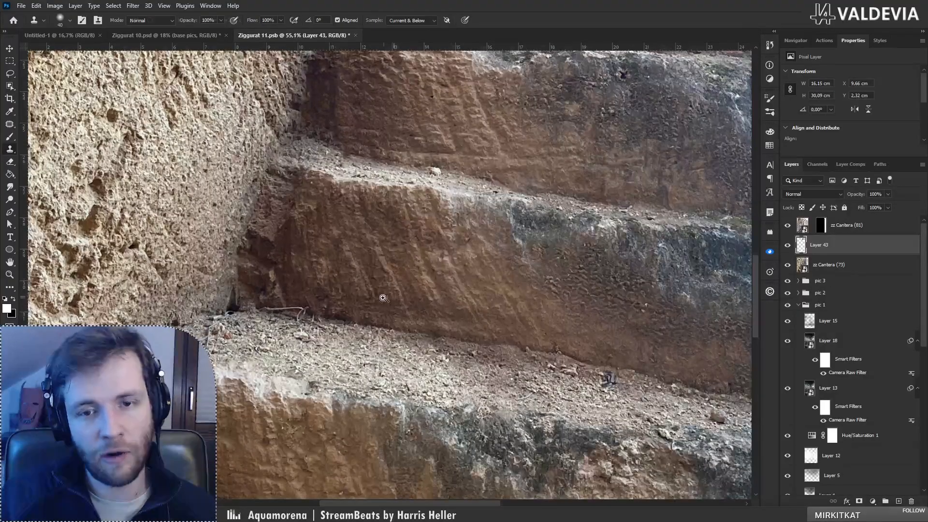
# Step: Clone ground and rock over the curled pale twig at the foot of that riser, near the wall corner
pyautogui.press('z')
pyautogui.moveTo(383, 298); pyautogui.dragTo(363, 297)
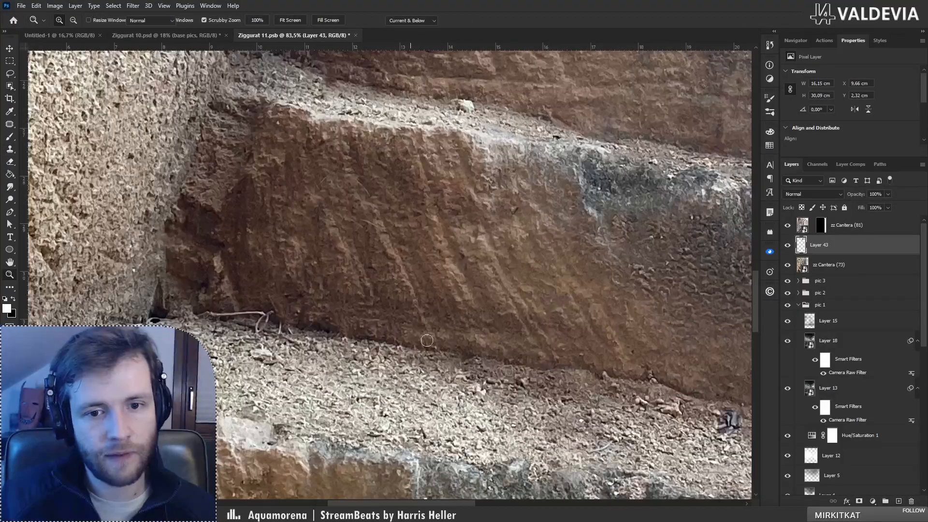
pyautogui.press('s')
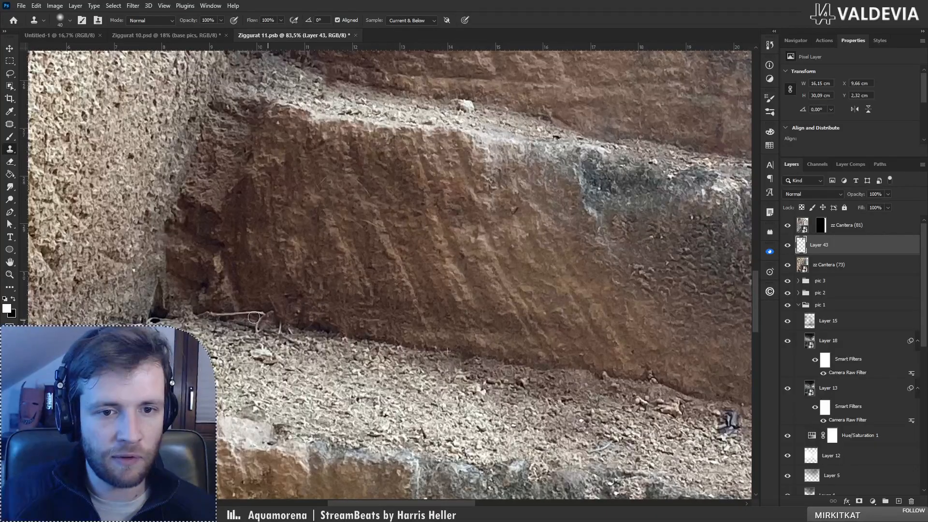
pyautogui.moveTo(254, 317); pyautogui.dragTo(245, 313)
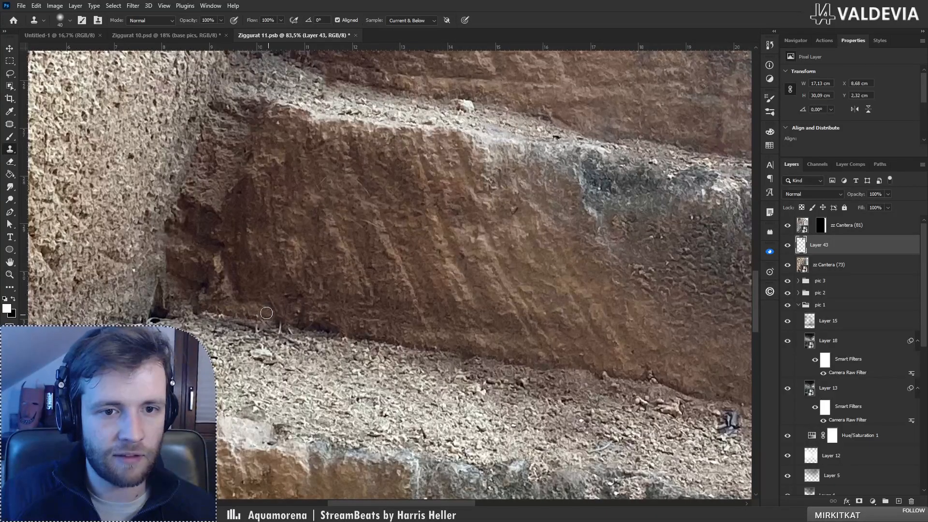
# Step: Clone gravel over the pale twigs lying on the tread in the corner between the wall and the step
pyautogui.moveTo(261, 311); pyautogui.dragTo(357, 248)
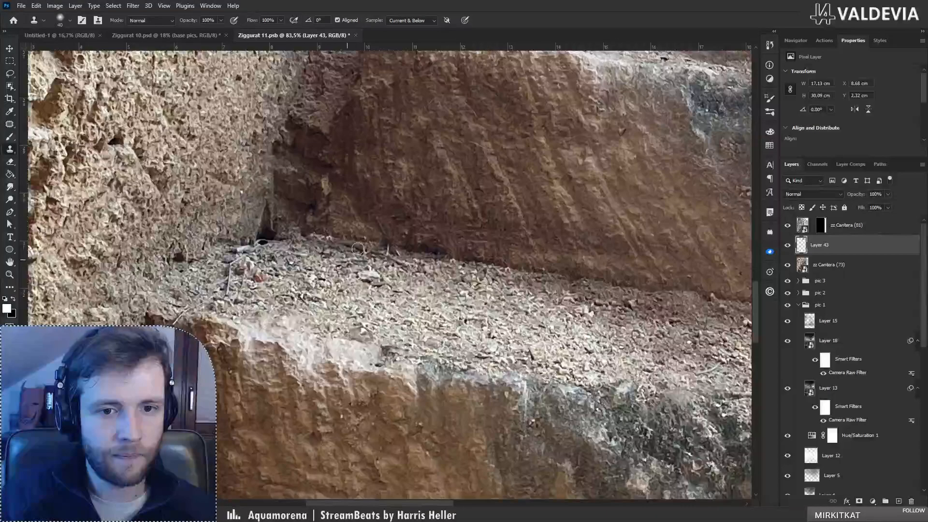
pyautogui.press('z')
pyautogui.moveTo(304, 237); pyautogui.dragTo(233, 236)
pyautogui.moveTo(309, 309)
pyautogui.mouseDown()
pyautogui.moveTo(364, 314)
pyautogui.moveTo(304, 295)
pyautogui.mouseUp()
pyautogui.moveTo(290, 160); pyautogui.dragTo(390, 155)
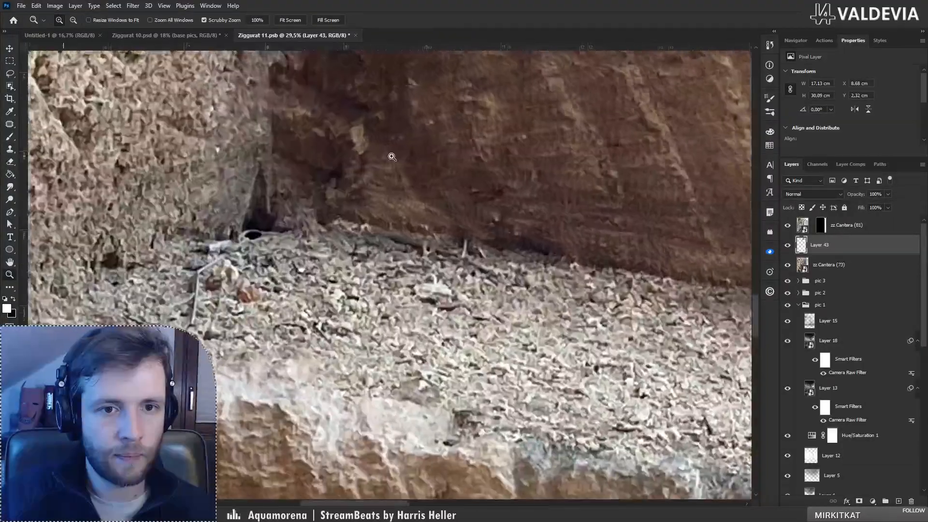
pyautogui.press('s')
pyautogui.moveTo(344, 253); pyautogui.dragTo(352, 280)
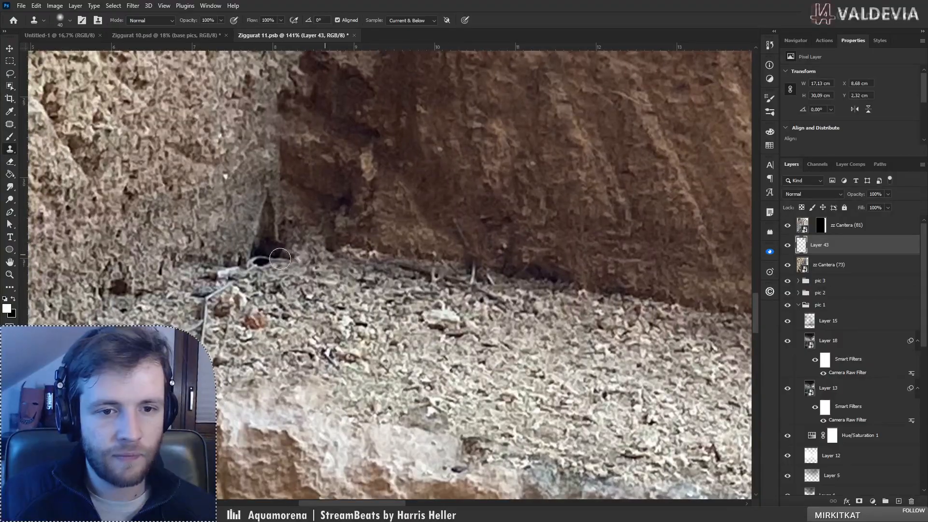
pyautogui.keyDown('alt'); pyautogui.click(266, 285); pyautogui.keyUp('alt')
pyautogui.moveTo(223, 282); pyautogui.dragTo(198, 328)
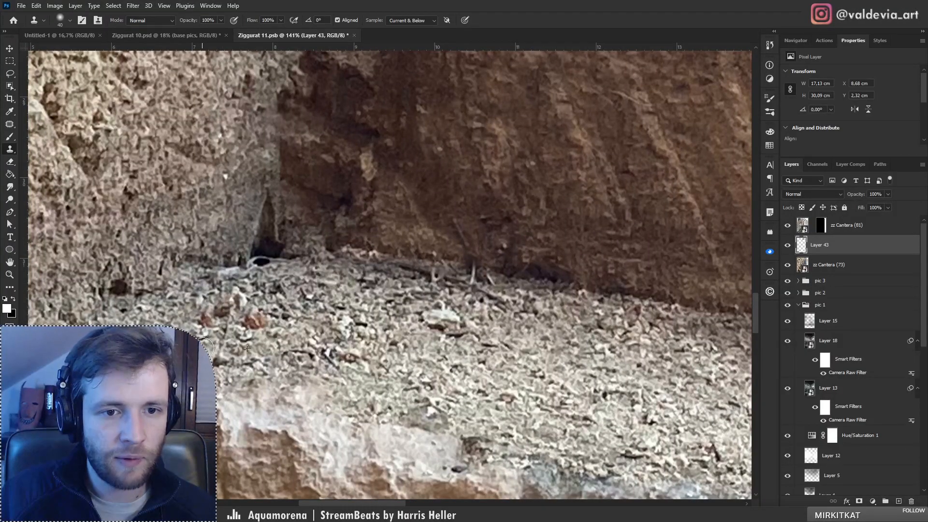
# Step: Clone gravel over the thin dark twig along the base of the riser, redoing the last stroke
pyautogui.keyDown('alt'); pyautogui.click(337, 306); pyautogui.keyUp('alt')
pyautogui.moveTo(400, 266)
pyautogui.mouseDown()
pyautogui.moveTo(516, 292)
pyautogui.moveTo(453, 285)
pyautogui.moveTo(504, 298)
pyautogui.mouseUp()
pyautogui.hotkey('ctrl', 'z')
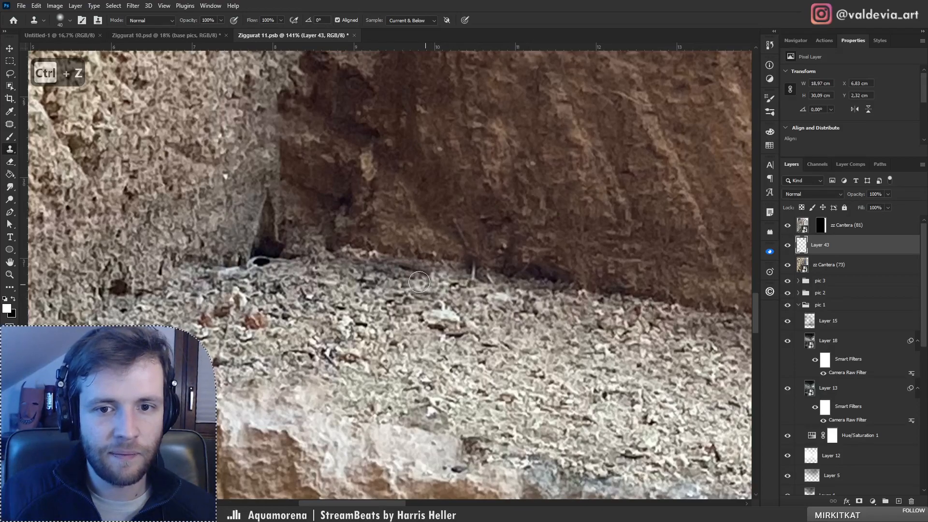
pyautogui.moveTo(417, 282); pyautogui.dragTo(404, 279)
# Step: Clone rock over the upper part of the dry stick pile around the blue tube on the middle step
pyautogui.press('z')
pyautogui.moveTo(298, 310); pyautogui.dragTo(155, 310)
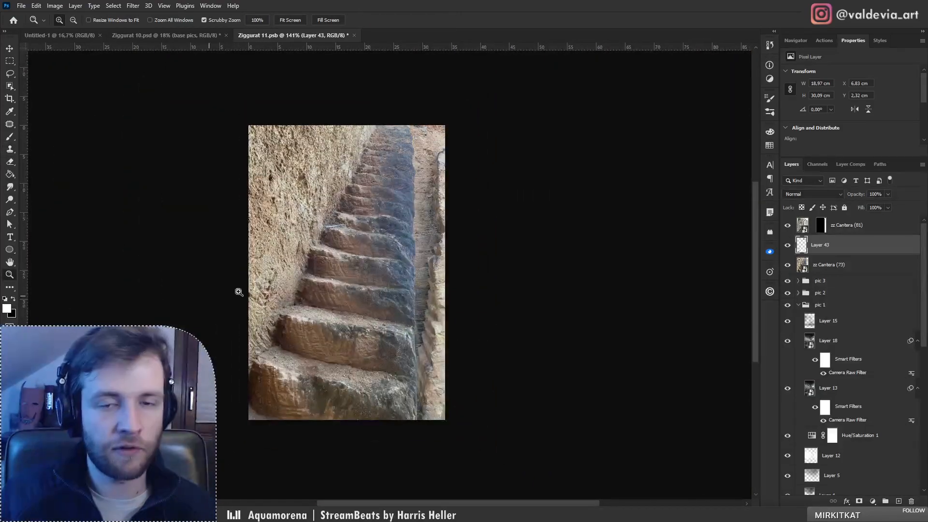
pyautogui.moveTo(335, 206); pyautogui.dragTo(396, 206)
pyautogui.press('s')
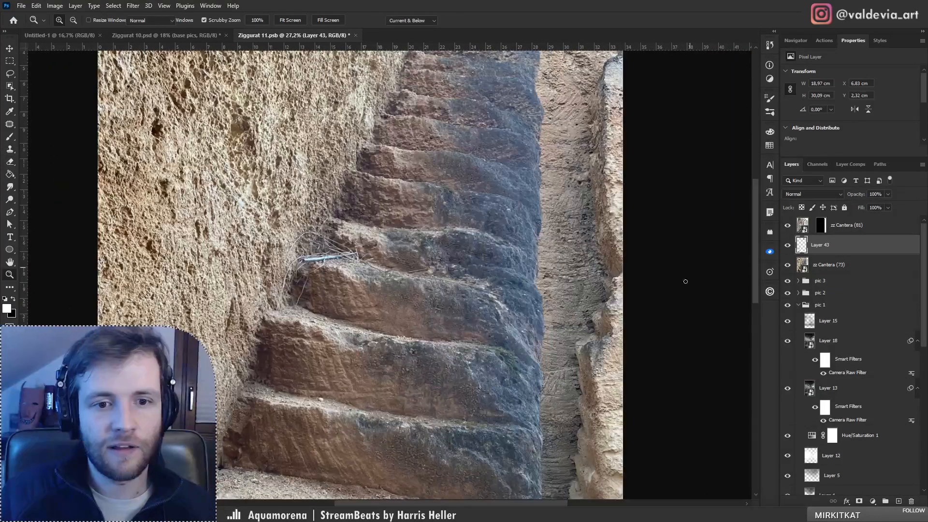
pyautogui.moveTo(316, 249); pyautogui.dragTo(377, 249)
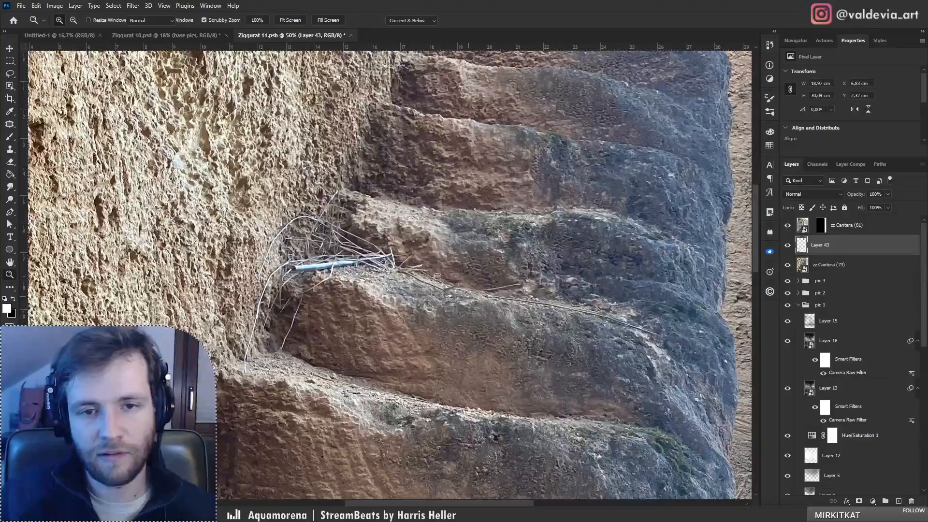
pyautogui.press('s')
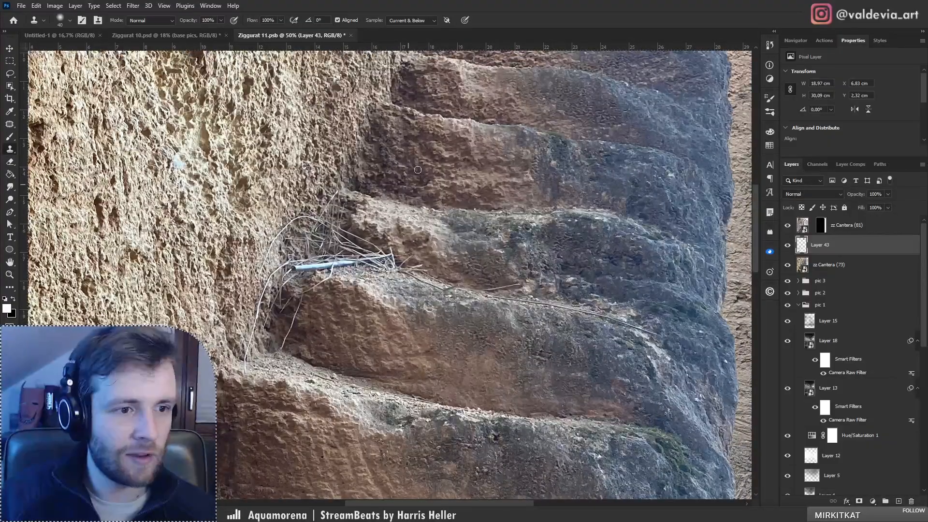
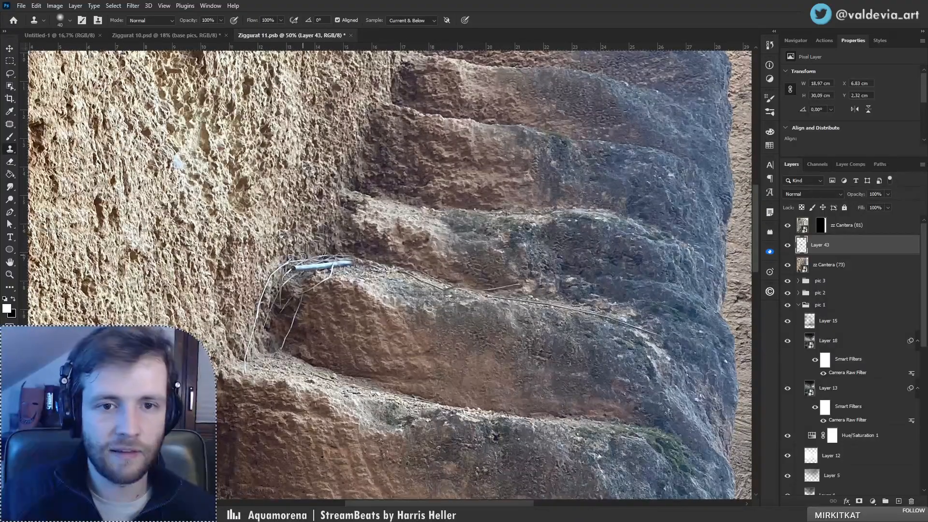
pyautogui.moveTo(343, 227)
pyautogui.mouseDown()
pyautogui.moveTo(162, 226)
pyautogui.moveTo(339, 226)
pyautogui.mouseUp()
# Step: Clone blue-grey stone over the dark green moss patch at the outer edge of the step
pyautogui.moveTo(631, 437); pyautogui.dragTo(654, 428)
pyautogui.press('s')
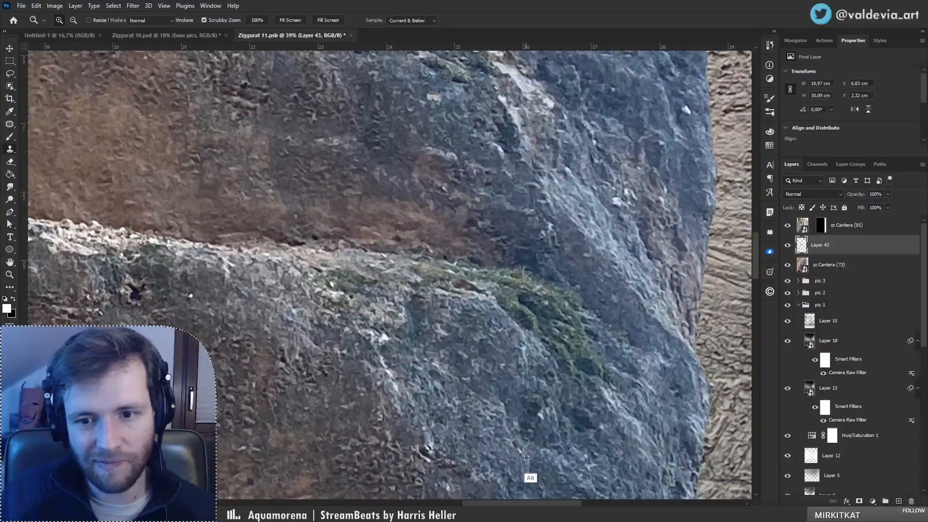
pyautogui.moveTo(621, 377)
pyautogui.mouseDown()
pyautogui.moveTo(594, 359)
pyautogui.moveTo(542, 355)
pyautogui.moveTo(577, 339)
pyautogui.moveTo(514, 327)
pyautogui.moveTo(496, 297)
pyautogui.moveTo(578, 310)
pyautogui.mouseUp()
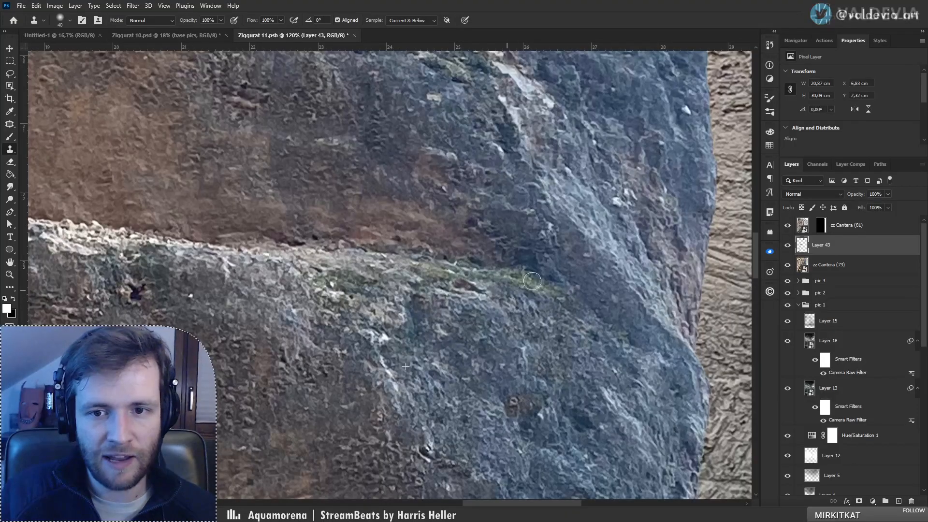
# Step: Clone rock over the blue tube and the dry sticks around it at the inner end of the middle step
pyautogui.press('z')
pyautogui.moveTo(426, 290); pyautogui.dragTo(302, 289)
pyautogui.moveTo(331, 245)
pyautogui.mouseDown()
pyautogui.moveTo(493, 237)
pyautogui.moveTo(424, 242)
pyautogui.moveTo(320, 299)
pyautogui.mouseUp()
pyautogui.press('s')
pyautogui.press('s')
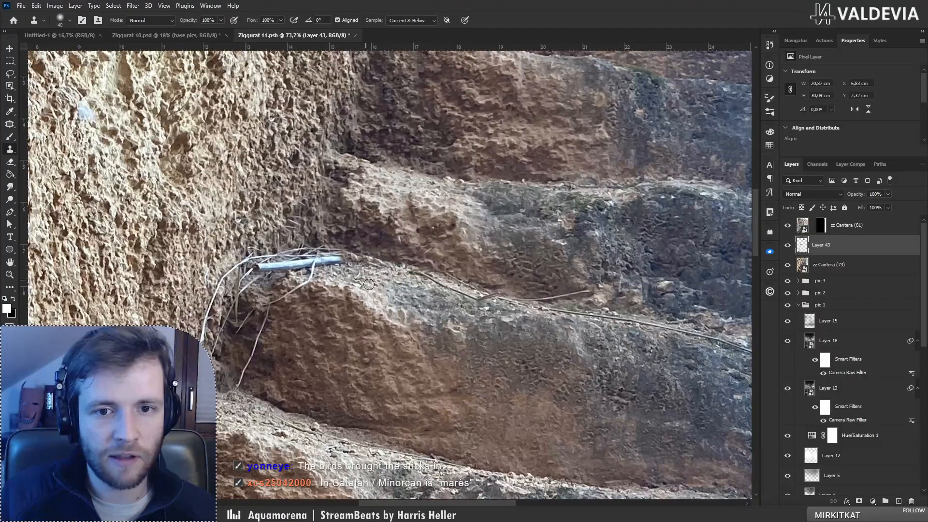
pyautogui.press('alt')
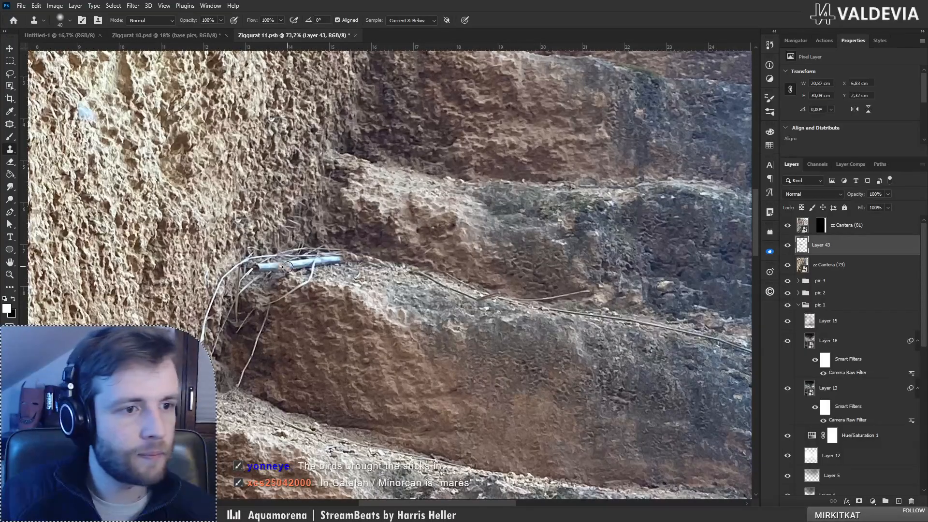
pyautogui.moveTo(288, 267); pyautogui.dragTo(298, 268)
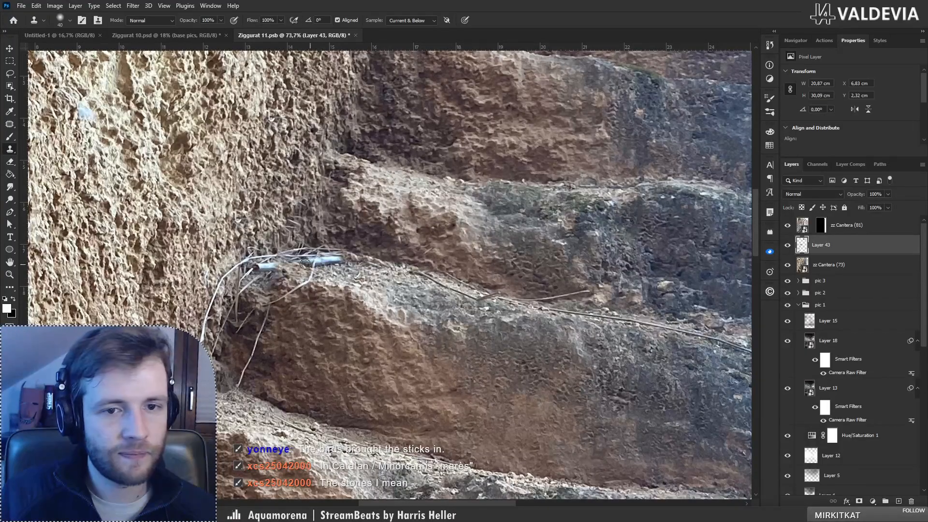
pyautogui.press('alt')
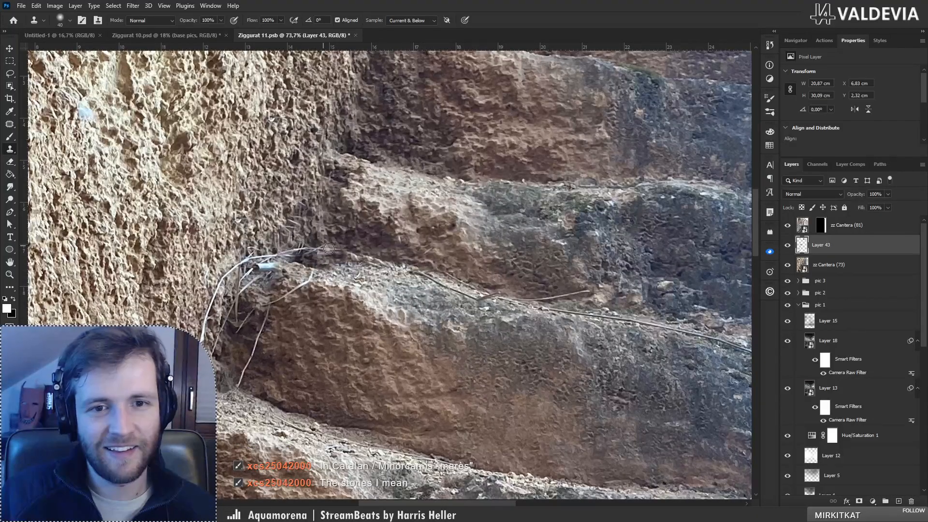
pyautogui.moveTo(305, 255)
pyautogui.mouseDown()
pyautogui.moveTo(346, 259)
pyautogui.moveTo(294, 263)
pyautogui.moveTo(301, 253)
pyautogui.moveTo(244, 286)
pyautogui.mouseUp()
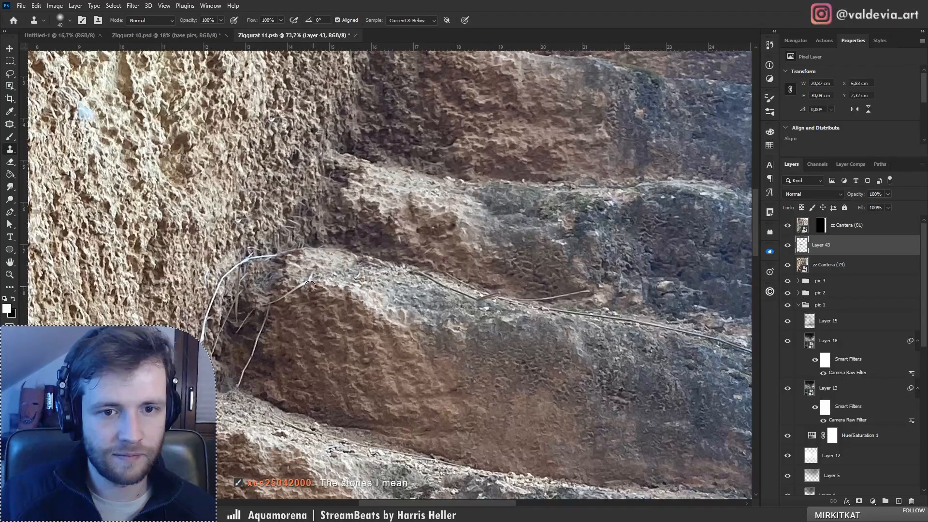
# Step: Clone brown rock over the thin twigs hanging down the front face of the middle step, undoing the last stroke
pyautogui.moveTo(310, 287); pyautogui.dragTo(262, 301)
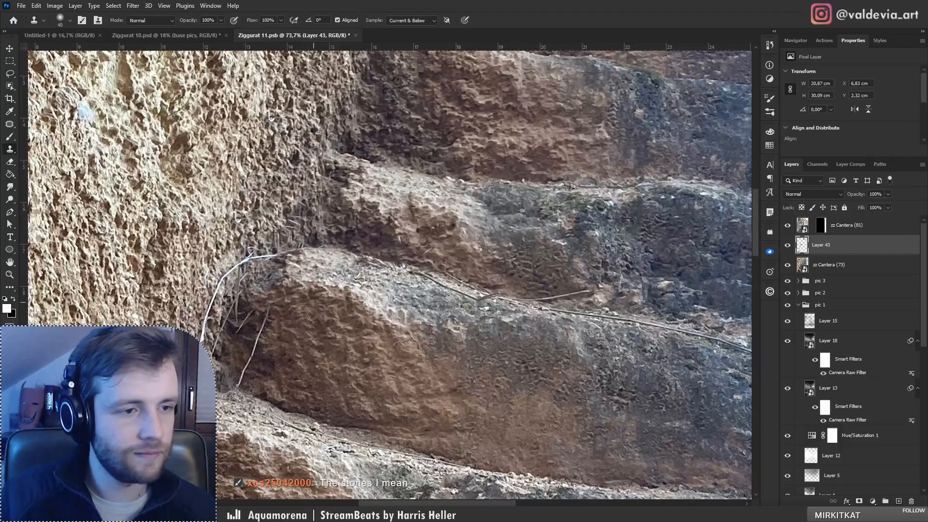
pyautogui.moveTo(312, 321); pyautogui.dragTo(387, 265)
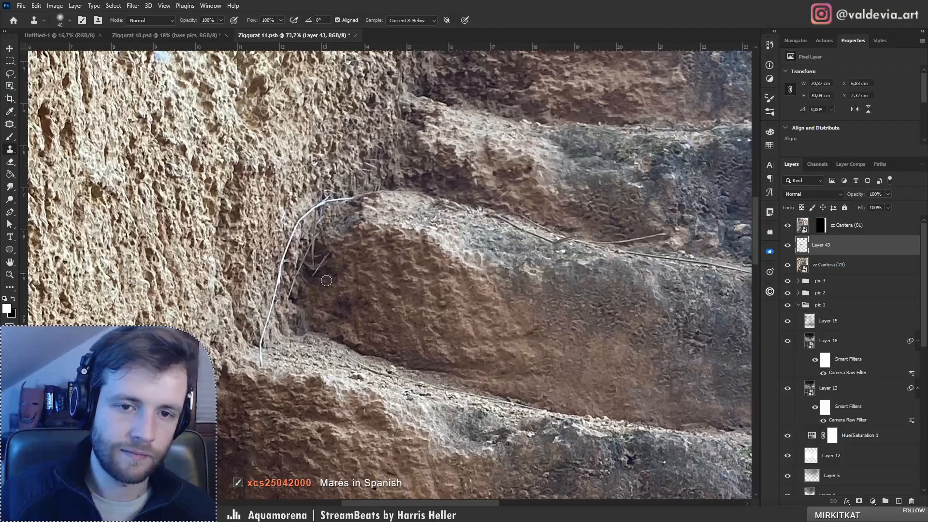
pyautogui.hotkey('ctrl', 'z')
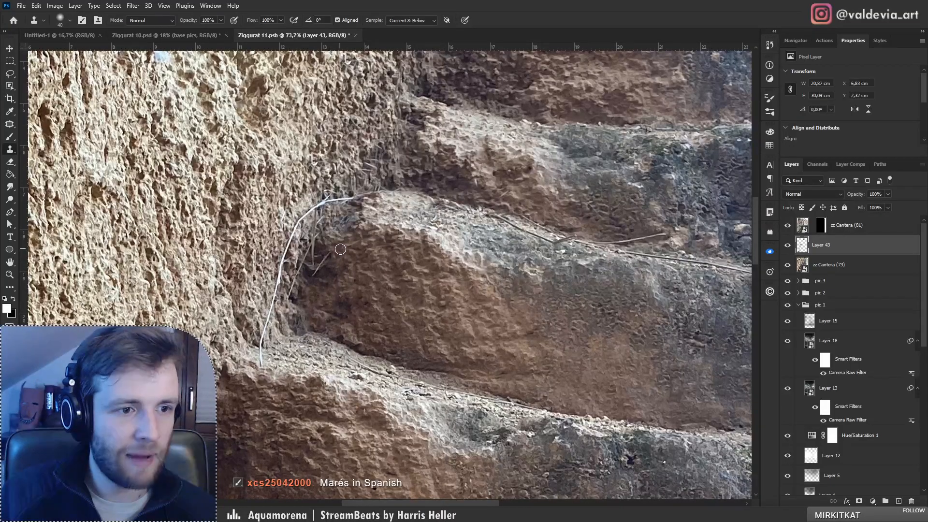
# Step: Clone wall texture over the long pale curved stick and the thin twigs beside it, where the wall meets the step
pyautogui.keyDown('alt'); pyautogui.click(255, 293); pyautogui.keyUp('alt')
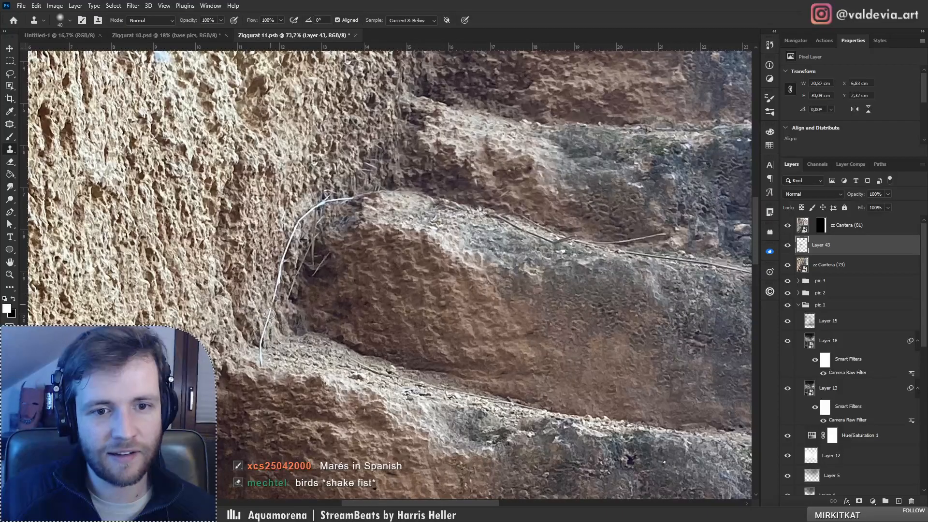
pyautogui.moveTo(263, 315)
pyautogui.mouseDown()
pyautogui.moveTo(280, 263)
pyautogui.moveTo(327, 202)
pyautogui.mouseUp()
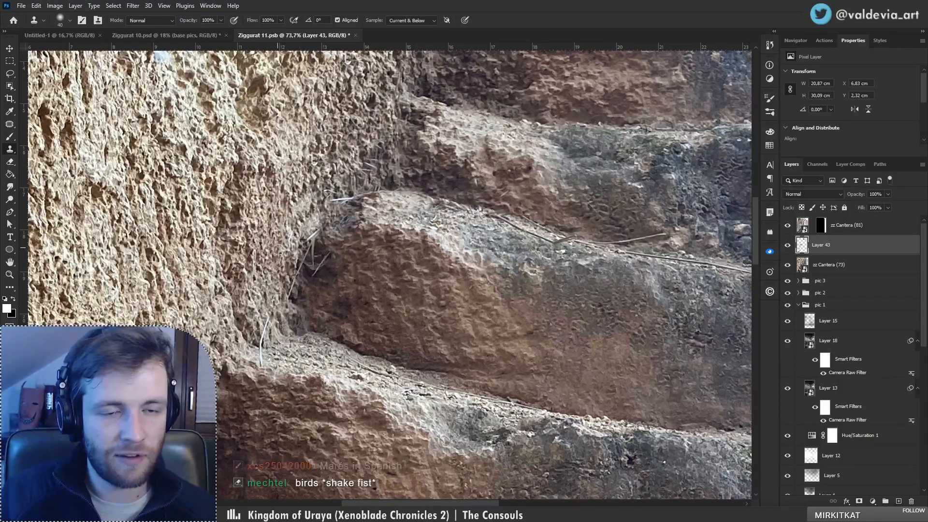
pyautogui.moveTo(267, 314); pyautogui.dragTo(263, 340)
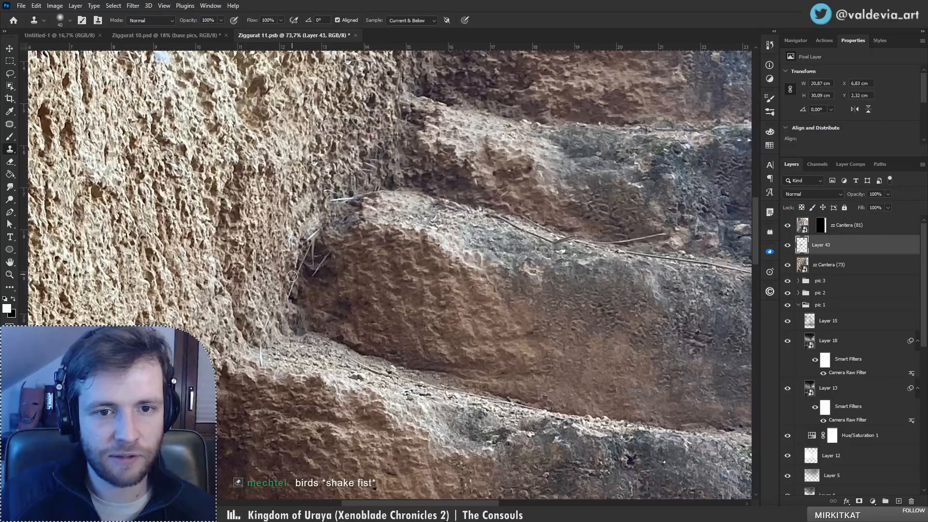
pyautogui.moveTo(292, 275)
pyautogui.mouseDown()
pyautogui.moveTo(292, 289)
pyautogui.moveTo(311, 238)
pyautogui.mouseUp()
pyautogui.hotkey('ctrl', 'z')
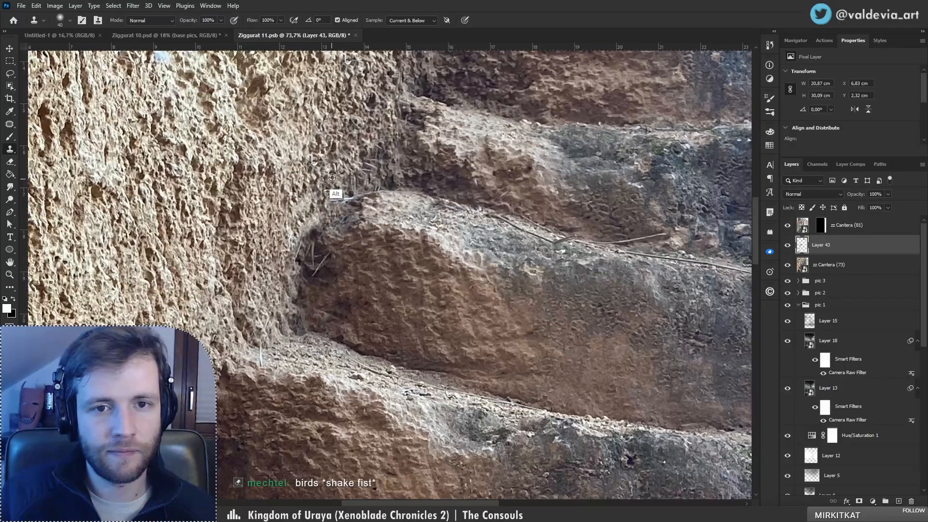
# Step: Clone over the short pale stick above the step's inner edge and the crossed twigs in the dark corner
pyautogui.moveTo(312, 195)
pyautogui.mouseDown()
pyautogui.moveTo(344, 200)
pyautogui.moveTo(333, 198)
pyautogui.moveTo(353, 193)
pyautogui.moveTo(354, 178)
pyautogui.moveTo(394, 138)
pyautogui.mouseUp()
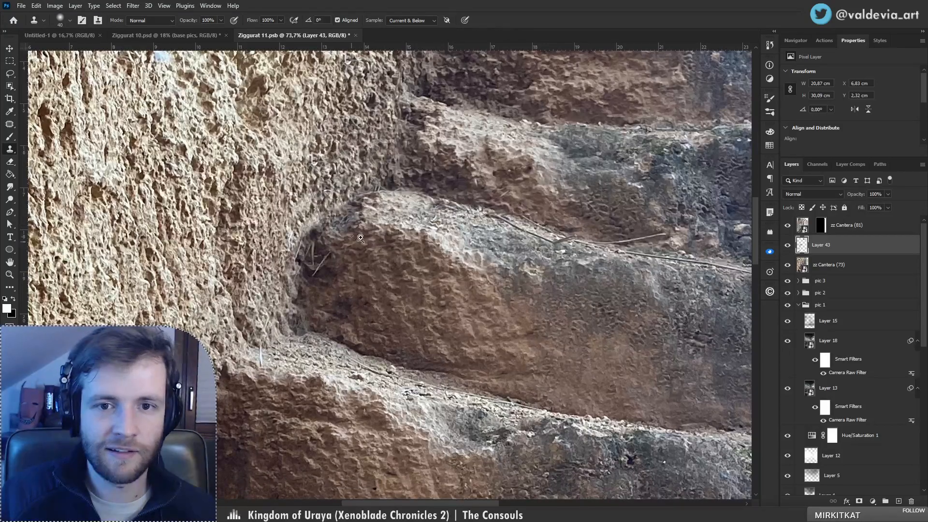
pyautogui.moveTo(360, 238)
pyautogui.mouseDown()
pyautogui.moveTo(244, 210)
pyautogui.moveTo(368, 262)
pyautogui.moveTo(446, 256)
pyautogui.mouseUp()
pyautogui.press('s')
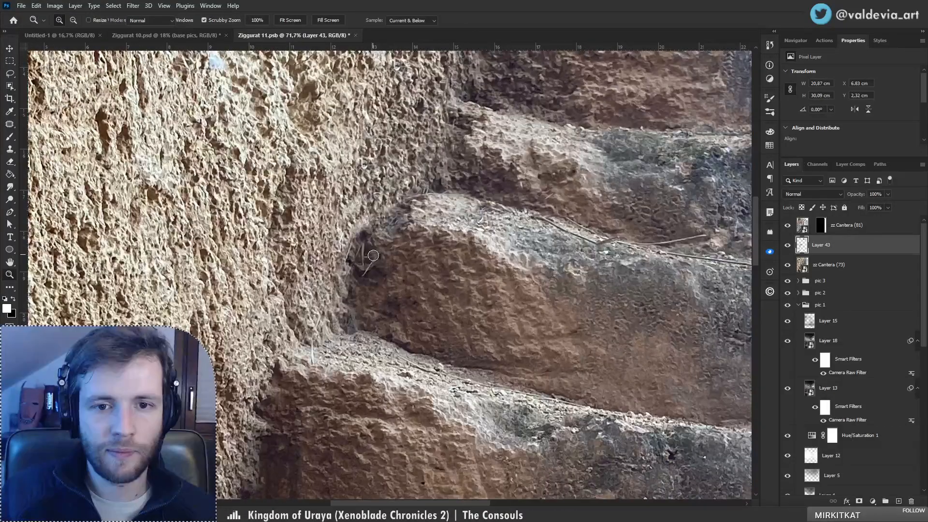
pyautogui.moveTo(373, 255)
pyautogui.mouseDown()
pyautogui.moveTo(355, 252)
pyautogui.moveTo(372, 283)
pyautogui.mouseUp()
pyautogui.press('z')
pyautogui.moveTo(417, 237); pyautogui.dragTo(286, 232)
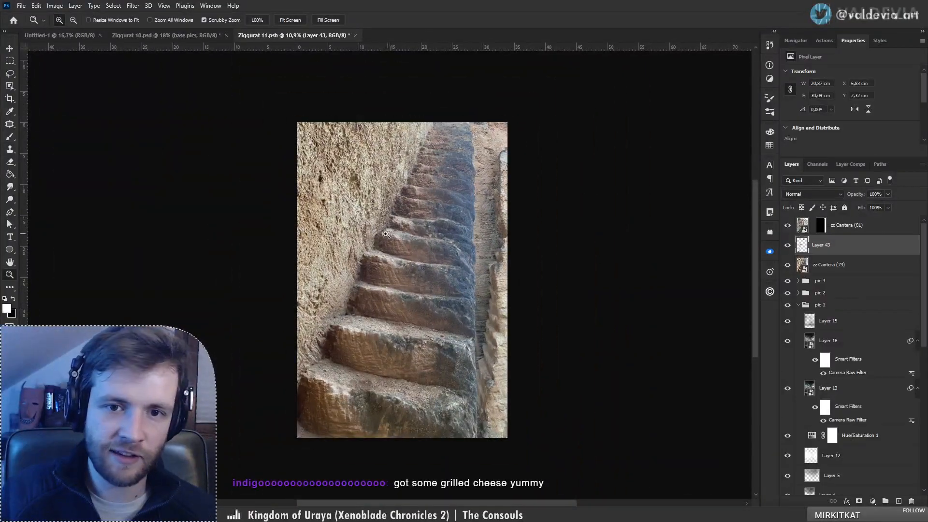
# Step: Clone stone texture over the dark seam where the wall meets the inner end of the middle step
pyautogui.moveTo(386, 234); pyautogui.dragTo(498, 235)
pyautogui.moveTo(292, 191)
pyautogui.mouseDown()
pyautogui.moveTo(316, 190)
pyautogui.moveTo(274, 189)
pyautogui.moveTo(291, 189)
pyautogui.mouseUp()
pyautogui.press('s')
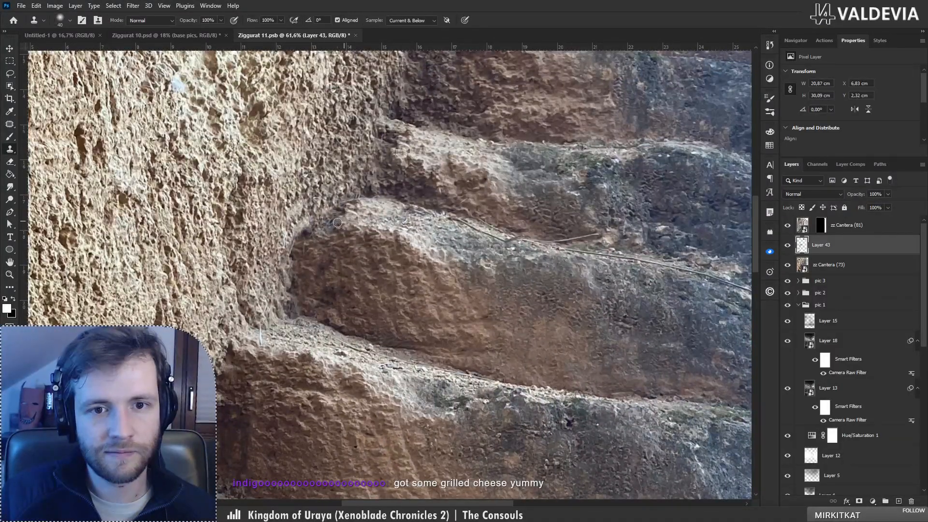
pyautogui.moveTo(337, 222); pyautogui.dragTo(290, 259)
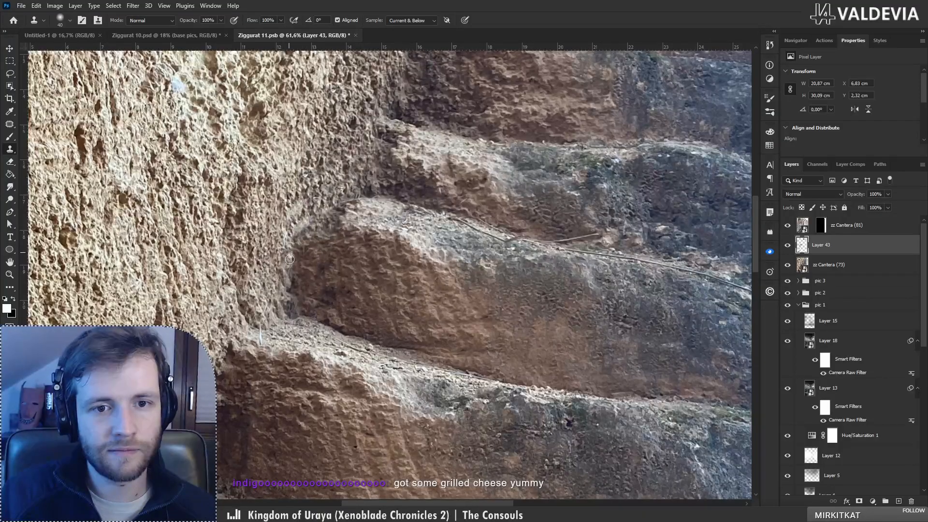
pyautogui.moveTo(356, 276); pyautogui.dragTo(210, 267)
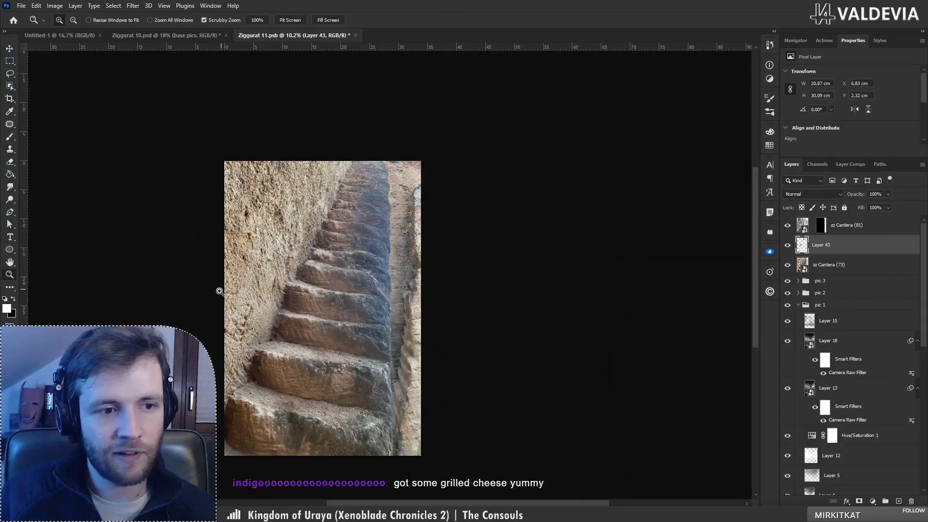
pyautogui.moveTo(253, 292)
pyautogui.mouseDown()
pyautogui.moveTo(324, 305)
pyautogui.moveTo(365, 263)
pyautogui.moveTo(356, 246)
pyautogui.mouseUp()
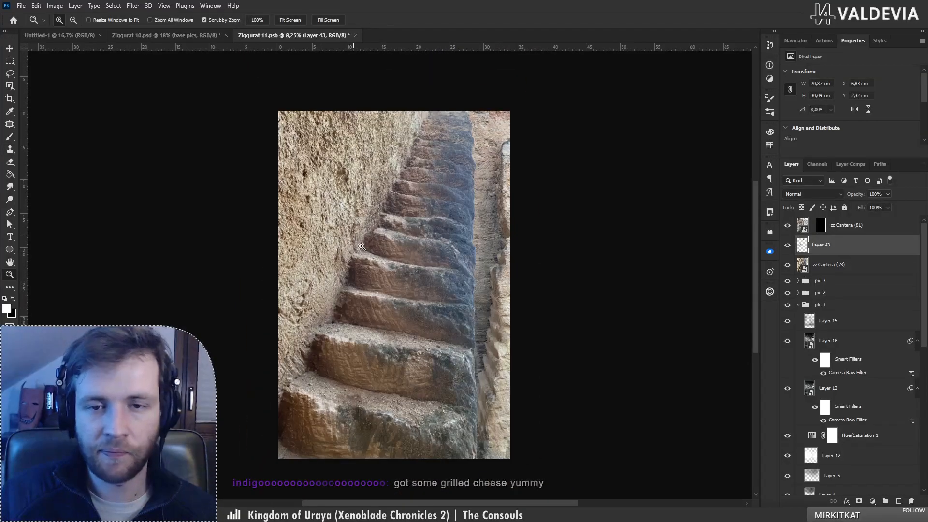
pyautogui.press('s')
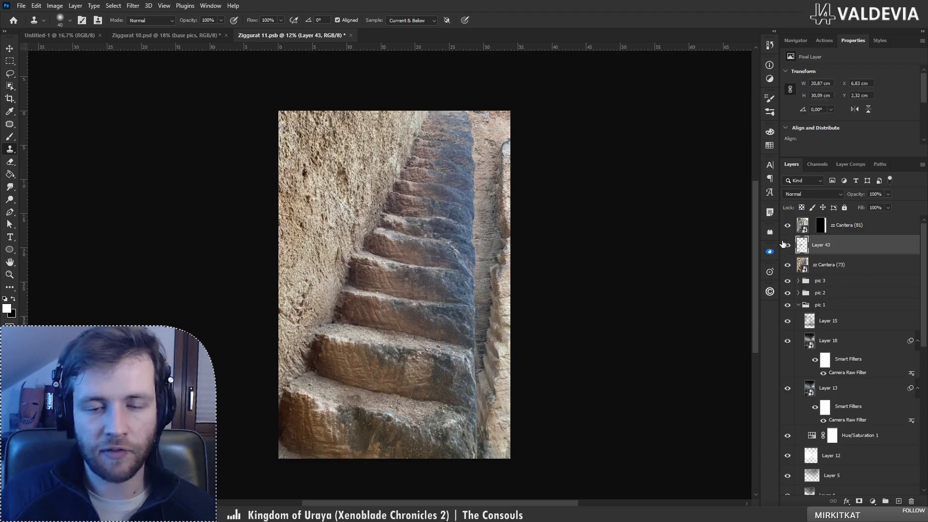
# Step: Add a new layer directly above zz Cantera (73) and set its blend mode to Soft Light
pyautogui.click(876, 227)
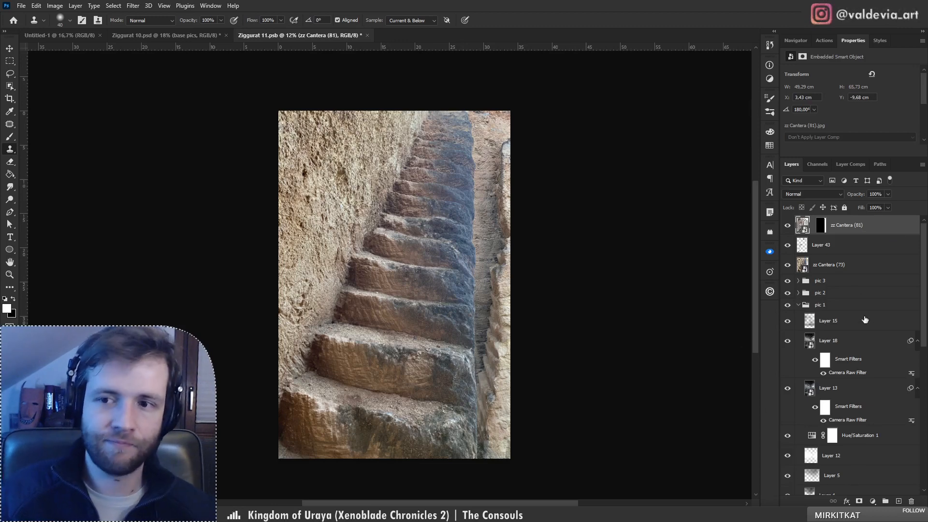
pyautogui.click(829, 271)
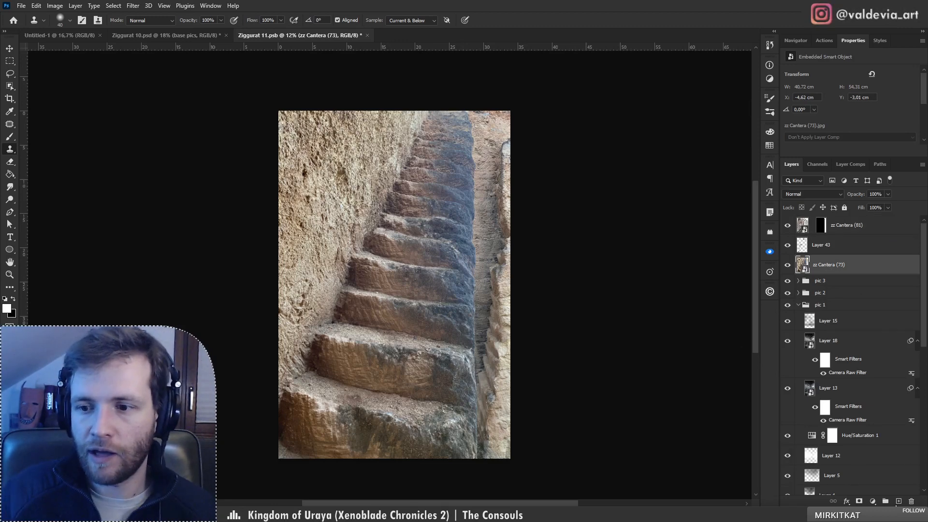
pyautogui.click(898, 502)
pyautogui.click(786, 196)
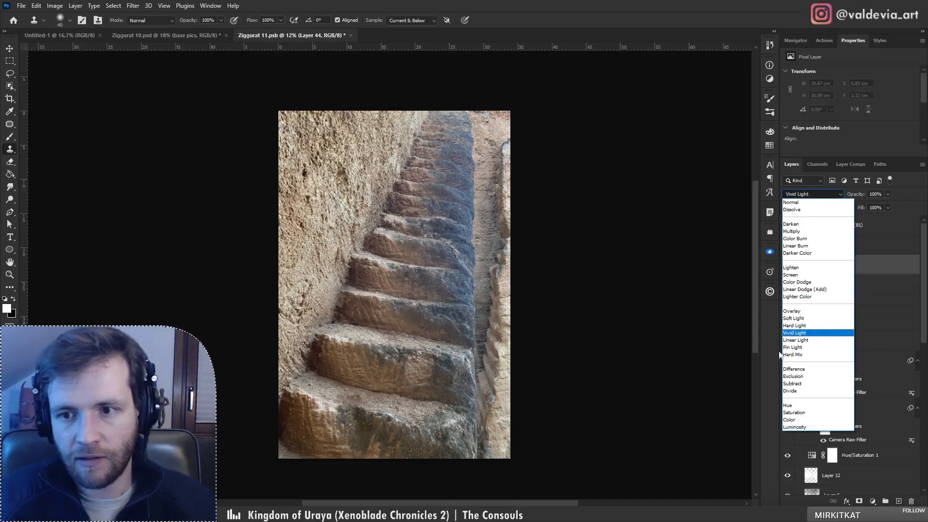
pyautogui.click(797, 320)
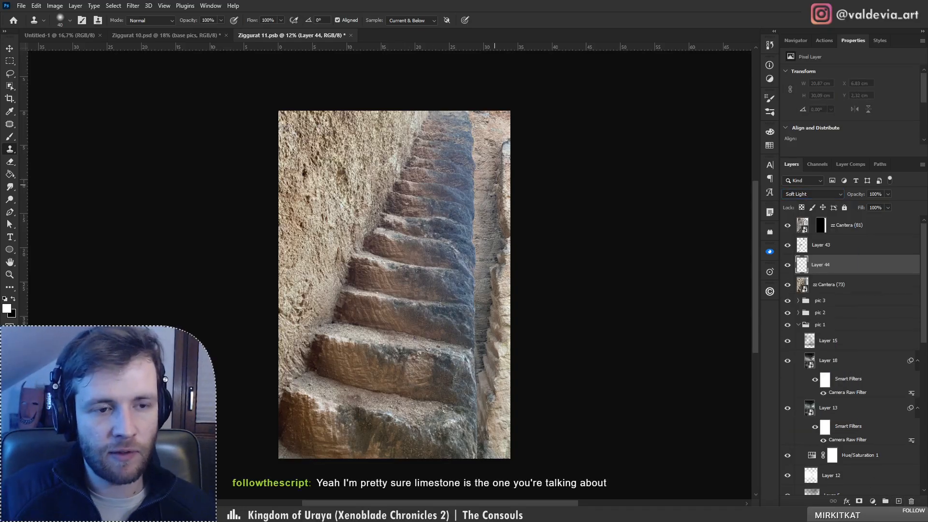
# Step: Paint black with a large soft brush over the outer side of the upper steps on the Soft Light layer
pyautogui.press('b')
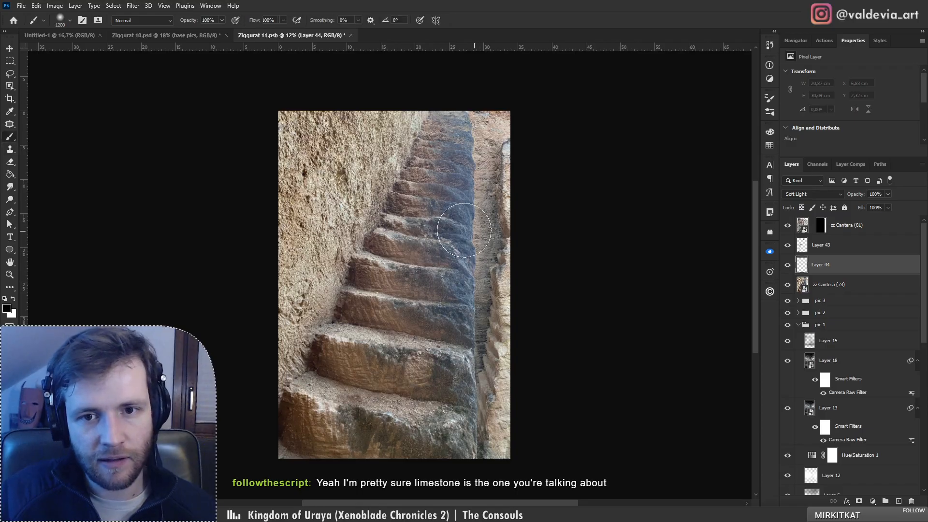
pyautogui.hotkey('ctrl', 'z')
pyautogui.moveTo(434, 220)
pyautogui.mouseDown()
pyautogui.moveTo(478, 186)
pyautogui.moveTo(468, 166)
pyautogui.mouseUp()
pyautogui.moveTo(468, 256)
pyautogui.mouseDown()
pyautogui.moveTo(510, 295)
pyautogui.moveTo(493, 328)
pyautogui.moveTo(393, 300)
pyautogui.moveTo(379, 369)
pyautogui.moveTo(392, 395)
pyautogui.moveTo(478, 427)
pyautogui.moveTo(376, 366)
pyautogui.moveTo(400, 324)
pyautogui.moveTo(430, 228)
pyautogui.mouseUp()
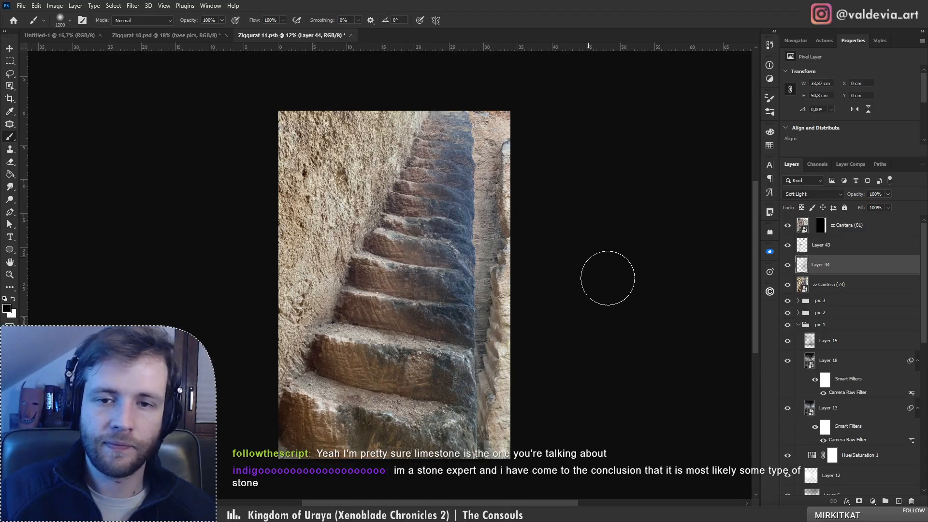
# Step: Add a Levels adjustment above zz Cantera (81) with input black 38, midtones 0.55 and output white 95
pyautogui.click(854, 246)
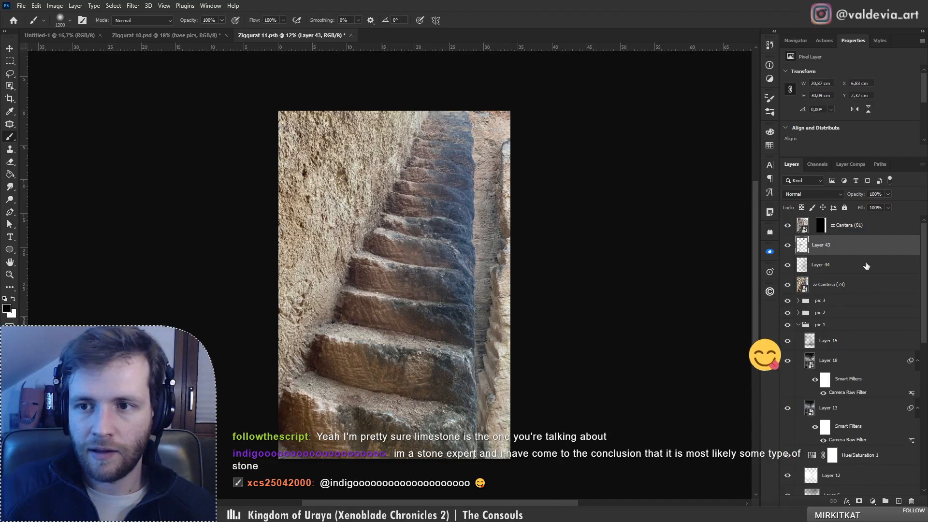
pyautogui.click(853, 225)
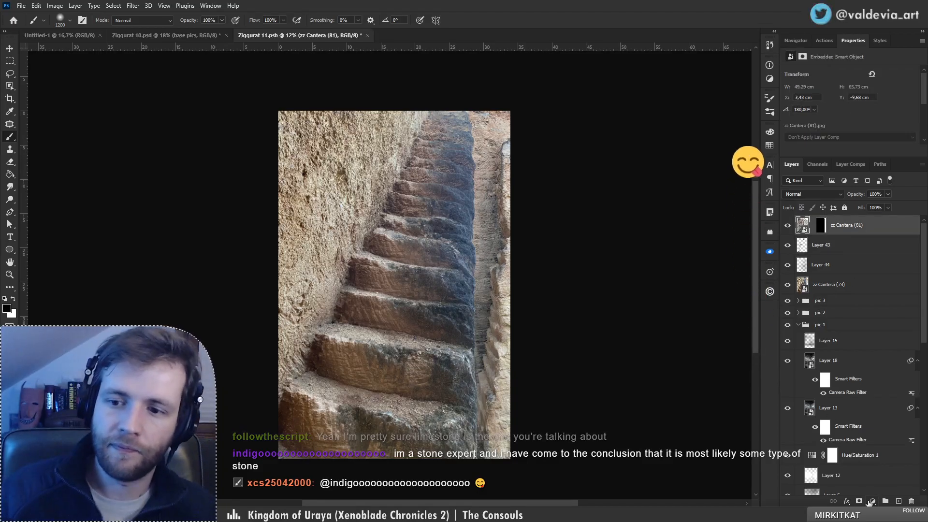
pyautogui.click(873, 499)
pyautogui.click(865, 368)
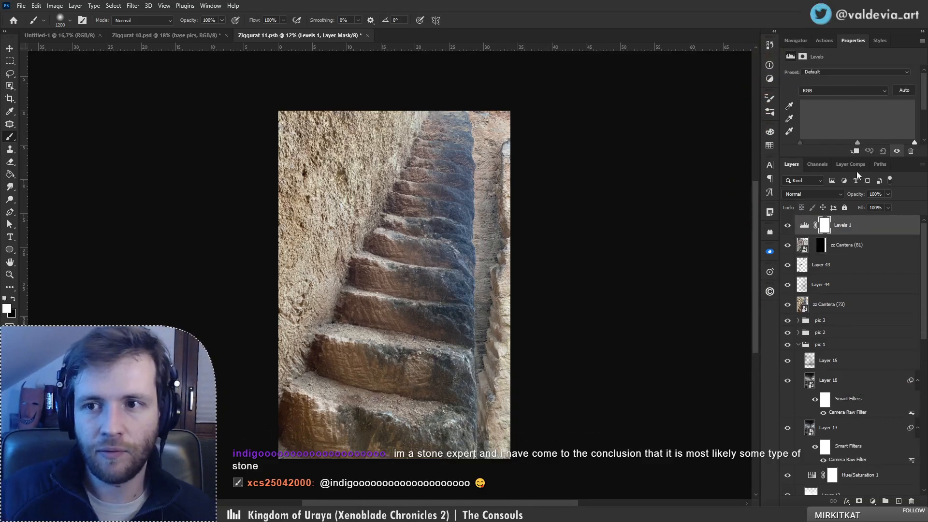
pyautogui.scroll(-2, 839, 122)
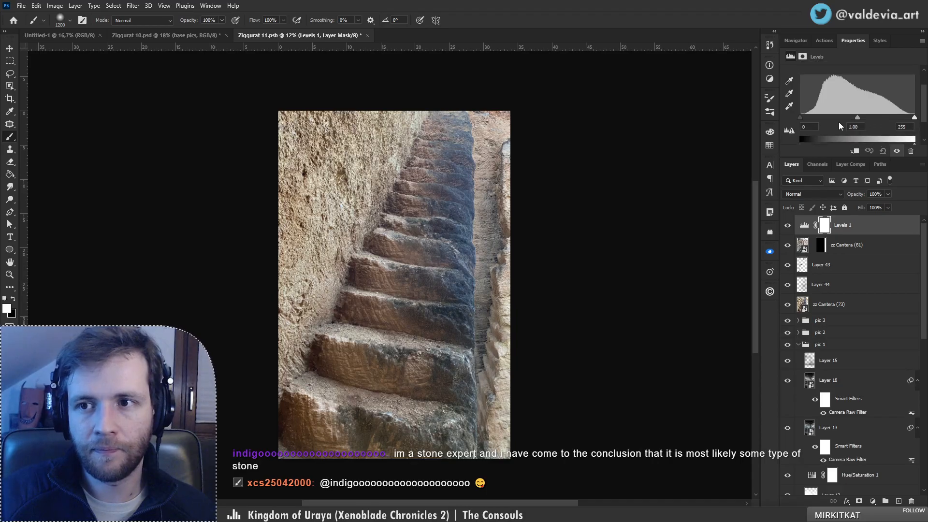
pyautogui.moveTo(857, 117); pyautogui.dragTo(877, 134)
pyautogui.scroll(-1, 926, 116)
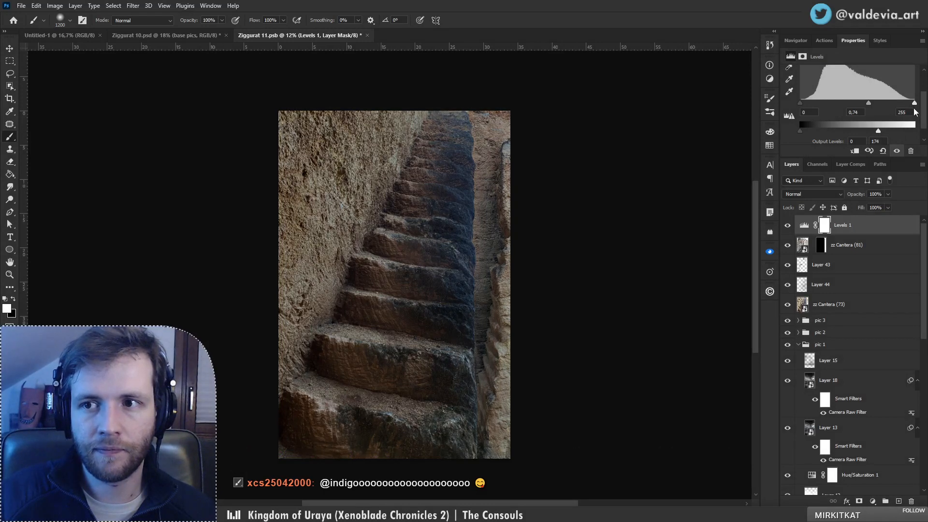
pyautogui.moveTo(914, 104); pyautogui.dragTo(842, 136)
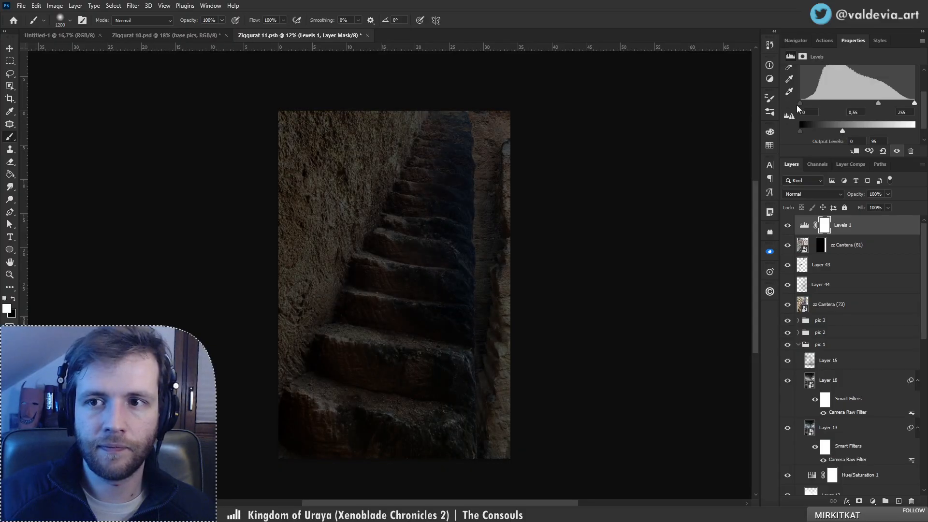
pyautogui.moveTo(799, 103); pyautogui.dragTo(812, 103)
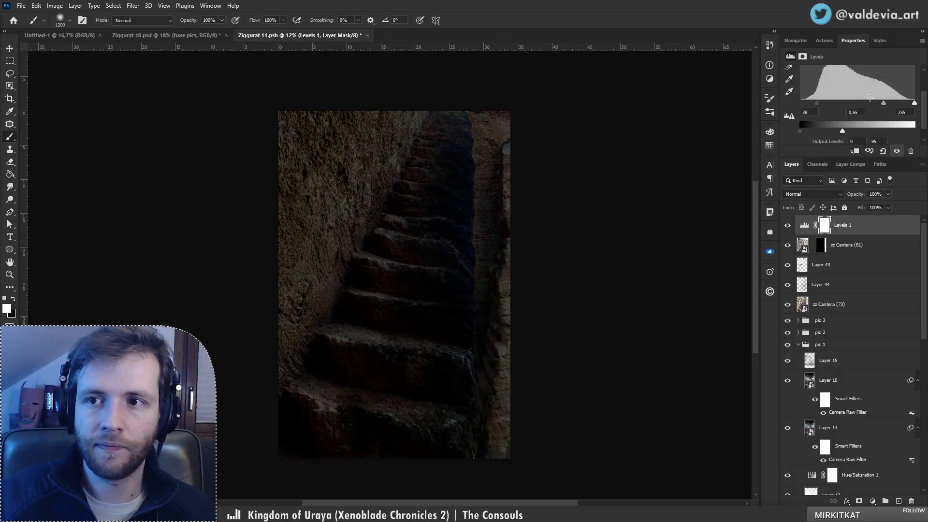
# Step: Add a Normal layer between zz Cantera (81) and Levels 1, and paint soft black with a 1200 px brush around the scene's upper and outer edges
pyautogui.click(870, 246)
pyautogui.click(898, 500)
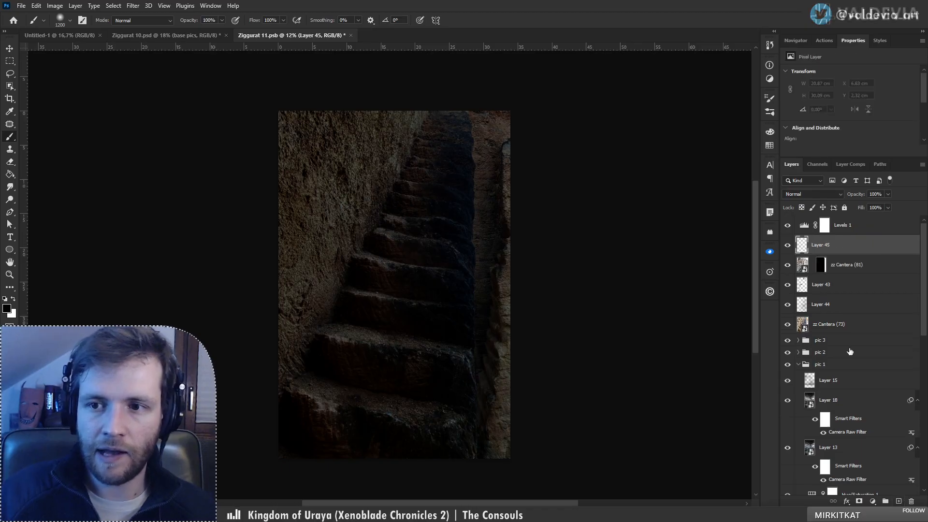
pyautogui.click(805, 195)
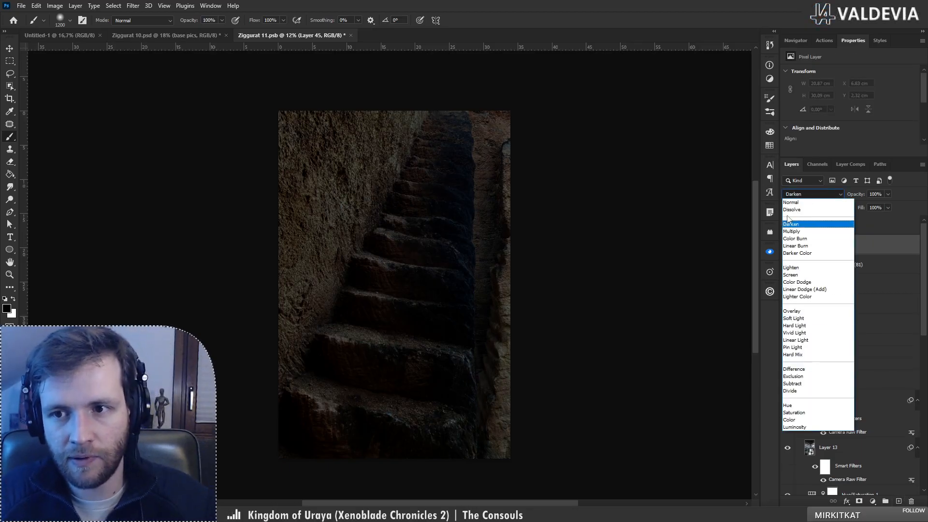
pyautogui.click(789, 207)
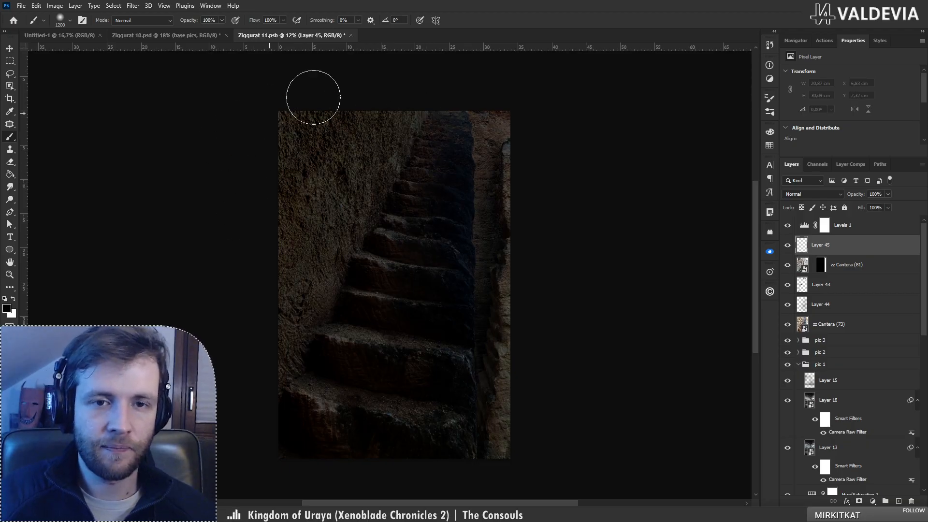
pyautogui.moveTo(382, 125)
pyautogui.mouseDown()
pyautogui.moveTo(313, 181)
pyautogui.moveTo(412, 116)
pyautogui.moveTo(392, 129)
pyautogui.mouseUp()
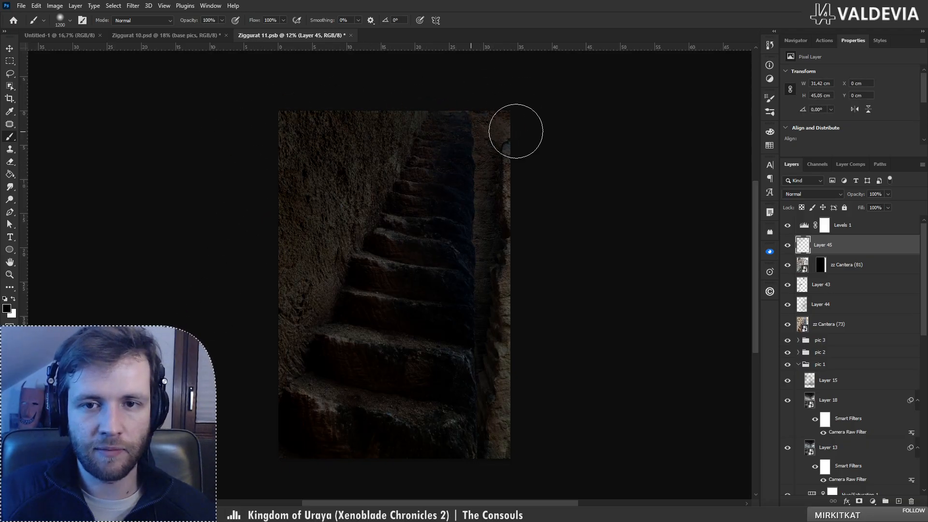
pyautogui.moveTo(491, 139)
pyautogui.mouseDown()
pyautogui.moveTo(512, 318)
pyautogui.moveTo(491, 493)
pyautogui.moveTo(510, 139)
pyautogui.mouseUp()
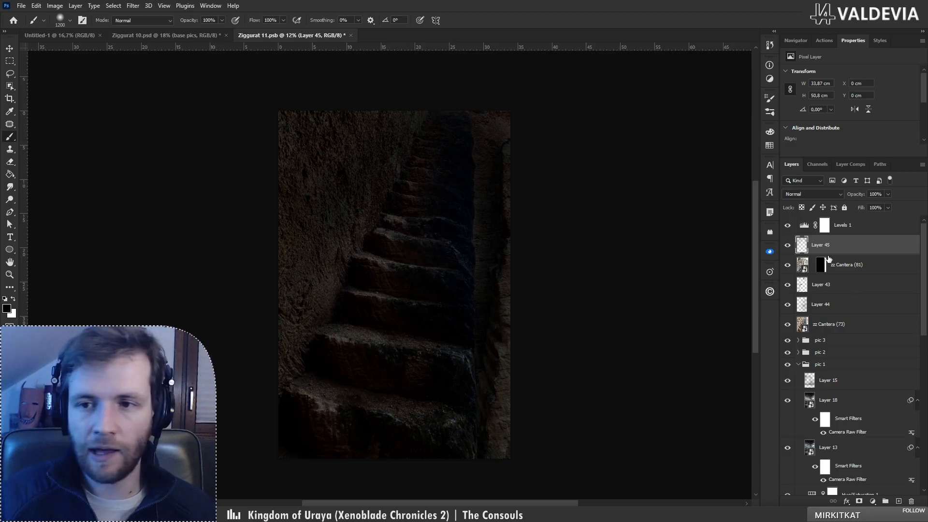
# Step: Paint black with a 3600 px soft brush on the Levels 1 mask along the middle of the stairway to lift the darkening there
pyautogui.click(823, 228)
pyautogui.press('x')
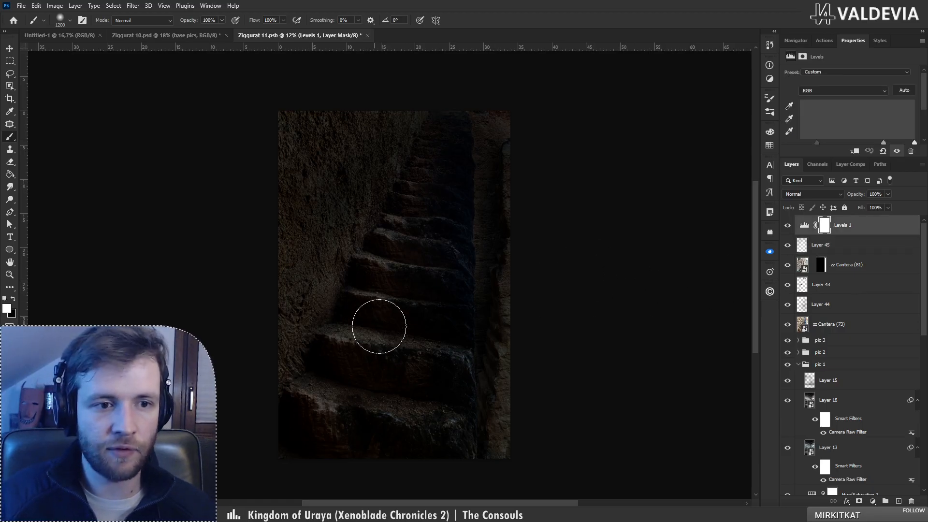
pyautogui.press('x')
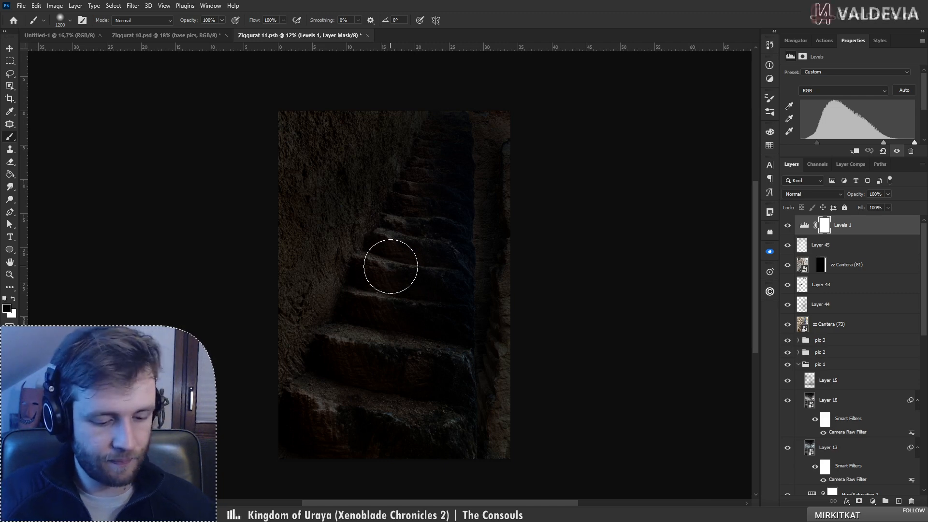
pyautogui.press(']')
pyautogui.press(']')
pyautogui.press(']')
pyautogui.press(']')
pyautogui.press(']')
pyautogui.press(']')
pyautogui.press(']')
pyautogui.press(']')
pyautogui.press(']')
pyautogui.press(']')
pyautogui.press(']')
pyautogui.press(']')
pyautogui.press(']')
pyautogui.press(']')
pyautogui.press(']')
pyautogui.press(']')
pyautogui.press(']')
pyautogui.press(']')
pyautogui.press(']')
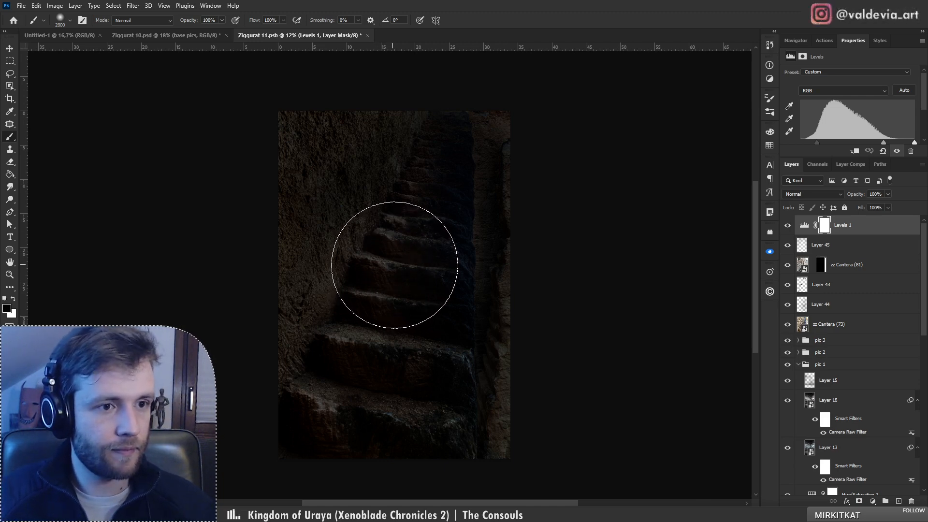
pyautogui.press(']')
pyautogui.press(']')
pyautogui.press(']')
pyautogui.press(']')
pyautogui.press(']')
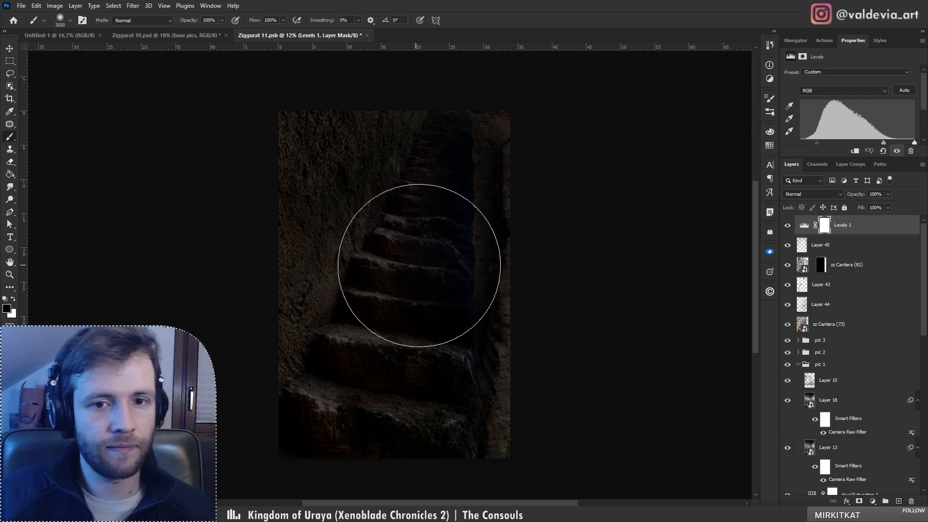
pyautogui.click(381, 255)
pyautogui.hotkey('ctrl', 'z')
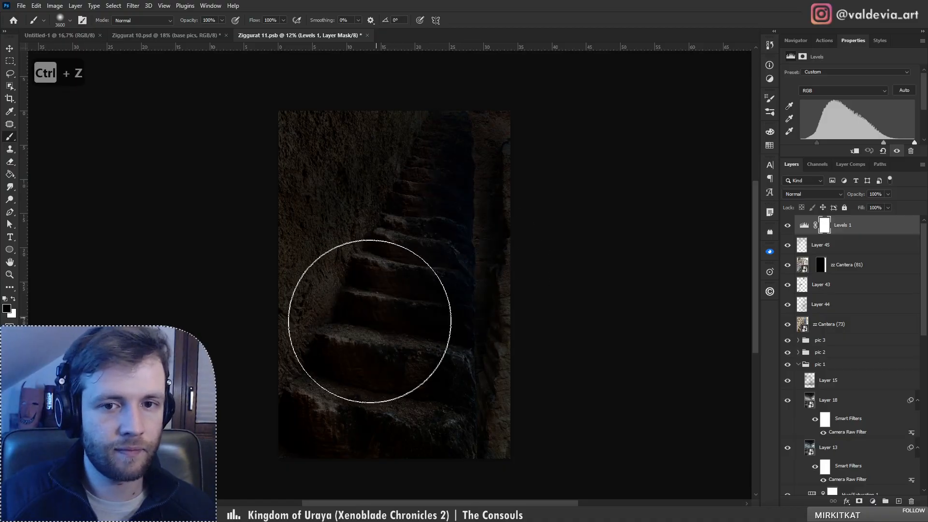
pyautogui.moveTo(409, 297)
pyautogui.mouseDown()
pyautogui.moveTo(421, 367)
pyautogui.moveTo(378, 299)
pyautogui.moveTo(395, 343)
pyautogui.moveTo(426, 317)
pyautogui.moveTo(432, 220)
pyautogui.mouseUp()
pyautogui.moveTo(443, 178)
pyautogui.mouseDown()
pyautogui.moveTo(427, 194)
pyautogui.moveTo(404, 277)
pyautogui.moveTo(369, 331)
pyautogui.moveTo(389, 314)
pyautogui.moveTo(439, 376)
pyautogui.moveTo(375, 225)
pyautogui.moveTo(455, 266)
pyautogui.moveTo(633, 391)
pyautogui.mouseUp()
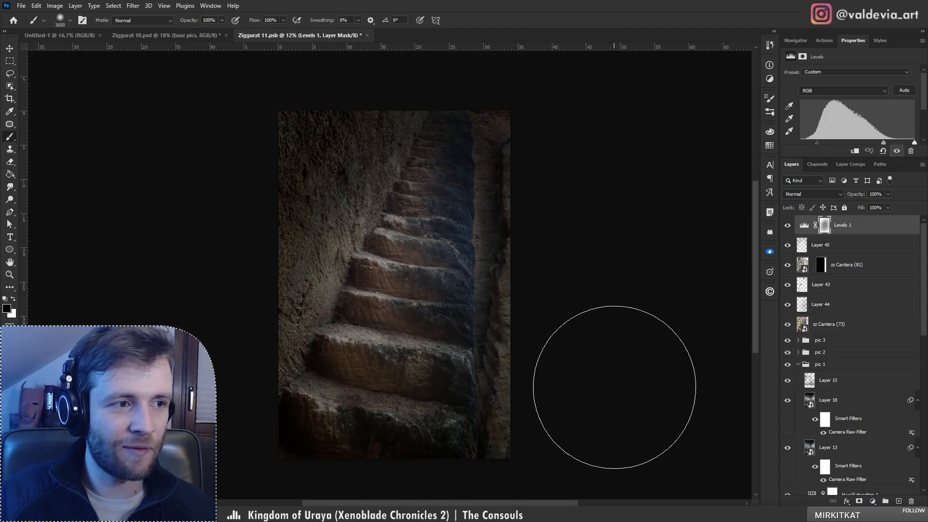
pyautogui.moveTo(460, 326)
pyautogui.mouseDown()
pyautogui.moveTo(382, 258)
pyautogui.moveTo(429, 307)
pyautogui.moveTo(445, 351)
pyautogui.moveTo(393, 254)
pyautogui.mouseUp()
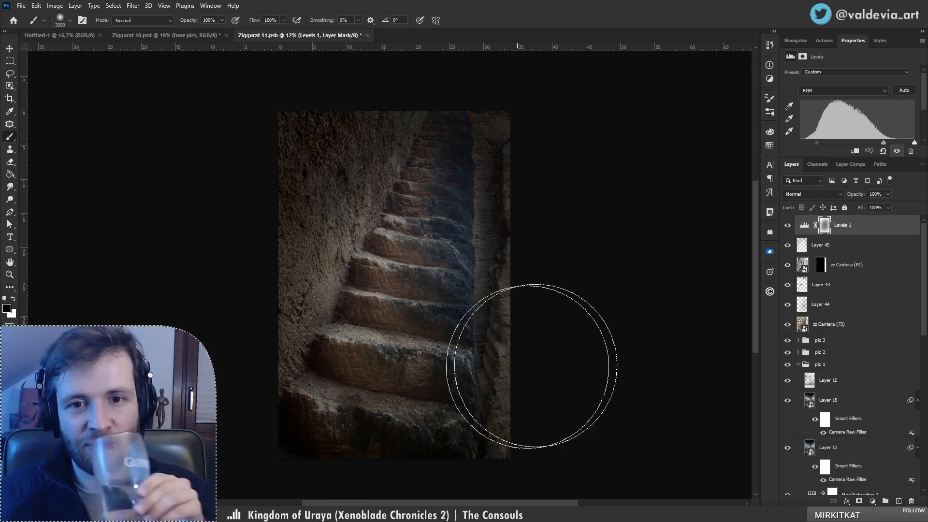
# Step: Add a new Overlay layer above Levels 1 and prepare a white 250 px soft brush
pyautogui.click(898, 502)
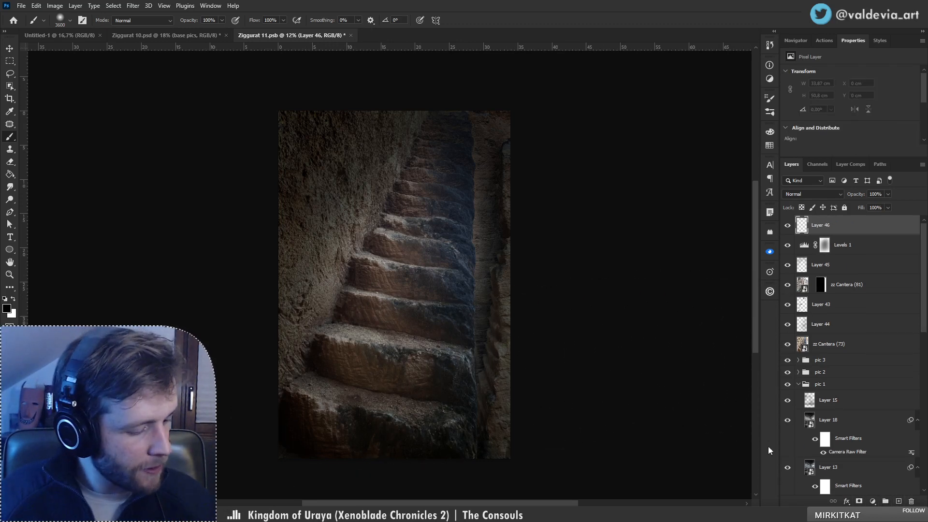
pyautogui.press('x')
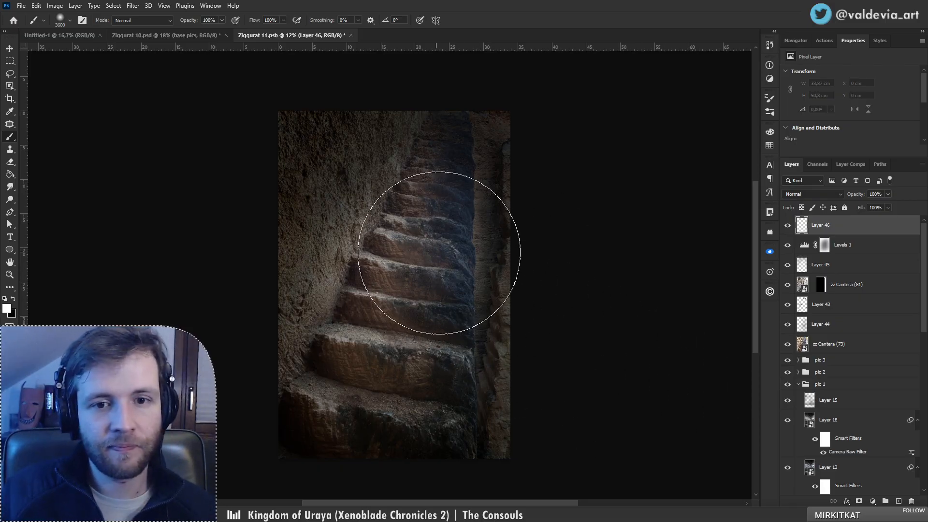
pyautogui.press('[')
pyautogui.press('[')
pyautogui.press('[')
pyautogui.press('[')
pyautogui.press('[')
pyautogui.press('[')
pyautogui.press('[')
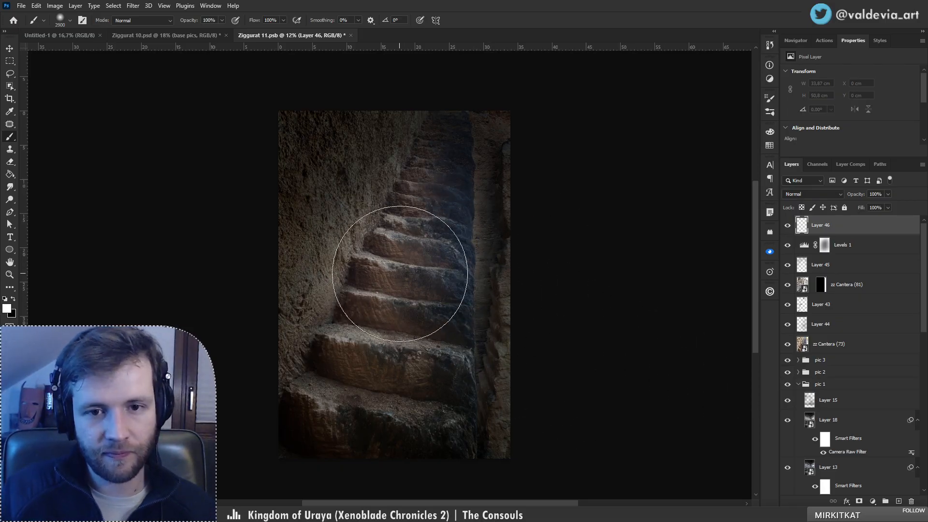
pyautogui.press('[')
pyautogui.press('[')
pyautogui.press('[')
pyautogui.press('[')
pyautogui.press('[')
pyautogui.press('[')
pyautogui.press('[')
pyautogui.press('[')
pyautogui.press('[')
pyautogui.press('[')
pyautogui.press('[')
pyautogui.press('[')
pyautogui.press('[')
pyautogui.press('[')
pyautogui.press('[')
pyautogui.press('[')
pyautogui.press('[')
pyautogui.press('[')
pyautogui.press('[')
pyautogui.press('[')
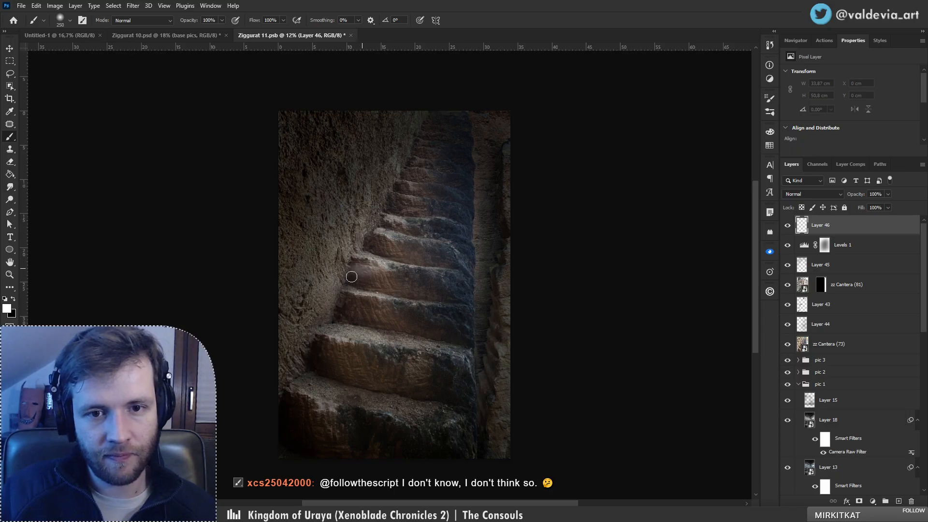
pyautogui.moveTo(351, 276); pyautogui.dragTo(386, 285)
pyautogui.hotkey('ctrl', 'z')
pyautogui.click(822, 194)
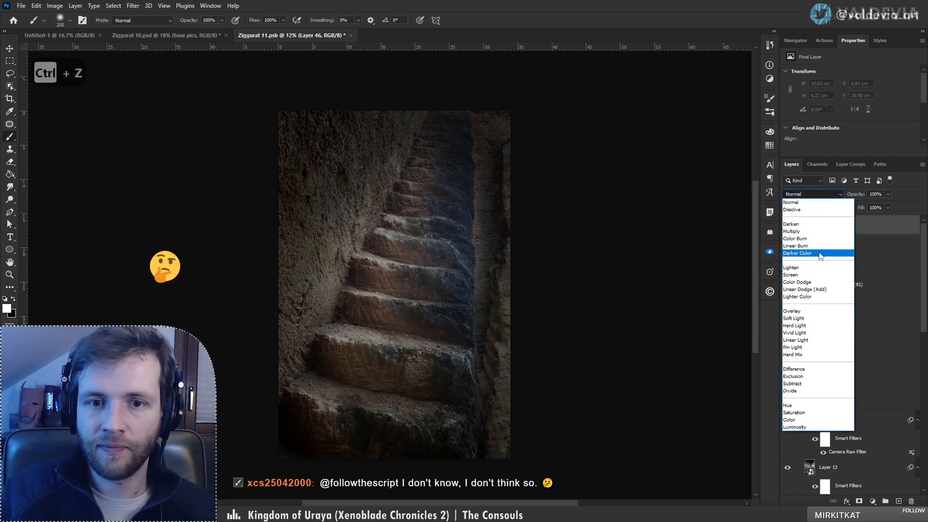
pyautogui.click(811, 330)
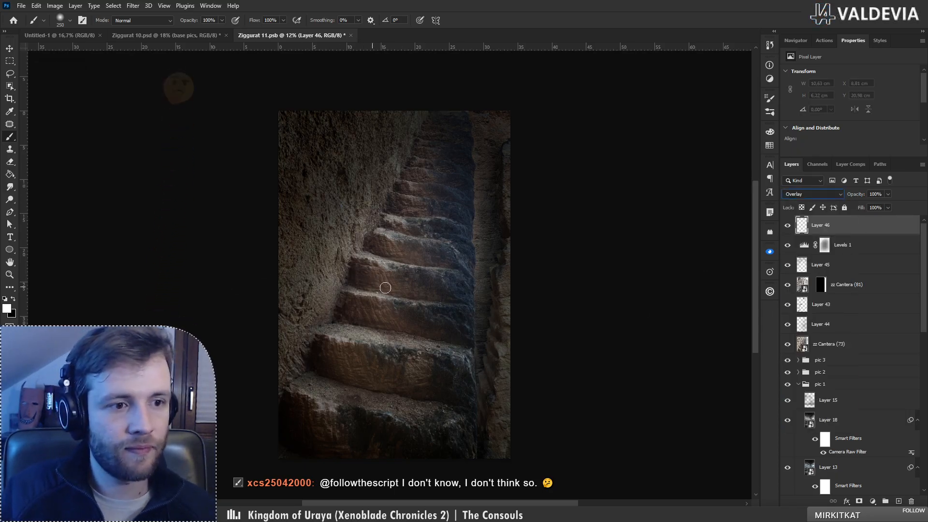
# Step: Paint white on the Overlay layer over the front faces of the two middle steps to brighten them
pyautogui.moveTo(360, 285)
pyautogui.mouseDown()
pyautogui.moveTo(389, 280)
pyautogui.moveTo(365, 271)
pyautogui.moveTo(396, 283)
pyautogui.mouseUp()
pyautogui.moveTo(457, 294); pyautogui.dragTo(417, 288)
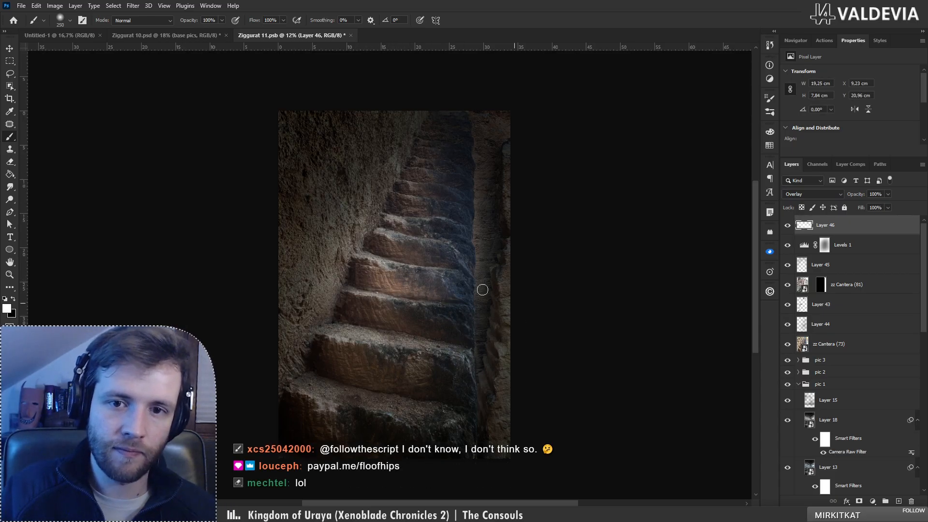
pyautogui.press('z')
pyautogui.moveTo(389, 309); pyautogui.dragTo(439, 312)
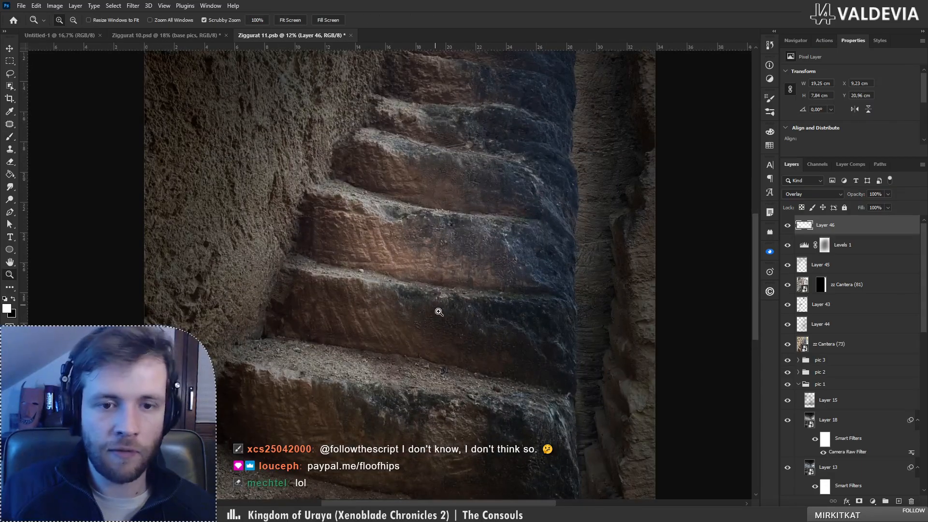
pyautogui.press('b')
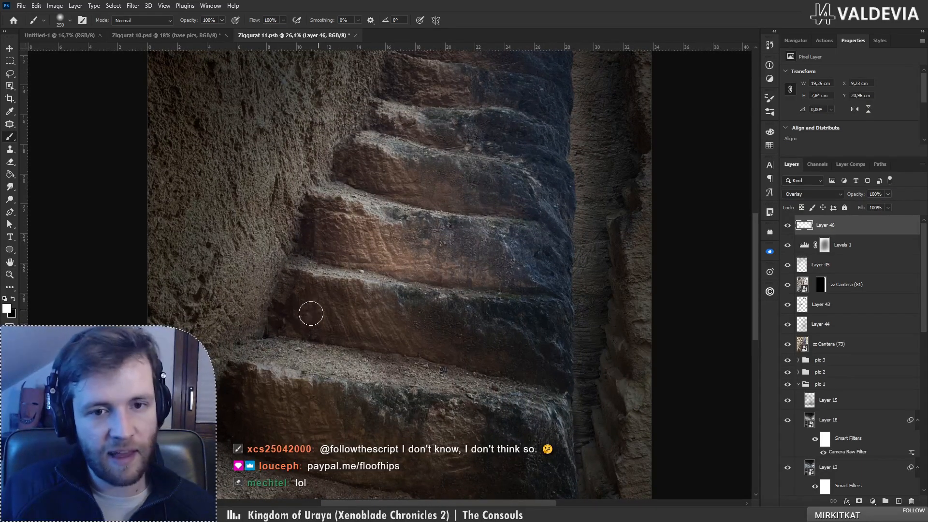
pyautogui.moveTo(311, 313)
pyautogui.mouseDown()
pyautogui.moveTo(335, 286)
pyautogui.moveTo(323, 300)
pyautogui.moveTo(505, 313)
pyautogui.moveTo(332, 289)
pyautogui.moveTo(536, 330)
pyautogui.moveTo(349, 330)
pyautogui.moveTo(381, 335)
pyautogui.mouseUp()
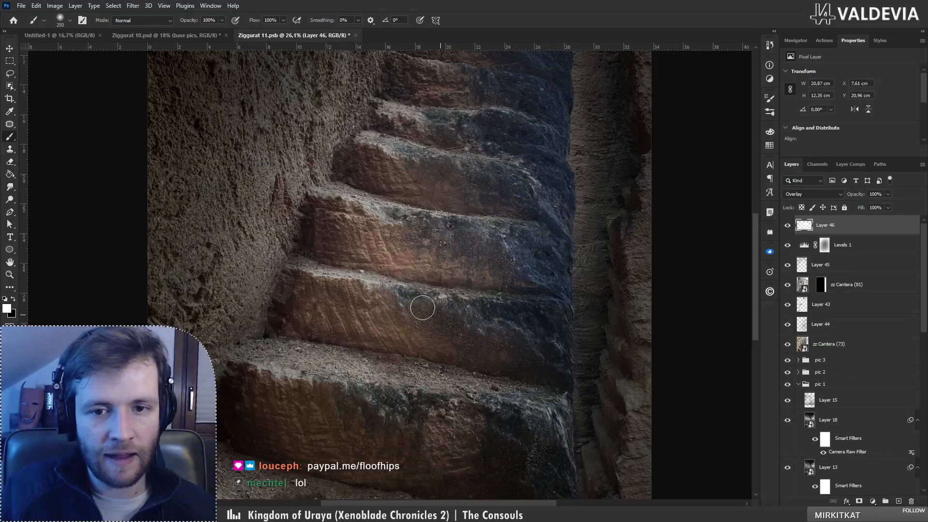
pyautogui.moveTo(423, 308)
pyautogui.mouseDown()
pyautogui.moveTo(521, 349)
pyautogui.moveTo(417, 334)
pyautogui.mouseUp()
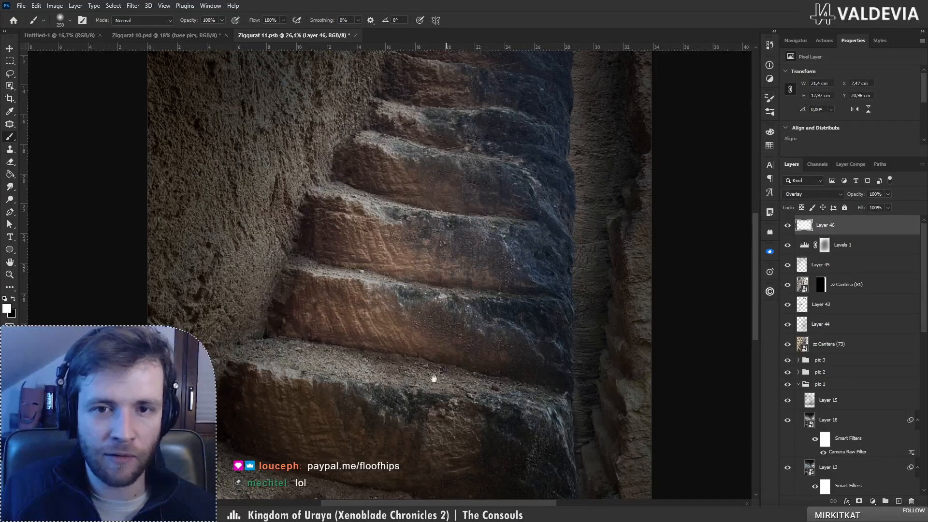
# Step: Brighten the front faces of the two lowest steps with white strokes on the Overlay layer
pyautogui.moveTo(433, 378); pyautogui.dragTo(447, 306)
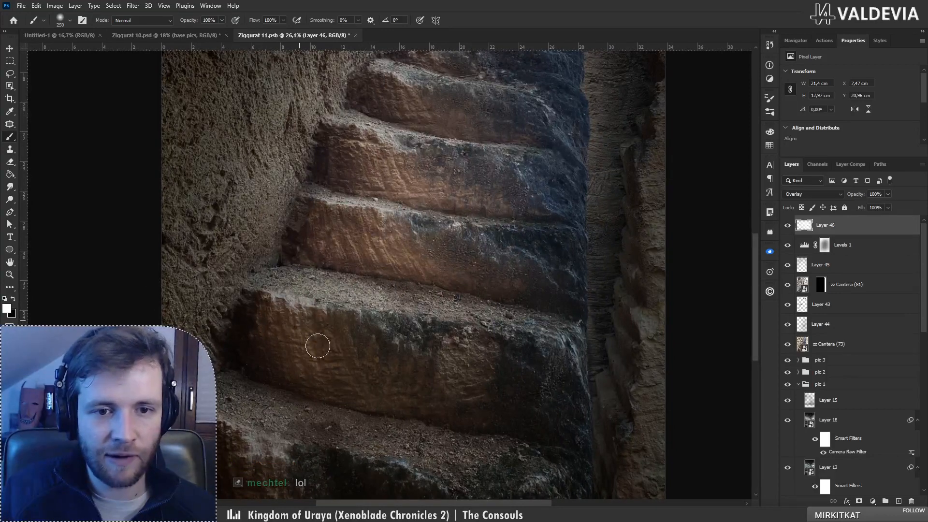
pyautogui.moveTo(318, 346)
pyautogui.mouseDown()
pyautogui.moveTo(360, 375)
pyautogui.moveTo(412, 332)
pyautogui.moveTo(380, 332)
pyautogui.moveTo(437, 362)
pyautogui.moveTo(361, 380)
pyautogui.moveTo(522, 401)
pyautogui.moveTo(512, 380)
pyautogui.moveTo(459, 365)
pyautogui.moveTo(473, 352)
pyautogui.moveTo(509, 348)
pyautogui.moveTo(348, 331)
pyautogui.moveTo(512, 340)
pyautogui.moveTo(281, 323)
pyautogui.moveTo(458, 338)
pyautogui.moveTo(291, 312)
pyautogui.moveTo(427, 333)
pyautogui.moveTo(320, 302)
pyautogui.moveTo(445, 321)
pyautogui.mouseUp()
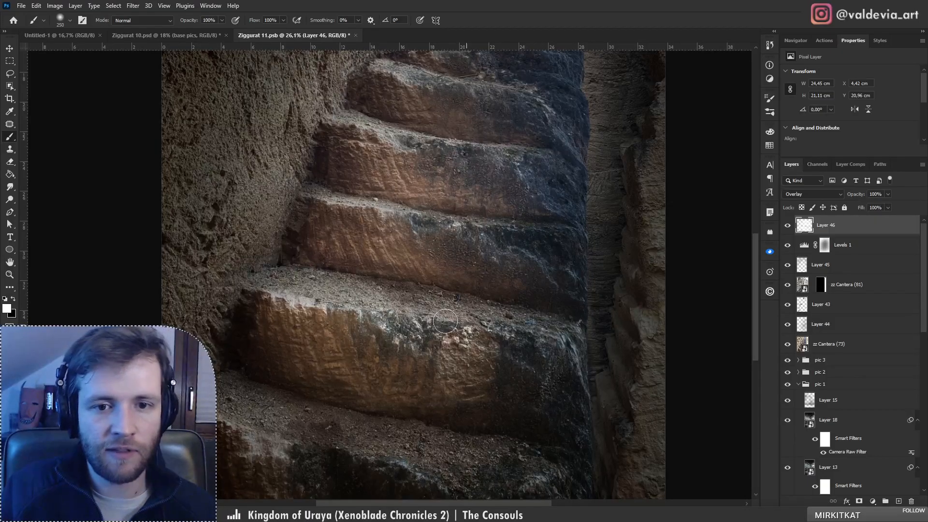
pyautogui.moveTo(390, 303); pyautogui.dragTo(414, 331)
pyautogui.press('z')
pyautogui.moveTo(351, 321)
pyautogui.mouseDown()
pyautogui.moveTo(286, 321)
pyautogui.moveTo(296, 318)
pyautogui.mouseUp()
pyautogui.press('b')
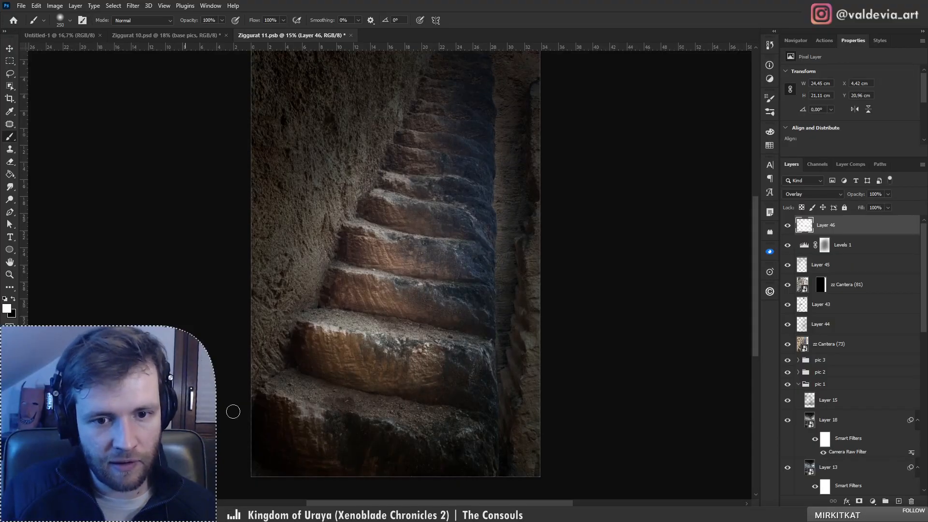
pyautogui.moveTo(393, 411)
pyautogui.mouseDown()
pyautogui.moveTo(352, 398)
pyautogui.moveTo(379, 405)
pyautogui.moveTo(340, 418)
pyautogui.mouseUp()
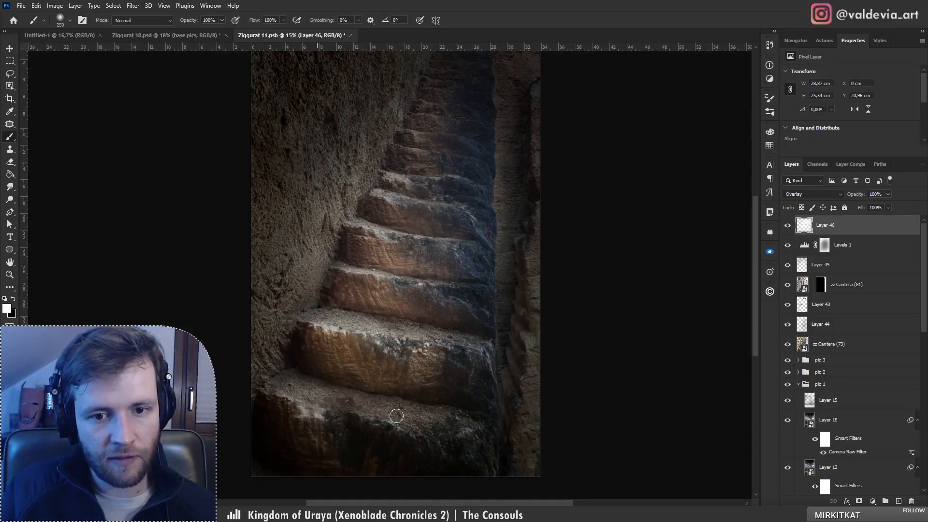
pyautogui.moveTo(397, 415); pyautogui.dragTo(358, 410)
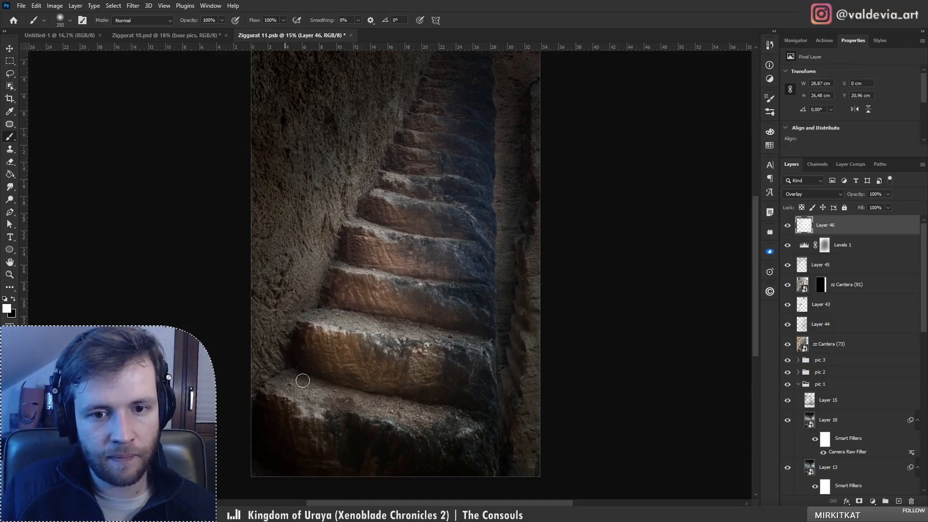
# Step: Paint white on the Overlay layer over the faces of the upper steps, reducing the soft brush to 100 px for the smaller ones
pyautogui.scroll(2, 398, 364)
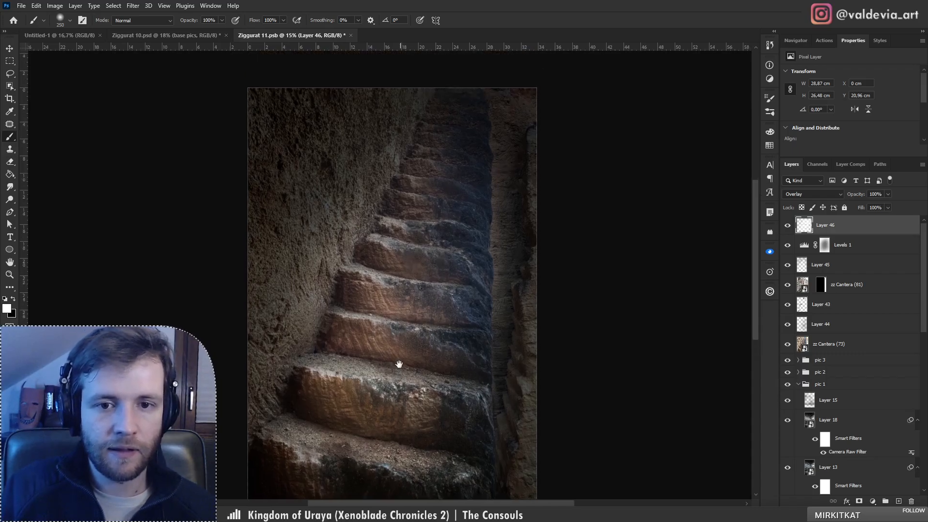
pyautogui.moveTo(364, 297); pyautogui.dragTo(344, 289)
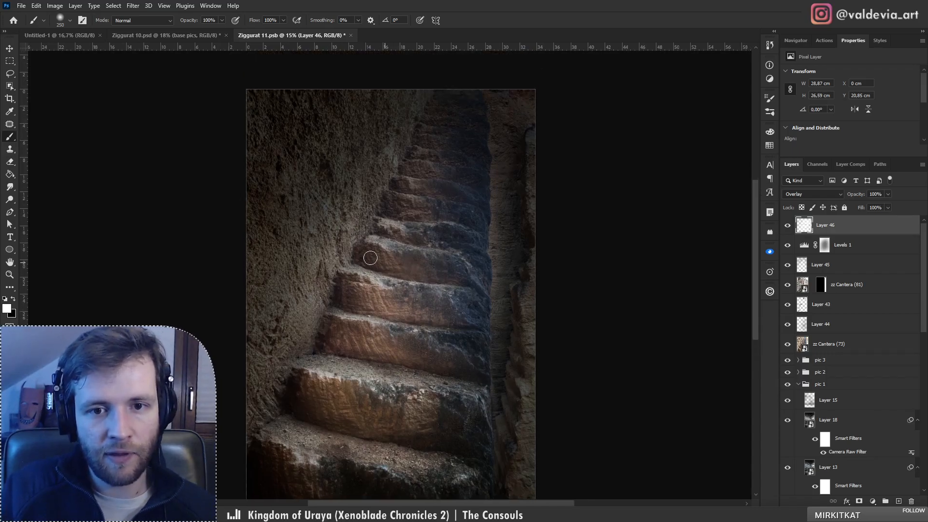
pyautogui.moveTo(370, 258)
pyautogui.mouseDown()
pyautogui.moveTo(425, 261)
pyautogui.moveTo(478, 280)
pyautogui.mouseUp()
pyautogui.moveTo(383, 226); pyautogui.dragTo(407, 235)
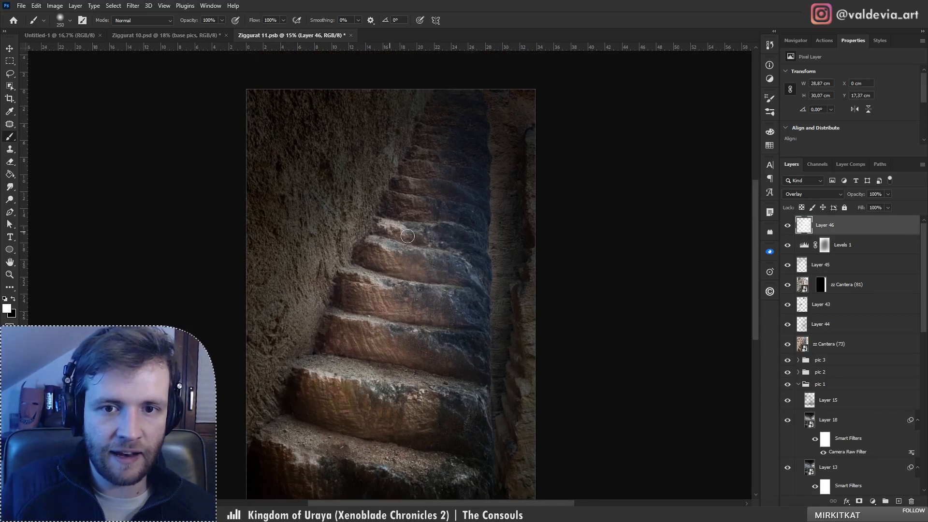
pyautogui.moveTo(403, 200)
pyautogui.mouseDown()
pyautogui.moveTo(464, 210)
pyautogui.moveTo(442, 218)
pyautogui.moveTo(465, 216)
pyautogui.mouseUp()
pyautogui.moveTo(397, 185); pyautogui.dragTo(409, 189)
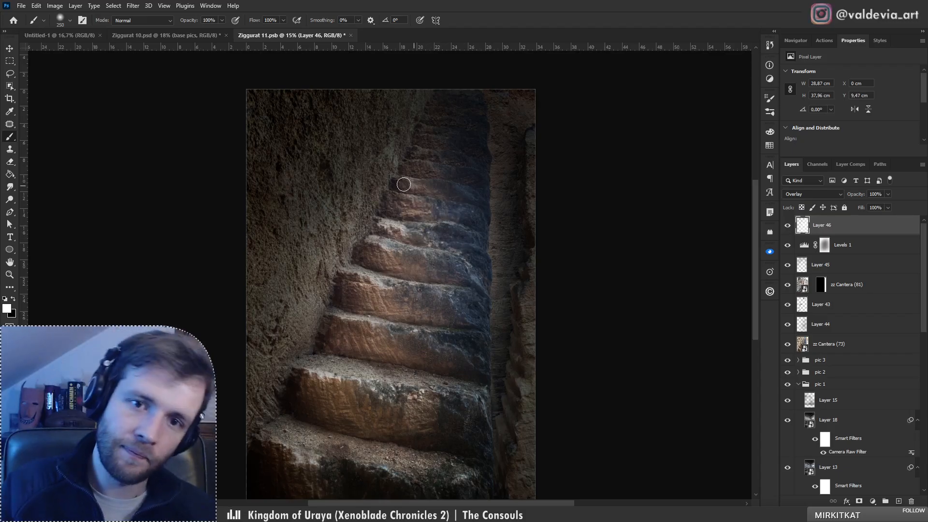
pyautogui.hotkey('ctrl', 'z')
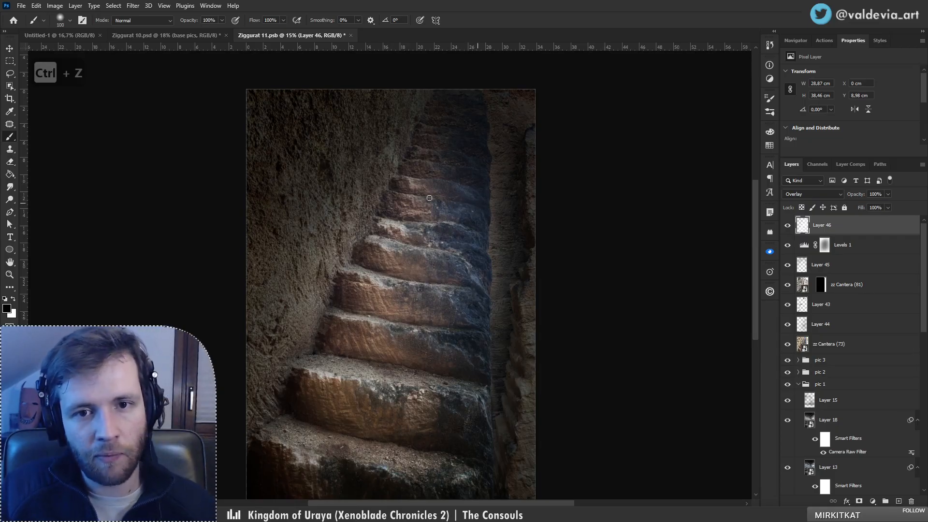
pyautogui.press('[')
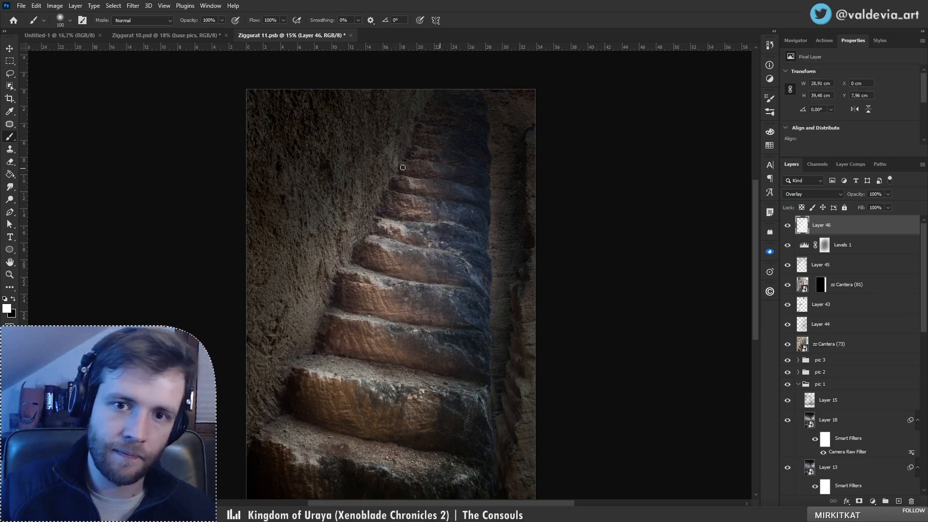
pyautogui.moveTo(404, 220)
pyautogui.mouseDown()
pyautogui.moveTo(304, 220)
pyautogui.moveTo(372, 260)
pyautogui.moveTo(439, 258)
pyautogui.mouseUp()
pyautogui.press('b')
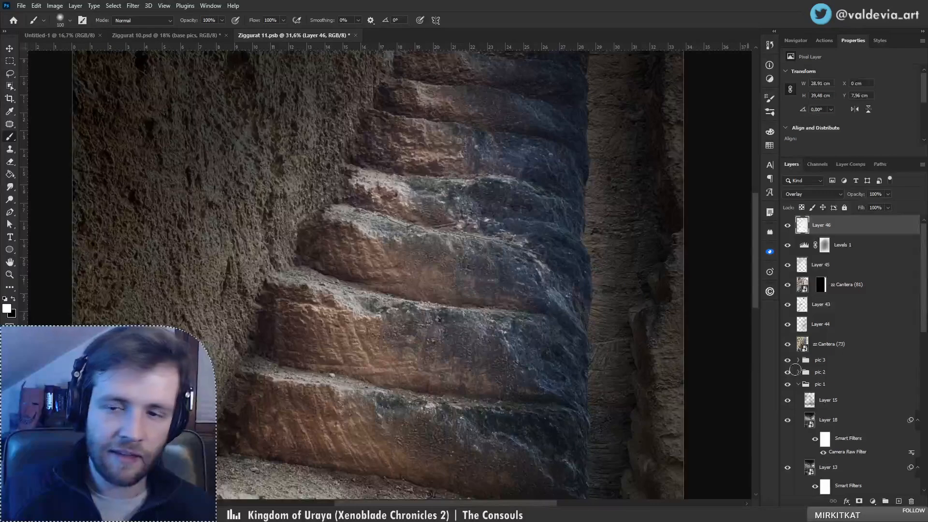
# Step: Paint white on the Levels 1 mask along the tops of the middle steps with the 100 px soft brush to darken them
pyautogui.click(824, 246)
pyautogui.press('x')
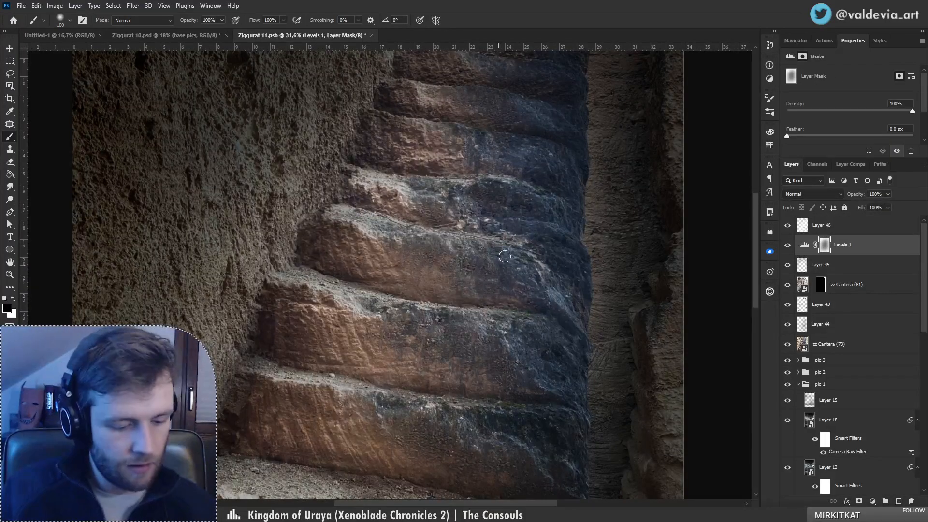
pyautogui.moveTo(383, 289)
pyautogui.mouseDown()
pyautogui.moveTo(382, 297)
pyautogui.moveTo(504, 316)
pyautogui.mouseUp()
pyautogui.moveTo(302, 280); pyautogui.dragTo(295, 267)
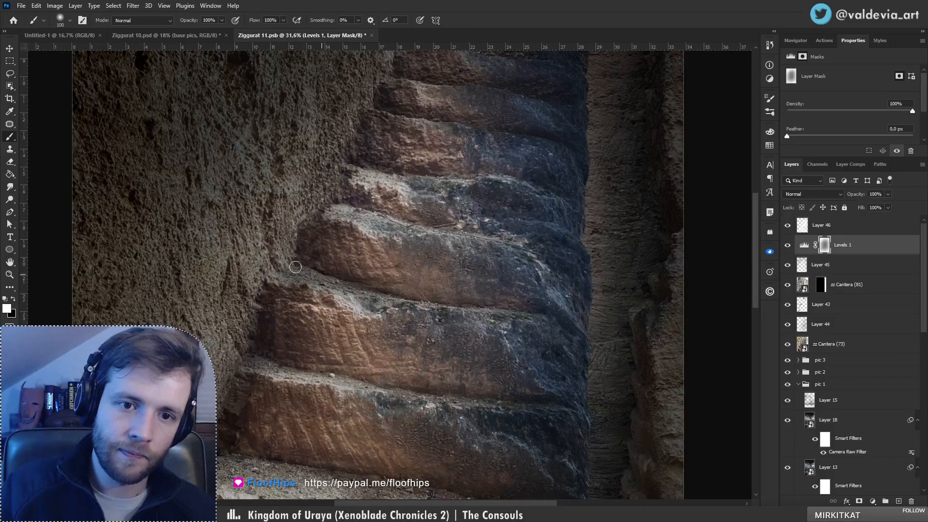
pyautogui.hotkey('ctrl', 'z')
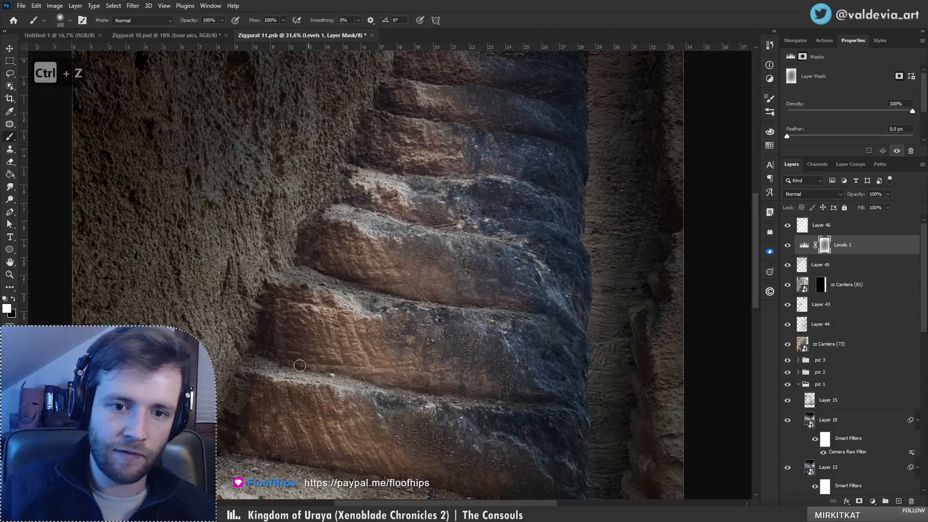
pyautogui.moveTo(427, 352); pyautogui.dragTo(387, 375)
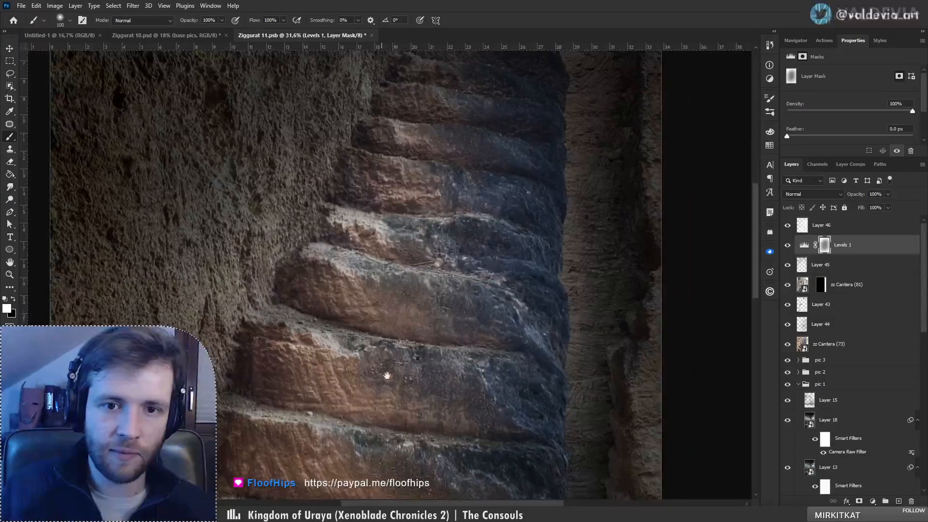
pyautogui.moveTo(312, 247); pyautogui.dragTo(495, 285)
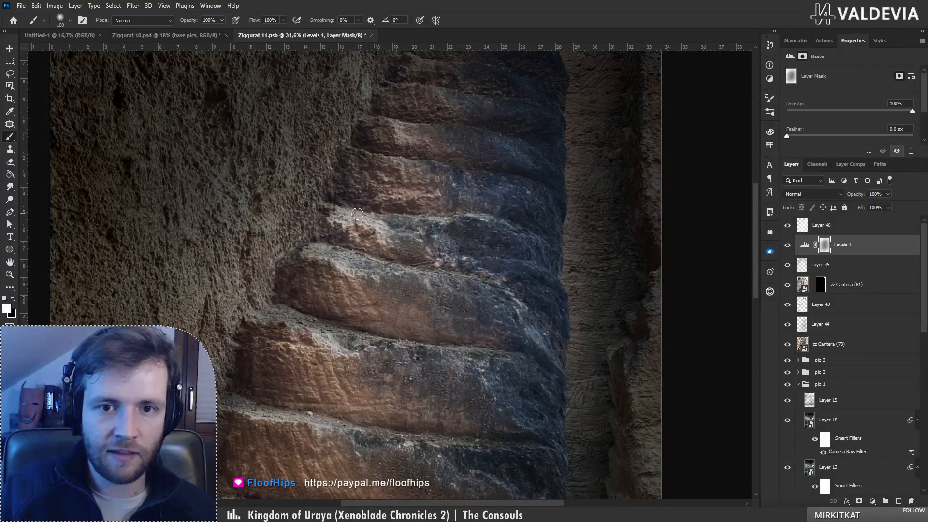
pyautogui.moveTo(358, 214); pyautogui.dragTo(477, 222)
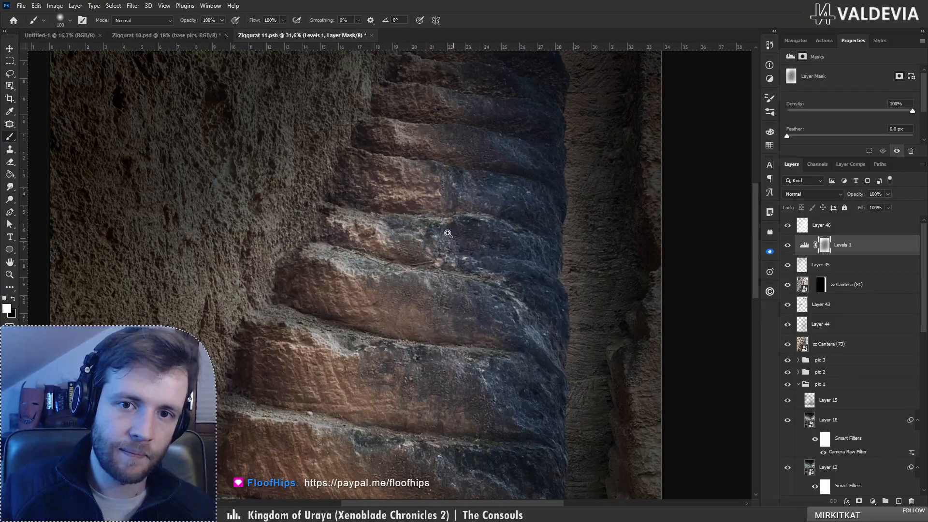
pyautogui.moveTo(378, 217)
pyautogui.mouseDown()
pyautogui.moveTo(295, 222)
pyautogui.moveTo(323, 216)
pyautogui.mouseUp()
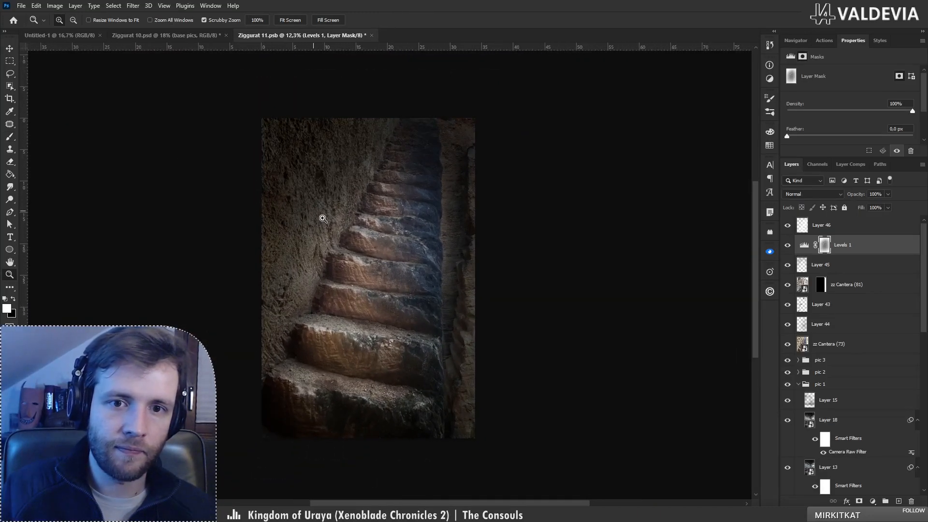
# Step: Brighten the rough wall beside the stairs with black strokes on the Levels 1 mask using a 1500 px soft brush, undoing the excess strokes
pyautogui.press('b')
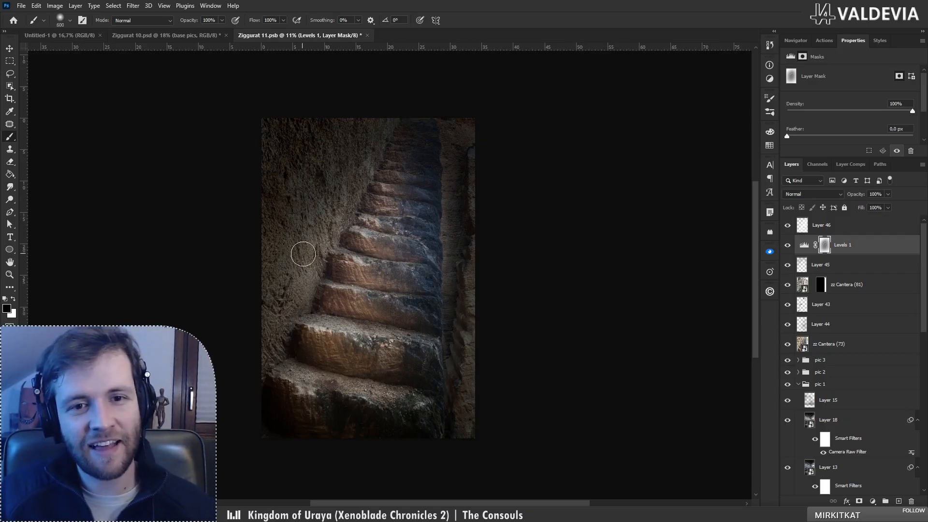
pyautogui.press(']')
pyautogui.press(']')
pyautogui.press(']')
pyautogui.press(']')
pyautogui.press(']')
pyautogui.press(']')
pyautogui.press(']')
pyautogui.press(']')
pyautogui.press(']')
pyautogui.moveTo(305, 296)
pyautogui.mouseDown()
pyautogui.moveTo(375, 161)
pyautogui.moveTo(358, 232)
pyautogui.moveTo(371, 181)
pyautogui.moveTo(294, 315)
pyautogui.mouseUp()
pyautogui.hotkey('ctrl', 'z')
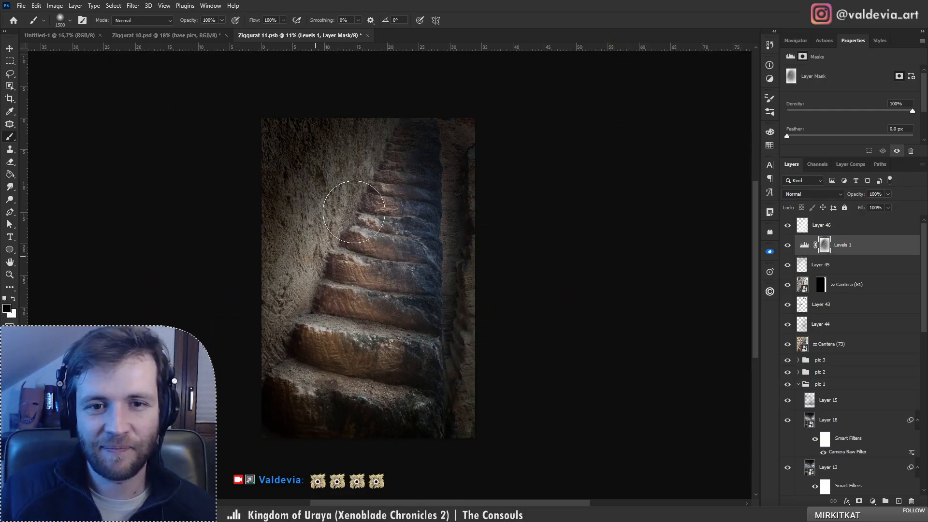
pyautogui.hotkey('ctrl', 'z')
pyautogui.hotkey('ctrl', 'z')
pyautogui.hotkey('ctrl', 'z')
pyautogui.hotkey('ctrl', 'z')
pyautogui.hotkey('ctrl', 'z')
pyautogui.hotkey('ctrl', 'z')
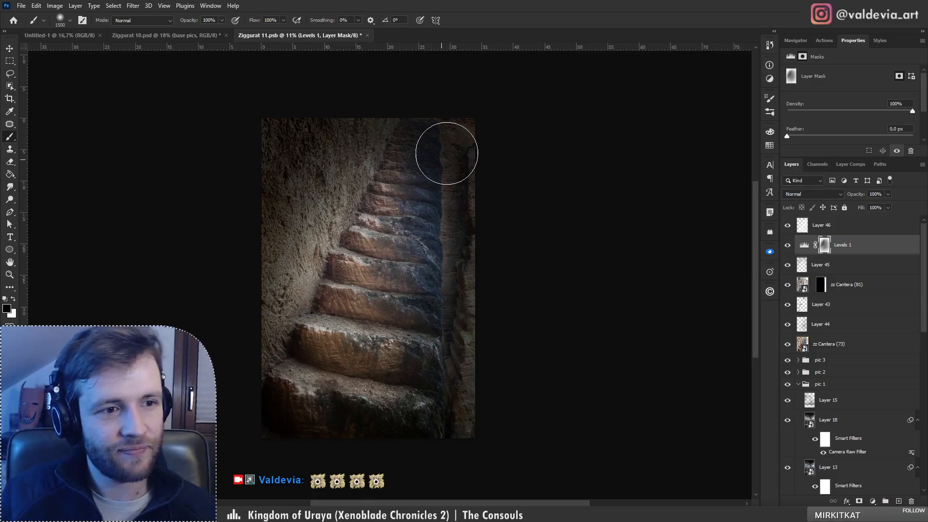
# Step: Reduce the soft brush to 600 px and paint black on the Levels 1 mask to brighten the wall along the stairs' edge
pyautogui.moveTo(425, 244); pyautogui.dragTo(475, 288)
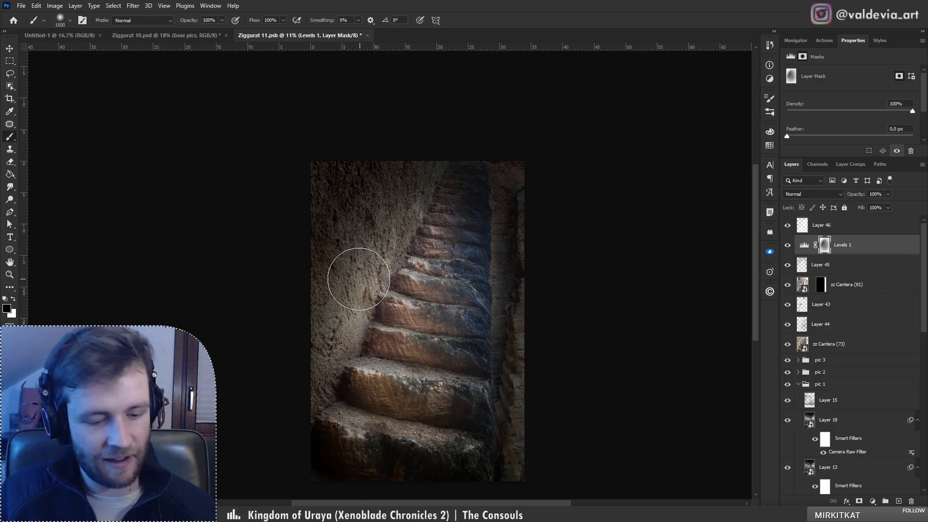
pyautogui.press('[')
pyautogui.press('[')
pyautogui.press('[')
pyautogui.press('[')
pyautogui.press('[')
pyautogui.press('[')
pyautogui.press('[')
pyautogui.press('[')
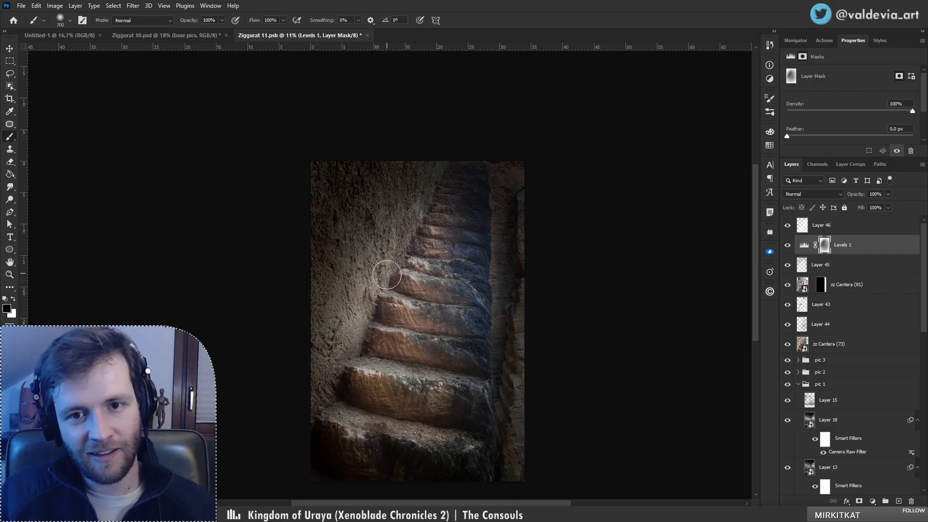
pyautogui.hotkey('ctrl', 'z')
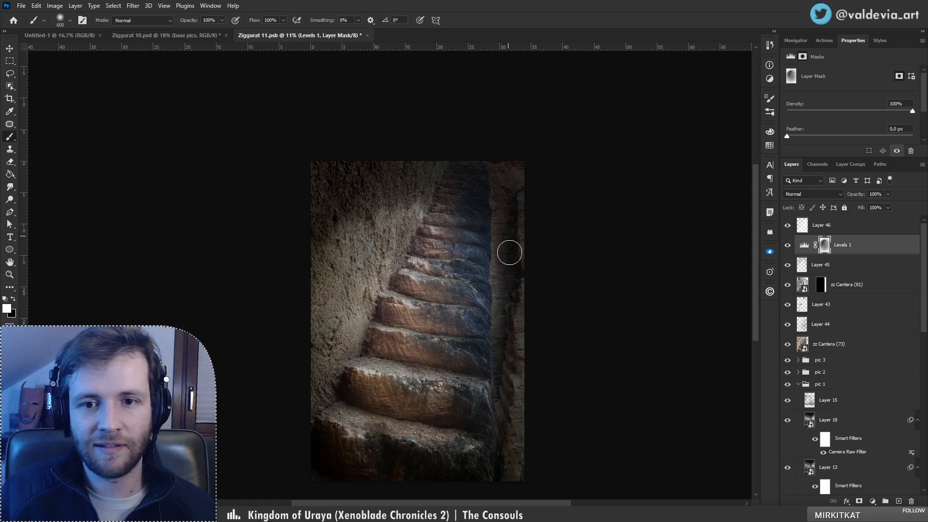
# Step: Compare the scene with the zz Cantera (73) photo shown on its own, and restore the other layers' visibility
pyautogui.keyDown('alt'); pyautogui.click(787, 345); pyautogui.keyUp('alt')
pyautogui.keyDown('alt'); pyautogui.click(787, 344); pyautogui.keyUp('alt')
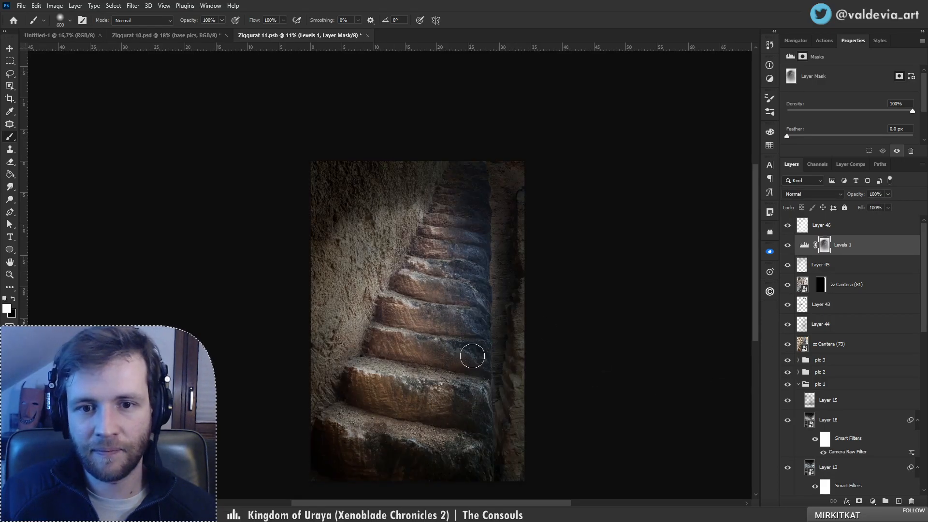
pyautogui.moveTo(473, 356); pyautogui.dragTo(487, 304)
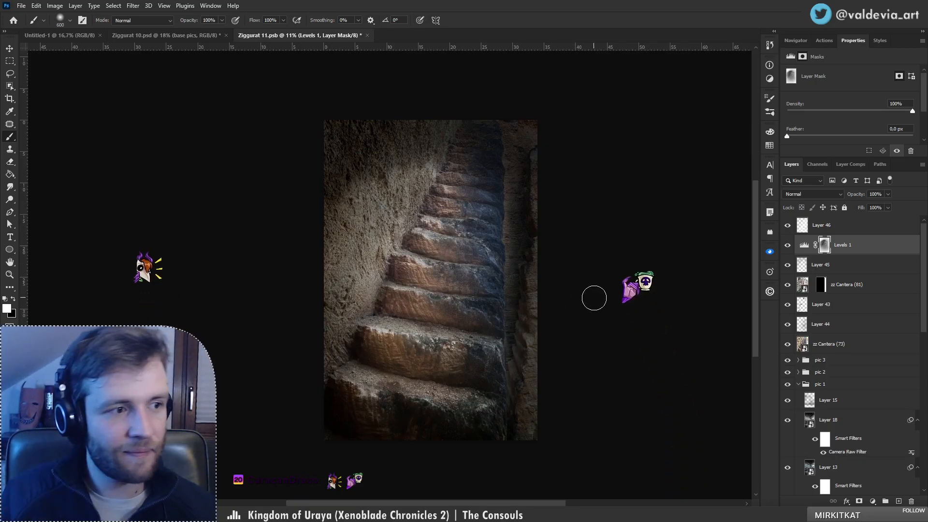
# Step: Paint white on the Overlay layer, Layer 46, over the upper part of the rough wall and the large lower step
pyautogui.hotkey('alt', ']')
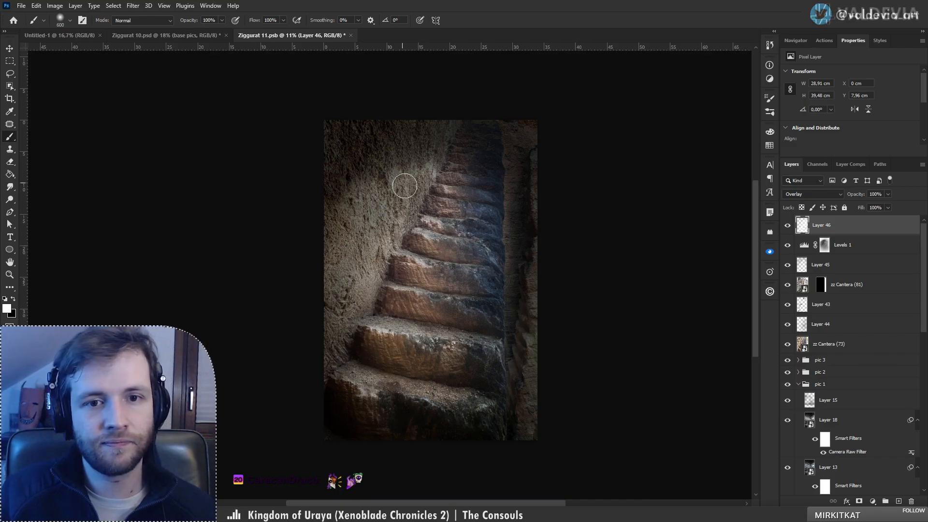
pyautogui.moveTo(399, 180); pyautogui.dragTo(438, 166)
pyautogui.moveTo(333, 185)
pyautogui.mouseDown()
pyautogui.moveTo(418, 149)
pyautogui.moveTo(389, 160)
pyautogui.mouseUp()
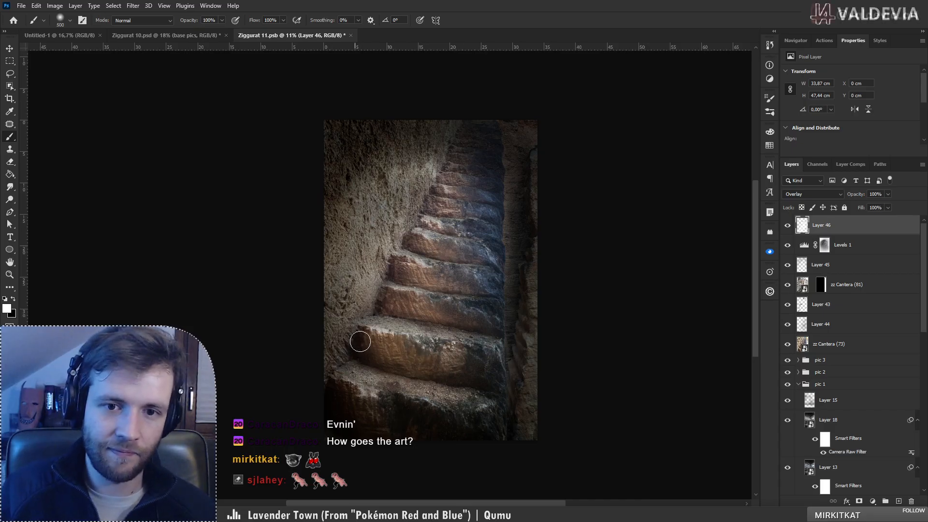
pyautogui.moveTo(420, 344); pyautogui.dragTo(454, 343)
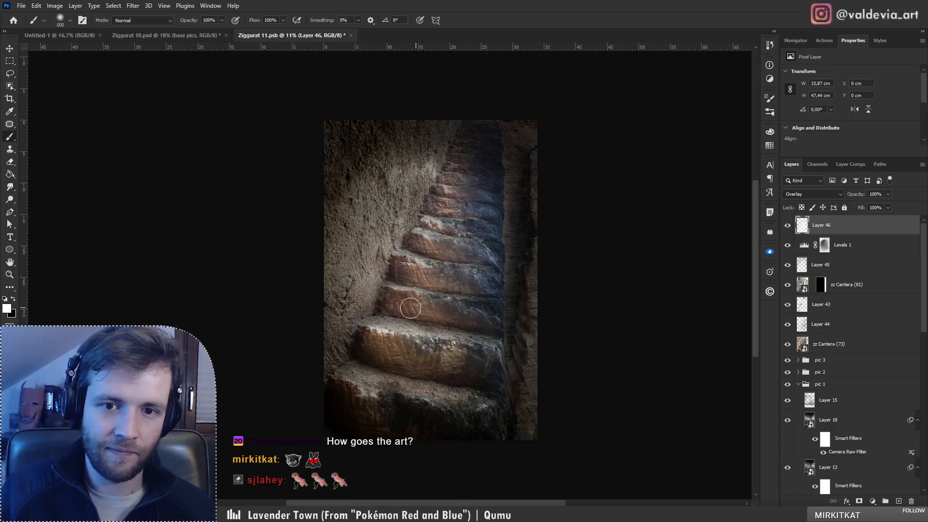
# Step: Brighten the front faces of the two lowest steps with black strokes on the Levels 1 mask using a 500 px soft brush
pyautogui.click(852, 261)
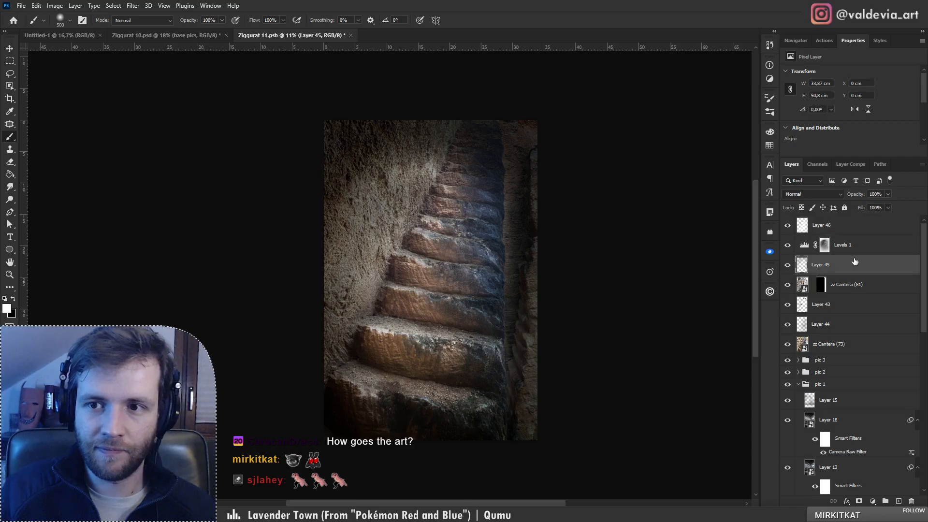
pyautogui.click(823, 247)
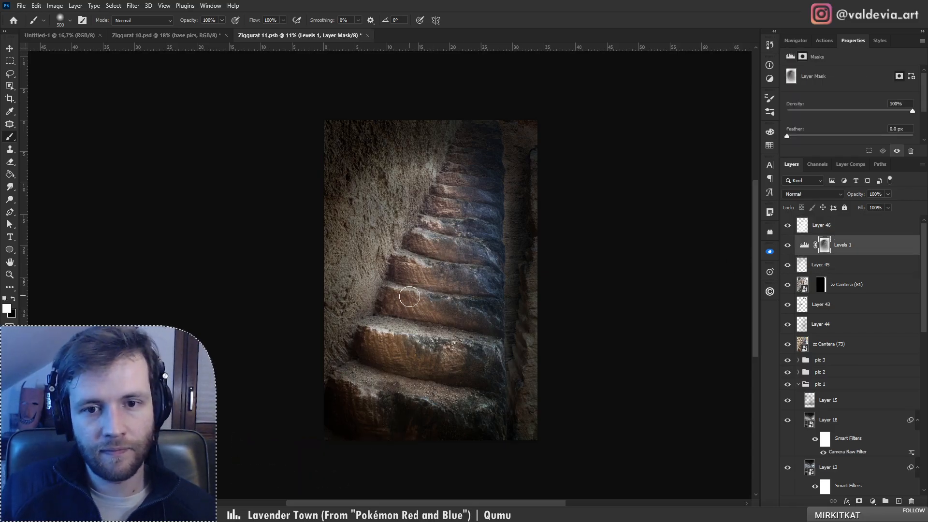
pyautogui.moveTo(394, 294); pyautogui.dragTo(502, 303)
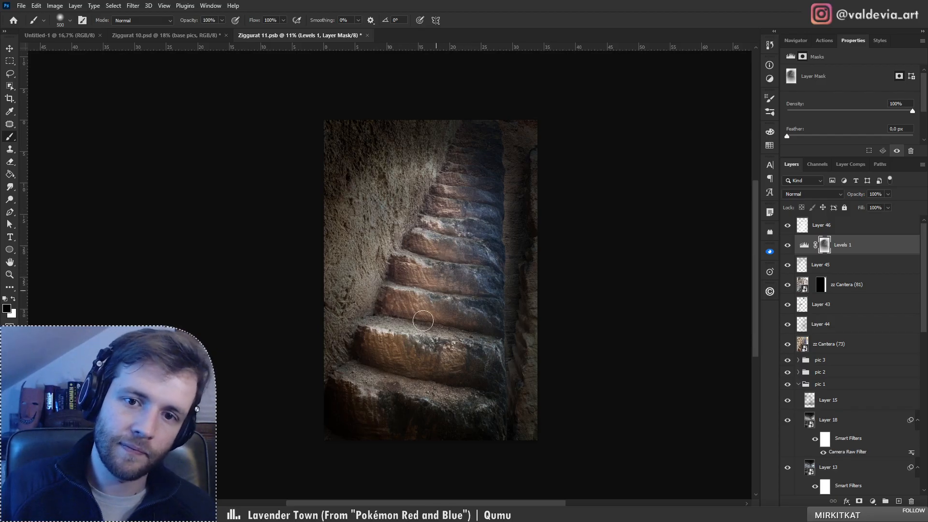
pyautogui.moveTo(423, 321)
pyautogui.mouseDown()
pyautogui.moveTo(446, 352)
pyautogui.moveTo(469, 361)
pyautogui.moveTo(372, 348)
pyautogui.moveTo(488, 370)
pyautogui.mouseUp()
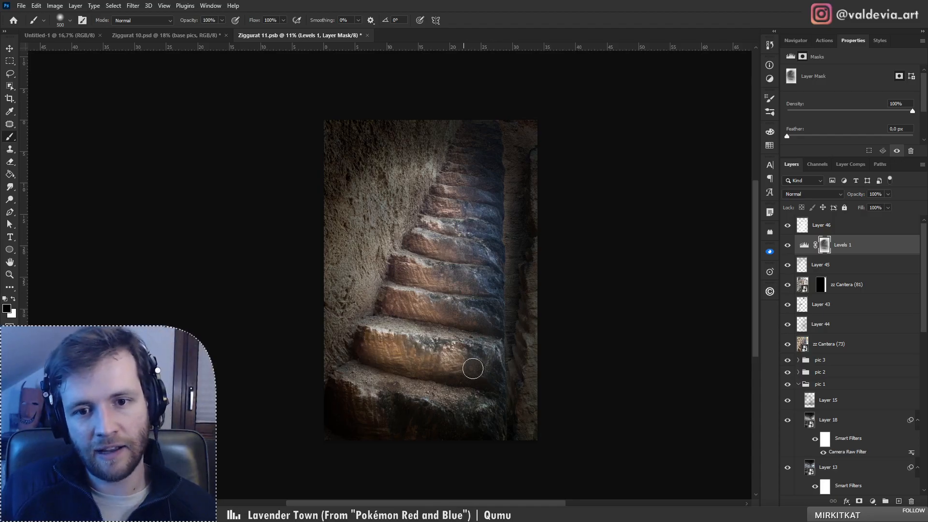
pyautogui.hotkey('ctrl', 'z')
pyautogui.hotkey('ctrl', 'z')
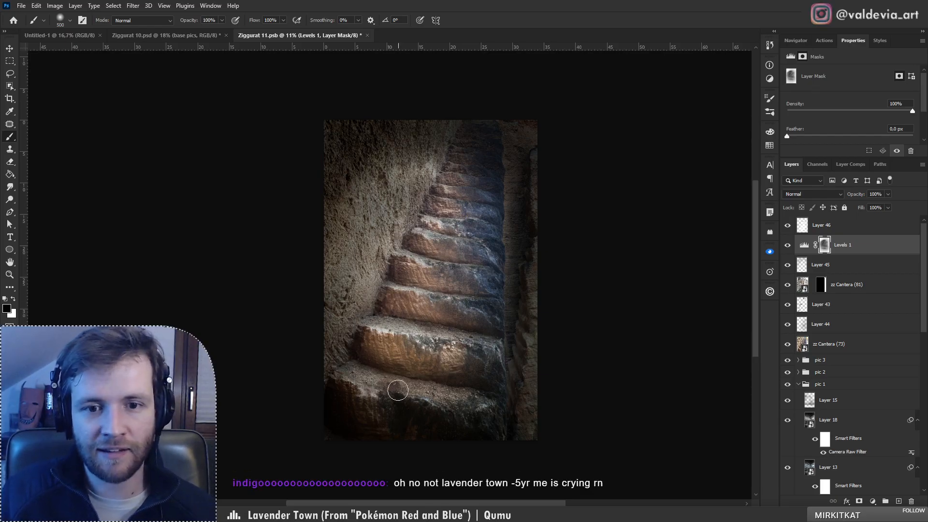
pyautogui.moveTo(386, 405)
pyautogui.mouseDown()
pyautogui.moveTo(409, 398)
pyautogui.moveTo(445, 411)
pyautogui.moveTo(415, 417)
pyautogui.moveTo(472, 432)
pyautogui.mouseUp()
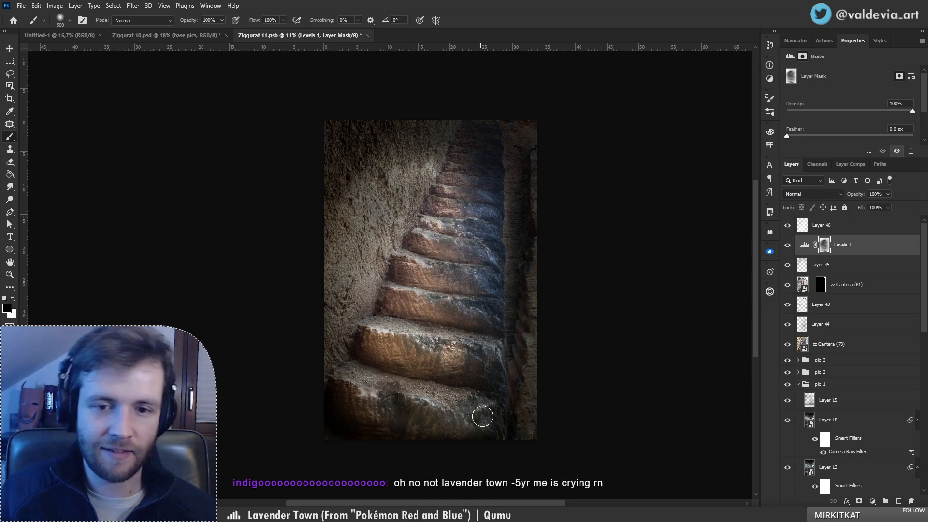
# Step: Refine the shading of the middle steps on the Levels 1 mask with a 175 px soft brush, switching the paint color to white
pyautogui.press('z')
pyautogui.moveTo(428, 265); pyautogui.dragTo(520, 177)
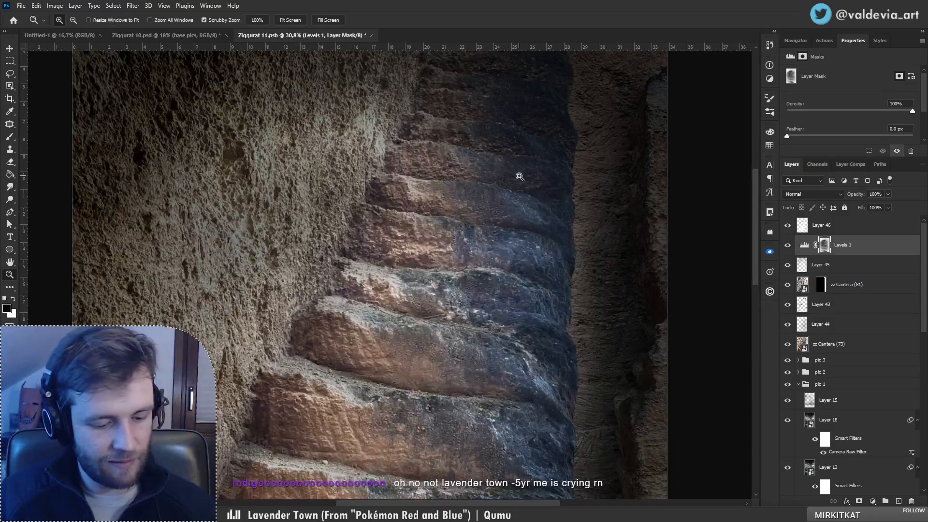
pyautogui.press('b')
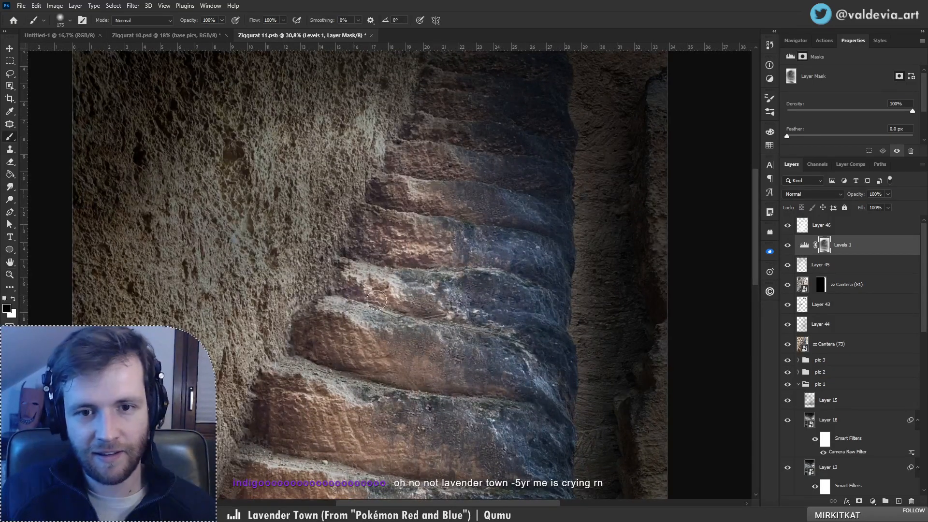
pyautogui.hotkey('ctrl', 'z')
pyautogui.press('x')
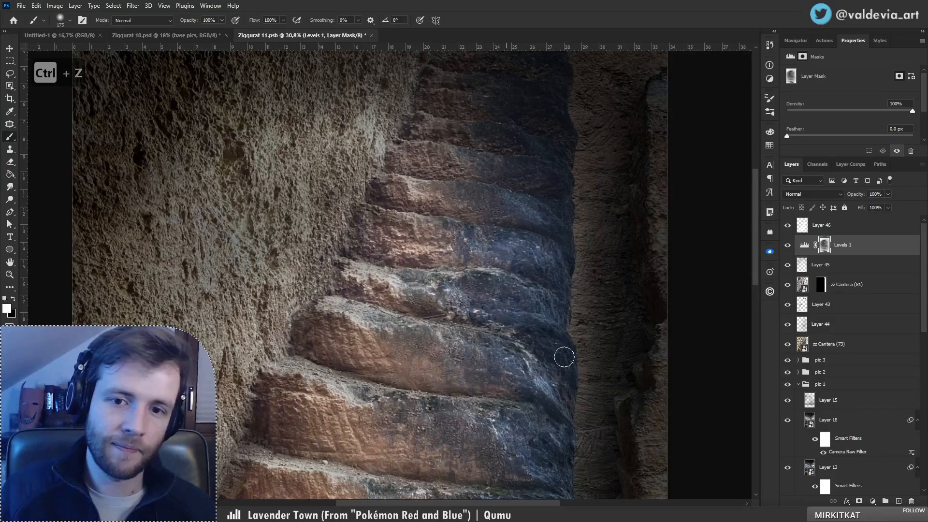
pyautogui.press('z')
pyautogui.moveTo(417, 312)
pyautogui.mouseDown()
pyautogui.moveTo(366, 331)
pyautogui.moveTo(421, 339)
pyautogui.mouseUp()
pyautogui.press('b')
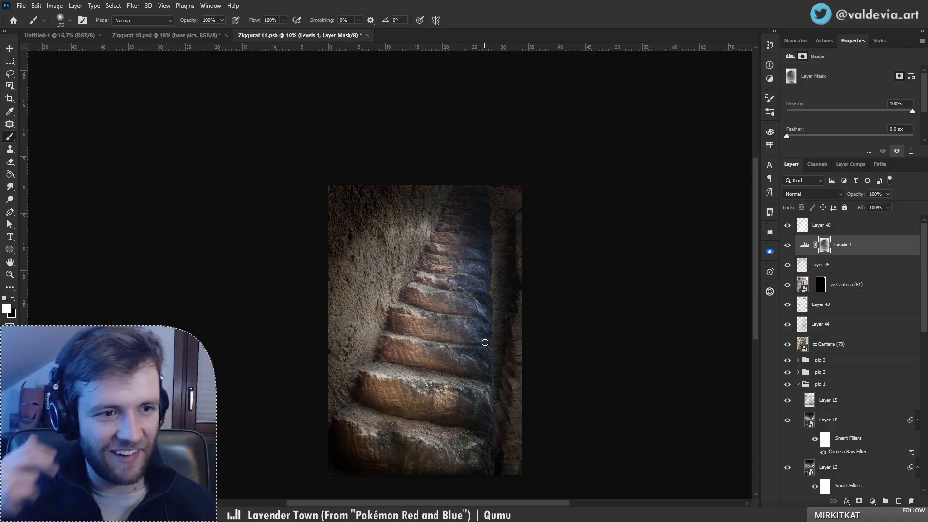
# Step: Try small white strokes on the Levels 1 mask around the lower steps with the 175 px brush, and undo them
pyautogui.press('z')
pyautogui.moveTo(446, 279)
pyautogui.mouseDown()
pyautogui.moveTo(413, 279)
pyautogui.moveTo(455, 280)
pyautogui.mouseUp()
pyautogui.press('b')
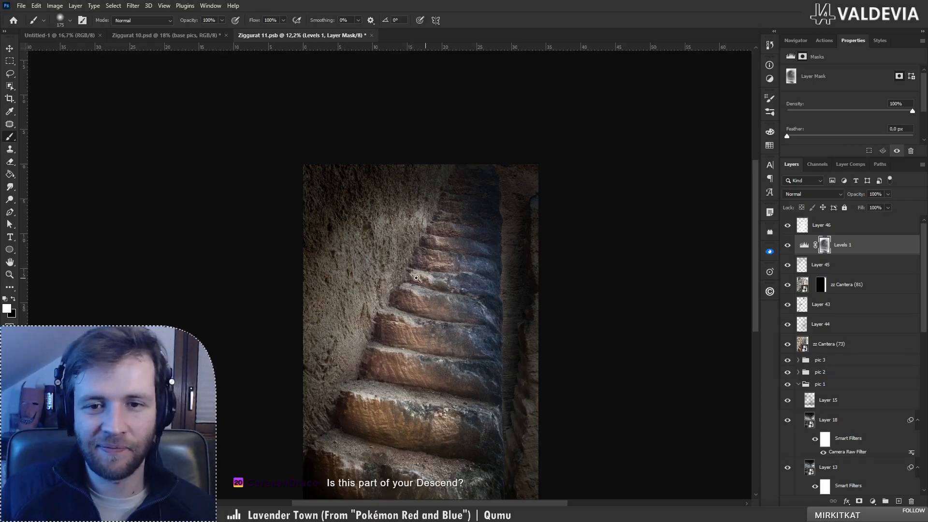
pyautogui.moveTo(416, 278)
pyautogui.mouseDown()
pyautogui.moveTo(382, 278)
pyautogui.moveTo(409, 279)
pyautogui.moveTo(420, 299)
pyautogui.moveTo(445, 299)
pyautogui.mouseUp()
pyautogui.press('z')
pyautogui.press('b')
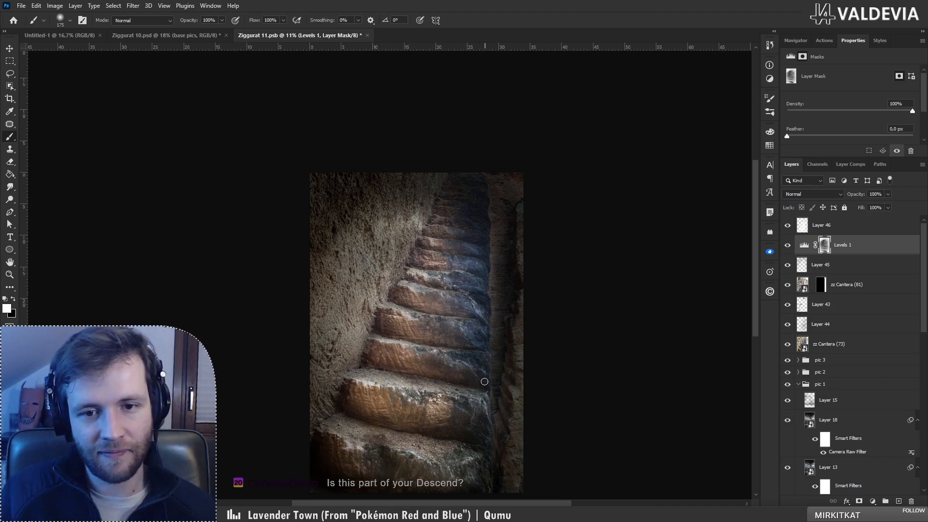
pyautogui.hotkey('ctrl', 'z')
pyautogui.hotkey('ctrl', 'z')
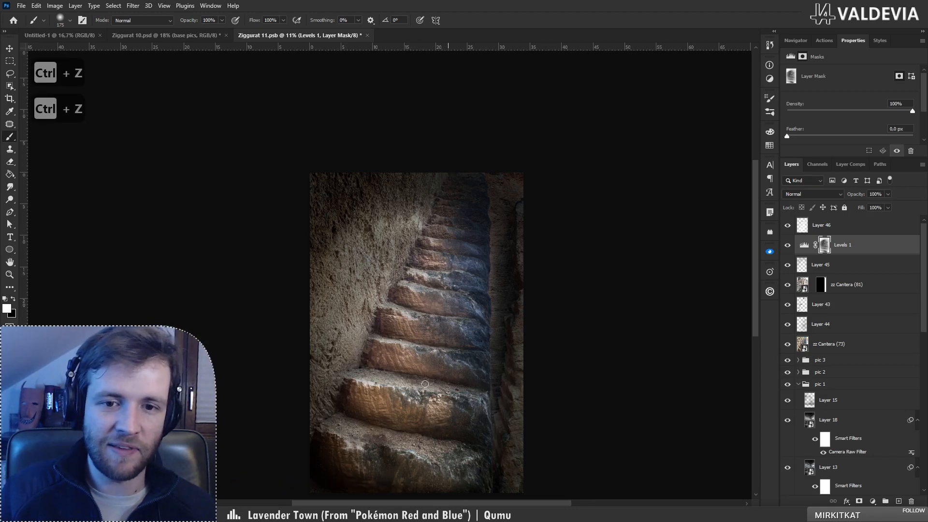
# Step: Enlarge the soft brush to 500 px and paint white on the Levels 1 mask over the narrow wall on the stairs' shadowed side
pyautogui.moveTo(453, 378); pyautogui.dragTo(436, 321)
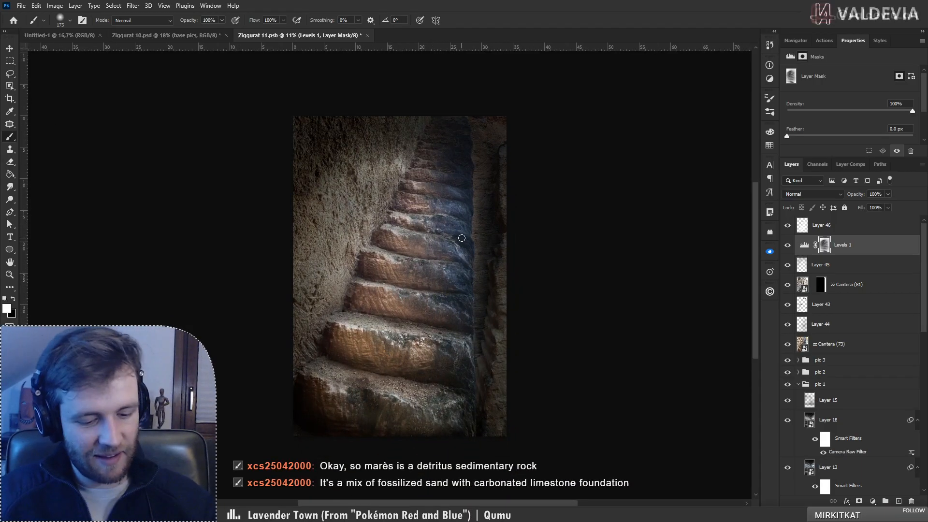
pyautogui.press(']')
pyautogui.press(']')
pyautogui.press(']')
pyautogui.press(']')
pyautogui.press(']')
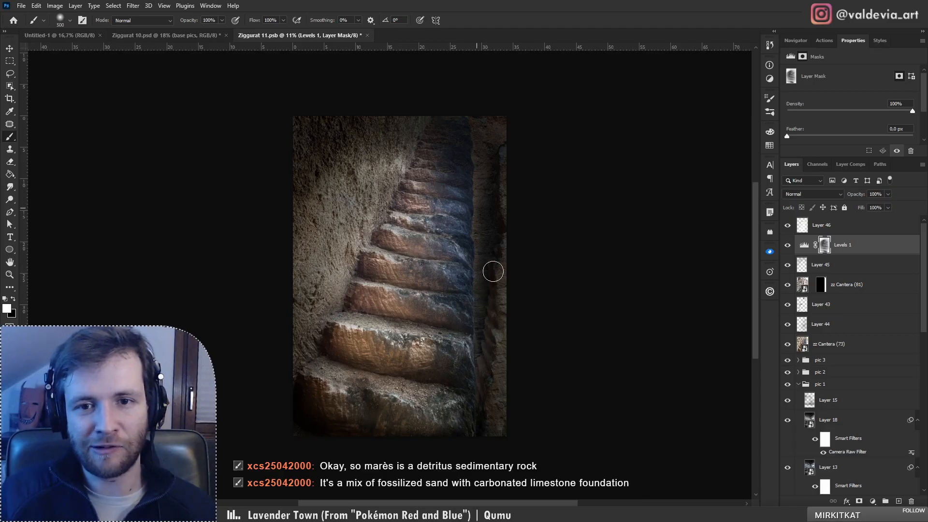
pyautogui.hotkey('ctrl', 'z')
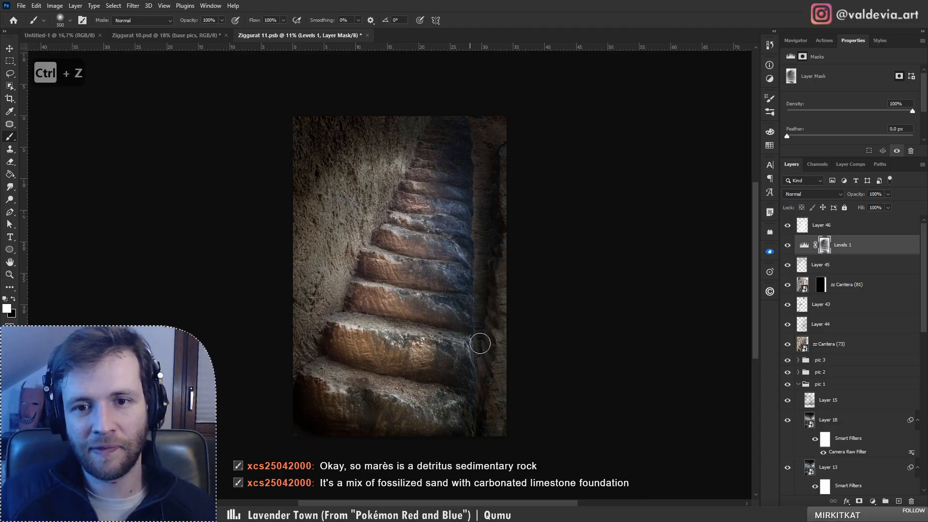
# Step: Add a new layer clipped to zz Cantera (81) and paint soft black shading, touched up with white, on the narrow wall beside the stairs
pyautogui.click(865, 345)
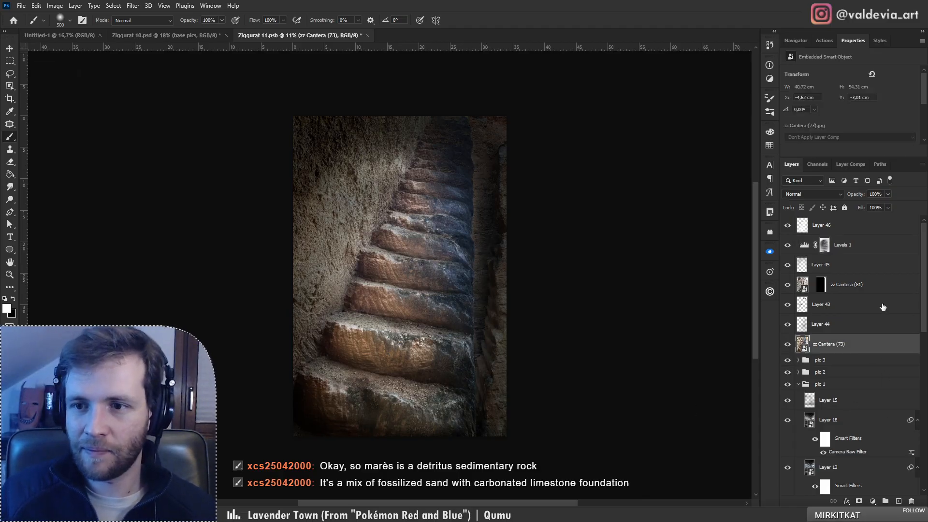
pyautogui.click(880, 288)
pyautogui.click(899, 501)
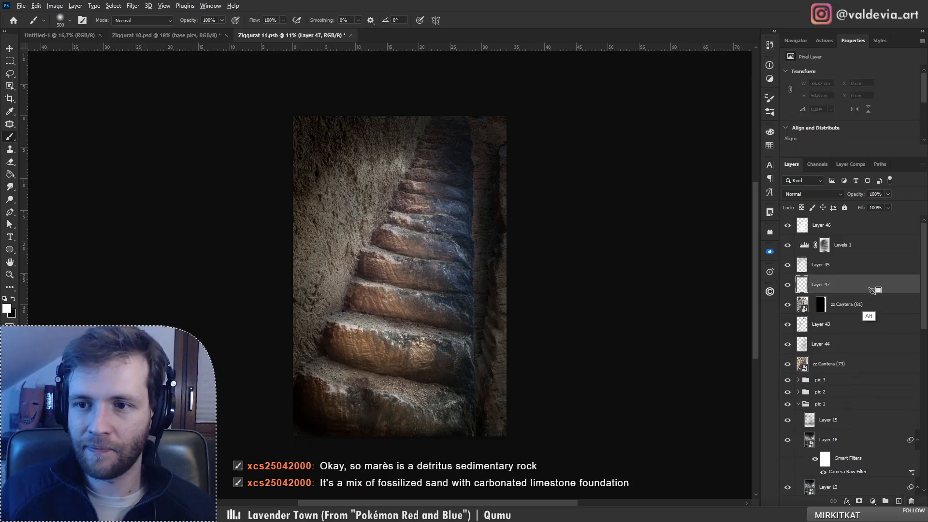
pyautogui.keyDown('alt'); pyautogui.click(872, 291); pyautogui.keyUp('alt')
pyautogui.press('x')
pyautogui.moveTo(469, 159)
pyautogui.mouseDown()
pyautogui.moveTo(470, 358)
pyautogui.moveTo(453, 214)
pyautogui.moveTo(468, 404)
pyautogui.moveTo(454, 291)
pyautogui.moveTo(457, 142)
pyautogui.moveTo(466, 279)
pyautogui.moveTo(471, 255)
pyautogui.moveTo(466, 366)
pyautogui.moveTo(449, 198)
pyautogui.moveTo(480, 360)
pyautogui.moveTo(467, 194)
pyautogui.moveTo(476, 199)
pyautogui.moveTo(472, 314)
pyautogui.mouseUp()
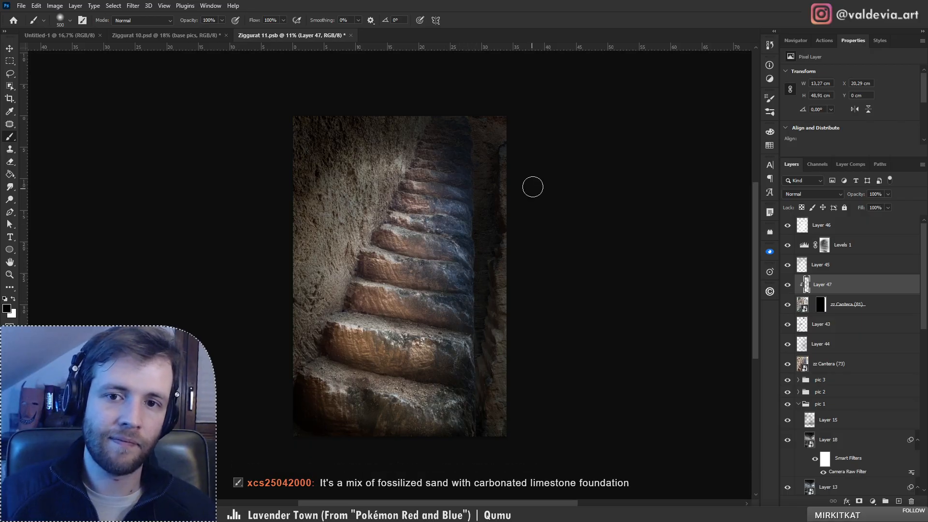
pyautogui.press('x')
pyautogui.moveTo(533, 187)
pyautogui.mouseDown()
pyautogui.moveTo(528, 267)
pyautogui.moveTo(516, 263)
pyautogui.moveTo(503, 216)
pyautogui.moveTo(501, 387)
pyautogui.moveTo(503, 153)
pyautogui.mouseUp()
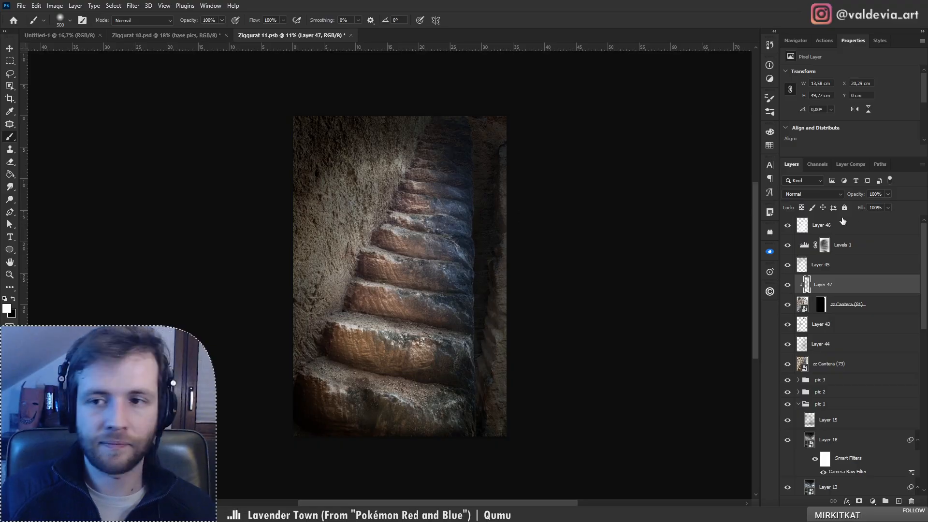
# Step: Stamp the visible image into a new smart object layer above Layer 46
pyautogui.click(865, 229)
pyautogui.hotkey('ctrl', 'shift', 'alt', 'n')
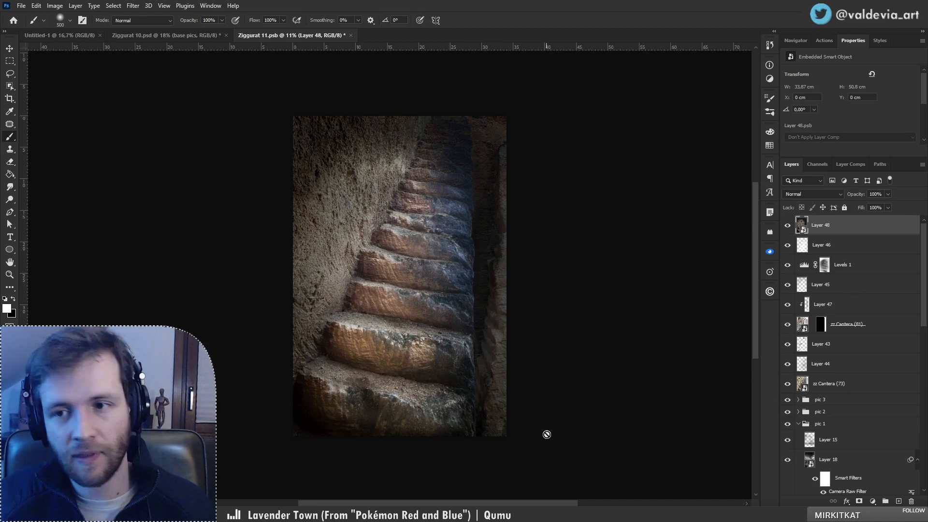
pyautogui.hotkey('ctrl', 'shift', 's')
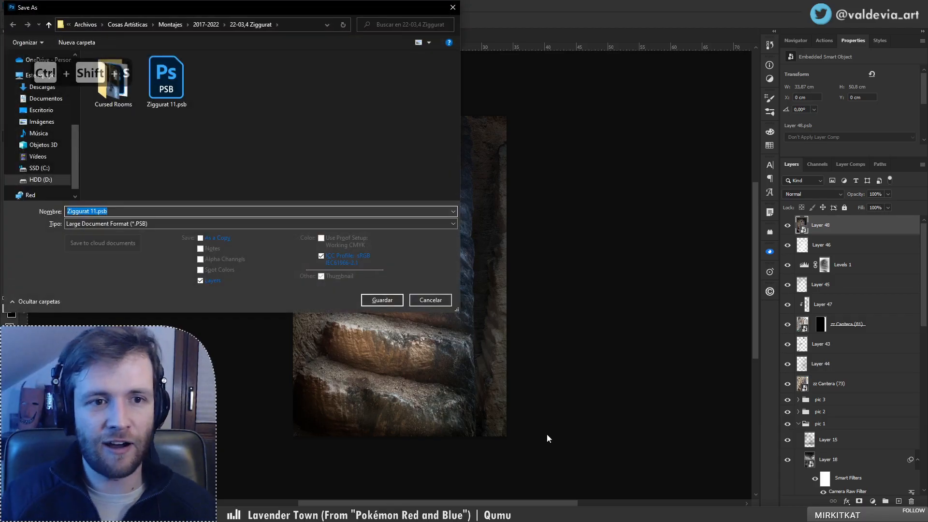
pyautogui.click(427, 300)
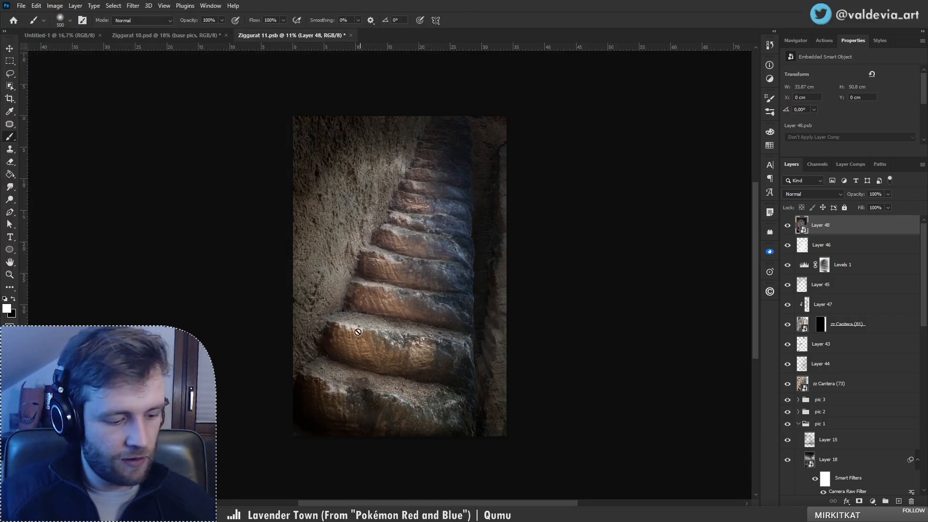
# Step: Apply the Camera Raw filter to the merged smart object, setting Temperature to +9 and Saturation to -32
pyautogui.hotkey('ctrl', 'shift', 'a')
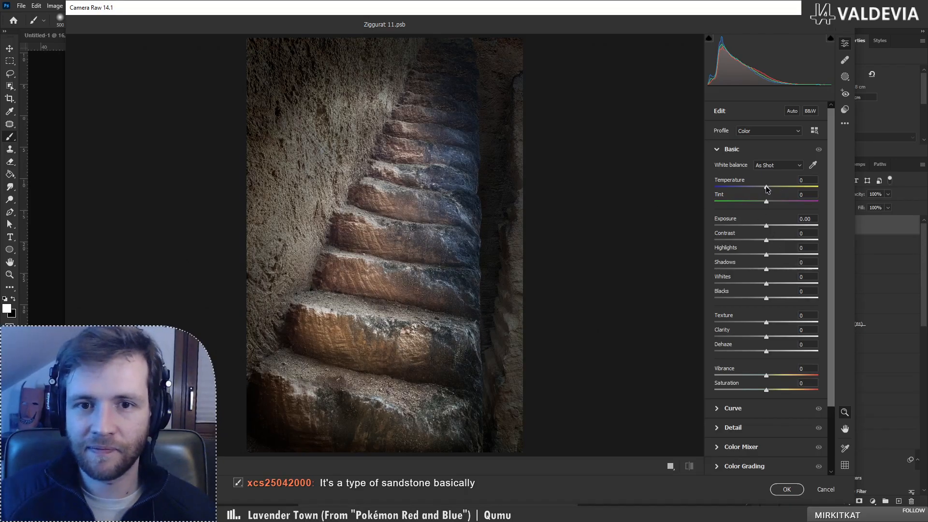
pyautogui.moveTo(768, 190); pyautogui.dragTo(765, 189)
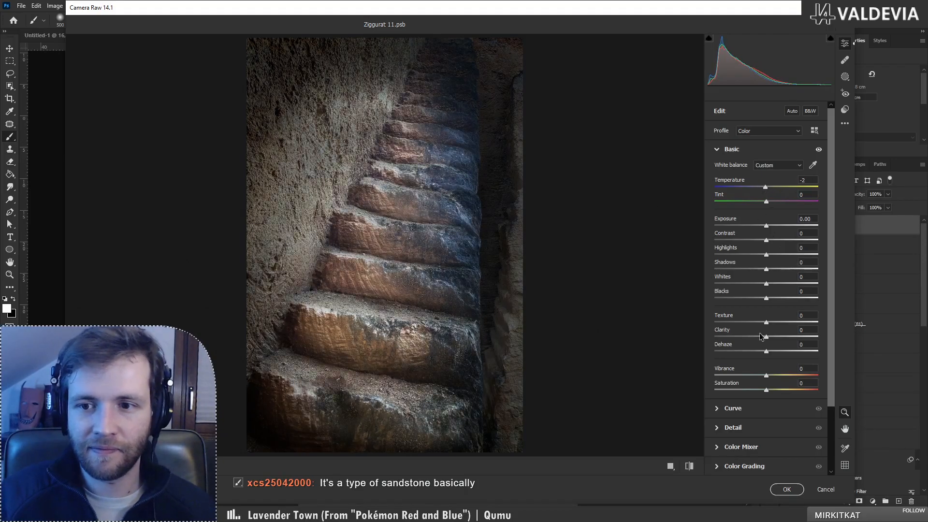
pyautogui.moveTo(771, 391); pyautogui.dragTo(750, 393)
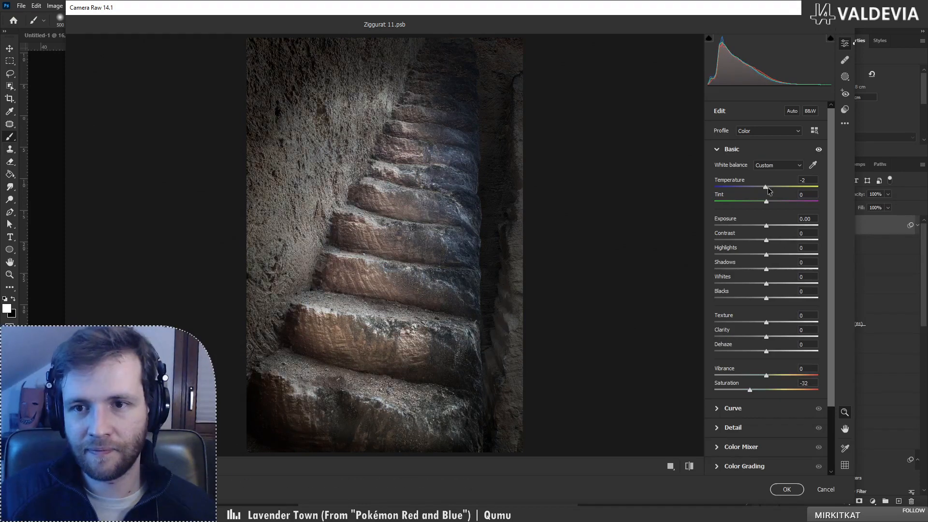
pyautogui.moveTo(768, 188); pyautogui.dragTo(771, 188)
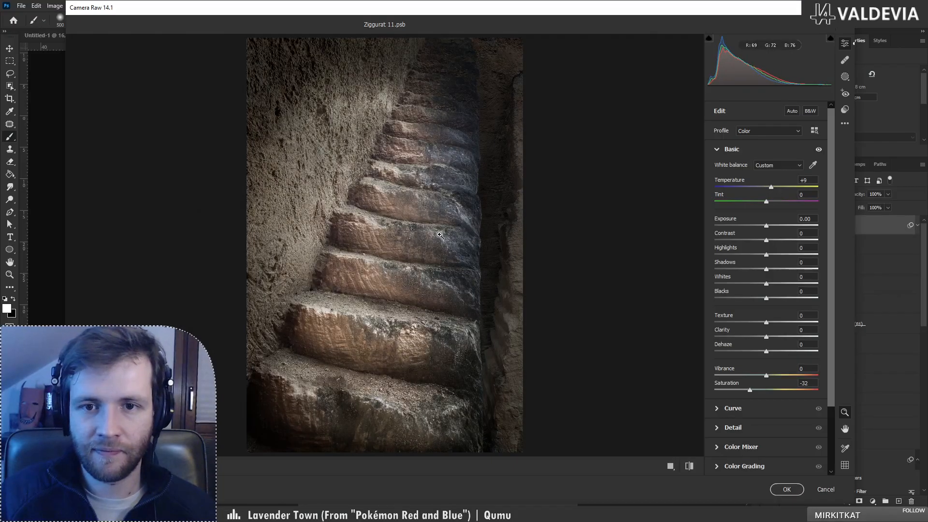
# Step: Add film grain to the stairway image with Grain 43 and Size 46
pyautogui.moveTo(446, 235); pyautogui.dragTo(398, 234)
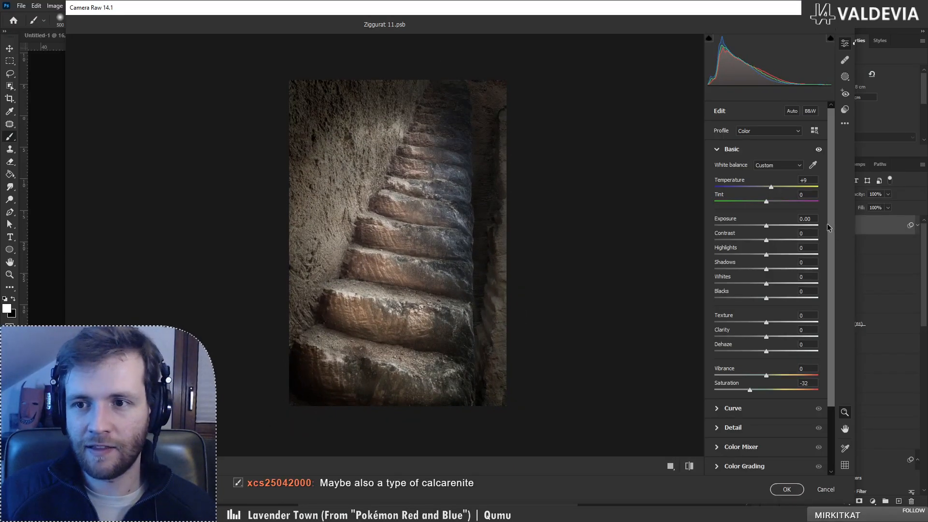
pyautogui.scroll(-3, 828, 227)
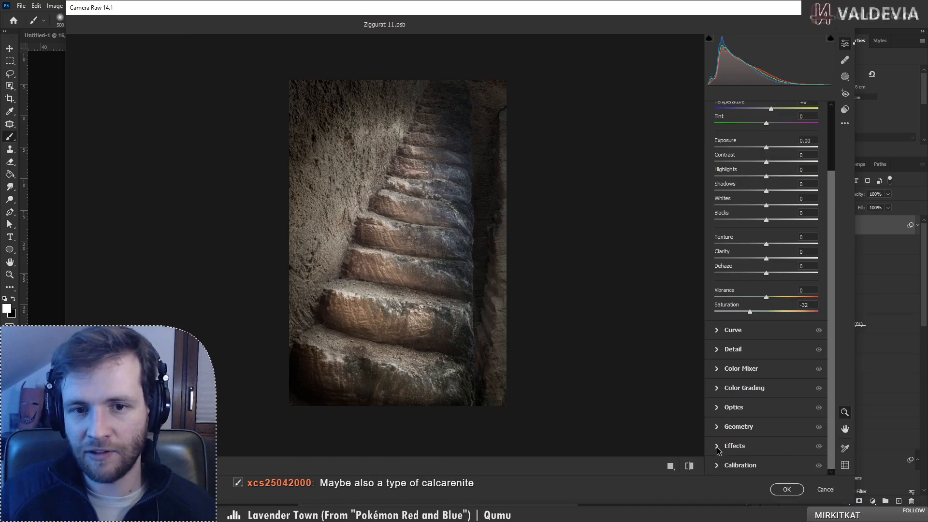
pyautogui.click(718, 451)
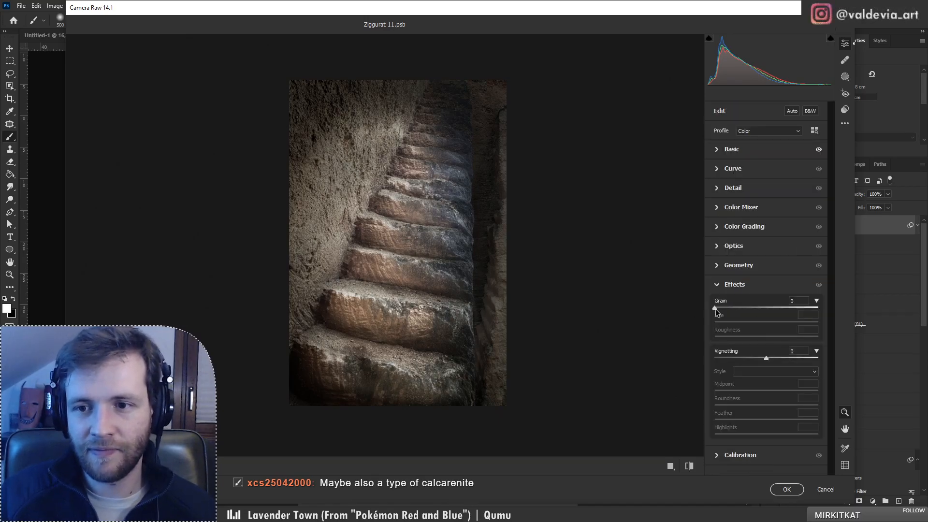
pyautogui.moveTo(715, 308); pyautogui.dragTo(757, 308)
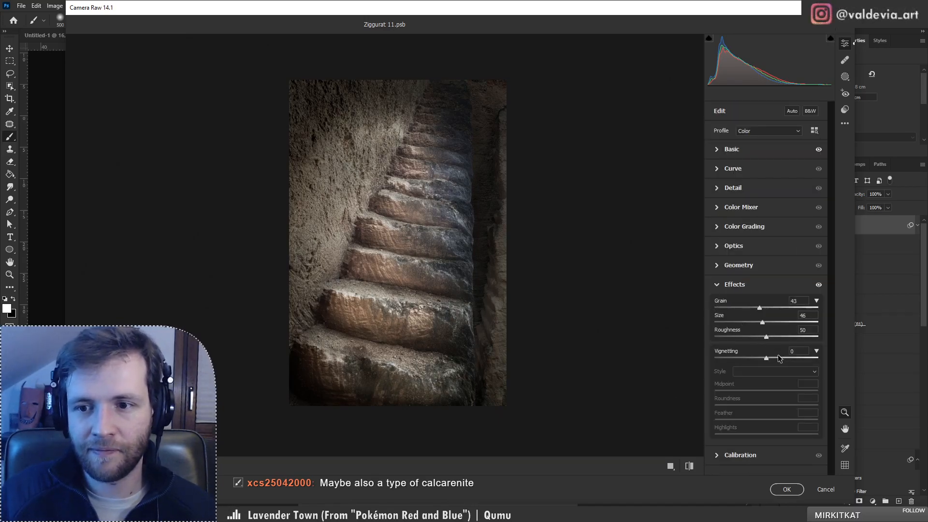
# Step: Add a Highlight Priority vignette of -28 with Midpoint 18, Roundness +100 and Feather 35
pyautogui.click(746, 358)
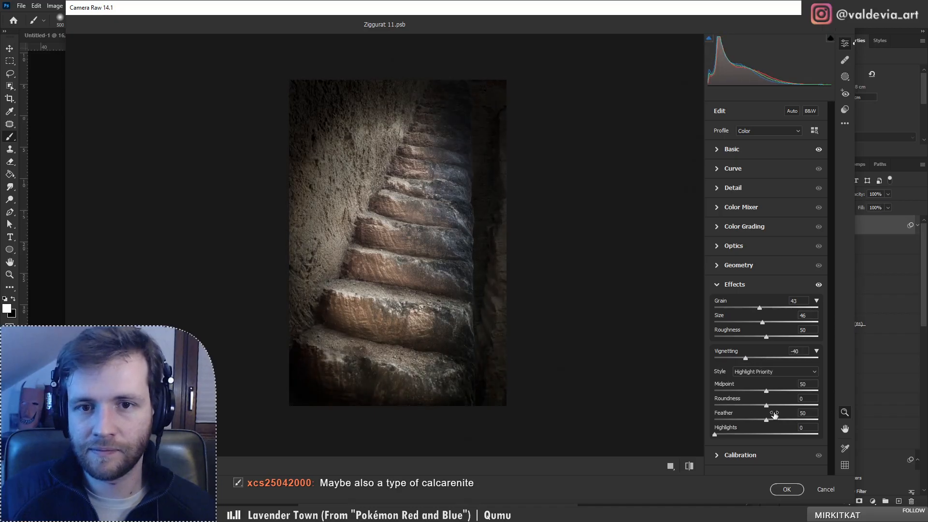
pyautogui.moveTo(786, 405); pyautogui.dragTo(885, 405)
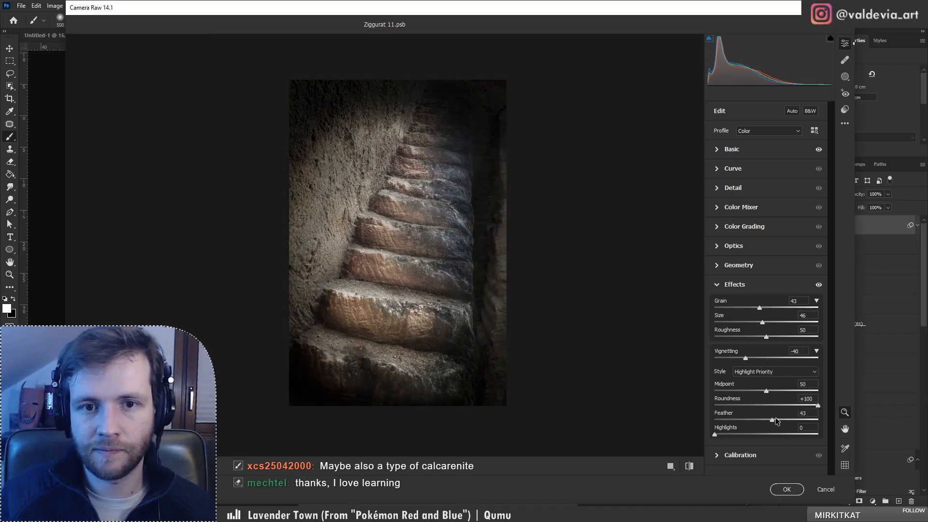
pyautogui.moveTo(783, 420); pyautogui.dragTo(736, 419)
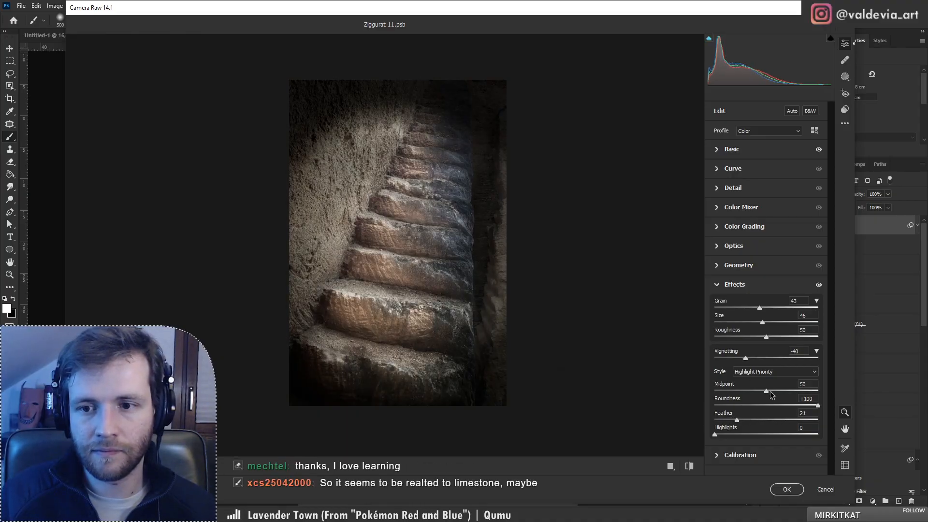
pyautogui.moveTo(788, 392); pyautogui.dragTo(689, 392)
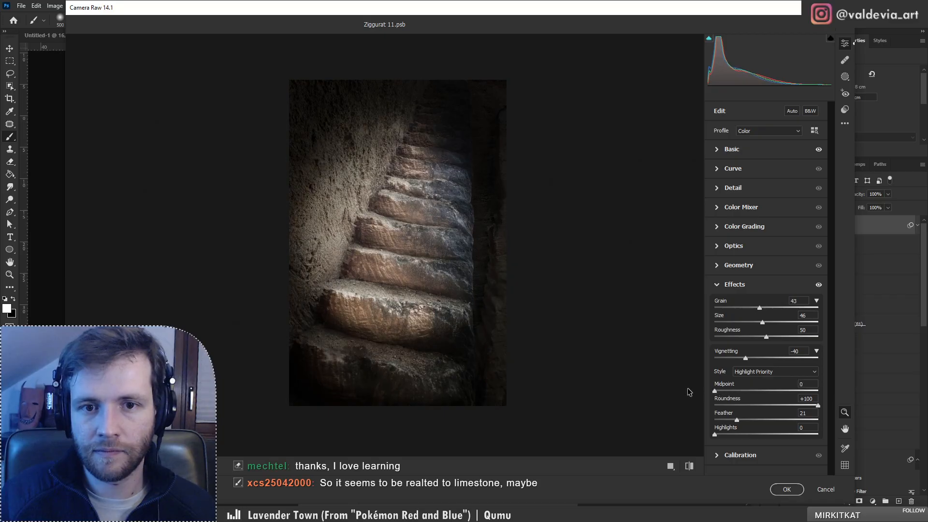
pyautogui.moveTo(737, 419); pyautogui.dragTo(763, 420)
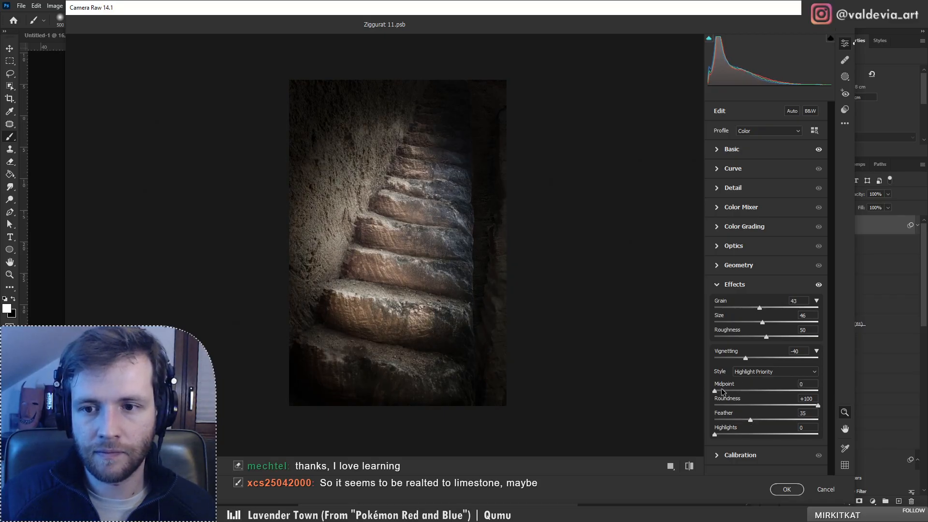
pyautogui.moveTo(723, 392)
pyautogui.mouseDown()
pyautogui.moveTo(751, 391)
pyautogui.moveTo(732, 391)
pyautogui.mouseUp()
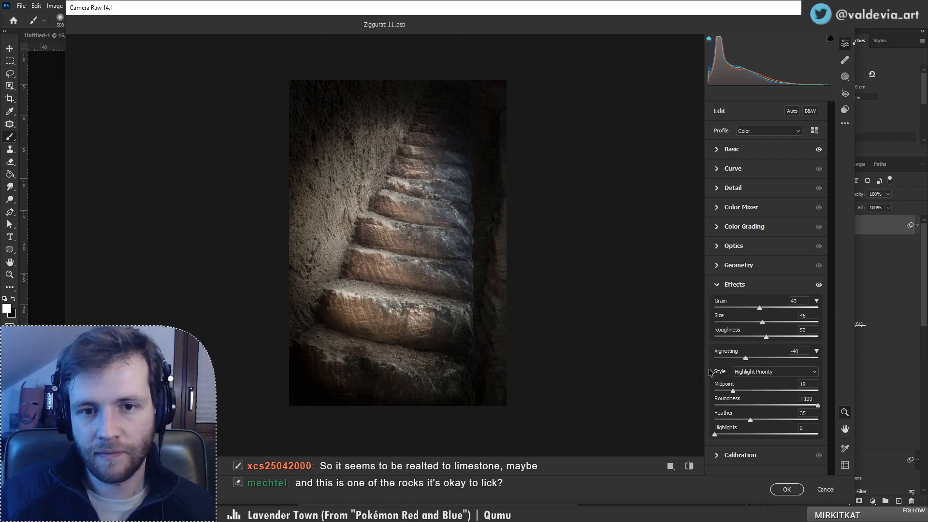
pyautogui.moveTo(746, 357); pyautogui.dragTo(752, 359)
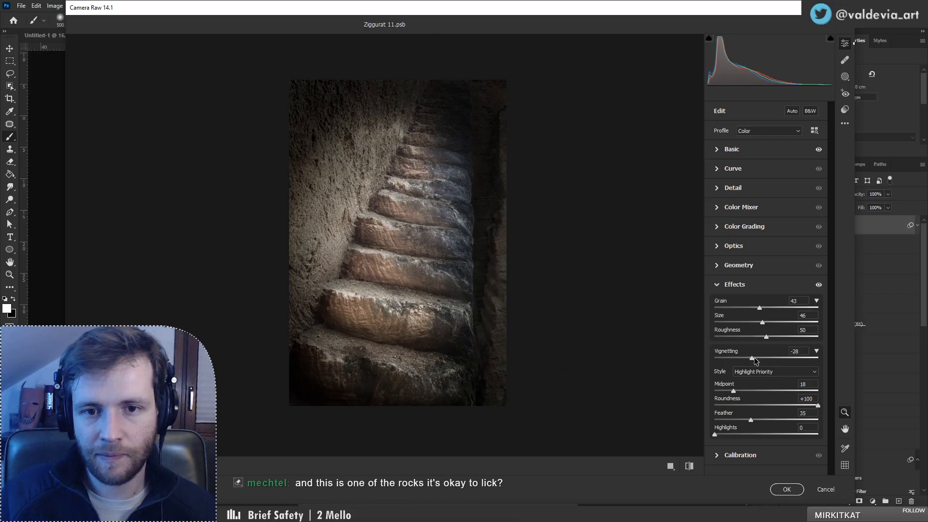
pyautogui.moveTo(358, 197)
pyautogui.mouseDown()
pyautogui.moveTo(321, 195)
pyautogui.moveTo(361, 195)
pyautogui.mouseUp()
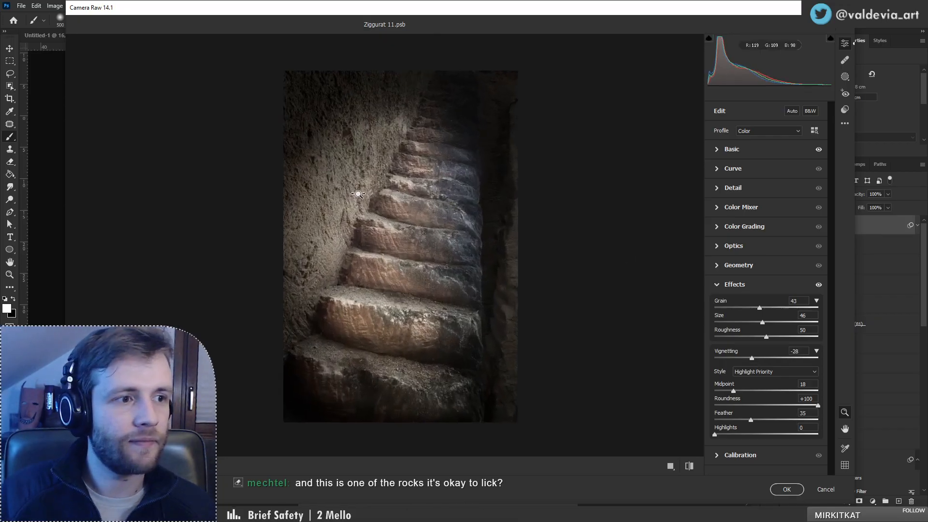
# Step: Set the stair image's basic adjustments to exposure -0.90, contrast +21, whites +57 and temperature -7
pyautogui.click(719, 150)
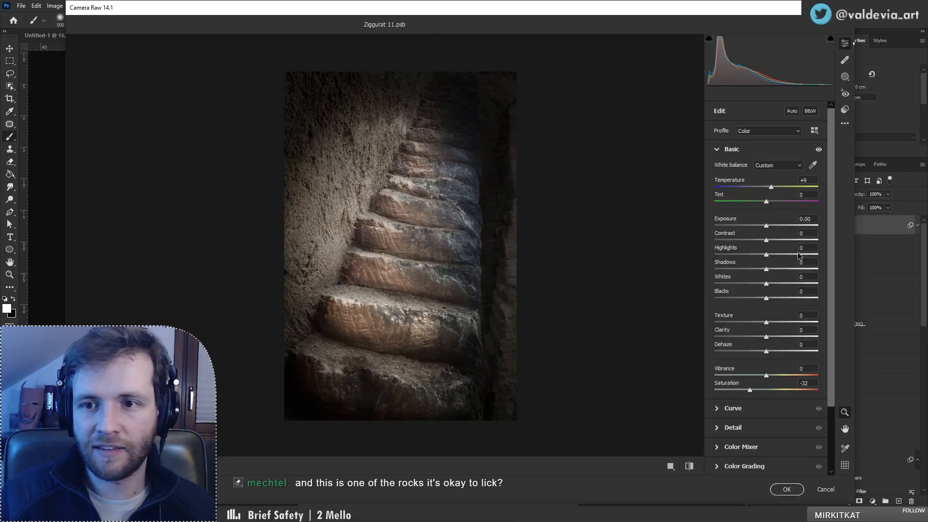
pyautogui.moveTo(759, 227); pyautogui.dragTo(775, 241)
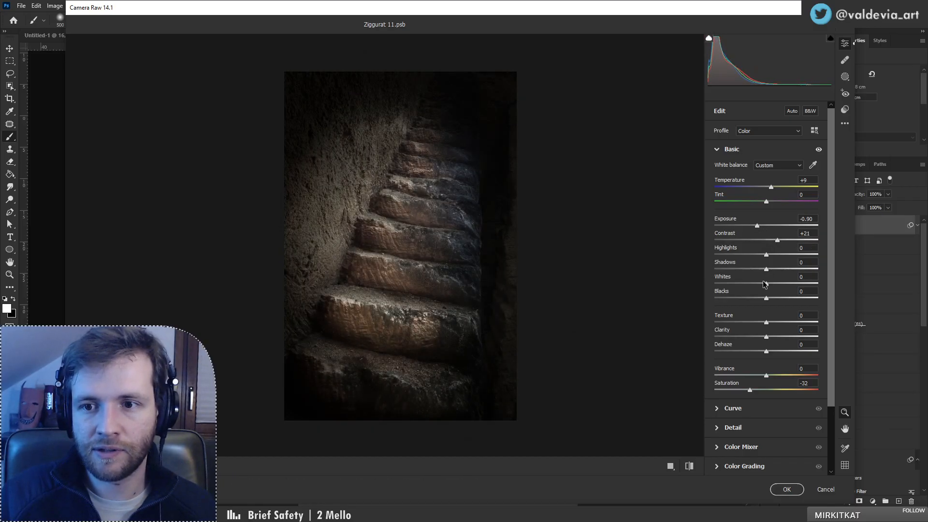
pyautogui.moveTo(765, 285); pyautogui.dragTo(796, 284)
pyautogui.moveTo(772, 188); pyautogui.dragTo(767, 200)
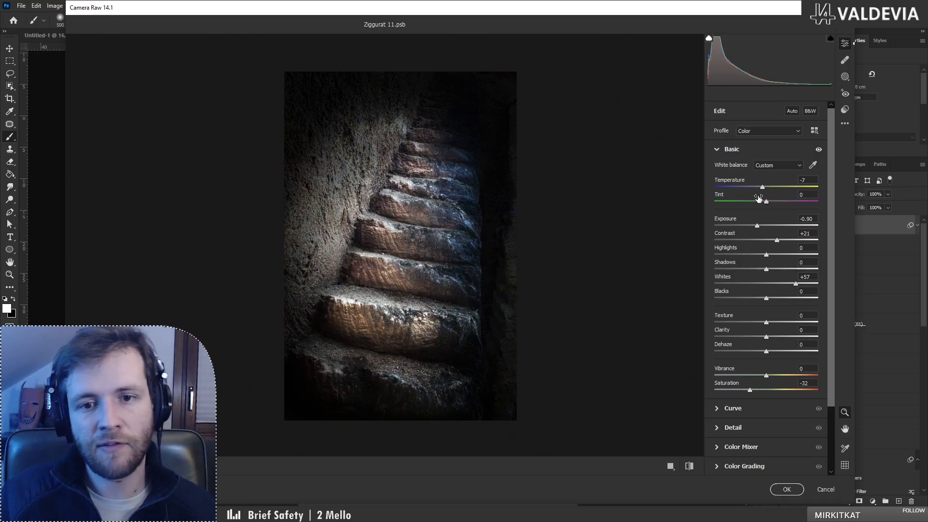
# Step: Deepen the stair image's dark tones by setting blacks to -24
pyautogui.moveTo(377, 226); pyautogui.dragTo(338, 227)
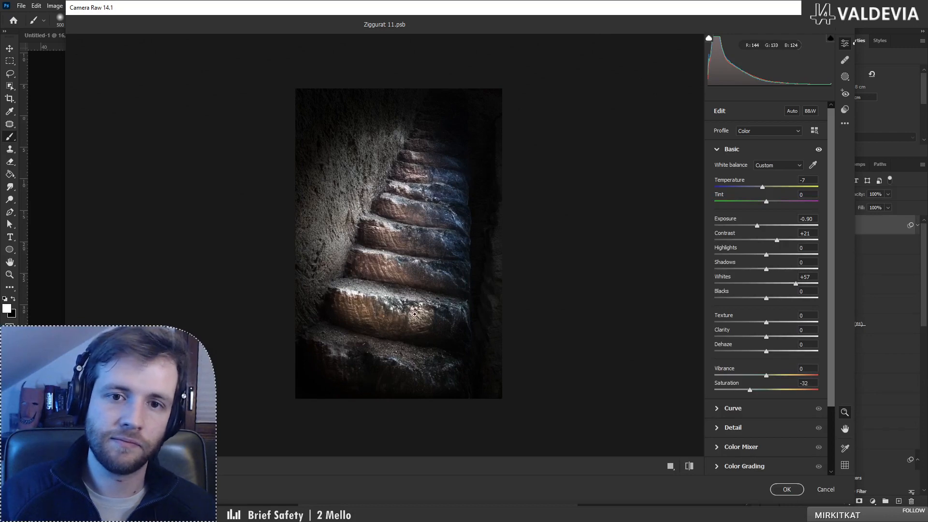
pyautogui.moveTo(399, 229); pyautogui.dragTo(421, 231)
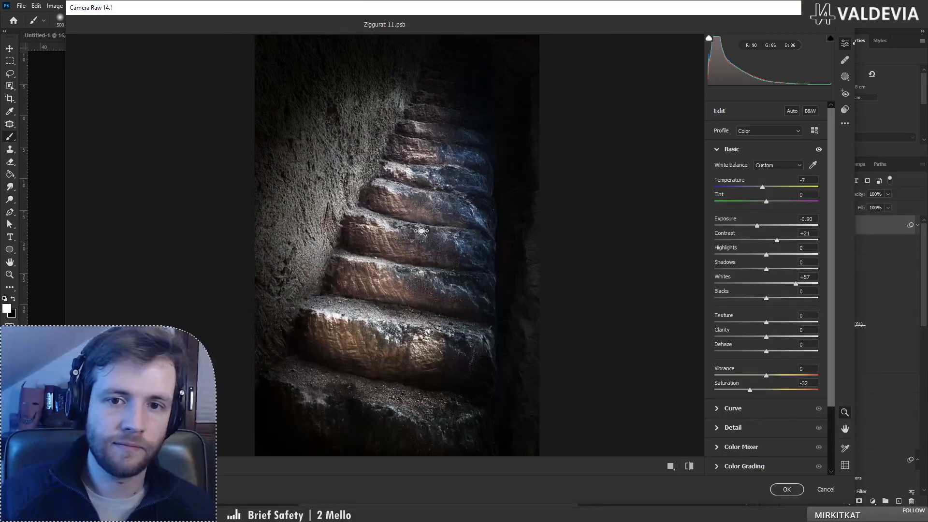
pyautogui.moveTo(553, 374)
pyautogui.mouseDown()
pyautogui.moveTo(526, 367)
pyautogui.moveTo(546, 360)
pyautogui.mouseUp()
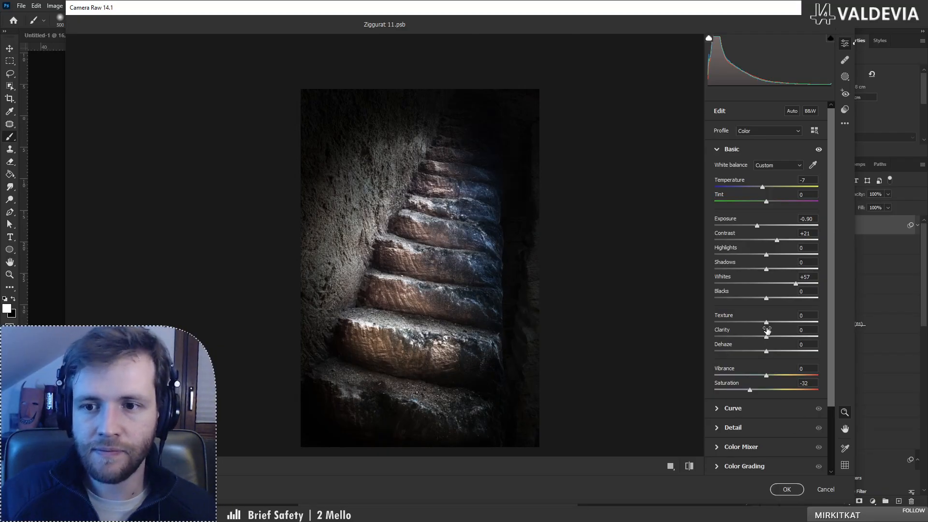
pyautogui.moveTo(767, 298); pyautogui.dragTo(753, 299)
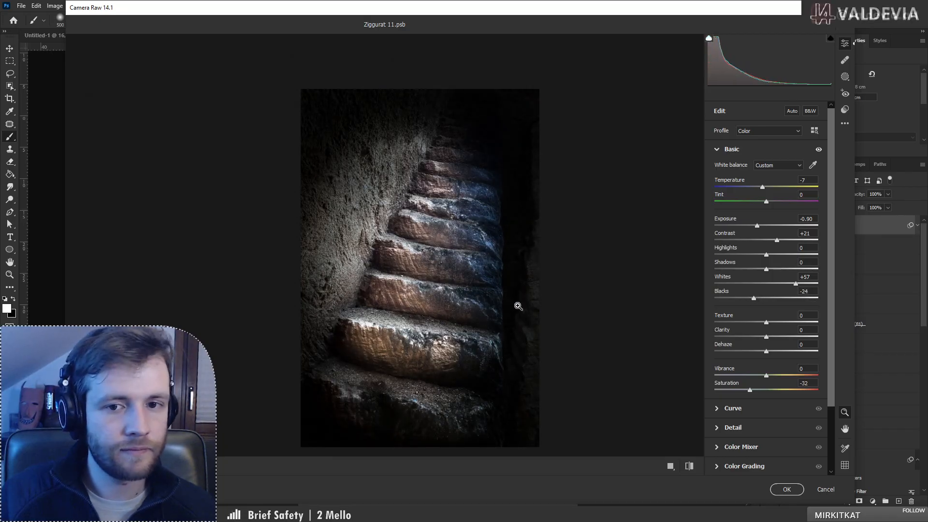
pyautogui.moveTo(518, 306); pyautogui.dragTo(381, 303)
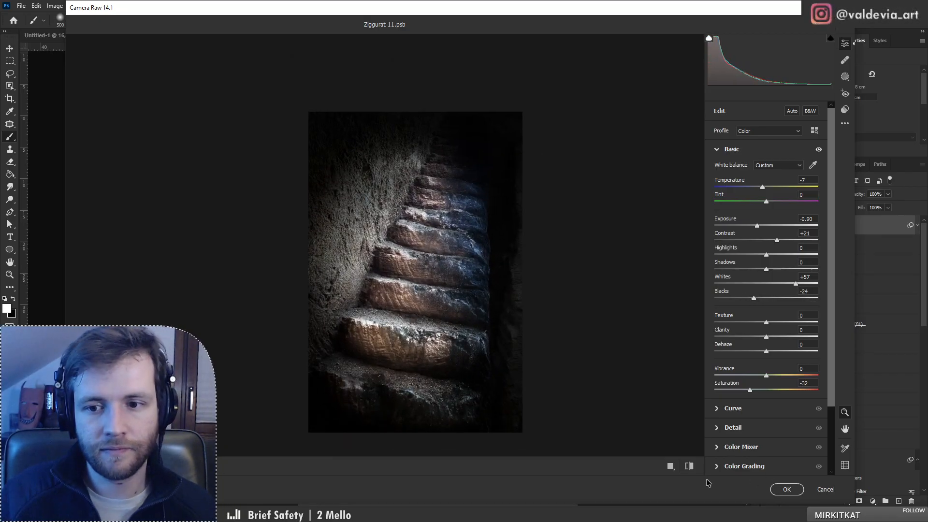
# Step: Compare the before and after versions of the stair image and apply the Camera Raw adjustments
pyautogui.click(689, 466)
pyautogui.click(690, 468)
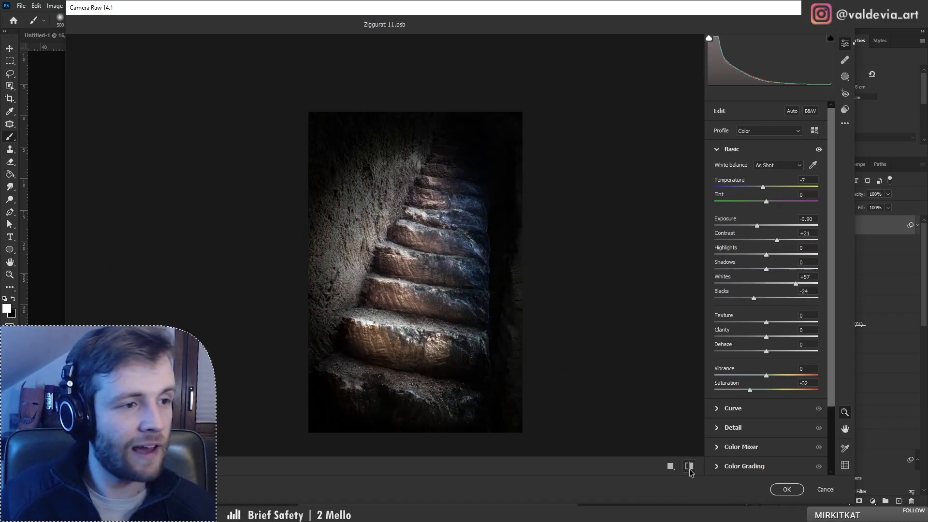
pyautogui.click(689, 467)
pyautogui.click(686, 468)
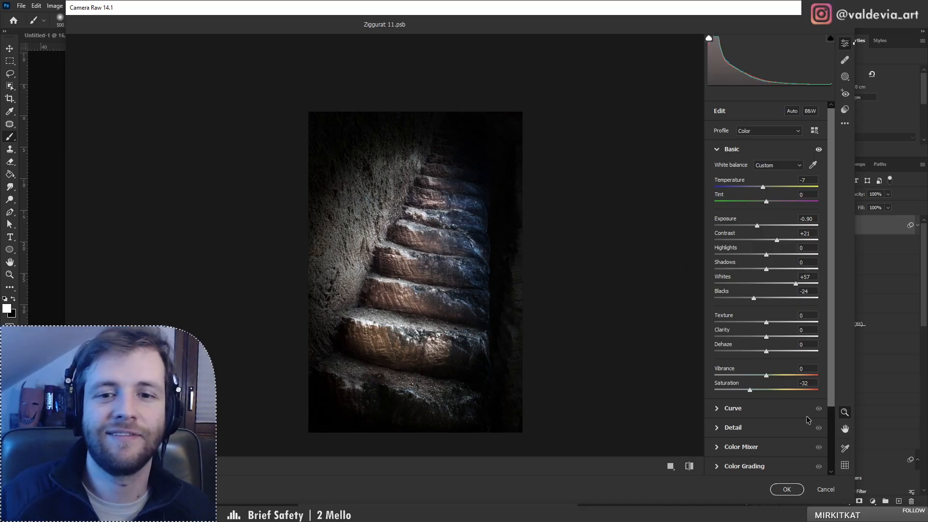
pyautogui.click(785, 488)
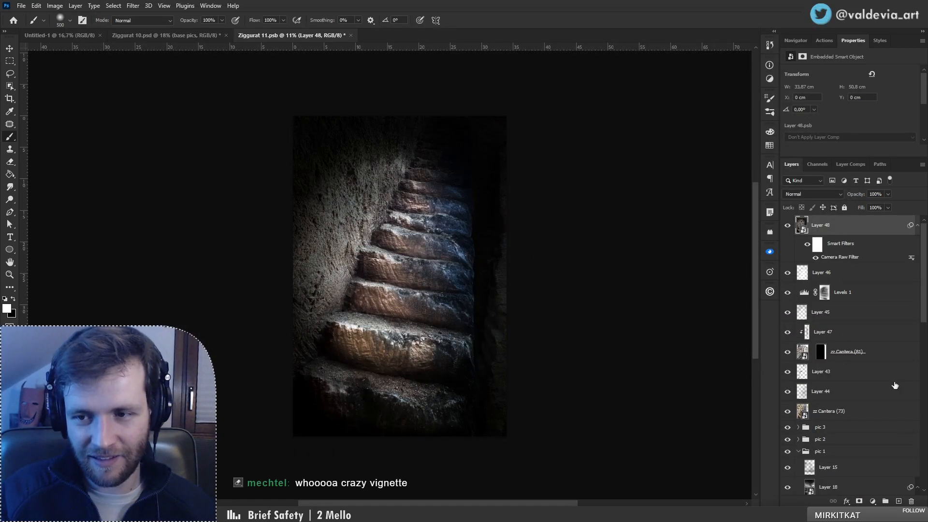
# Step: Add a new layer above the filtered stair layer and set its blending mode to Soft Light
pyautogui.click(899, 501)
pyautogui.click(813, 193)
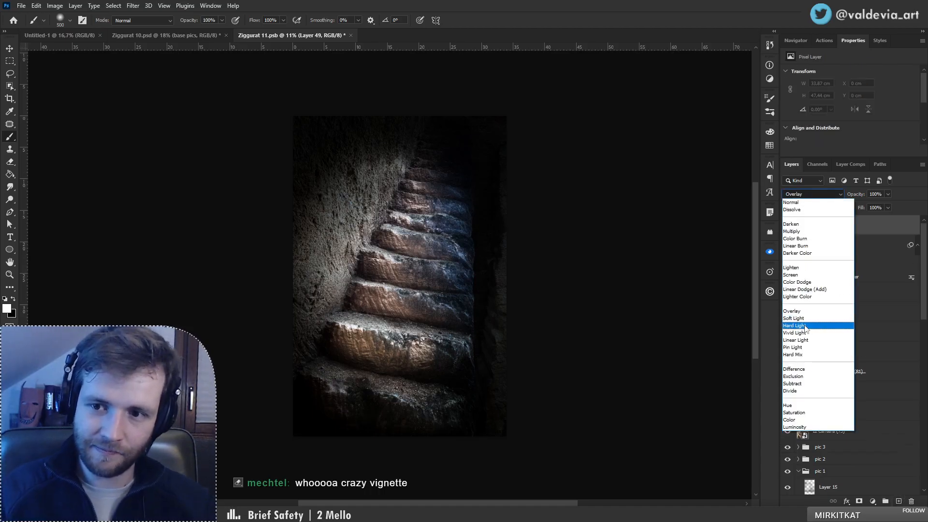
pyautogui.click(799, 323)
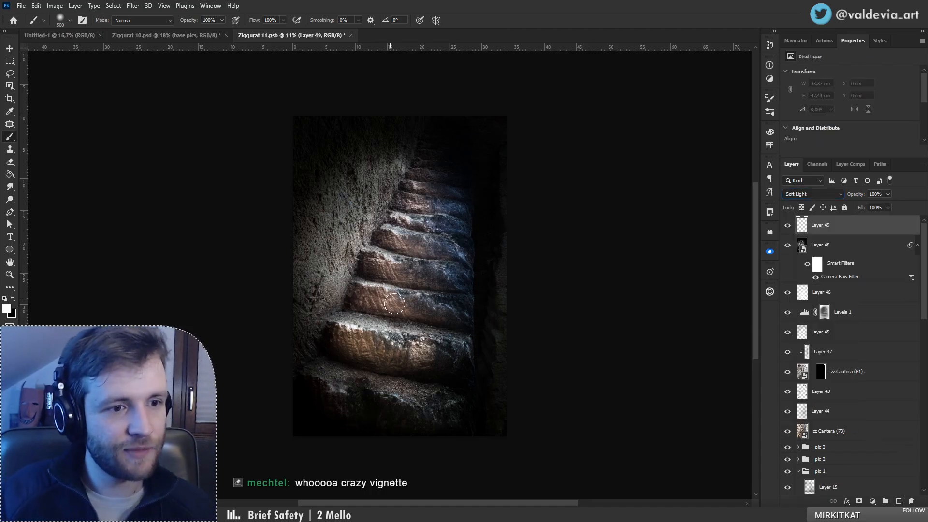
# Step: Paint soft white highlights over the middle and lower steps and the adjoining wall, undoing one unwanted stroke
pyautogui.moveTo(408, 303)
pyautogui.mouseDown()
pyautogui.moveTo(370, 292)
pyautogui.moveTo(377, 309)
pyautogui.moveTo(411, 314)
pyautogui.moveTo(426, 288)
pyautogui.moveTo(444, 282)
pyautogui.mouseUp()
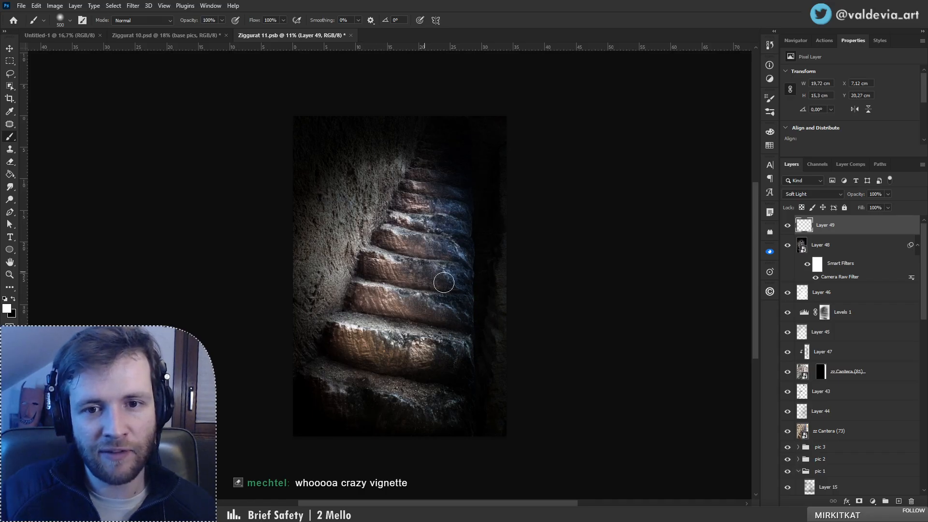
pyautogui.moveTo(405, 243)
pyautogui.mouseDown()
pyautogui.moveTo(378, 354)
pyautogui.moveTo(425, 367)
pyautogui.moveTo(338, 350)
pyautogui.moveTo(362, 322)
pyautogui.mouseUp()
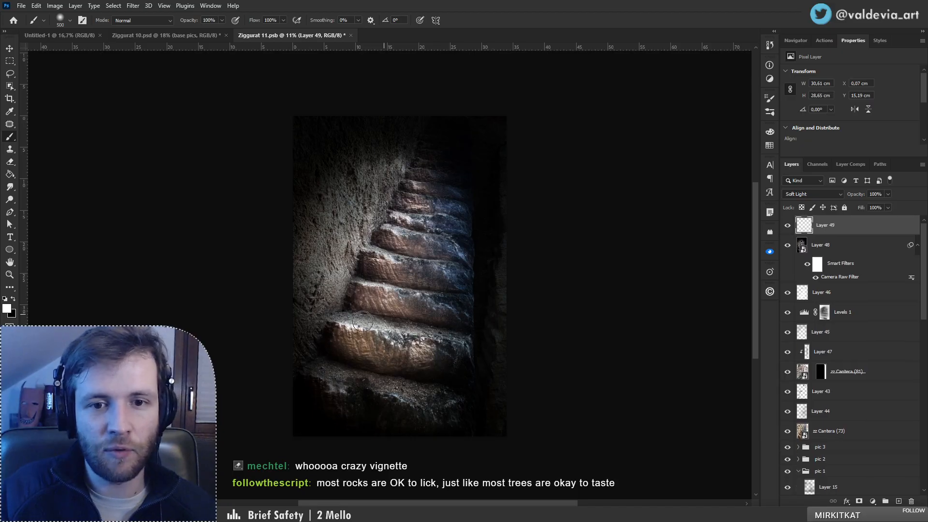
pyautogui.moveTo(373, 378)
pyautogui.mouseDown()
pyautogui.moveTo(344, 378)
pyautogui.moveTo(401, 396)
pyautogui.mouseUp()
pyautogui.hotkey('ctrl', 'z')
pyautogui.moveTo(326, 379)
pyautogui.mouseDown()
pyautogui.moveTo(441, 387)
pyautogui.moveTo(397, 387)
pyautogui.moveTo(363, 326)
pyautogui.mouseUp()
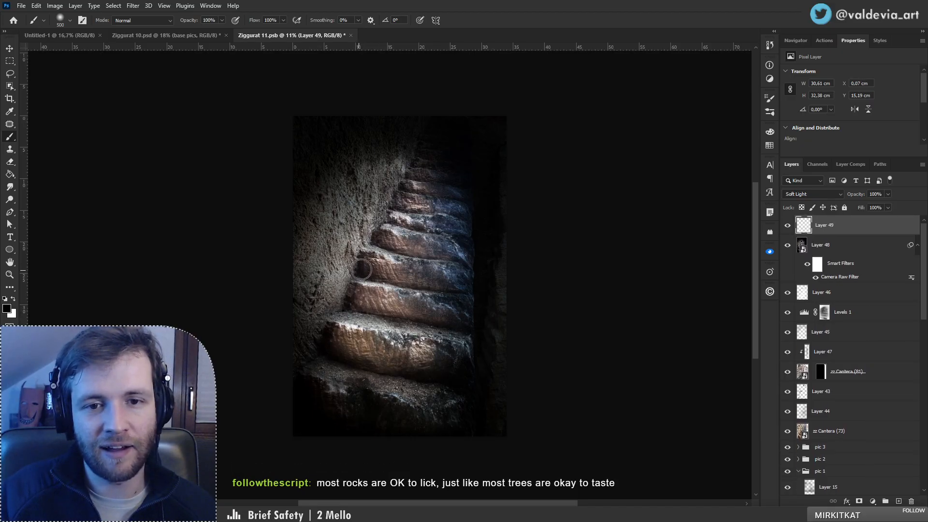
# Step: Shade the edges of the steps with black on the Soft Light layer and touch up the right wall with white
pyautogui.moveTo(361, 269)
pyautogui.mouseDown()
pyautogui.moveTo(393, 204)
pyautogui.moveTo(459, 180)
pyautogui.mouseUp()
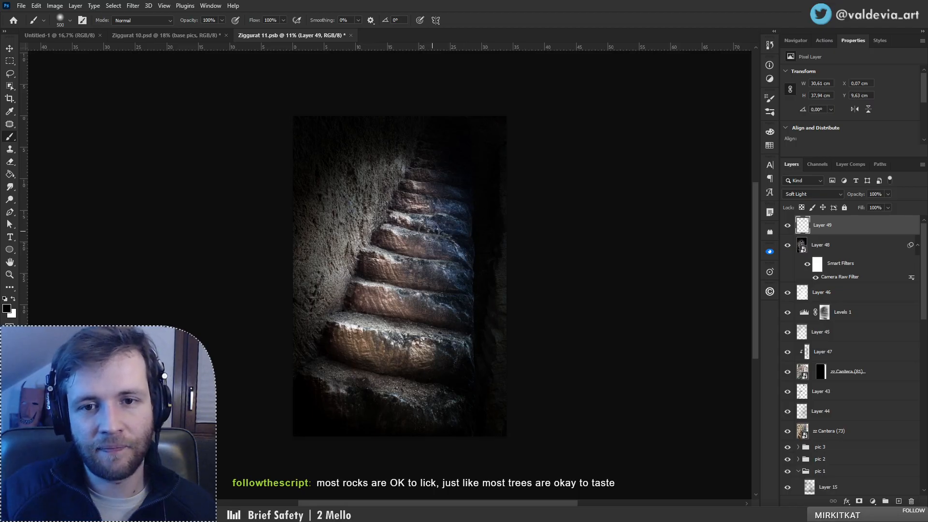
pyautogui.moveTo(428, 231)
pyautogui.mouseDown()
pyautogui.moveTo(454, 218)
pyautogui.moveTo(454, 199)
pyautogui.moveTo(397, 163)
pyautogui.moveTo(403, 195)
pyautogui.moveTo(471, 256)
pyautogui.mouseUp()
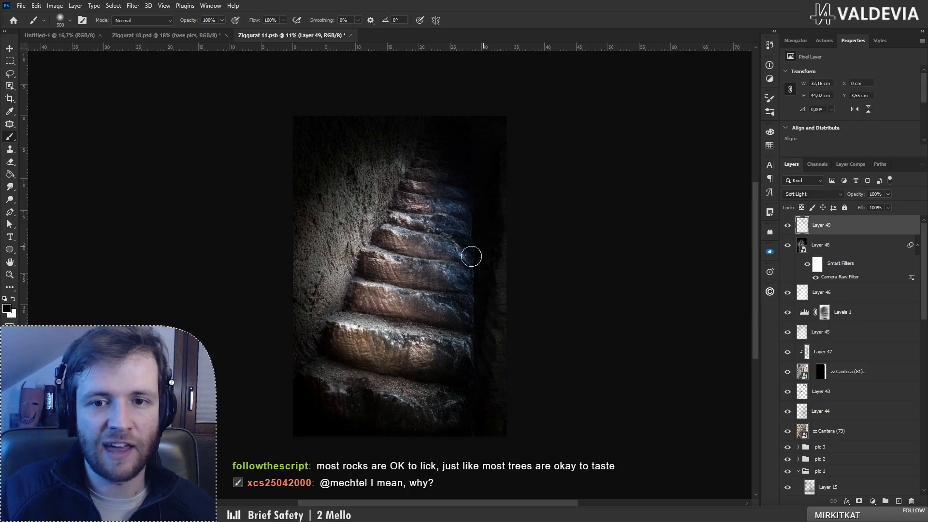
pyautogui.moveTo(517, 345)
pyautogui.mouseDown()
pyautogui.moveTo(506, 323)
pyautogui.moveTo(497, 362)
pyautogui.moveTo(513, 343)
pyautogui.mouseUp()
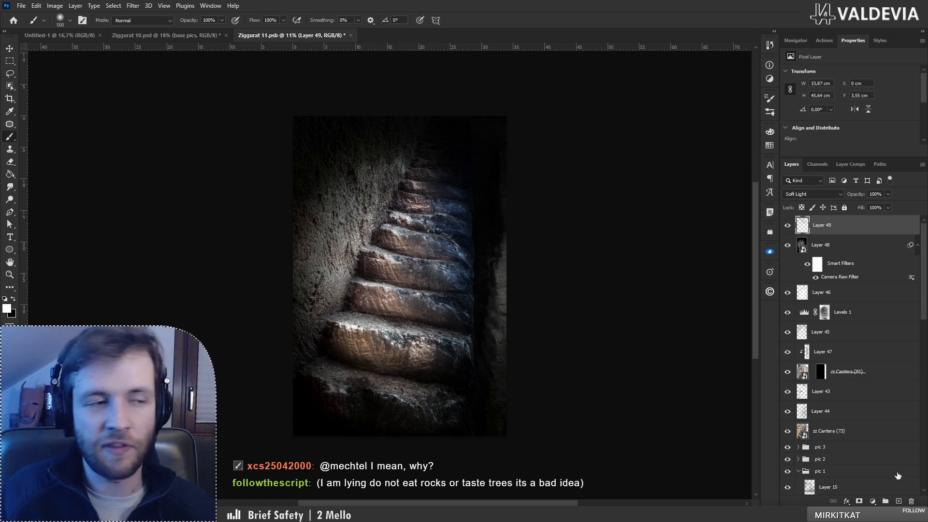
# Step: Add an empty layer on top, and brighten the left wall with white on the Soft Light layer beneath it
pyautogui.click(898, 502)
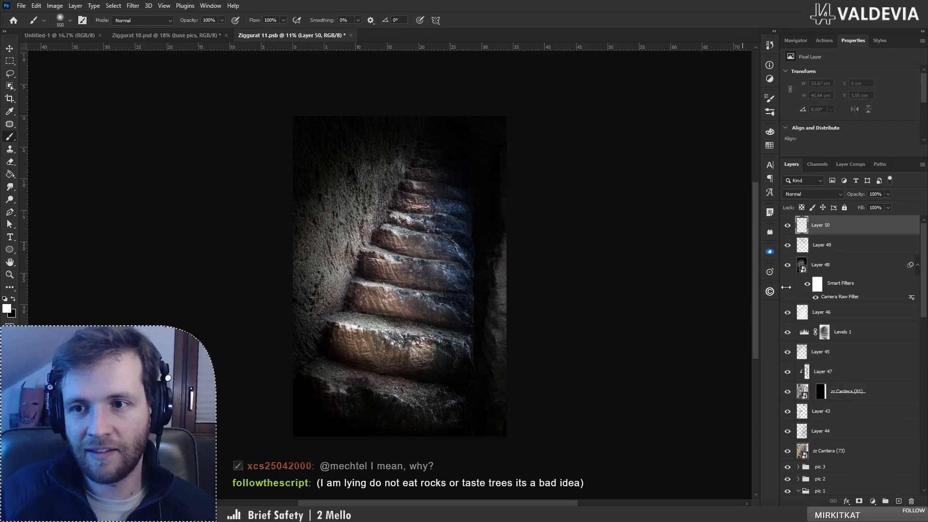
pyautogui.click(810, 196)
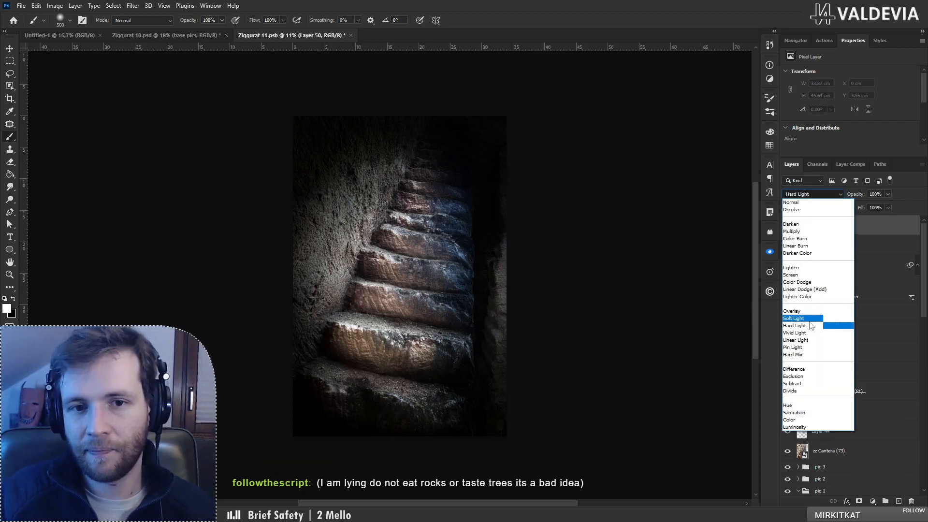
pyautogui.click(889, 227)
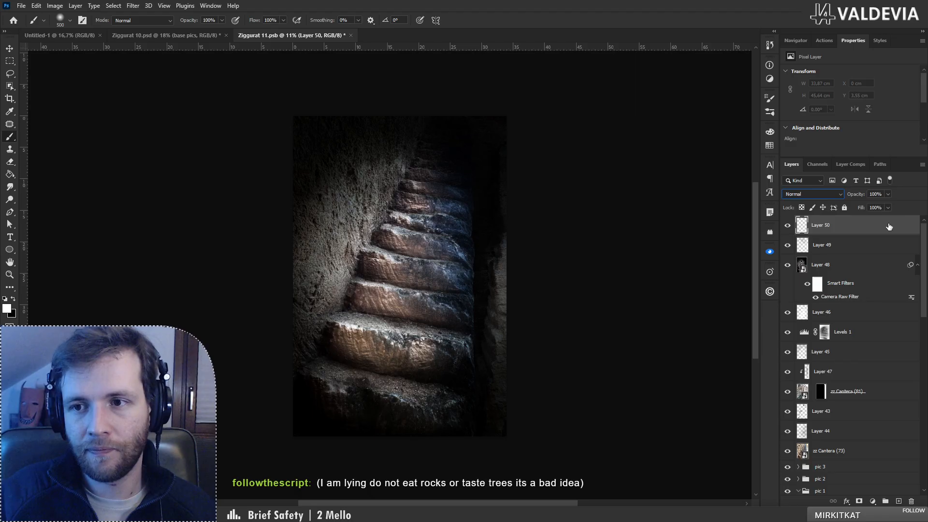
pyautogui.click(850, 248)
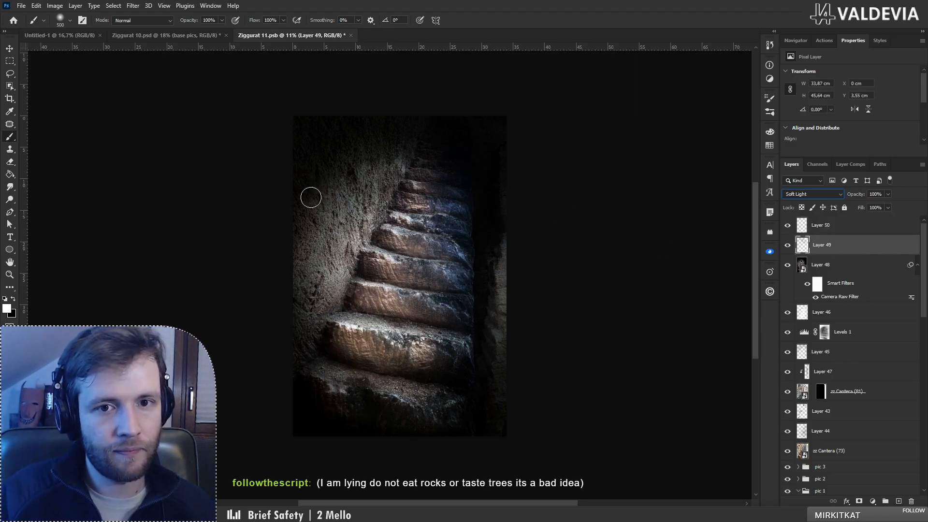
pyautogui.moveTo(361, 163)
pyautogui.mouseDown()
pyautogui.moveTo(278, 215)
pyautogui.moveTo(299, 261)
pyautogui.mouseUp()
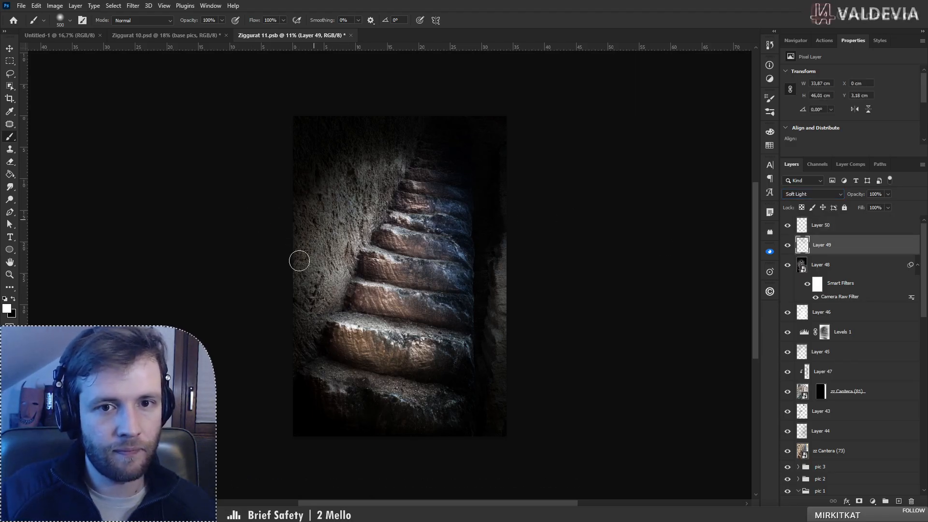
# Step: Set the empty top layer's blending mode to Color
pyautogui.click(854, 227)
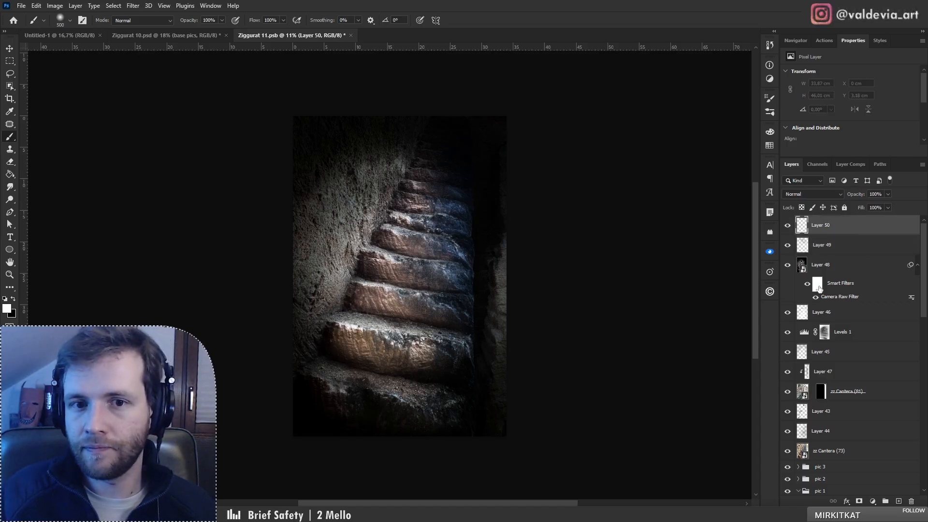
pyautogui.click(817, 193)
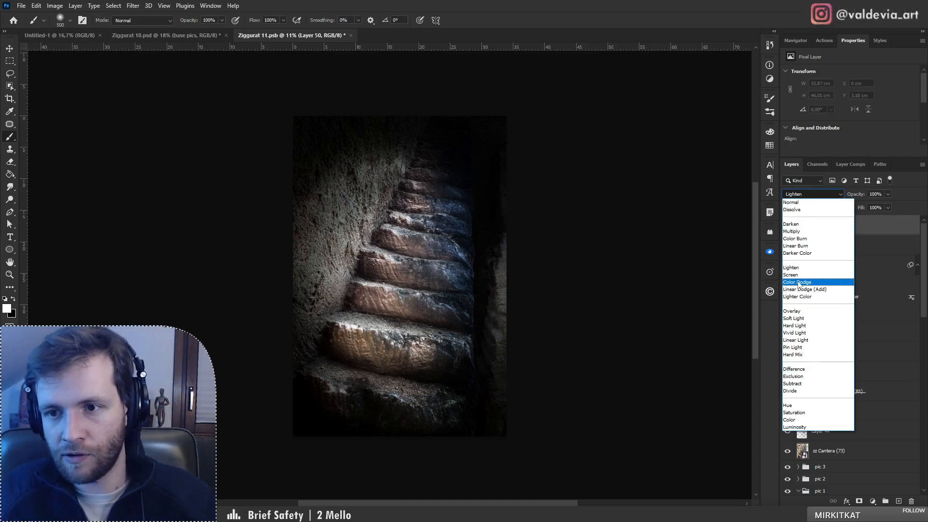
pyautogui.click(786, 419)
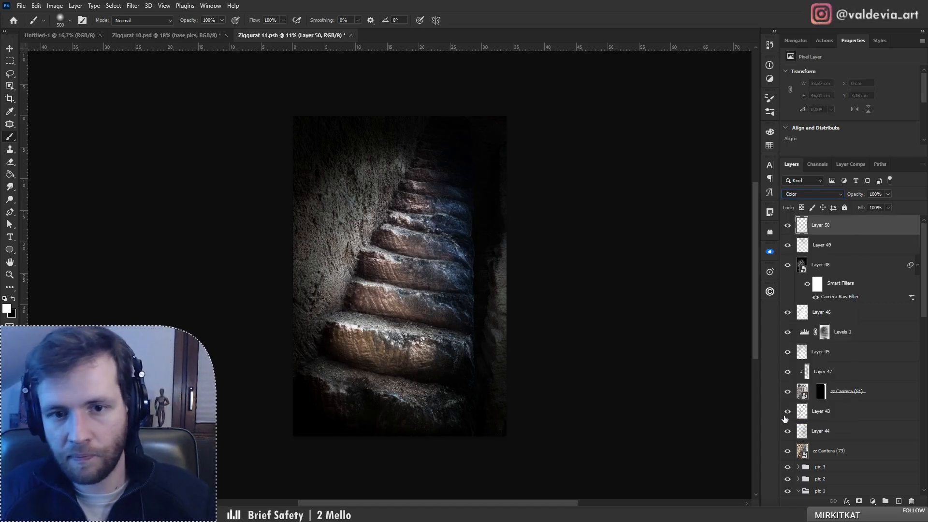
# Step: Paint stone tones sampled from the image over the bluish right sides of the steps, undoing the last stroke
pyautogui.keyDown('alt'); pyautogui.click(407, 276); pyautogui.keyUp('alt')
pyautogui.moveTo(421, 275)
pyautogui.mouseDown()
pyautogui.moveTo(471, 272)
pyautogui.moveTo(468, 285)
pyautogui.mouseUp()
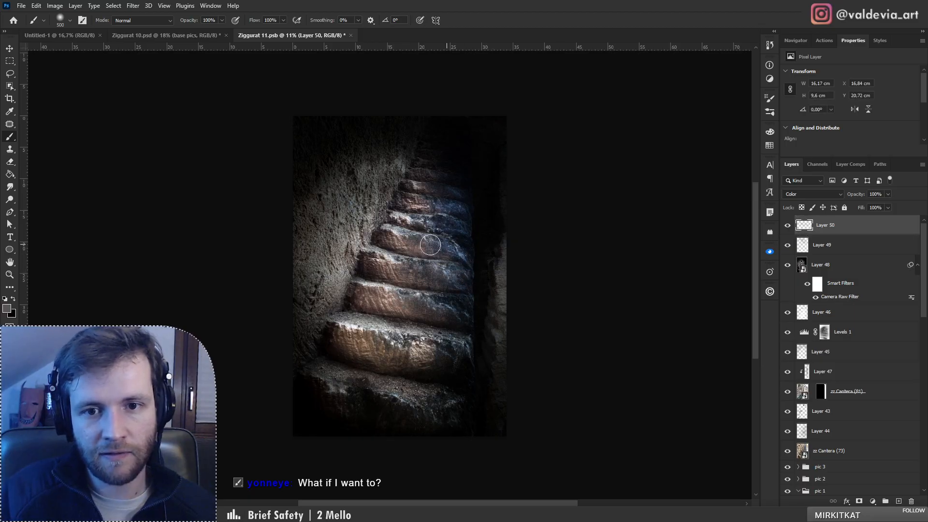
pyautogui.moveTo(445, 244); pyautogui.dragTo(457, 224)
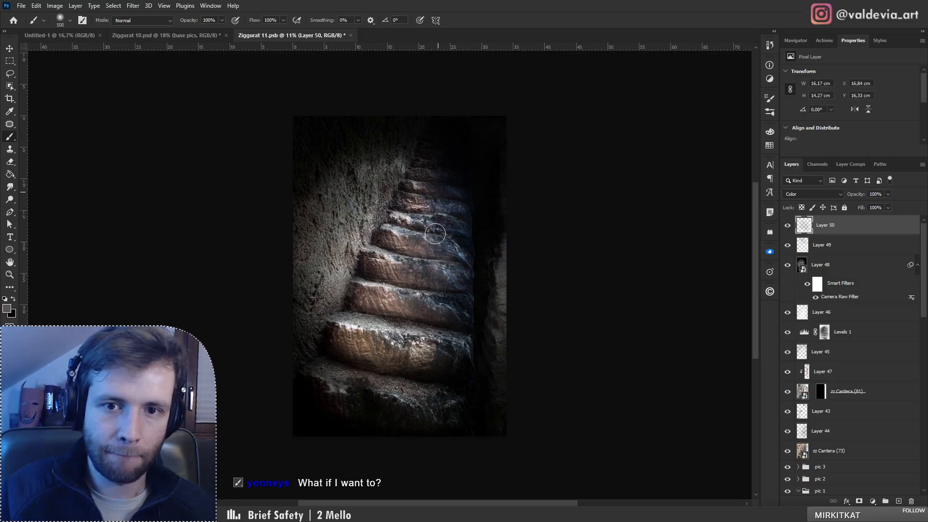
pyautogui.moveTo(371, 345); pyautogui.dragTo(476, 317)
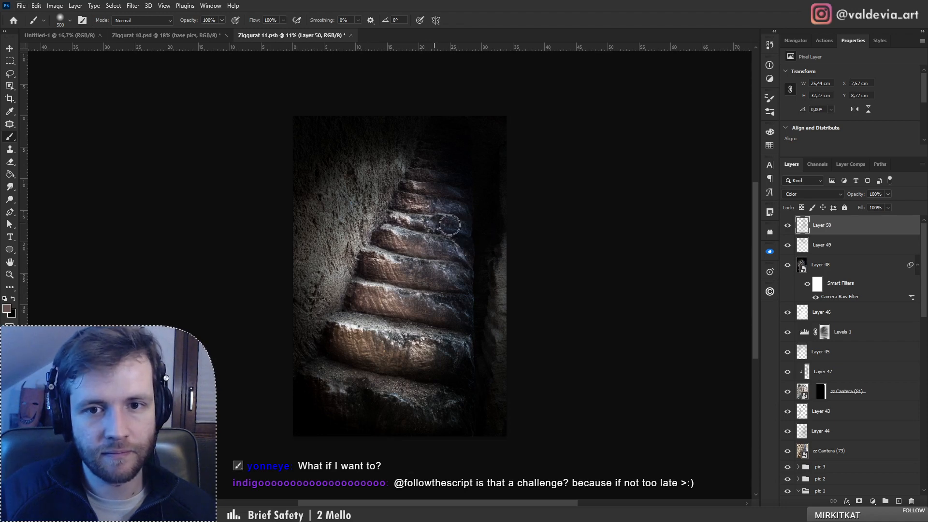
pyautogui.hotkey('ctrl', 'z')
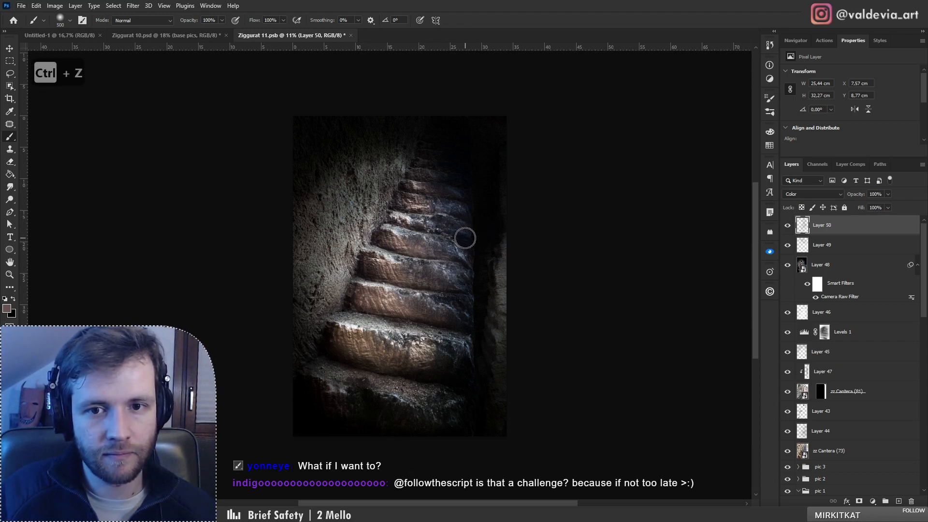
pyautogui.press('x')
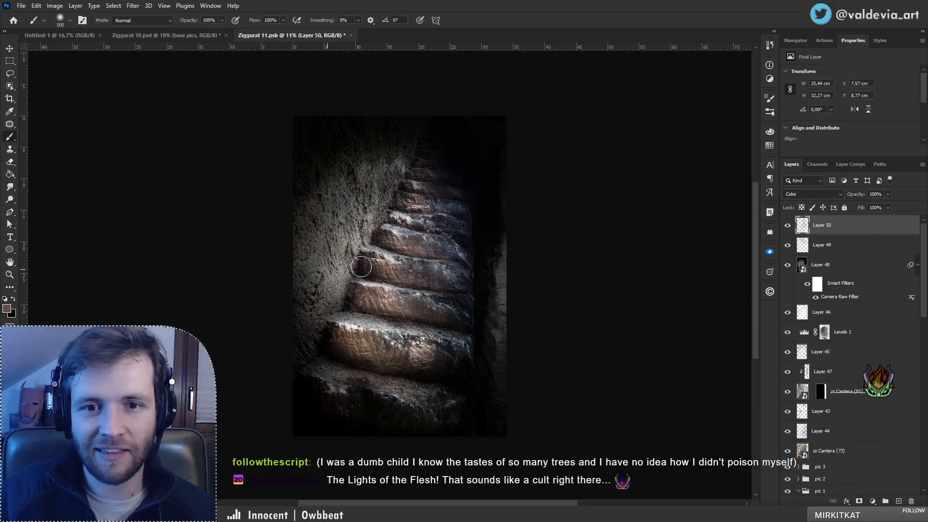
# Step: Sample a dark blue from the upper steps, enlarge the brush to 1300 and tint the upper left wall with it
pyautogui.keyDown('alt'); pyautogui.click(456, 224); pyautogui.keyUp('alt')
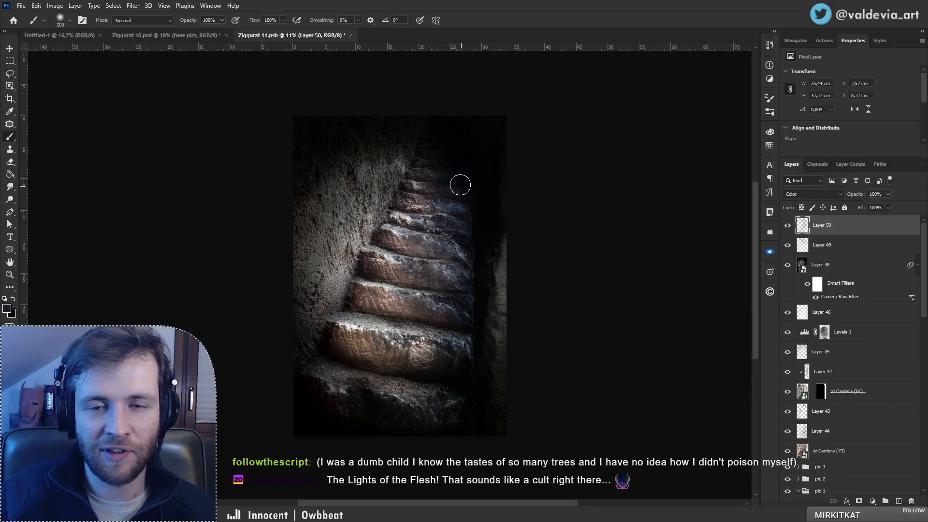
pyautogui.press(']')
pyautogui.press(']')
pyautogui.press(']')
pyautogui.press(']')
pyautogui.press(']')
pyautogui.press(']')
pyautogui.press(']')
pyautogui.press(']')
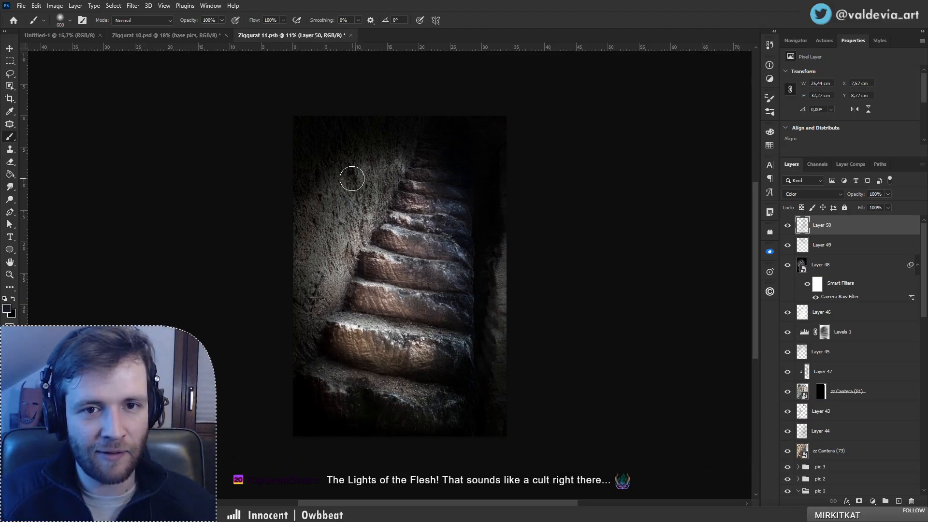
pyautogui.moveTo(309, 184)
pyautogui.mouseDown()
pyautogui.moveTo(416, 157)
pyautogui.moveTo(389, 175)
pyautogui.mouseUp()
pyautogui.hotkey('ctrl', 'z')
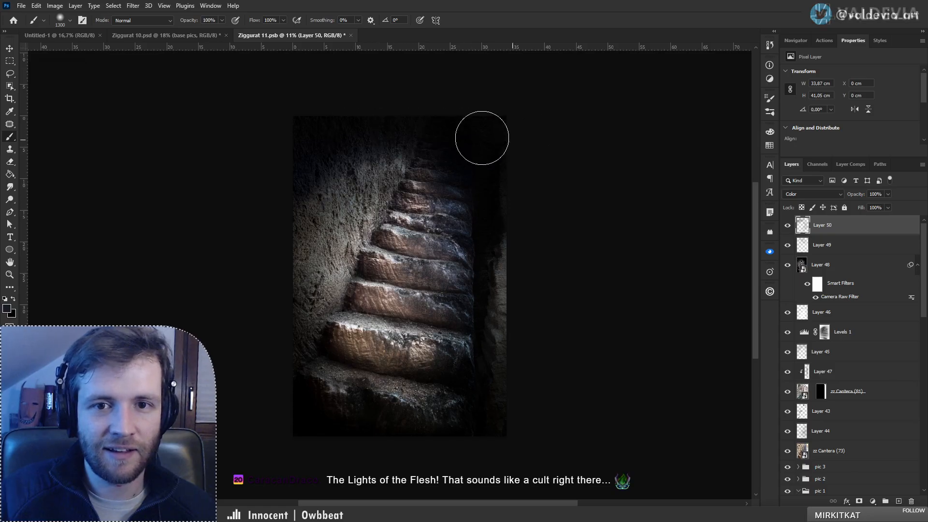
# Step: Undo the last two brush strokes and tint the lowest step area of the staircase with the dark blue
pyautogui.hotkey('ctrl', 'z')
pyautogui.hotkey('ctrl', 'z')
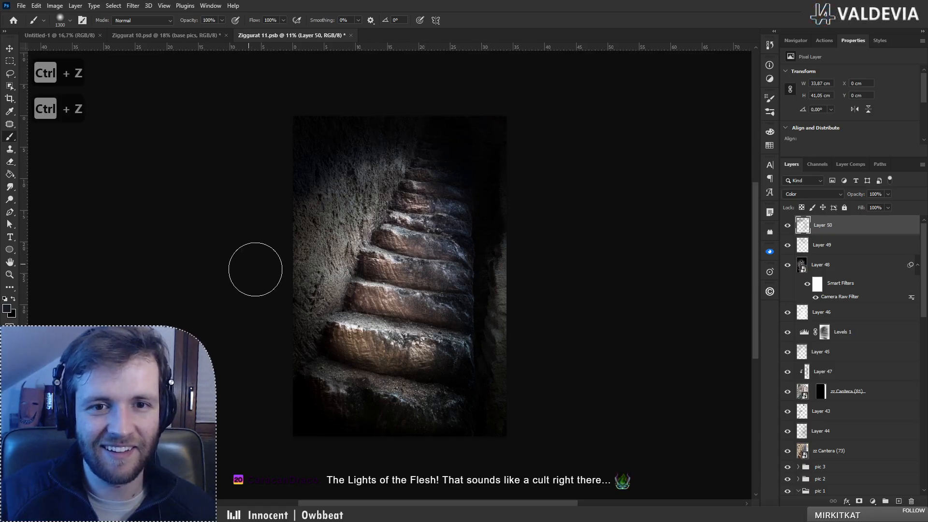
pyautogui.moveTo(358, 398); pyautogui.dragTo(385, 430)
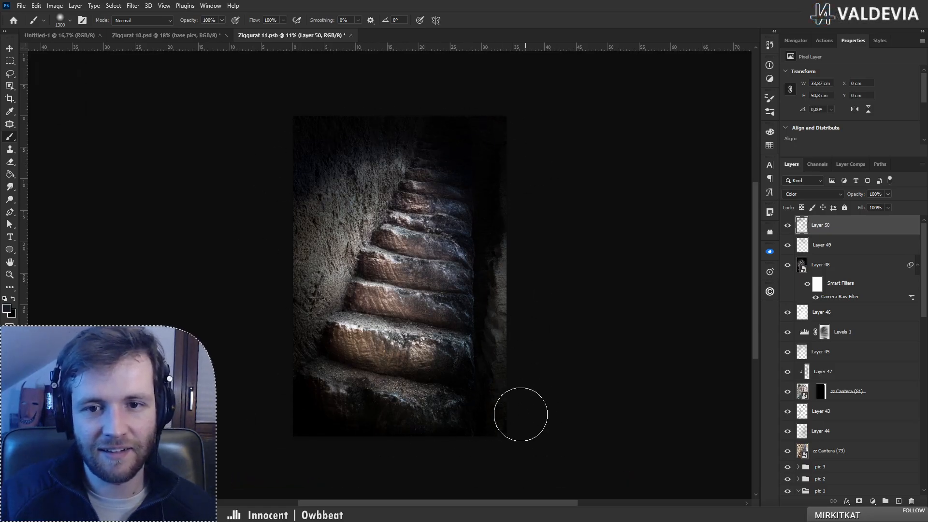
pyautogui.press('z')
pyautogui.moveTo(391, 230); pyautogui.dragTo(444, 231)
pyautogui.press('b')
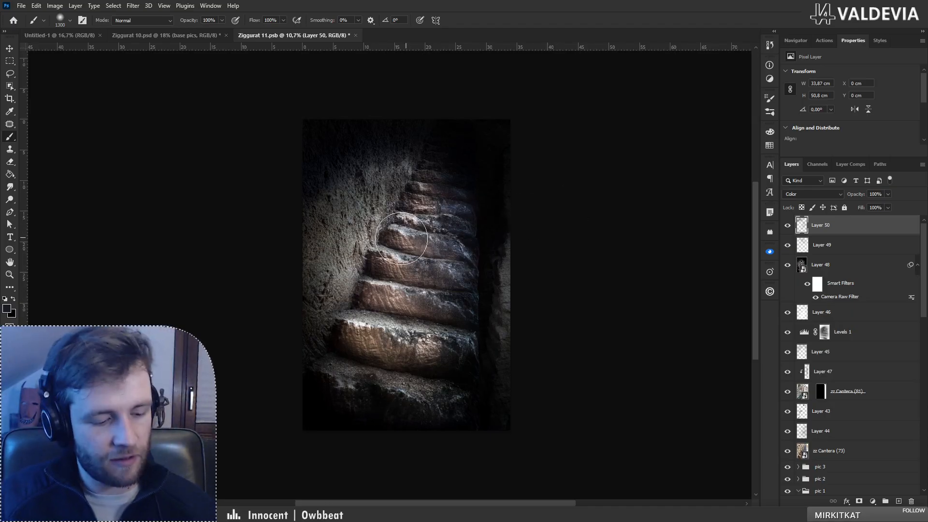
# Step: Set up saving a copy of the document in JPEG format in the 22-03,4 Ziggurat folder
pyautogui.hotkey('ctrl', 'shift', 's')
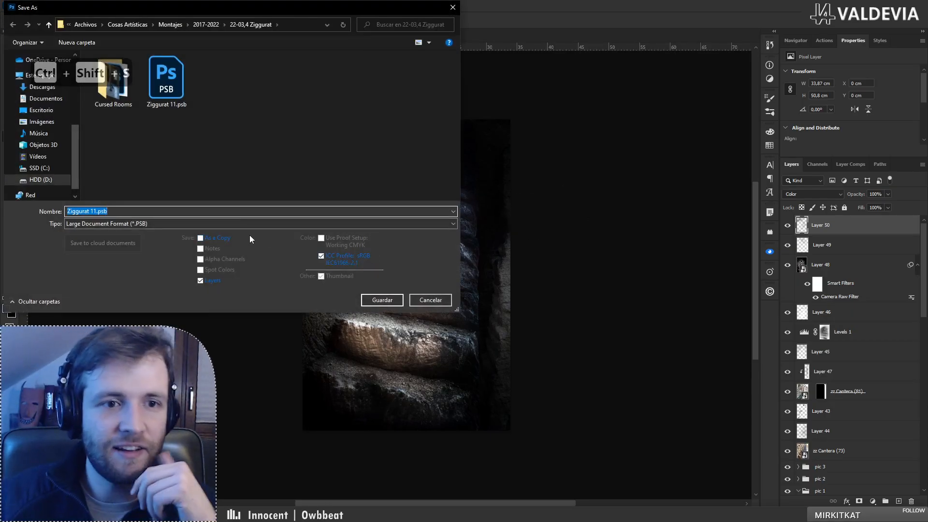
pyautogui.click(237, 223)
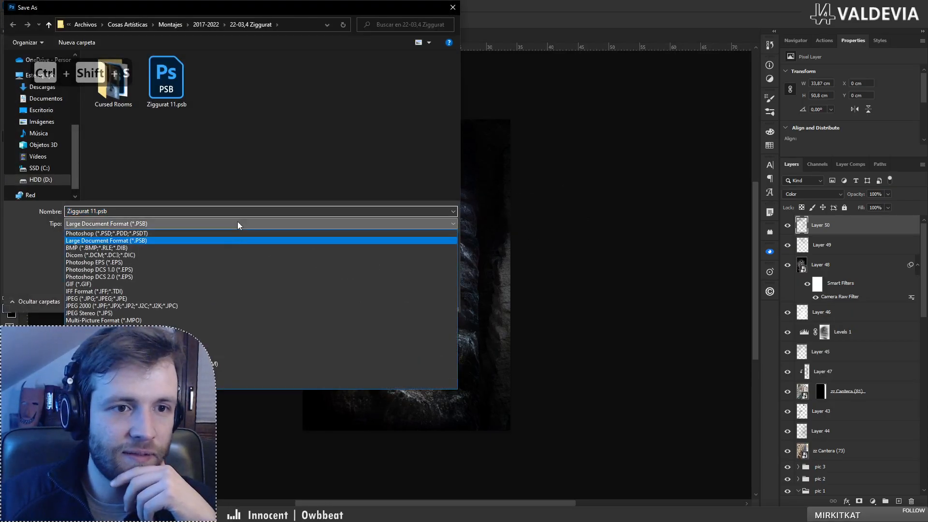
pyautogui.click(202, 299)
pyautogui.scroll(-10, 236, 135)
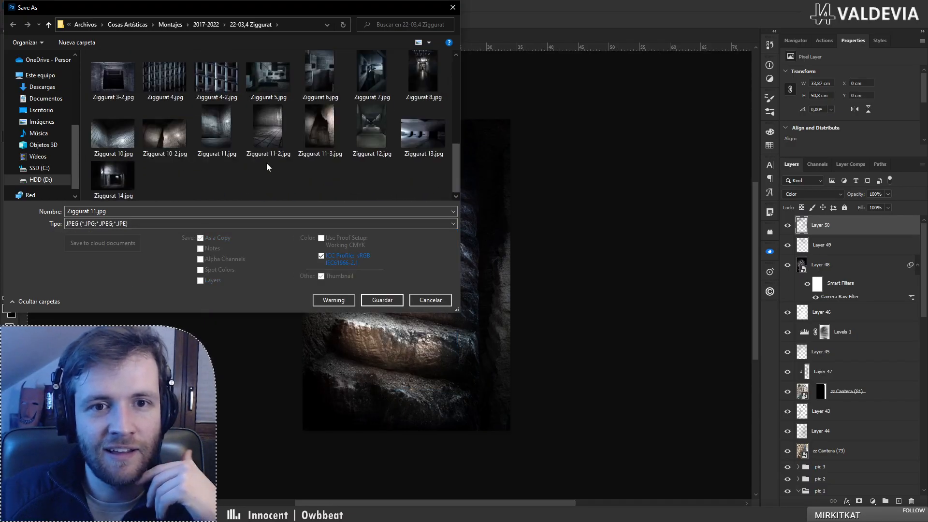
# Step: Name the JPEG copy Ziggurat 11-4.jpg, based on the existing Ziggurat 11-3.jpg name, and save it
pyautogui.click(319, 140)
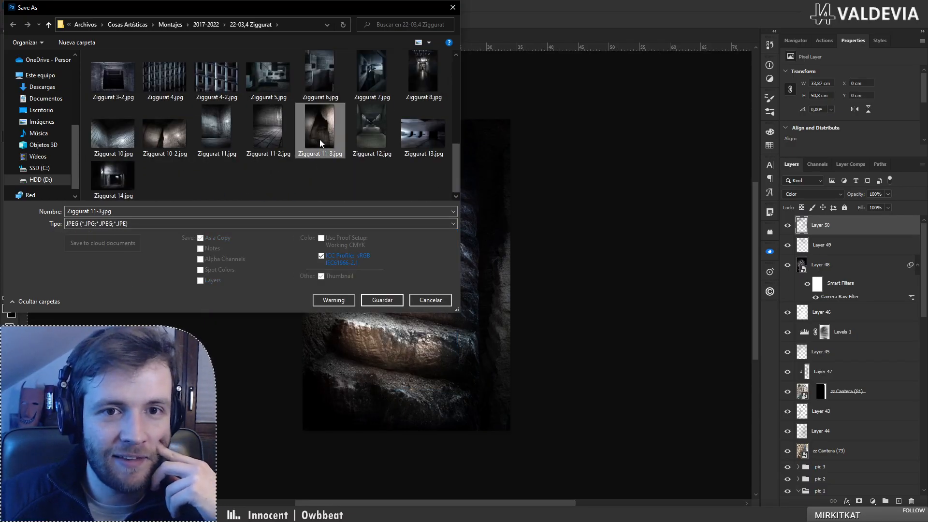
pyautogui.click(171, 212)
pyautogui.click(171, 213)
pyautogui.press('Left')
pyautogui.press('Left')
pyautogui.press('Left')
pyautogui.press('Left')
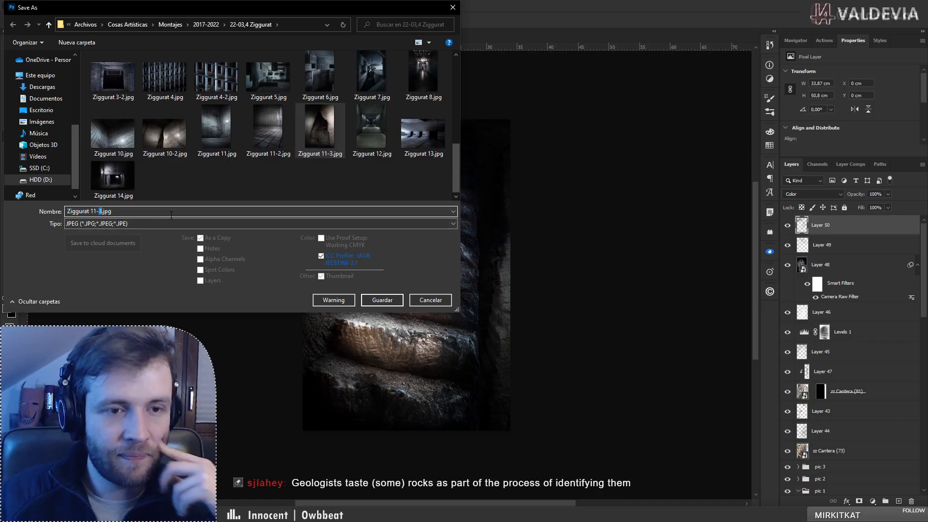
pyautogui.hotkey('shift', 'Left')
pyautogui.write('4')
pyautogui.click(381, 299)
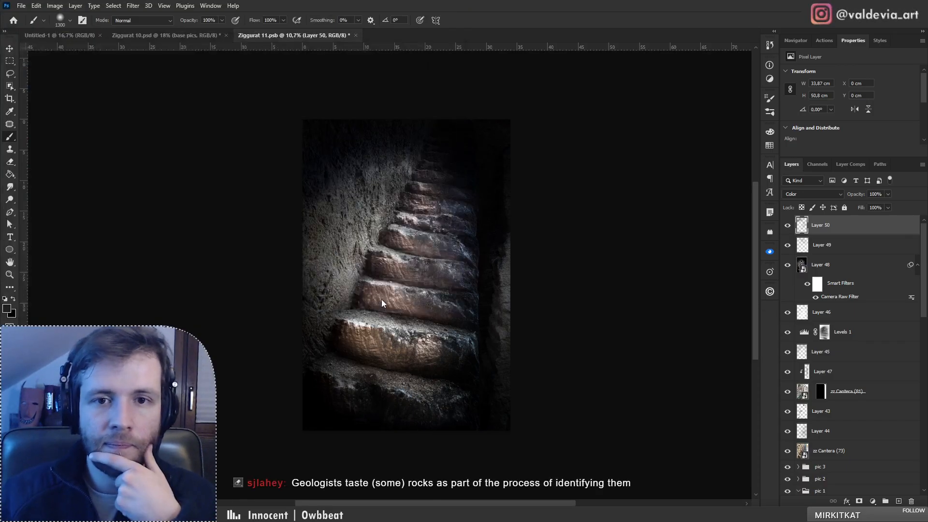
pyautogui.click(511, 128)
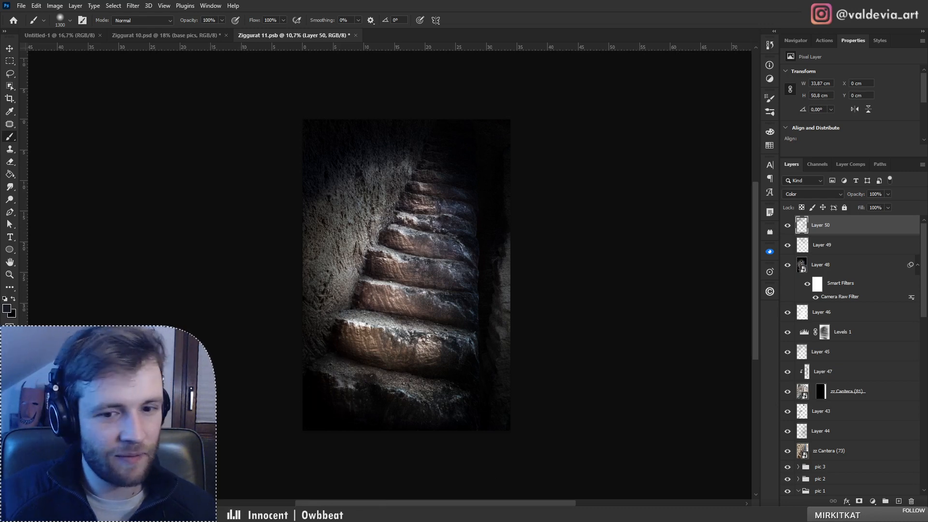
# Step: Switch to the Ending-Quarry folder in File Explorer and preview the zz Cantera (45).jpg photo
pyautogui.hotkey('alt', 'Tab')
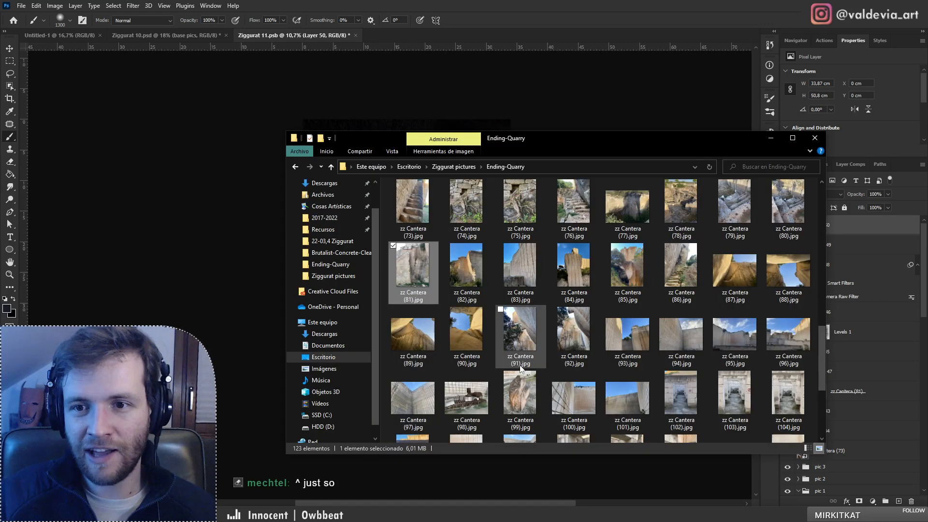
pyautogui.moveTo(617, 347)
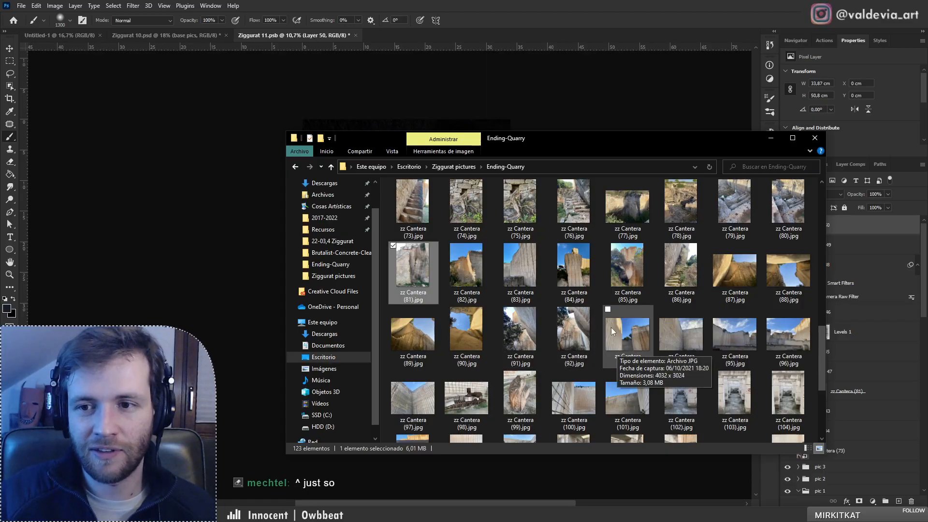
pyautogui.scroll(5, 598, 303)
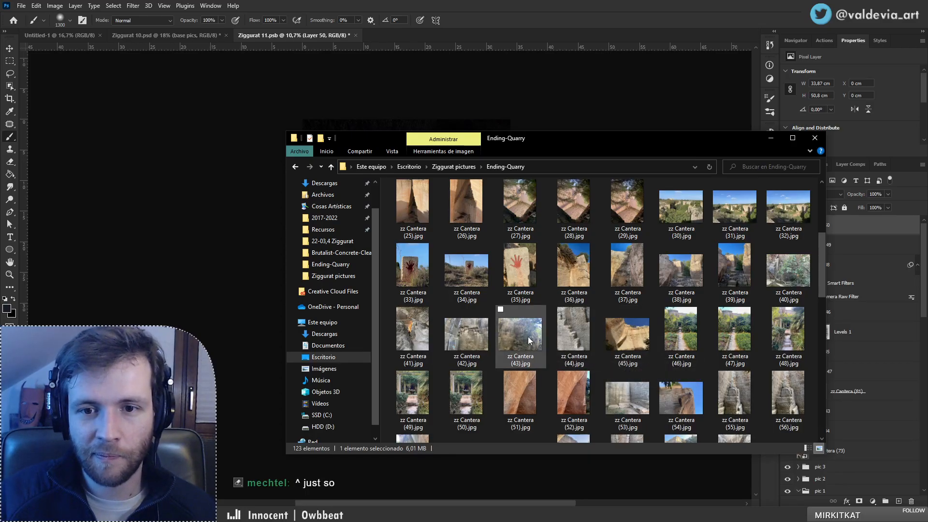
pyautogui.doubleClick(607, 326)
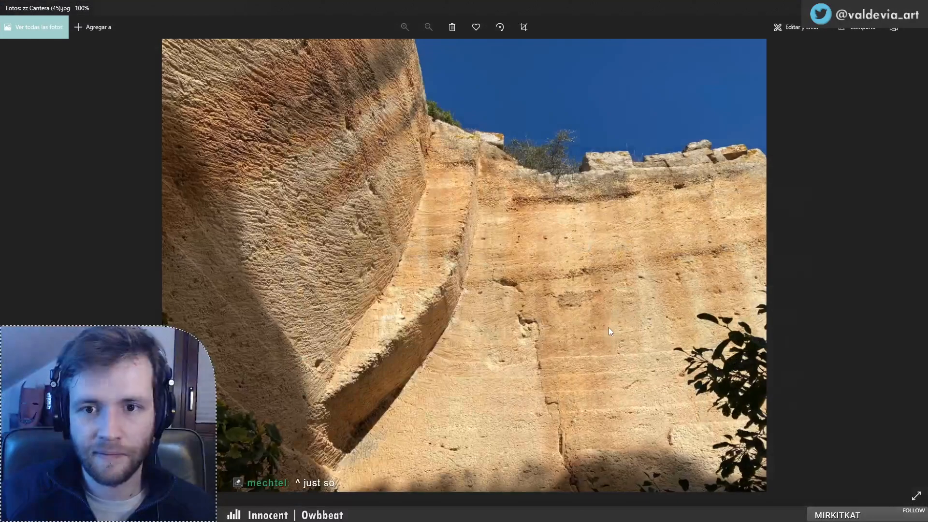
pyautogui.press('Escape')
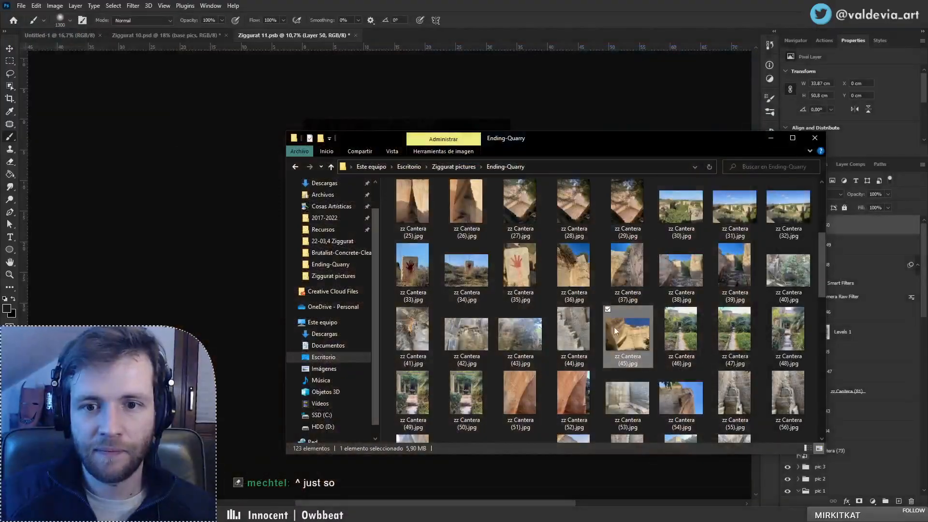
# Step: Preview zz Cantera (44).jpg and rotate it three times to judge the stone steps in other orientations
pyautogui.doubleClick(570, 344)
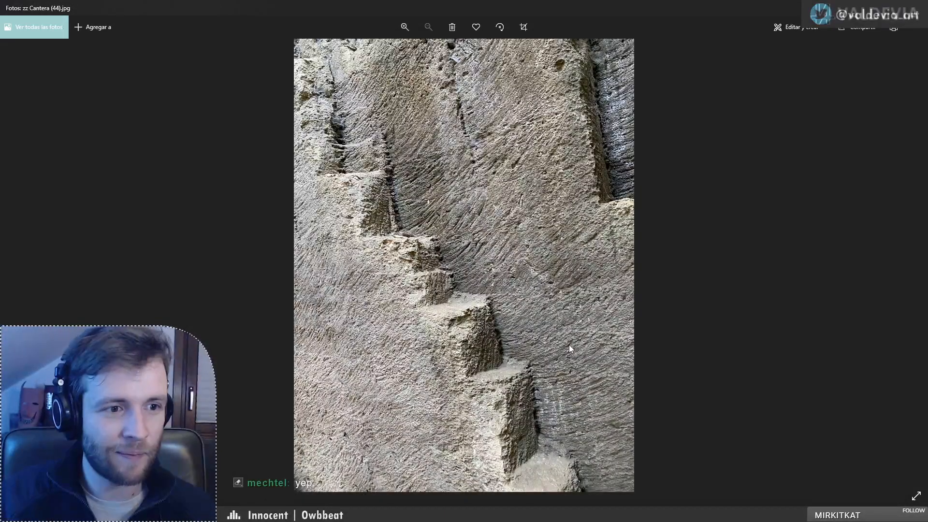
pyautogui.click(499, 25)
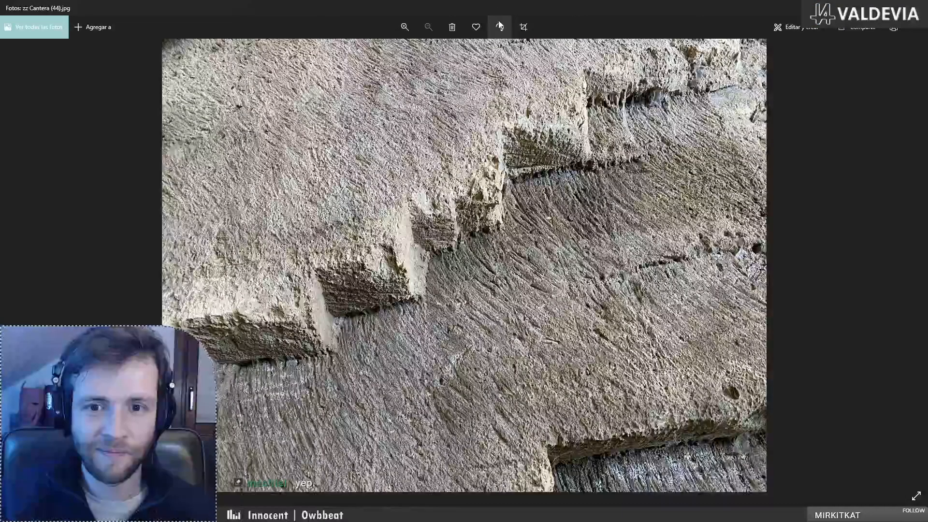
pyautogui.click(500, 25)
pyautogui.click(499, 25)
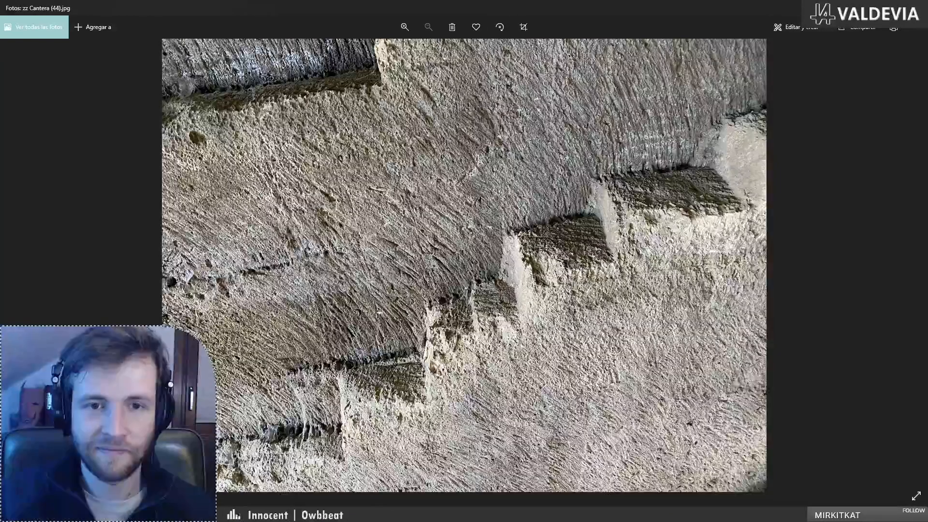
pyautogui.hotkey('alt', 'F4')
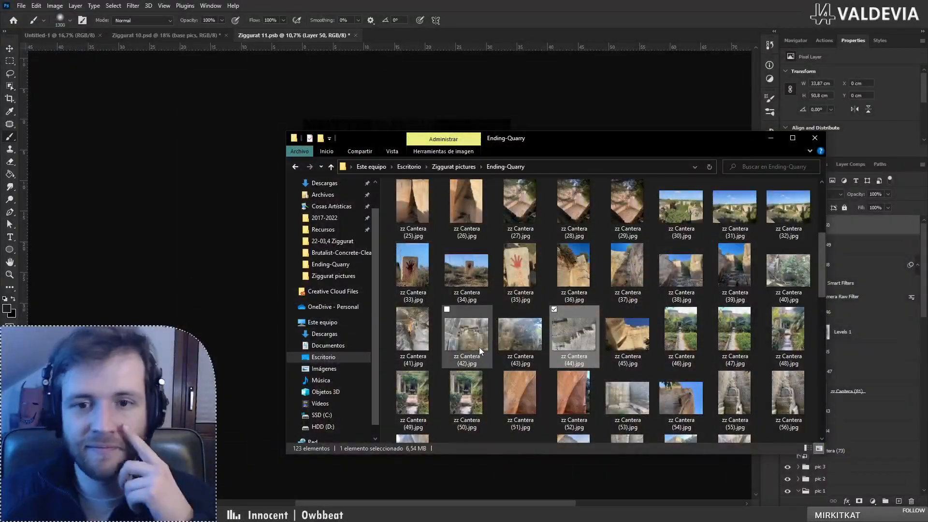
# Step: Preview zz Cantera (41).jpg and place it in Ziggurat 11.psb in Photoshop as a layer above Layer 50
pyautogui.doubleClick(432, 335)
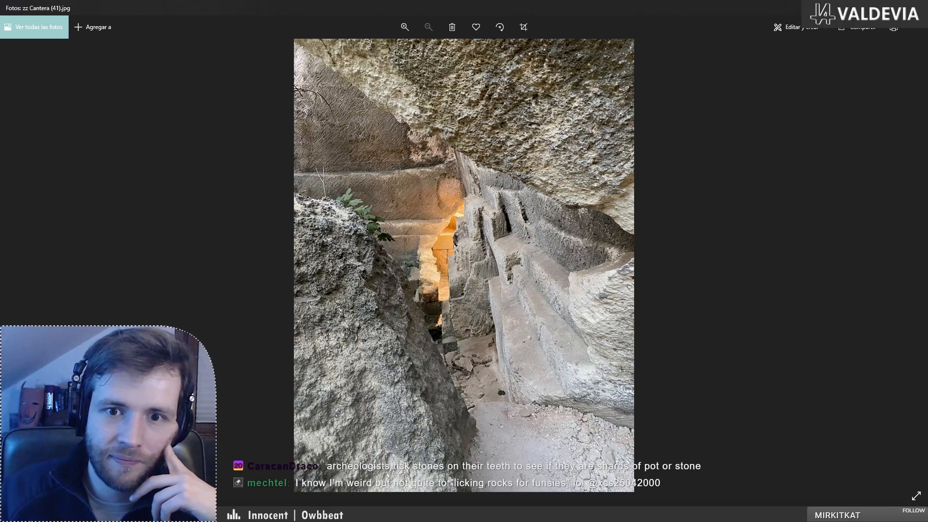
pyautogui.click(916, 8)
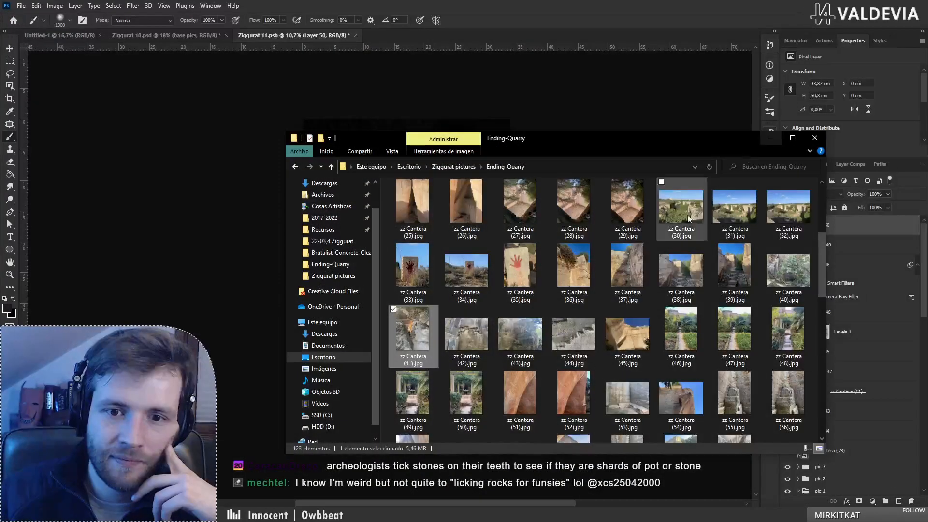
pyautogui.moveTo(414, 335)
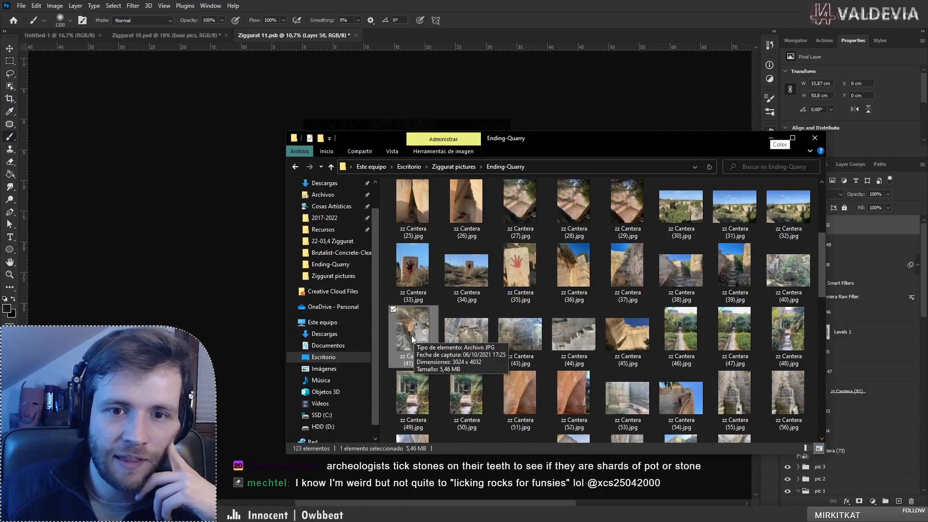
pyautogui.moveTo(418, 344); pyautogui.dragTo(226, 241)
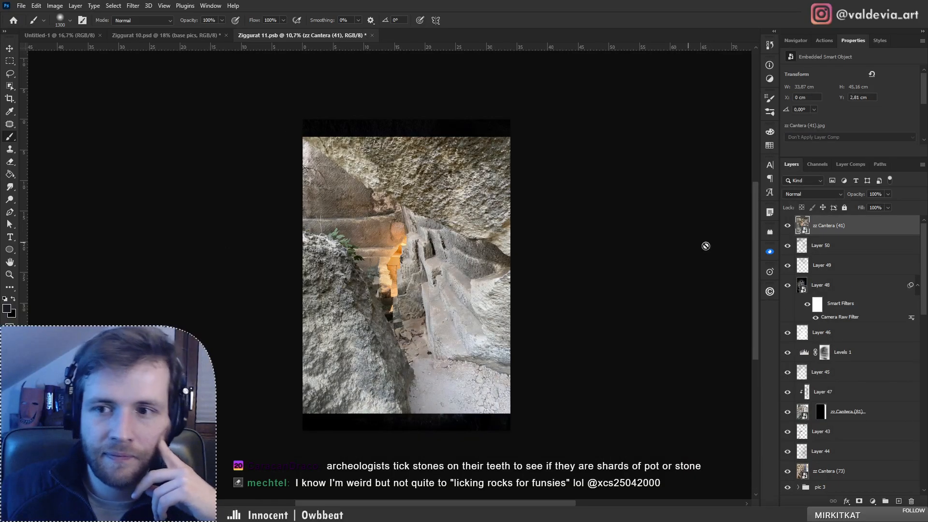
# Step: Hide the placed photo and group the layers from Layer 50 down to zz Cantera (73) under the name pic 4
pyautogui.click(786, 225)
pyautogui.click(824, 245)
pyautogui.scroll(-6, 856, 290)
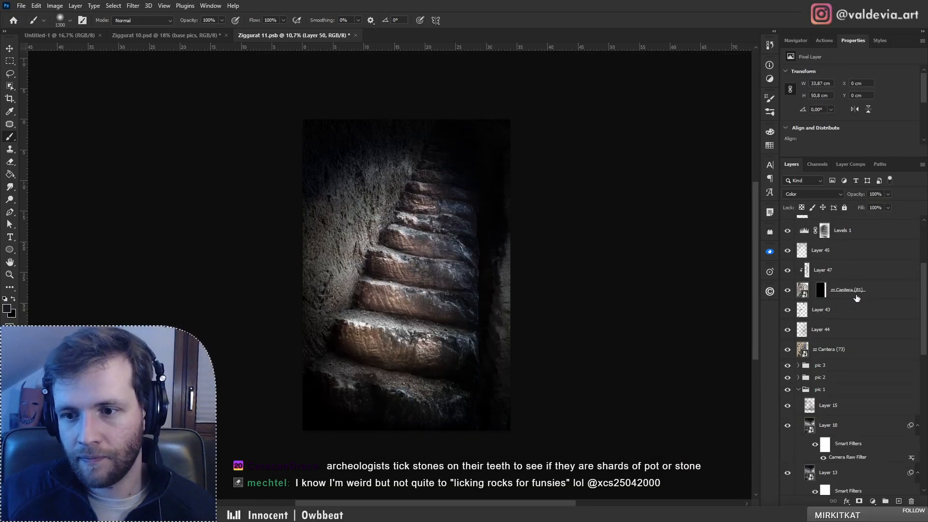
pyautogui.keyDown('shift'); pyautogui.click(831, 356); pyautogui.keyUp('shift')
pyautogui.hotkey('ctrl', 'g')
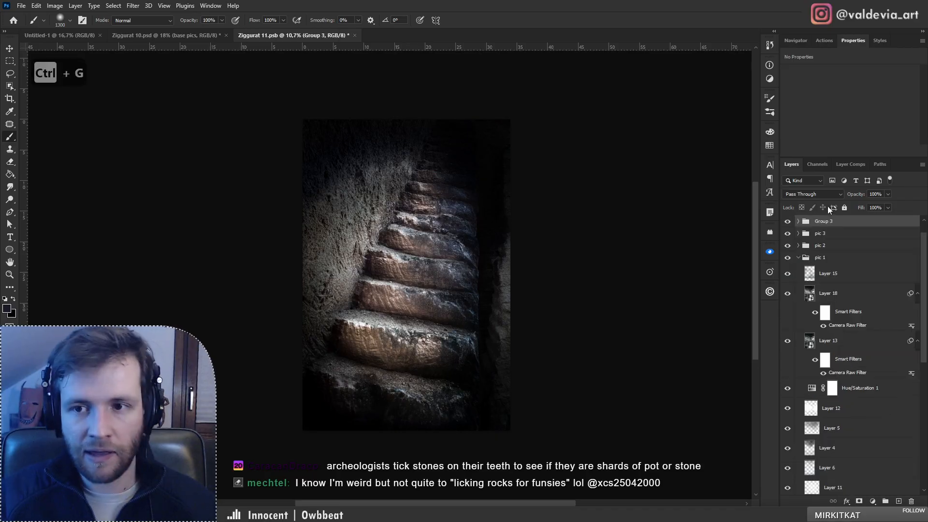
pyautogui.doubleClick(822, 221)
pyautogui.write('pic 4')
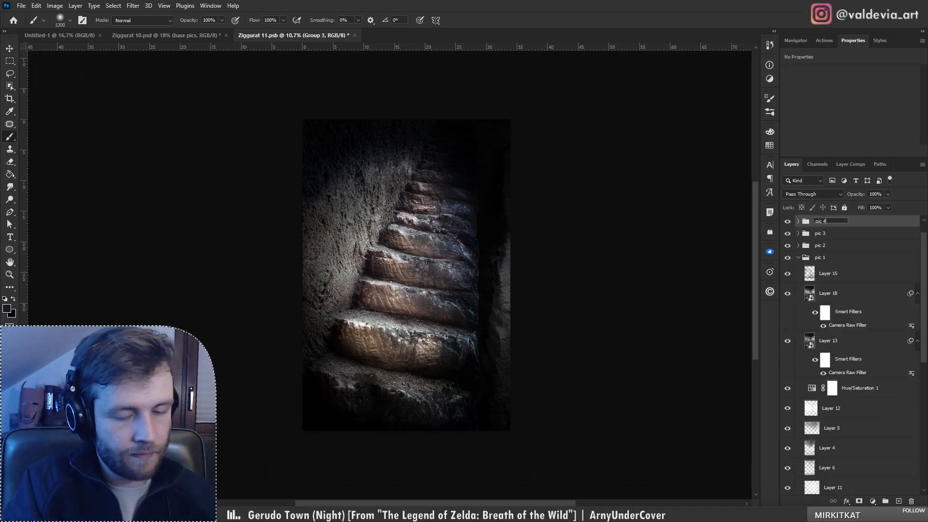
pyautogui.press('Return')
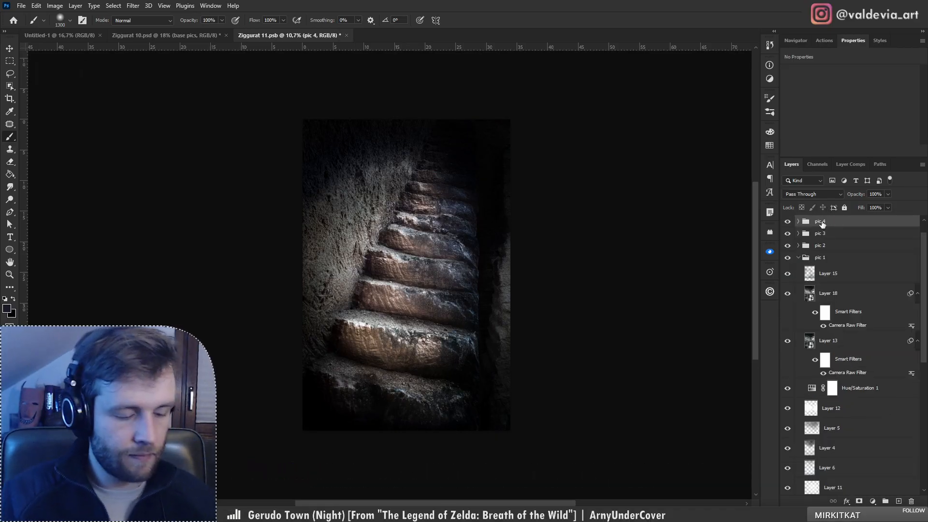
# Step: Save the document, and make the zz Cantera (41) photo layer visible and active again
pyautogui.hotkey('ctrl', 's')
pyautogui.click(790, 226)
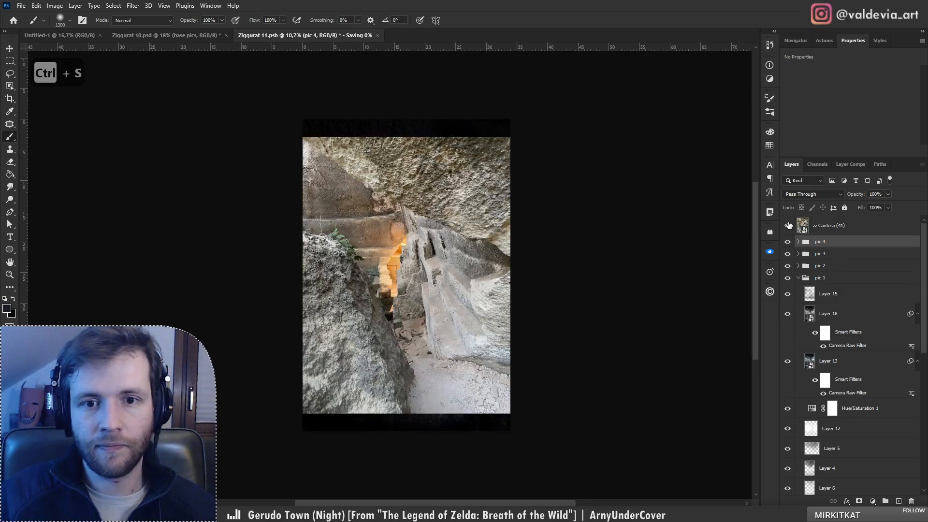
pyautogui.click(831, 225)
# Step: Examine the stone steps and the lit gap between the rocks in the zz Cantera (41) photo
pyautogui.press('z')
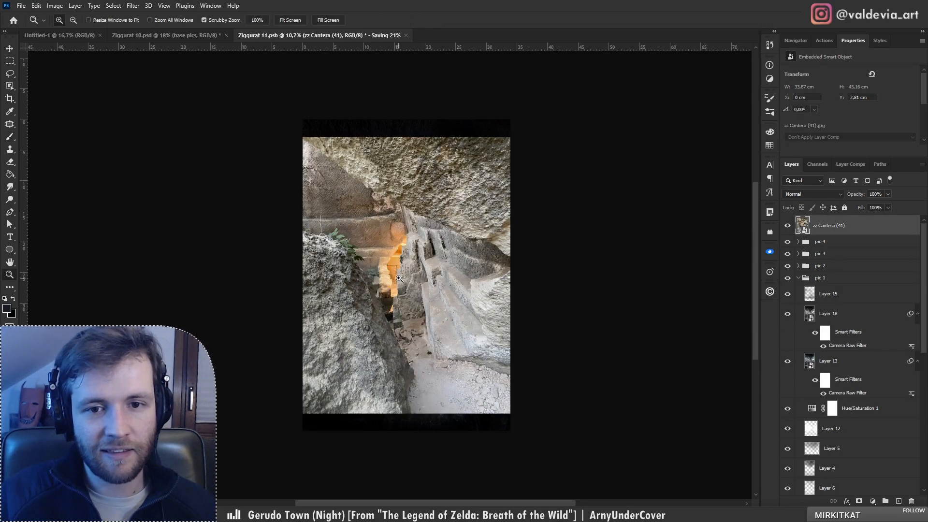
pyautogui.moveTo(425, 280); pyautogui.dragTo(453, 278)
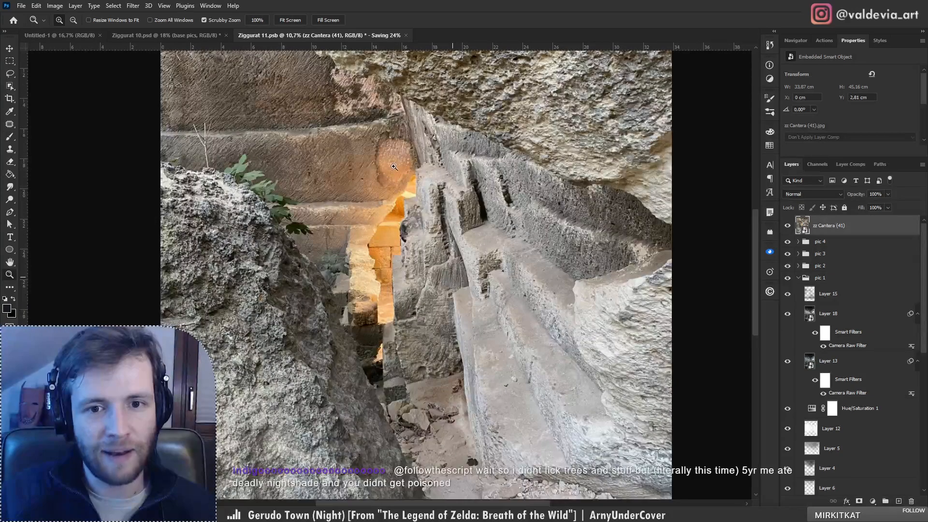
pyautogui.press('b')
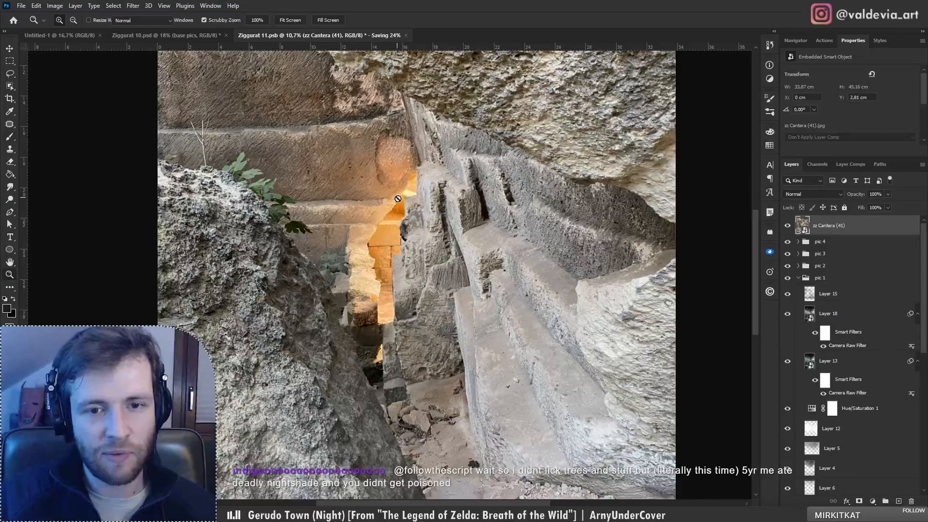
pyautogui.click(398, 199)
pyautogui.click(483, 201)
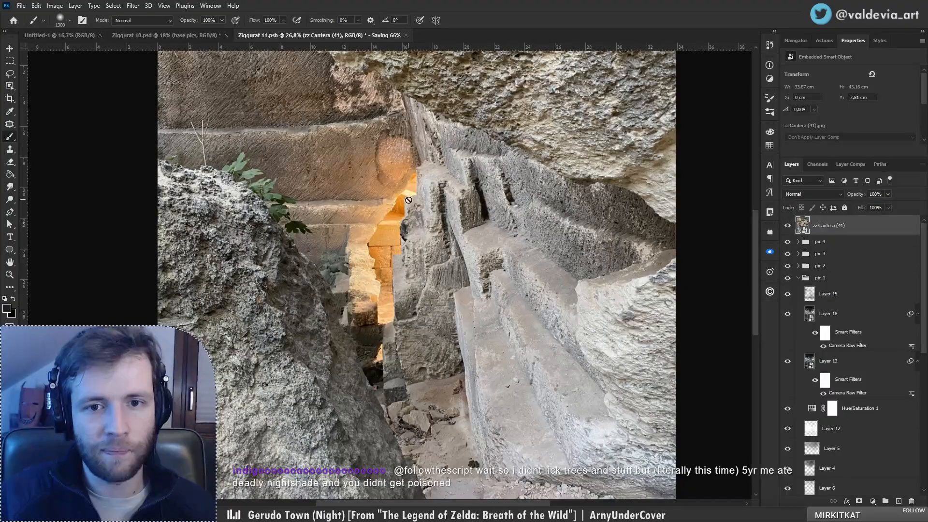
pyautogui.scroll(-3, 408, 297)
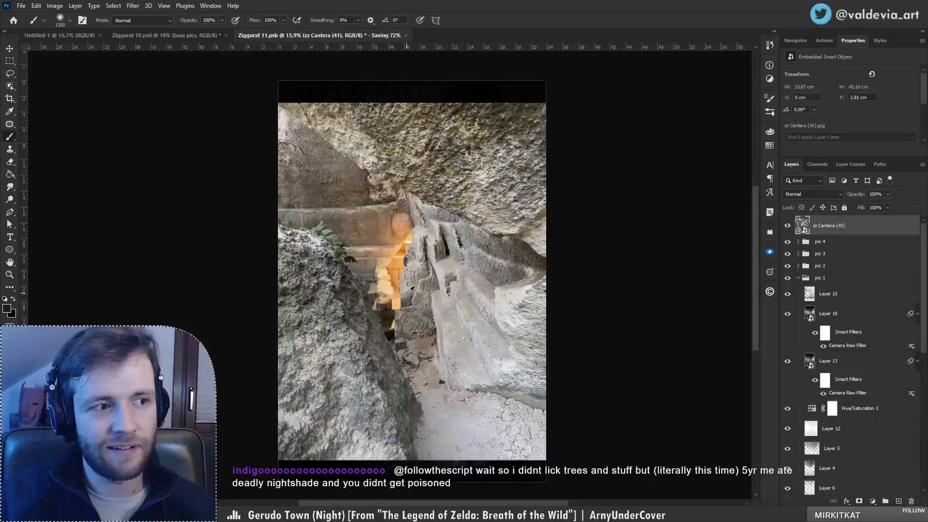
pyautogui.scroll(1, 394, 385)
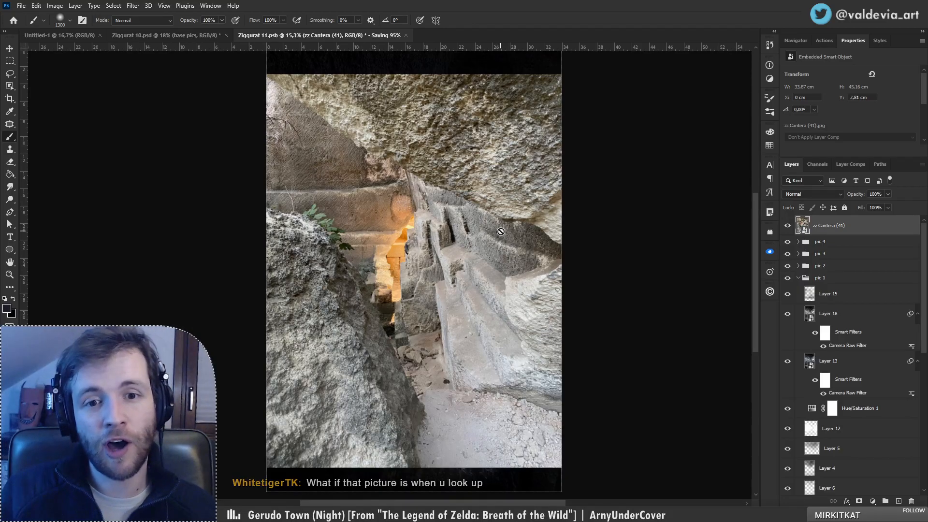
# Step: Try the zz Cantera (41) photo at 90°, return it upright, and scale it to 35.72% to fill the canvas height
pyautogui.hotkey('ctrl', 't')
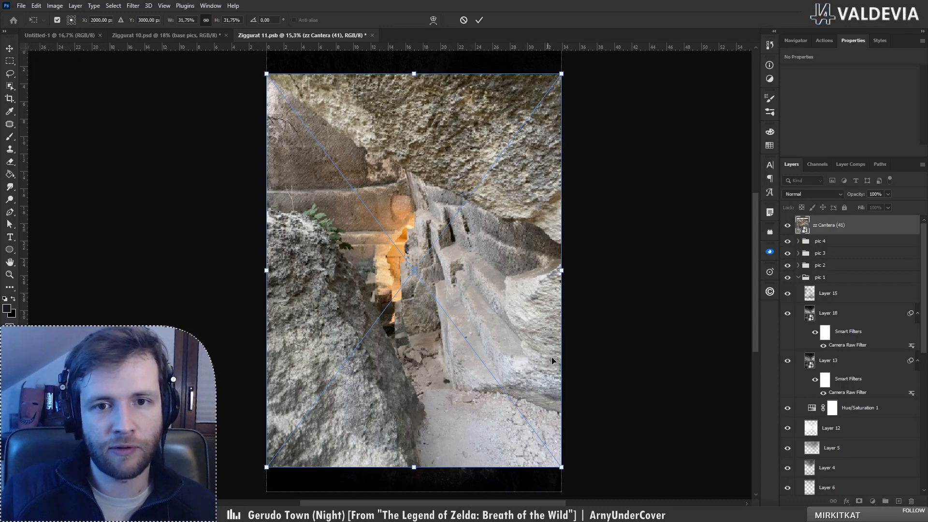
pyautogui.moveTo(592, 379); pyautogui.dragTo(320, 437)
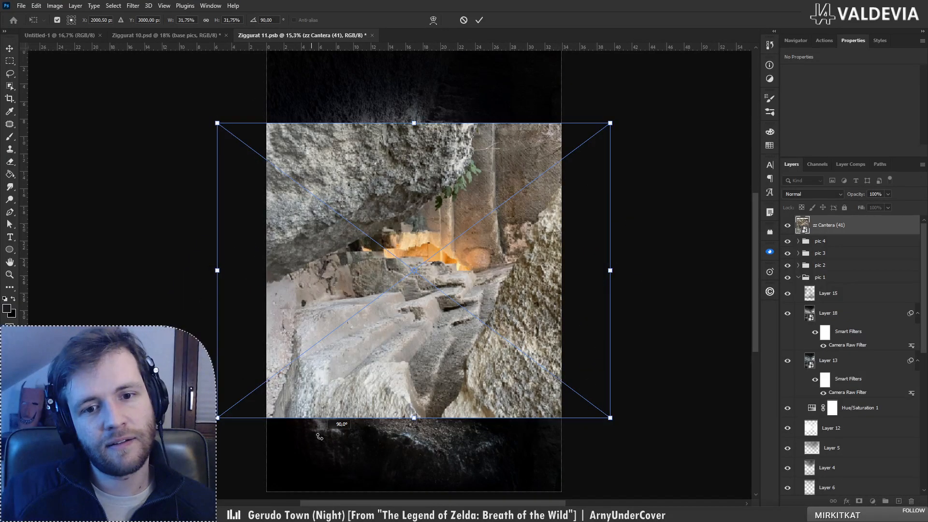
pyautogui.moveTo(320, 437); pyautogui.dragTo(566, 378)
pyautogui.scroll(-2, 539, 372)
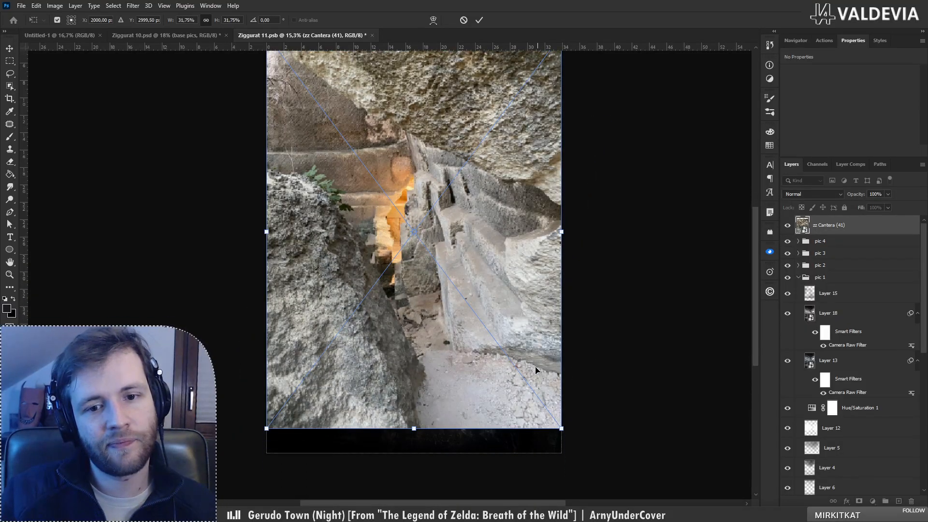
pyautogui.moveTo(417, 429); pyautogui.dragTo(424, 453)
pyautogui.scroll(3, 428, 429)
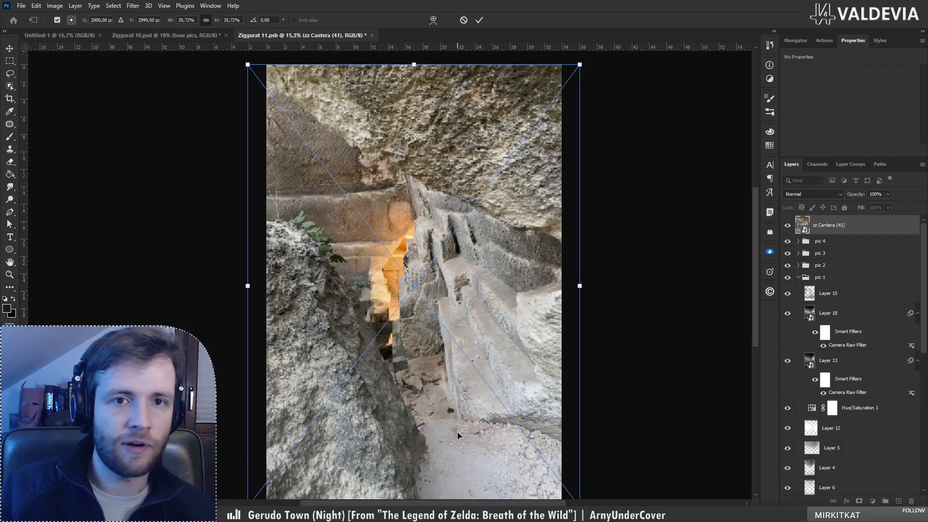
pyautogui.click(481, 20)
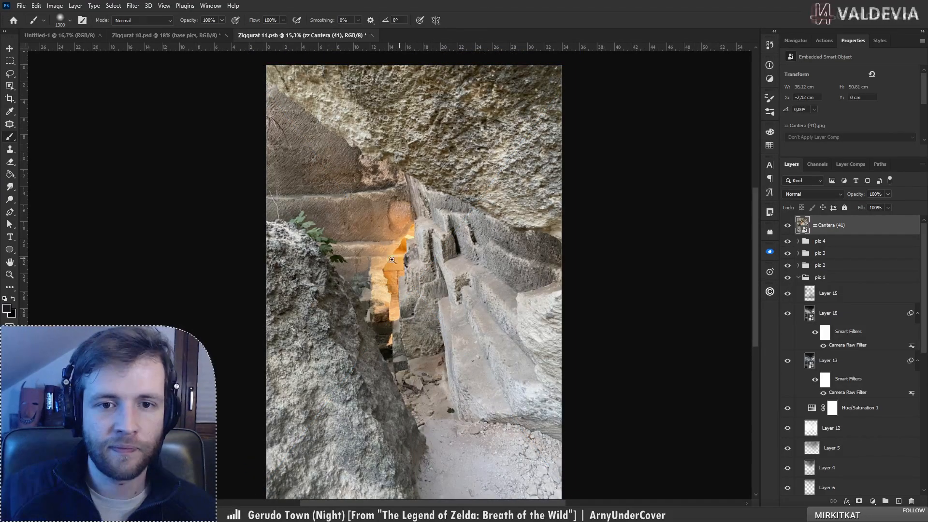
# Step: Save the document and add a new empty layer above the zz Cantera (41) photo
pyautogui.press('z')
pyautogui.moveTo(412, 257); pyautogui.dragTo(342, 261)
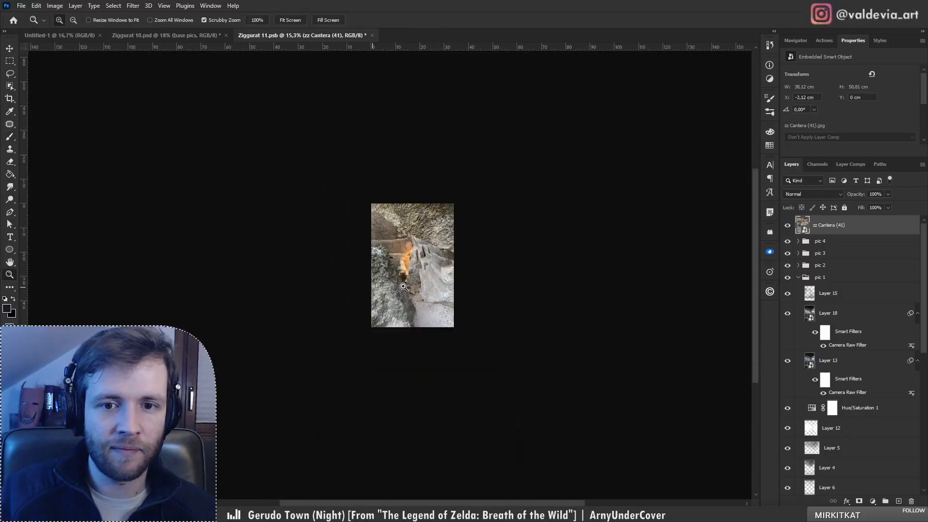
pyautogui.moveTo(449, 289)
pyautogui.mouseDown()
pyautogui.moveTo(427, 272)
pyautogui.moveTo(435, 268)
pyautogui.moveTo(421, 267)
pyautogui.mouseUp()
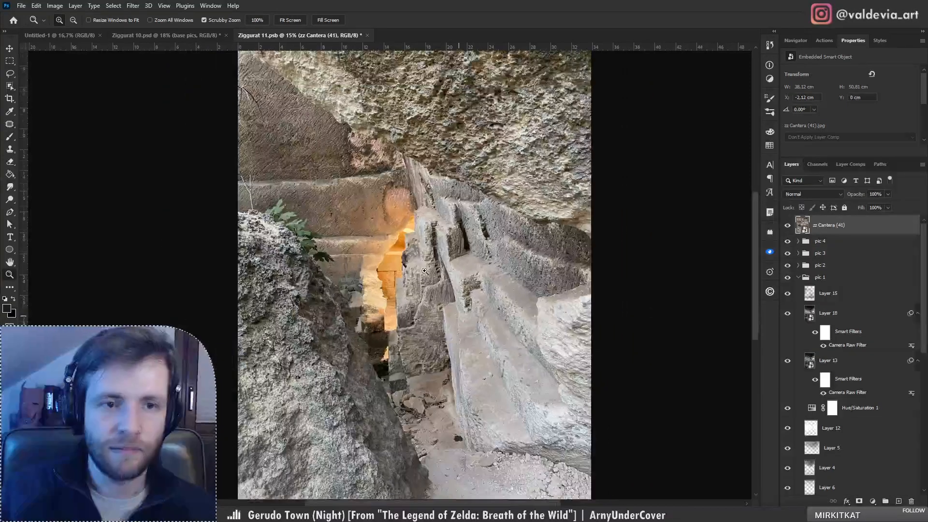
pyautogui.press('b')
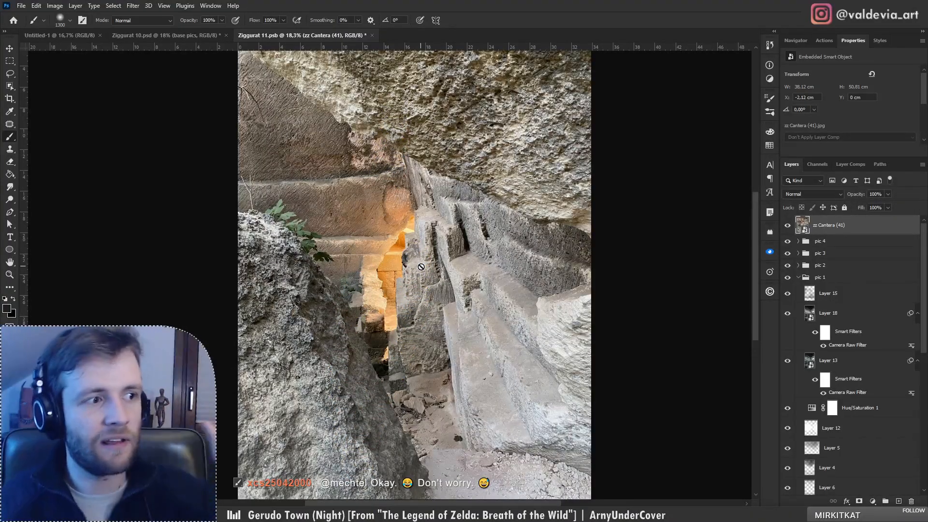
pyautogui.hotkey('ctrl', 's')
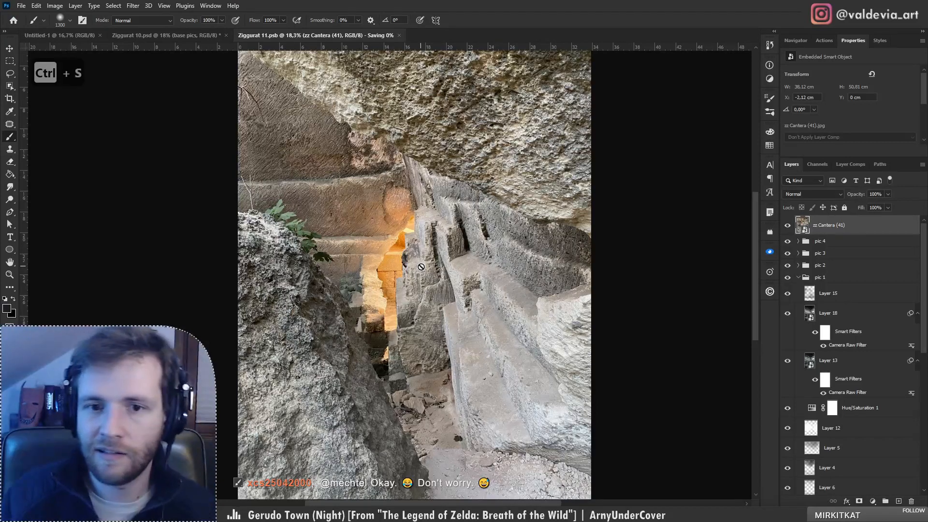
pyautogui.click(899, 501)
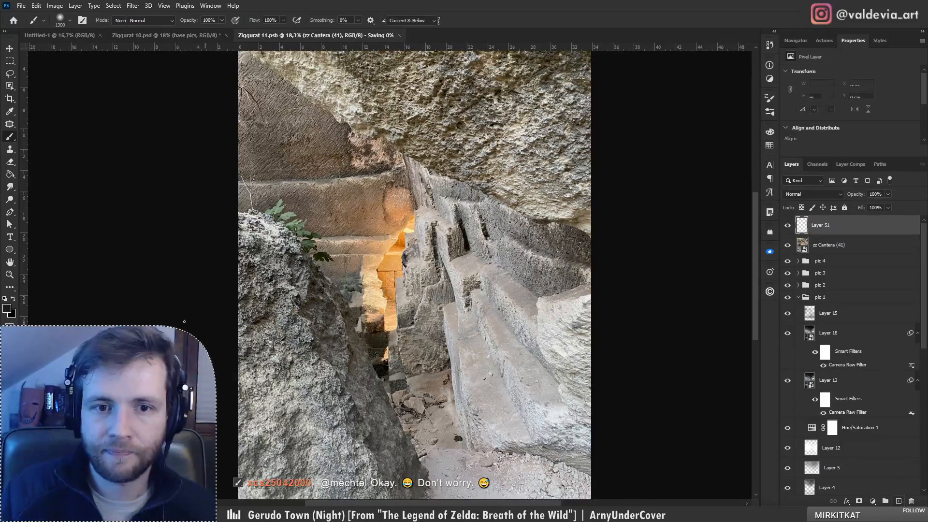
# Step: On the new layer, clone wall and ledge texture over the leaves along the boulder's edge above the stone ledge
pyautogui.press('z')
pyautogui.moveTo(327, 198); pyautogui.dragTo(355, 224)
pyautogui.press('s')
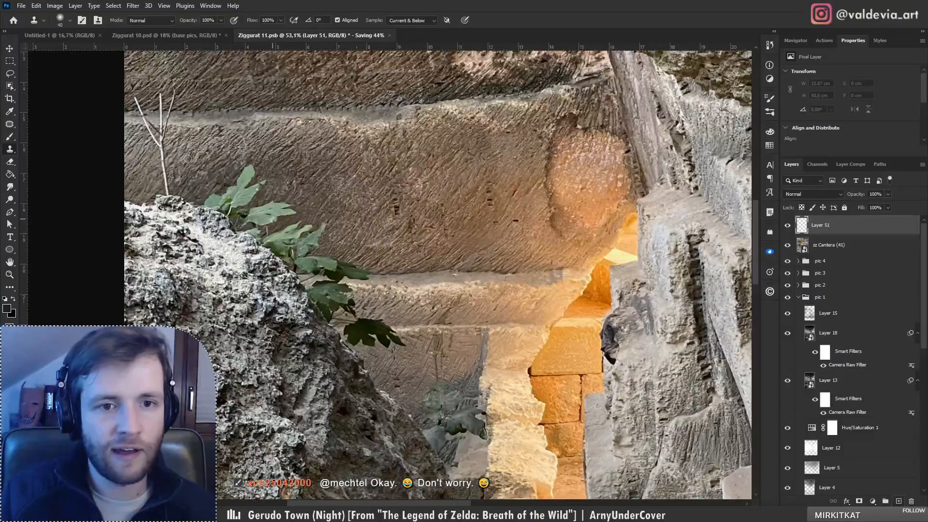
pyautogui.press('alt')
pyautogui.keyDown('alt'); pyautogui.click(460, 268); pyautogui.keyUp('alt')
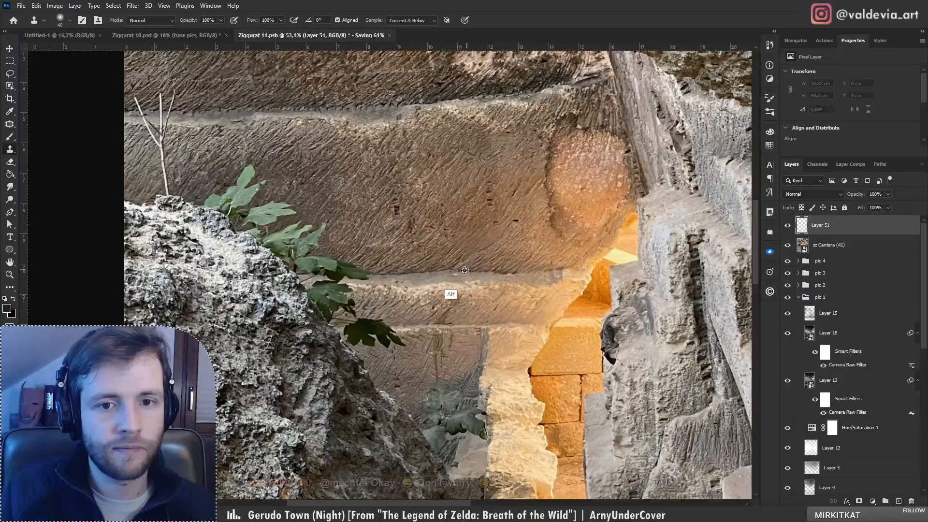
pyautogui.moveTo(369, 274)
pyautogui.mouseDown()
pyautogui.moveTo(317, 276)
pyautogui.moveTo(363, 267)
pyautogui.mouseUp()
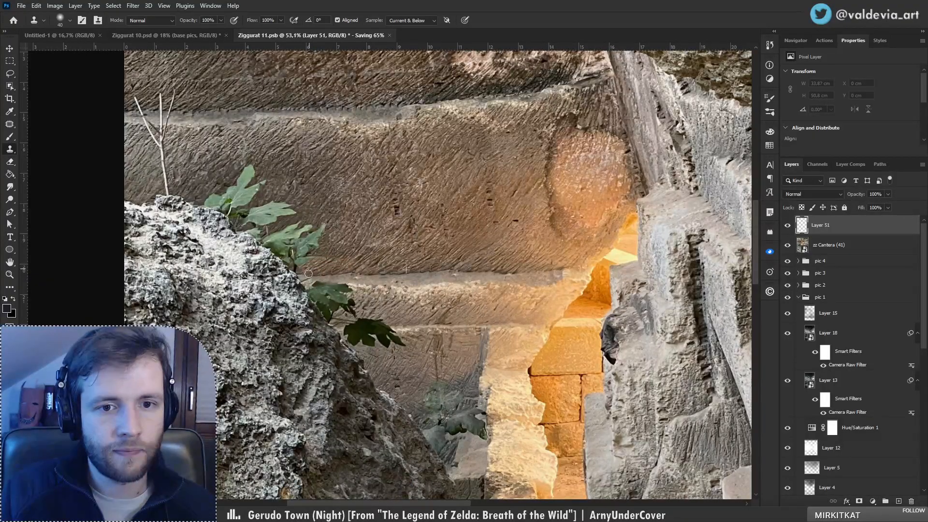
pyautogui.moveTo(296, 264)
pyautogui.mouseDown()
pyautogui.moveTo(318, 244)
pyautogui.moveTo(288, 244)
pyautogui.moveTo(314, 227)
pyautogui.moveTo(270, 222)
pyautogui.mouseUp()
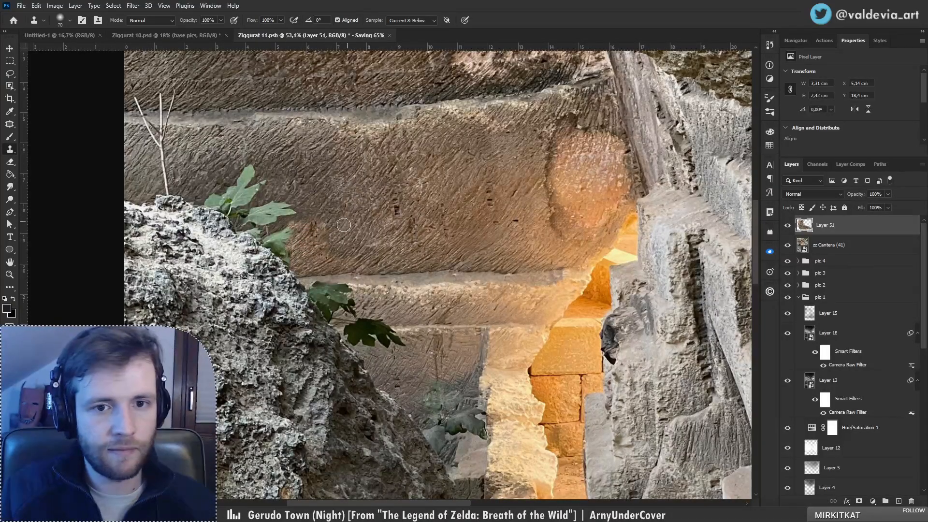
# Step: Enlarge the Clone Stamp brush to 100 and rework the cloned wall patch beside the boulder
pyautogui.press(']')
pyautogui.press(']')
pyautogui.press(']')
pyautogui.press(']')
pyautogui.press(']')
pyautogui.press(']')
pyautogui.moveTo(298, 250)
pyautogui.mouseDown()
pyautogui.moveTo(312, 233)
pyautogui.moveTo(328, 247)
pyautogui.mouseUp()
# Step: Blend the cloned wall area with fresh texture samples and cover the uppermost leaves above the boulder
pyautogui.keyDown('alt'); pyautogui.click(309, 170); pyautogui.keyUp('alt')
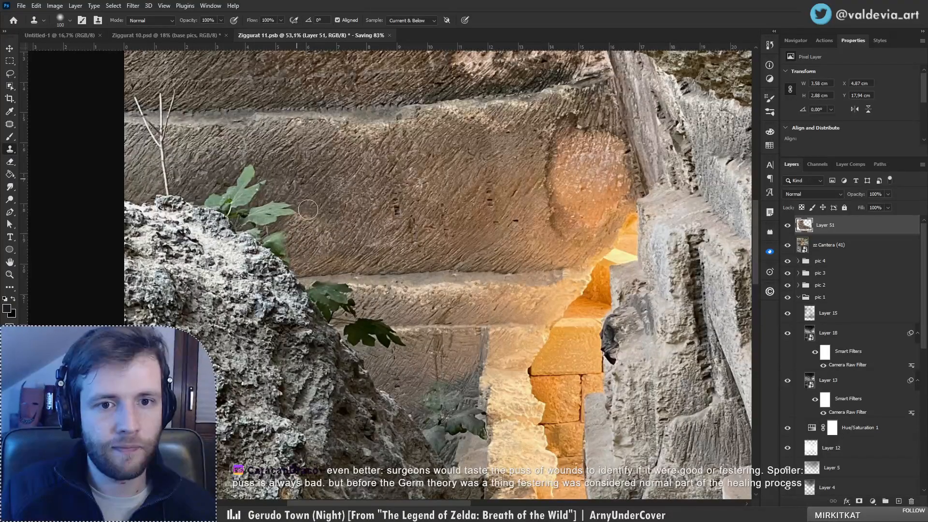
pyautogui.moveTo(312, 211)
pyautogui.mouseDown()
pyautogui.moveTo(286, 227)
pyautogui.moveTo(261, 213)
pyautogui.moveTo(292, 209)
pyautogui.moveTo(406, 256)
pyautogui.mouseUp()
pyautogui.keyDown('alt'); pyautogui.click(388, 220); pyautogui.keyUp('alt')
pyautogui.moveTo(358, 225)
pyautogui.mouseDown()
pyautogui.moveTo(360, 251)
pyautogui.moveTo(374, 245)
pyautogui.moveTo(354, 232)
pyautogui.mouseUp()
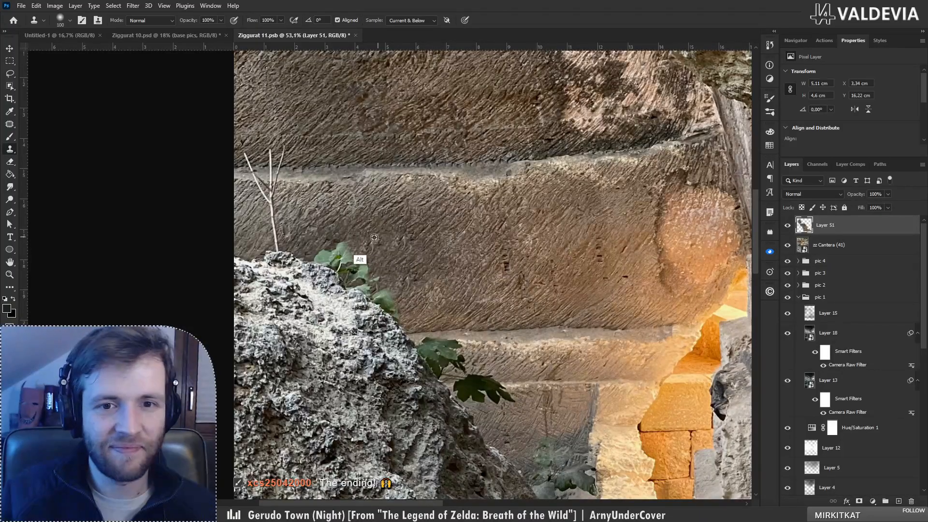
pyautogui.moveTo(342, 250)
pyautogui.mouseDown()
pyautogui.moveTo(383, 274)
pyautogui.moveTo(350, 279)
pyautogui.moveTo(369, 279)
pyautogui.moveTo(317, 260)
pyautogui.moveTo(340, 264)
pyautogui.moveTo(315, 258)
pyautogui.mouseUp()
# Step: Reduce the Clone Stamp brush to 50 and clone wall texture over the last leaf above the ledge
pyautogui.press('[')
pyautogui.press('[')
pyautogui.press('[')
pyautogui.press('[')
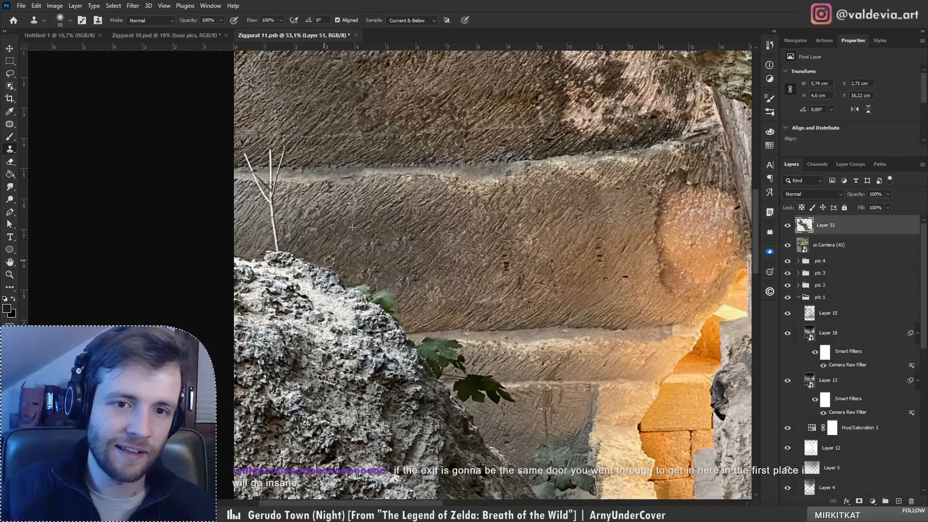
pyautogui.moveTo(356, 281)
pyautogui.mouseDown()
pyautogui.moveTo(346, 285)
pyautogui.moveTo(401, 319)
pyautogui.moveTo(393, 297)
pyautogui.mouseUp()
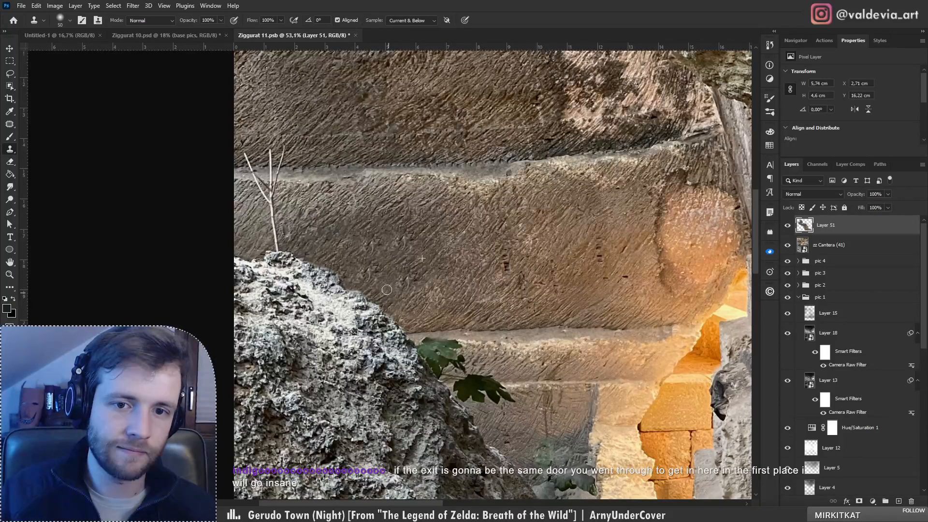
# Step: Try cloning the ledge's edge over the upper leaf beside the boulder, and undo the strokes
pyautogui.moveTo(477, 338); pyautogui.dragTo(432, 256)
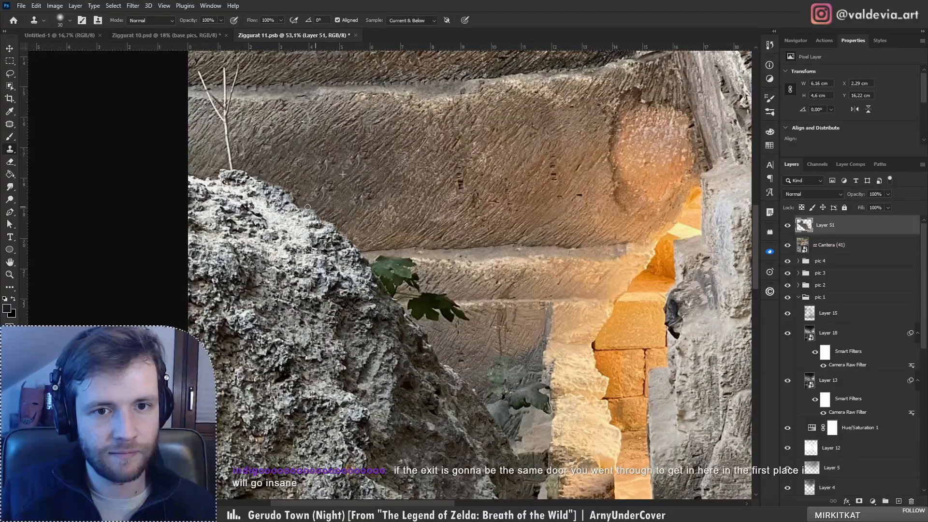
pyautogui.moveTo(458, 285); pyautogui.dragTo(401, 261)
pyautogui.moveTo(460, 267); pyautogui.dragTo(455, 262)
pyautogui.click(343, 217)
pyautogui.moveTo(347, 228)
pyautogui.mouseDown()
pyautogui.moveTo(315, 242)
pyautogui.moveTo(355, 238)
pyautogui.mouseUp()
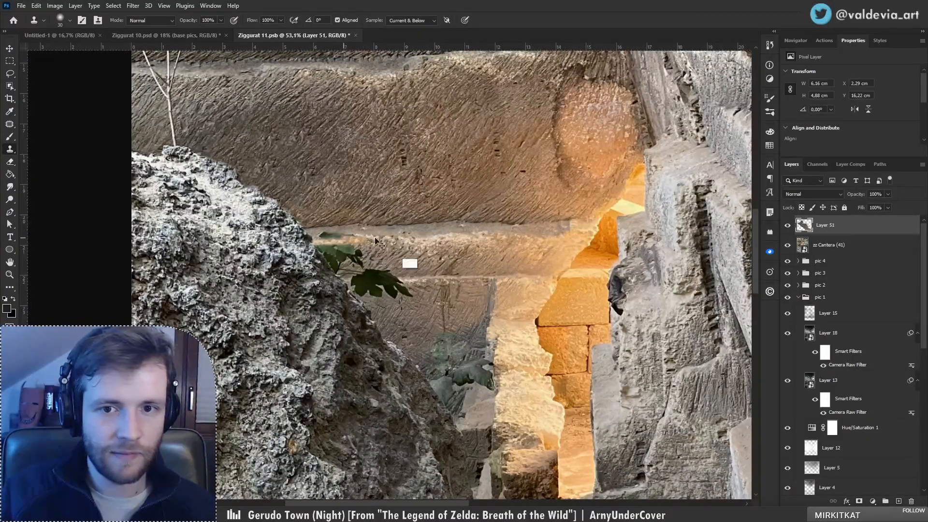
pyautogui.hotkey('ctrl', 'z')
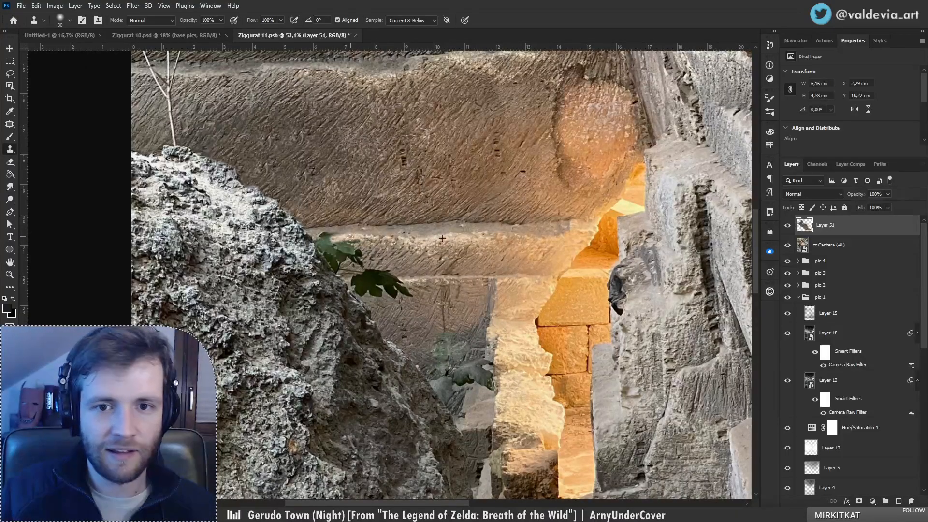
pyautogui.hotkey('ctrl', 'z')
# Step: Clone ledge texture over the small leaf on the stone ledge beside the boulder
pyautogui.scroll(2, 420, 217)
pyautogui.hscroll(-2, 421, 218)
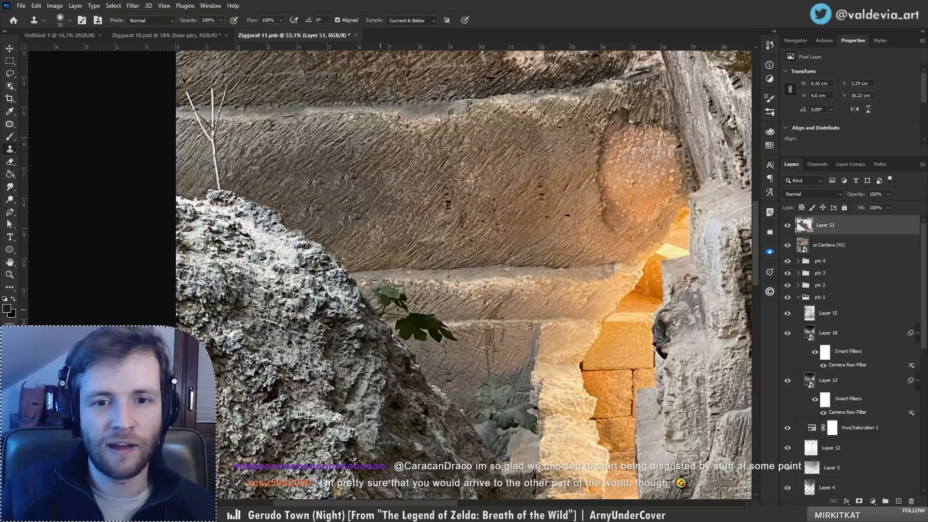
pyautogui.moveTo(384, 315)
pyautogui.mouseDown()
pyautogui.moveTo(399, 301)
pyautogui.moveTo(408, 312)
pyautogui.moveTo(407, 297)
pyautogui.moveTo(376, 295)
pyautogui.moveTo(402, 291)
pyautogui.mouseUp()
# Step: Extend the lower ledge's edge to the boulder by cloning stone over the upper half of the dark leaf
pyautogui.moveTo(451, 314); pyautogui.dragTo(407, 271)
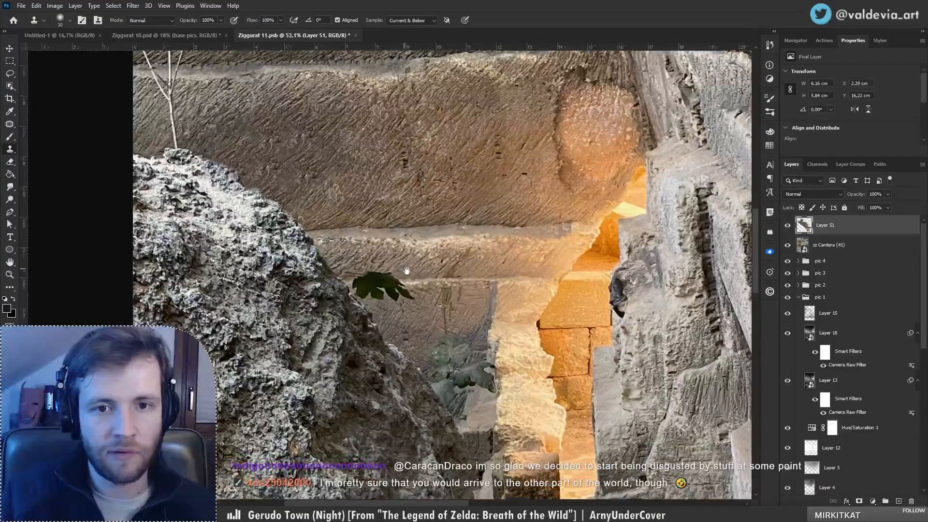
pyautogui.keyDown('alt'); pyautogui.click(327, 241); pyautogui.keyUp('alt')
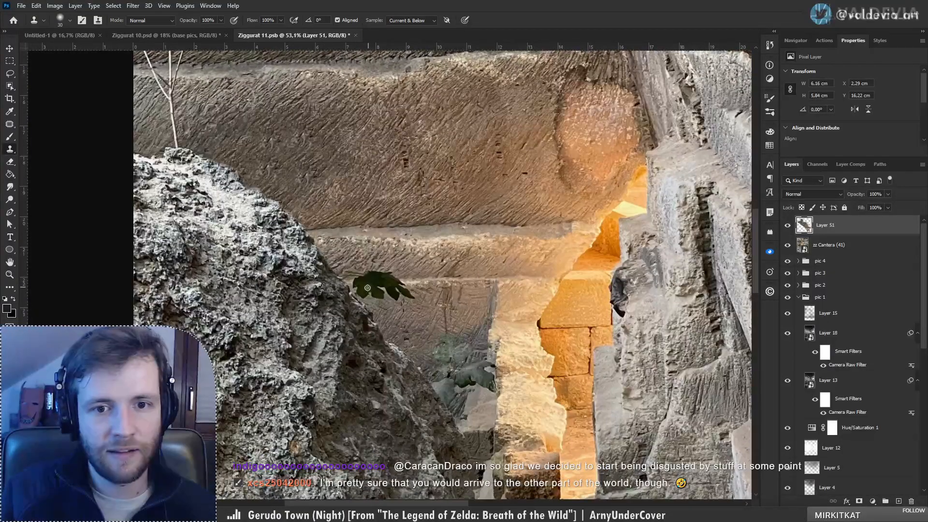
pyautogui.moveTo(356, 288)
pyautogui.mouseDown()
pyautogui.moveTo(398, 285)
pyautogui.moveTo(357, 282)
pyautogui.moveTo(399, 276)
pyautogui.moveTo(360, 273)
pyautogui.moveTo(396, 278)
pyautogui.mouseUp()
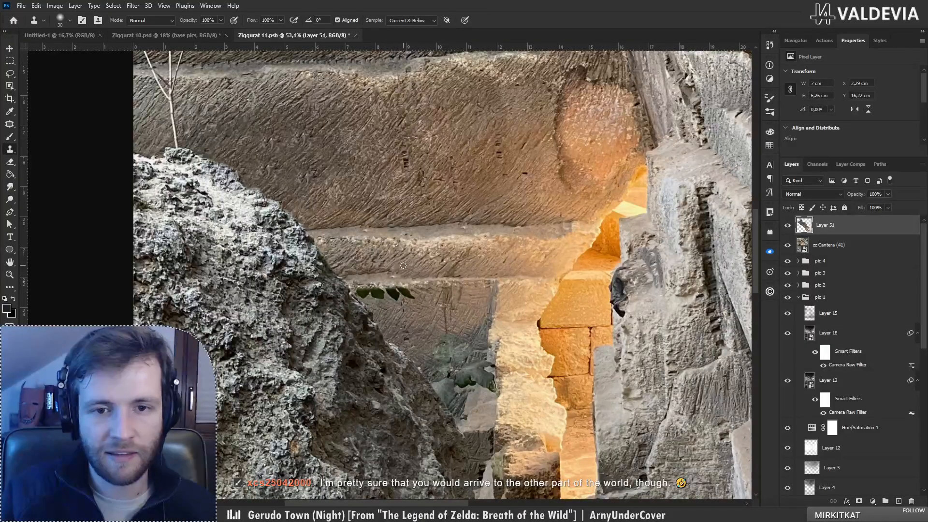
pyautogui.keyDown('alt'); pyautogui.click(365, 226); pyautogui.keyUp('alt')
pyautogui.moveTo(402, 280); pyautogui.dragTo(363, 279)
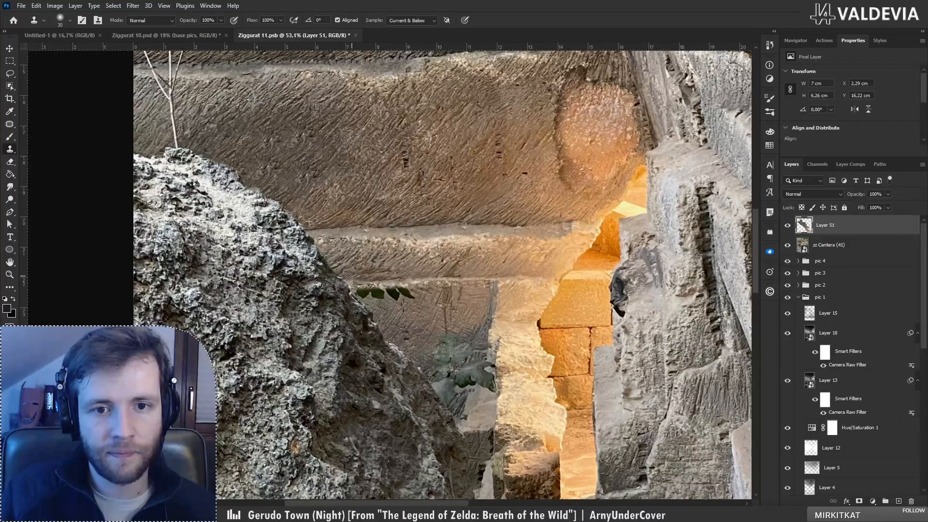
# Step: Undo the last clone stroke and cover the remaining dark leaf tips below the lower ledge with wall texture
pyautogui.moveTo(431, 306); pyautogui.dragTo(377, 250)
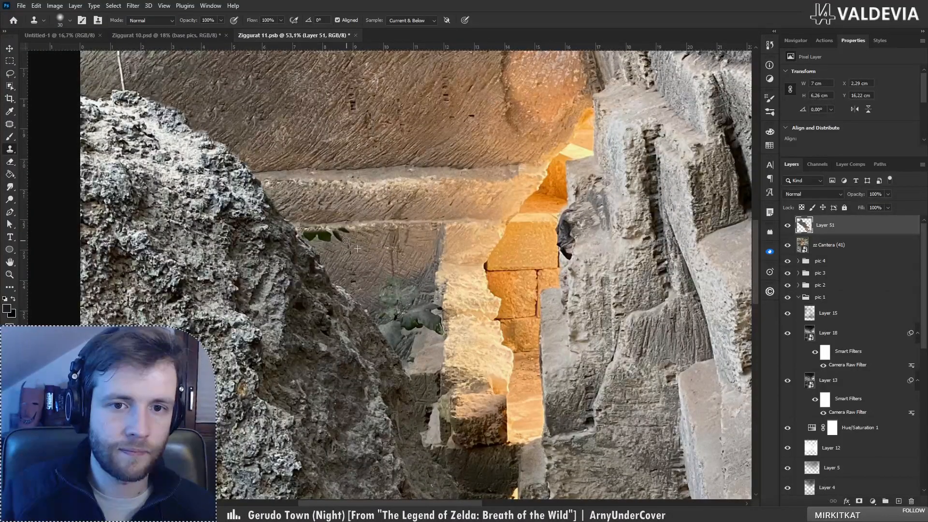
pyautogui.hotkey('ctrl', 'z')
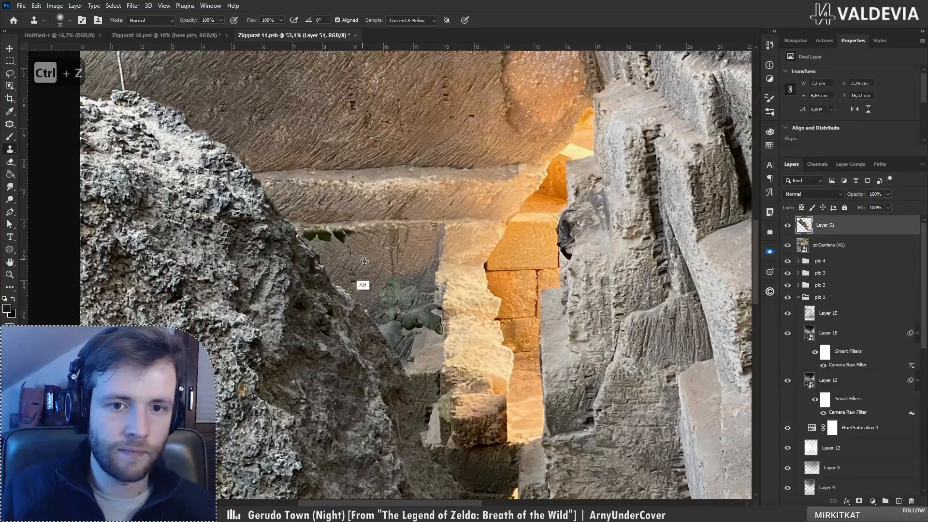
pyautogui.moveTo(334, 234)
pyautogui.mouseDown()
pyautogui.moveTo(341, 240)
pyautogui.moveTo(311, 238)
pyautogui.moveTo(332, 240)
pyautogui.mouseUp()
pyautogui.keyDown('alt'); pyautogui.click(337, 251); pyautogui.keyUp('alt')
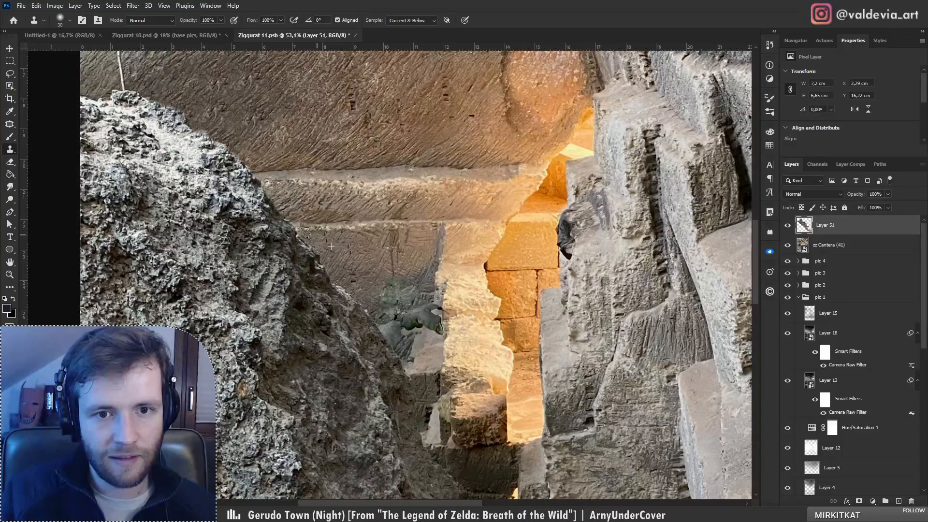
# Step: Examine the cloned wall, ledges and boulder edge for leftover plant traces, up close and in the wider picture
pyautogui.moveTo(391, 216)
pyautogui.mouseDown()
pyautogui.moveTo(465, 258)
pyautogui.moveTo(468, 270)
pyautogui.moveTo(414, 210)
pyautogui.mouseUp()
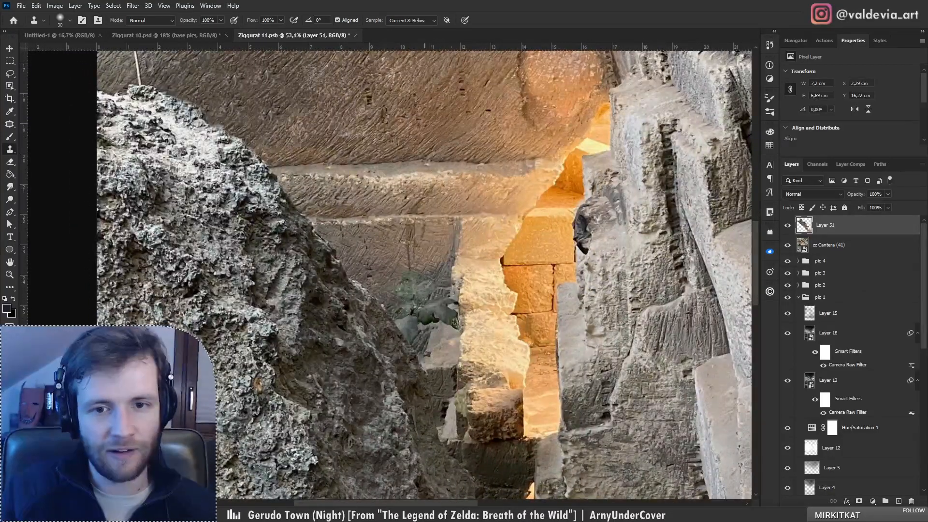
pyautogui.moveTo(424, 321)
pyautogui.mouseDown()
pyautogui.moveTo(483, 322)
pyautogui.moveTo(420, 321)
pyautogui.mouseUp()
pyautogui.moveTo(366, 266); pyautogui.dragTo(410, 265)
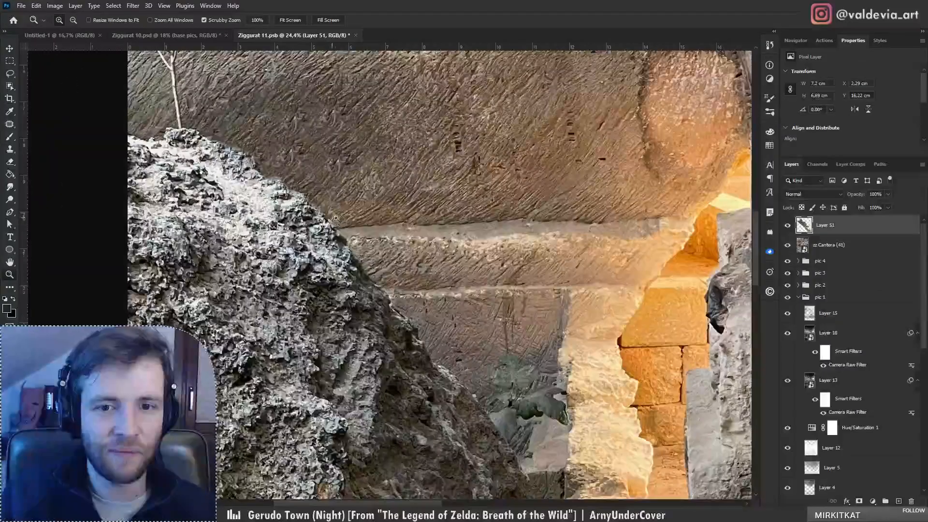
pyautogui.moveTo(364, 210); pyautogui.dragTo(407, 212)
pyautogui.press('s')
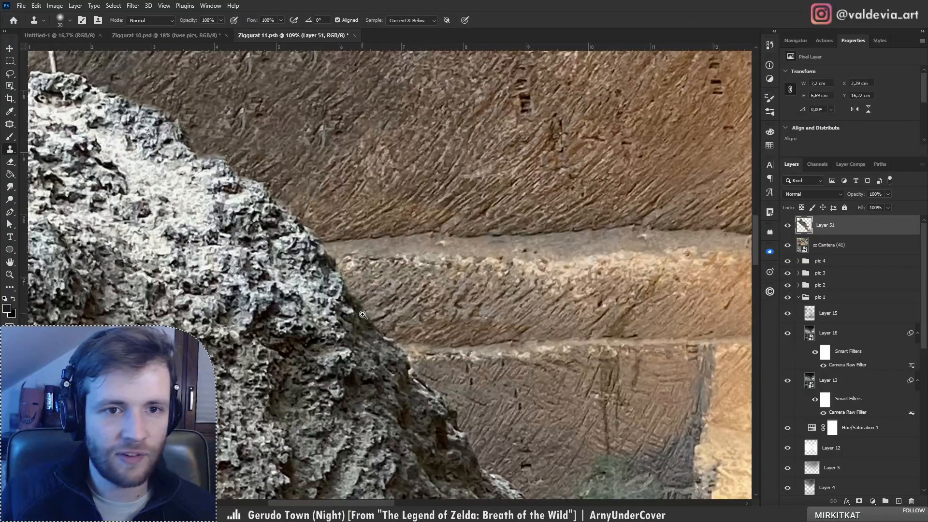
pyautogui.press('z')
pyautogui.moveTo(364, 315)
pyautogui.mouseDown()
pyautogui.moveTo(167, 310)
pyautogui.moveTo(261, 349)
pyautogui.mouseUp()
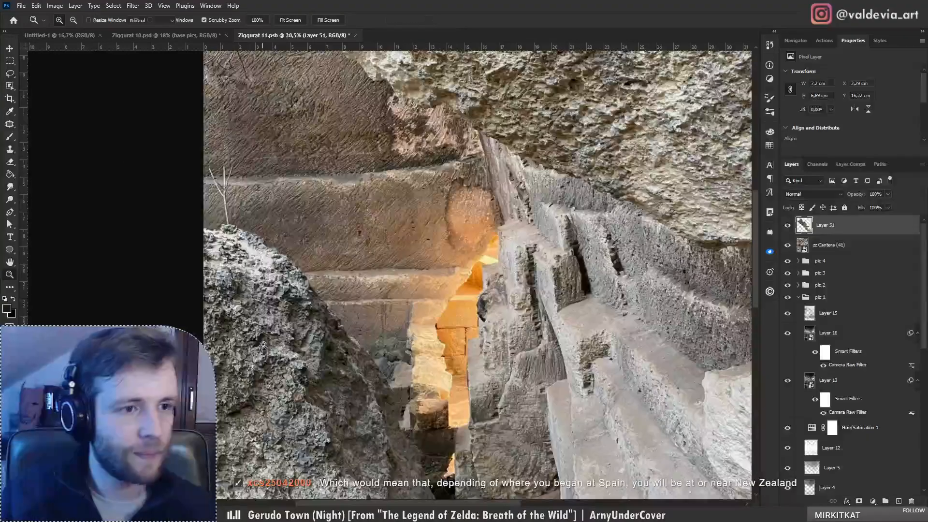
pyautogui.press('s')
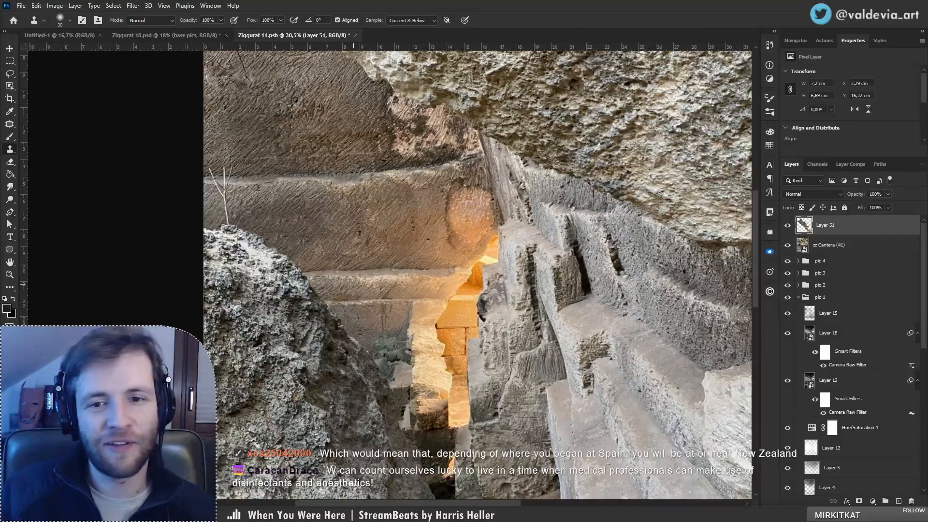
# Step: Clone stone texture over the dark leaf where it meets the edge of the sunlit pillar
pyautogui.moveTo(395, 387); pyautogui.dragTo(383, 310)
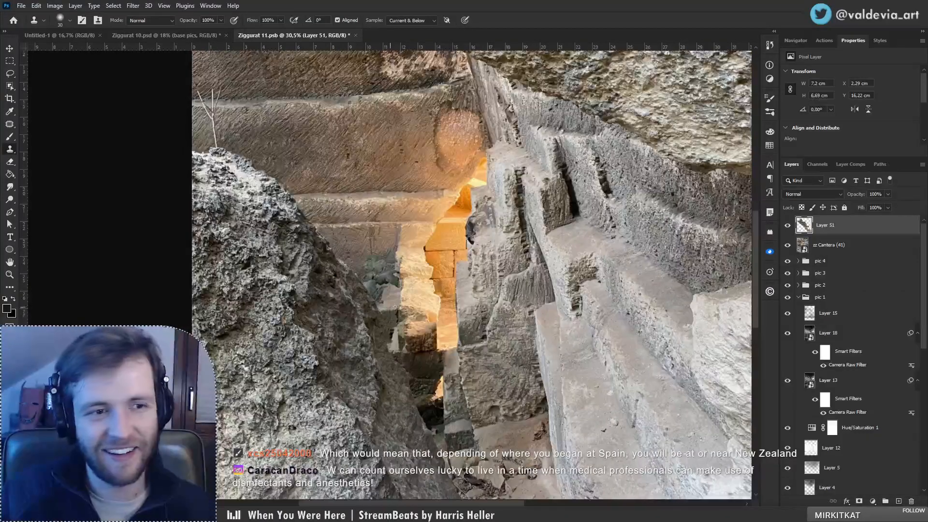
pyautogui.moveTo(383, 274)
pyautogui.mouseDown()
pyautogui.moveTo(430, 274)
pyautogui.moveTo(415, 308)
pyautogui.mouseUp()
pyautogui.keyDown('alt'); pyautogui.click(418, 178); pyautogui.keyUp('alt')
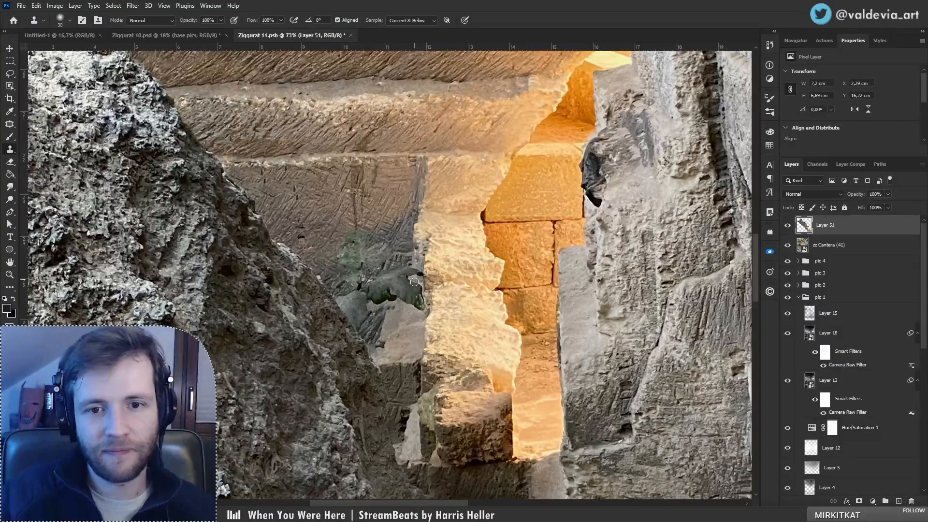
pyautogui.keyDown('alt'); pyautogui.click(427, 347); pyautogui.keyUp('alt')
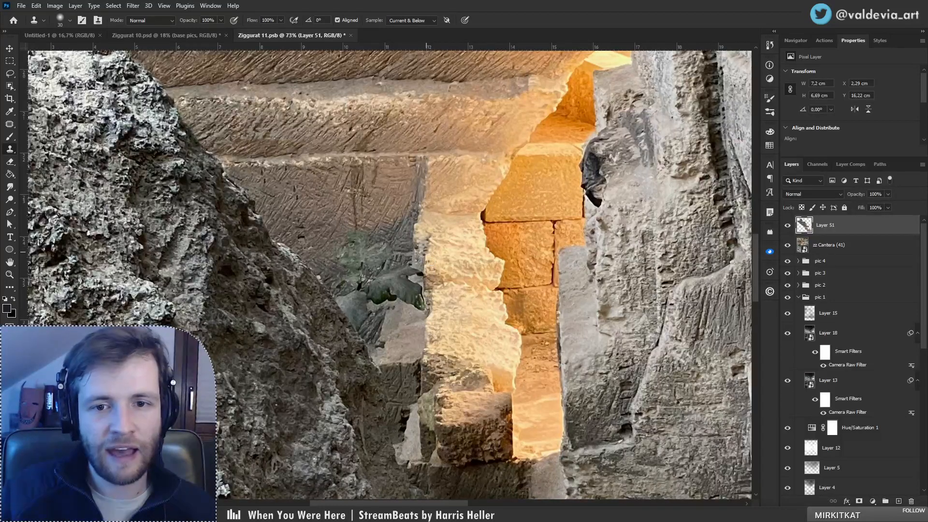
pyautogui.moveTo(432, 312)
pyautogui.mouseDown()
pyautogui.moveTo(409, 290)
pyautogui.moveTo(420, 292)
pyautogui.mouseUp()
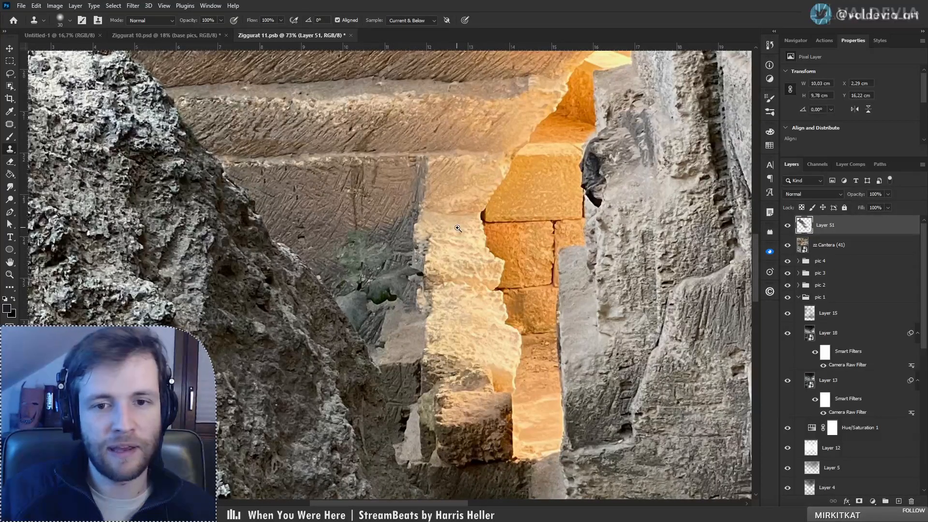
# Step: Sample the pale stone below the leaf and extend it upward along the sunlit pillar's edge
pyautogui.press('z')
pyautogui.moveTo(403, 230)
pyautogui.mouseDown()
pyautogui.moveTo(338, 232)
pyautogui.moveTo(388, 233)
pyautogui.mouseUp()
pyautogui.press('s')
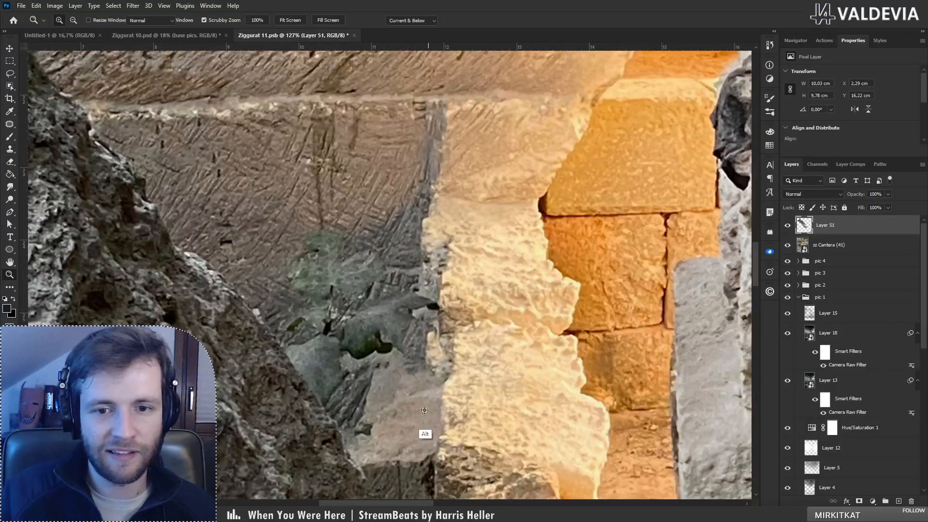
pyautogui.keyDown('alt'); pyautogui.click(423, 410); pyautogui.keyUp('alt')
pyautogui.moveTo(435, 366)
pyautogui.mouseDown()
pyautogui.moveTo(430, 333)
pyautogui.moveTo(417, 372)
pyautogui.moveTo(429, 327)
pyautogui.mouseUp()
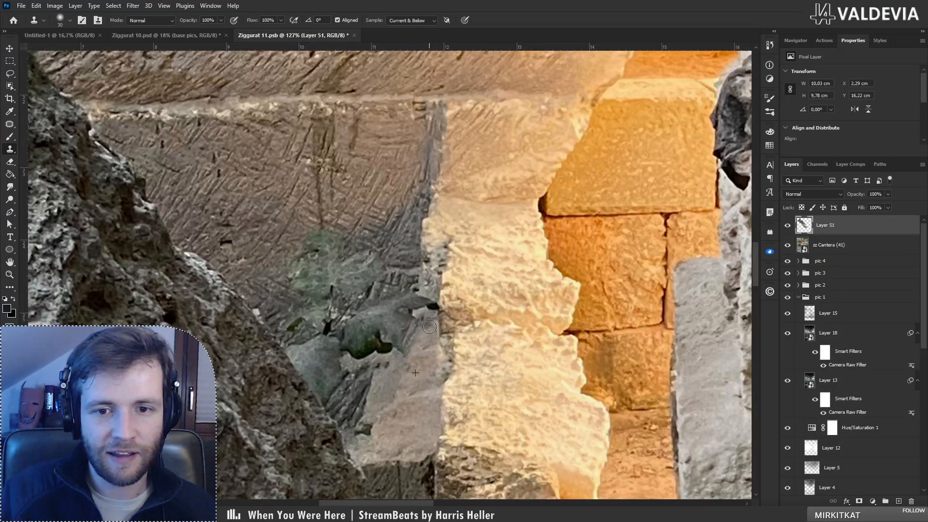
# Step: Clone pale stone over the leaf's dark tip beside the sunlit pillar, and undo the last strokes
pyautogui.press('z')
pyautogui.moveTo(414, 279)
pyautogui.mouseDown()
pyautogui.moveTo(292, 279)
pyautogui.moveTo(361, 280)
pyautogui.mouseUp()
pyautogui.press('s')
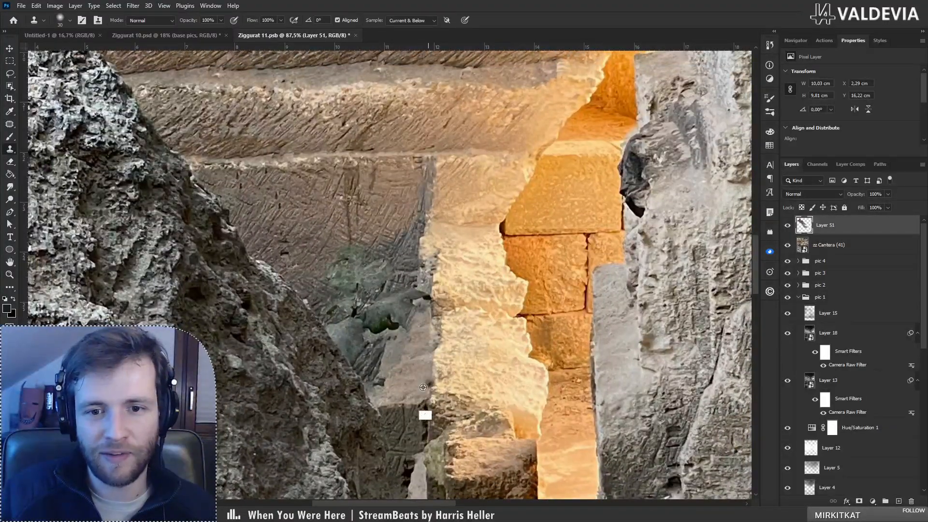
pyautogui.keyDown('alt'); pyautogui.click(427, 387); pyautogui.keyUp('alt')
pyautogui.moveTo(434, 312)
pyautogui.mouseDown()
pyautogui.moveTo(421, 295)
pyautogui.moveTo(409, 305)
pyautogui.moveTo(426, 295)
pyautogui.moveTo(409, 294)
pyautogui.mouseUp()
pyautogui.hotkey('ctrl', 'z')
pyautogui.hotkey('ctrl', 'z')
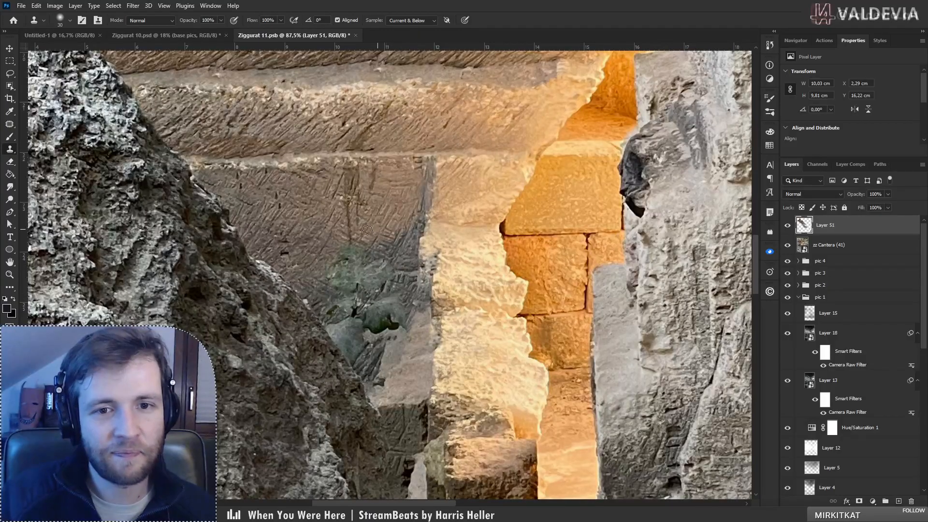
# Step: Try cloning carved wall texture over the green area above the remaining leaf, and undo the strokes
pyautogui.keyDown('alt'); pyautogui.click(395, 238); pyautogui.keyUp('alt')
pyautogui.moveTo(364, 249)
pyautogui.mouseDown()
pyautogui.moveTo(353, 250)
pyautogui.moveTo(421, 283)
pyautogui.mouseUp()
pyautogui.keyDown('alt'); pyautogui.click(382, 210); pyautogui.keyUp('alt')
pyautogui.hotkey('ctrl', 'z')
pyautogui.hotkey('ctrl', 'z')
# Step: Clone carved wall texture over the faint green patch above the remaining leaves
pyautogui.press('z')
pyautogui.moveTo(373, 227)
pyautogui.mouseDown()
pyautogui.moveTo(322, 228)
pyautogui.moveTo(342, 225)
pyautogui.mouseUp()
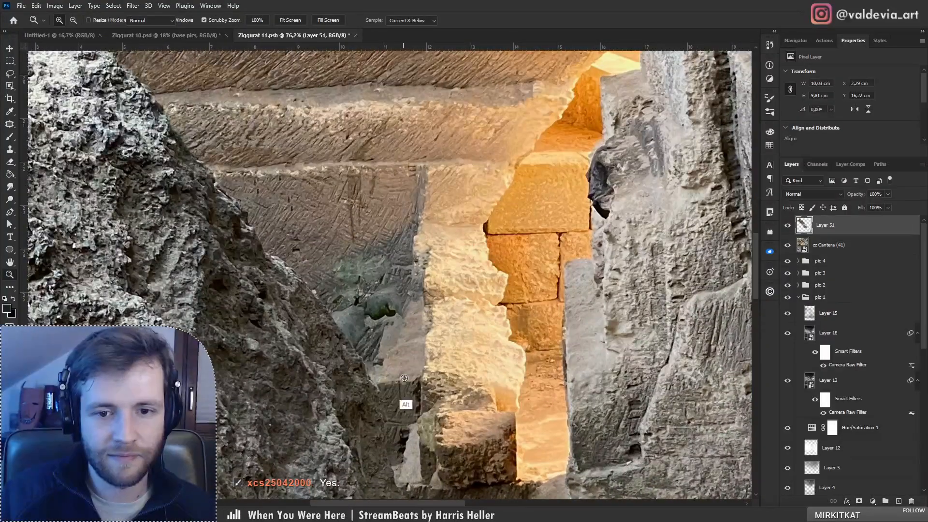
pyautogui.press('s')
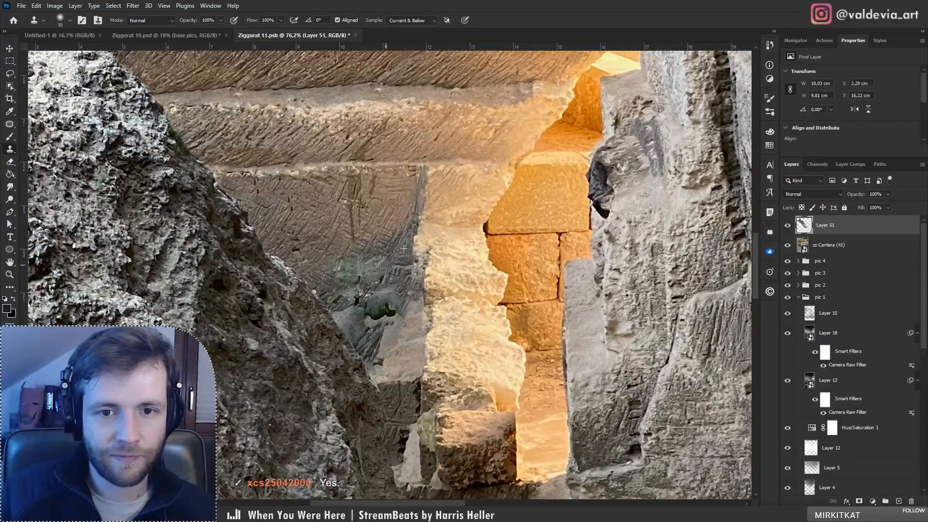
pyautogui.moveTo(366, 280)
pyautogui.mouseDown()
pyautogui.moveTo(369, 261)
pyautogui.moveTo(356, 280)
pyautogui.moveTo(343, 275)
pyautogui.mouseUp()
pyautogui.keyDown('alt'); pyautogui.click(384, 254); pyautogui.keyUp('alt')
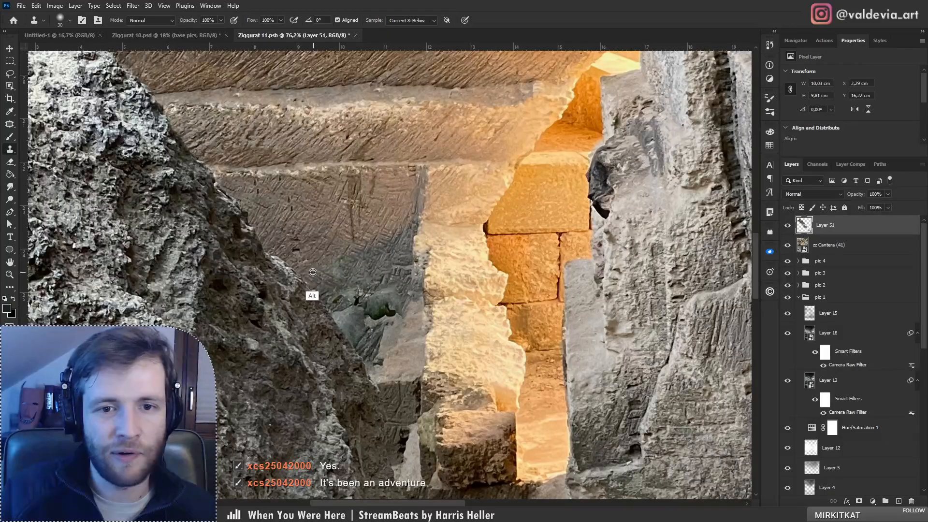
# Step: Clone wall texture over the remaining green leaves between the boulder and the sunlit pillar
pyautogui.keyDown('alt'); pyautogui.click(312, 268); pyautogui.keyUp('alt')
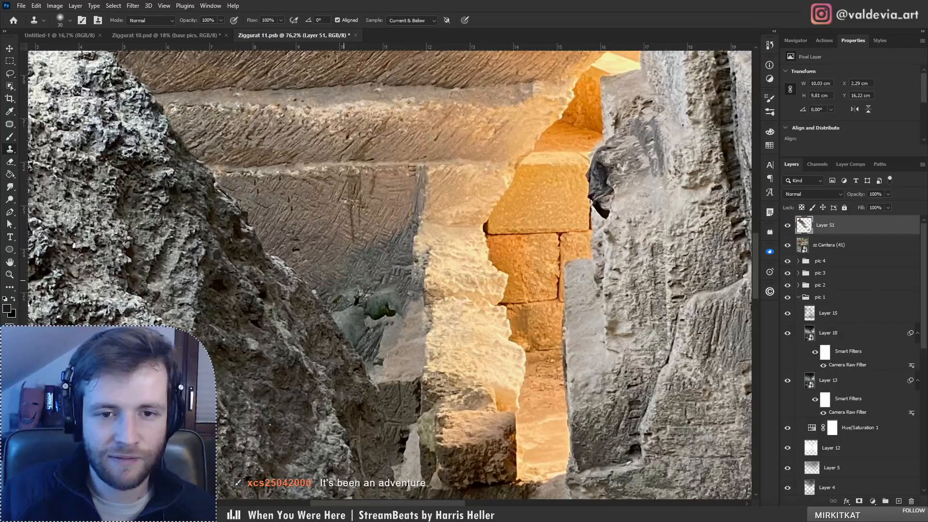
pyautogui.keyDown('alt'); pyautogui.click(309, 292); pyautogui.keyUp('alt')
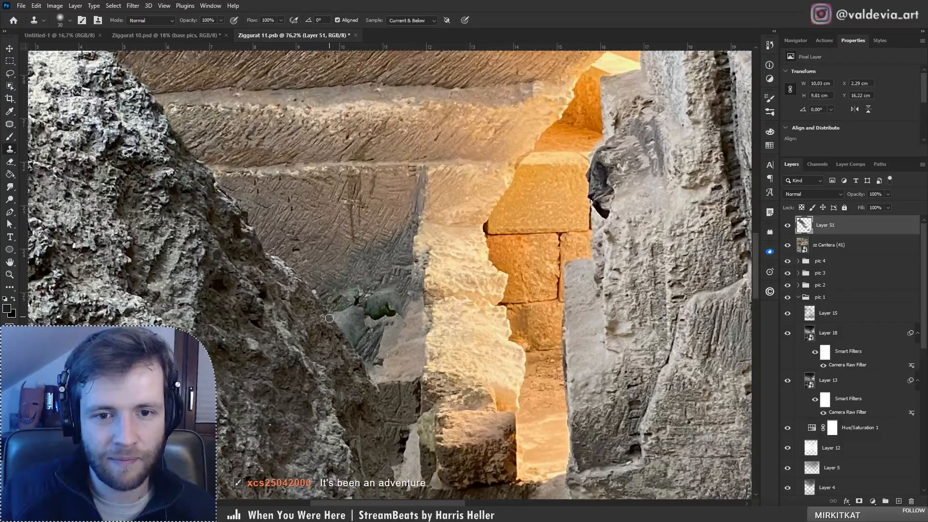
pyautogui.moveTo(333, 320)
pyautogui.mouseDown()
pyautogui.moveTo(332, 298)
pyautogui.moveTo(347, 296)
pyautogui.moveTo(333, 301)
pyautogui.moveTo(346, 307)
pyautogui.moveTo(353, 287)
pyautogui.moveTo(361, 305)
pyautogui.moveTo(347, 315)
pyautogui.moveTo(364, 299)
pyautogui.mouseUp()
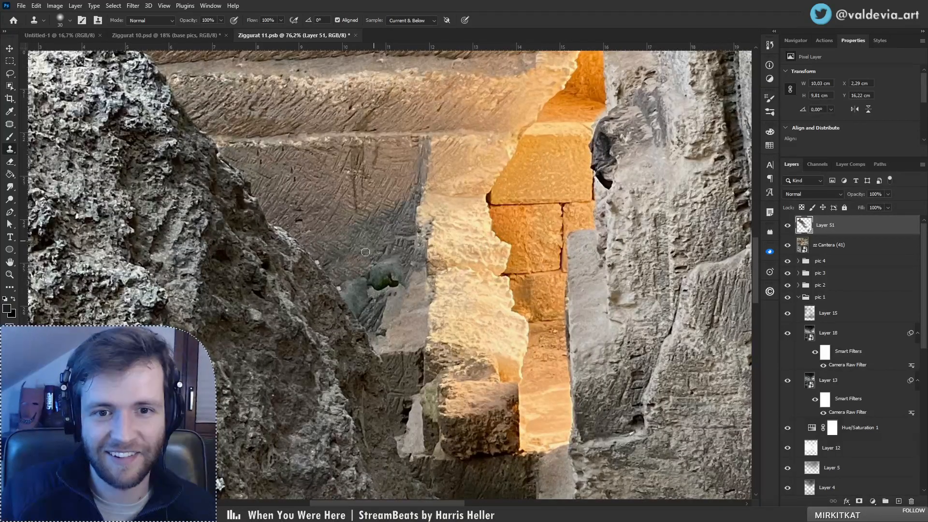
pyautogui.moveTo(424, 248)
pyautogui.mouseDown()
pyautogui.moveTo(403, 274)
pyautogui.moveTo(387, 264)
pyautogui.moveTo(367, 272)
pyautogui.moveTo(396, 282)
pyautogui.moveTo(365, 278)
pyautogui.moveTo(366, 302)
pyautogui.moveTo(349, 291)
pyautogui.moveTo(361, 306)
pyautogui.moveTo(344, 293)
pyautogui.moveTo(366, 304)
pyautogui.mouseUp()
# Step: Clone out the bare forked twig above the boulder with matching ledge and carved wall texture
pyautogui.press('z')
pyautogui.moveTo(365, 268); pyautogui.dragTo(261, 271)
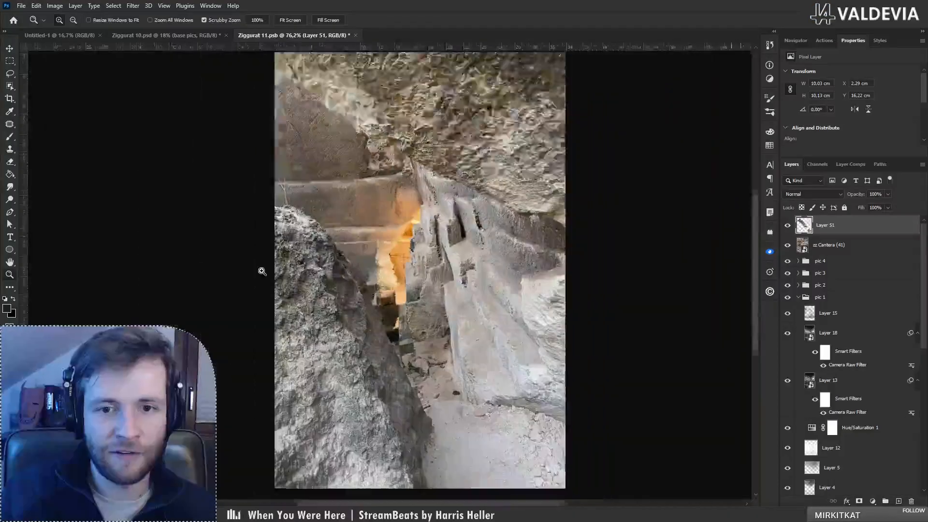
pyautogui.moveTo(365, 298); pyautogui.dragTo(406, 288)
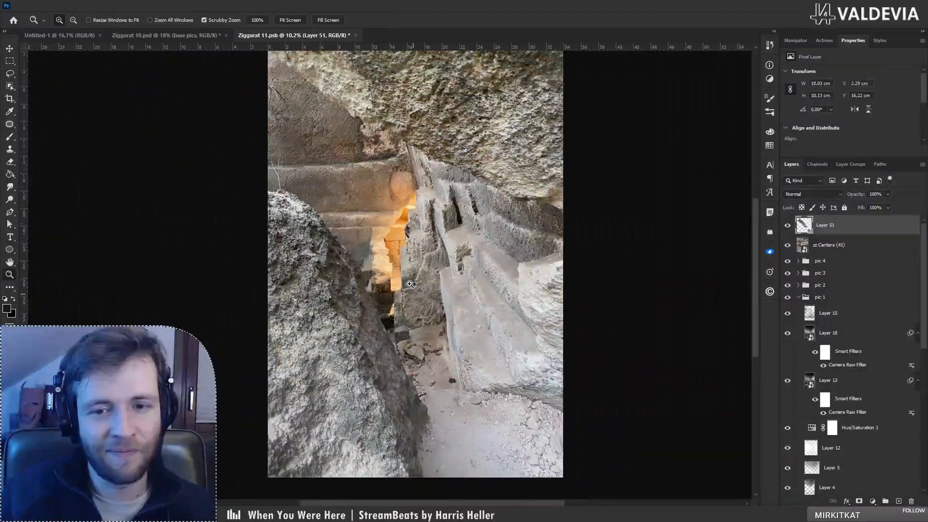
pyautogui.moveTo(277, 156); pyautogui.dragTo(309, 157)
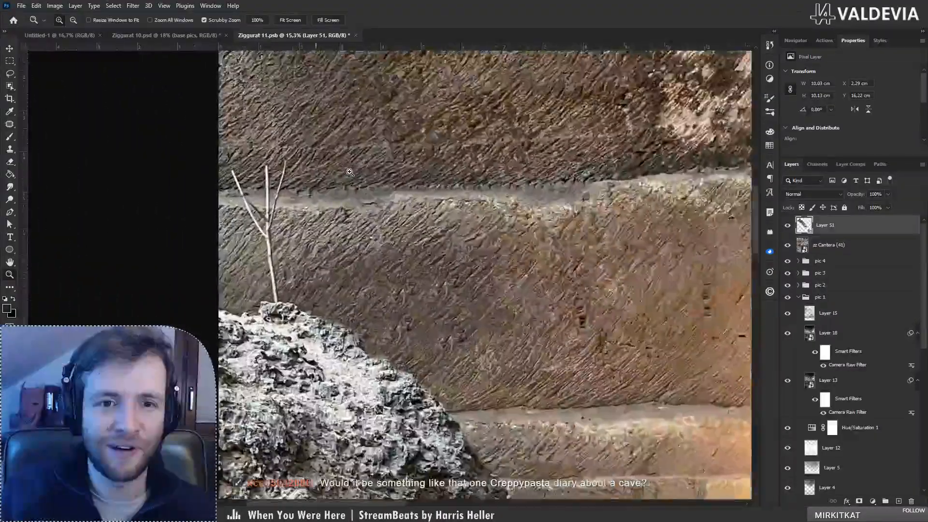
pyautogui.press('s')
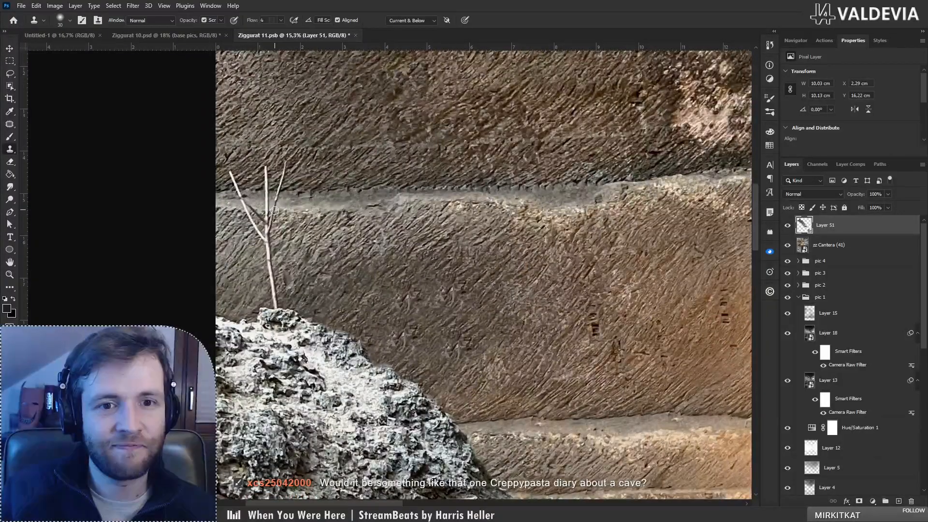
pyautogui.moveTo(279, 192)
pyautogui.mouseDown()
pyautogui.moveTo(288, 159)
pyautogui.moveTo(265, 190)
pyautogui.moveTo(275, 258)
pyautogui.moveTo(247, 212)
pyautogui.moveTo(265, 219)
pyautogui.moveTo(230, 173)
pyautogui.mouseUp()
pyautogui.moveTo(330, 262)
pyautogui.mouseDown()
pyautogui.moveTo(318, 214)
pyautogui.moveTo(369, 220)
pyautogui.mouseUp()
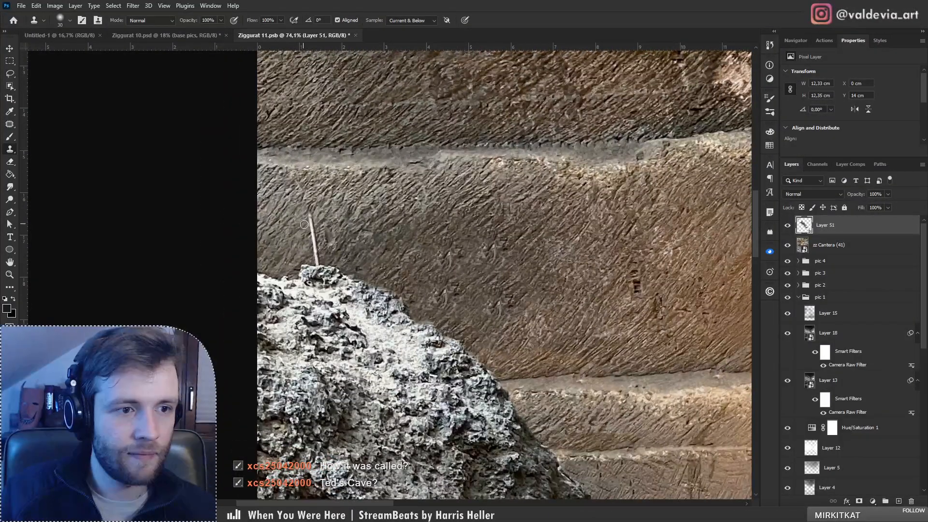
pyautogui.moveTo(311, 215); pyautogui.dragTo(318, 259)
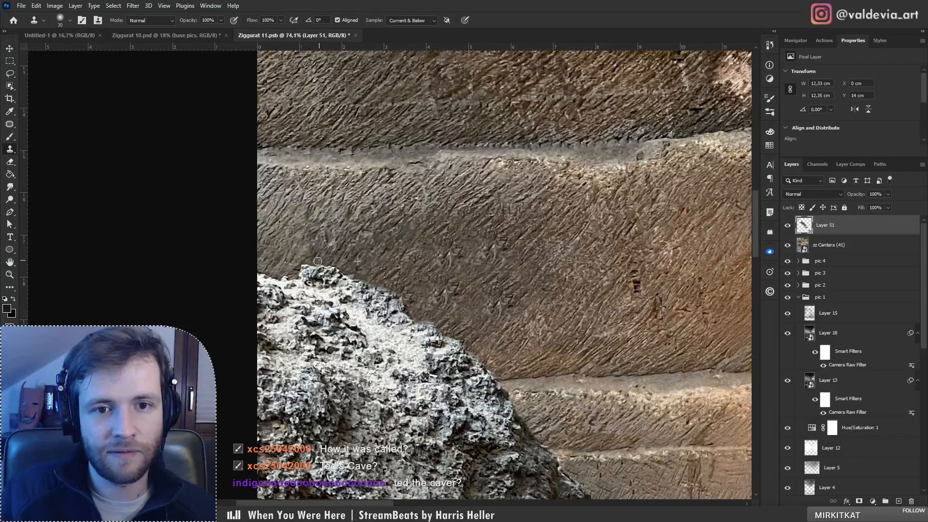
# Step: Review the whole quarry picture to check the cloned-out twig and plant areas
pyautogui.press('z')
pyautogui.moveTo(371, 244); pyautogui.dragTo(252, 242)
pyautogui.moveTo(406, 244)
pyautogui.mouseDown()
pyautogui.moveTo(517, 249)
pyautogui.moveTo(408, 278)
pyautogui.moveTo(449, 283)
pyautogui.mouseUp()
pyautogui.press('s')
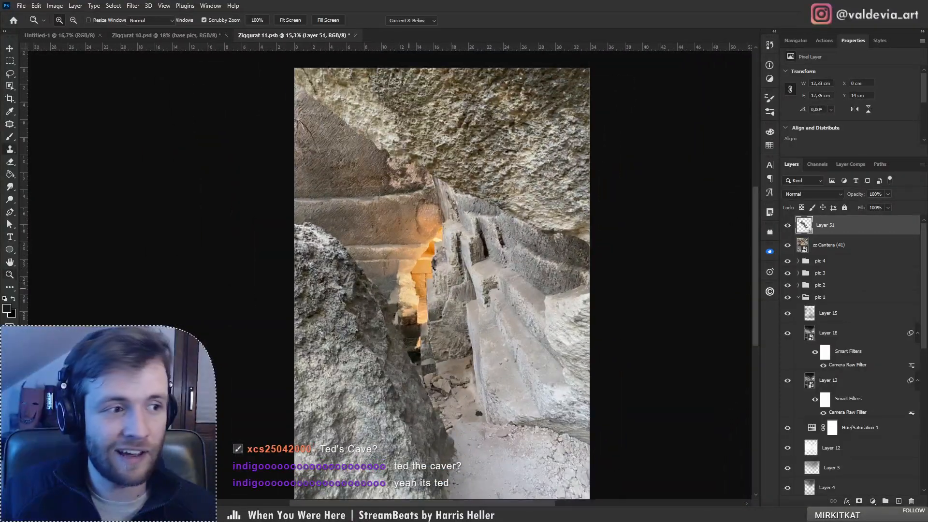
pyautogui.moveTo(406, 304); pyautogui.dragTo(377, 255)
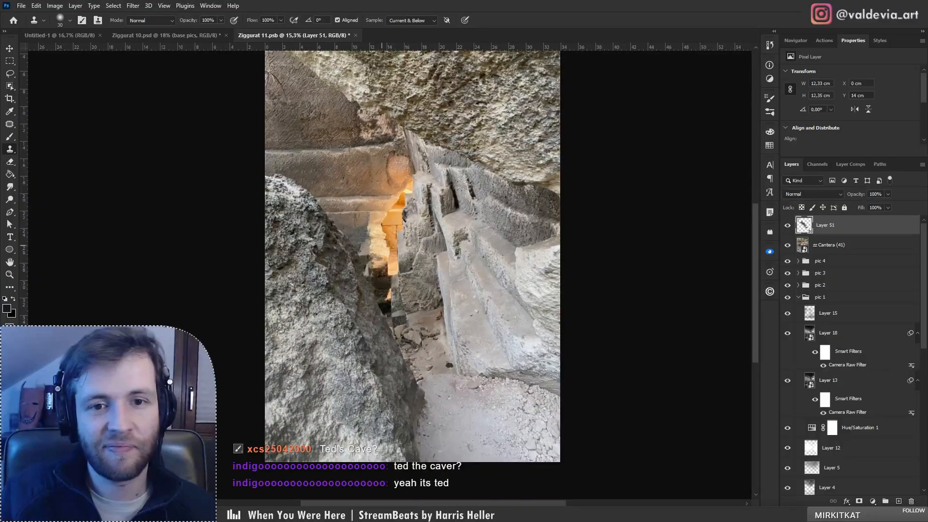
pyautogui.press('z')
pyautogui.moveTo(360, 222)
pyautogui.mouseDown()
pyautogui.moveTo(327, 223)
pyautogui.moveTo(374, 224)
pyautogui.mouseUp()
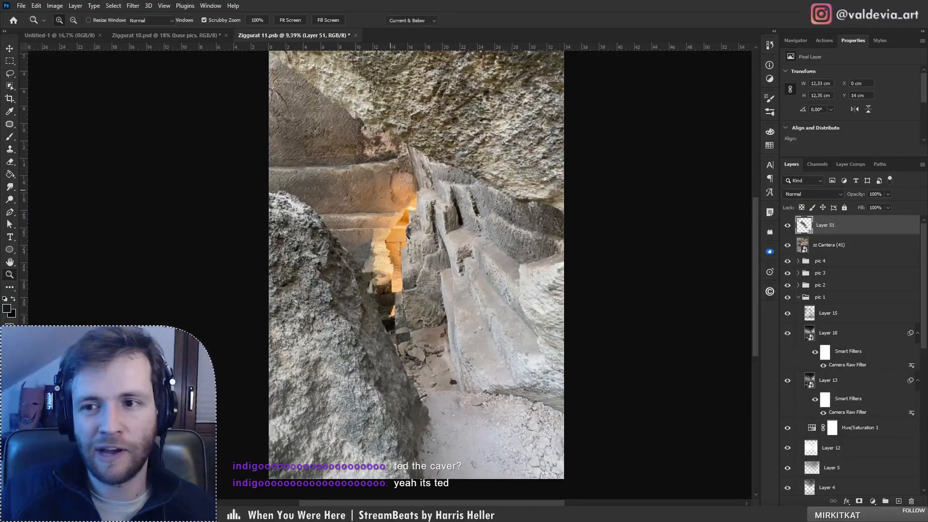
pyautogui.press('s')
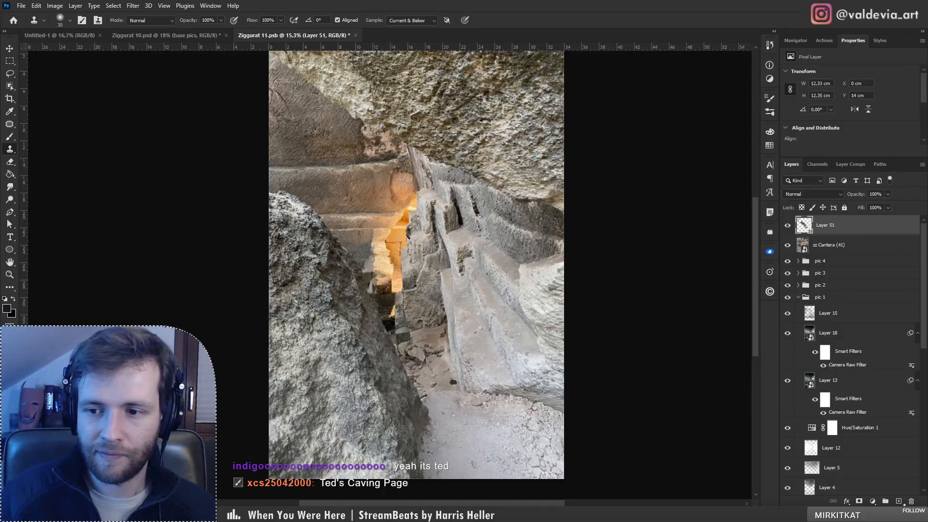
# Step: Add a new empty layer above the cloned-texture layer
pyautogui.click(899, 501)
pyautogui.press('z')
pyautogui.moveTo(399, 228); pyautogui.dragTo(454, 230)
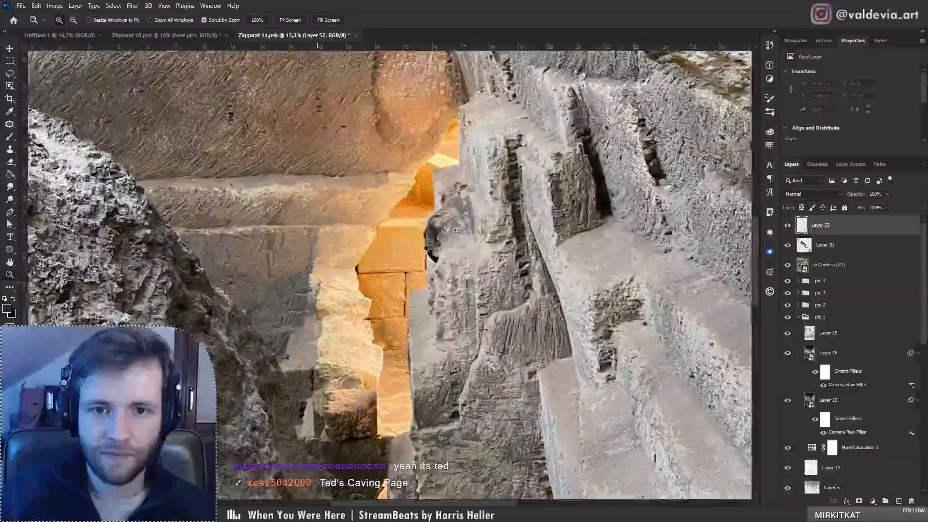
# Step: Try to select the orange-lit gap by tracing its outline with the Object Selection tool's lasso on the empty layer
pyautogui.press('w')
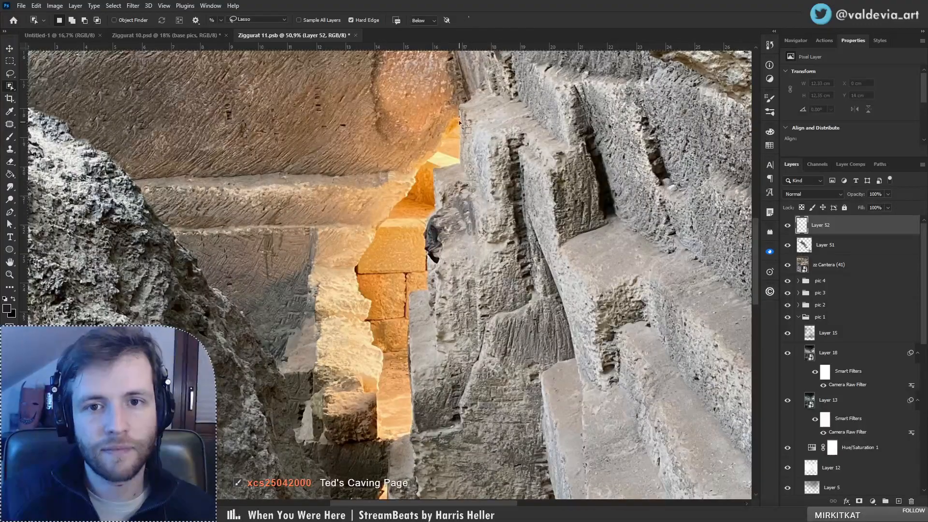
pyautogui.moveTo(459, 121); pyautogui.dragTo(454, 158)
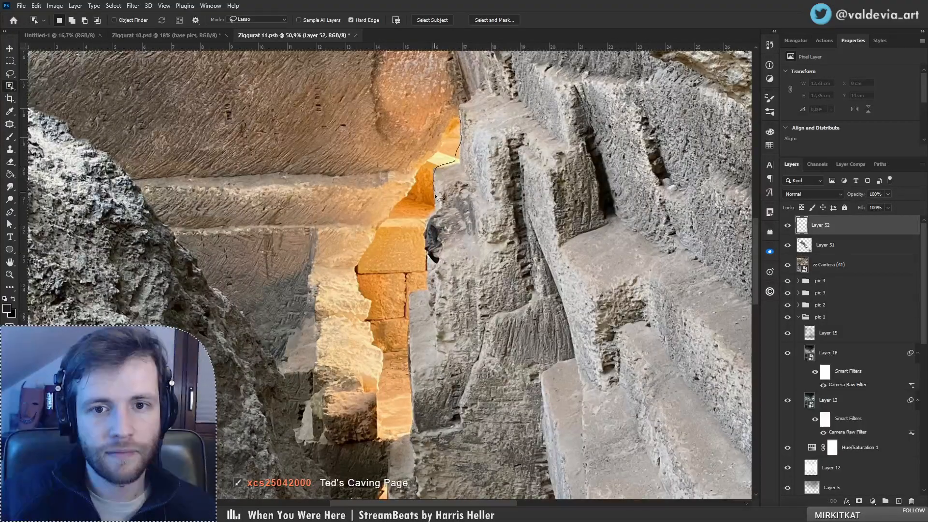
pyautogui.moveTo(425, 221)
pyautogui.mouseDown()
pyautogui.moveTo(428, 289)
pyautogui.moveTo(410, 293)
pyautogui.mouseUp()
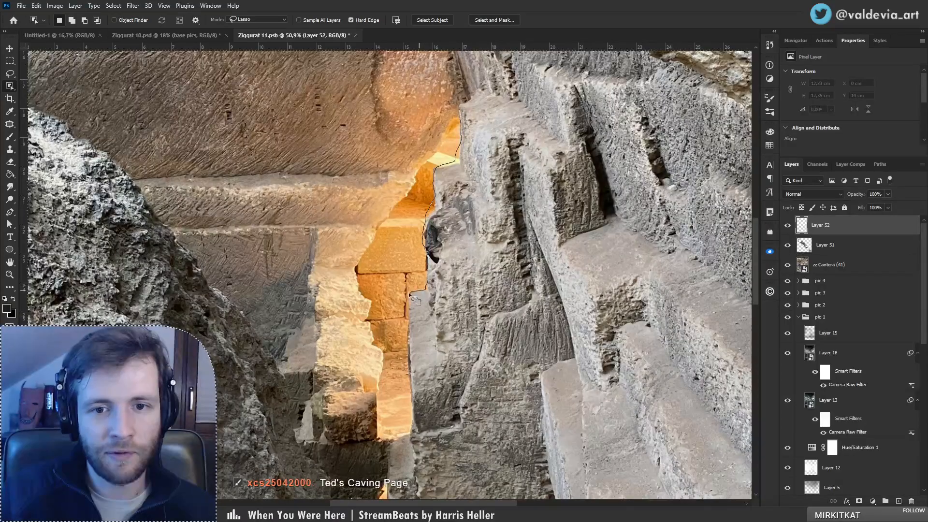
pyautogui.moveTo(410, 347)
pyautogui.mouseDown()
pyautogui.moveTo(414, 406)
pyautogui.moveTo(399, 435)
pyautogui.moveTo(378, 437)
pyautogui.moveTo(374, 339)
pyautogui.mouseUp()
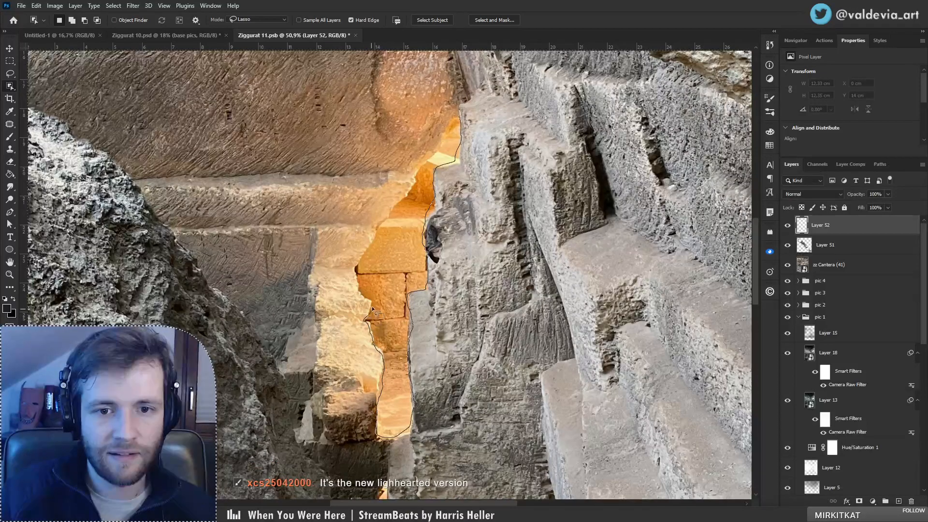
pyautogui.moveTo(356, 286); pyautogui.dragTo(357, 261)
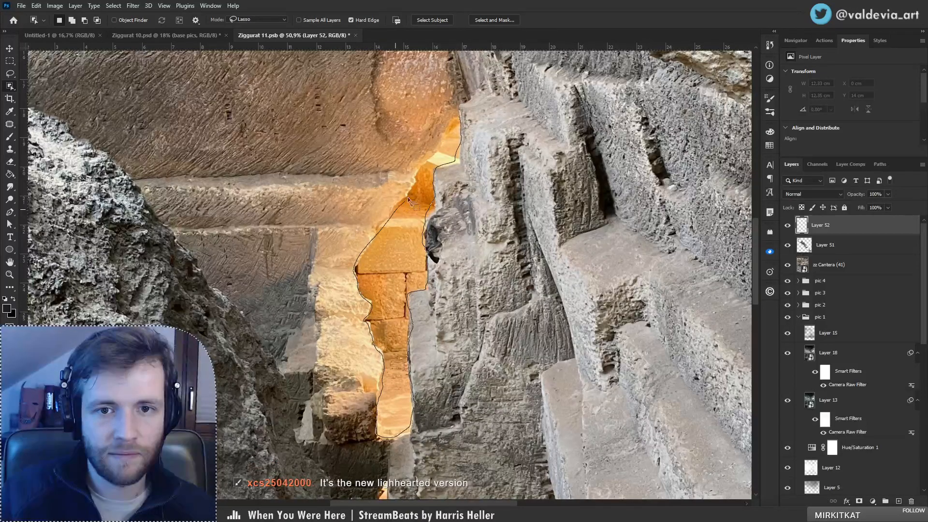
pyautogui.moveTo(427, 170); pyautogui.dragTo(438, 145)
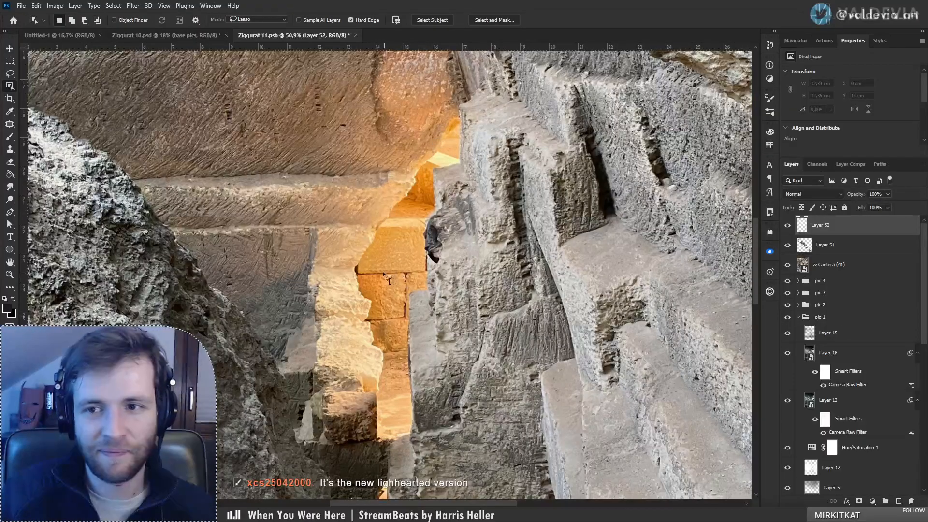
# Step: Select the orange-lit gap by tracing its outline with the Object Selection lasso on the zz Cantera (41) layer
pyautogui.click(859, 268)
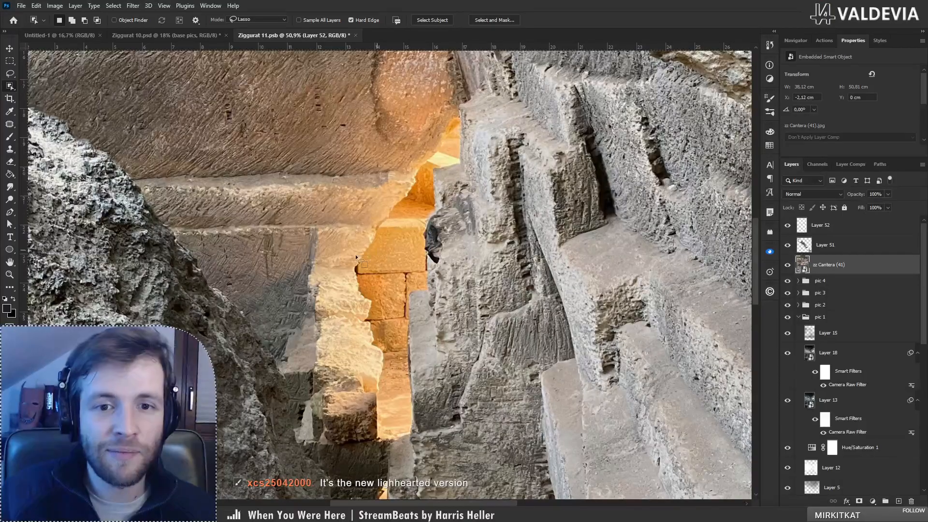
pyautogui.moveTo(354, 267)
pyautogui.mouseDown()
pyautogui.moveTo(456, 121)
pyautogui.moveTo(460, 161)
pyautogui.moveTo(435, 172)
pyautogui.mouseUp()
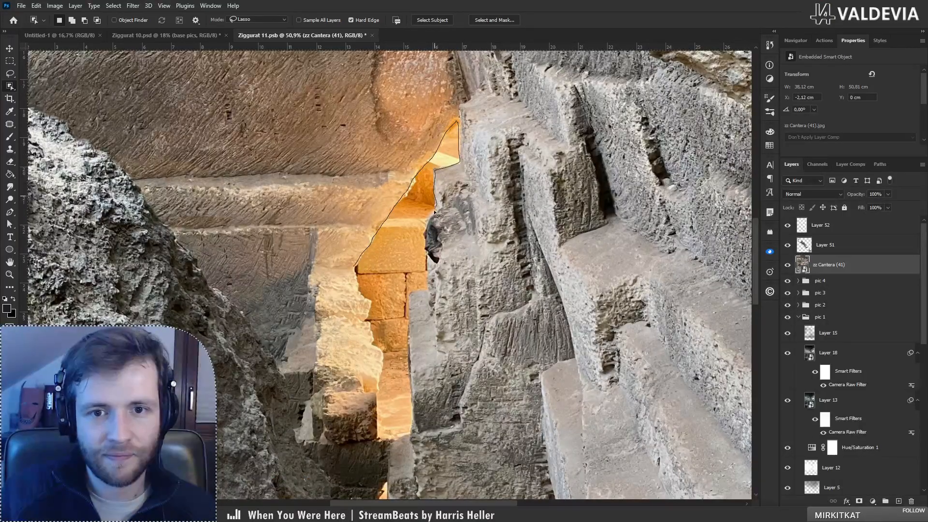
pyautogui.moveTo(434, 211); pyautogui.dragTo(429, 283)
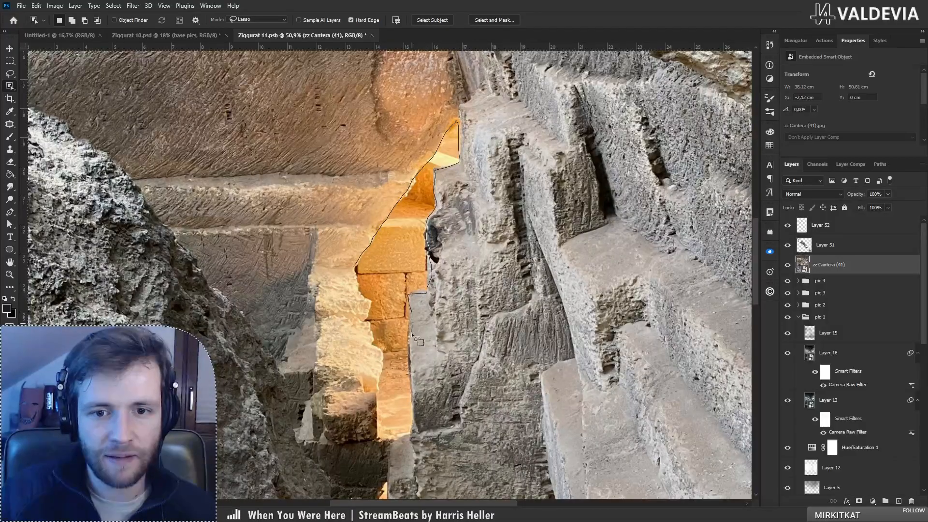
pyautogui.moveTo(415, 384)
pyautogui.mouseDown()
pyautogui.moveTo(408, 423)
pyautogui.moveTo(374, 435)
pyautogui.moveTo(371, 394)
pyautogui.moveTo(382, 367)
pyautogui.moveTo(370, 315)
pyautogui.mouseUp()
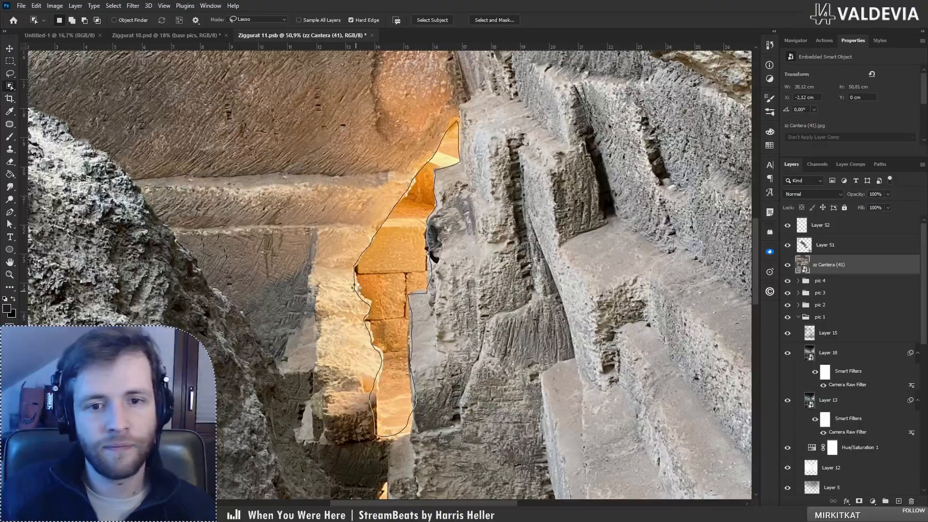
pyautogui.moveTo(353, 287); pyautogui.dragTo(360, 288)
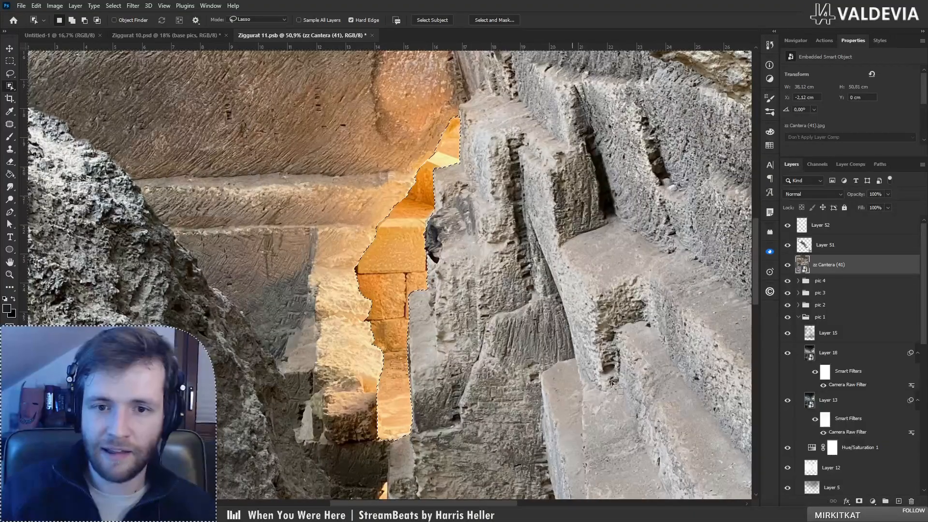
# Step: Create a new group at the top of the layer stack and mask it to the selected gap
pyautogui.click(853, 227)
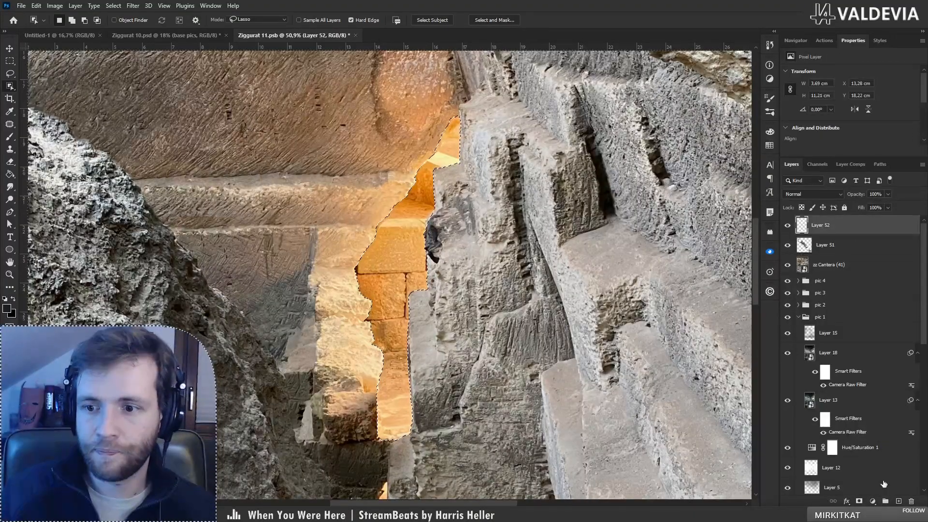
pyautogui.click(885, 501)
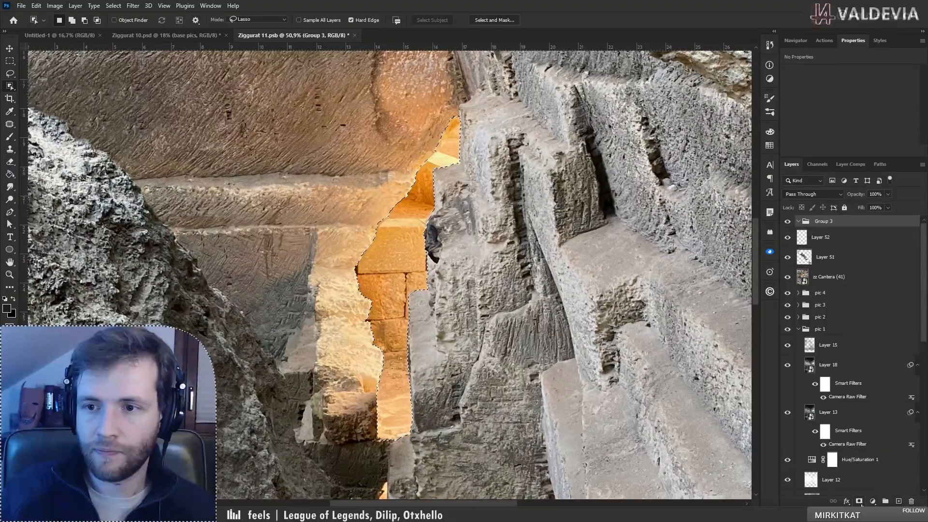
pyautogui.click(859, 501)
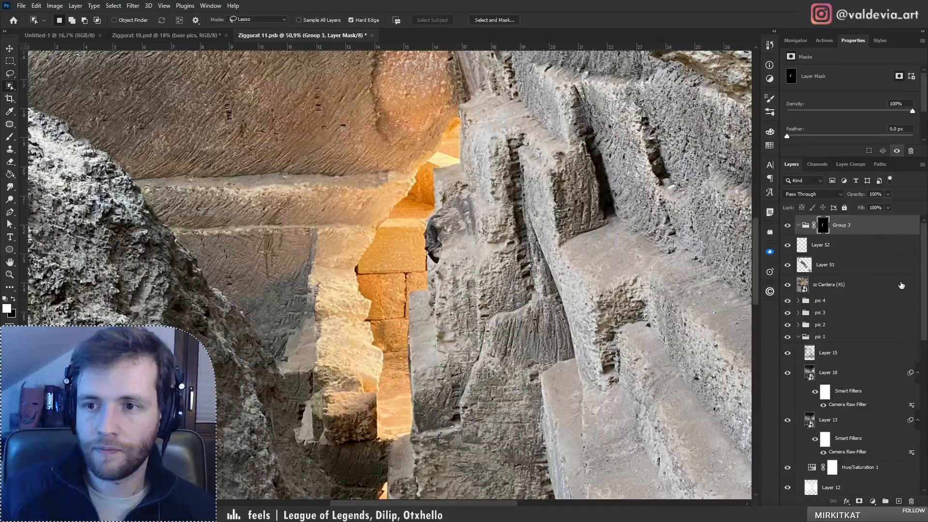
# Step: Add a new layer inside the masked group and fill it with white using the Paint Bucket
pyautogui.click(897, 502)
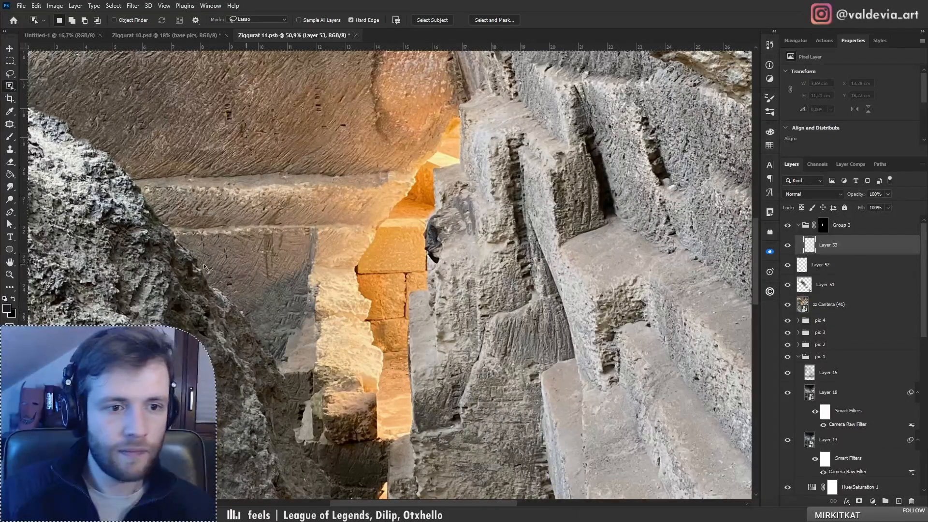
pyautogui.click(9, 175)
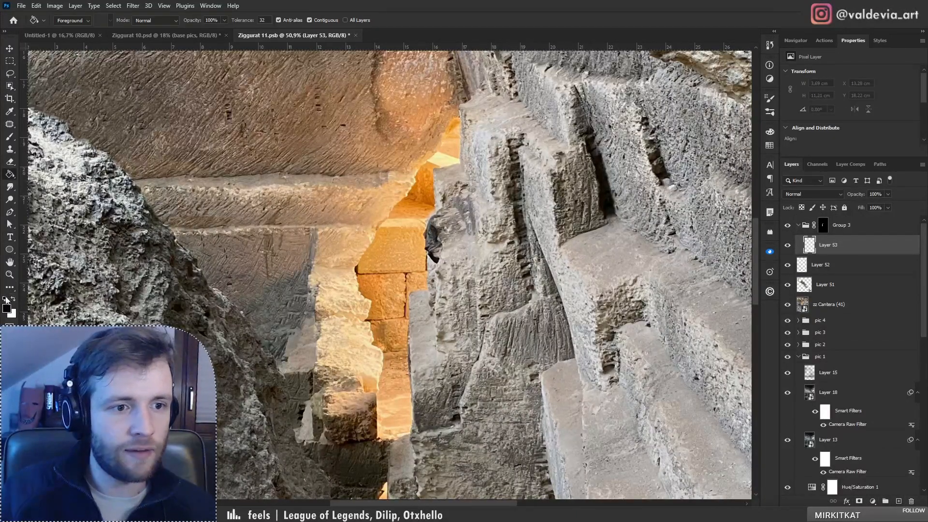
pyautogui.press('x')
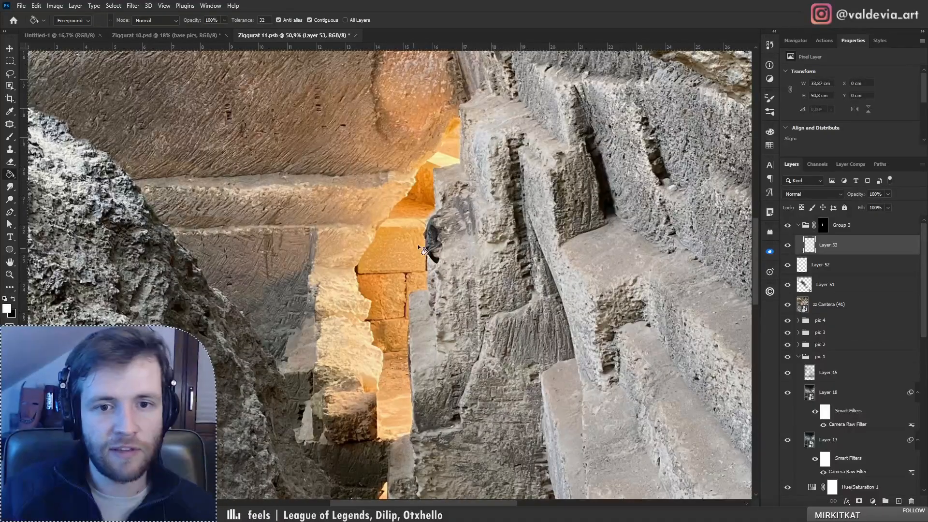
pyautogui.click(421, 251)
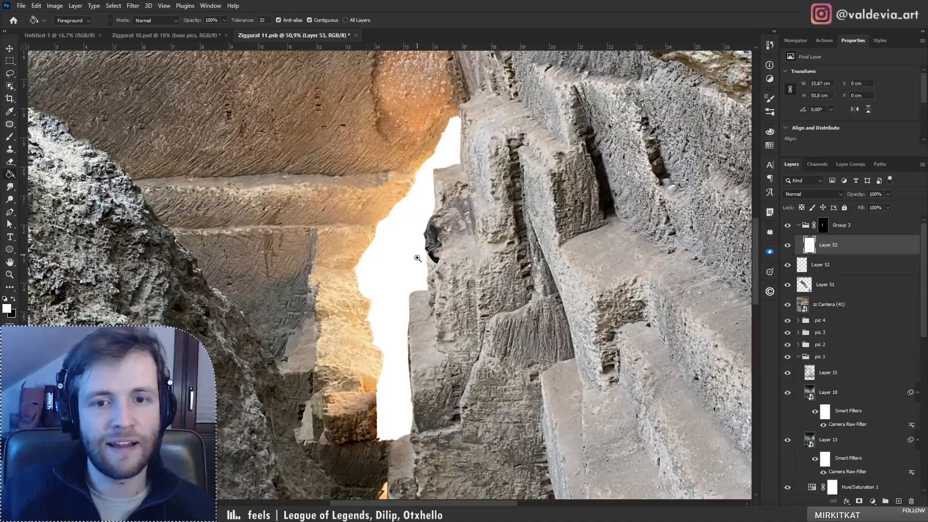
pyautogui.press('z')
pyautogui.moveTo(319, 284)
pyautogui.mouseDown()
pyautogui.moveTo(207, 295)
pyautogui.moveTo(287, 287)
pyautogui.mouseUp()
pyautogui.press('g')
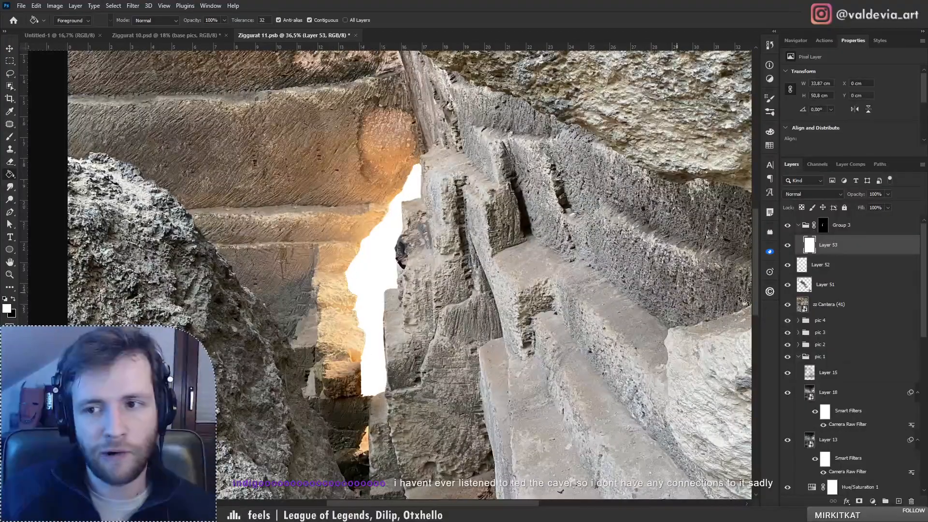
# Step: Refine the group mask of the white gap in Select and Mask, shifting its edge outward about 70% and adding a slight feather
pyautogui.doubleClick(827, 228)
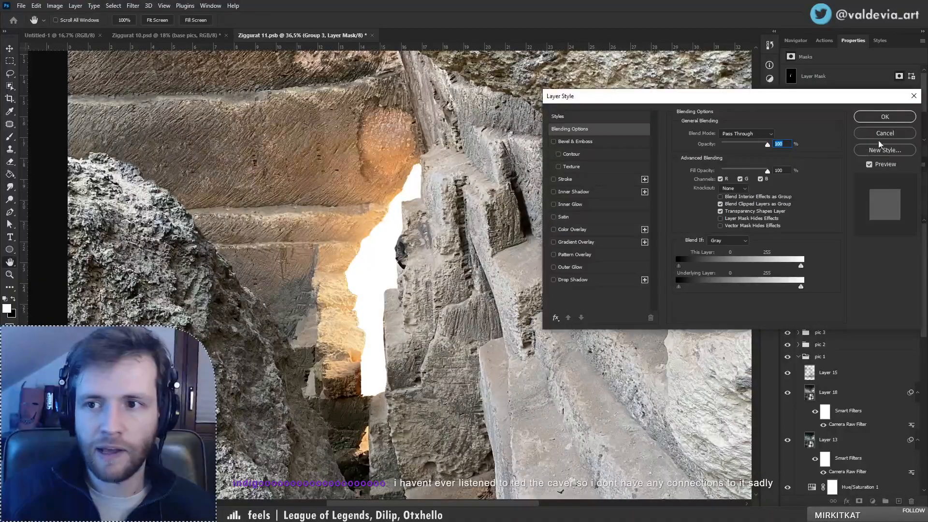
pyautogui.click(884, 144)
pyautogui.press('z')
pyautogui.moveTo(348, 247); pyautogui.dragTo(414, 247)
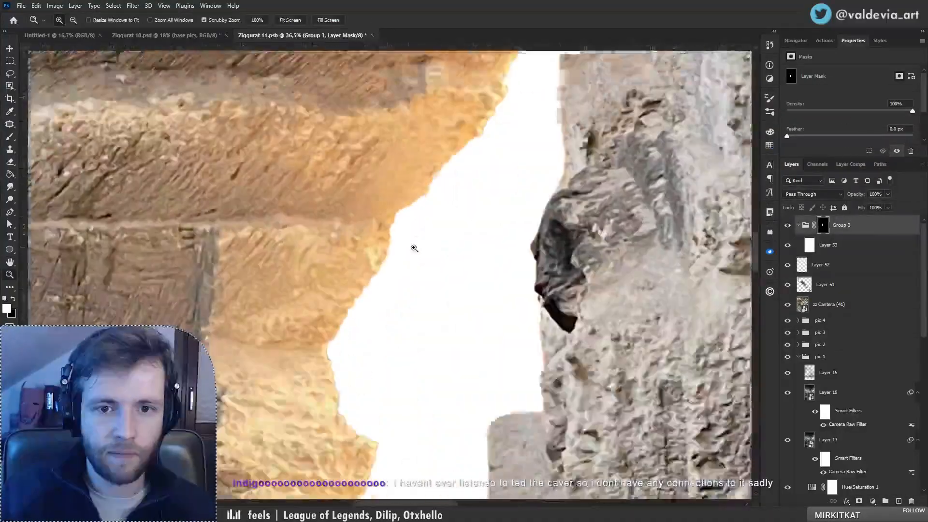
pyautogui.moveTo(309, 408); pyautogui.dragTo(348, 403)
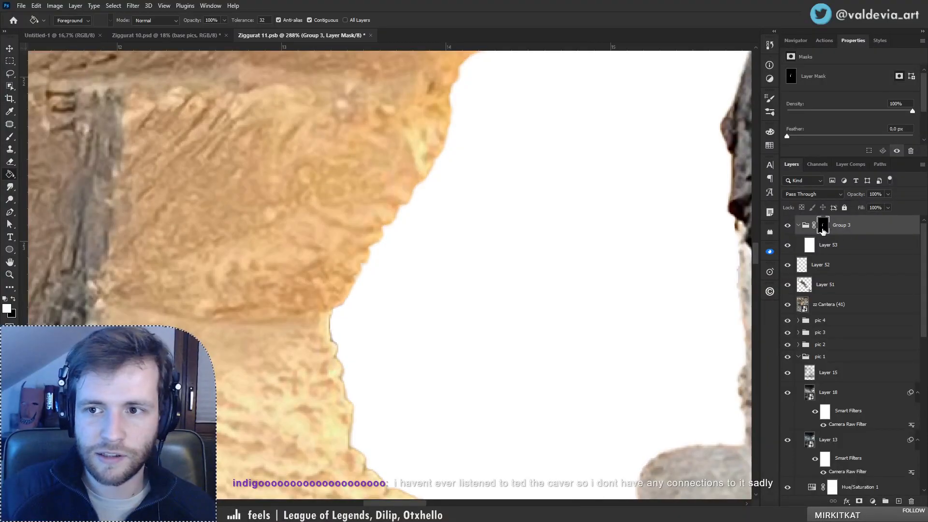
pyautogui.doubleClick(818, 231)
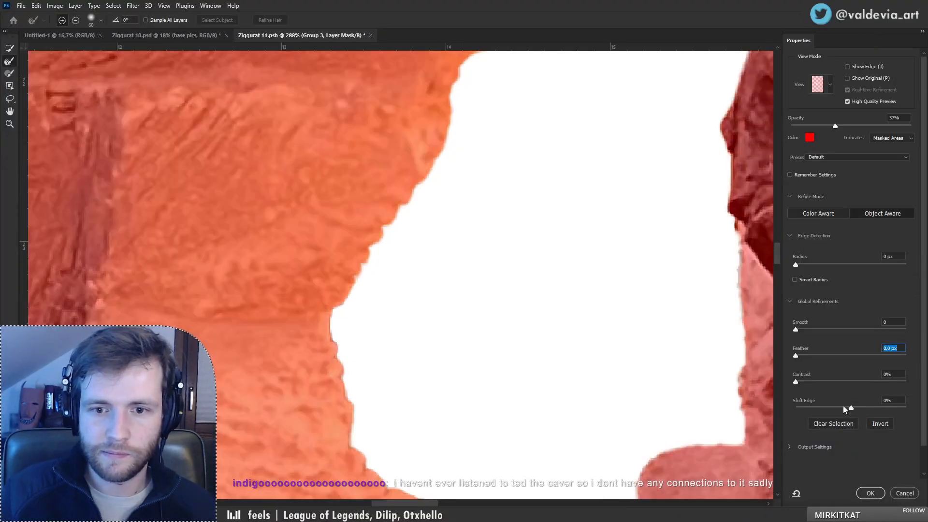
pyautogui.moveTo(843, 405); pyautogui.dragTo(890, 408)
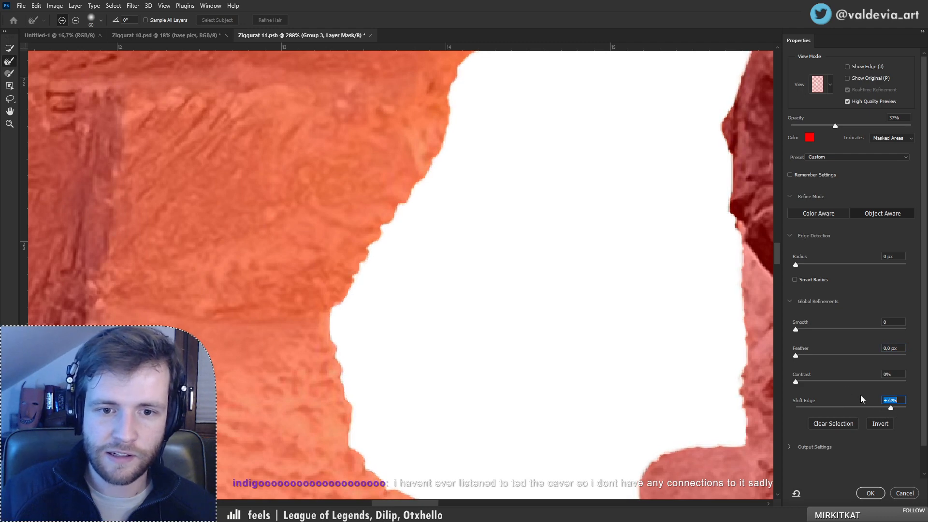
pyautogui.moveTo(795, 356); pyautogui.dragTo(801, 357)
pyautogui.click(870, 493)
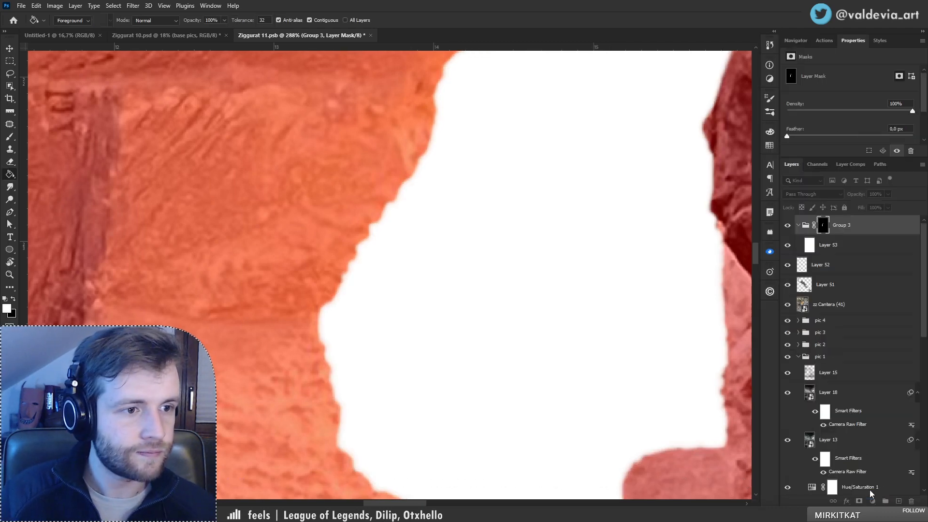
pyautogui.press('z')
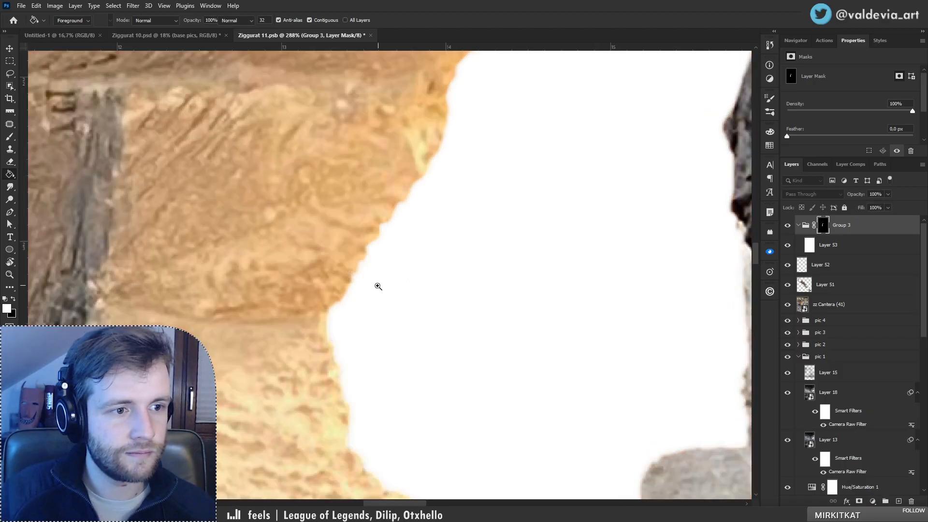
pyautogui.moveTo(377, 288)
pyautogui.mouseDown()
pyautogui.moveTo(259, 289)
pyautogui.moveTo(411, 300)
pyautogui.mouseUp()
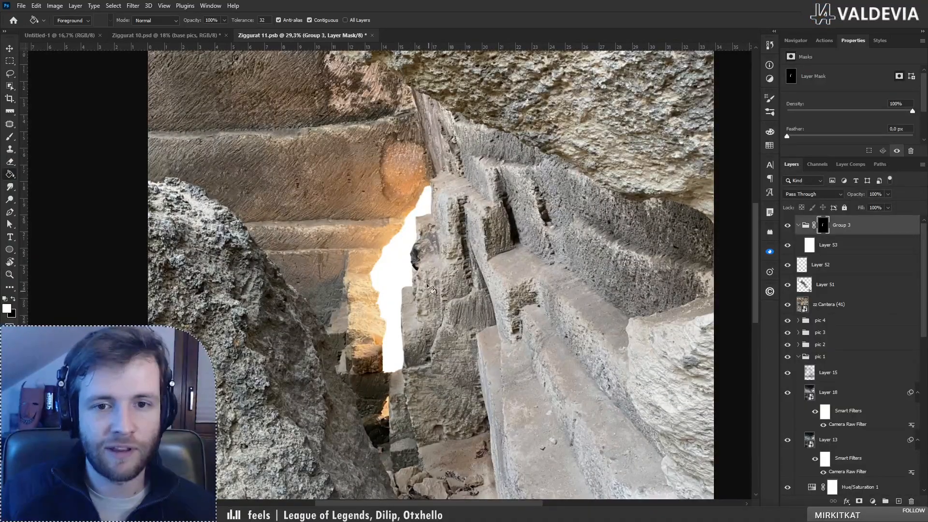
# Step: Add a new layer above the masked group and set its blend mode to Color for painting with the Brush
pyautogui.press('z')
pyautogui.moveTo(376, 254)
pyautogui.mouseDown()
pyautogui.moveTo(333, 263)
pyautogui.moveTo(381, 262)
pyautogui.moveTo(363, 261)
pyautogui.moveTo(365, 331)
pyautogui.moveTo(298, 319)
pyautogui.moveTo(366, 321)
pyautogui.mouseUp()
pyautogui.press('g')
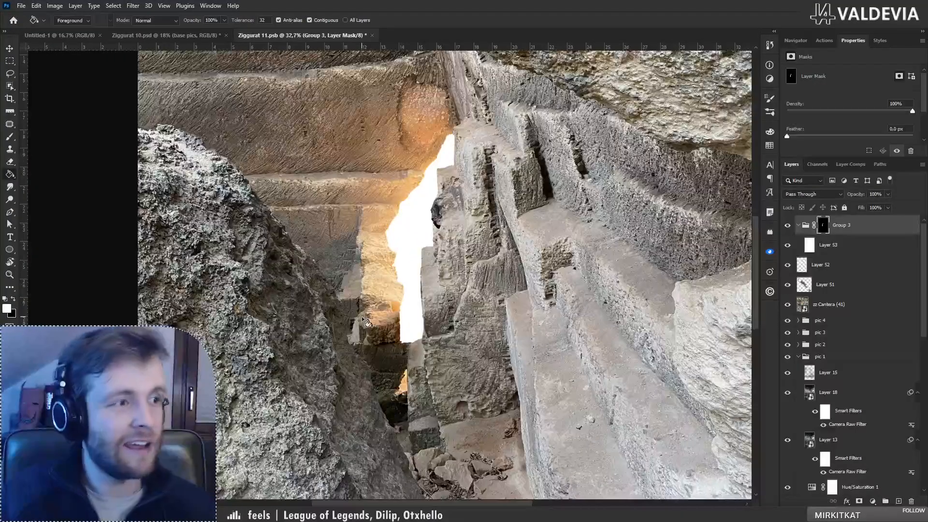
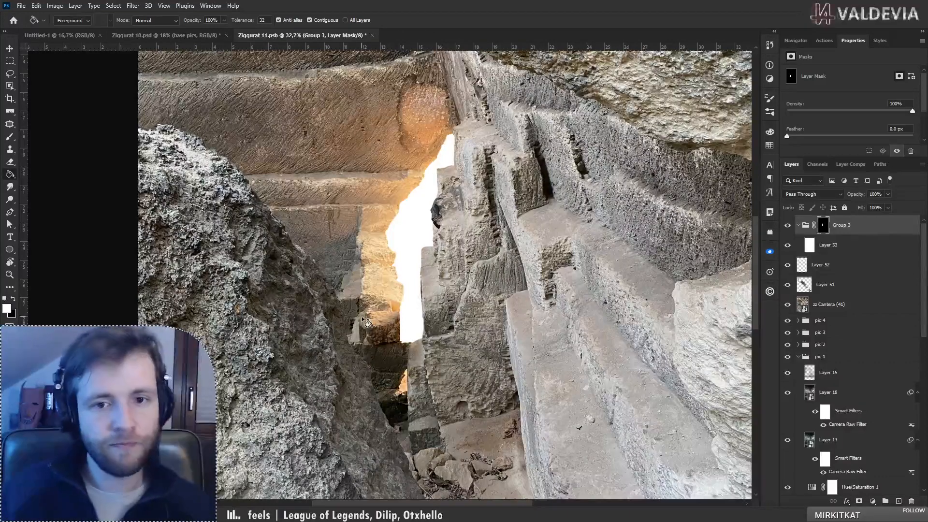
pyautogui.click(899, 501)
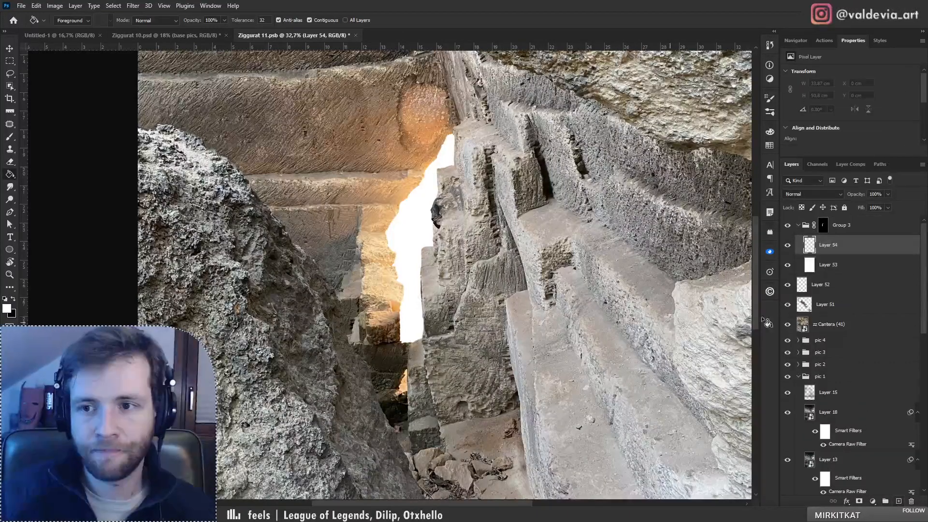
pyautogui.moveTo(838, 247); pyautogui.dragTo(830, 217)
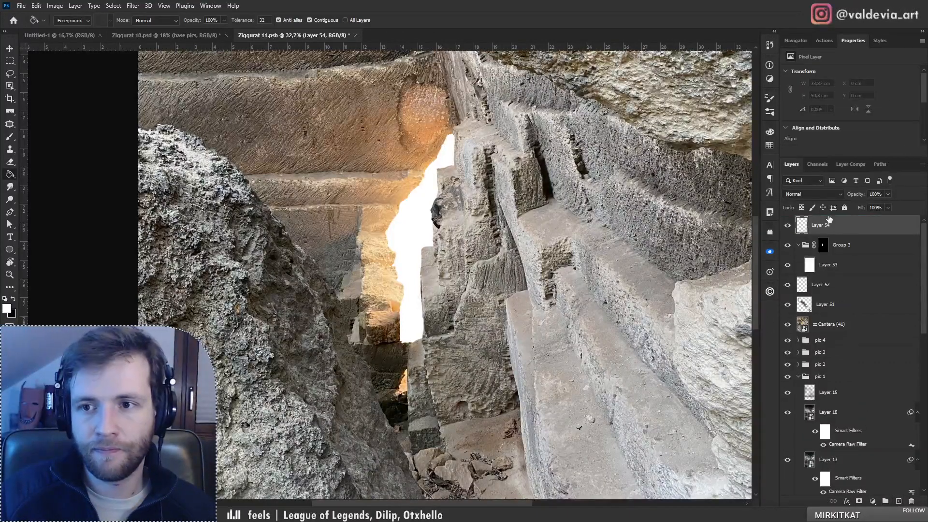
pyautogui.click(813, 194)
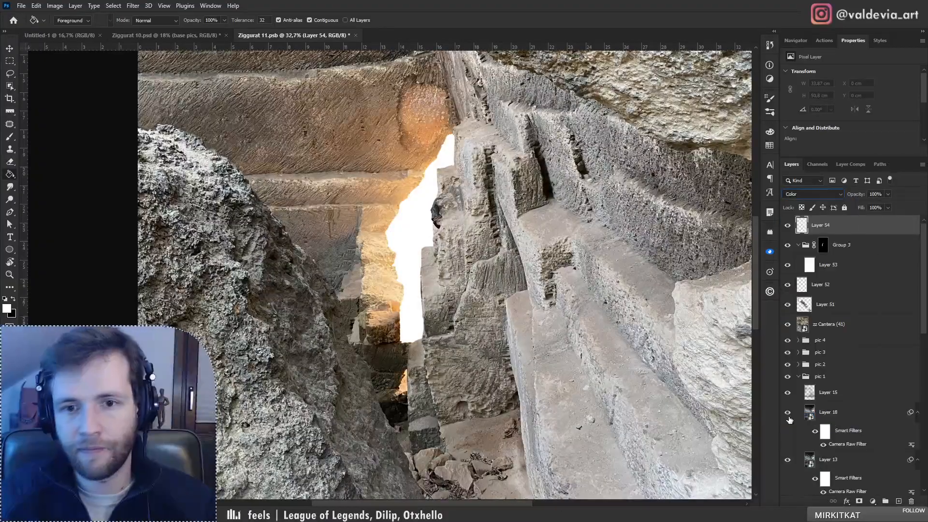
pyautogui.click(789, 419)
pyautogui.press('b')
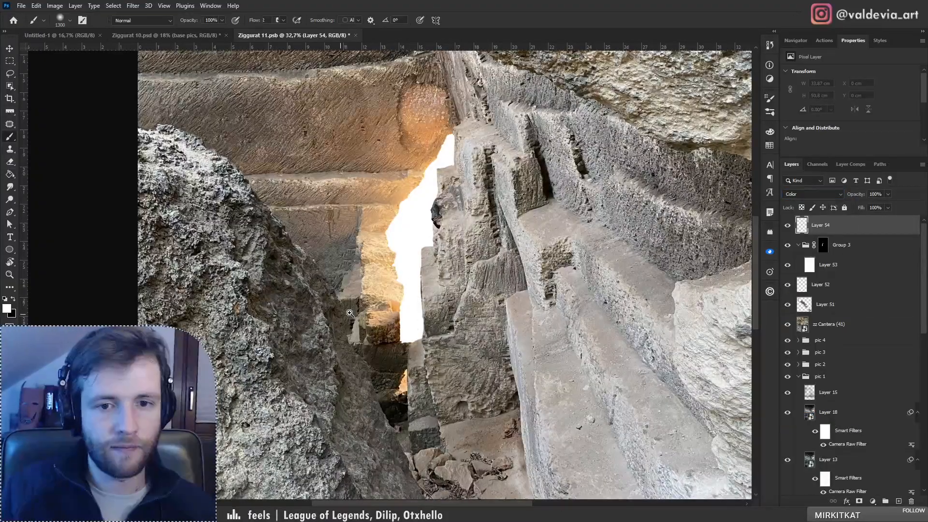
pyautogui.press('z')
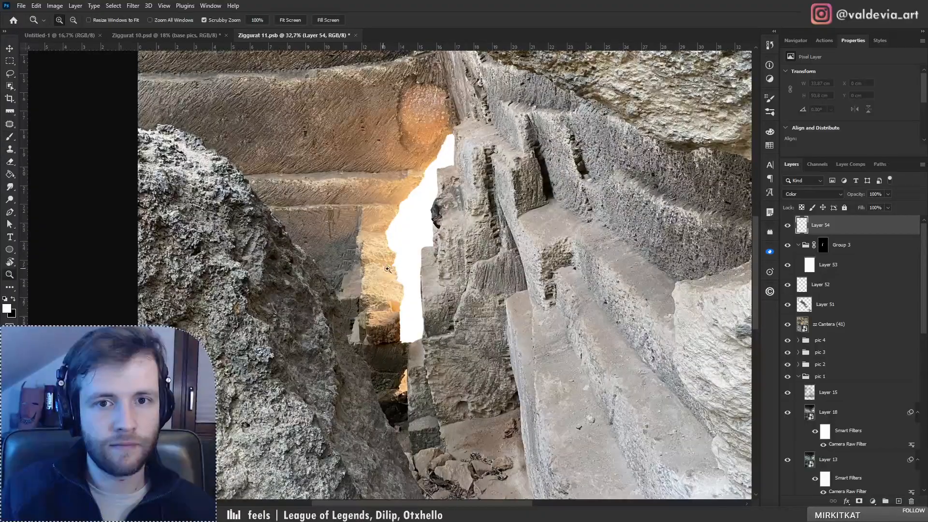
# Step: Paint white over the orange glow around the gap on the Color layer, reducing the brush to 150 px for smaller areas
pyautogui.moveTo(387, 278)
pyautogui.mouseDown()
pyautogui.moveTo(305, 280)
pyautogui.moveTo(336, 281)
pyautogui.mouseUp()
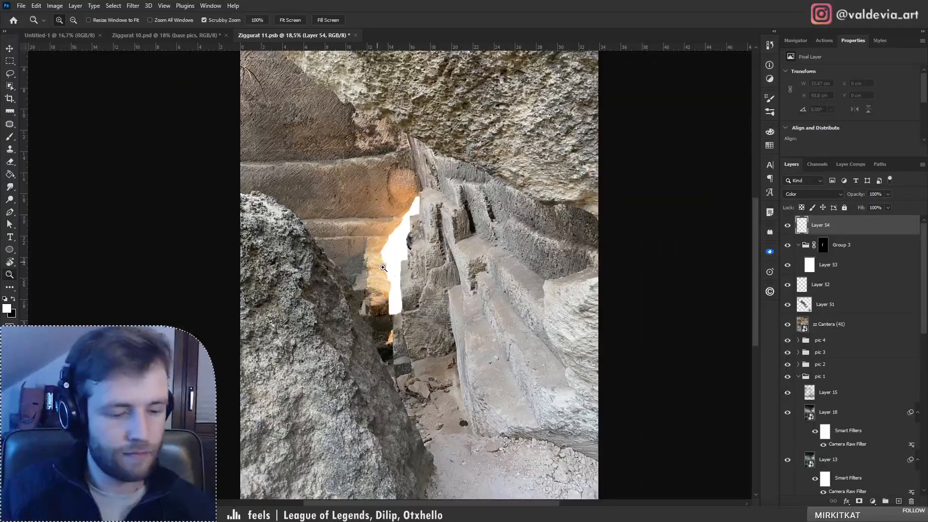
pyautogui.press('b')
pyautogui.moveTo(390, 221); pyautogui.dragTo(406, 294)
pyautogui.moveTo(410, 231)
pyautogui.mouseDown()
pyautogui.moveTo(385, 180)
pyautogui.moveTo(401, 251)
pyautogui.moveTo(385, 303)
pyautogui.mouseUp()
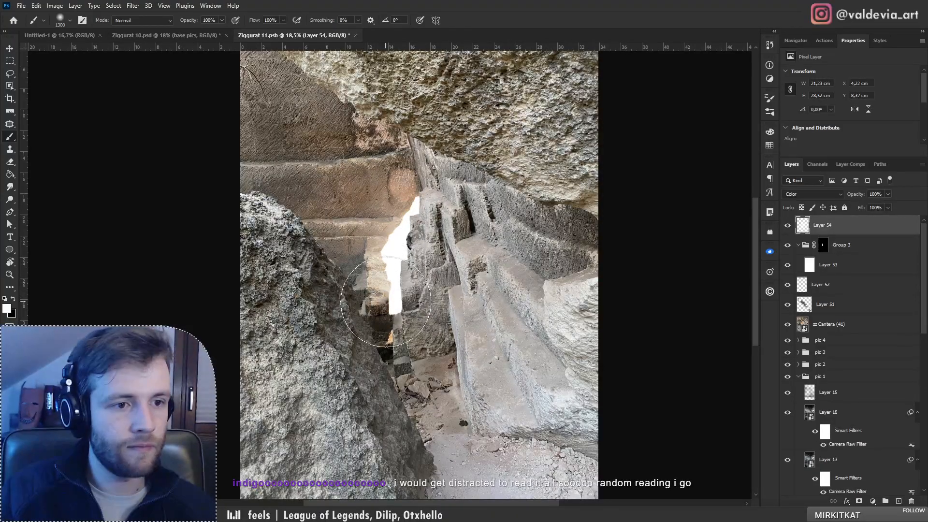
pyautogui.moveTo(302, 284)
pyautogui.mouseDown()
pyautogui.moveTo(261, 285)
pyautogui.moveTo(355, 269)
pyautogui.mouseUp()
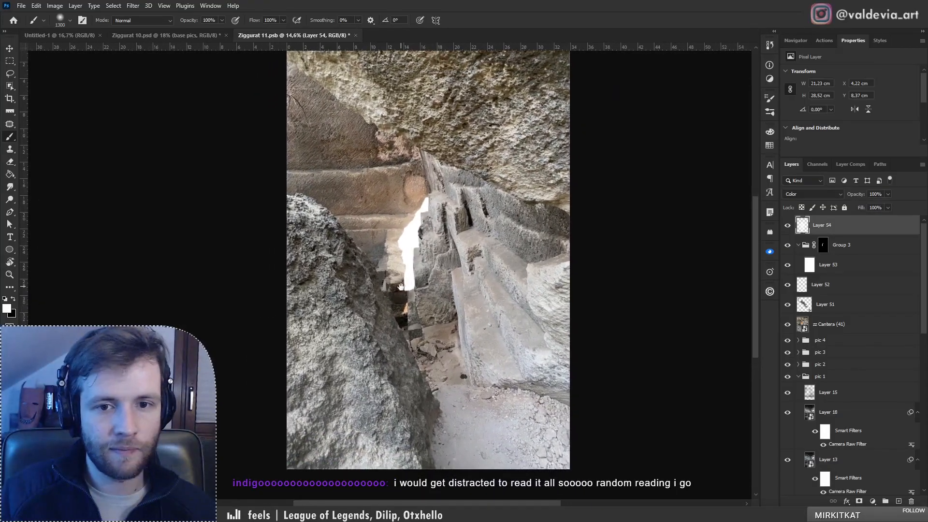
pyautogui.moveTo(410, 308); pyautogui.dragTo(404, 303)
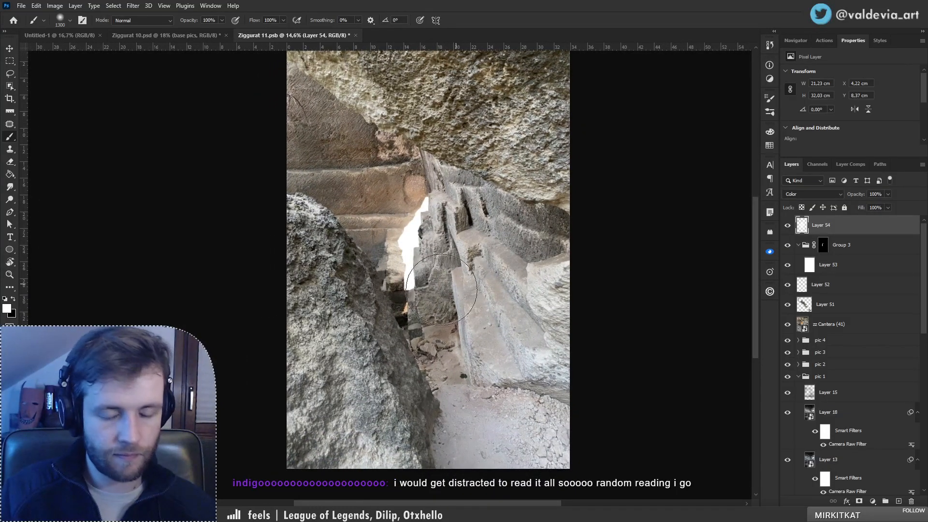
pyautogui.press('[')
pyautogui.press('[')
pyautogui.press('[')
pyautogui.press('[')
pyautogui.press('[')
pyautogui.press('[')
pyautogui.press('[')
pyautogui.press('[')
pyautogui.press('[')
pyautogui.press('[')
pyautogui.press('[')
pyautogui.press('[')
pyautogui.press('[')
pyautogui.press('[')
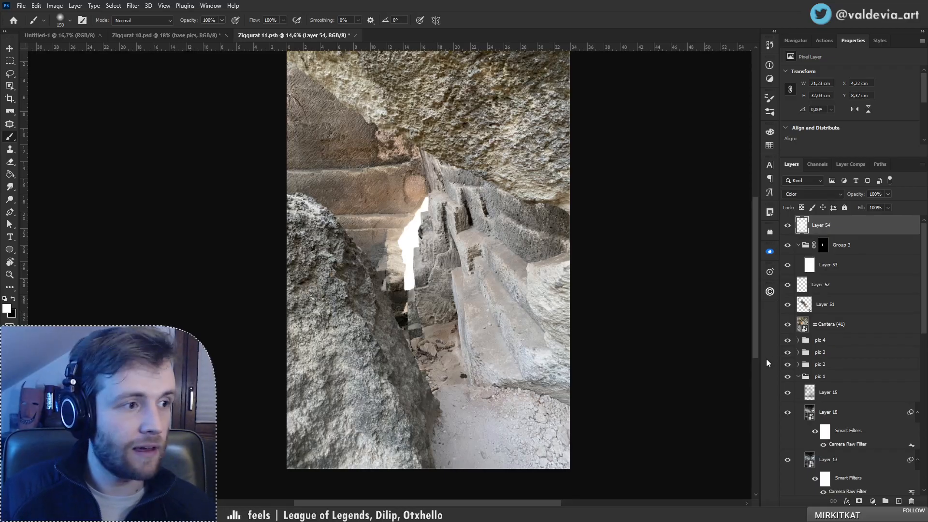
# Step: Save the document, collapse the pic 1 group and hide the pic 1 to pic 4 groups
pyautogui.hotkey('ctrl', 's')
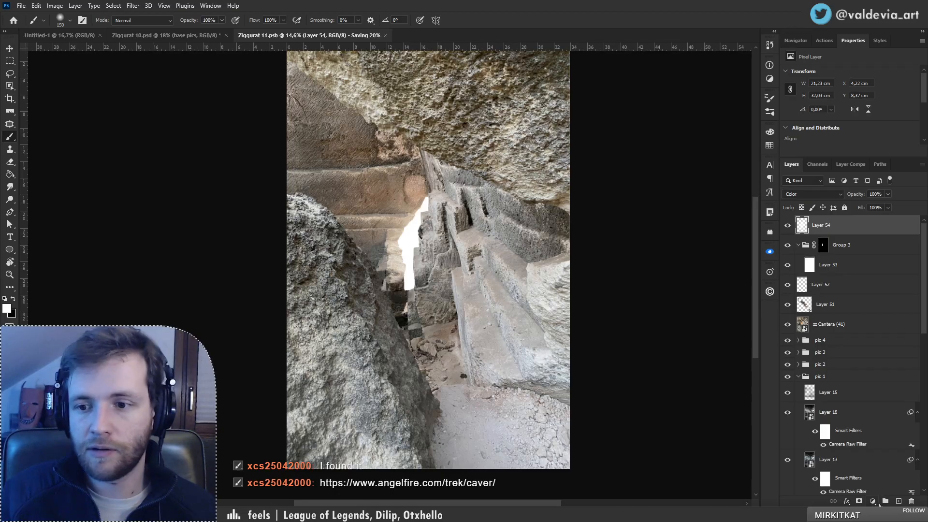
pyautogui.click(798, 376)
pyautogui.moveTo(787, 376); pyautogui.dragTo(787, 345)
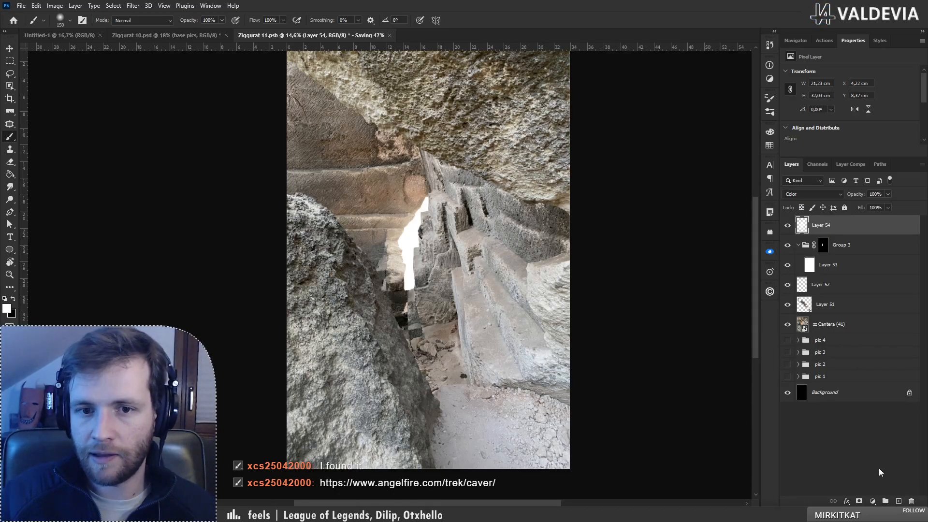
# Step: Add a Levels adjustment with input black 36, midtones 0.51 and output white 103, placing it below the masked white gap group
pyautogui.click(873, 502)
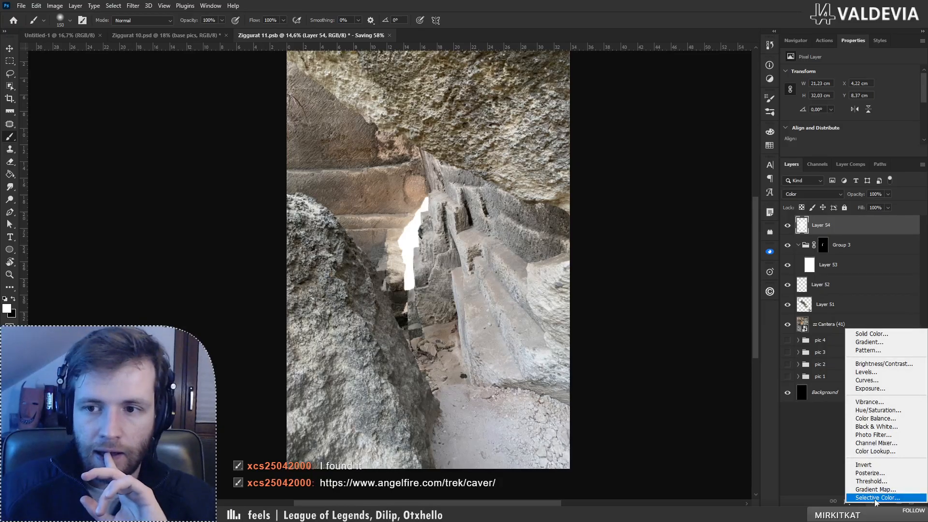
pyautogui.click(882, 373)
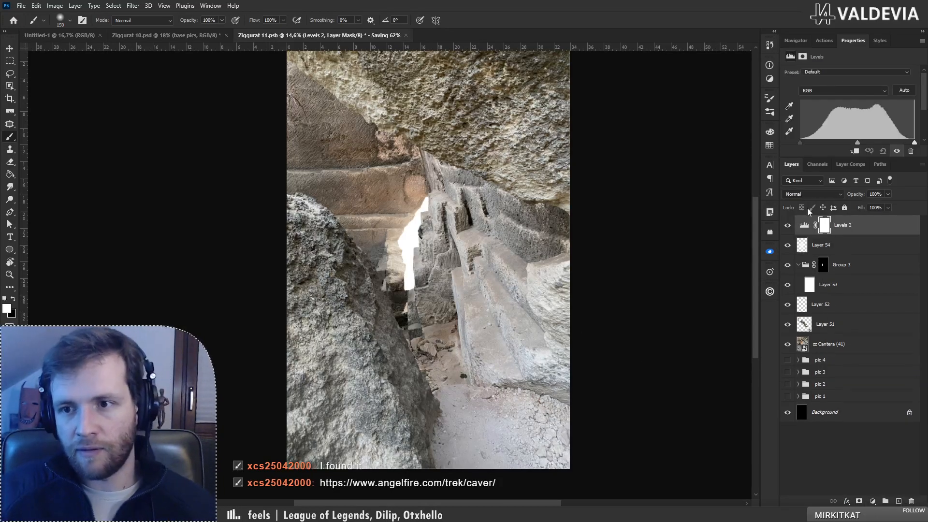
pyautogui.moveTo(925, 104); pyautogui.dragTo(919, 122)
pyautogui.moveTo(801, 99)
pyautogui.mouseDown()
pyautogui.moveTo(904, 99)
pyautogui.moveTo(891, 98)
pyautogui.moveTo(869, 125)
pyautogui.moveTo(847, 125)
pyautogui.moveTo(817, 103)
pyautogui.mouseUp()
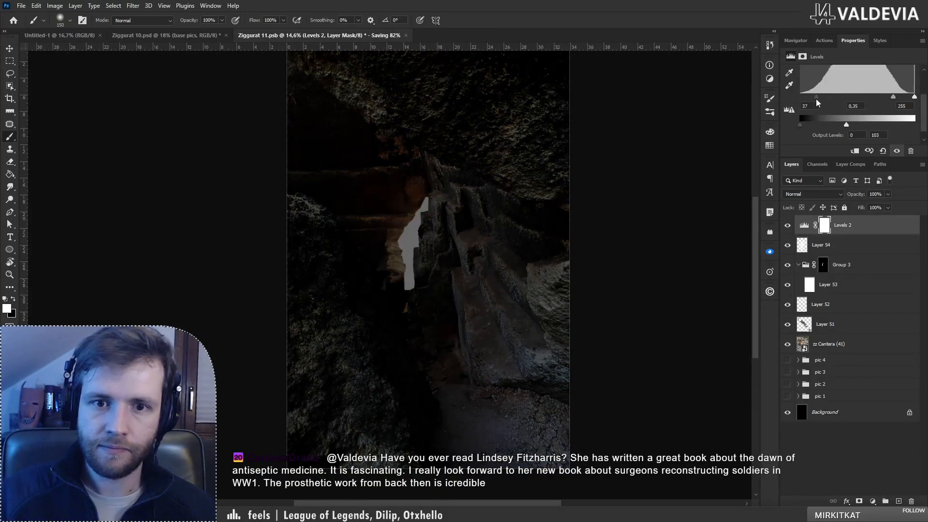
pyautogui.moveTo(892, 99); pyautogui.dragTo(885, 100)
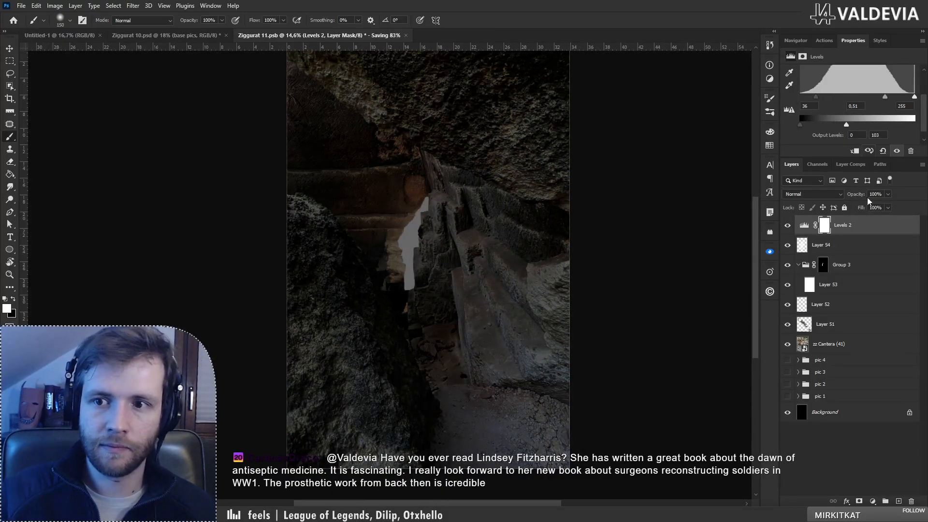
pyautogui.moveTo(876, 232); pyautogui.dragTo(862, 296)
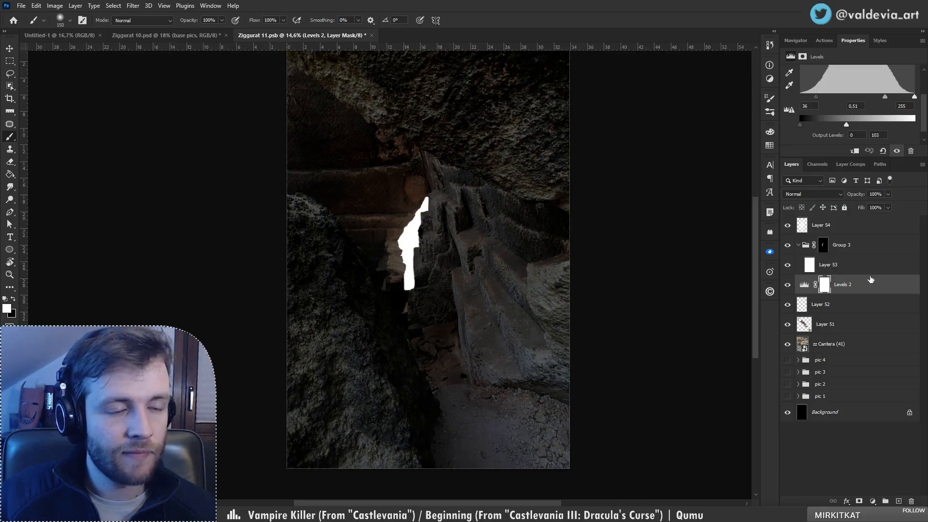
pyautogui.click(856, 306)
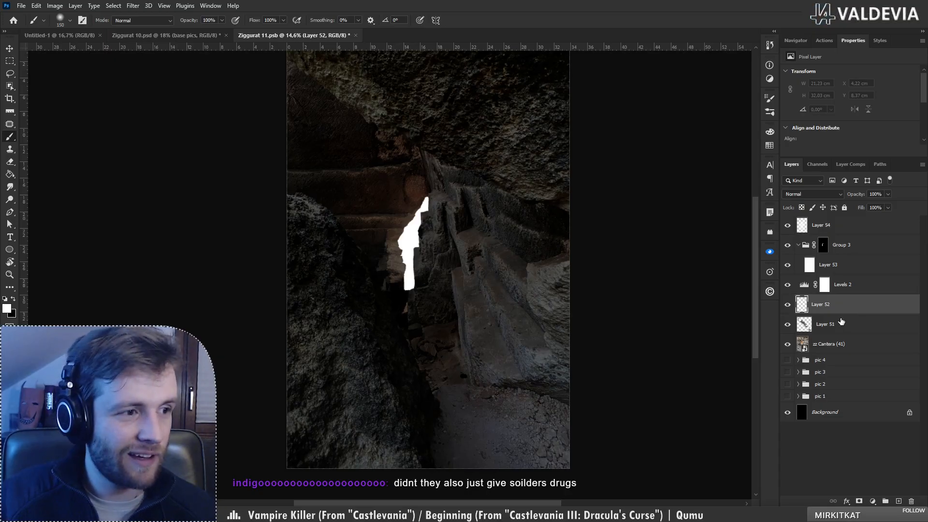
# Step: Paint black on the Levels mask around the white gap with an 800 px brush to restore light there, undoing unwanted strokes
pyautogui.click(851, 295)
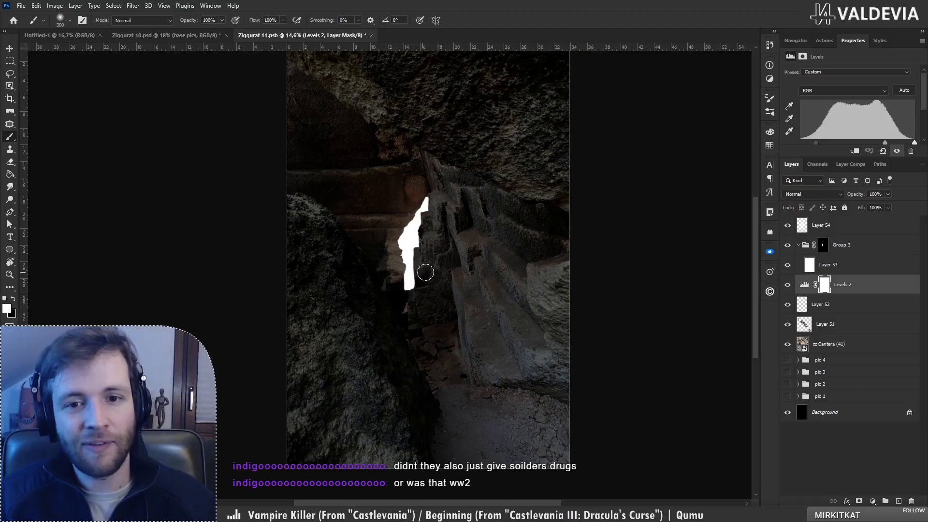
pyautogui.press(']')
pyautogui.press(']')
pyautogui.press(']')
pyautogui.press(']')
pyautogui.press(']')
pyautogui.press(']')
pyautogui.press(']')
pyautogui.press('x')
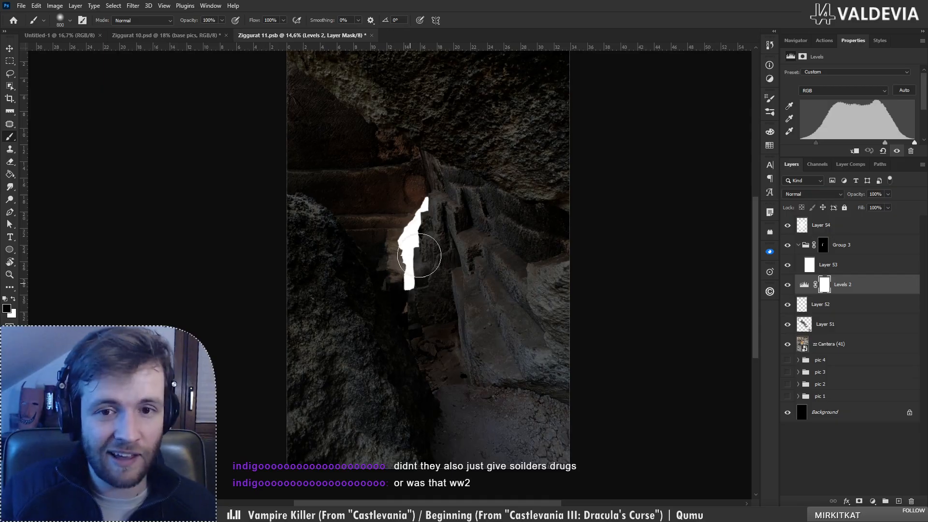
pyautogui.moveTo(426, 256)
pyautogui.mouseDown()
pyautogui.moveTo(414, 188)
pyautogui.moveTo(405, 285)
pyautogui.mouseUp()
pyautogui.hotkey('ctrl', 'z')
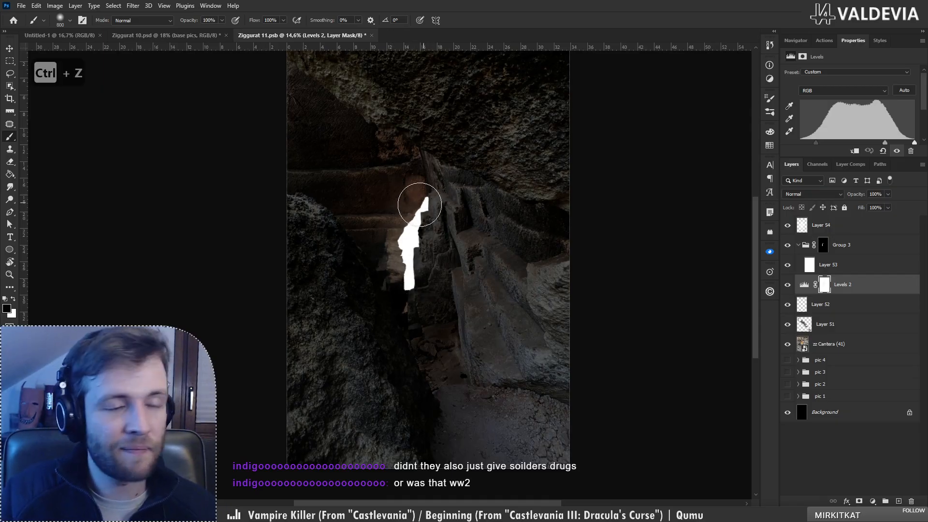
pyautogui.hotkey('ctrl', 'z')
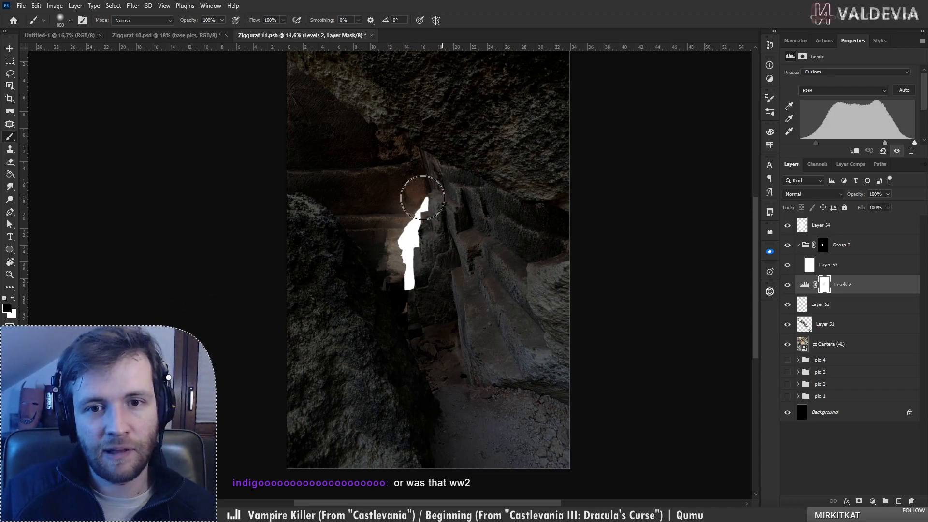
pyautogui.hotkey('ctrl', 'z')
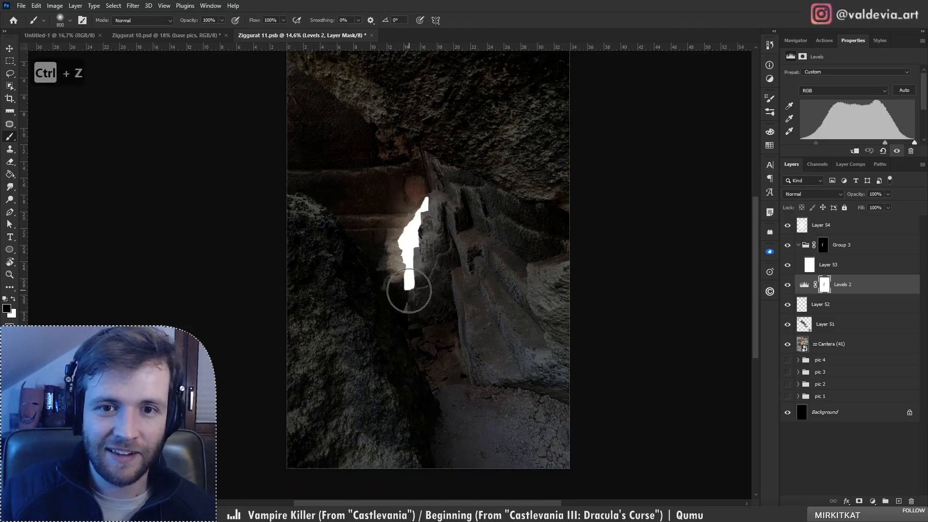
pyautogui.hotkey('ctrl', 'z')
# Step: Refine the Levels mask close to the gap's edges with a smaller 200 px brush
pyautogui.press('[')
pyautogui.press('[')
pyautogui.press('[')
pyautogui.press('[')
pyautogui.press('[')
pyautogui.press('[')
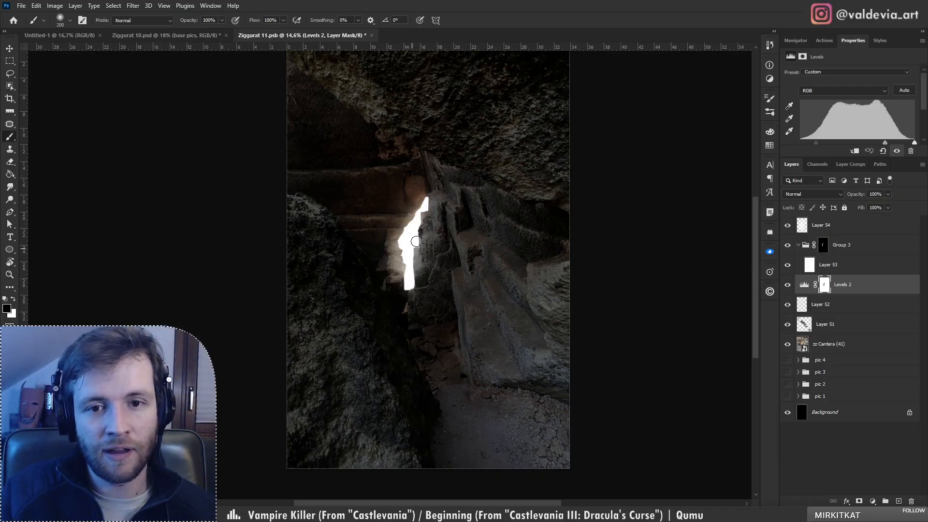
# Step: Add a new layer above the Levels adjustment, set its blend mode to Overlay and make white the foreground color
pyautogui.click(898, 501)
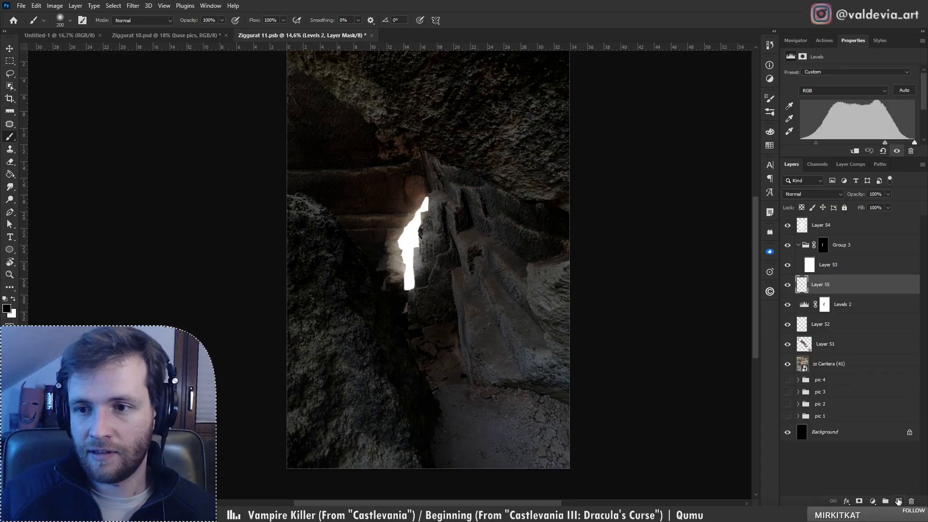
pyautogui.press('x')
pyautogui.click(812, 194)
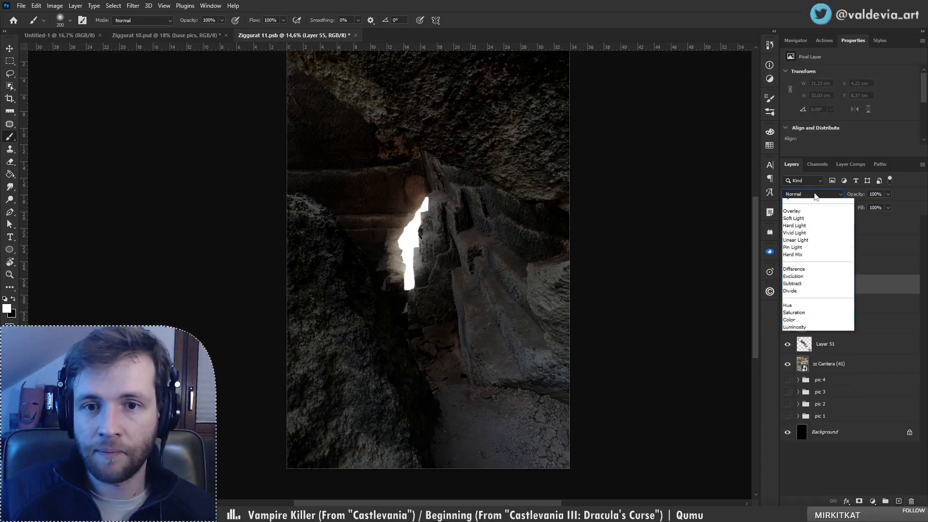
pyautogui.click(795, 315)
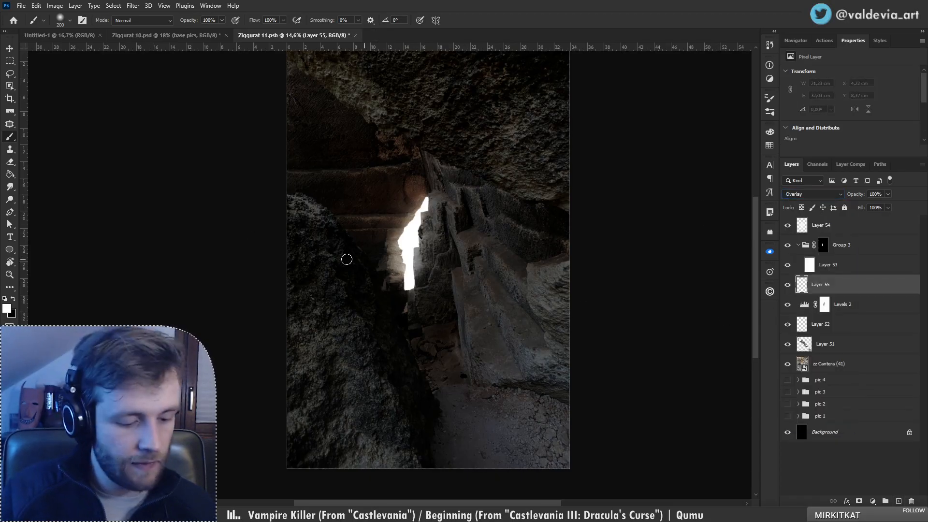
# Step: Paint a white glow along the gap's edges on the Overlay layer with a 300 px brush, undoing unwanted strokes
pyautogui.press(']')
pyautogui.press(']')
pyautogui.moveTo(418, 257)
pyautogui.mouseDown()
pyautogui.moveTo(398, 261)
pyautogui.moveTo(403, 249)
pyautogui.mouseUp()
pyautogui.hotkey('ctrl', 'z')
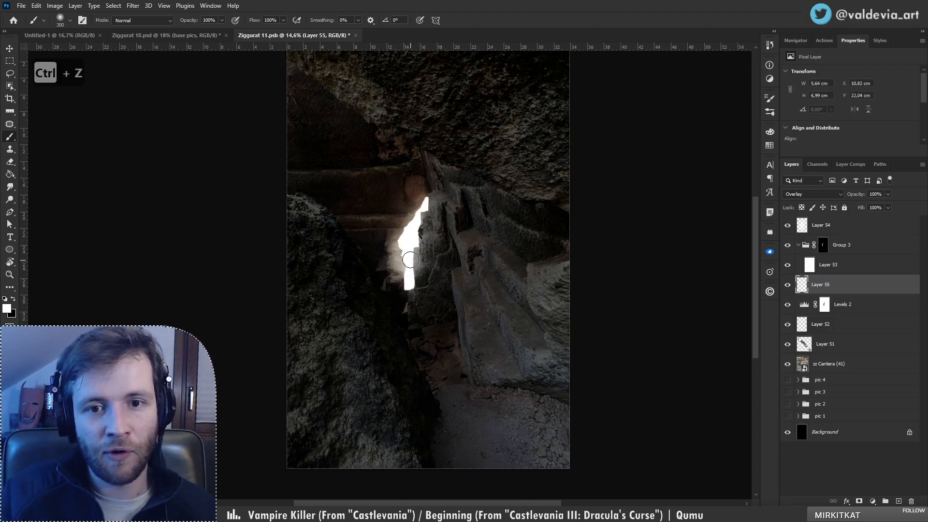
pyautogui.hotkey('ctrl', 'z')
pyautogui.hotkey('ctrl', 'z')
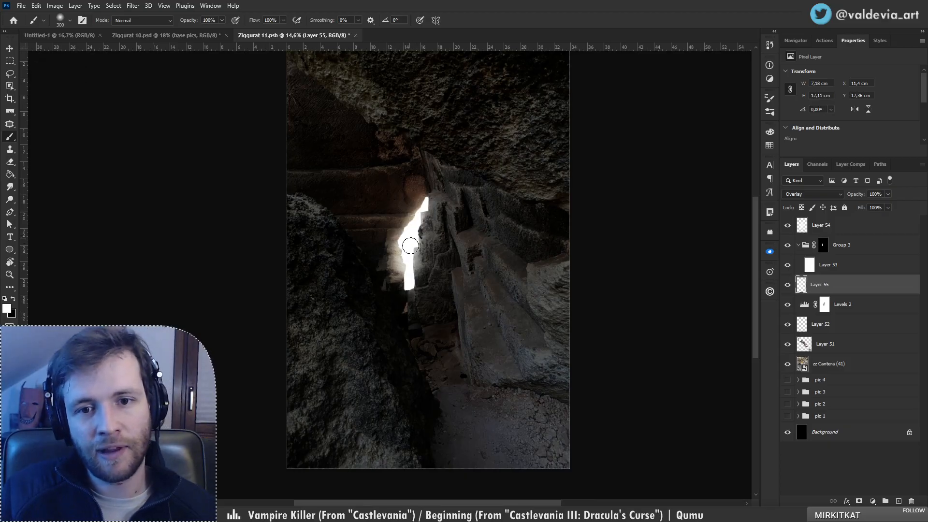
pyautogui.moveTo(423, 216)
pyautogui.mouseDown()
pyautogui.moveTo(425, 208)
pyautogui.moveTo(440, 223)
pyautogui.mouseUp()
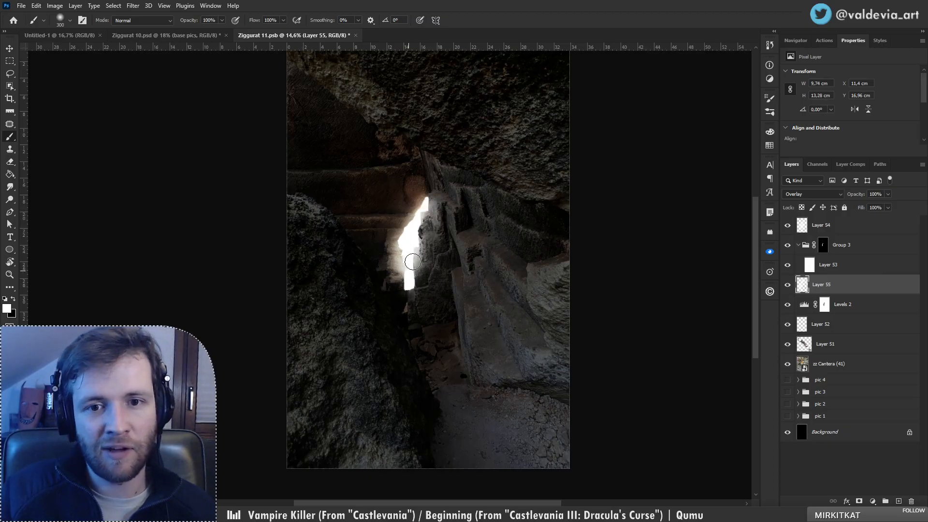
pyautogui.moveTo(410, 265); pyautogui.dragTo(408, 300)
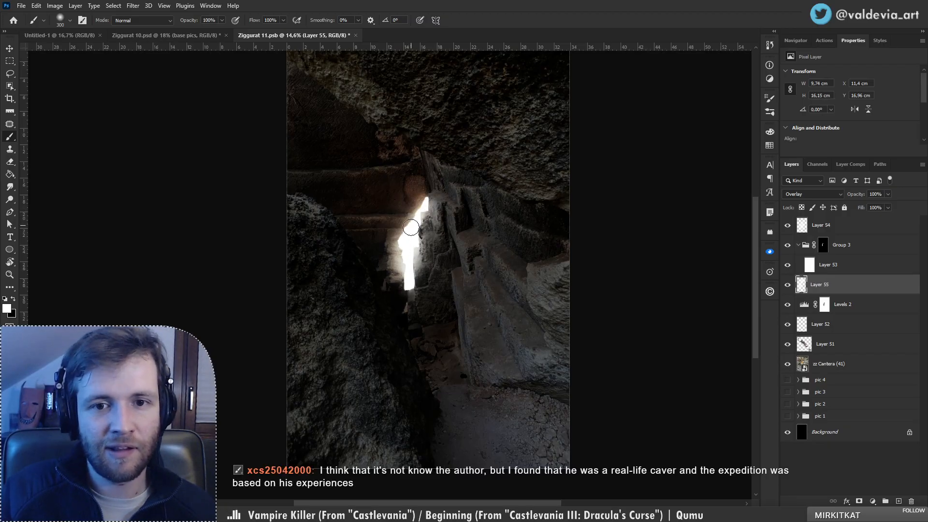
pyautogui.hotkey('ctrl', 'z')
pyautogui.moveTo(394, 253); pyautogui.dragTo(395, 284)
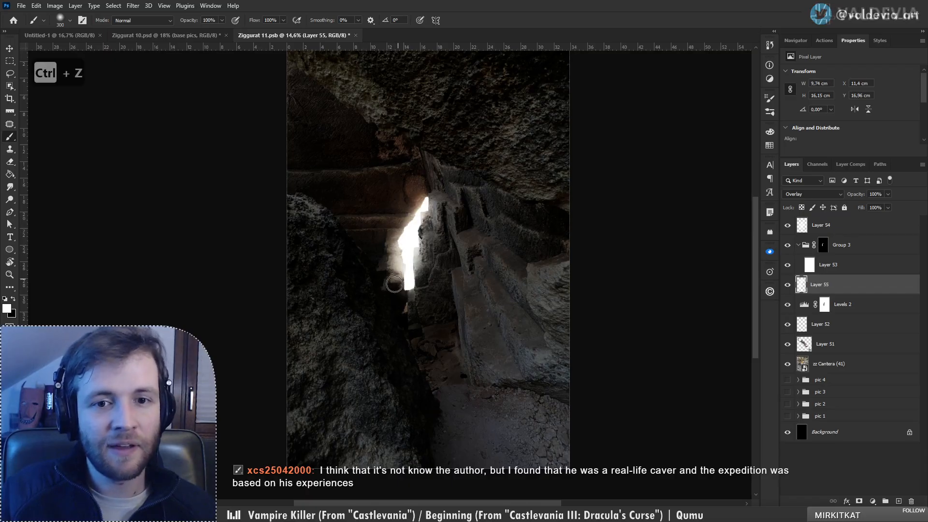
pyautogui.press('z')
pyautogui.moveTo(437, 245)
pyautogui.mouseDown()
pyautogui.moveTo(366, 251)
pyautogui.moveTo(447, 240)
pyautogui.mouseUp()
pyautogui.press('b')
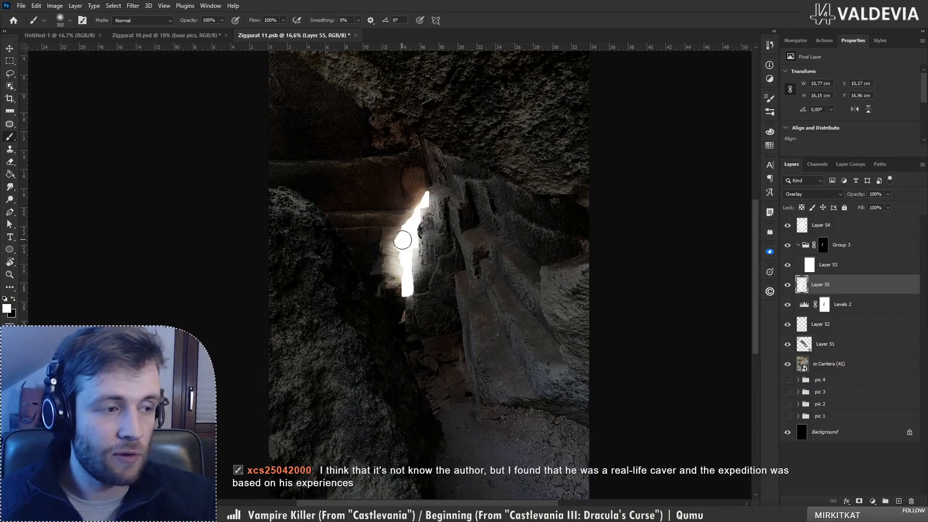
pyautogui.click(402, 239)
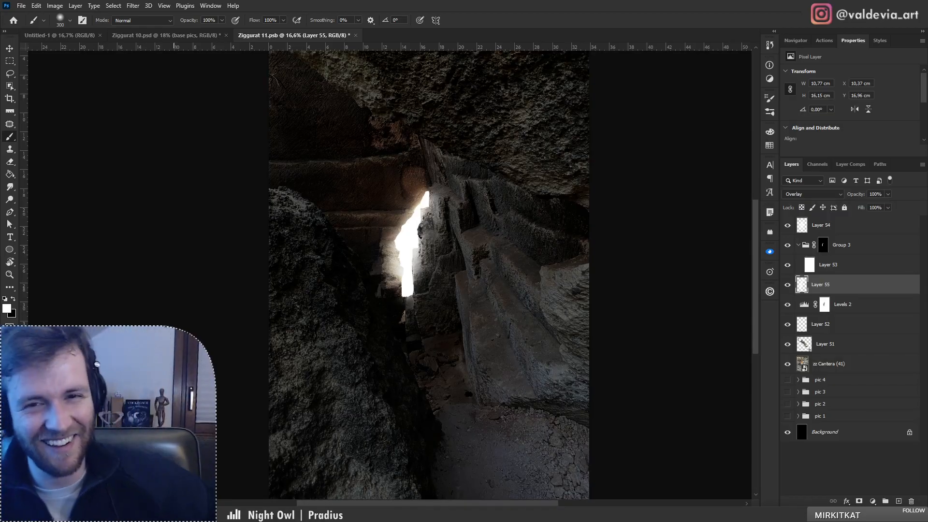
# Step: Compare the picture without the Overlay glow, then extend the white glow onto the stone beside and above the gap
pyautogui.click(787, 284)
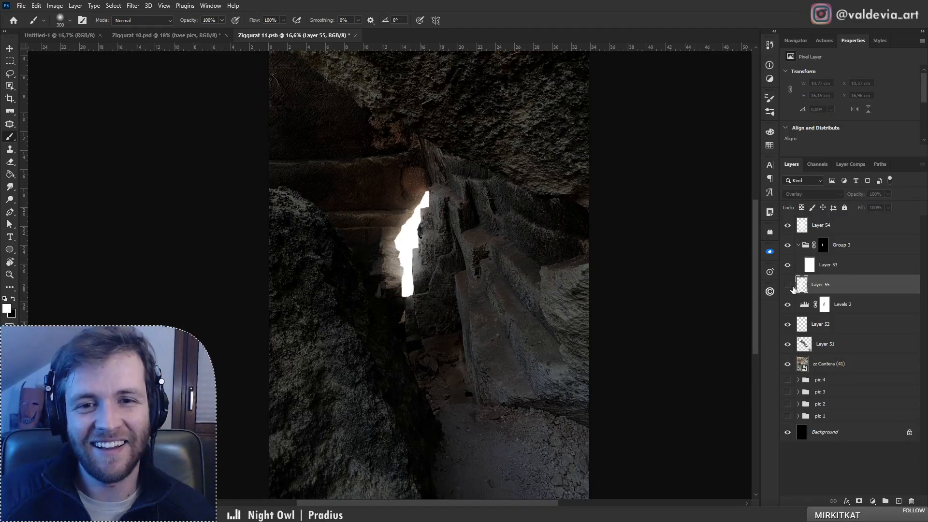
pyautogui.click(788, 284)
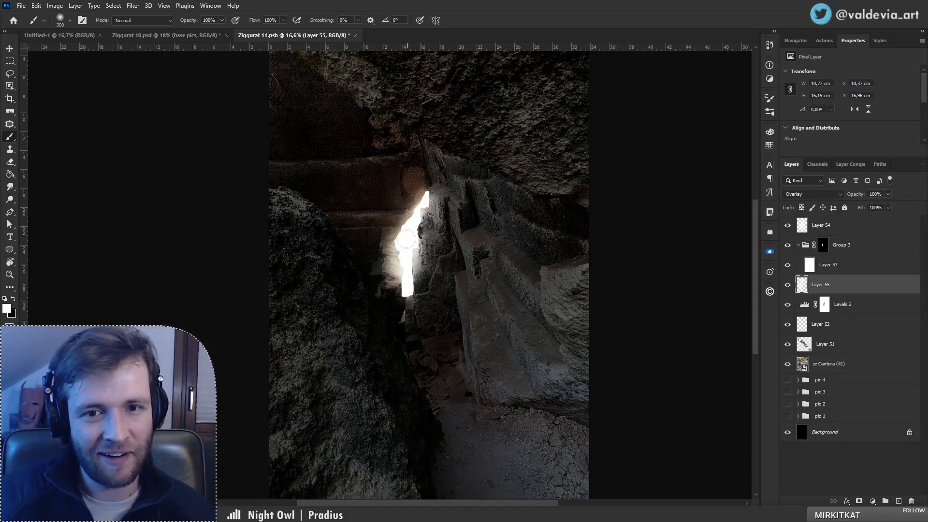
pyautogui.moveTo(398, 233); pyautogui.dragTo(364, 235)
pyautogui.hotkey('ctrl', 'z')
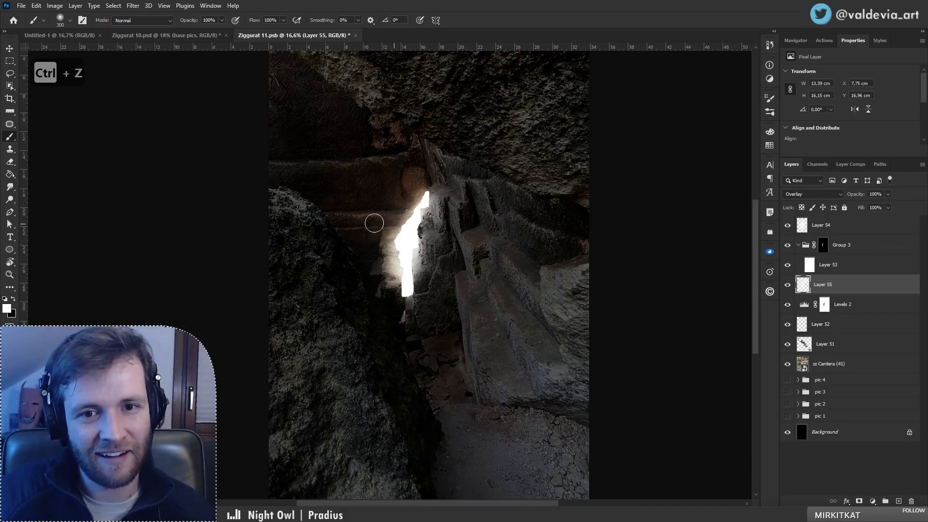
pyautogui.moveTo(397, 199)
pyautogui.mouseDown()
pyautogui.moveTo(414, 200)
pyautogui.moveTo(373, 203)
pyautogui.moveTo(437, 191)
pyautogui.moveTo(425, 196)
pyautogui.mouseUp()
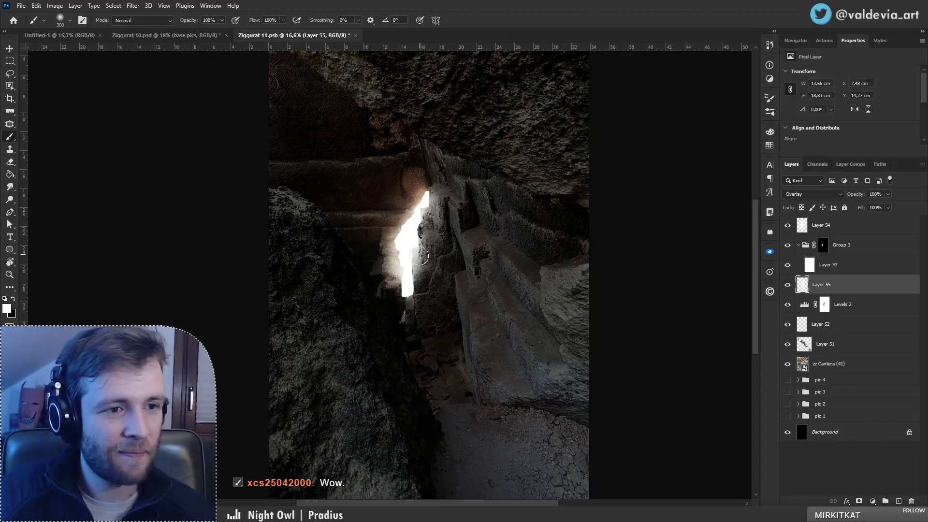
pyautogui.press('space')
pyautogui.moveTo(406, 250); pyautogui.dragTo(395, 269)
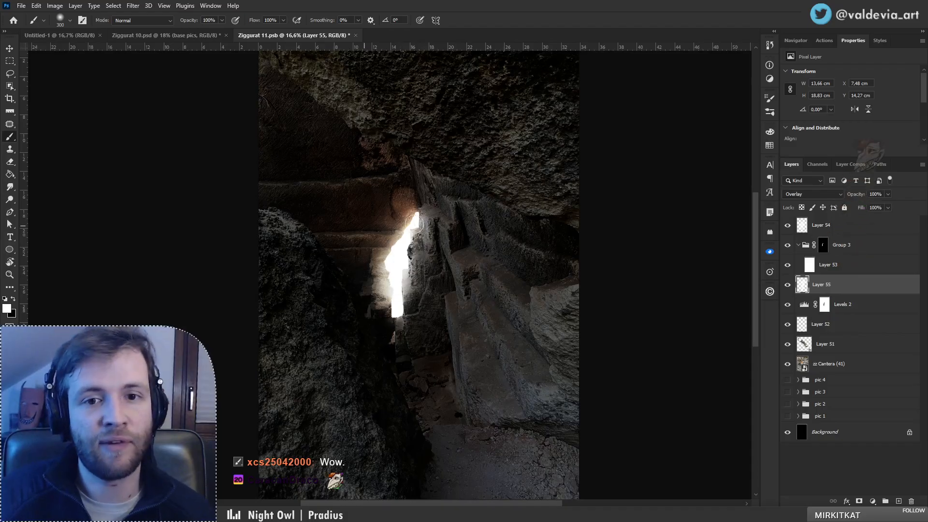
pyautogui.hotkey('ctrl', 'z')
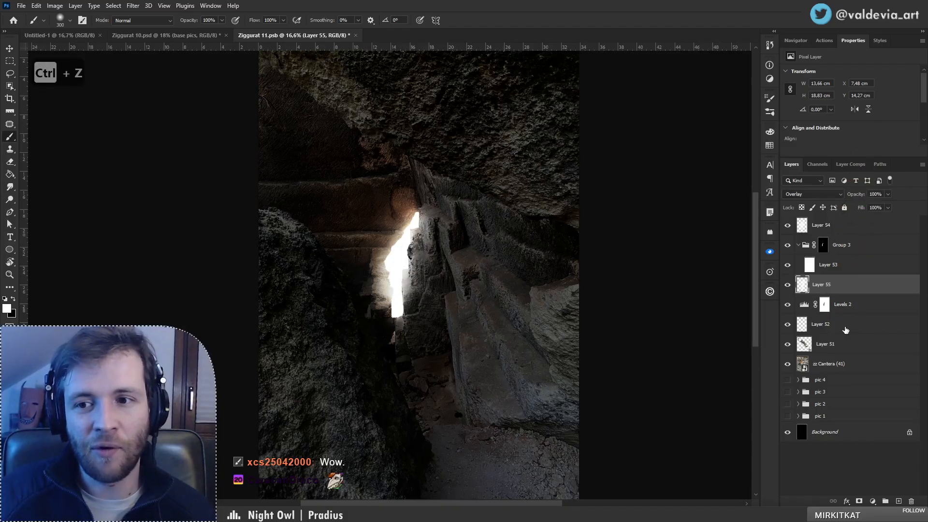
# Step: Select Layer 52 and compare the picture without it
pyautogui.click(821, 324)
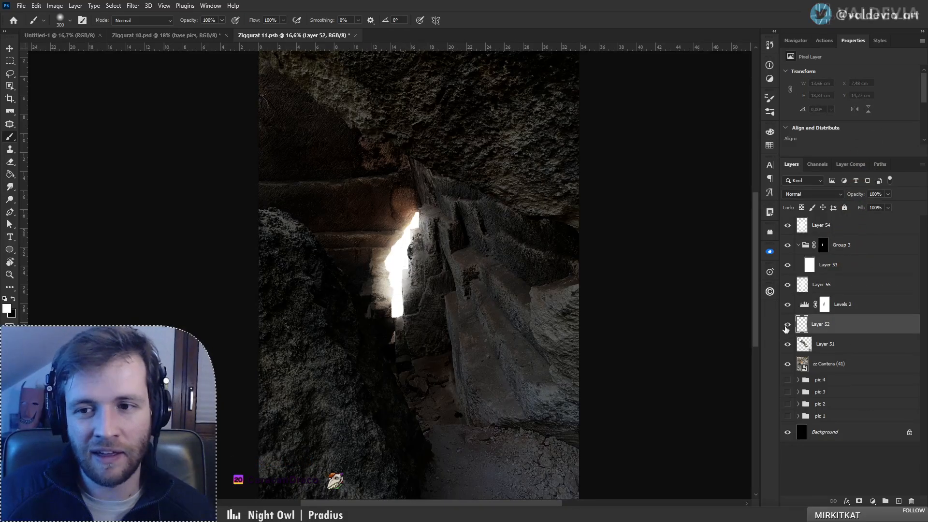
pyautogui.click(788, 324)
pyautogui.click(788, 324)
# Step: Try a new layer above Layer 52, and white strokes across the gap on Layer 52 with an 800 px brush, undoing them
pyautogui.click(898, 501)
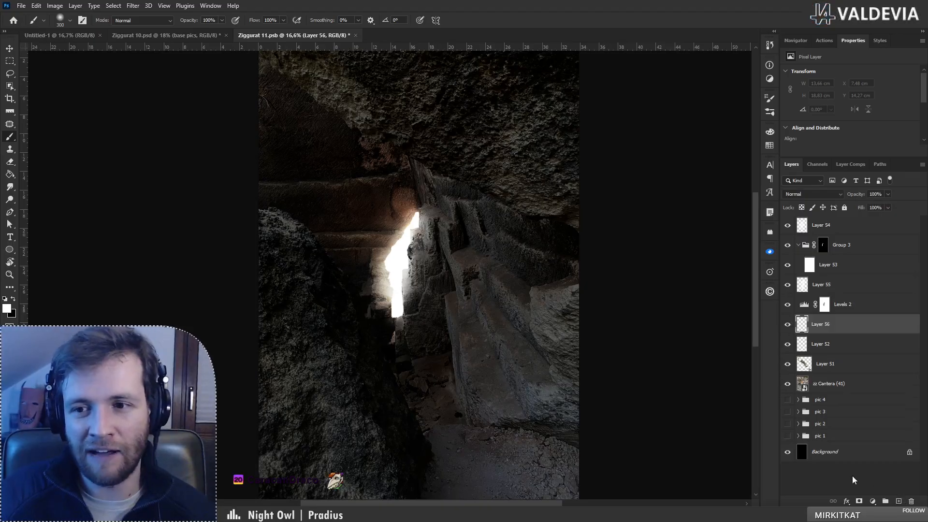
pyautogui.hotkey('ctrl', 'z')
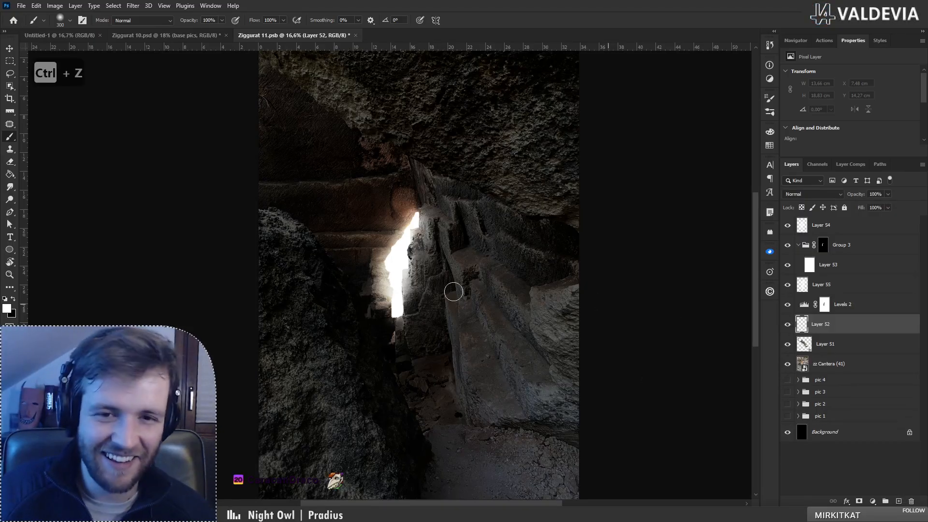
pyautogui.hotkey('ctrl', 'z')
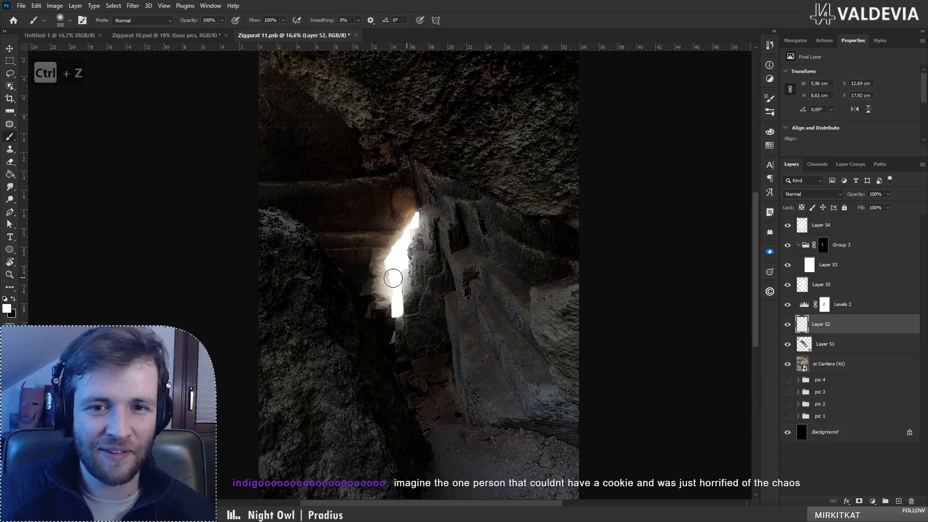
pyautogui.hotkey('ctrl', 'z')
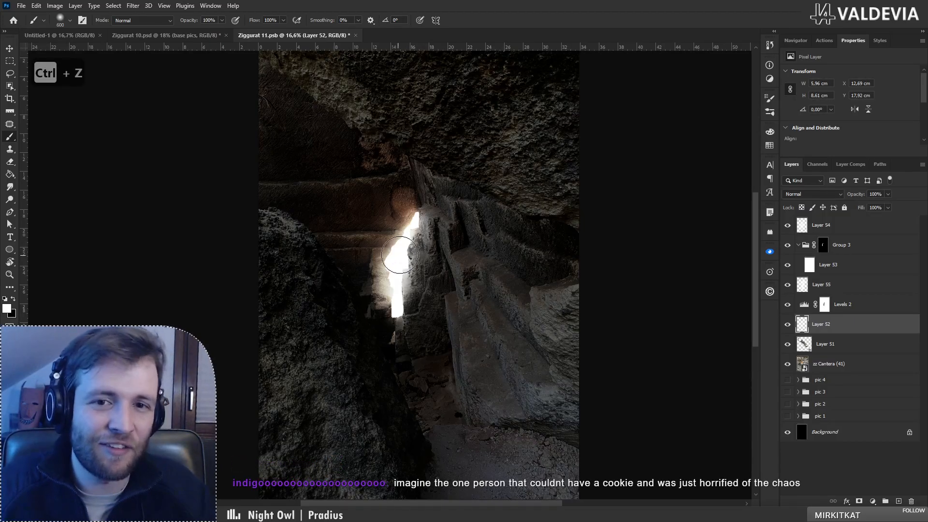
pyautogui.press(']')
pyautogui.press(']')
pyautogui.press(']')
pyautogui.press(']')
pyautogui.press(']')
pyautogui.moveTo(424, 212); pyautogui.dragTo(386, 280)
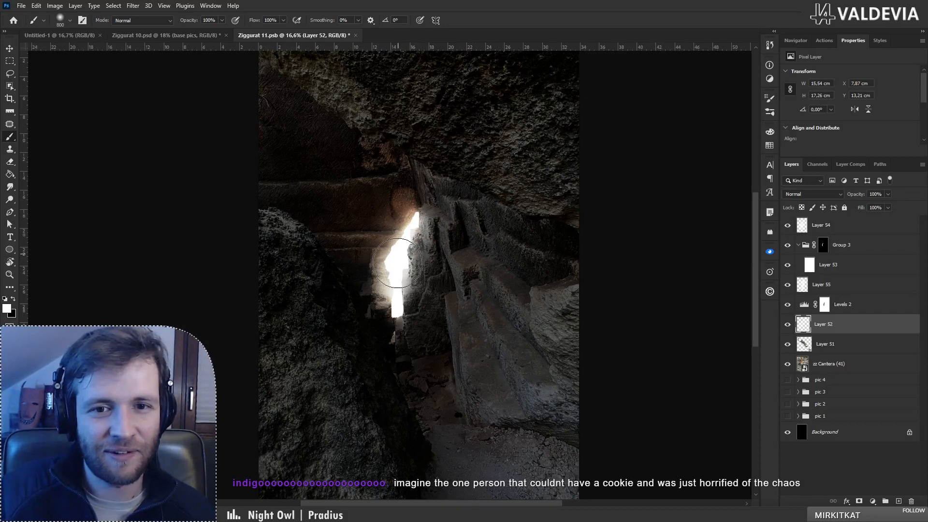
pyautogui.hotkey('ctrl', 'z')
pyautogui.hotkey('ctrl', 'z')
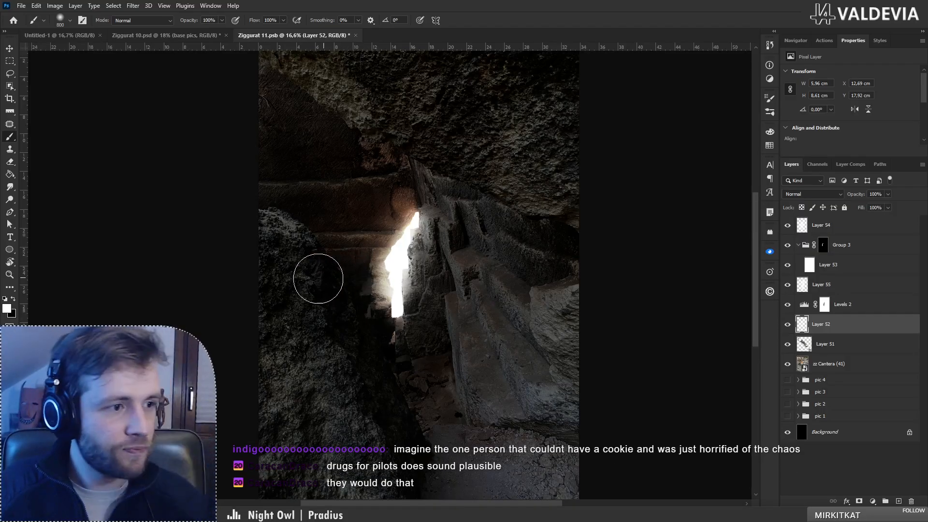
# Step: Paint white light along the gap's edges on Layer 52 with a 125 px brush, undoing unwanted strokes
pyautogui.press('[')
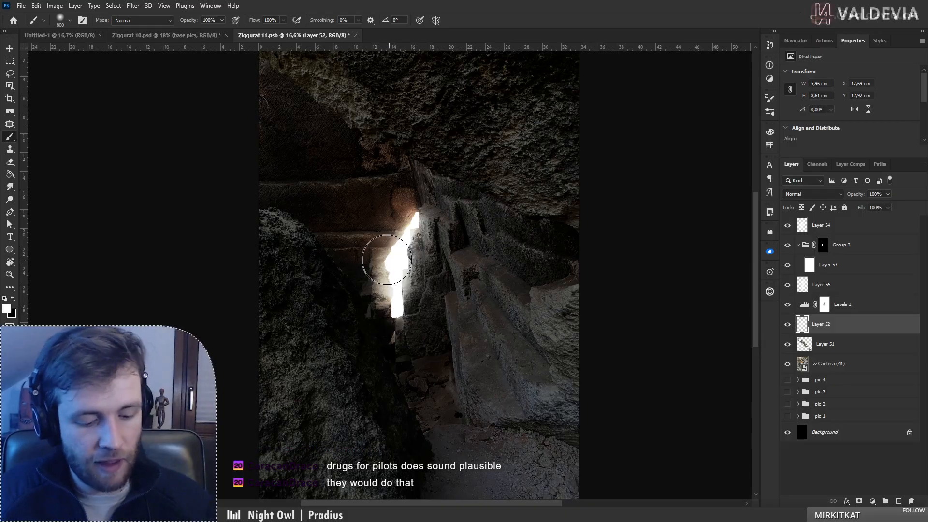
pyautogui.press('[')
pyautogui.press('[')
pyautogui.press('[')
pyautogui.press('[')
pyautogui.press('[')
pyautogui.press('[')
pyautogui.press('[')
pyautogui.press('[')
pyautogui.press('[')
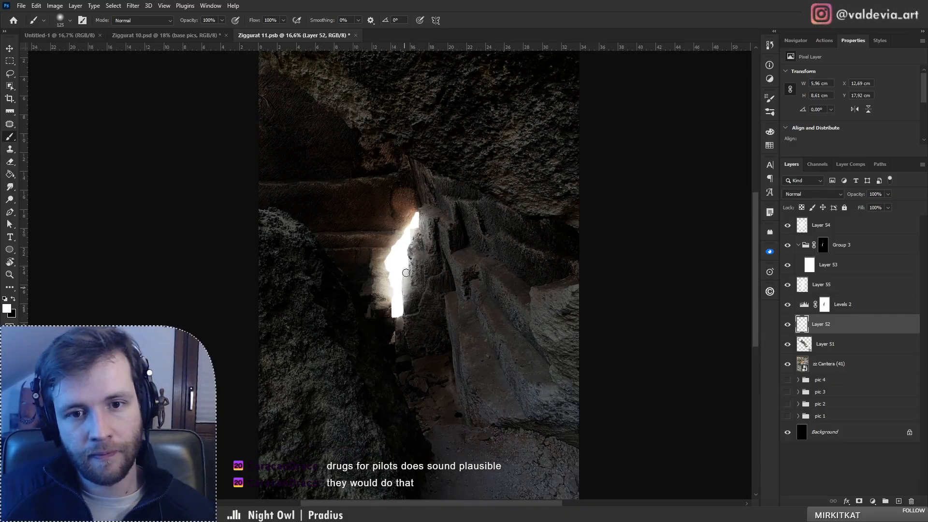
pyautogui.hotkey('ctrl', 'z')
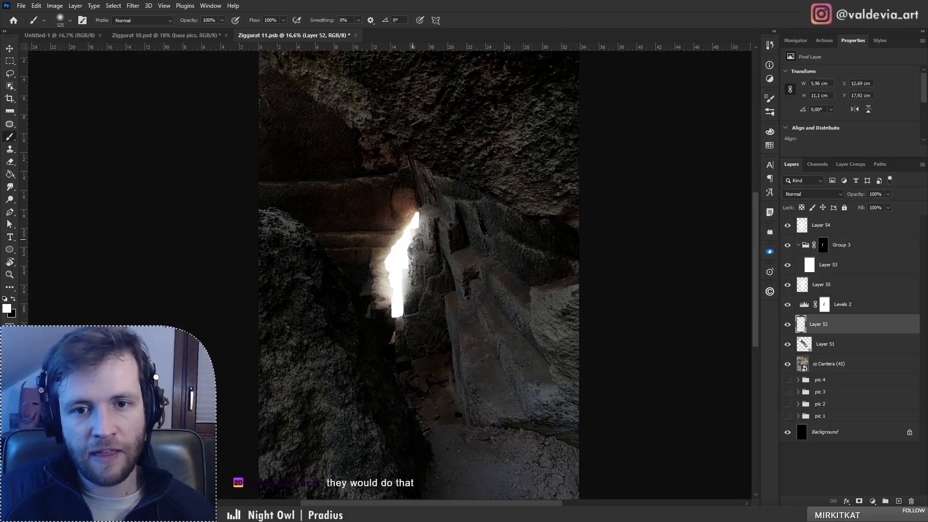
pyautogui.moveTo(416, 221)
pyautogui.mouseDown()
pyautogui.moveTo(387, 251)
pyautogui.moveTo(400, 225)
pyautogui.moveTo(417, 223)
pyautogui.moveTo(382, 230)
pyautogui.moveTo(367, 246)
pyautogui.mouseUp()
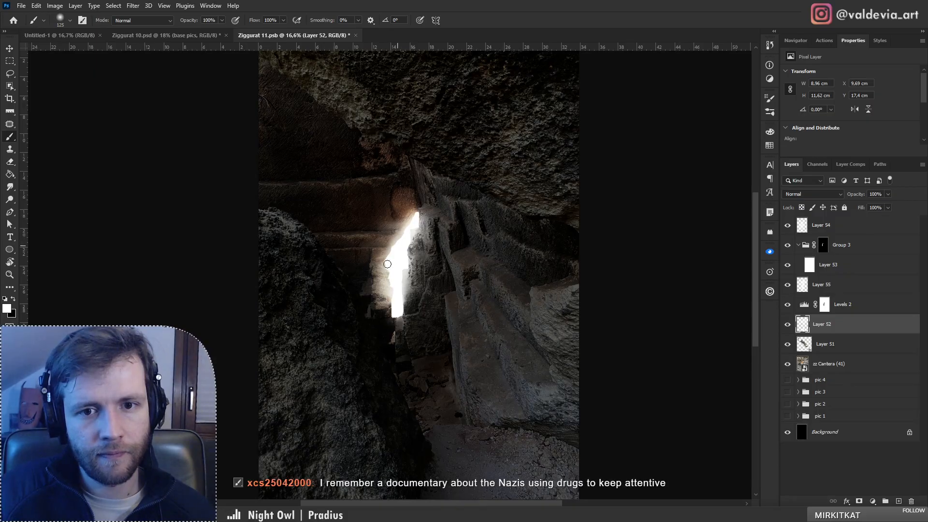
pyautogui.press('z')
pyautogui.moveTo(416, 266)
pyautogui.mouseDown()
pyautogui.moveTo(290, 237)
pyautogui.moveTo(341, 238)
pyautogui.moveTo(408, 263)
pyautogui.moveTo(362, 262)
pyautogui.moveTo(391, 262)
pyautogui.mouseUp()
pyautogui.press('b')
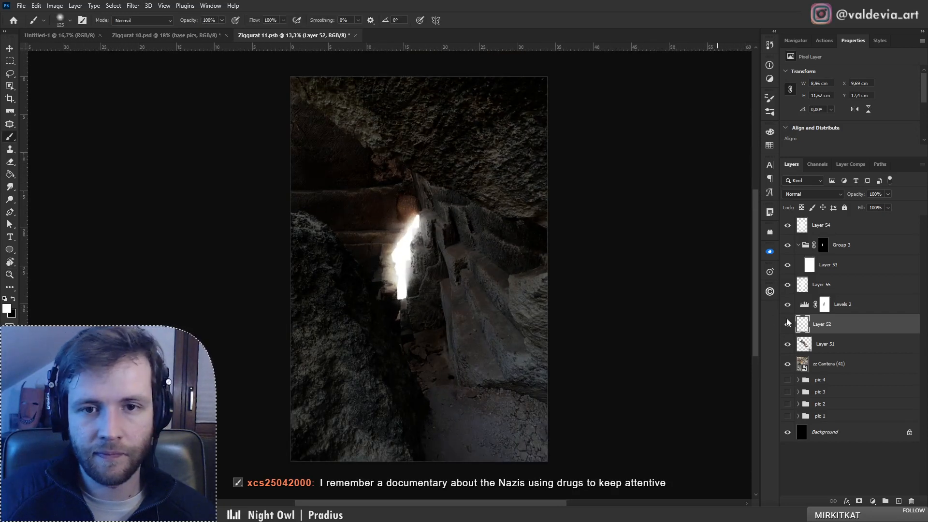
# Step: Try a white stroke over the top of the gap on the Color-mode Layer 54 with a 700 px brush, and undo it
pyautogui.click(846, 290)
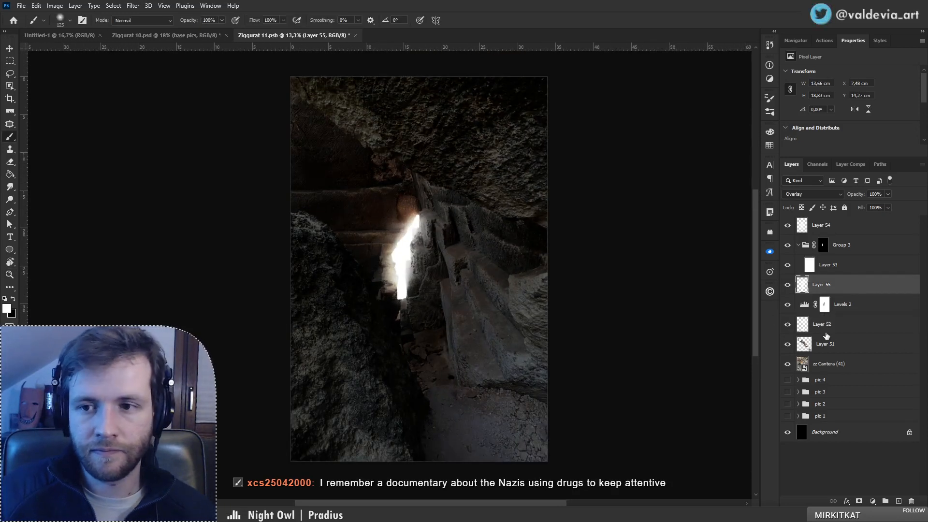
pyautogui.click(824, 233)
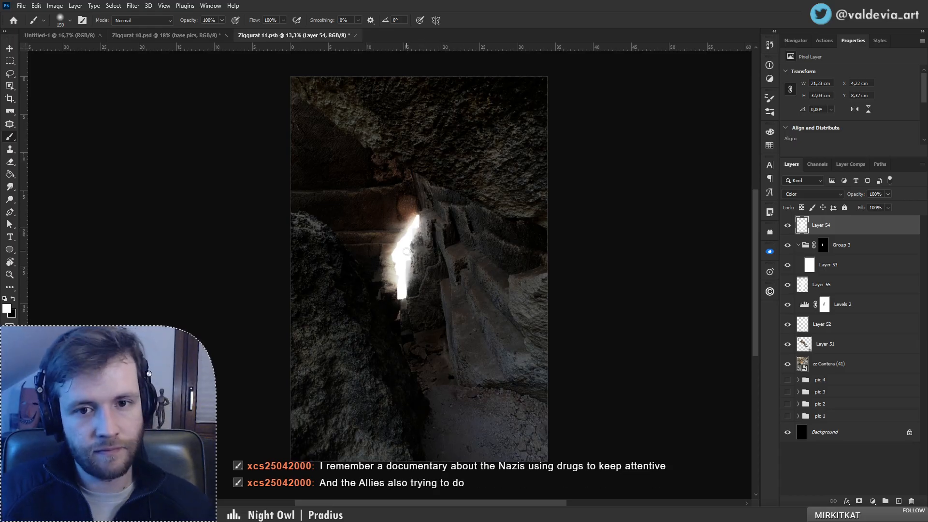
pyautogui.press(']')
pyautogui.press(']')
pyautogui.press(']')
pyautogui.press(']')
pyautogui.press(']')
pyautogui.press(']')
pyautogui.press(']')
pyautogui.press(']')
pyautogui.moveTo(410, 213); pyautogui.dragTo(419, 213)
pyautogui.hotkey('ctrl', 'z')
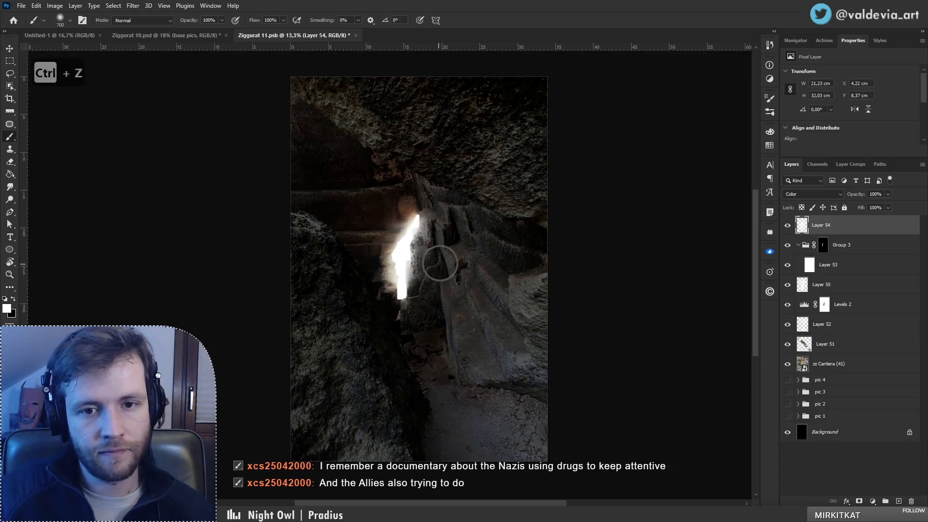
# Step: Try moving the Levels 2 adjustment above the Overlay Layer 55, undo the move, and compare the picture without that Overlay layer
pyautogui.click(860, 291)
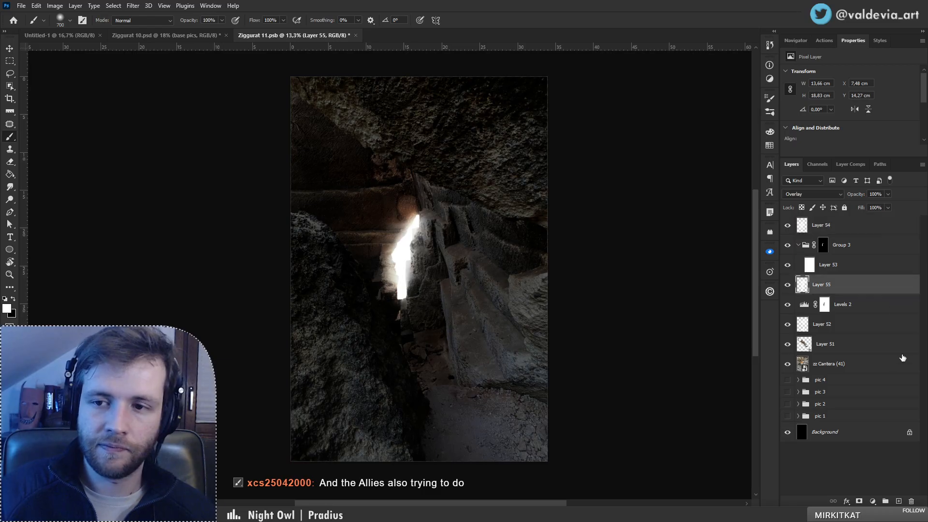
pyautogui.click(857, 327)
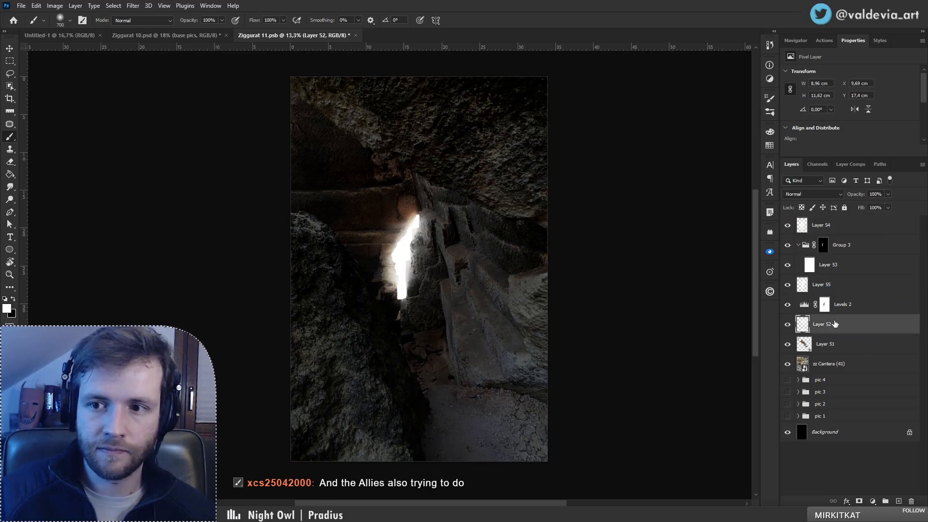
pyautogui.moveTo(867, 308); pyautogui.dragTo(806, 288)
pyautogui.press('x')
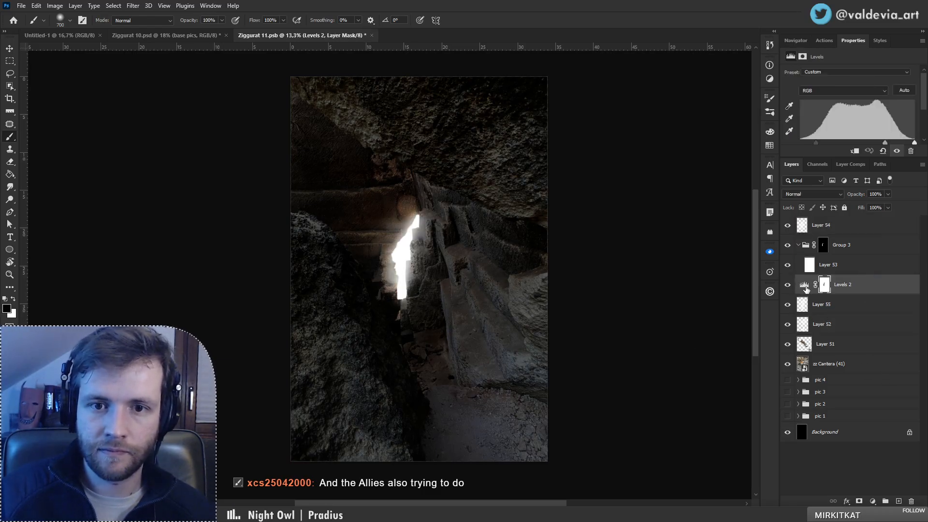
pyautogui.hotkey('ctrl', 'z')
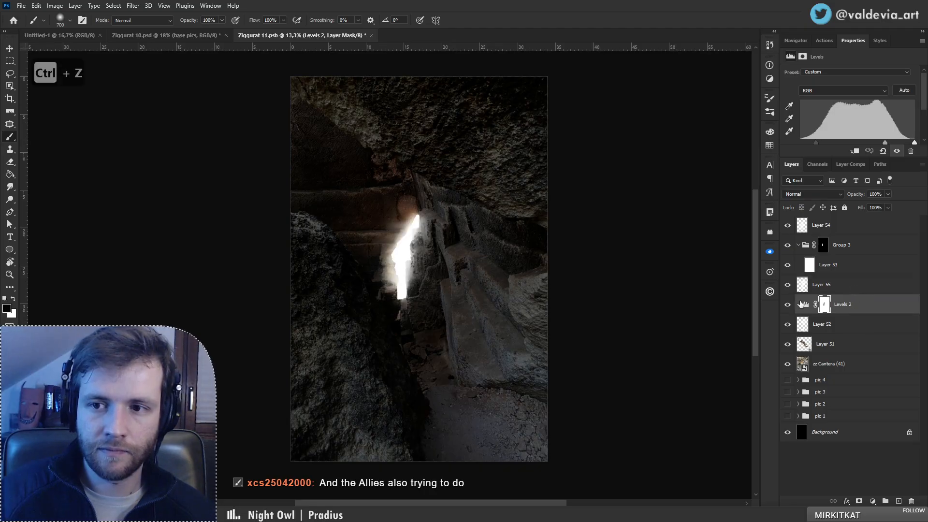
pyautogui.click(787, 285)
pyautogui.click(787, 284)
# Step: Darken the surrounding rocks, ceiling and floor by painting black on Layer 52 with a 2200 px brush
pyautogui.click(859, 289)
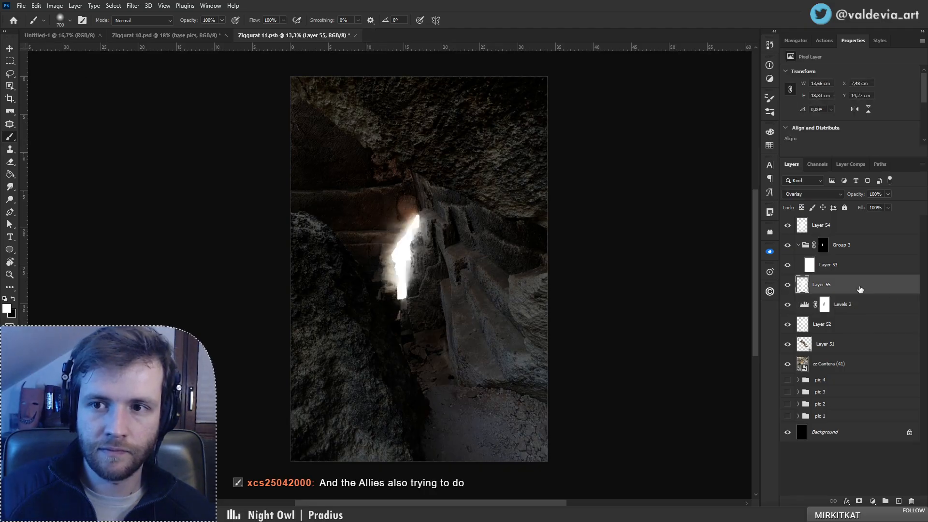
pyautogui.click(860, 322)
pyautogui.press('x')
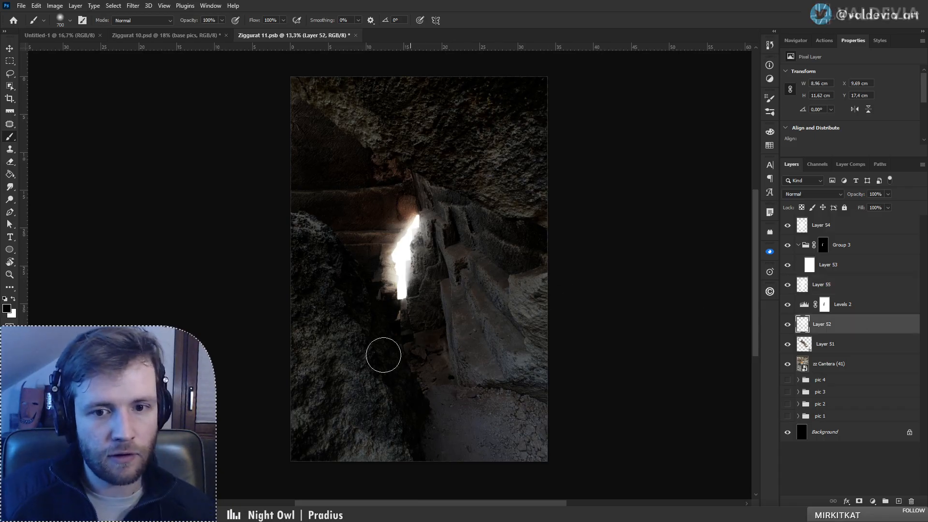
pyautogui.press(']')
pyautogui.press(']')
pyautogui.press(']')
pyautogui.press(']')
pyautogui.press(']')
pyautogui.press(']')
pyautogui.press(']')
pyautogui.press(']')
pyautogui.press(']')
pyautogui.press(']')
pyautogui.press(']')
pyautogui.press(']')
pyautogui.press(']')
pyautogui.press(']')
pyautogui.press(']')
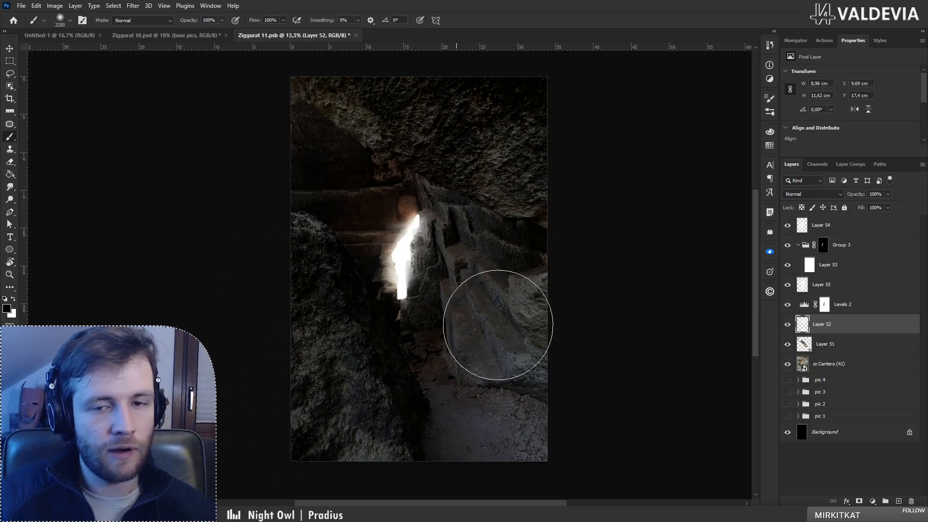
pyautogui.moveTo(595, 375); pyautogui.dragTo(555, 398)
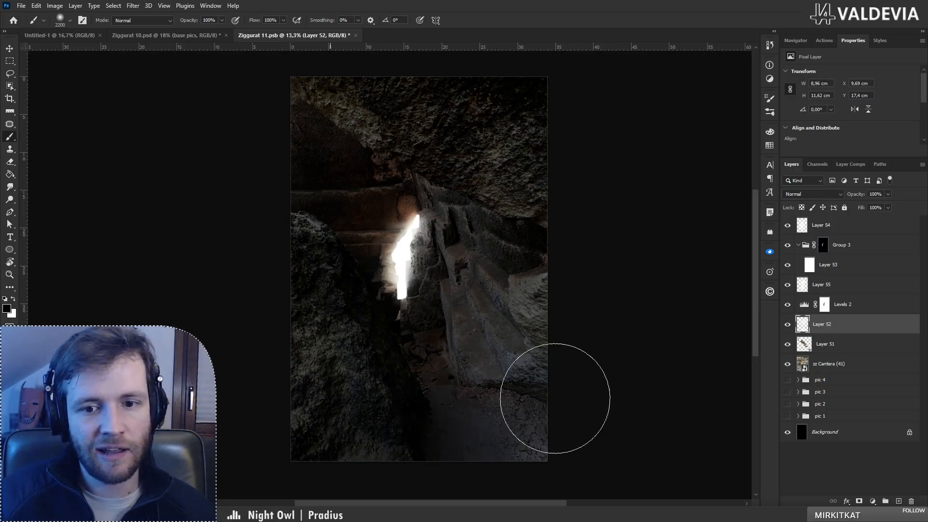
pyautogui.hotkey('ctrl', 'z')
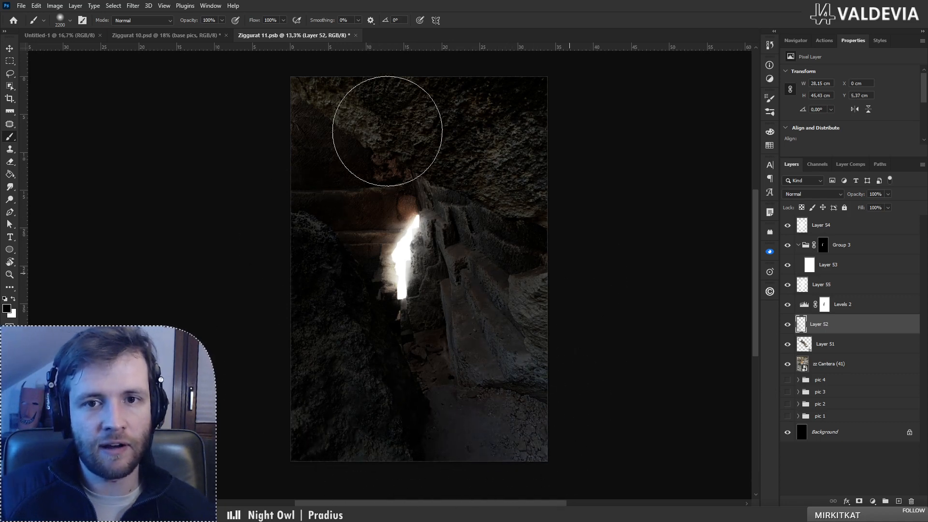
pyautogui.moveTo(563, 145)
pyautogui.mouseDown()
pyautogui.moveTo(507, 147)
pyautogui.moveTo(498, 265)
pyautogui.moveTo(542, 330)
pyautogui.moveTo(540, 227)
pyautogui.moveTo(515, 320)
pyautogui.moveTo(465, 204)
pyautogui.moveTo(488, 273)
pyautogui.mouseUp()
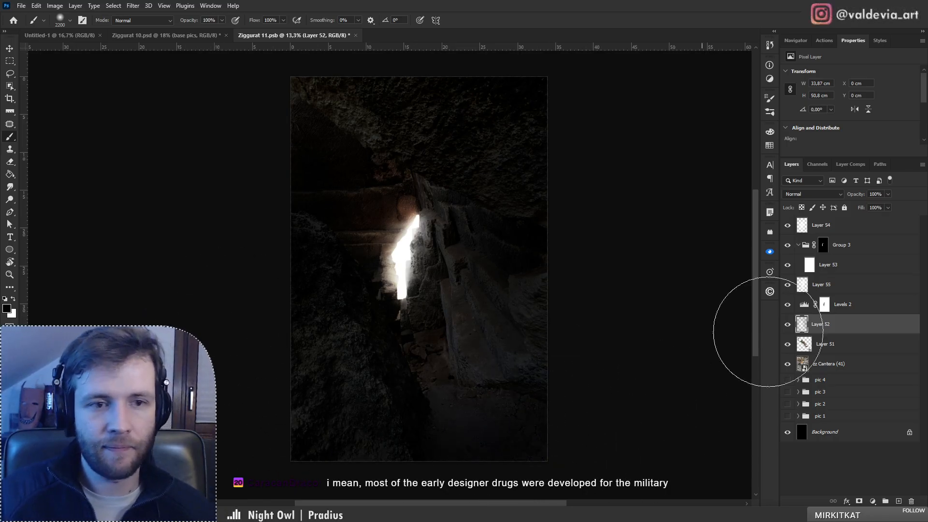
pyautogui.moveTo(439, 258)
pyautogui.mouseDown()
pyautogui.moveTo(451, 266)
pyautogui.moveTo(428, 265)
pyautogui.mouseUp()
# Step: Brighten the stone around the gap by painting black on the Levels 2 mask with the 2200 px brush, undoing unwanted strokes
pyautogui.click(825, 304)
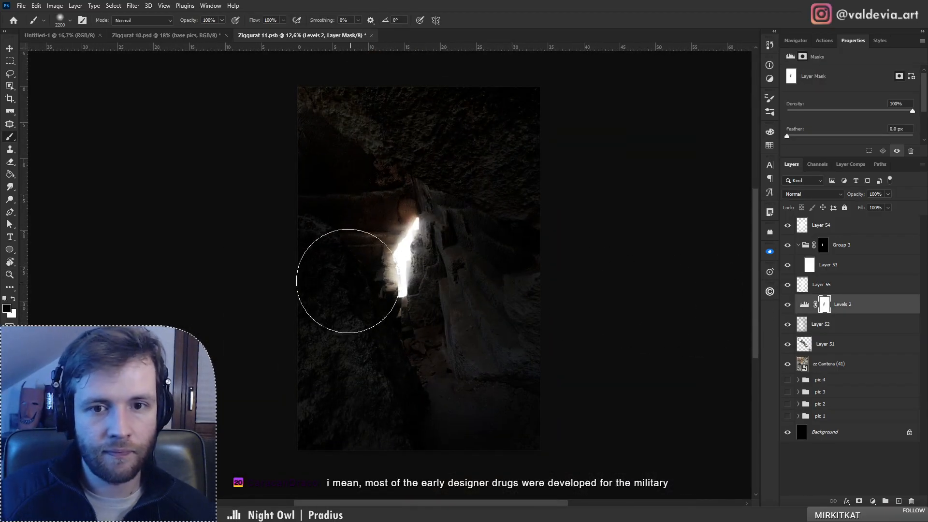
pyautogui.moveTo(342, 269)
pyautogui.mouseDown()
pyautogui.moveTo(372, 306)
pyautogui.moveTo(390, 300)
pyautogui.mouseUp()
pyautogui.hotkey('ctrl', 'z')
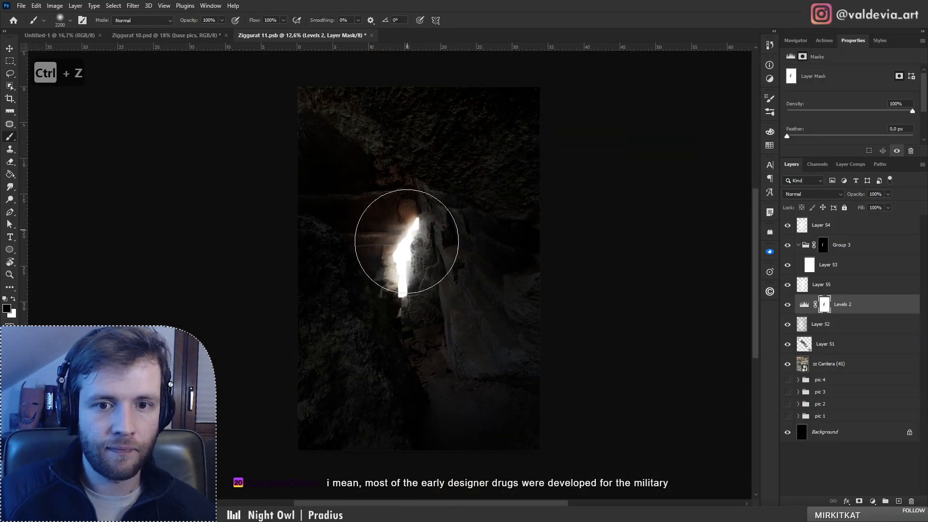
pyautogui.click(400, 234)
pyautogui.moveTo(419, 246)
pyautogui.mouseDown()
pyautogui.moveTo(416, 288)
pyautogui.moveTo(414, 247)
pyautogui.moveTo(422, 258)
pyautogui.moveTo(411, 279)
pyautogui.moveTo(443, 297)
pyautogui.mouseUp()
pyautogui.press('z')
pyautogui.moveTo(366, 249)
pyautogui.mouseDown()
pyautogui.moveTo(325, 249)
pyautogui.moveTo(352, 251)
pyautogui.moveTo(338, 246)
pyautogui.mouseUp()
pyautogui.press('b')
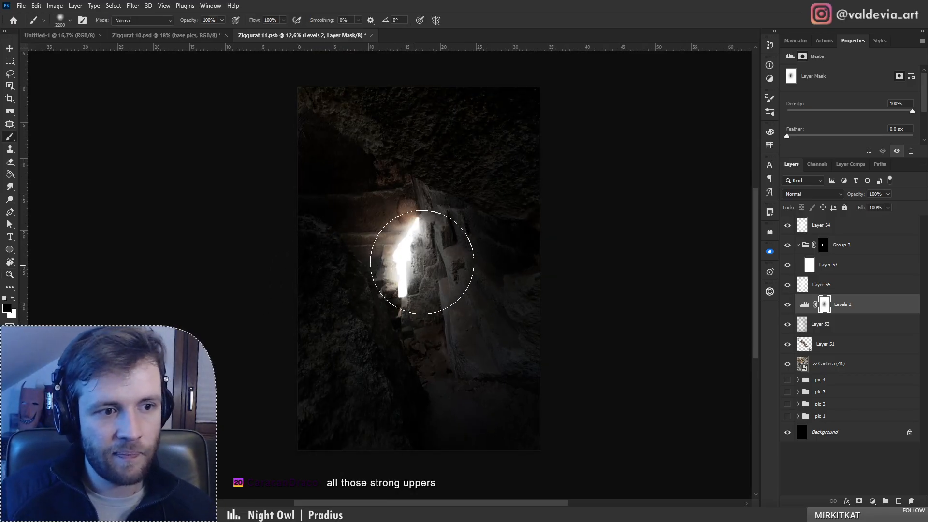
pyautogui.hotkey('ctrl', 'z')
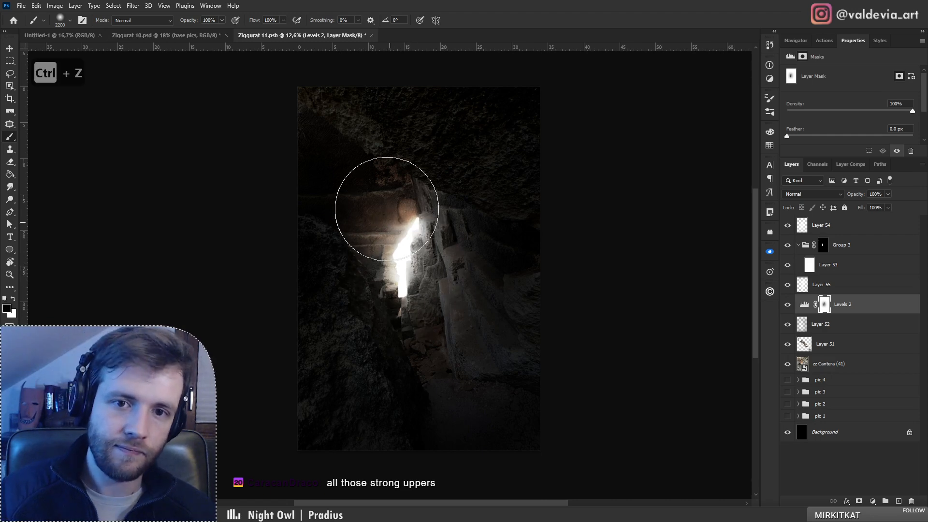
pyautogui.hotkey('ctrl', 'z')
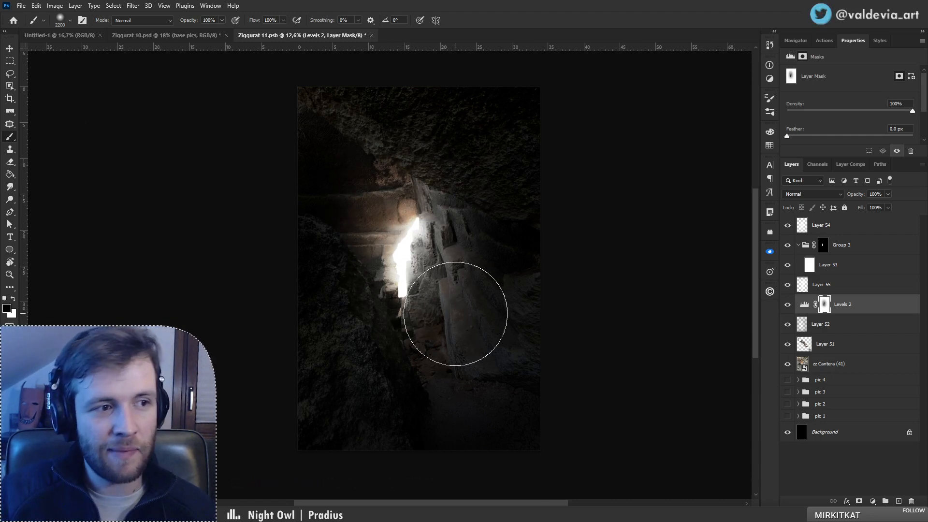
# Step: Lighten the rocks and floor below the gap with a 1100 px black brush on the Levels 2 mask, undo unwanted strokes, and select Layer 52
pyautogui.press('x')
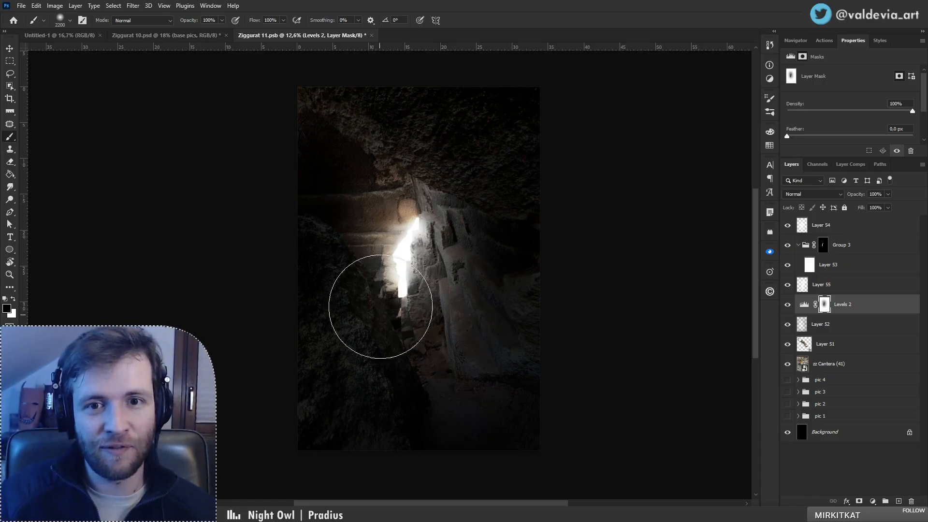
pyautogui.hotkey('ctrl', 'z')
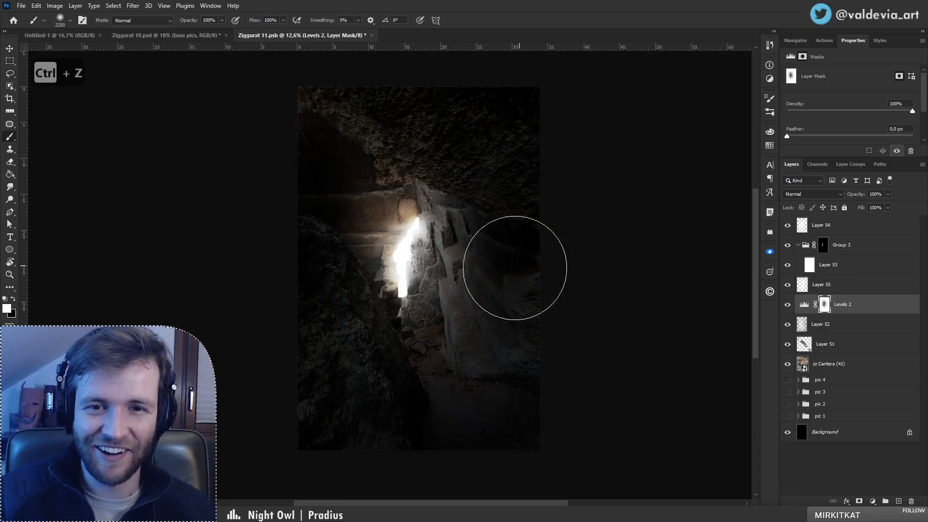
pyautogui.press('[')
pyautogui.press('[')
pyautogui.press('[')
pyautogui.press('[')
pyautogui.press('[')
pyautogui.press('[')
pyautogui.press('[')
pyautogui.press('[')
pyautogui.press('[')
pyautogui.press('[')
pyautogui.press('[')
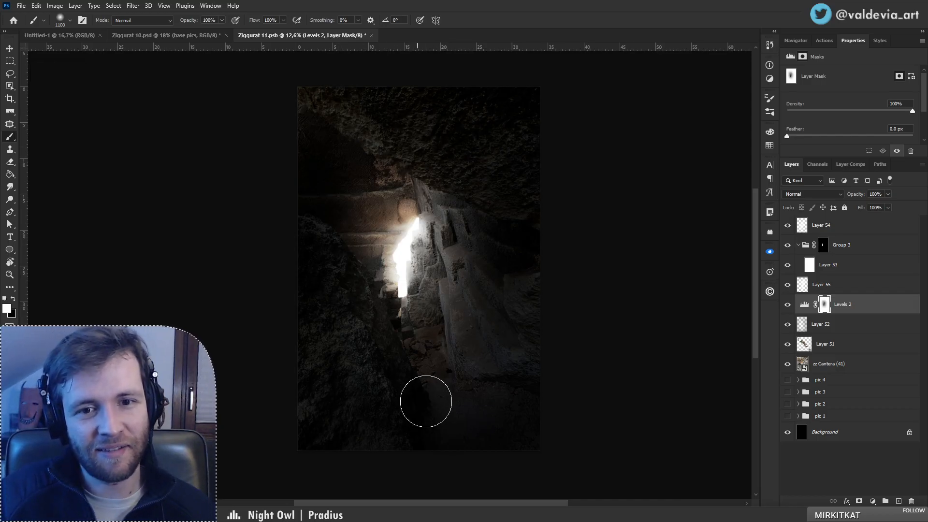
pyautogui.press('x')
pyautogui.hotkey('ctrl', 'z')
pyautogui.moveTo(346, 297)
pyautogui.mouseDown()
pyautogui.moveTo(438, 429)
pyautogui.moveTo(315, 241)
pyautogui.moveTo(375, 301)
pyautogui.moveTo(376, 315)
pyautogui.moveTo(394, 322)
pyautogui.mouseUp()
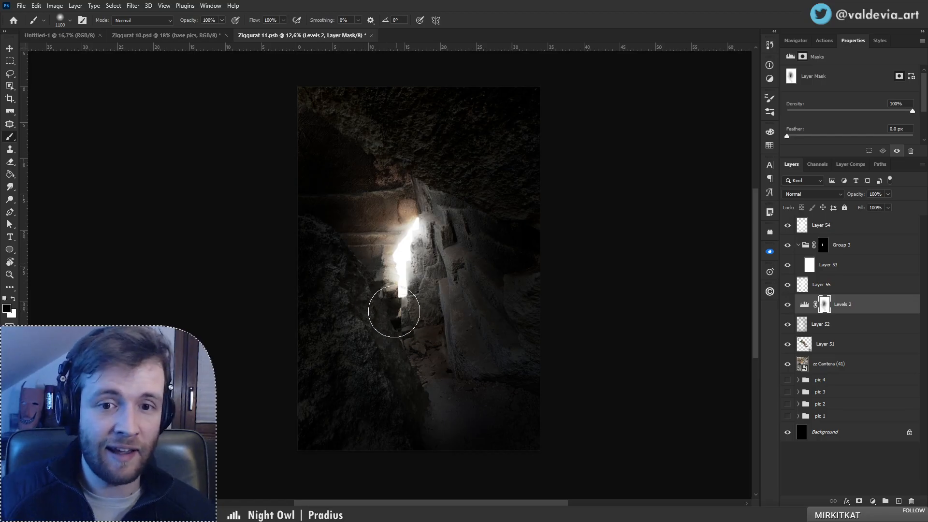
pyautogui.hotkey('ctrl', 'z')
pyautogui.click(852, 331)
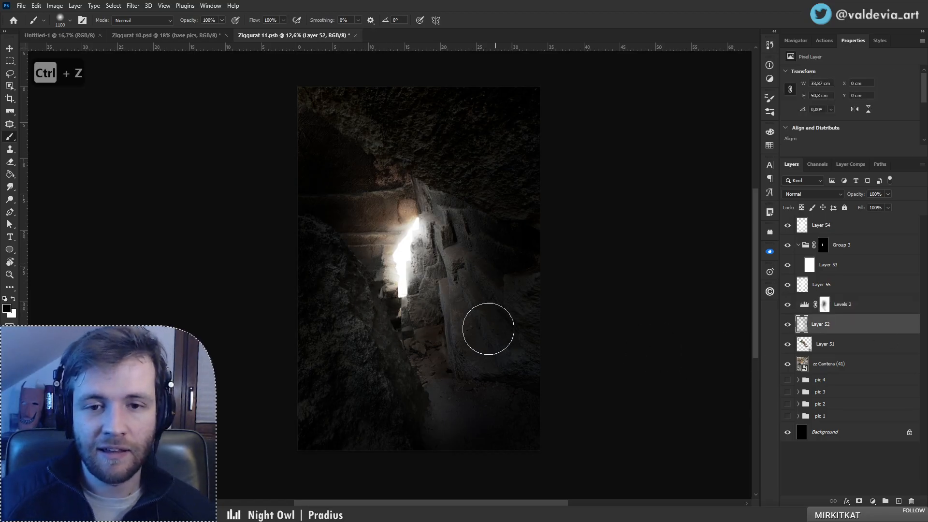
# Step: Compare the picture without Layer 52, then paint black shadows around the gap on Overlay Layer 55 with a 300 px brush
pyautogui.press('x')
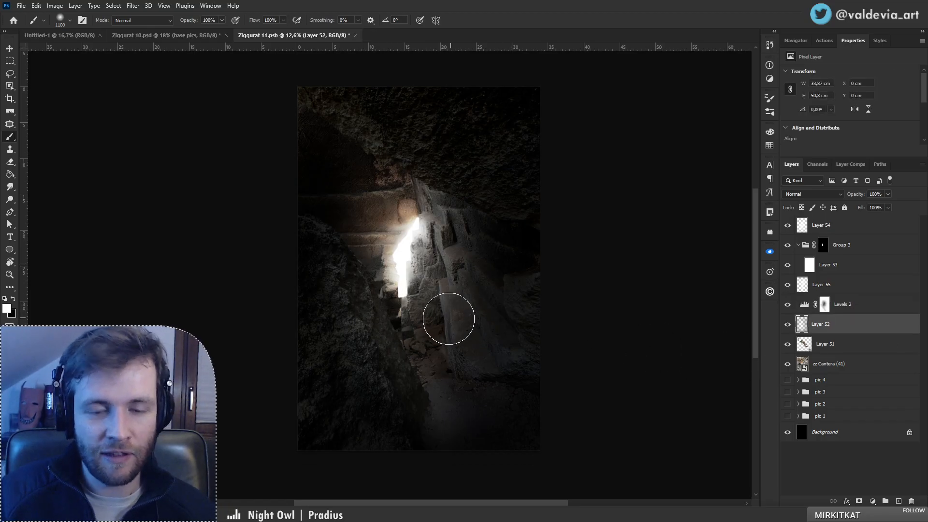
pyautogui.press('[')
pyautogui.press('[')
pyautogui.press('[')
pyautogui.press('[')
pyautogui.press('[')
pyautogui.press('[')
pyautogui.press('[')
pyautogui.press('[')
pyautogui.press('[')
pyautogui.press('[')
pyautogui.press('[')
pyautogui.press('[')
pyautogui.press('[')
pyautogui.press('[')
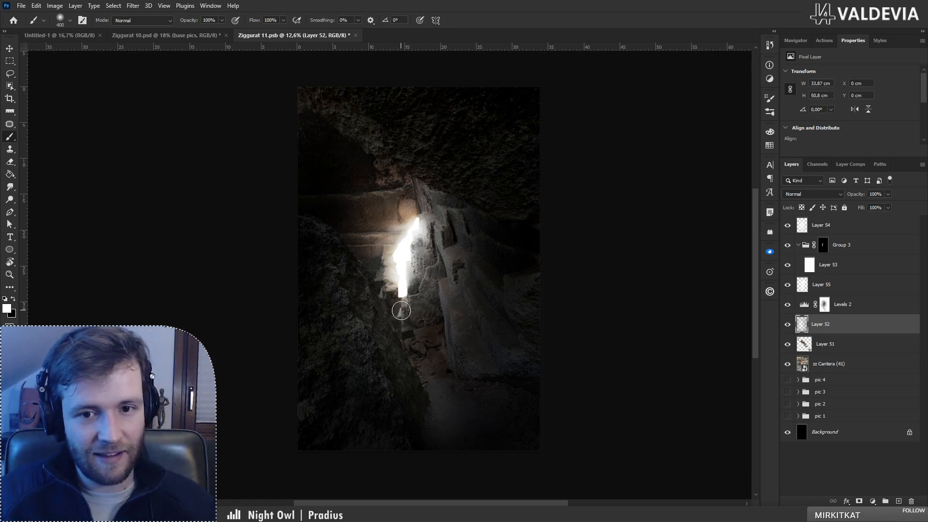
pyautogui.click(787, 325)
pyautogui.click(787, 326)
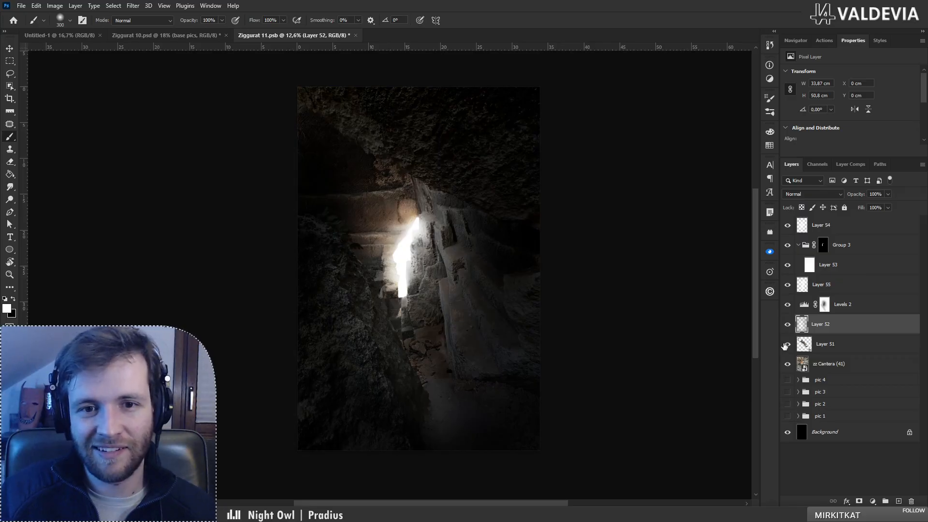
pyautogui.click(817, 290)
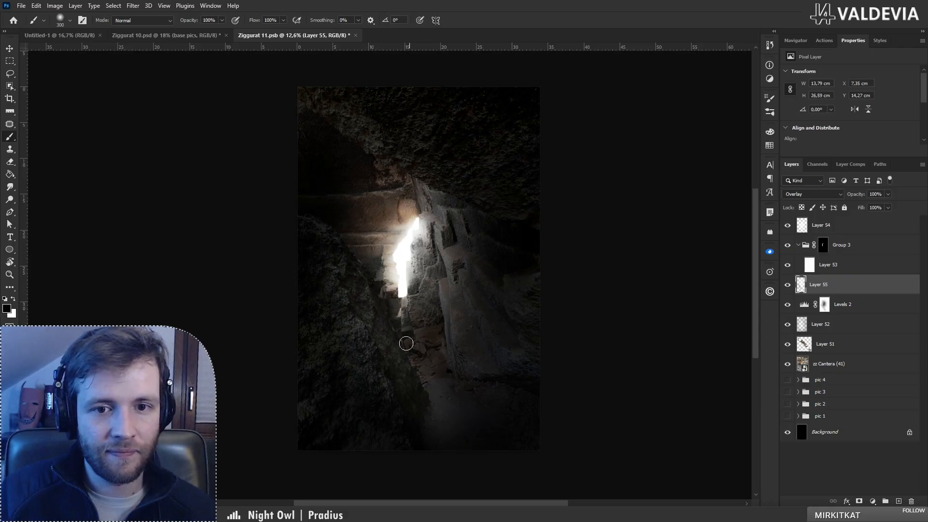
pyautogui.moveTo(373, 260)
pyautogui.mouseDown()
pyautogui.moveTo(346, 250)
pyautogui.moveTo(377, 273)
pyautogui.moveTo(375, 261)
pyautogui.moveTo(388, 306)
pyautogui.mouseUp()
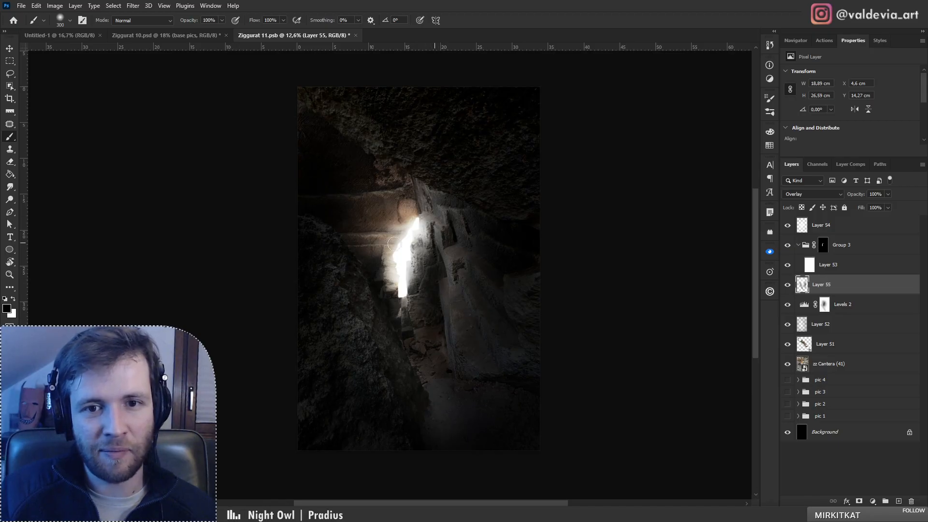
# Step: Paint shadows on the rock face beside the gap on Layer 55 and soften them with a 1400 px eraser
pyautogui.press('e')
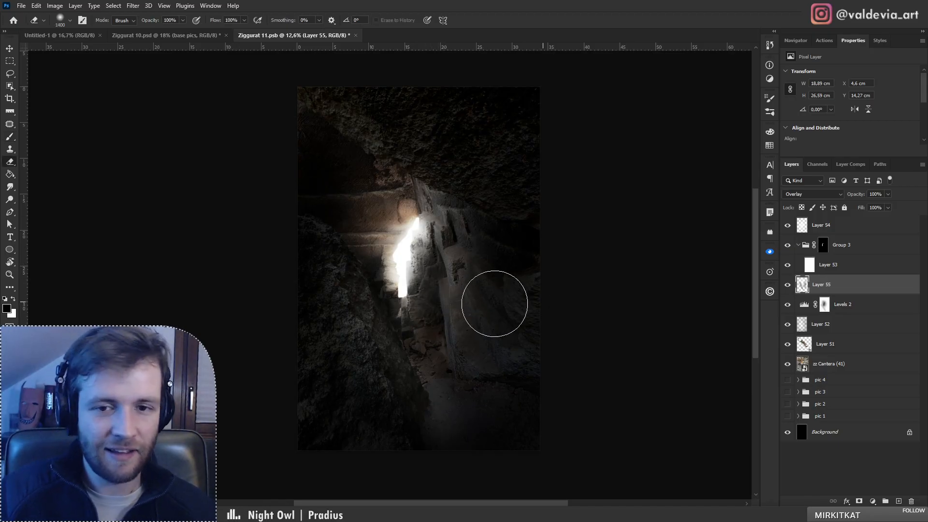
pyautogui.press('b')
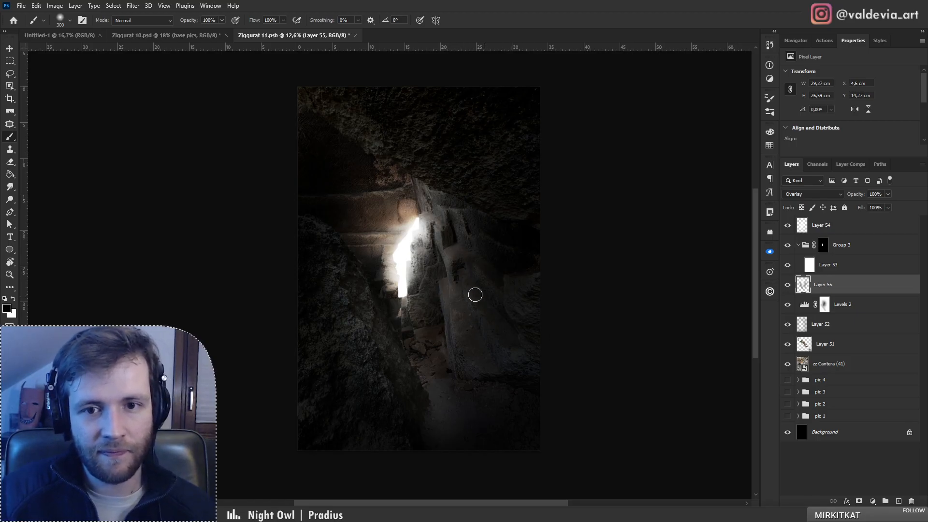
pyautogui.press('e')
pyautogui.moveTo(478, 302); pyautogui.dragTo(482, 302)
pyautogui.press('b')
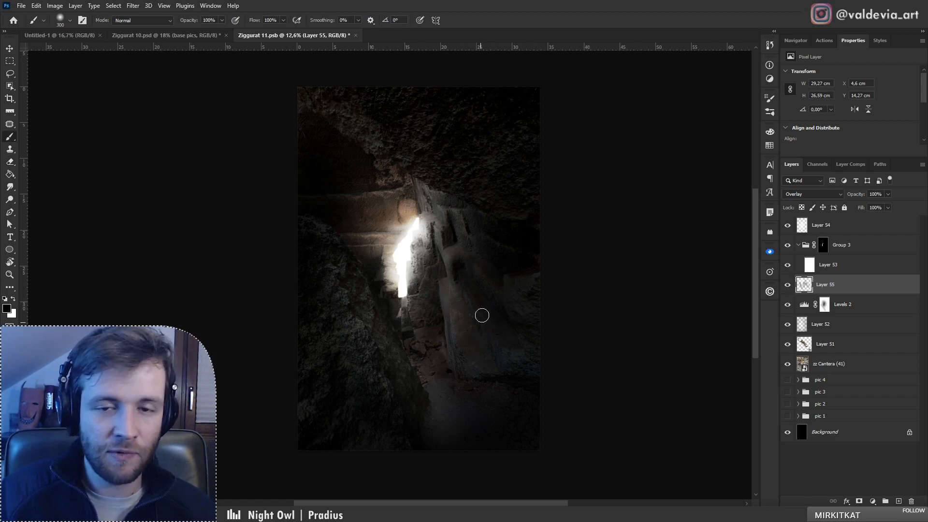
pyautogui.press('e')
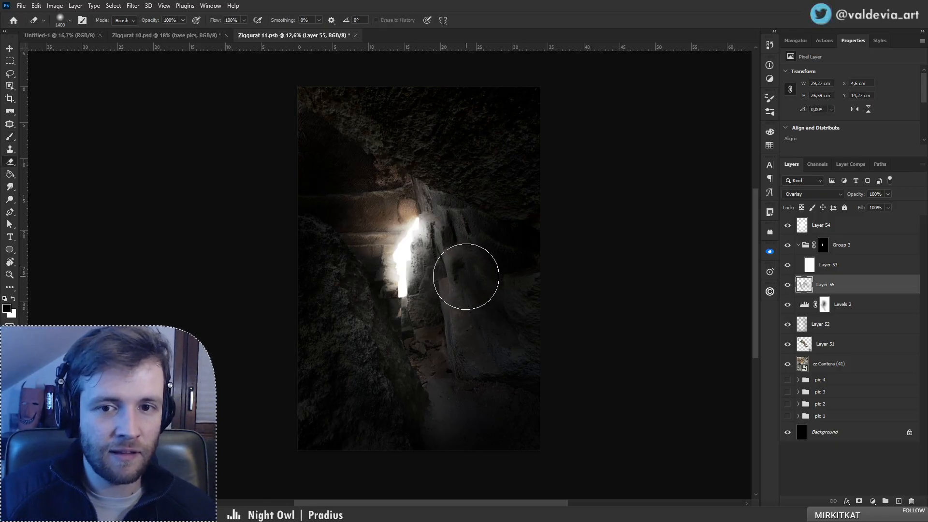
# Step: Undo the last erasing and soften the rock face shadows on Layer 55 with a 500 px eraser
pyautogui.hotkey('ctrl', 'z')
pyautogui.press('[')
pyautogui.press('[')
pyautogui.press('[')
pyautogui.press('[')
pyautogui.press('[')
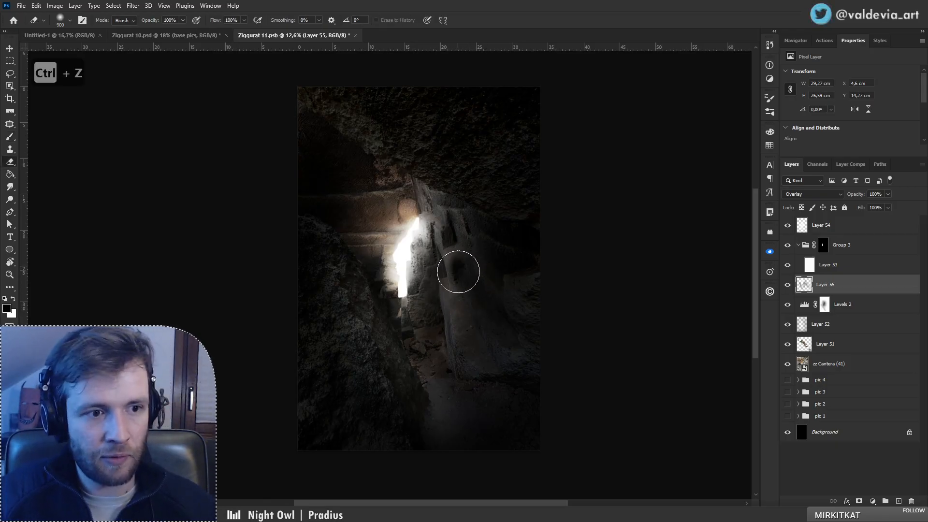
pyautogui.press('[')
pyautogui.press('[')
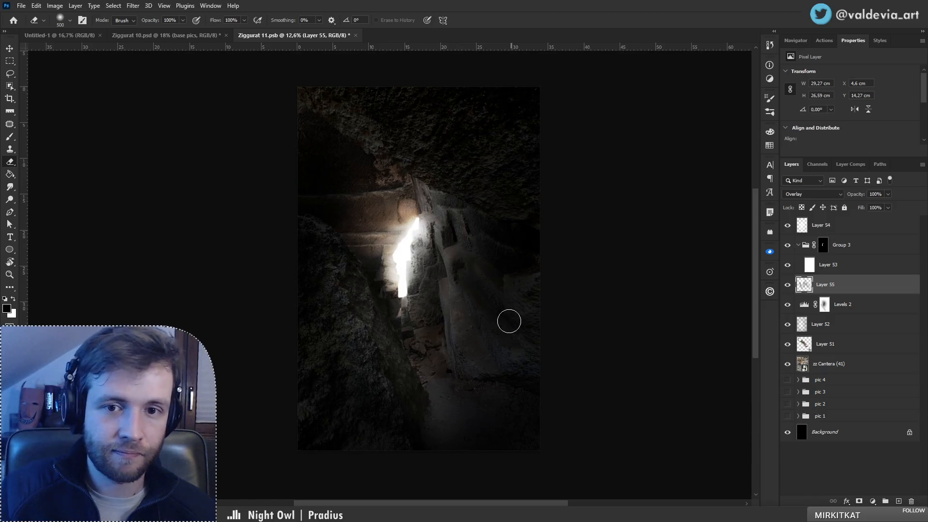
# Step: Darken the floor and the outer rocks by painting black on Layer 55 with a brush enlarged to 900 px
pyautogui.press('z')
pyautogui.moveTo(379, 317)
pyautogui.mouseDown()
pyautogui.moveTo(326, 324)
pyautogui.moveTo(364, 317)
pyautogui.moveTo(357, 320)
pyautogui.mouseUp()
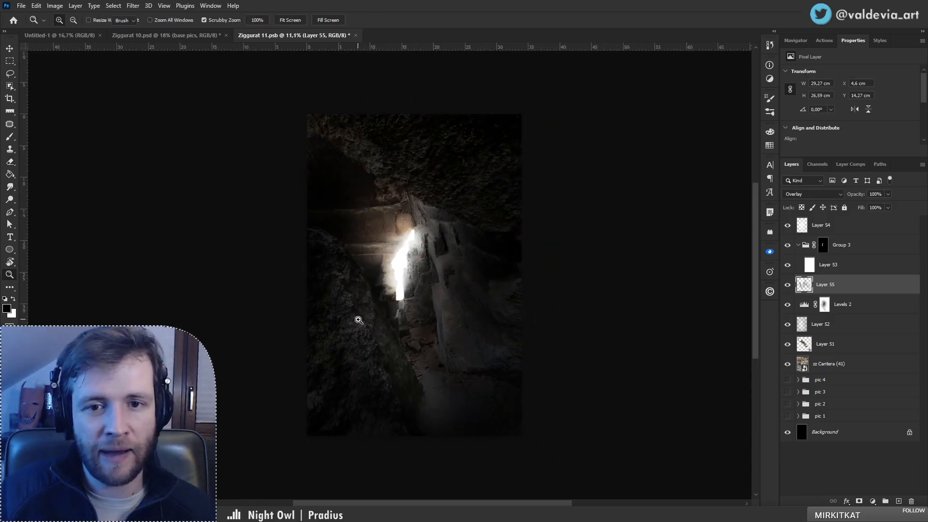
pyautogui.press('e')
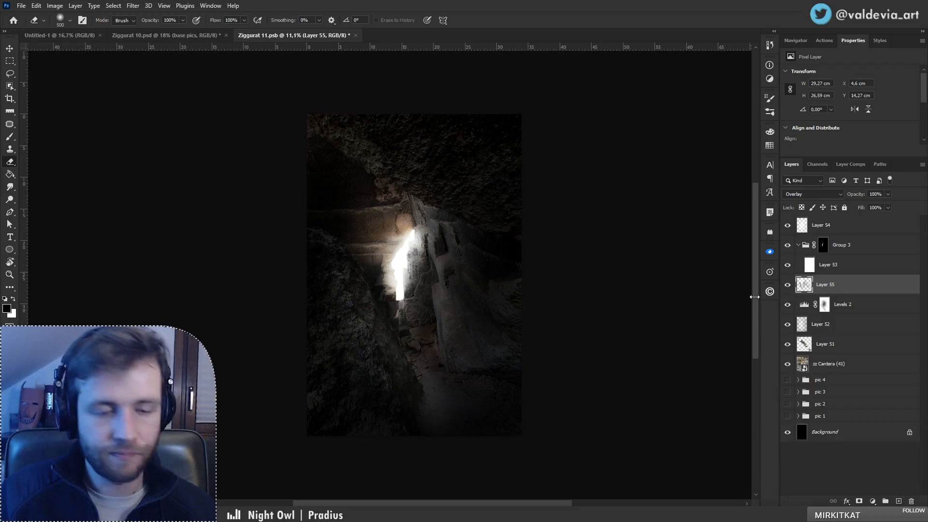
pyautogui.press('b')
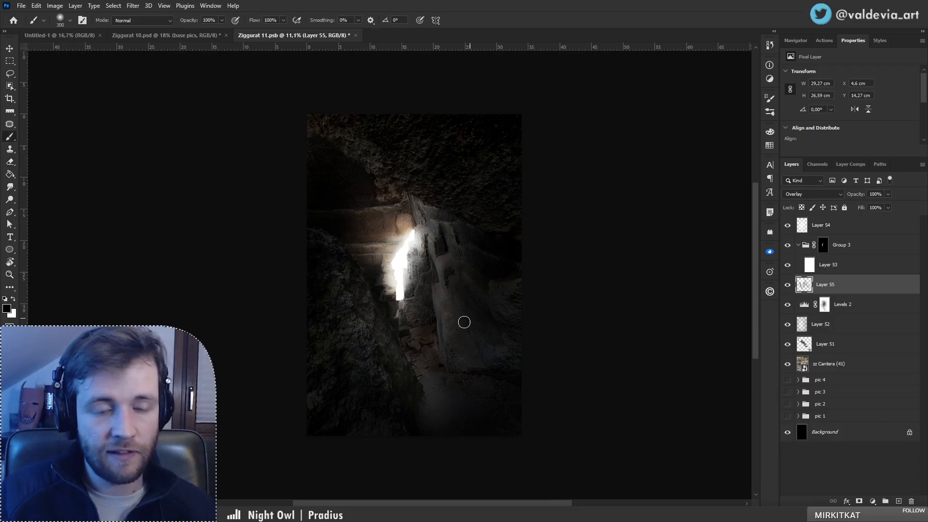
pyautogui.moveTo(430, 385)
pyautogui.mouseDown()
pyautogui.moveTo(415, 348)
pyautogui.moveTo(427, 370)
pyautogui.moveTo(411, 371)
pyautogui.moveTo(437, 363)
pyautogui.moveTo(441, 389)
pyautogui.moveTo(464, 399)
pyautogui.moveTo(475, 387)
pyautogui.moveTo(509, 402)
pyautogui.moveTo(444, 429)
pyautogui.mouseUp()
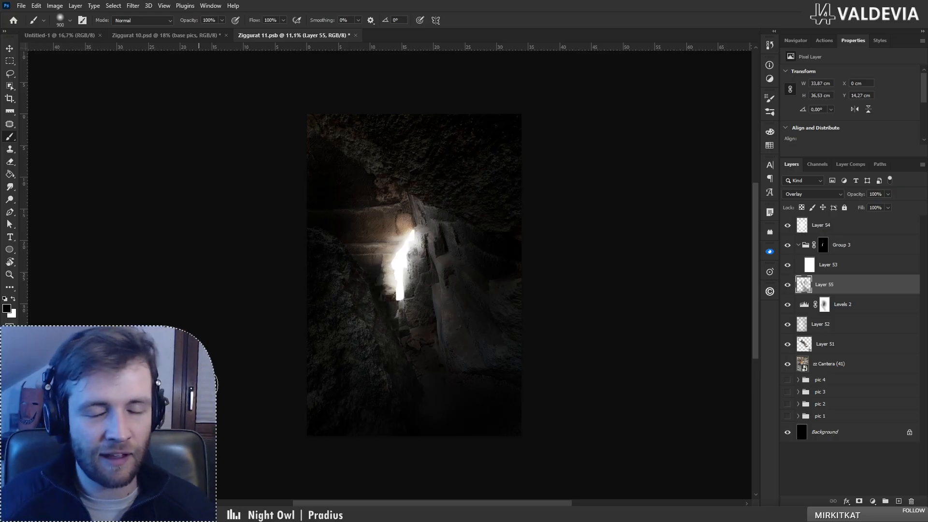
# Step: Stamp the visible picture onto a new layer above Layer 54 and convert it to a smart object
pyautogui.click(833, 227)
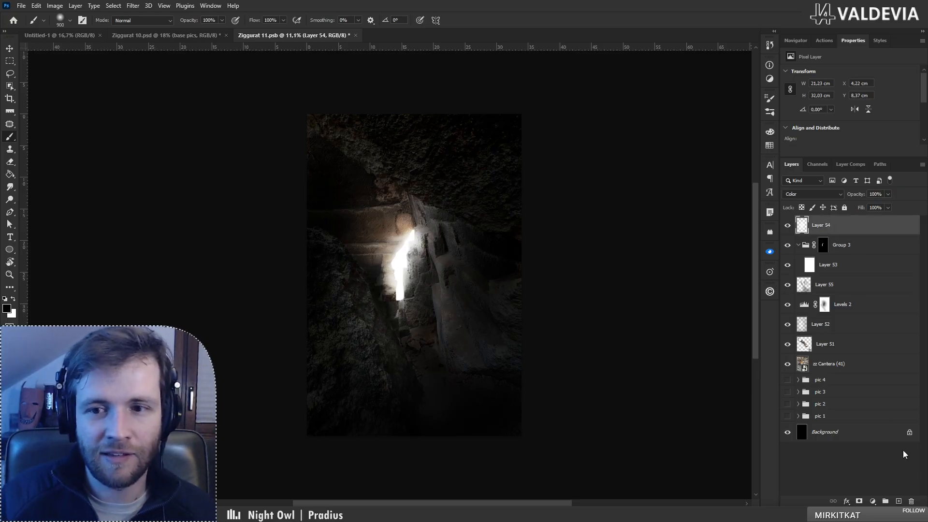
pyautogui.click(900, 500)
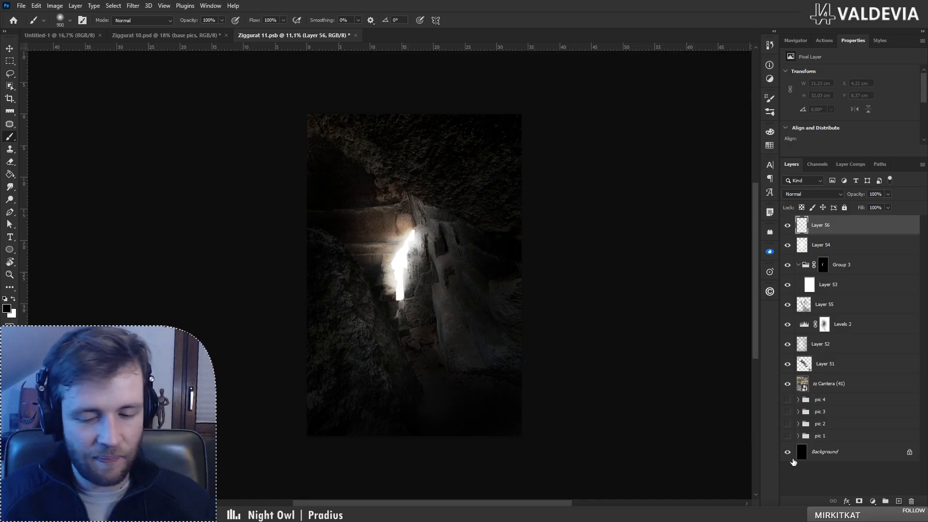
pyautogui.click(910, 502)
pyautogui.hotkey('ctrl', 'z')
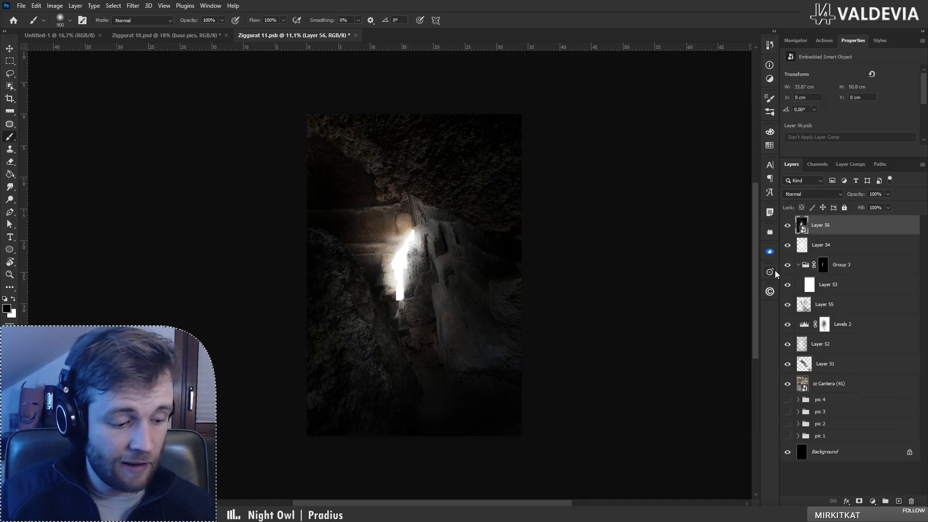
# Step: Apply the Camera Raw Filter to the smart object with temperature +5, exposure +0.60, contrast +52 and whites +10
pyautogui.hotkey('ctrl', 'shift', 'a')
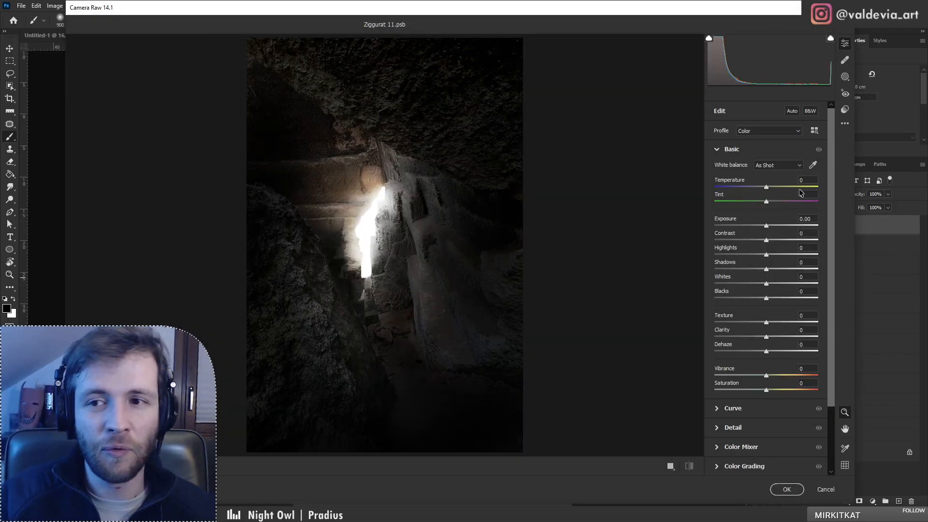
pyautogui.moveTo(772, 195); pyautogui.dragTo(770, 194)
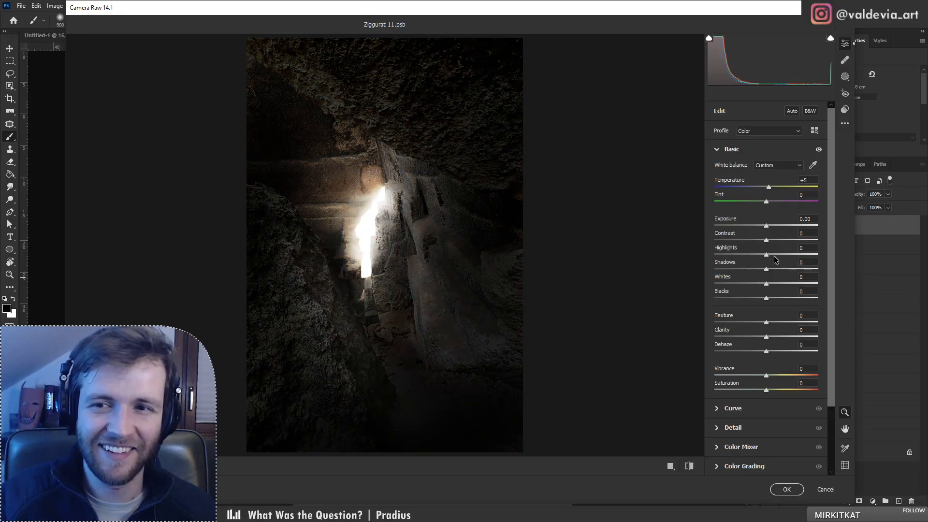
pyautogui.moveTo(769, 226); pyautogui.dragTo(793, 240)
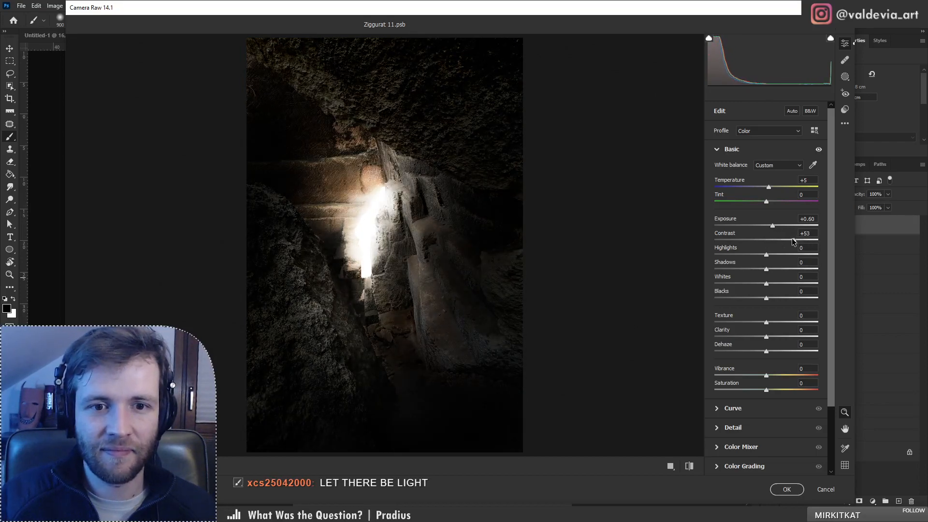
pyautogui.moveTo(333, 254)
pyautogui.mouseDown()
pyautogui.moveTo(290, 257)
pyautogui.moveTo(318, 257)
pyautogui.mouseUp()
pyautogui.moveTo(767, 284)
pyautogui.mouseDown()
pyautogui.moveTo(802, 284)
pyautogui.moveTo(738, 285)
pyautogui.moveTo(772, 284)
pyautogui.mouseUp()
pyautogui.click(430, 229)
pyautogui.moveTo(430, 229); pyautogui.dragTo(286, 298)
pyautogui.moveTo(383, 243)
pyautogui.mouseDown()
pyautogui.moveTo(346, 247)
pyautogui.moveTo(369, 248)
pyautogui.mouseUp()
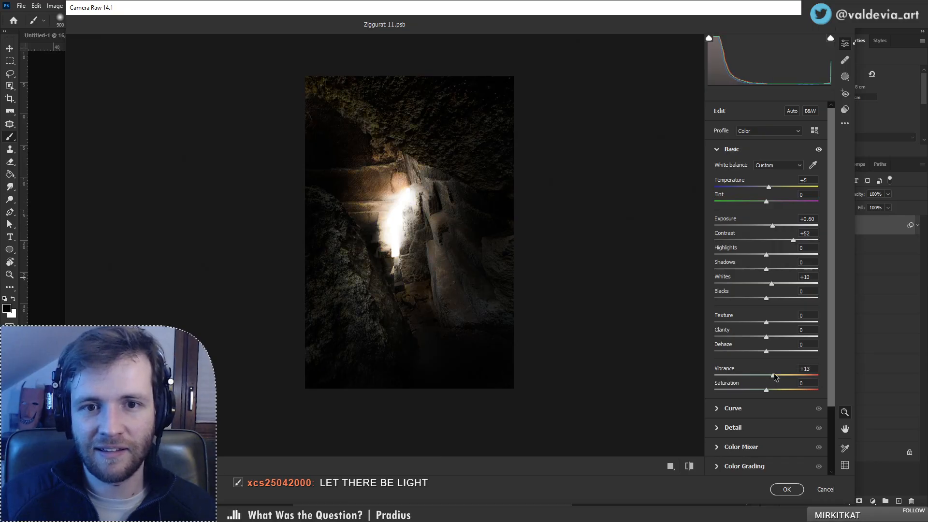
# Step: Set the vibrance to -13, the saturation to +37 and the temperature to +7
pyautogui.moveTo(772, 376); pyautogui.dragTo(760, 378)
pyautogui.moveTo(769, 391); pyautogui.dragTo(790, 385)
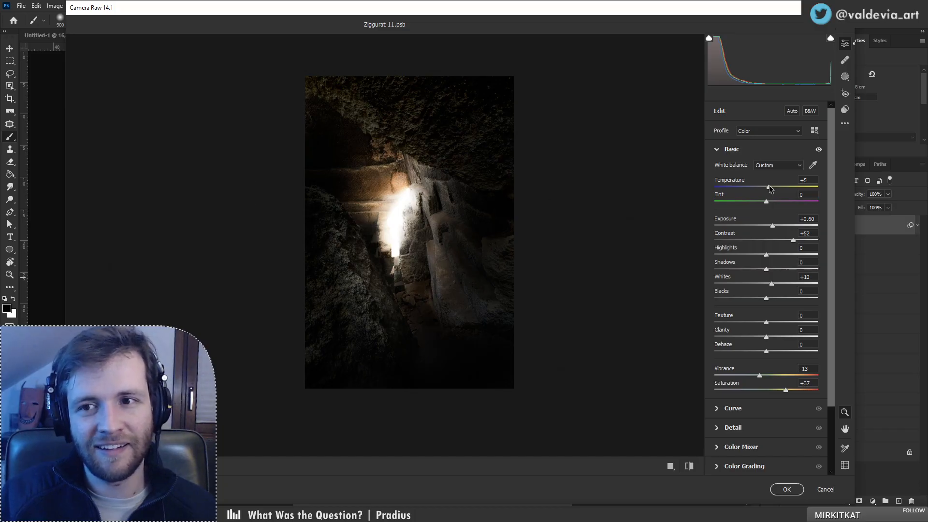
pyautogui.moveTo(769, 187); pyautogui.dragTo(771, 190)
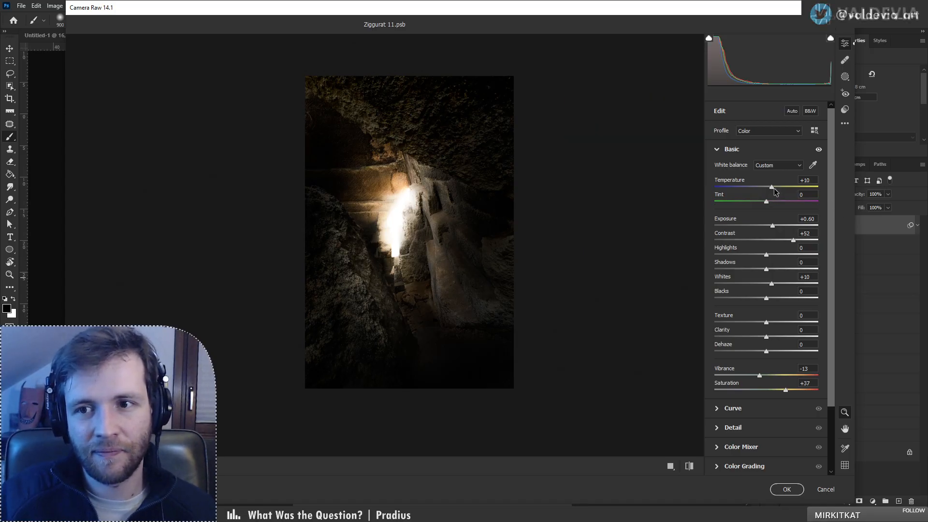
pyautogui.moveTo(772, 188); pyautogui.dragTo(770, 188)
# Step: Colour grade the highlights towards yellow, the midtones towards orange and the shadows to blue with hue 238 and saturation 12
pyautogui.moveTo(833, 214); pyautogui.dragTo(833, 269)
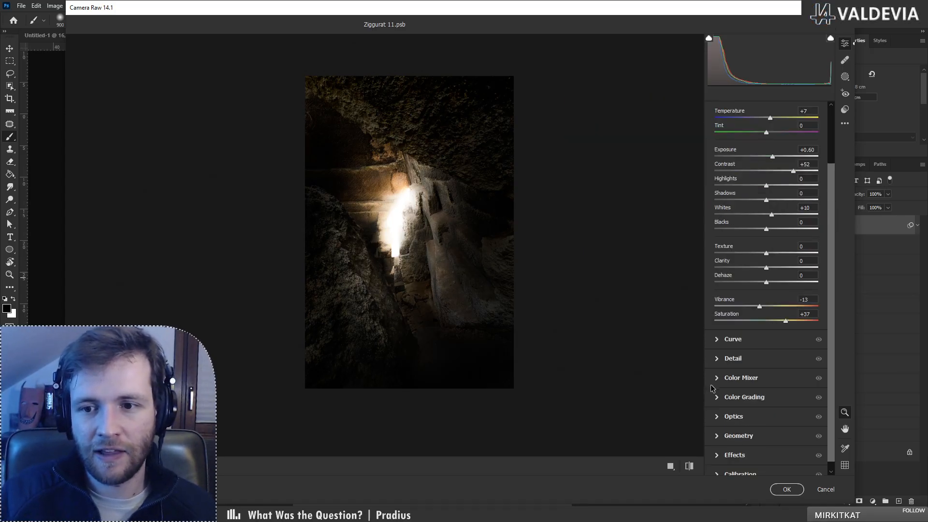
pyautogui.click(716, 401)
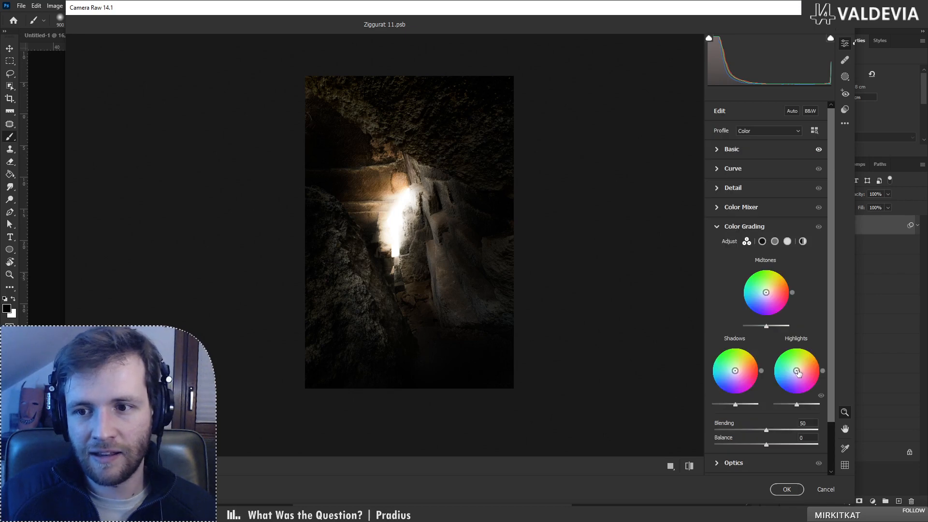
pyautogui.moveTo(812, 362); pyautogui.dragTo(808, 358)
pyautogui.moveTo(766, 293); pyautogui.dragTo(771, 293)
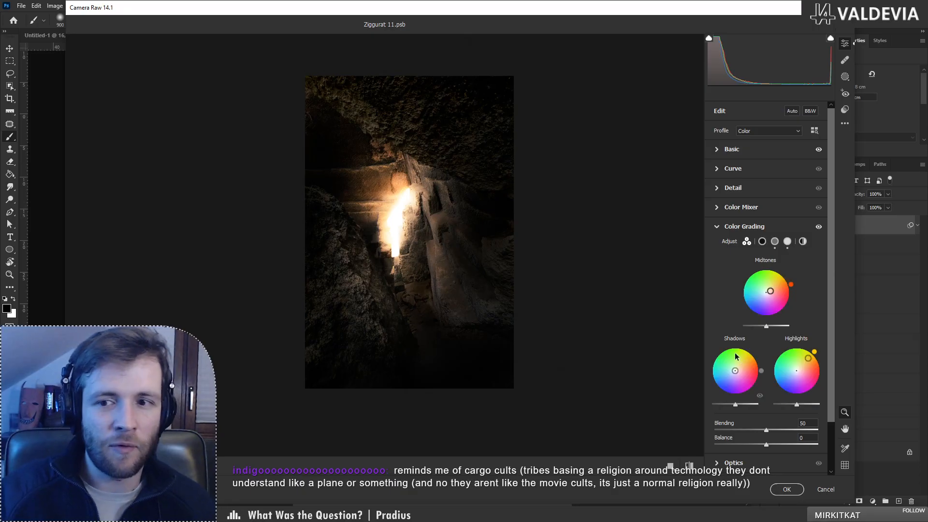
pyautogui.moveTo(735, 372)
pyautogui.mouseDown()
pyautogui.moveTo(726, 384)
pyautogui.moveTo(733, 375)
pyautogui.mouseUp()
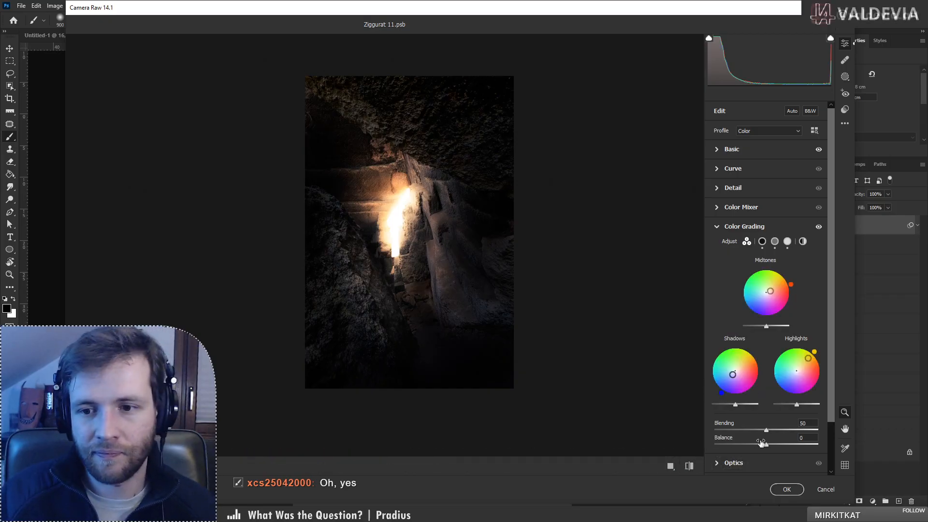
pyautogui.moveTo(733, 374); pyautogui.dragTo(733, 374)
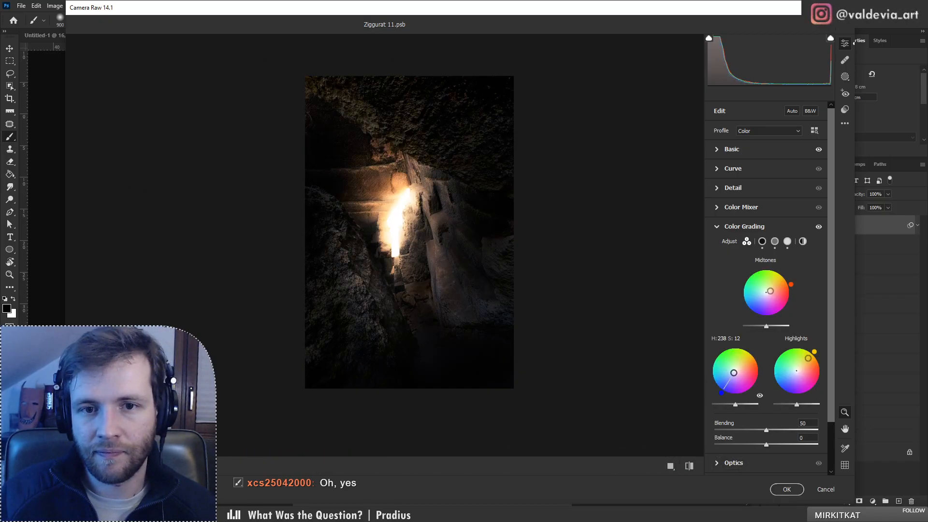
# Step: Add vignetting of -24 with feather 80 and grain of 42, and inspect the grain around the glowing gap
pyautogui.scroll(-3, 834, 456)
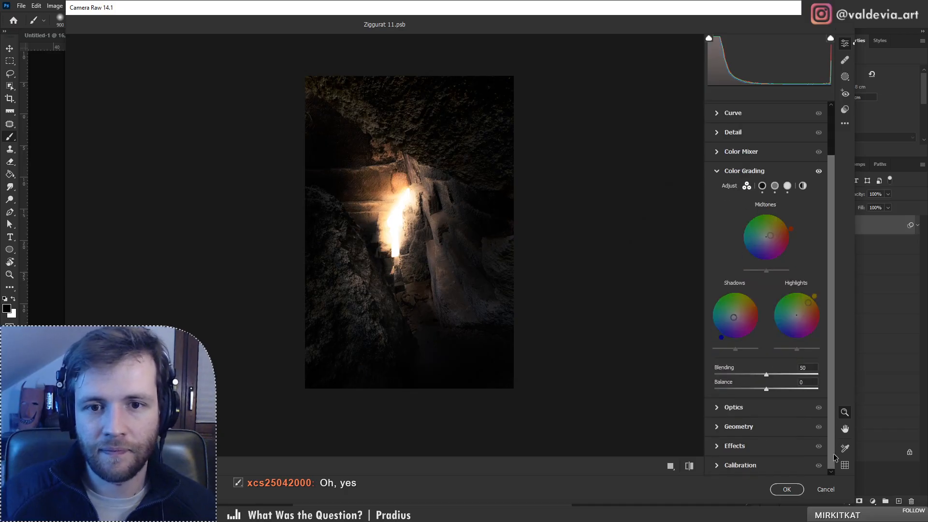
pyautogui.click(718, 447)
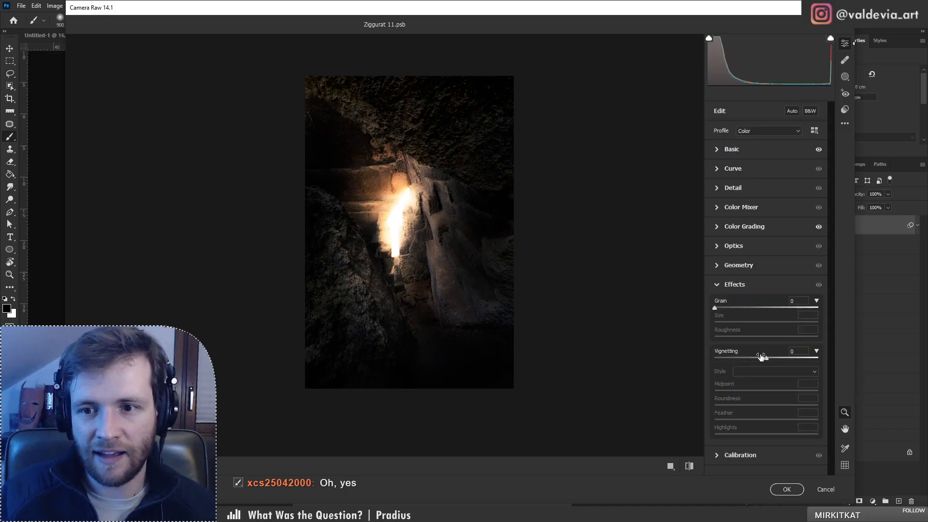
pyautogui.moveTo(766, 358)
pyautogui.mouseDown()
pyautogui.moveTo(732, 358)
pyautogui.moveTo(753, 358)
pyautogui.mouseUp()
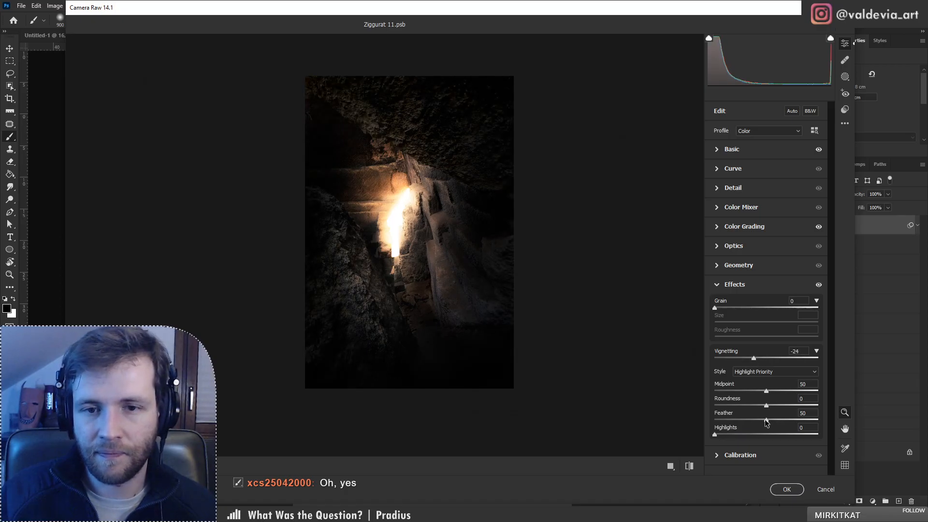
pyautogui.moveTo(766, 420); pyautogui.dragTo(797, 420)
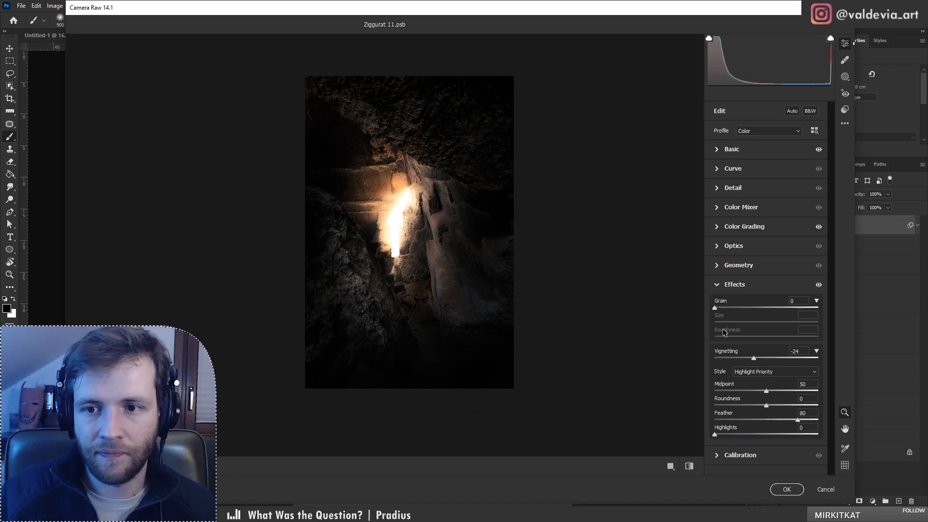
pyautogui.moveTo(715, 308); pyautogui.dragTo(757, 308)
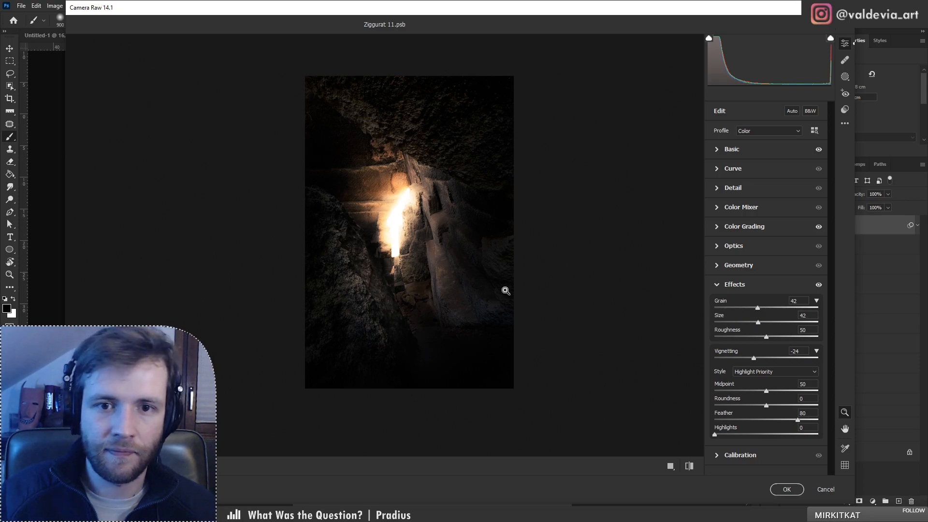
pyautogui.click(433, 204)
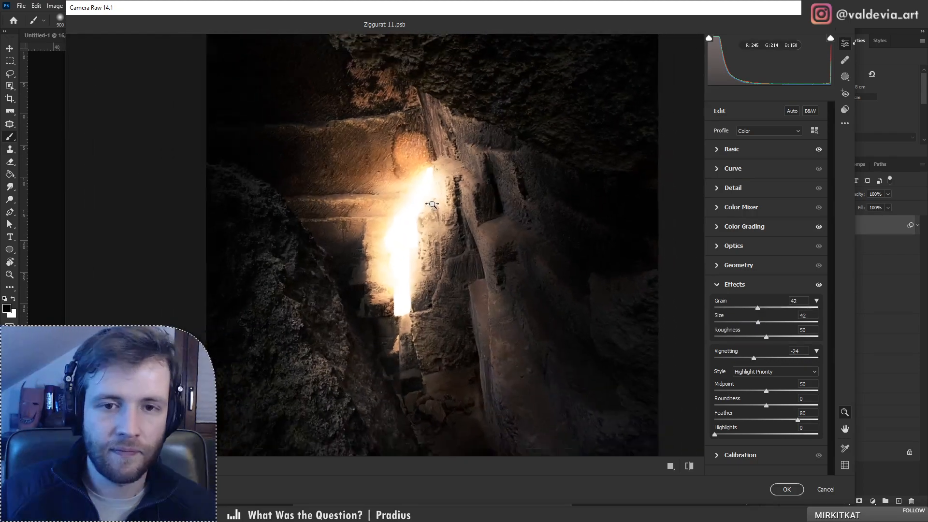
# Step: Set the basic adjustments to temperature +1, exposure +0.70, contrast +21, highlights -15 and whites +41
pyautogui.moveTo(432, 204)
pyautogui.mouseDown()
pyautogui.moveTo(398, 193)
pyautogui.moveTo(421, 199)
pyautogui.mouseUp()
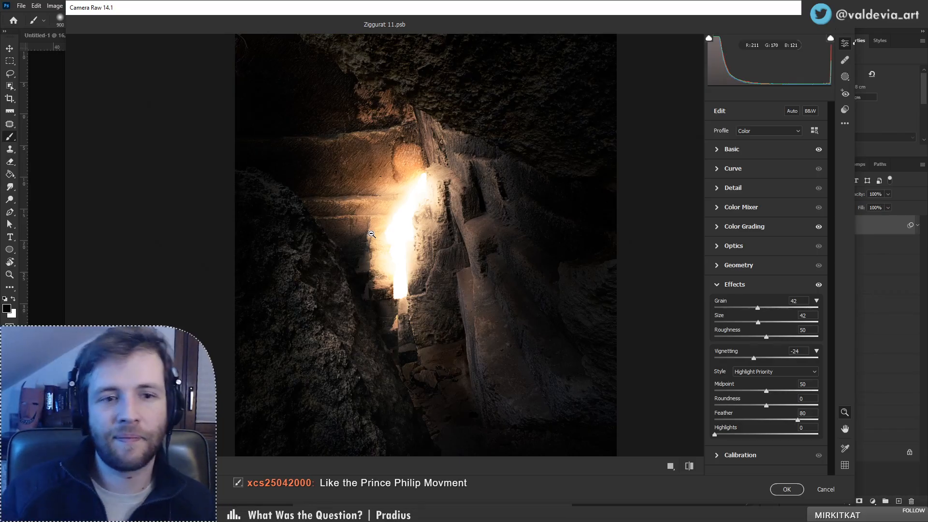
pyautogui.moveTo(418, 278); pyautogui.dragTo(393, 276)
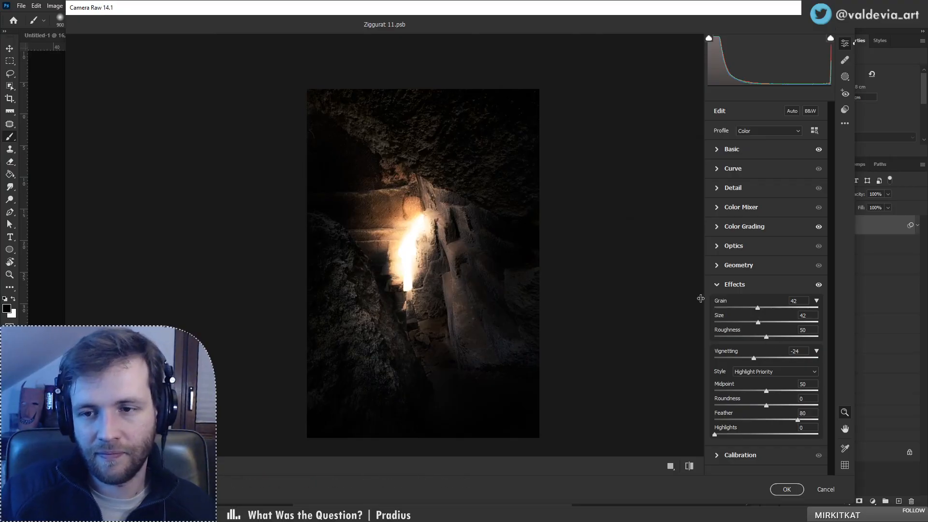
pyautogui.click(722, 285)
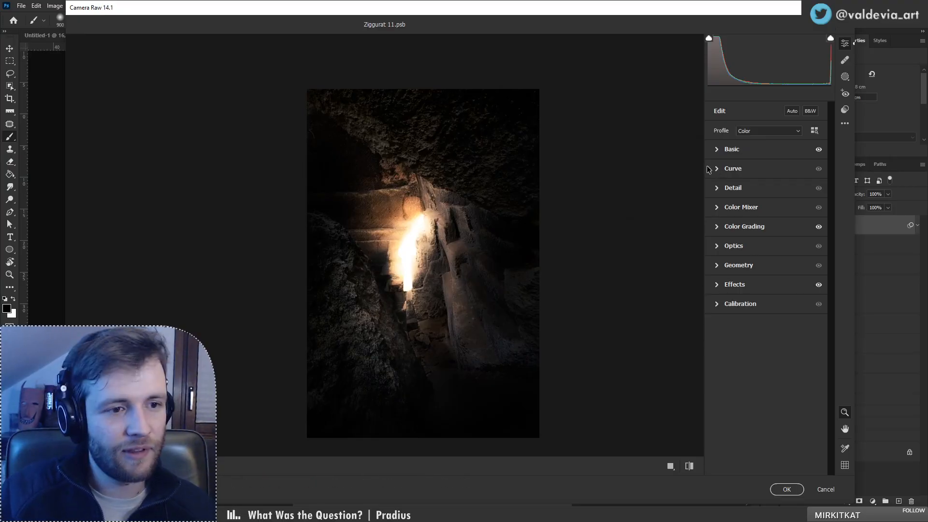
pyautogui.click(717, 149)
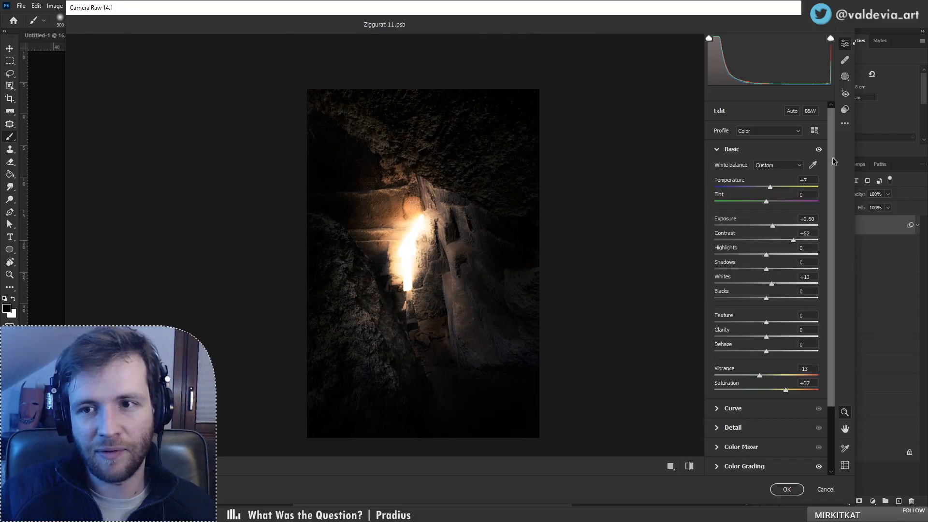
pyautogui.click(819, 149)
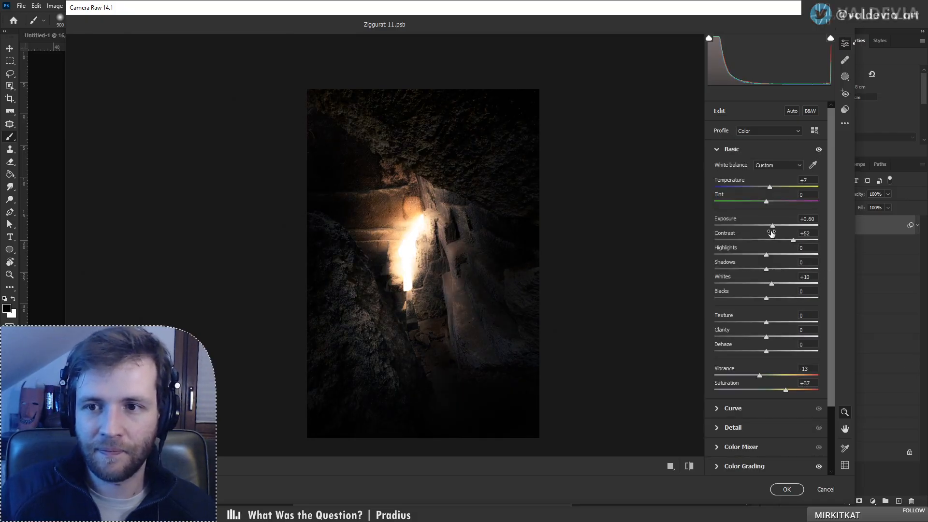
pyautogui.moveTo(773, 226); pyautogui.dragTo(787, 284)
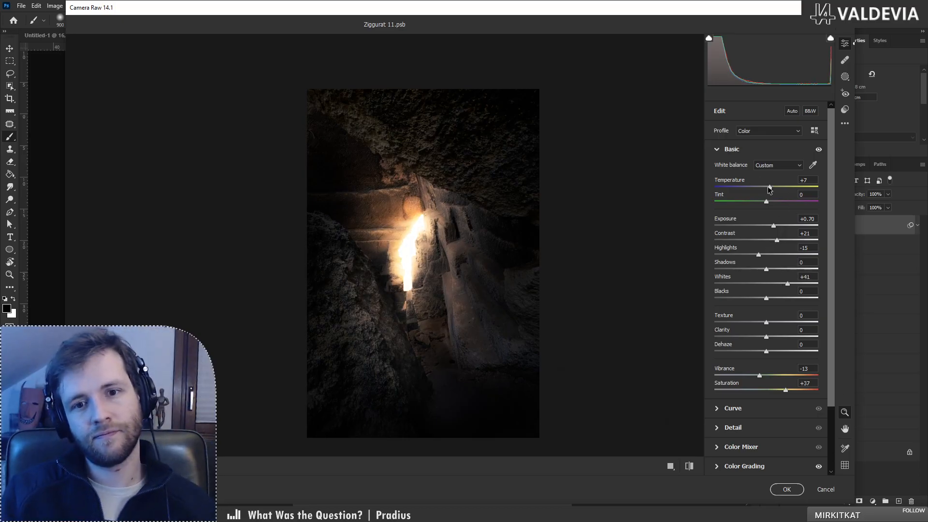
pyautogui.moveTo(769, 187); pyautogui.dragTo(766, 189)
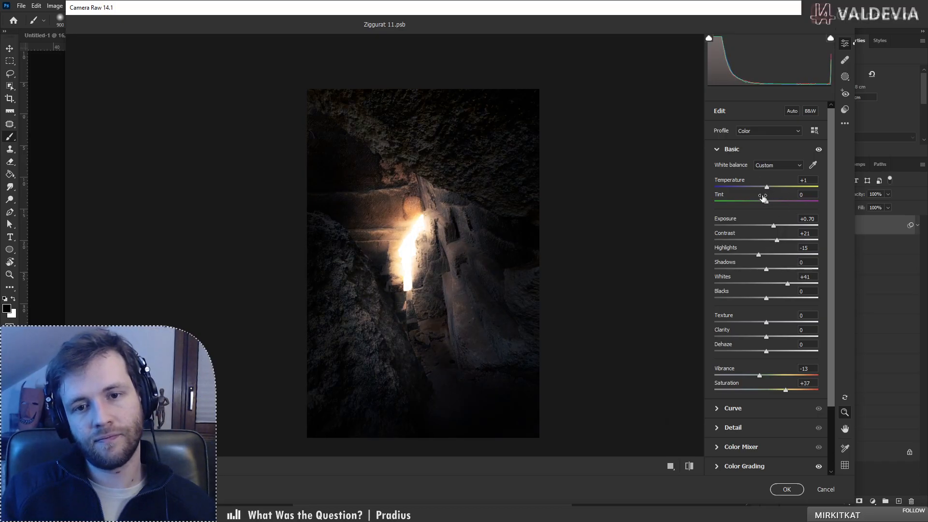
# Step: Soften the yellow tint of the highlights in the colour grading and apply the Camera Raw Filter
pyautogui.scroll(-3, 773, 436)
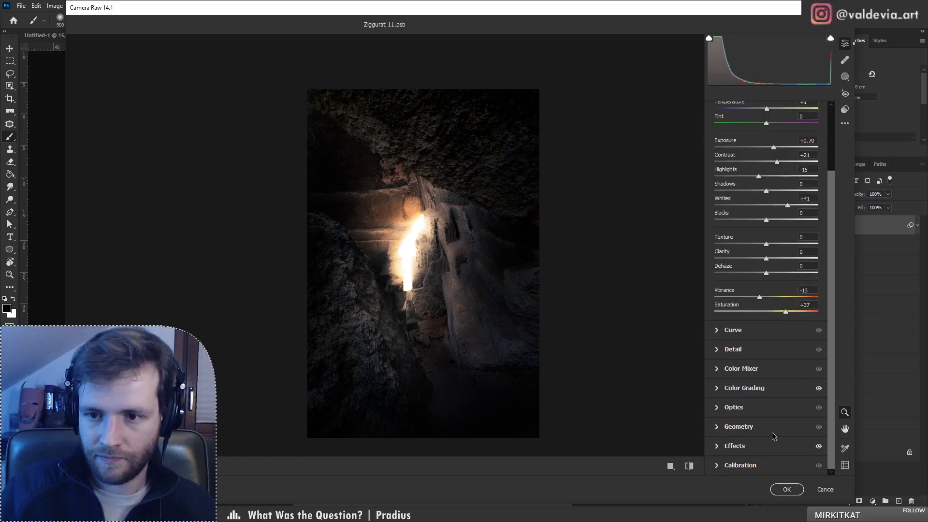
pyautogui.click(718, 393)
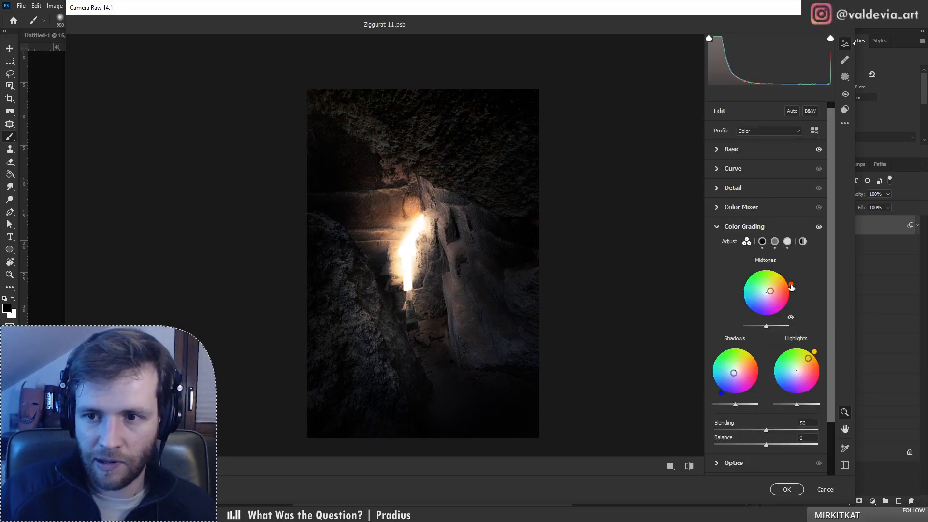
pyautogui.moveTo(791, 288); pyautogui.dragTo(845, 266)
pyautogui.moveTo(815, 354)
pyautogui.mouseDown()
pyautogui.moveTo(781, 363)
pyautogui.moveTo(835, 332)
pyautogui.moveTo(800, 366)
pyautogui.moveTo(812, 349)
pyautogui.mouseUp()
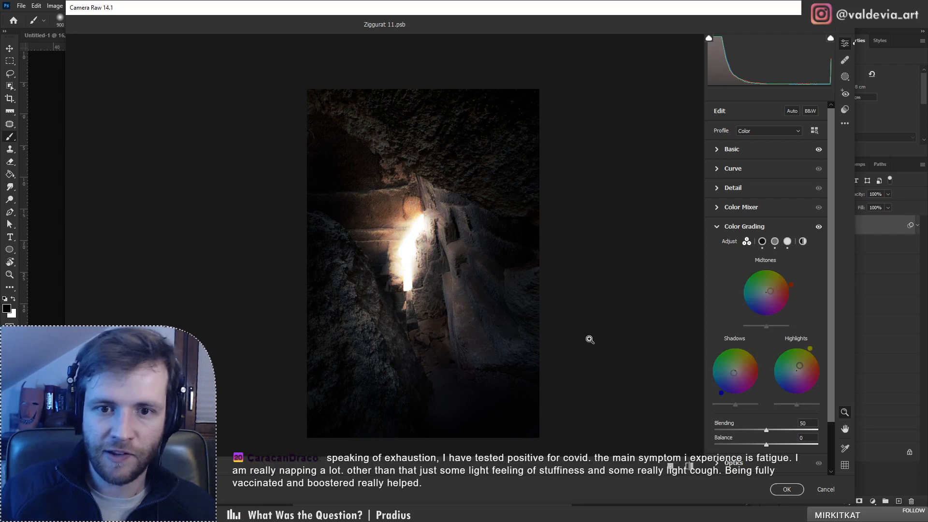
pyautogui.moveTo(389, 232); pyautogui.dragTo(427, 263)
pyautogui.click(787, 489)
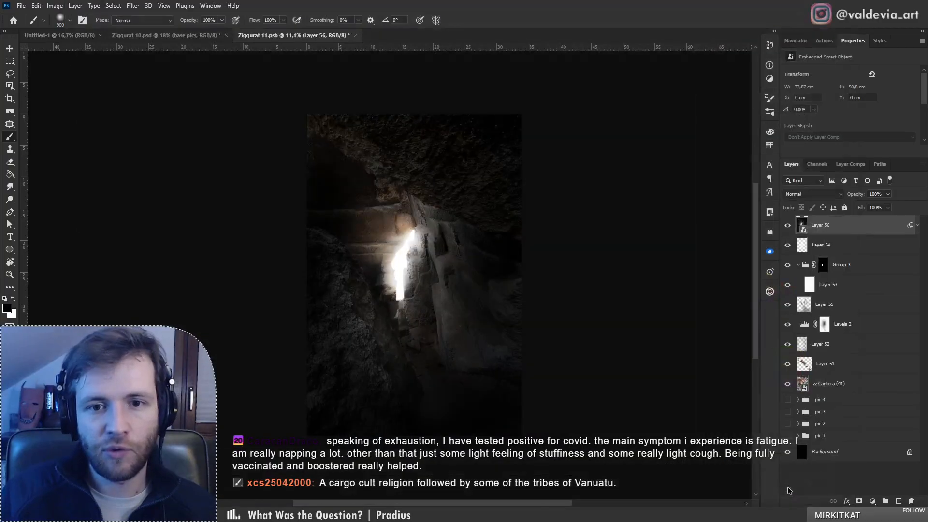
# Step: Examine the graded picture around the glowing gap, both in close-up and as a whole
pyautogui.press('z')
pyautogui.moveTo(399, 273)
pyautogui.mouseDown()
pyautogui.moveTo(450, 266)
pyautogui.moveTo(383, 263)
pyautogui.moveTo(426, 258)
pyautogui.mouseUp()
pyautogui.press('b')
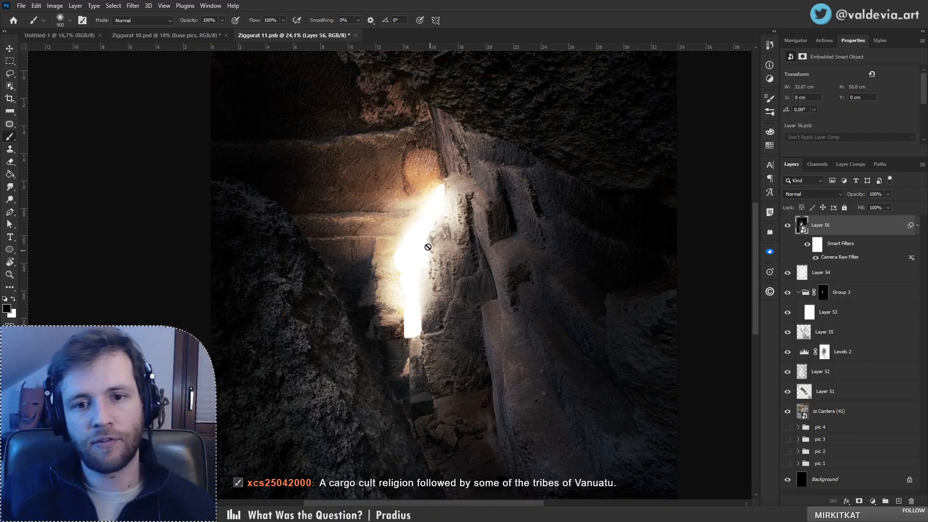
pyautogui.scroll(-3, 428, 246)
pyautogui.scroll(-2, 413, 253)
pyautogui.scroll(5, 423, 264)
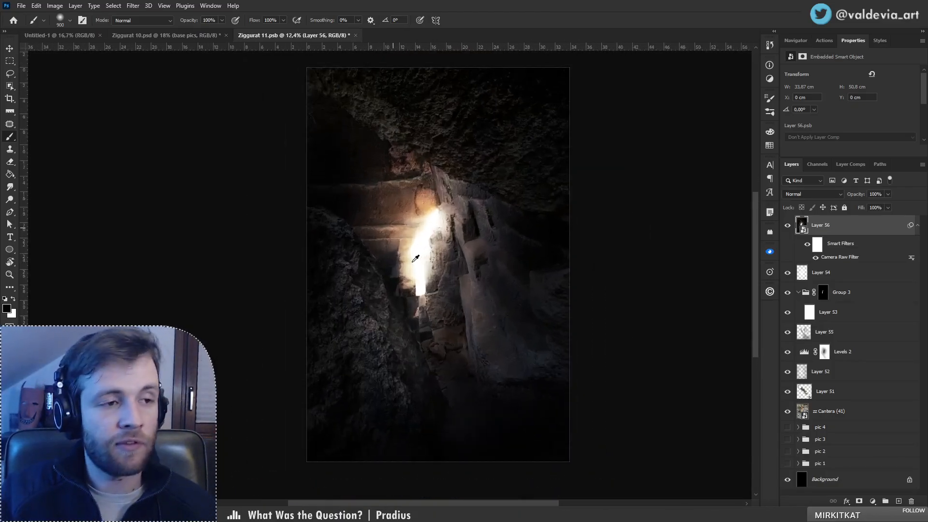
pyautogui.scroll(1, 433, 278)
pyautogui.scroll(-4, 431, 264)
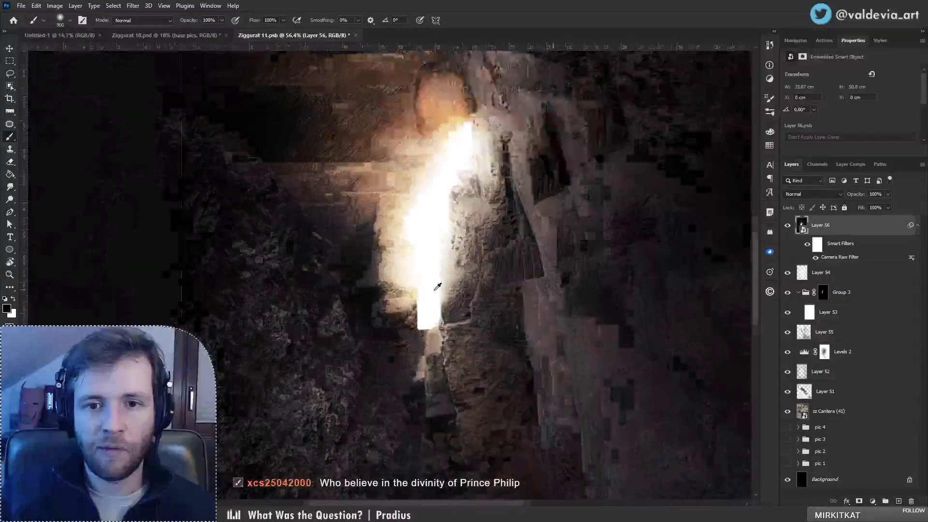
pyautogui.scroll(2, 429, 249)
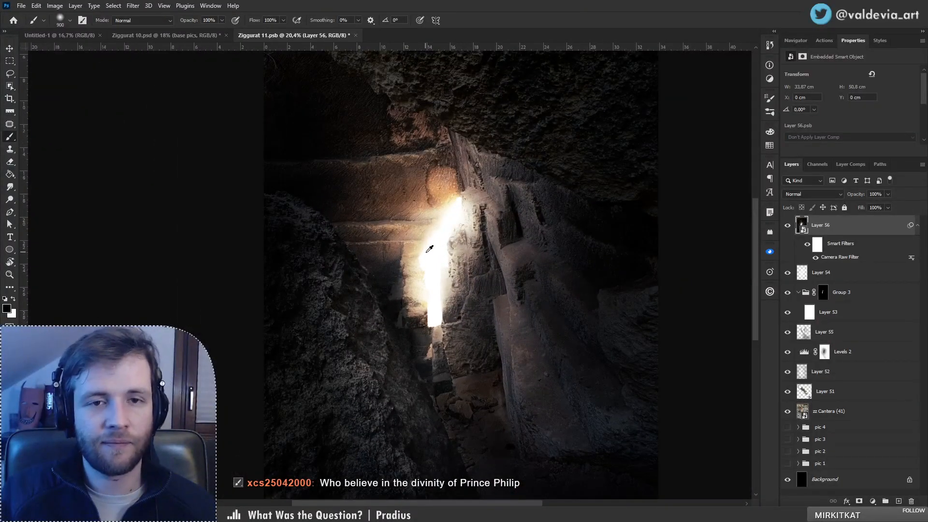
pyautogui.hotkey('alt', 'z')
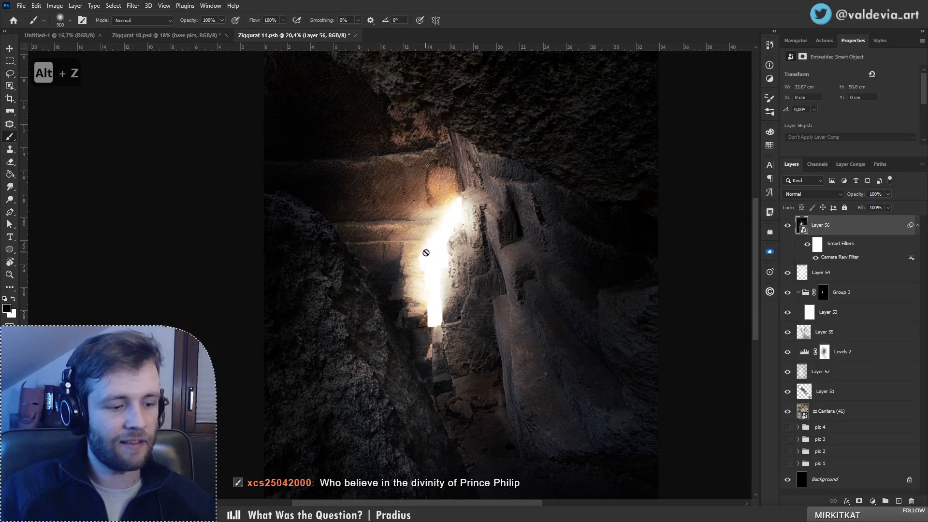
# Step: Save the Ziggurat 11.psb document and check the edges of the glowing gap
pyautogui.hotkey('ctrl', 's')
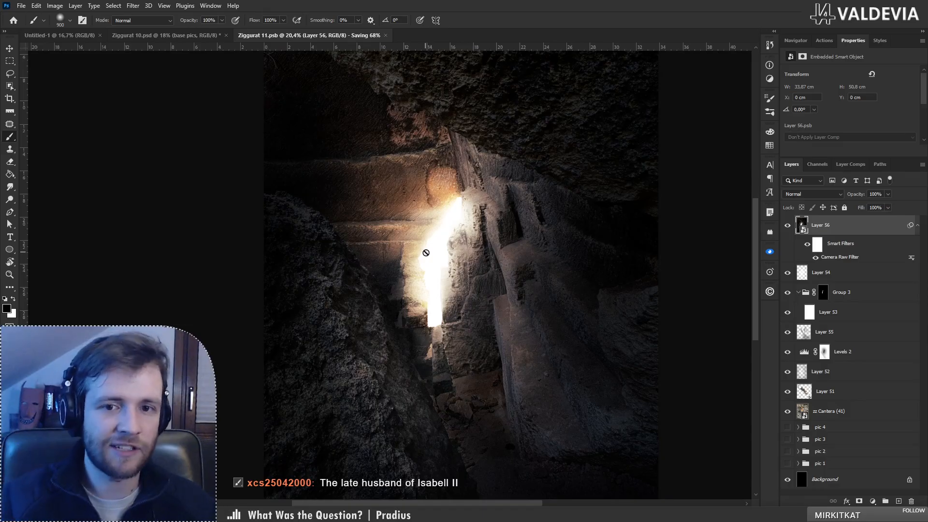
pyautogui.scroll(-2, 426, 252)
pyautogui.scroll(4, 441, 266)
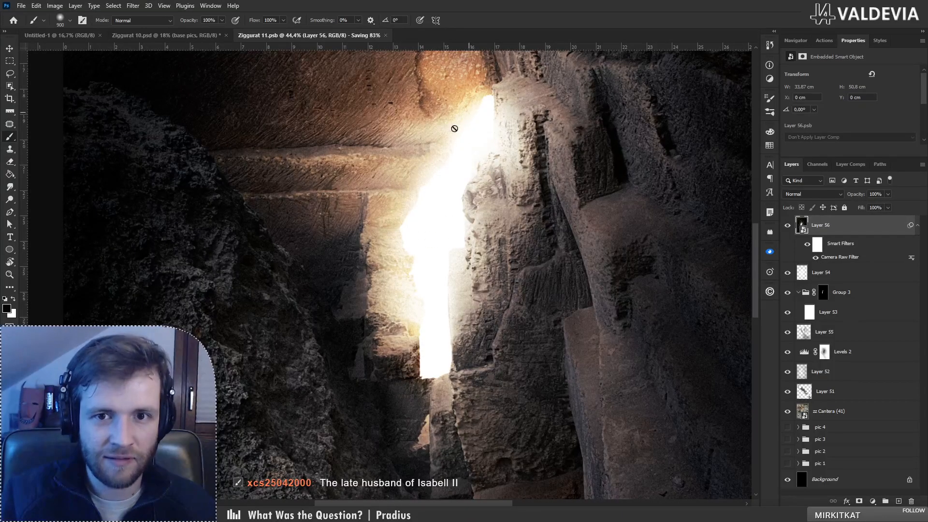
pyautogui.scroll(-5, 416, 221)
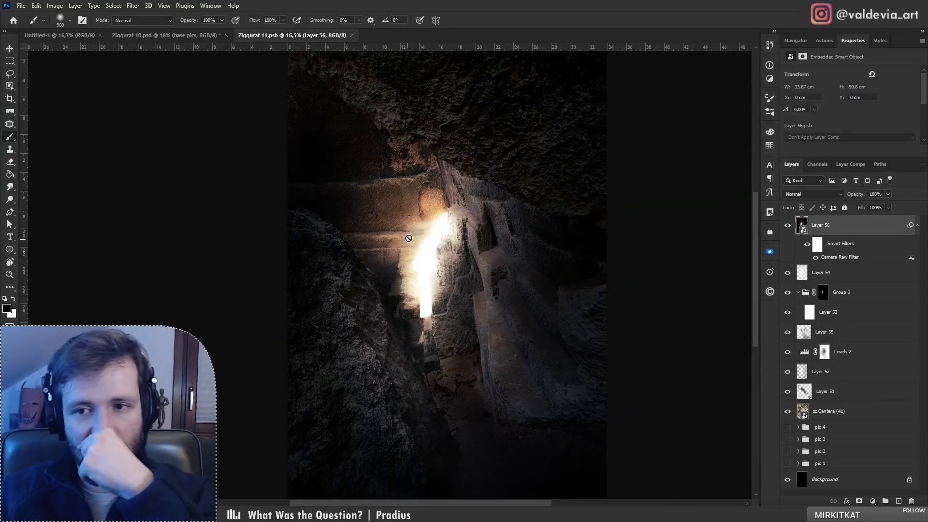
pyautogui.hotkey('ctrl', 's')
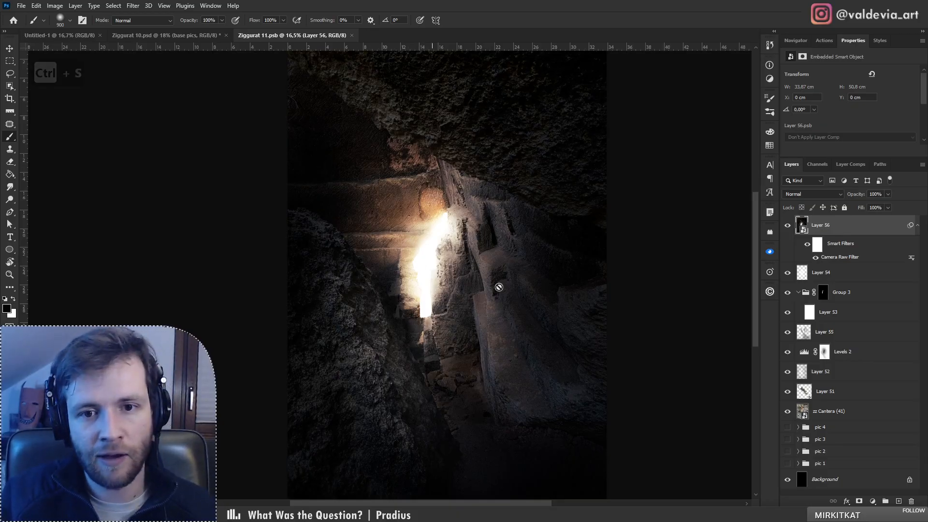
# Step: Save a JPEG copy of the picture as Ziggurat 11-5.jpg with quality 11 and the Baseline ("Standard") format
pyautogui.hotkey('ctrl', 'shift', 's')
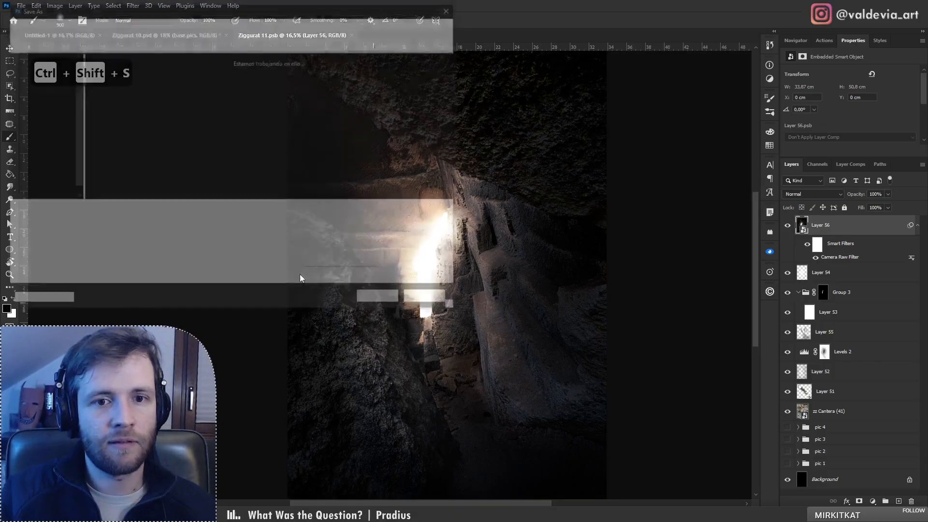
pyautogui.click(143, 225)
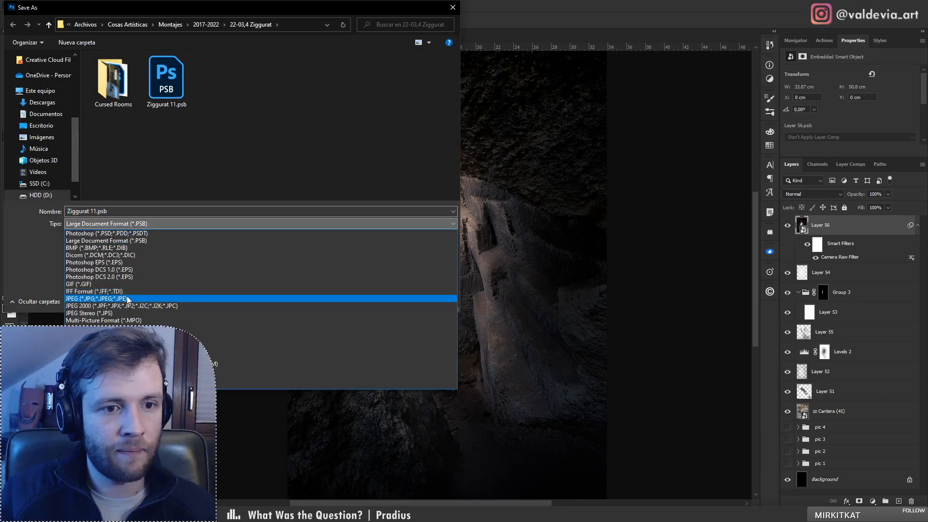
pyautogui.click(136, 296)
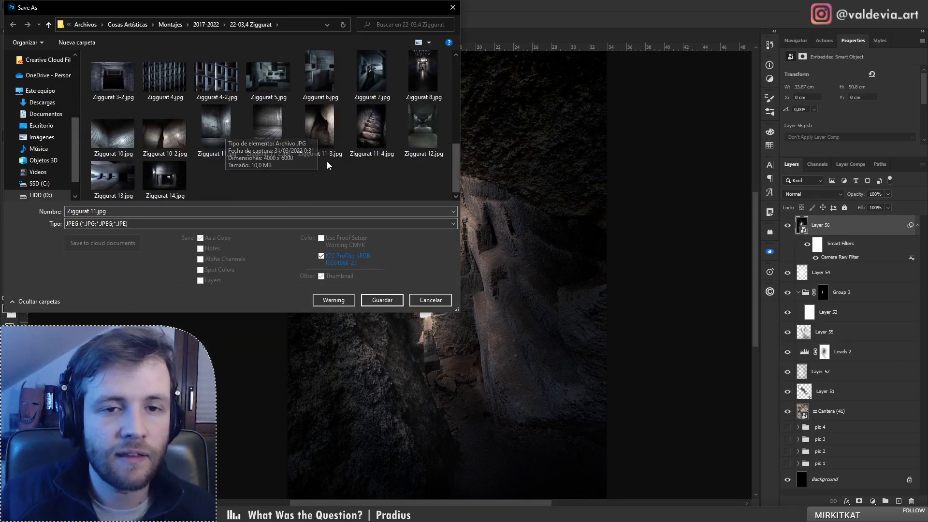
pyautogui.click(371, 128)
pyautogui.click(99, 211)
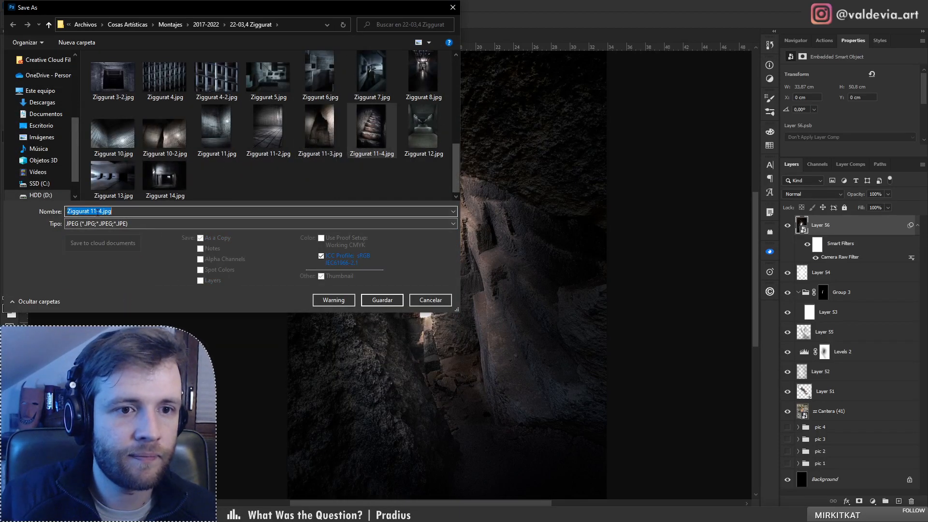
pyautogui.click(98, 211)
pyautogui.write('5')
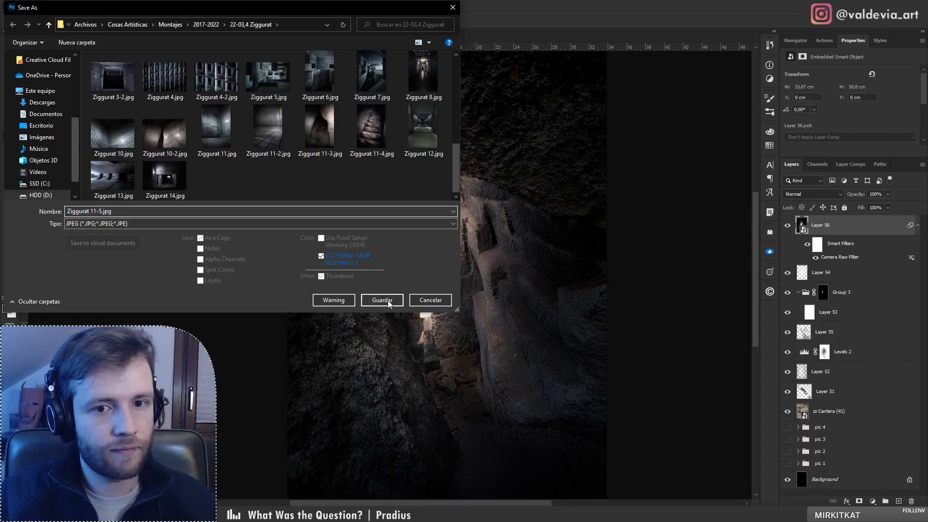
pyautogui.click(387, 300)
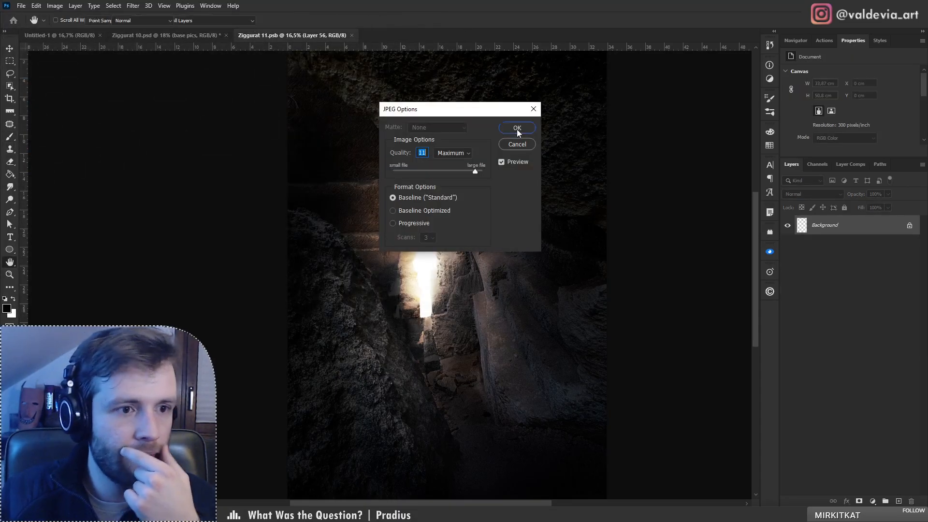
pyautogui.click(517, 128)
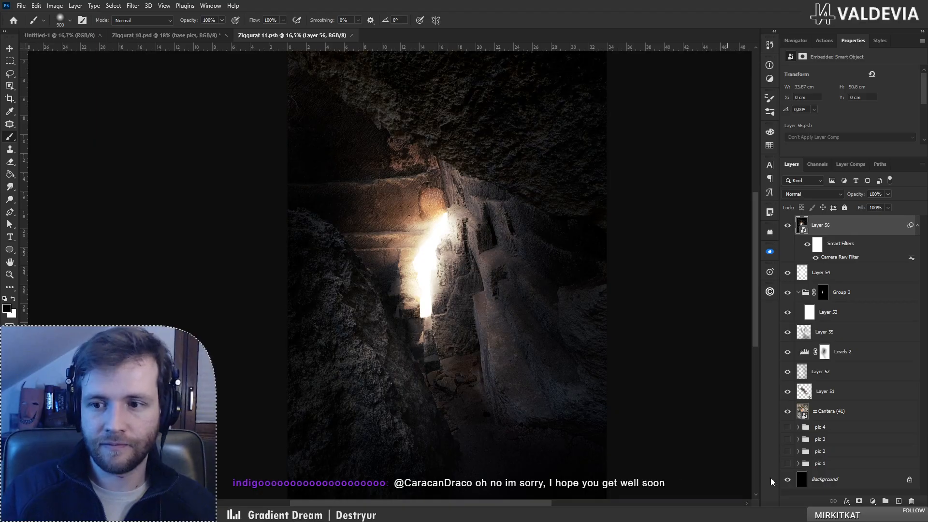
# Step: Add a Soft Light layer on top and try brightening the lower end of the glowing gap with soft white dabs
pyautogui.click(898, 501)
pyautogui.click(822, 193)
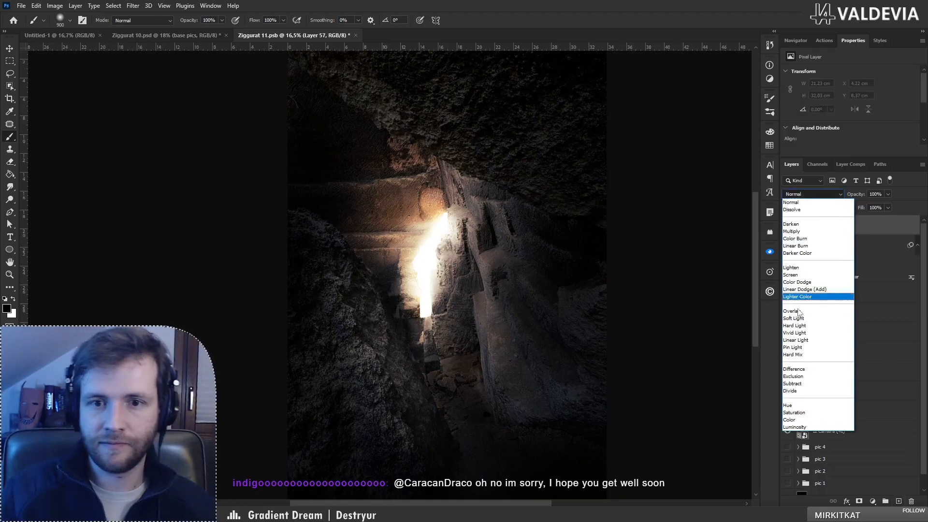
pyautogui.click(804, 322)
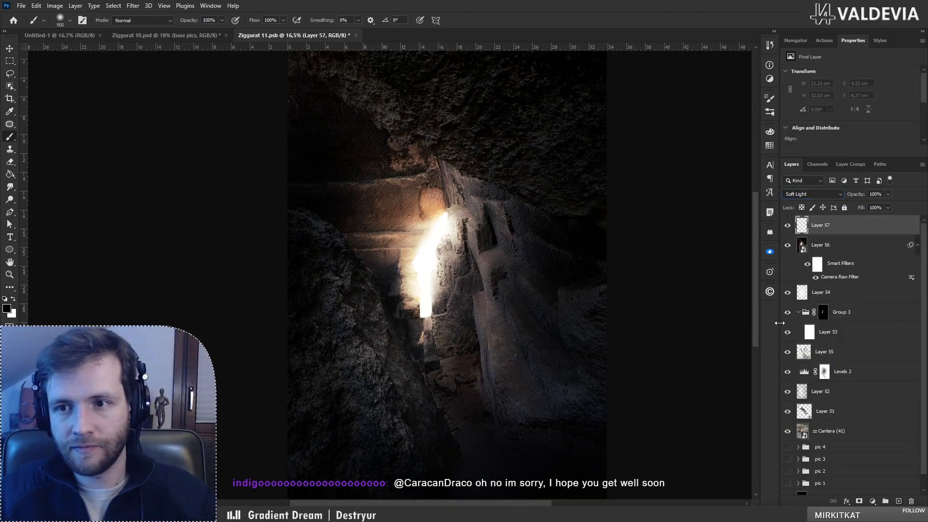
pyautogui.press('x')
pyautogui.click(413, 314)
pyautogui.hotkey('ctrl', 'z')
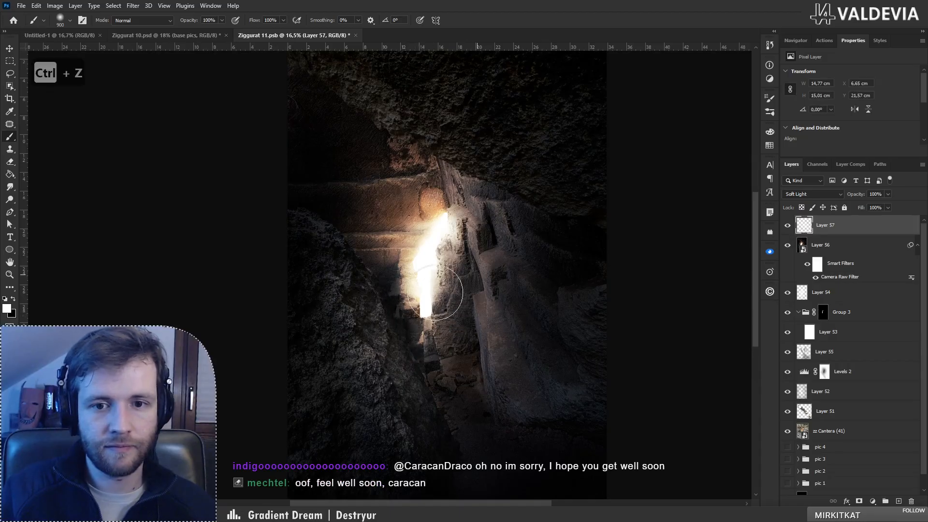
pyautogui.click(425, 315)
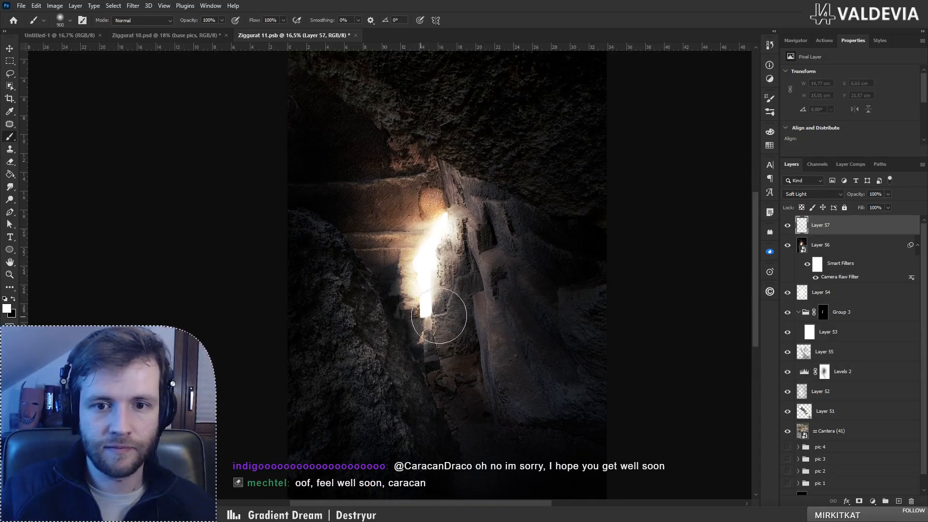
pyautogui.hotkey('ctrl', 'z')
# Step: Check the glow around the gap, save the document and delete the top Soft Light layer
pyautogui.press('z')
pyautogui.moveTo(430, 315)
pyautogui.mouseDown()
pyautogui.moveTo(359, 320)
pyautogui.moveTo(406, 319)
pyautogui.mouseUp()
pyautogui.press('b')
pyautogui.press('z')
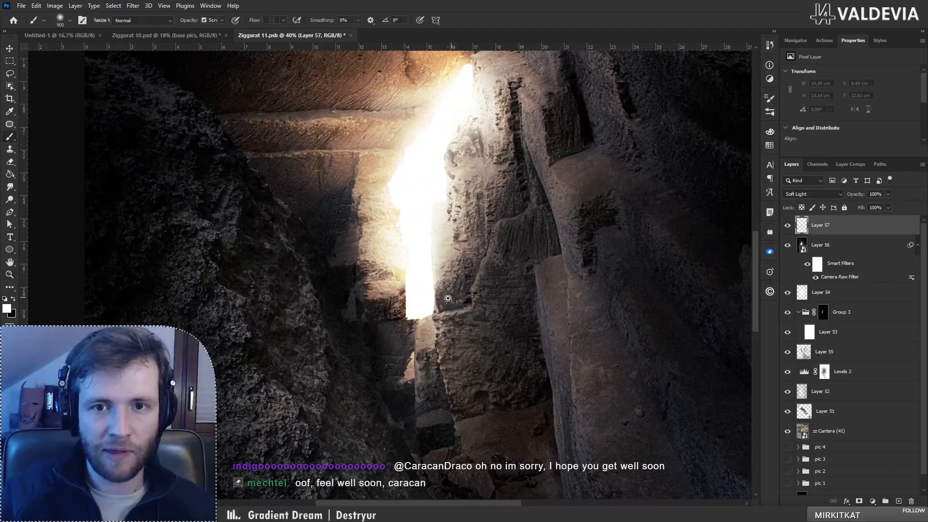
pyautogui.moveTo(441, 294)
pyautogui.mouseDown()
pyautogui.moveTo(364, 303)
pyautogui.moveTo(384, 300)
pyautogui.mouseUp()
pyautogui.press('b')
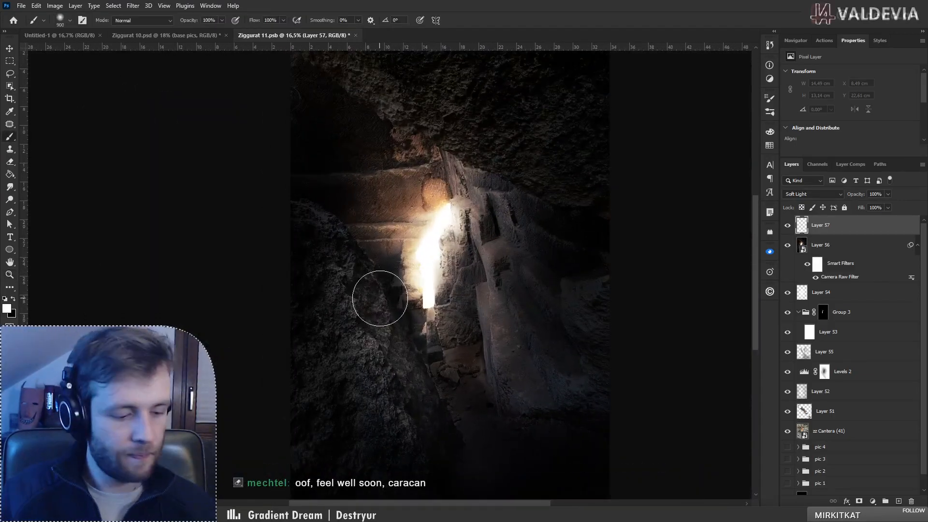
pyautogui.hotkey('ctrl', 's')
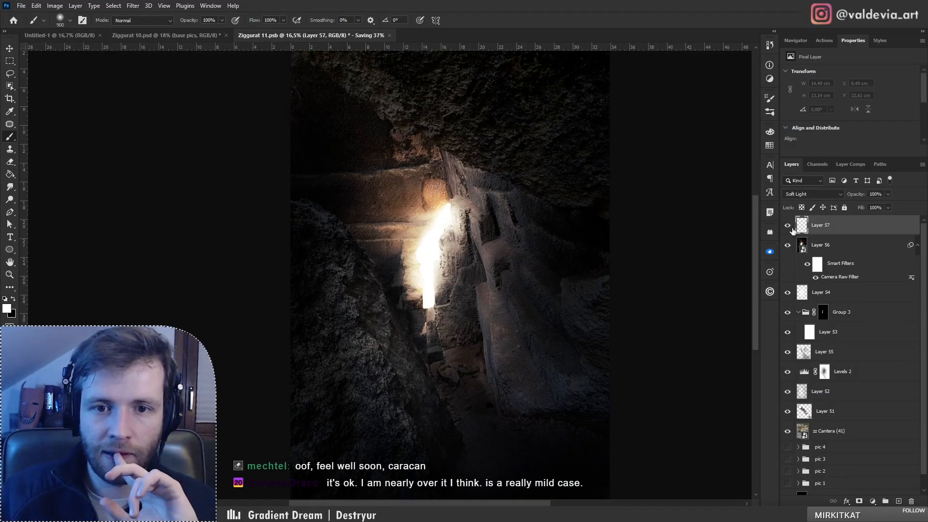
pyautogui.click(911, 501)
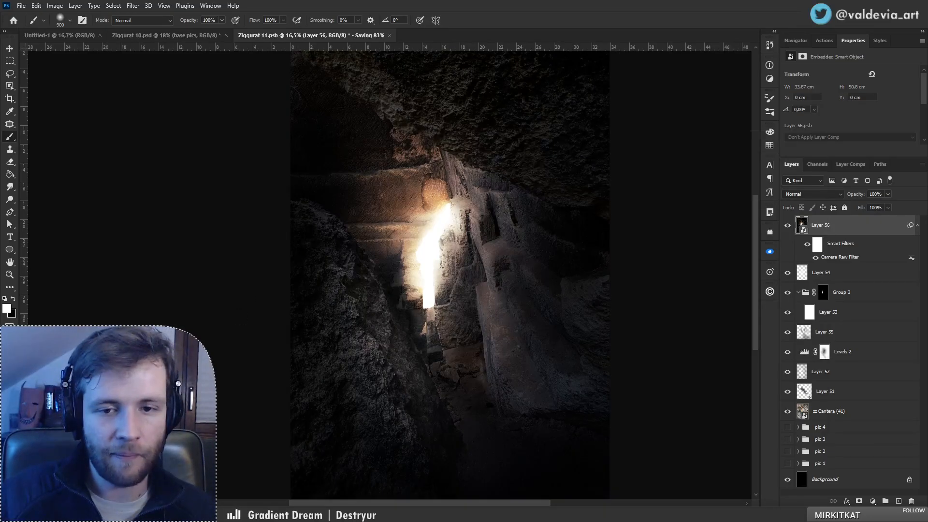
# Step: Group the current picture's layers from Layer 56 down to zz Cantera (41)
pyautogui.hotkey('alt', 'Tab')
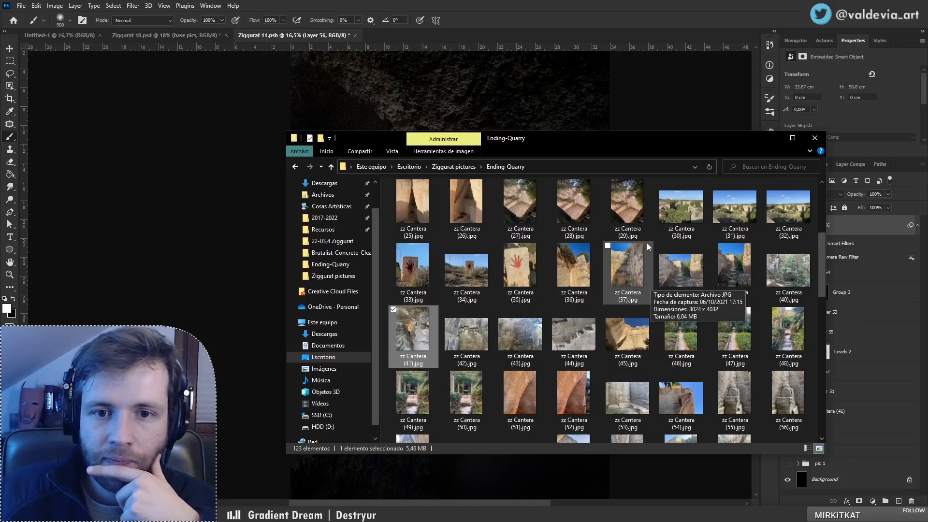
pyautogui.click(771, 140)
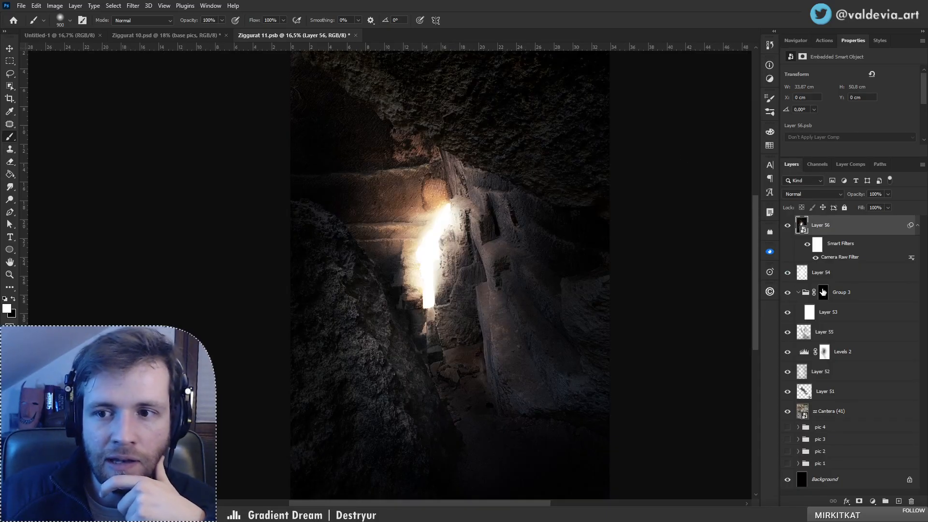
pyautogui.keyDown('shift'); pyautogui.click(851, 411); pyautogui.keyUp('shift')
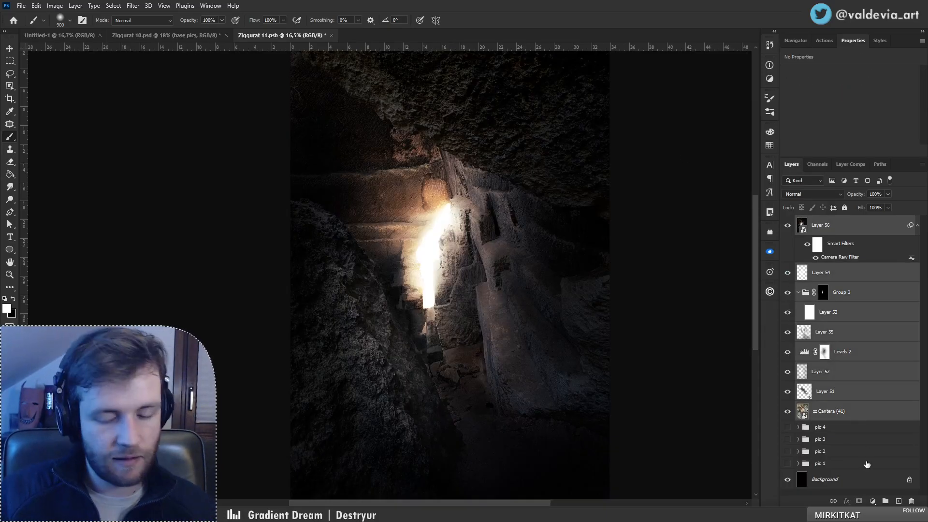
pyautogui.hotkey('ctrl', 'g')
# Step: Compare the grouped pictures, leave the new top group, pic 4 and pic 3 shown with pic 2 hidden, and save the document
pyautogui.click(787, 233)
pyautogui.click(788, 223)
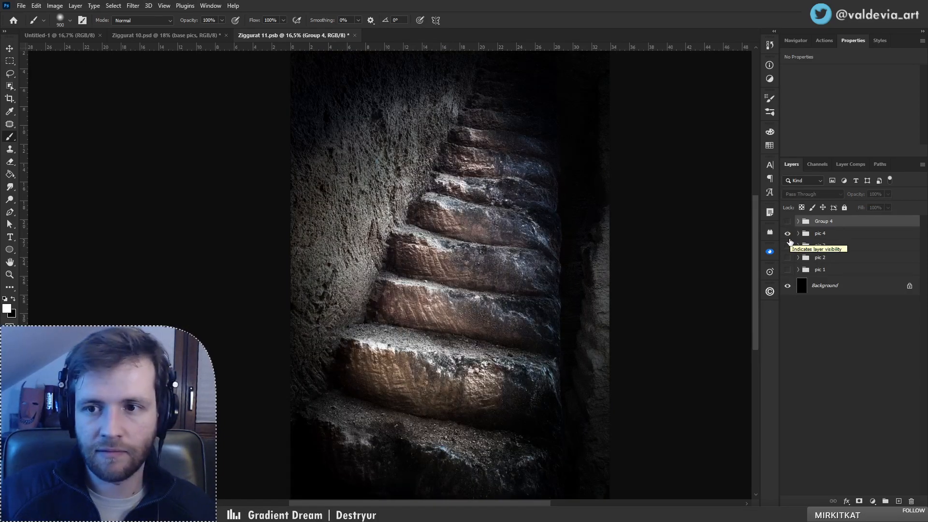
pyautogui.click(787, 233)
pyautogui.click(786, 257)
pyautogui.click(788, 245)
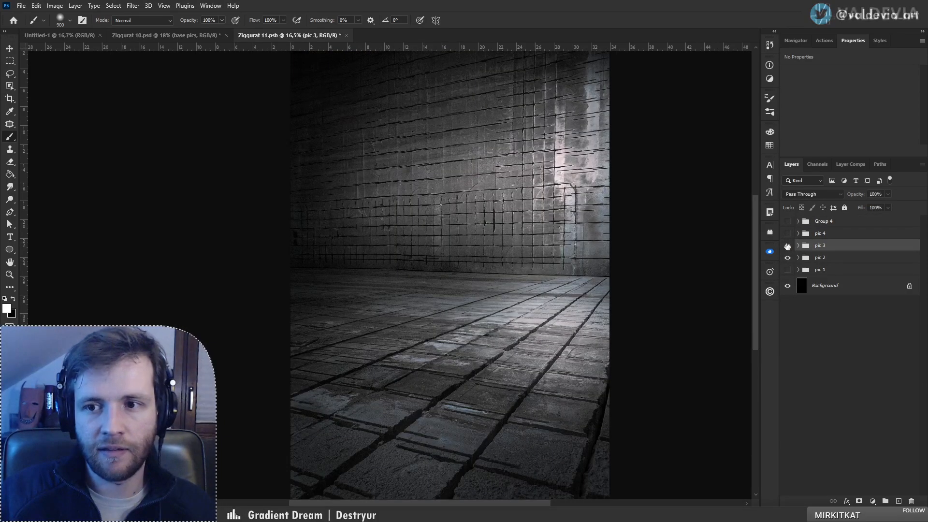
pyautogui.click(787, 258)
pyautogui.click(787, 233)
pyautogui.click(787, 221)
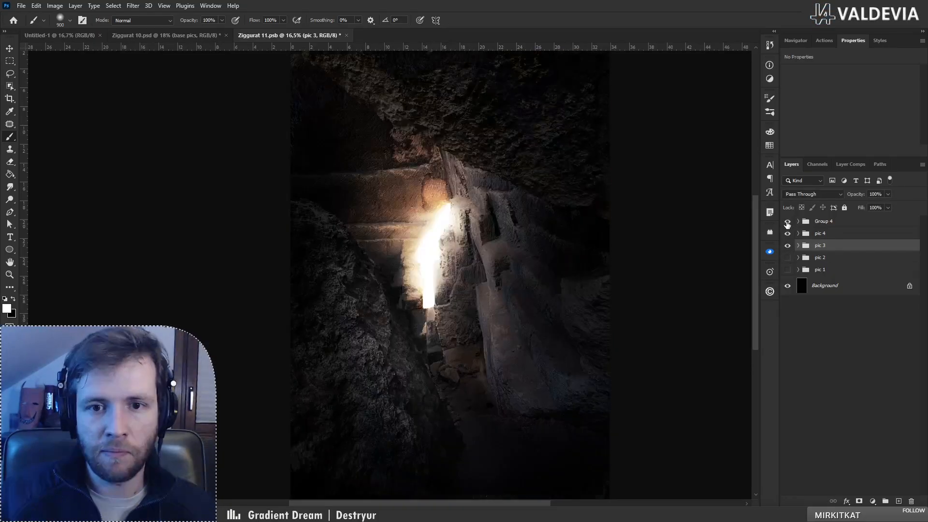
pyautogui.hotkey('ctrl', 's')
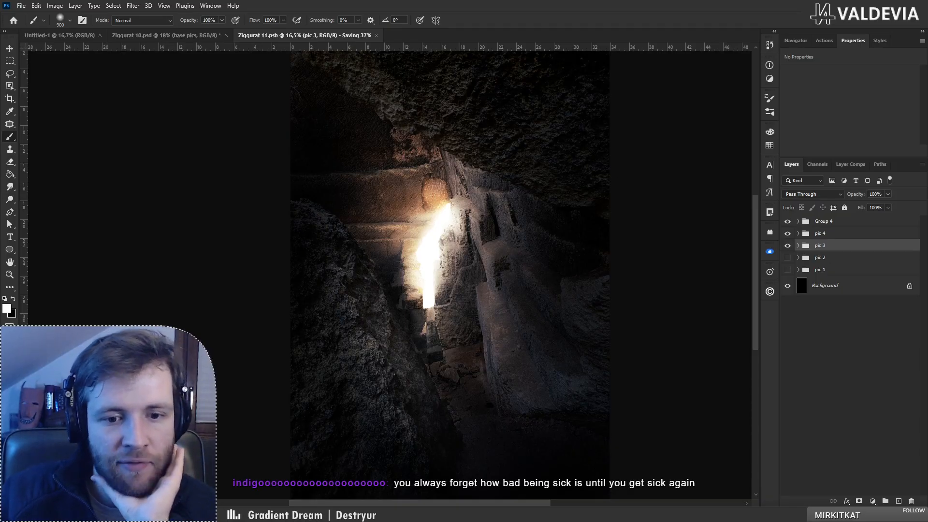
# Step: Open zz Cantera (46).jpg from the Ending-Quarry folder and examine the garden and fountain photos through zz Cantera (50).jpg
pyautogui.moveTo(295, 513)
pyautogui.click(339, 476)
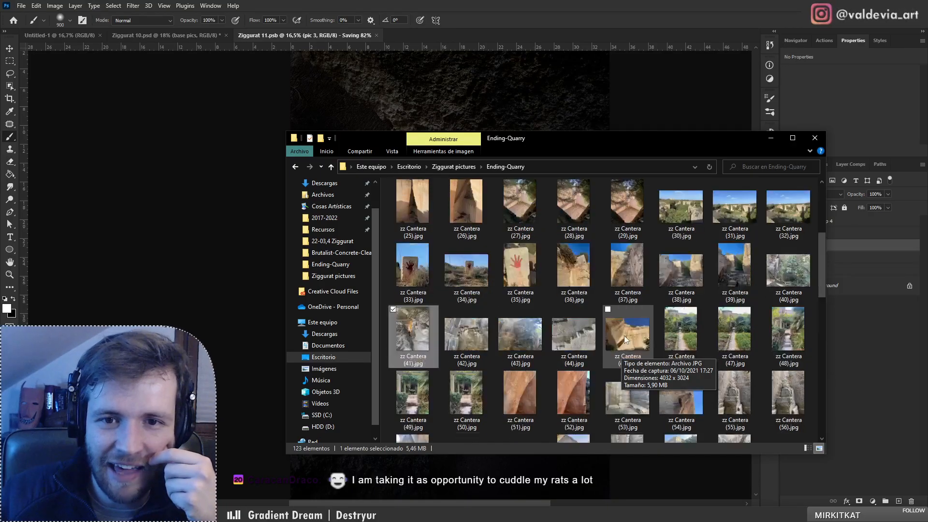
pyautogui.doubleClick(686, 344)
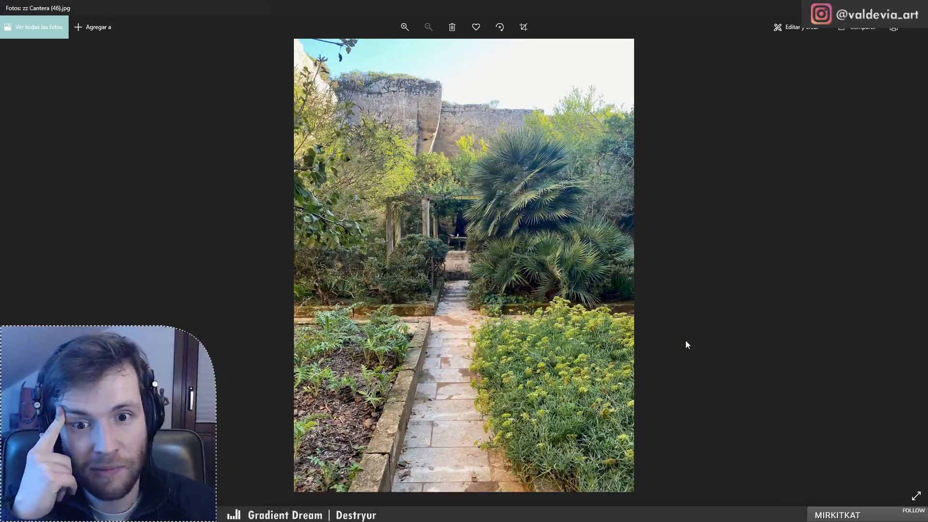
pyautogui.press('Right')
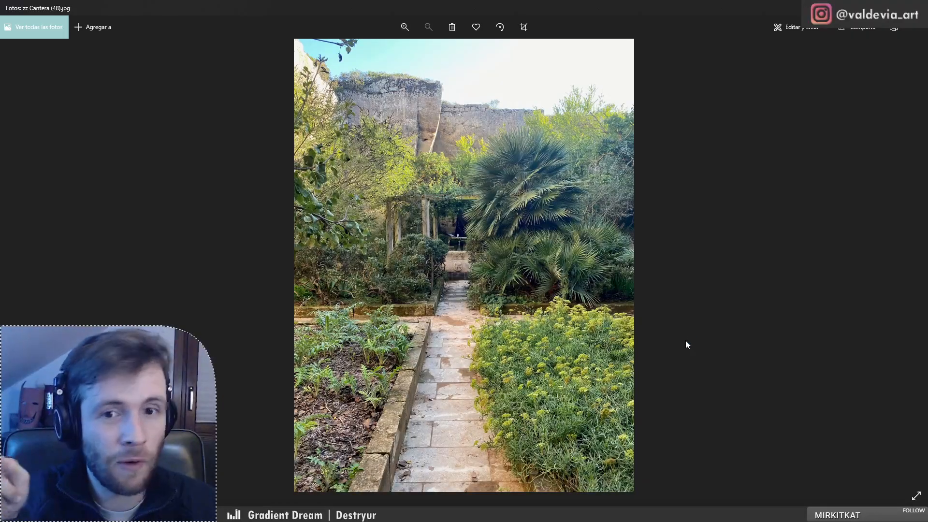
pyautogui.press('Right')
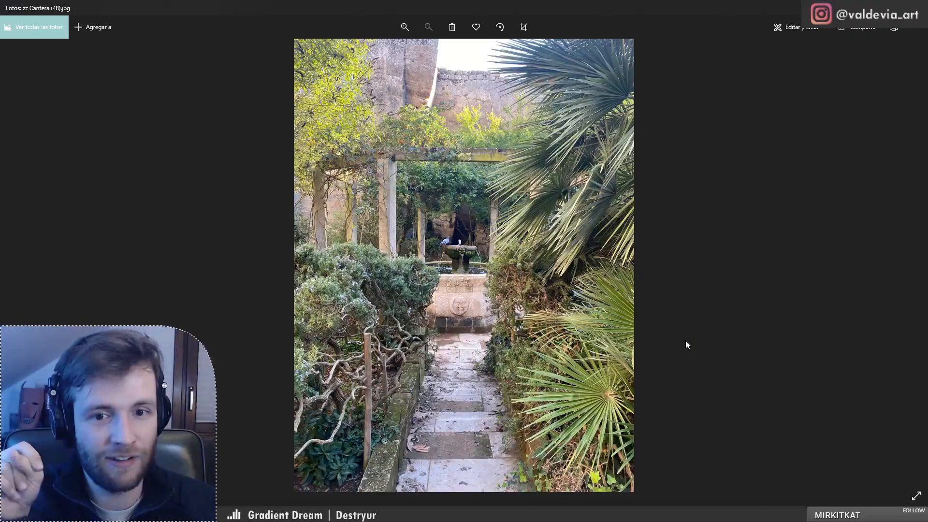
pyautogui.press('Right')
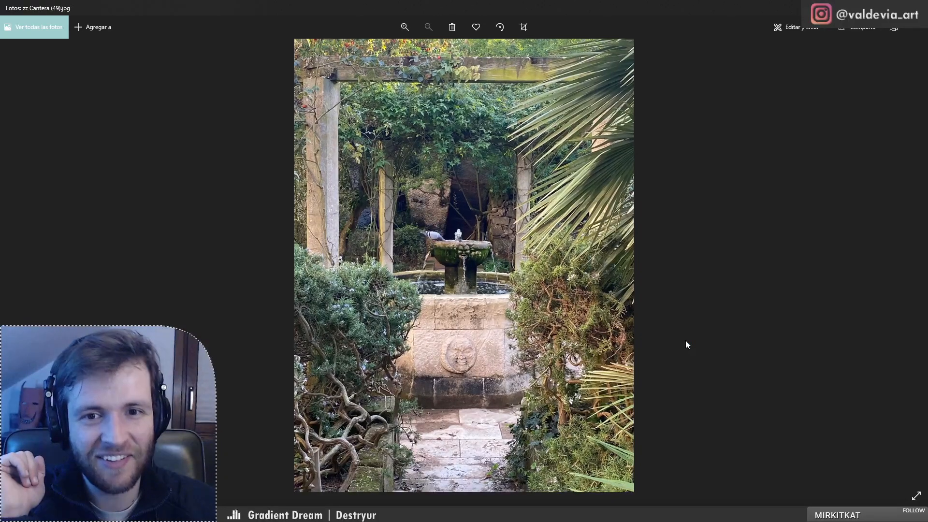
pyautogui.press('Left')
pyautogui.press('Left')
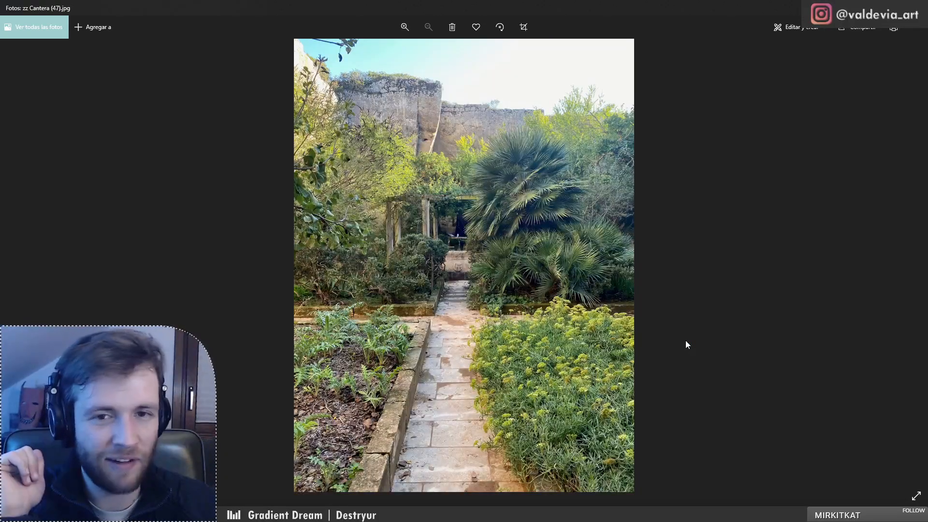
pyautogui.press('Left')
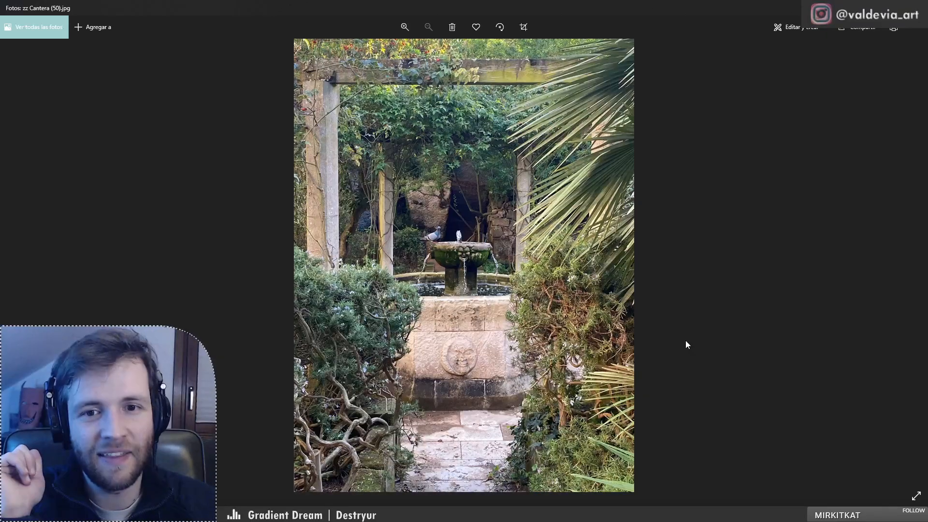
pyautogui.press('Left')
pyautogui.press('Left')
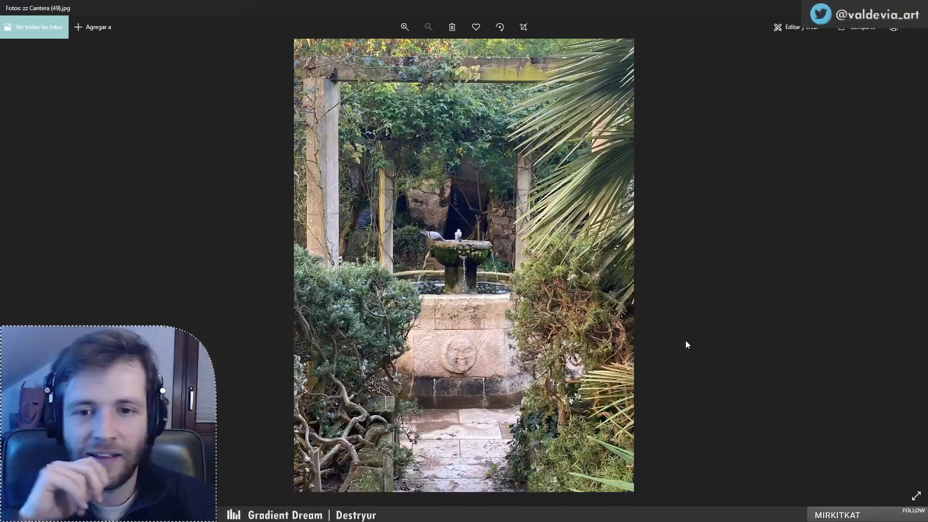
pyautogui.press('Left')
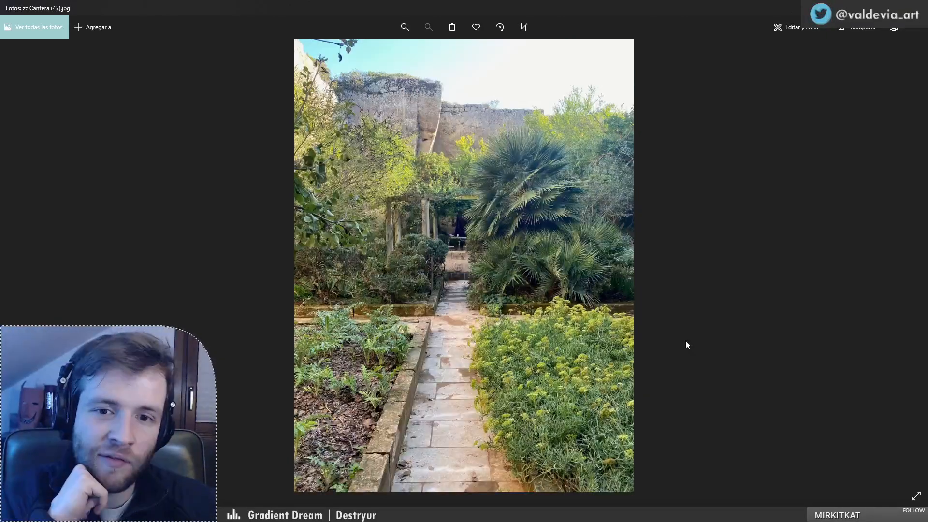
pyautogui.press('Right')
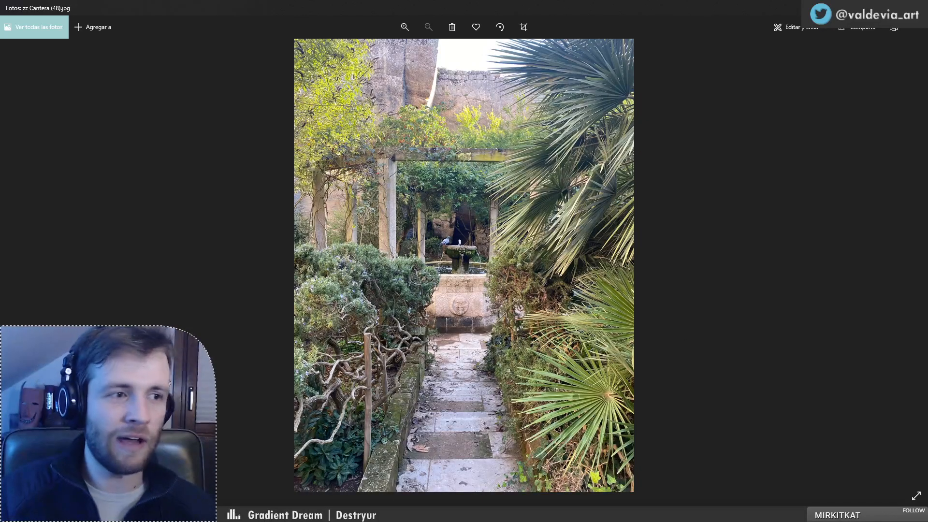
# Step: Look through the Ending-Quarry folder's thumbnails for another source photo, including zz Cantera (40).jpg and zz Cantera (41).jpg
pyautogui.moveTo(217, 513)
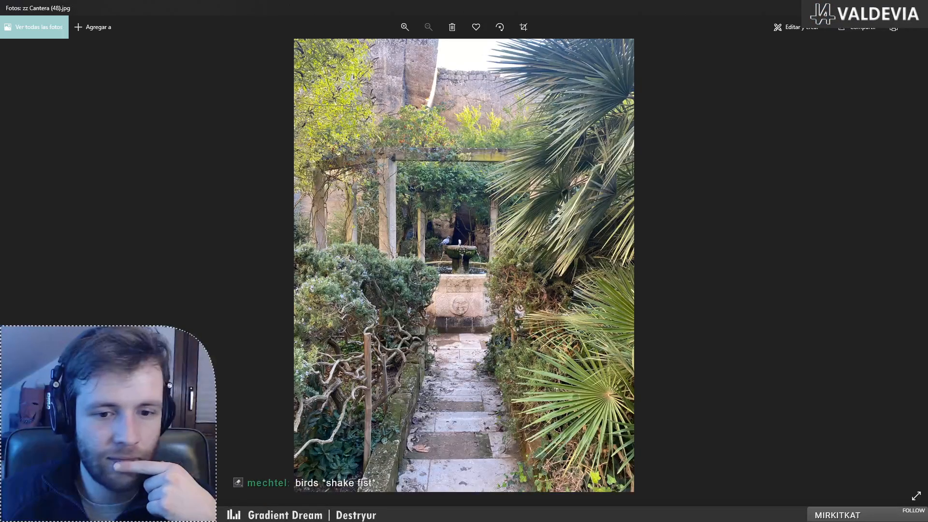
pyautogui.hotkey('alt', 'Tab')
pyautogui.scroll(-2, 466, 396)
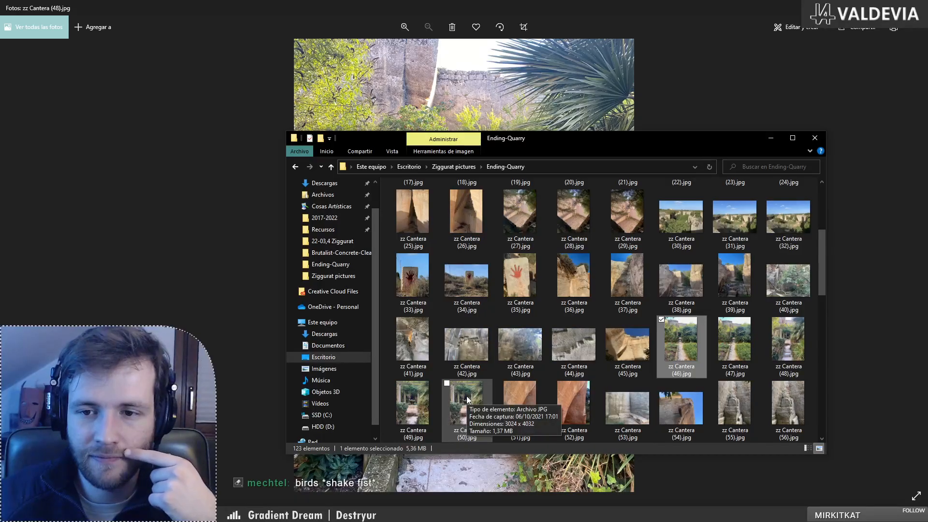
pyautogui.scroll(-1, 467, 397)
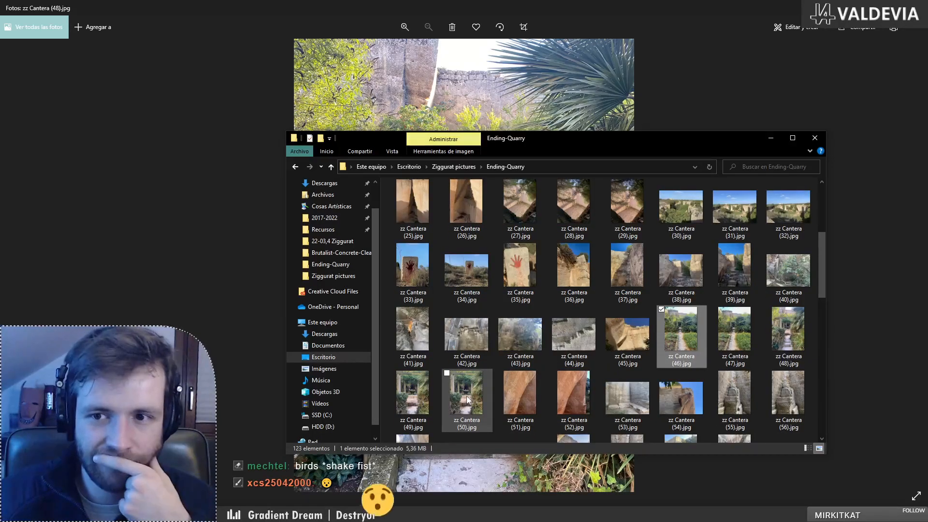
pyautogui.doubleClick(783, 276)
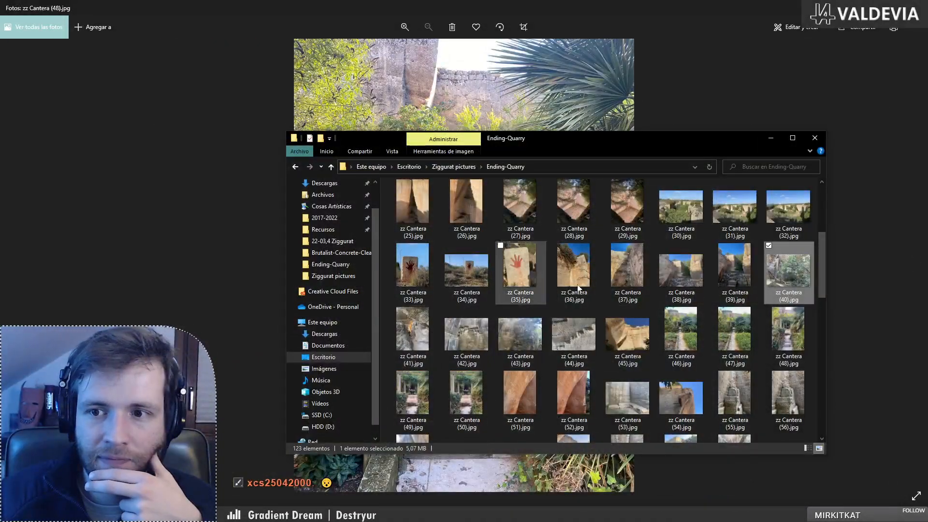
pyautogui.doubleClick(778, 271)
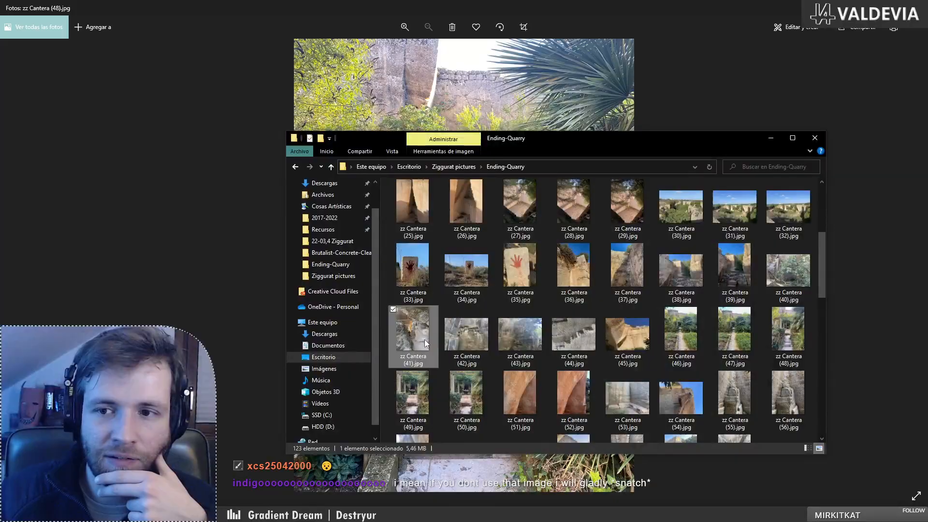
pyautogui.doubleClick(413, 333)
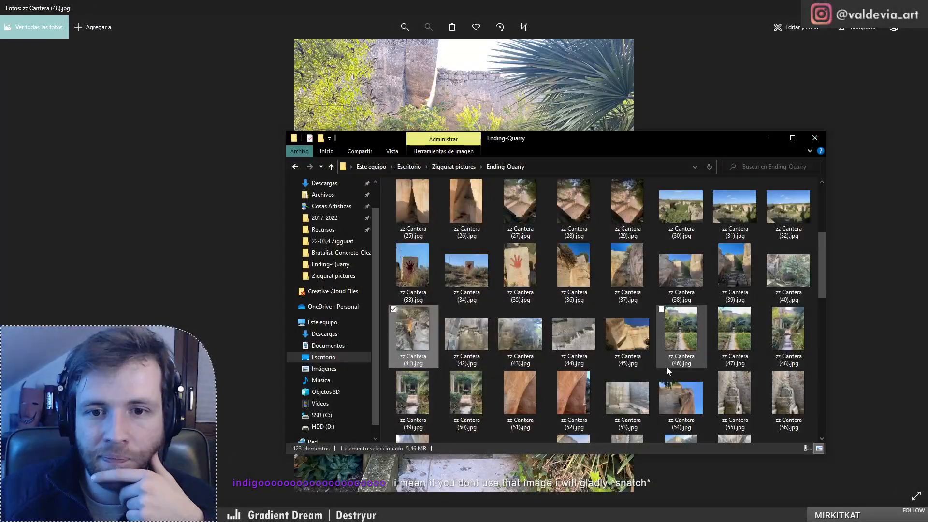
pyautogui.scroll(3, 543, 362)
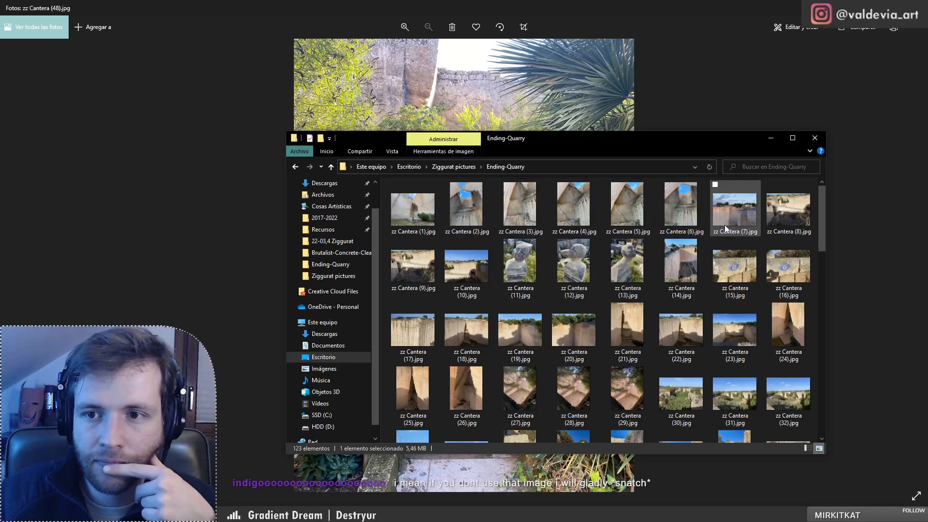
pyautogui.click(778, 140)
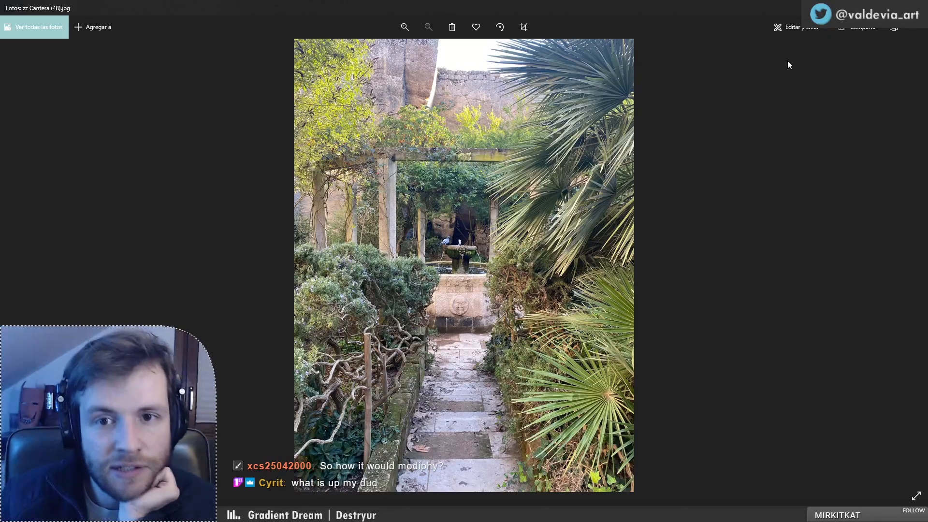
# Step: Examine the fountain in zz Cantera (48).jpg up close and close the photo viewer
pyautogui.scroll(5, 500, 149)
pyautogui.scroll(-5, 480, 146)
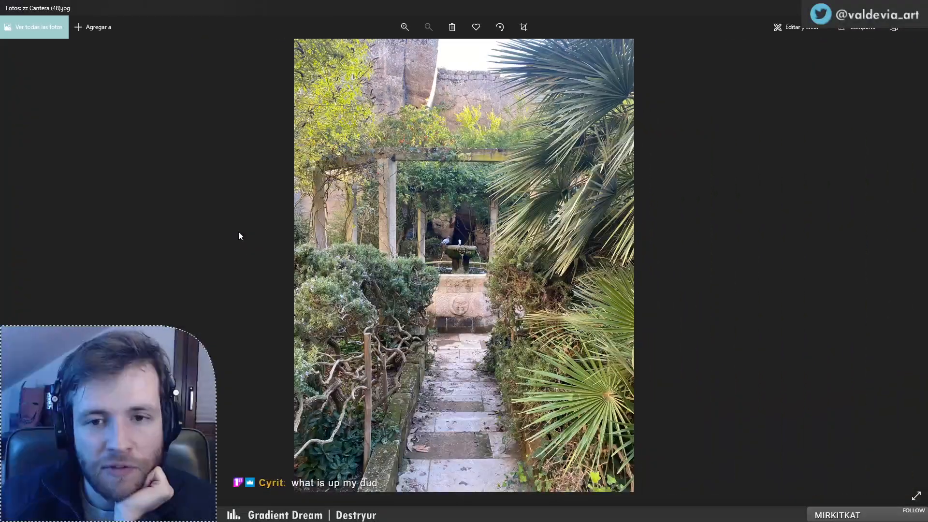
pyautogui.scroll(5, 409, 223)
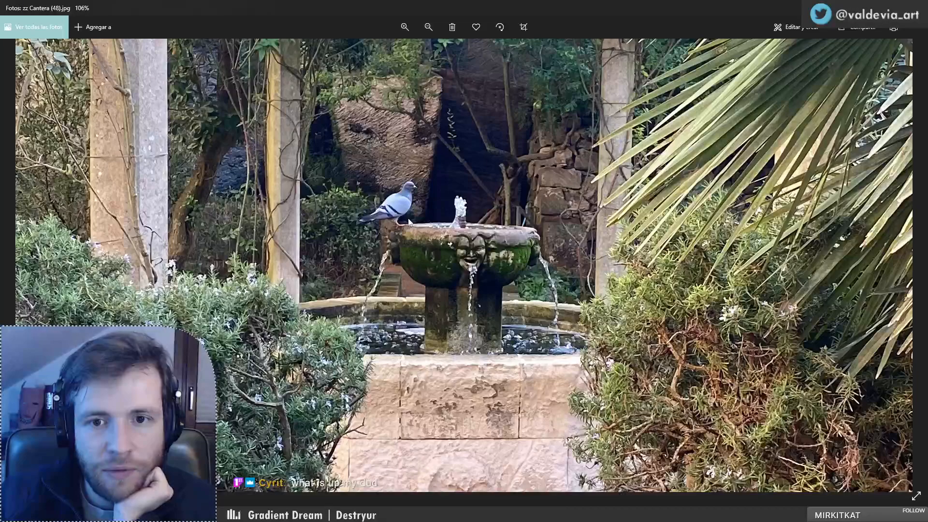
pyautogui.scroll(-5, 407, 220)
pyautogui.scroll(-1, 407, 220)
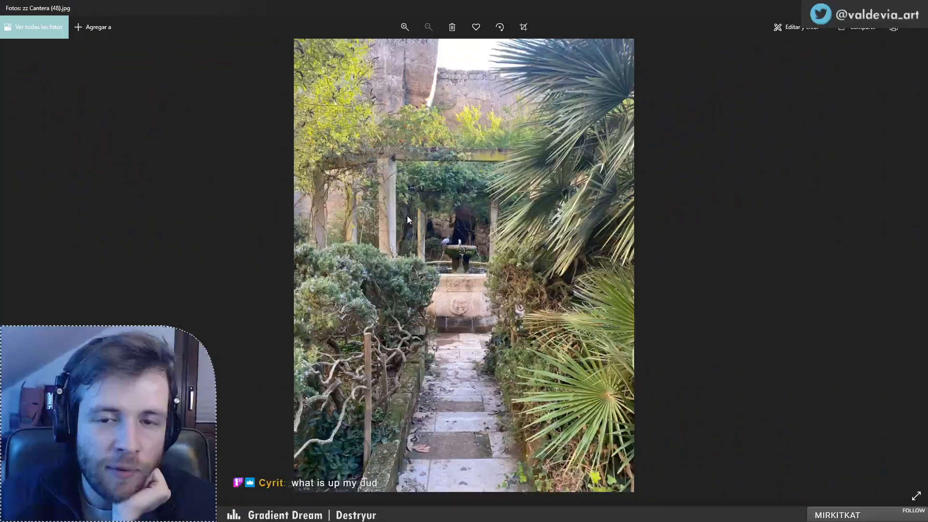
pyautogui.click(915, 8)
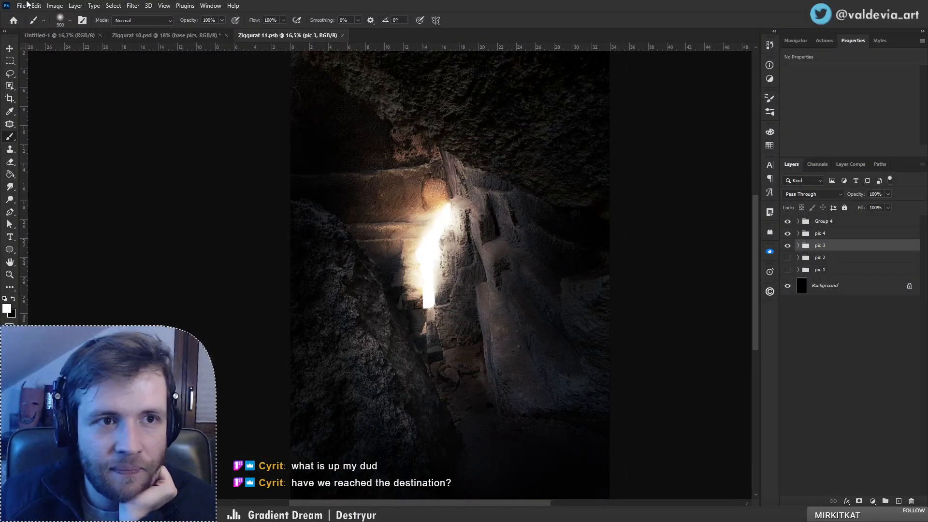
pyautogui.click(22, 5)
pyautogui.click(332, 39)
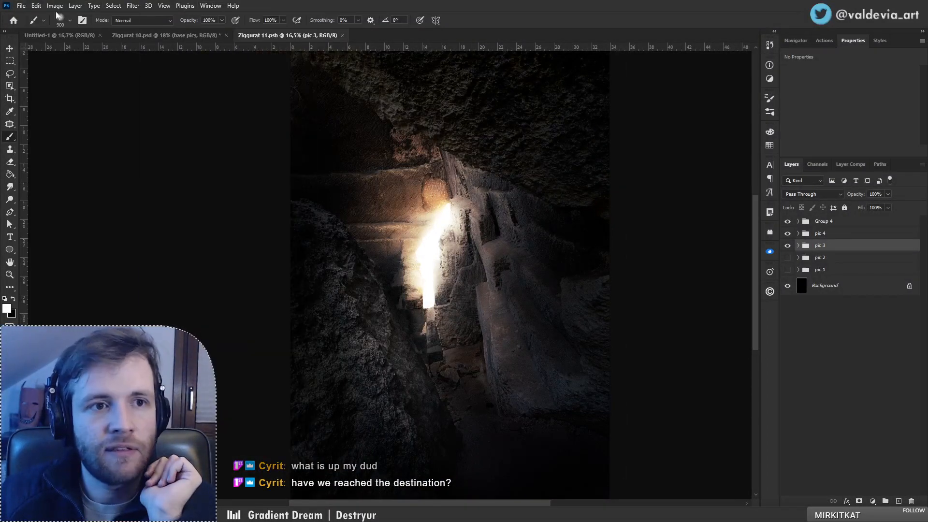
pyautogui.click(21, 5)
pyautogui.click(323, 40)
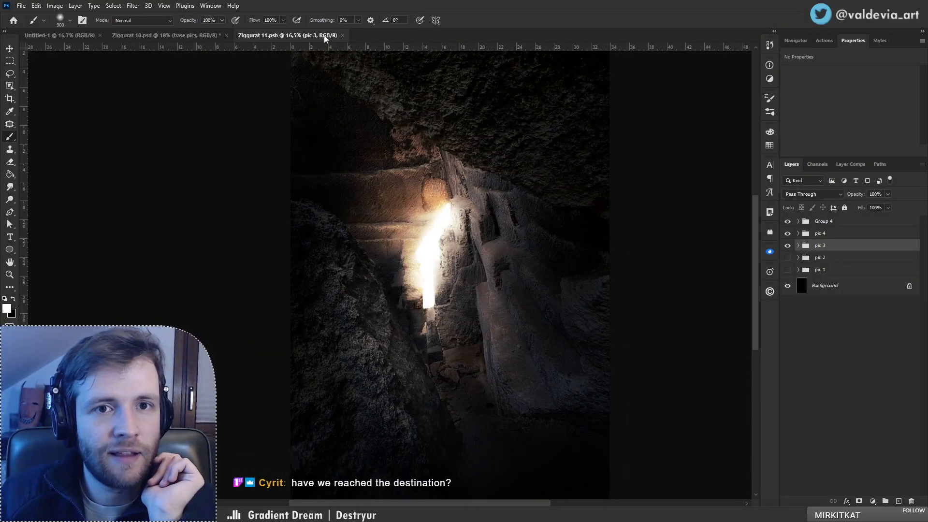
# Step: Create a portrait RGB document of 4000 x 6000 pixels at 300 pixels/inch with a black background, and switch back to Ziggurat 11.psb
pyautogui.click(23, 6)
pyautogui.click(27, 17)
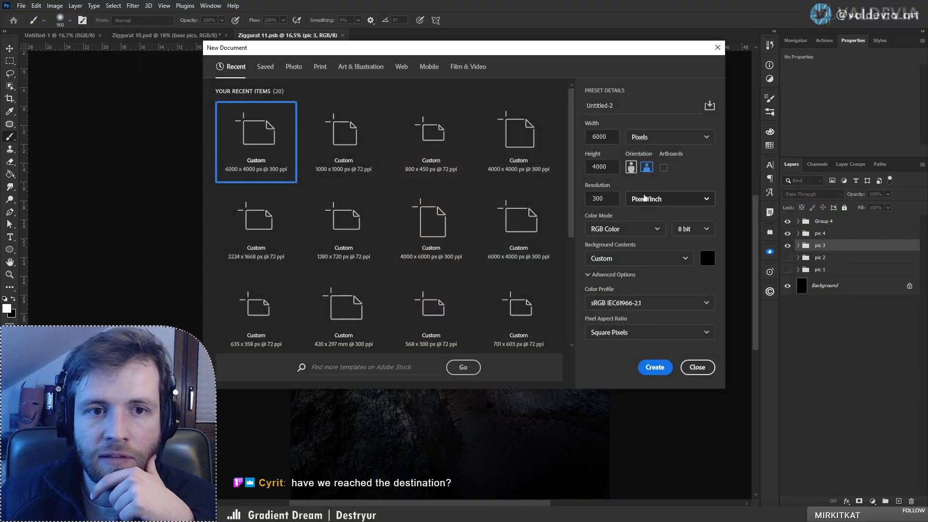
pyautogui.click(631, 167)
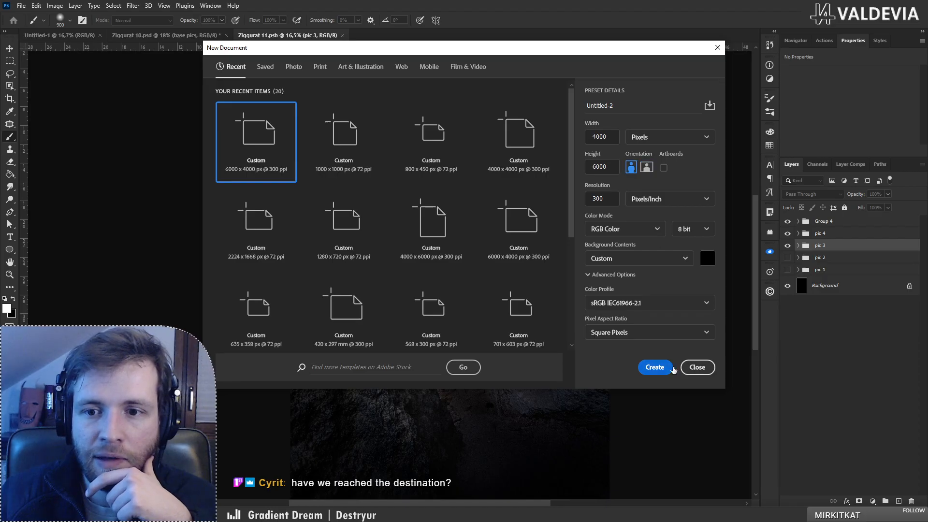
pyautogui.click(655, 367)
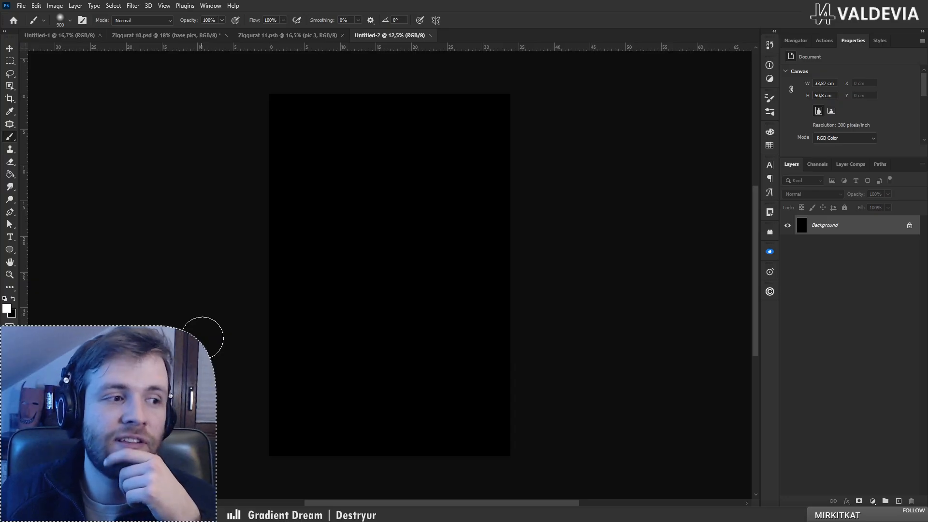
pyautogui.click(287, 38)
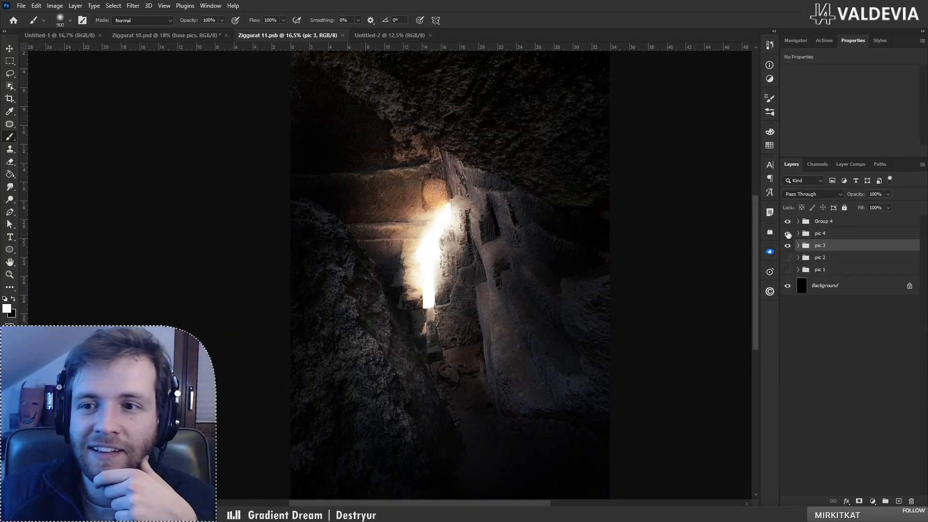
# Step: Review the earlier pictures by hiding Group 4 and pic 4 in Ziggurat 11.psb and comparing pic 1 with pic 2 in Ziggurat 10.psd
pyautogui.moveTo(788, 222); pyautogui.dragTo(788, 234)
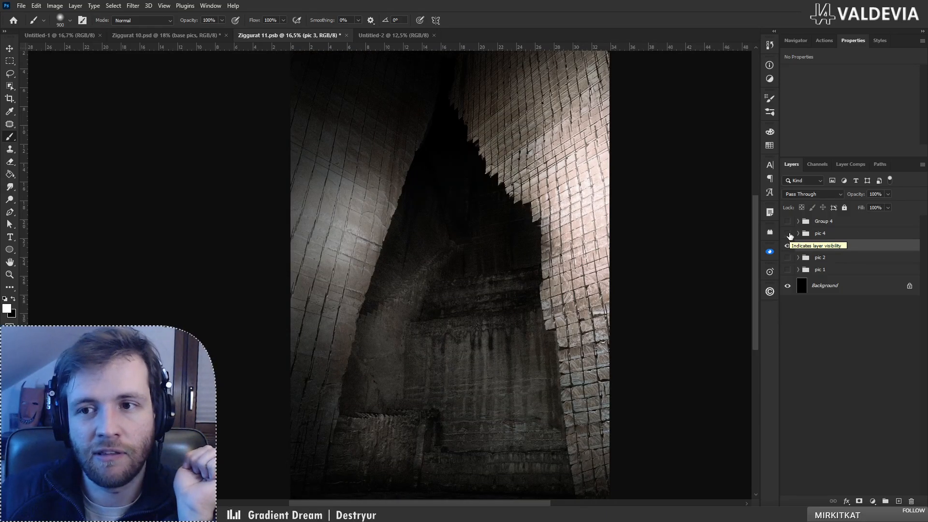
pyautogui.click(188, 36)
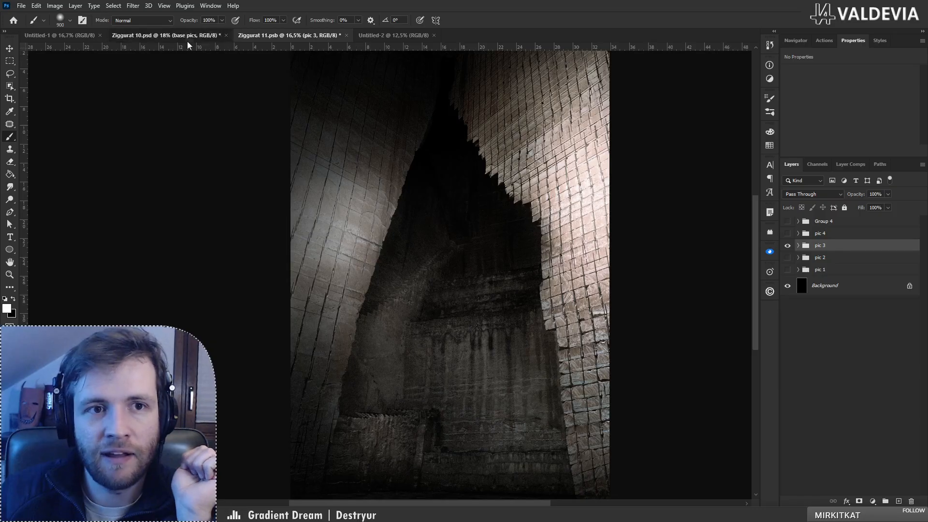
pyautogui.click(788, 246)
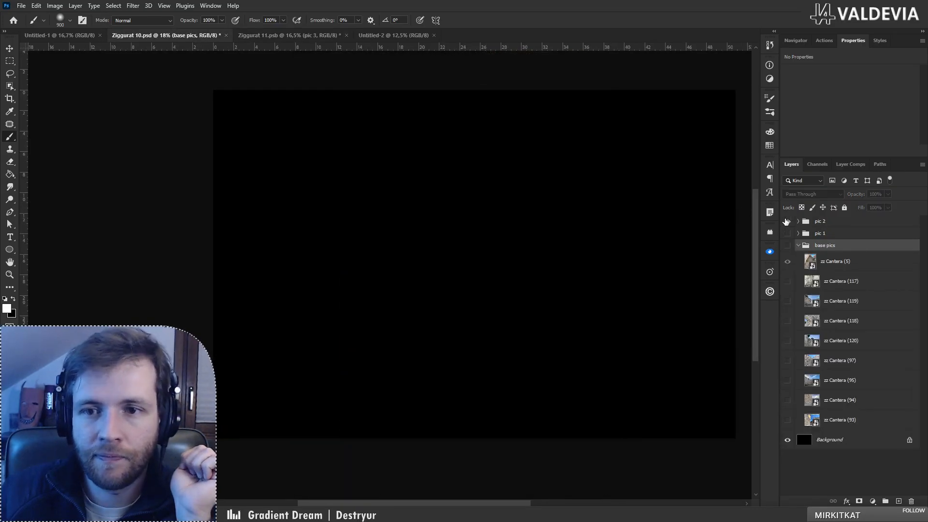
pyautogui.click(787, 221)
pyautogui.click(788, 233)
pyautogui.click(787, 222)
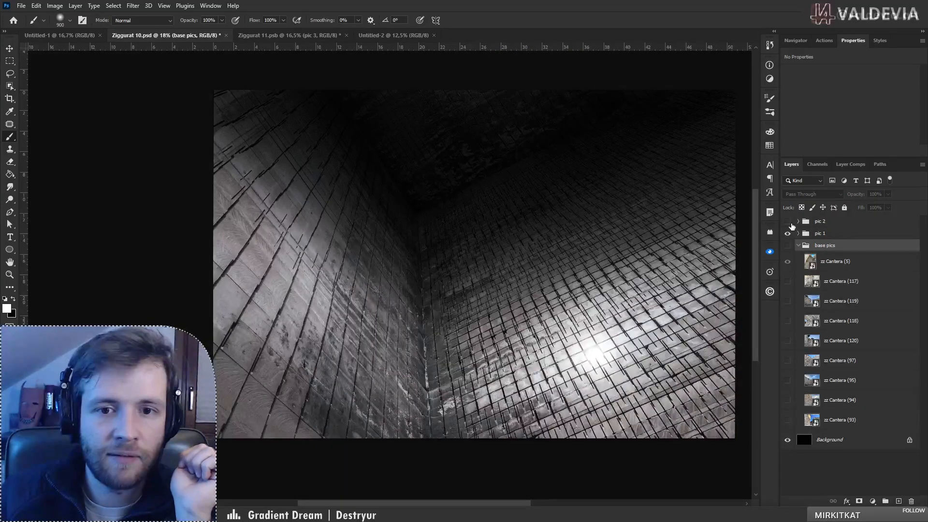
pyautogui.click(787, 222)
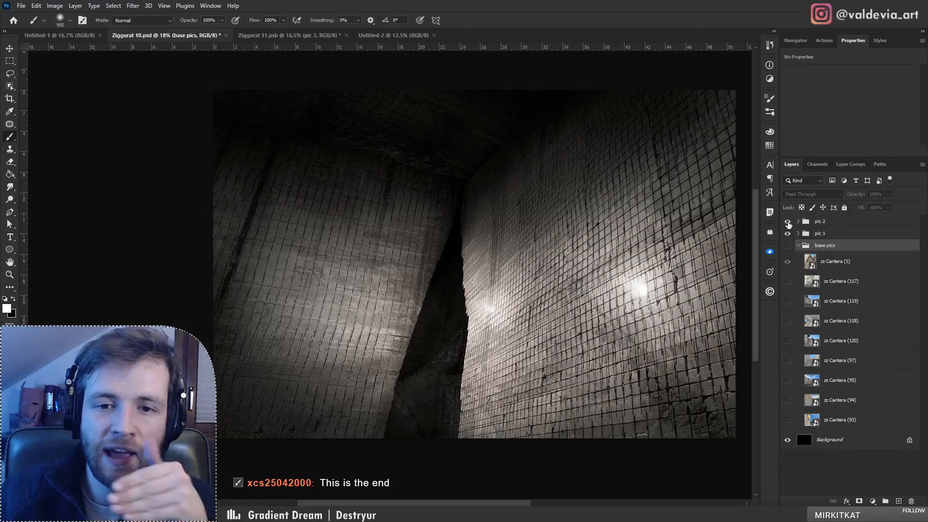
# Step: Show pic 4 and Group 4 again in Ziggurat 11.psb, compare them with pic 3, and switch to the blank Untitled-2 document
pyautogui.click(314, 38)
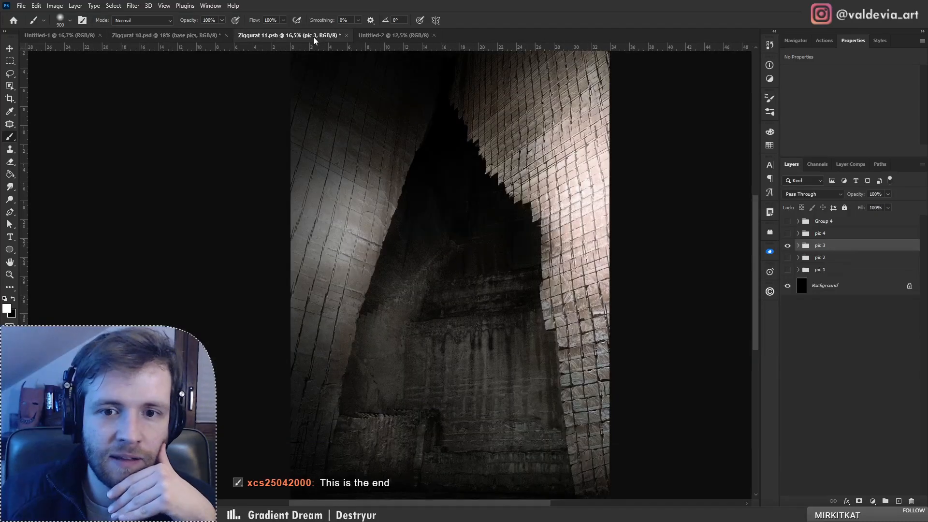
pyautogui.click(788, 234)
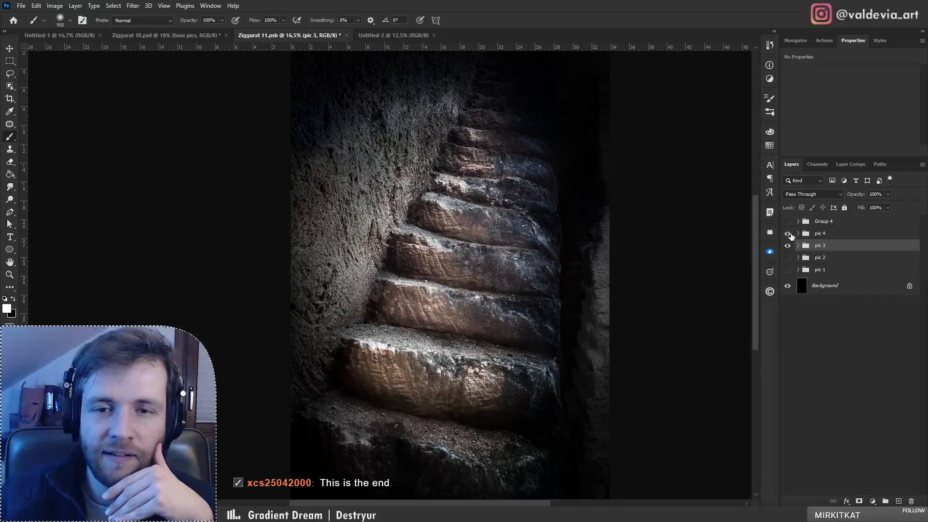
pyautogui.click(788, 221)
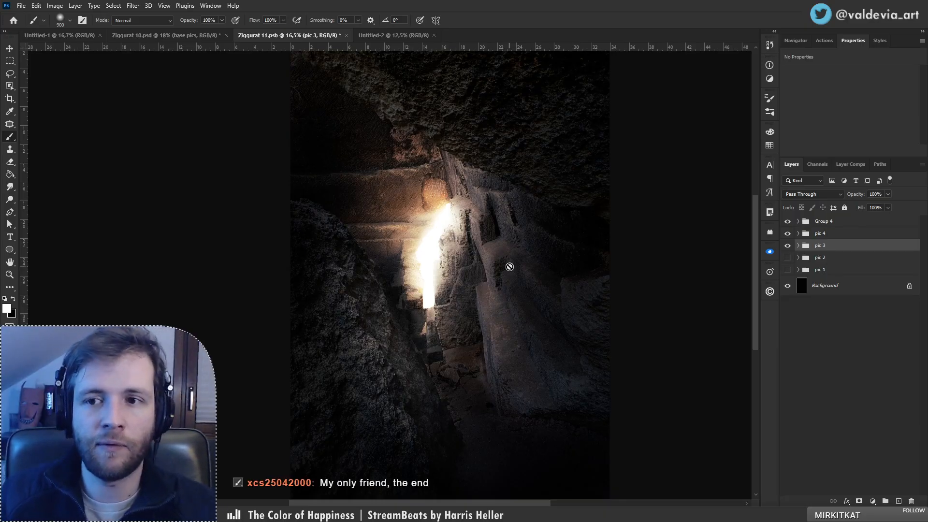
pyautogui.click(394, 36)
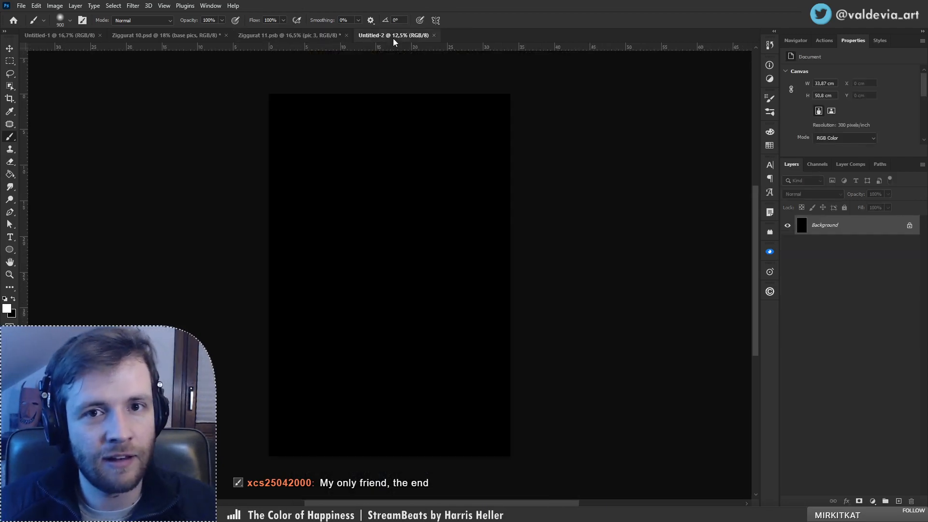
pyautogui.click(290, 36)
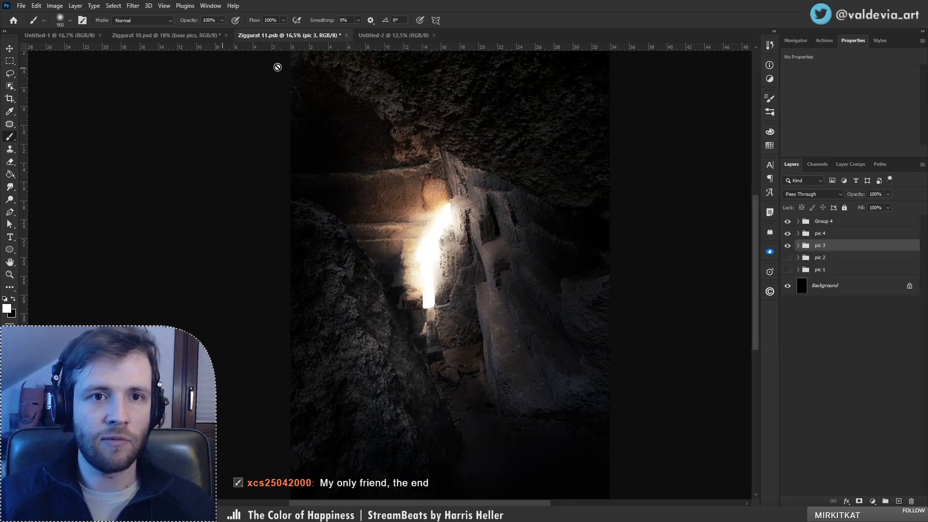
pyautogui.click(787, 233)
pyautogui.click(787, 221)
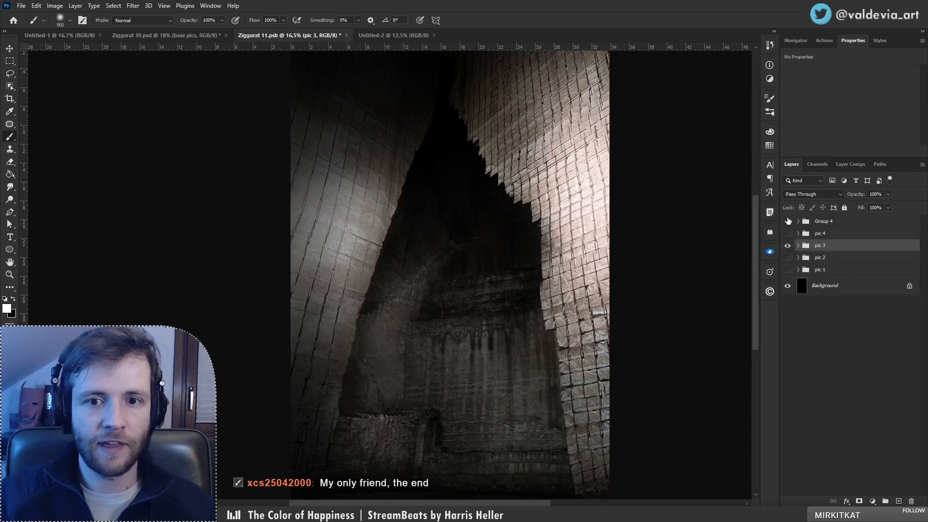
pyautogui.click(787, 233)
pyautogui.click(787, 221)
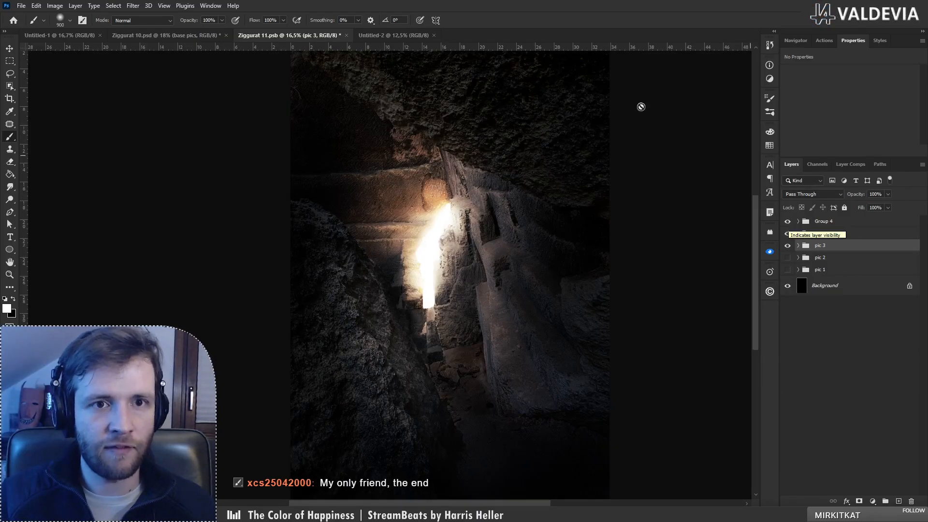
pyautogui.click(383, 35)
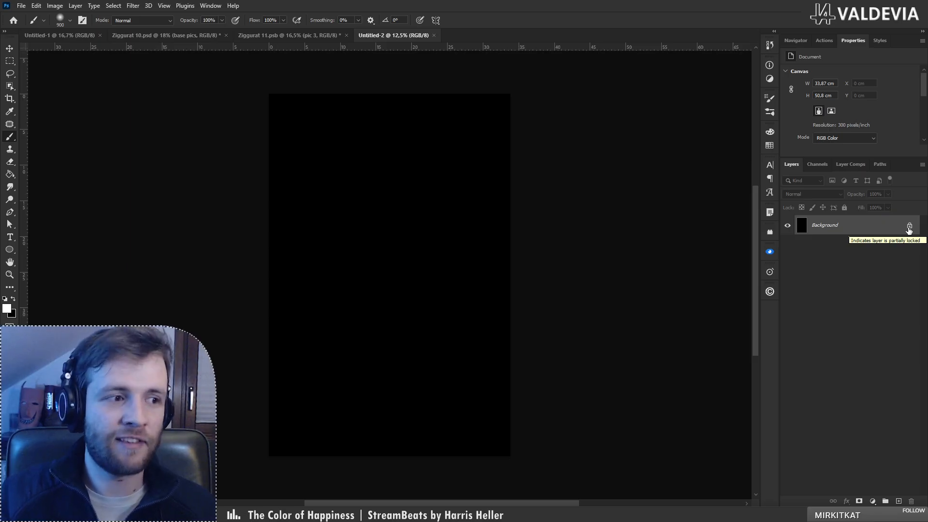
# Step: Place the photos zz Cantera (46).jpg through zz Cantera (50).jpg from the Ending-Quarry folder into the Untitled-2 document
pyautogui.moveTo(286, 513)
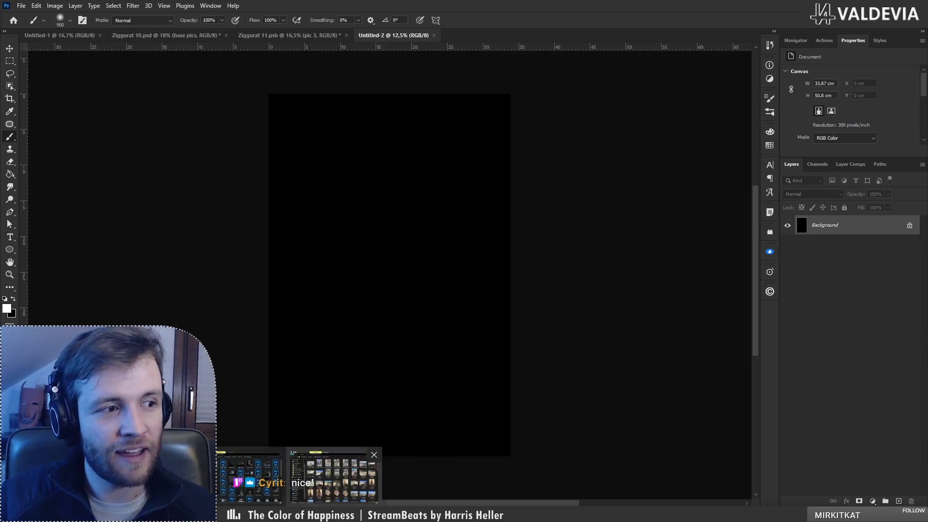
pyautogui.click(333, 476)
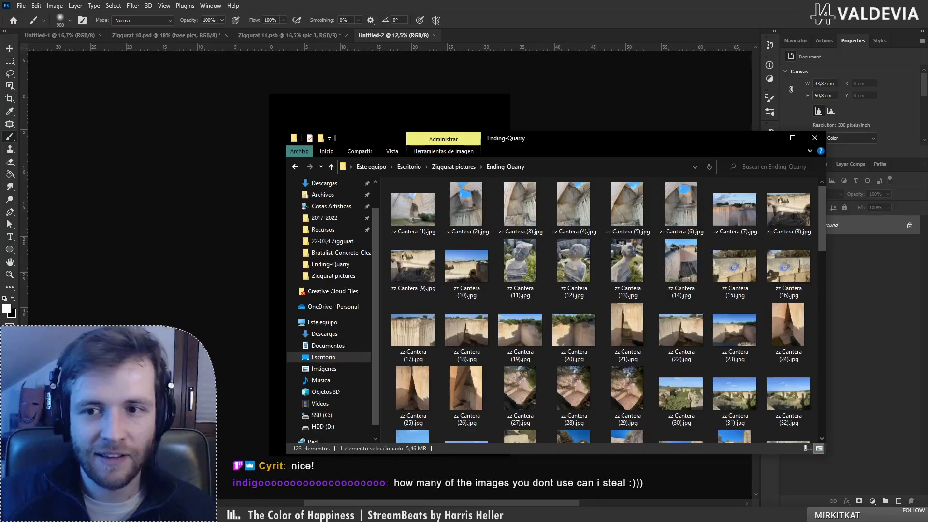
pyautogui.scroll(-6, 579, 338)
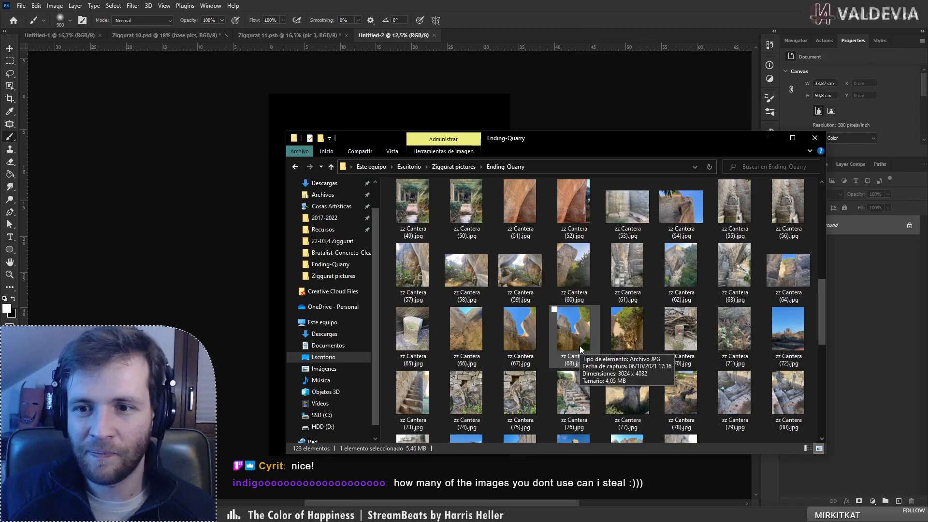
pyautogui.scroll(-3, 579, 346)
pyautogui.scroll(6, 579, 346)
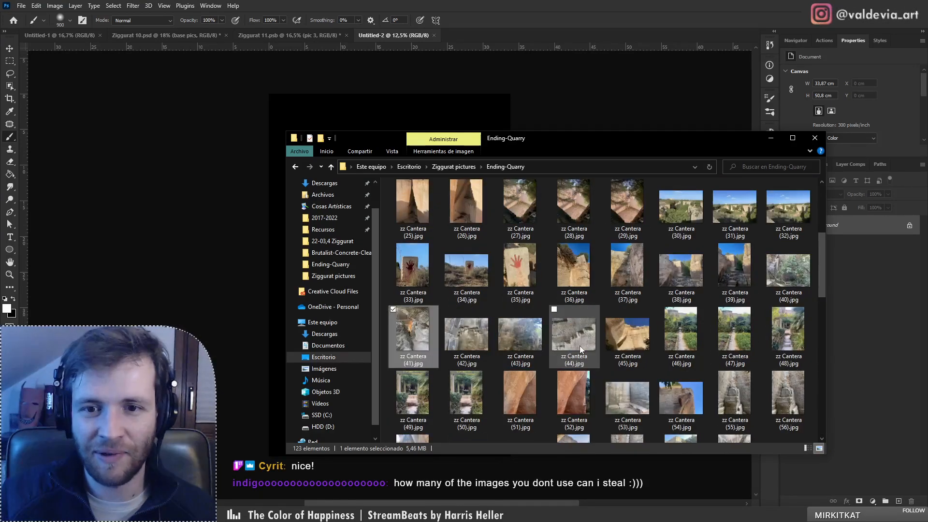
pyautogui.click(675, 338)
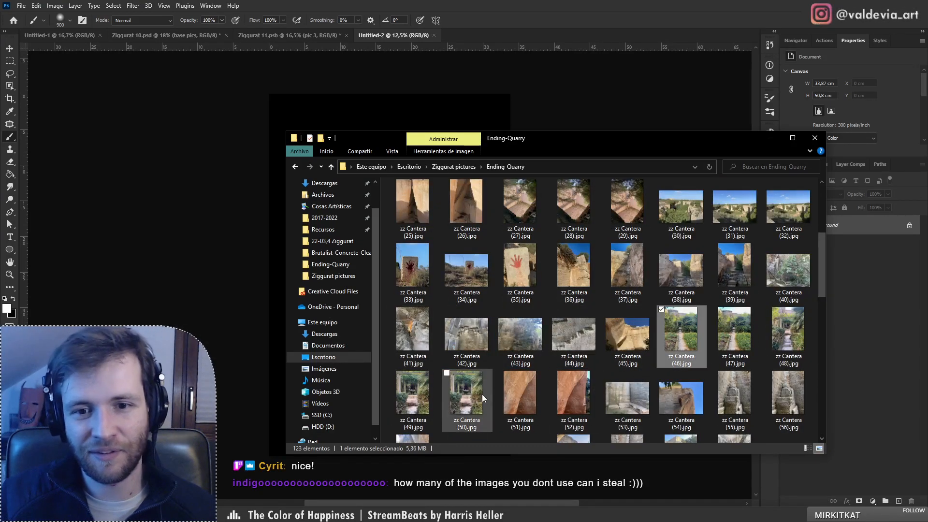
pyautogui.keyDown('shift'); pyautogui.click(464, 405); pyautogui.keyUp('shift')
pyautogui.moveTo(463, 406); pyautogui.dragTo(222, 280)
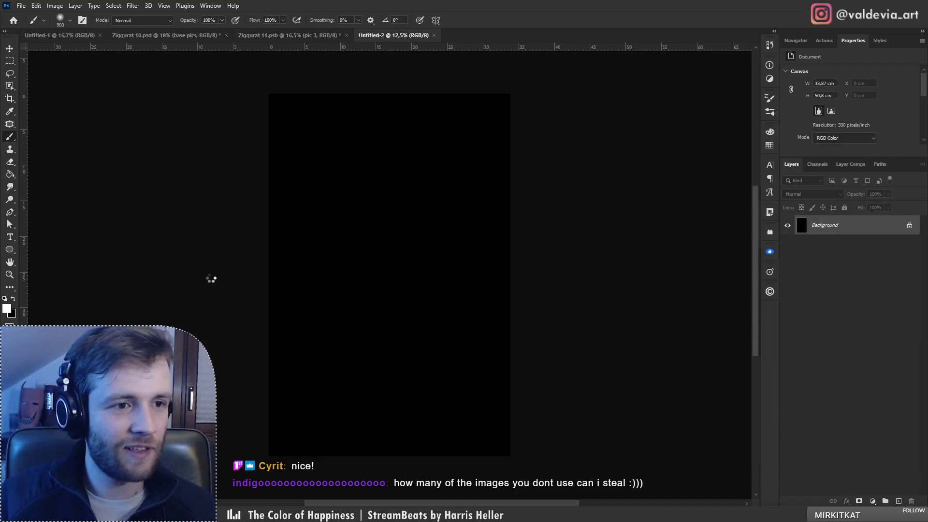
pyautogui.press('m')
pyautogui.moveTo(32, 56); pyautogui.dragTo(370, 279)
pyautogui.click(136, 5)
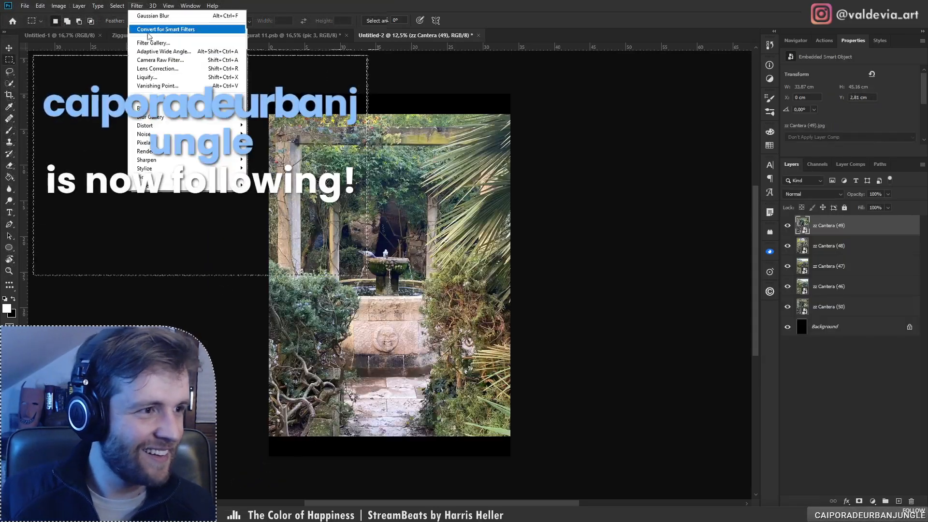
pyautogui.moveTo(148, 115)
pyautogui.click(263, 156)
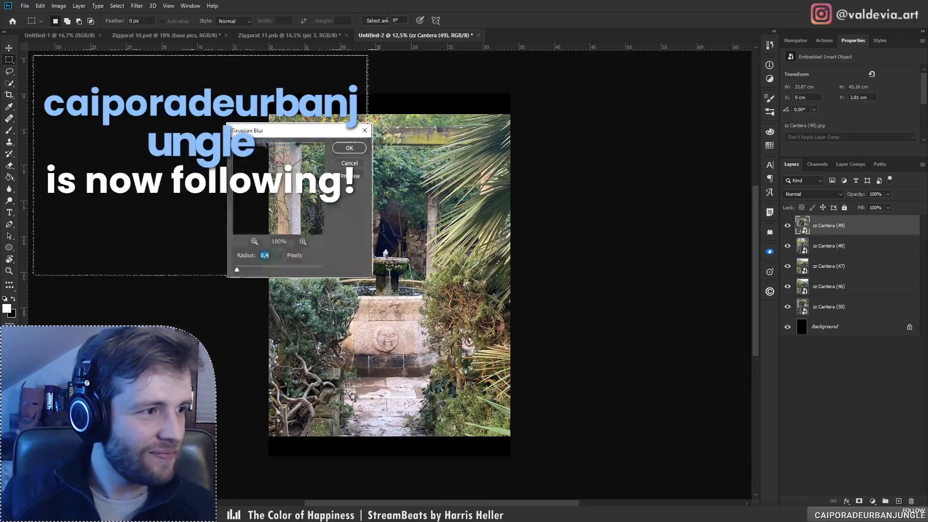
pyautogui.moveTo(236, 270); pyautogui.dragTo(236, 270)
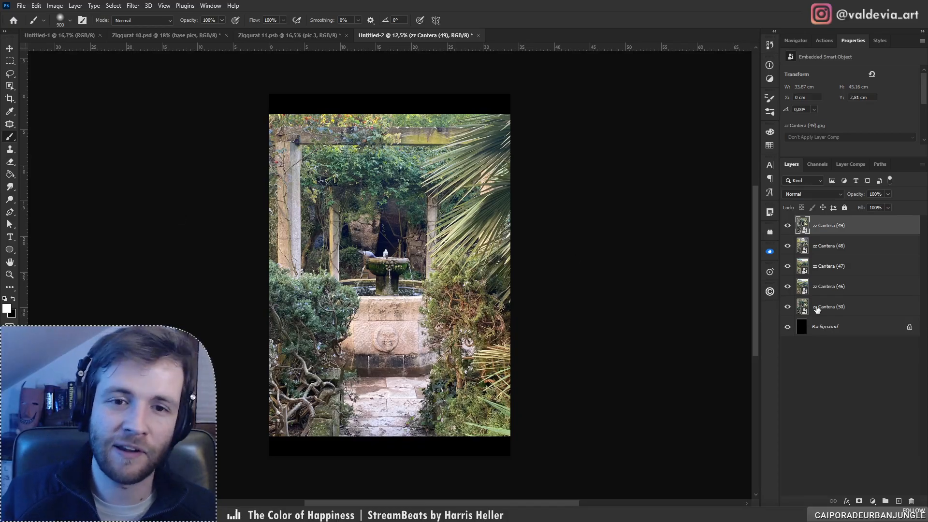
# Step: Scale all five zz Cantera photo layers together to 112.49% so they fill the canvas height, and return to the Brush tool
pyautogui.keyDown('shift'); pyautogui.click(841, 307); pyautogui.keyUp('shift')
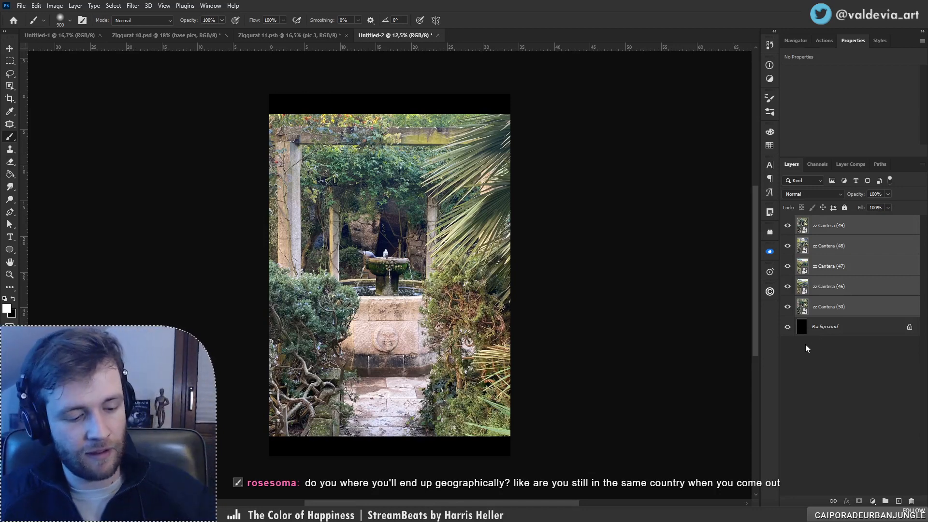
pyautogui.hotkey('ctrl', 't')
pyautogui.moveTo(399, 113); pyautogui.dragTo(399, 91)
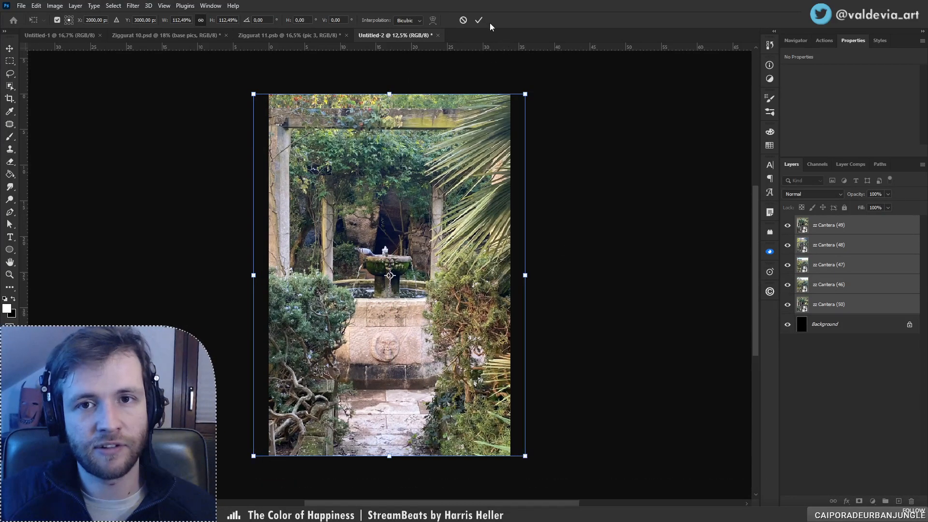
pyautogui.click(478, 20)
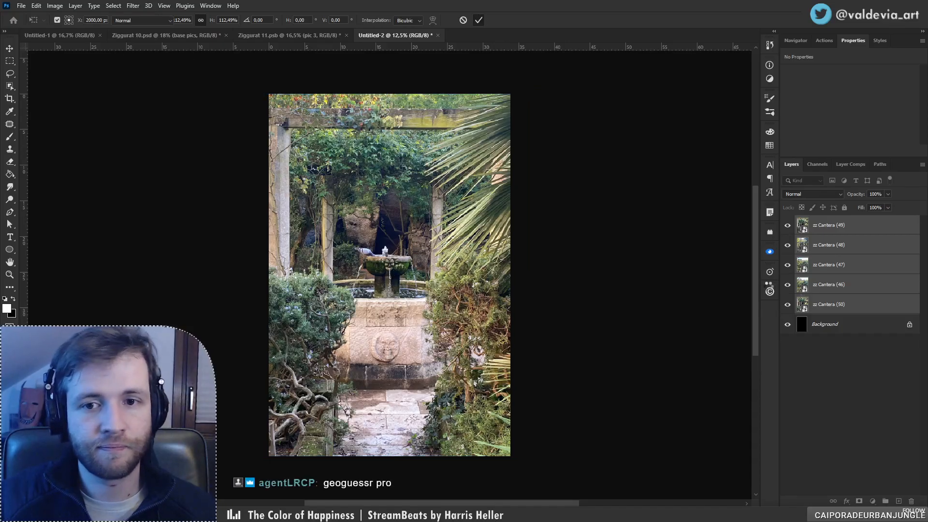
pyautogui.press('b')
# Step: Compare the garden and fountain photos by switching the visibility of the zz Cantera (46) to (50) layers one after another
pyautogui.moveTo(787, 284); pyautogui.dragTo(787, 230)
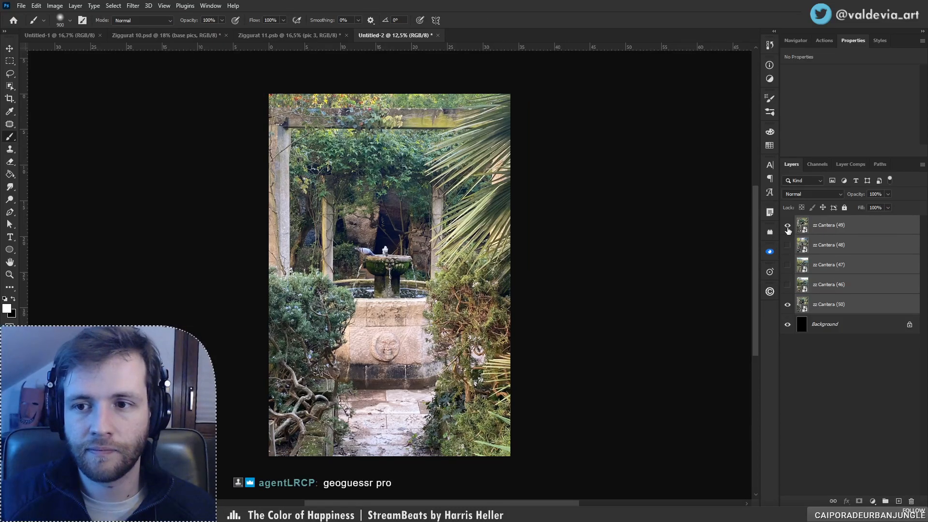
pyautogui.click(788, 230)
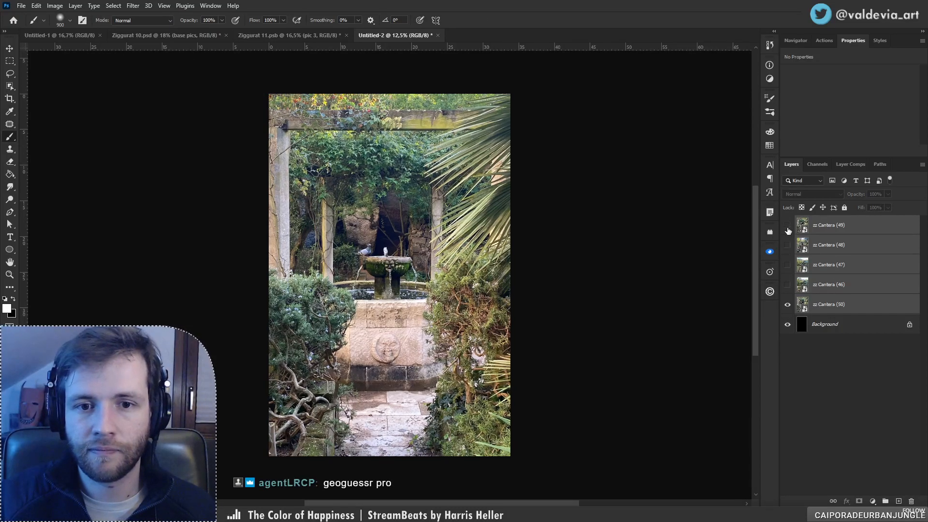
pyautogui.click(787, 304)
pyautogui.click(787, 284)
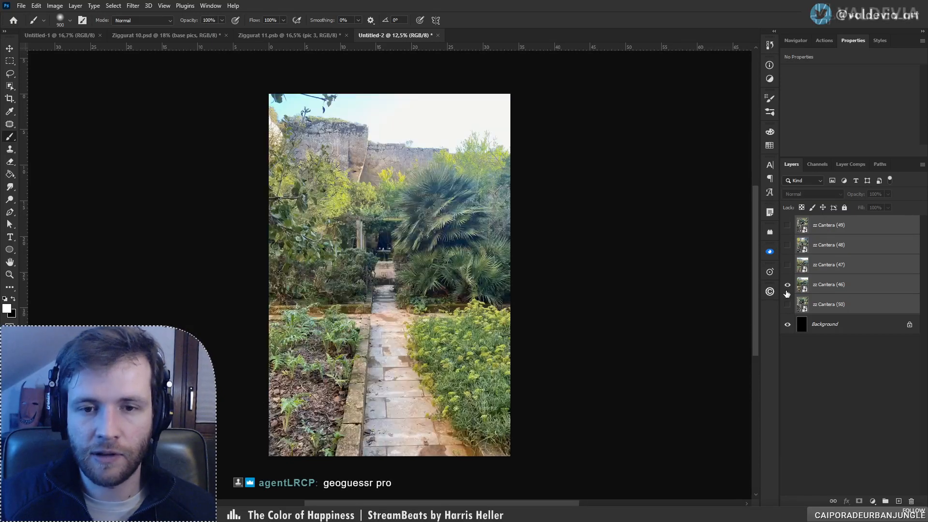
pyautogui.click(787, 264)
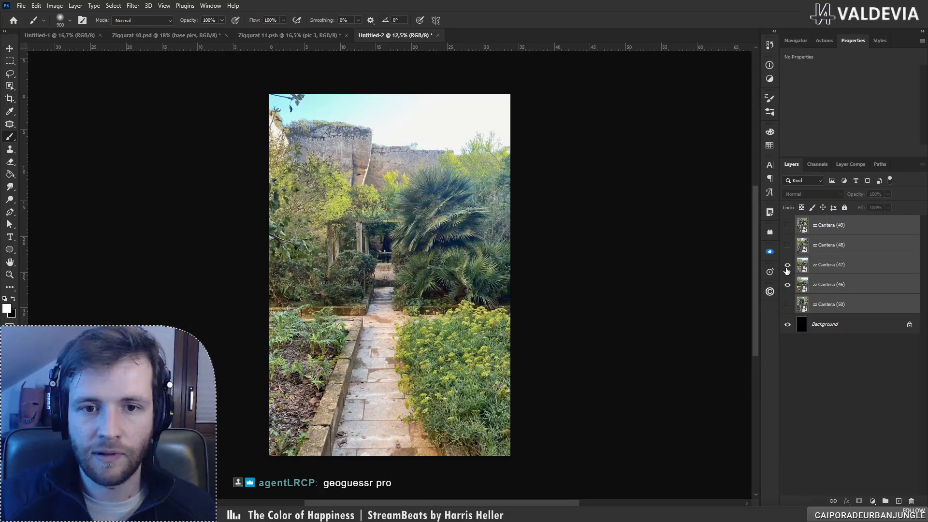
pyautogui.click(788, 244)
pyautogui.click(787, 226)
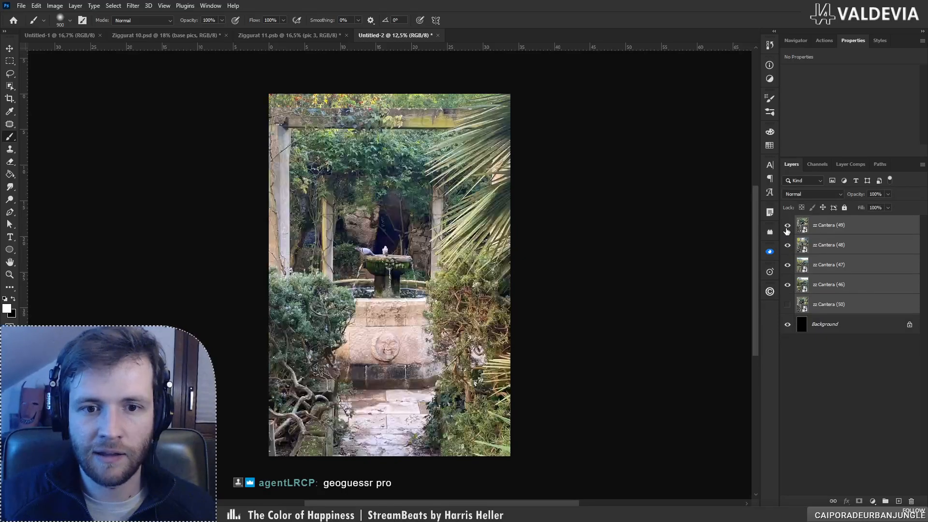
# Step: Move the zz Cantera (48) layer to the top of the stack and leave it as the only visible photo
pyautogui.click(787, 226)
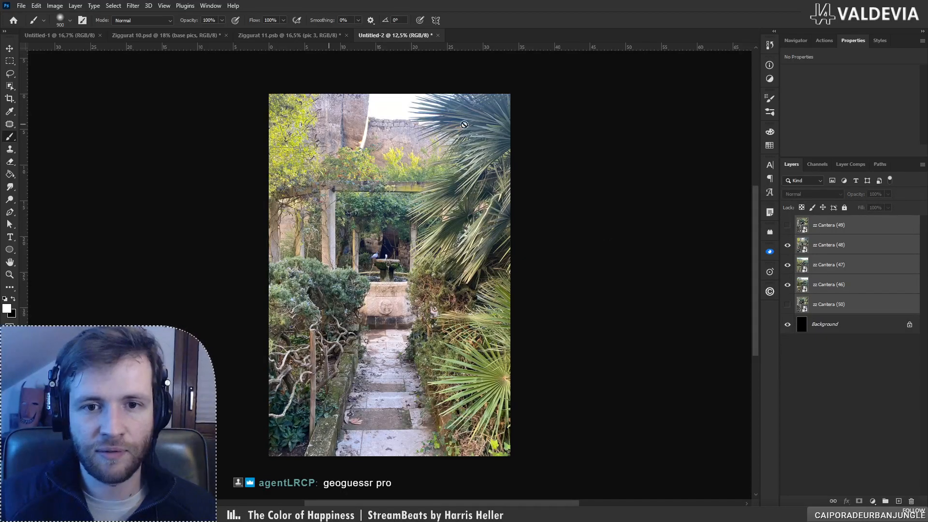
pyautogui.moveTo(868, 245); pyautogui.dragTo(837, 216)
pyautogui.moveTo(788, 264); pyautogui.dragTo(787, 285)
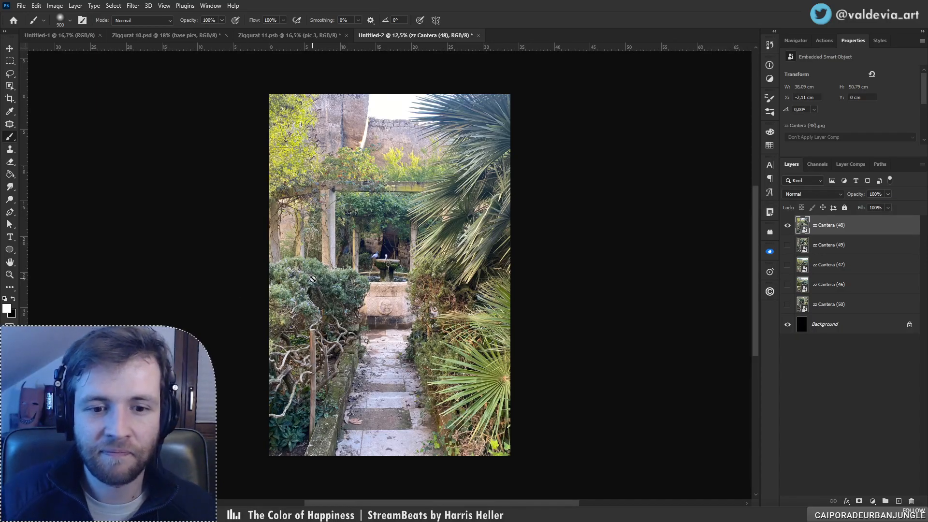
# Step: Place the dark corridor photo with two bright ceiling lights from the Ziggurat pictures folder into the Untitled-2 document
pyautogui.moveTo(322, 497)
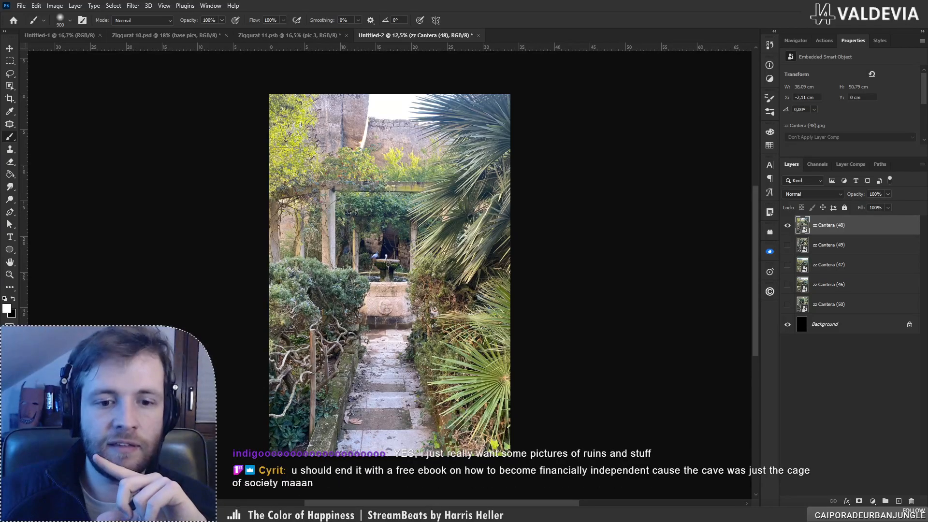
pyautogui.hotkey('alt', 'Tab')
pyautogui.hotkey('alt', 'Left')
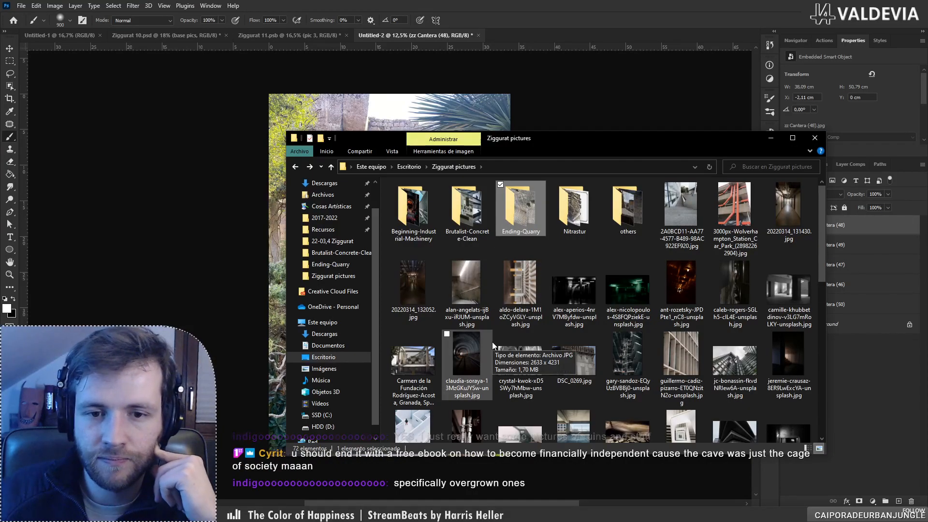
pyautogui.scroll(-2, 492, 341)
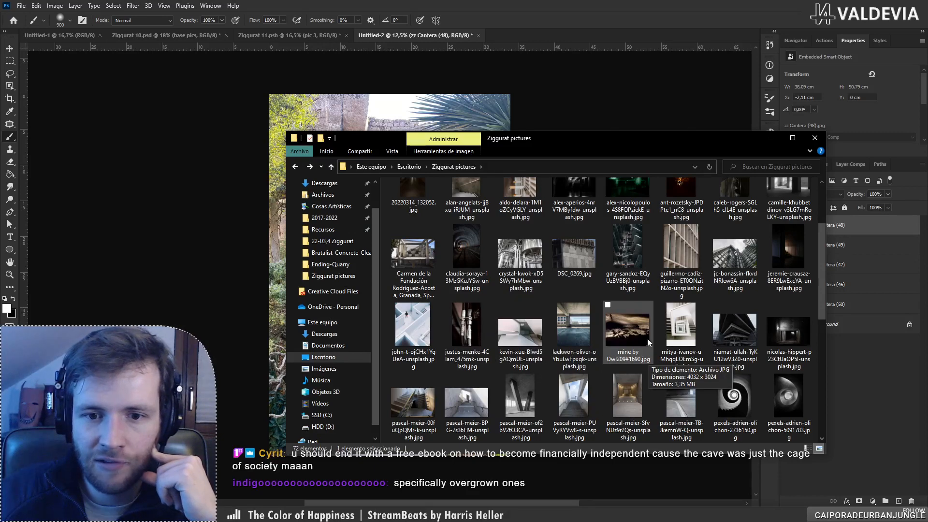
pyautogui.scroll(-3, 647, 337)
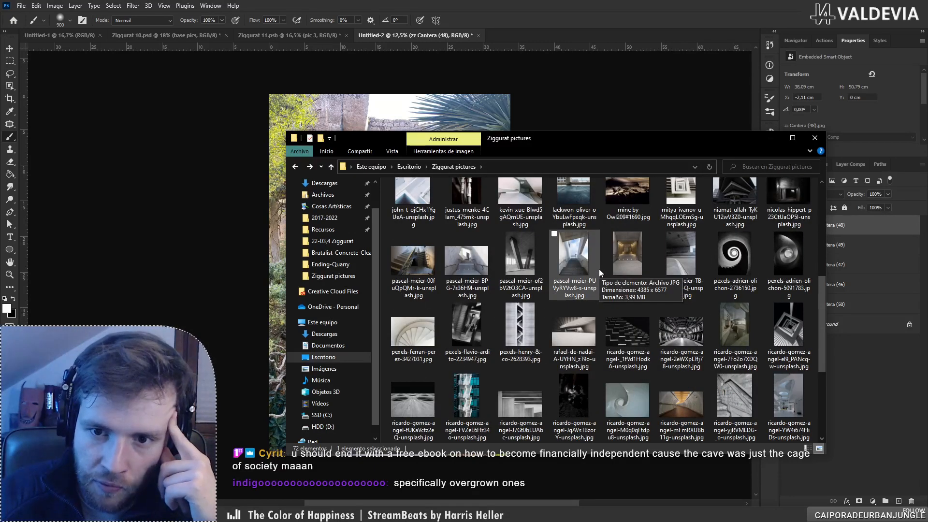
pyautogui.scroll(-3, 598, 266)
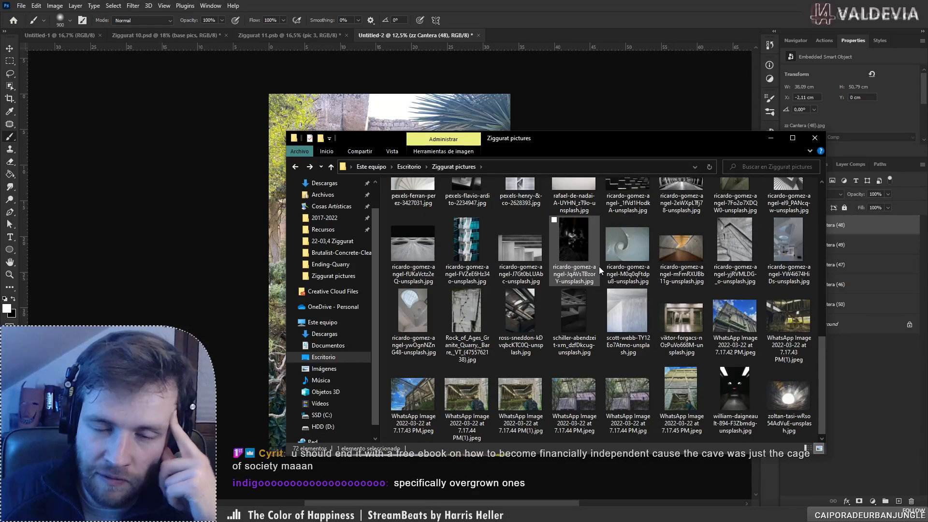
pyautogui.moveTo(743, 396); pyautogui.dragTo(242, 217)
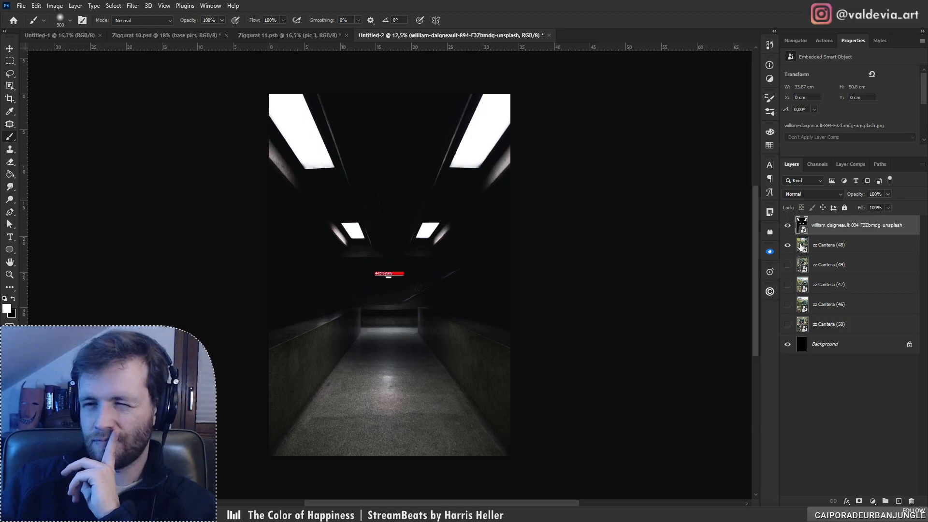
# Step: Compare the corridor photo with the zz Cantera (48) garden by swapping their stacking order and toggling the garden layer's visibility
pyautogui.moveTo(801, 248); pyautogui.dragTo(793, 225)
pyautogui.click(788, 226)
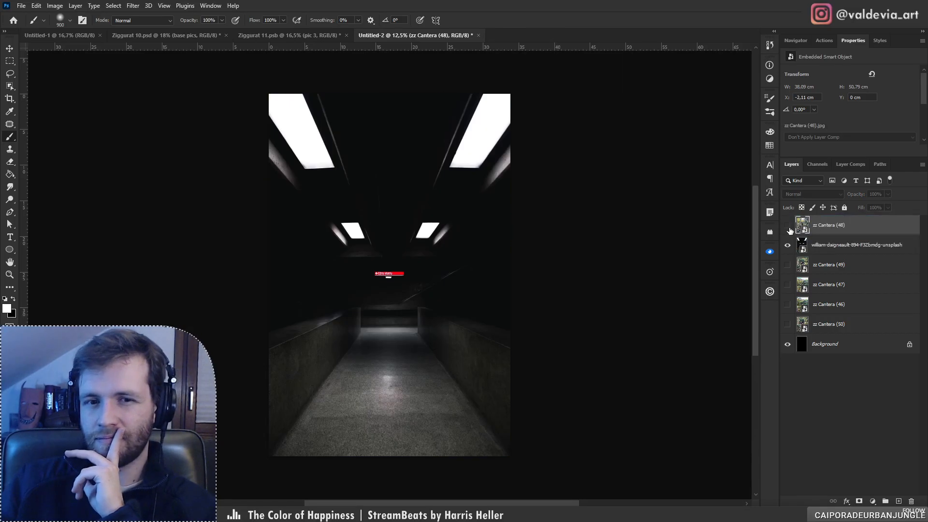
pyautogui.click(788, 226)
pyautogui.click(787, 226)
pyautogui.click(788, 226)
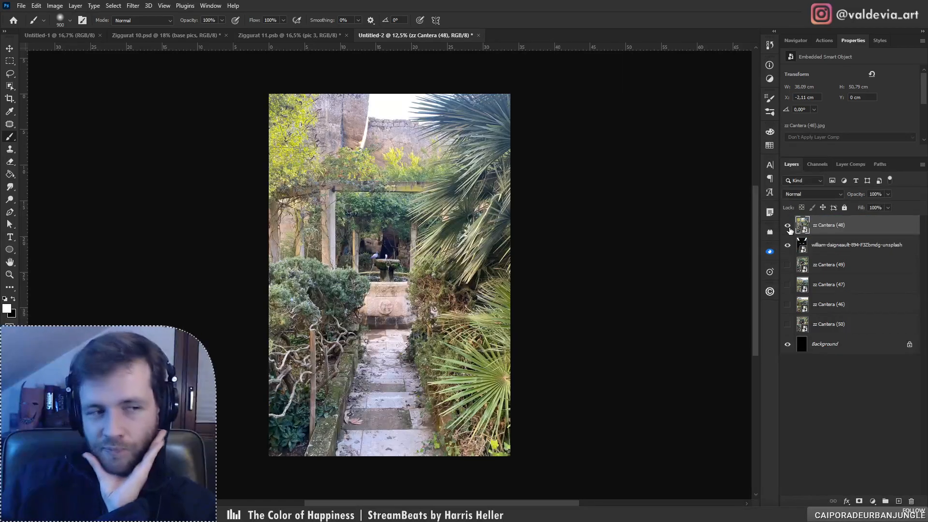
pyautogui.moveTo(802, 245); pyautogui.dragTo(804, 223)
pyautogui.hotkey('ctrl', 't')
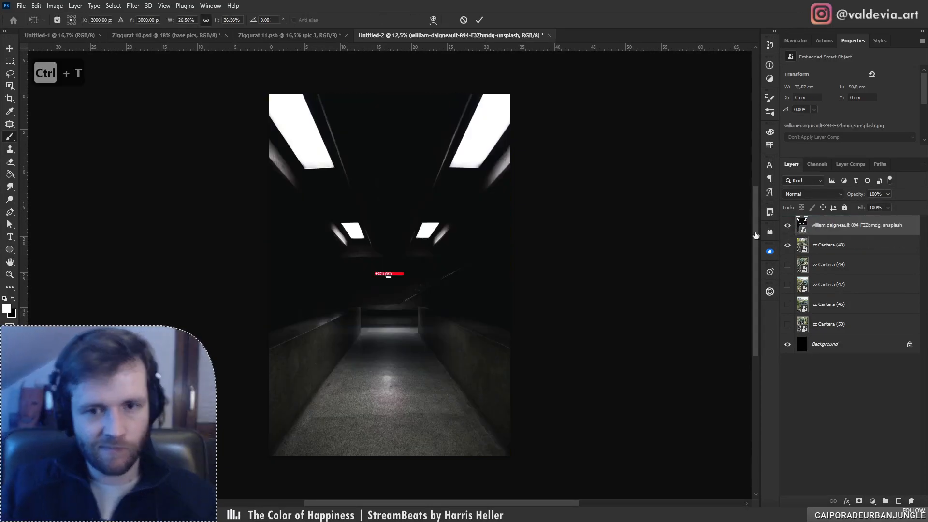
pyautogui.moveTo(510, 274); pyautogui.dragTo(554, 279)
pyautogui.moveTo(858, 194); pyautogui.dragTo(801, 192)
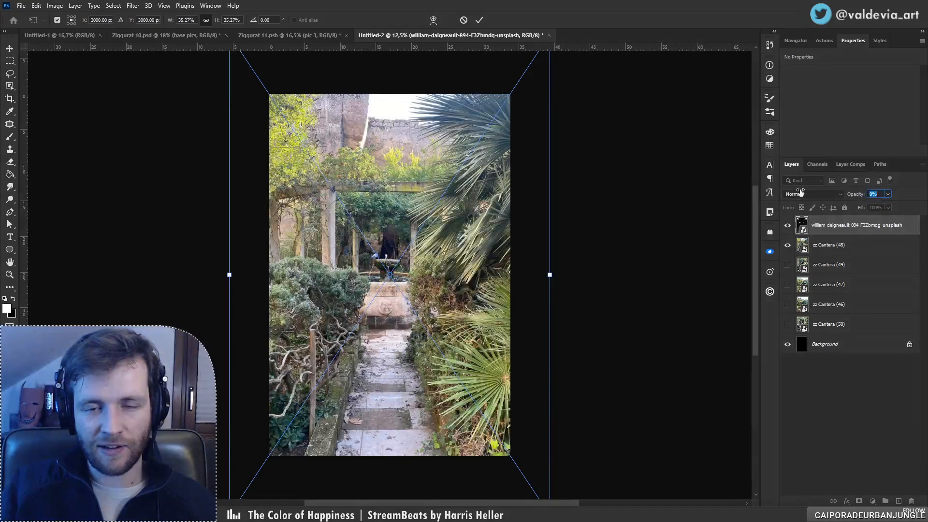
pyautogui.click(465, 21)
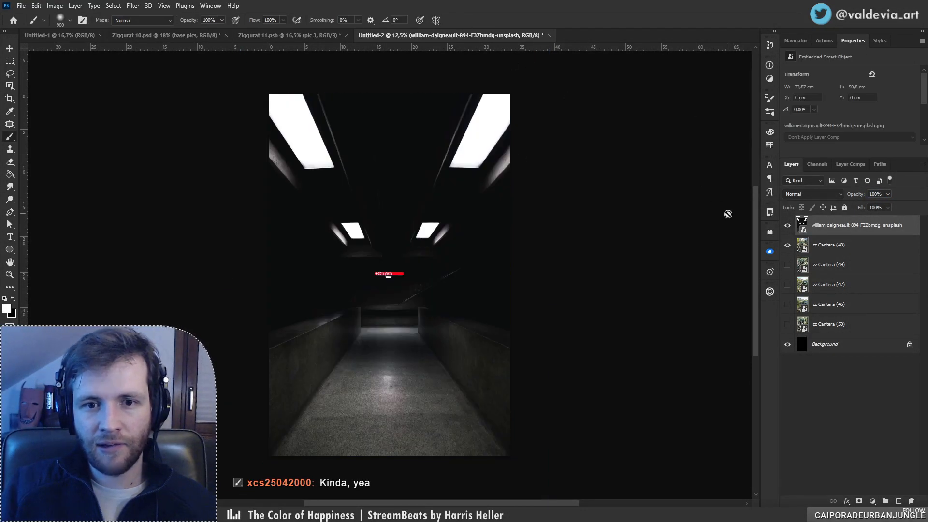
# Step: Hide the corridor and zz Cantera (48) layers and show the zz Cantera (49) fountain photo
pyautogui.click(788, 245)
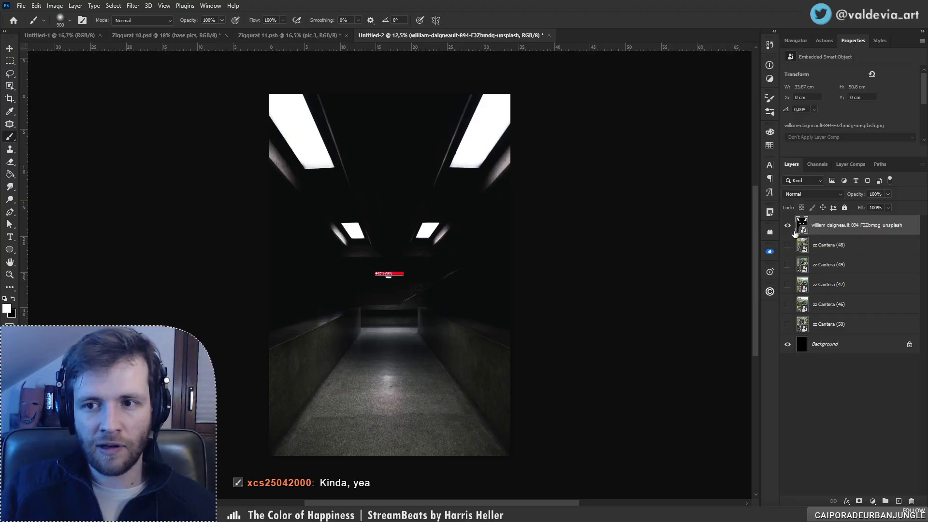
pyautogui.click(788, 226)
pyautogui.click(787, 265)
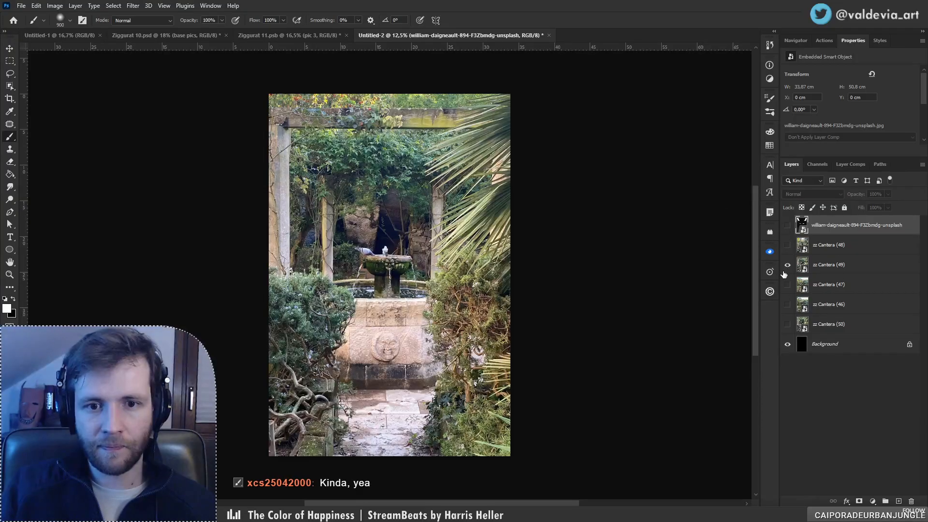
# Step: Hide Cantera (49) and compare the other Cantera photos, leaving only Cantera (47) and Cantera (46) shown among them
pyautogui.click(787, 285)
pyautogui.click(787, 265)
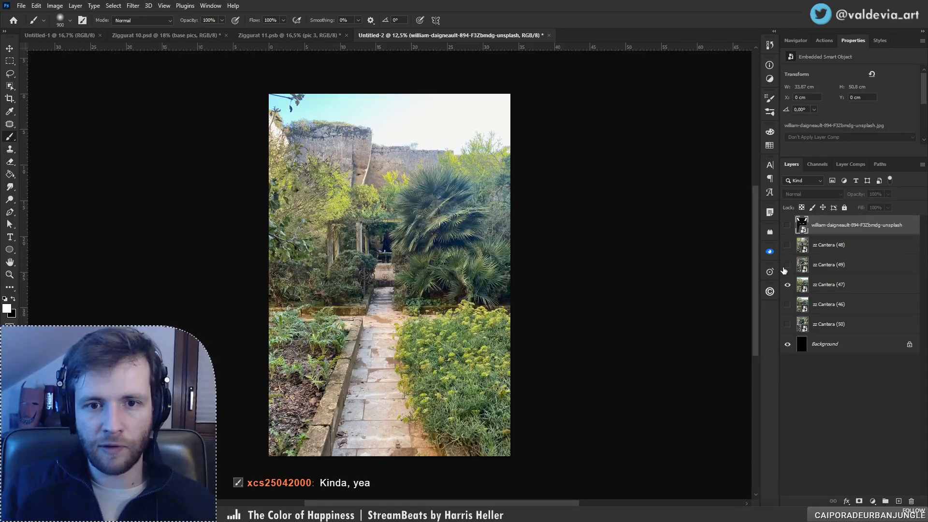
pyautogui.click(787, 304)
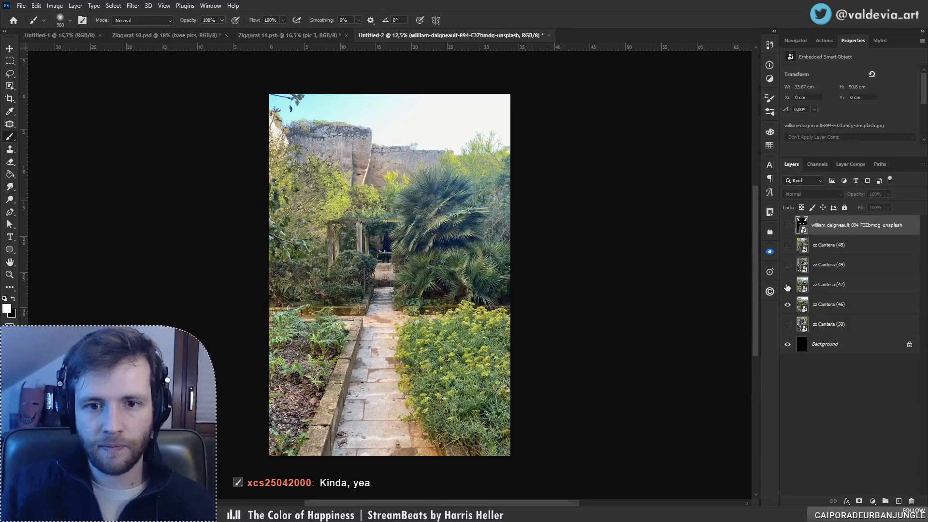
pyautogui.click(787, 285)
pyautogui.click(787, 285)
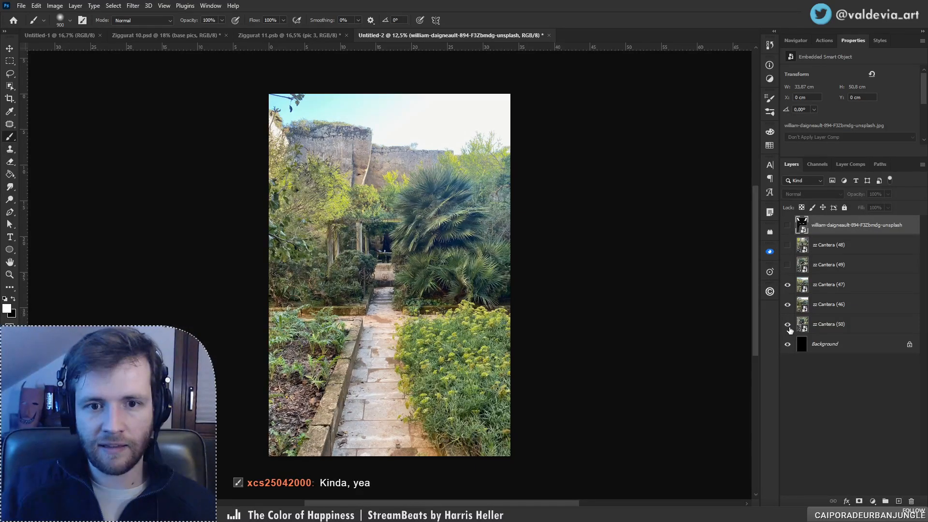
pyautogui.moveTo(788, 305); pyautogui.dragTo(787, 285)
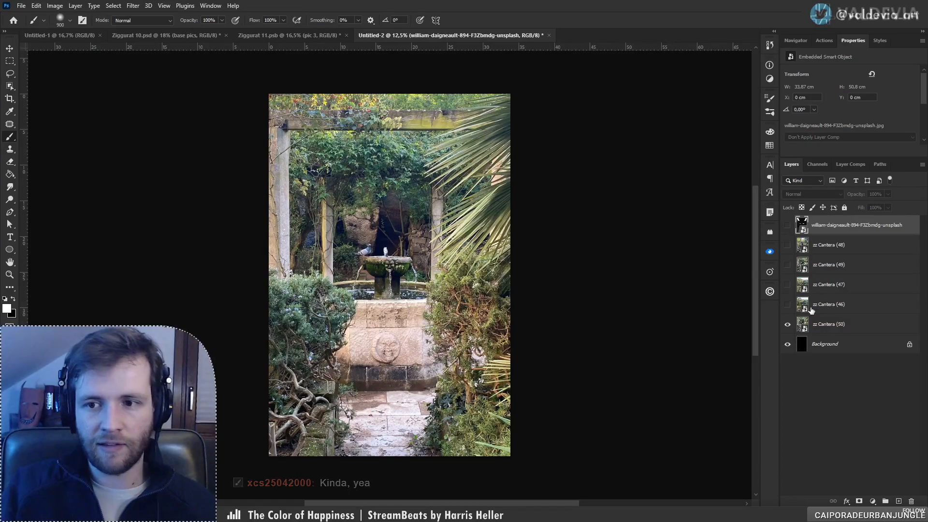
pyautogui.click(787, 324)
pyautogui.click(787, 305)
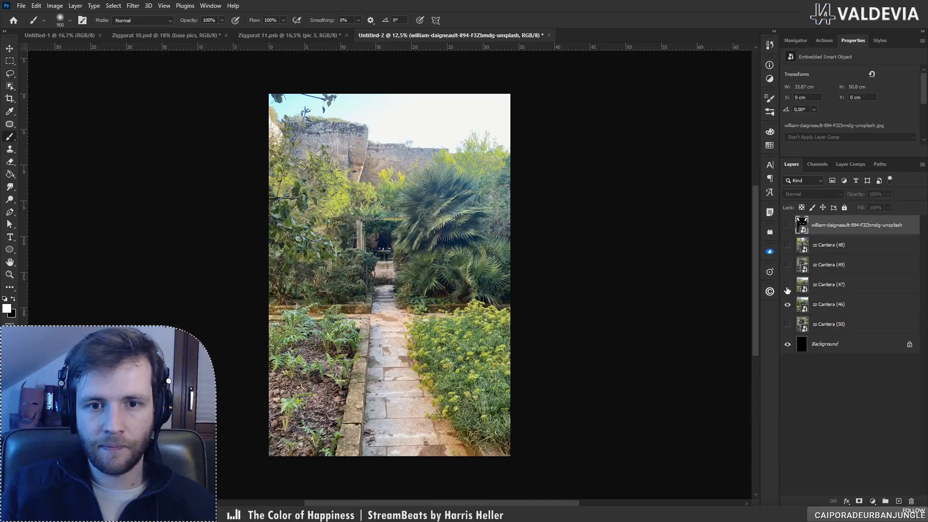
pyautogui.click(787, 285)
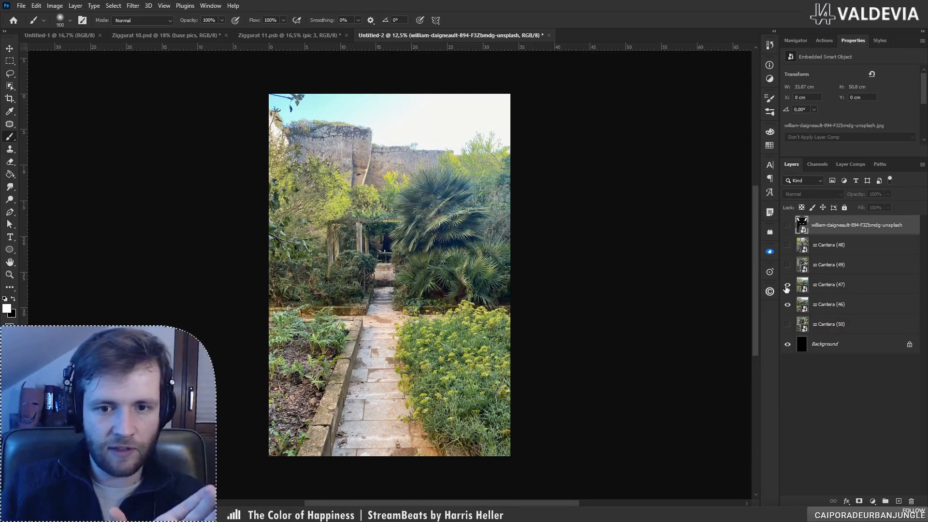
# Step: Compare the dark corridor photo with the garden photo beneath it, leaving the corridor layer shown
pyautogui.click(788, 225)
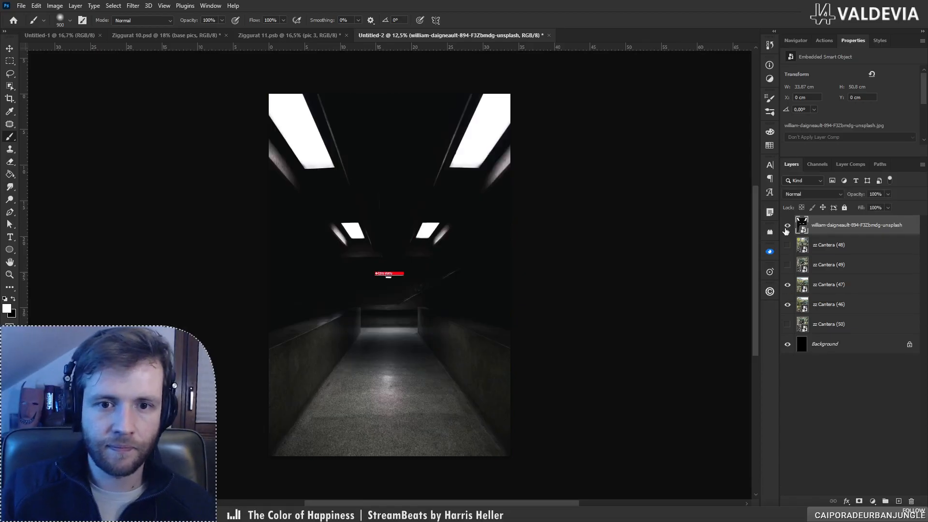
pyautogui.click(788, 225)
pyautogui.click(787, 225)
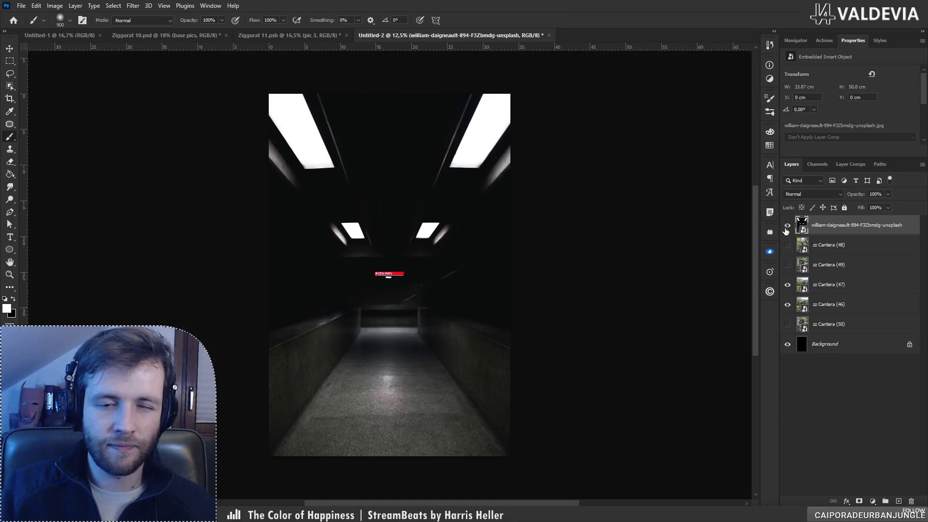
pyautogui.click(787, 225)
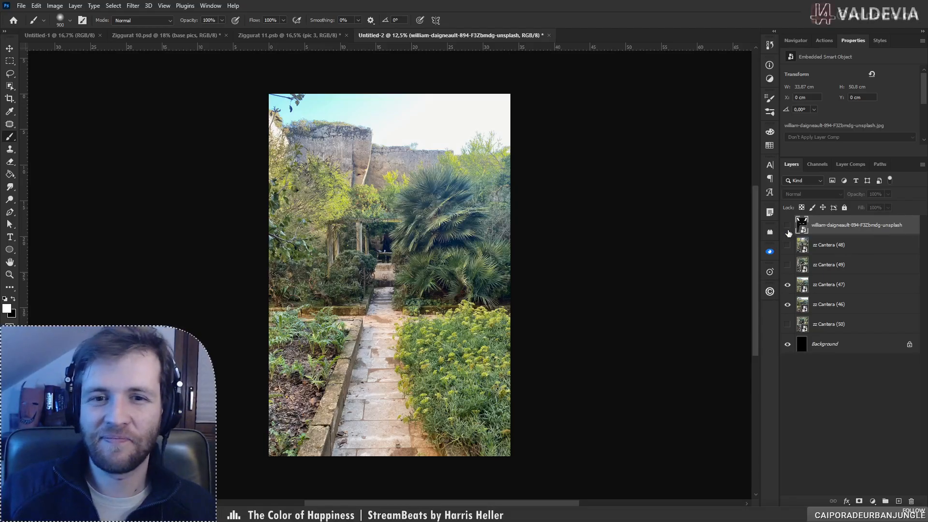
pyautogui.click(787, 226)
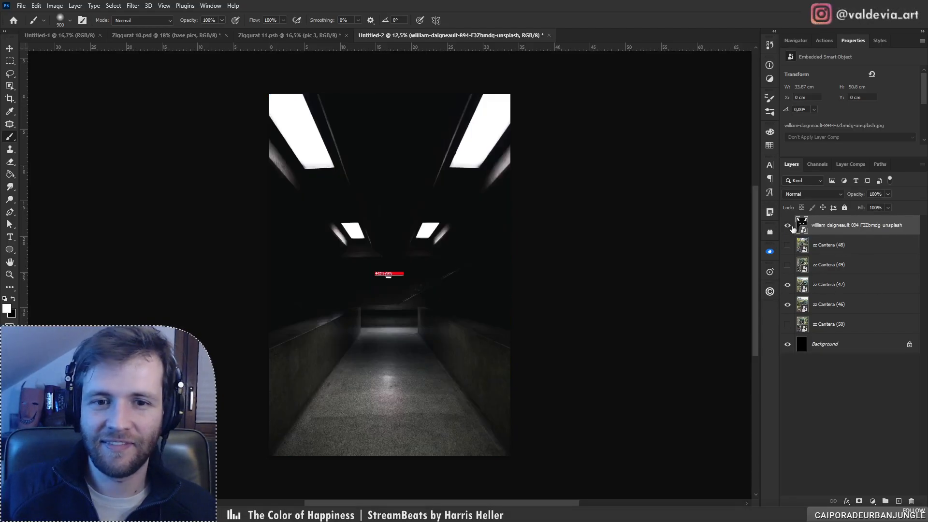
# Step: With Cantera (47) above the corridor photo at 40% opacity, scale it to 52.26% and shift it down to match the corridor's perspective
pyautogui.moveTo(827, 284); pyautogui.dragTo(830, 222)
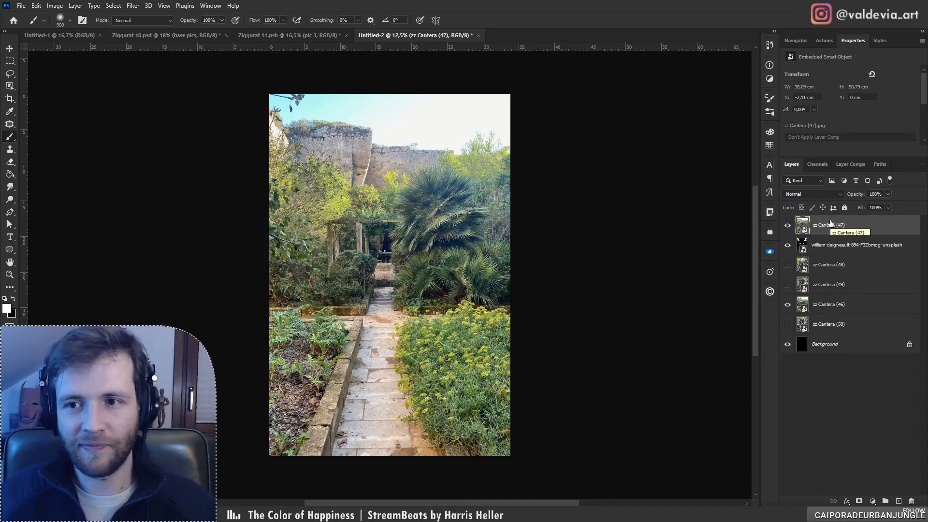
pyautogui.moveTo(856, 196); pyautogui.dragTo(830, 196)
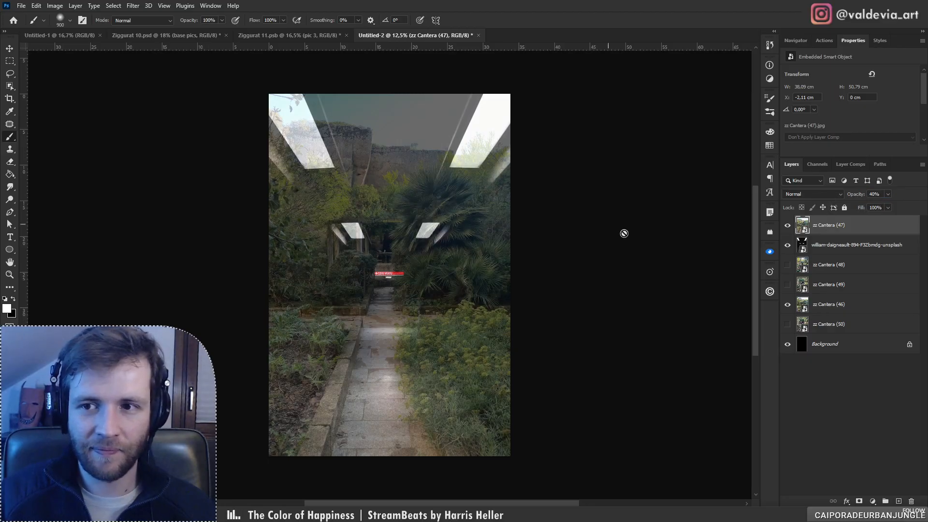
pyautogui.hotkey('ctrl', 't')
pyautogui.moveTo(521, 273); pyautogui.dragTo(485, 305)
pyautogui.moveTo(581, 321)
pyautogui.mouseDown()
pyautogui.moveTo(644, 320)
pyautogui.moveTo(592, 320)
pyautogui.mouseUp()
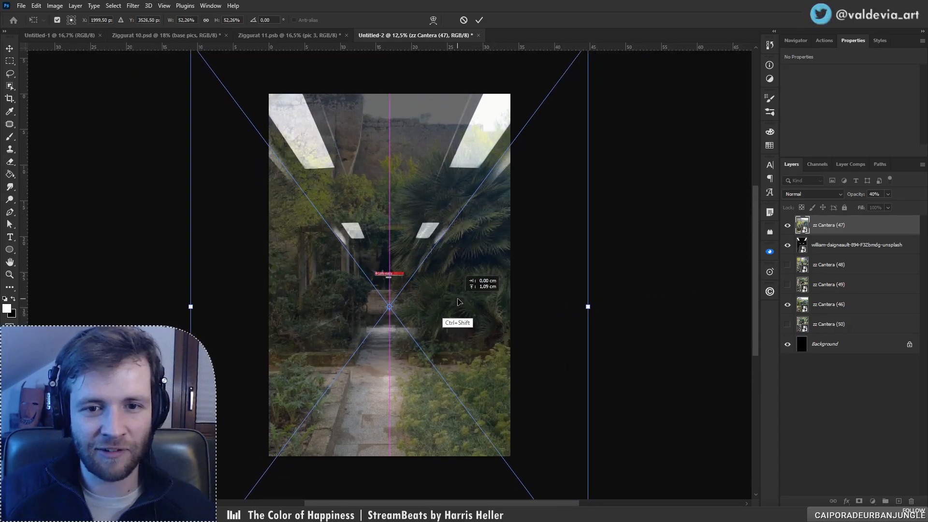
pyautogui.hotkey('ctrl', 'z')
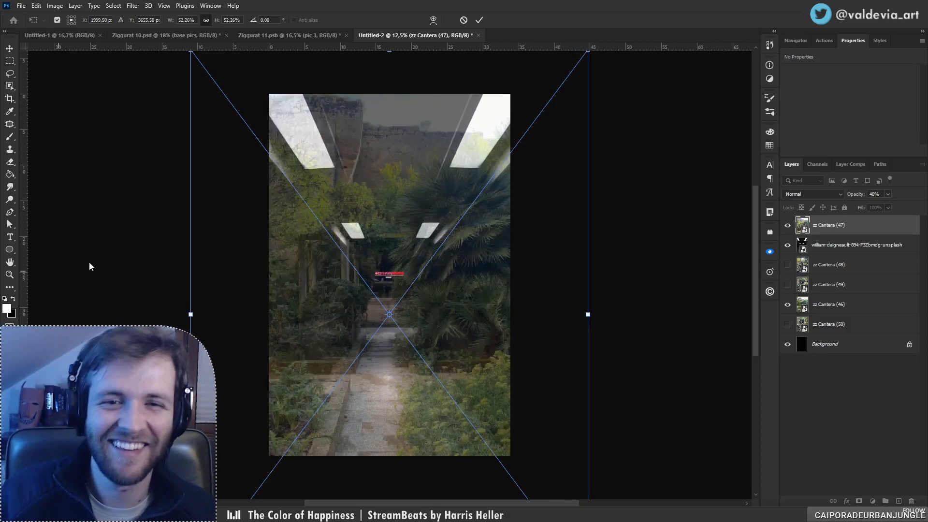
pyautogui.click(479, 19)
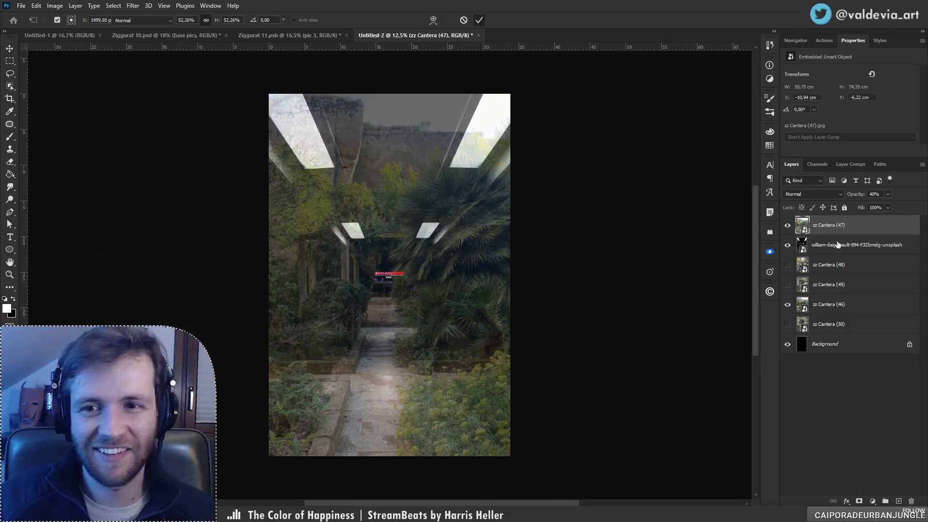
# Step: Restore Cantera (47) to 100% opacity, compare it with the corridor photo, and place the corridor layer above it
pyautogui.press('b')
pyautogui.moveTo(855, 194); pyautogui.dragTo(924, 194)
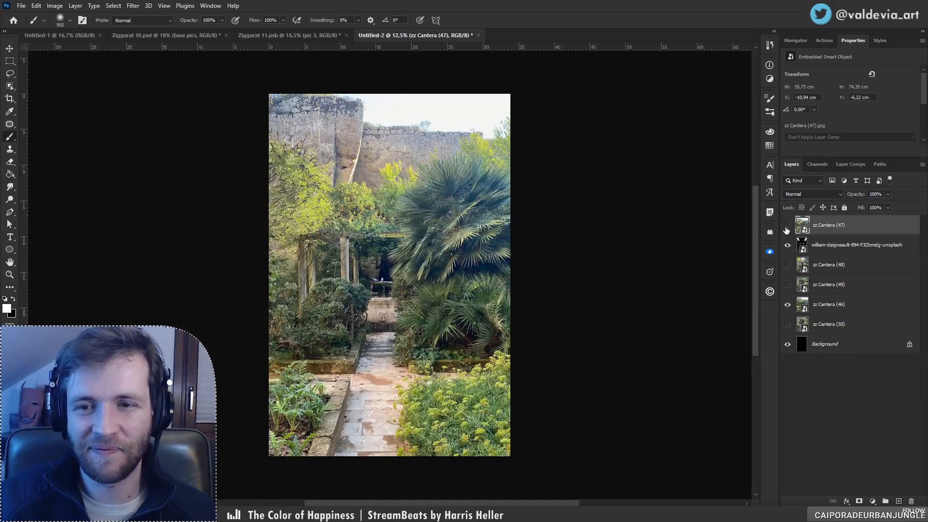
pyautogui.click(787, 226)
pyautogui.click(787, 226)
pyautogui.click(788, 226)
pyautogui.click(787, 226)
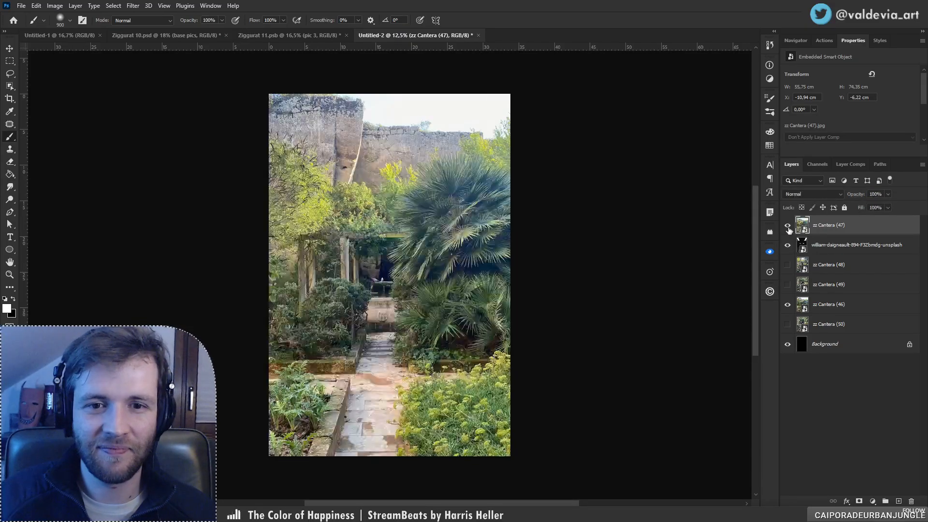
pyautogui.click(788, 227)
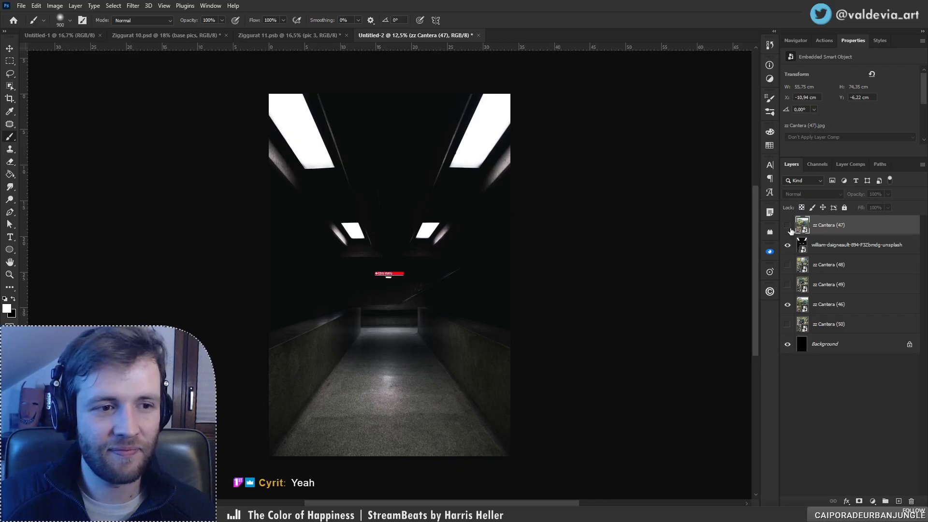
pyautogui.click(787, 226)
pyautogui.moveTo(841, 245); pyautogui.dragTo(841, 217)
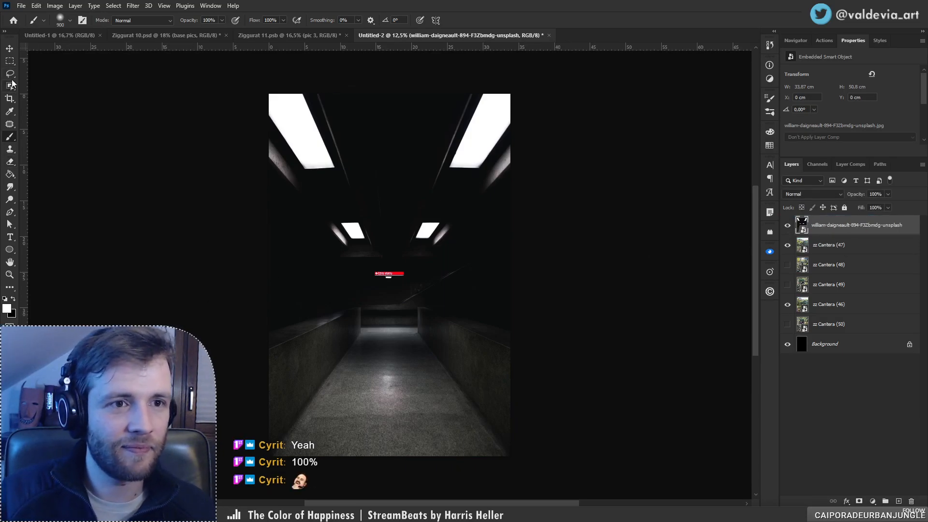
# Step: Outline the corridor's floor and both side walls with the Polygonal Lasso and mask the corridor layer to that selection
pyautogui.click(9, 76)
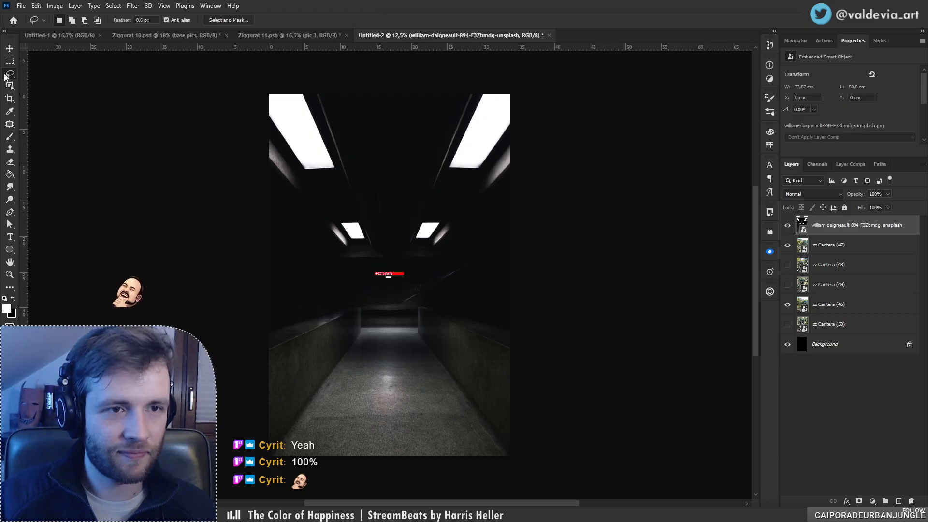
pyautogui.rightClick(5, 76)
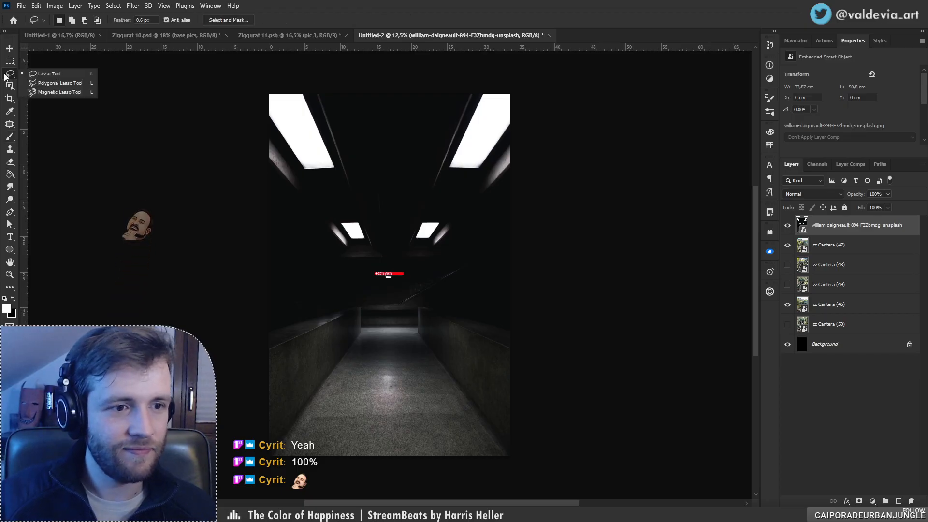
pyautogui.click(57, 82)
pyautogui.click(253, 335)
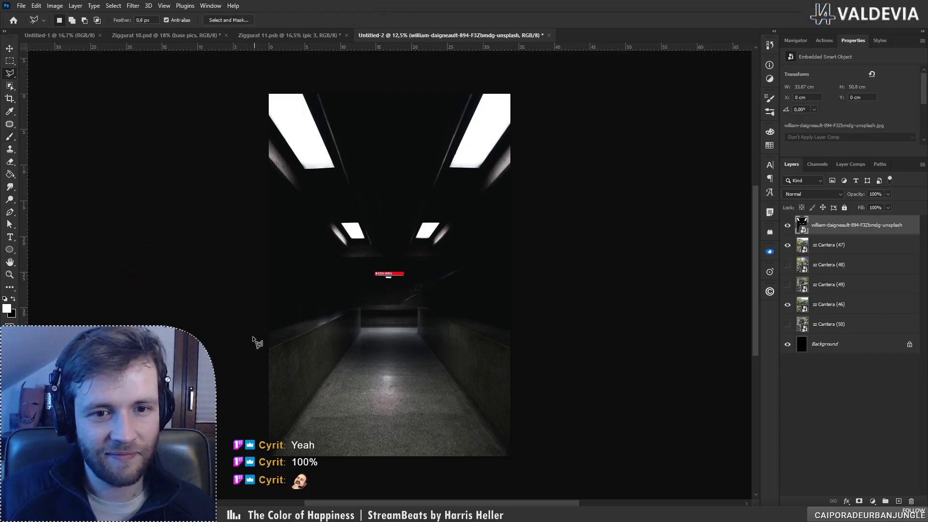
pyautogui.click(344, 307)
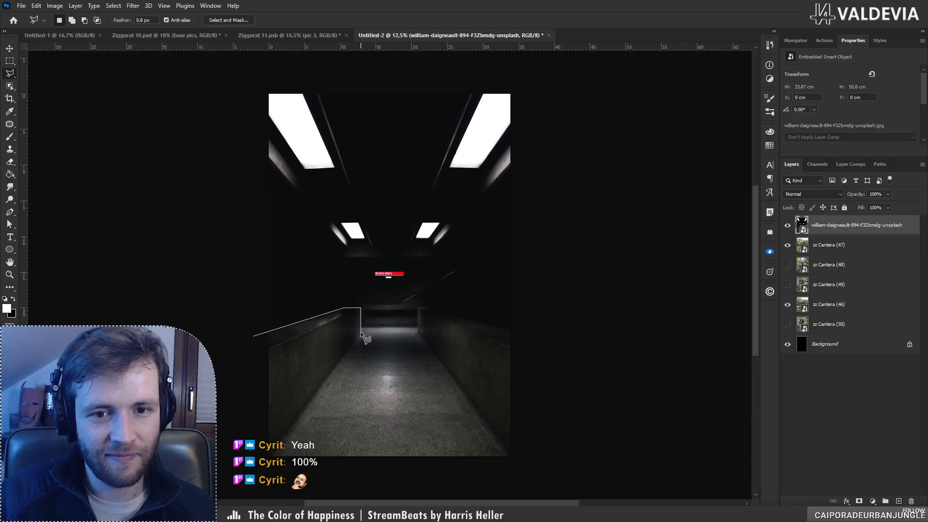
pyautogui.click(360, 332)
pyautogui.click(417, 332)
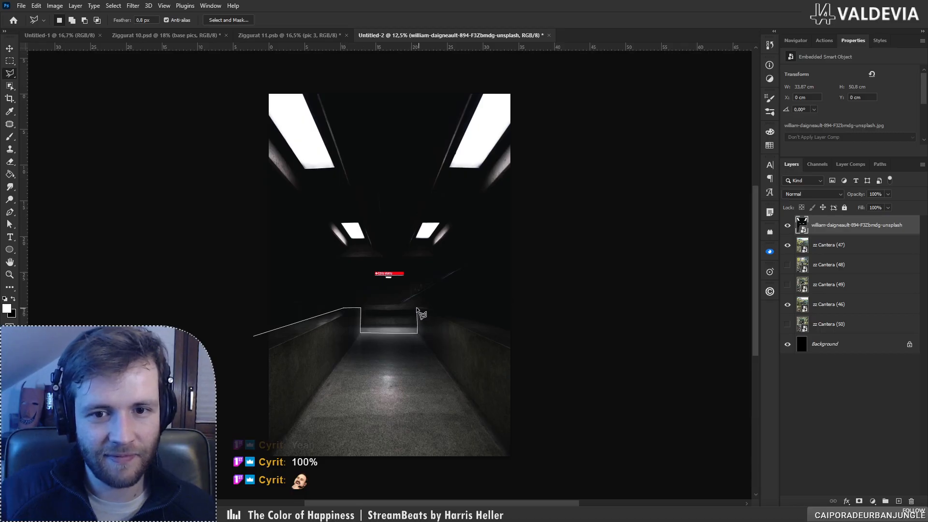
pyautogui.click(417, 307)
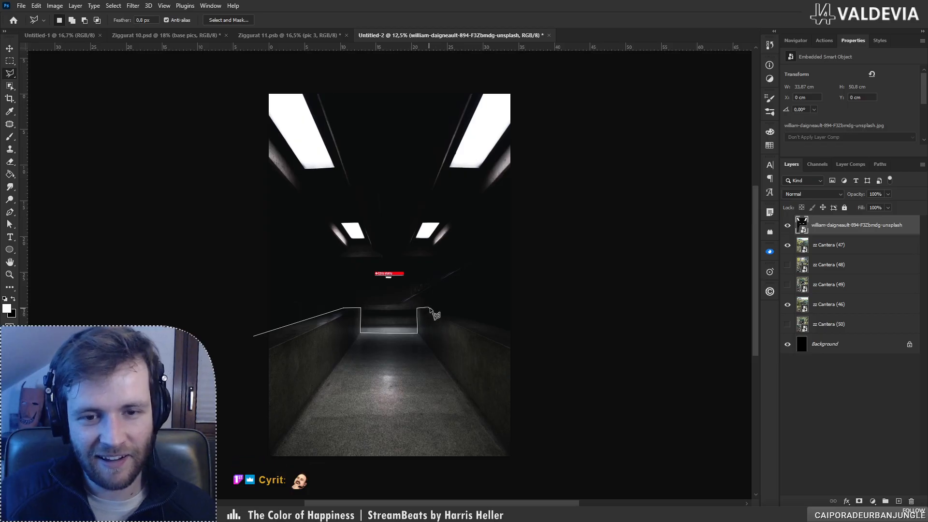
pyautogui.press('BackSpace')
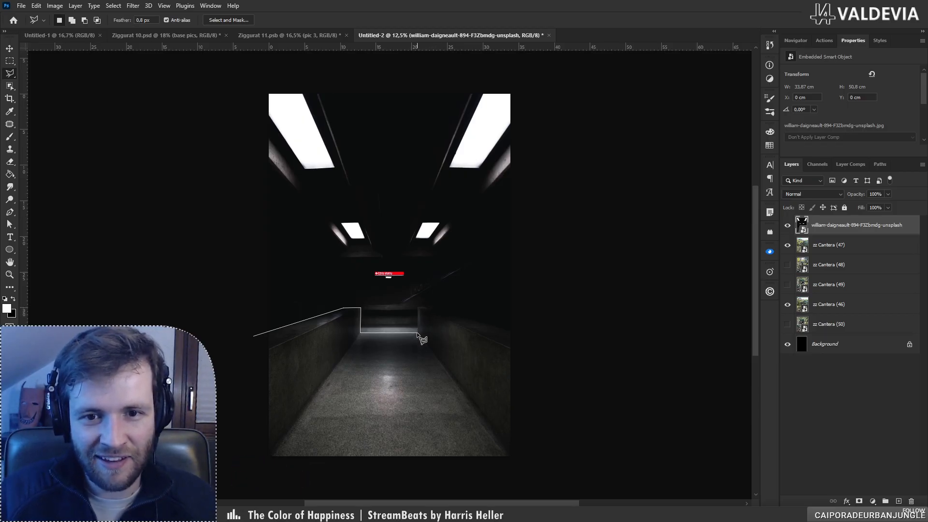
pyautogui.click(418, 308)
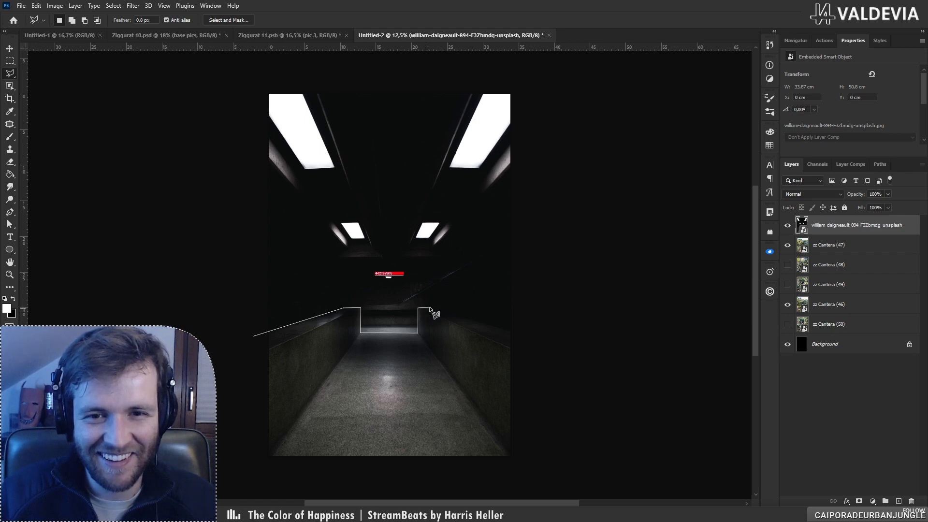
pyautogui.click(430, 307)
pyautogui.click(530, 337)
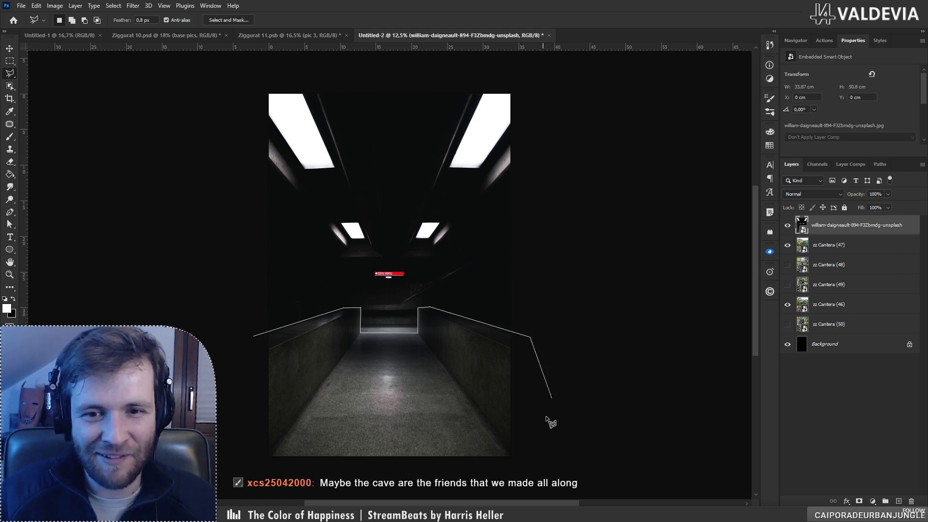
pyautogui.click(532, 474)
pyautogui.doubleClick(255, 474)
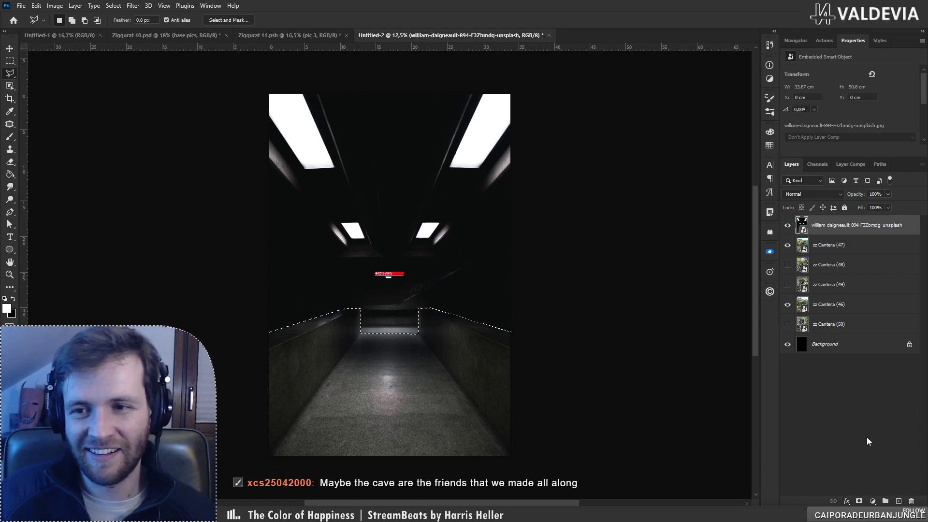
pyautogui.click(858, 501)
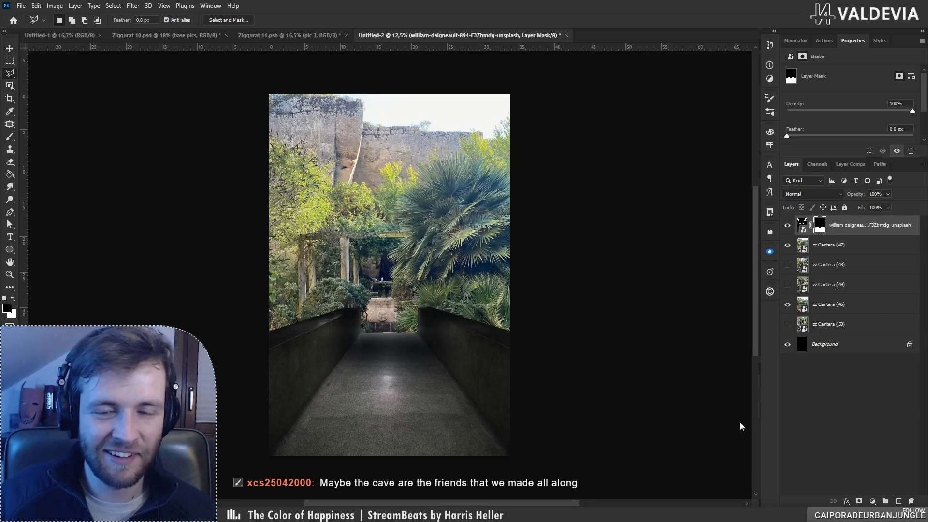
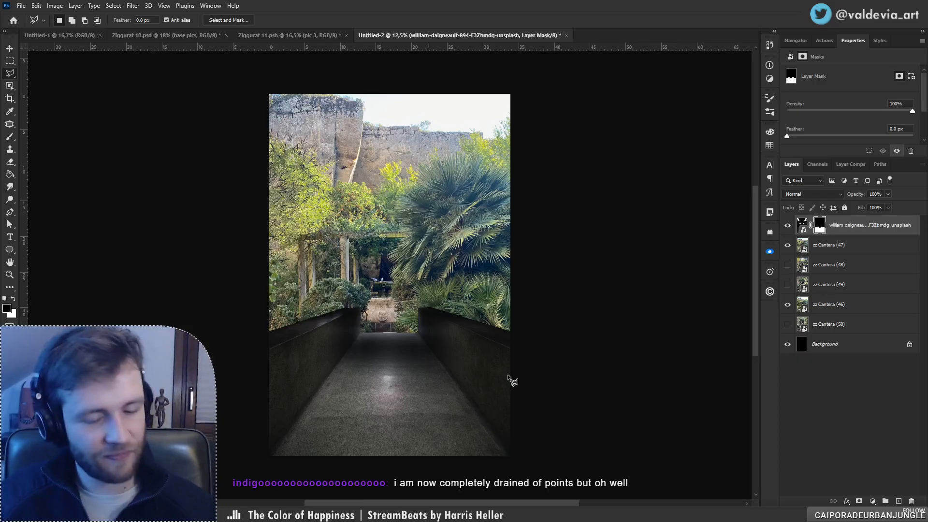
pyautogui.click(801, 225)
pyautogui.hotkey('ctrl', 'r')
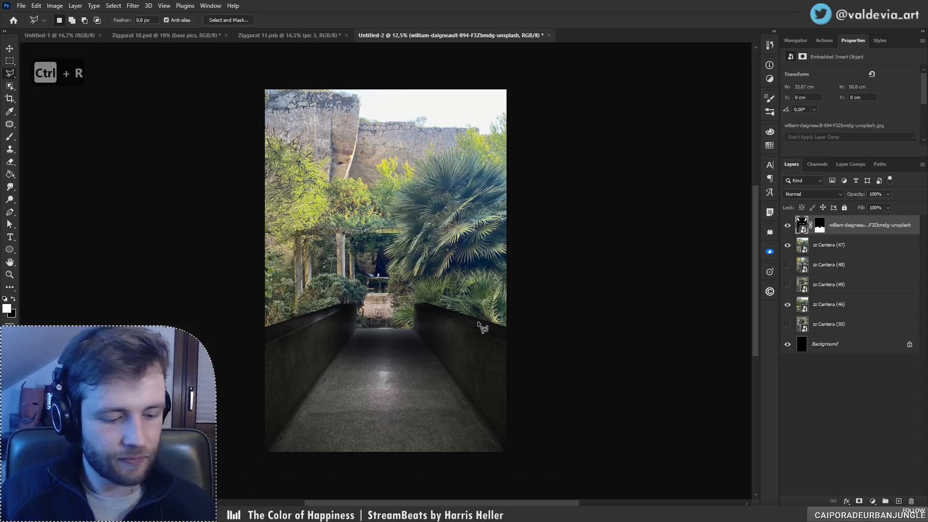
pyautogui.hotkey('ctrl', 't')
pyautogui.moveTo(507, 270)
pyautogui.mouseDown()
pyautogui.moveTo(655, 272)
pyautogui.moveTo(485, 271)
pyautogui.moveTo(509, 271)
pyautogui.mouseUp()
pyautogui.moveTo(363, 358)
pyautogui.mouseDown()
pyautogui.moveTo(592, 256)
pyautogui.moveTo(343, 360)
pyautogui.moveTo(359, 357)
pyautogui.moveTo(353, 368)
pyautogui.mouseUp()
pyautogui.hotkey('ctrl', 'z')
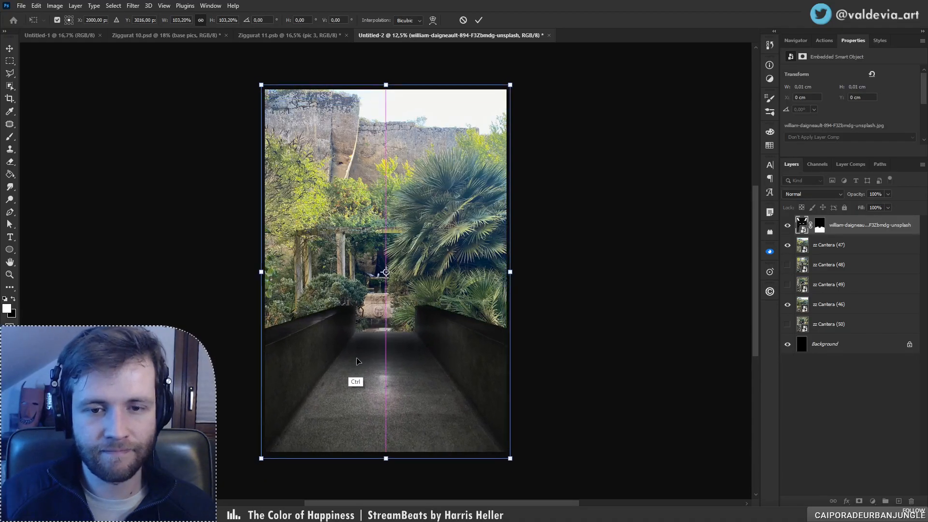
pyautogui.click(464, 21)
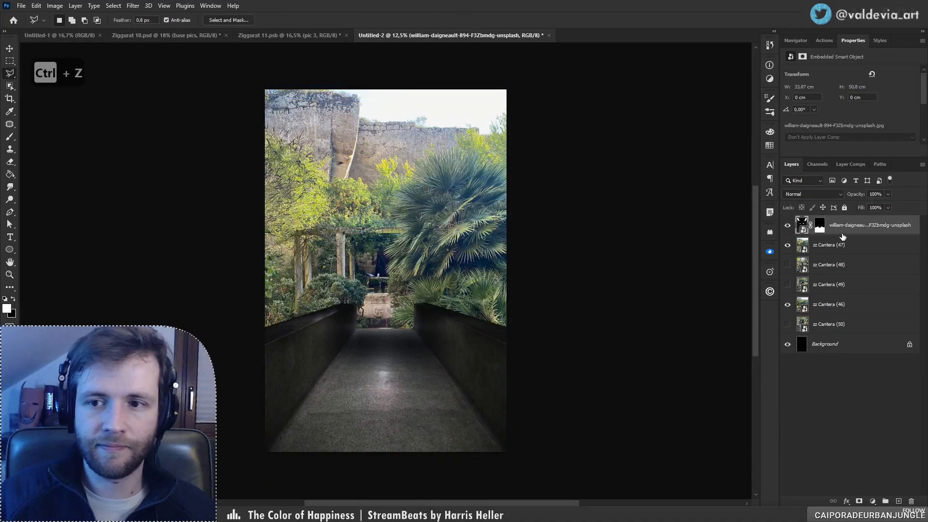
# Step: Hide Cantera (47) and show Cantera (48) as the garden background behind the masked corridor
pyautogui.click(787, 245)
pyautogui.click(788, 265)
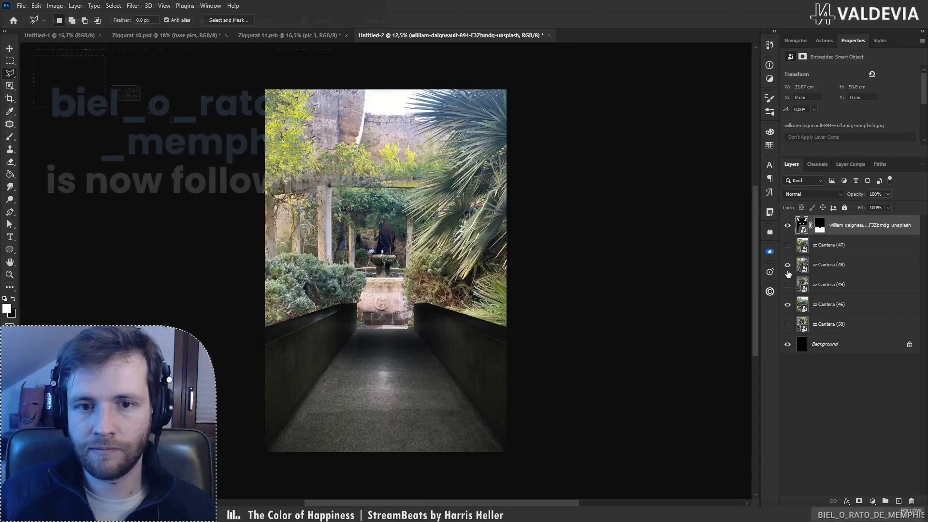
pyautogui.click(137, 5)
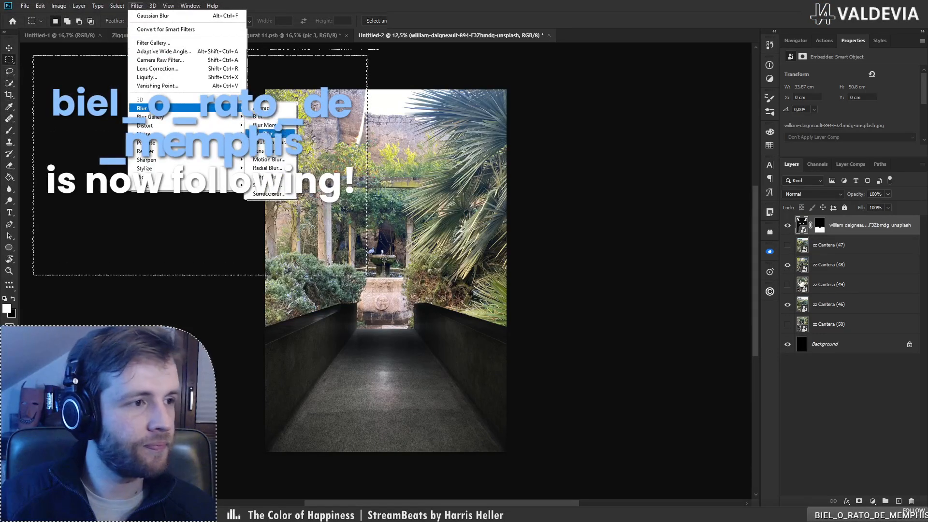
pyautogui.click(155, 14)
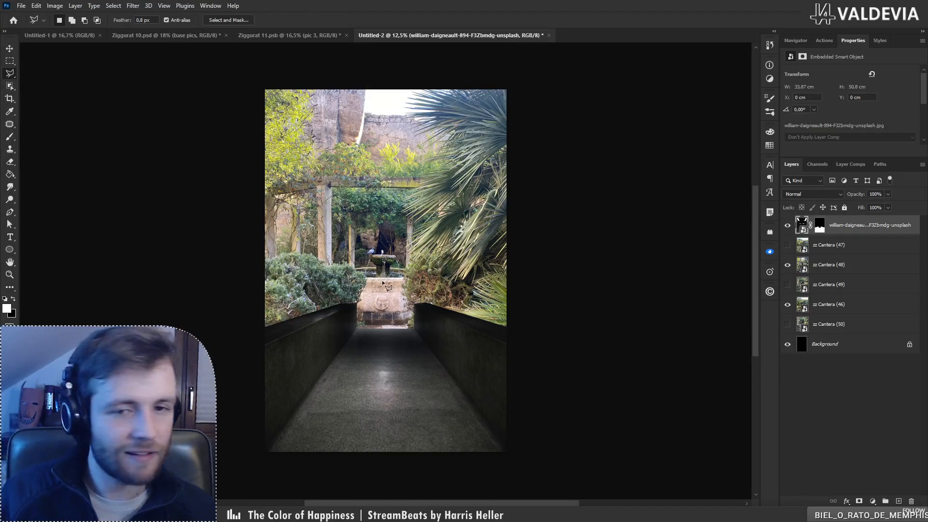
pyautogui.press('z')
pyautogui.moveTo(374, 283)
pyautogui.mouseDown()
pyautogui.moveTo(341, 285)
pyautogui.moveTo(365, 287)
pyautogui.mouseUp()
pyautogui.moveTo(383, 322); pyautogui.dragTo(396, 321)
pyautogui.press('l')
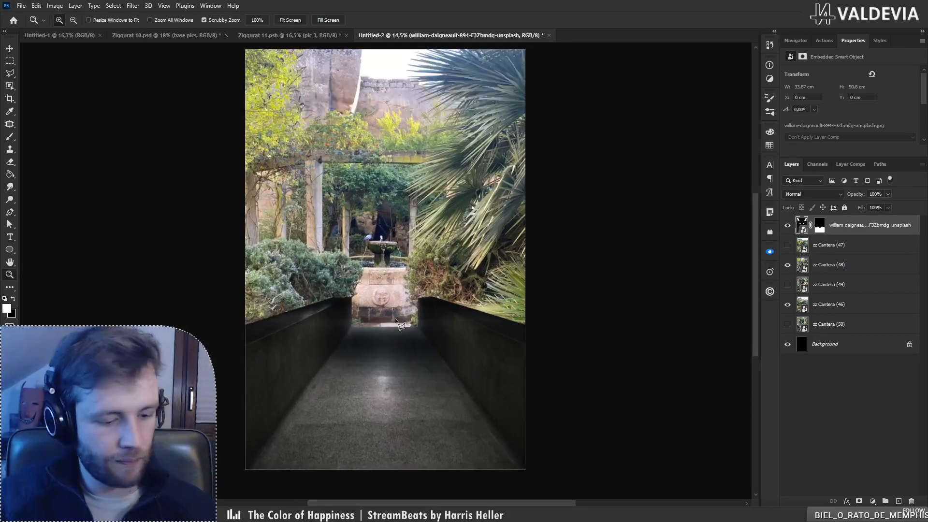
# Step: Free-transform the corridor layer, spreading its upper corners outward to 151.52% width and stretching its height to 165.79%
pyautogui.hotkey('ctrl', 't')
pyautogui.moveTo(524, 261); pyautogui.dragTo(572, 260)
pyautogui.hotkey('ctrl', 'z')
pyautogui.moveTo(435, 374)
pyautogui.mouseDown()
pyautogui.moveTo(431, 358)
pyautogui.moveTo(436, 364)
pyautogui.mouseUp()
pyautogui.hotkey('ctrl', 'z')
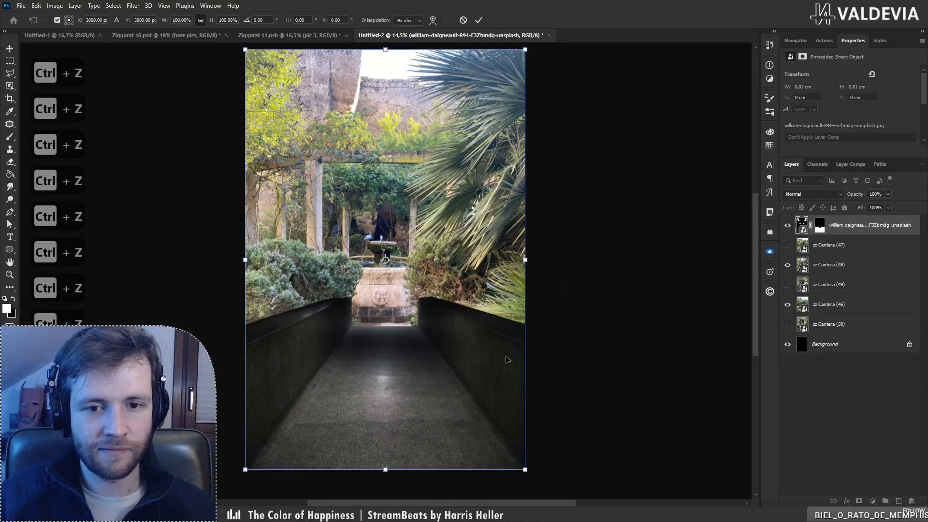
pyautogui.scroll(-3, 527, 234)
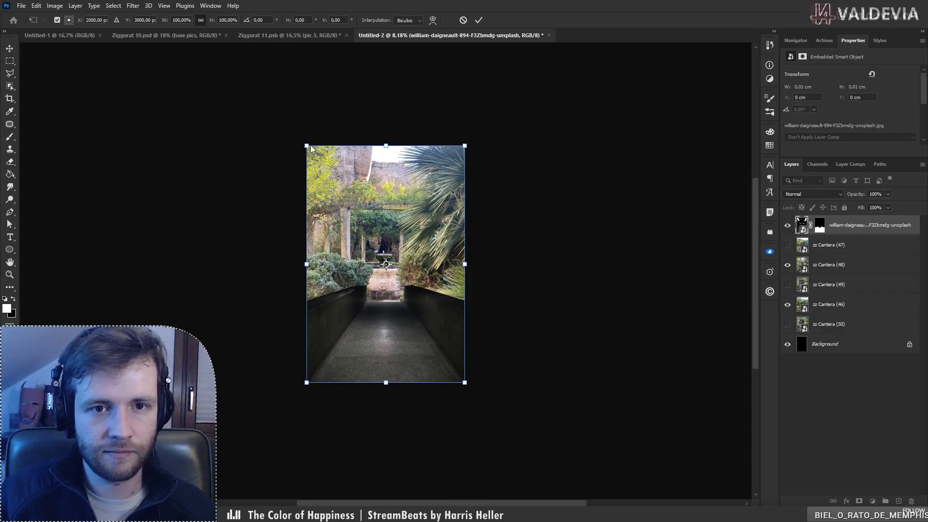
pyautogui.moveTo(306, 146); pyautogui.dragTo(270, 142)
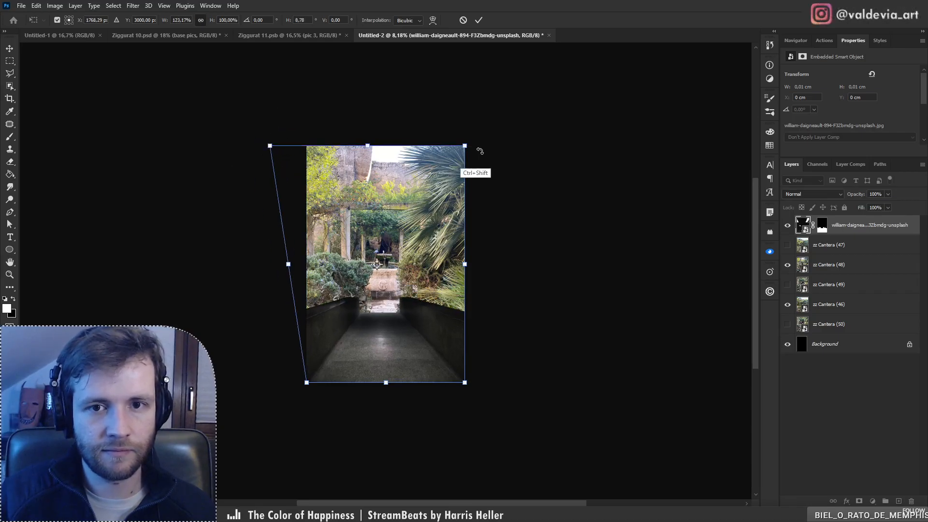
pyautogui.moveTo(464, 146); pyautogui.dragTo(511, 147)
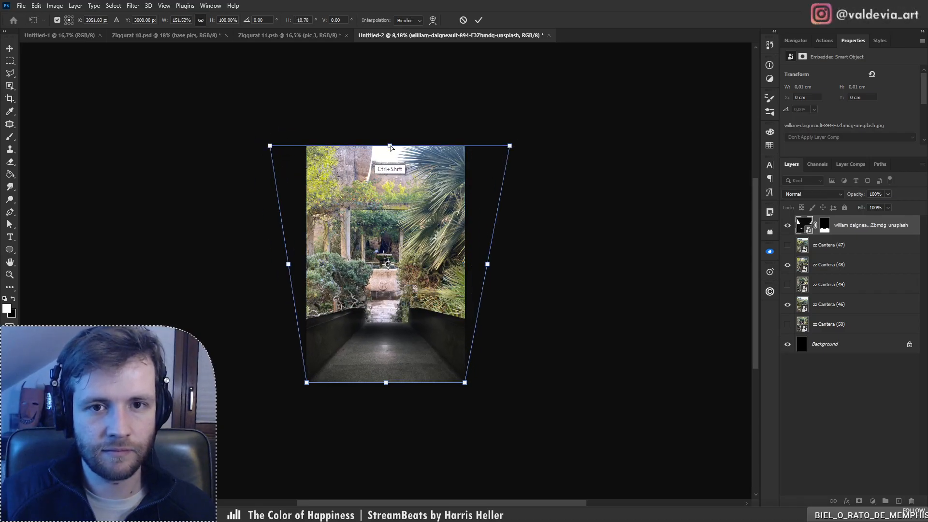
pyautogui.moveTo(391, 146); pyautogui.dragTo(385, 44)
pyautogui.moveTo(433, 344); pyautogui.dragTo(437, 363)
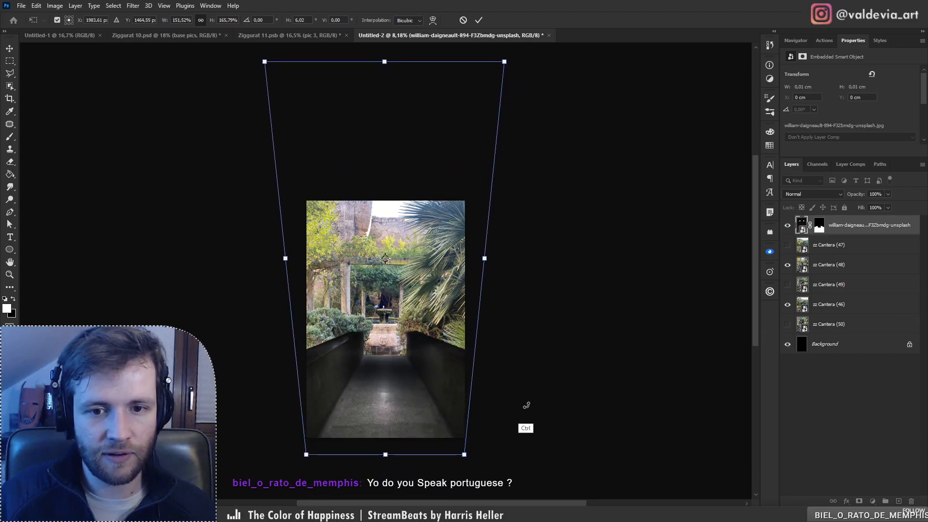
# Step: Lower the corridor layer's opacity to 76% and reposition it over the garden path in Cantera (48)
pyautogui.hotkey('ctrl', '+')
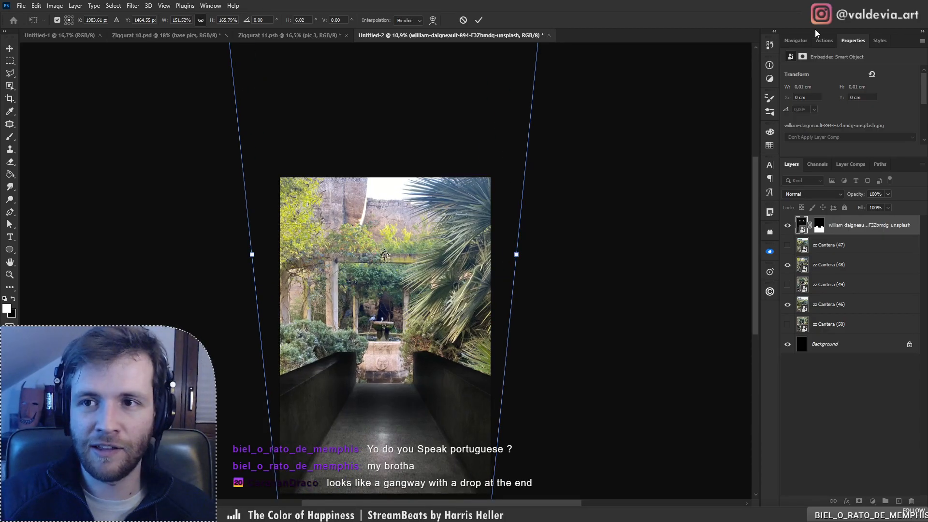
pyautogui.click(796, 40)
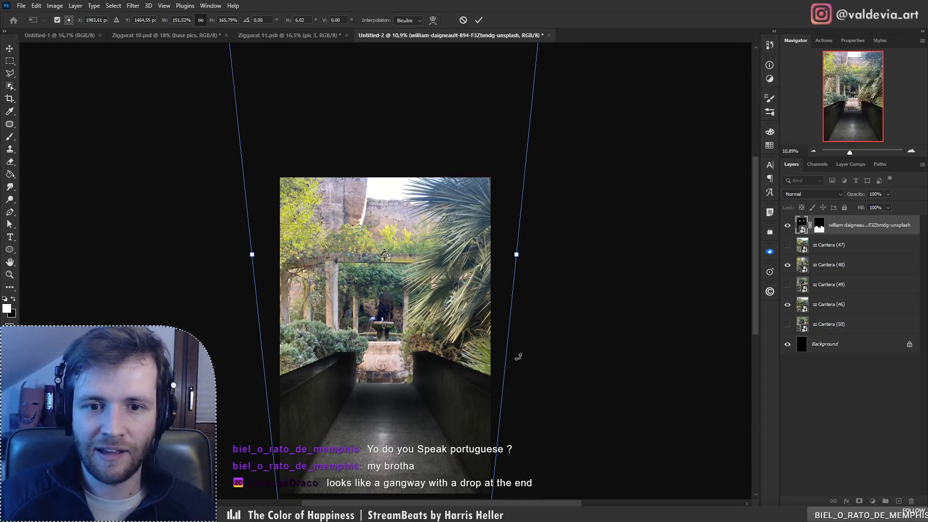
pyautogui.scroll(-2, 410, 384)
pyautogui.scroll(5, 406, 389)
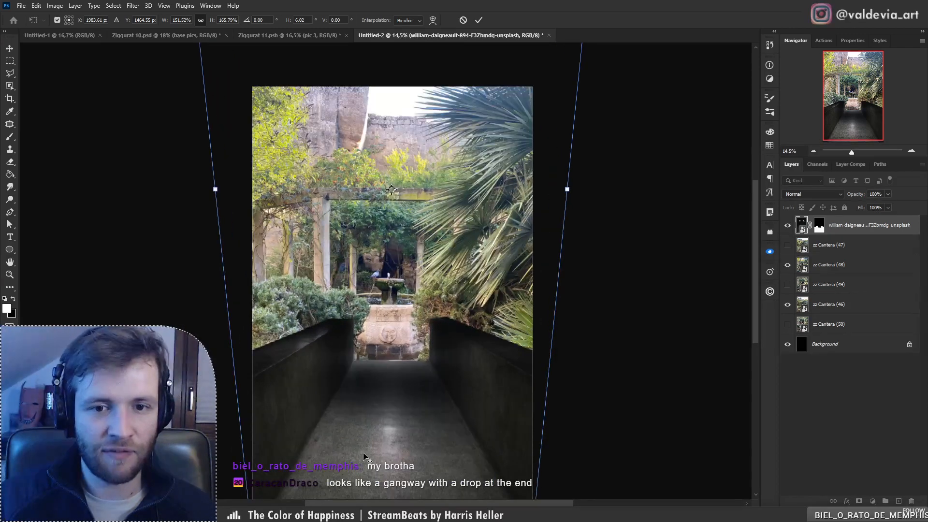
pyautogui.scroll(-1, 364, 457)
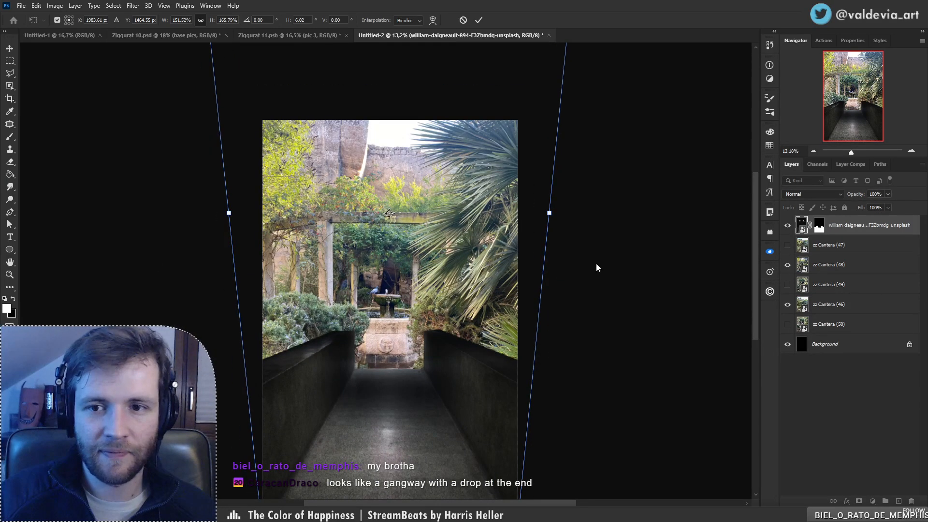
pyautogui.click(826, 104)
pyautogui.moveTo(459, 291); pyautogui.dragTo(485, 229)
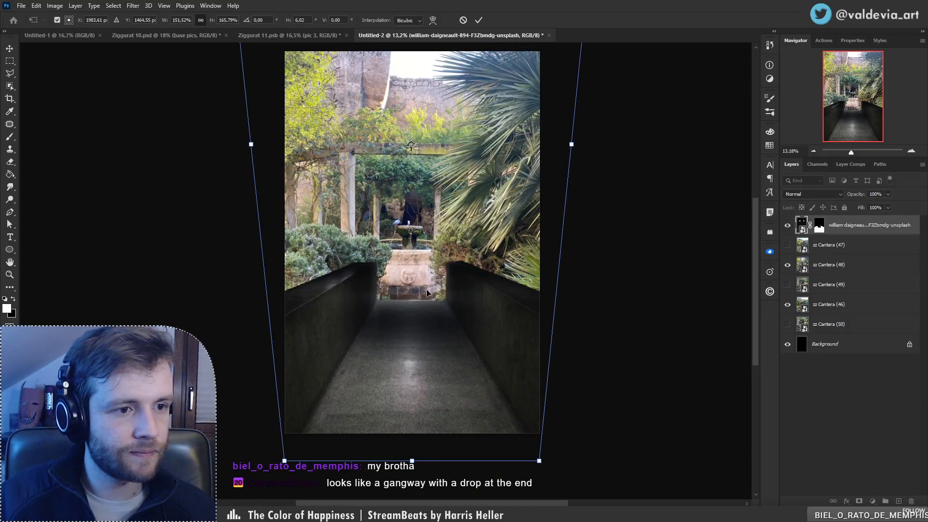
pyautogui.moveTo(445, 279); pyautogui.dragTo(420, 319)
pyautogui.moveTo(851, 195); pyautogui.dragTo(845, 193)
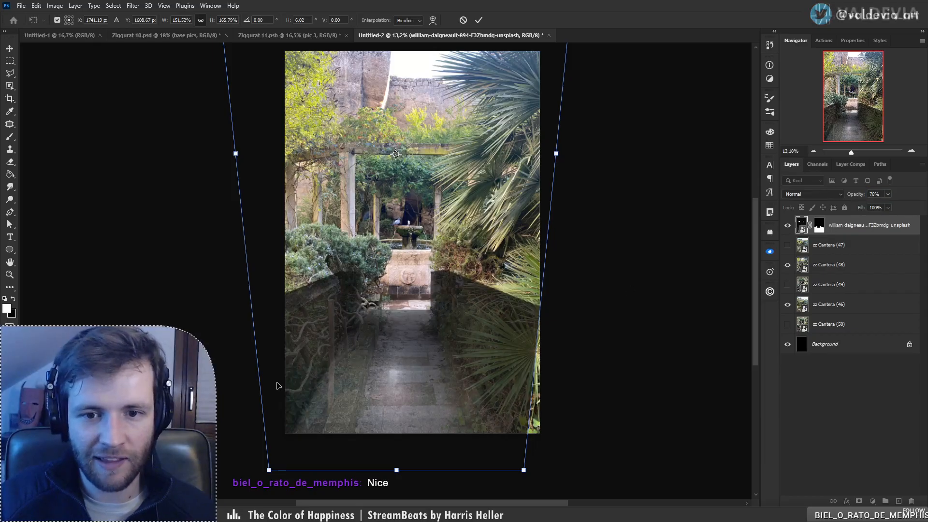
pyautogui.moveTo(345, 383)
pyautogui.mouseDown()
pyautogui.moveTo(370, 383)
pyautogui.moveTo(353, 383)
pyautogui.mouseUp()
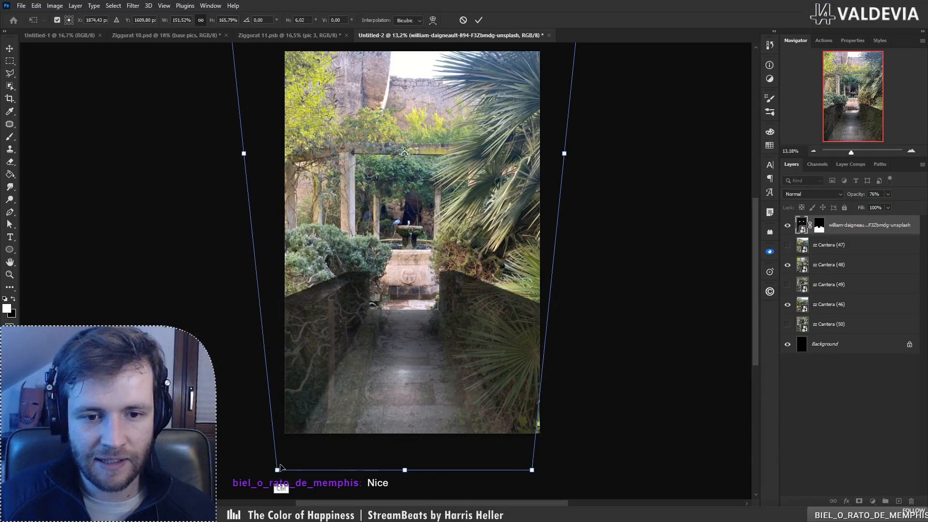
# Step: Distort the corridor's lower corners inward, then enlarge it to 187.78% width and 211.11% height and shift it up along the path
pyautogui.moveTo(277, 469); pyautogui.dragTo(298, 488)
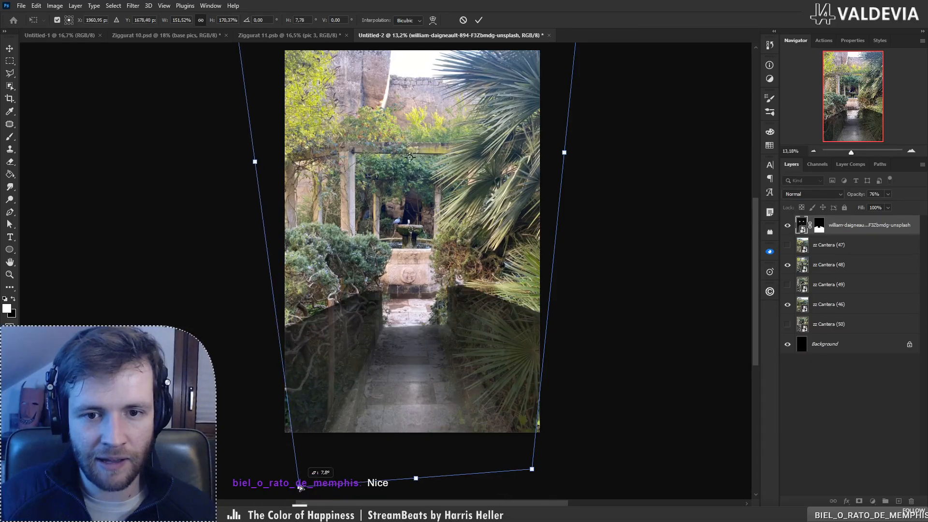
pyautogui.moveTo(531, 469); pyautogui.dragTo(502, 490)
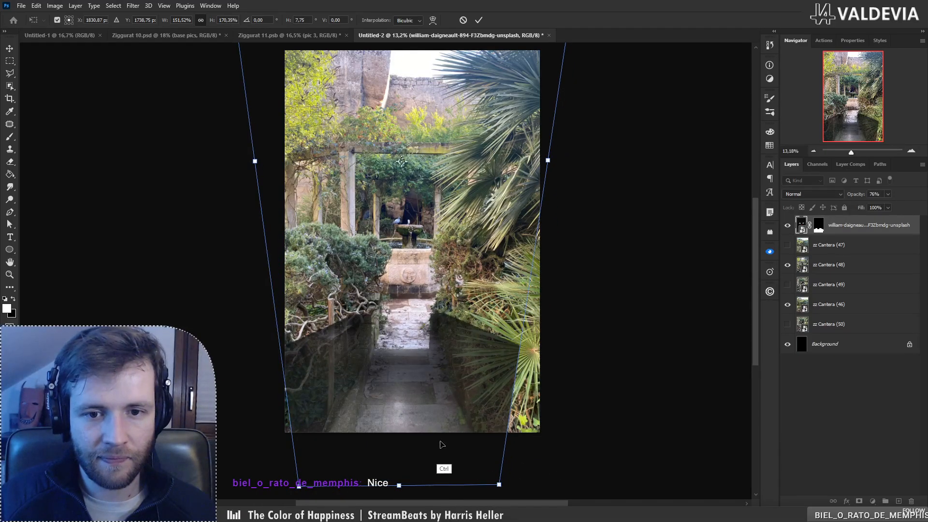
pyautogui.moveTo(401, 487); pyautogui.dragTo(416, 458)
pyautogui.hotkey('ctrl', 'z')
pyautogui.moveTo(310, 437); pyautogui.dragTo(229, 493)
pyautogui.moveTo(481, 415); pyautogui.dragTo(481, 367)
pyautogui.scroll(-3, 286, 234)
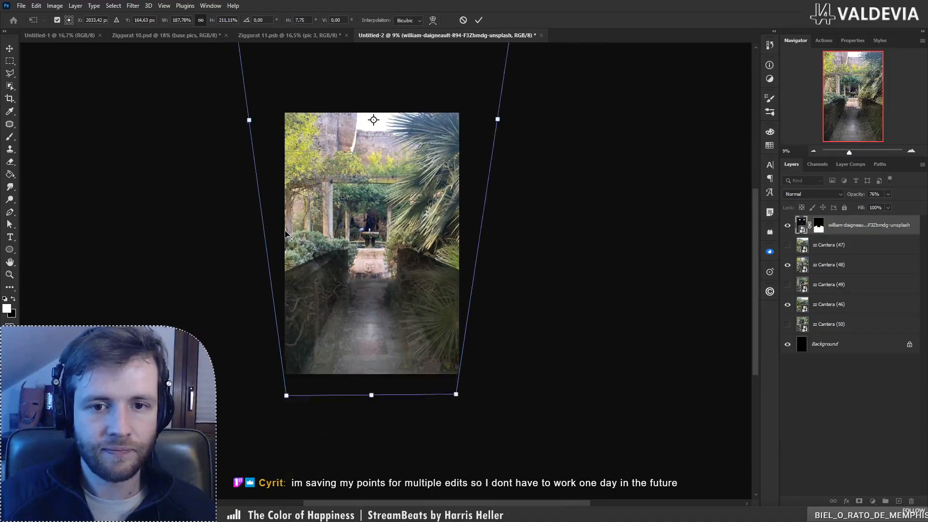
pyautogui.scroll(2, 232, 393)
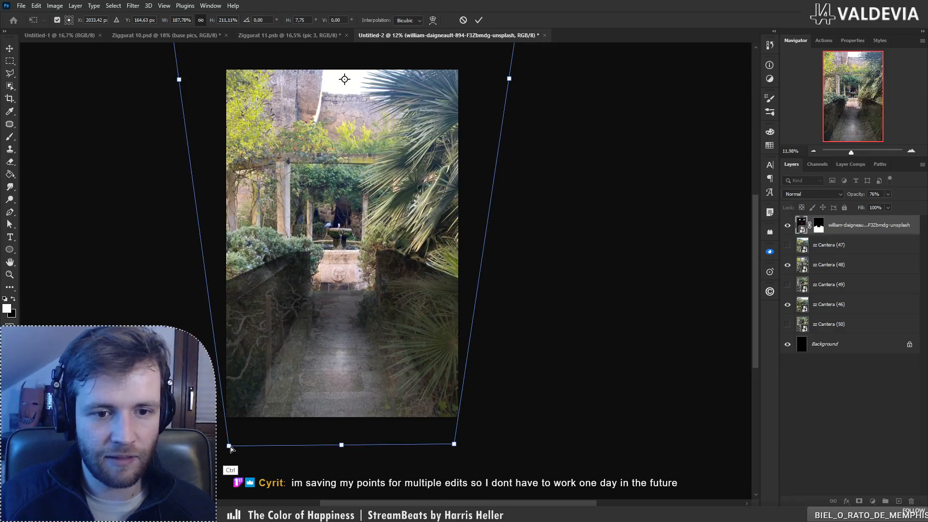
# Step: Narrow the corridor's lower edge further by distorting both lower corners inward toward the garden path
pyautogui.moveTo(230, 448); pyautogui.dragTo(264, 450)
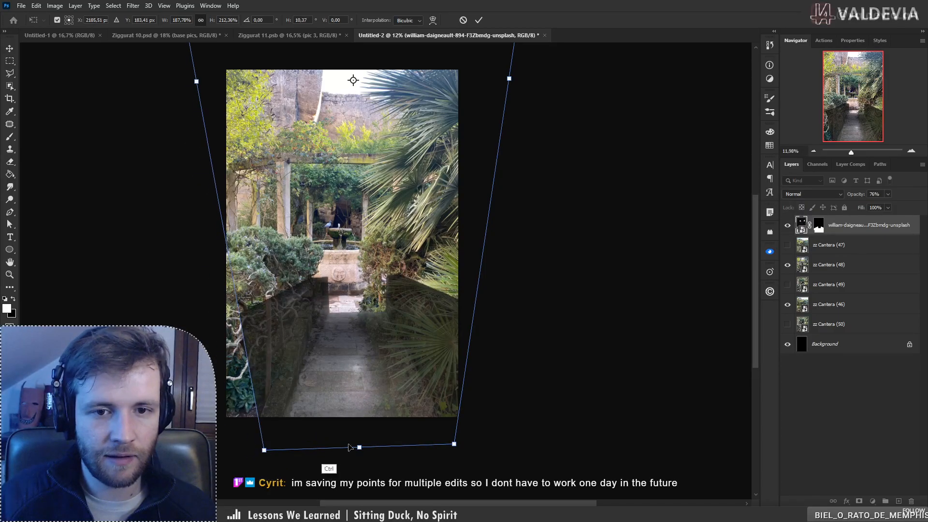
pyautogui.moveTo(455, 443); pyautogui.dragTo(409, 449)
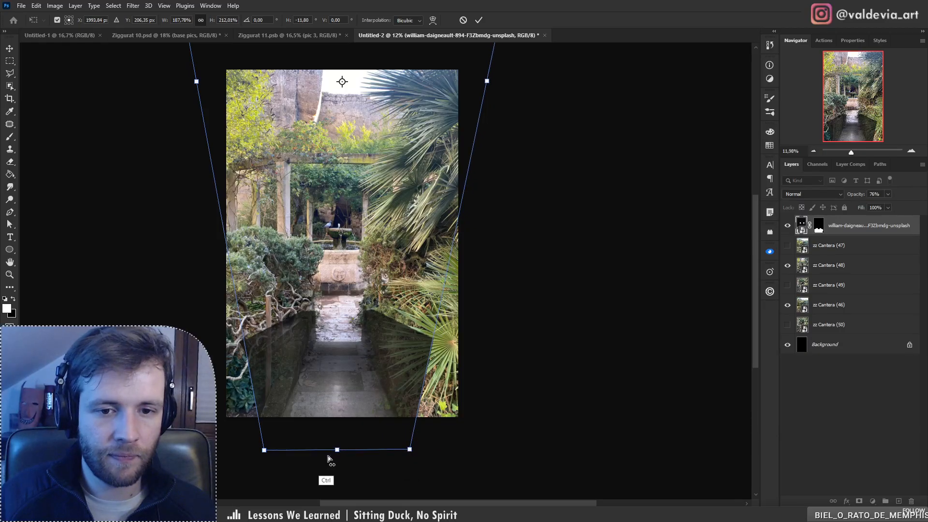
pyautogui.moveTo(337, 448); pyautogui.dragTo(338, 473)
pyautogui.hotkey('ctrl', 'z')
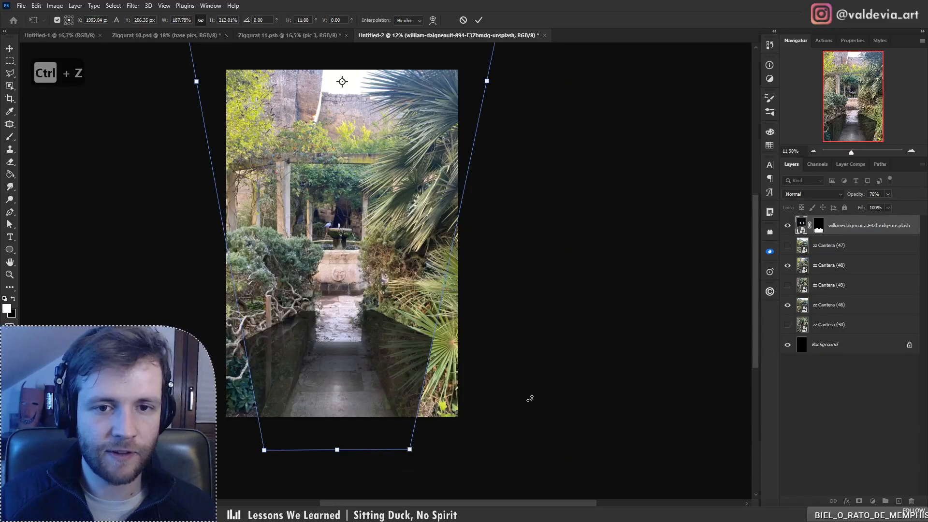
# Step: Scale the corridor to 286.64% width and 323.62% height, shift it up over the path, fine-tune its lower corners and apply the transform
pyautogui.hotkey('ctrl', '-')
pyautogui.hotkey('ctrl', '-')
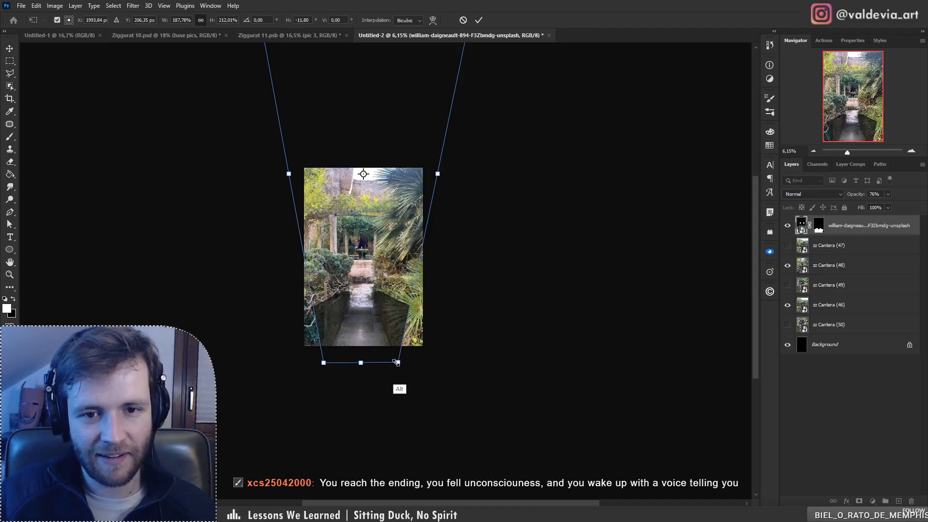
pyautogui.moveTo(397, 362); pyautogui.dragTo(416, 462)
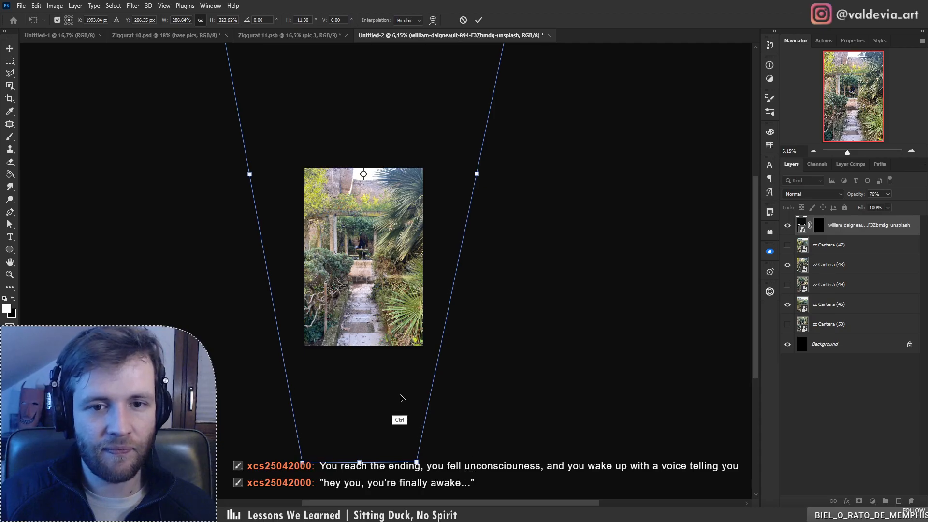
pyautogui.moveTo(400, 398); pyautogui.dragTo(408, 303)
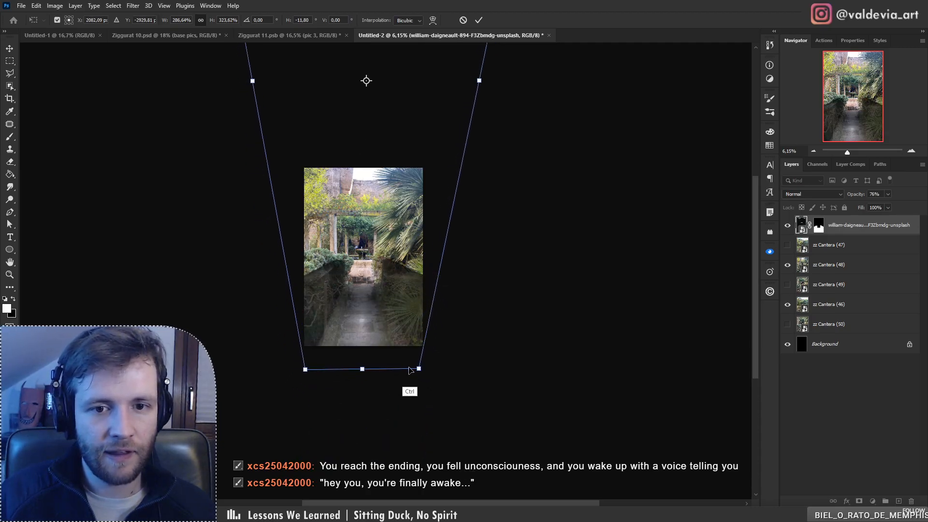
pyautogui.moveTo(305, 369); pyautogui.dragTo(307, 366)
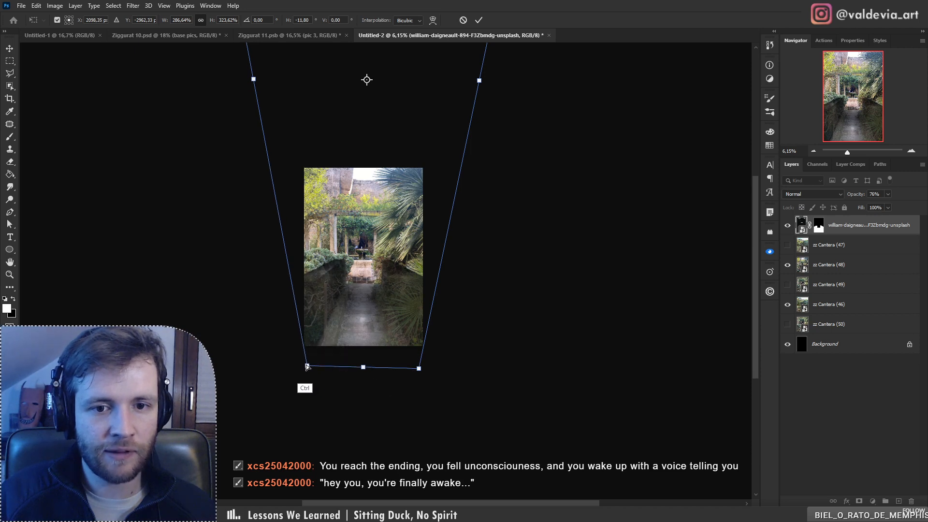
pyautogui.moveTo(418, 370); pyautogui.dragTo(417, 367)
pyautogui.hotkey('ctrl', 'h')
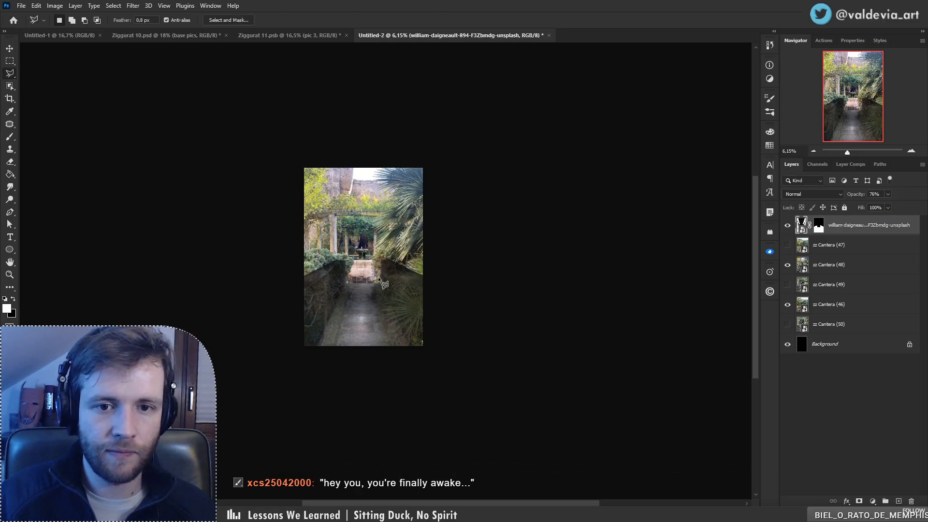
# Step: Restore the corridor layer's opacity to 100%
pyautogui.press('z')
pyautogui.moveTo(355, 305); pyautogui.dragTo(395, 306)
pyautogui.scroll(1, 372, 301)
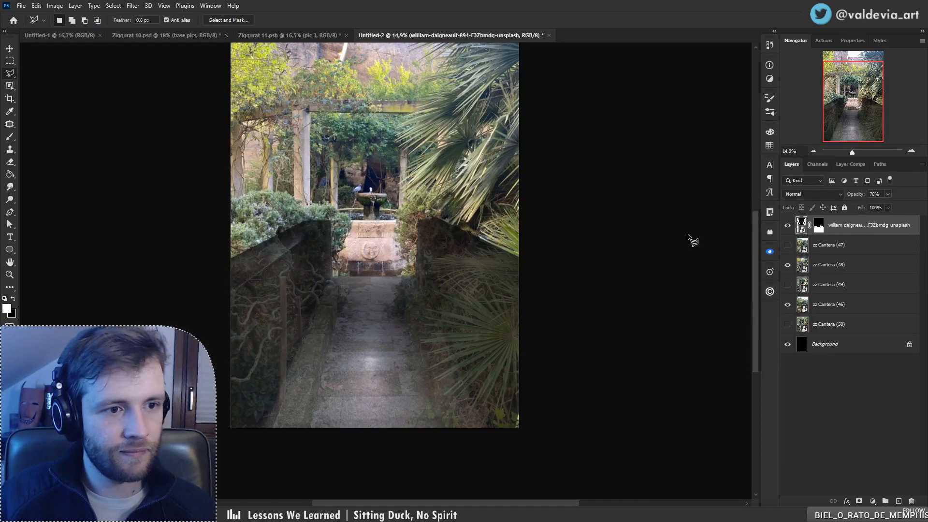
pyautogui.moveTo(854, 200); pyautogui.dragTo(927, 194)
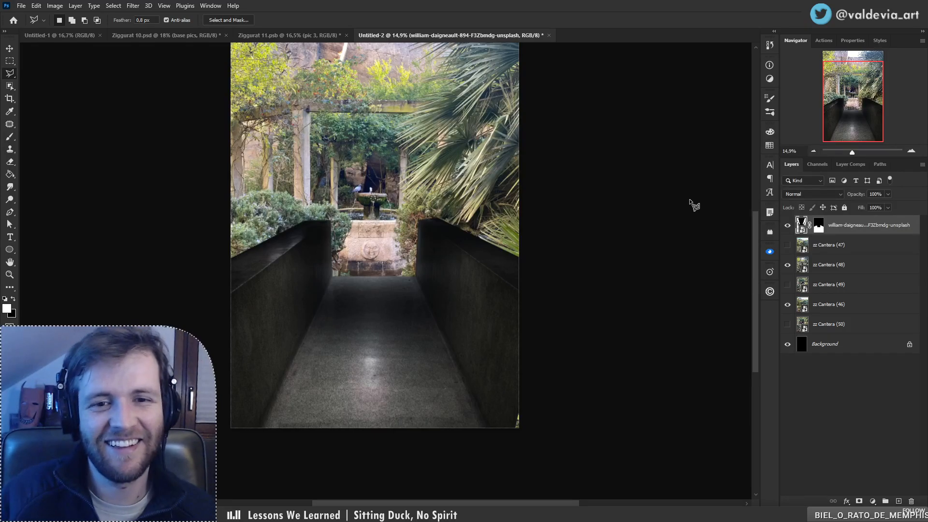
# Step: Transform the corridor layer slightly downward so it fills the canvas's lower-right corner, and apply the change
pyautogui.press('z')
pyautogui.moveTo(335, 283)
pyautogui.mouseDown()
pyautogui.moveTo(261, 286)
pyautogui.moveTo(382, 273)
pyautogui.mouseUp()
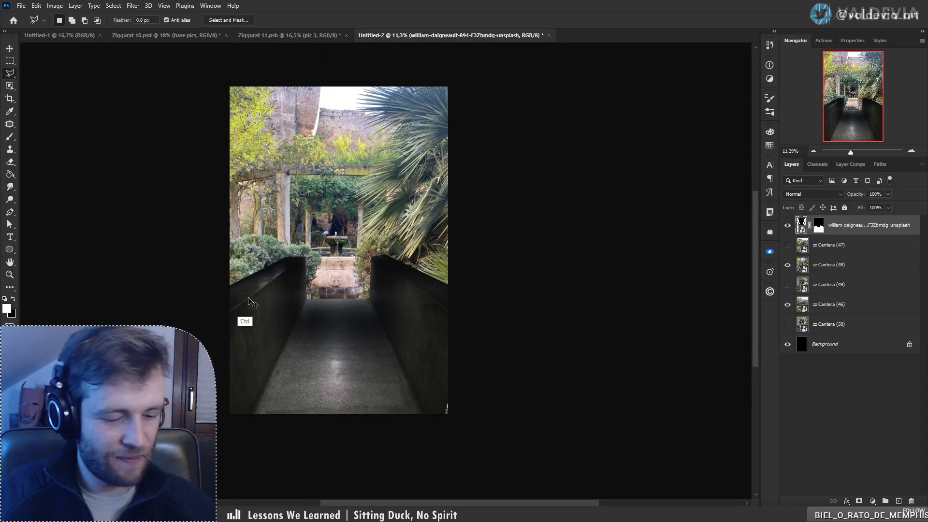
pyautogui.hotkey('ctrl', 't')
pyautogui.moveTo(421, 317); pyautogui.dragTo(422, 318)
pyautogui.moveTo(353, 449); pyautogui.dragTo(351, 456)
pyautogui.press('Return')
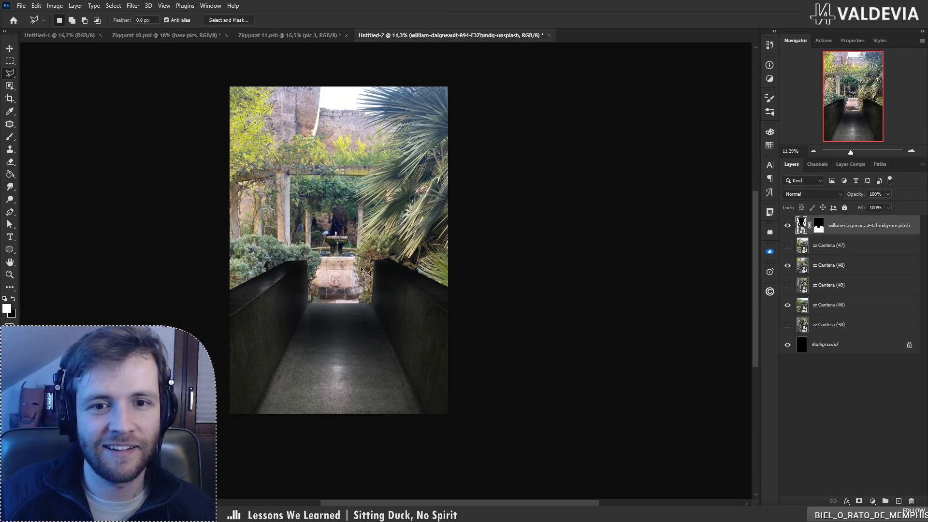
# Step: Inspect where the corridor walls meet the garden, comparing the corridor layer with its mask disabled and enabled
pyautogui.press('z')
pyautogui.moveTo(391, 256)
pyautogui.mouseDown()
pyautogui.moveTo(425, 261)
pyautogui.moveTo(402, 258)
pyautogui.mouseUp()
pyautogui.moveTo(309, 250); pyautogui.dragTo(321, 250)
pyautogui.press('l')
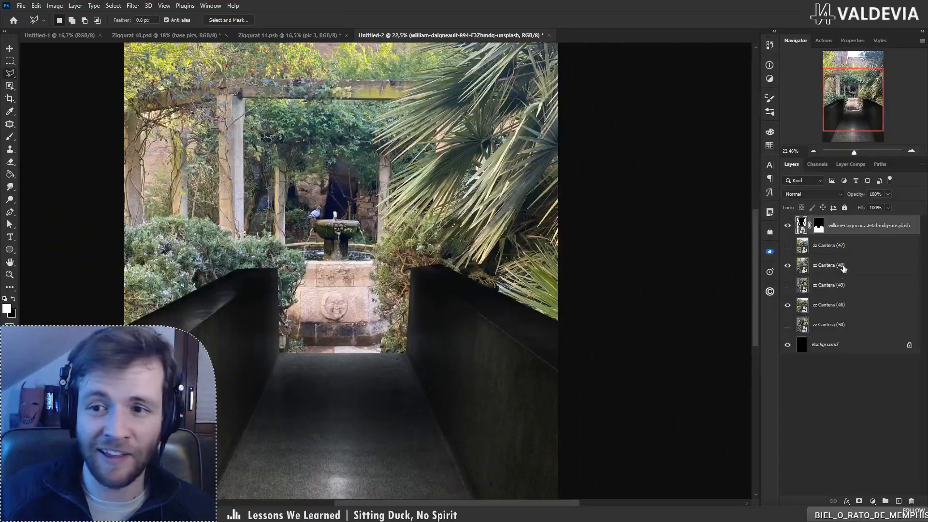
pyautogui.keyDown('shift'); pyautogui.click(822, 229); pyautogui.keyUp('shift')
pyautogui.keyDown('shift'); pyautogui.click(822, 230); pyautogui.keyUp('shift')
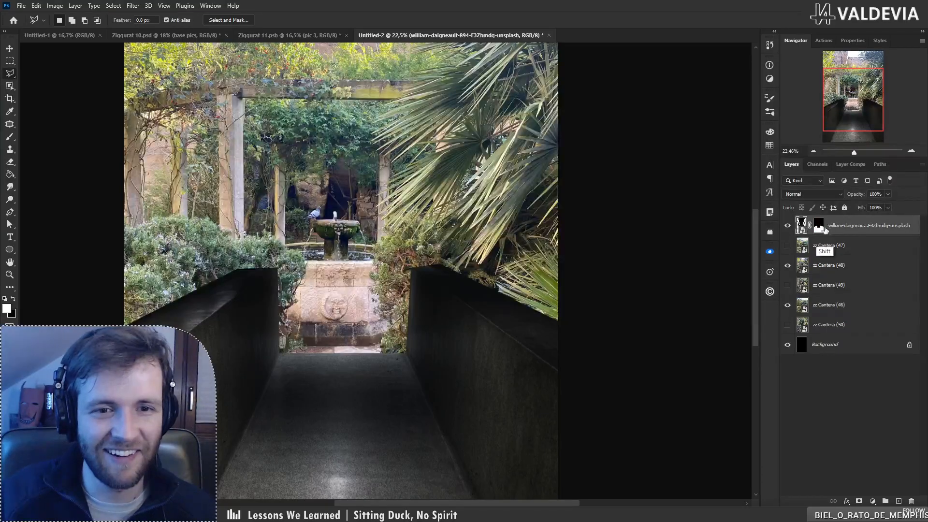
pyautogui.keyDown('shift'); pyautogui.click(821, 228); pyautogui.keyUp('shift')
pyautogui.keyDown('shift'); pyautogui.click(822, 231); pyautogui.keyUp('shift')
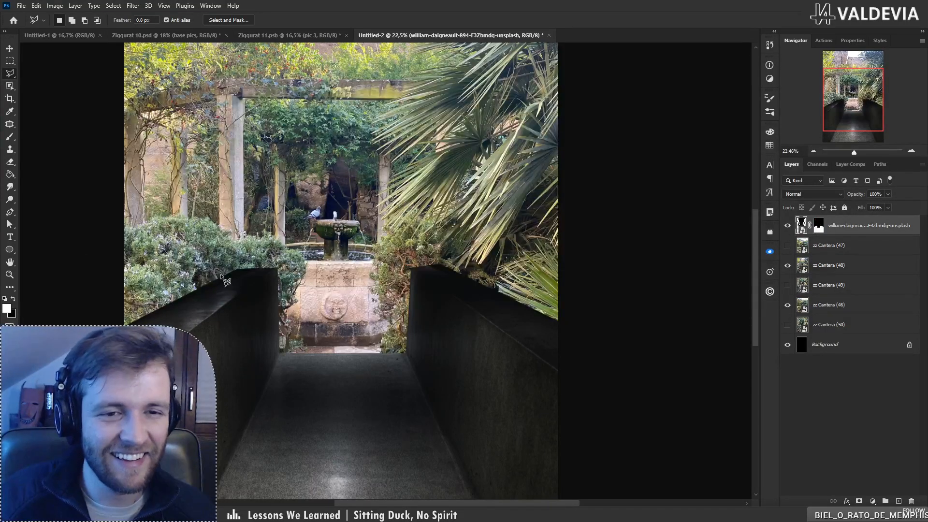
# Step: Outline the strip above the left wall's top edge with the Polygonal Lasso and try to clear it on the corridor layer, then on its mask
pyautogui.click(248, 268)
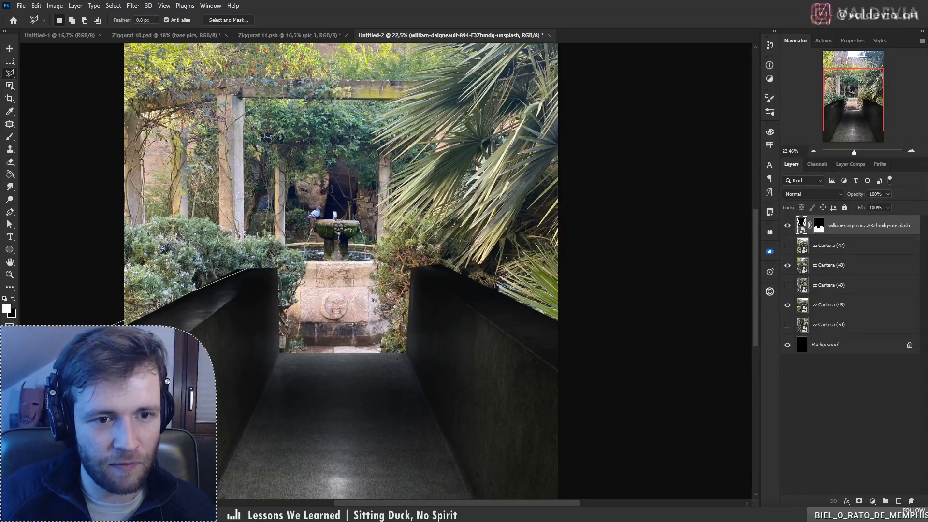
pyautogui.click(179, 245)
pyautogui.click(282, 237)
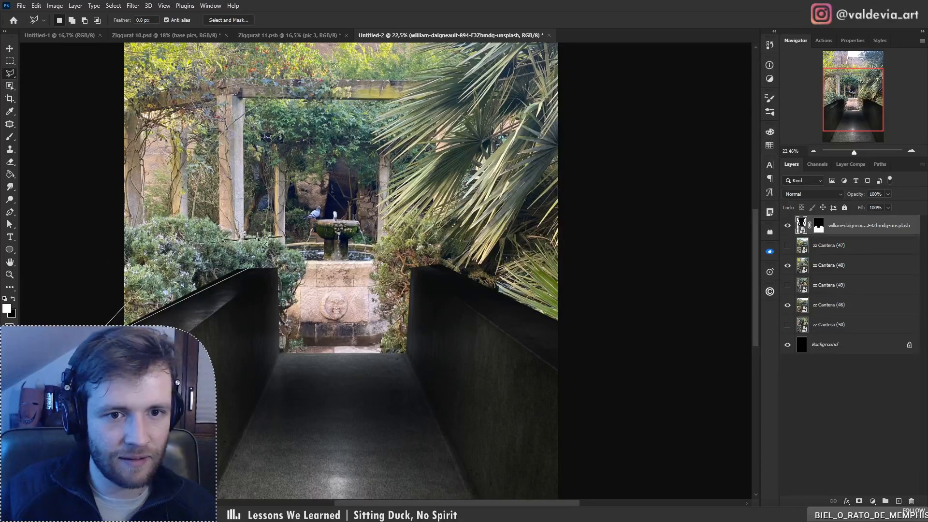
pyautogui.click(285, 250)
pyautogui.press('Delete')
pyautogui.hotkey('ctrl', 'd')
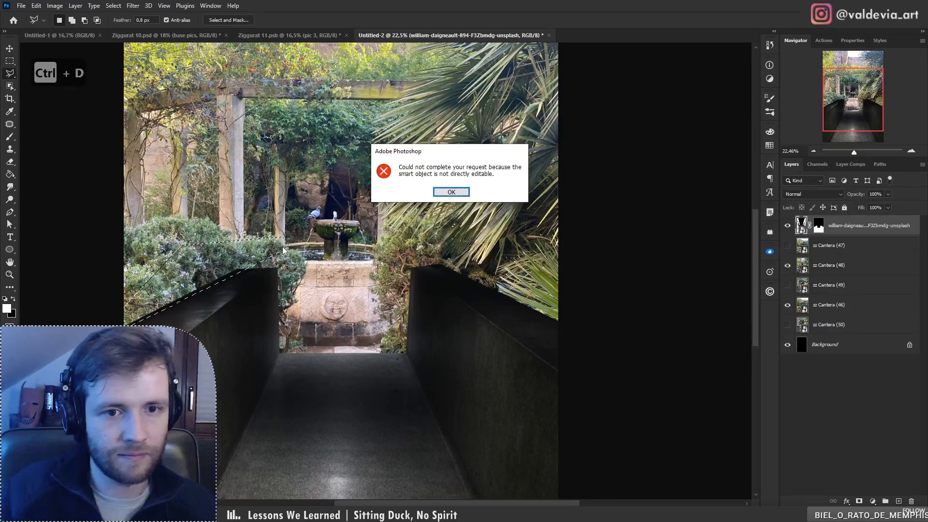
pyautogui.click(460, 192)
pyautogui.click(820, 226)
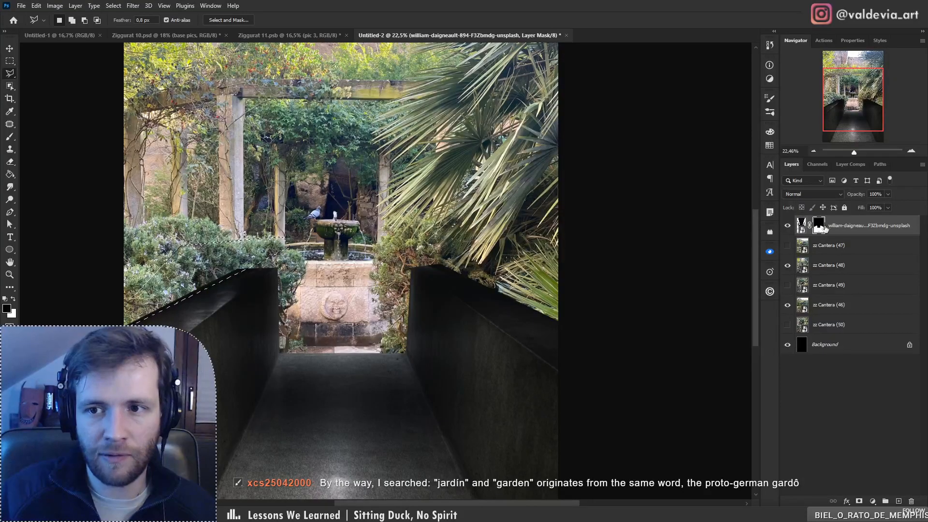
pyautogui.hotkey('alt', 'BackSpace')
pyautogui.hotkey('ctrl', 'z')
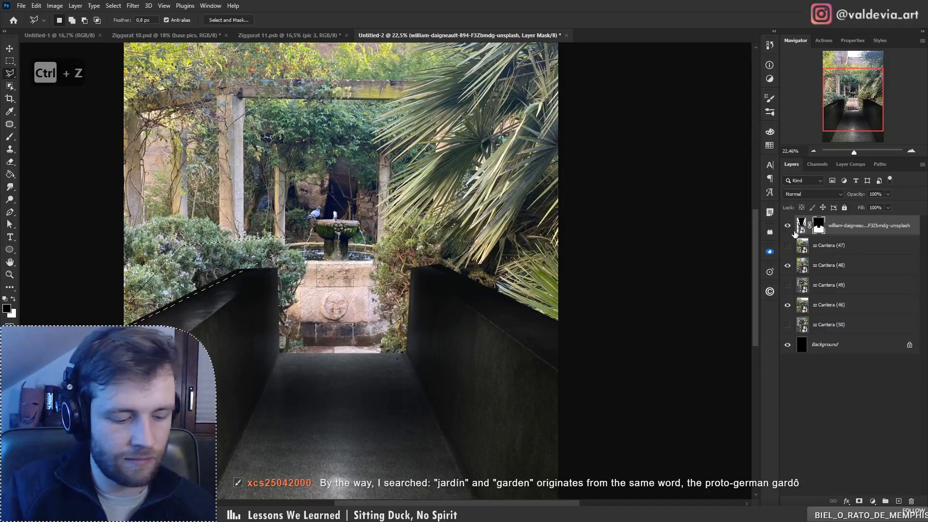
pyautogui.hotkey('ctrl', 'd')
# Step: Flip the canvas view horizontally and discard the lasso outline started along the palm-side wall
pyautogui.hotkey('ctrl', 'f')
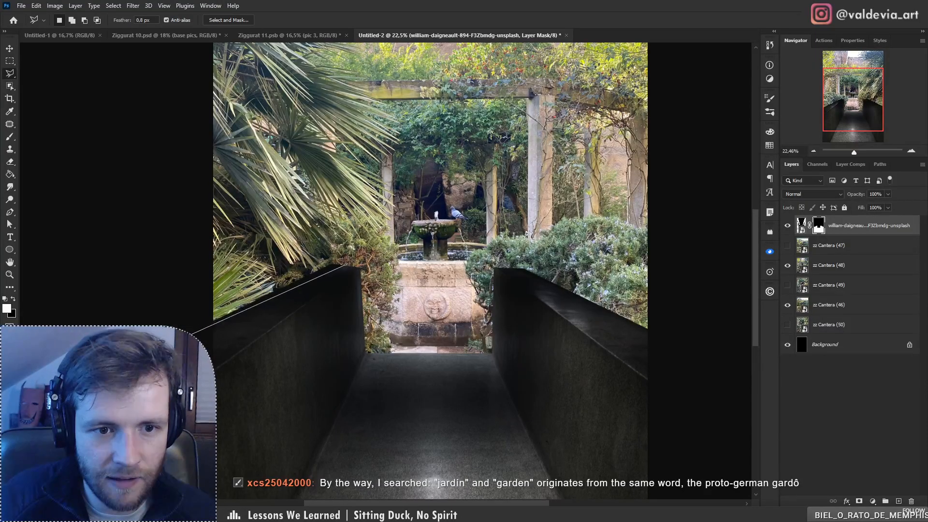
pyautogui.press('Escape')
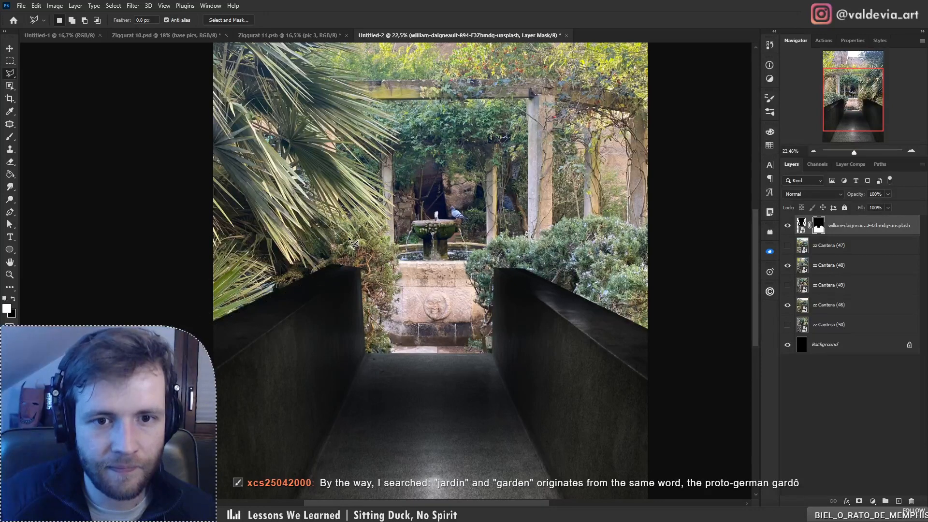
pyautogui.hotkey('ctrl', 'd')
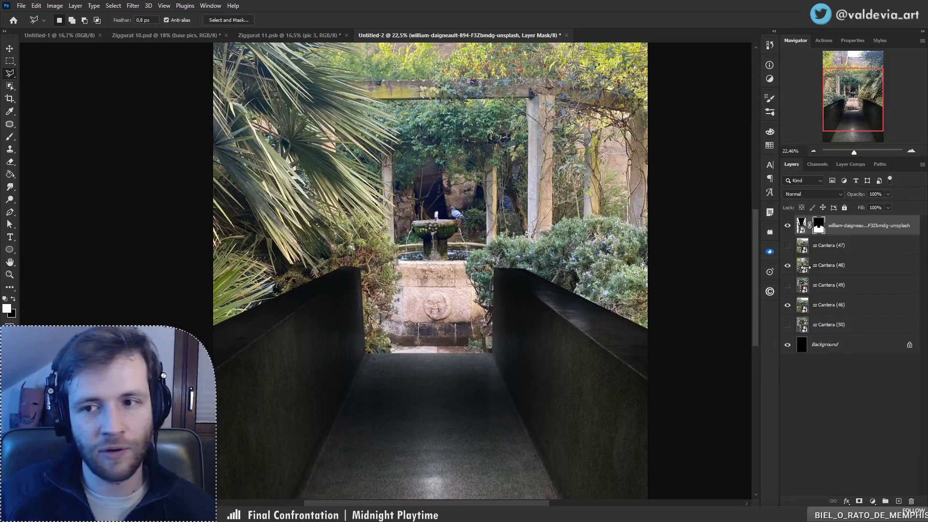
# Step: Examine the palm-side wall's edge against the shrubs up close, comparing the corridor layer with its mask disabled and enabled
pyautogui.moveTo(515, 275); pyautogui.dragTo(443, 276)
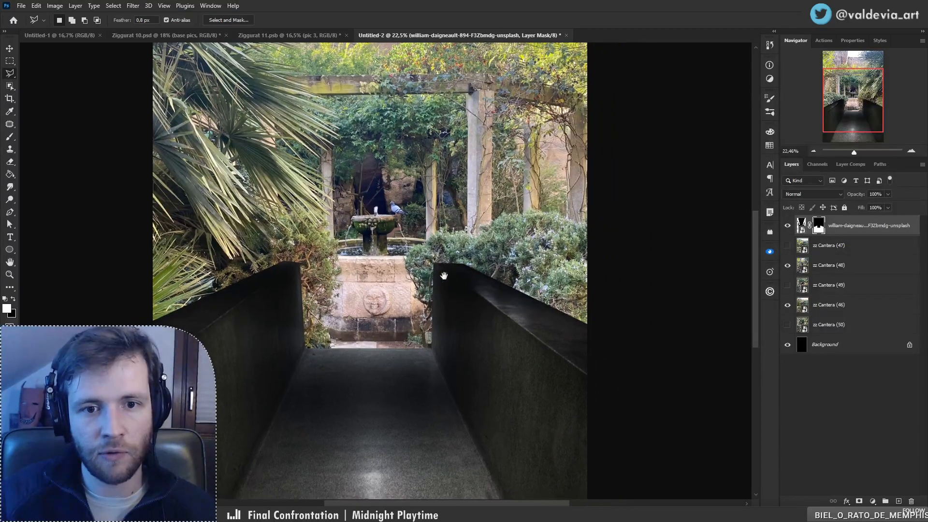
pyautogui.keyDown('shift'); pyautogui.click(820, 225); pyautogui.keyUp('shift')
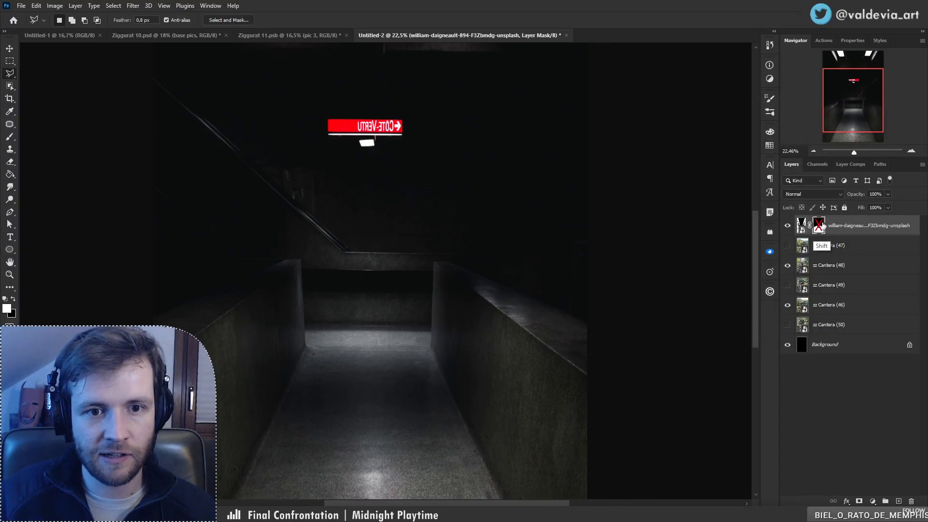
pyautogui.keyDown('shift'); pyautogui.click(818, 226); pyautogui.keyUp('shift')
pyautogui.moveTo(255, 265)
pyautogui.mouseDown()
pyautogui.moveTo(807, 220)
pyautogui.moveTo(825, 285)
pyautogui.mouseUp()
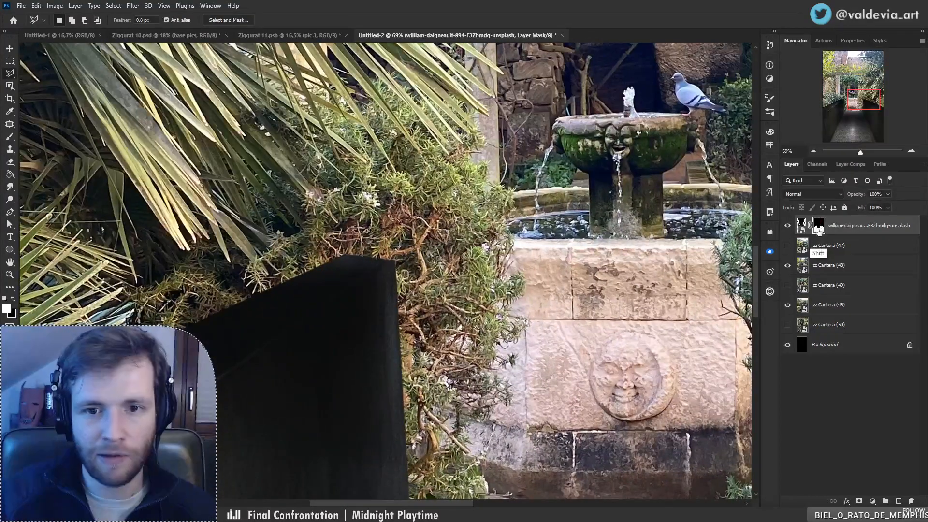
pyautogui.keyDown('shift'); pyautogui.click(818, 228); pyautogui.keyUp('shift')
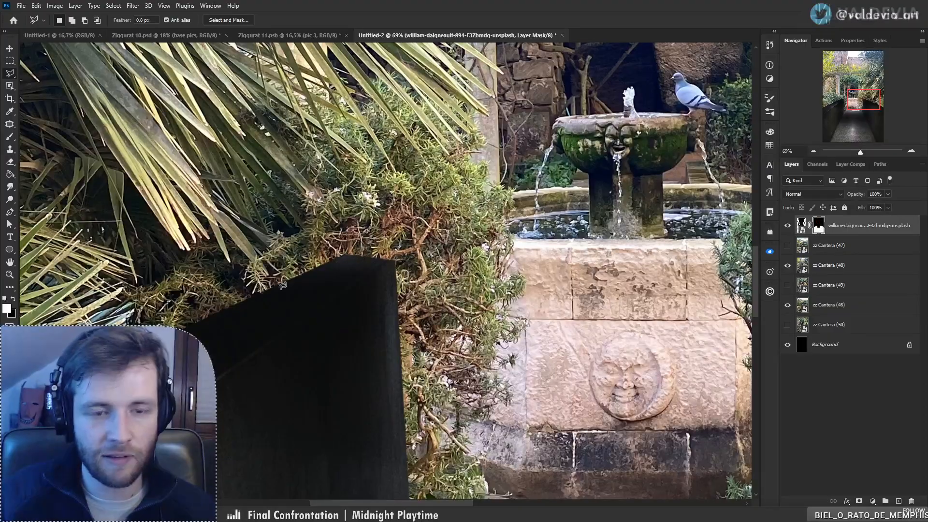
pyautogui.moveTo(360, 265); pyautogui.dragTo(509, 247)
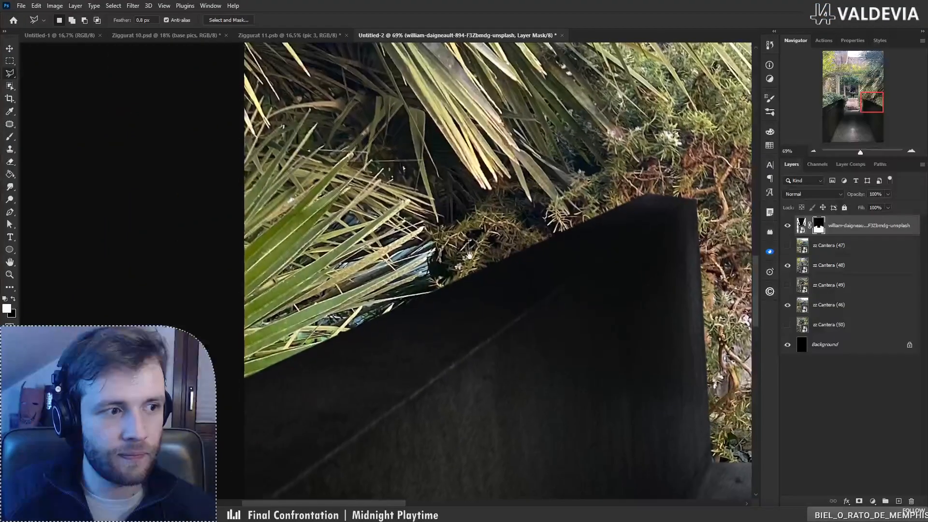
pyautogui.moveTo(500, 301); pyautogui.dragTo(343, 305)
pyautogui.press('z')
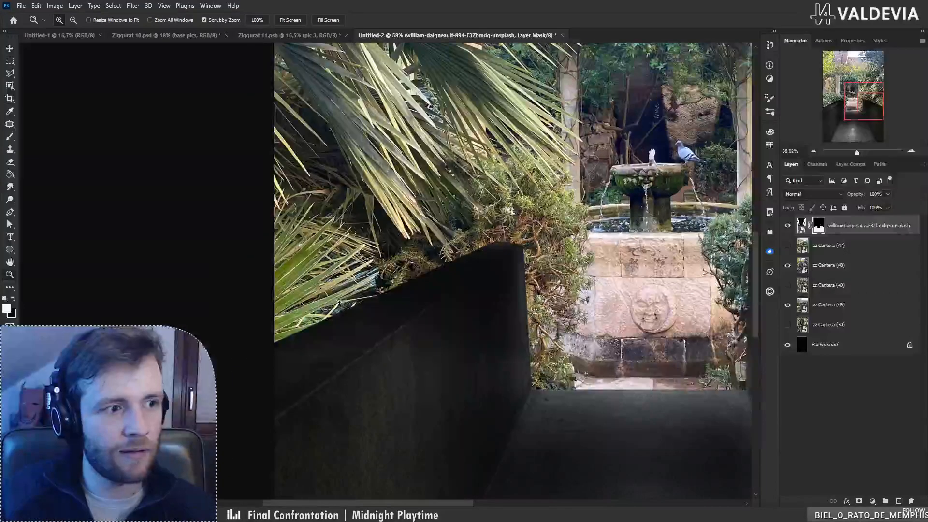
pyautogui.moveTo(383, 266); pyautogui.dragTo(421, 265)
pyautogui.press('l')
pyautogui.keyDown('shift'); pyautogui.click(820, 231); pyautogui.keyUp('shift')
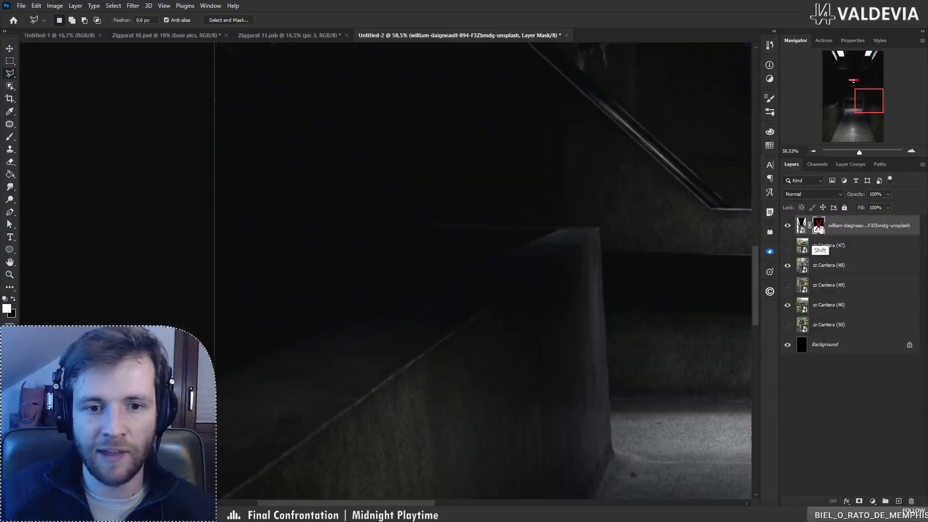
pyautogui.keyDown('shift'); pyautogui.click(824, 230); pyautogui.keyUp('shift')
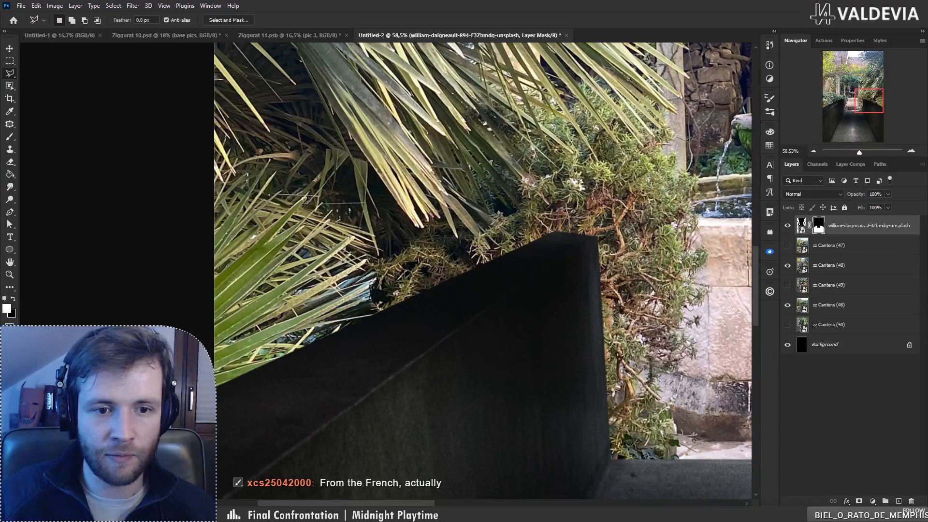
pyautogui.hscroll(3, 449, 280)
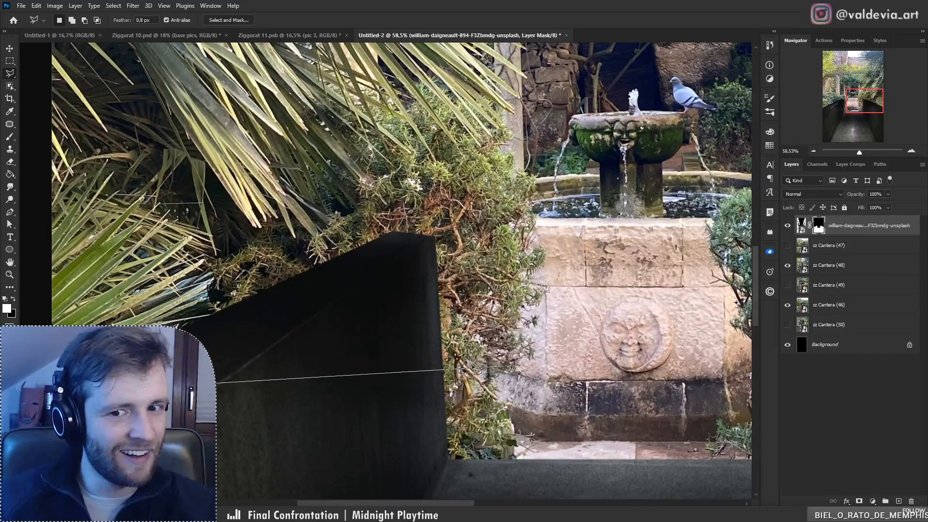
pyautogui.moveTo(454, 208); pyautogui.dragTo(355, 208)
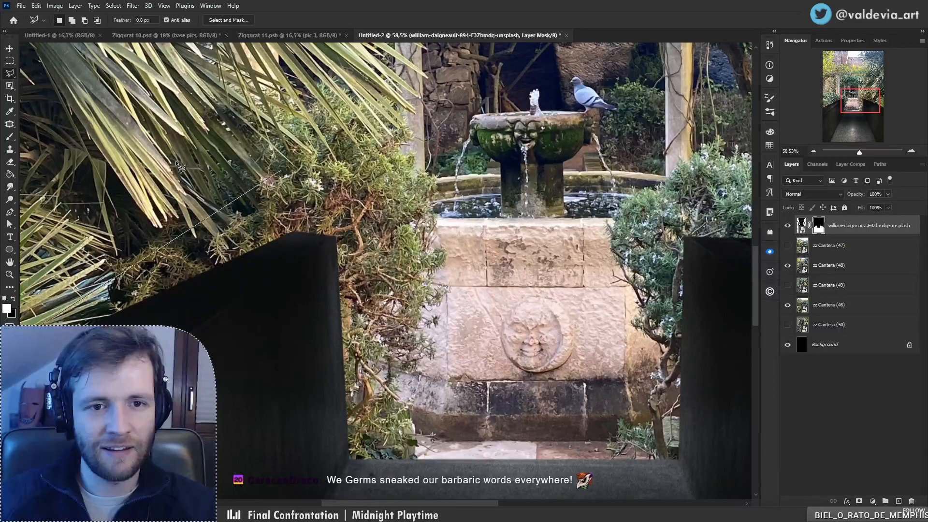
pyautogui.hscroll(4, 719, 215)
pyautogui.hscroll(-4, 313, 210)
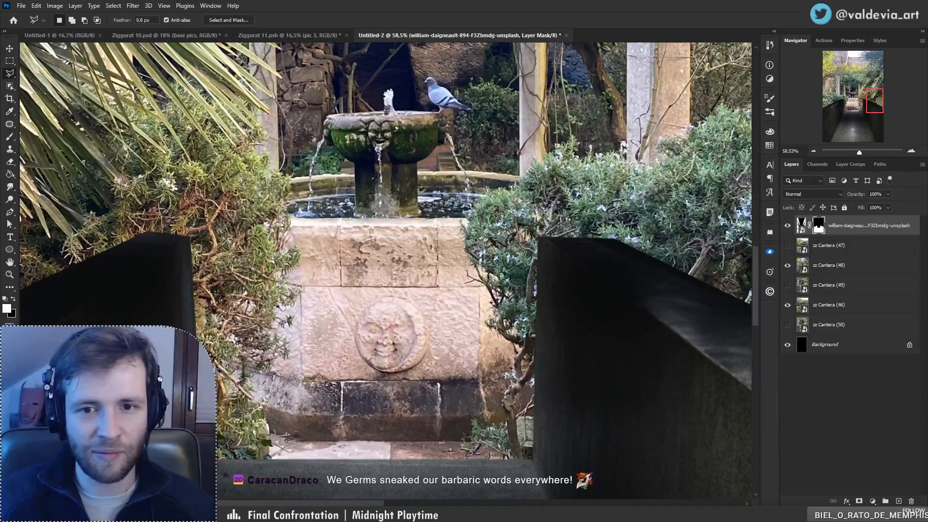
pyautogui.hotkey('ctrl', 'd')
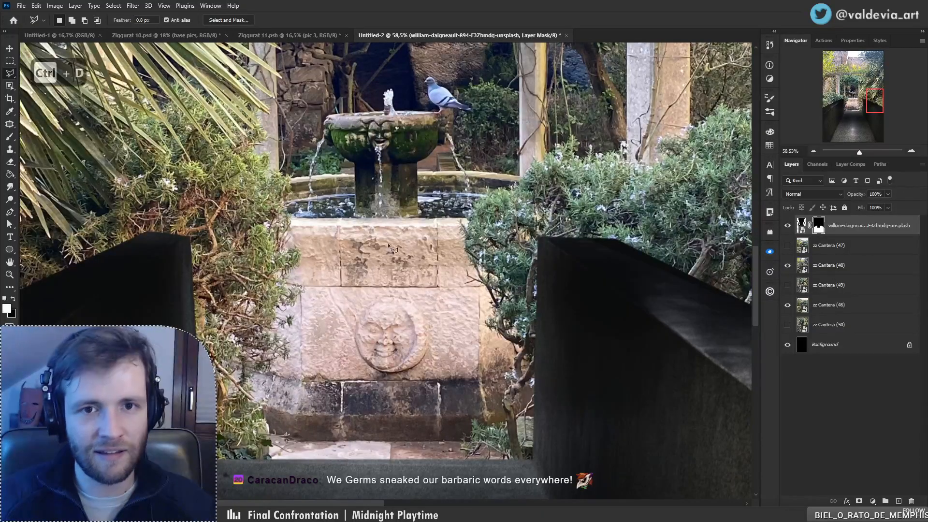
pyautogui.scroll(-2, 406, 246)
pyautogui.scroll(-1, 408, 247)
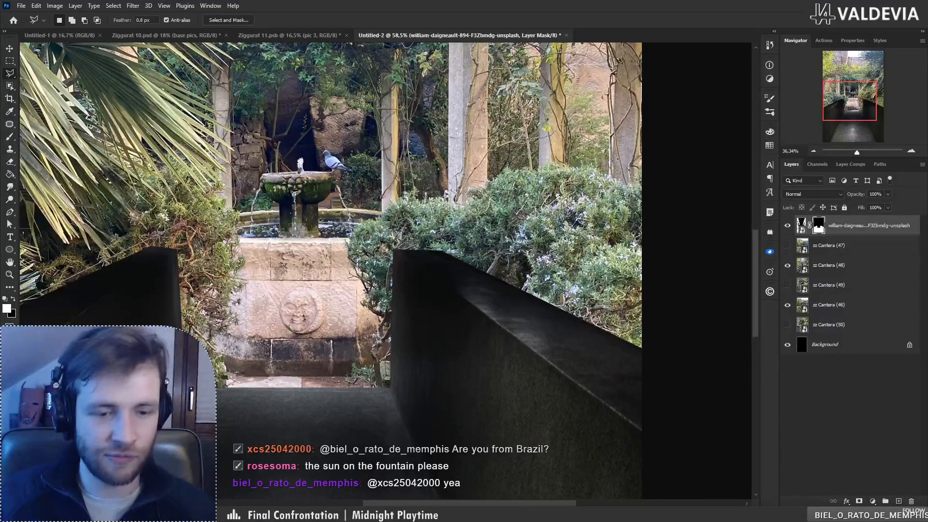
# Step: Delete the corridor layer's mask and undo the deletion
pyautogui.press('Delete')
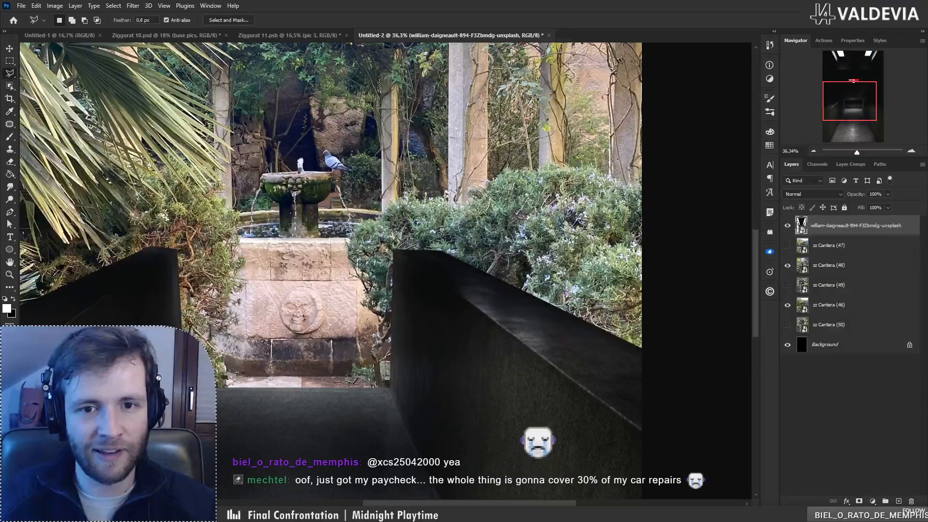
pyautogui.hotkey('ctrl', 'z')
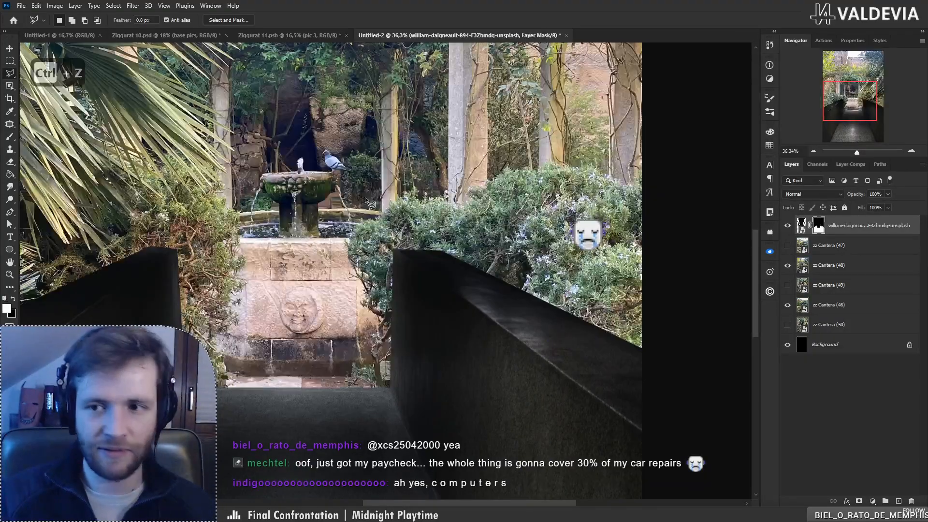
pyautogui.scroll(-4, 379, 236)
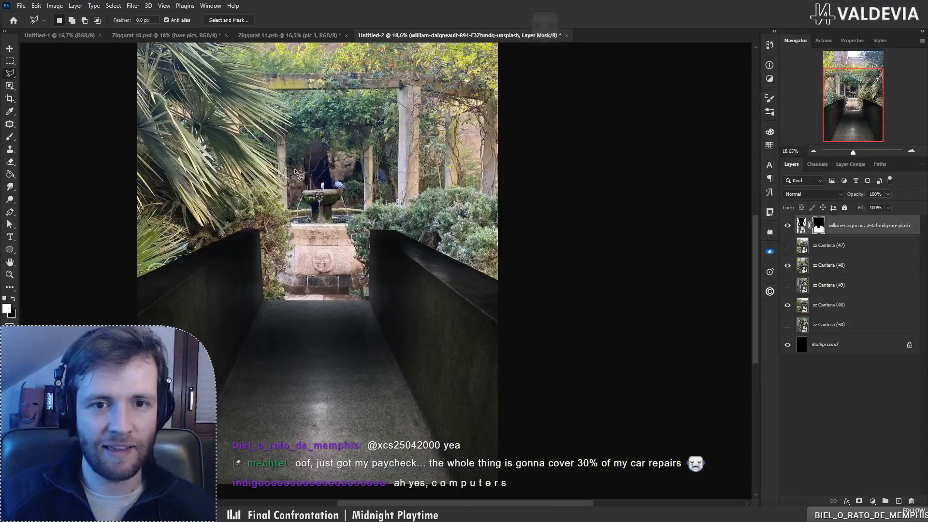
# Step: Save the composite in Photoshop format as "Ziggurat 15.psd" in the 22-03,4 Ziggurat folder
pyautogui.hotkey('ctrl', 's')
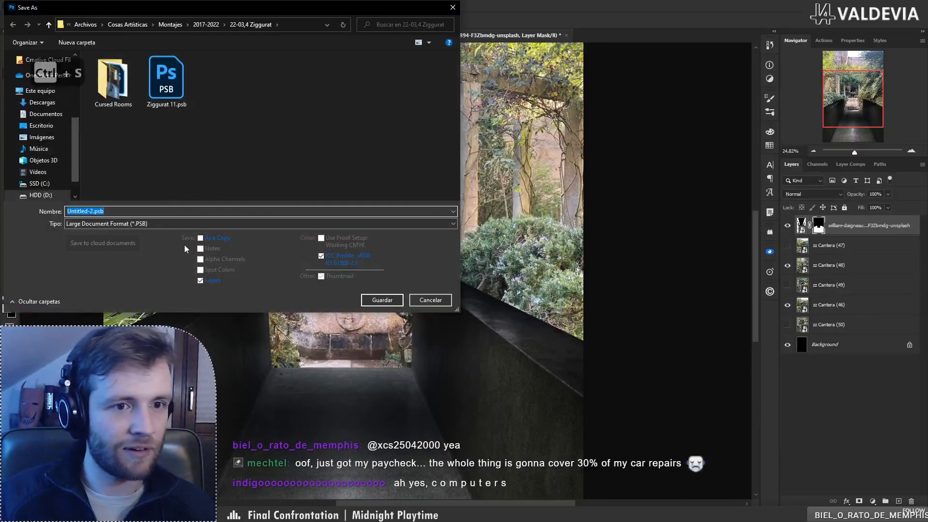
pyautogui.click(179, 76)
pyautogui.click(135, 223)
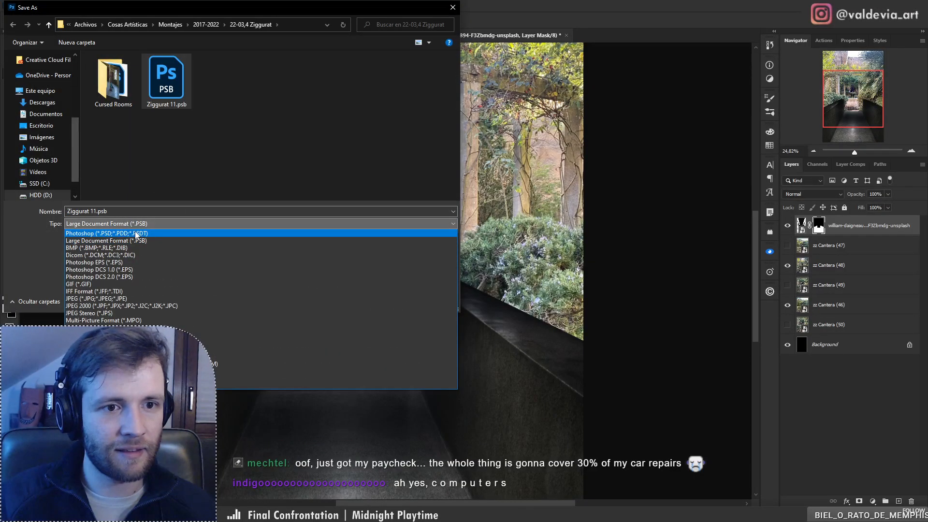
pyautogui.click(135, 230)
pyautogui.scroll(-3, 219, 143)
pyautogui.scroll(-1, 219, 144)
pyautogui.click(123, 188)
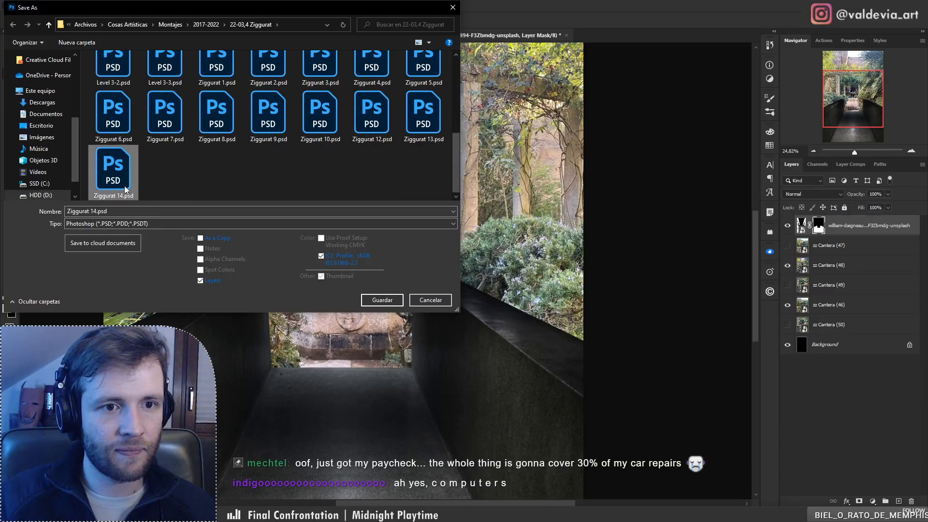
pyautogui.click(97, 211)
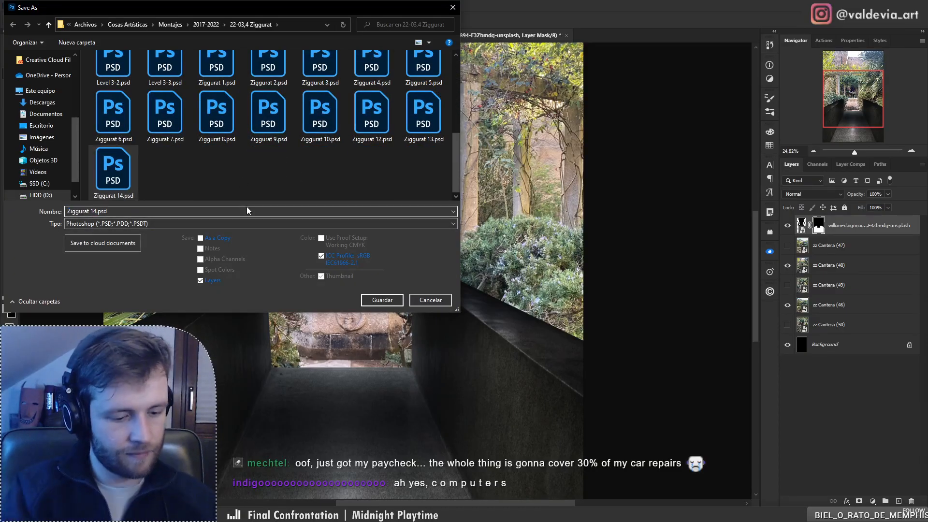
pyautogui.press('BackSpace')
pyautogui.write('5')
pyautogui.press('Return')
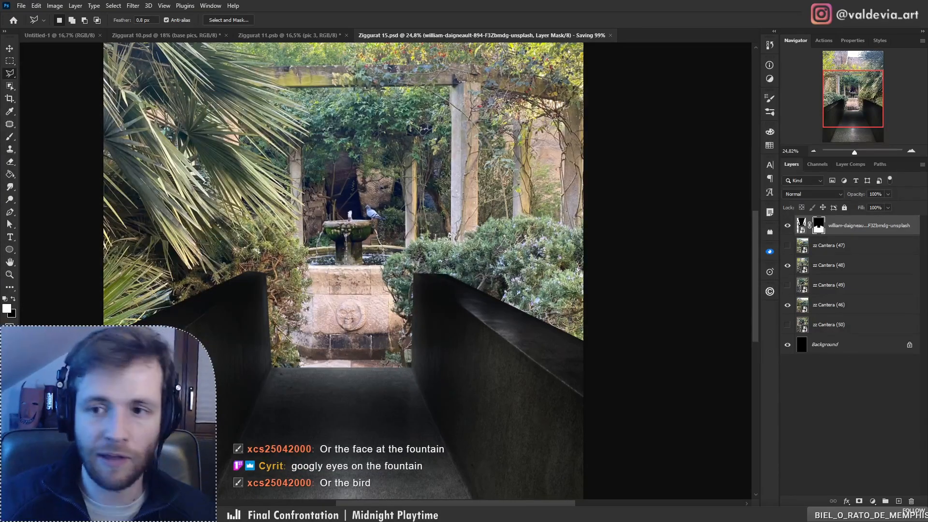
# Step: Paste the googly eye as a new layer above the corridor and duplicate that layer
pyautogui.hotkey('ctrl', 'v')
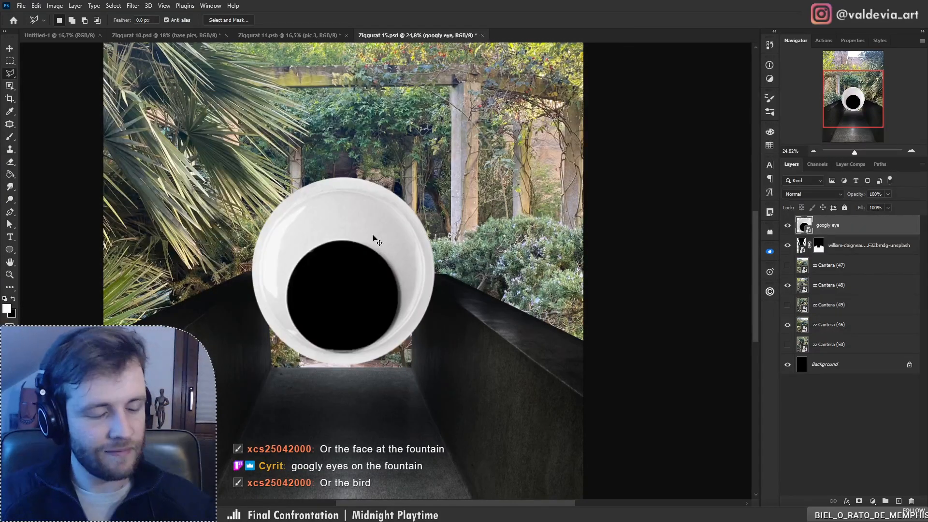
pyautogui.hotkey('ctrl', 'j')
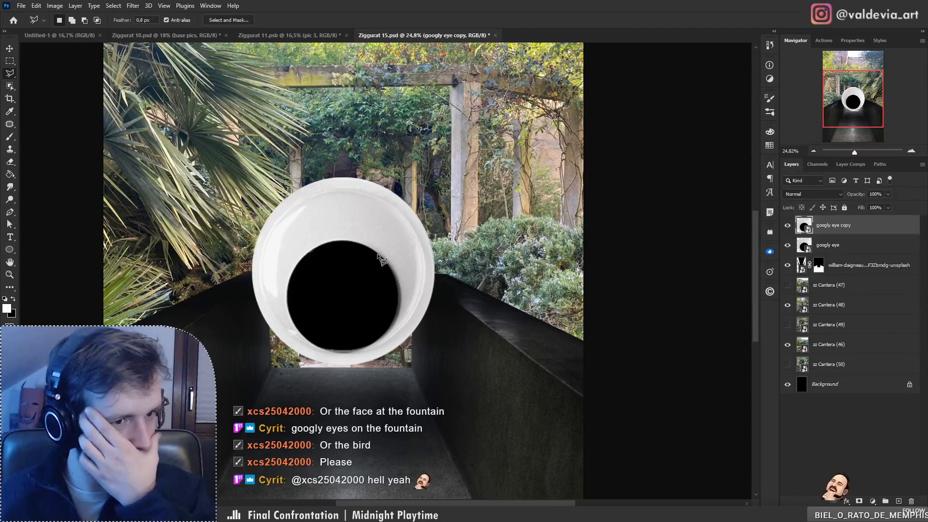
pyautogui.press('z')
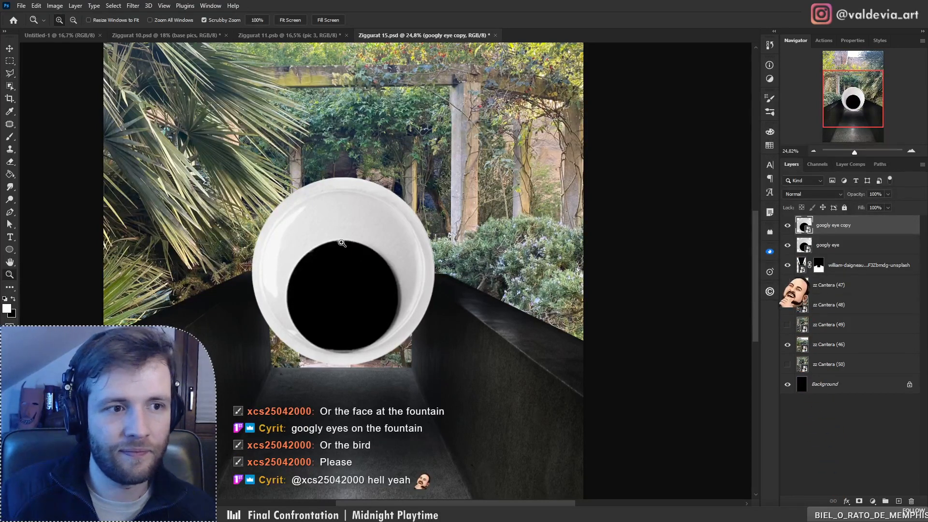
pyautogui.moveTo(340, 244); pyautogui.dragTo(289, 246)
pyautogui.moveTo(313, 196); pyautogui.dragTo(368, 191)
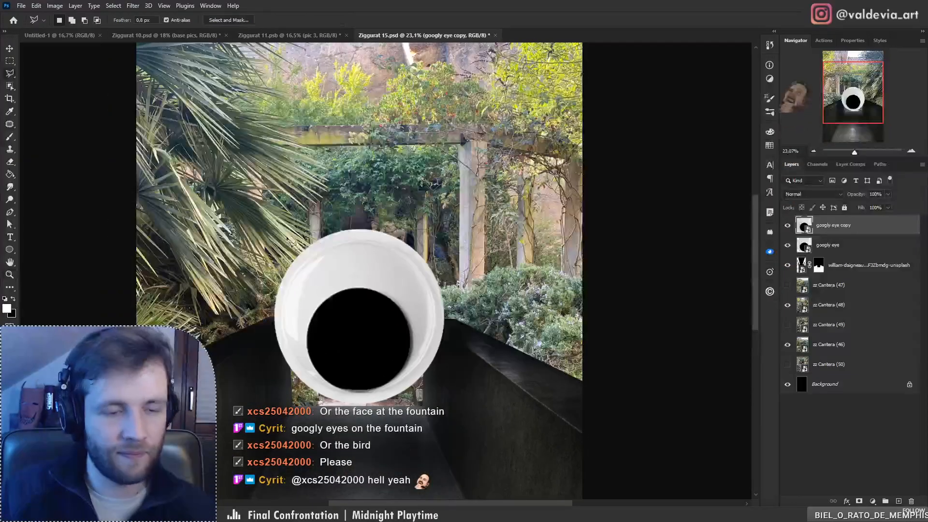
pyautogui.hotkey('ctrl', 't')
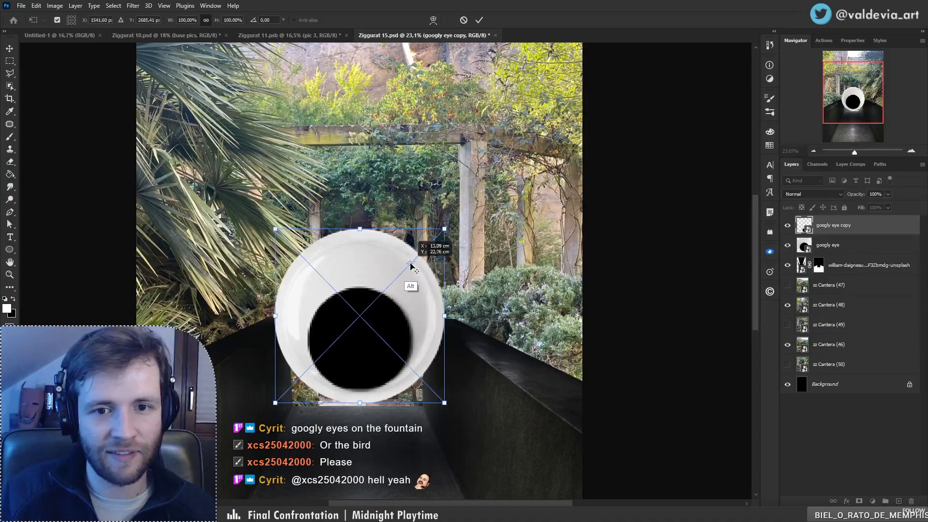
pyautogui.hotkey('ctrl', 'z')
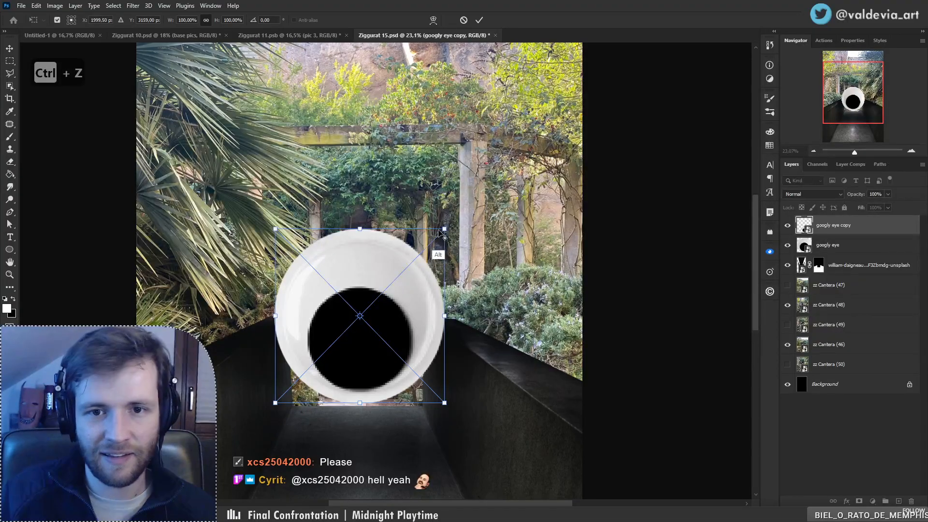
pyautogui.click(464, 21)
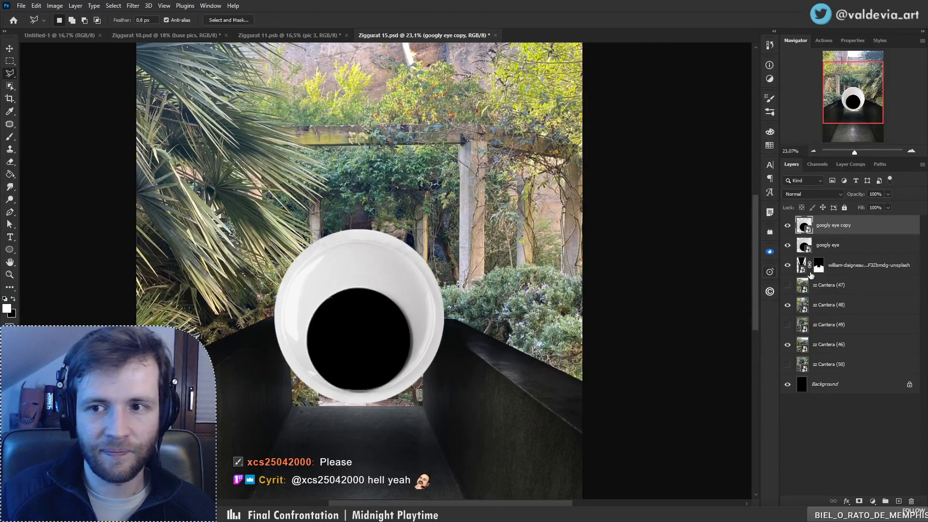
# Step: Scale both googly eye layers together to about 15.76% and place them beside the carved face on the fountain
pyautogui.keyDown('shift'); pyautogui.click(861, 251); pyautogui.keyUp('shift')
pyautogui.hotkey('ctrl', 't')
pyautogui.moveTo(443, 229); pyautogui.dragTo(289, 364)
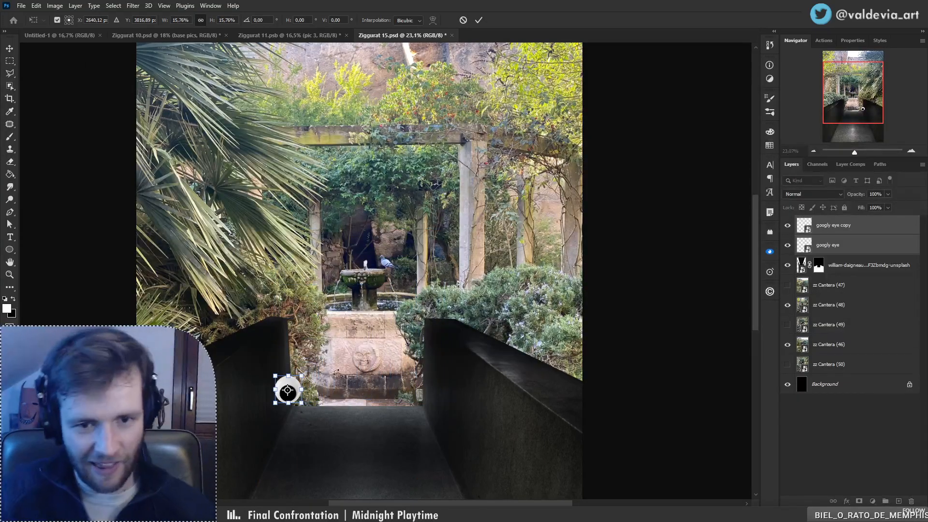
pyautogui.moveTo(298, 398)
pyautogui.mouseDown()
pyautogui.moveTo(366, 364)
pyautogui.moveTo(385, 338)
pyautogui.moveTo(355, 359)
pyautogui.moveTo(363, 371)
pyautogui.moveTo(785, 317)
pyautogui.mouseUp()
pyautogui.press('Return')
# Step: Flip the canvas view horizontally, then scale both googly eye layers to about 36.16% over the carved face's eye nearer the crescent
pyautogui.press('z')
pyautogui.press('l')
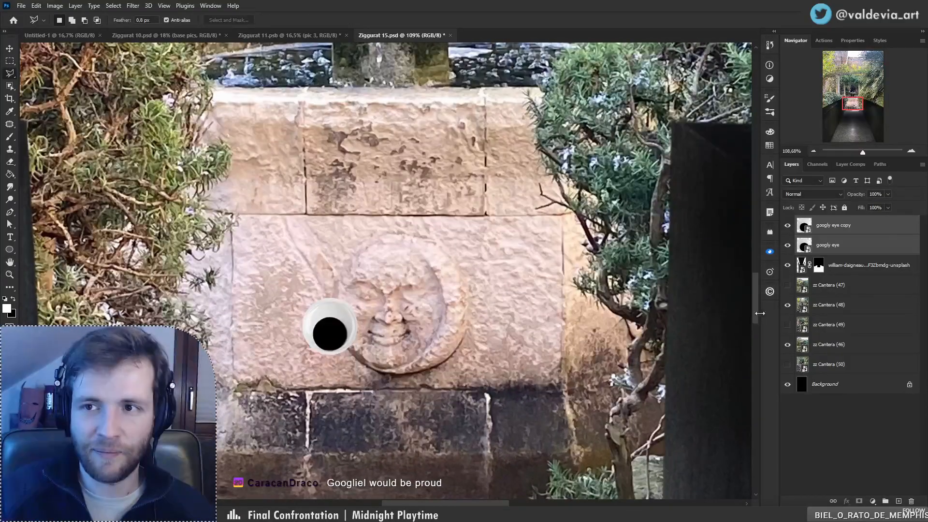
pyautogui.hotkey('ctrl', 'f')
pyautogui.press('z')
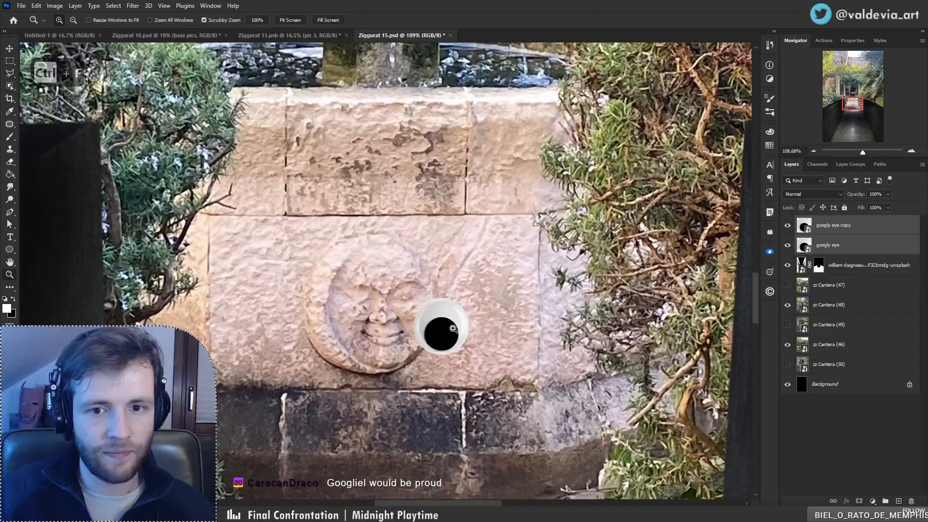
pyautogui.moveTo(448, 332)
pyautogui.mouseDown()
pyautogui.moveTo(367, 335)
pyautogui.moveTo(490, 318)
pyautogui.mouseUp()
pyautogui.press('l')
pyautogui.hotkey('ctrl', 't')
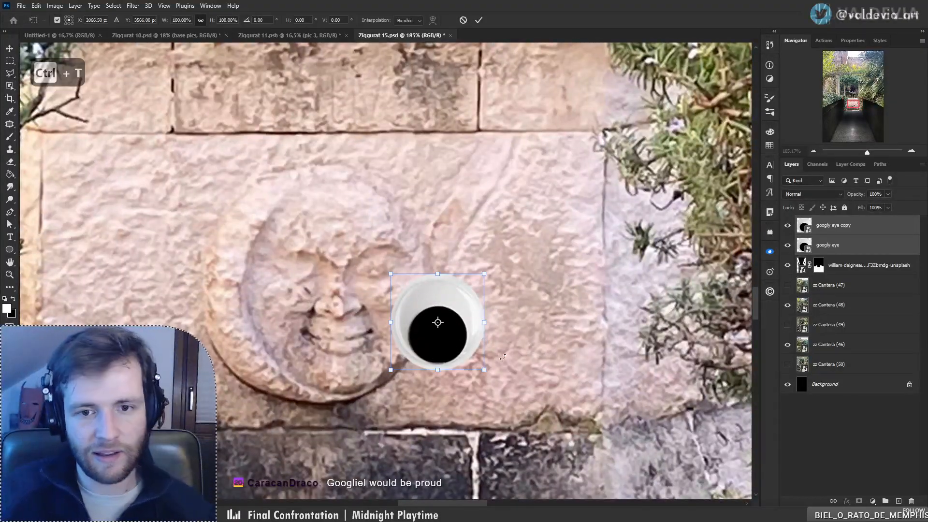
pyautogui.moveTo(485, 370); pyautogui.dragTo(313, 285)
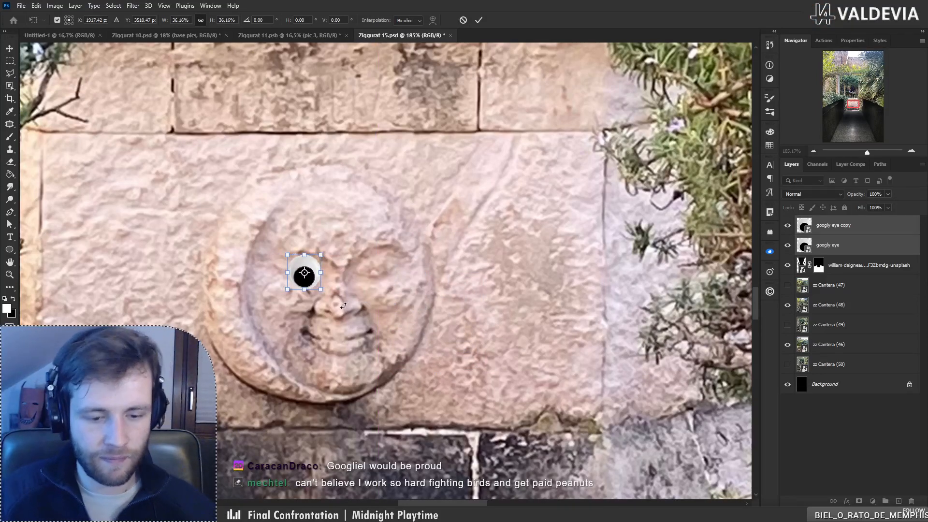
pyautogui.press('Return')
# Step: Move the googly eye copy onto the carved face's other eye, level with the first one
pyautogui.press('l')
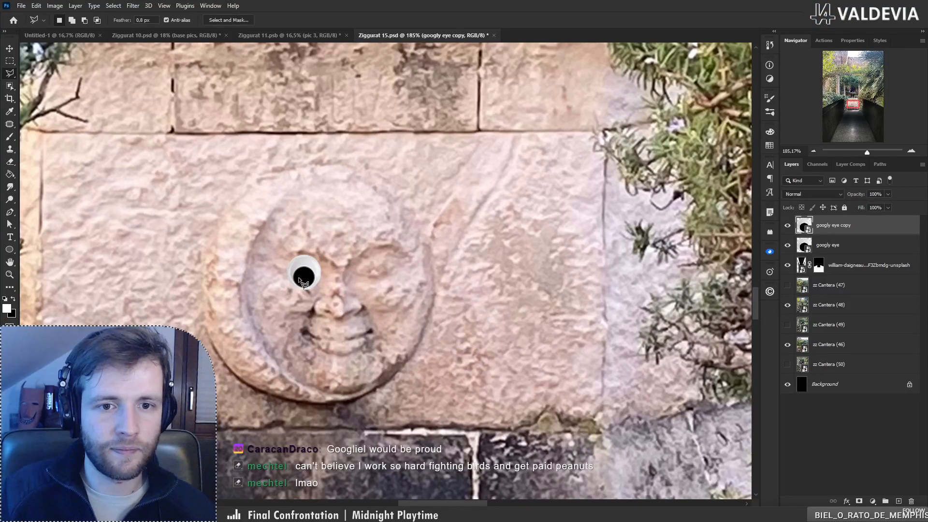
pyautogui.moveTo(302, 281); pyautogui.dragTo(376, 281)
pyautogui.press('z')
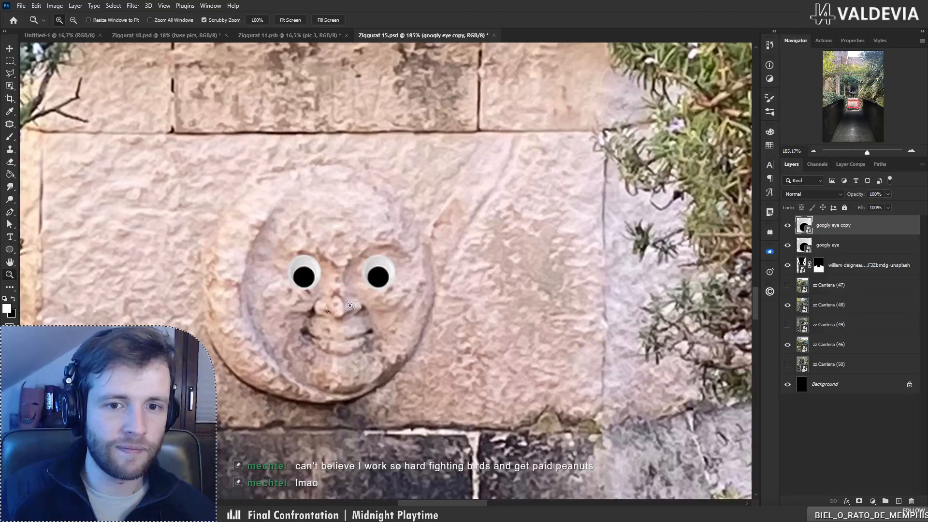
pyautogui.moveTo(343, 307); pyautogui.dragTo(270, 303)
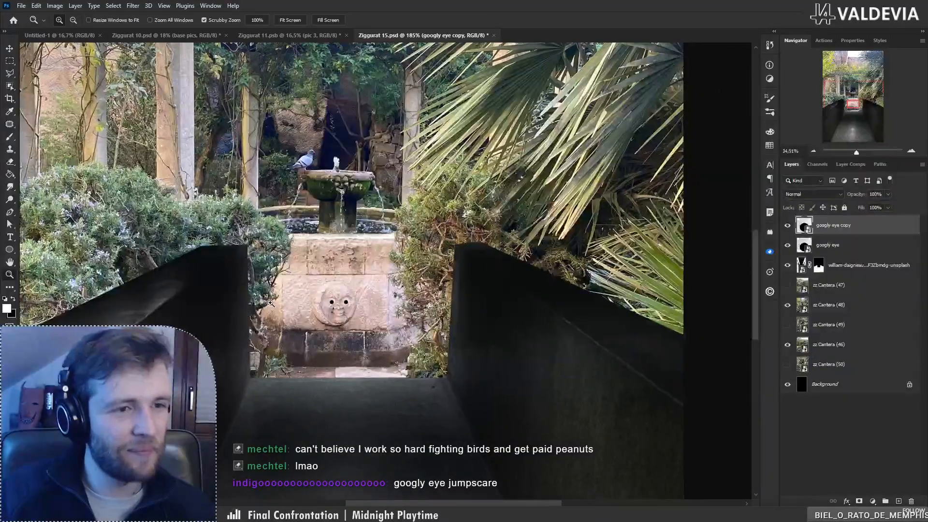
# Step: Examine the googly-eyed face and the whole composite at several scales, comparing it with the corridor layer hidden and shown
pyautogui.press('l')
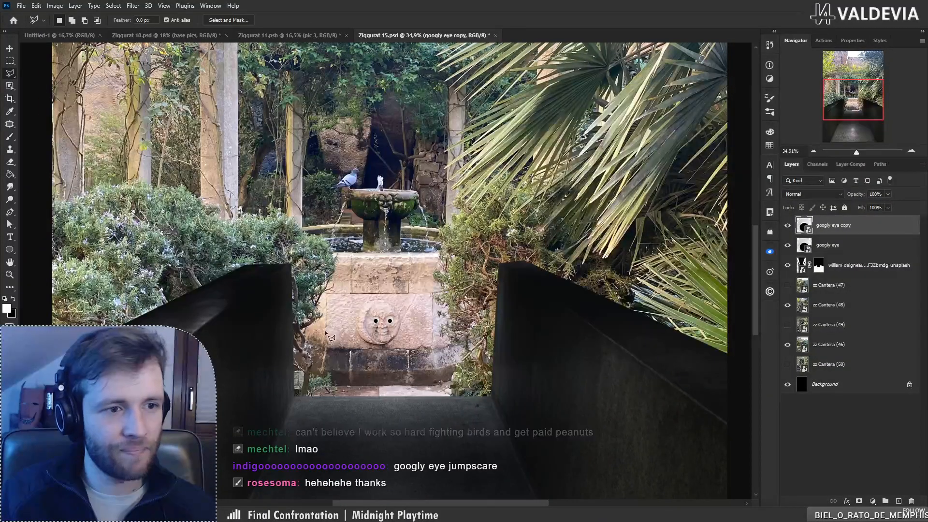
pyautogui.press('z')
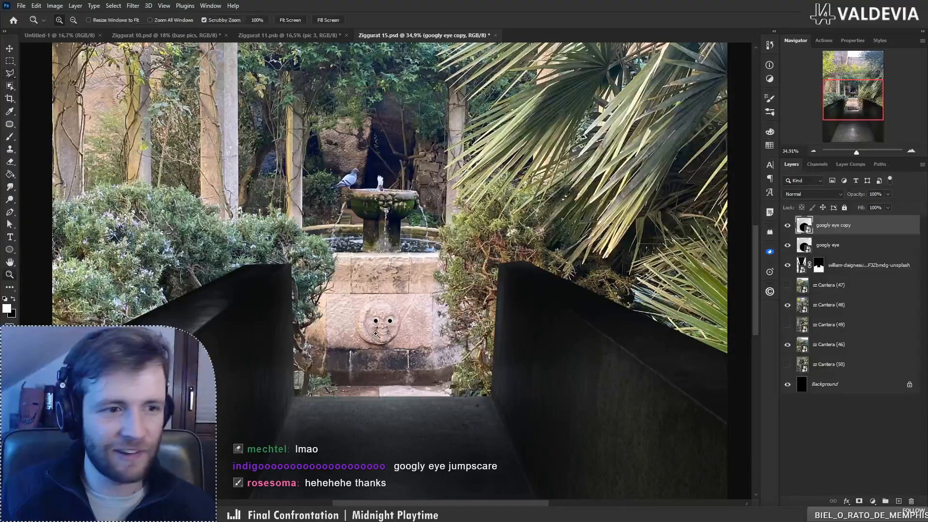
pyautogui.moveTo(392, 332); pyautogui.dragTo(315, 332)
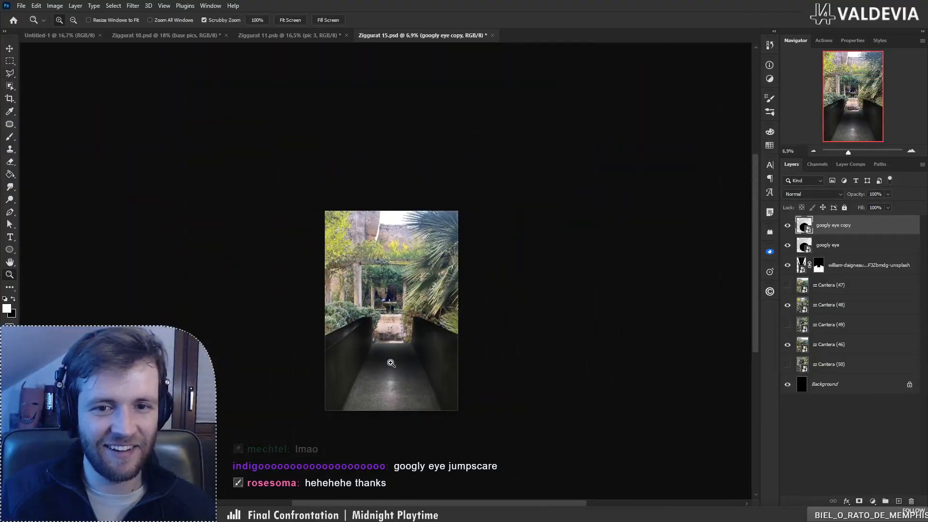
pyautogui.moveTo(388, 332); pyautogui.dragTo(435, 263)
pyautogui.hotkey('ctrl', '0')
pyautogui.press('l')
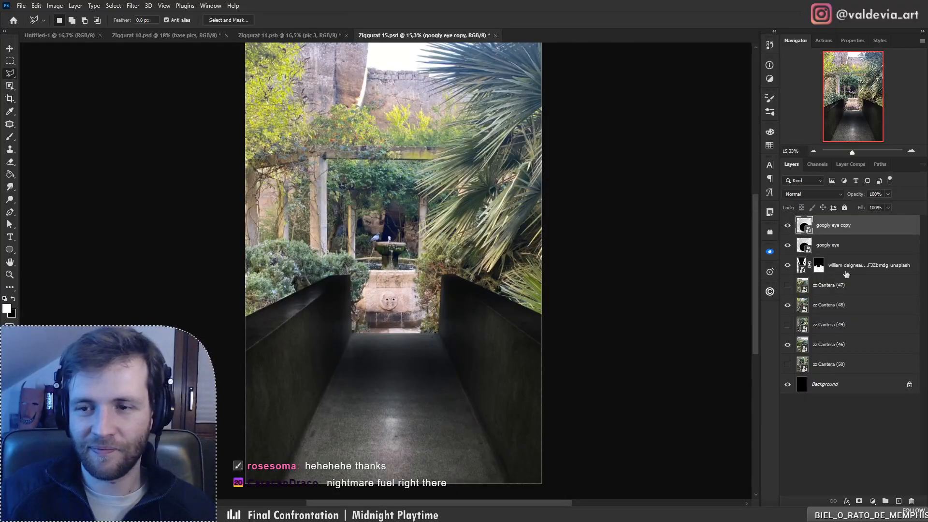
pyautogui.click(787, 265)
pyautogui.click(788, 265)
# Step: Disable the corridor layer's mask, outline the top face of the palm-side wall with the Polygonal Lasso, and re-enable the mask
pyautogui.click(851, 264)
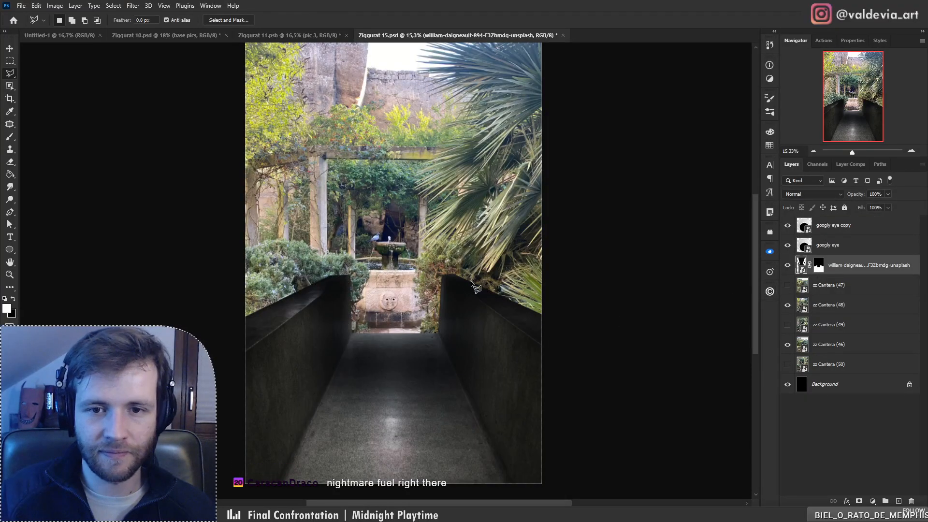
pyautogui.press('z')
pyautogui.moveTo(466, 276); pyautogui.dragTo(504, 276)
pyautogui.keyDown('shift'); pyautogui.click(819, 267); pyautogui.keyUp('shift')
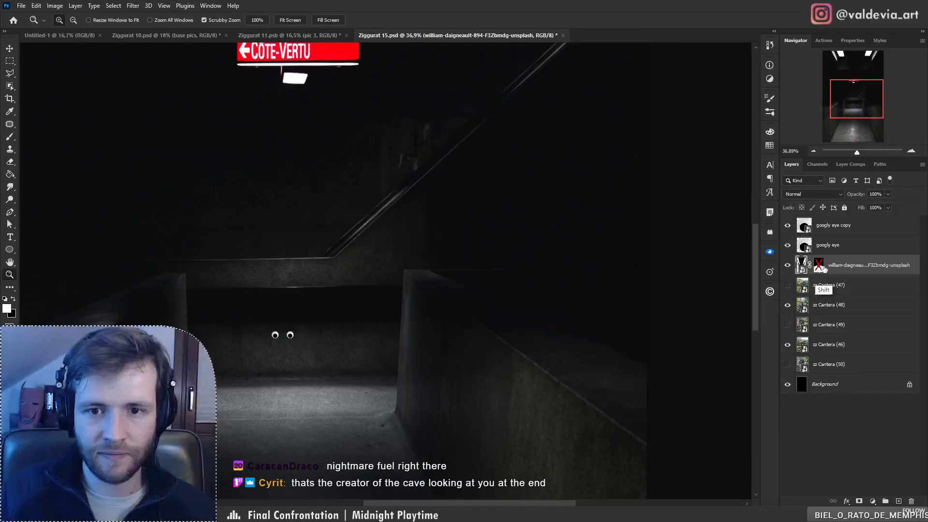
pyautogui.keyDown('shift'); pyautogui.click(820, 267); pyautogui.keyUp('shift')
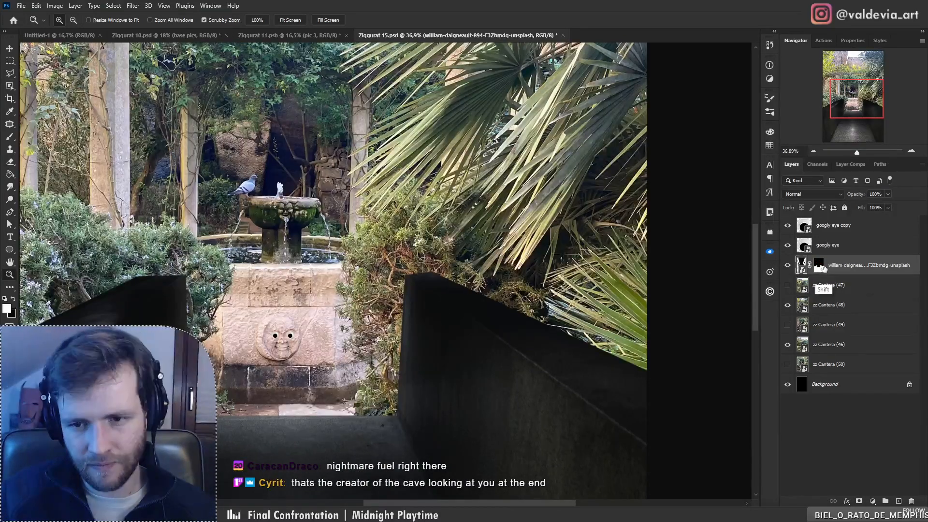
pyautogui.keyDown('shift'); pyautogui.click(820, 267); pyautogui.keyUp('shift')
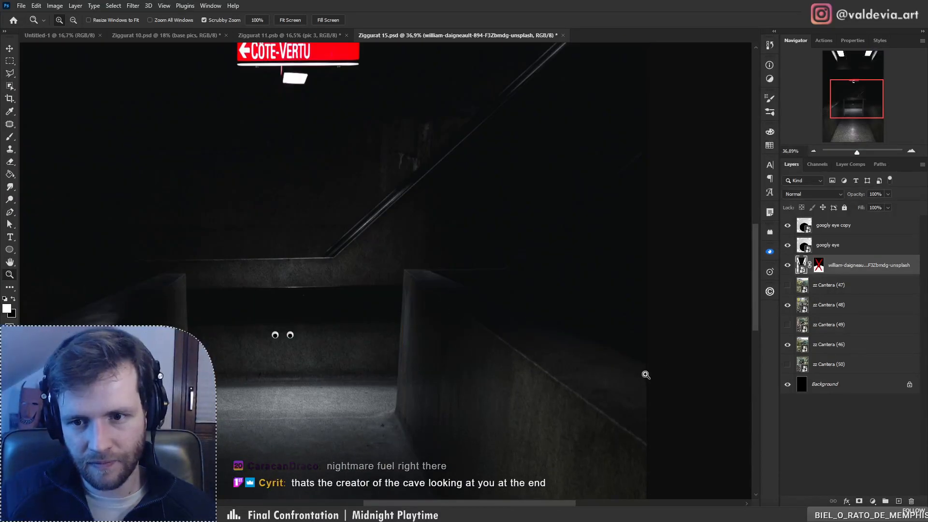
pyautogui.click(9, 73)
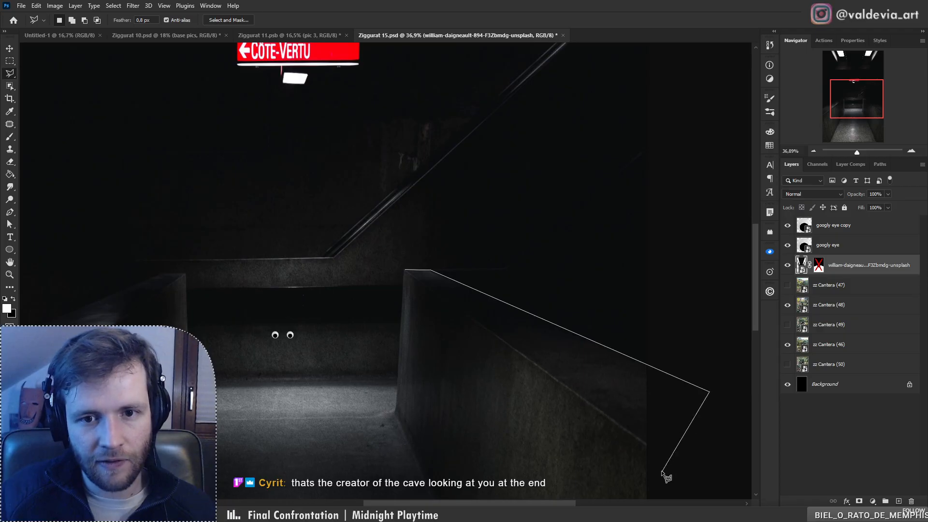
pyautogui.doubleClick(655, 456)
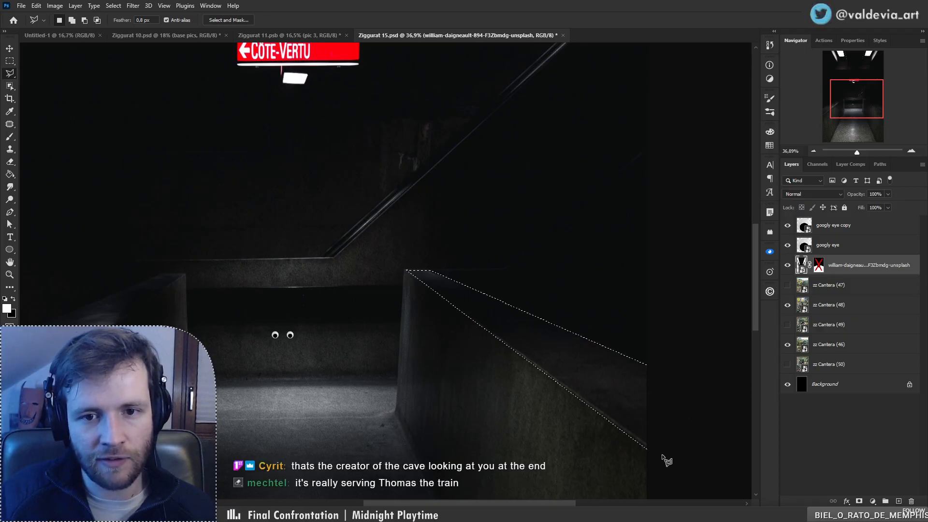
pyautogui.keyDown('shift'); pyautogui.click(818, 265); pyautogui.keyUp('shift')
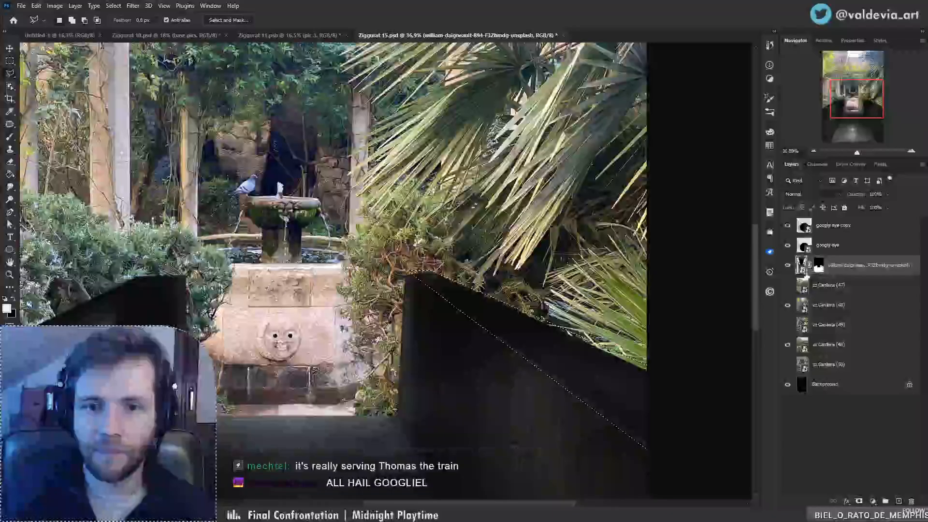
# Step: Try to fill the wall-top selection with black directly on the corridor layer's image
pyautogui.press('x')
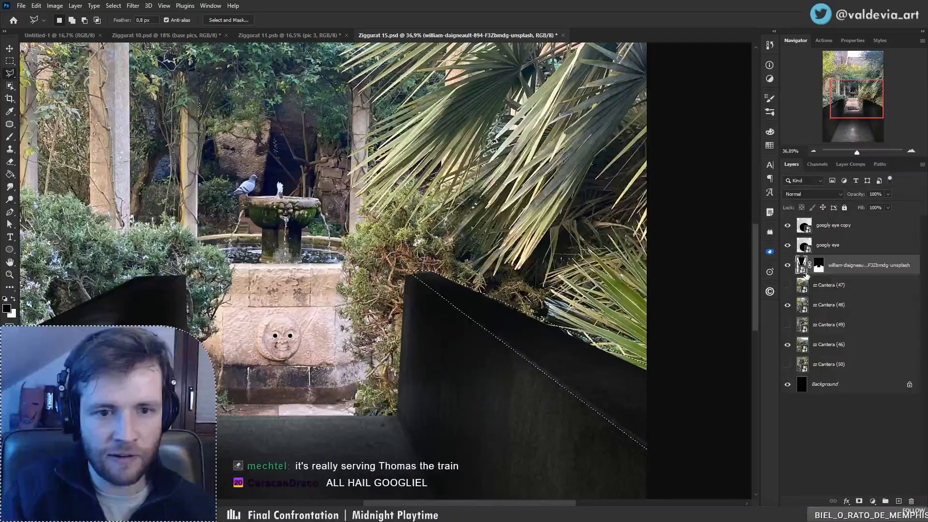
pyautogui.hotkey('alt', 'BackSpace')
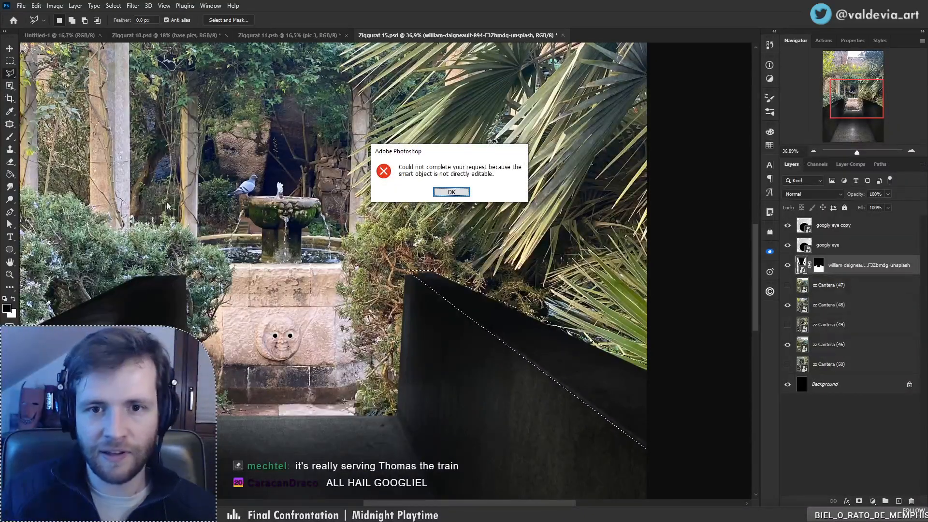
pyautogui.press('Return')
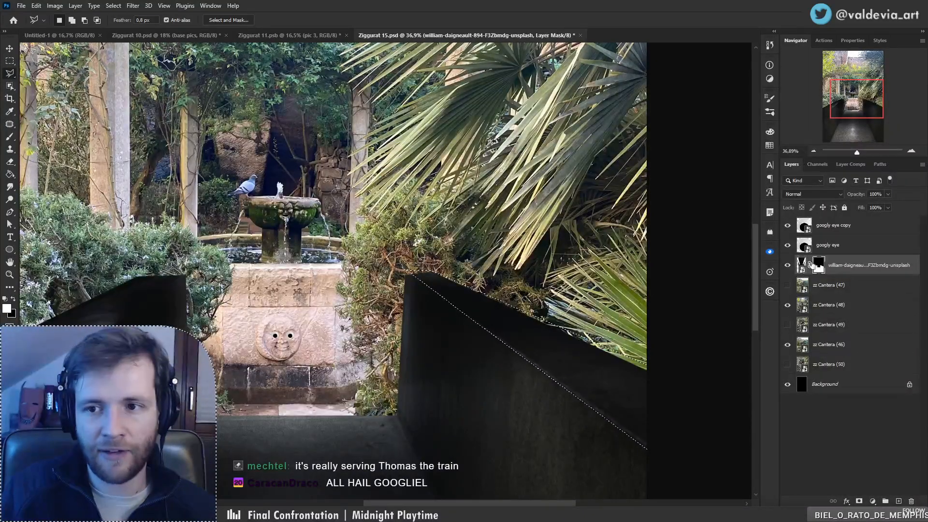
# Step: Fill the selected wall top with white in the corridor layer's mask and clear the selection
pyautogui.click(815, 264)
pyautogui.press('x')
pyautogui.hotkey('alt', 'BackSpace')
pyautogui.hotkey('ctrl', 'z')
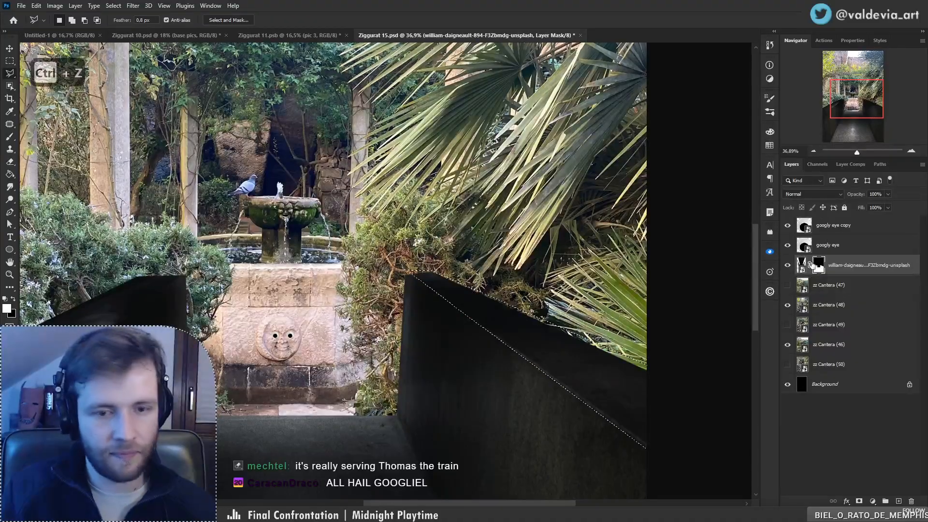
pyautogui.press('x')
pyautogui.hotkey('ctrl', 'd')
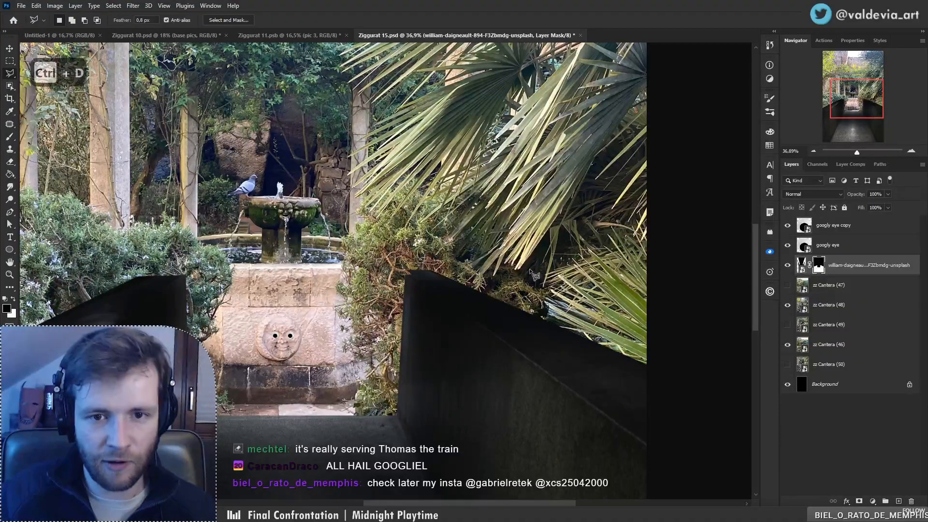
# Step: Outline the palm-side wall's corner where the branch overlaps it, and clear the selection
pyautogui.press('z')
pyautogui.moveTo(423, 277); pyautogui.dragTo(484, 277)
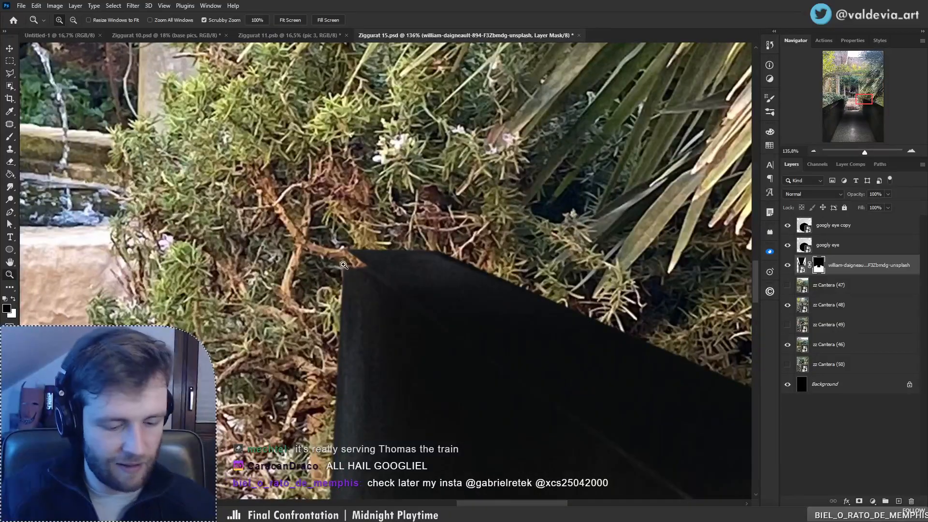
pyautogui.press('l')
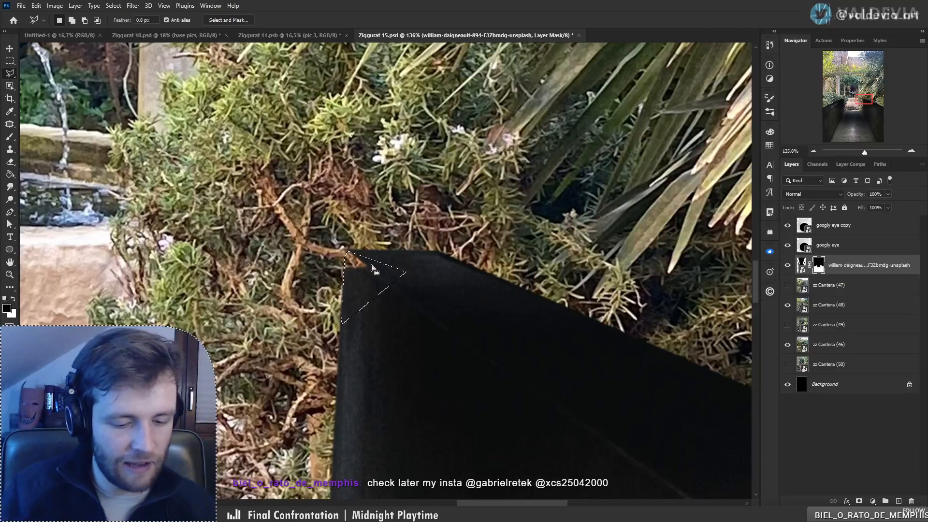
pyautogui.hotkey('ctrl', 'd')
# Step: Temporarily disable the corridor layer's mask to check the hidden edges of the bush-side wall
pyautogui.moveTo(298, 276); pyautogui.dragTo(162, 276)
pyautogui.moveTo(79, 277); pyautogui.dragTo(180, 279)
pyautogui.press('l')
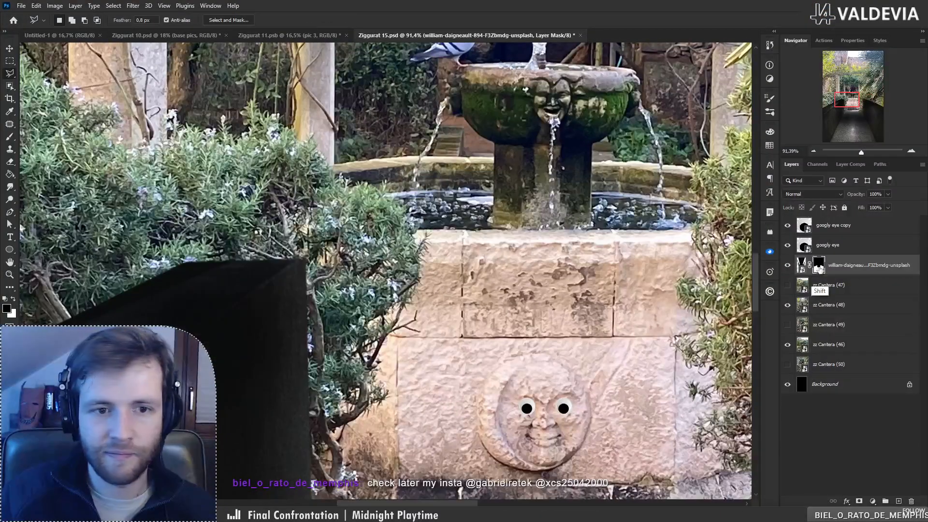
pyautogui.keyDown('shift'); pyautogui.click(819, 267); pyautogui.keyUp('shift')
pyautogui.keyDown('shift'); pyautogui.click(819, 267); pyautogui.keyUp('shift')
# Step: Outline a thin strip along the sloping upper edge of the bush-side wall with the Polygonal Lasso
pyautogui.moveTo(193, 283); pyautogui.dragTo(574, 220)
pyautogui.press('z')
pyautogui.moveTo(312, 300); pyautogui.dragTo(287, 300)
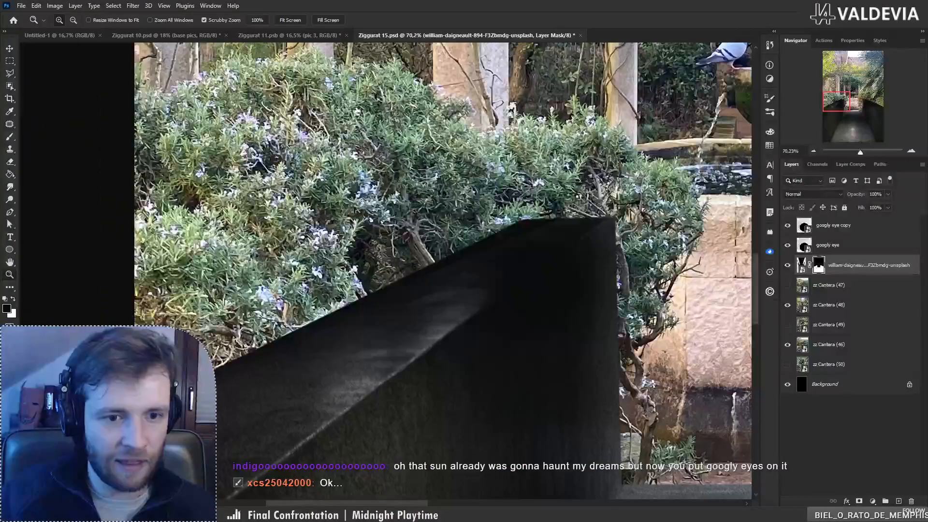
pyautogui.press('l')
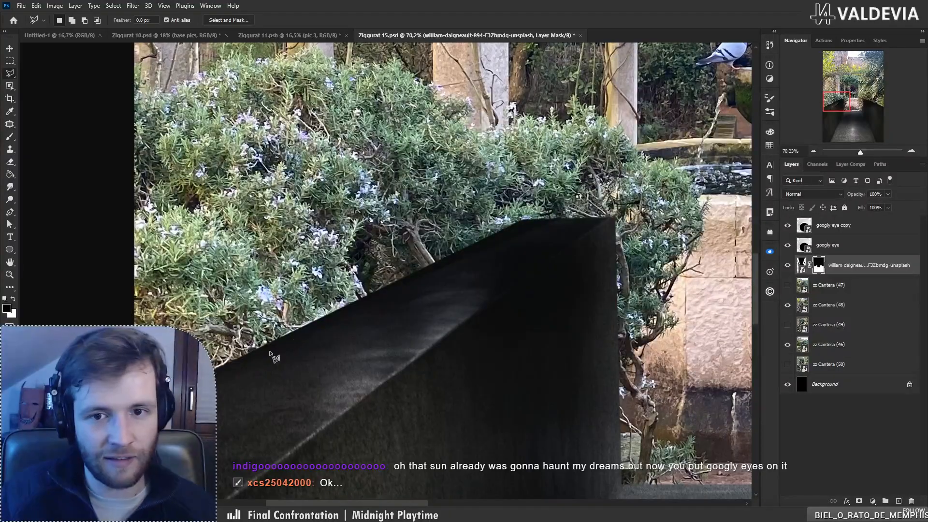
pyautogui.click(130, 411)
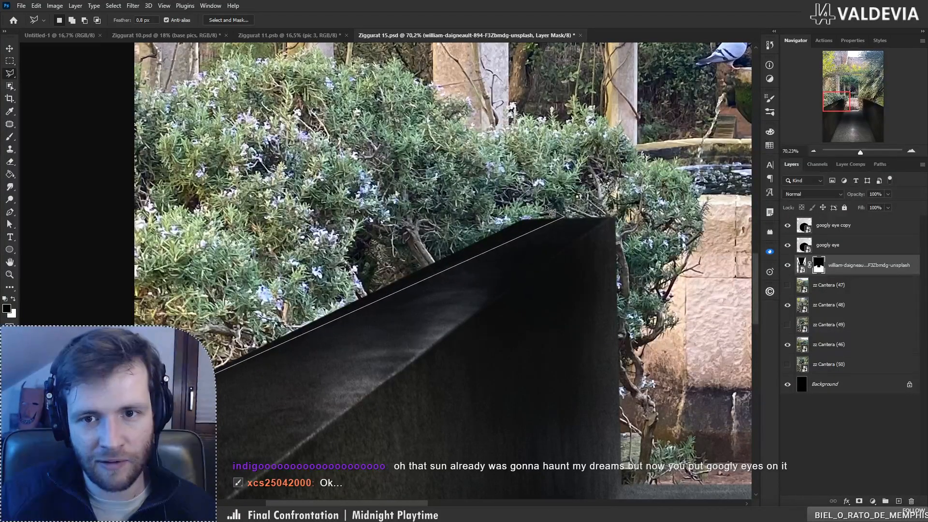
pyautogui.click(482, 198)
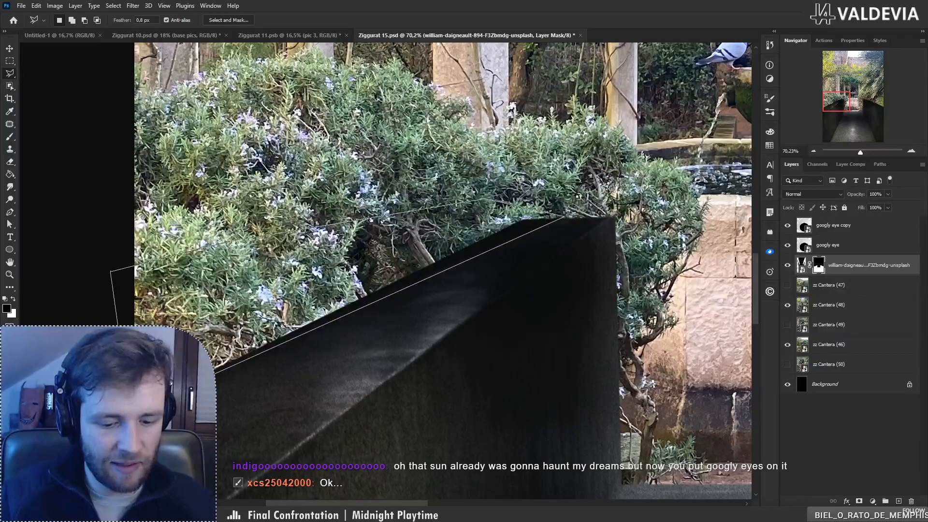
pyautogui.doubleClick(111, 272)
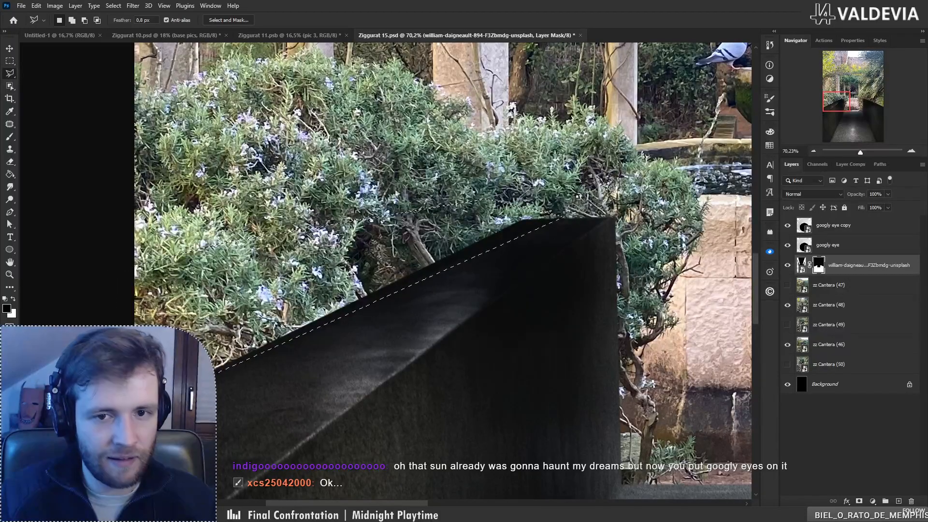
# Step: Fill the selected strip with black in the corridor layer's mask to trim the wall's upper edge, and clear the selection
pyautogui.hotkey('alt', 'BackSpace')
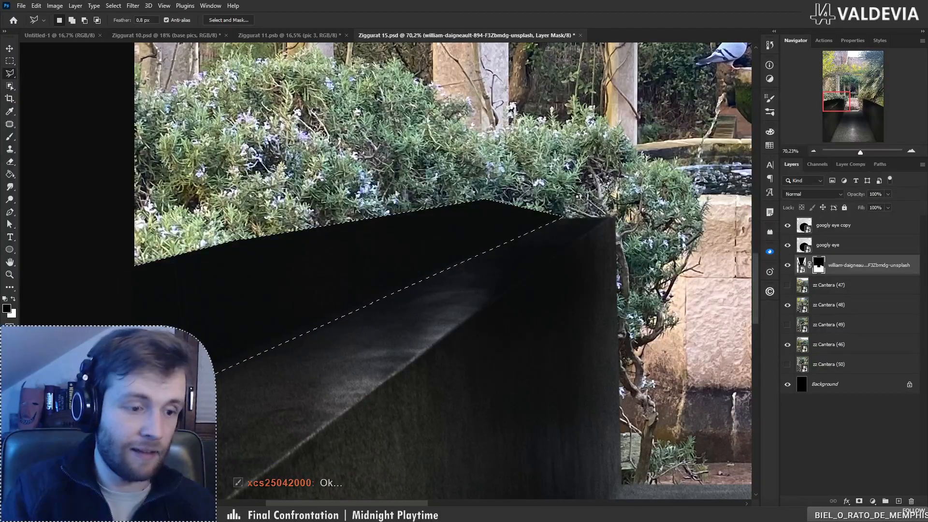
pyautogui.hotkey('ctrl', 'z')
pyautogui.press('x')
pyautogui.hotkey('ctrl', 'd')
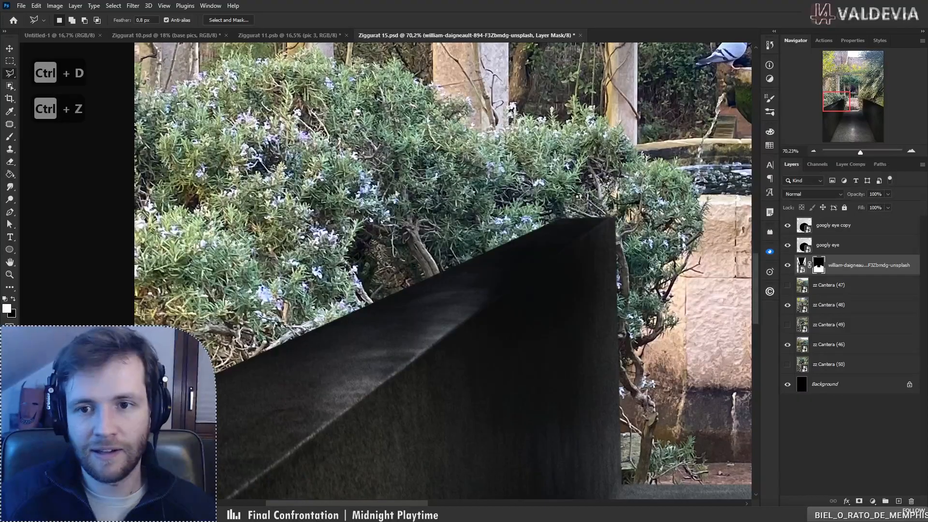
# Step: Disable and re-enable the corridor layer's mask to examine the far end of the bush-side wall
pyautogui.moveTo(567, 275); pyautogui.dragTo(345, 312)
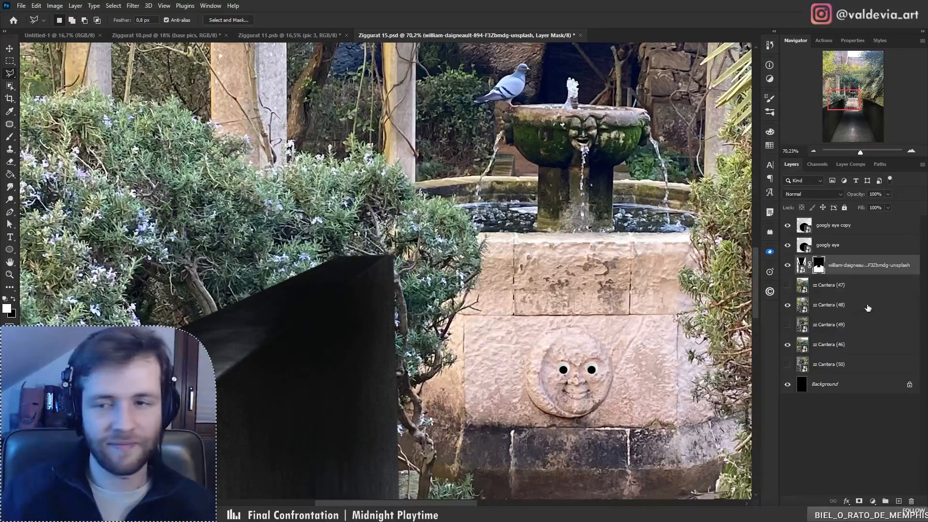
pyautogui.click(838, 270)
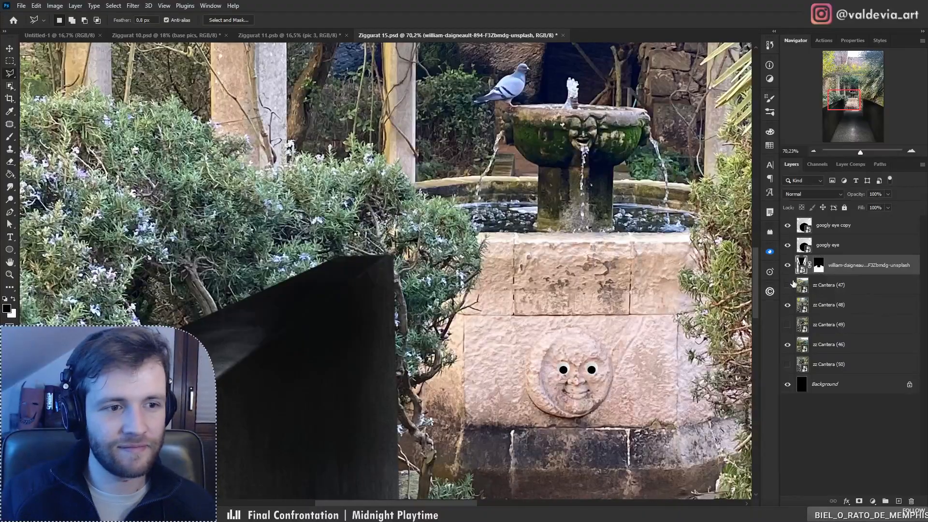
pyautogui.click(820, 267)
pyautogui.keyDown('shift'); pyautogui.click(819, 267); pyautogui.keyUp('shift')
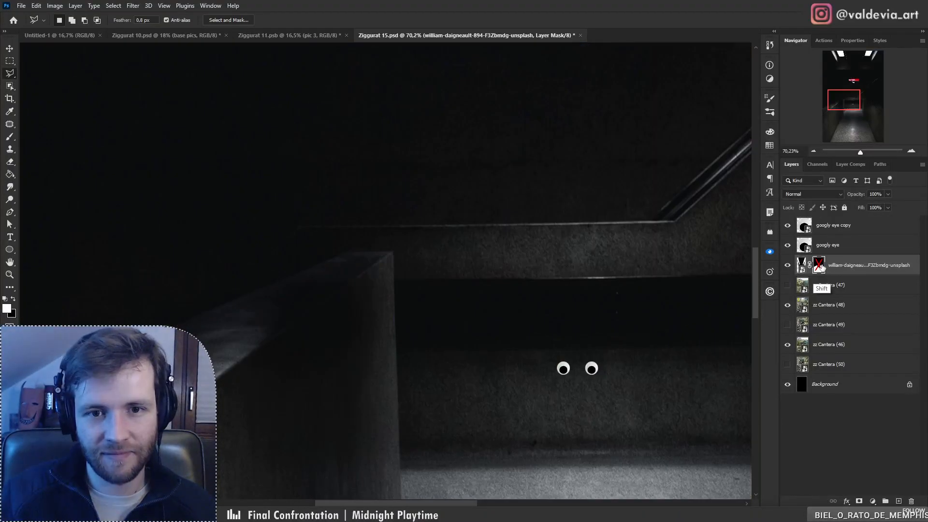
pyautogui.keyDown('shift'); pyautogui.click(819, 266); pyautogui.keyUp('shift')
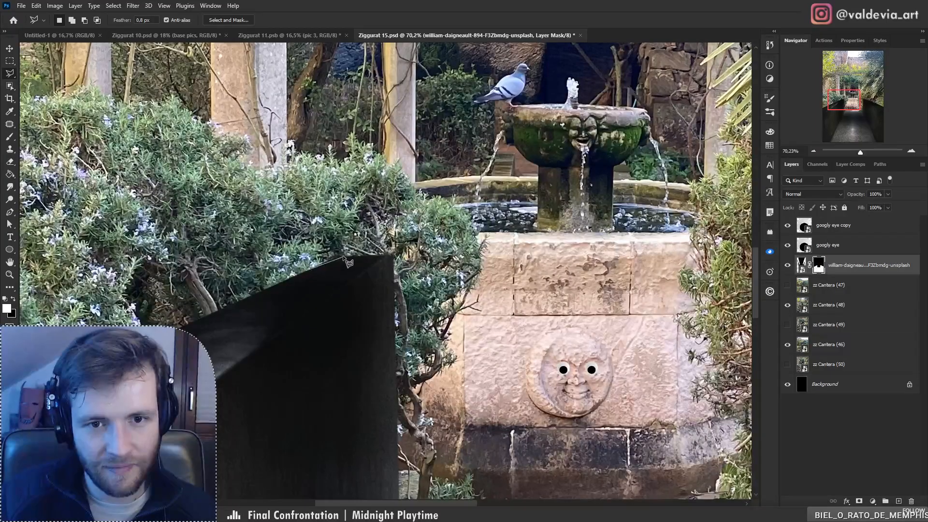
# Step: Reveal the far top corner of the bush-side wall in the corridor mask using lasso selections, and trim its upper edge
pyautogui.click(394, 249)
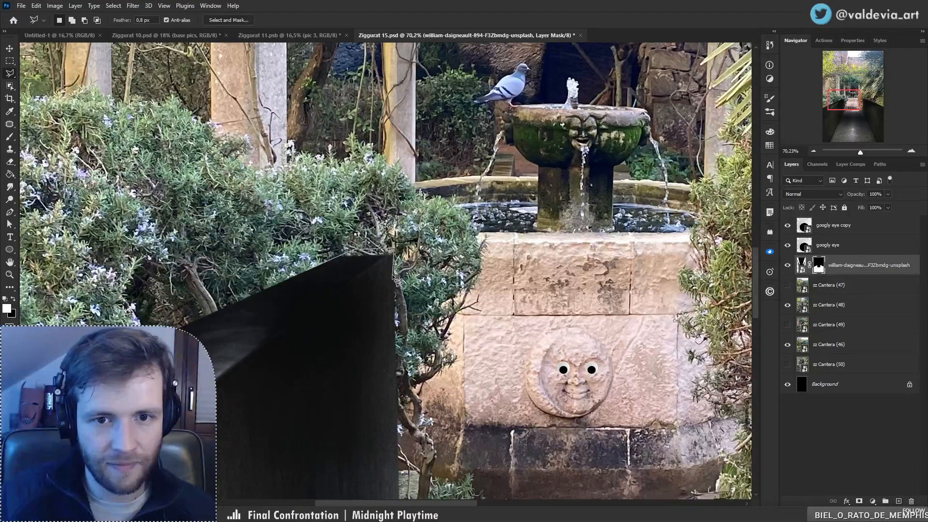
pyautogui.click(364, 270)
pyautogui.press('x')
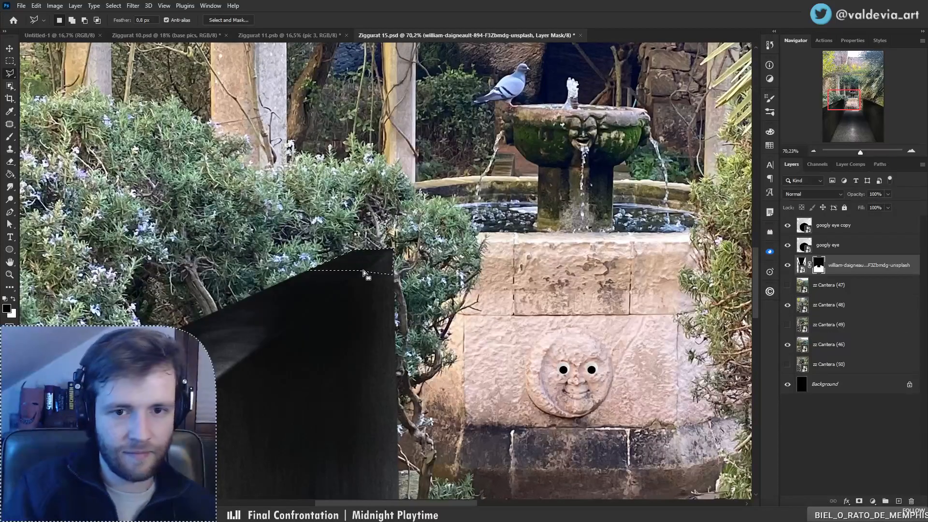
pyautogui.hotkey('alt', 'BackSpace')
pyautogui.hotkey('ctrl', 'd')
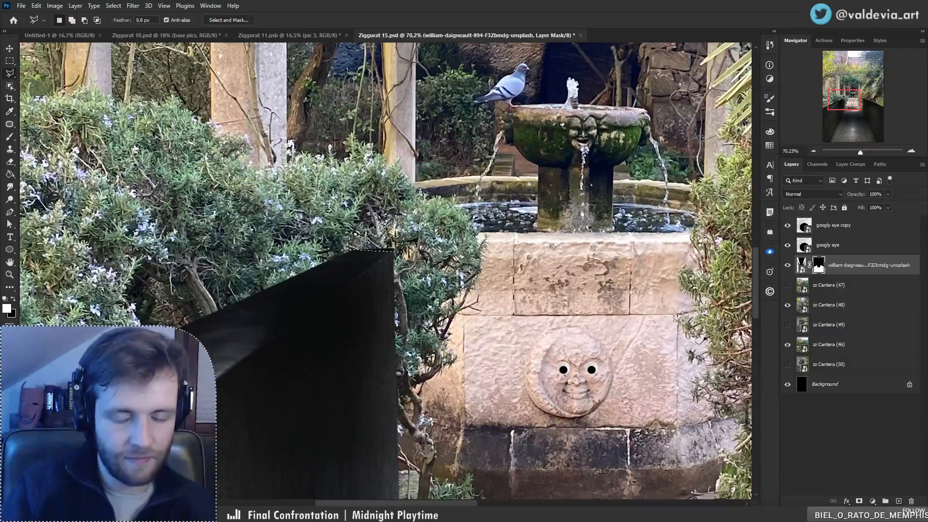
pyautogui.press('Delete')
pyautogui.hotkey('ctrl', 'd')
# Step: Inspect the full composite and compare it with the corridor layer hidden and shown
pyautogui.press('z')
pyautogui.moveTo(237, 313)
pyautogui.mouseDown()
pyautogui.moveTo(202, 344)
pyautogui.moveTo(247, 350)
pyautogui.mouseUp()
pyautogui.press('l')
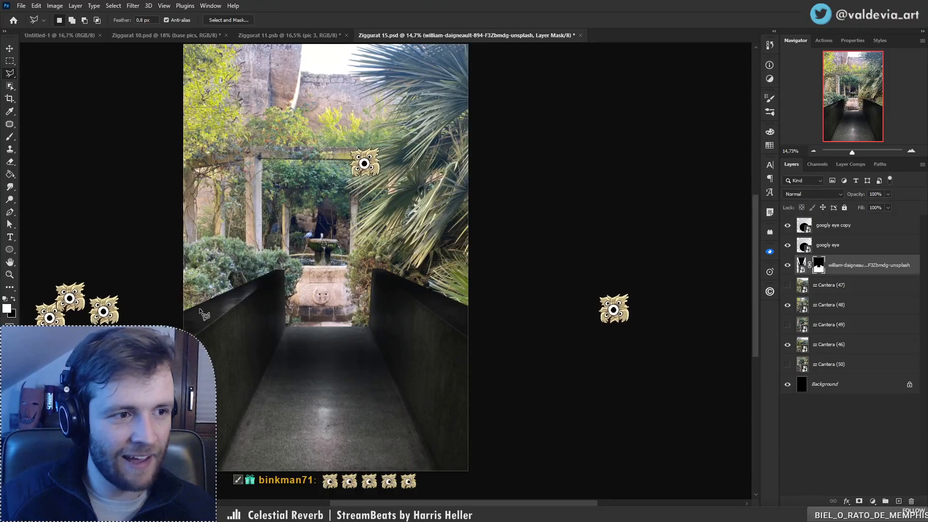
pyautogui.press('z')
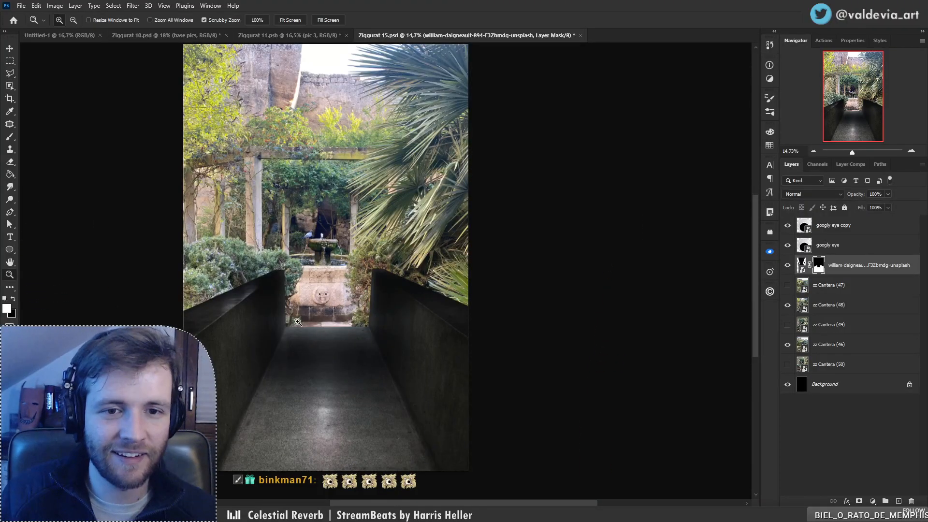
pyautogui.moveTo(297, 321)
pyautogui.mouseDown()
pyautogui.moveTo(230, 322)
pyautogui.moveTo(259, 321)
pyautogui.mouseUp()
pyautogui.press('l')
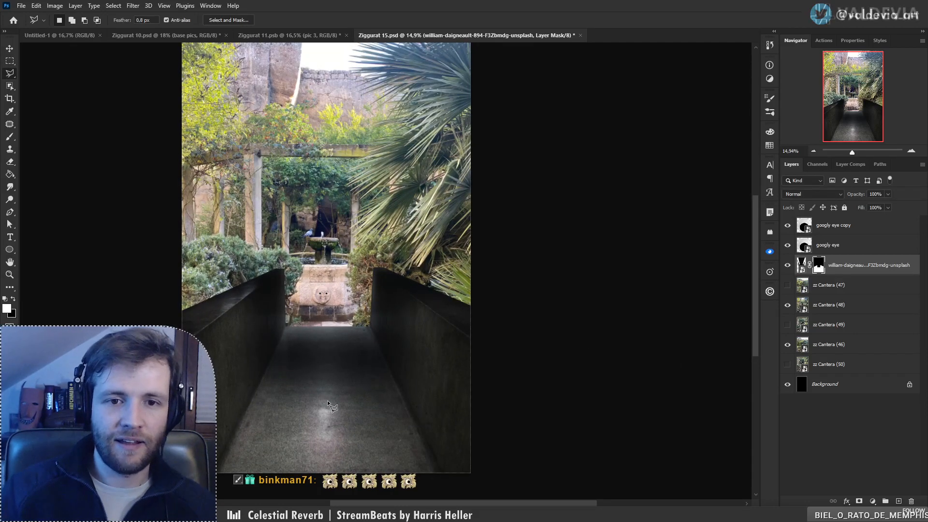
pyautogui.click(784, 266)
pyautogui.click(783, 266)
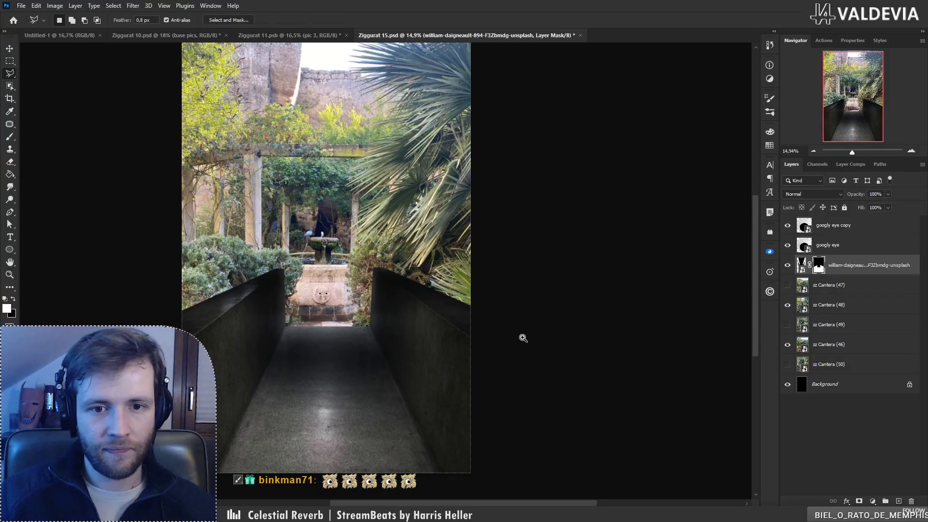
pyautogui.press('z')
pyautogui.moveTo(379, 317); pyautogui.dragTo(365, 312)
pyautogui.hotkey('ctrl', 't')
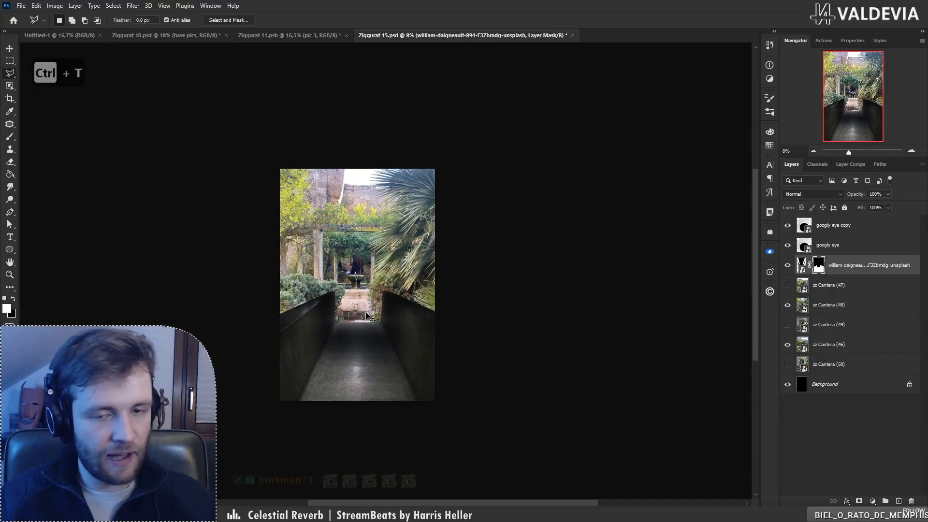
pyautogui.moveTo(361, 430); pyautogui.dragTo(363, 368)
pyautogui.moveTo(399, 309); pyautogui.dragTo(385, 350)
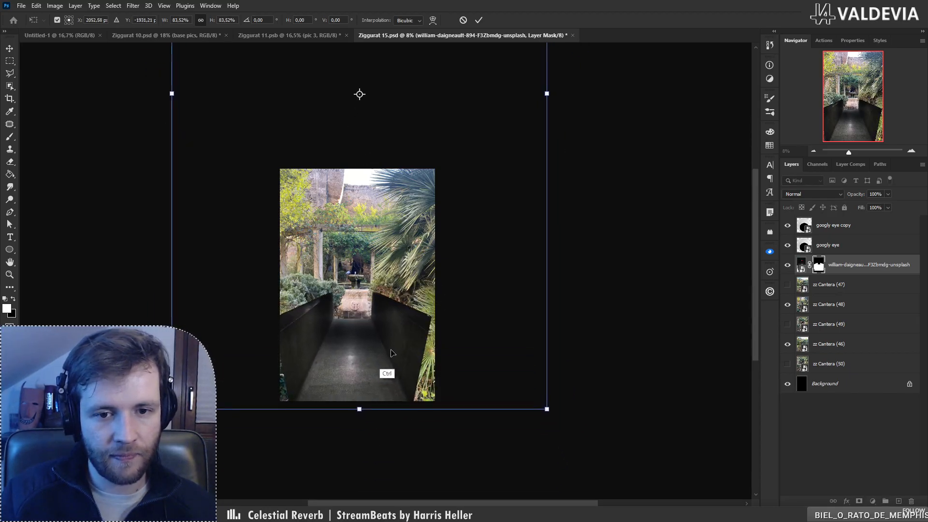
pyautogui.moveTo(169, 408); pyautogui.dragTo(238, 413)
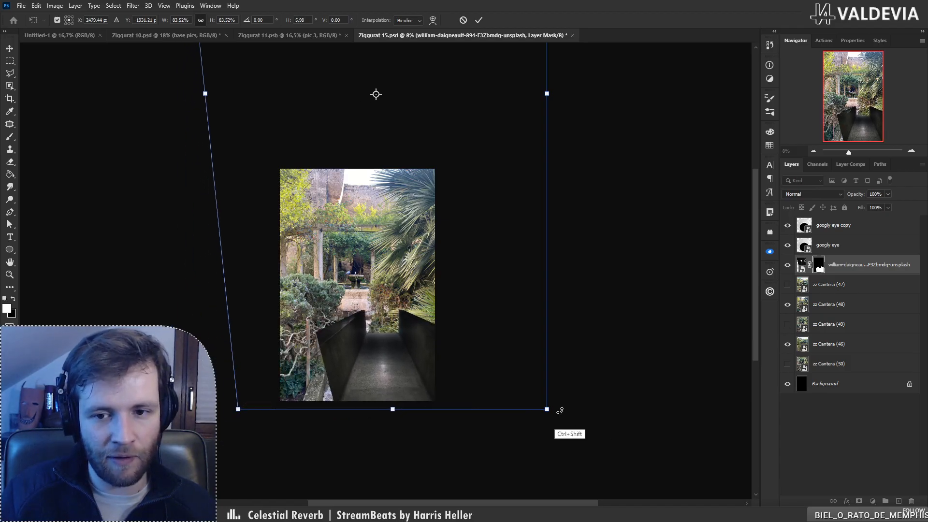
pyautogui.moveTo(548, 410); pyautogui.dragTo(454, 409)
pyautogui.hotkey('ctrl', 'z')
pyautogui.hotkey('ctrl', 'z')
pyautogui.hotkey('ctrl', 'z')
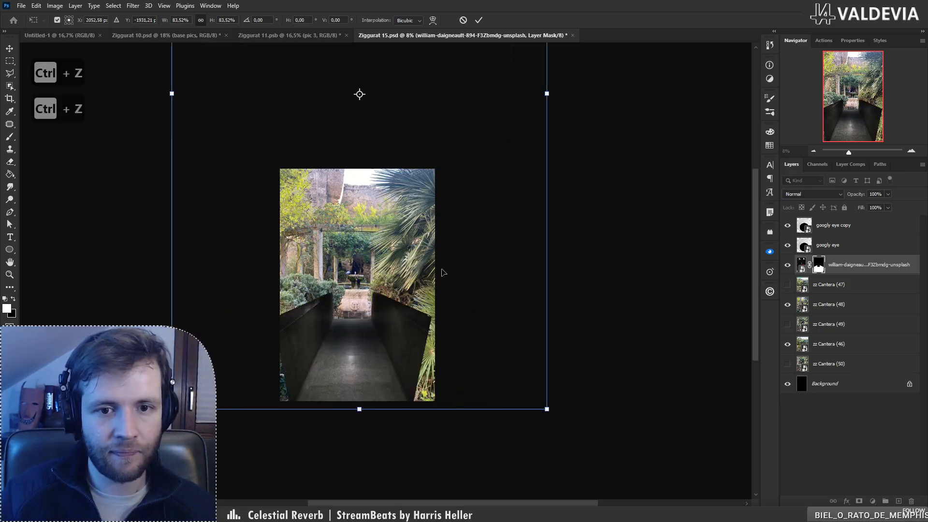
pyautogui.click(462, 20)
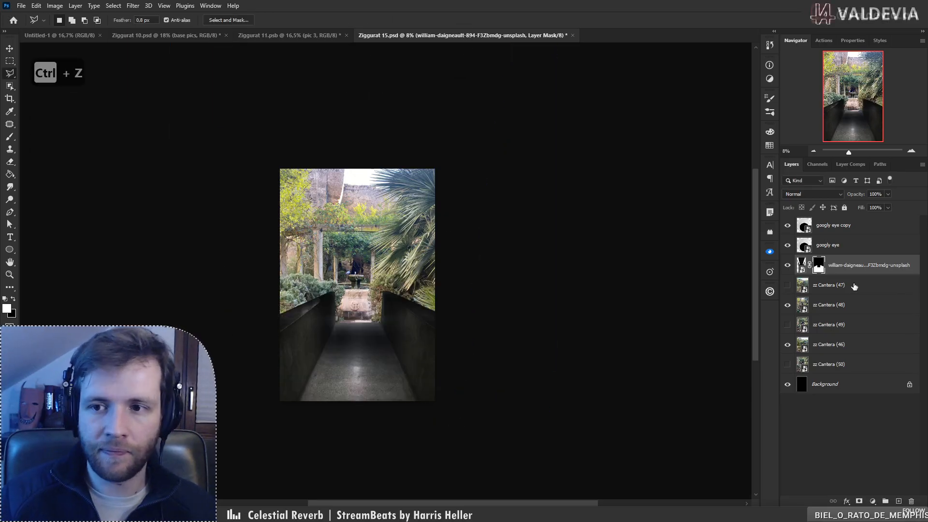
# Step: Duplicate the masked corridor layer, hide the original, and convert the copy into a smart object without a separate mask
pyautogui.hotkey('ctrl', 'j')
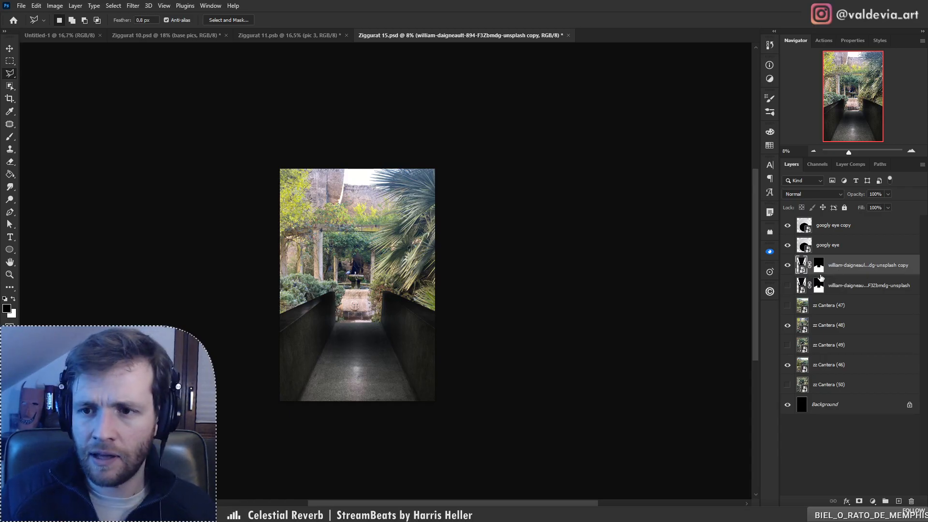
pyautogui.hotkey('ctrl', '\\')
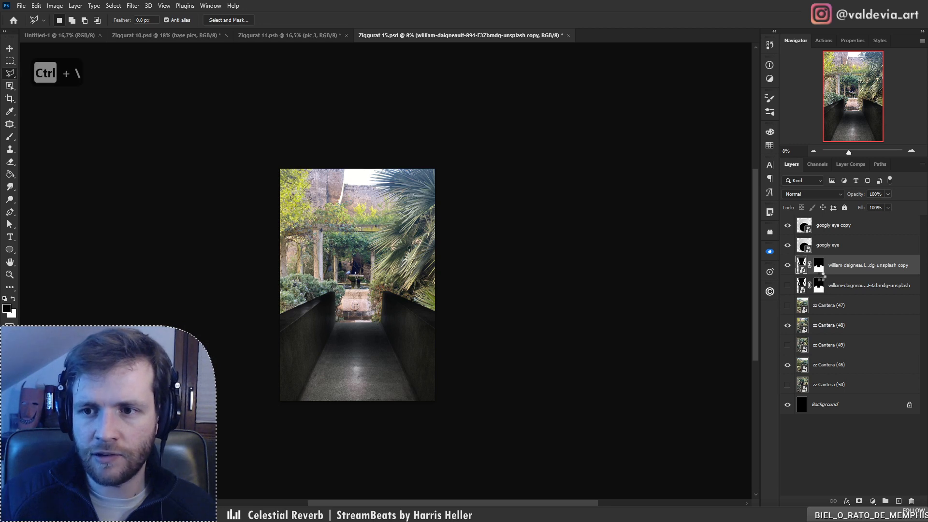
# Step: Distort the corridor copy's lower bush-side corner inward and shift the copy over the garden path at 86% opacity
pyautogui.hotkey('ctrl', 't')
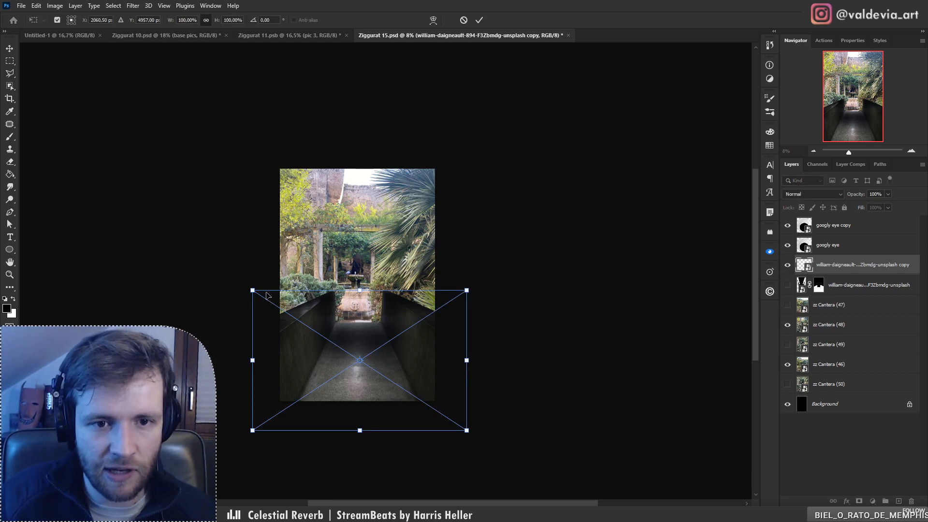
pyautogui.scroll(3, 359, 347)
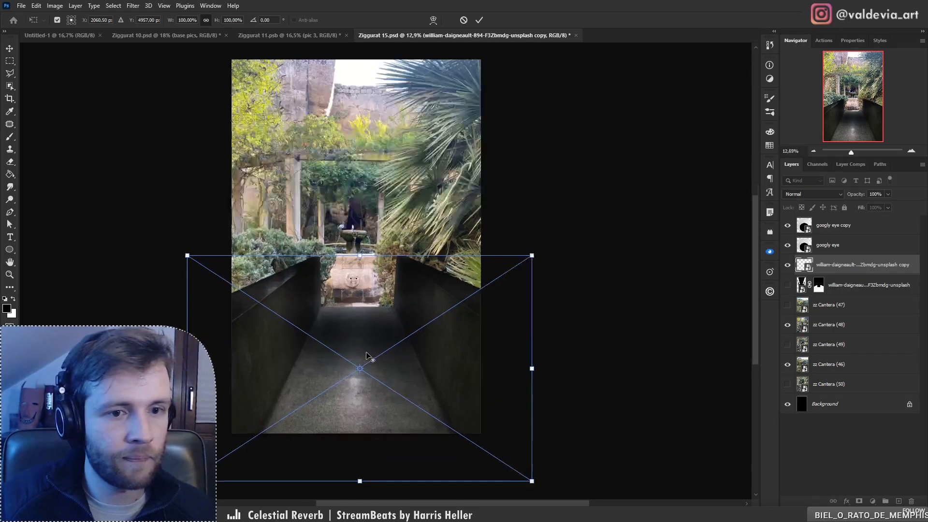
pyautogui.moveTo(405, 362); pyautogui.dragTo(419, 310)
pyautogui.moveTo(183, 442); pyautogui.dragTo(207, 436)
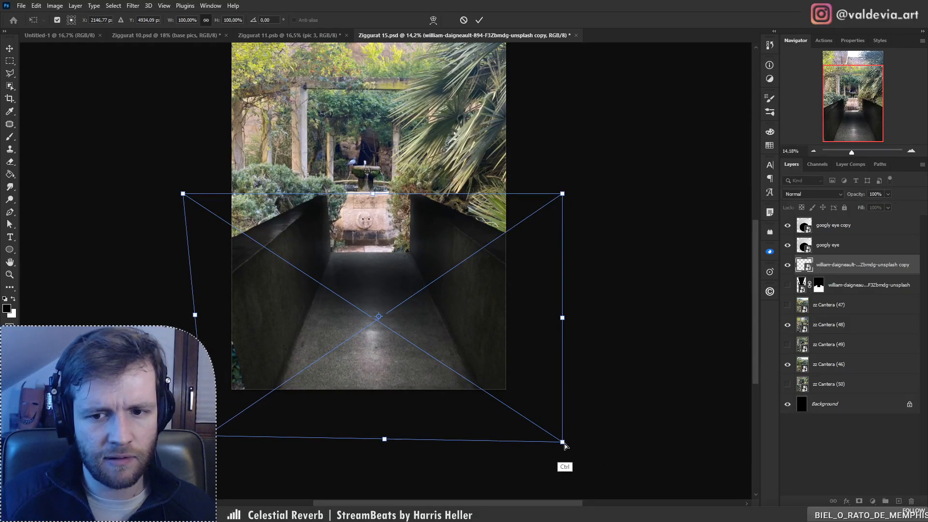
pyautogui.moveTo(864, 195)
pyautogui.mouseDown()
pyautogui.moveTo(840, 195)
pyautogui.moveTo(857, 195)
pyautogui.mouseUp()
pyautogui.moveTo(369, 317)
pyautogui.mouseDown()
pyautogui.moveTo(359, 329)
pyautogui.moveTo(359, 320)
pyautogui.mouseUp()
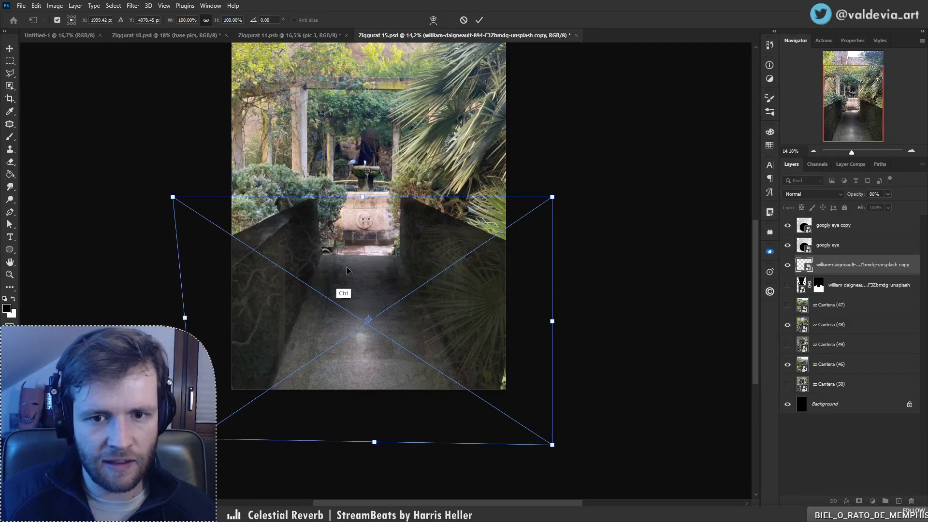
# Step: Skew and distort the corridor copy's palm side and top edge to fit the garden perspective, raising the opacity to 99%
pyautogui.moveTo(554, 321); pyautogui.dragTo(565, 302)
pyautogui.moveTo(565, 426); pyautogui.dragTo(537, 431)
pyautogui.moveTo(861, 197); pyautogui.dragTo(887, 208)
pyautogui.moveTo(537, 432); pyautogui.dragTo(555, 440)
pyautogui.moveTo(367, 206); pyautogui.dragTo(394, 206)
pyautogui.moveTo(578, 325); pyautogui.dragTo(537, 325)
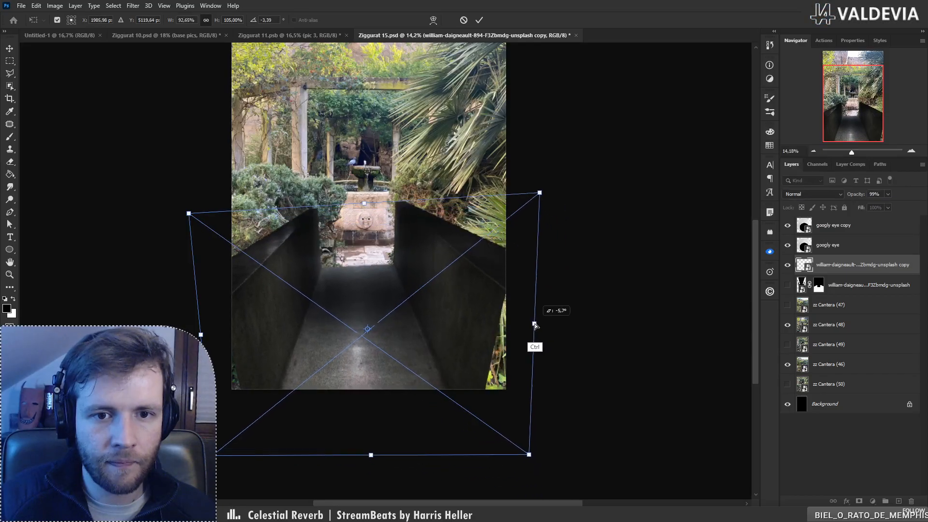
pyautogui.moveTo(429, 335)
pyautogui.mouseDown()
pyautogui.moveTo(440, 333)
pyautogui.moveTo(428, 335)
pyautogui.mouseUp()
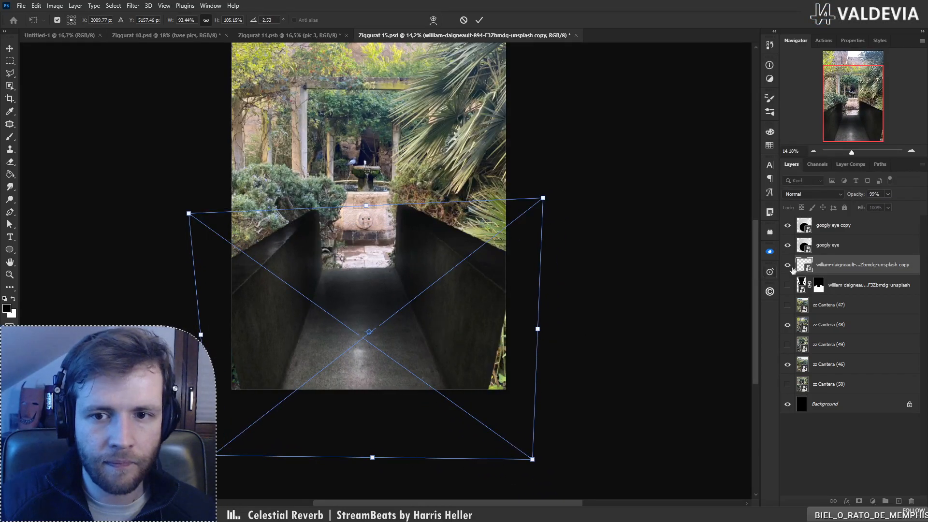
# Step: Lower the corridor copy's opacity to 74%, reposition it over the garden path, distort its lower corners and top edge, and apply the transform
pyautogui.moveTo(856, 194); pyautogui.dragTo(844, 192)
pyautogui.moveTo(309, 300); pyautogui.dragTo(337, 280)
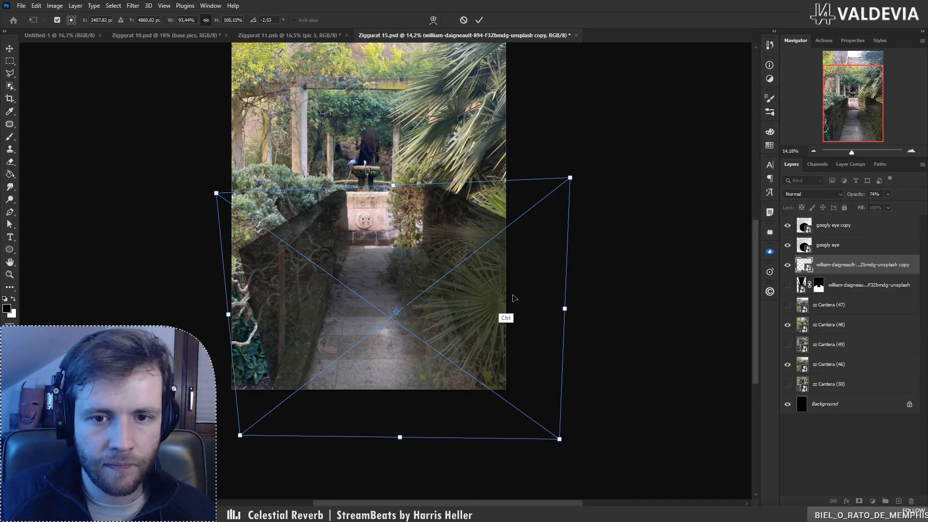
pyautogui.moveTo(435, 296); pyautogui.dragTo(409, 300)
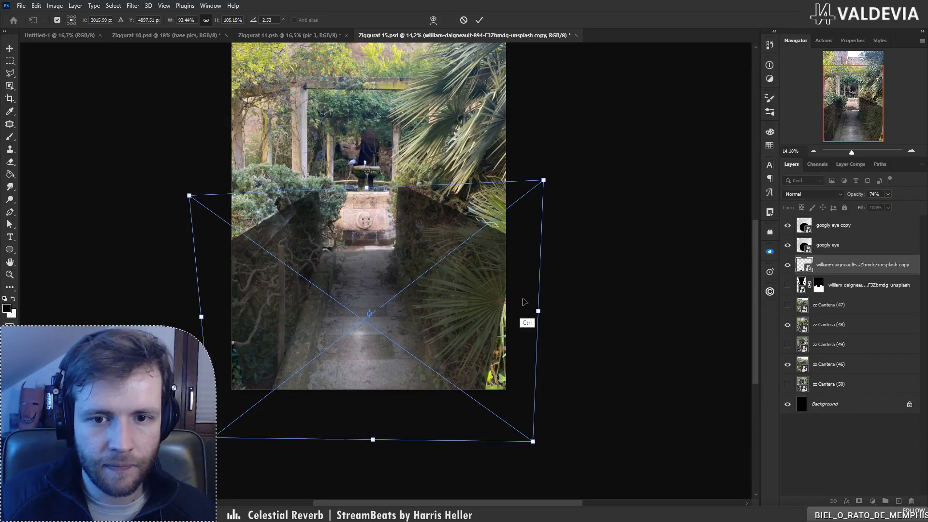
pyautogui.moveTo(532, 442)
pyautogui.mouseDown()
pyautogui.moveTo(572, 436)
pyautogui.moveTo(549, 442)
pyautogui.mouseUp()
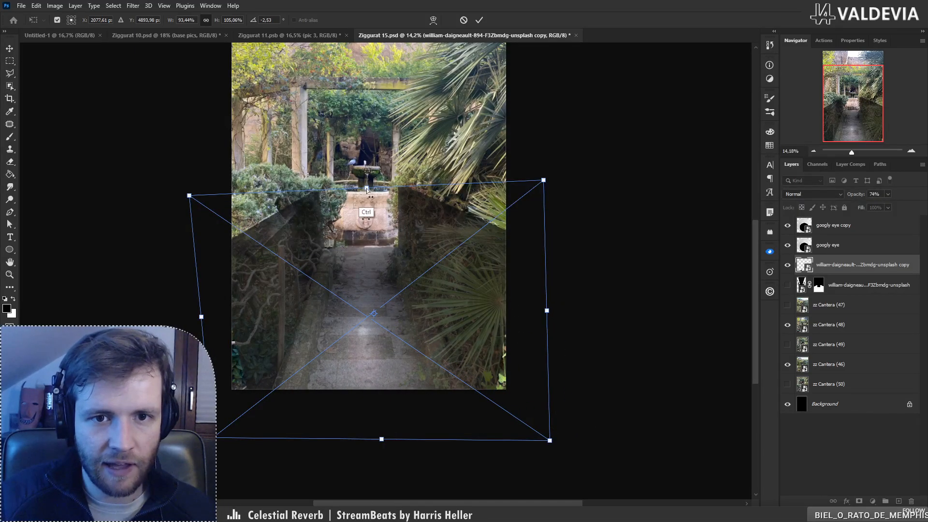
pyautogui.moveTo(370, 191); pyautogui.dragTo(375, 191)
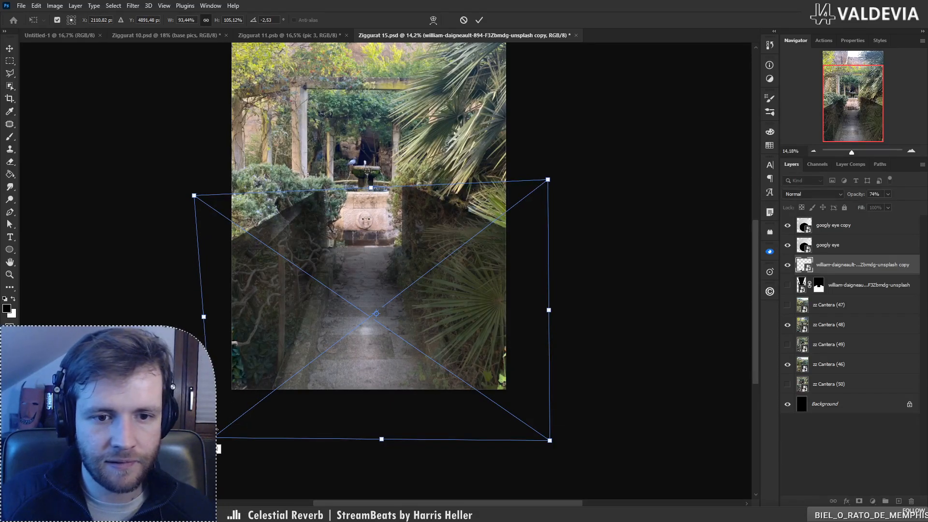
pyautogui.moveTo(213, 437); pyautogui.dragTo(201, 440)
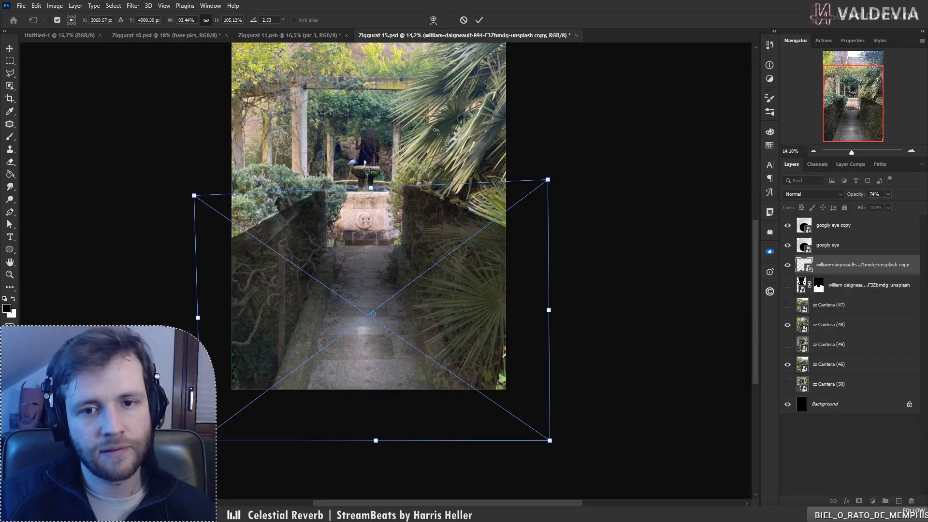
pyautogui.click(479, 19)
pyautogui.press('l')
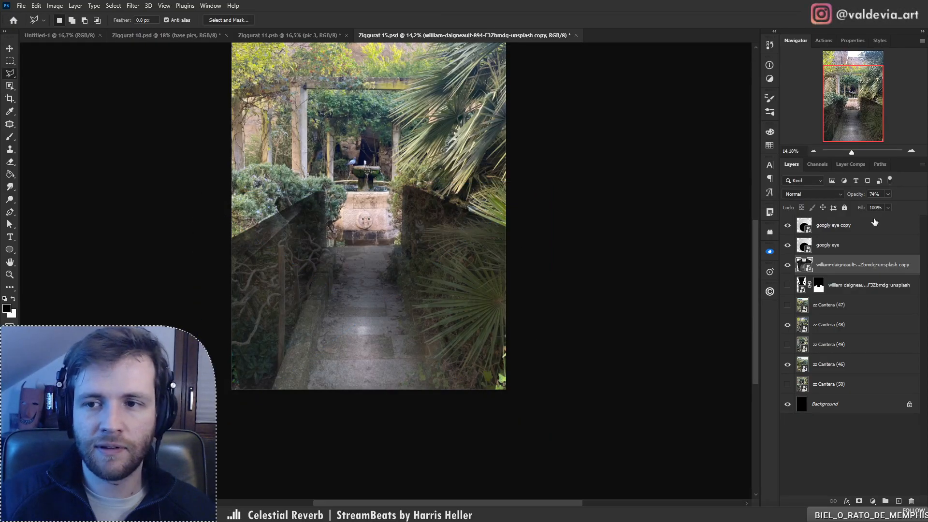
# Step: Restore the corridor copy to 100% opacity and nudge its placement slightly with another free transform
pyautogui.moveTo(859, 195); pyautogui.dragTo(884, 195)
pyautogui.moveTo(415, 237)
pyautogui.mouseDown()
pyautogui.moveTo(385, 255)
pyautogui.moveTo(410, 262)
pyautogui.moveTo(332, 277)
pyautogui.moveTo(364, 273)
pyautogui.mouseUp()
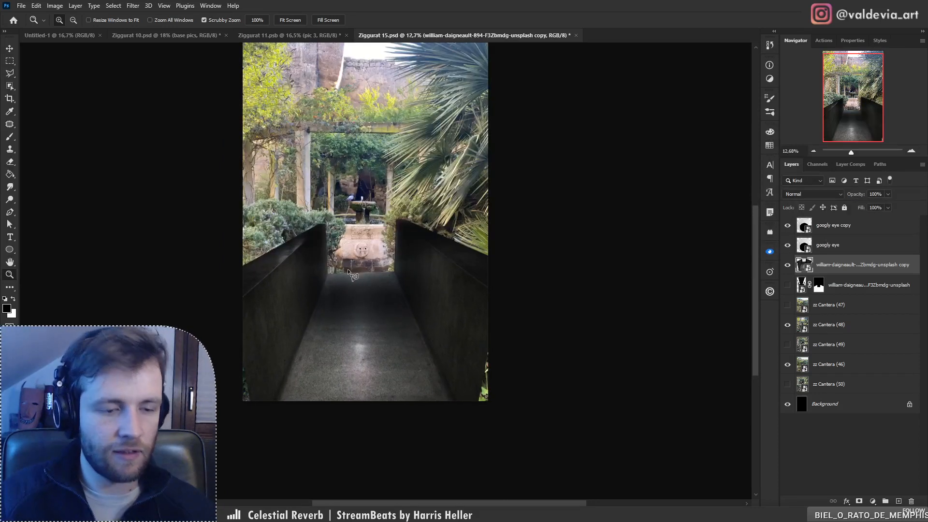
pyautogui.hotkey('ctrl', 't')
pyautogui.moveTo(528, 219); pyautogui.dragTo(527, 226)
pyautogui.press('Return')
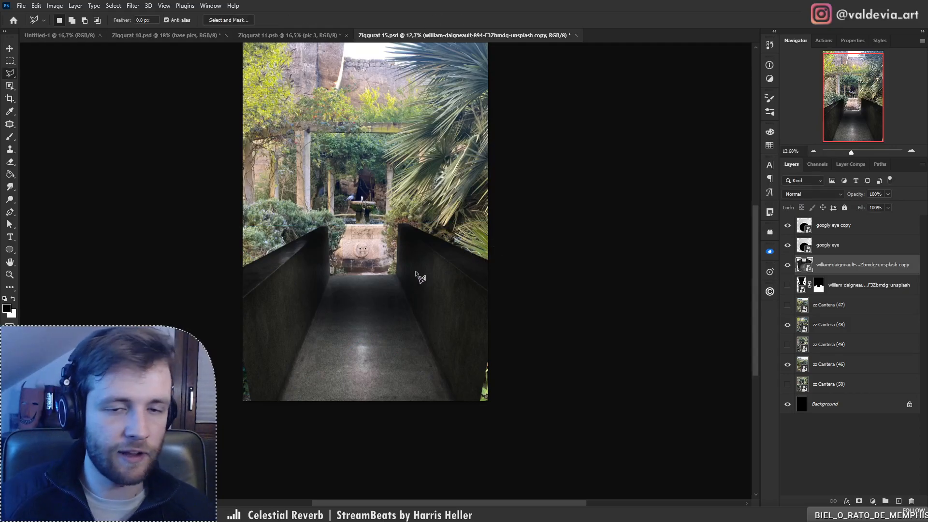
pyautogui.moveTo(397, 300)
pyautogui.mouseDown()
pyautogui.moveTo(396, 278)
pyautogui.moveTo(408, 286)
pyautogui.mouseUp()
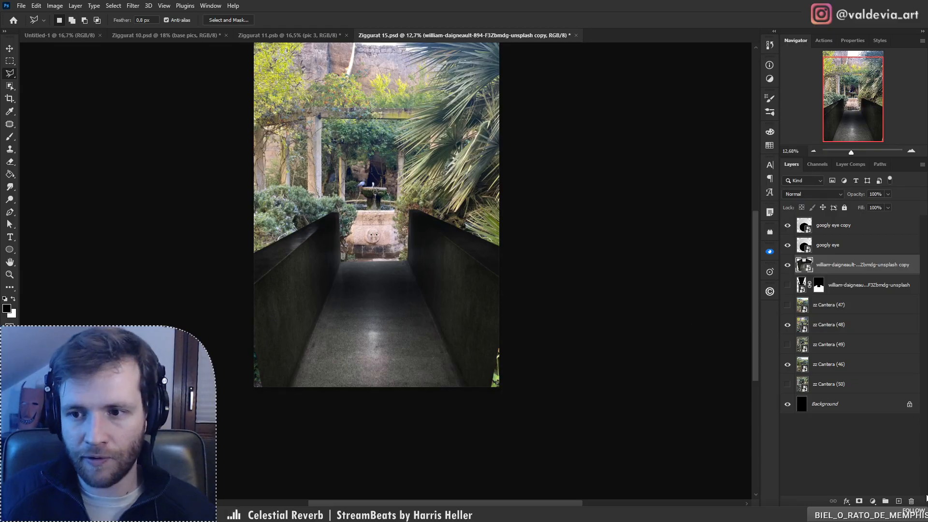
# Step: Add a layer above the corridor copy and clone dark wall texture over the foliage in both lower corners with a 300 px Clone Stamp
pyautogui.click(898, 501)
pyautogui.press('s')
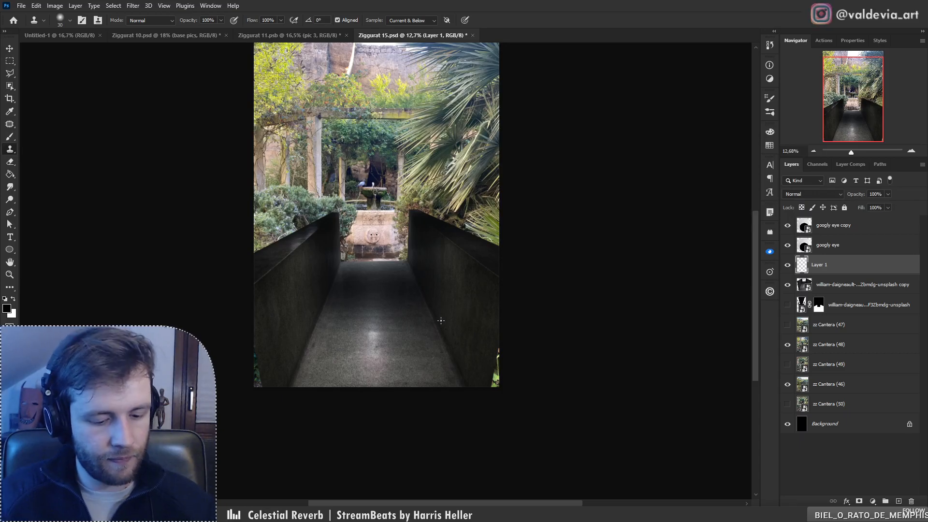
pyautogui.press(']')
pyautogui.press(']')
pyautogui.press(']')
pyautogui.press(']')
pyautogui.press(']')
pyautogui.press(']')
pyautogui.press(']')
pyautogui.press(']')
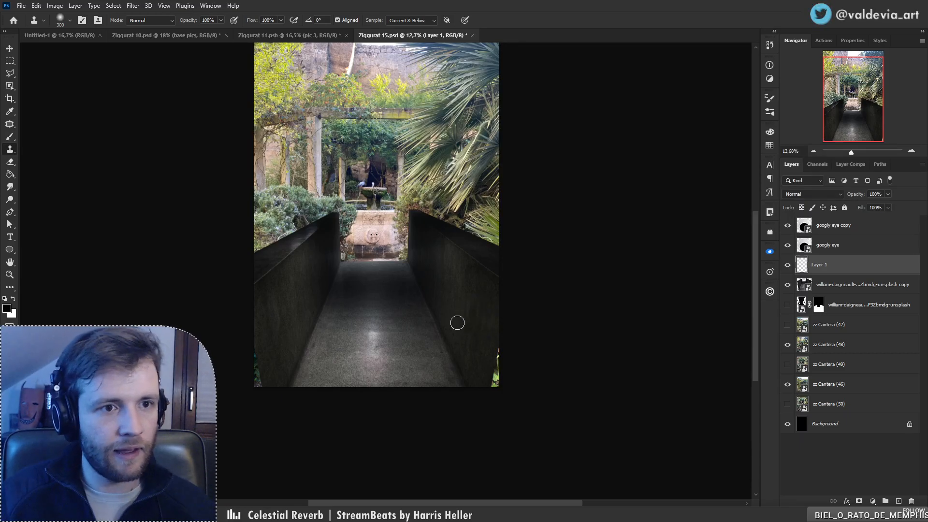
pyautogui.moveTo(457, 322)
pyautogui.mouseDown()
pyautogui.moveTo(485, 319)
pyautogui.moveTo(508, 349)
pyautogui.mouseUp()
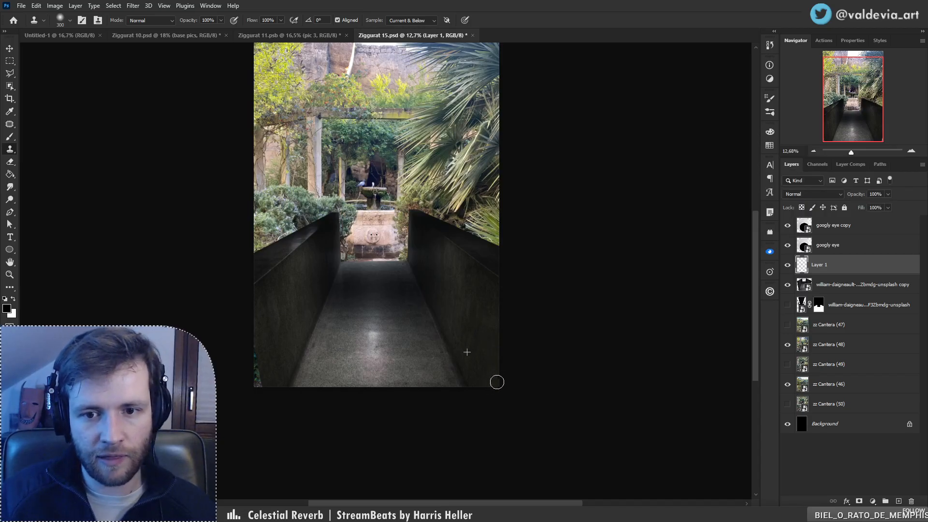
pyautogui.moveTo(497, 382); pyautogui.dragTo(504, 373)
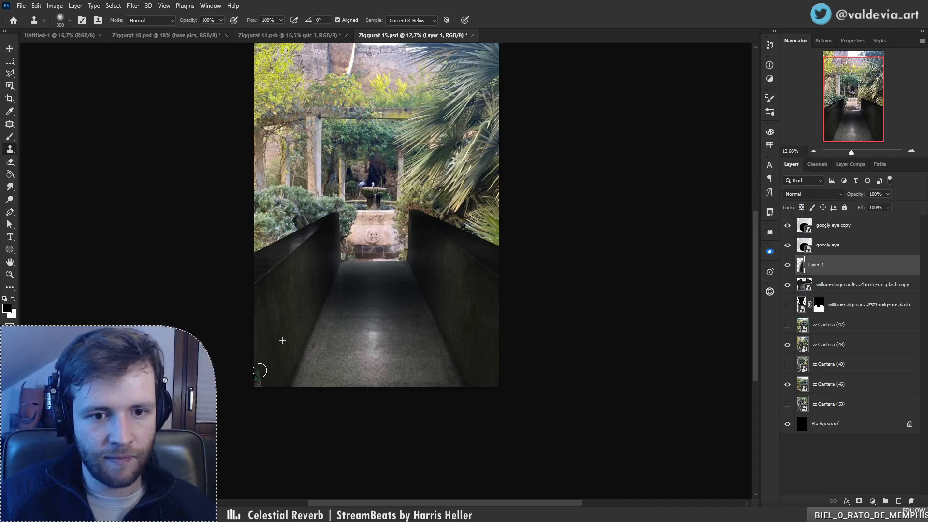
pyautogui.moveTo(241, 370); pyautogui.dragTo(284, 355)
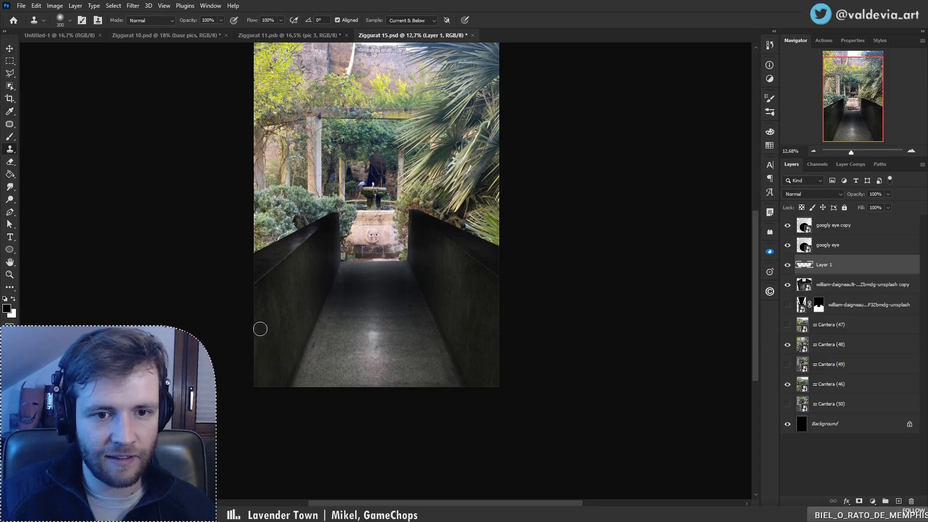
# Step: Examine the whole composite from a distance, and the upper garden and ruined wall up close
pyautogui.moveTo(271, 298); pyautogui.dragTo(218, 302)
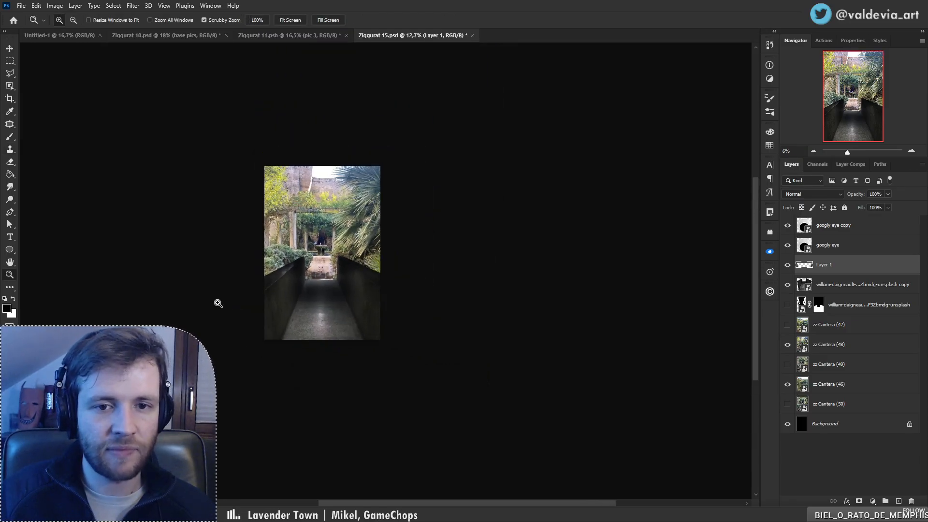
pyautogui.moveTo(310, 258)
pyautogui.mouseDown()
pyautogui.moveTo(368, 257)
pyautogui.moveTo(295, 260)
pyautogui.moveTo(348, 260)
pyautogui.mouseUp()
pyautogui.press('s')
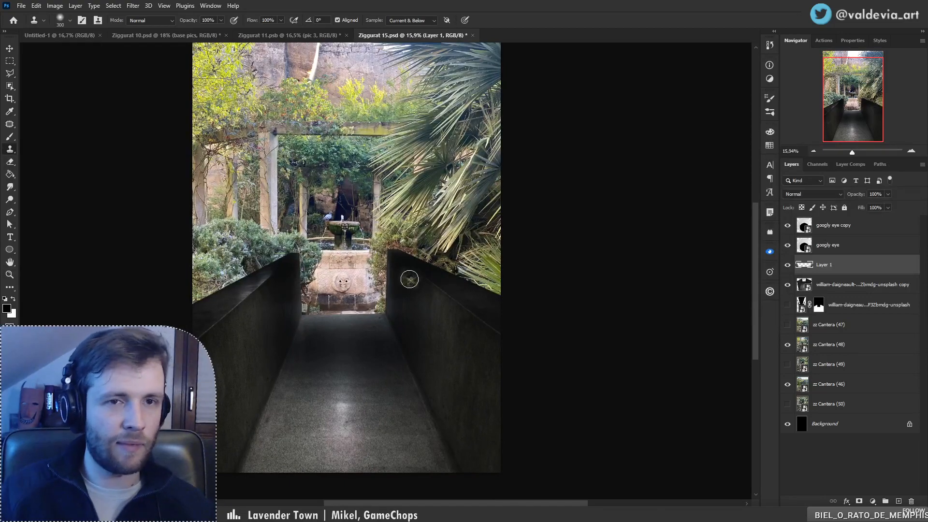
pyautogui.press('z')
pyautogui.moveTo(287, 256); pyautogui.dragTo(247, 256)
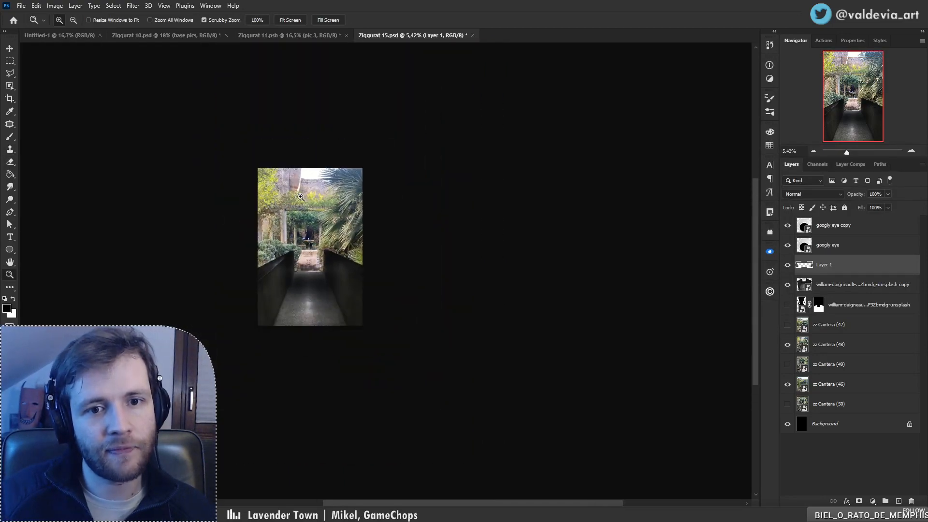
pyautogui.moveTo(300, 197); pyautogui.dragTo(350, 190)
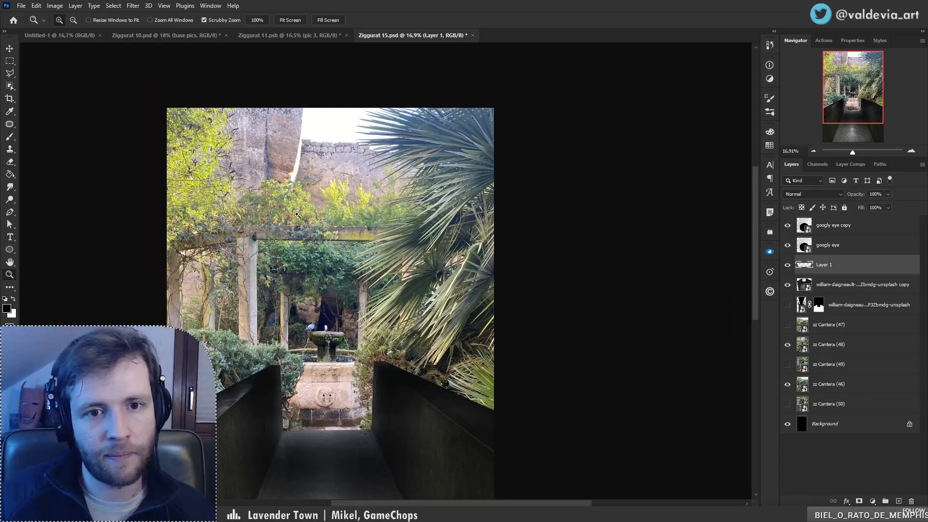
pyautogui.moveTo(296, 214)
pyautogui.mouseDown()
pyautogui.moveTo(348, 211)
pyautogui.moveTo(329, 204)
pyautogui.mouseUp()
pyautogui.press('s')
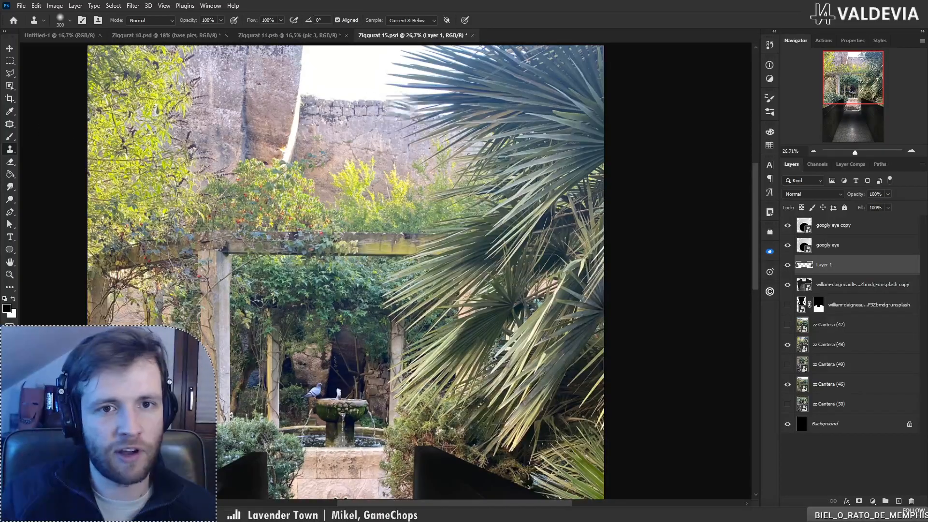
pyautogui.press('z')
pyautogui.moveTo(320, 165); pyautogui.dragTo(274, 164)
pyautogui.press('s')
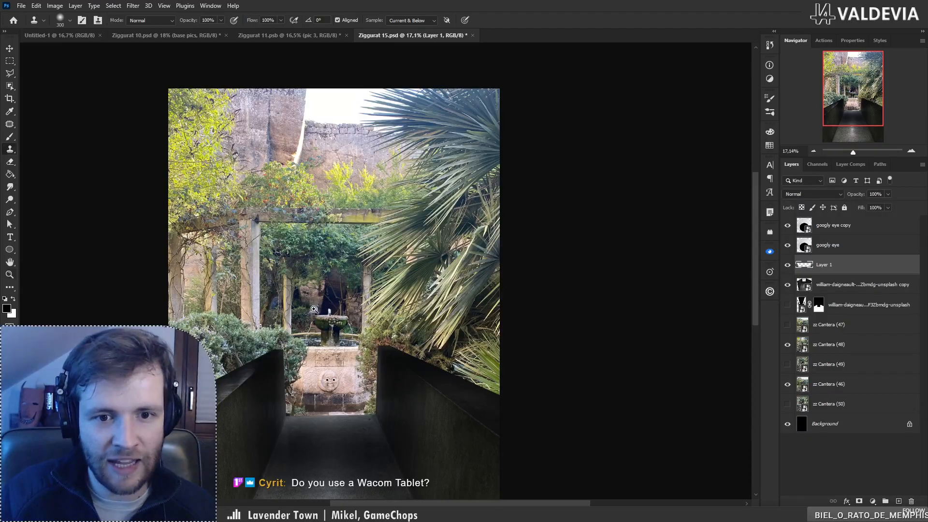
# Step: Move the Cantera (48) layer above Cantera (47) and add an empty layer directly above it
pyautogui.press('z')
pyautogui.moveTo(312, 314)
pyautogui.mouseDown()
pyautogui.moveTo(398, 312)
pyautogui.moveTo(344, 311)
pyautogui.moveTo(366, 311)
pyautogui.mouseUp()
pyautogui.press('s')
pyautogui.click(858, 309)
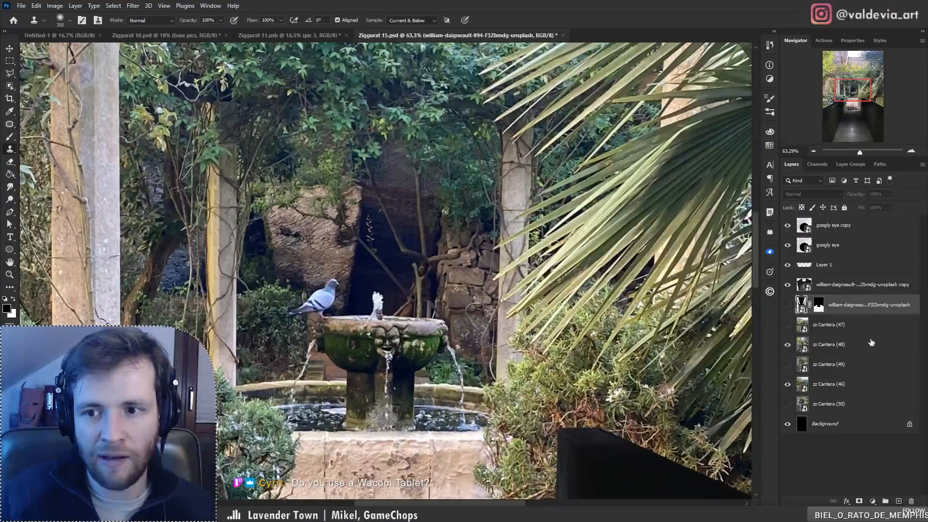
pyautogui.click(868, 346)
pyautogui.moveTo(845, 340); pyautogui.dragTo(818, 331)
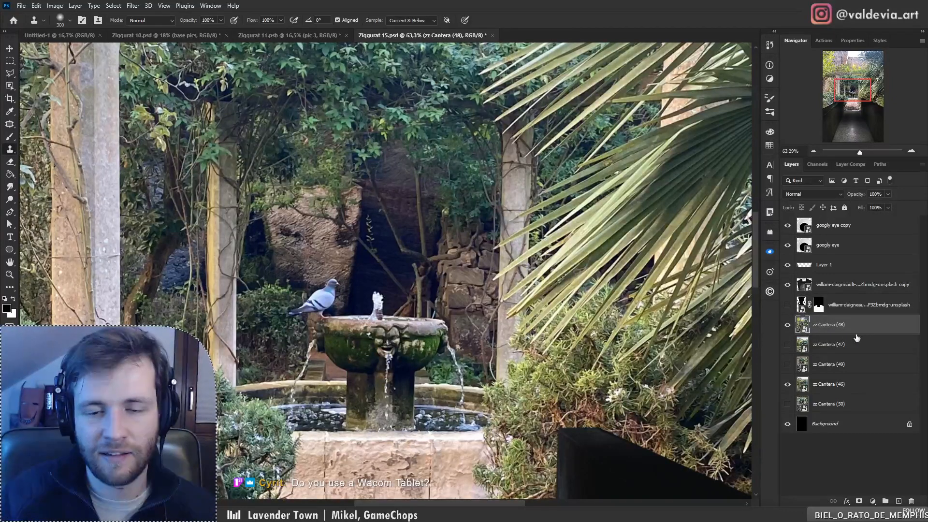
pyautogui.hotkey('ctrl', 'shift', 'alt', 'n')
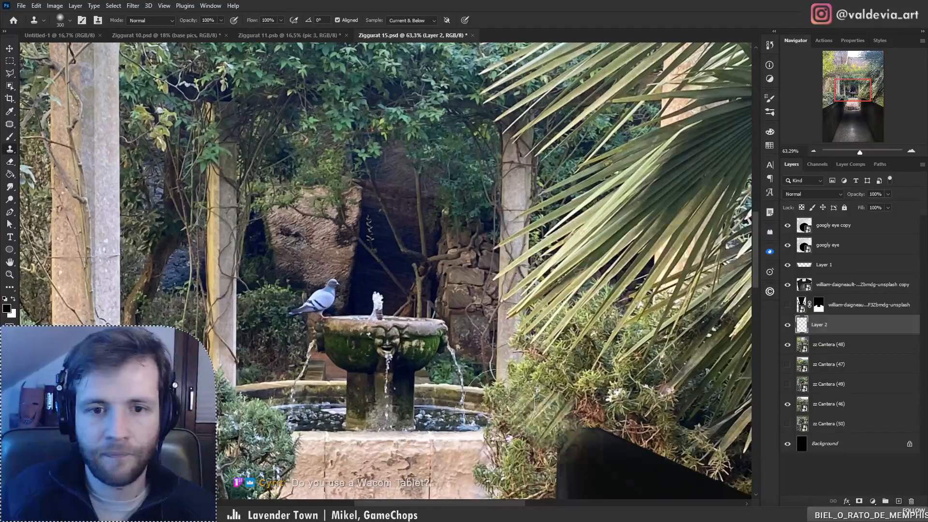
# Step: Try to clone the rock texture behind the fountain over the pigeon
pyautogui.keyDown('alt'); pyautogui.click(336, 266); pyautogui.keyUp('alt')
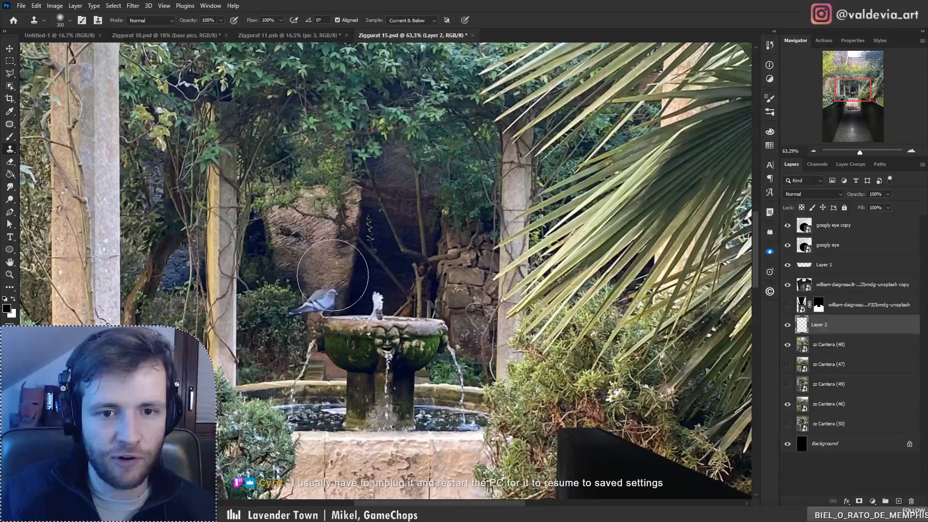
pyautogui.moveTo(345, 279)
pyautogui.mouseDown()
pyautogui.moveTo(285, 274)
pyautogui.moveTo(297, 273)
pyautogui.mouseUp()
pyautogui.moveTo(346, 322); pyautogui.dragTo(331, 281)
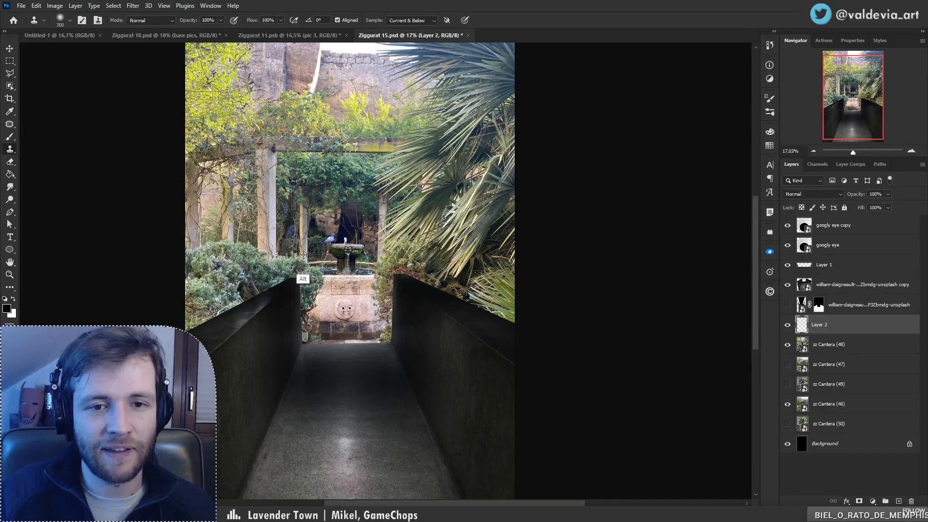
# Step: Check the composite at reduced size, and inspect the fountain area and the bright gap in the ruined wall
pyautogui.press('z')
pyautogui.moveTo(345, 259); pyautogui.dragTo(312, 260)
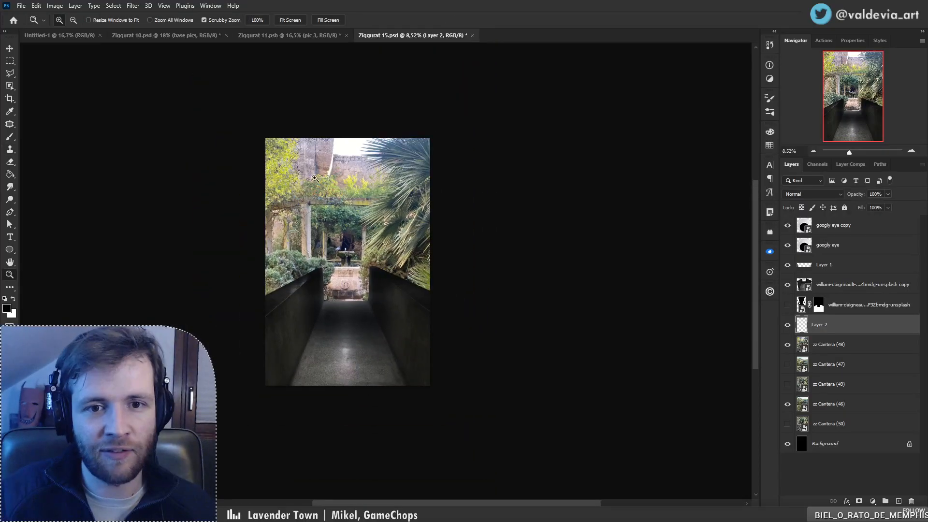
pyautogui.moveTo(338, 178)
pyautogui.mouseDown()
pyautogui.moveTo(397, 174)
pyautogui.moveTo(365, 179)
pyautogui.mouseUp()
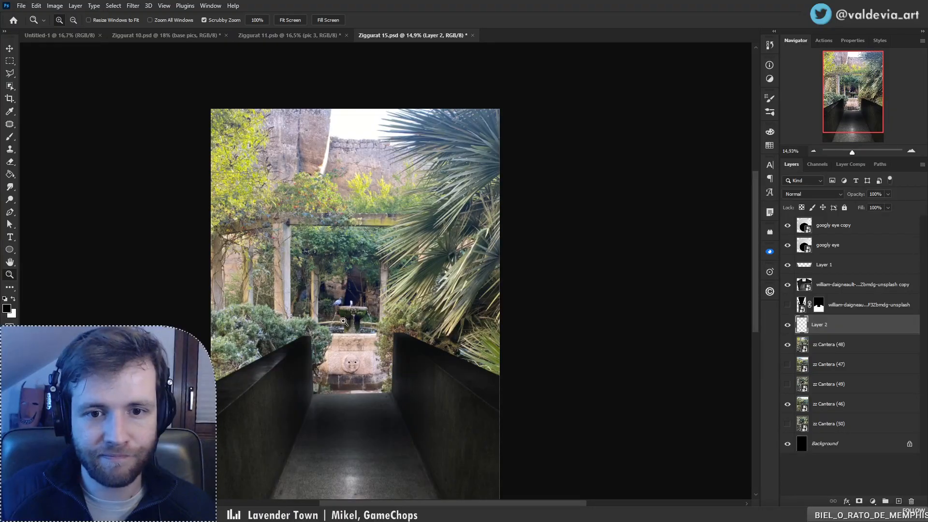
pyautogui.moveTo(306, 302)
pyautogui.mouseDown()
pyautogui.moveTo(366, 300)
pyautogui.moveTo(330, 295)
pyautogui.mouseUp()
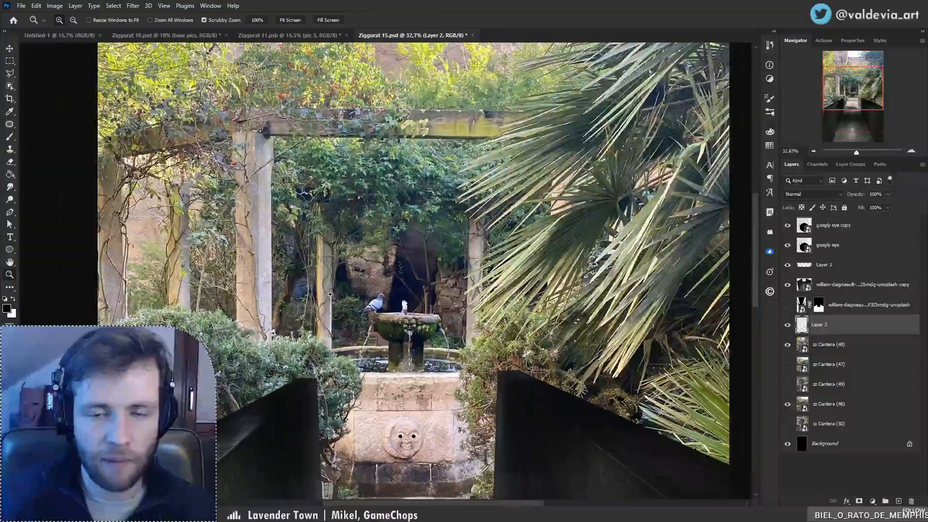
pyautogui.press('s')
pyautogui.moveTo(415, 349)
pyautogui.mouseDown()
pyautogui.moveTo(305, 343)
pyautogui.moveTo(319, 343)
pyautogui.mouseUp()
pyautogui.press('z')
pyautogui.moveTo(282, 65); pyautogui.dragTo(309, 64)
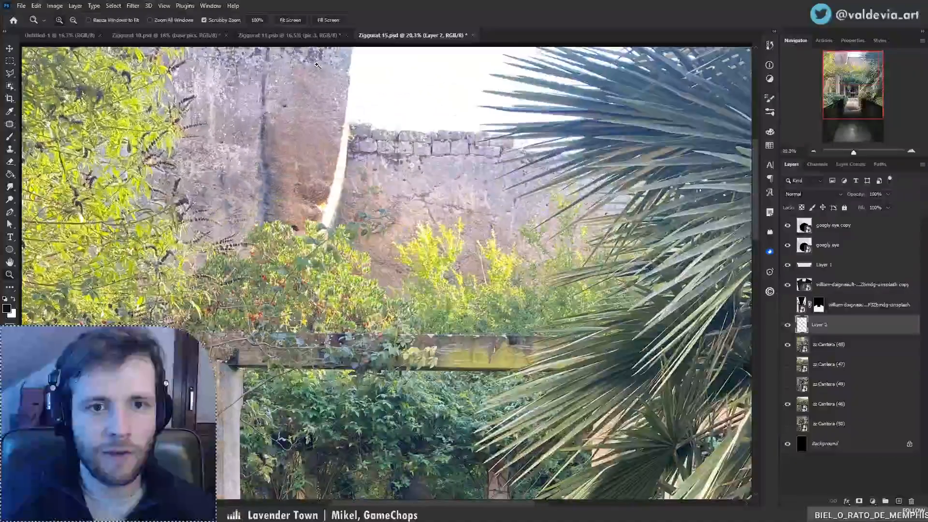
pyautogui.press('s')
pyautogui.moveTo(280, 160); pyautogui.dragTo(325, 161)
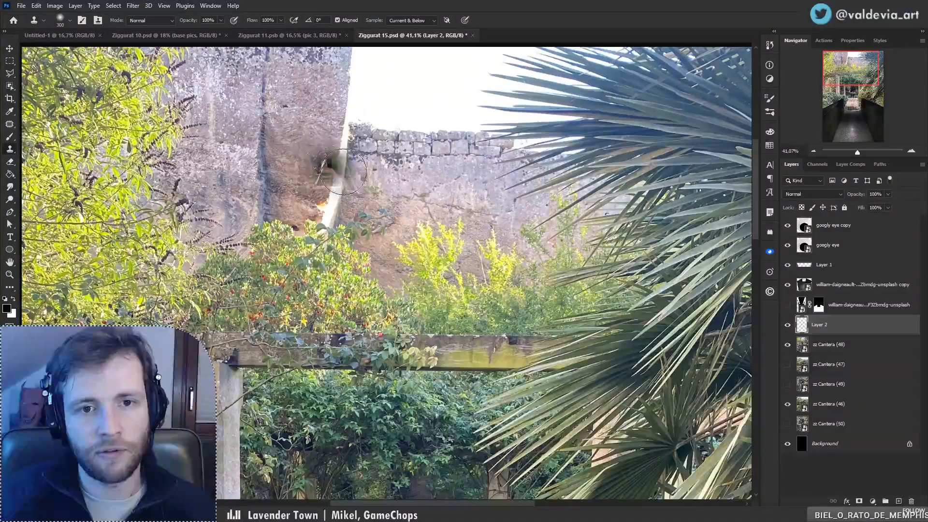
# Step: Switch to the Brush tool and reduce its size to 125 px
pyautogui.press('b')
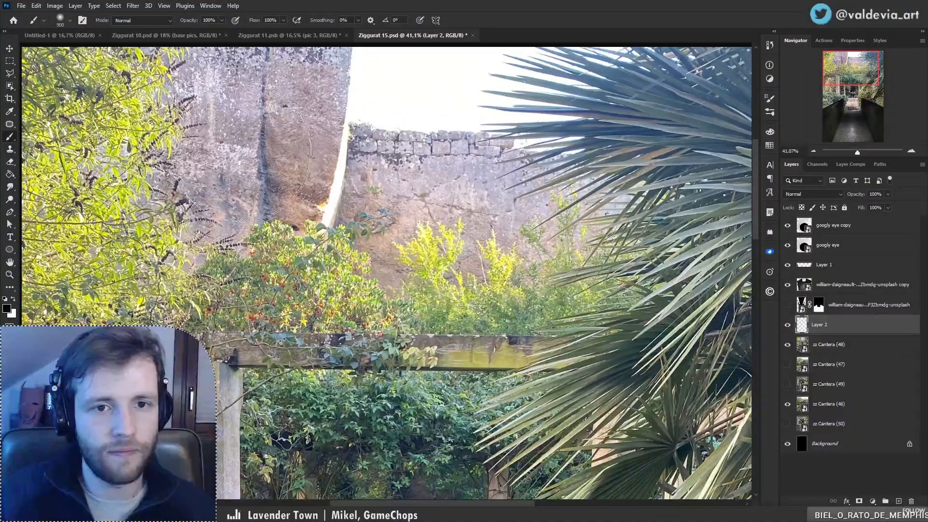
pyautogui.press('[')
pyautogui.press('[')
pyautogui.press('[')
pyautogui.press('[')
pyautogui.press('[')
pyautogui.press('[')
pyautogui.press('[')
pyautogui.press('[')
pyautogui.press('[')
pyautogui.press('[')
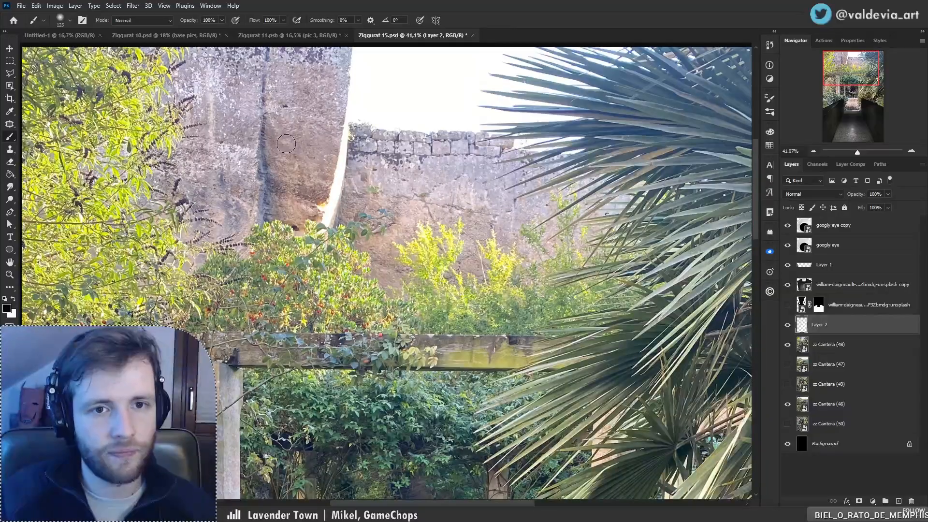
# Step: Review the overall image balance between the dark corridor and the garden, focusing on the pergola and palm
pyautogui.press('z')
pyautogui.moveTo(322, 209); pyautogui.dragTo(232, 204)
pyautogui.moveTo(302, 307)
pyautogui.mouseDown()
pyautogui.moveTo(368, 306)
pyautogui.moveTo(334, 306)
pyautogui.mouseUp()
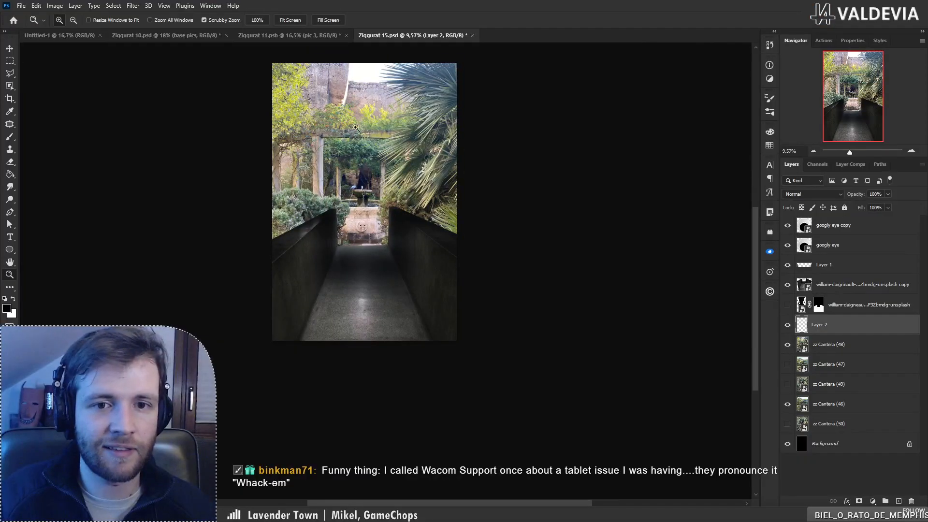
pyautogui.moveTo(337, 112); pyautogui.dragTo(371, 112)
pyautogui.press('b')
pyautogui.moveTo(369, 191); pyautogui.dragTo(315, 280)
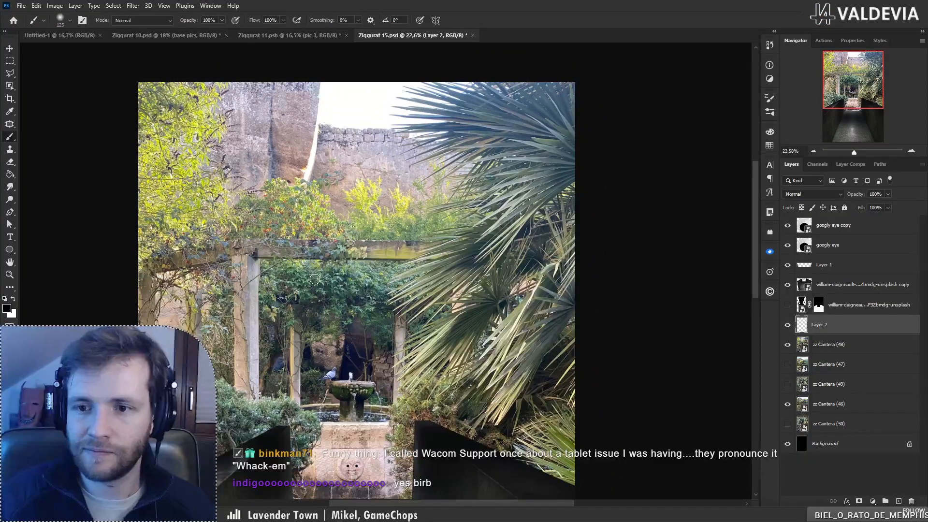
pyautogui.moveTo(287, 513)
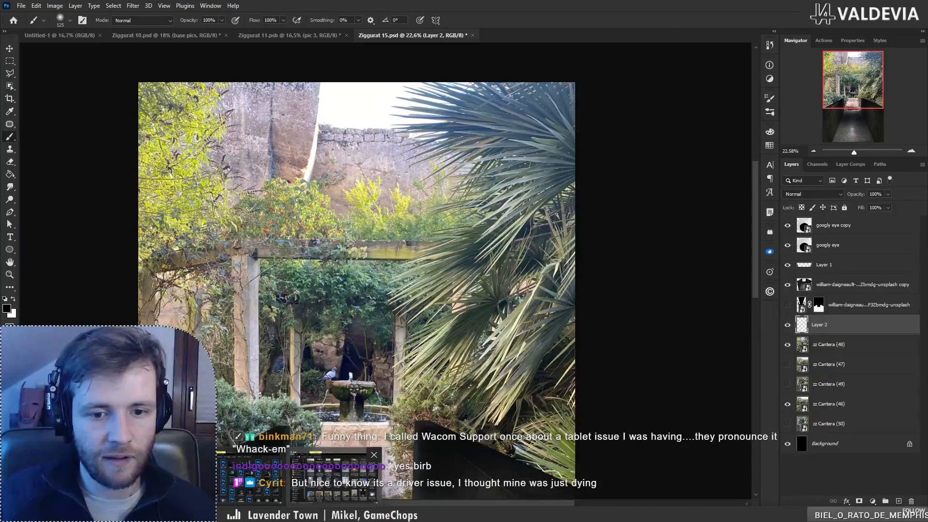
# Step: Place the william-daigneault-894-F3Zbmdg-unsplash corridor photo directly above the zz Cantera (48) layer and hide it
pyautogui.click(333, 476)
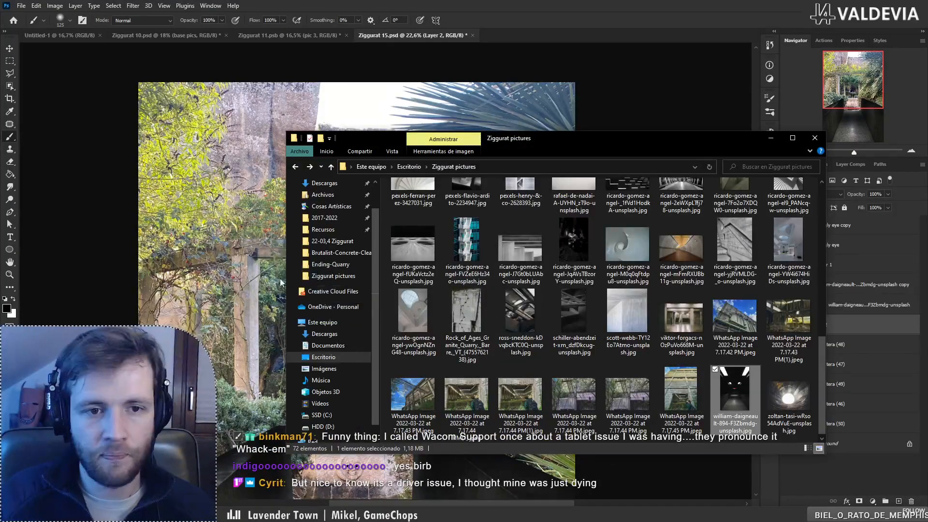
pyautogui.moveTo(280, 283); pyautogui.dragTo(254, 261)
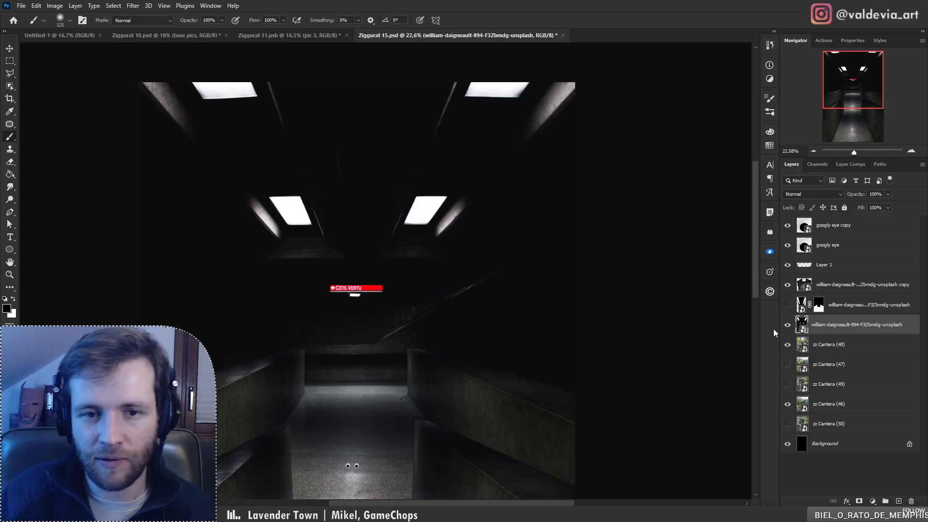
pyautogui.press('z')
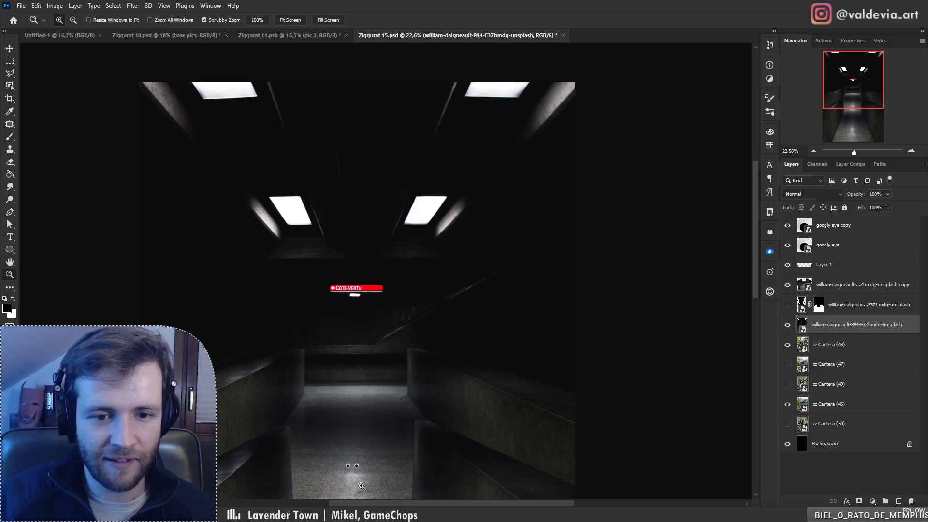
pyautogui.moveTo(361, 485); pyautogui.dragTo(447, 464)
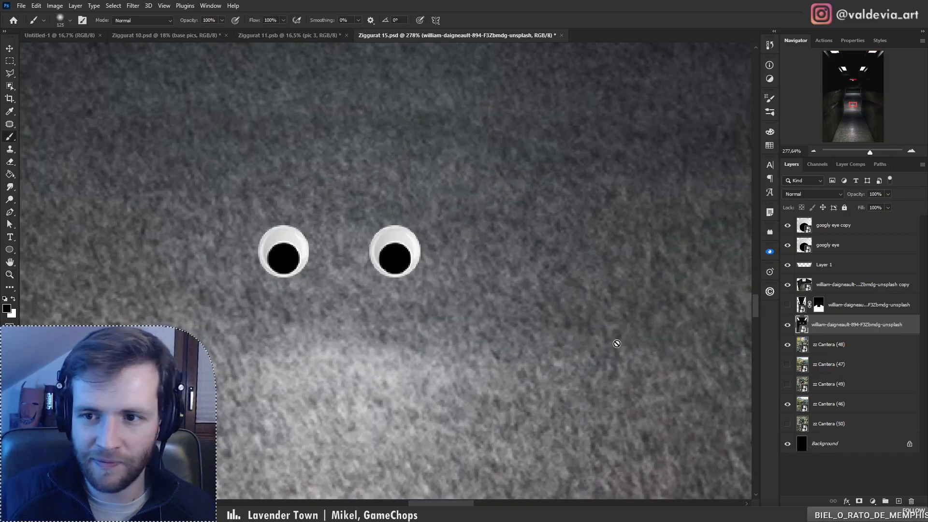
pyautogui.press('z')
pyautogui.moveTo(496, 335); pyautogui.dragTo(382, 361)
pyautogui.moveTo(556, 153); pyautogui.dragTo(602, 142)
pyautogui.press('b')
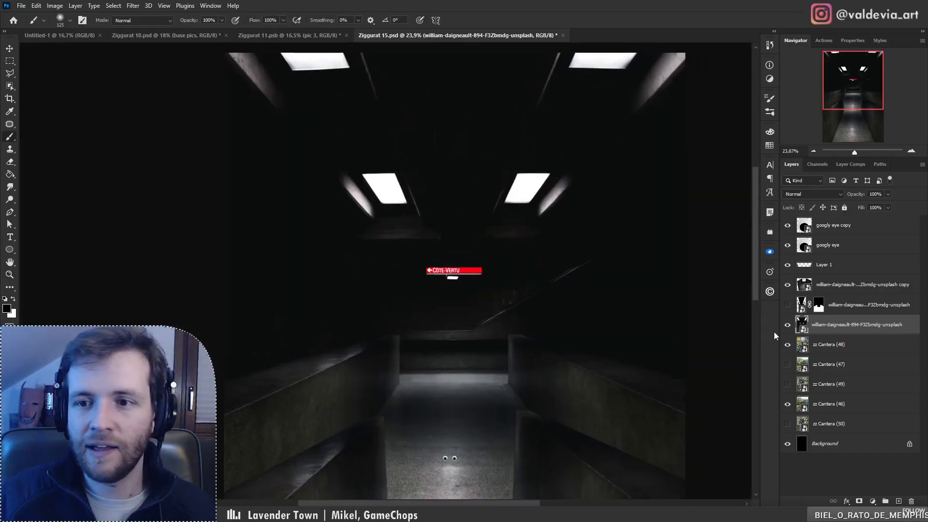
pyautogui.click(788, 325)
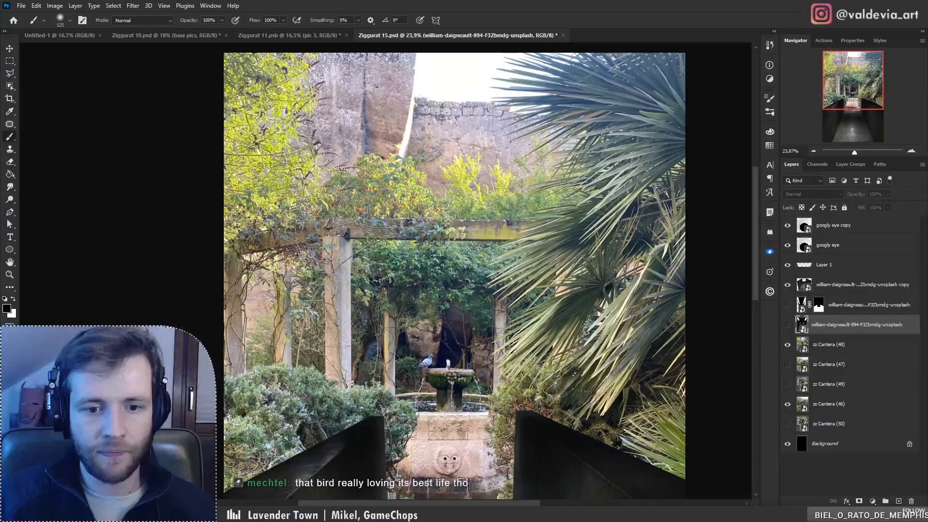
# Step: Switch to File Explorer, browse the Brutalist-Concrete-Clean folder and preview verne-ho-4iCU8enfRKo-unsplash.jpg
pyautogui.hotkey('alt', 'Tab')
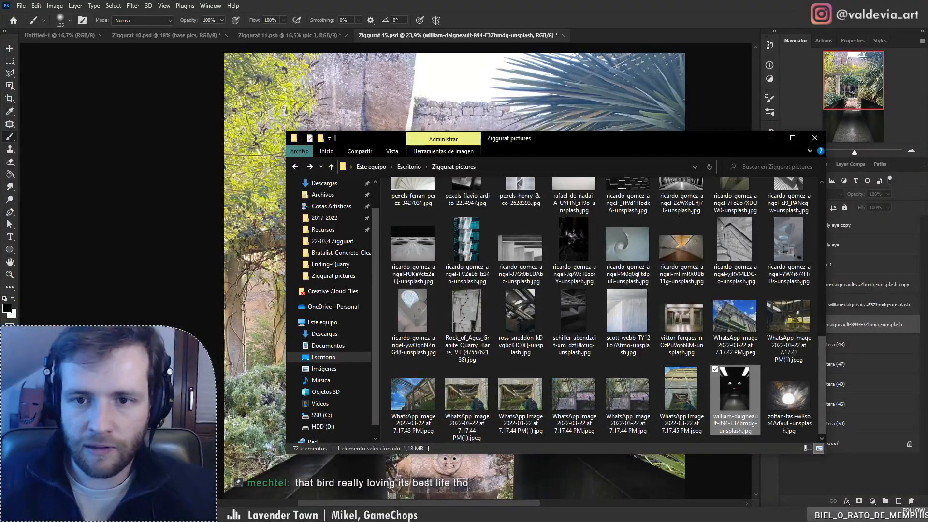
pyautogui.scroll(10, 421, 343)
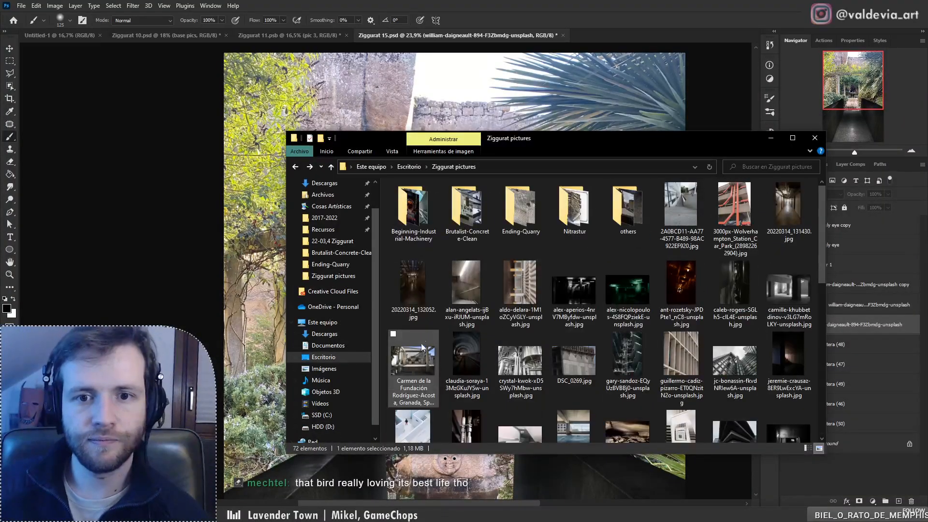
pyautogui.doubleClick(453, 216)
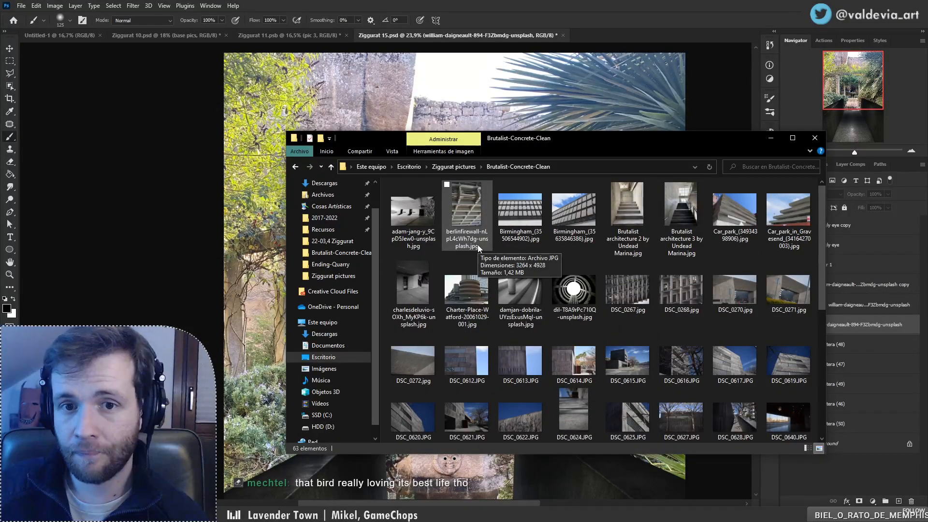
pyautogui.scroll(-5, 479, 247)
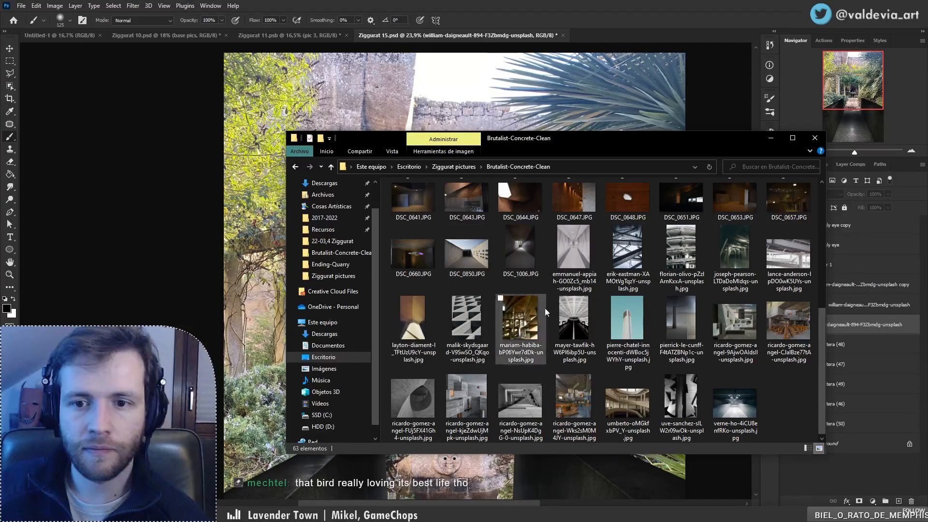
pyautogui.scroll(3, 741, 324)
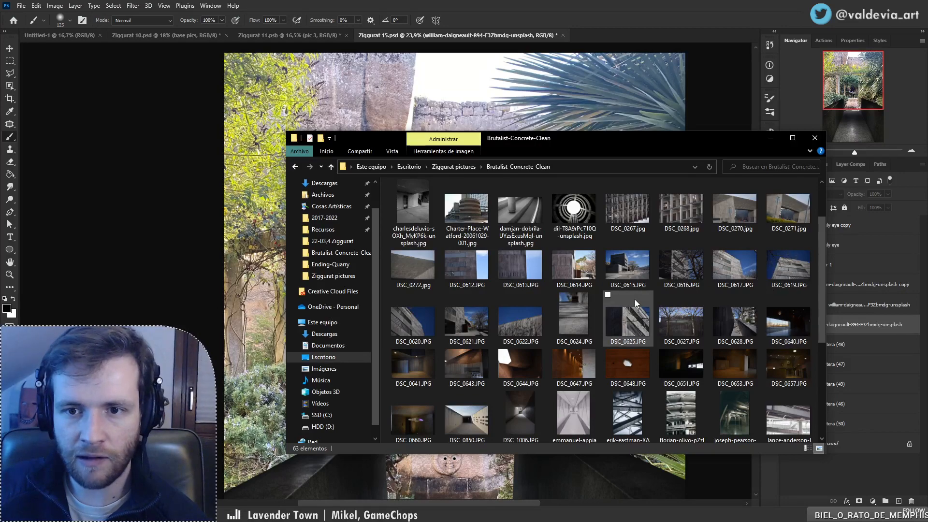
pyautogui.scroll(-3, 636, 303)
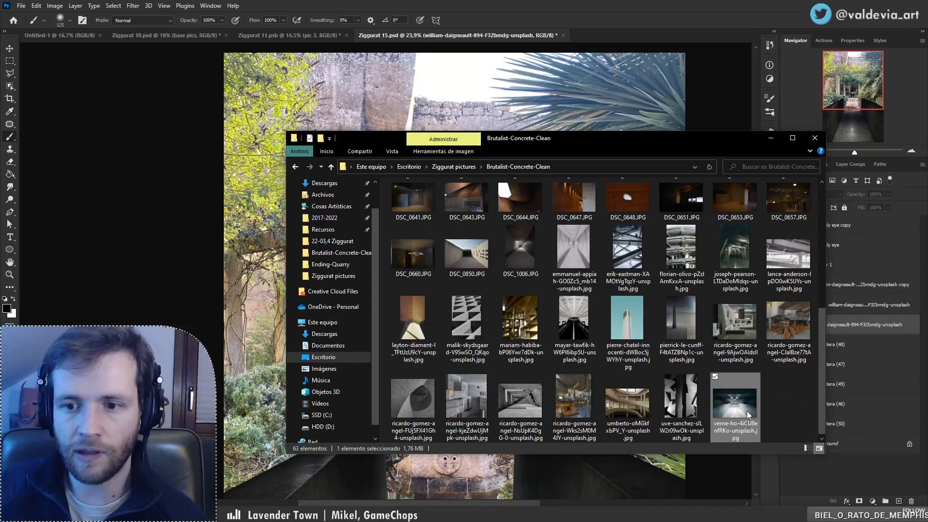
pyautogui.doubleClick(746, 410)
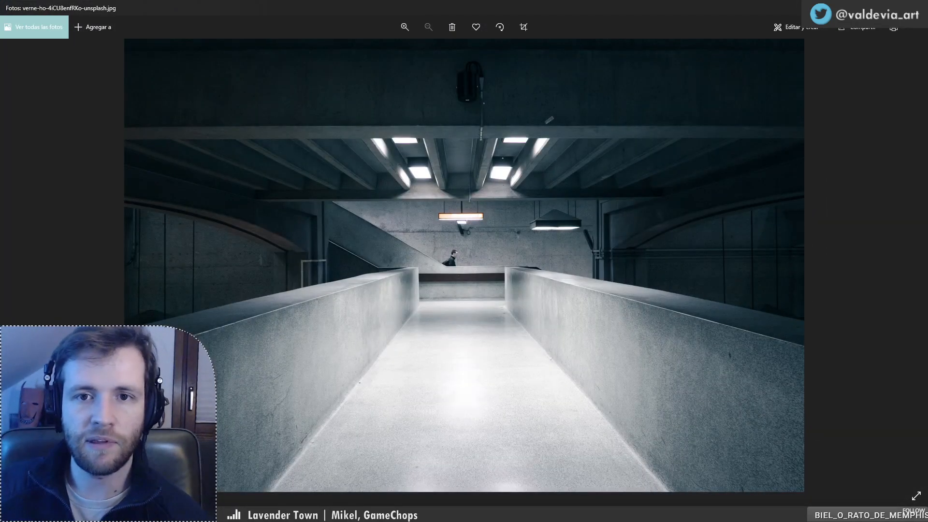
pyautogui.click(916, 8)
# Step: Place the verne-ho-4iCU8enfRKo-unsplash photo across the full canvas width of Ziggurat 15.psd, above the hidden corridor layer
pyautogui.moveTo(741, 415); pyautogui.dragTo(498, 151)
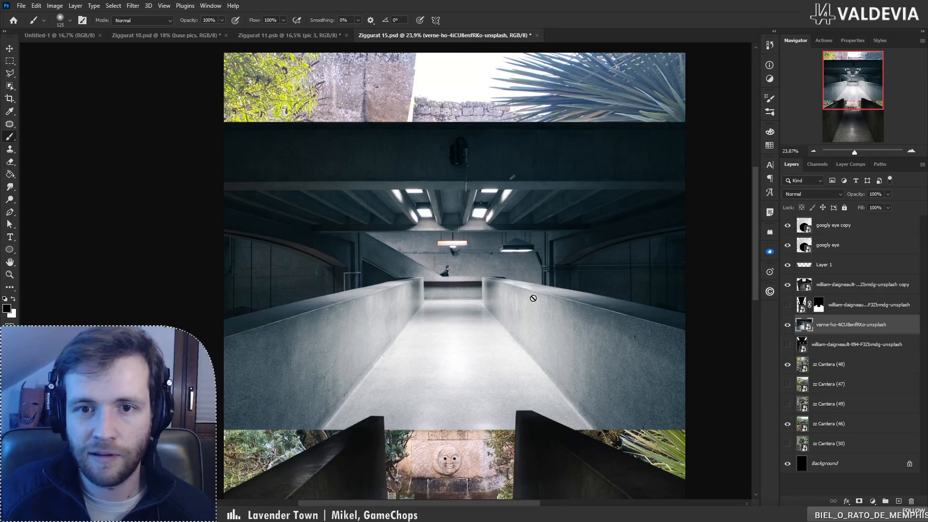
pyautogui.press('z')
pyautogui.moveTo(455, 247)
pyautogui.mouseDown()
pyautogui.moveTo(403, 246)
pyautogui.moveTo(425, 244)
pyautogui.mouseUp()
pyautogui.press('b')
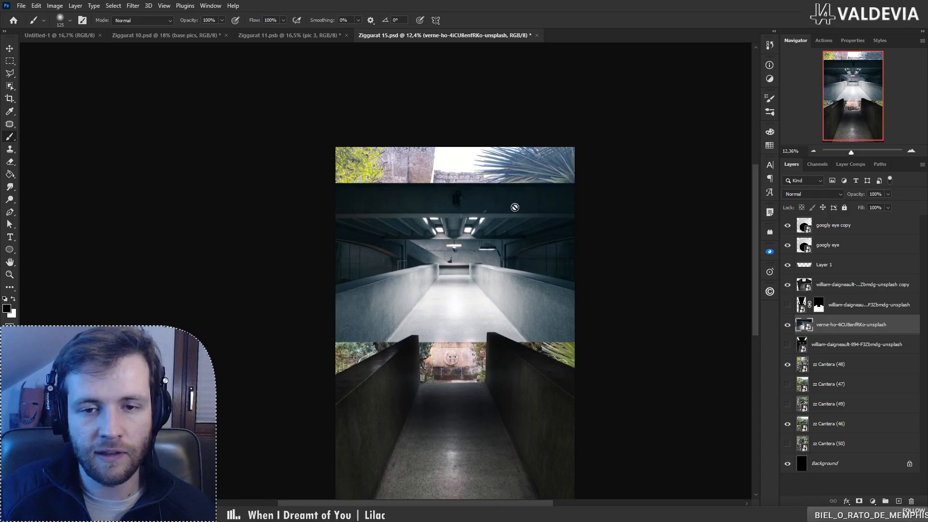
pyautogui.hotkey('ctrl', 't')
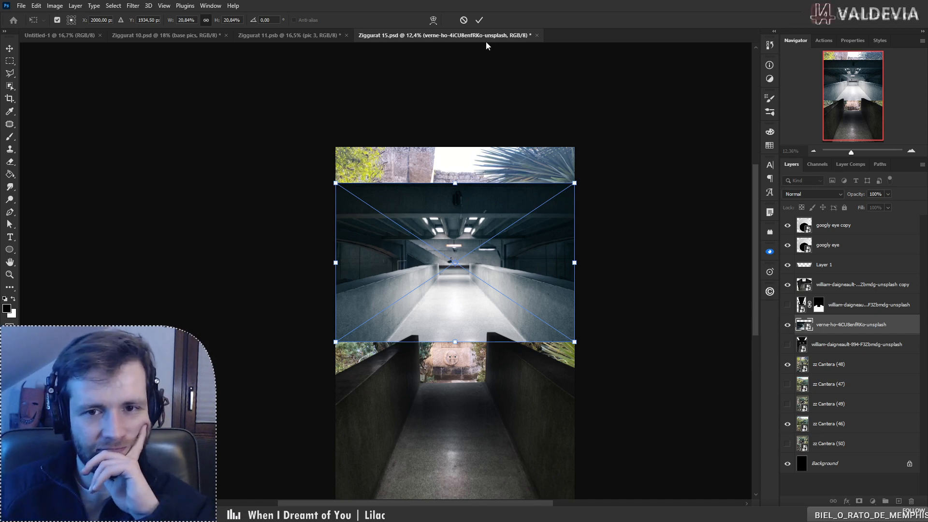
pyautogui.click(477, 20)
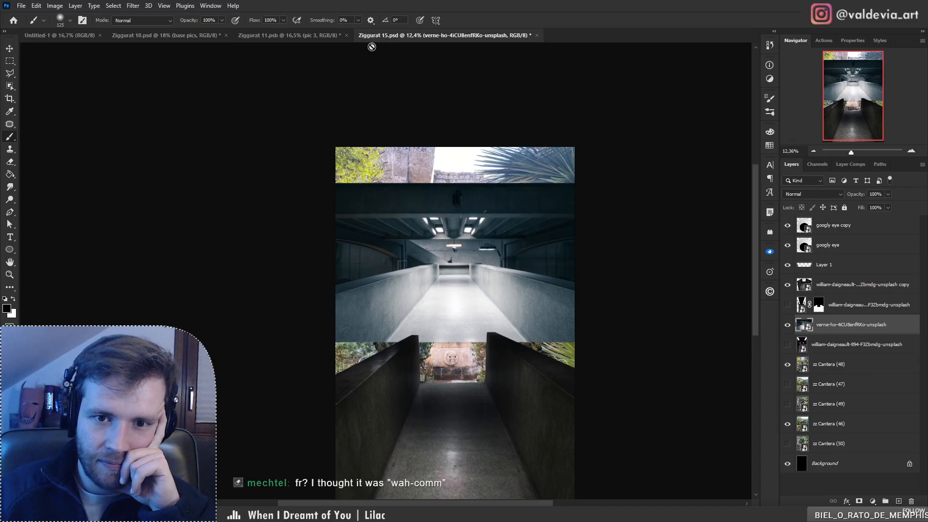
pyautogui.moveTo(458, 382); pyautogui.dragTo(410, 320)
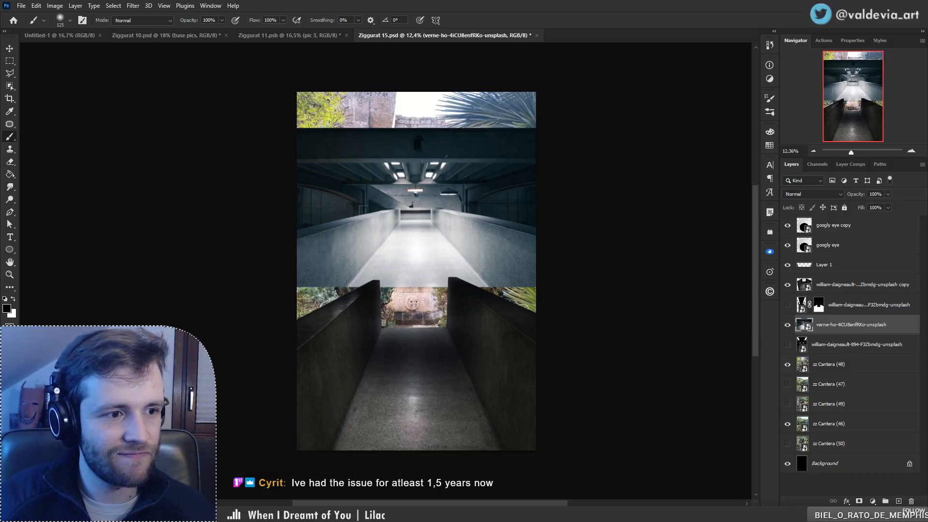
# Step: Check the Level 3-2.jpg reference and create a 6000 x 4000 px, 300 ppi document with its black background layer unlocked
pyautogui.hotkey('alt', 'Tab')
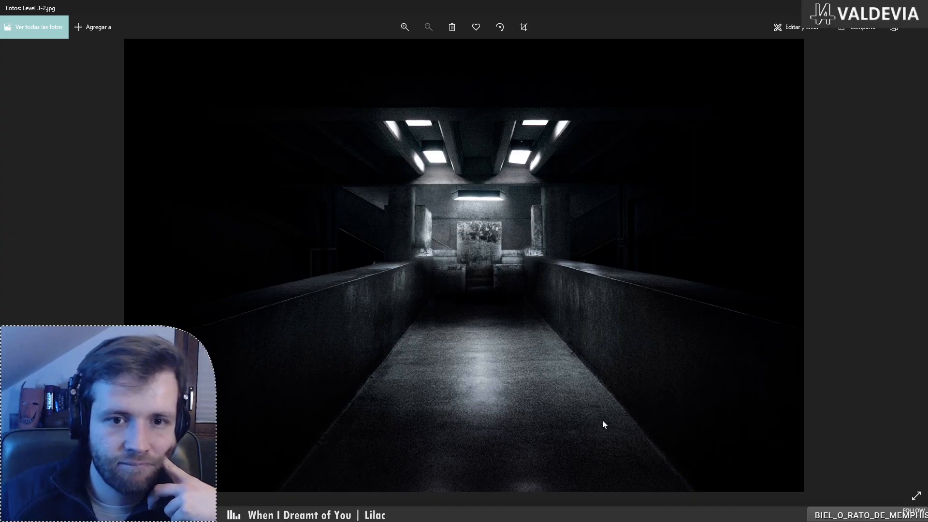
pyautogui.hotkey('alt', 'Tab')
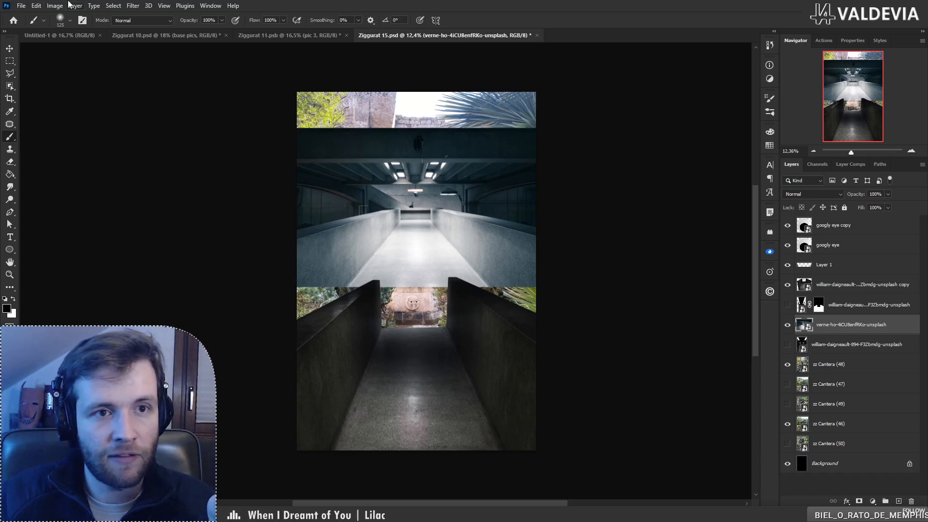
pyautogui.click(22, 6)
pyautogui.click(29, 17)
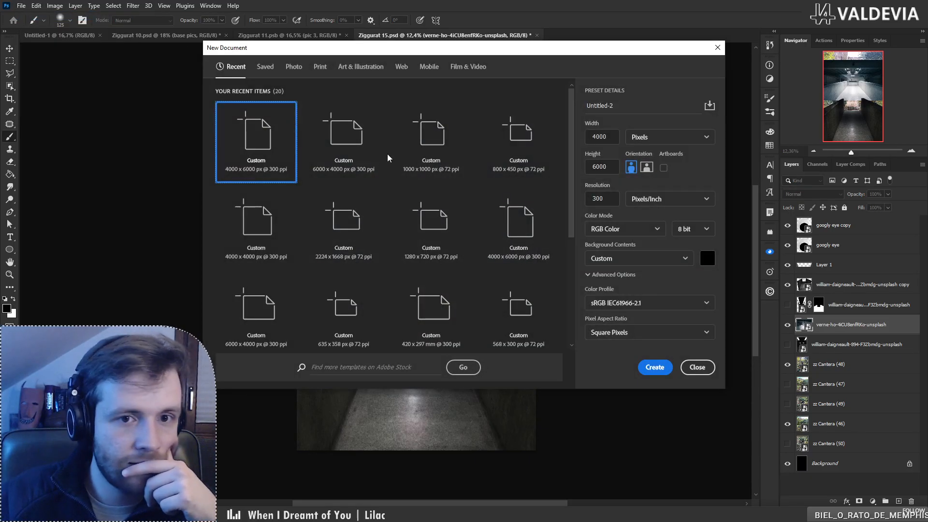
pyautogui.click(355, 161)
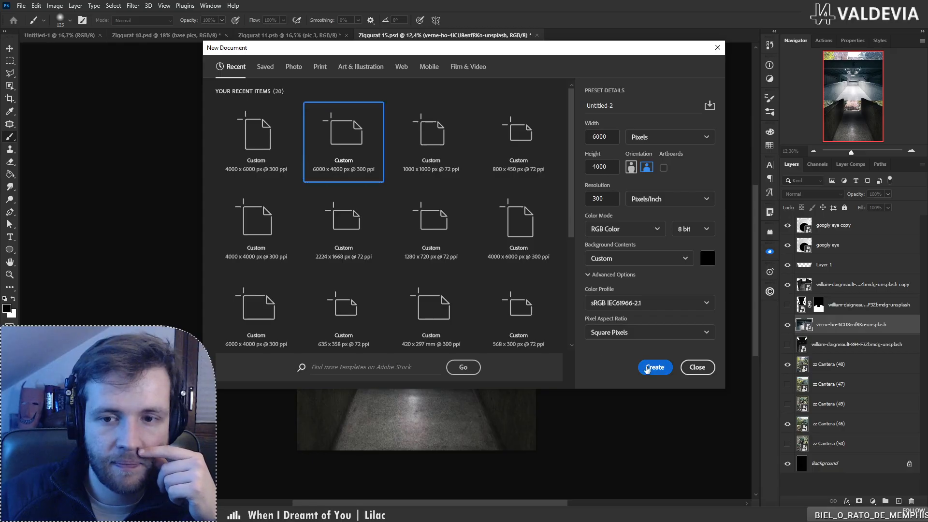
pyautogui.click(649, 367)
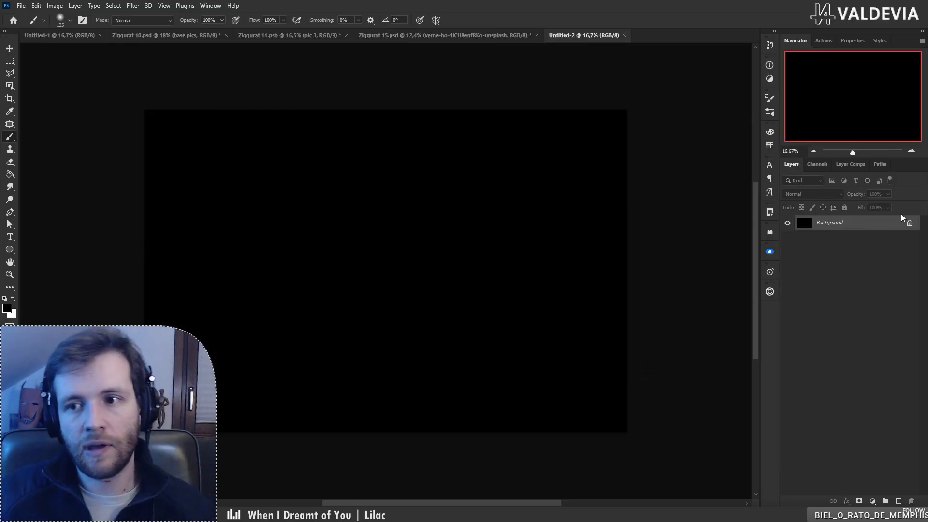
pyautogui.click(910, 223)
# Step: Copy the verne-ho concrete walkway layer from Ziggurat 15.psd into the new Untitled-2 document
pyautogui.click(487, 36)
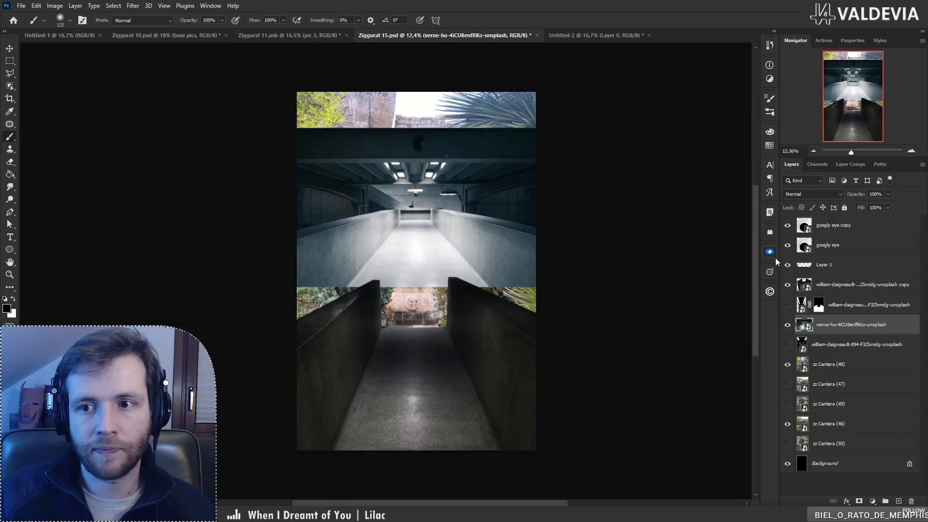
pyautogui.click(8, 49)
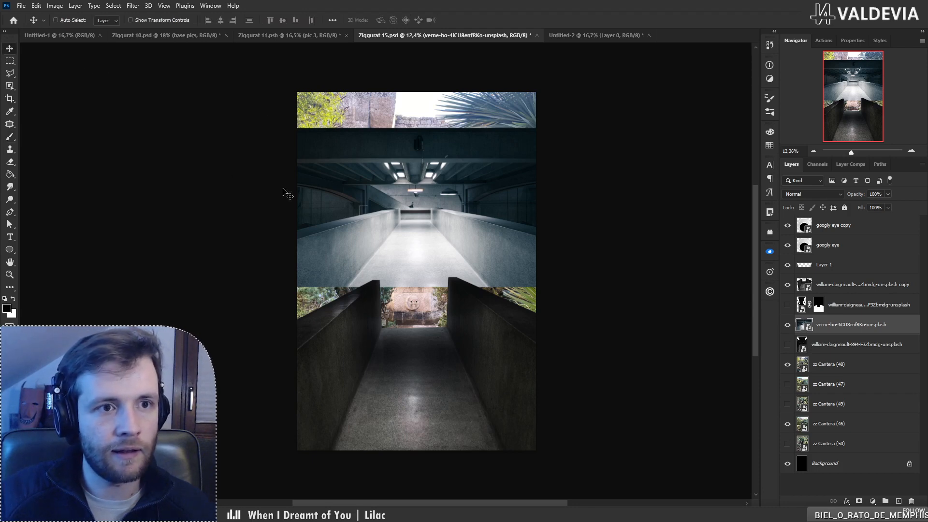
pyautogui.moveTo(284, 193)
pyautogui.mouseDown()
pyautogui.moveTo(529, 32)
pyautogui.moveTo(557, 27)
pyautogui.moveTo(565, 33)
pyautogui.moveTo(462, 257)
pyautogui.moveTo(429, 271)
pyautogui.moveTo(418, 289)
pyautogui.moveTo(406, 278)
pyautogui.mouseUp()
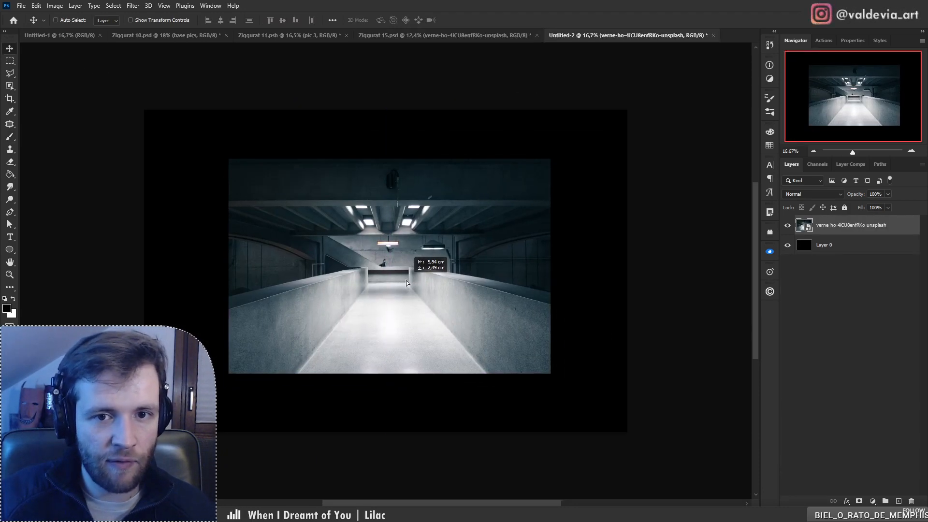
# Step: Scale the walkway photo to 31.26% so it spans the canvas width, and center it vertically to cover the whole canvas
pyautogui.hotkey('ctrl', 't')
pyautogui.moveTo(552, 266)
pyautogui.mouseDown()
pyautogui.moveTo(641, 264)
pyautogui.moveTo(641, 271)
pyautogui.moveTo(560, 267)
pyautogui.mouseUp()
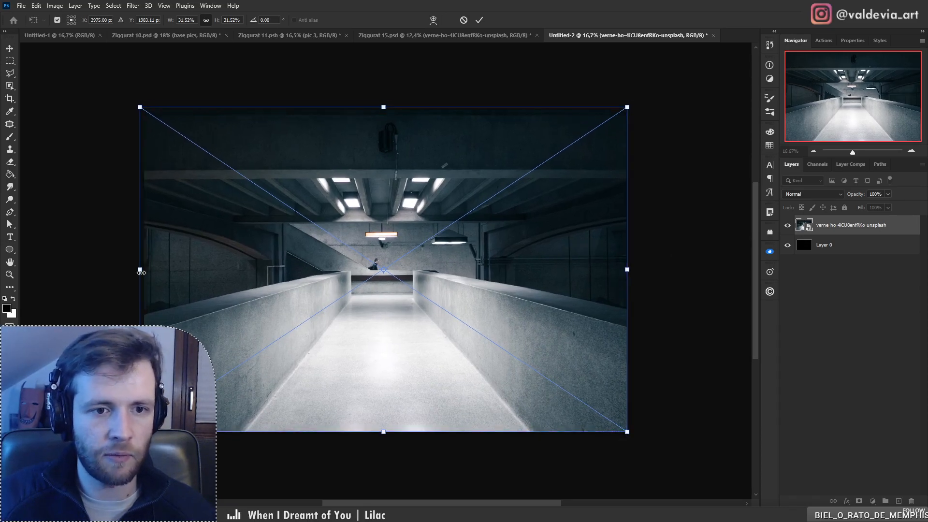
pyautogui.moveTo(140, 269); pyautogui.dragTo(144, 270)
pyautogui.moveTo(418, 343); pyautogui.dragTo(419, 348)
pyautogui.click(479, 20)
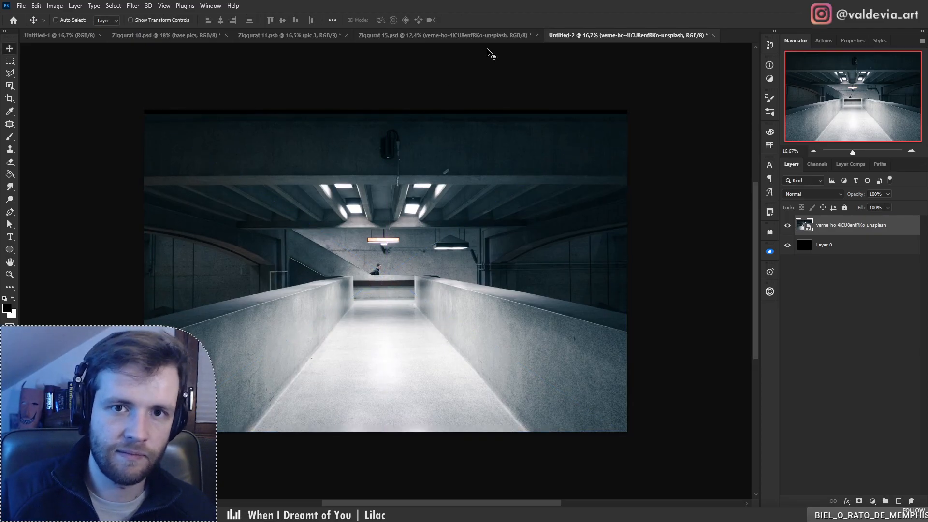
pyautogui.hotkey('ctrl', 't')
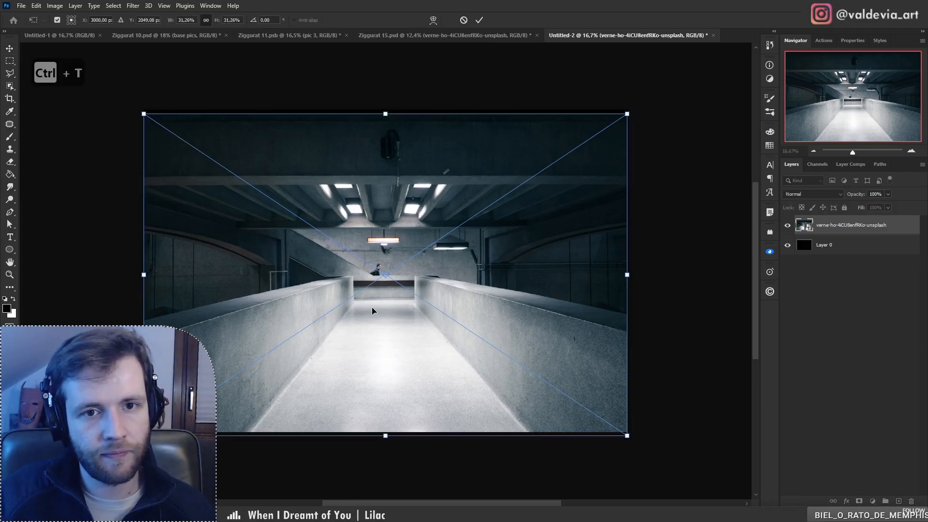
pyautogui.moveTo(372, 307); pyautogui.dragTo(371, 306)
pyautogui.press('Return')
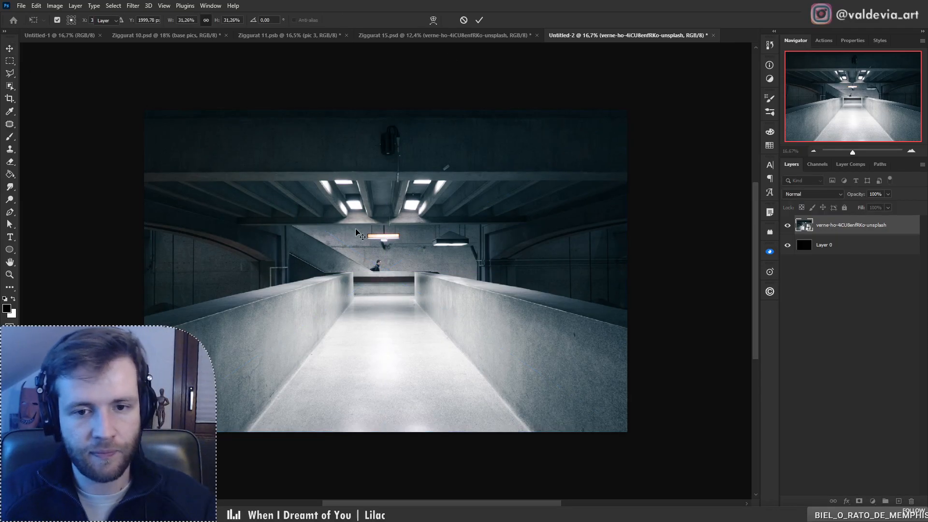
# Step: Hide the verne-ho layer in Ziggurat 15.psd and copy the five zz Cantera layers, (48) through (50), into Untitled-2
pyautogui.click(490, 37)
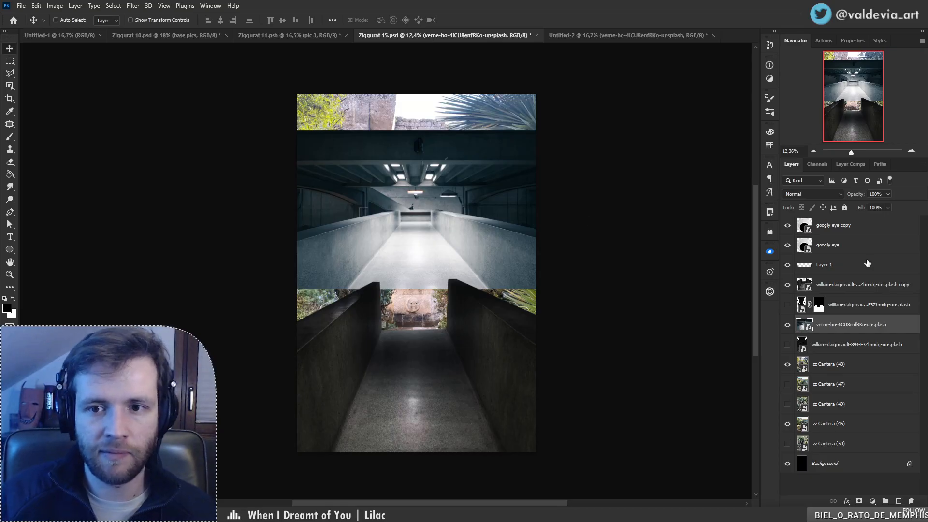
pyautogui.click(788, 324)
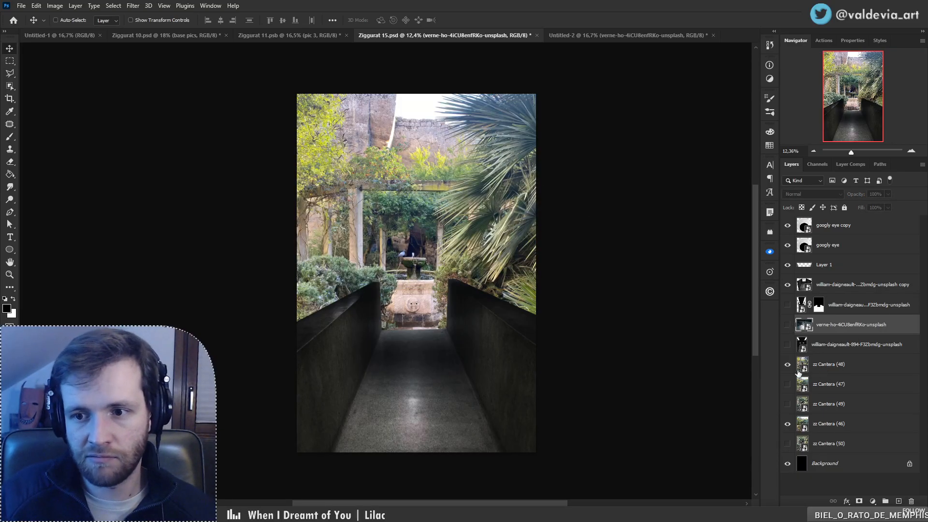
pyautogui.click(836, 367)
pyautogui.keyDown('shift'); pyautogui.click(842, 443); pyautogui.keyUp('shift')
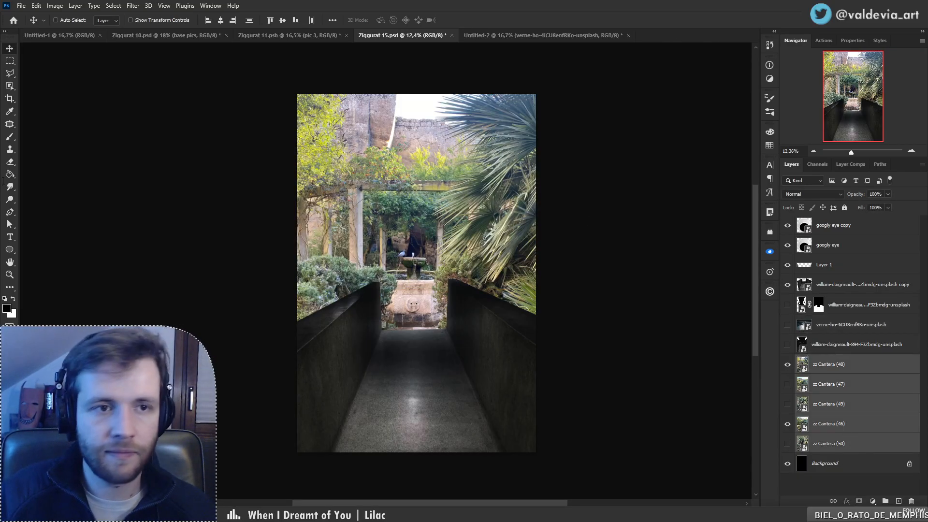
pyautogui.moveTo(279, 134); pyautogui.dragTo(364, 214)
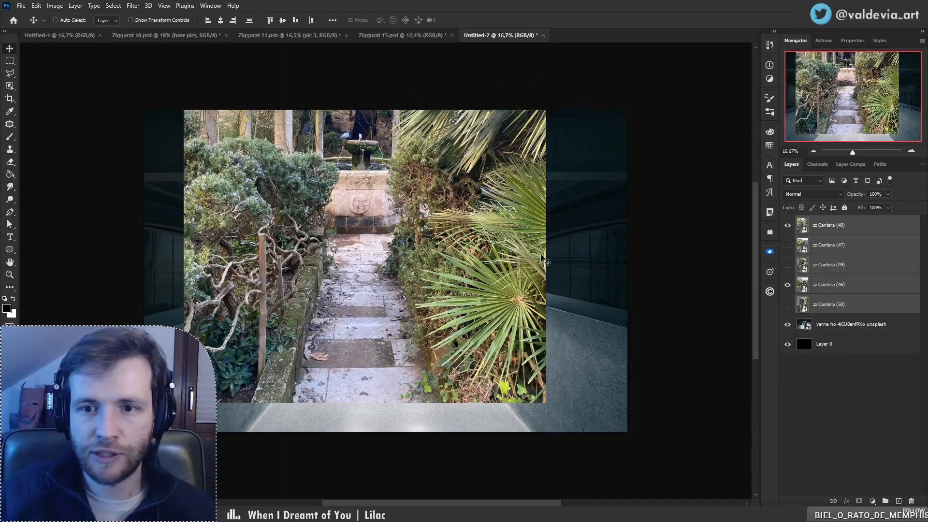
# Step: Move the copied Cantera layers lower and closer to the canvas center, and select only zz Cantera (48)
pyautogui.moveTo(404, 246); pyautogui.dragTo(427, 290)
pyautogui.click(843, 227)
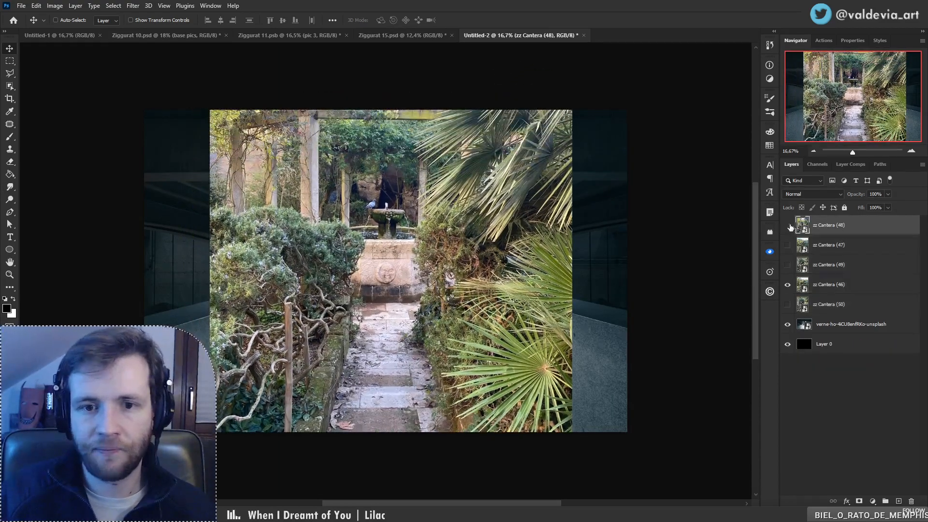
# Step: Compare the Cantera garden photos over the walkway one by one, leaving only zz Cantera (47) shown and selected
pyautogui.click(787, 226)
pyautogui.click(787, 284)
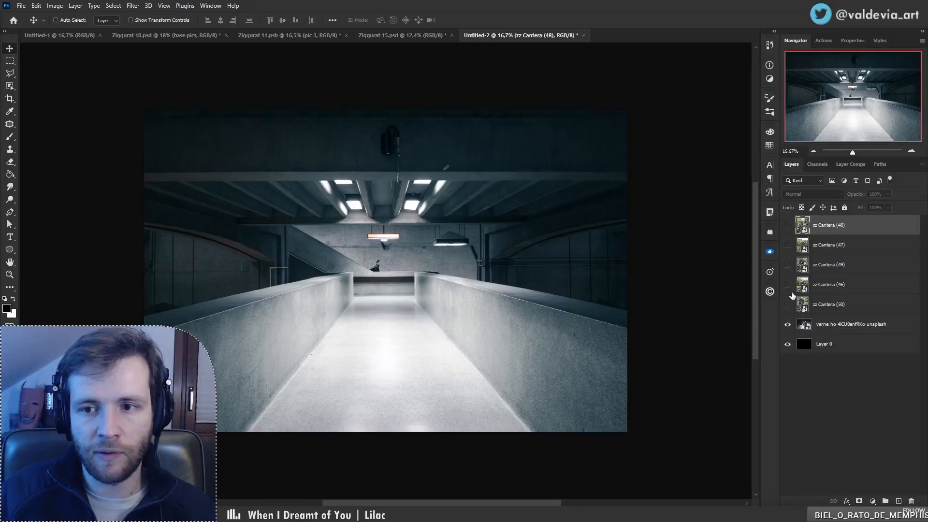
pyautogui.click(787, 304)
pyautogui.click(787, 305)
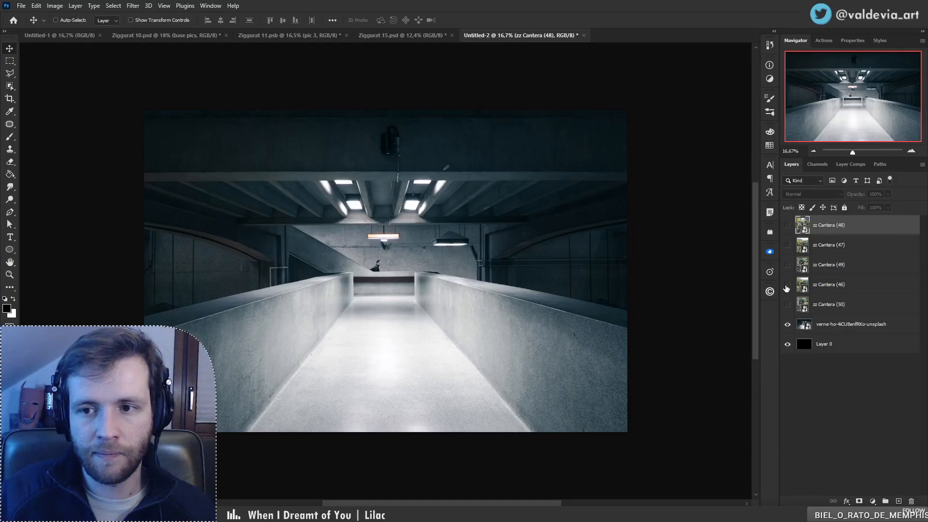
pyautogui.click(786, 265)
pyautogui.click(786, 246)
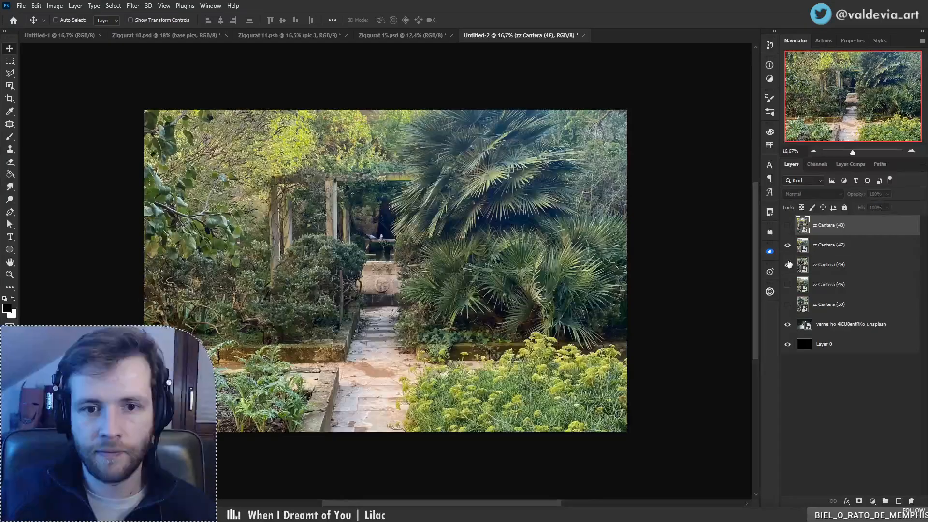
pyautogui.click(788, 265)
pyautogui.click(839, 245)
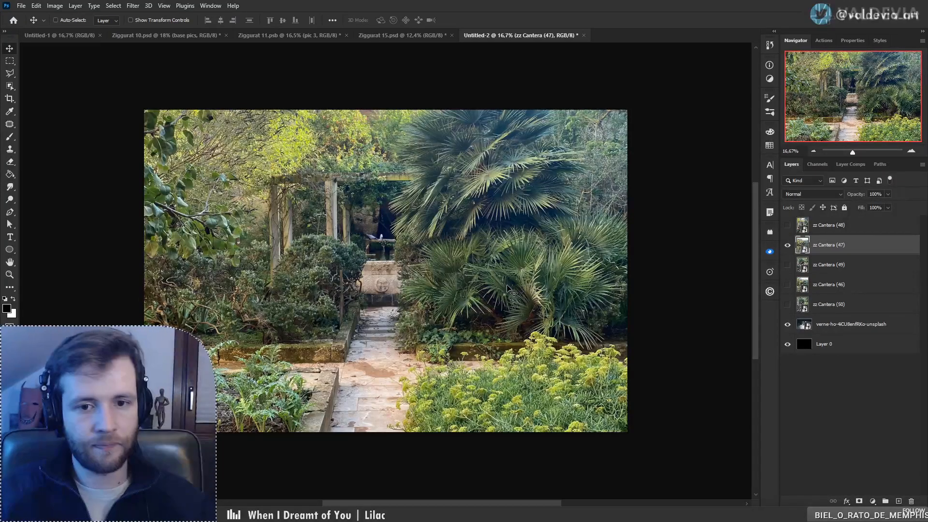
# Step: Scale zz Cantera (47) down to 34.64% and position it over the center of the walkway photo
pyautogui.hotkey('ctrl', 't')
pyautogui.moveTo(655, 283); pyautogui.dragTo(508, 287)
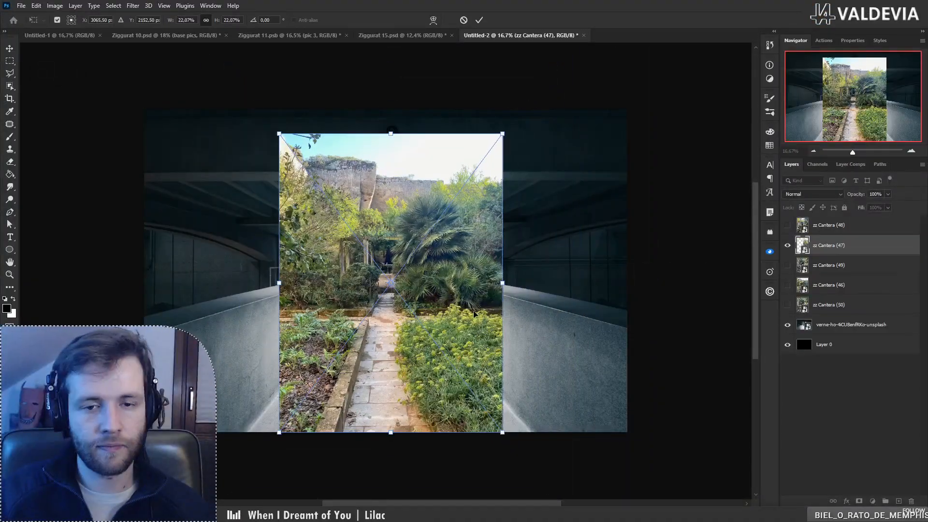
pyautogui.moveTo(449, 315); pyautogui.dragTo(363, 351)
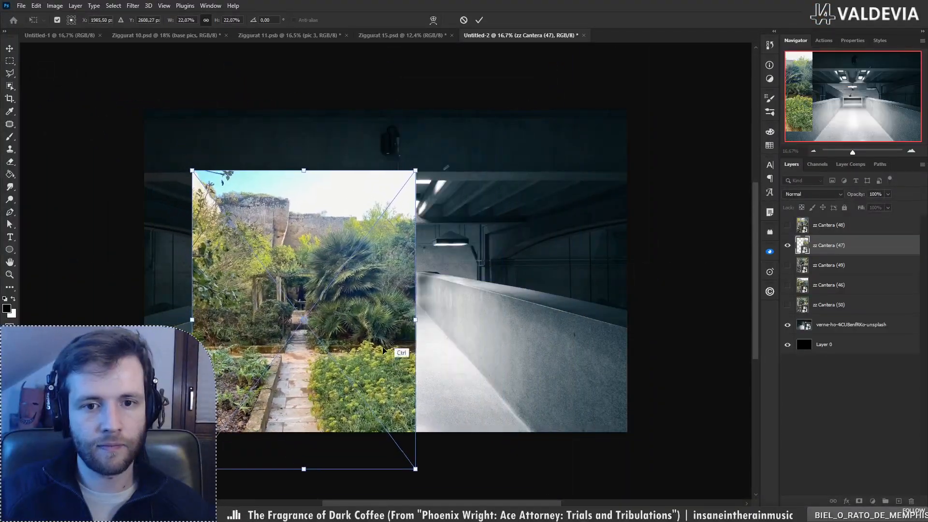
pyautogui.moveTo(420, 320); pyautogui.dragTo(486, 320)
pyautogui.moveTo(373, 336); pyautogui.dragTo(458, 286)
# Step: Align the semi-transparent zz Cantera (47) path with the walkway at 33.69% scale, and restore the layer's opacity to 100%
pyautogui.moveTo(859, 199); pyautogui.dragTo(832, 199)
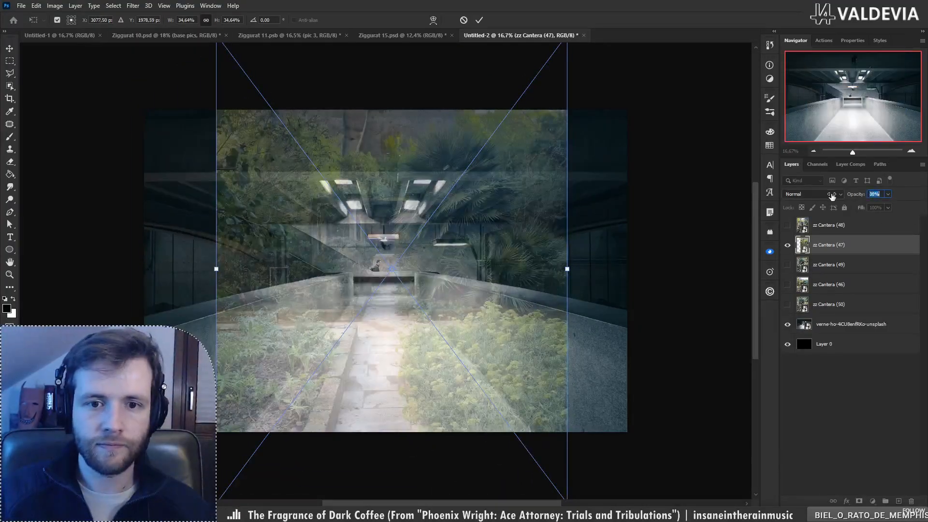
pyautogui.moveTo(411, 293); pyautogui.dragTo(399, 296)
pyautogui.moveTo(566, 276)
pyautogui.mouseDown()
pyautogui.moveTo(590, 278)
pyautogui.moveTo(561, 274)
pyautogui.mouseUp()
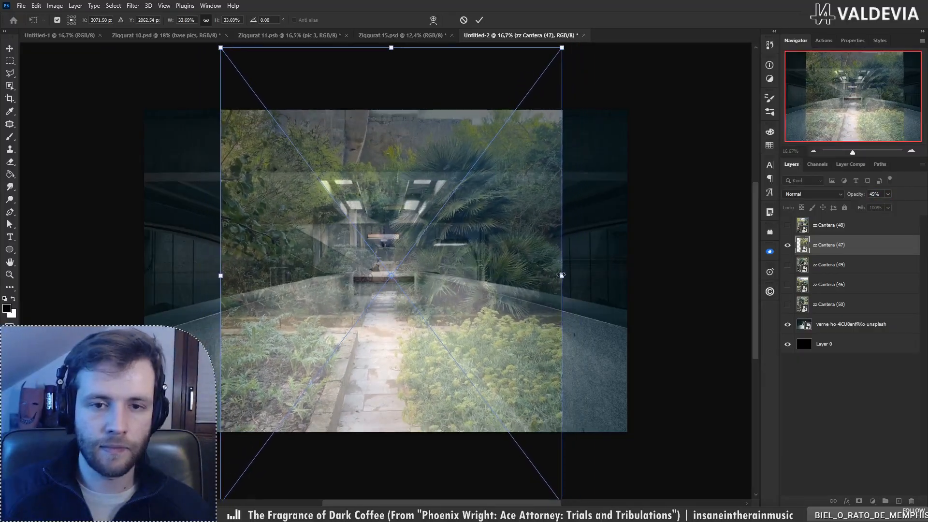
pyautogui.click(479, 20)
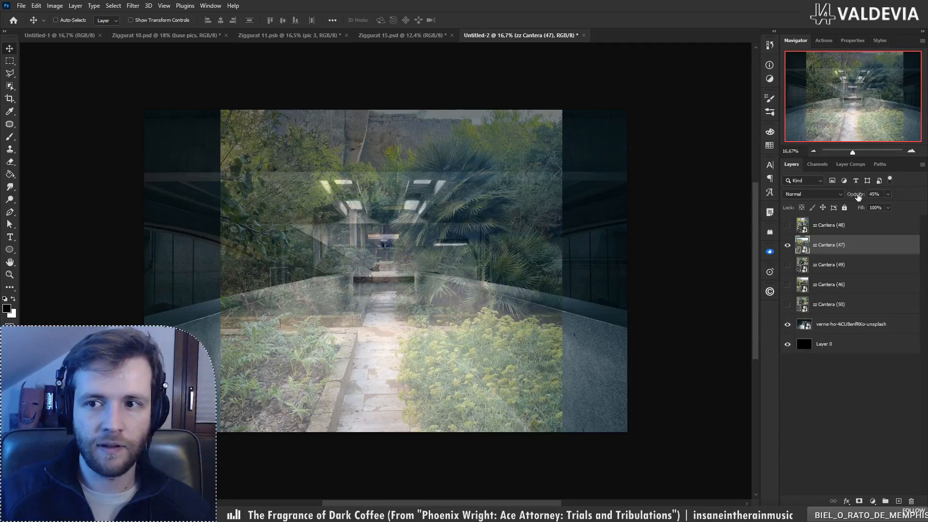
pyautogui.moveTo(855, 194); pyautogui.dragTo(925, 196)
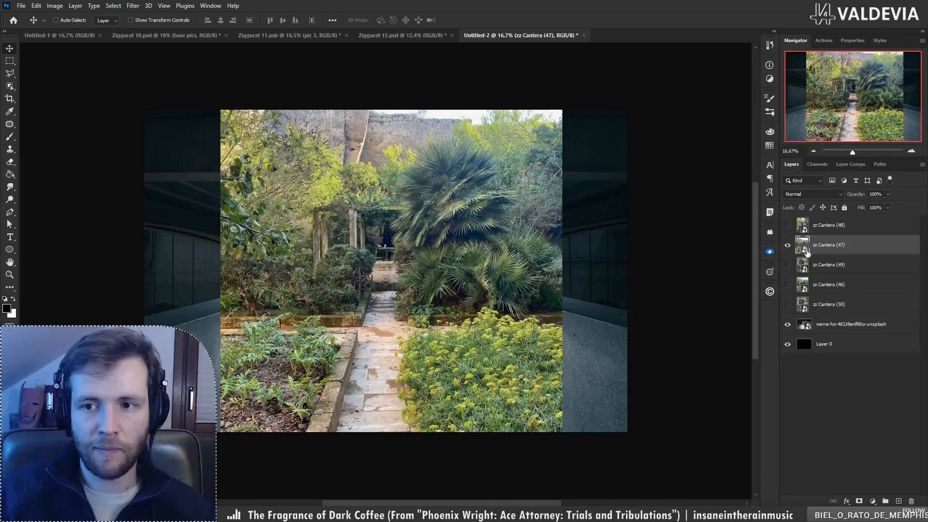
# Step: Hide zz Cantera (47) and outline the back-wall opening between the ceiling beam, side pillars and walkway walls with the Polygonal Lasso
pyautogui.click(787, 245)
pyautogui.press('z')
pyautogui.moveTo(308, 235); pyautogui.dragTo(367, 235)
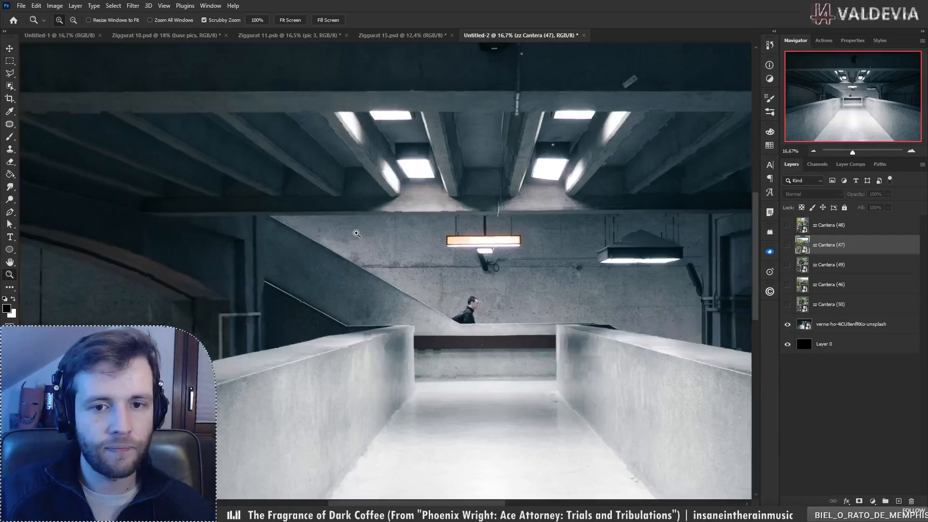
pyautogui.press('l')
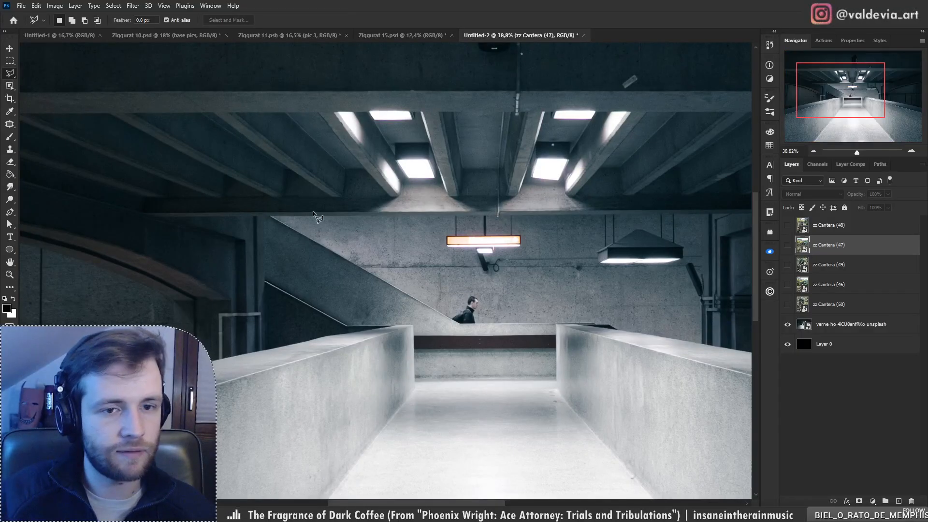
pyautogui.click(265, 214)
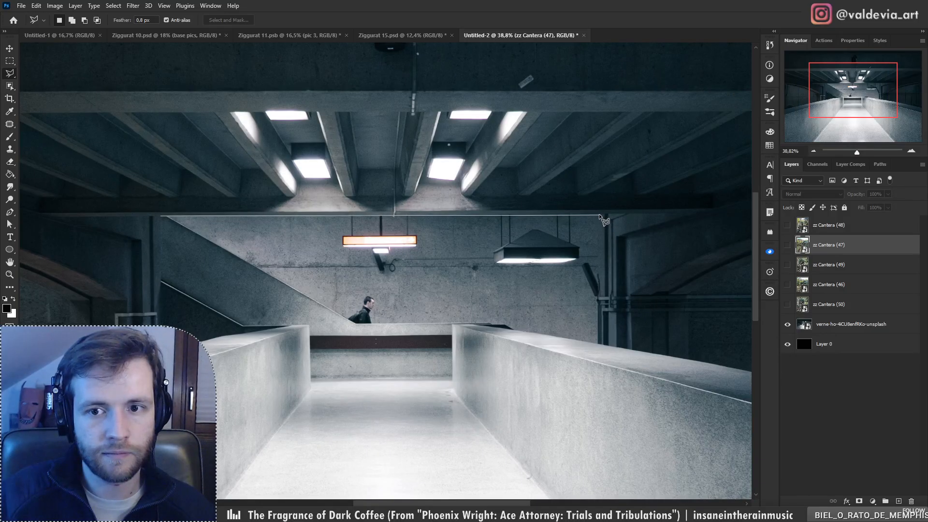
pyautogui.click(598, 341)
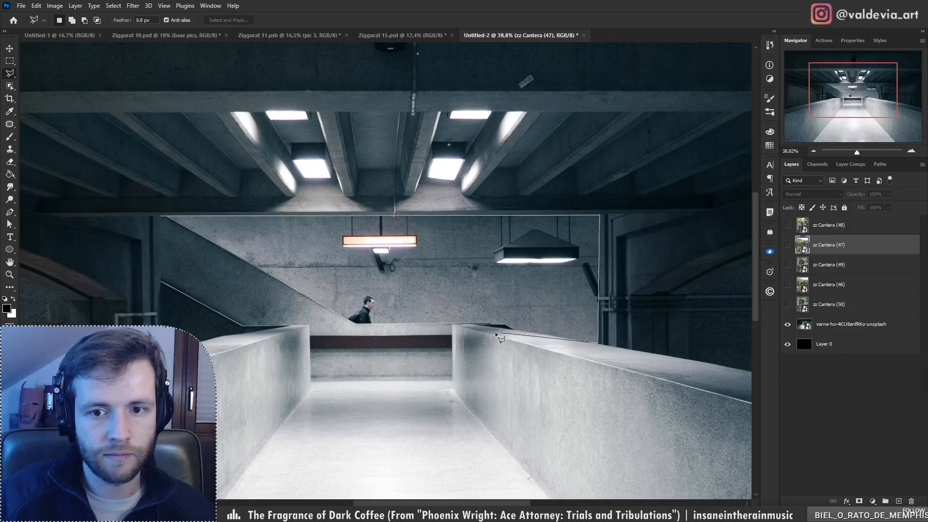
pyautogui.click(451, 325)
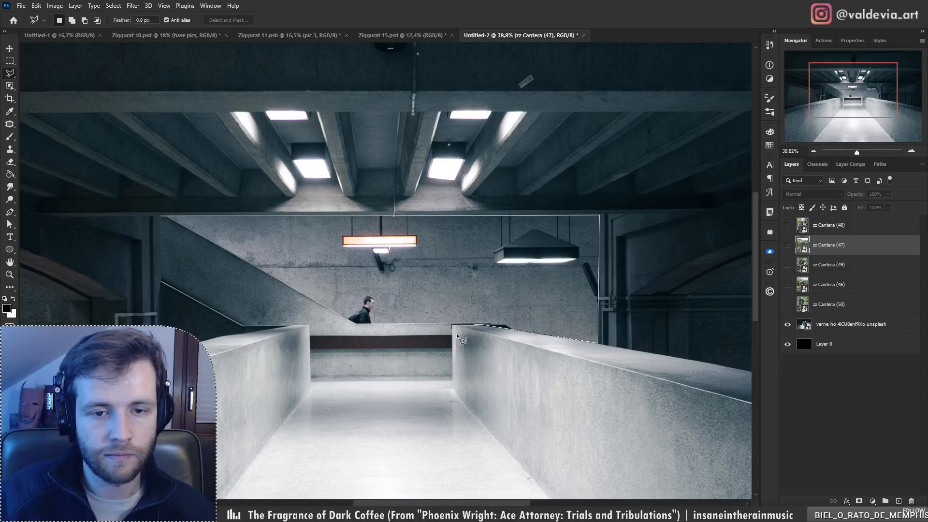
pyautogui.click(453, 382)
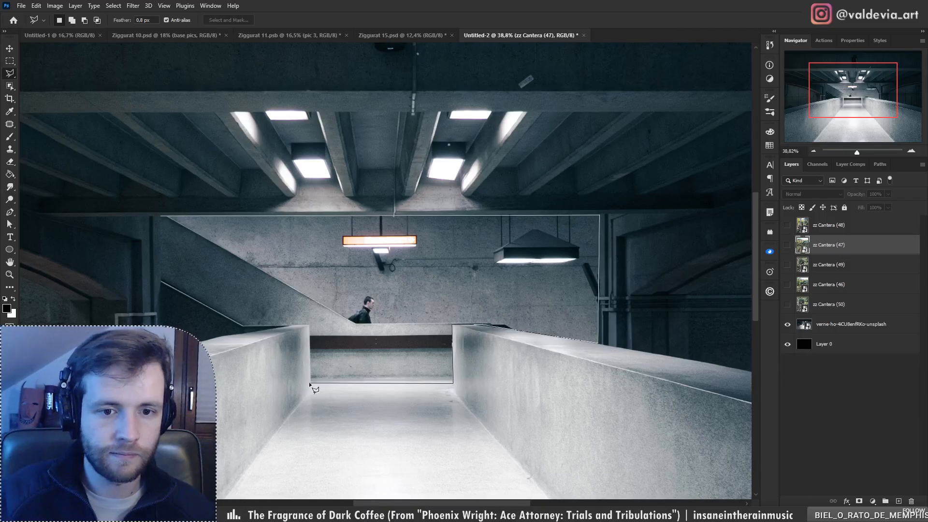
pyautogui.click(308, 327)
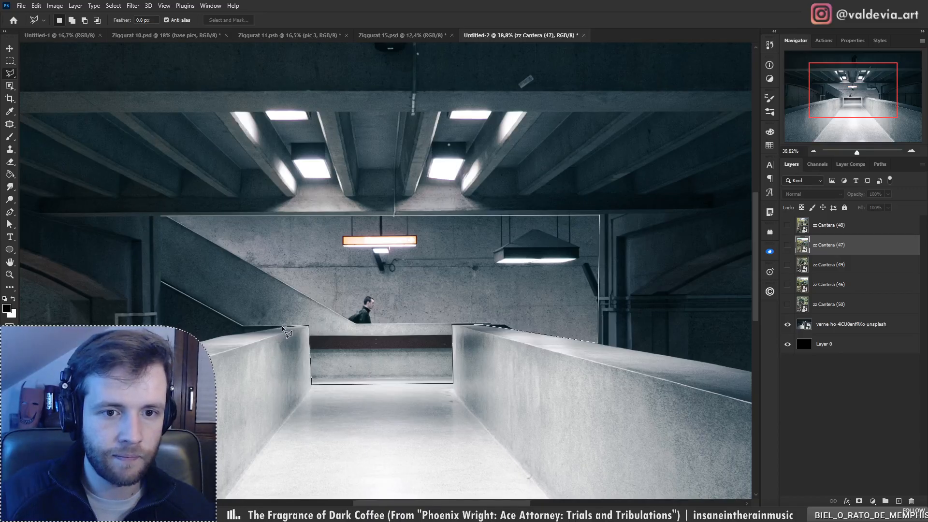
pyautogui.click(290, 325)
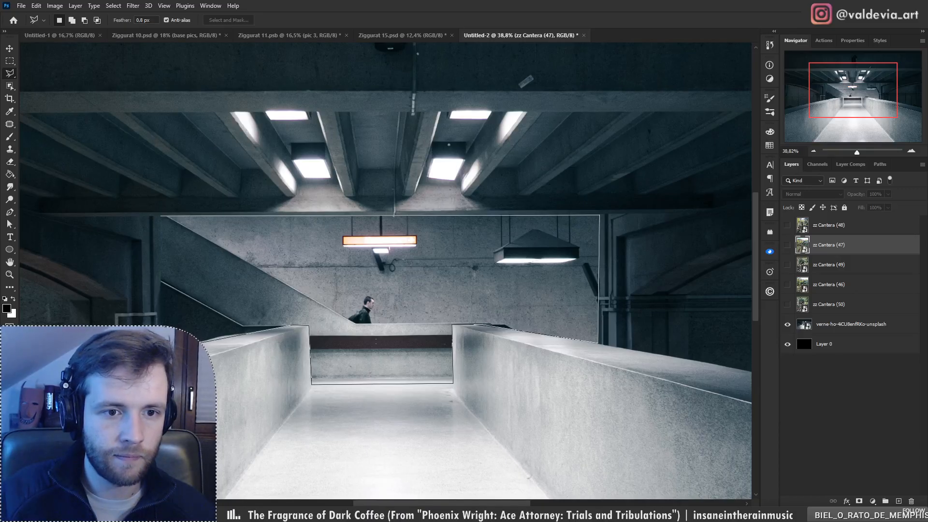
pyautogui.click(163, 349)
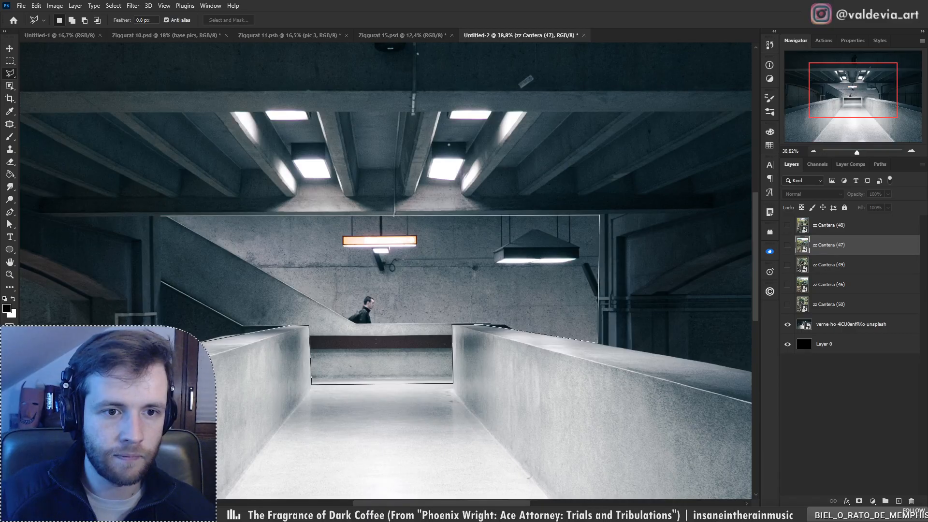
pyautogui.click(162, 218)
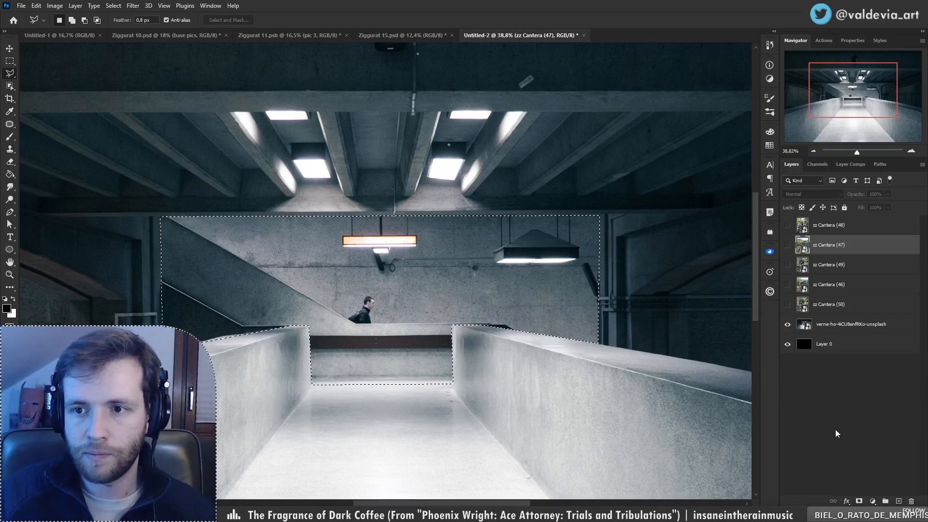
# Step: Mask zz Cantera (47) to the selected opening, show the layer, and unlink its mask so the photo can move independently
pyautogui.click(859, 501)
pyautogui.click(788, 245)
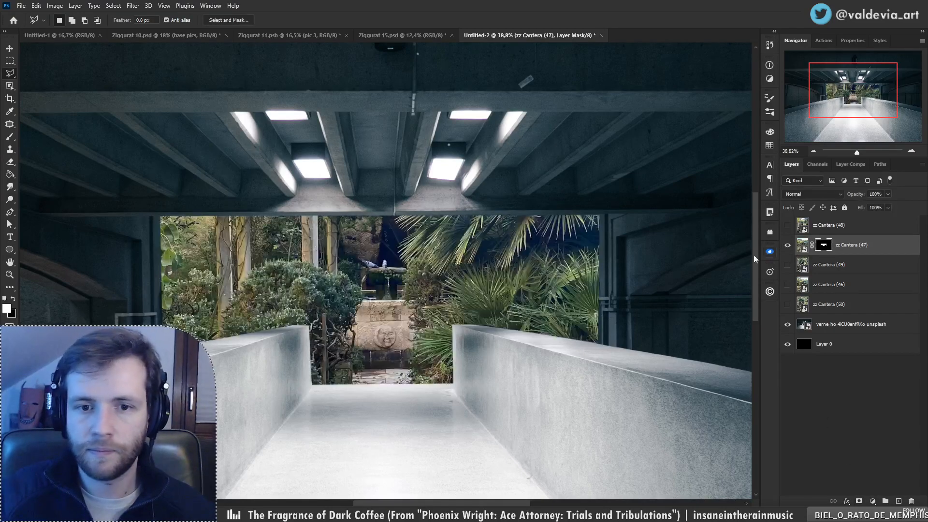
pyautogui.press('z')
pyautogui.moveTo(375, 286)
pyautogui.mouseDown()
pyautogui.moveTo(357, 286)
pyautogui.moveTo(464, 287)
pyautogui.mouseUp()
pyautogui.press('l')
pyautogui.click(813, 246)
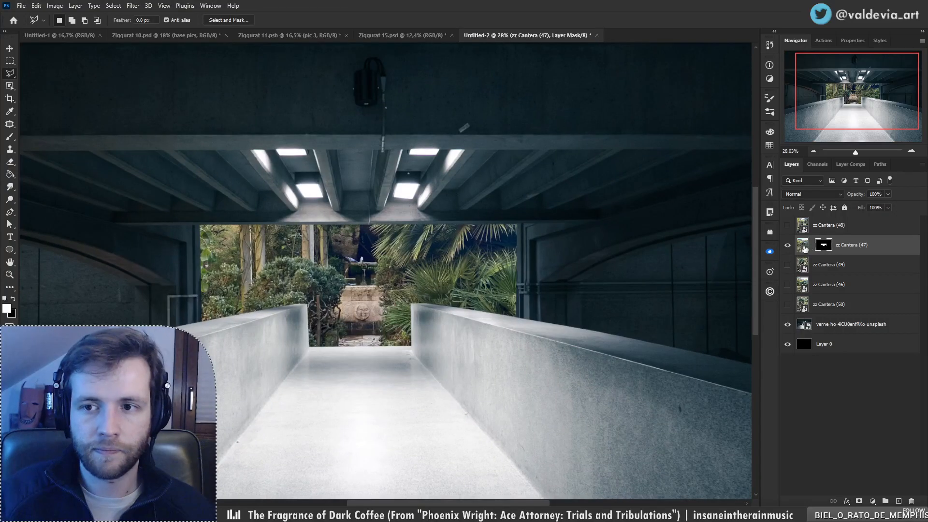
pyautogui.click(803, 245)
# Step: Reposition the garden photo inside the masked opening, scaling it to 26.81% and rotating it to 0.38°
pyautogui.moveTo(388, 285); pyautogui.dragTo(380, 309)
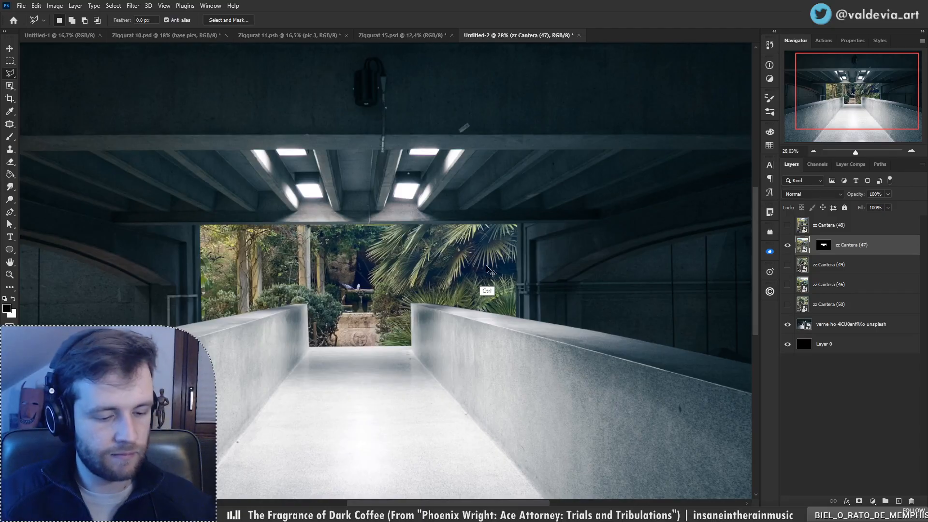
pyautogui.hotkey('ctrl', 't')
pyautogui.moveTo(653, 337); pyautogui.dragTo(582, 337)
pyautogui.moveTo(454, 341); pyautogui.dragTo(448, 332)
pyautogui.moveTo(627, 286); pyautogui.dragTo(628, 269)
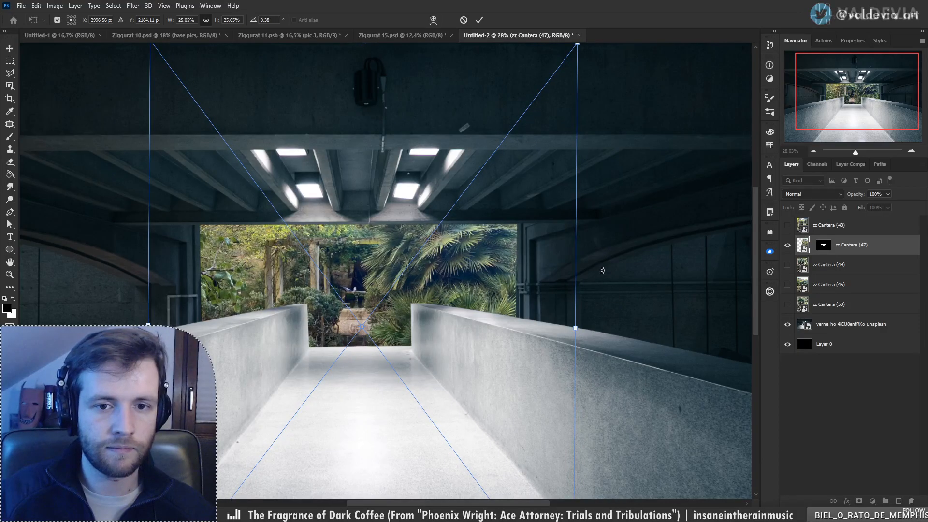
pyautogui.moveTo(575, 327); pyautogui.dragTo(590, 328)
pyautogui.moveTo(487, 320); pyautogui.dragTo(463, 305)
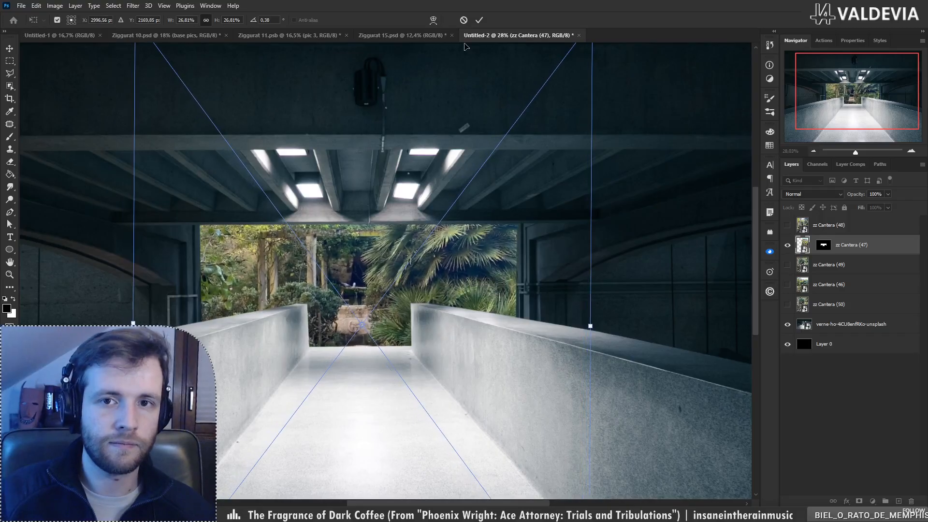
pyautogui.click(479, 20)
pyautogui.press('z')
pyautogui.moveTo(364, 251)
pyautogui.mouseDown()
pyautogui.moveTo(286, 256)
pyautogui.moveTo(361, 248)
pyautogui.mouseUp()
pyautogui.press('l')
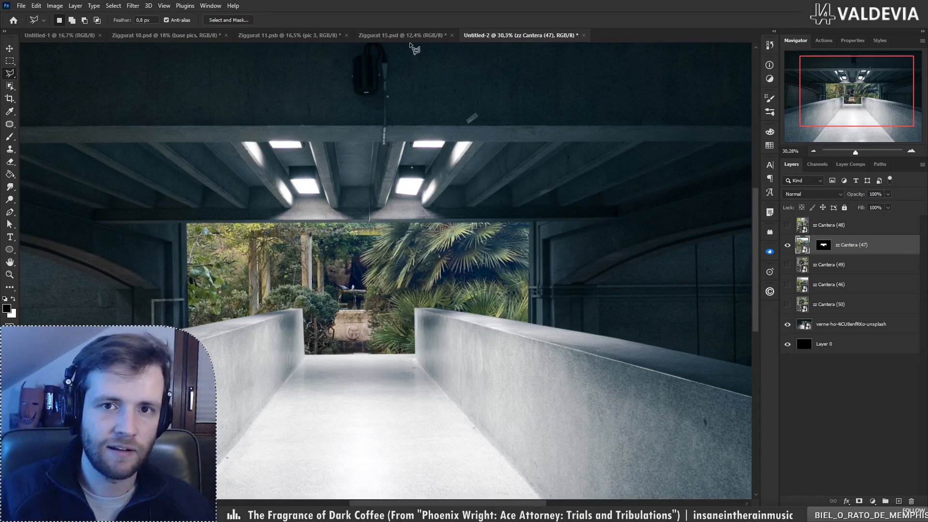
# Step: Switch to Ziggurat 15.psd and scale zz Cantera (48) to 37.25%, placing the fountain between the walkway walls
pyautogui.hotkey('ctrl', 'shift', 'Tab')
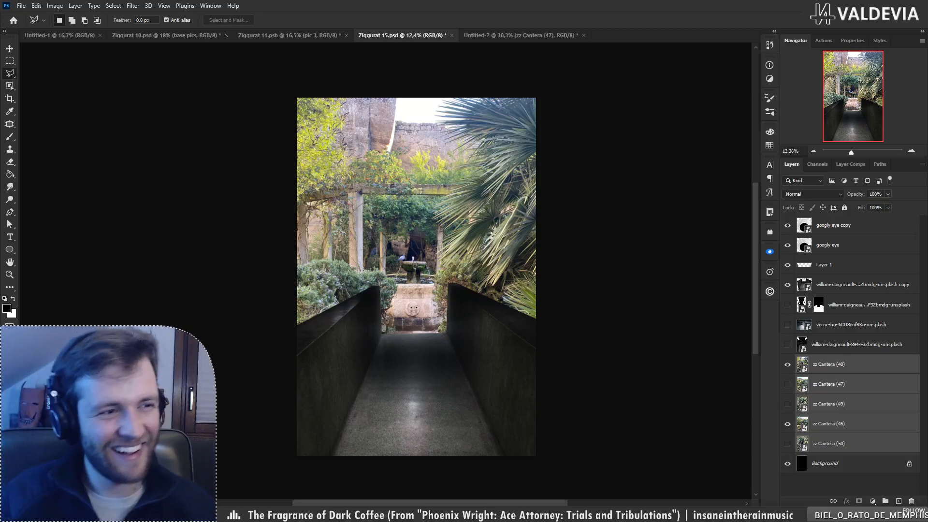
pyautogui.click(863, 372)
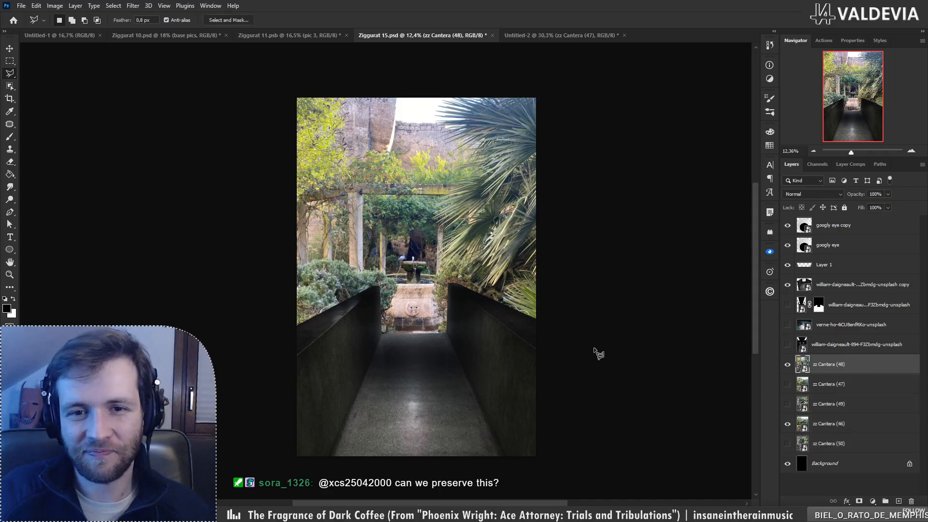
pyautogui.press('z')
pyautogui.moveTo(407, 248)
pyautogui.mouseDown()
pyautogui.moveTo(417, 248)
pyautogui.moveTo(395, 248)
pyautogui.mouseUp()
pyautogui.press('l')
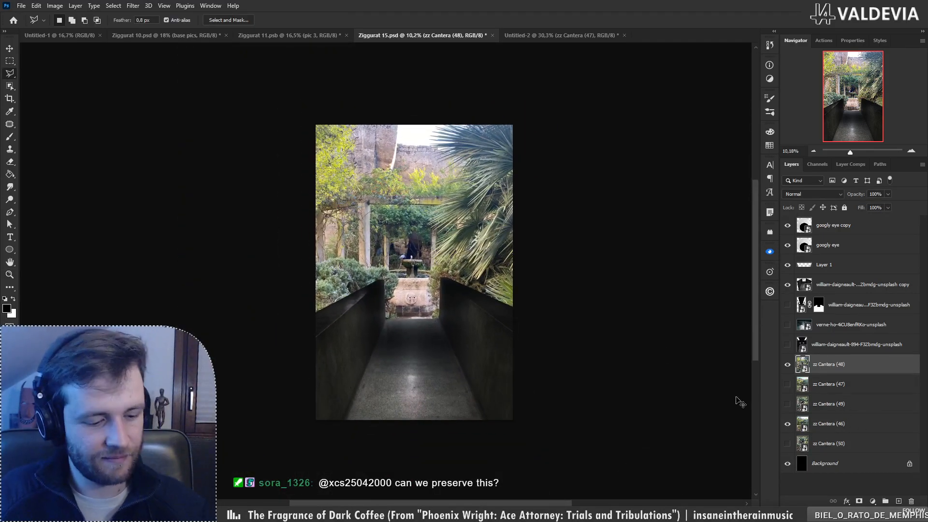
pyautogui.hotkey('ctrl', 't')
pyautogui.moveTo(581, 272); pyautogui.dragTo(503, 282)
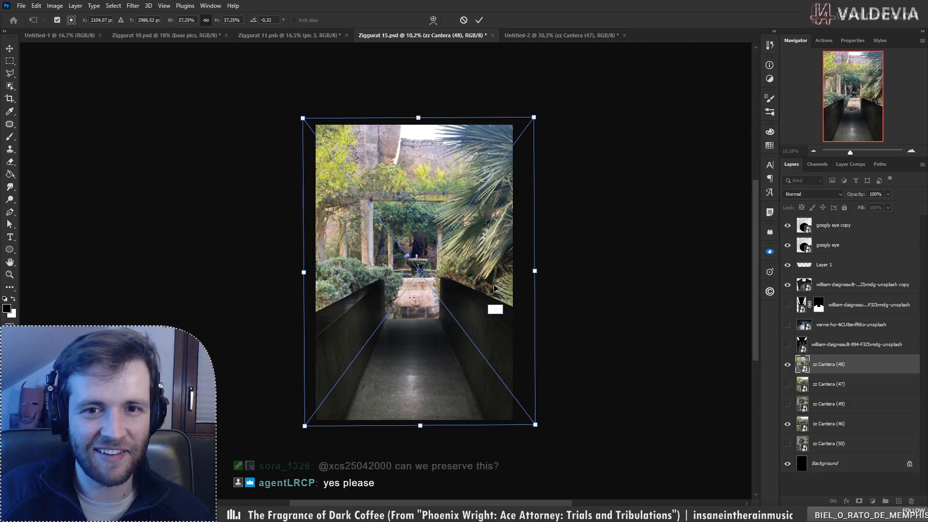
pyautogui.click(479, 19)
pyautogui.press('l')
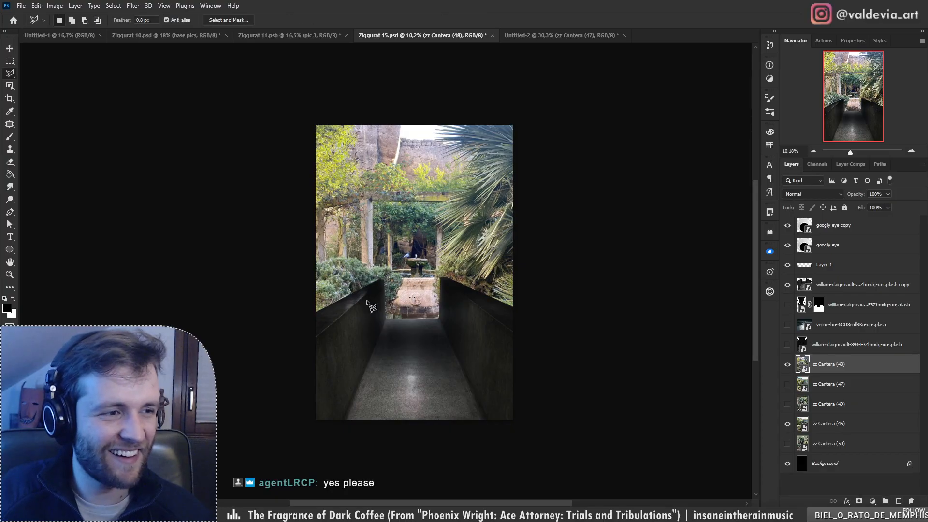
# Step: Save the updated Ziggurat 15.psd document
pyautogui.press('z')
pyautogui.moveTo(396, 275)
pyautogui.mouseDown()
pyautogui.moveTo(450, 278)
pyautogui.moveTo(405, 275)
pyautogui.mouseUp()
pyautogui.moveTo(432, 133)
pyautogui.mouseDown()
pyautogui.moveTo(476, 132)
pyautogui.moveTo(416, 134)
pyautogui.mouseUp()
pyautogui.moveTo(437, 247); pyautogui.dragTo(458, 247)
pyautogui.press('l')
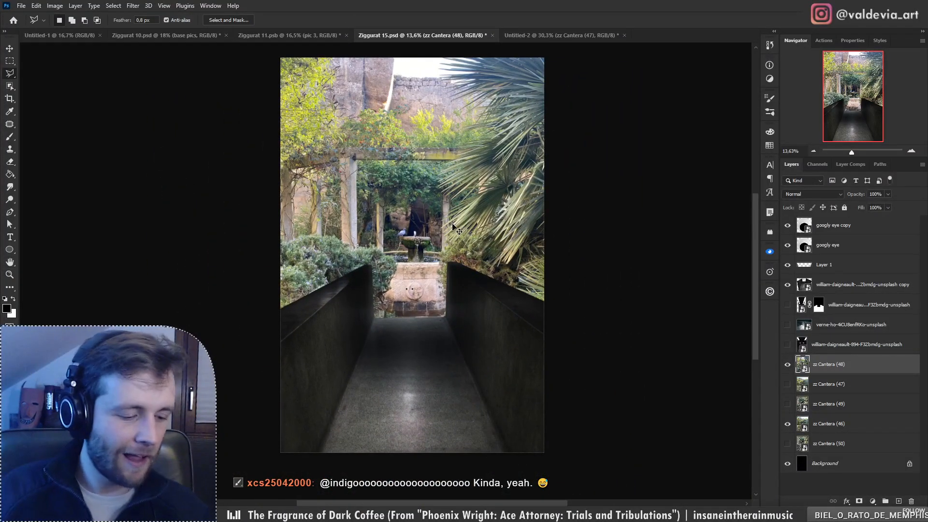
pyautogui.hotkey('ctrl', 's')
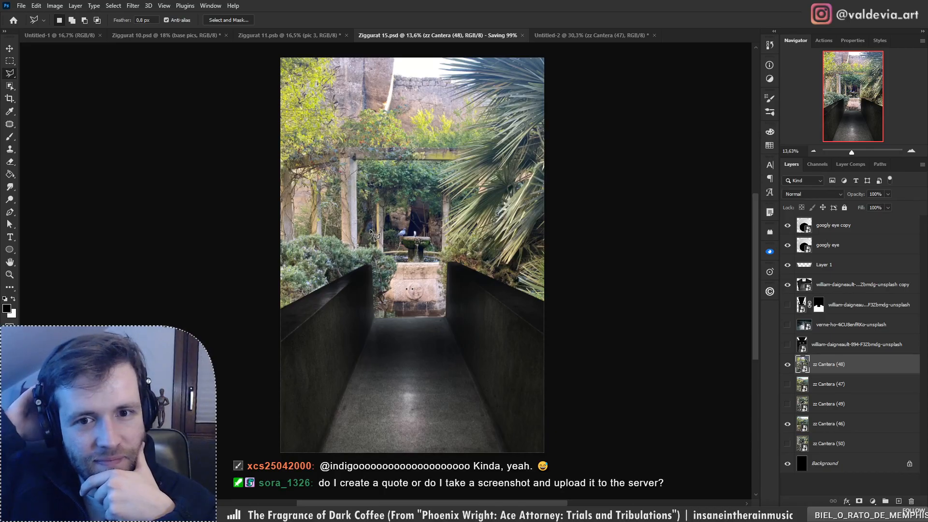
# Step: Check the scene with zz Cantera (48) hidden and shown again, and switch to the Brutalist-Concrete-Clean folder in File Explorer
pyautogui.click(787, 364)
pyautogui.click(787, 365)
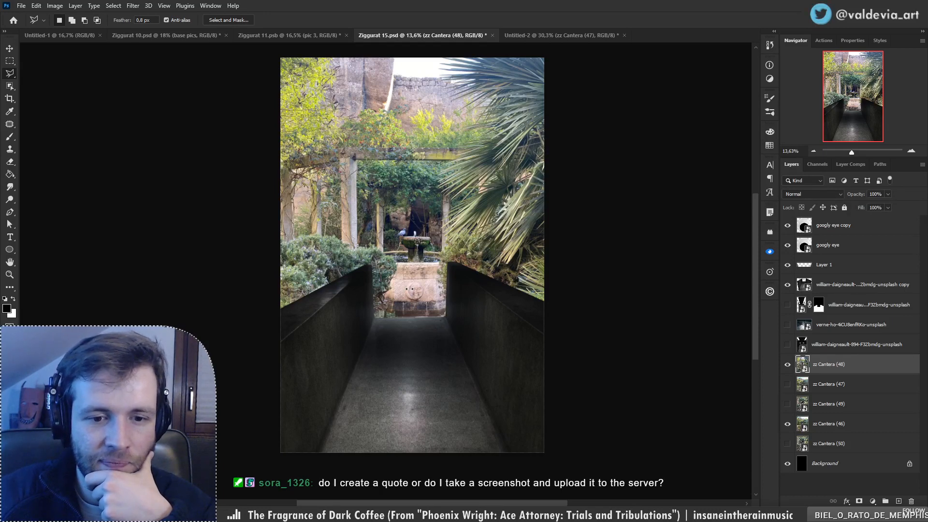
pyautogui.hotkey('alt', 'Tab')
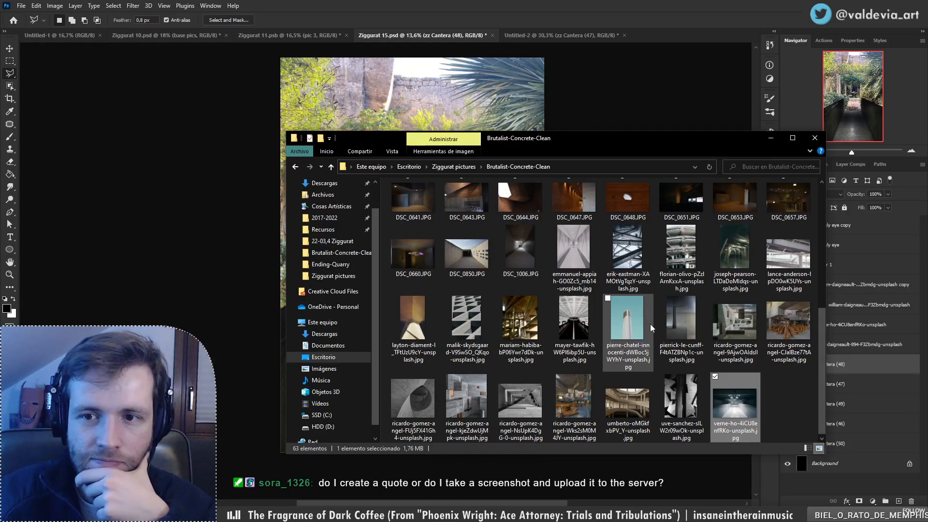
# Step: Look back through the Brutalist-Concrete-Clean photos, and open the Ending-Quarry folder inside Ziggurat pictures to browse its quarry images
pyautogui.scroll(3, 650, 324)
pyautogui.scroll(2, 639, 361)
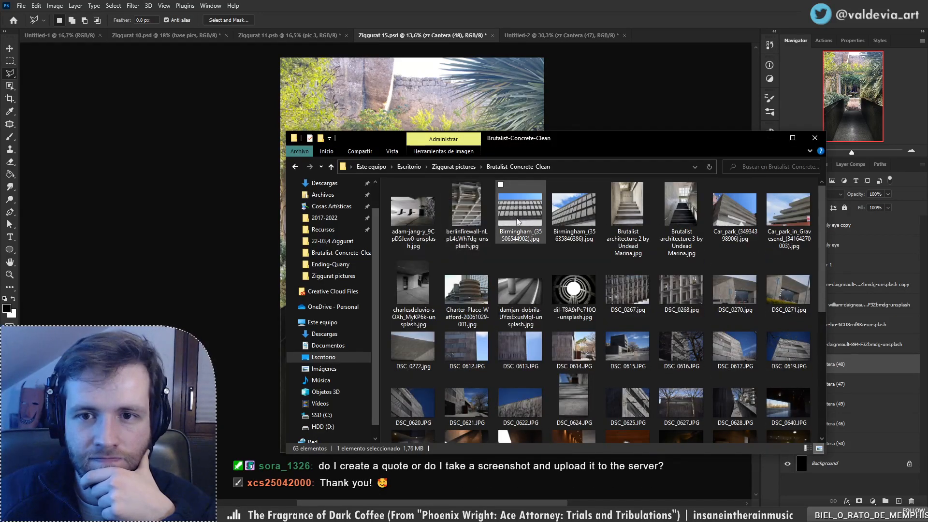
pyautogui.hotkey('alt', 'Left')
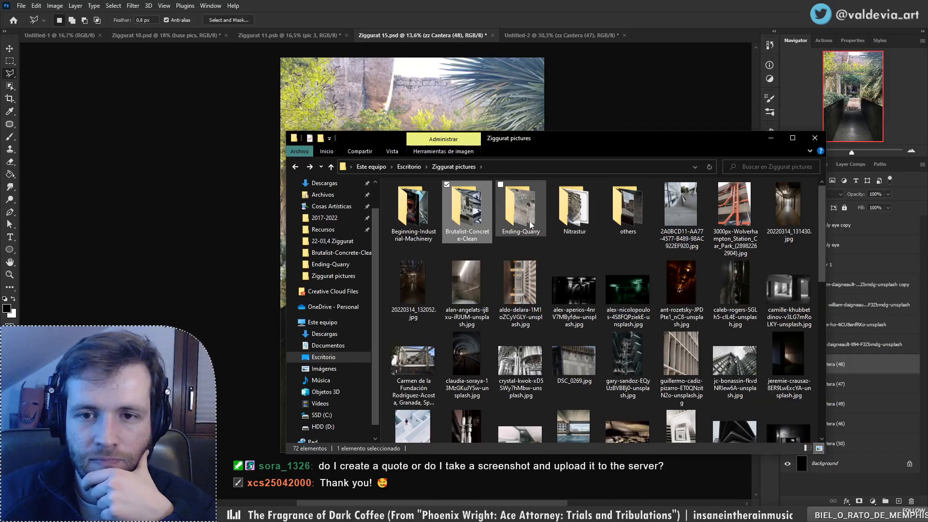
pyautogui.doubleClick(529, 221)
pyautogui.scroll(-3, 545, 340)
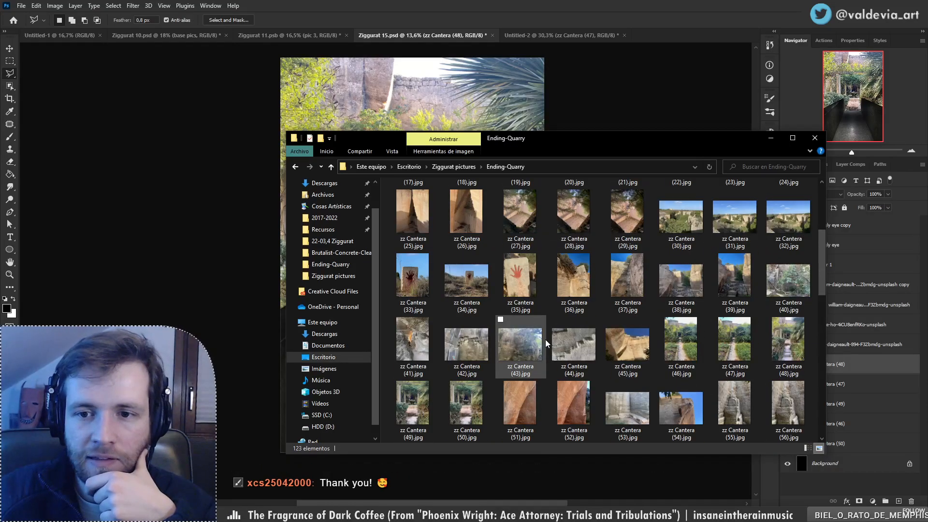
# Step: Preview the garden path photos zz Cantera (46), (47) and (48) up close, closing the viewer when done
pyautogui.click(690, 361)
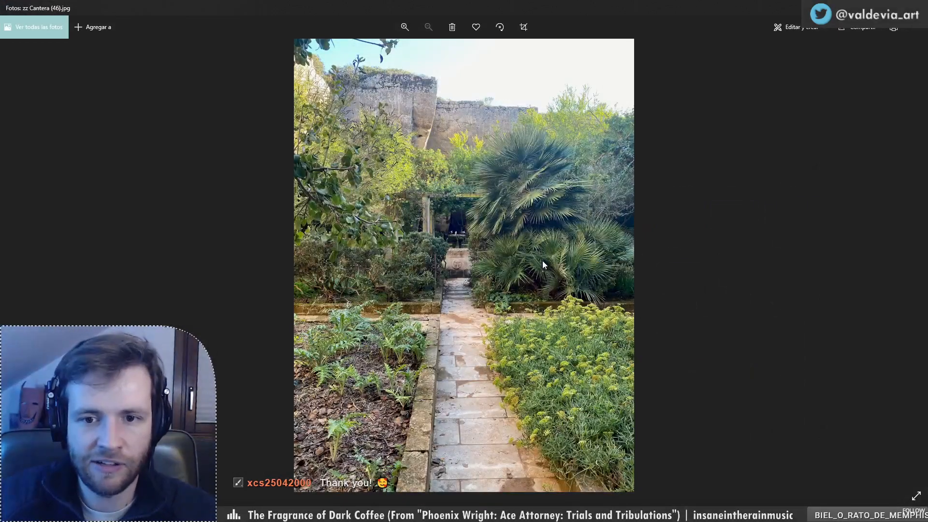
pyautogui.scroll(4, 432, 206)
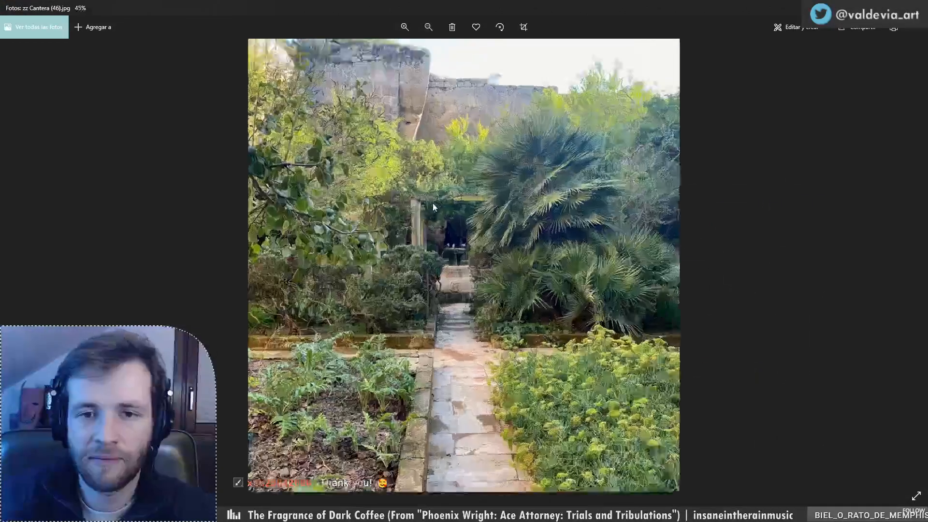
pyautogui.scroll(-4, 435, 208)
pyautogui.press('Right')
pyautogui.press('Right')
pyautogui.press('Right')
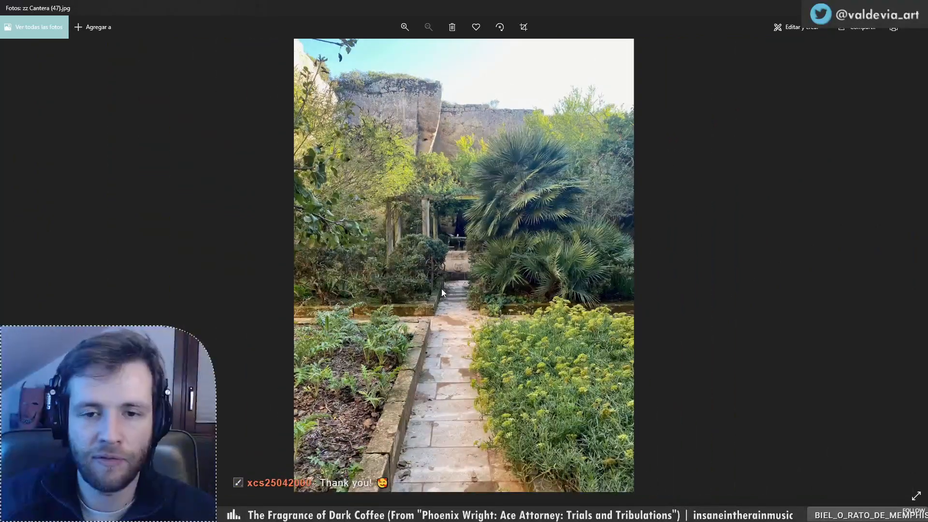
pyautogui.press('Left')
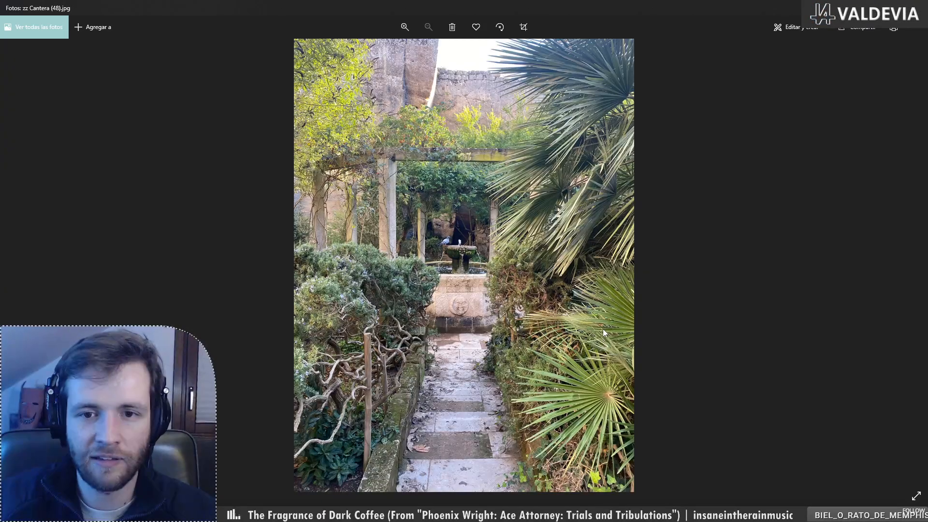
pyautogui.hotkey('alt', 'F4')
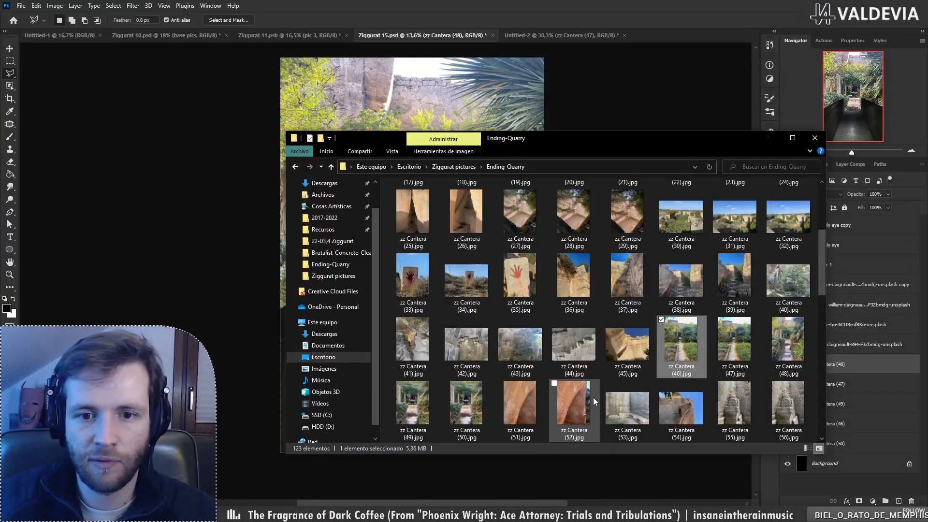
# Step: Preview the quarry steps photo zz Cantera (39) and the carved red handprint photo zz Cantera (33), closing each one
pyautogui.doubleClick(747, 271)
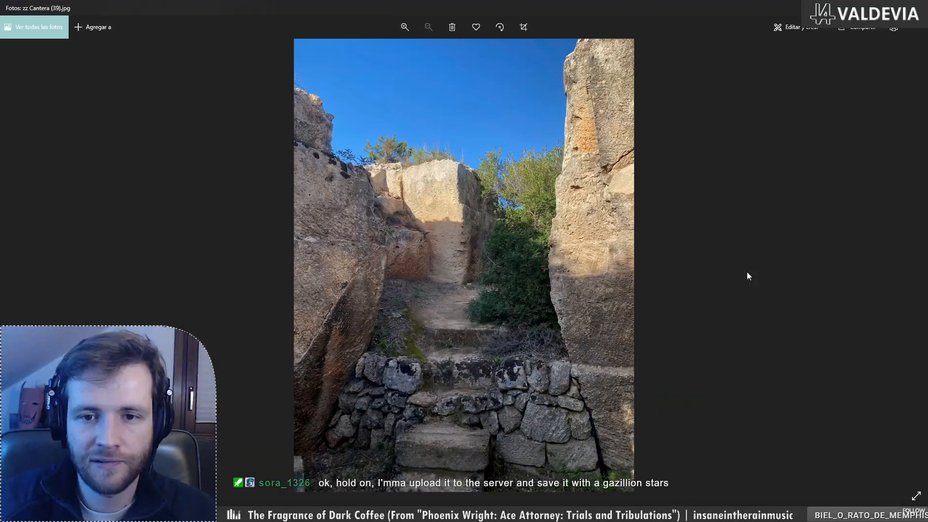
pyautogui.press('Right')
pyautogui.press('Left')
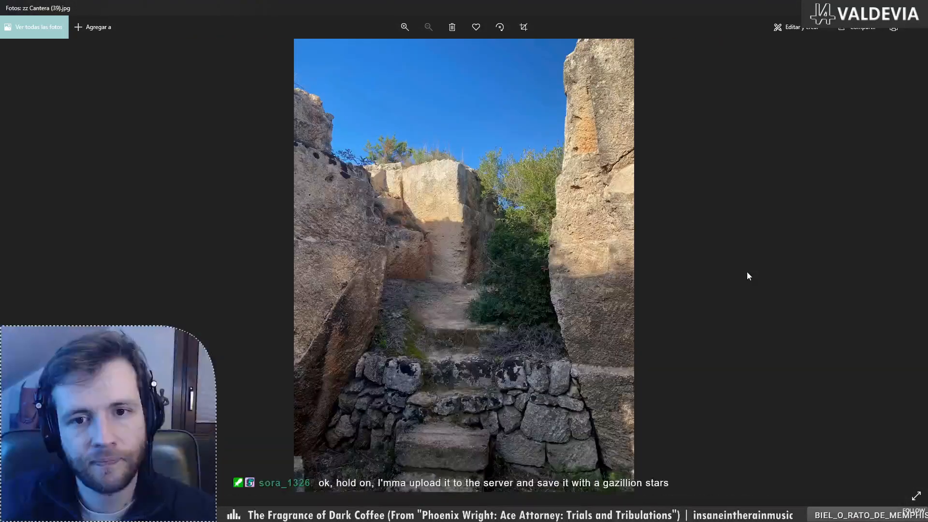
pyautogui.press('Left')
pyautogui.click(917, 7)
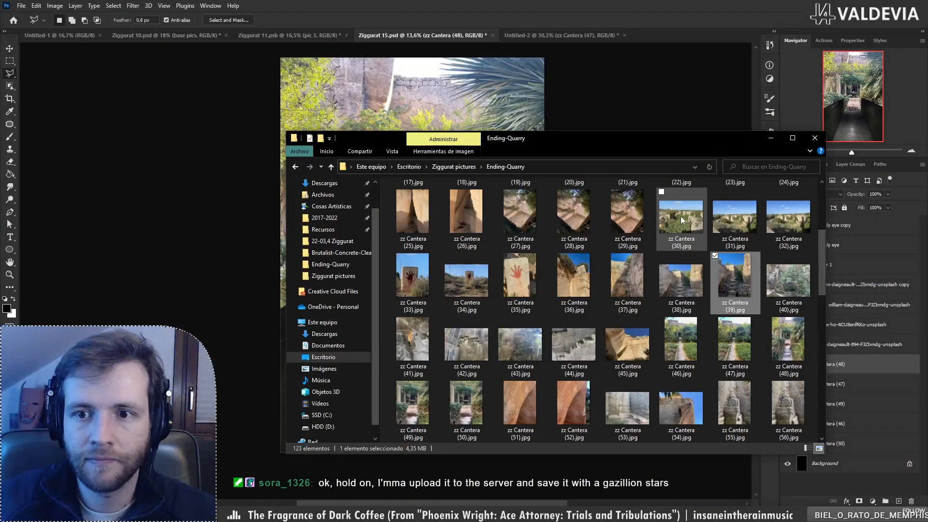
pyautogui.doubleClick(419, 284)
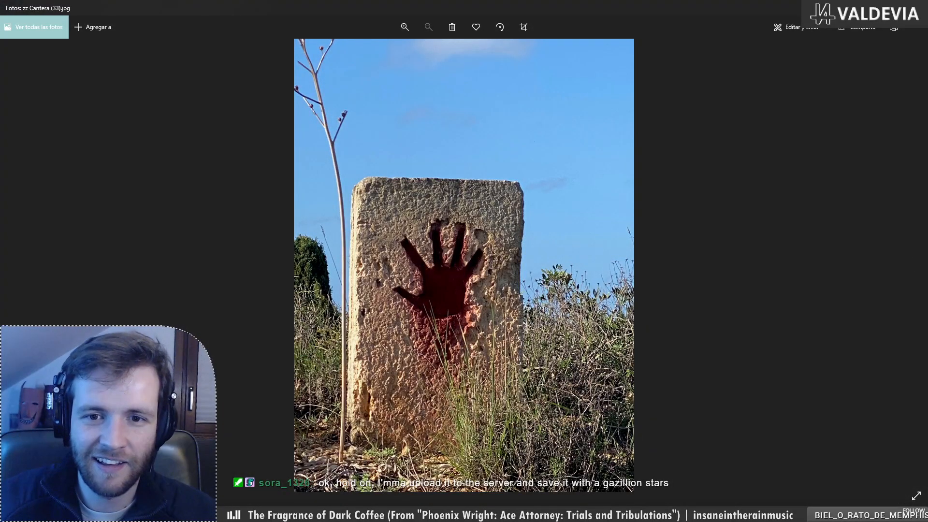
pyautogui.click(916, 7)
# Step: Compare the stone bust photos zz Cantera (11), (12) and (13), and close the viewer
pyautogui.scroll(3, 574, 337)
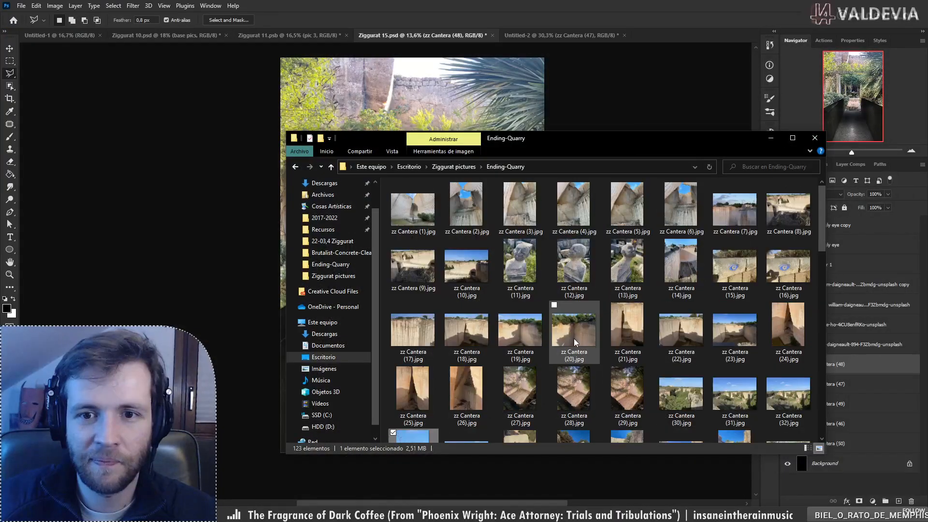
pyautogui.doubleClick(536, 272)
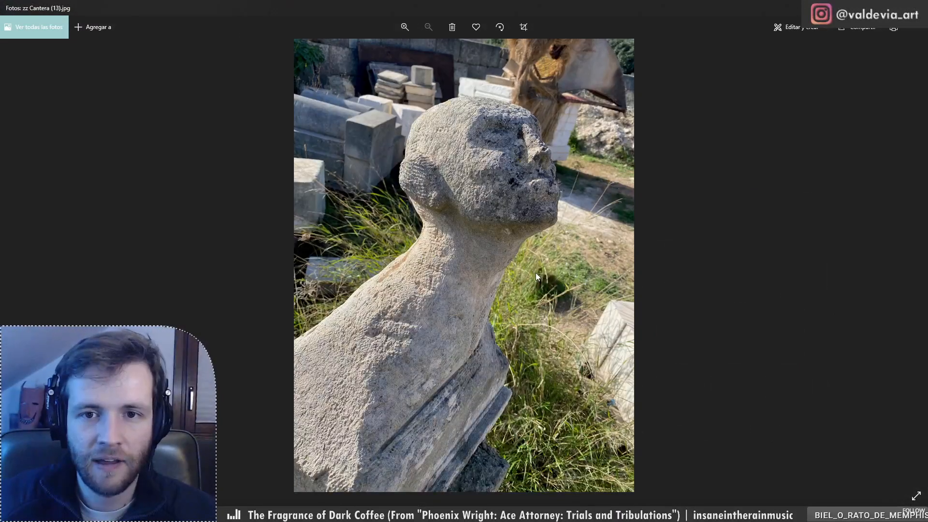
pyautogui.press('Right')
pyautogui.press('Right')
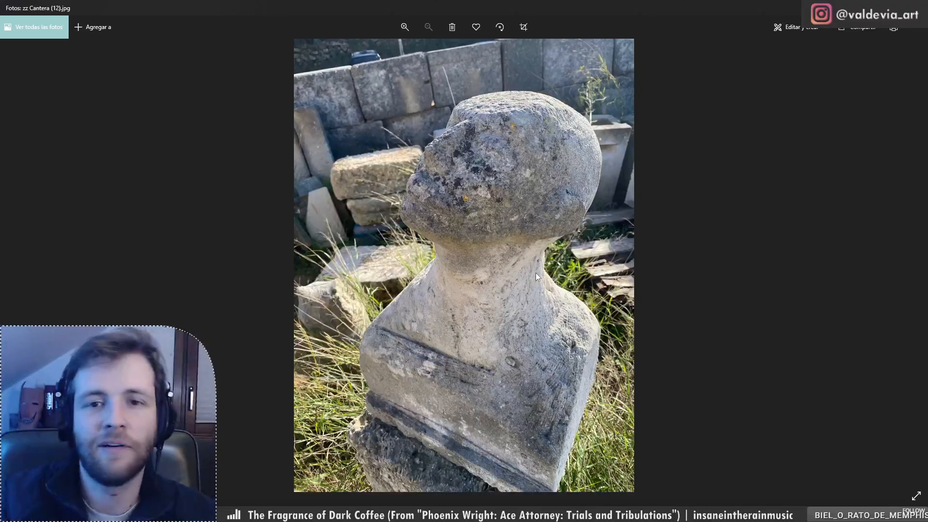
pyautogui.press('Left')
pyautogui.press('Left')
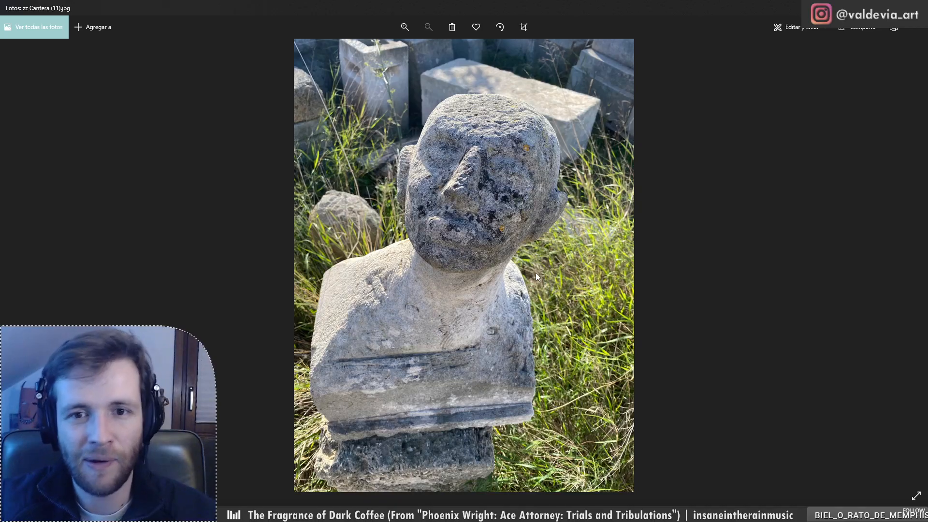
pyautogui.press('Right')
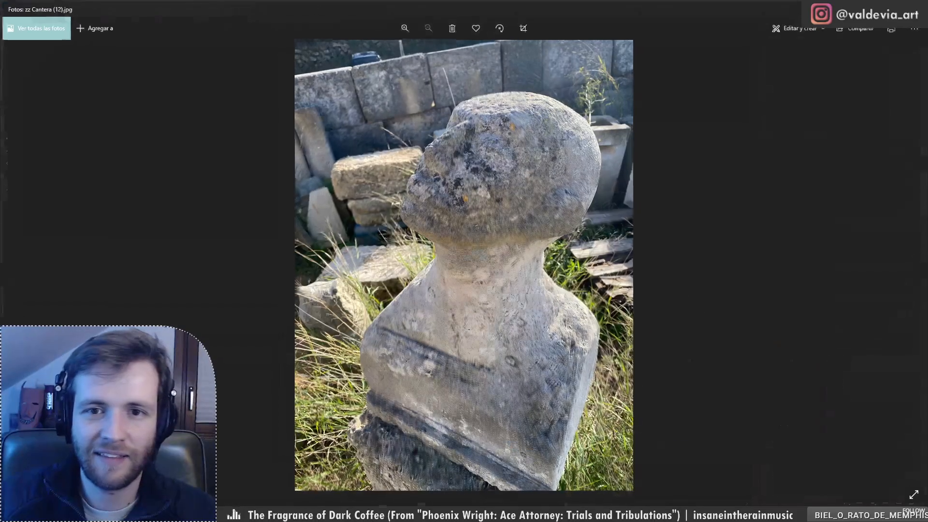
pyautogui.hotkey('alt', 'F4')
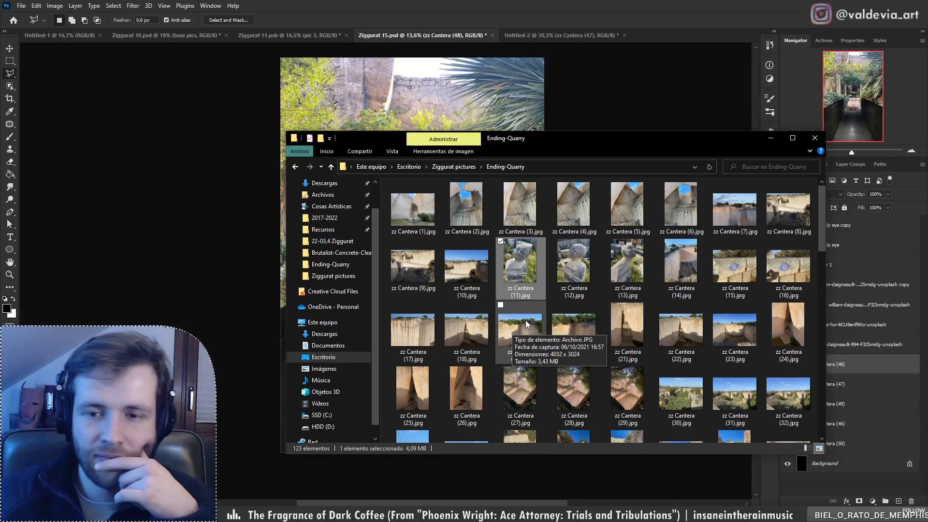
# Step: Return to the Ziggurat pictures folder and preview the dark concrete interior photo with the coffered ceiling
pyautogui.hotkey('alt', 'Left')
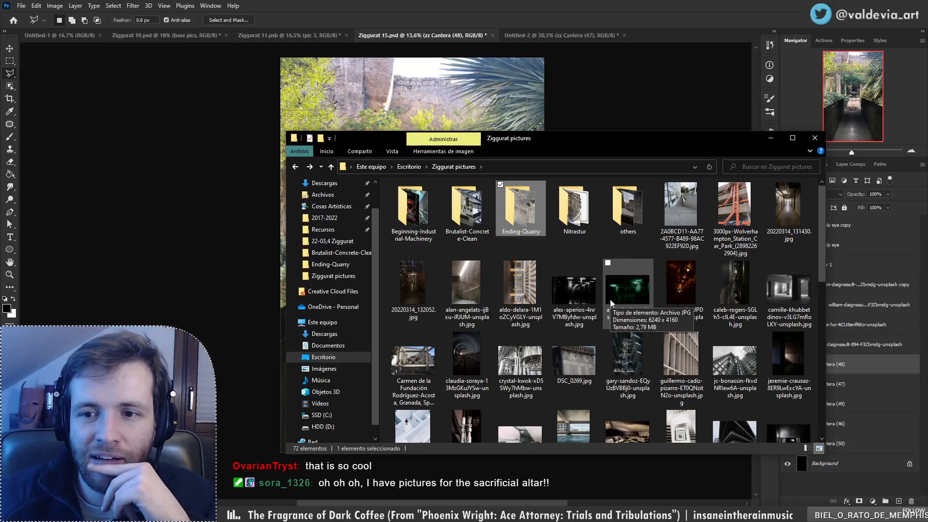
pyautogui.scroll(-3, 610, 300)
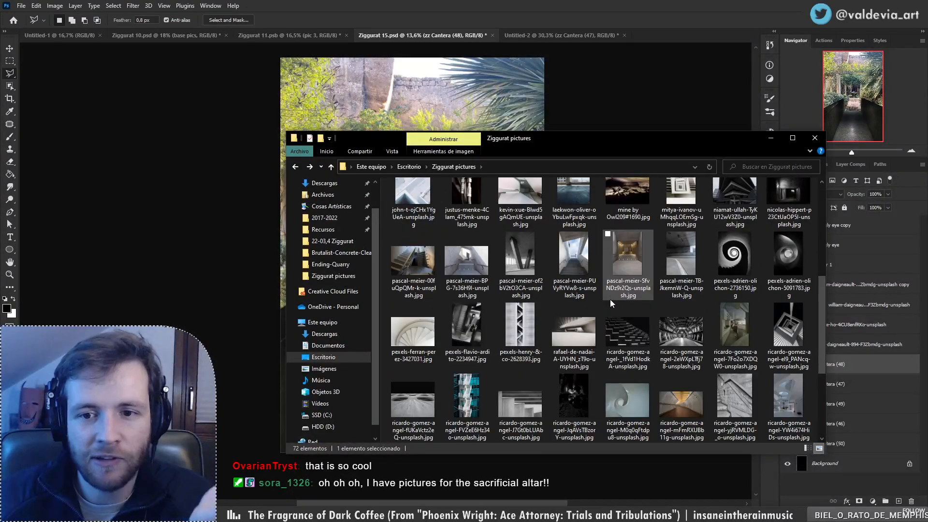
pyautogui.scroll(-4, 609, 300)
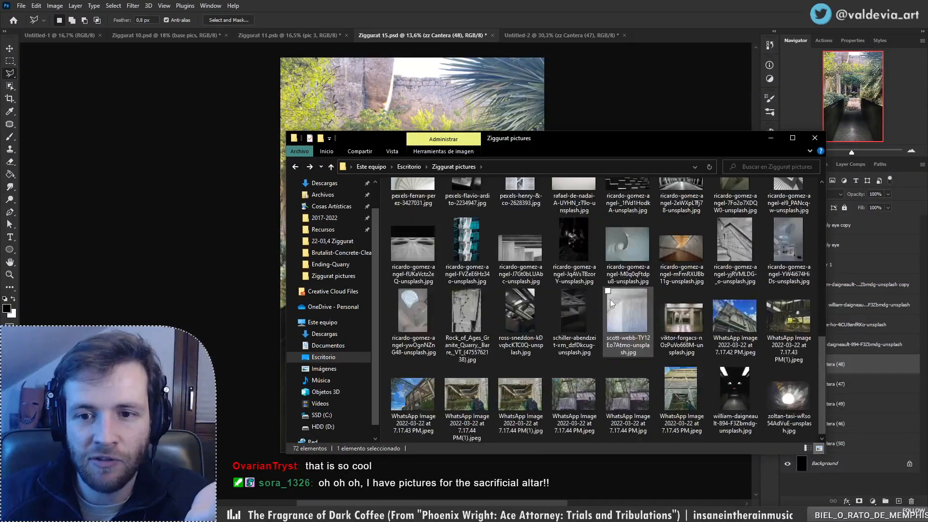
pyautogui.doubleClick(564, 314)
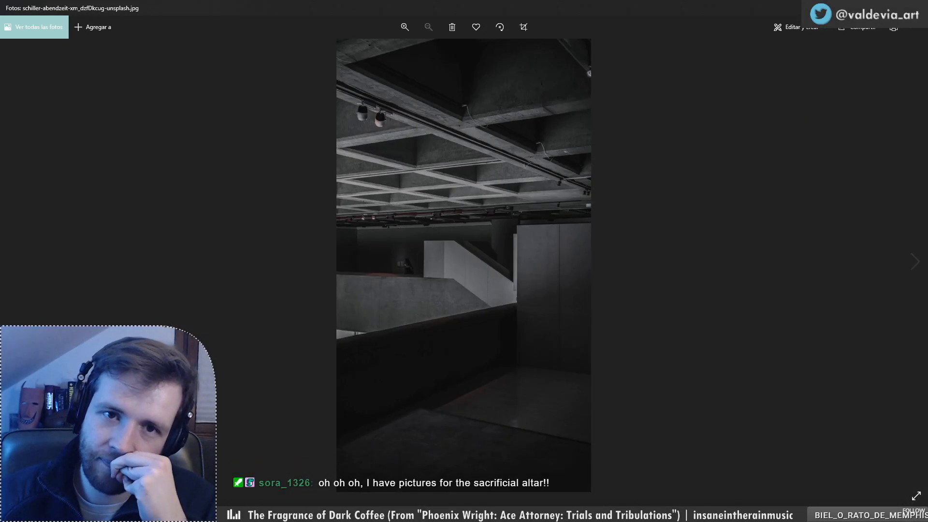
pyautogui.hotkey('alt', 'F4')
# Step: Preview the weathered concrete beams and arches photo, and look through the rest of the Ziggurat pictures folder
pyautogui.click(527, 320)
pyautogui.doubleClick(526, 320)
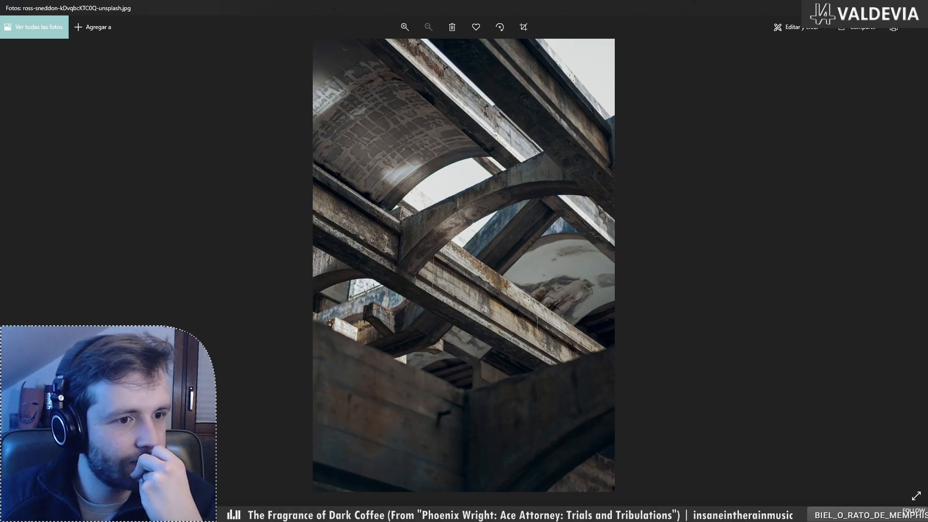
pyautogui.press('super+Down')
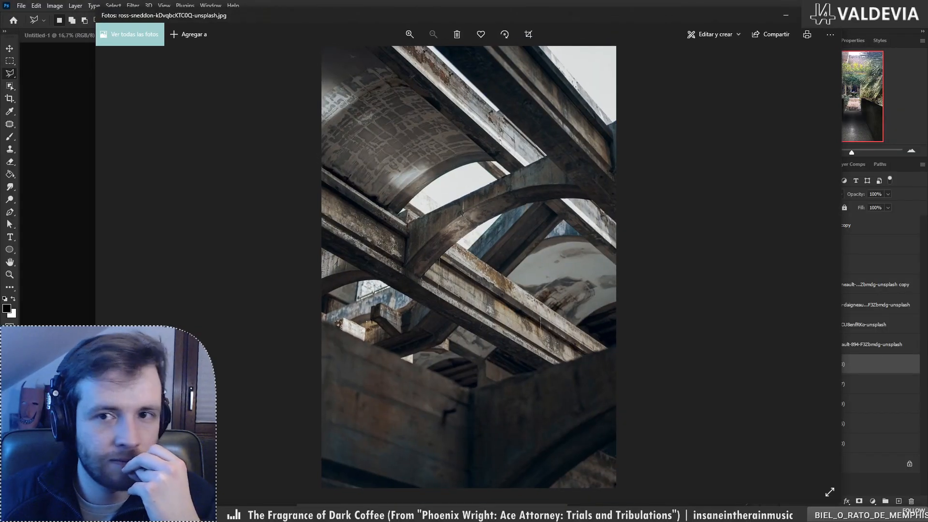
pyautogui.press('super+Down')
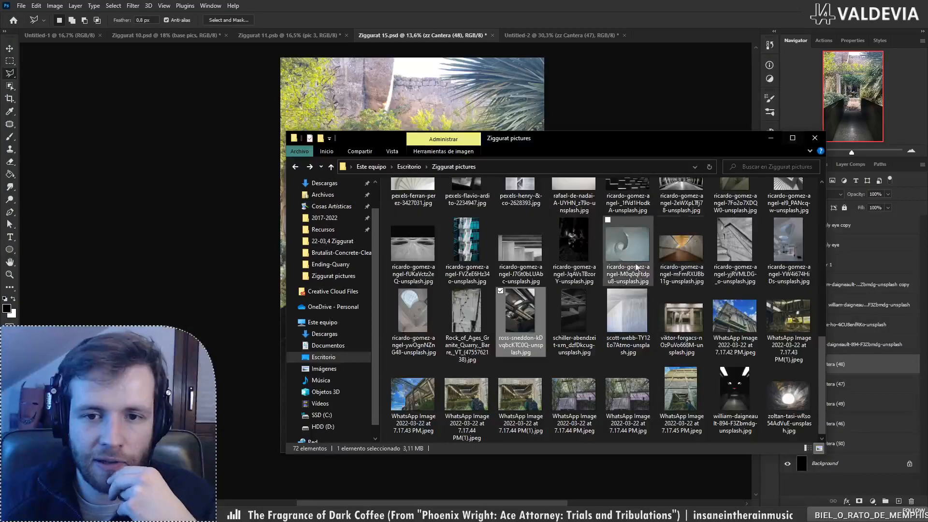
pyautogui.scroll(2, 521, 310)
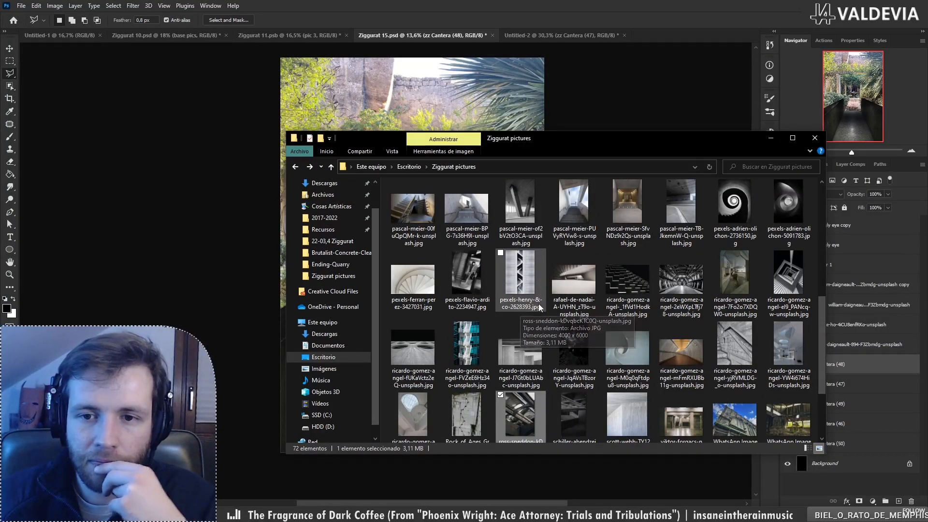
pyautogui.scroll(3, 540, 308)
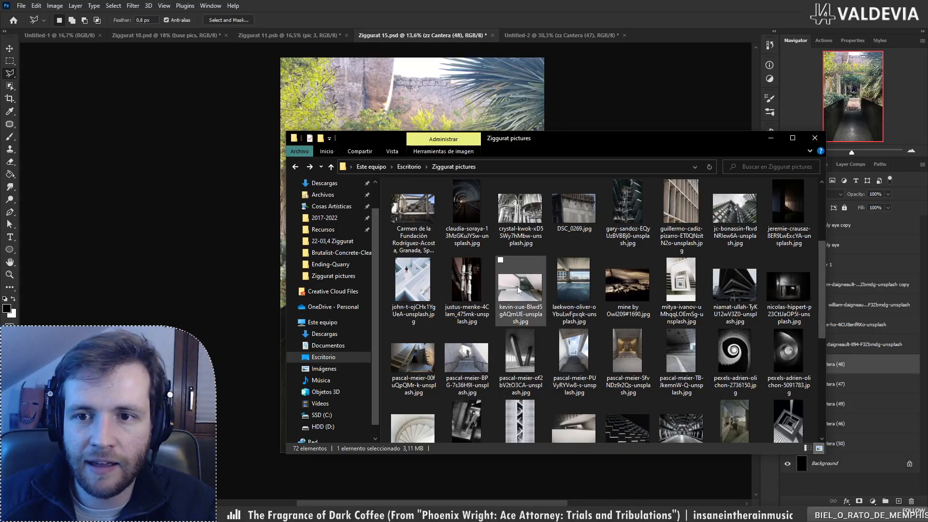
pyautogui.scroll(3, 515, 314)
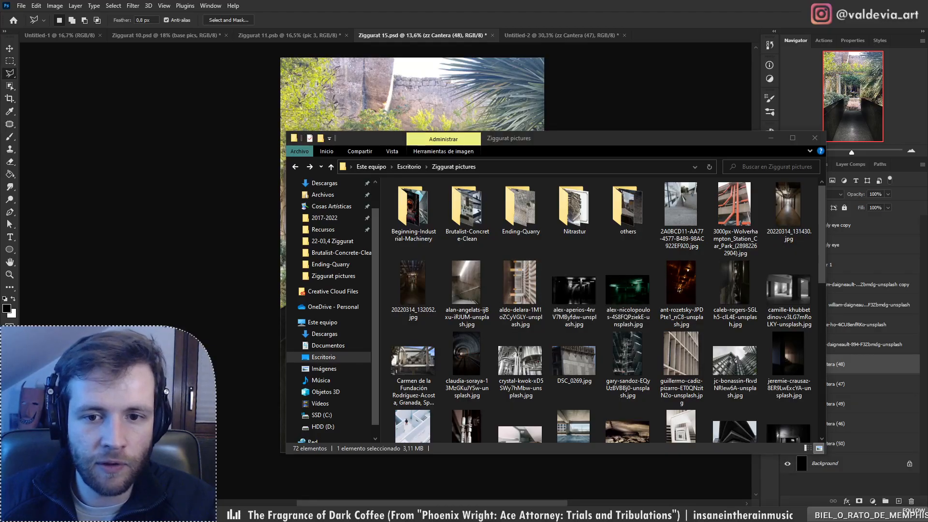
# Step: Switch to the 22-03,4 Ziggurat folder, look through the finished images and open Ziggurat 11-5.jpg for viewing
pyautogui.moveTo(0, 123); pyautogui.dragTo(671, 121)
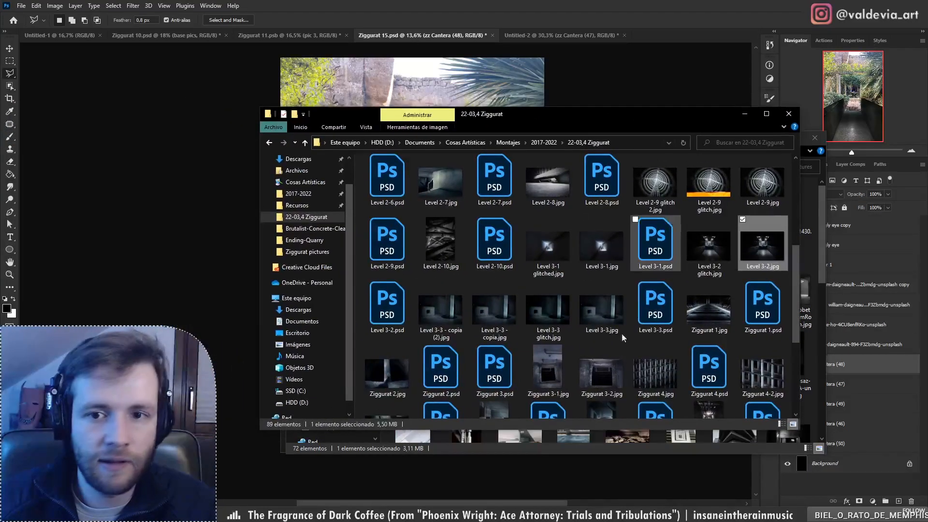
pyautogui.scroll(5, 616, 393)
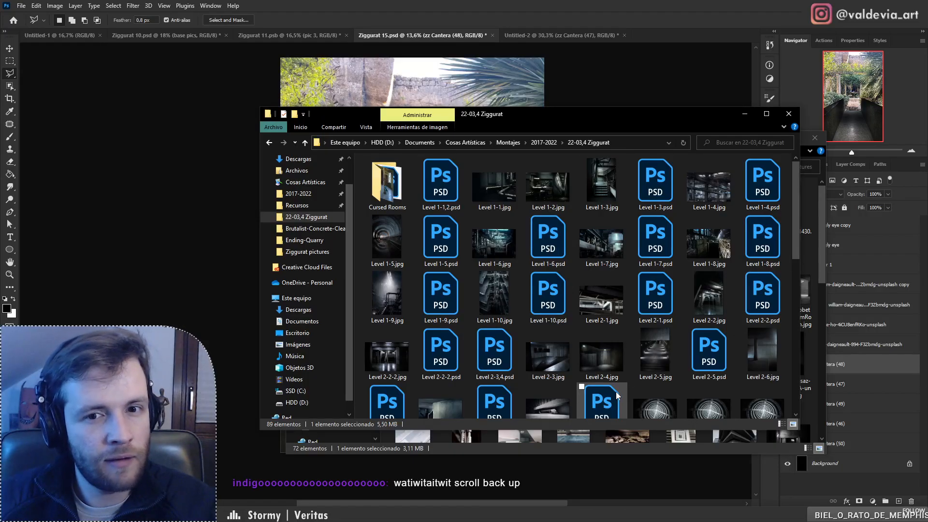
pyautogui.scroll(-5, 616, 391)
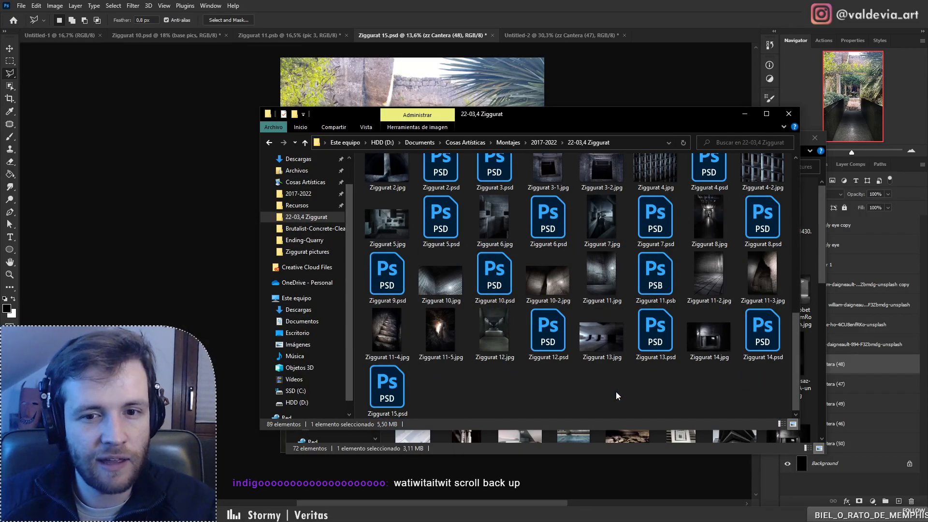
pyautogui.scroll(5, 615, 391)
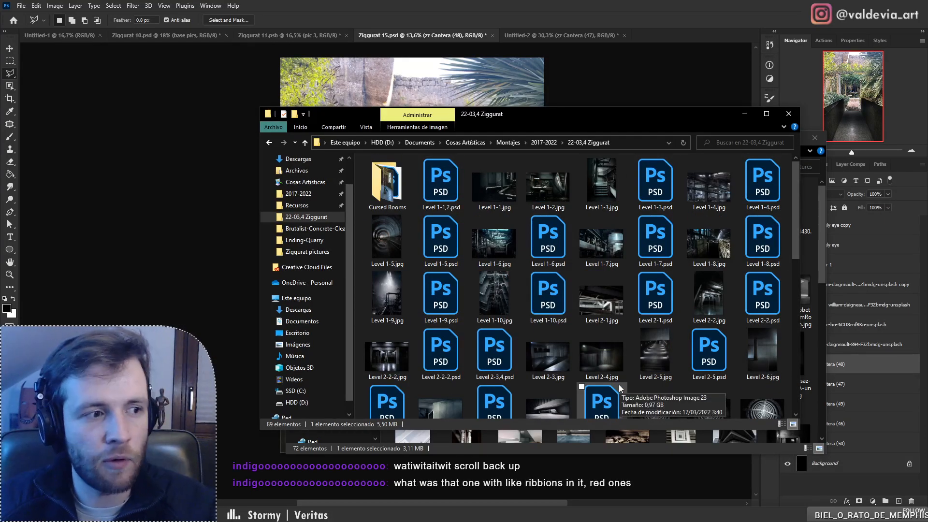
pyautogui.scroll(-4, 619, 384)
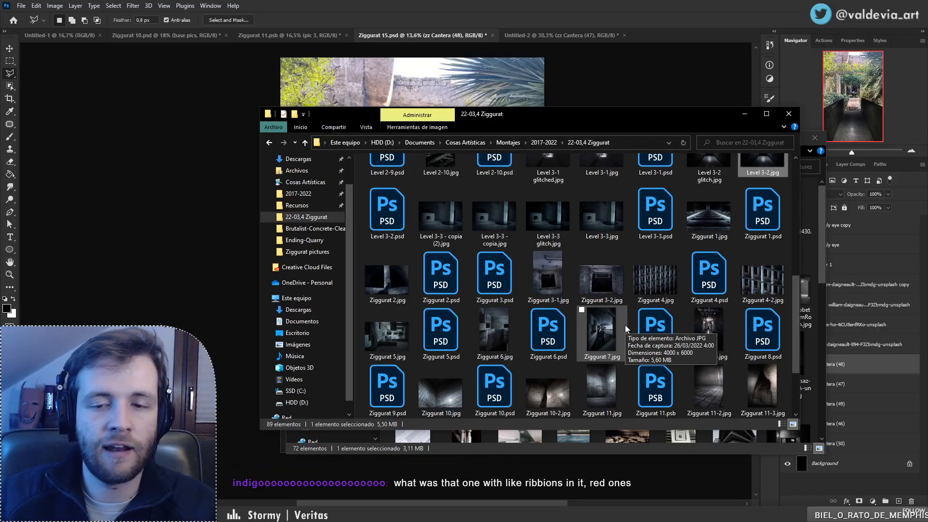
pyautogui.scroll(-2, 616, 327)
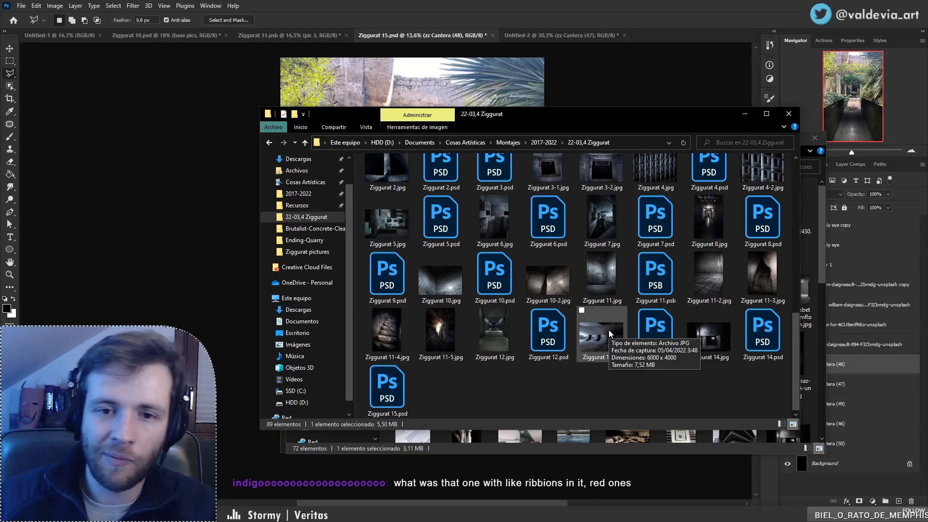
pyautogui.doubleClick(451, 315)
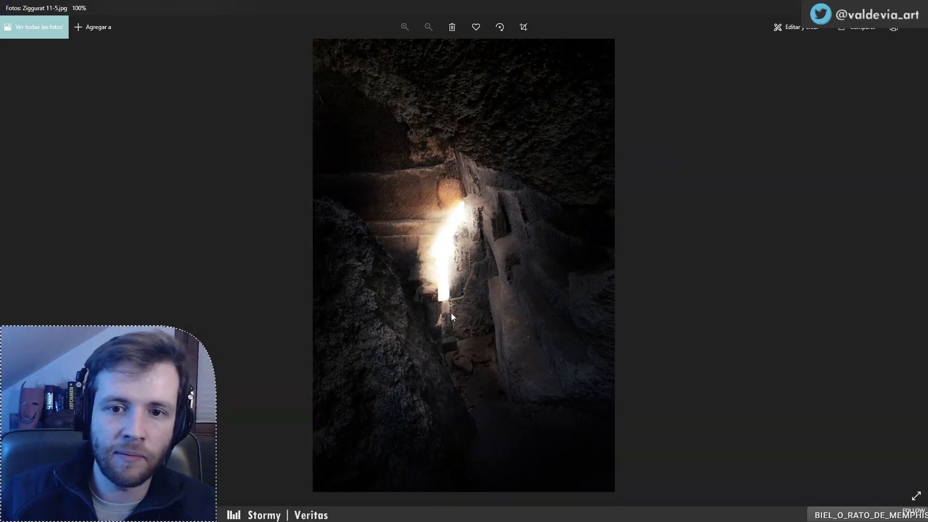
# Step: Close the current picture, find Level 3-3 glitch.jpg in the 22-03,4 Ziggurat folder and preview it
pyautogui.click(917, 8)
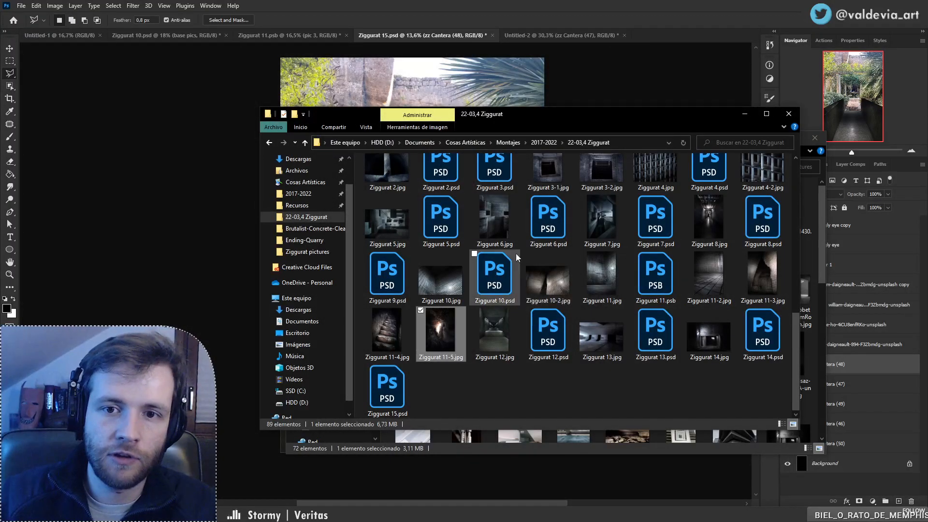
pyautogui.scroll(3, 516, 253)
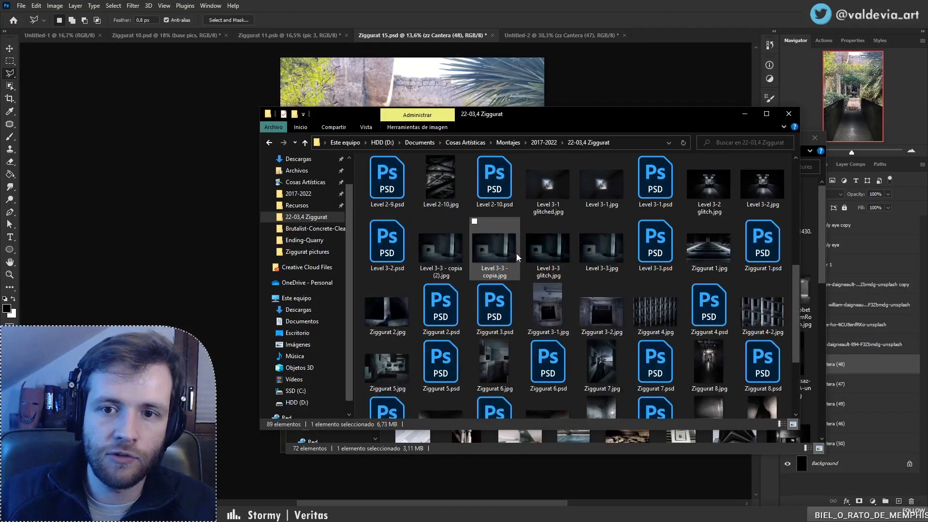
pyautogui.doubleClick(560, 250)
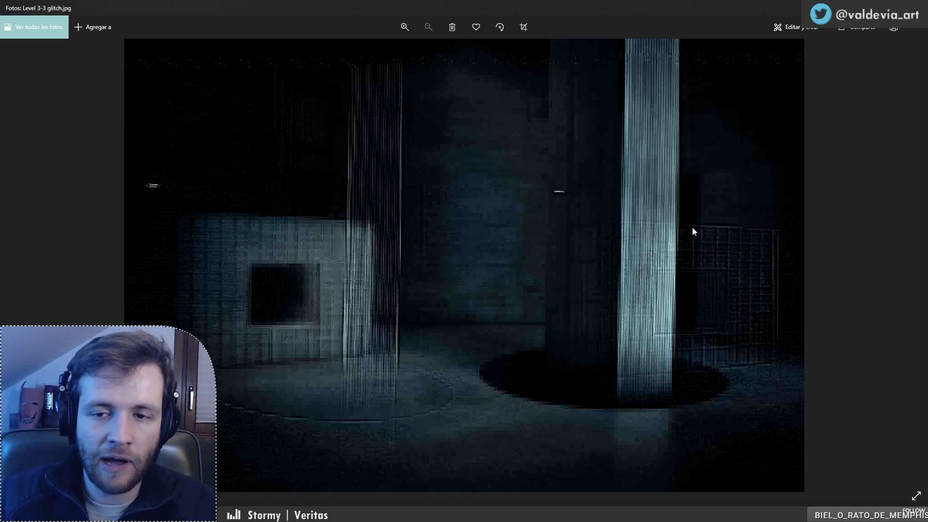
pyautogui.hotkey('alt', 'F4')
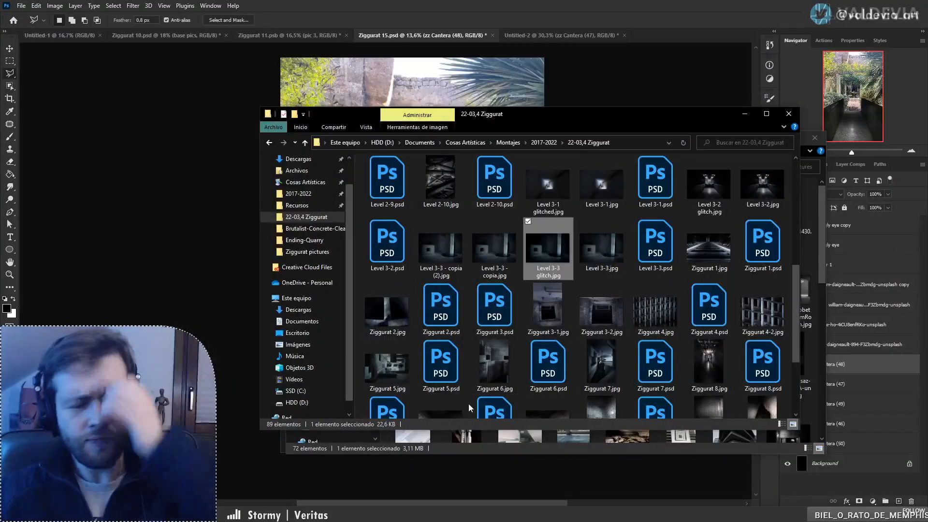
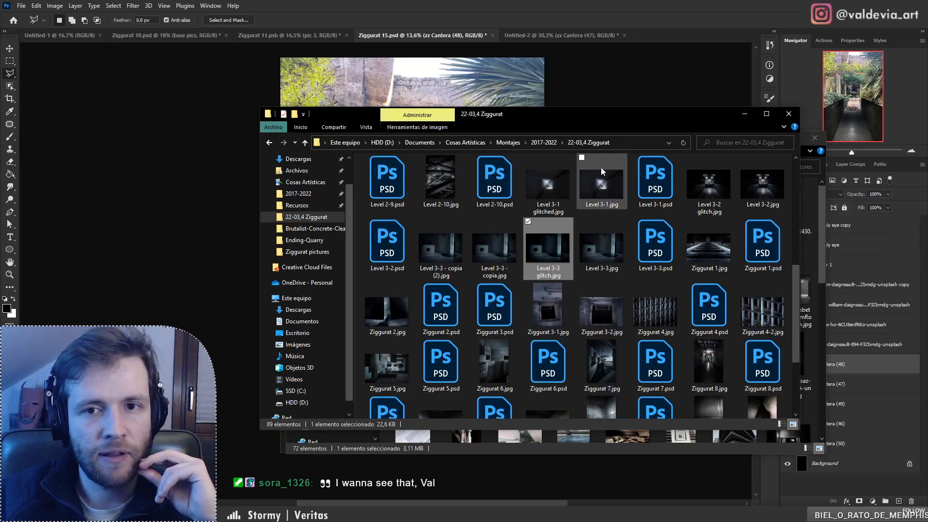
# Step: Switch to the Ziggurat 11.psb document in Photoshop and examine the glowing opening between the rocks up close
pyautogui.click(607, 85)
pyautogui.click(318, 38)
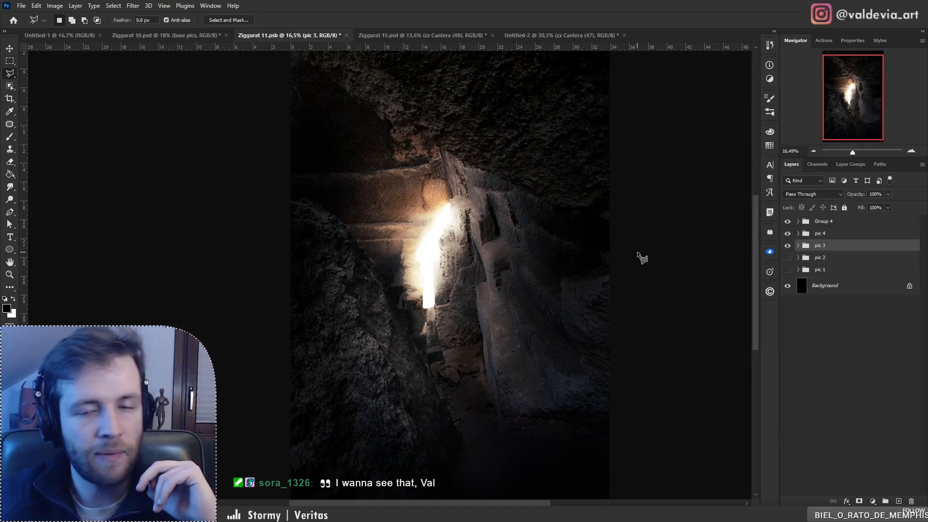
pyautogui.scroll(3, 449, 249)
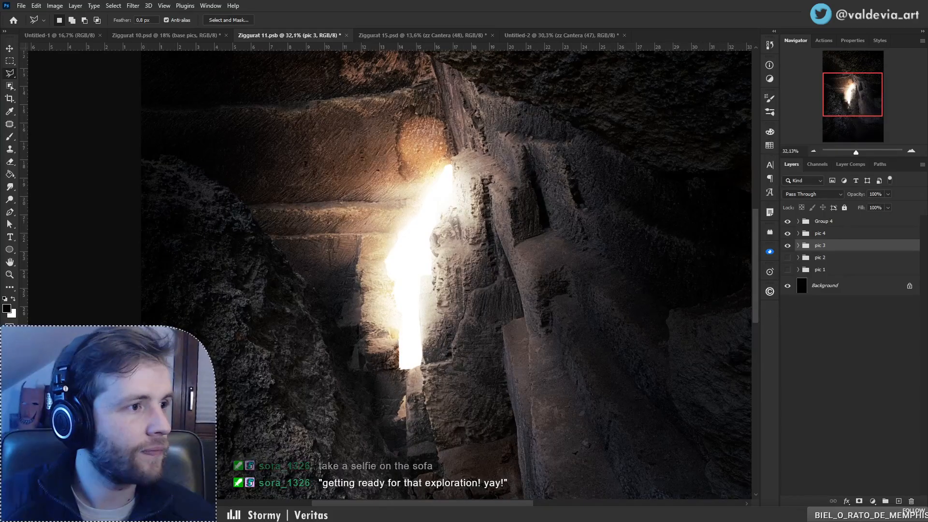
# Step: Bring in the browser window with the Astartes 1-5 video on YouTube and play it full screen
pyautogui.moveTo(1, 88); pyautogui.dragTo(436, 45)
pyautogui.click(424, 269)
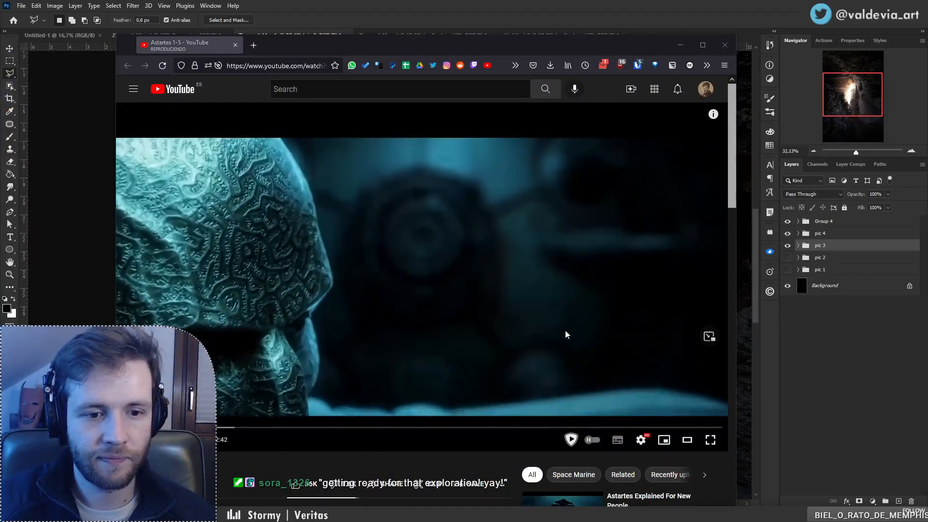
pyautogui.scroll(-2, 483, 330)
pyautogui.scroll(2, 472, 296)
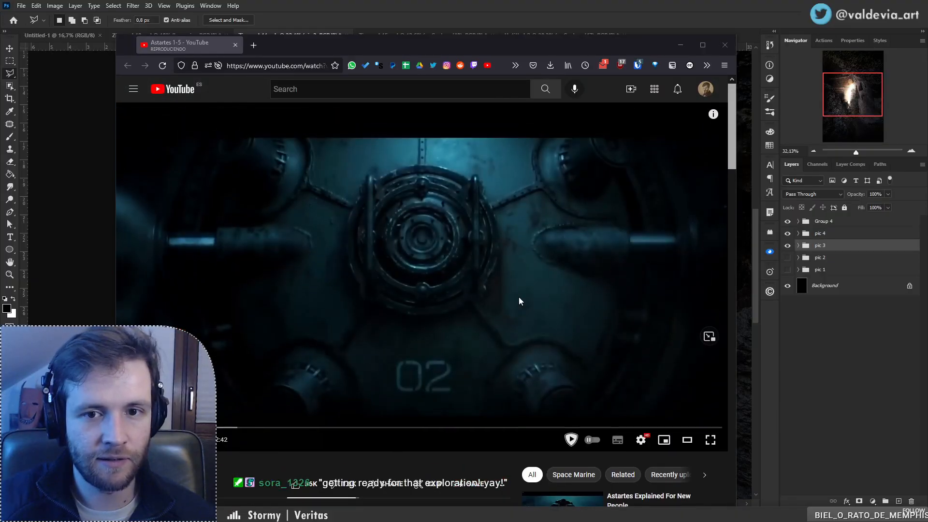
pyautogui.click(500, 304)
pyautogui.doubleClick(500, 304)
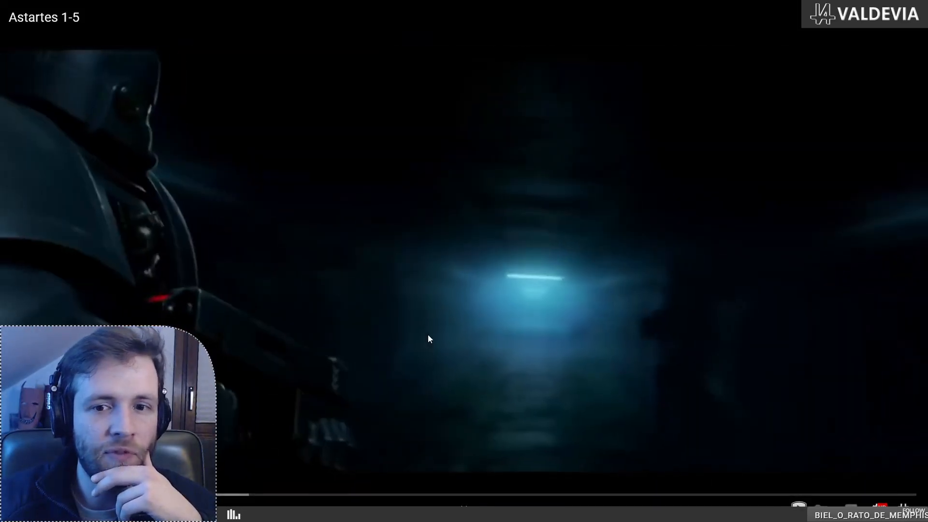
# Step: Review the video's shot of the round metal door marked 02, leave full screen and close the browser
pyautogui.click(428, 335)
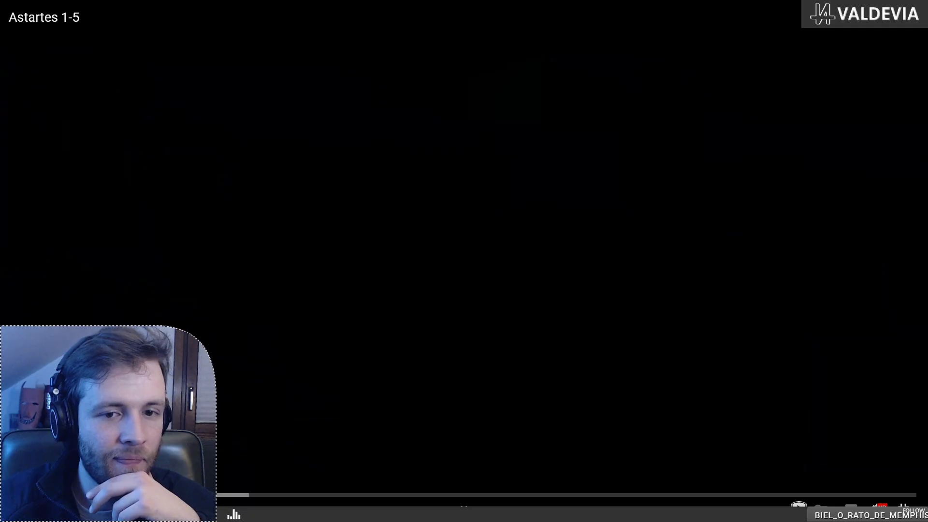
pyautogui.click(327, 372)
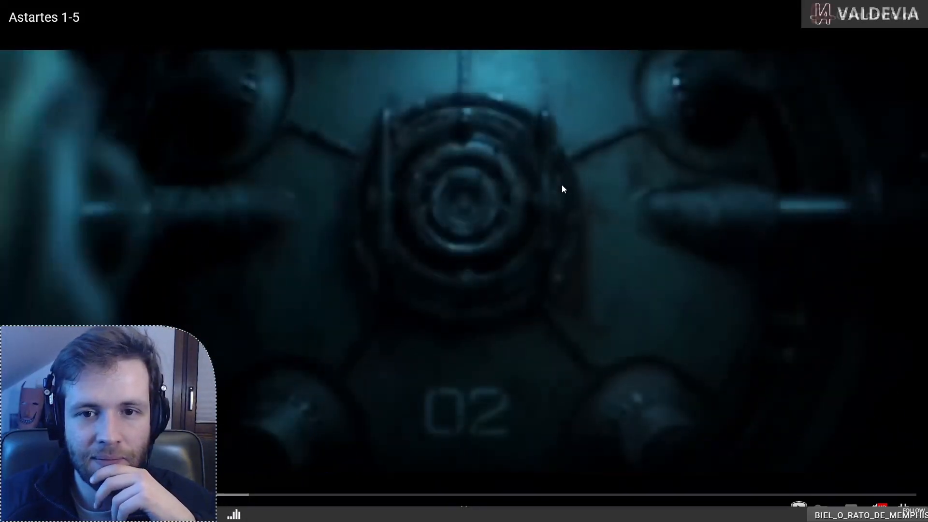
pyautogui.click(538, 247)
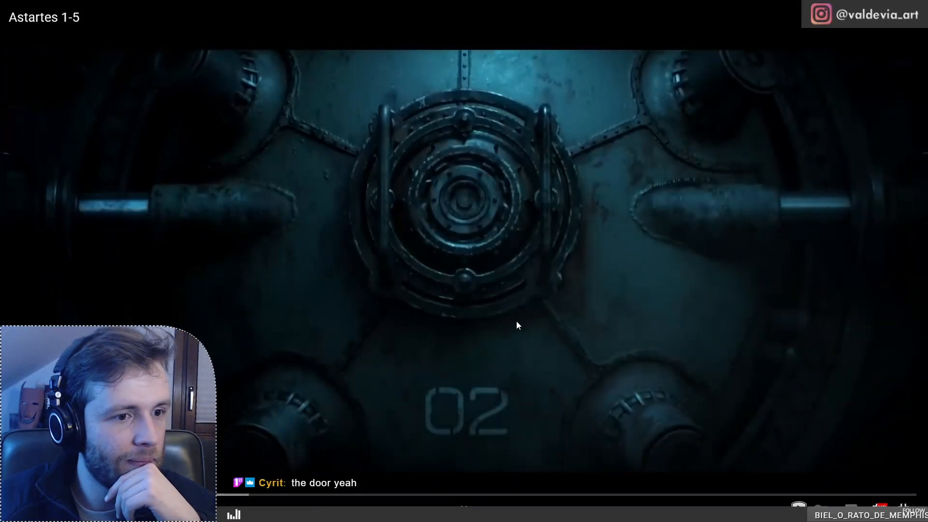
pyautogui.press('Escape')
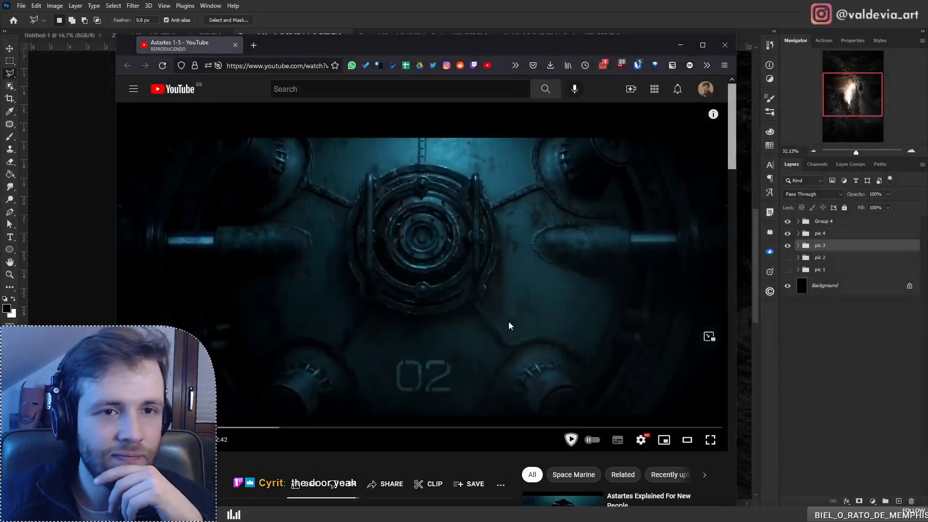
pyautogui.click(724, 45)
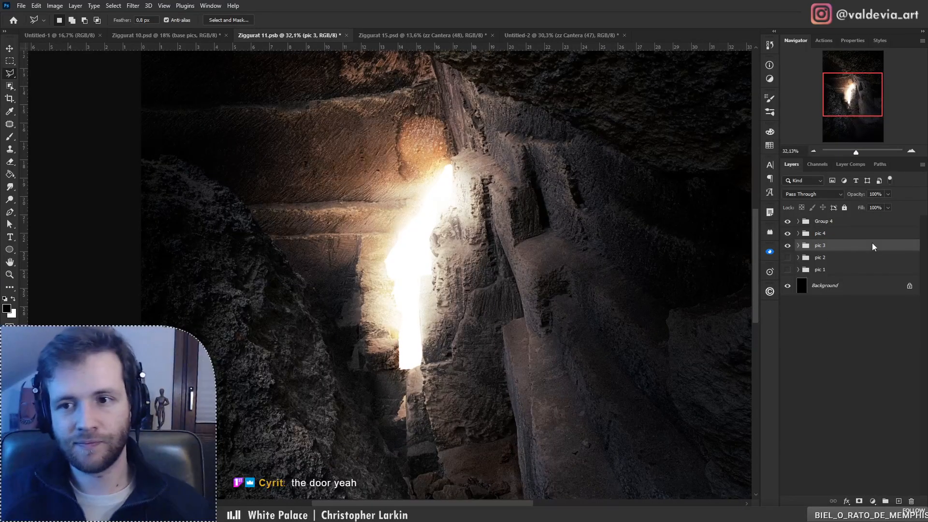
# Step: Compare the Ziggurat 11 image with the pic 4 group hidden and shown, and check the wider composition
pyautogui.click(788, 234)
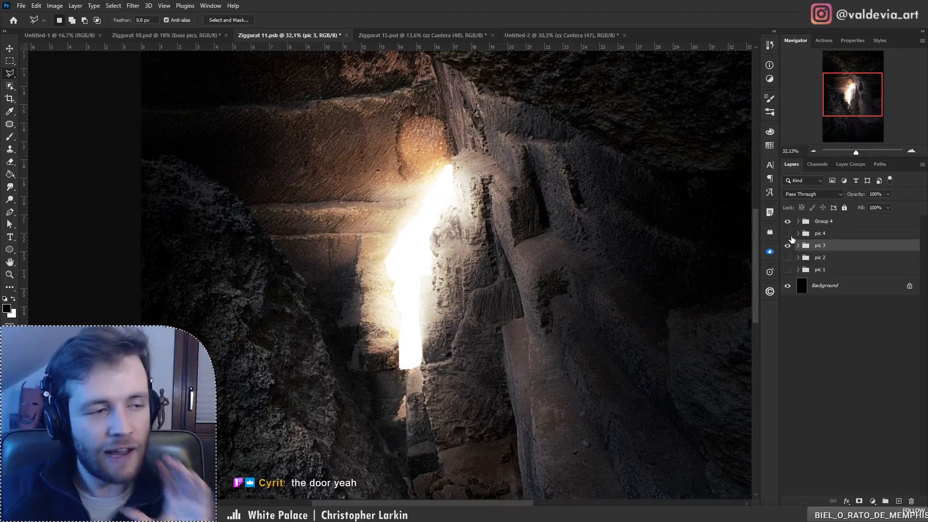
pyautogui.click(788, 233)
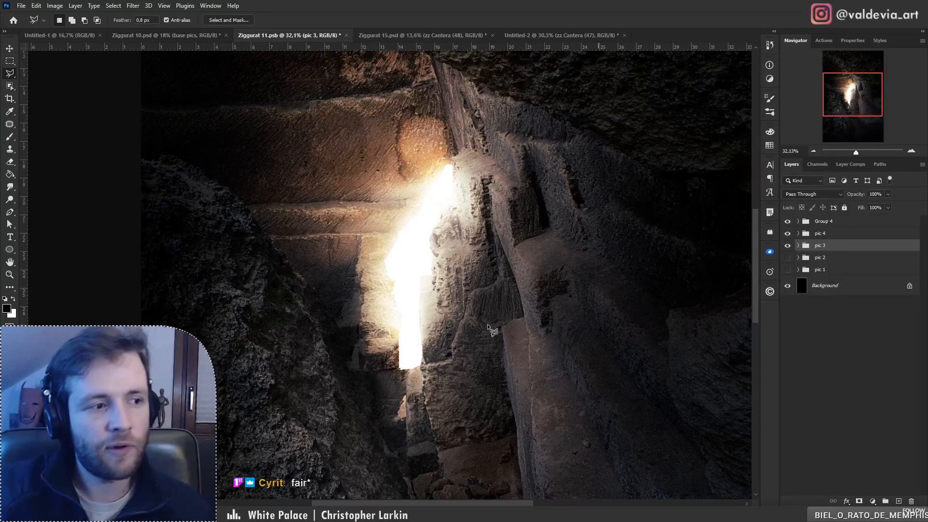
pyautogui.scroll(-3, 493, 314)
pyautogui.scroll(-2, 459, 244)
pyautogui.scroll(5, 490, 238)
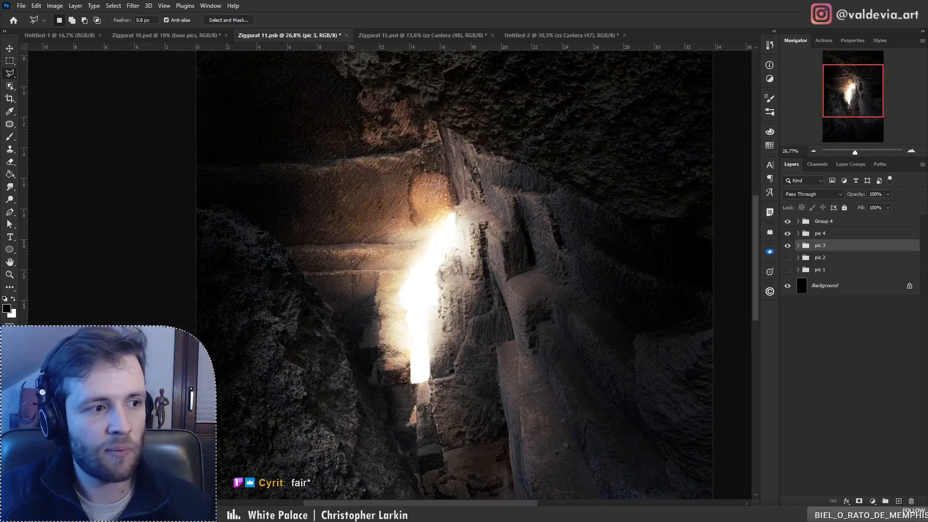
# Step: Return to the 22-03,4 Ziggurat folder, look through its earlier images and preview Level 1-9.jpg
pyautogui.moveTo(285, 513)
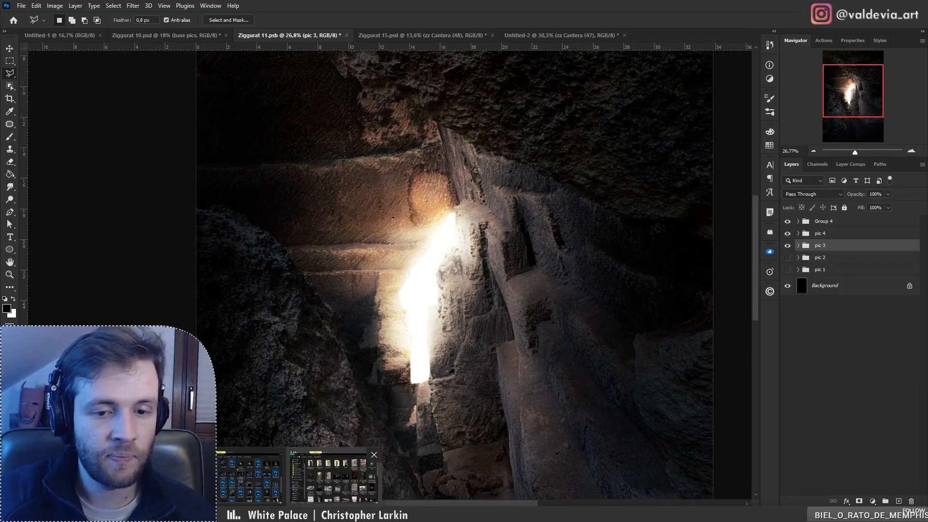
pyautogui.click(333, 476)
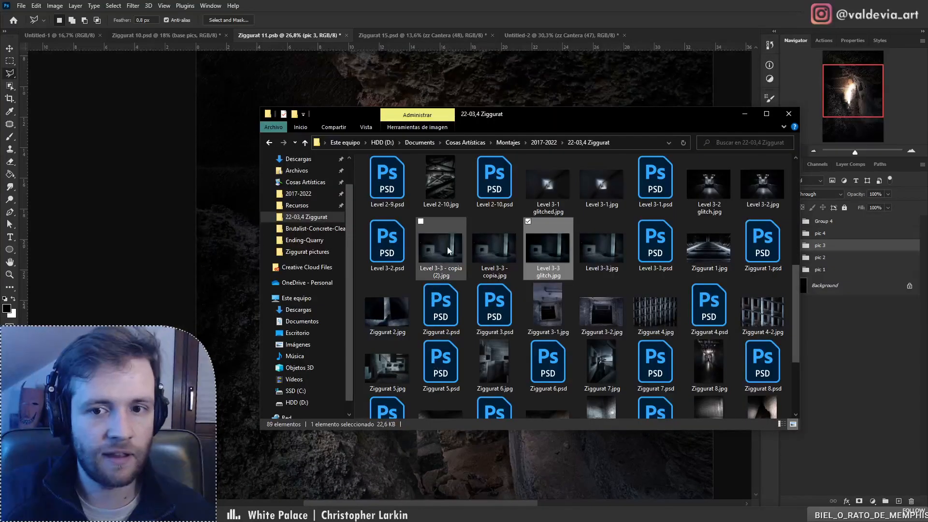
pyautogui.scroll(3, 546, 348)
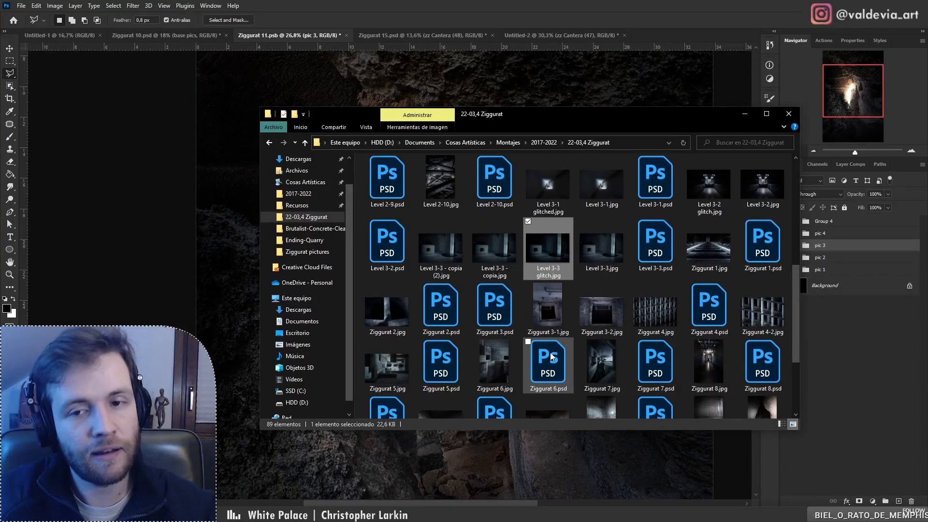
pyautogui.scroll(5, 553, 357)
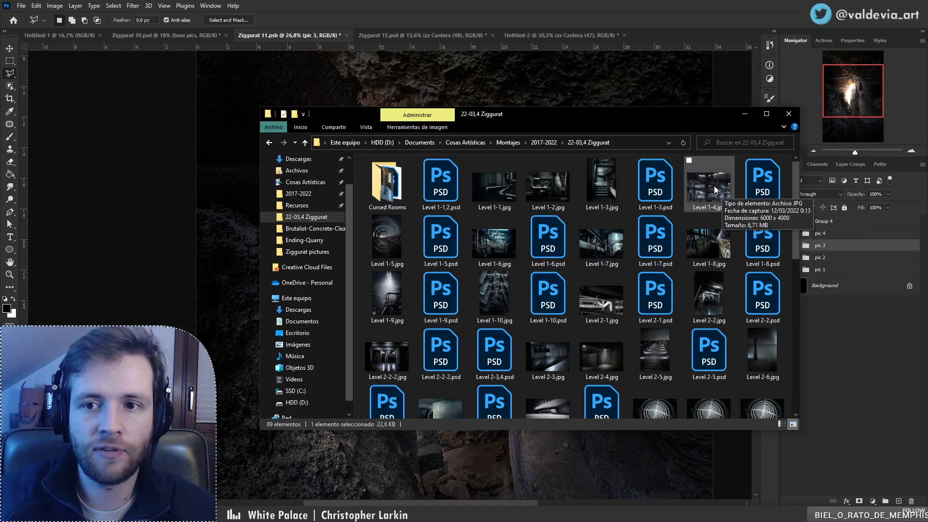
pyautogui.doubleClick(406, 312)
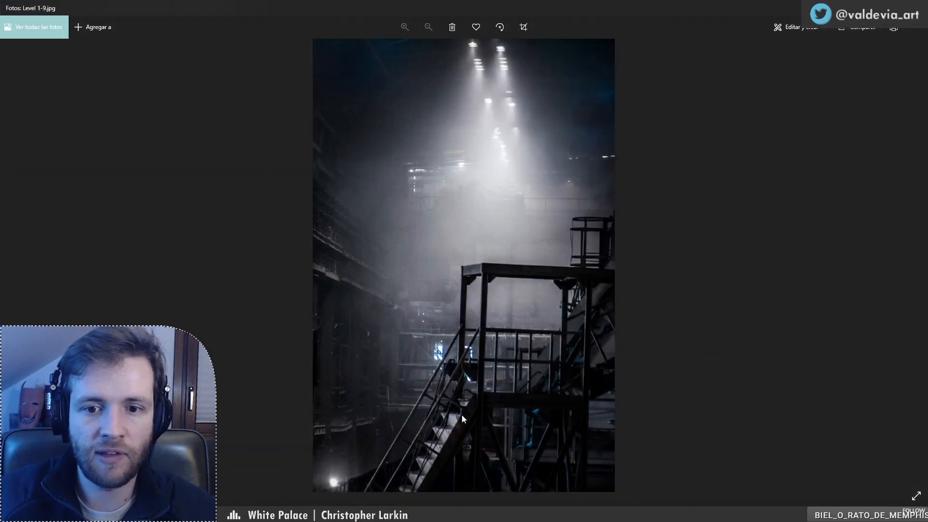
pyautogui.click(916, 6)
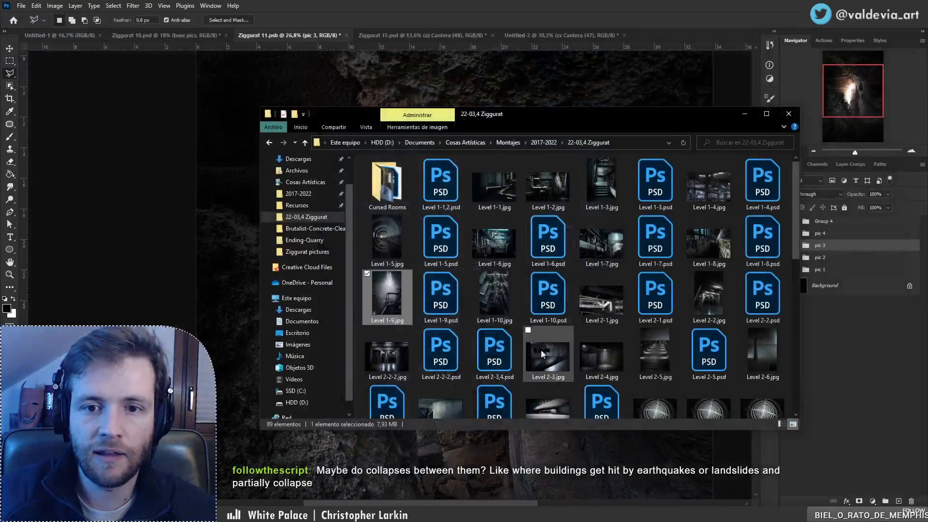
# Step: Preview the finished images Level 1-10.jpg and Level 2-8.jpg from the Ziggurat folder
pyautogui.doubleClick(500, 300)
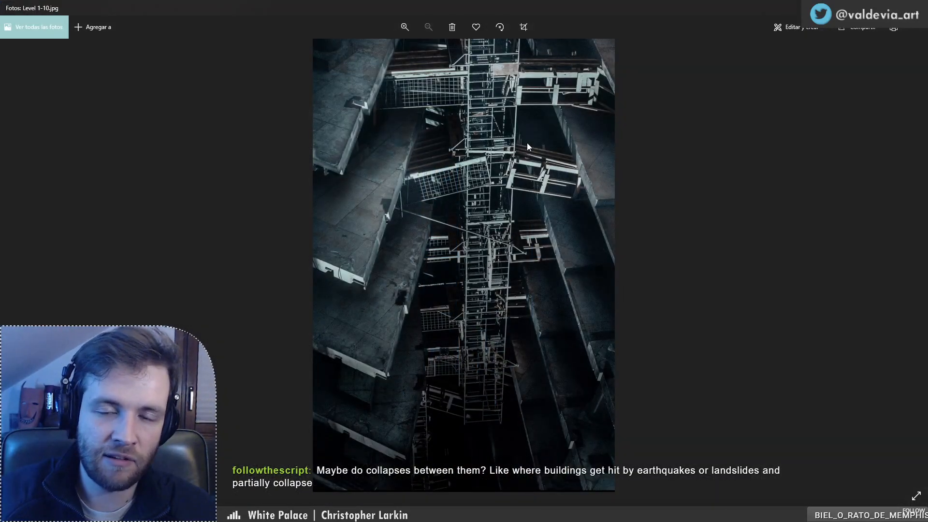
pyautogui.press('Left')
pyautogui.press('Right')
pyautogui.press('Escape')
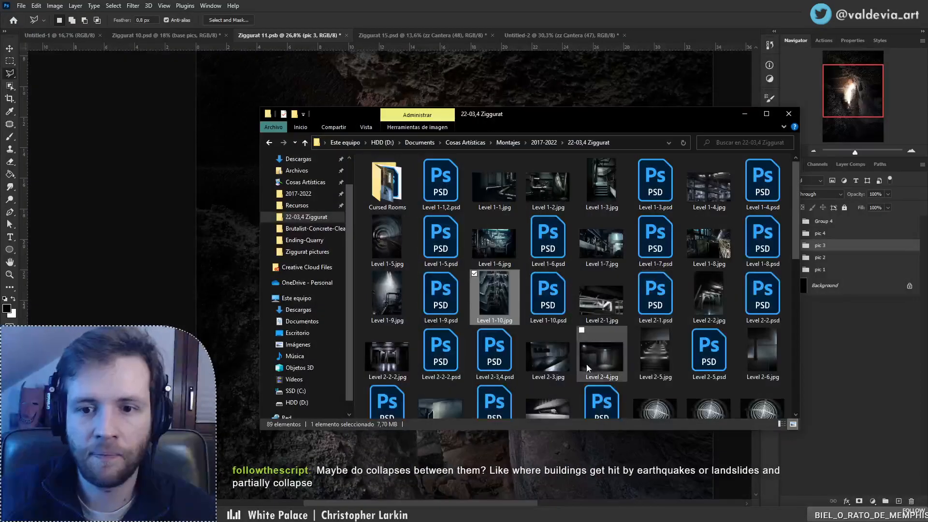
pyautogui.scroll(-3, 587, 364)
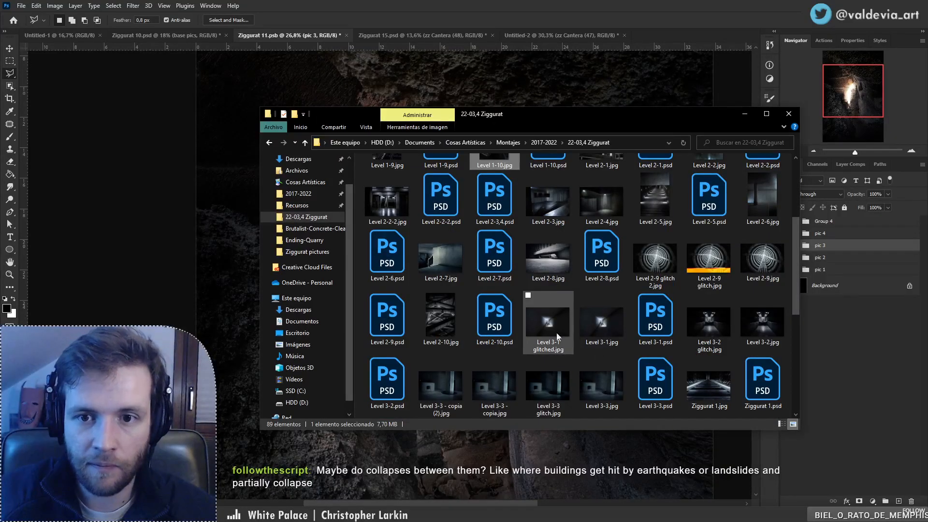
pyautogui.doubleClick(547, 256)
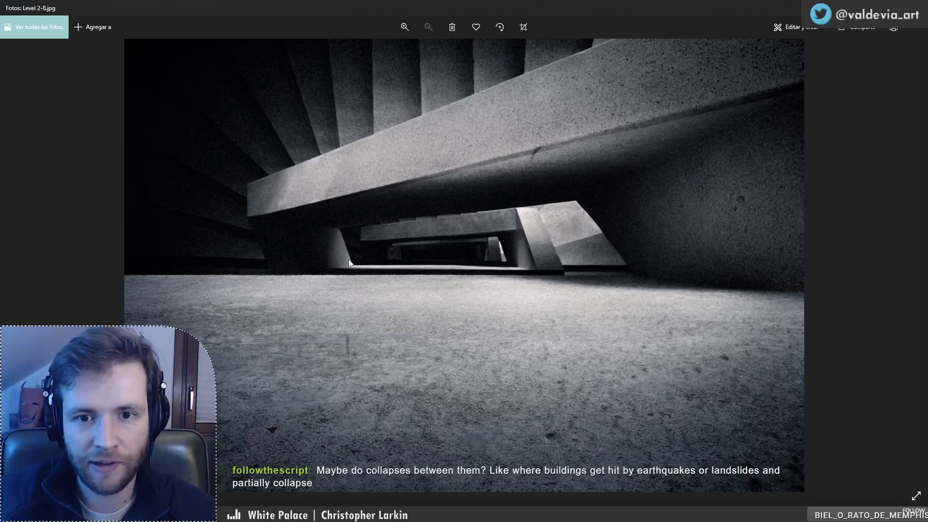
pyautogui.press('Escape')
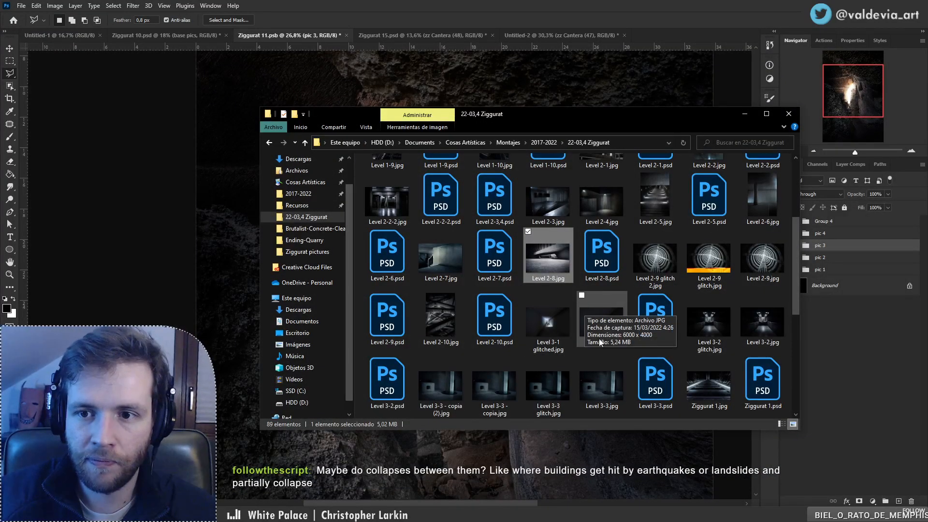
# Step: Compare the square hatch images Ziggurat 3-1.jpg and Ziggurat 3-2.jpg, and close the viewer
pyautogui.scroll(-3, 585, 304)
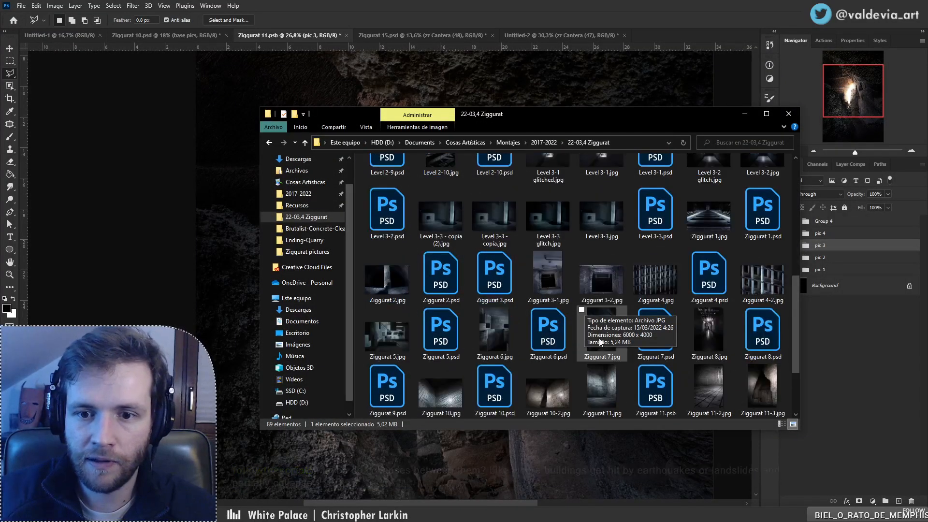
pyautogui.doubleClick(559, 279)
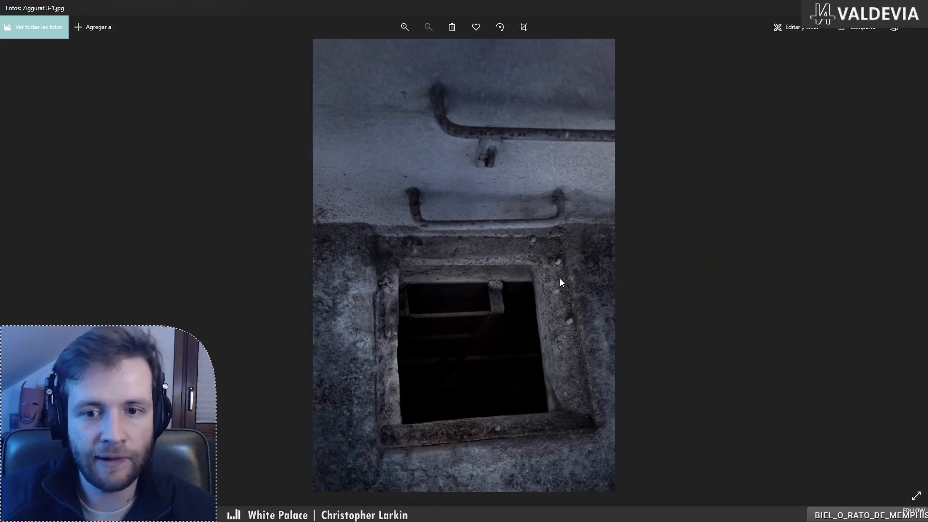
pyautogui.press('Right')
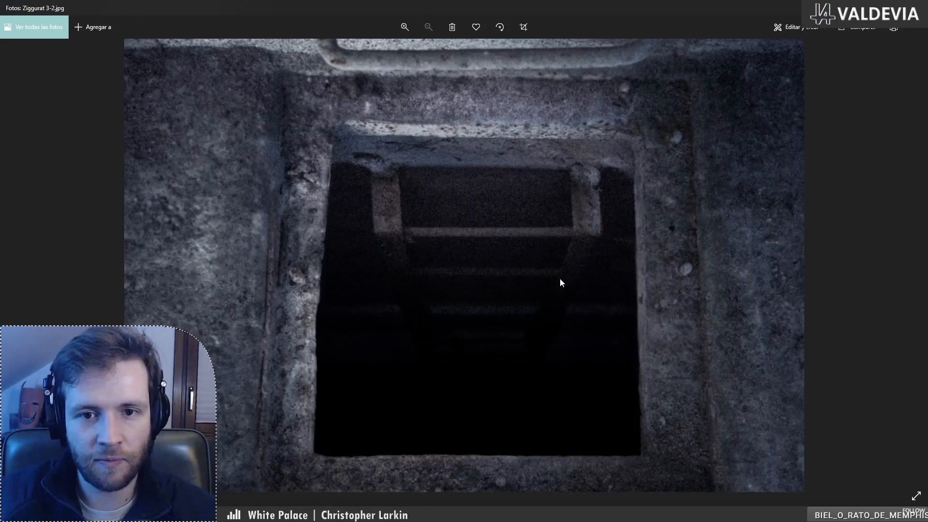
pyautogui.press('Left')
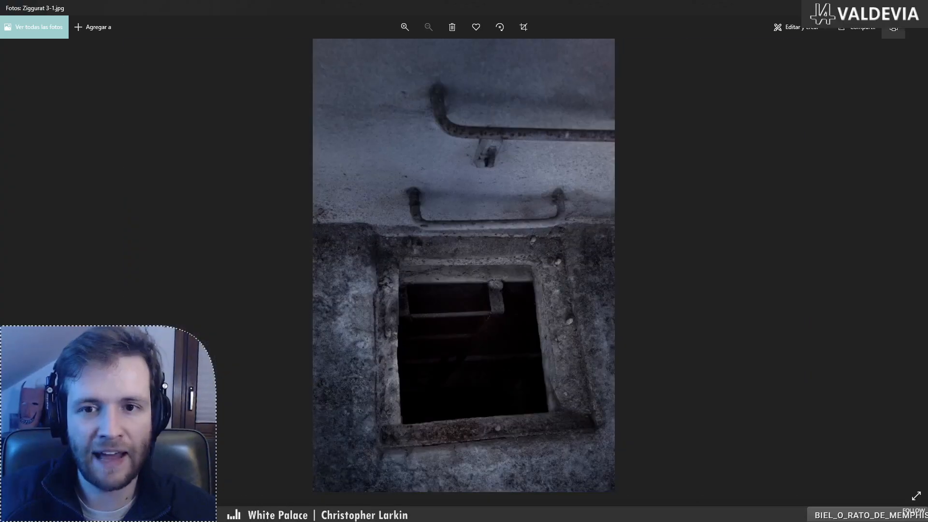
pyautogui.click(916, 8)
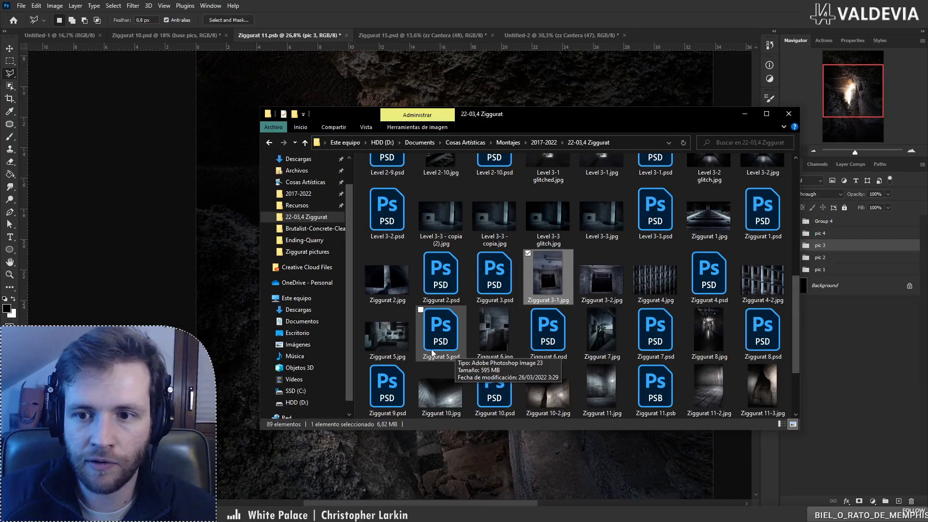
# Step: Preview the finished images Ziggurat 14.jpg and Ziggurat 12.jpg from the Ziggurat folder
pyautogui.scroll(-2, 431, 352)
pyautogui.click(697, 340)
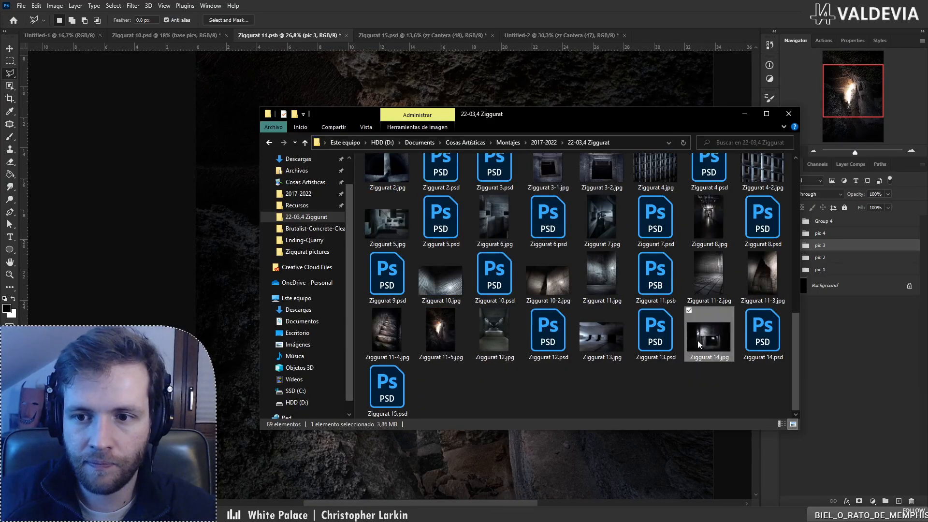
pyautogui.doubleClick(697, 340)
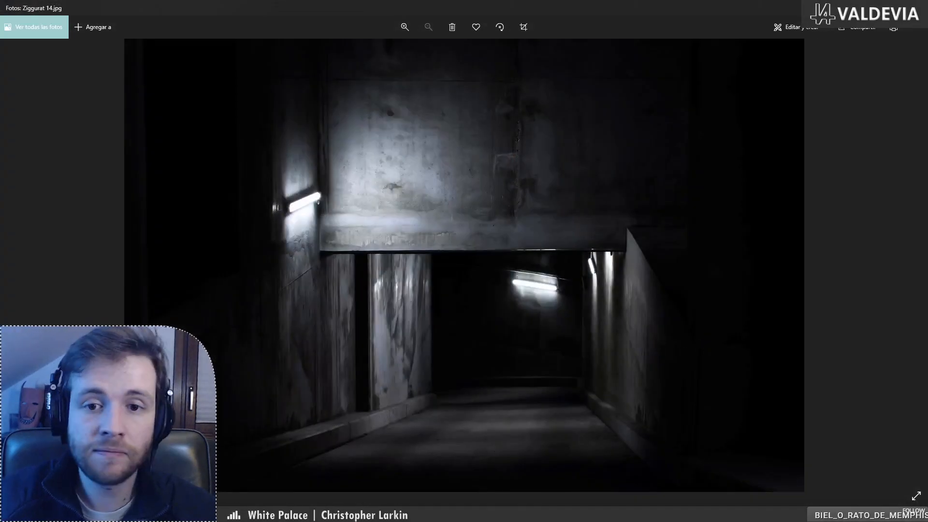
pyautogui.hotkey('alt', 'F4')
pyautogui.click(497, 336)
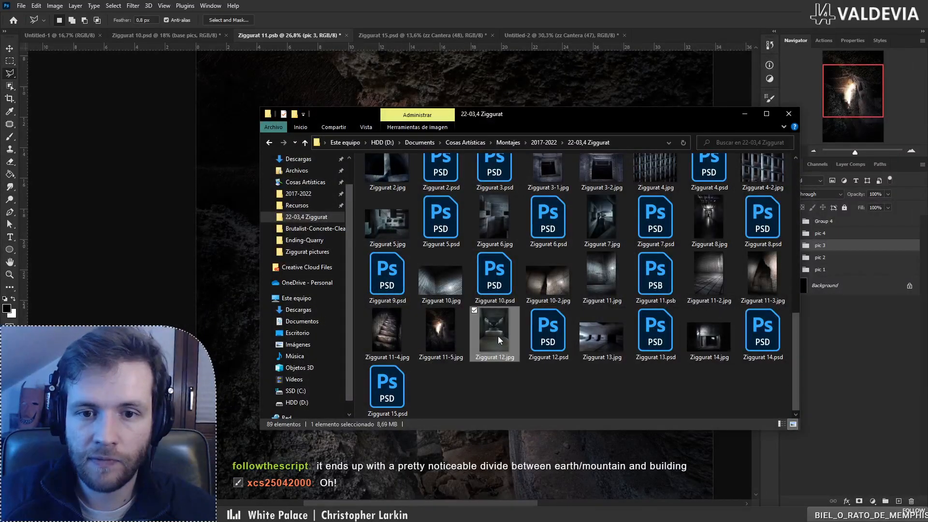
pyautogui.doubleClick(498, 336)
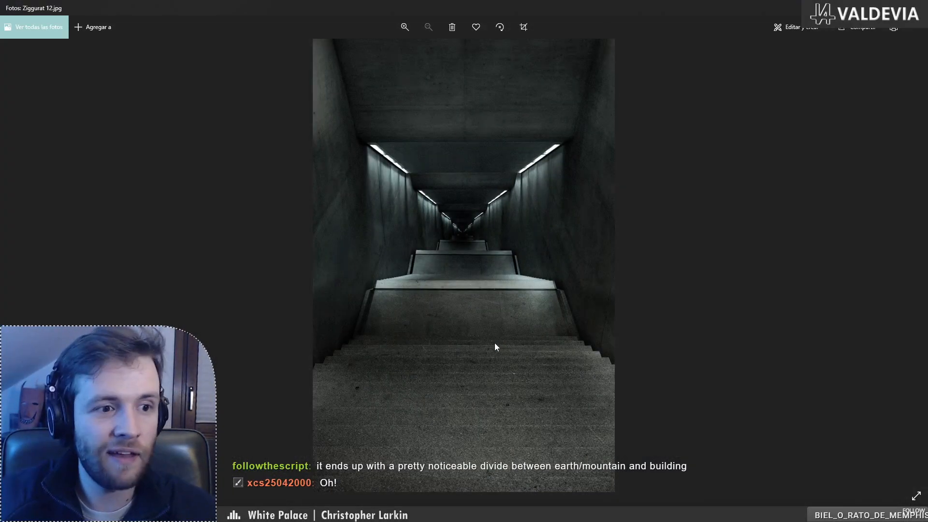
pyautogui.hotkey('alt', 'F4')
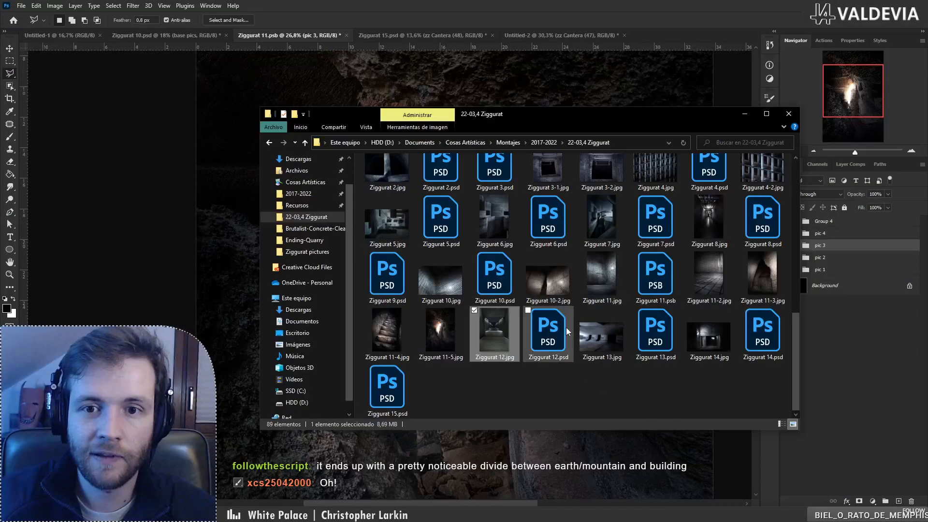
# Step: Preview the staircase image Level 1-3.jpg and the lit ramp image Level 2-5.jpg, closing each afterward
pyautogui.scroll(5, 567, 326)
pyautogui.scroll(2, 566, 327)
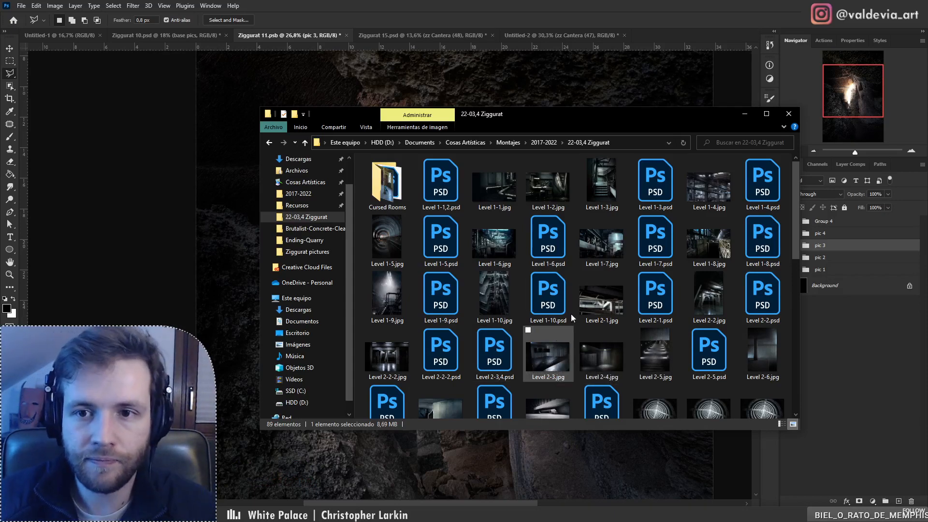
pyautogui.doubleClick(607, 183)
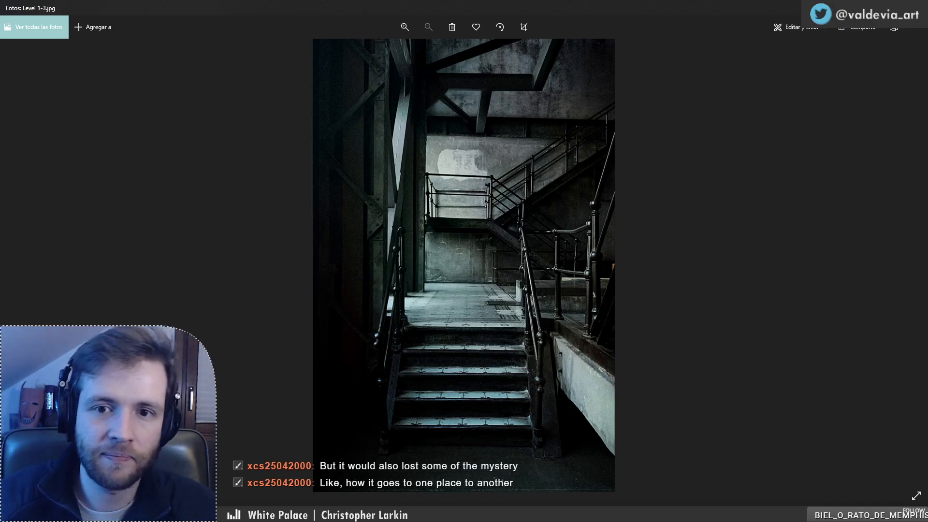
pyautogui.hotkey('alt', 'F4')
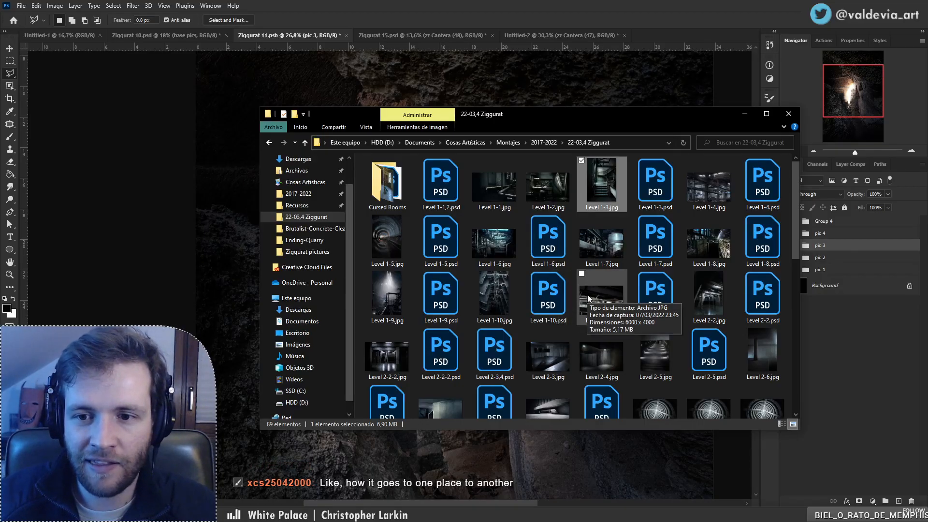
pyautogui.scroll(-3, 592, 297)
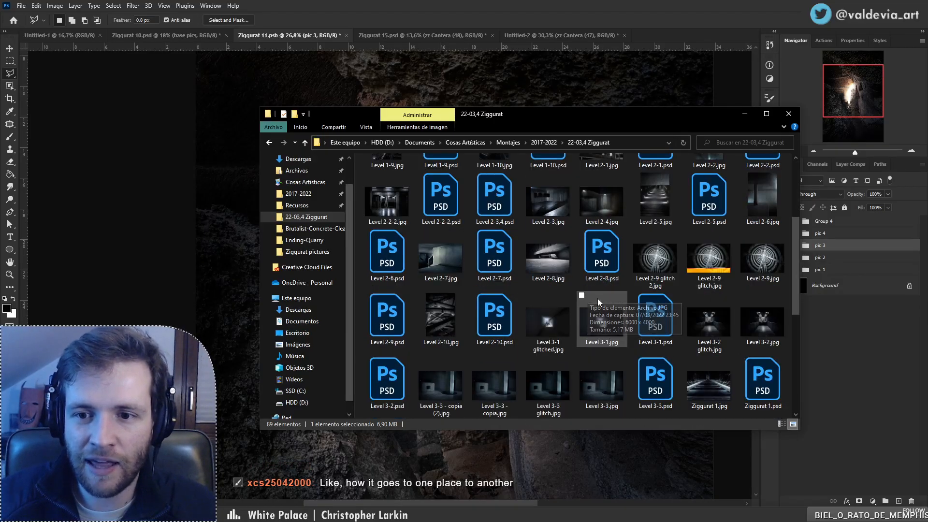
pyautogui.doubleClick(660, 197)
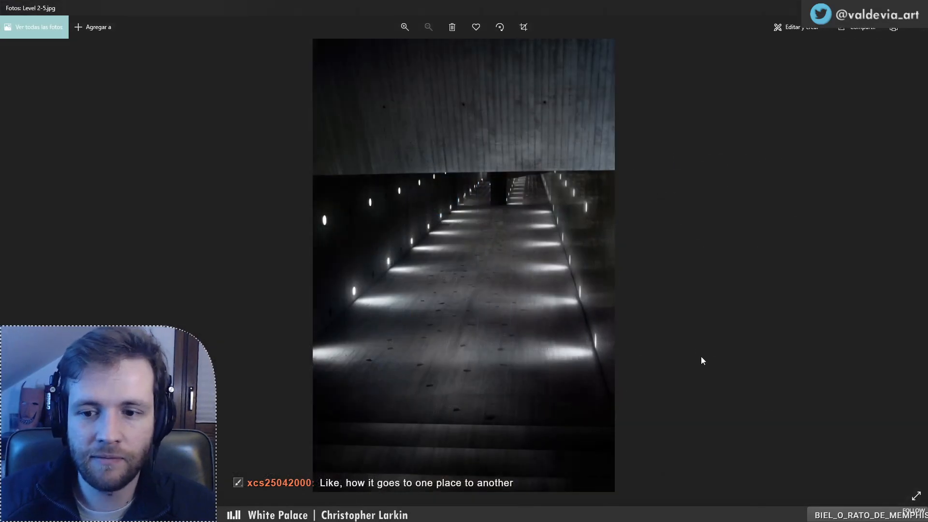
pyautogui.click(916, 8)
# Step: Compare the stairway image Ziggurat 12.jpg with the lit ramp in Level 2-5.jpg, and close the viewer
pyautogui.scroll(-4, 568, 338)
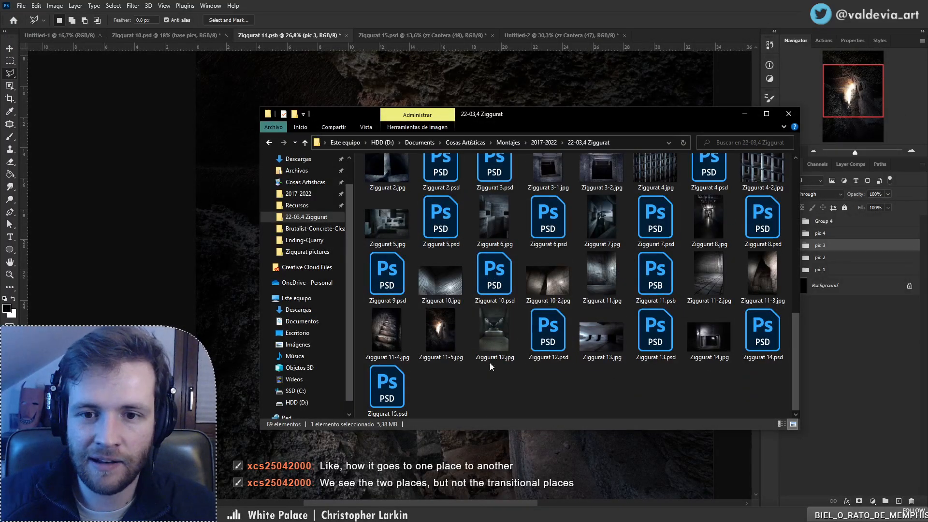
pyautogui.doubleClick(492, 343)
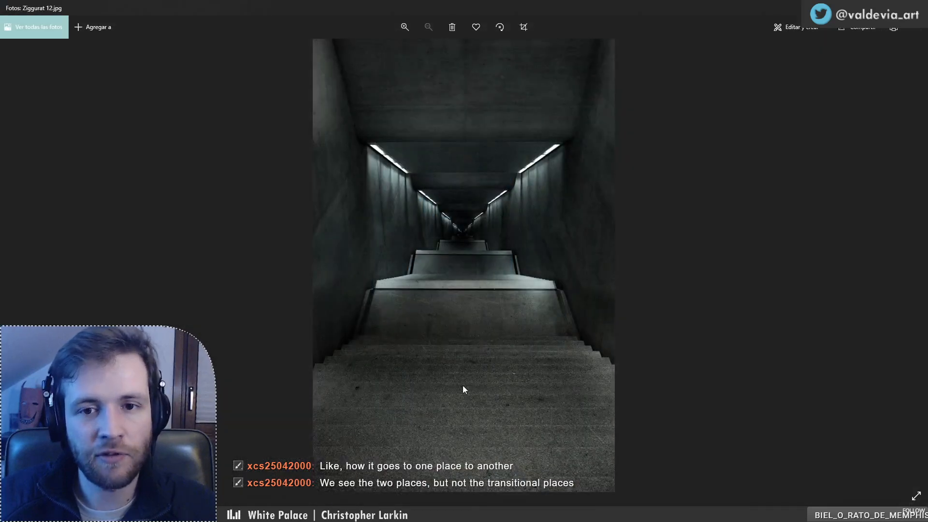
pyautogui.click(916, 8)
pyautogui.scroll(5, 624, 265)
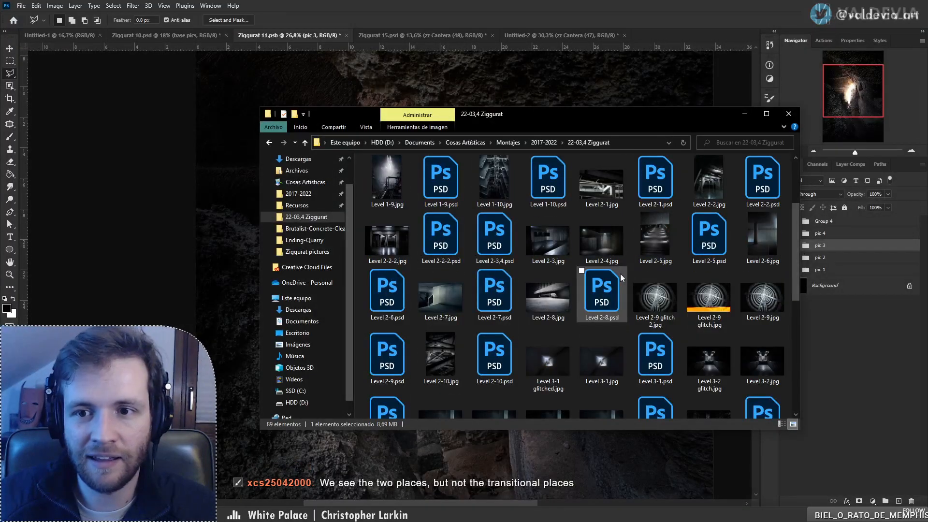
pyautogui.doubleClick(665, 240)
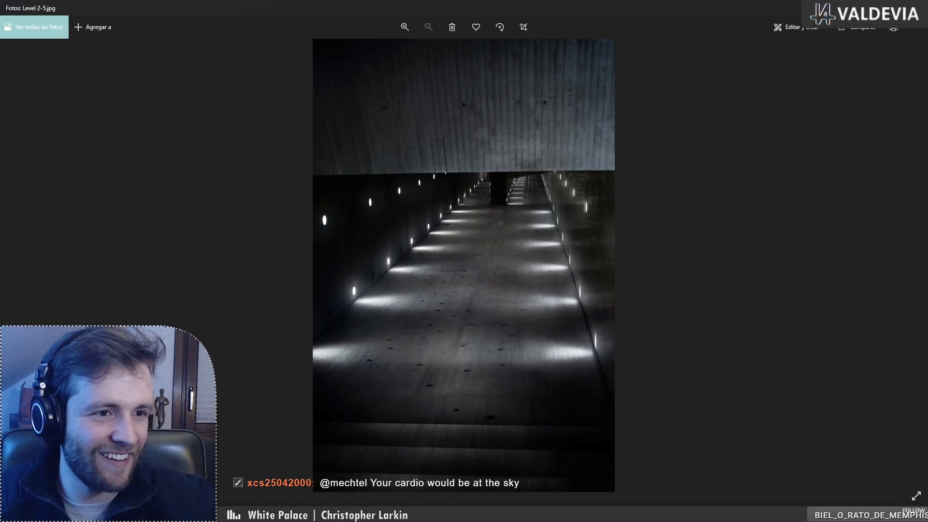
pyautogui.click(916, 8)
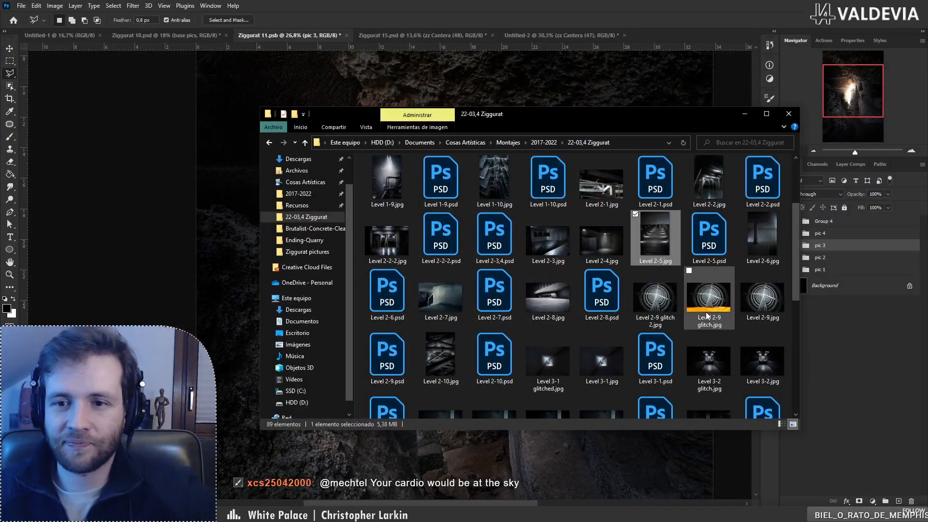
# Step: Look through the whole folder and preview Level 1-7.jpg and Level 3-1 glitched.jpg
pyautogui.scroll(-8, 624, 245)
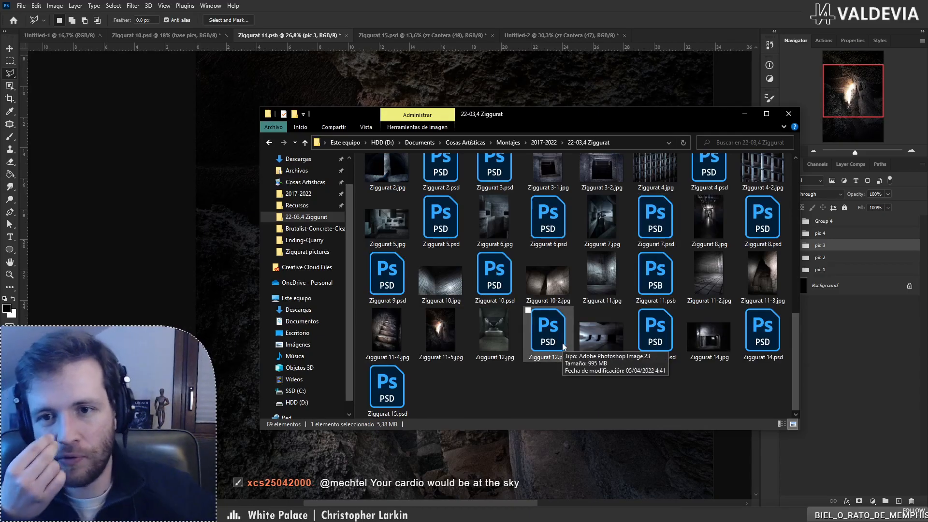
pyautogui.scroll(10, 562, 344)
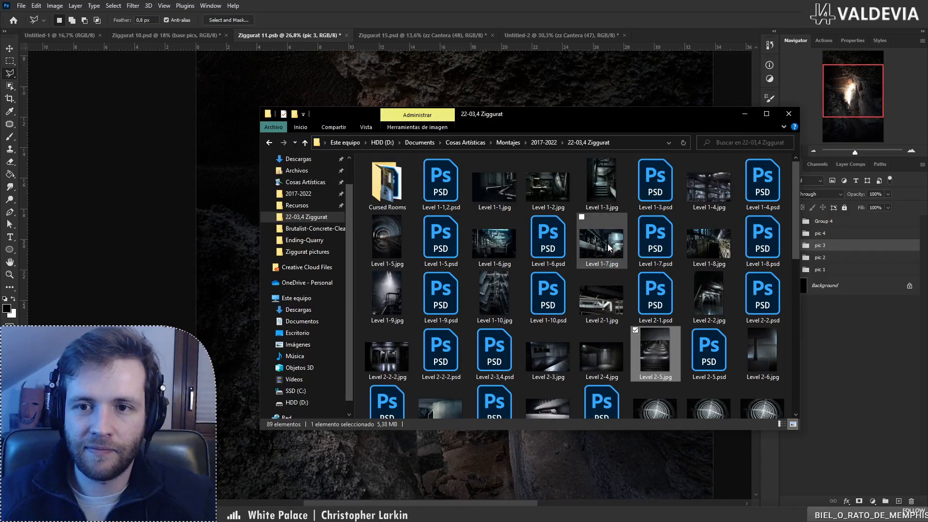
pyautogui.moveTo(608, 247)
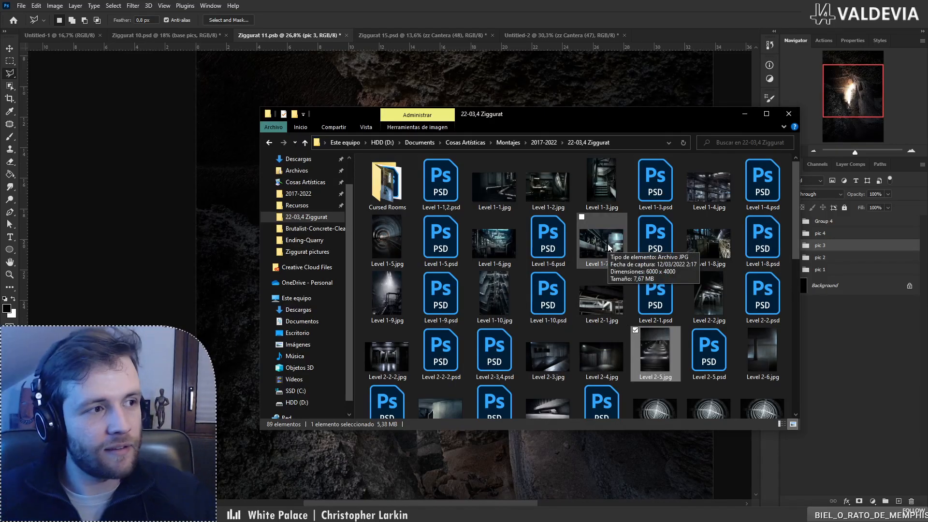
pyautogui.doubleClick(607, 244)
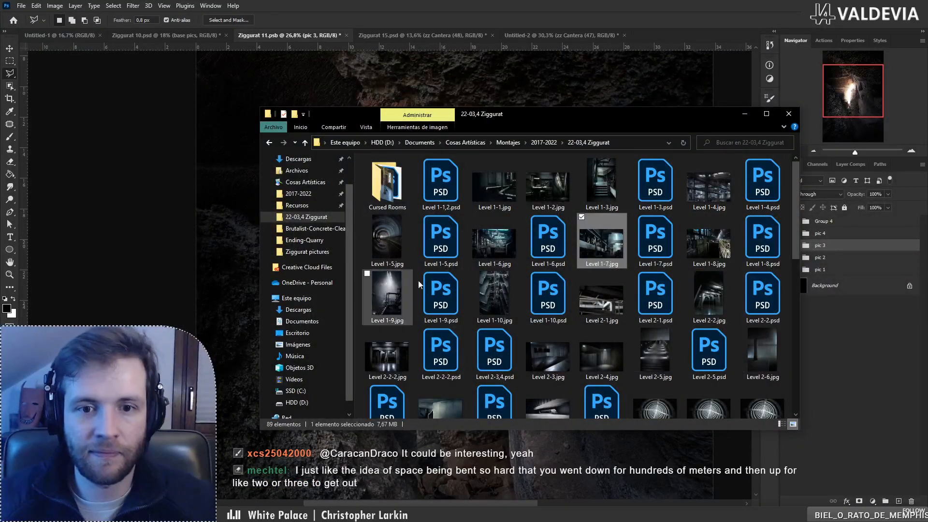
pyautogui.scroll(-3, 473, 277)
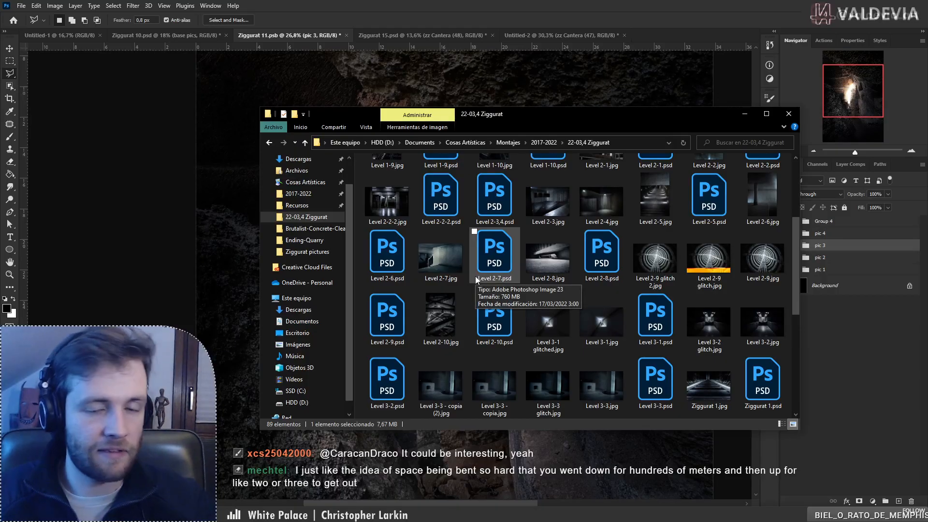
pyautogui.doubleClick(555, 322)
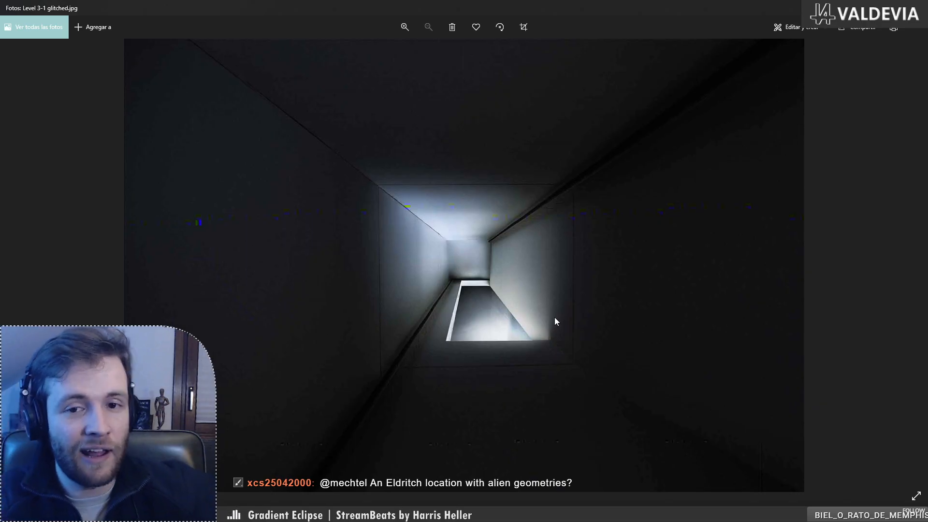
pyautogui.hotkey('alt', 'F4')
# Step: Compare the tiled wall images Ziggurat 10.jpg and Ziggurat 10-2.jpg, and look through the folder's thumbnails again
pyautogui.scroll(-5, 686, 266)
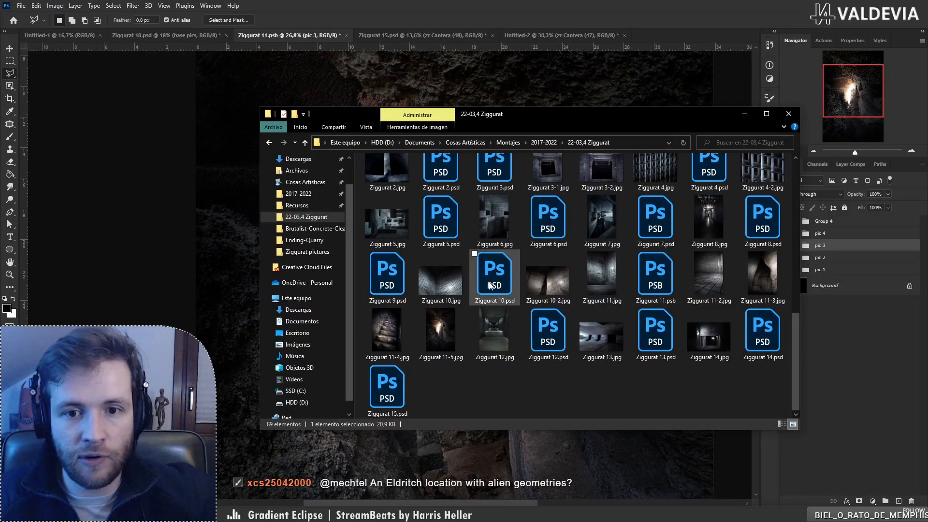
pyautogui.click(459, 285)
pyautogui.doubleClick(460, 285)
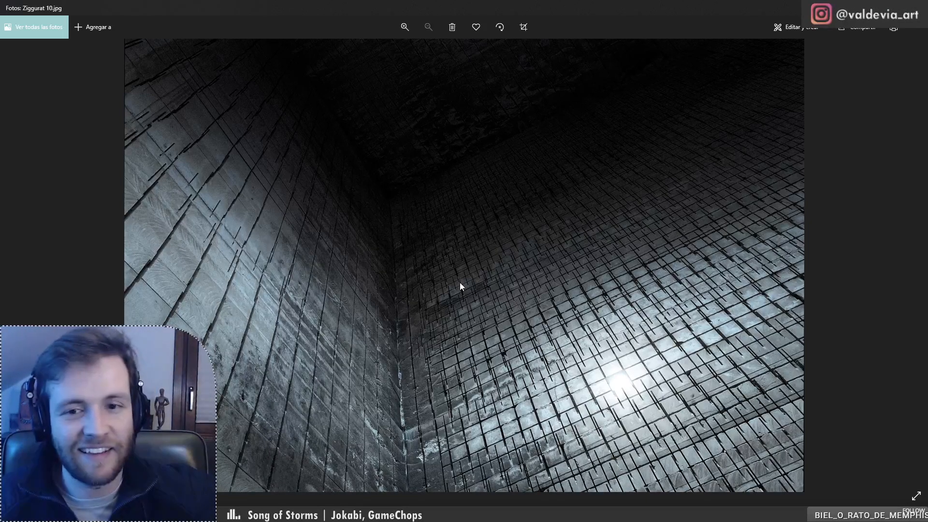
pyautogui.hotkey('alt', 'F4')
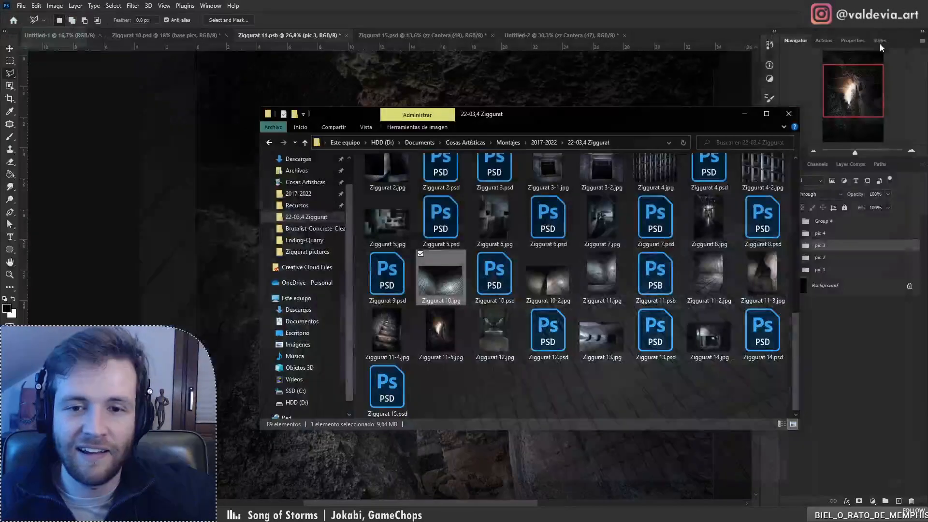
pyautogui.click(557, 282)
pyautogui.doubleClick(557, 282)
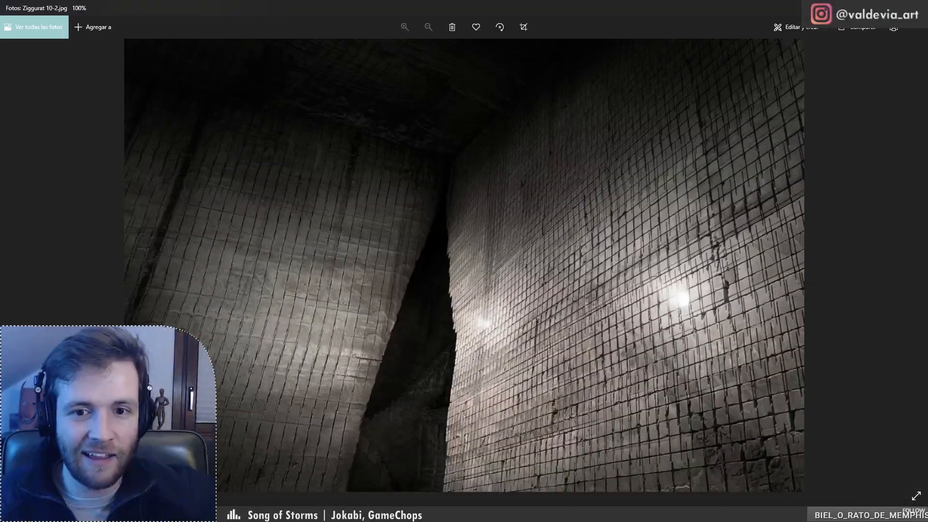
pyautogui.hotkey('alt', 'F4')
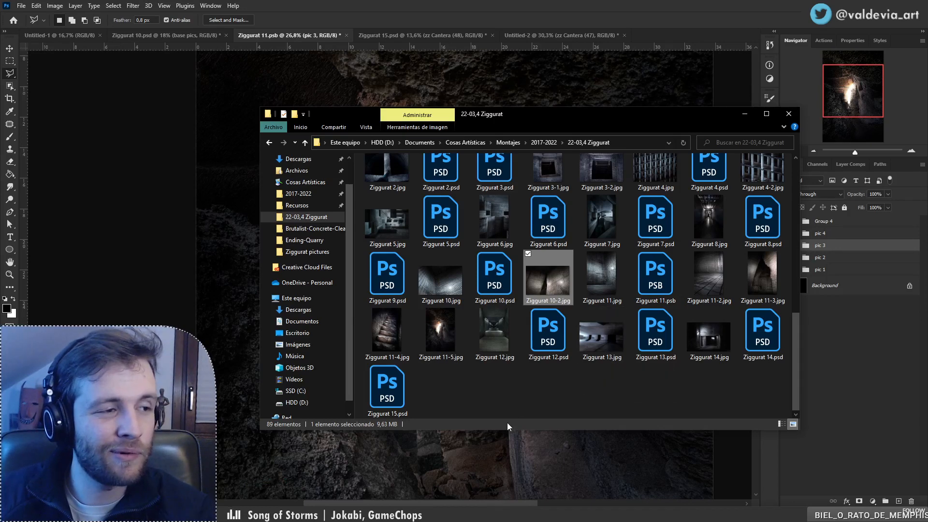
pyautogui.scroll(6, 511, 404)
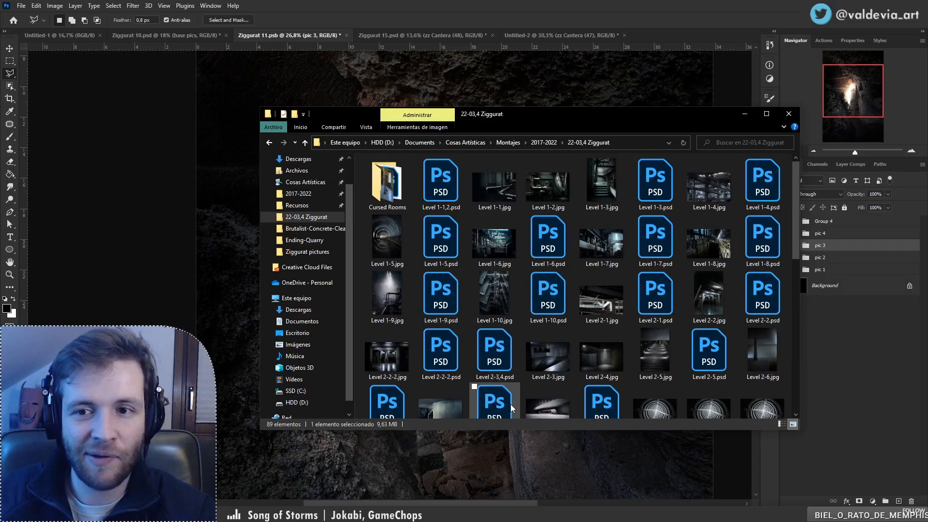
pyautogui.scroll(-8, 510, 404)
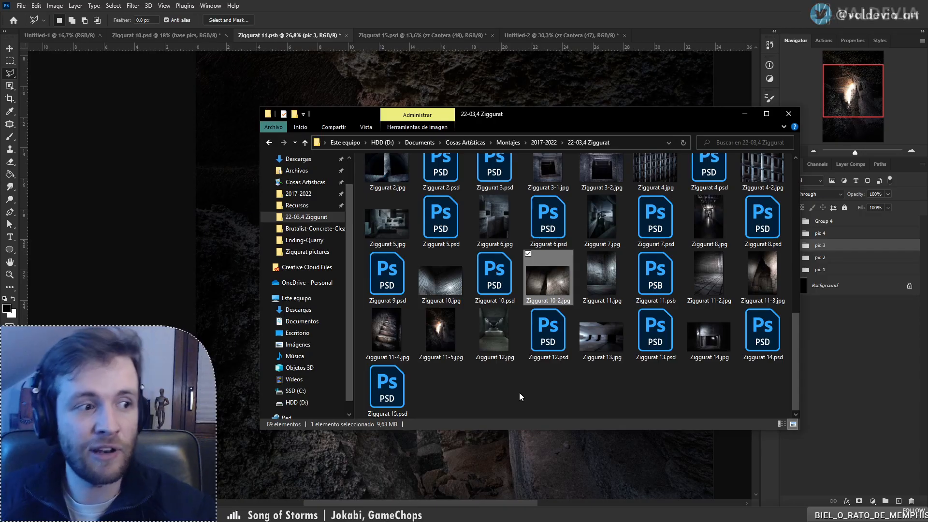
# Step: Minimize the folder window and examine the Ziggurat 11 cave composition up close and as a whole
pyautogui.click(744, 114)
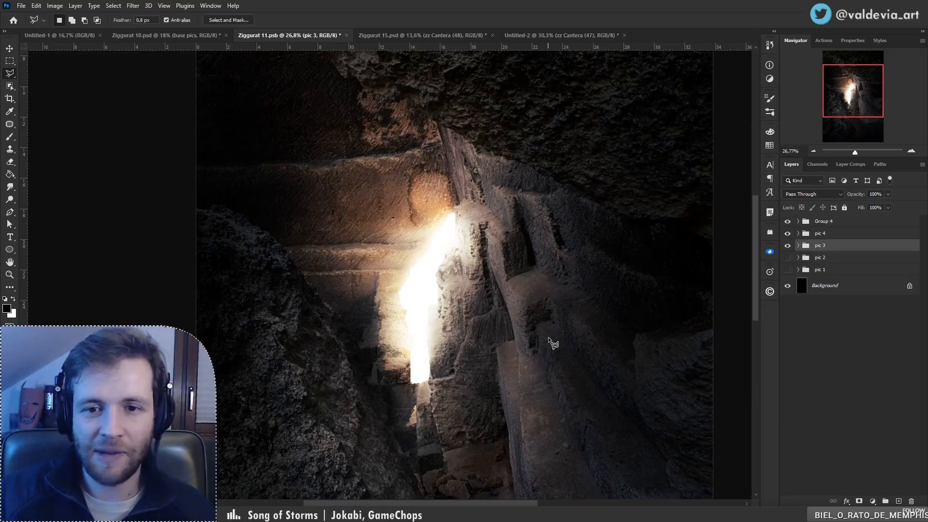
pyautogui.scroll(-5, 553, 344)
pyautogui.scroll(3, 512, 379)
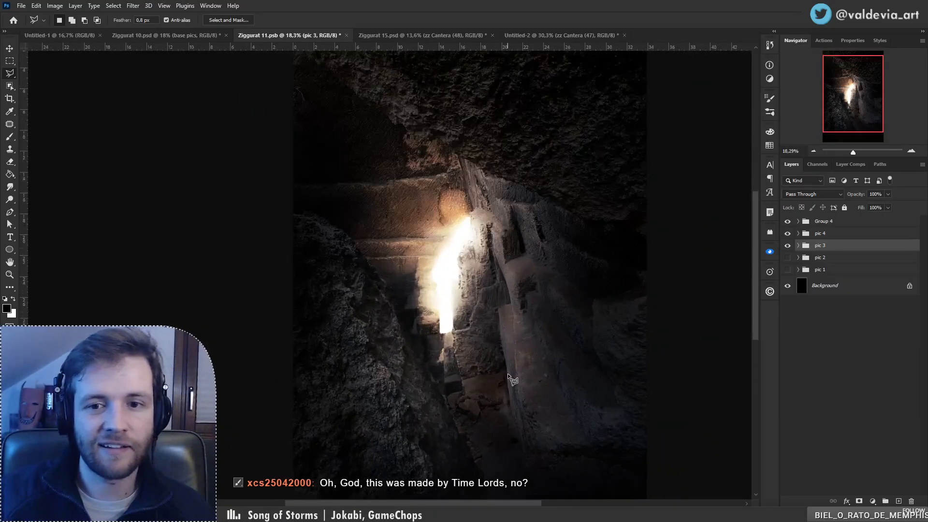
pyautogui.scroll(2, 494, 254)
pyautogui.scroll(-2, 495, 254)
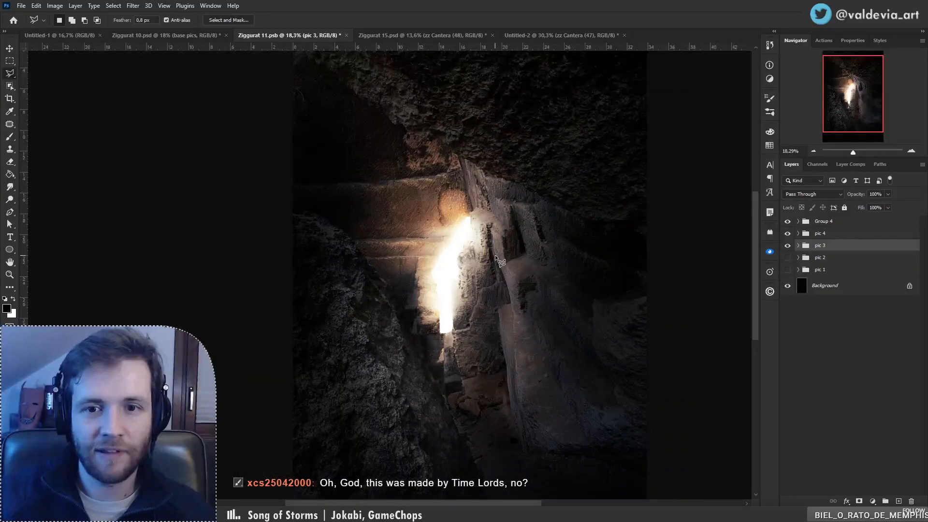
pyautogui.scroll(3, 495, 254)
pyautogui.scroll(-2, 494, 254)
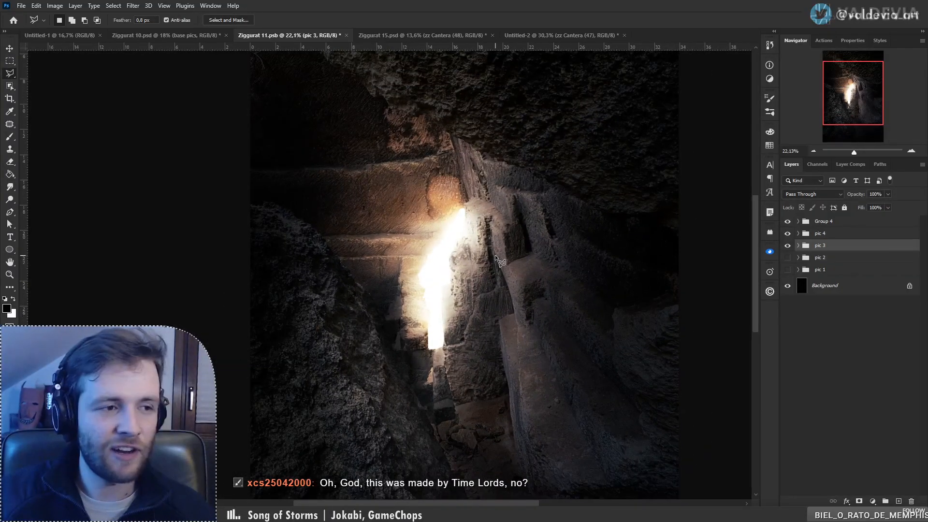
pyautogui.scroll(-2, 495, 254)
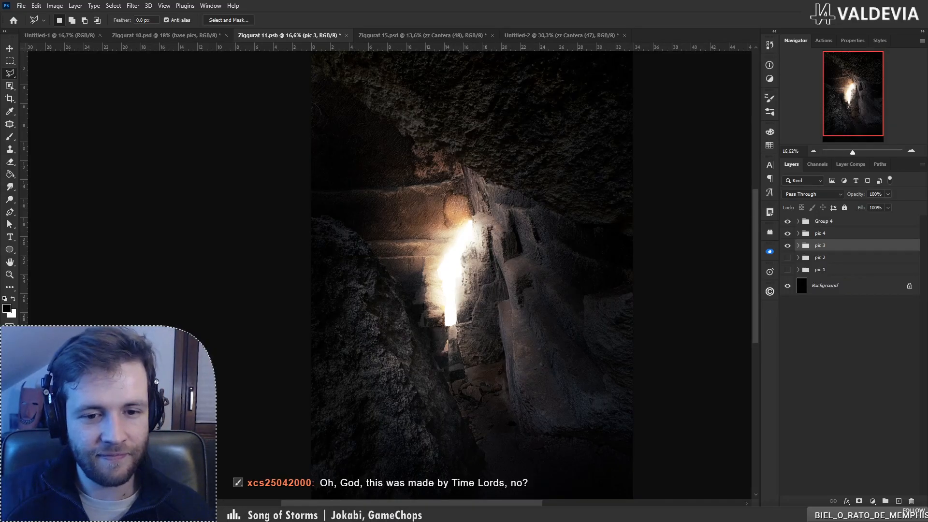
# Step: Bring back the 22-03,4 Ziggurat folder and look over its Level 1 and Level 2 images
pyautogui.moveTo(271, 513)
pyautogui.click(270, 476)
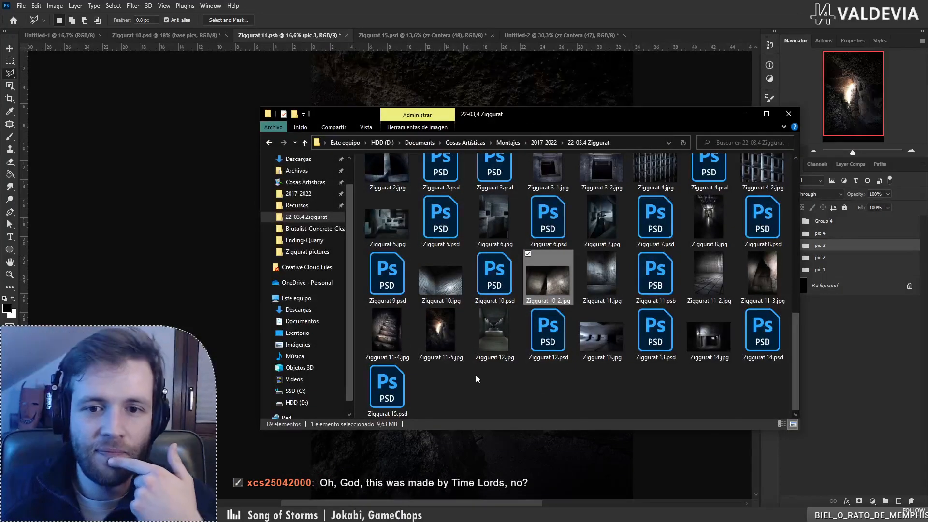
pyautogui.scroll(6, 472, 372)
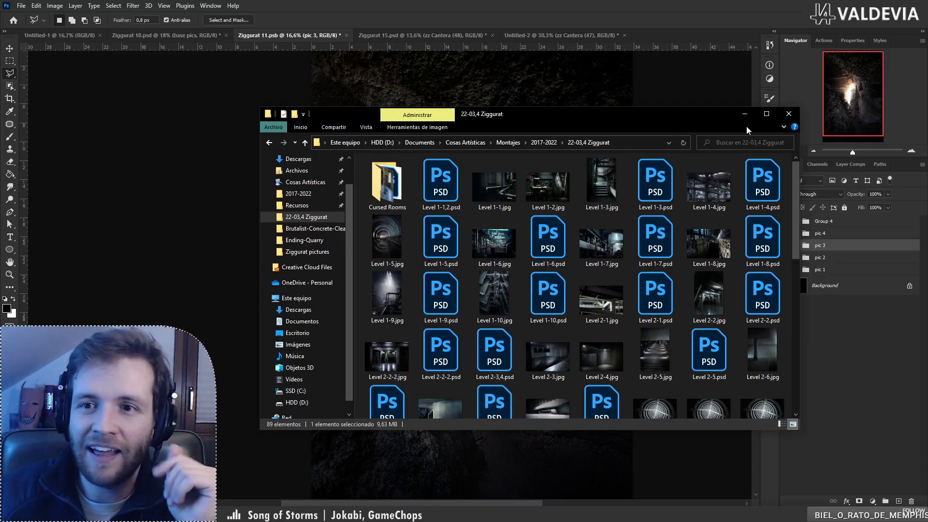
# Step: Minimize the 22-03,4 Ziggurat folder window, bring it back and look over its Ziggurat and Level 3 thumbnails
pyautogui.click(746, 113)
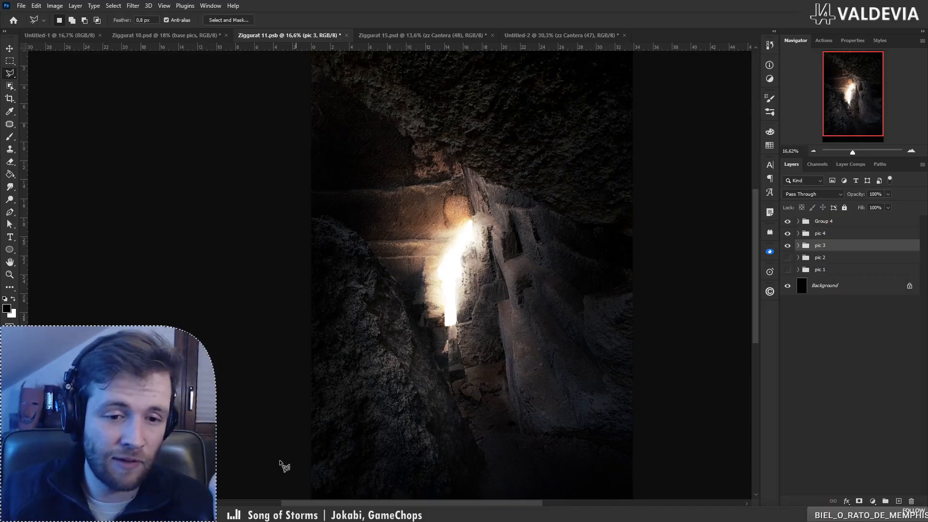
pyautogui.click(274, 513)
pyautogui.scroll(-5, 595, 324)
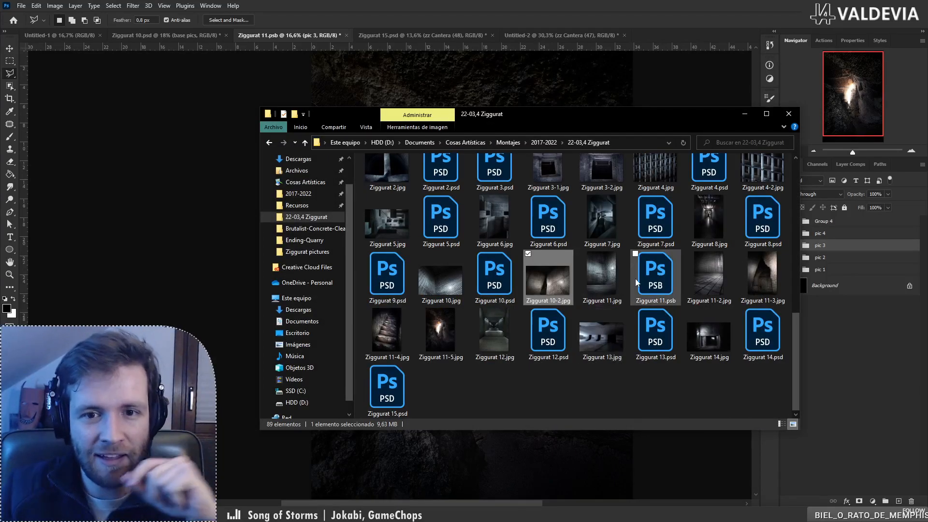
pyautogui.scroll(3, 502, 227)
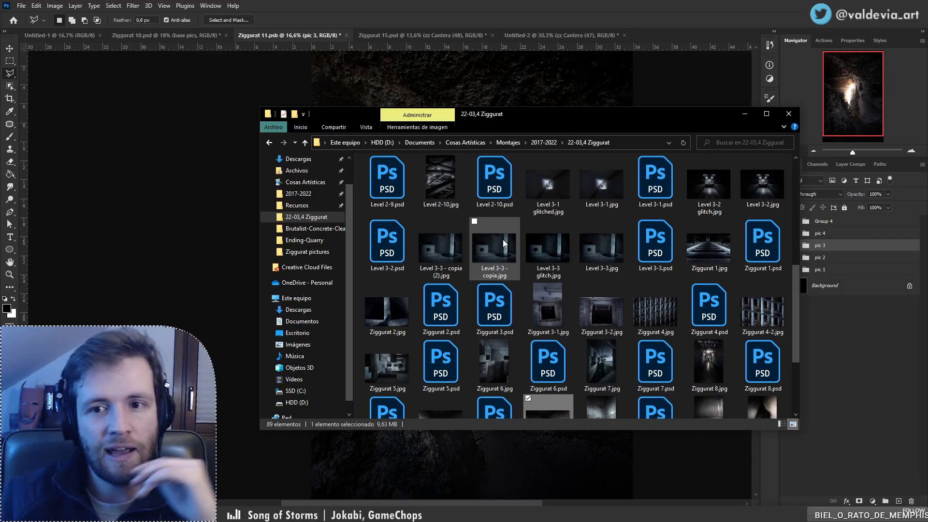
pyautogui.scroll(1, 555, 256)
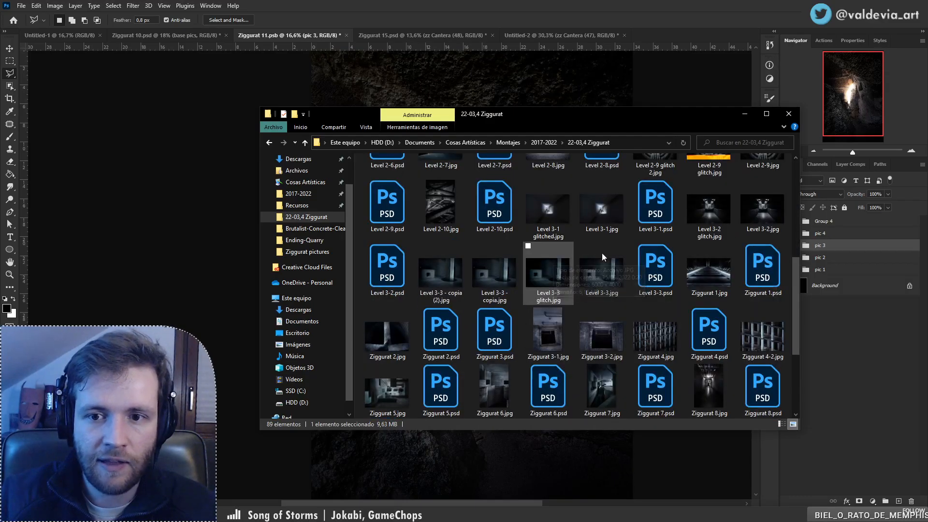
# Step: Preview Level 3-2 glitch.jpg and Level 3-3 glitch.jpg at full size, closing each image after viewing
pyautogui.doubleClick(725, 214)
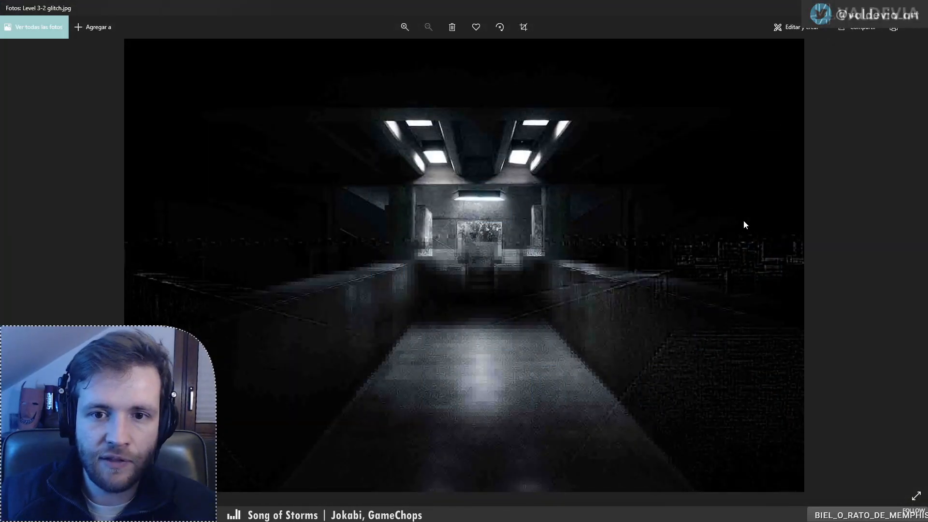
pyautogui.click(916, 8)
pyautogui.doubleClick(561, 272)
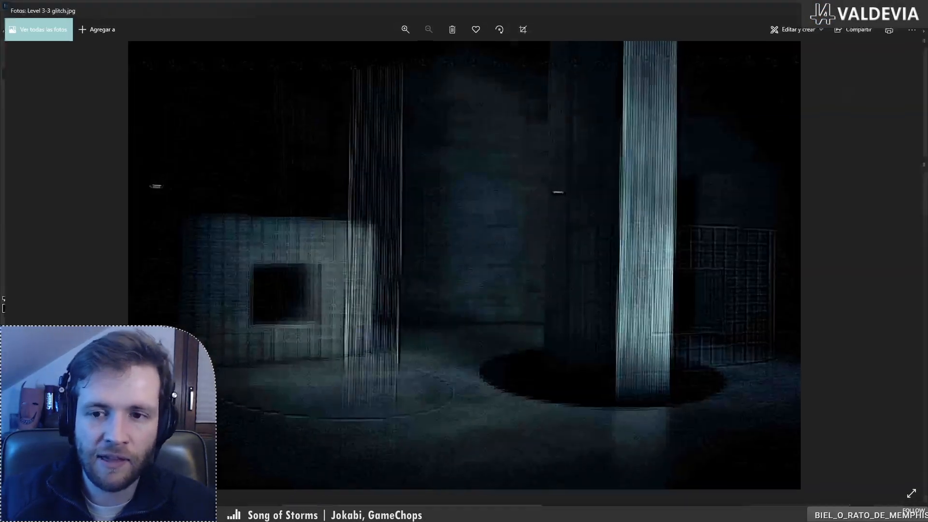
pyautogui.click(916, 8)
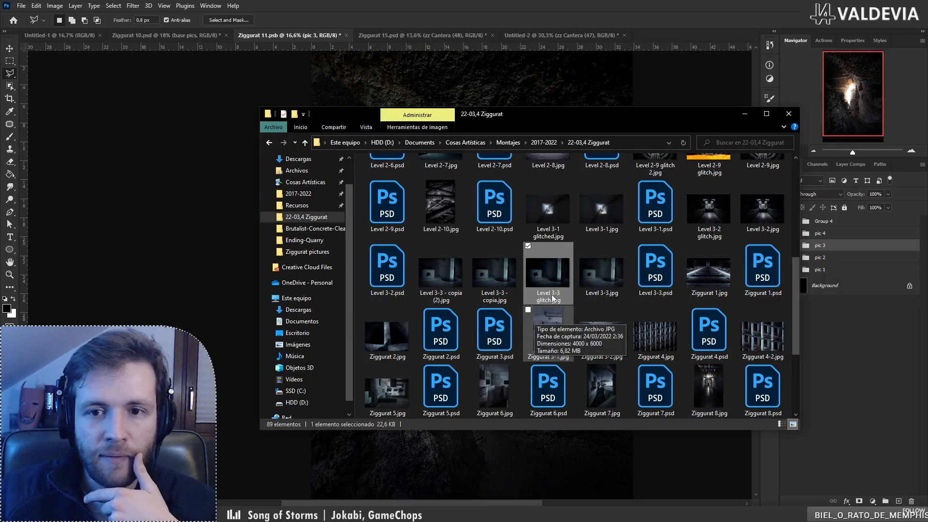
# Step: Look over the Ziggurat 10 to 15 and Level 3 thumbnails once more and minimize the folder window
pyautogui.scroll(-3, 552, 261)
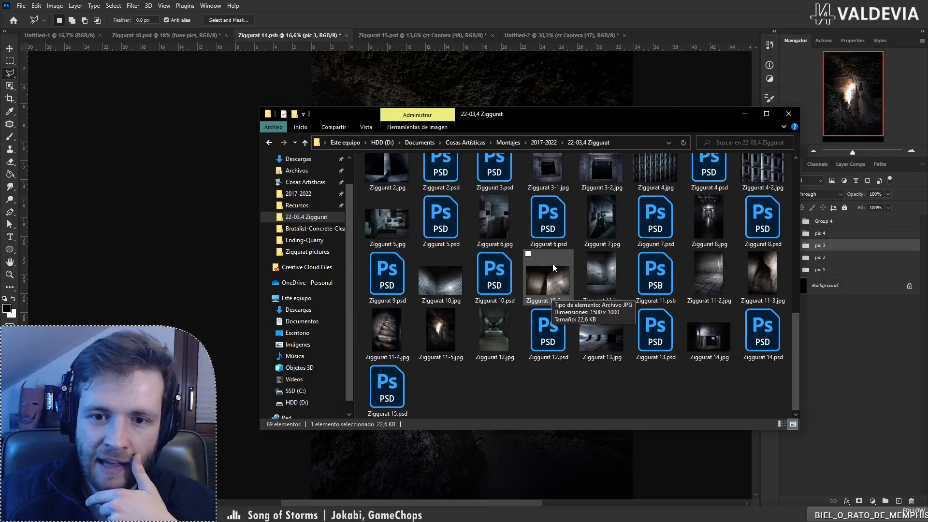
pyautogui.scroll(3, 553, 262)
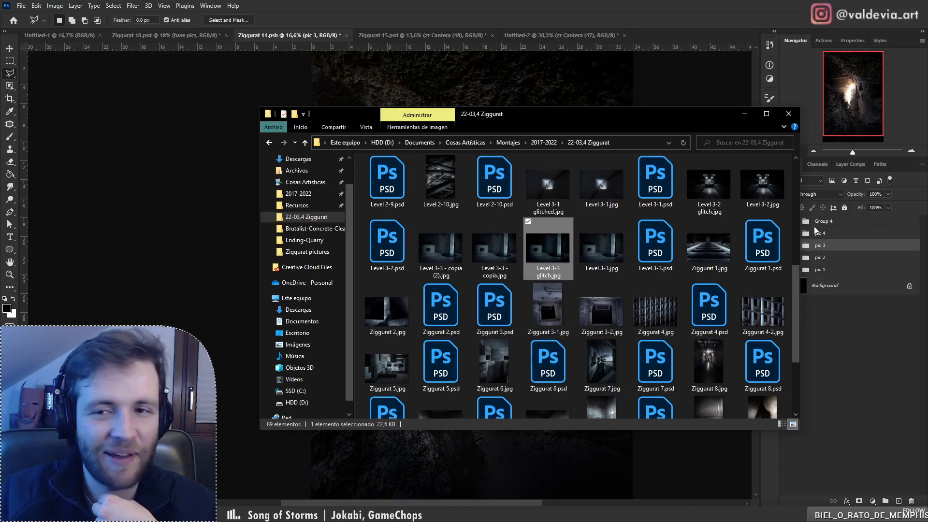
pyautogui.click(745, 116)
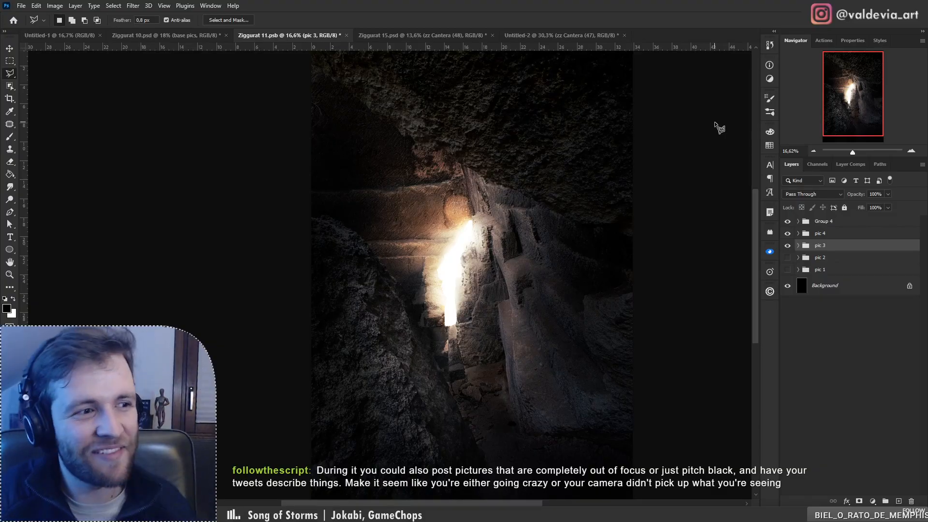